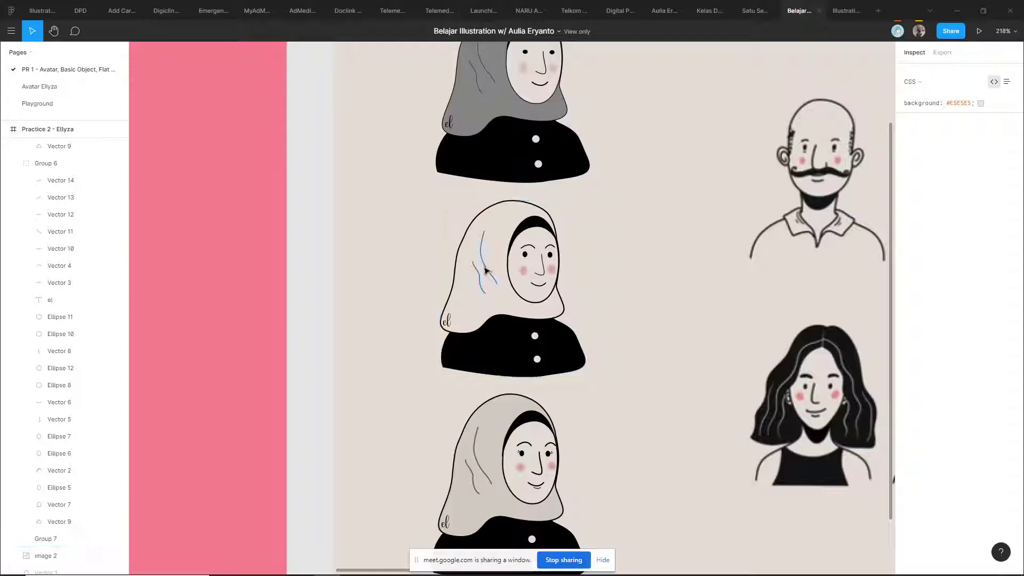
# - Inspect the properties of the fold lines on the middle avatar's hijab and view the avatar up close
pyautogui.click(488, 270)
pyautogui.scroll(-6, 560, 283)
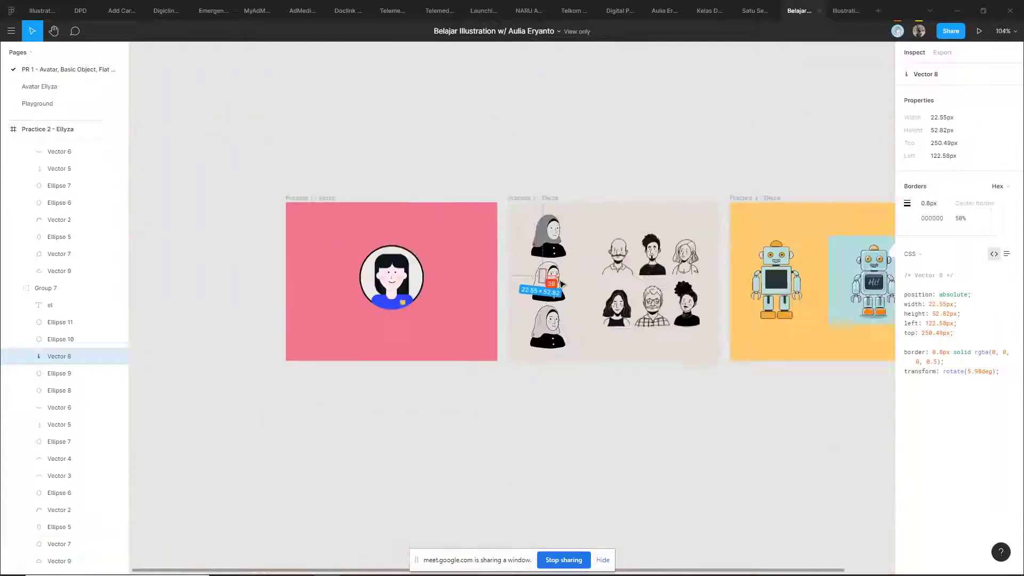
pyautogui.scroll(2, 519, 287)
pyautogui.scroll(5, 518, 287)
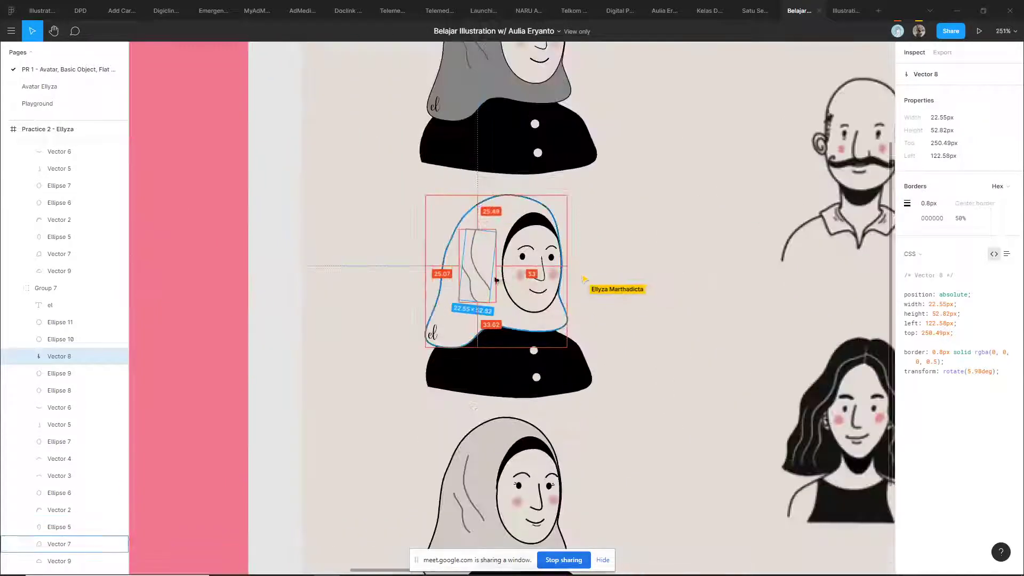
pyautogui.scroll(2, 508, 310)
pyautogui.click(317, 323)
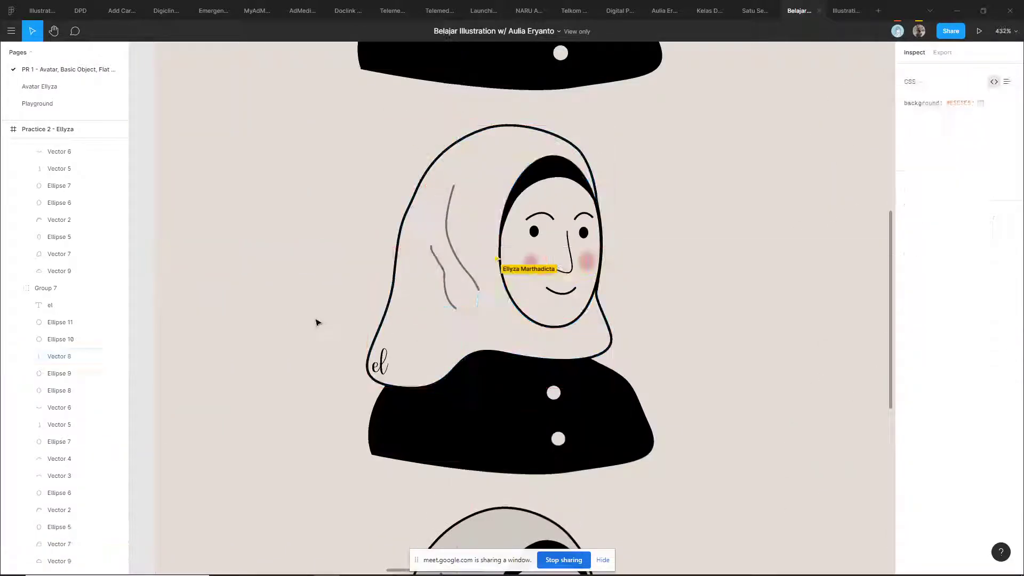
pyautogui.scroll(2, 344, 299)
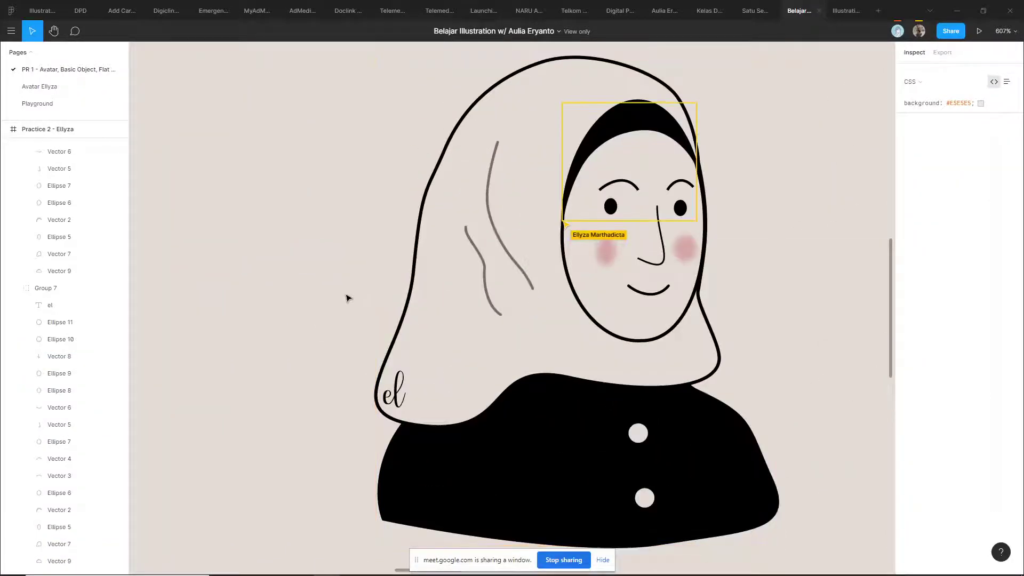
pyautogui.scroll(1, 715, 186)
pyautogui.hscroll(1, 715, 187)
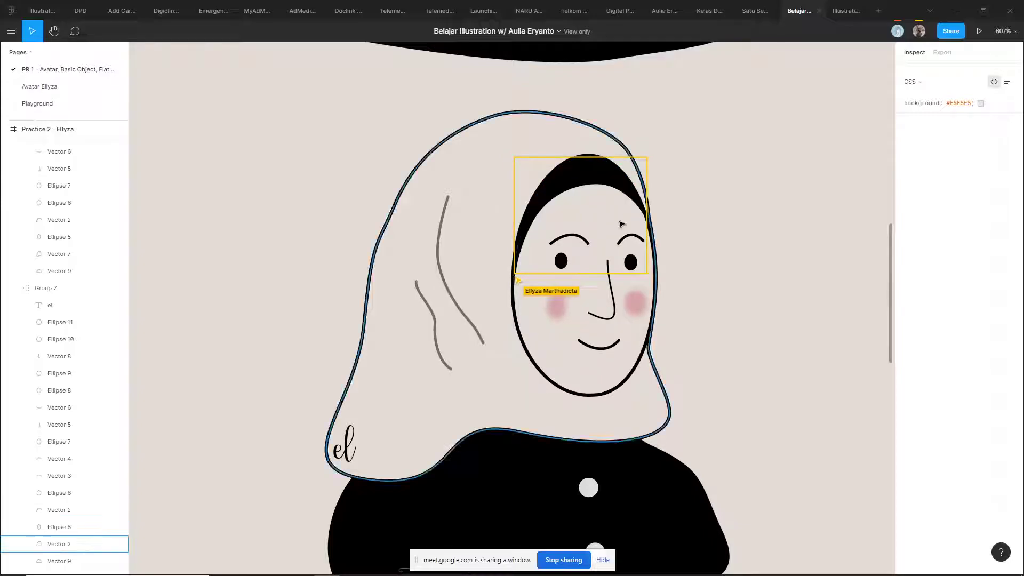
# - Inspect the fill and border properties of the black inner headband shape on the middle avatar
pyautogui.scroll(5, 580, 229)
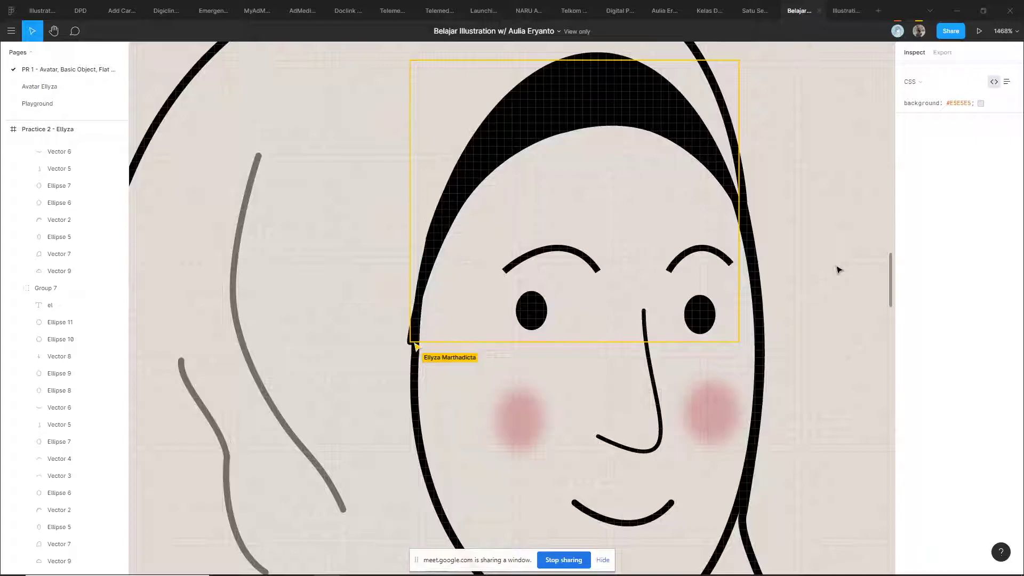
pyautogui.keyDown('ctrl'); pyautogui.click(591, 103); pyautogui.keyUp('ctrl')
pyautogui.scroll(-3, 590, 103)
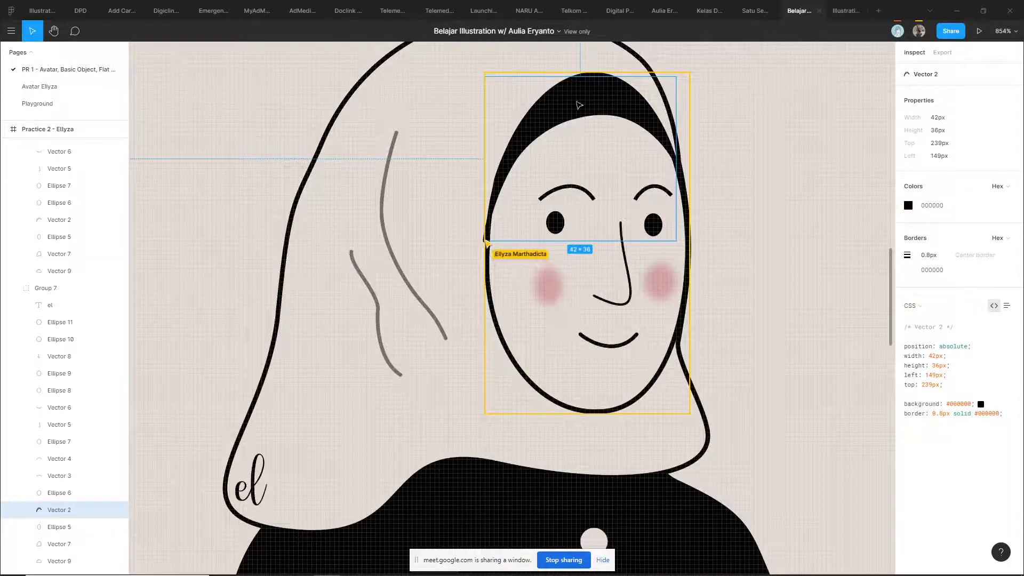
pyautogui.click(578, 103)
pyautogui.click(622, 113)
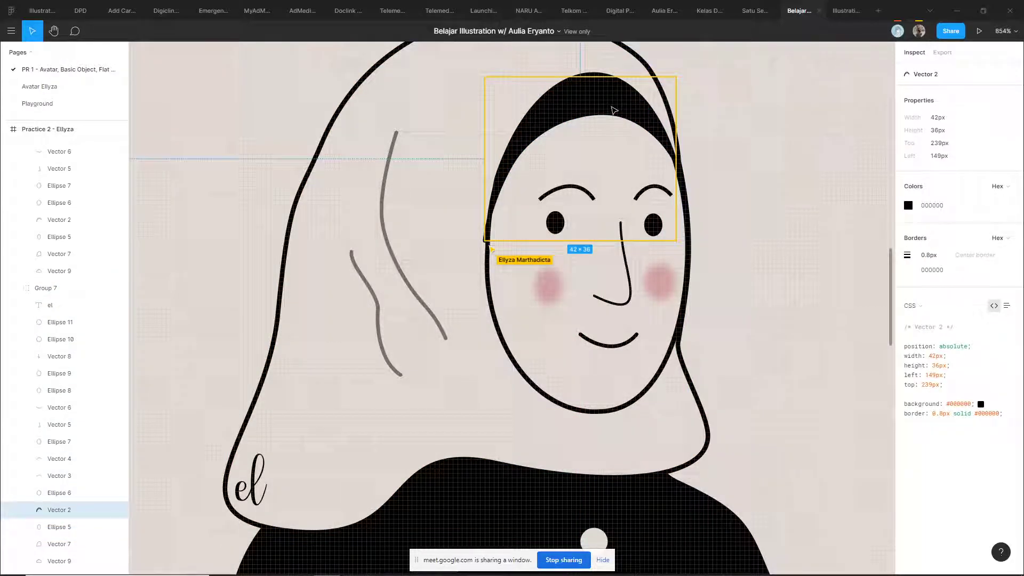
pyautogui.click(757, 130)
pyautogui.scroll(-3, 753, 141)
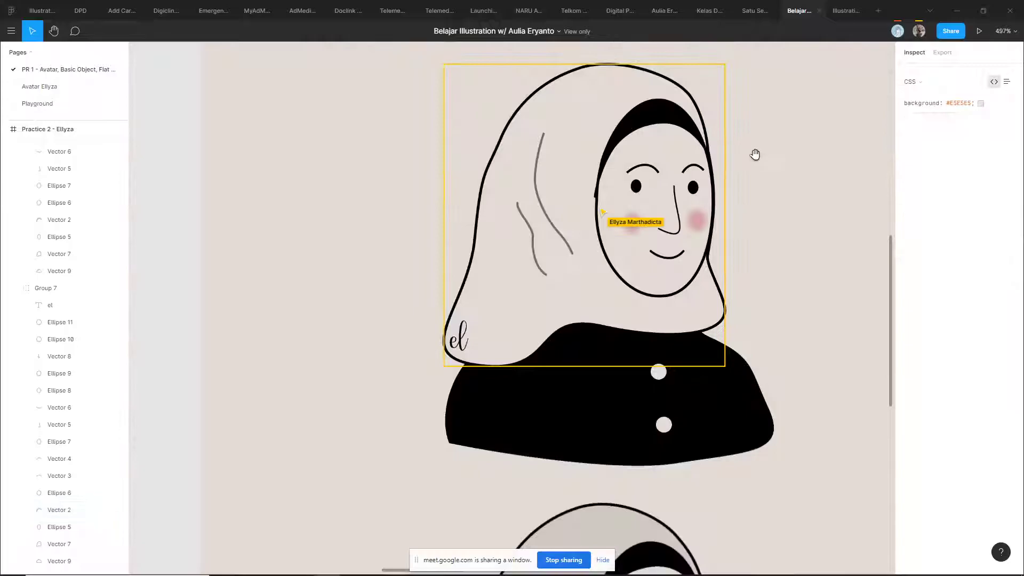
pyautogui.hscroll(3, 752, 156)
pyautogui.scroll(2, 752, 155)
pyautogui.click(537, 206)
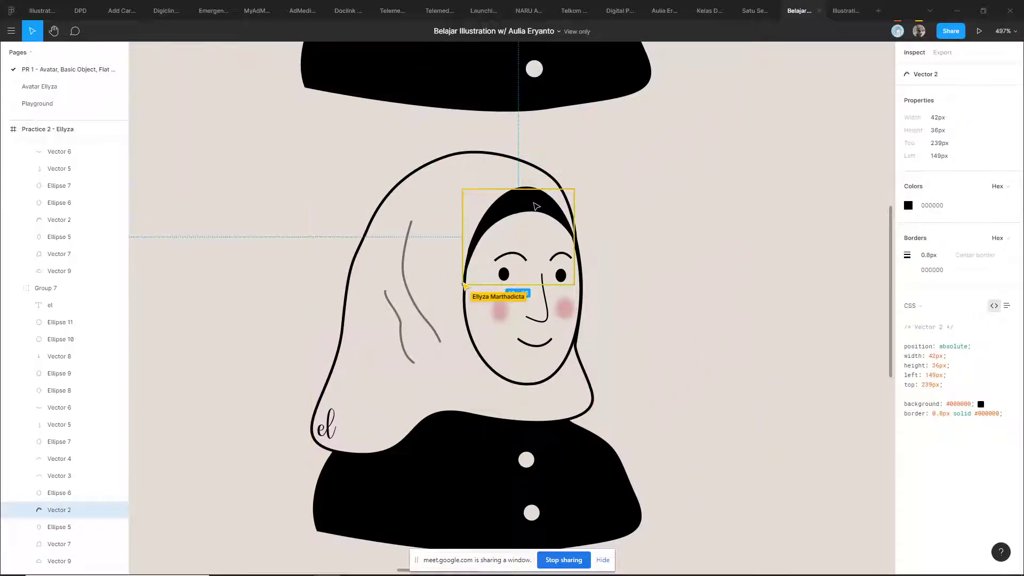
pyautogui.press('Escape')
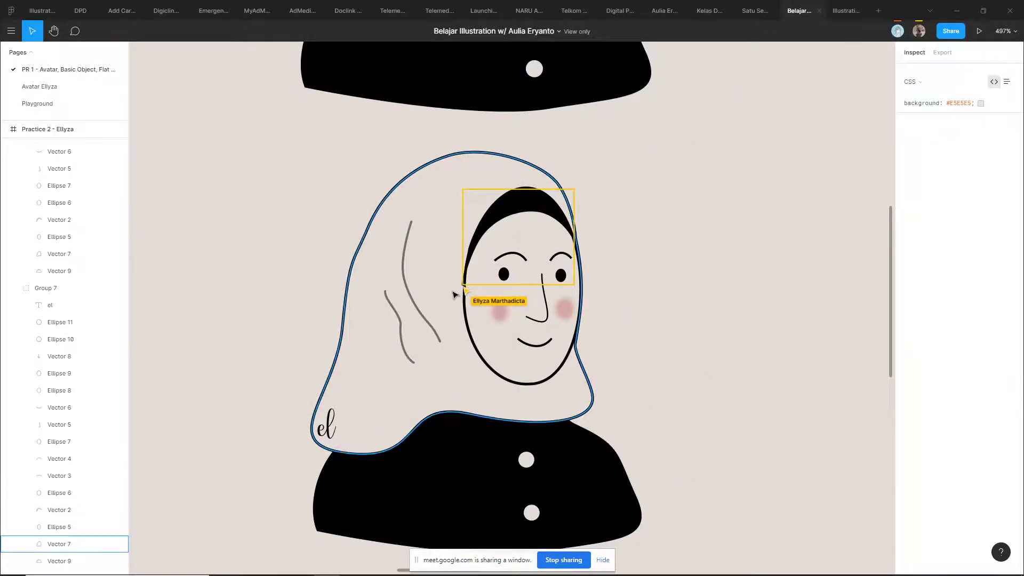
# - Examine closely how the black headband's lower end joins the face outline on the middle avatar
pyautogui.scroll(8, 454, 294)
pyautogui.click(438, 218)
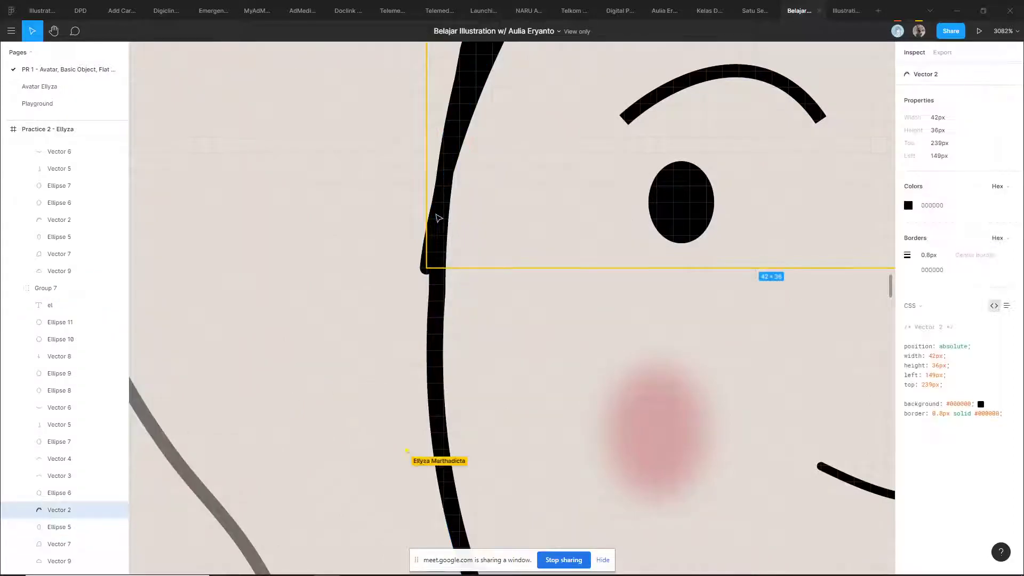
pyautogui.scroll(-15, 438, 218)
pyautogui.press('Escape')
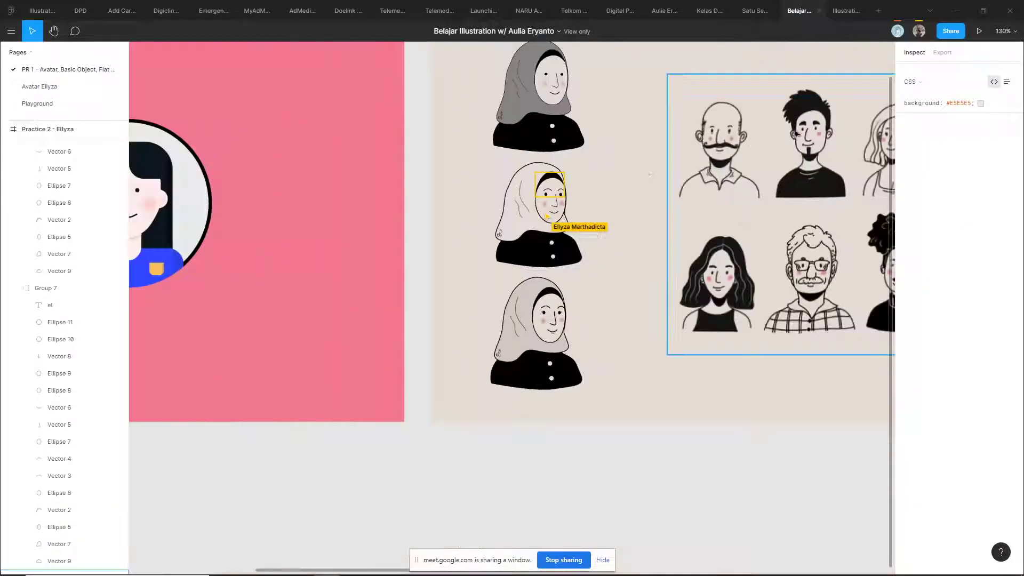
# - Check the permission options for the own account in the file's sharing settings, then close them
pyautogui.click(951, 32)
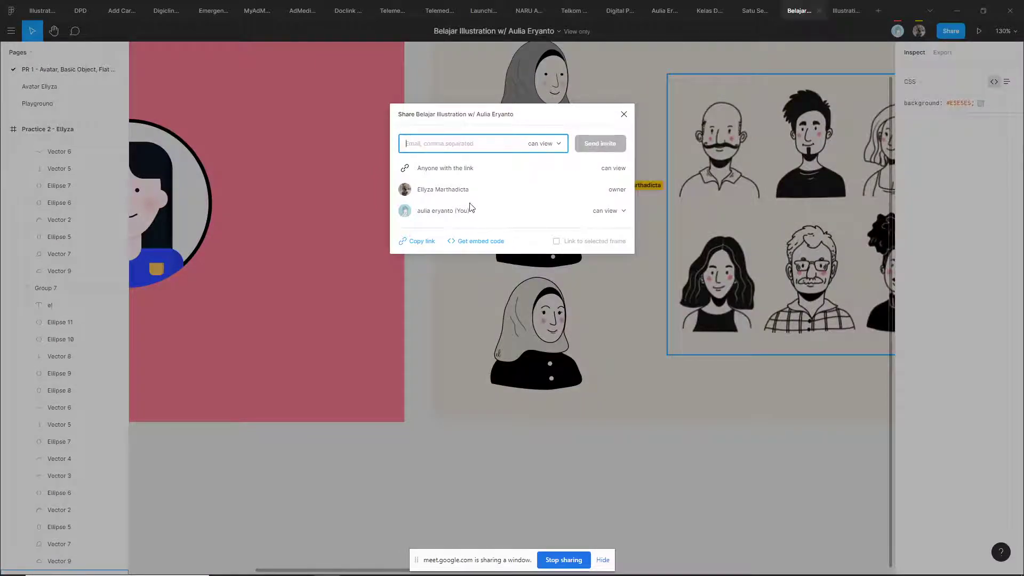
pyautogui.click(620, 212)
pyautogui.click(631, 316)
pyautogui.click(627, 113)
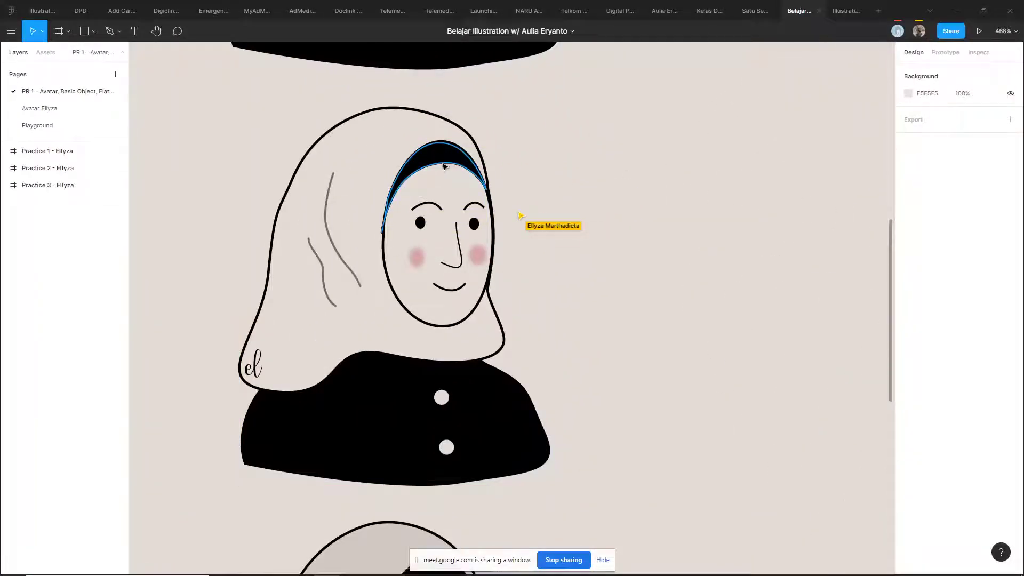
# - Show the anchor points of the middle avatar's black headband and leave vector editing without changes
pyautogui.click(444, 166)
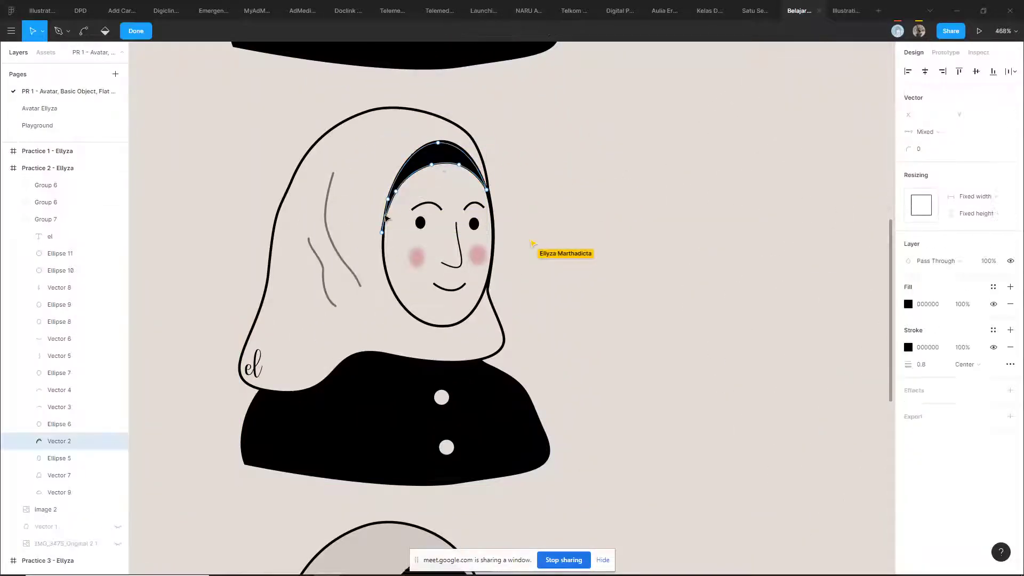
pyautogui.scroll(5, 386, 213)
pyautogui.press('Escape')
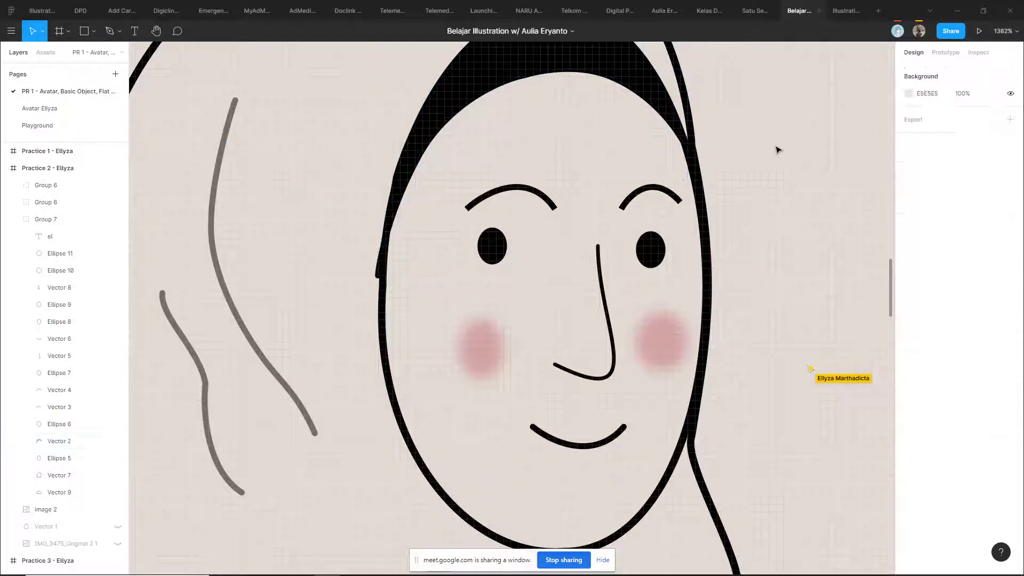
# - Examine the middle avatar's face and overall outline beside the neighbouring avatars
pyautogui.scroll(-5, 686, 221)
pyautogui.scroll(2, 699, 217)
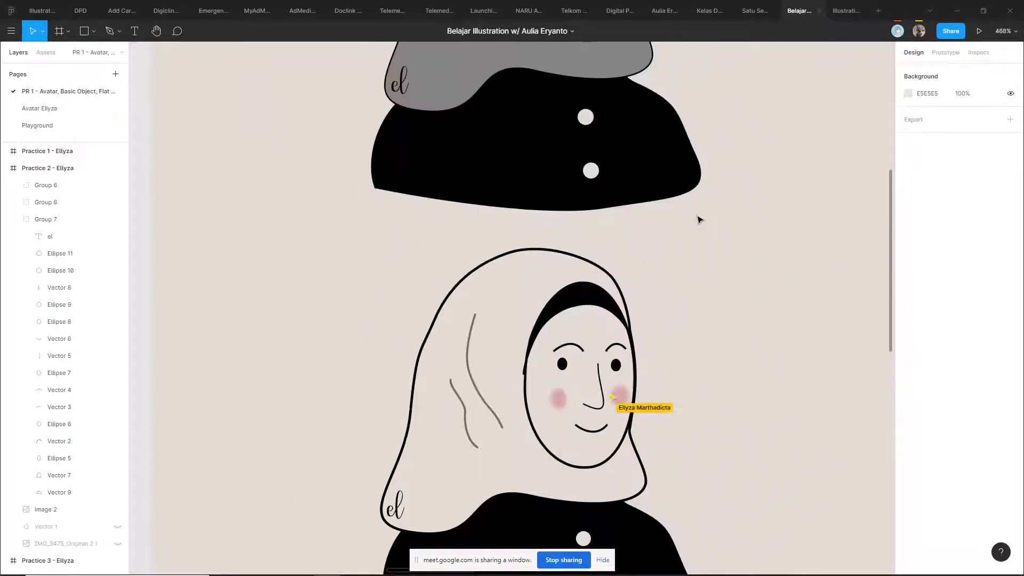
pyautogui.scroll(-3, 697, 217)
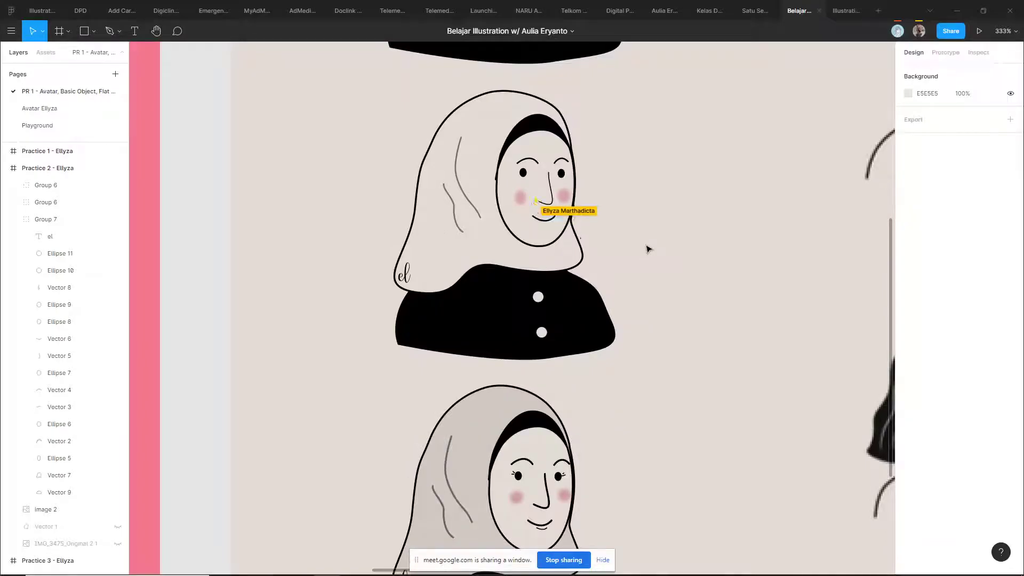
pyautogui.hscroll(2, 597, 251)
pyautogui.scroll(3, 531, 205)
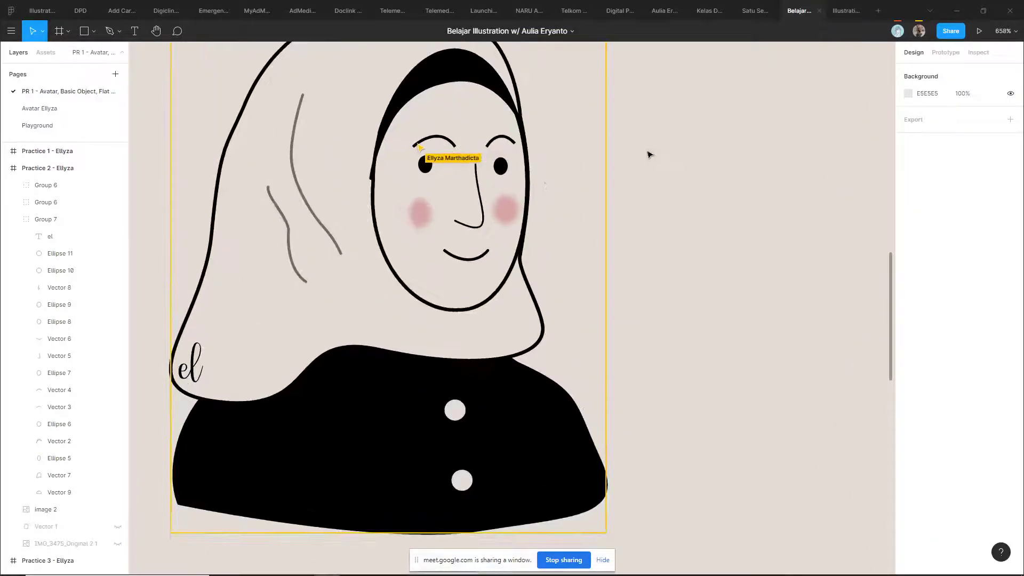
pyautogui.scroll(1, 675, 180)
pyautogui.hscroll(-1, 674, 181)
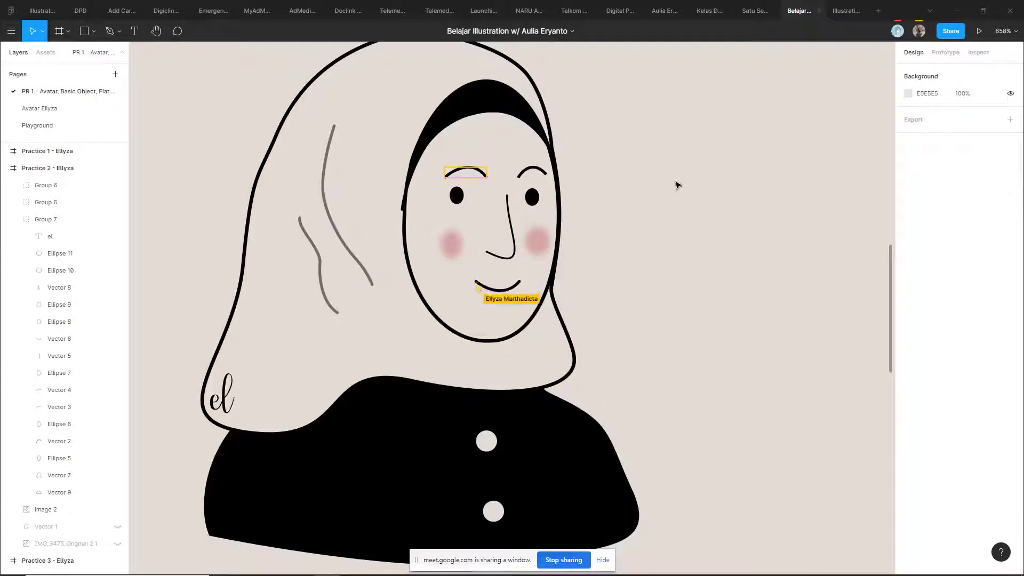
# - Select the middle avatar's smile line and check its advanced stroke settings for the cap style
pyautogui.scroll(2, 508, 270)
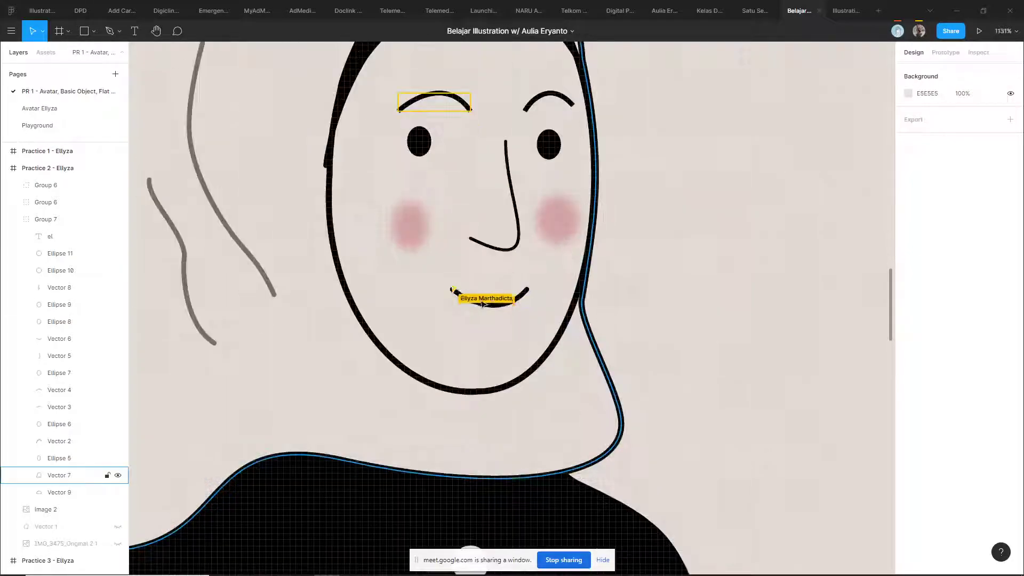
pyautogui.scroll(2, 483, 298)
pyautogui.scroll(3, 586, 274)
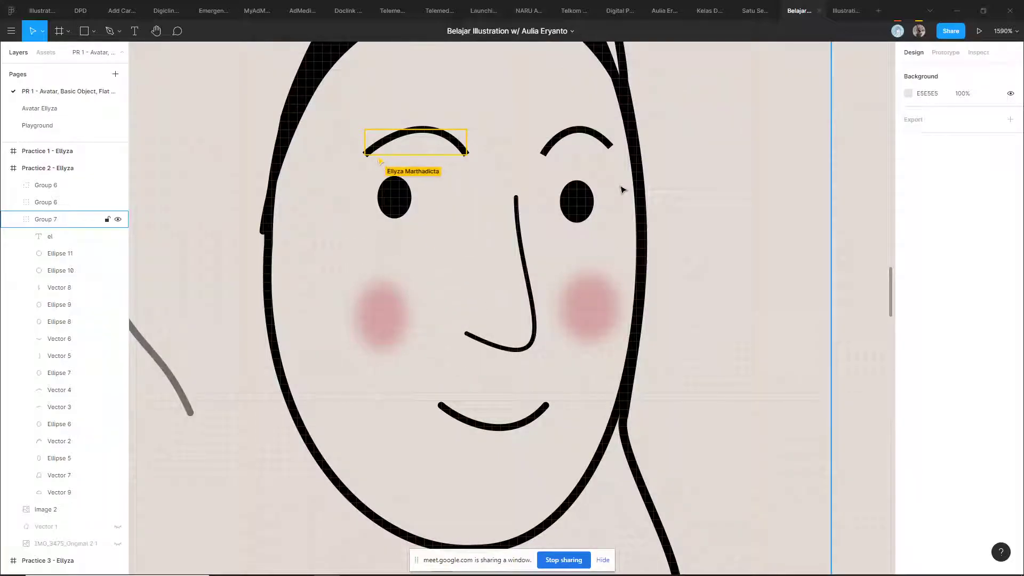
pyautogui.click(58, 339)
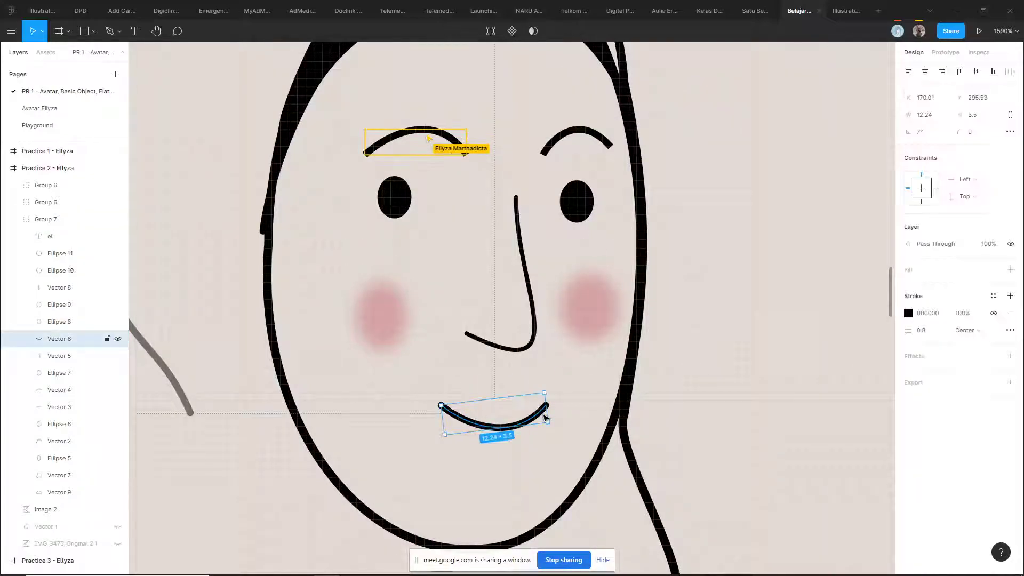
pyautogui.click(1011, 331)
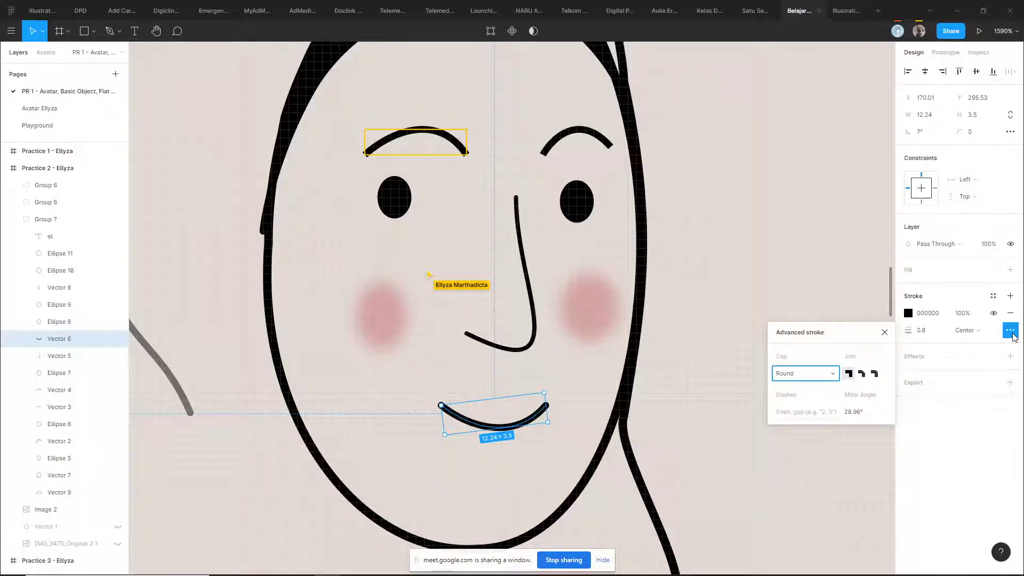
pyautogui.click(762, 295)
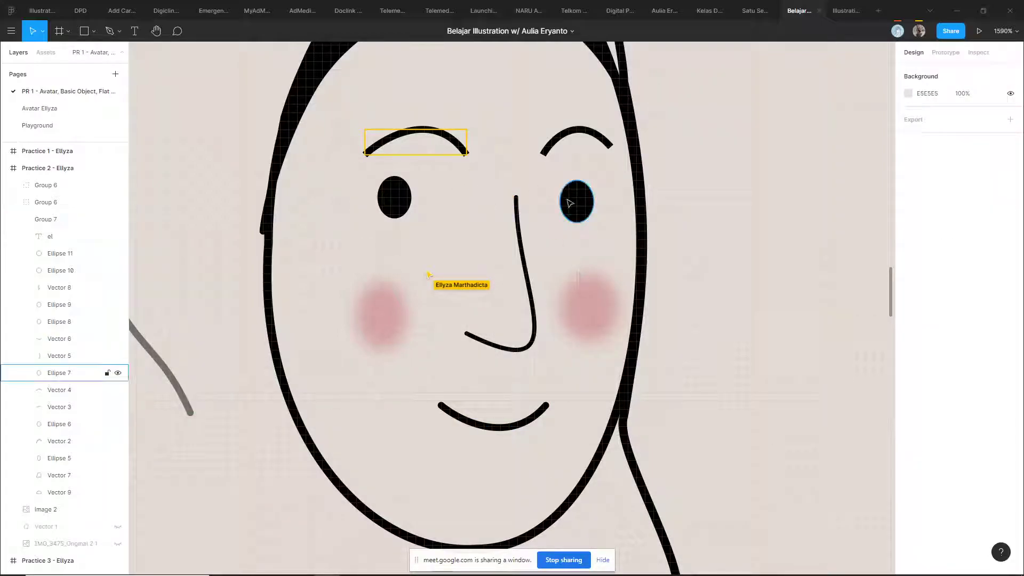
# - Show the anchor points of the two fold lines on the middle avatar's hijab, then leave vector editing
pyautogui.scroll(-5, 567, 201)
pyautogui.scroll(-8, 634, 222)
pyautogui.scroll(3, 656, 269)
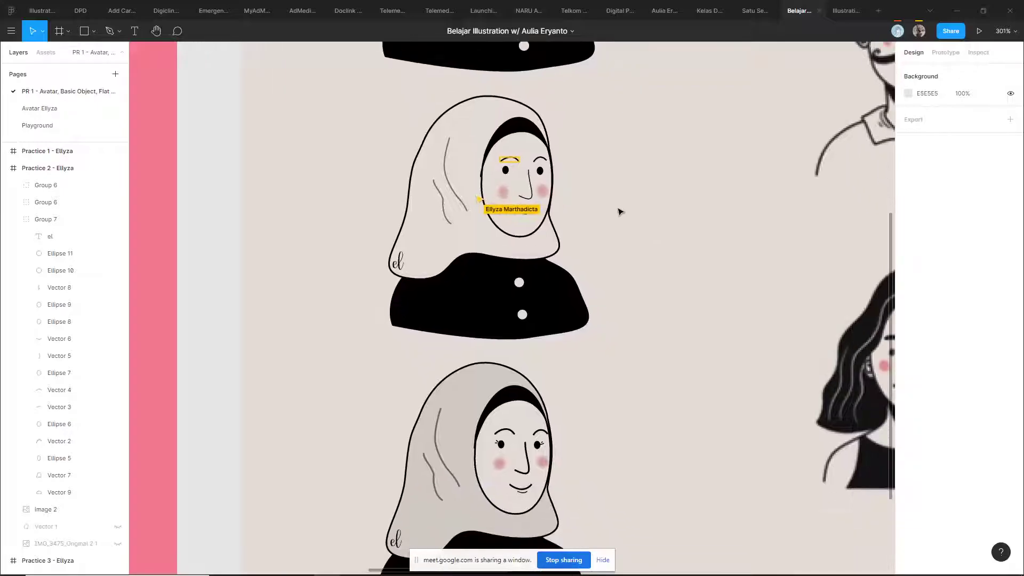
pyautogui.scroll(-3, 619, 211)
pyautogui.scroll(-5, 619, 212)
pyautogui.scroll(3, 644, 231)
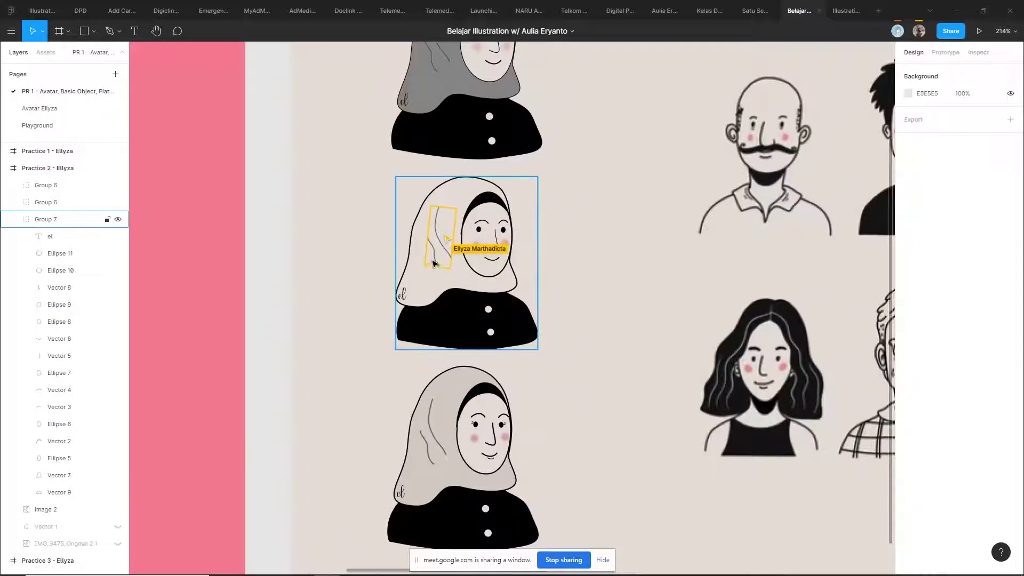
pyautogui.scroll(2, 400, 251)
pyautogui.scroll(2, 400, 251)
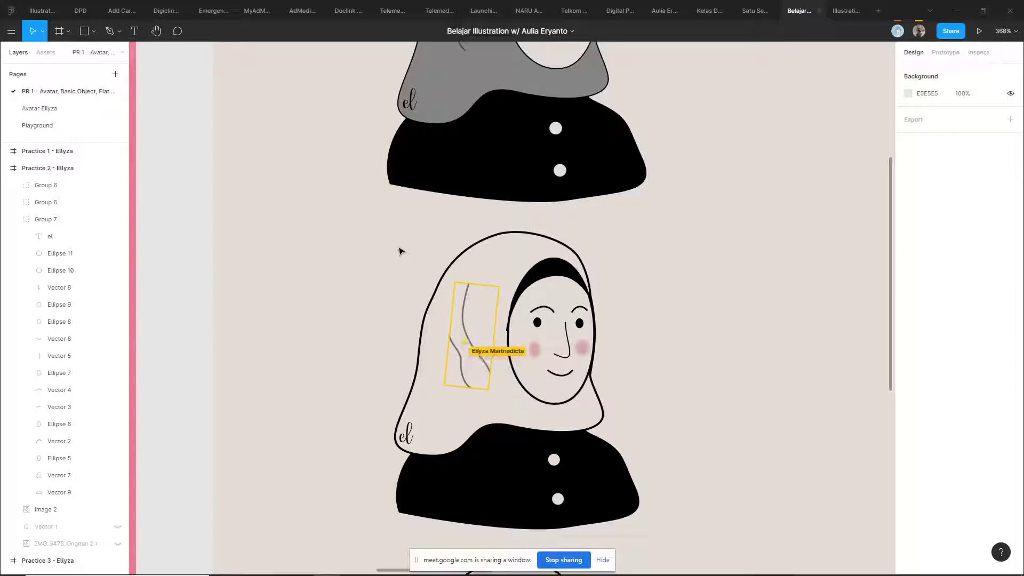
pyautogui.scroll(5, 473, 366)
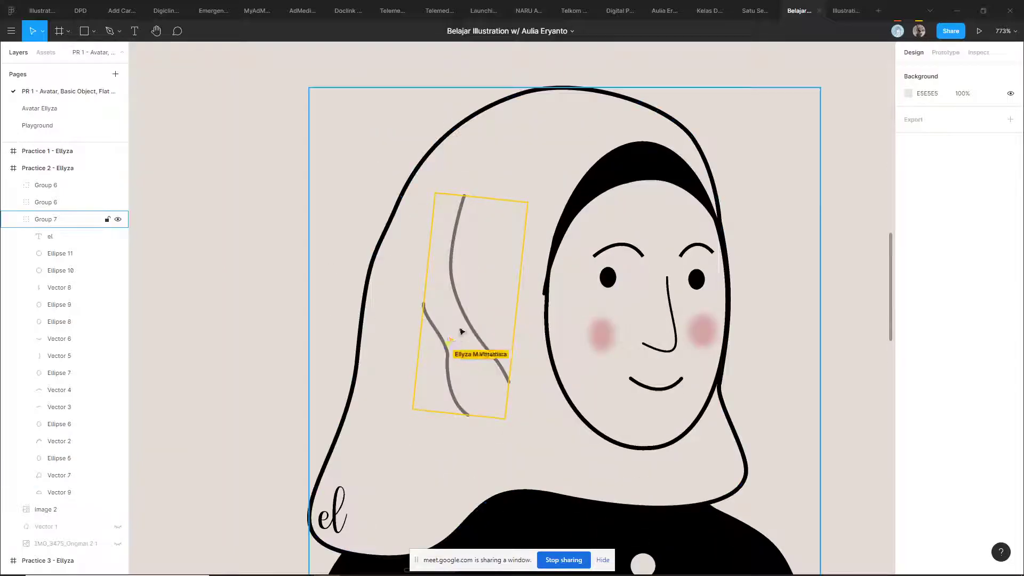
pyautogui.click(460, 297)
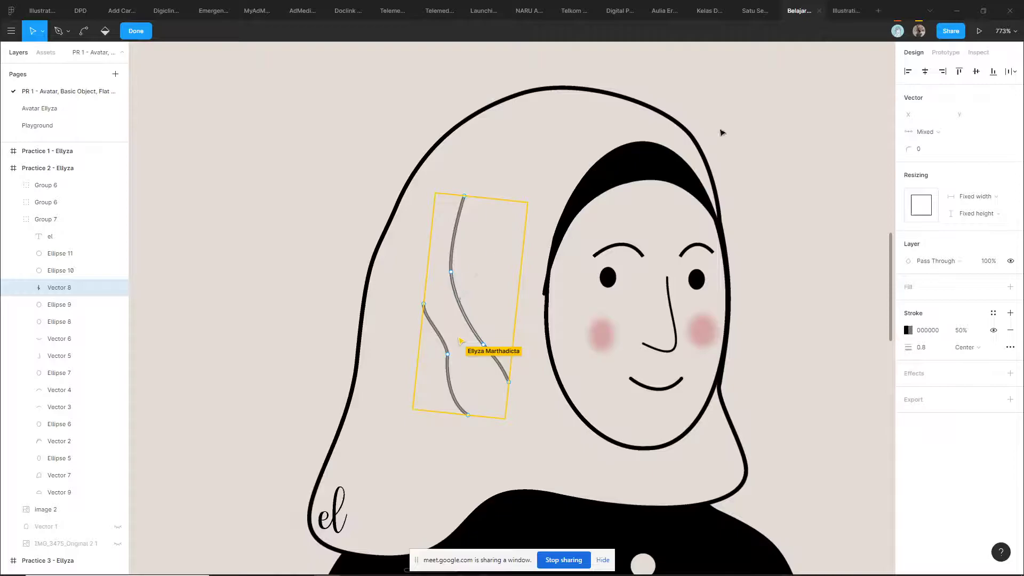
pyautogui.click(755, 143)
# - Compare the middle avatar's hijab folds with the other hijab avatars and the reference portraits
pyautogui.scroll(-5, 672, 206)
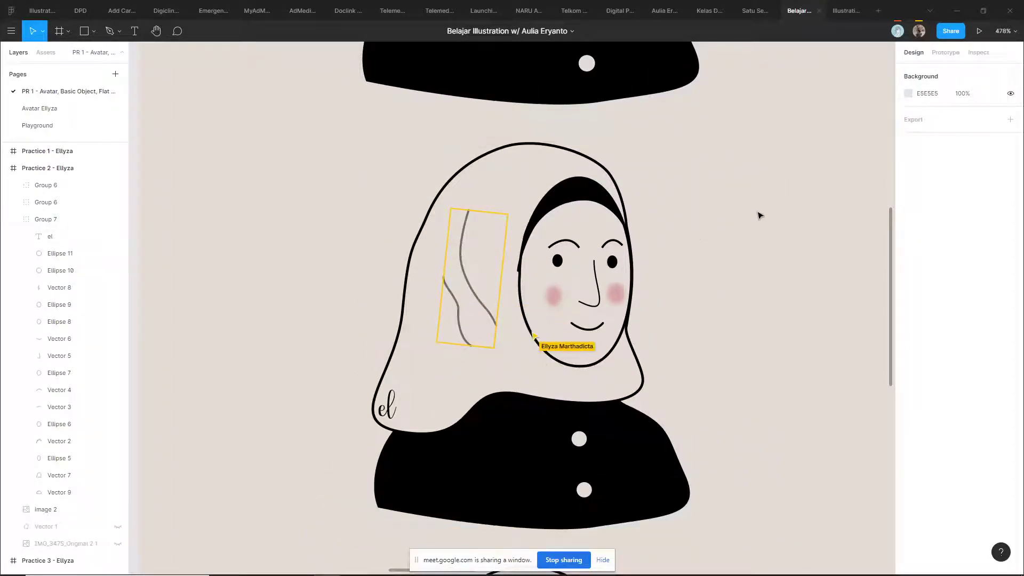
pyautogui.scroll(-2, 720, 210)
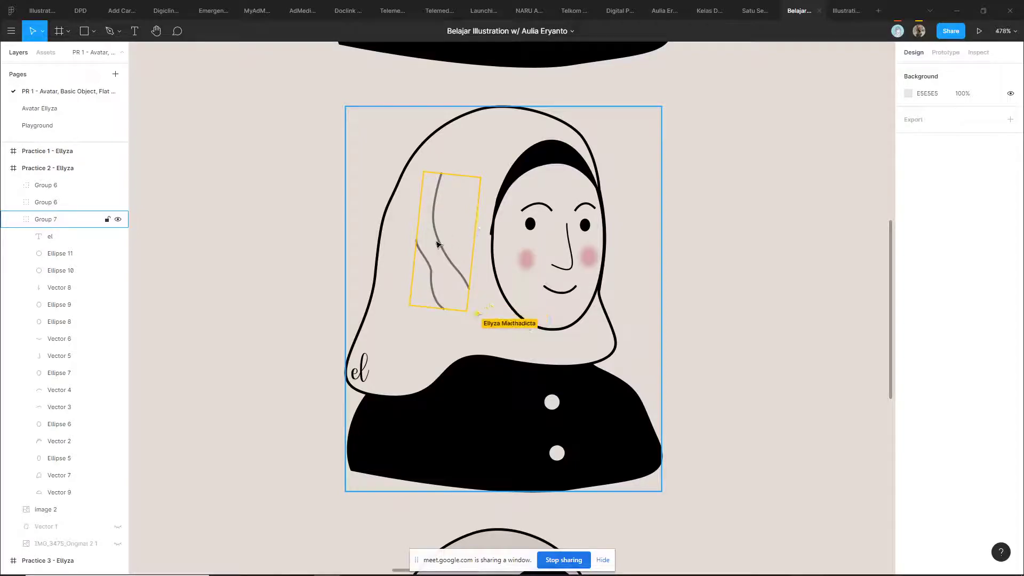
pyautogui.scroll(-2, 439, 241)
pyautogui.scroll(-2, 439, 241)
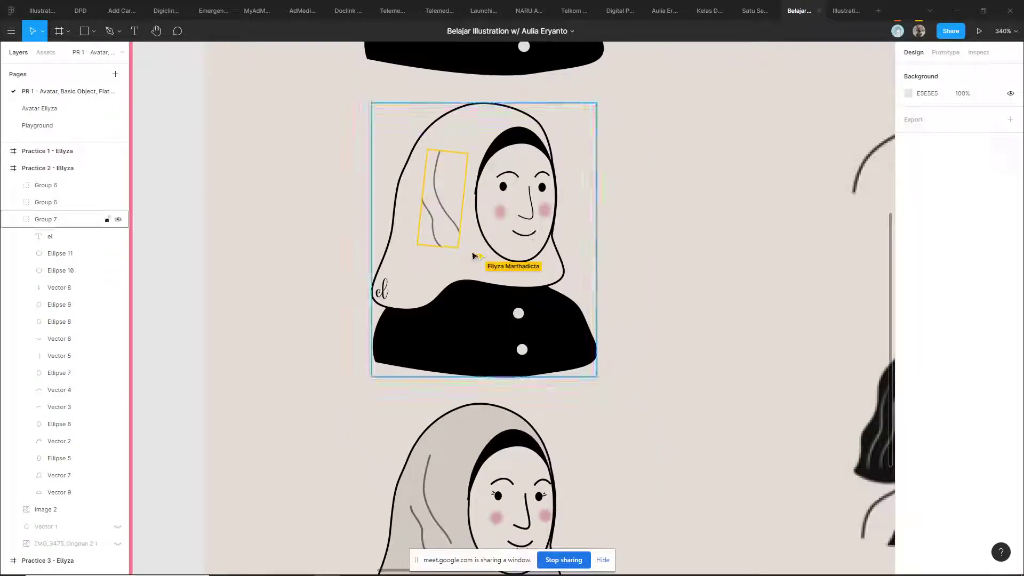
pyautogui.scroll(3, 439, 206)
pyautogui.scroll(-5, 439, 207)
pyautogui.scroll(-2, 547, 231)
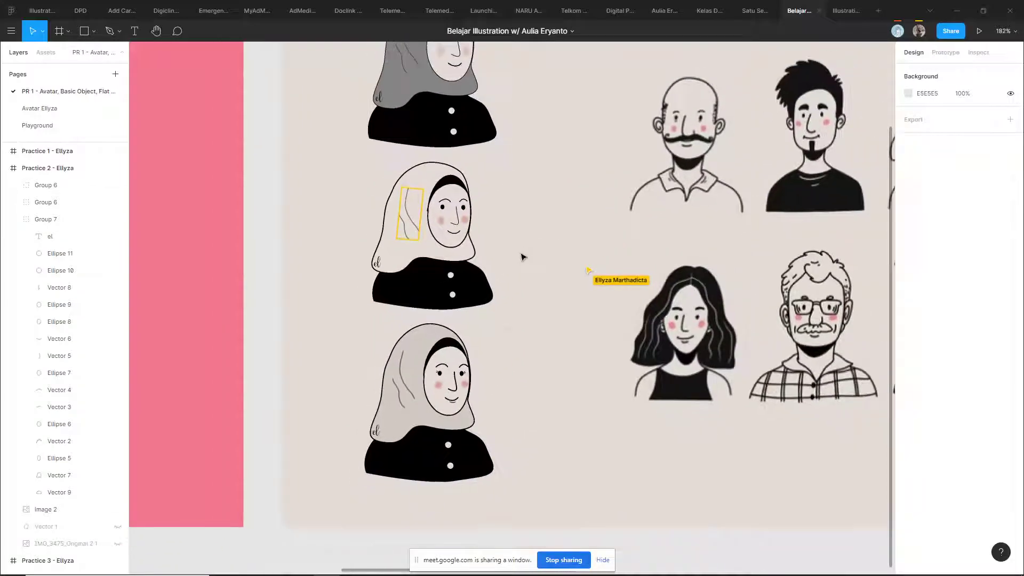
# - Examine the middle hijab avatar's black top and the avatar below it, up close and beside the reference portraits
pyautogui.scroll(2, 475, 273)
pyautogui.click(477, 271)
pyautogui.doubleClick(477, 271)
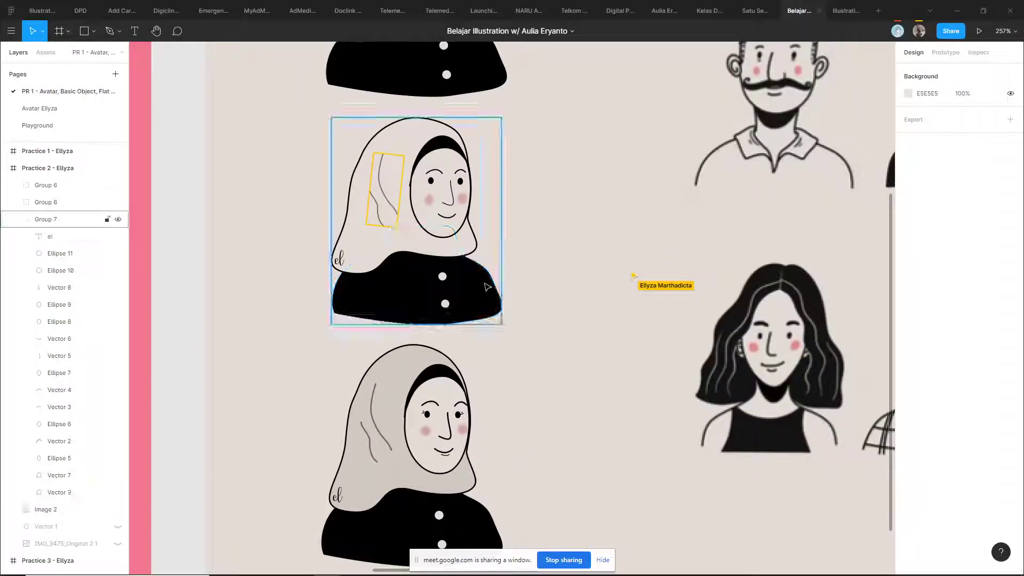
pyautogui.scroll(3, 422, 289)
pyautogui.scroll(-6, 663, 269)
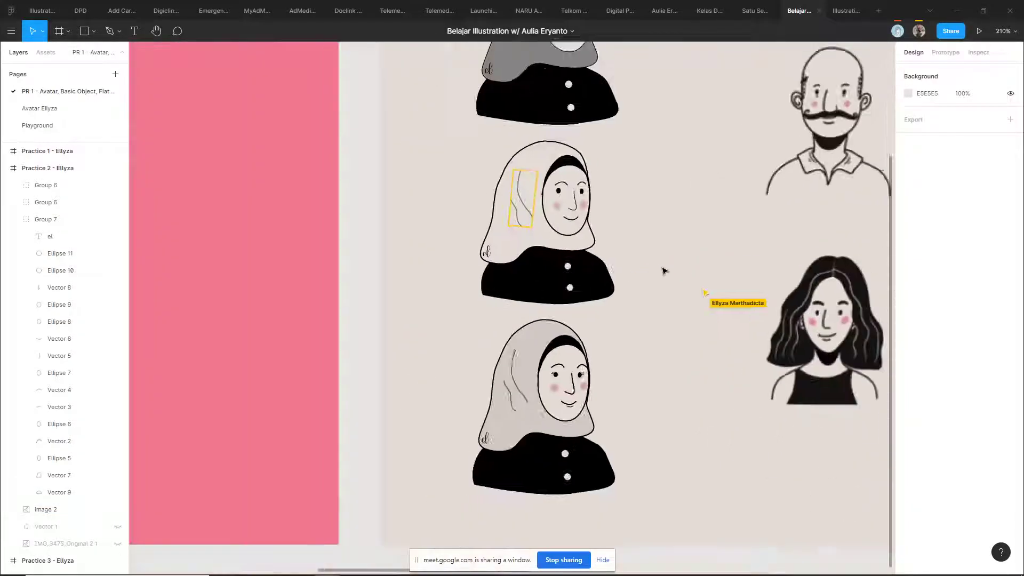
pyautogui.scroll(6, 574, 291)
pyautogui.press('Escape')
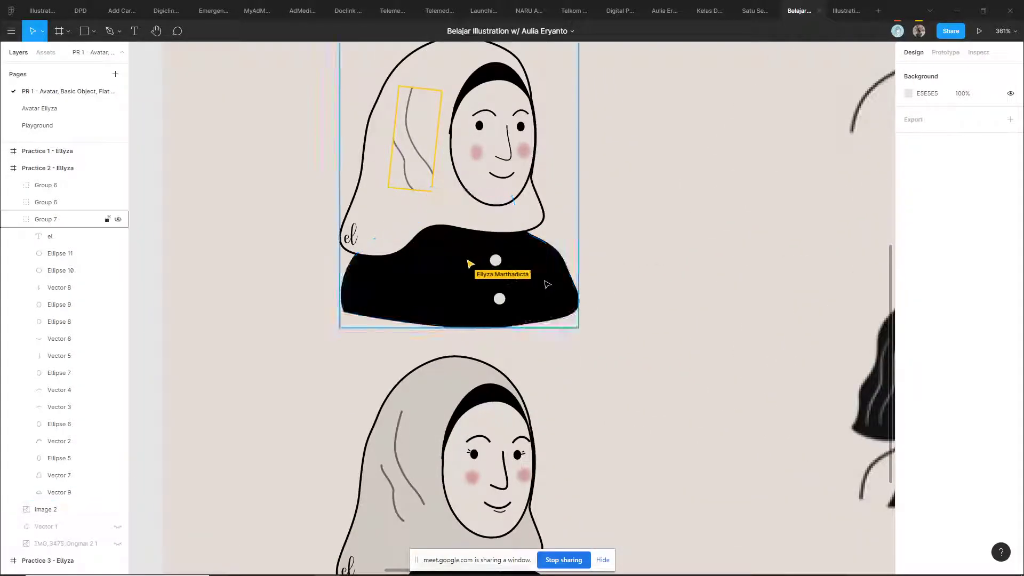
pyautogui.click(610, 294)
pyautogui.scroll(-1, 610, 294)
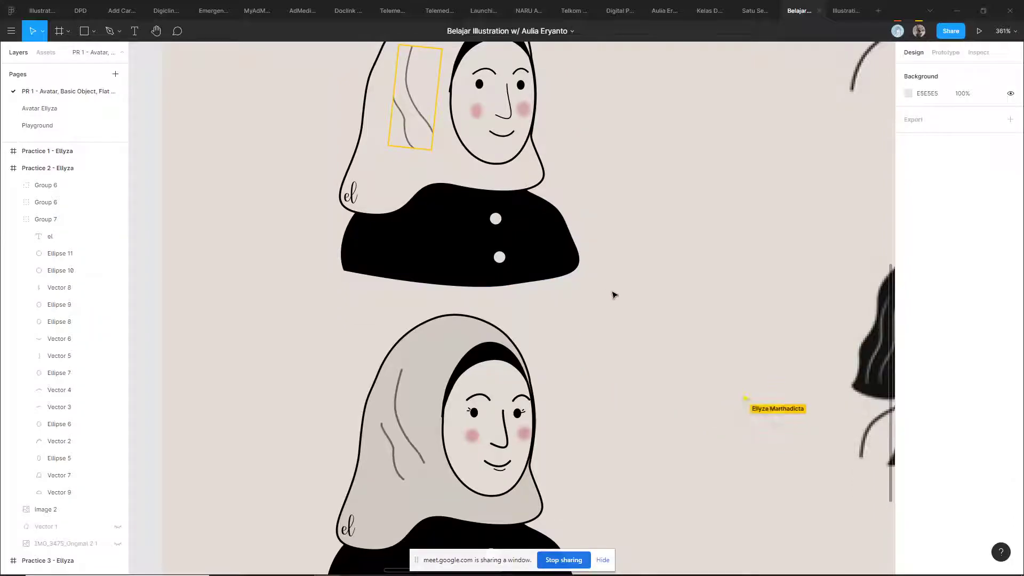
pyautogui.scroll(-3, 612, 295)
pyautogui.scroll(-10, 677, 251)
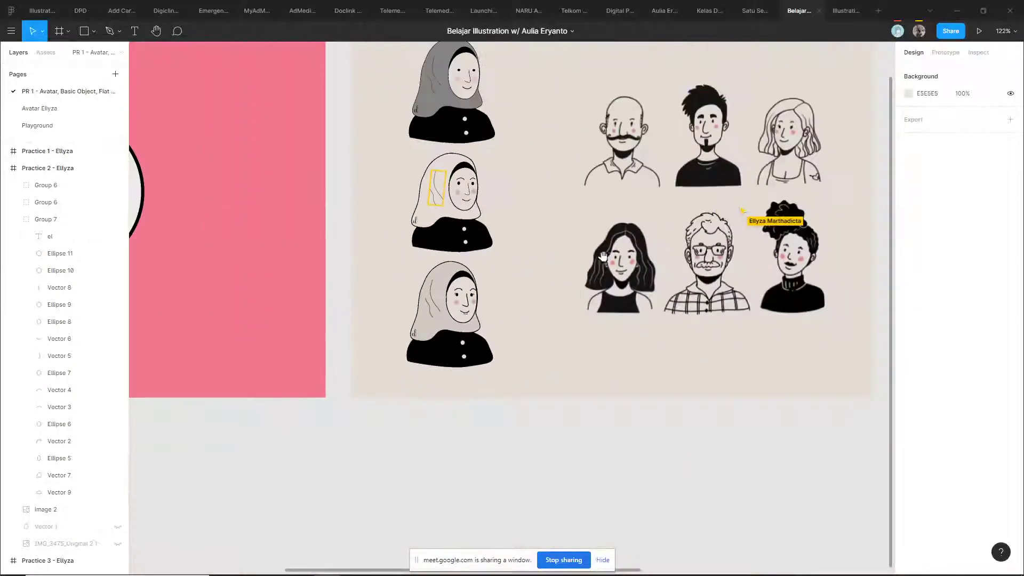
# - Examine the linework of the six reference portraits, especially the light-haired woman's hair, and compare it with the three hijab avatars
pyautogui.scroll(3, 564, 270)
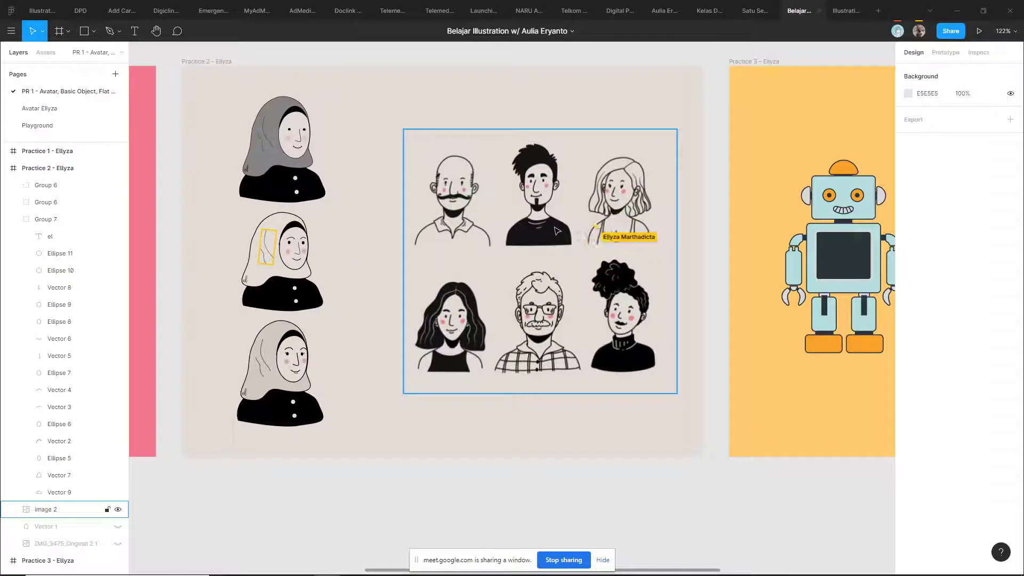
pyautogui.scroll(2, 557, 229)
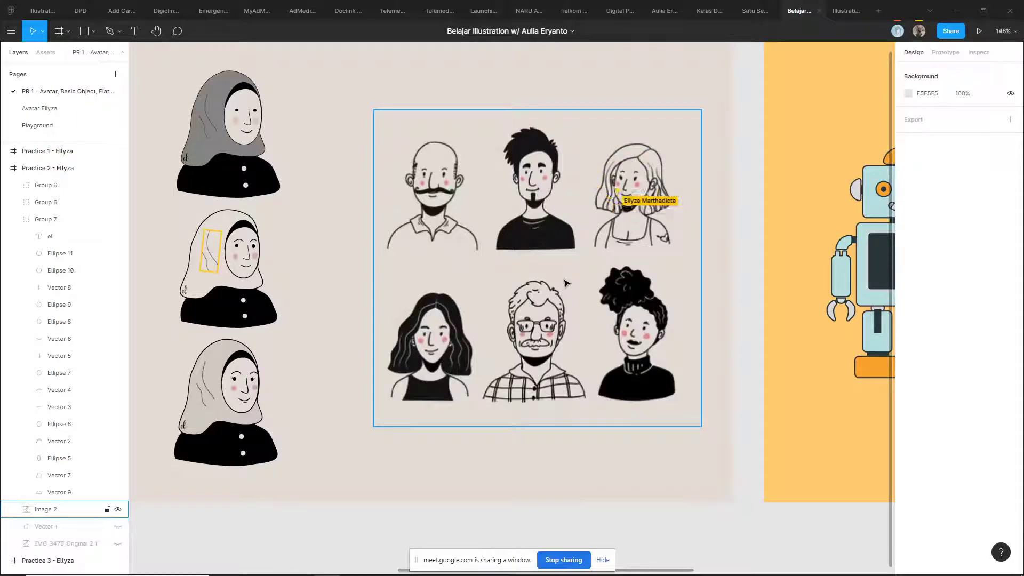
pyautogui.scroll(5, 657, 145)
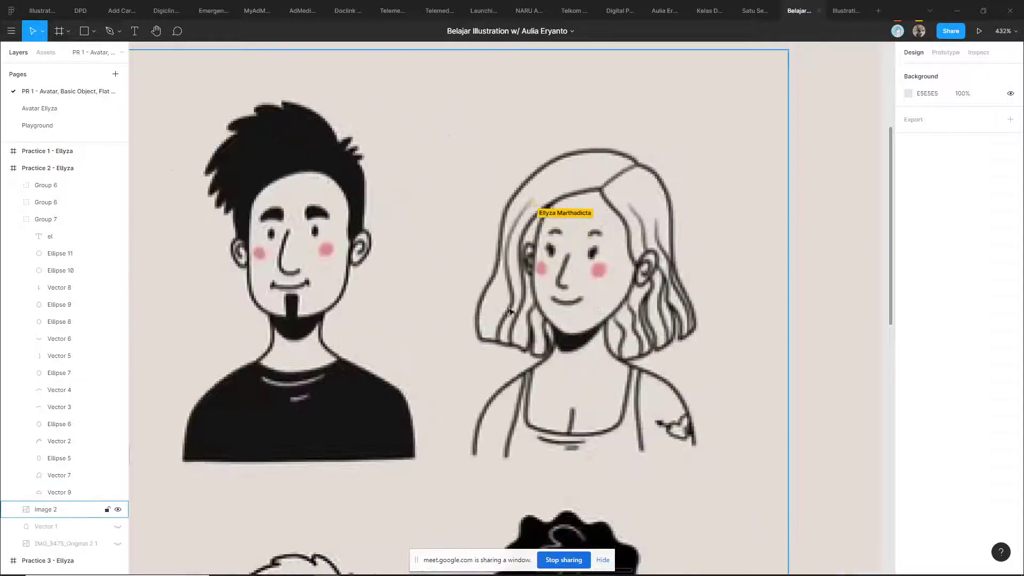
pyautogui.scroll(-3, 554, 250)
pyautogui.scroll(-3, 554, 250)
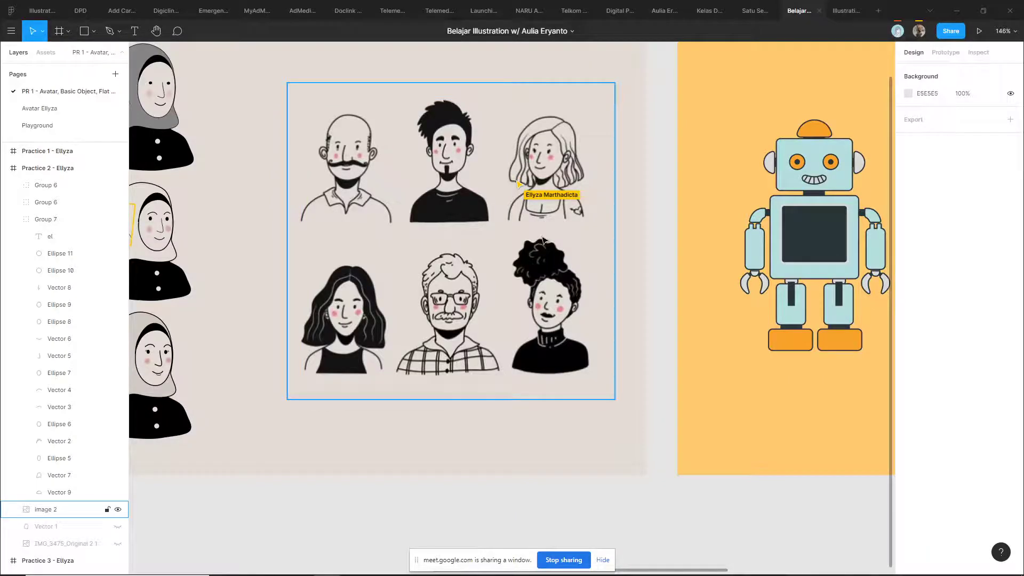
pyautogui.scroll(-2, 500, 269)
pyautogui.hscroll(-3, 423, 235)
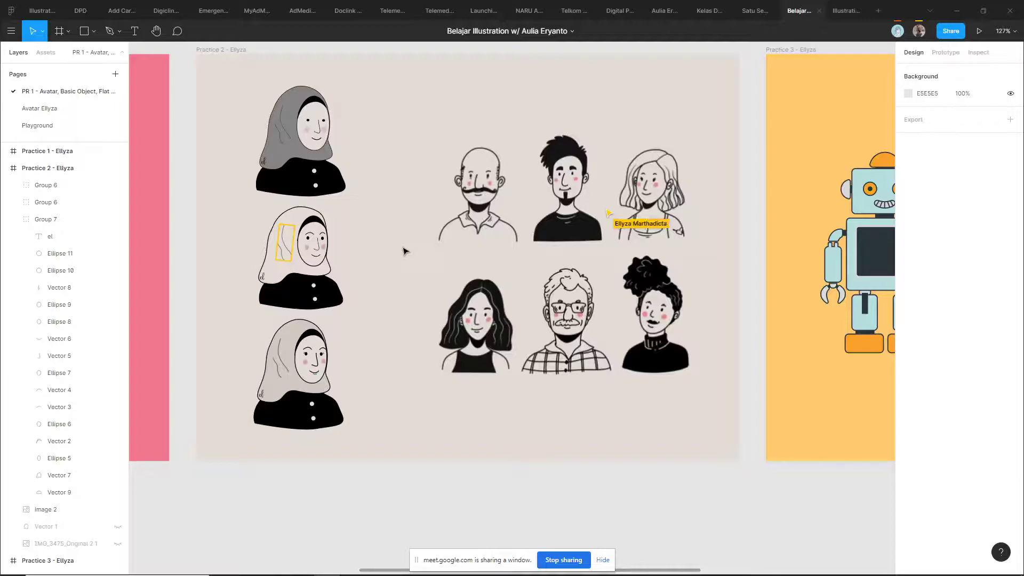
pyautogui.scroll(1, 385, 229)
pyautogui.hscroll(-1, 385, 230)
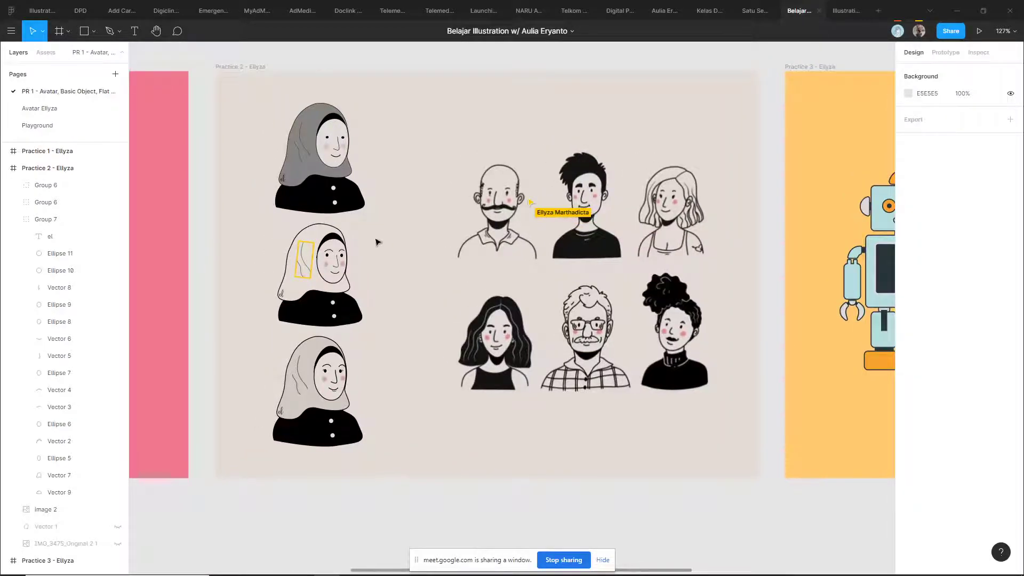
pyautogui.scroll(-1, 376, 245)
pyautogui.hscroll(-1, 389, 258)
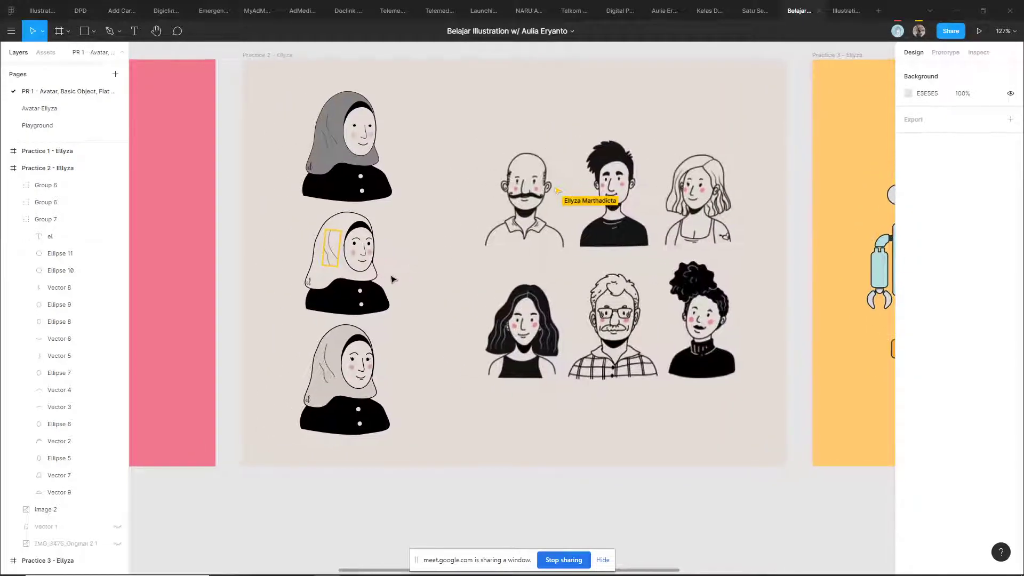
# - Select the middle avatar's black body shape and inspect its outline against the other avatars, then clear the selection
pyautogui.click(383, 186)
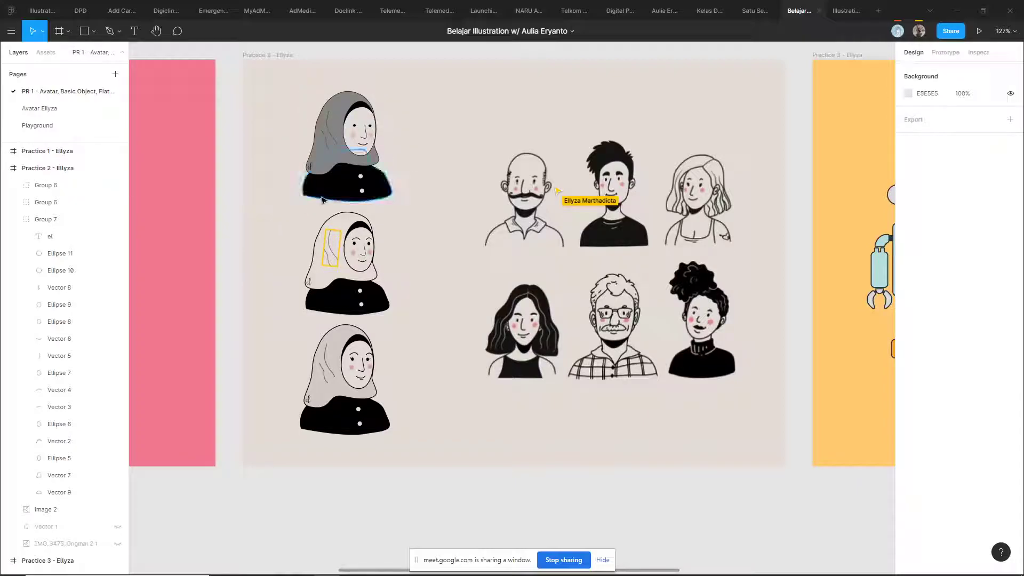
pyautogui.scroll(3, 321, 201)
pyautogui.click(335, 351)
pyautogui.scroll(5, 314, 361)
pyautogui.press('p')
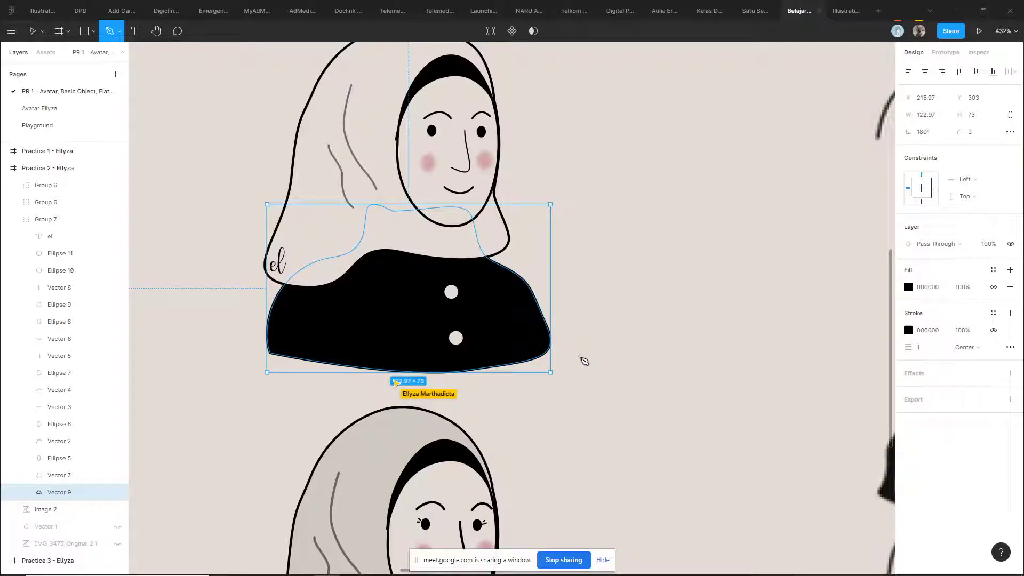
pyautogui.press('v')
pyautogui.scroll(-8, 558, 387)
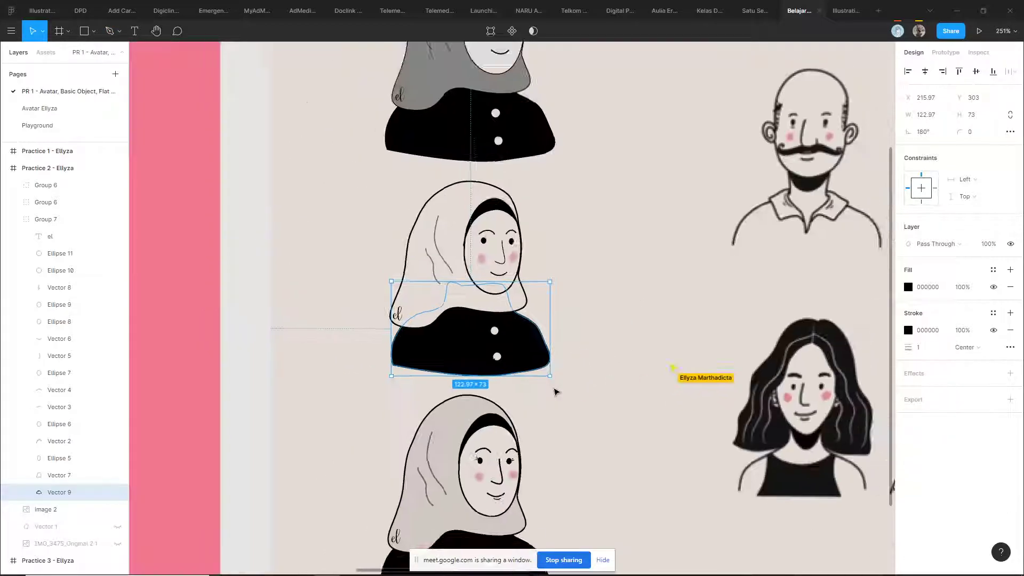
pyautogui.scroll(3, 354, 384)
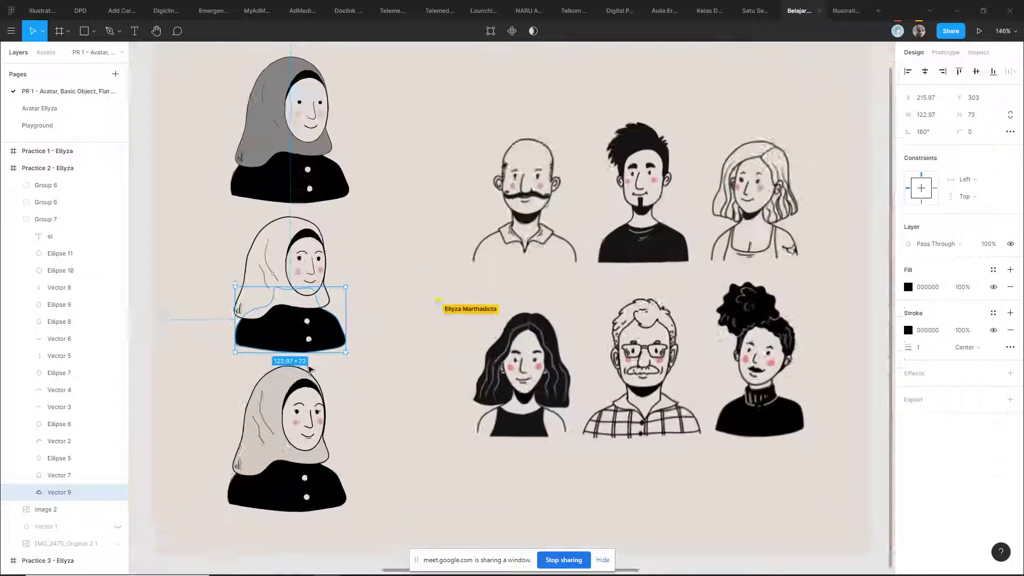
pyautogui.scroll(3, 309, 353)
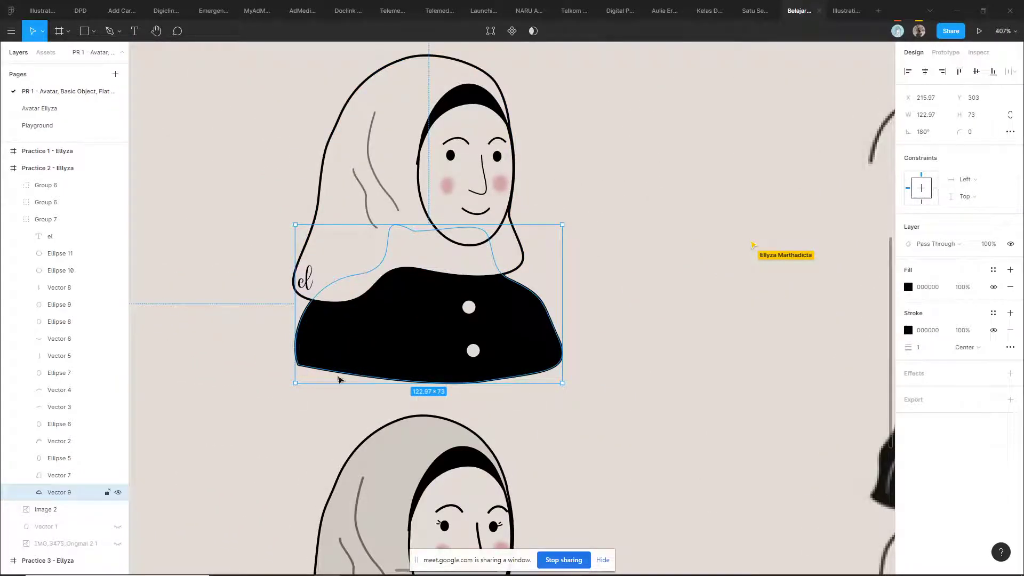
pyautogui.click(633, 329)
pyautogui.scroll(-10, 633, 341)
pyautogui.moveTo(633, 340); pyautogui.dragTo(538, 376)
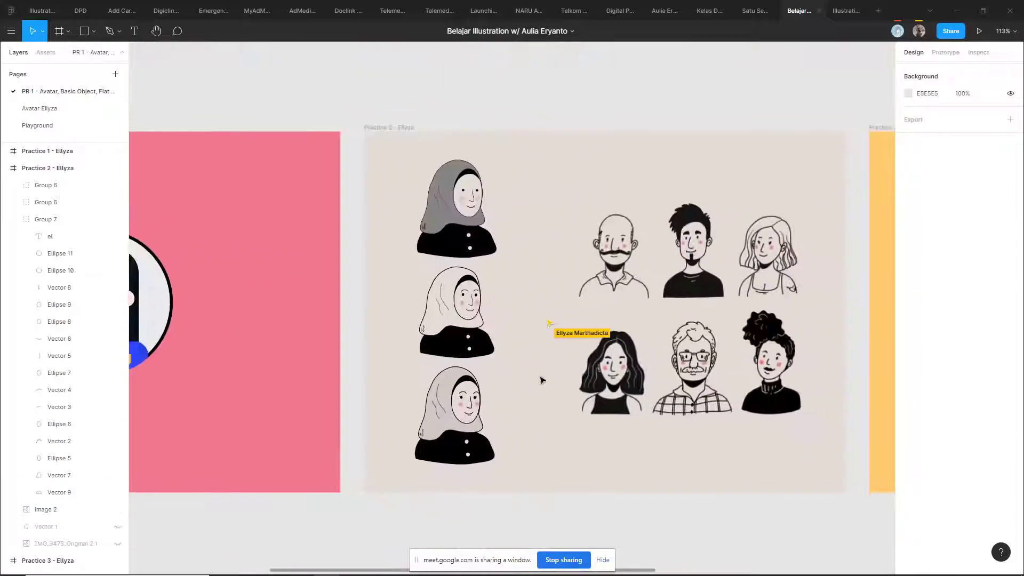
# - Compare the drawn robot in the Practice 3 frame with its reference image, selecting the reference and viewing the robot from head to feet
pyautogui.hscroll(4, 542, 379)
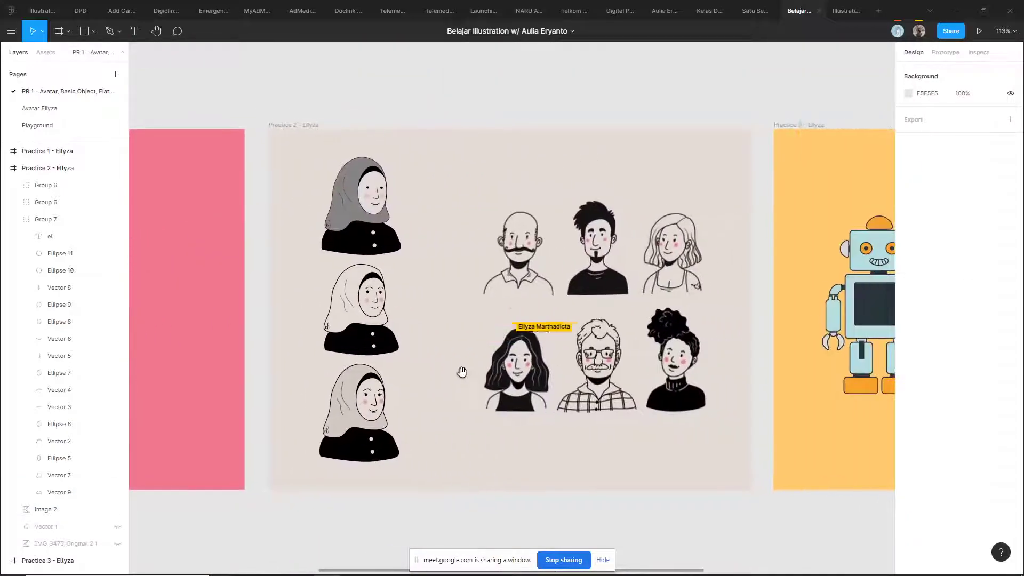
pyautogui.scroll(-3, 464, 371)
pyautogui.hscroll(2, 428, 334)
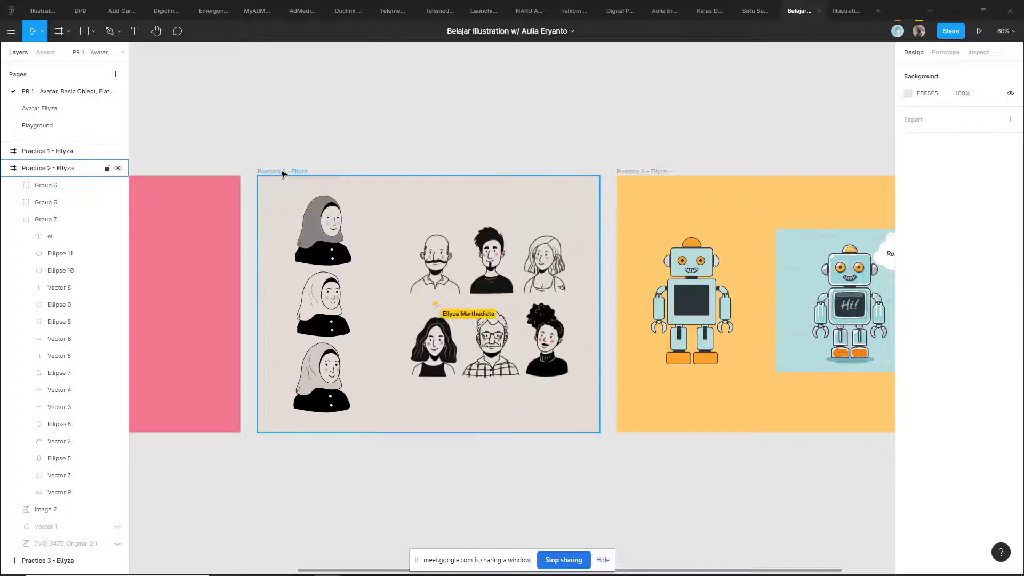
pyautogui.hscroll(3, 382, 150)
pyautogui.hscroll(3, 443, 155)
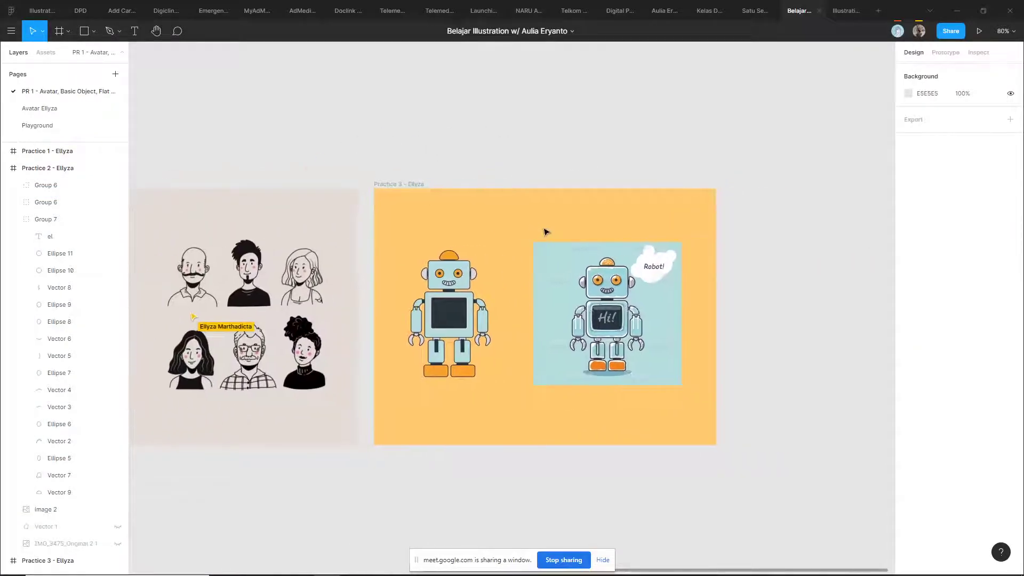
pyautogui.scroll(3, 507, 197)
pyautogui.scroll(3, 521, 251)
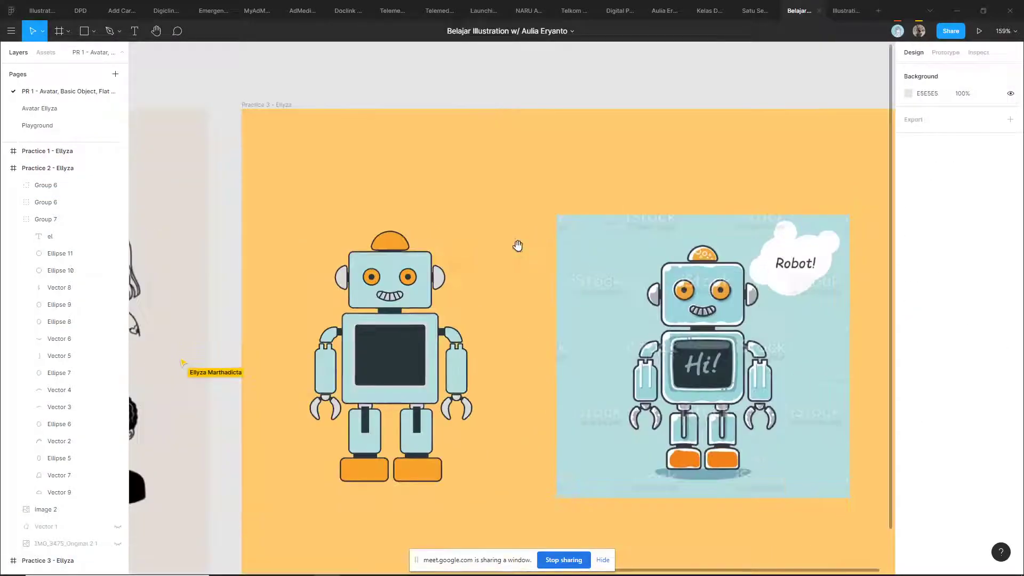
pyautogui.click(731, 288)
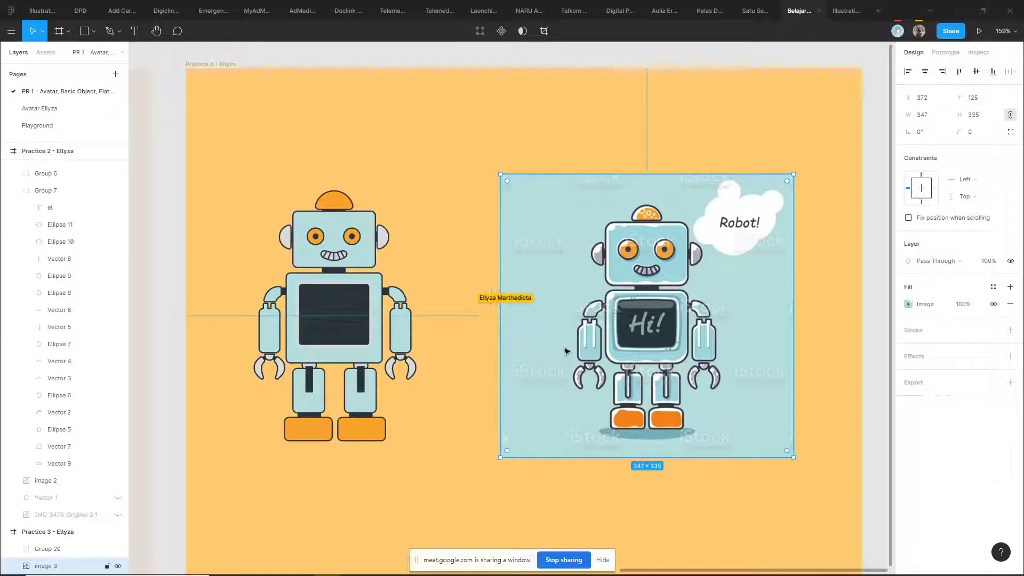
pyautogui.scroll(5, 283, 270)
pyautogui.hscroll(-3, 345, 267)
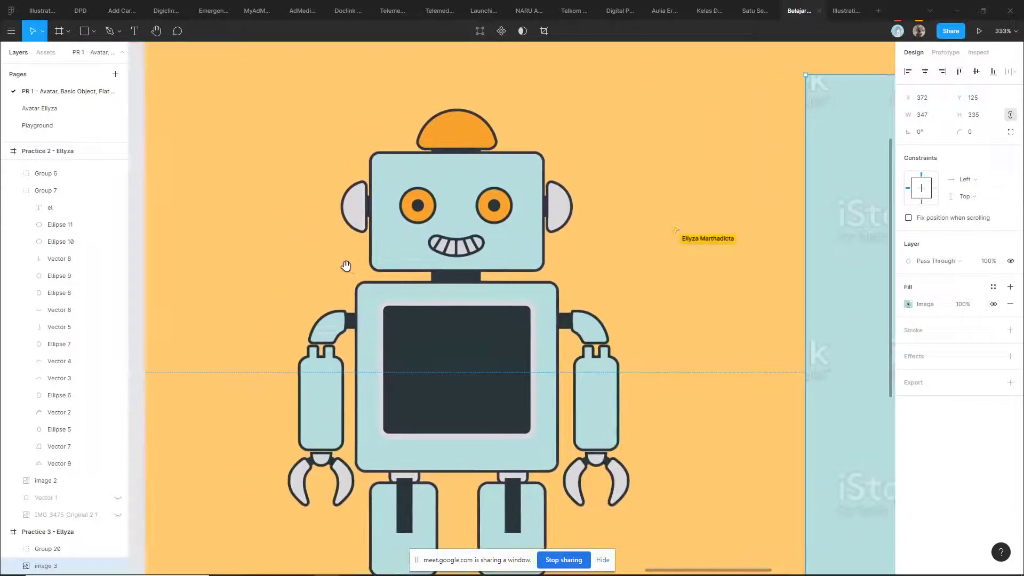
pyautogui.scroll(-2, 545, 292)
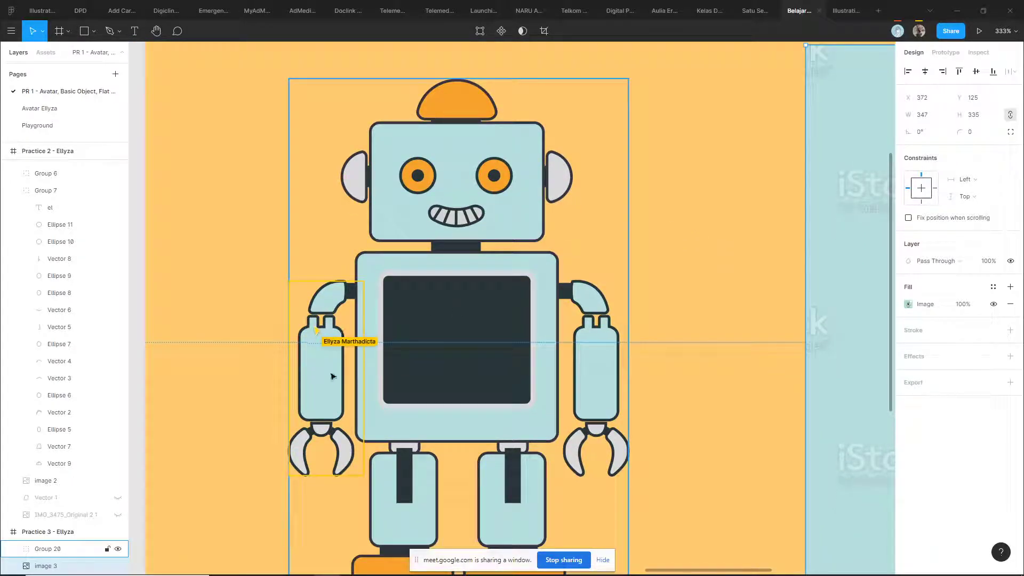
pyautogui.scroll(-5, 330, 347)
# - Select the forearm shape on the robot's left-hand side, inspect its notched upper edge up close, and clear the selection
pyautogui.keyDown('ctrl'); pyautogui.click(310, 279); pyautogui.keyUp('ctrl')
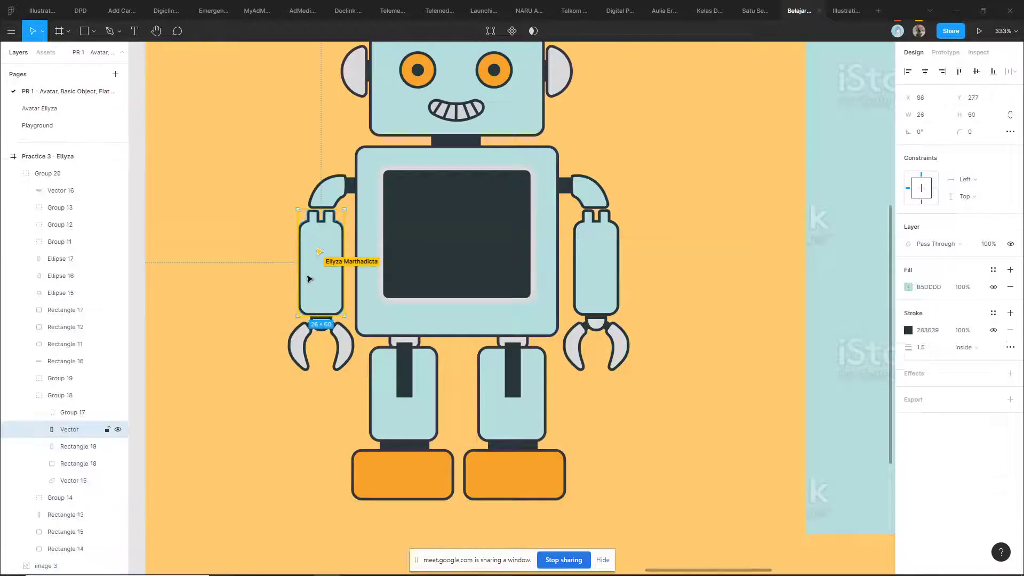
pyautogui.click(249, 258)
pyautogui.scroll(3, 249, 258)
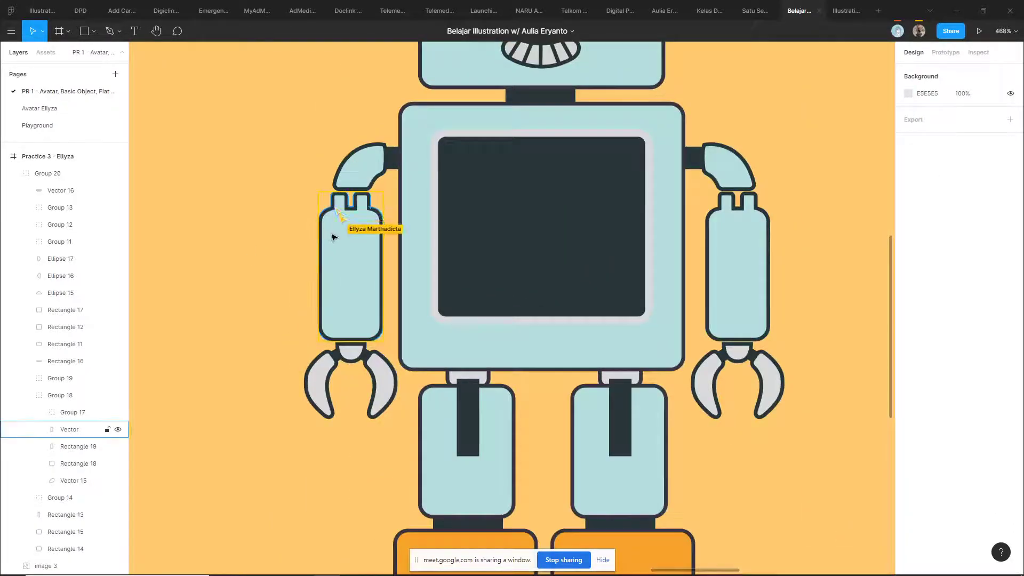
pyautogui.keyDown('ctrl'); pyautogui.scroll(5, 291, 233); pyautogui.keyUp('ctrl')
pyautogui.click(407, 231)
pyautogui.click(258, 254)
pyautogui.keyDown('ctrl'); pyautogui.scroll(-4, 258, 255); pyautogui.keyUp('ctrl')
pyautogui.keyDown('ctrl'); pyautogui.scroll(-3, 258, 256); pyautogui.keyUp('ctrl')
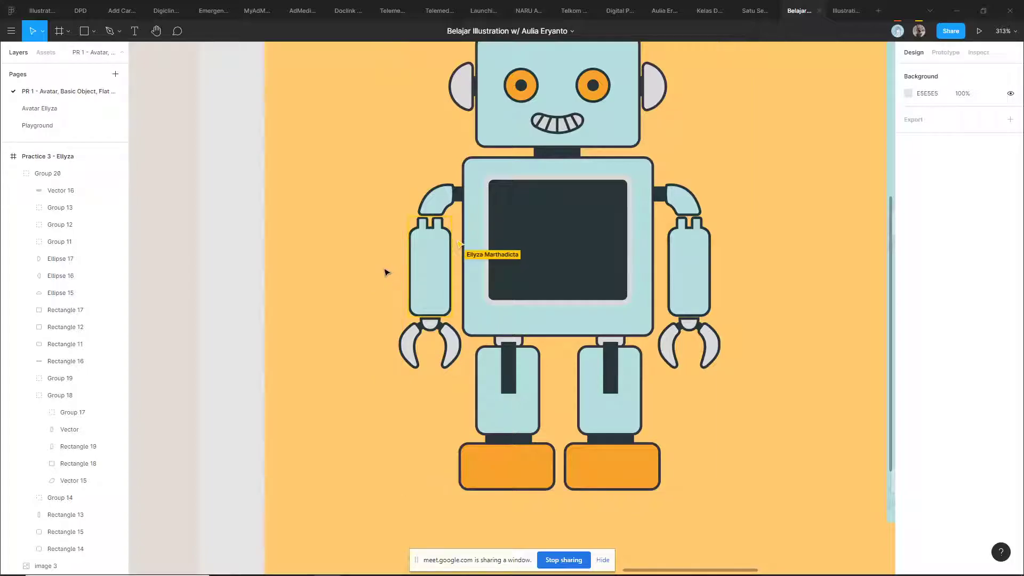
# - Examine the whole robot drawing, from the head and torso to the arms, legs and feet
pyautogui.scroll(3, 386, 273)
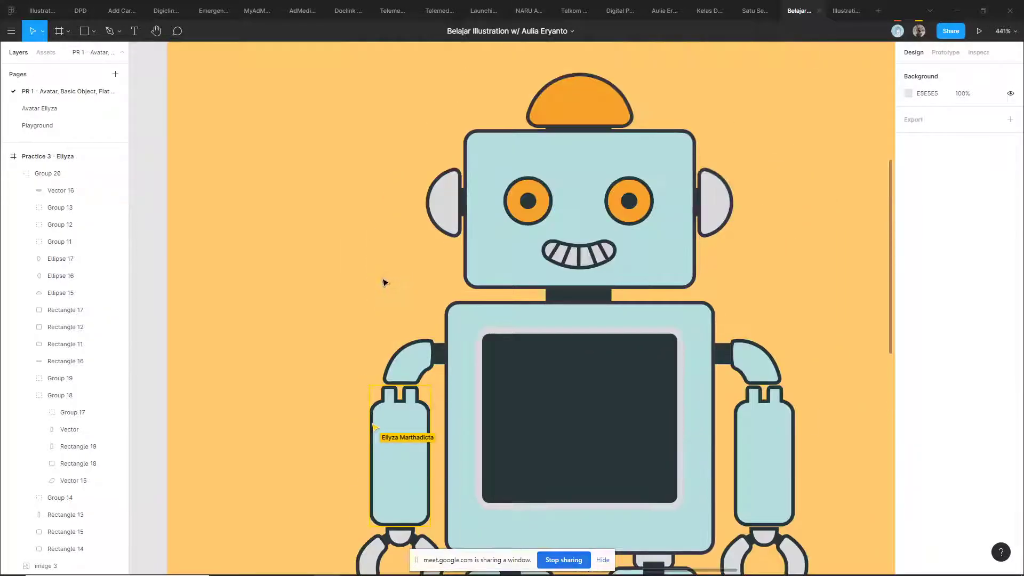
pyautogui.scroll(-2, 332, 272)
pyautogui.keyDown('ctrl'); pyautogui.scroll(-3, 302, 360); pyautogui.keyUp('ctrl')
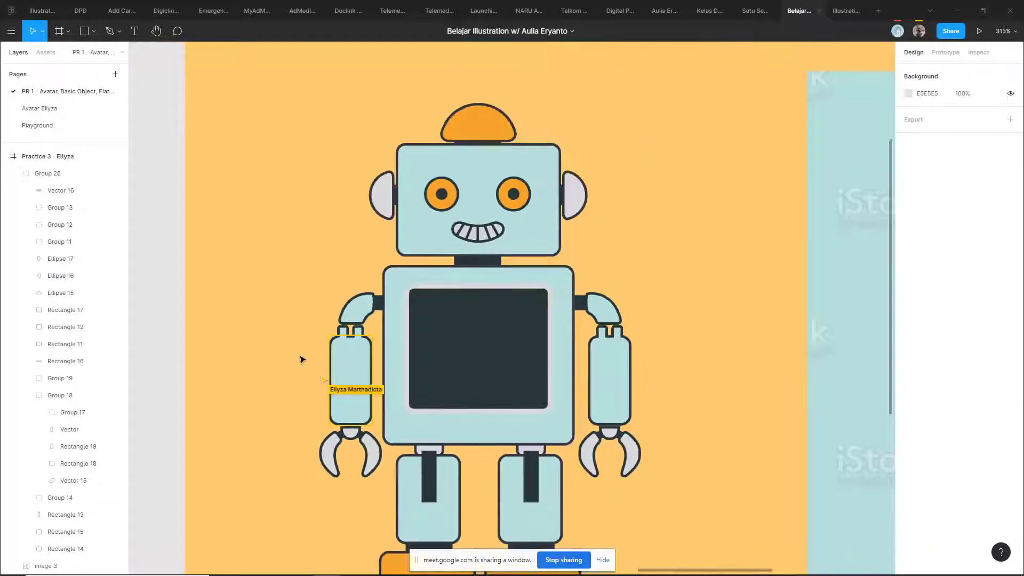
pyautogui.scroll(-3, 302, 360)
pyautogui.scroll(4, 302, 360)
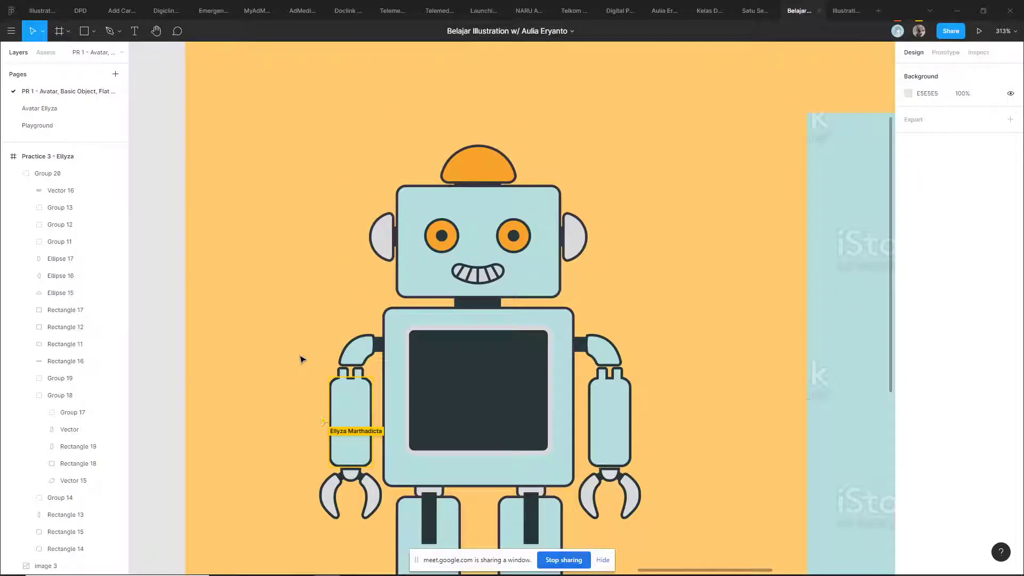
pyautogui.scroll(-3, 301, 360)
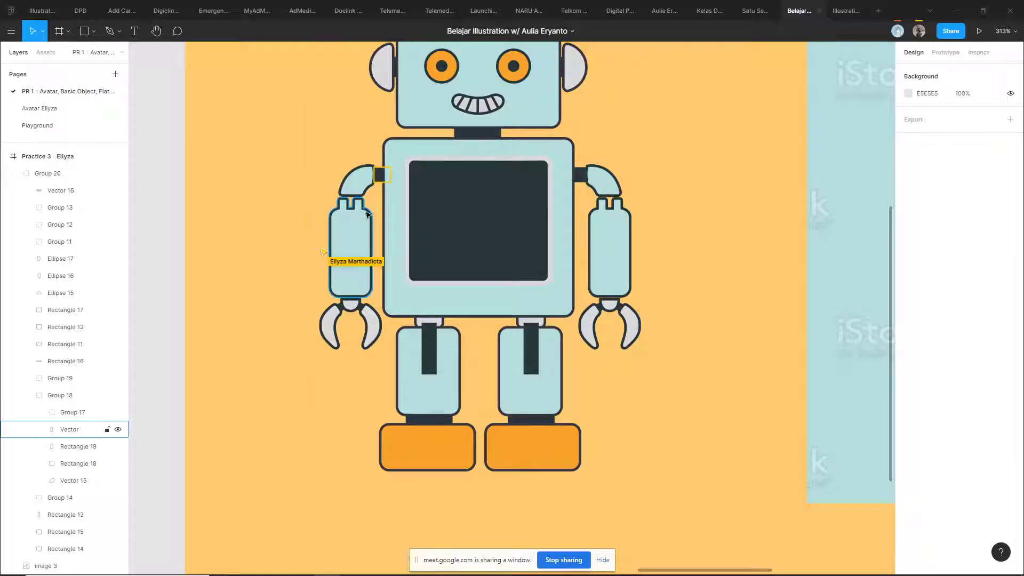
# - Reselect the robot's left-hand forearm vector, locate it in the layer structure, and inspect its notches up close before deselecting
pyautogui.click(369, 187)
pyautogui.keyDown('ctrl'); pyautogui.scroll(5, 346, 218); pyautogui.keyUp('ctrl')
pyautogui.click(345, 229)
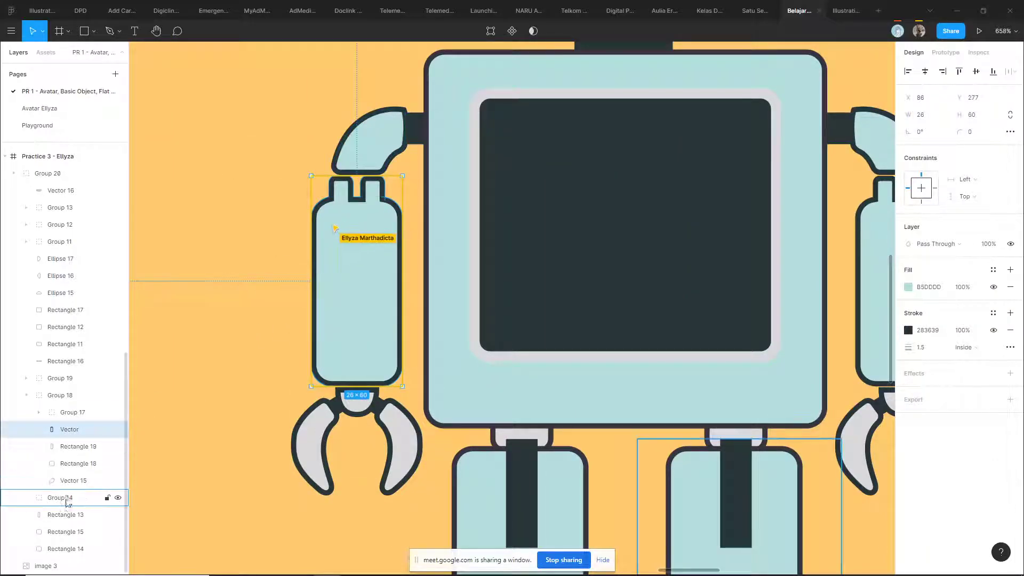
pyautogui.scroll(2, 91, 487)
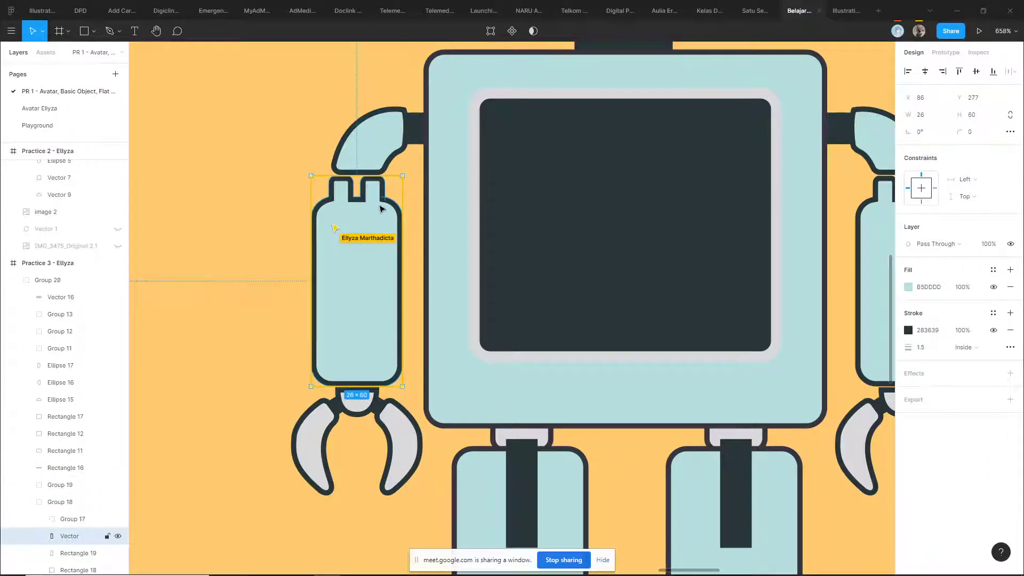
pyautogui.keyDown('ctrl'); pyautogui.scroll(3, 381, 208); pyautogui.keyUp('ctrl')
pyautogui.click(203, 205)
pyautogui.keyDown('ctrl'); pyautogui.click(306, 200); pyautogui.keyUp('ctrl')
pyautogui.moveTo(307, 201); pyautogui.dragTo(398, 272)
pyautogui.click(224, 272)
pyautogui.scroll(-5, 229, 273)
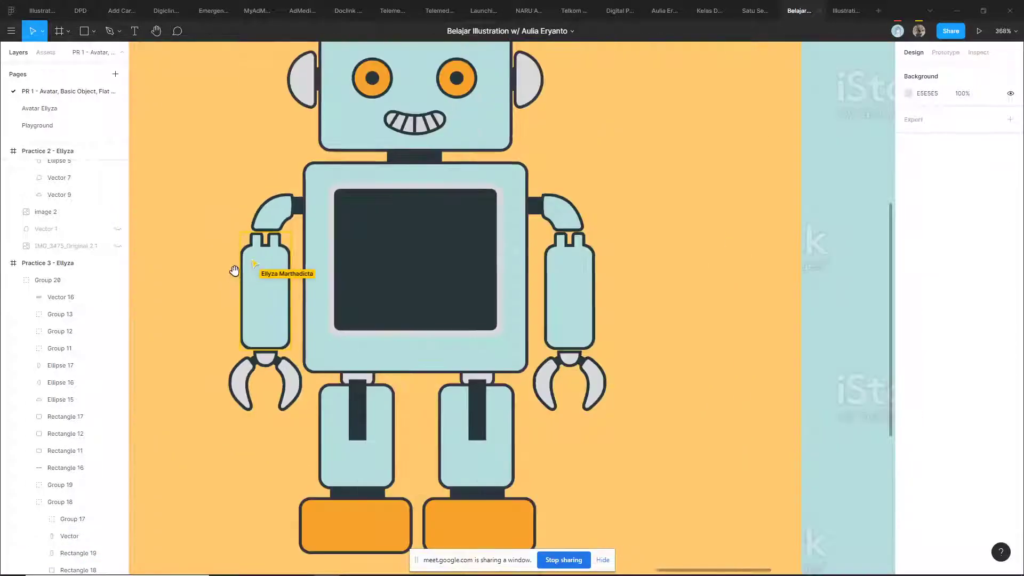
# - Examine the robot's forearms, torso and legs up close and compare the whole drawing with its reference image
pyautogui.moveTo(237, 275); pyautogui.dragTo(321, 286)
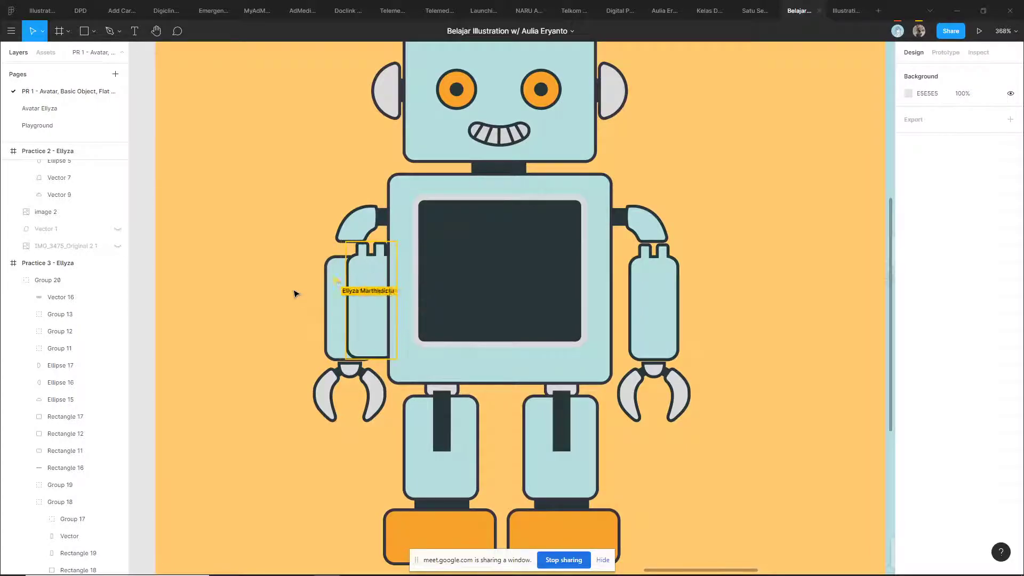
pyautogui.scroll(3, 295, 293)
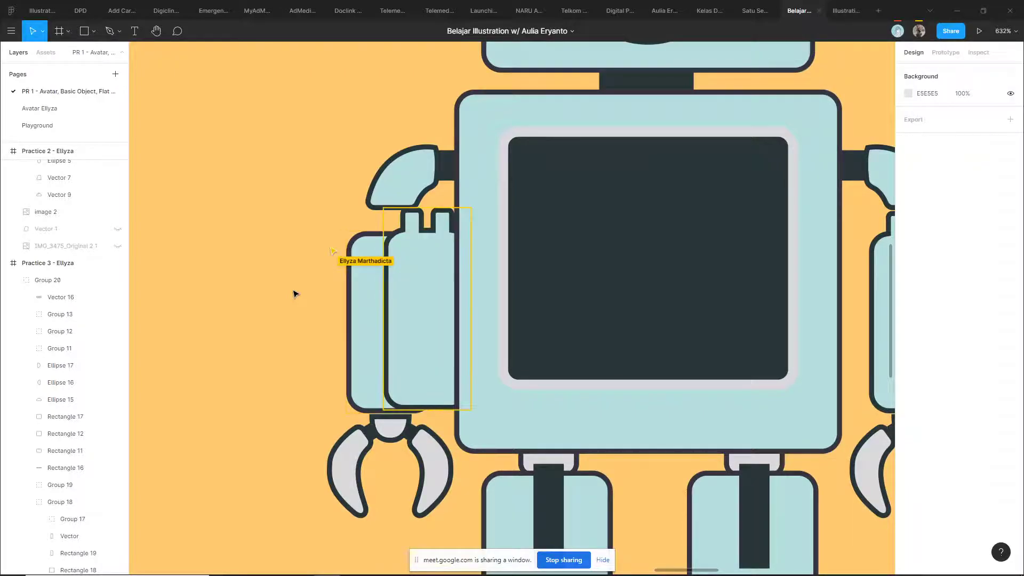
pyautogui.scroll(-4, 272, 311)
pyautogui.scroll(-3, 272, 311)
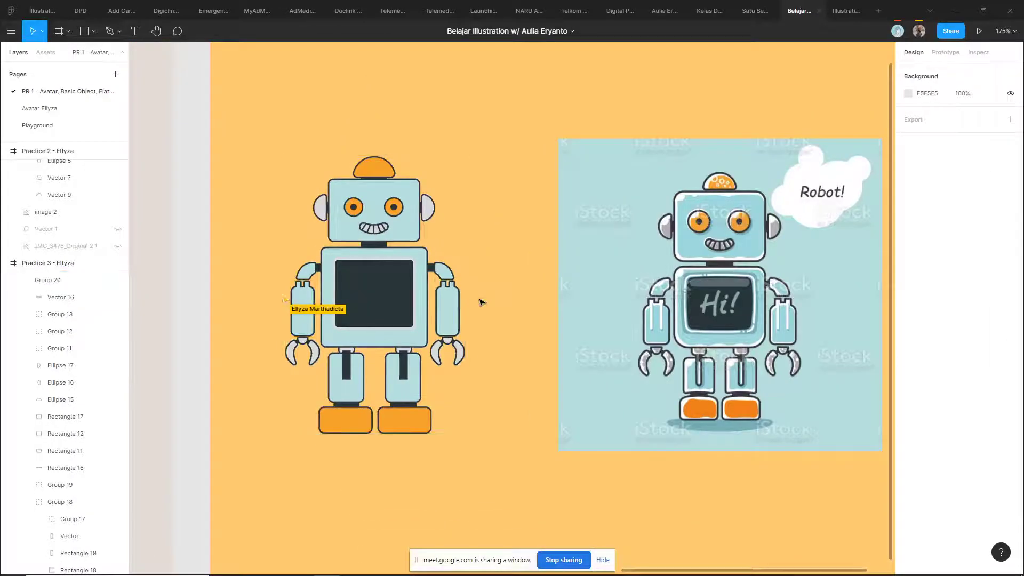
pyautogui.scroll(3, 366, 298)
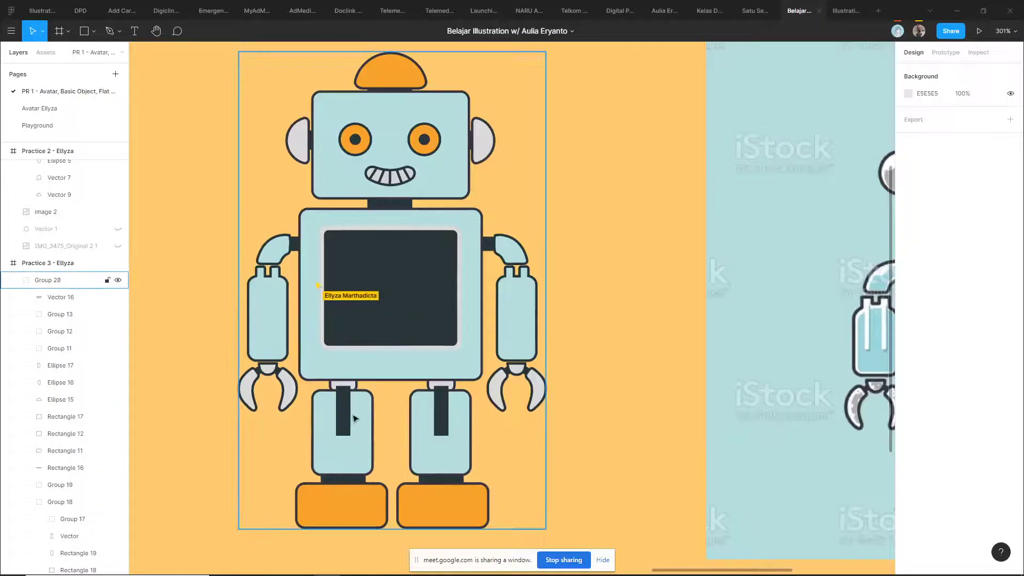
pyautogui.click(434, 409)
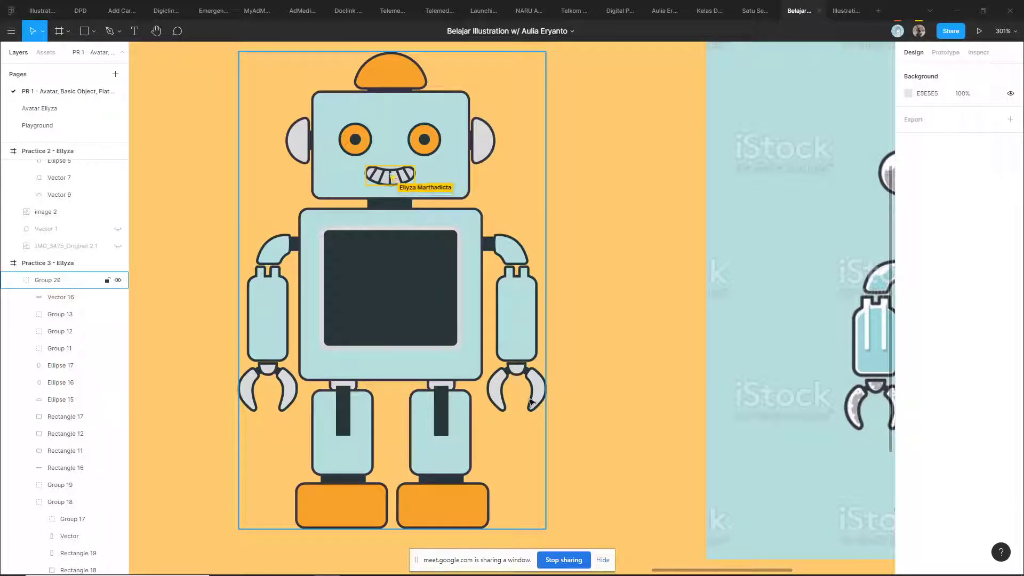
pyautogui.click(595, 335)
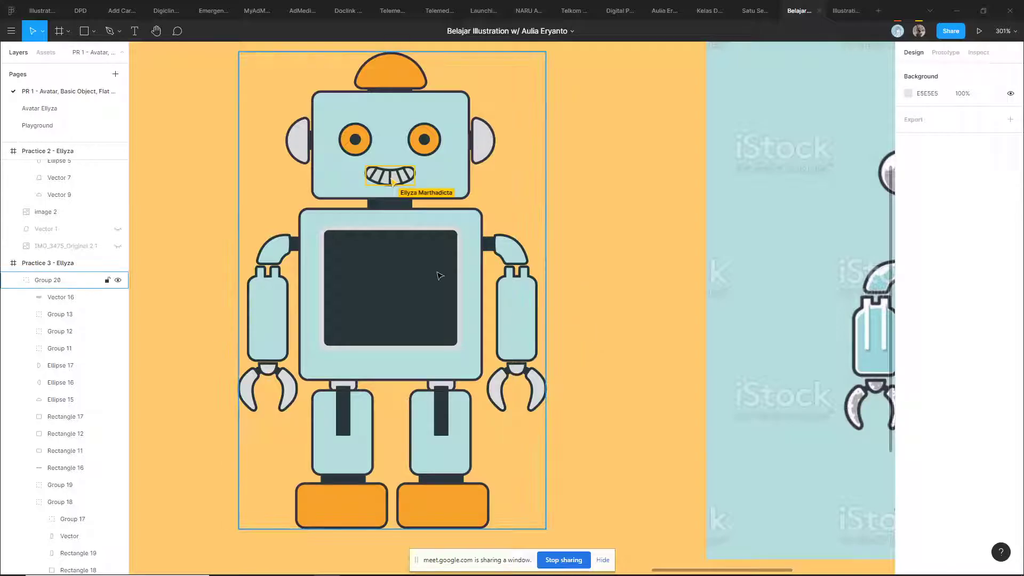
pyautogui.scroll(4, 384, 158)
pyautogui.scroll(-3, 676, 210)
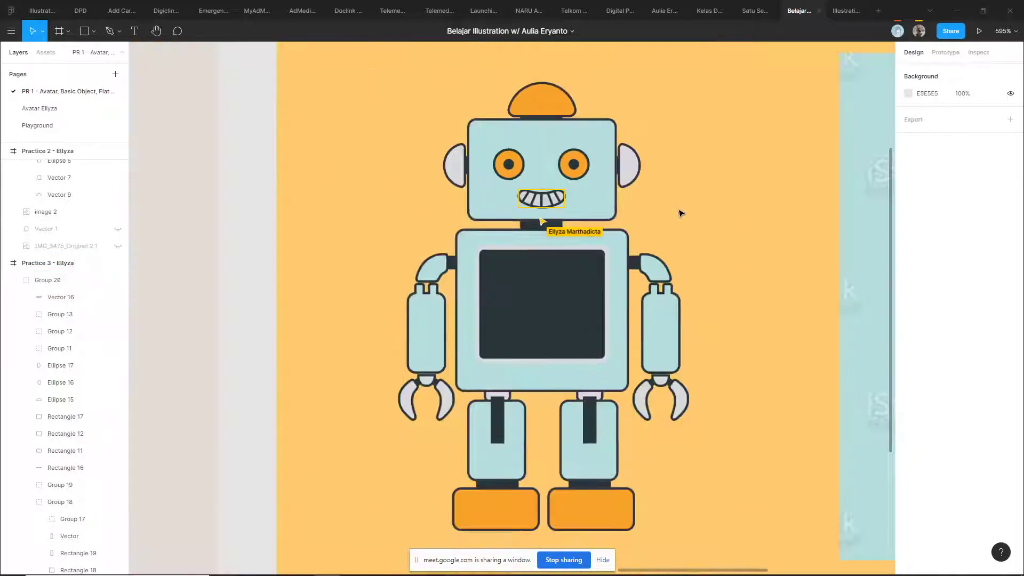
# - Select the robot's toothed mouth vector, inspect its shape up close, and clear the selection
pyautogui.scroll(5, 528, 202)
pyautogui.doubleClick(528, 202)
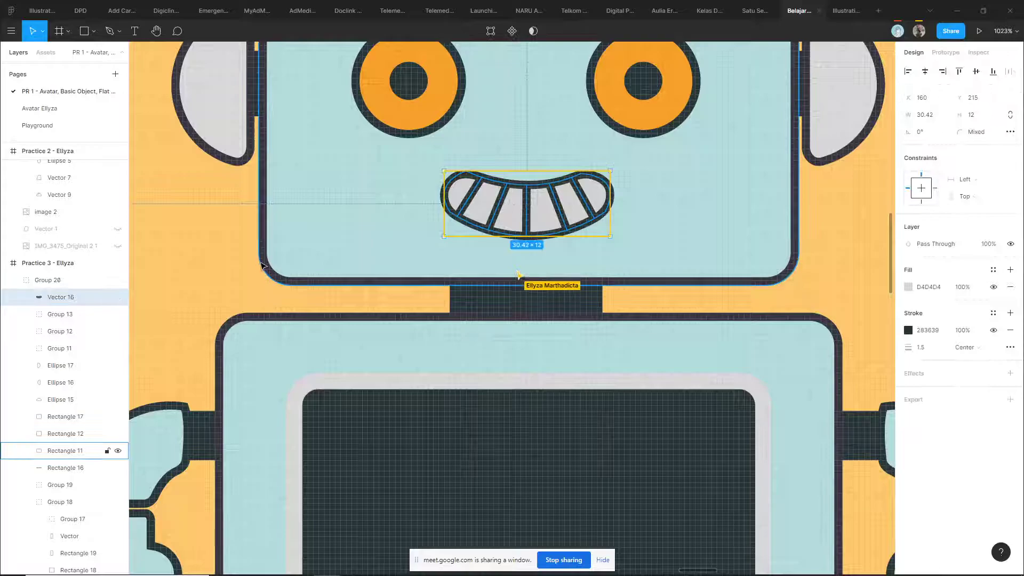
pyautogui.scroll(-10, 359, 254)
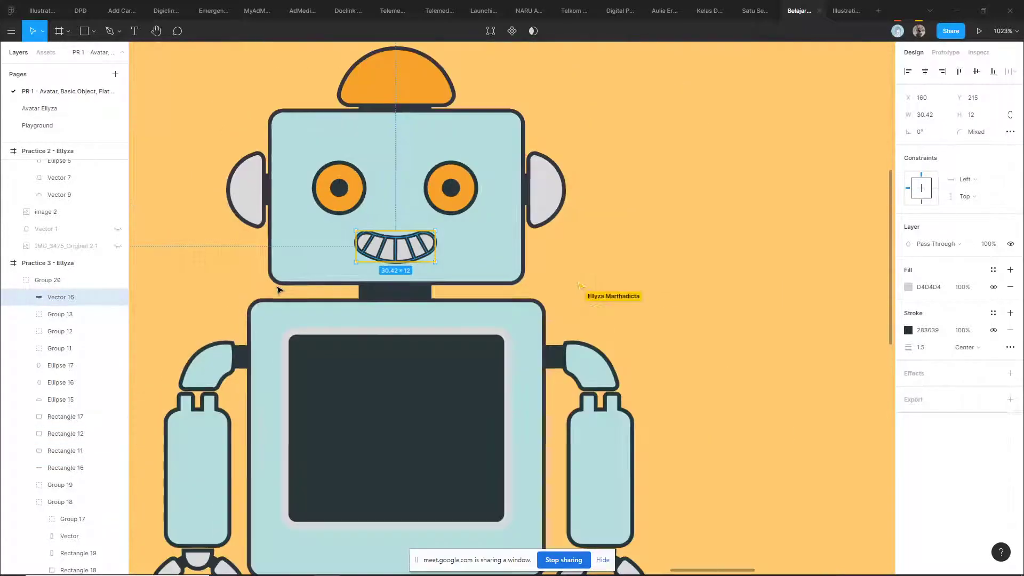
pyautogui.click(534, 253)
pyautogui.scroll(-3, 391, 222)
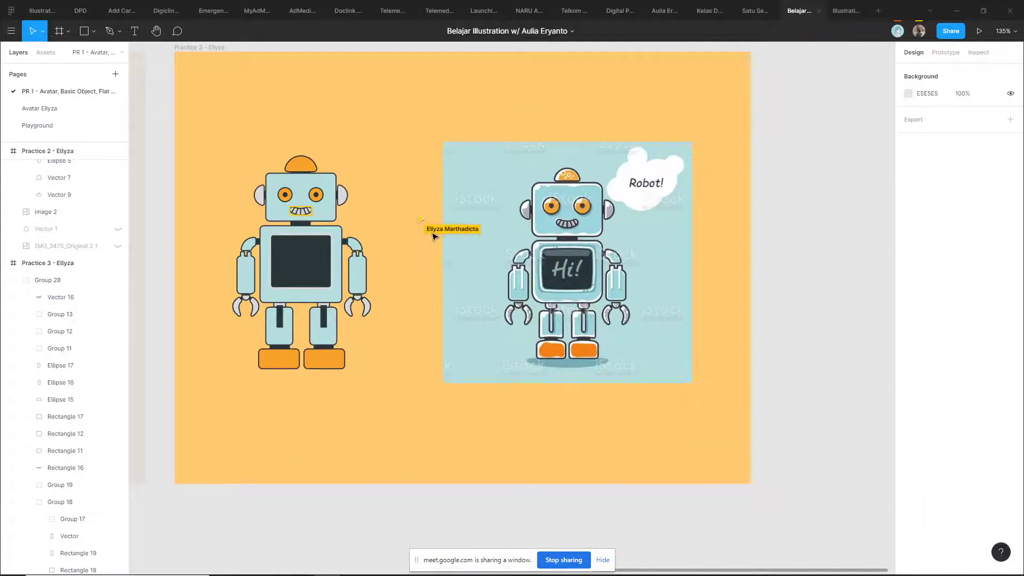
# - Select the dark screen rectangle on the robot's torso, inspect its border and fill settings, and clear the selection
pyautogui.scroll(3, 406, 224)
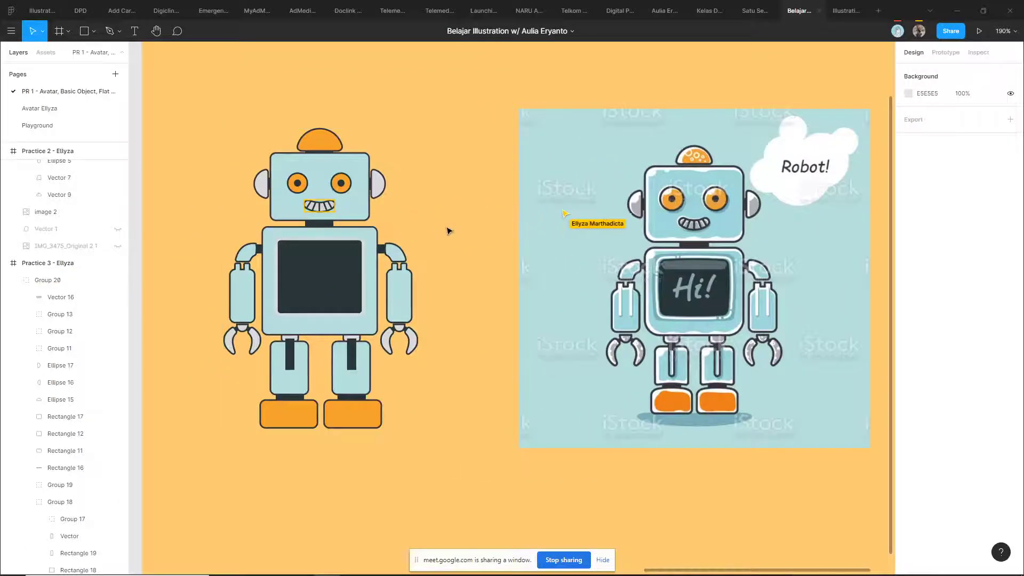
pyautogui.scroll(3, 320, 224)
pyautogui.hscroll(-2, 325, 236)
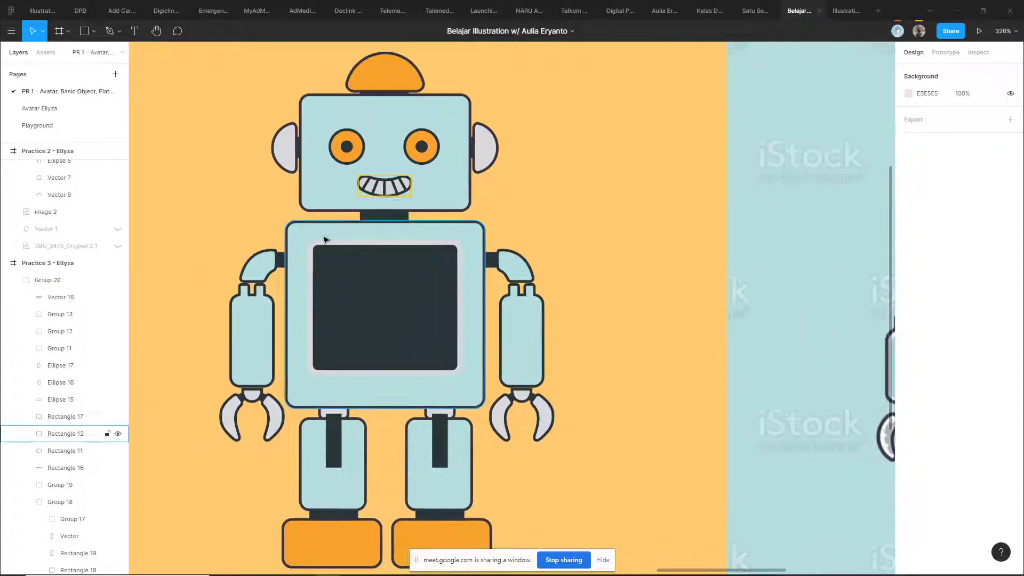
pyautogui.click(325, 241)
pyautogui.click(319, 243)
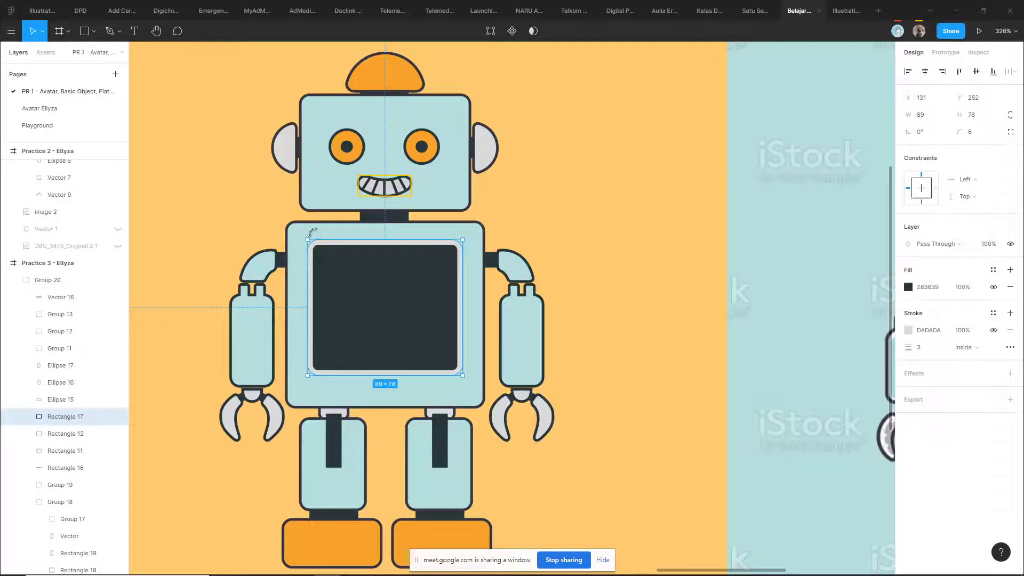
pyautogui.click(313, 233)
pyautogui.click(582, 195)
# - Select the whole robot group, deselect it, and view the drawing alongside the reference image
pyautogui.click(495, 148)
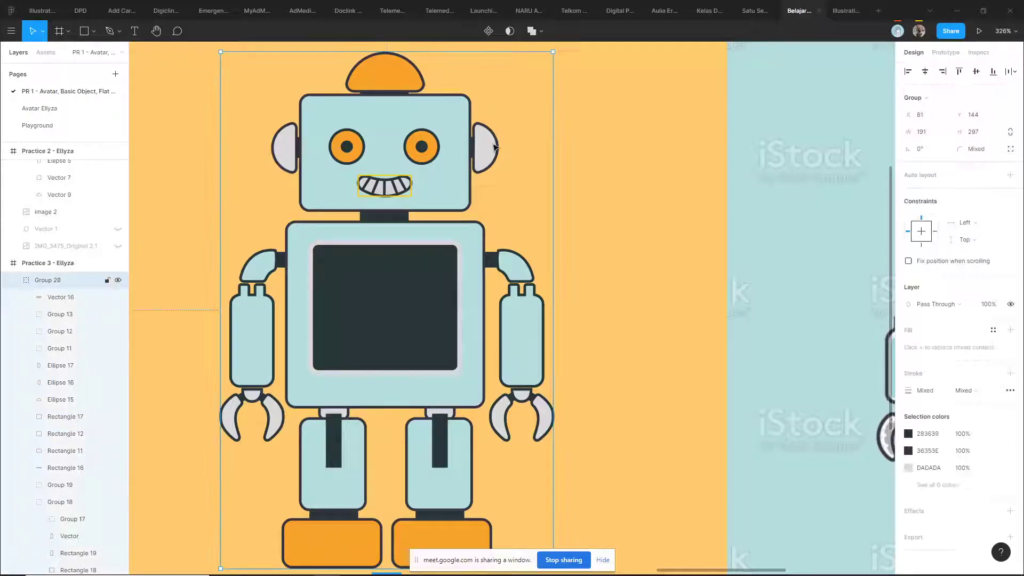
pyautogui.click(495, 148)
pyautogui.scroll(-3, 575, 322)
pyautogui.click(574, 323)
pyautogui.scroll(-5, 574, 322)
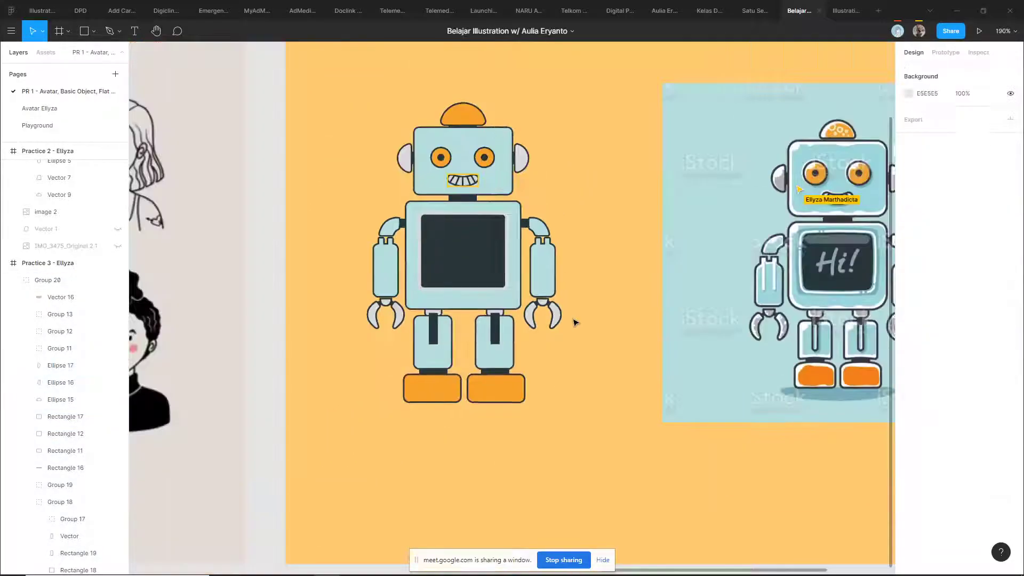
pyautogui.scroll(3, 496, 290)
# - Switch to the Google Meet window to check the call, and return to the Figma file
pyautogui.hotkey('alt', 'Tab')
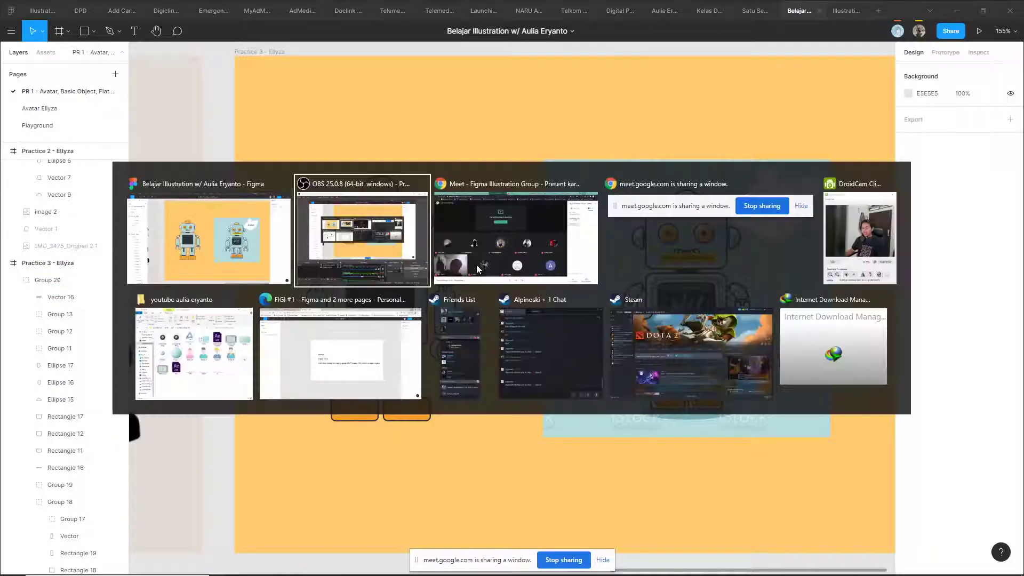
pyautogui.click(476, 265)
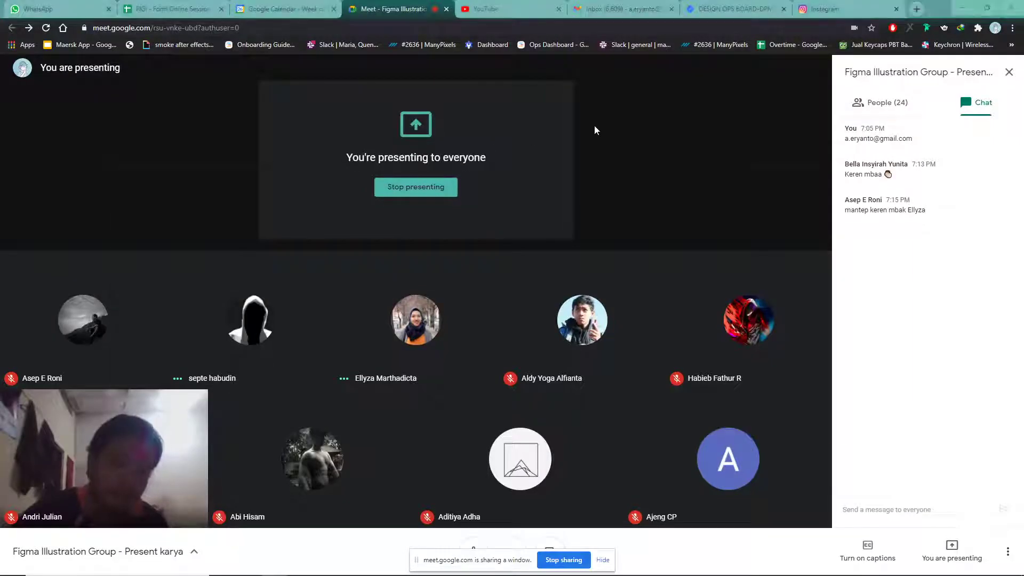
pyautogui.hotkey('alt', 'Tab')
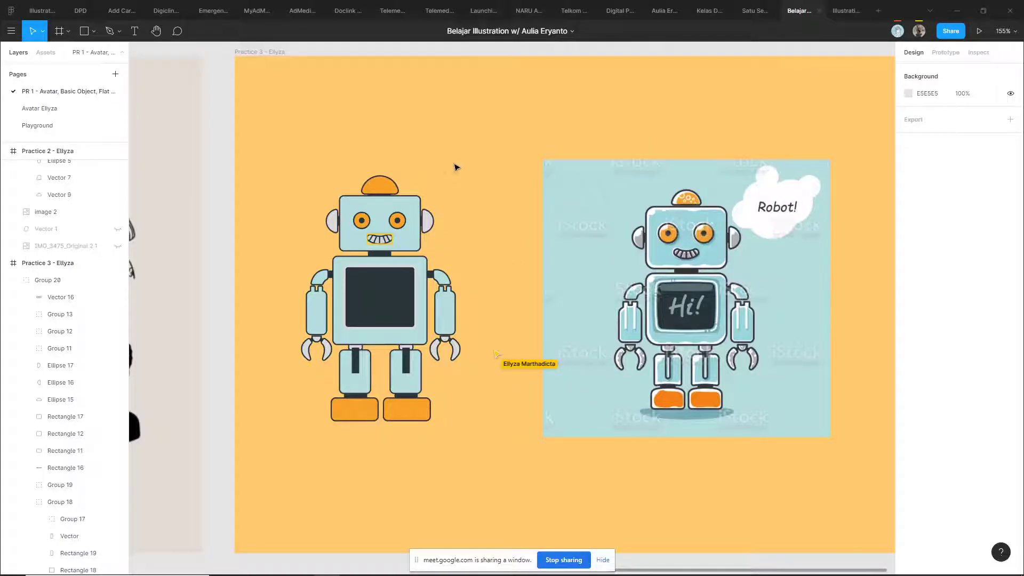
# - Go to the Practice 1 frame, select it, and examine the circular avatar's face, hair and shirt up close
pyautogui.scroll(-5, 453, 176)
pyautogui.hscroll(-5, 427, 192)
pyautogui.scroll(4, 400, 205)
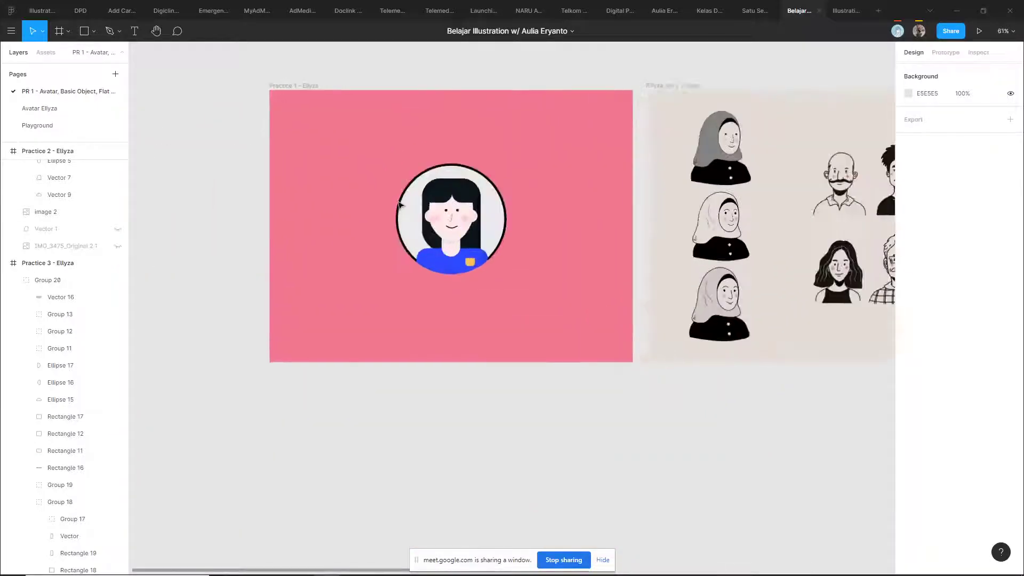
pyautogui.scroll(1, 386, 151)
pyautogui.hscroll(1, 386, 151)
pyautogui.click(277, 113)
pyautogui.scroll(5, 403, 235)
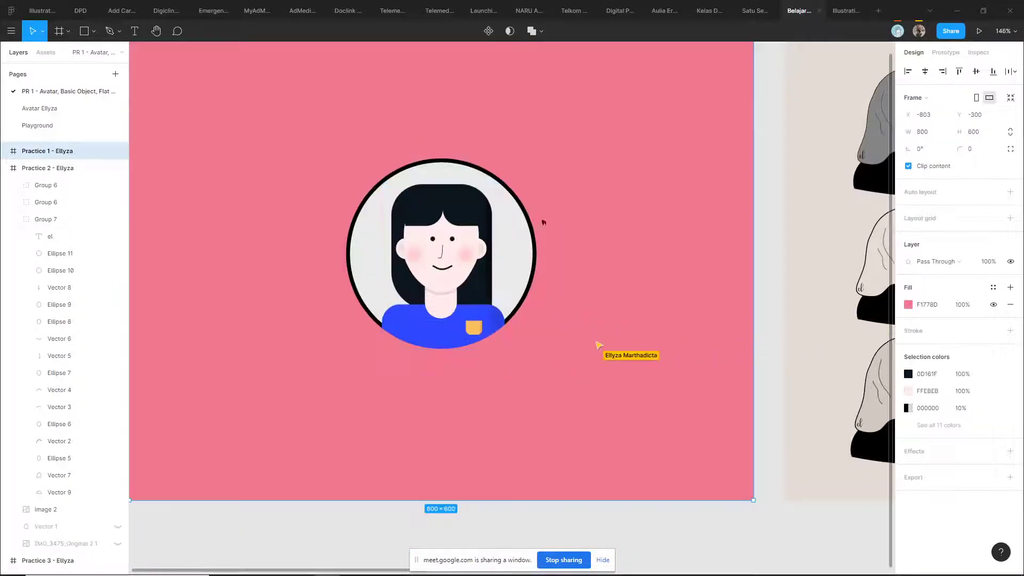
pyautogui.scroll(5, 450, 307)
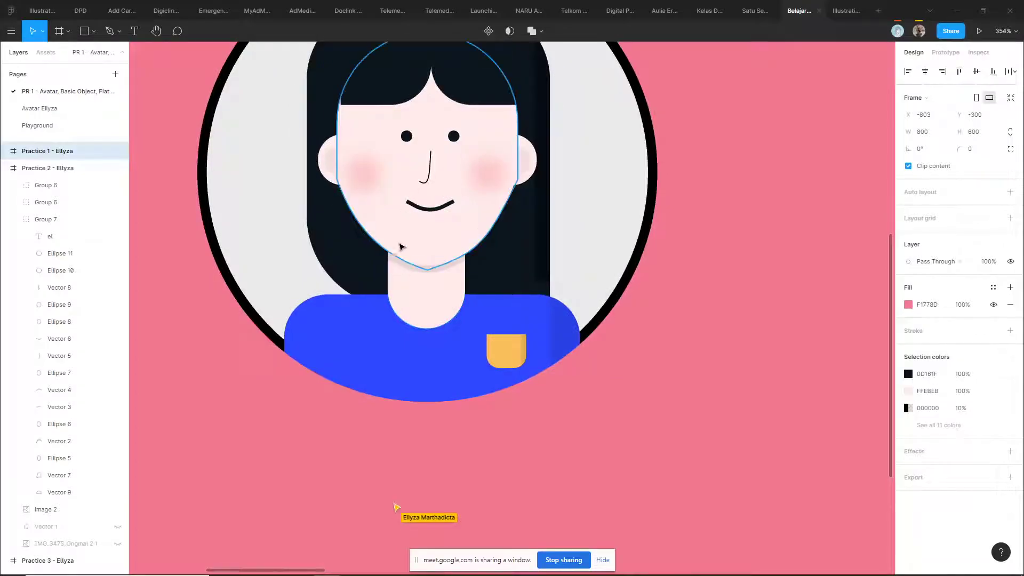
# - Inspect the shadow shape under the avatar's chin and the outlined background circle behind the avatar
pyautogui.keyDown('ctrl'); pyautogui.click(404, 244); pyautogui.keyUp('ctrl')
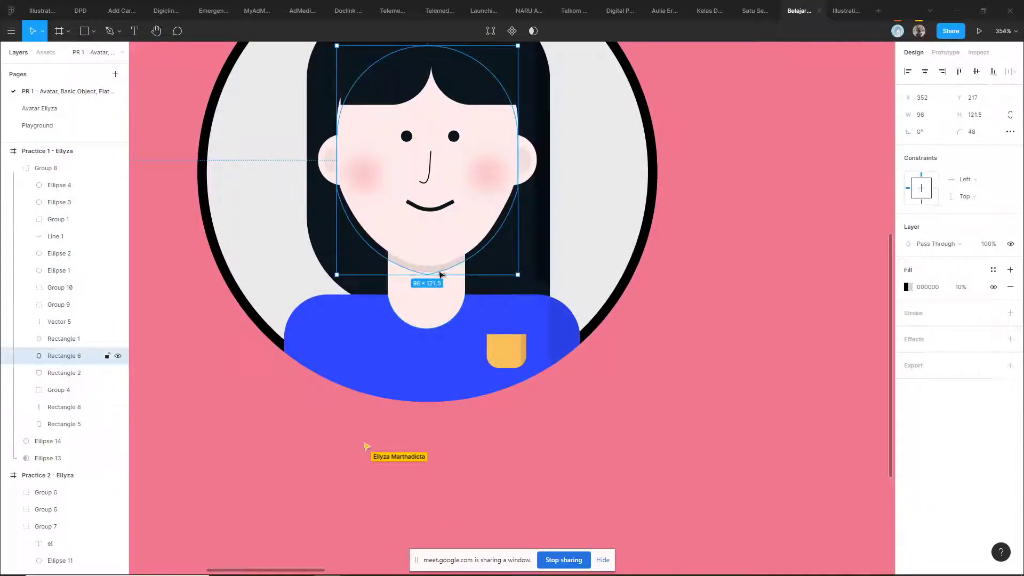
pyautogui.scroll(-3, 441, 272)
pyautogui.click(590, 339)
pyautogui.scroll(-1, 704, 325)
pyautogui.hscroll(2, 601, 336)
pyautogui.scroll(-3, 608, 335)
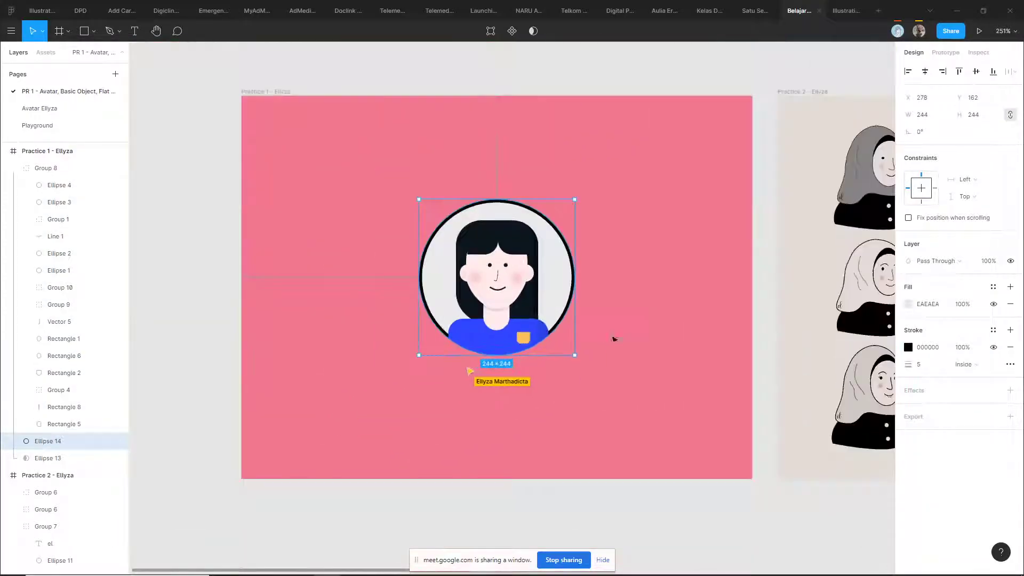
# - Draw a rectangle about 48 × 73 beside the avatar in the Practice 1 frame and shift it slightly
pyautogui.hscroll(2, 544, 293)
pyautogui.scroll(4, 524, 288)
pyautogui.press('r')
pyautogui.moveTo(543, 237); pyautogui.dragTo(617, 349)
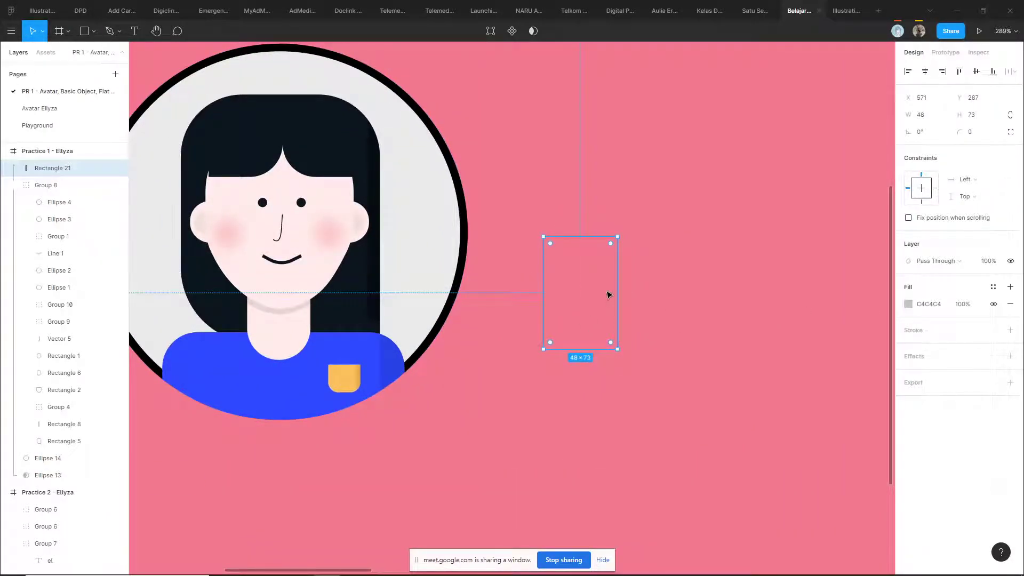
pyautogui.scroll(-5, 606, 292)
pyautogui.moveTo(602, 288)
pyautogui.mouseDown()
pyautogui.moveTo(590, 450)
pyautogui.moveTo(601, 301)
pyautogui.mouseUp()
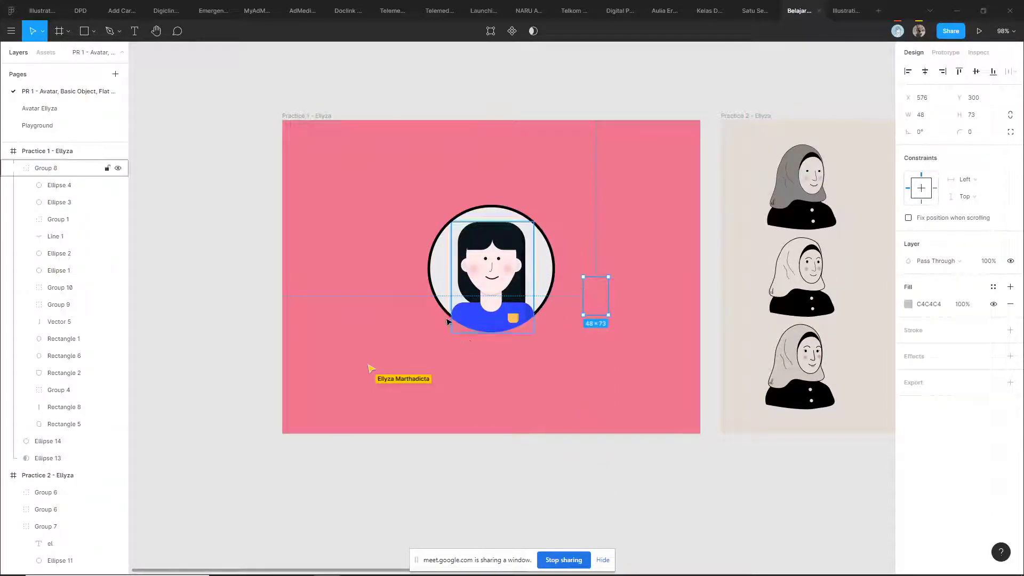
# - Check the avatar's circular mask layer Ellipse 13, and move the new rectangle out of the Practice 1 frame onto the empty canvas below
pyautogui.click(47, 462)
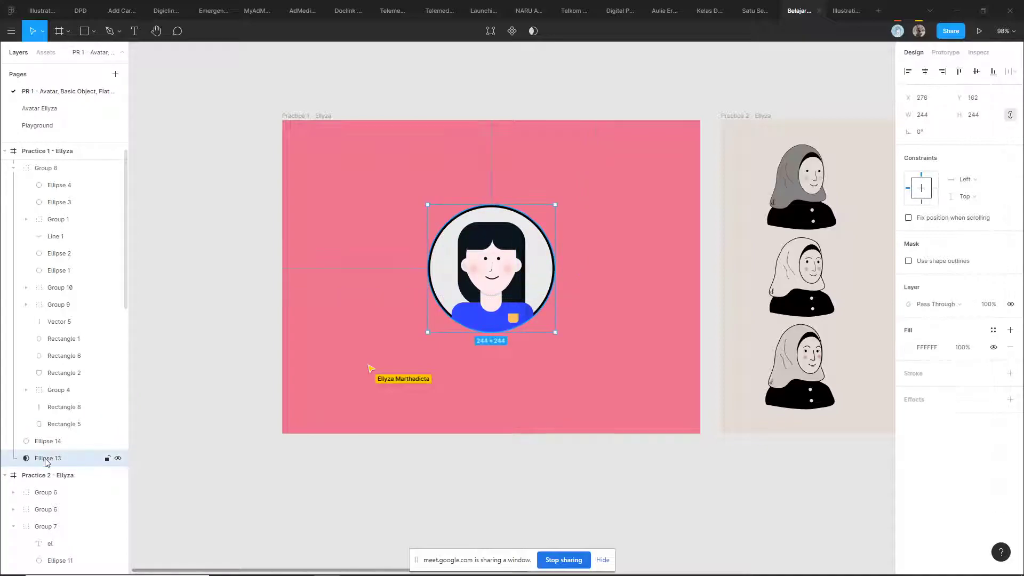
pyautogui.click(605, 303)
pyautogui.click(80, 461)
pyautogui.press('r')
pyautogui.moveTo(583, 277)
pyautogui.mouseDown()
pyautogui.moveTo(608, 315)
pyautogui.moveTo(592, 492)
pyautogui.mouseUp()
pyautogui.scroll(-3, 530, 489)
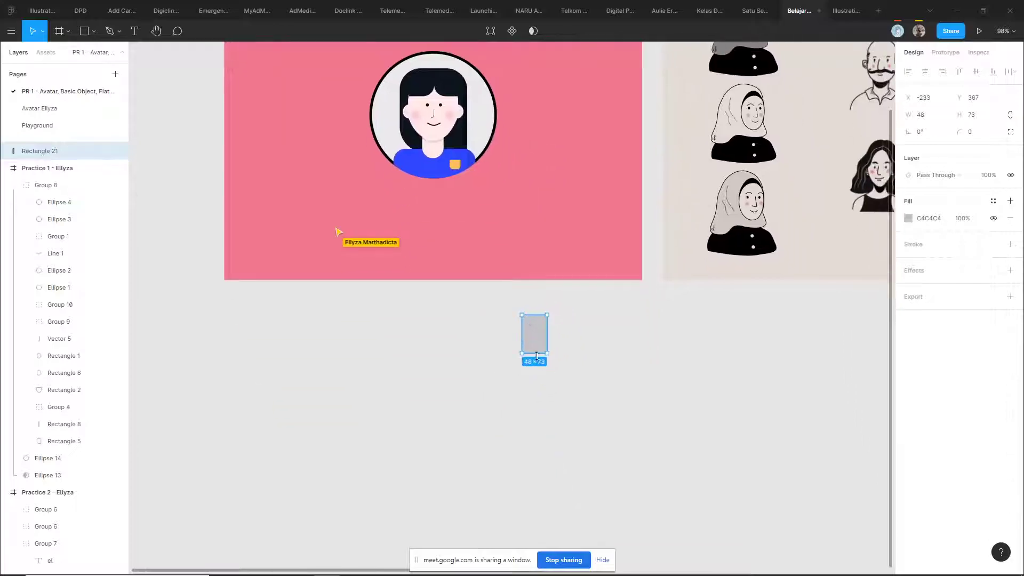
pyautogui.keyDown('ctrl'); pyautogui.scroll(2, 528, 346); pyautogui.keyUp('ctrl')
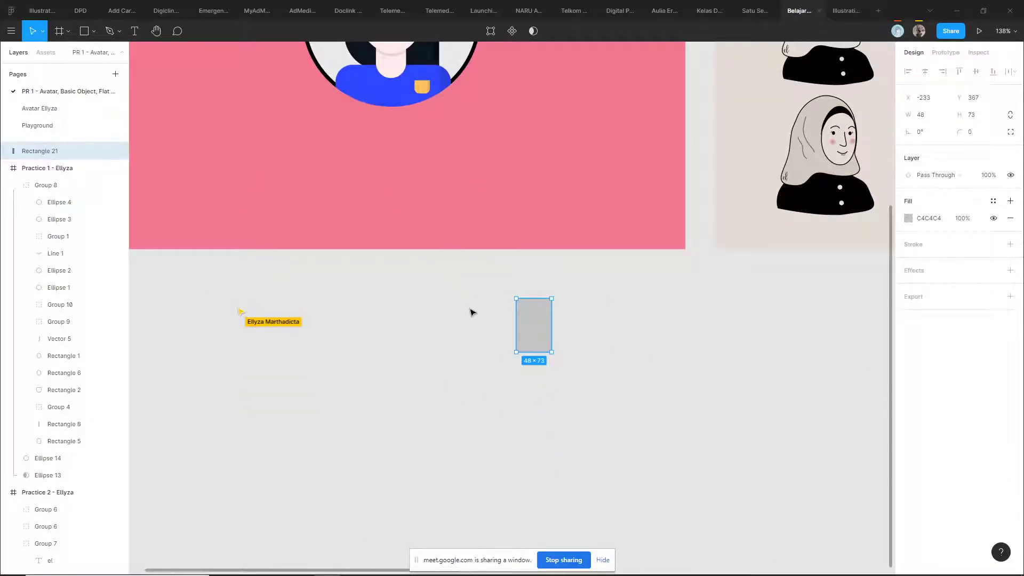
pyautogui.keyDown('ctrl'); pyautogui.scroll(3, 523, 340); pyautogui.keyUp('ctrl')
pyautogui.scroll(2, 538, 328)
pyautogui.keyDown('ctrl'); pyautogui.scroll(-2, 543, 342); pyautogui.keyUp('ctrl')
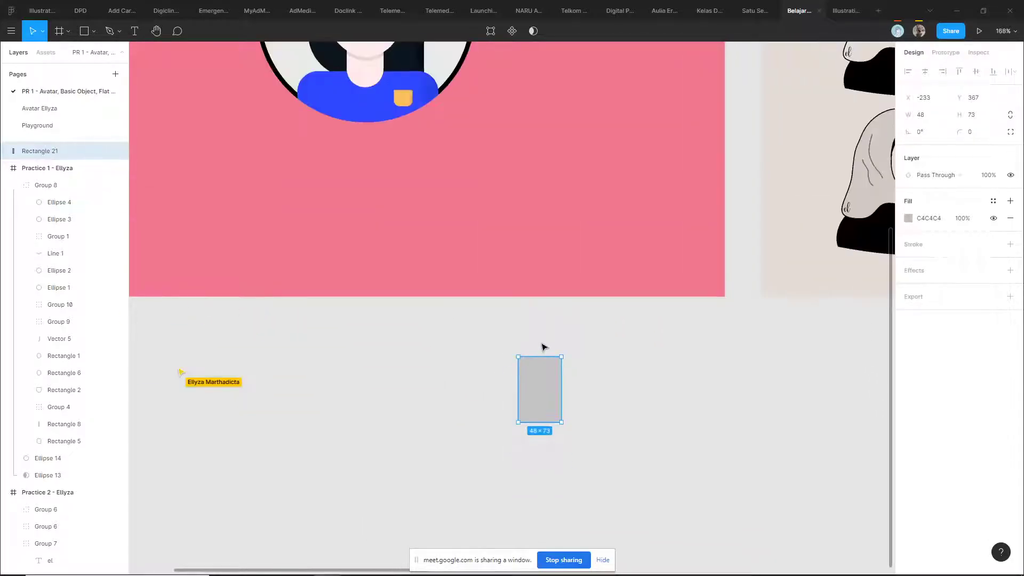
# - Move the rectangle further down the canvas and round its two bottom corners with a radius of 148 to form a neck
pyautogui.moveTo(550, 395); pyautogui.dragTo(538, 446)
pyautogui.scroll(-2, 549, 407)
pyautogui.doubleClick(533, 384)
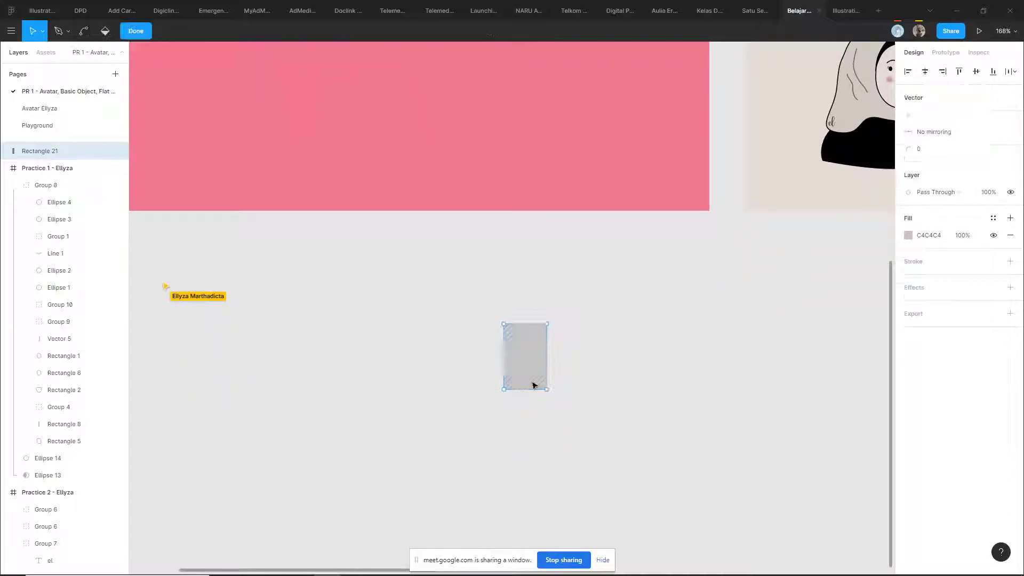
pyautogui.keyDown('ctrl'); pyautogui.scroll(2, 531, 381); pyautogui.keyUp('ctrl')
pyautogui.moveTo(597, 375); pyautogui.dragTo(491, 425)
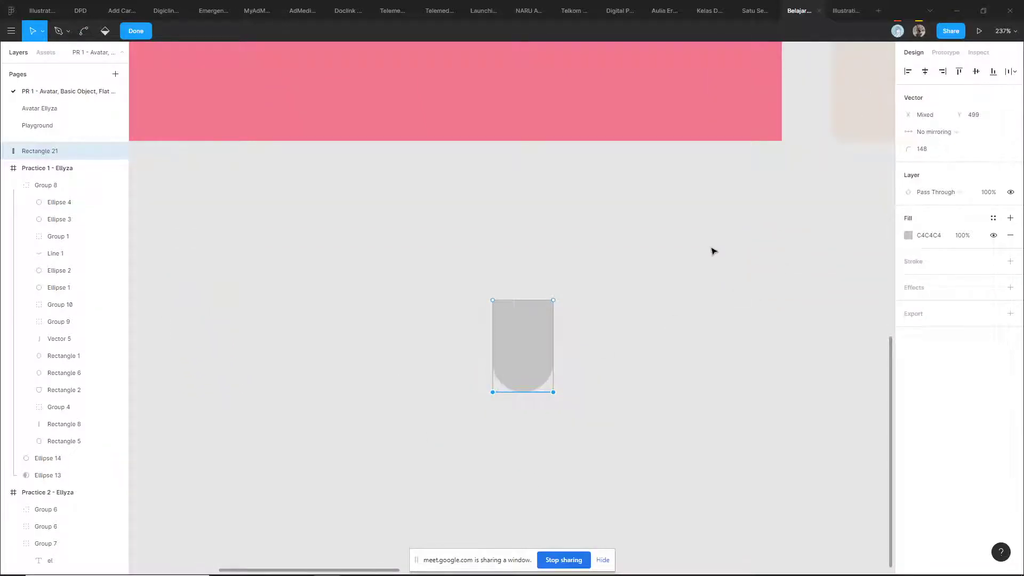
pyautogui.press('Escape')
pyautogui.press('Escape')
# - Add an 86 × 115 rectangle with a corner radius of 43 centred over the neck as the head, and narrow the neck to 44
pyautogui.press('r')
pyautogui.moveTo(465, 201)
pyautogui.mouseDown()
pyautogui.moveTo(571, 350)
pyautogui.moveTo(521, 290)
pyautogui.mouseUp()
pyautogui.click(608, 212)
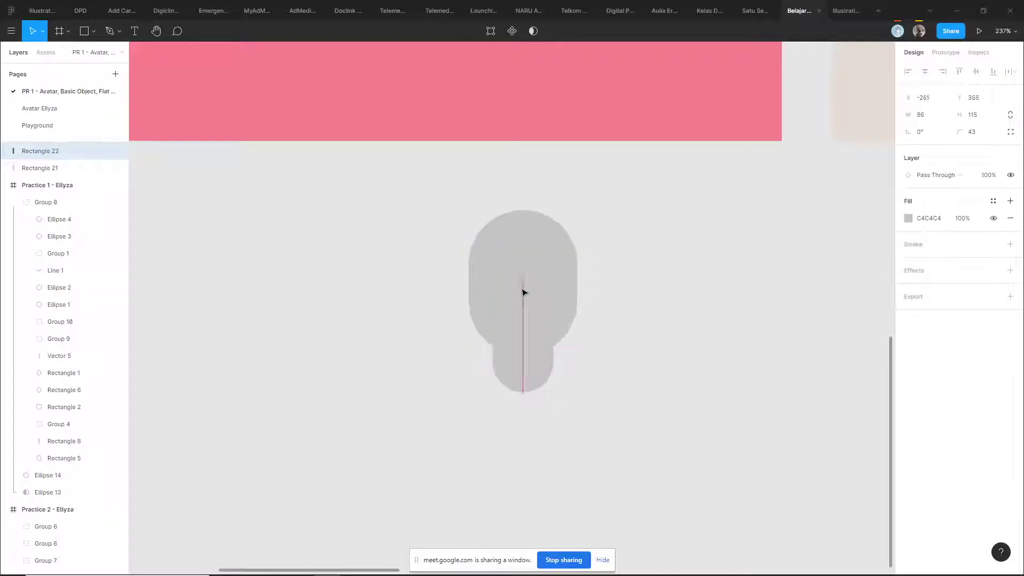
pyautogui.click(541, 369)
pyautogui.moveTo(528, 368); pyautogui.dragTo(530, 368)
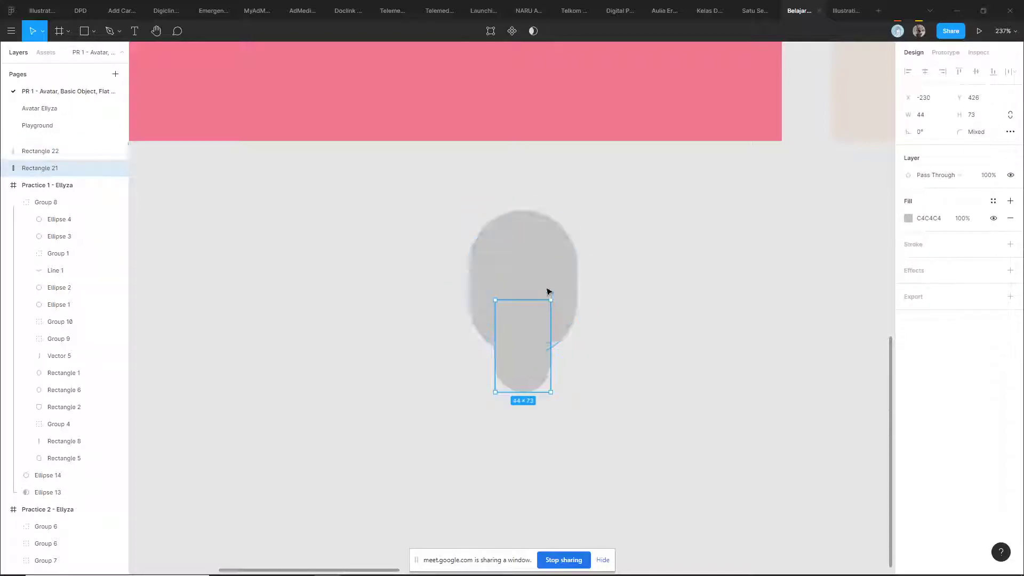
# - Fill both the head and neck shapes with the light pink skin colour FFE3E3, and select the head alone
pyautogui.click(549, 299)
pyautogui.keyDown('shift'); pyautogui.click(528, 376); pyautogui.keyUp('shift')
pyautogui.click(909, 263)
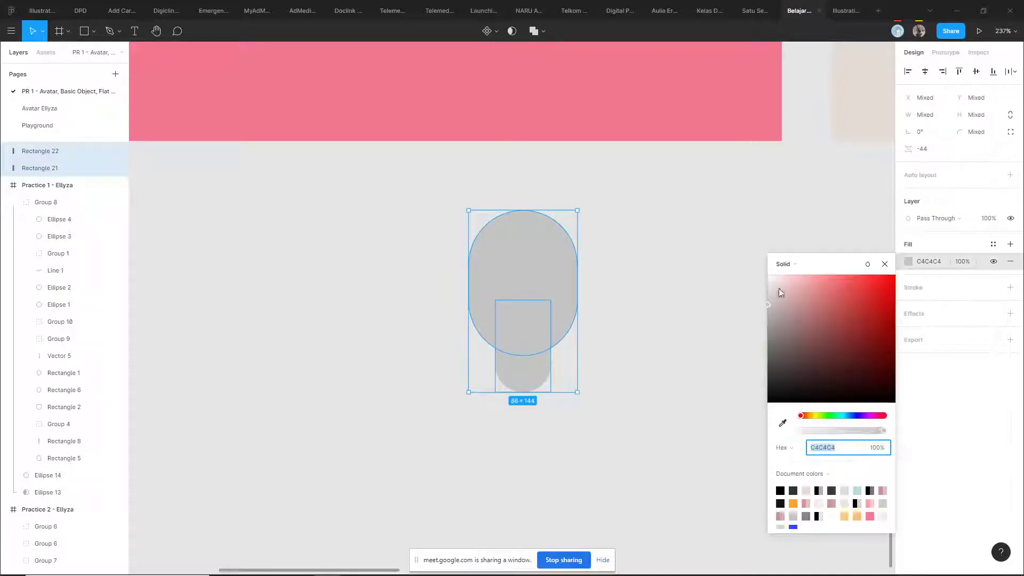
pyautogui.click(781, 273)
pyautogui.click(713, 286)
pyautogui.click(547, 273)
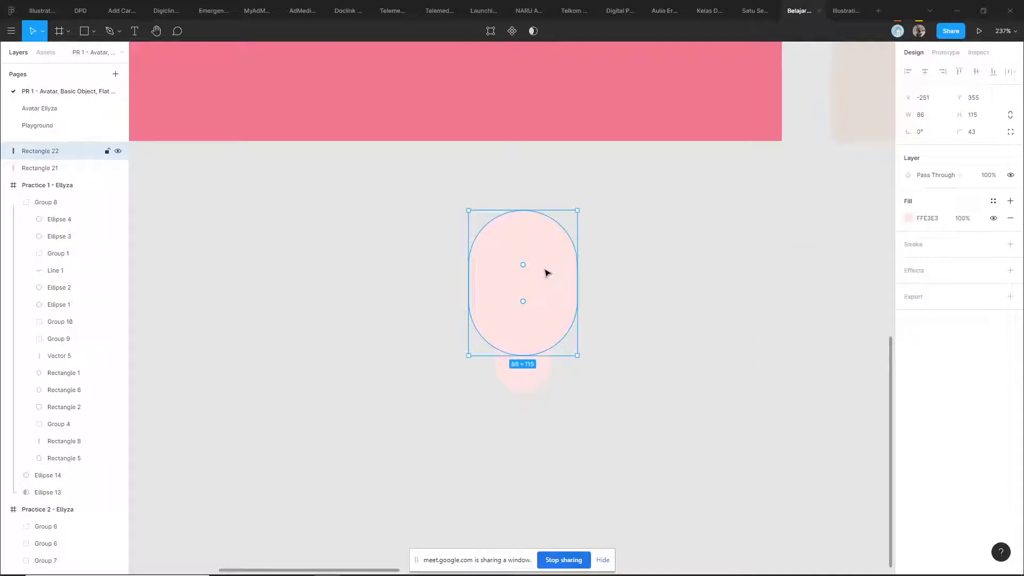
# - Inspect the shadow shape Rectangle 6 behind the avatar's face in the Practice 1 frame
pyautogui.click(542, 370)
pyautogui.scroll(-5, 542, 370)
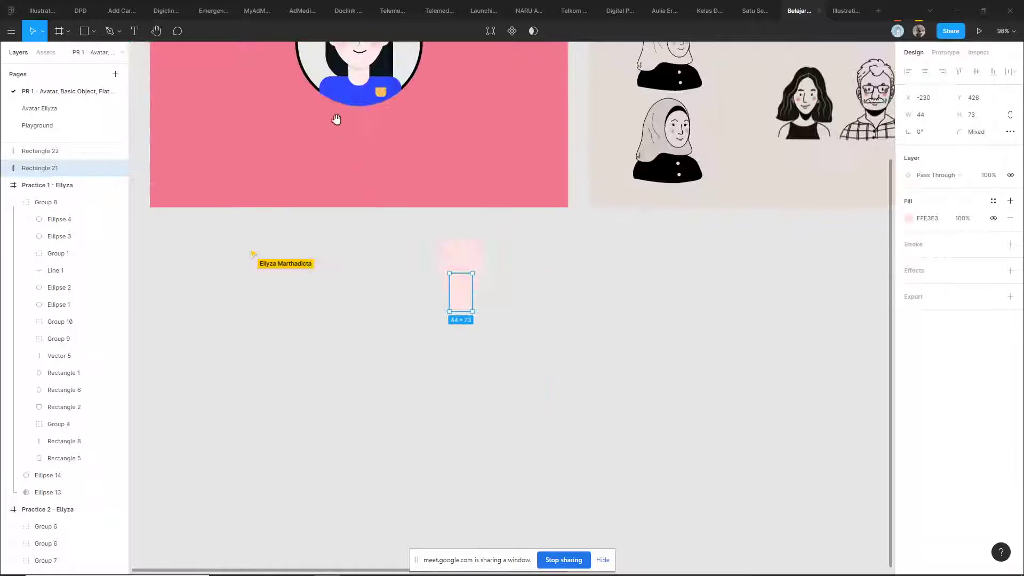
pyautogui.scroll(5, 410, 138)
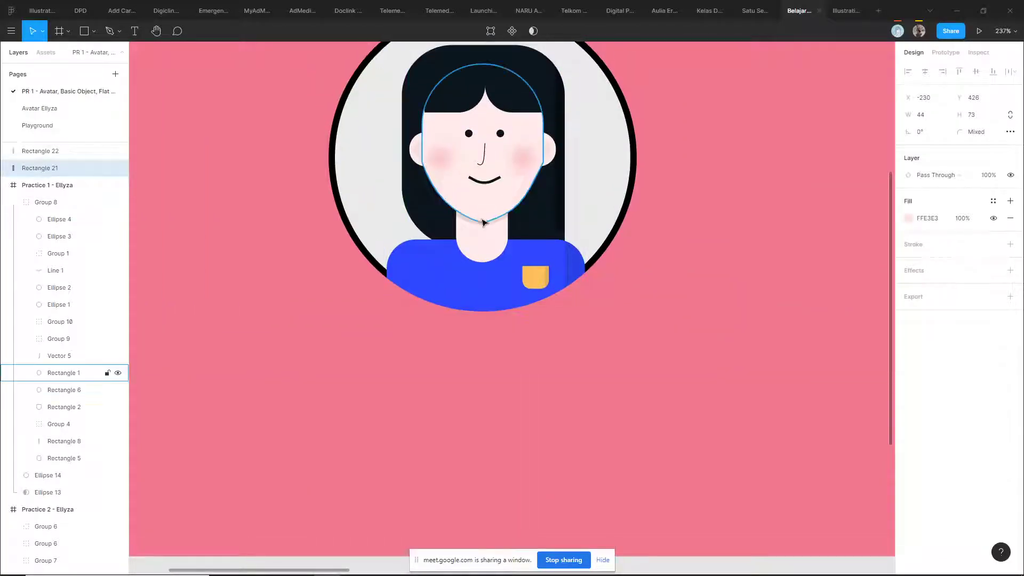
pyautogui.scroll(3, 483, 139)
pyautogui.doubleClick(495, 214)
pyautogui.scroll(2, 496, 213)
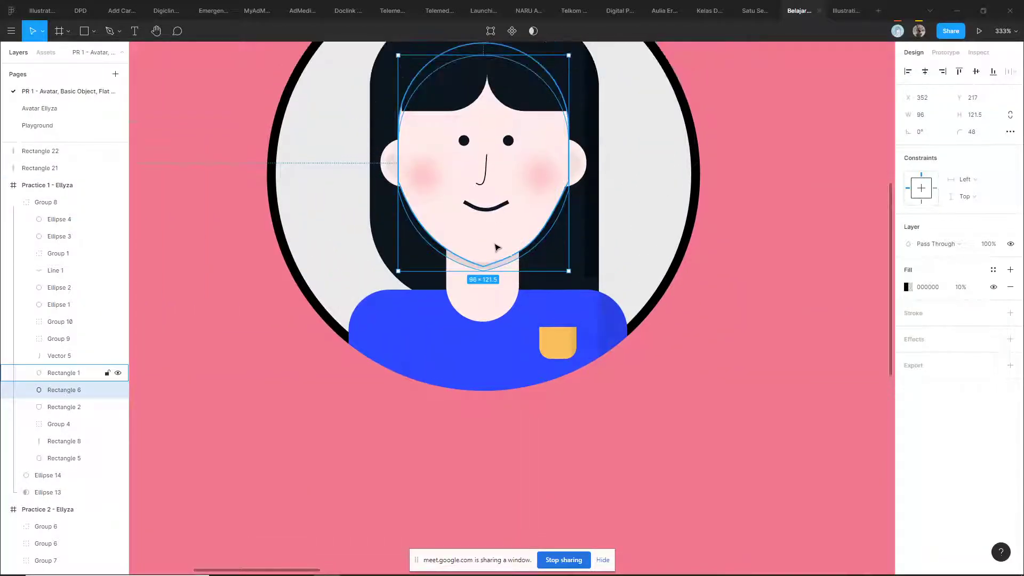
pyautogui.scroll(1, 498, 279)
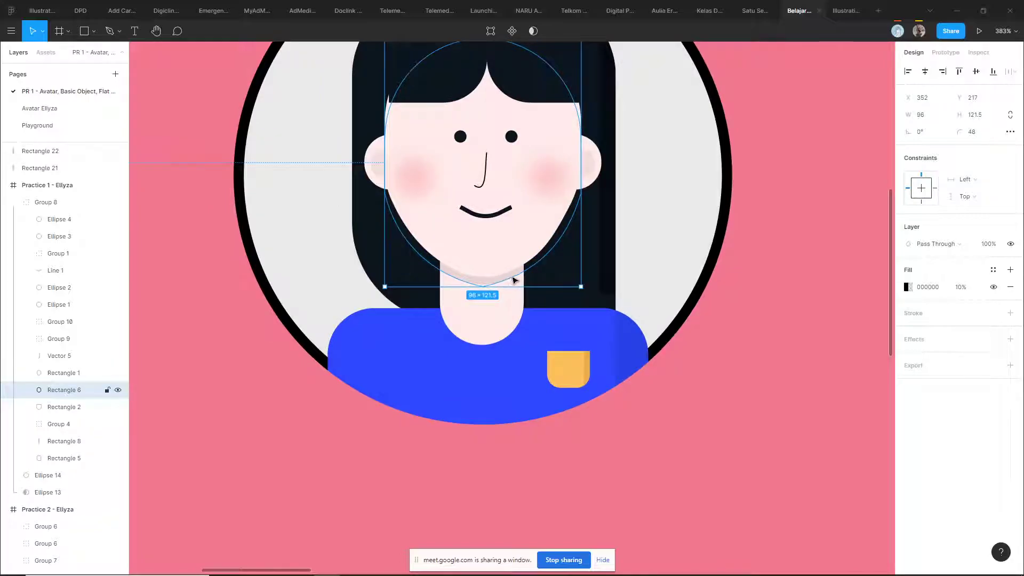
# - Try filling the original neck shape with black 000000 and shortening it from its lower edge, and undo both changes
pyautogui.scroll(-8, 515, 279)
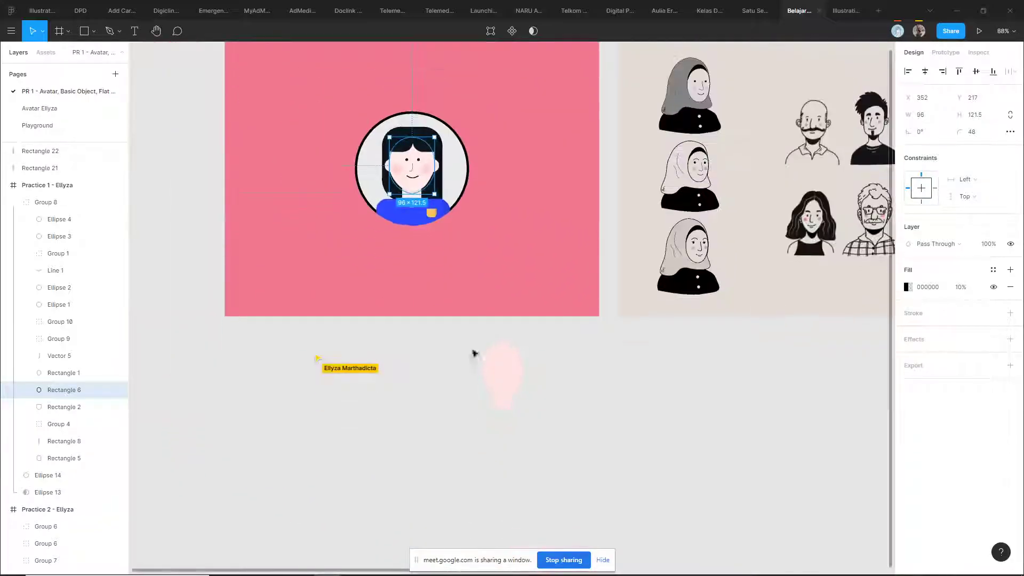
pyautogui.scroll(-2, 437, 412)
pyautogui.scroll(4, 427, 347)
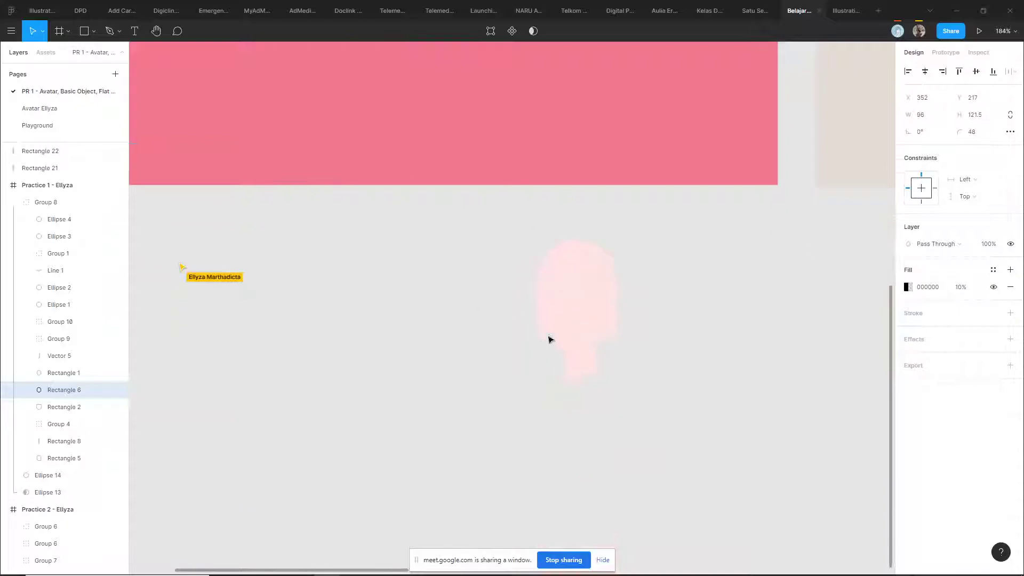
pyautogui.click(593, 373)
pyautogui.scroll(3, 606, 370)
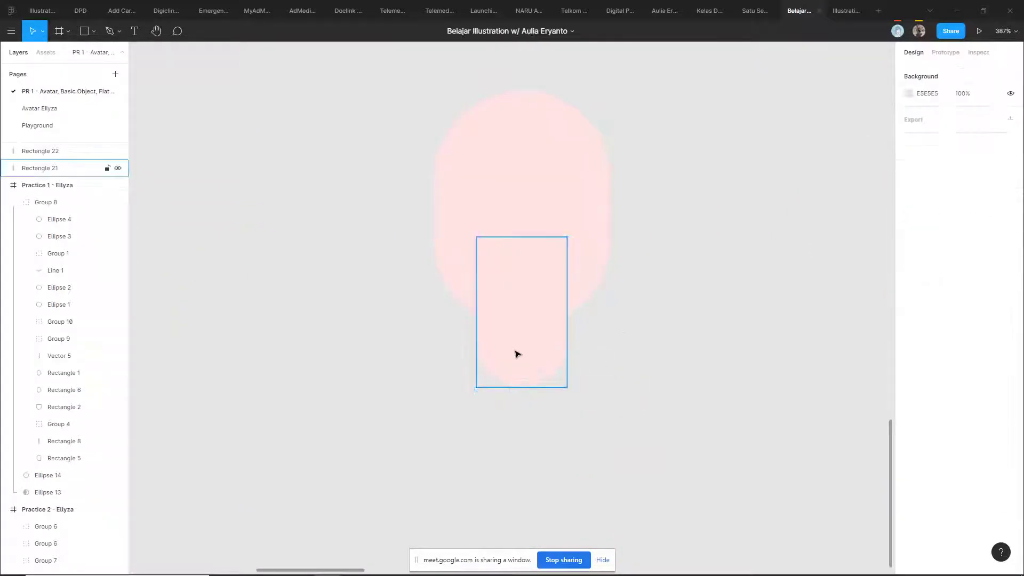
pyautogui.scroll(-4, 528, 355)
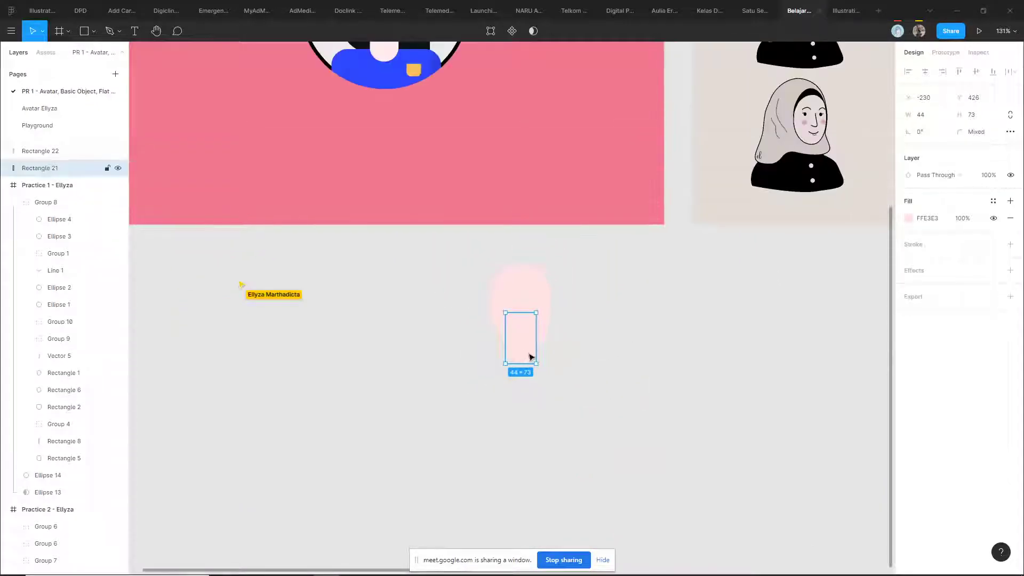
pyautogui.scroll(5, 527, 354)
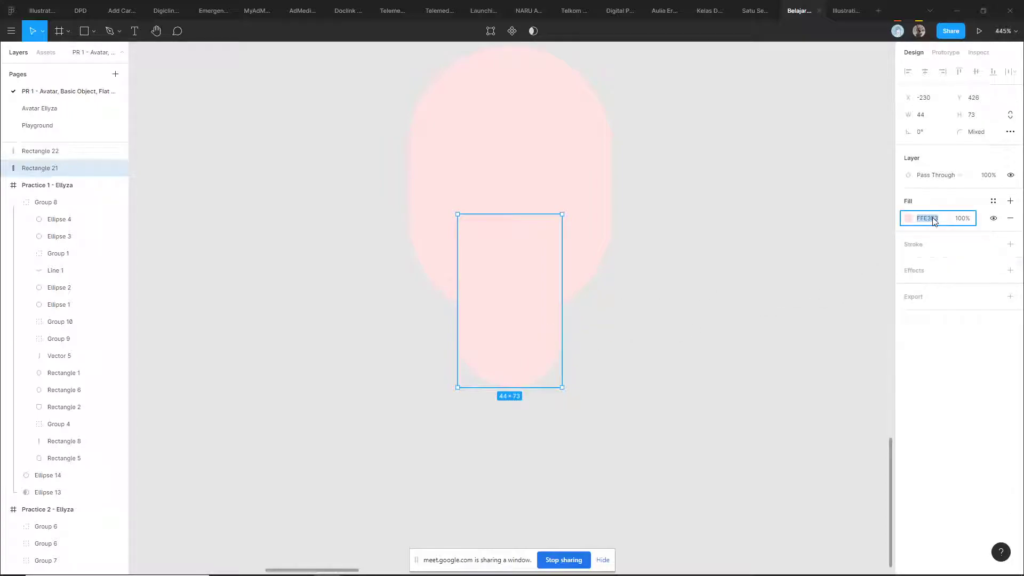
pyautogui.write('000000')
pyautogui.press('Return')
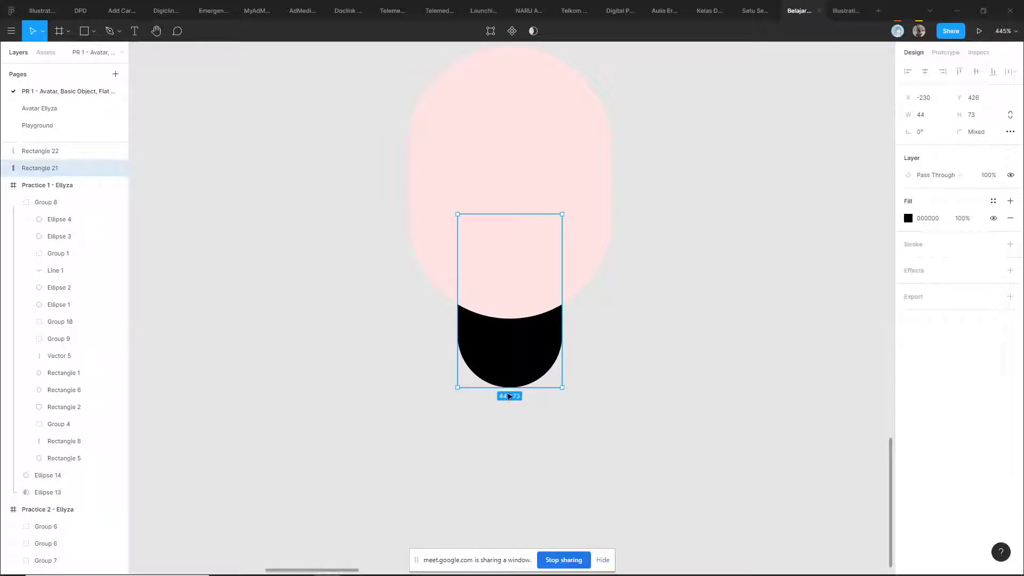
pyautogui.moveTo(517, 390); pyautogui.dragTo(516, 346)
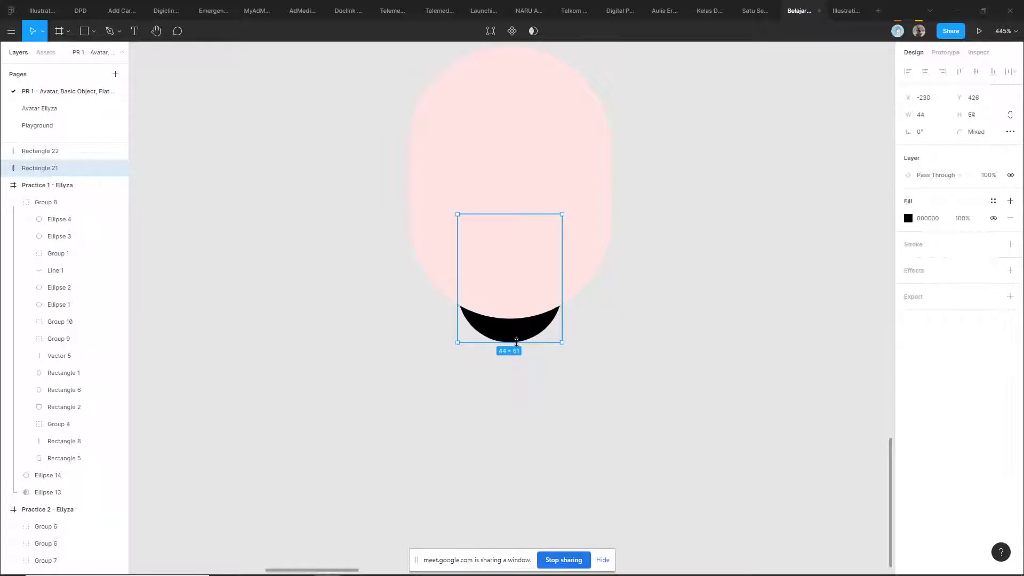
pyautogui.hotkey('ctrl', 'z')
pyautogui.hotkey('ctrl', 'z')
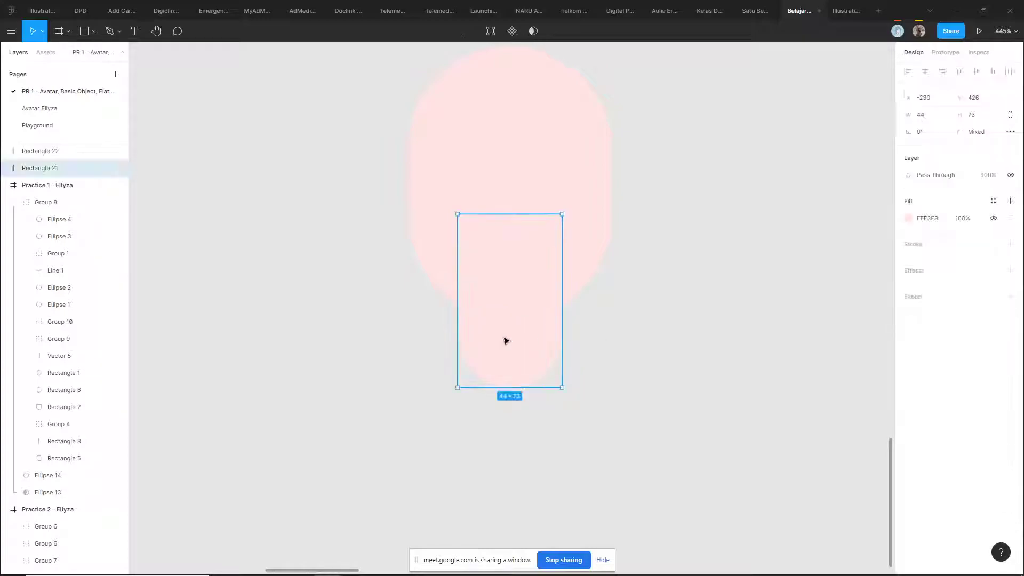
# - Duplicate the neck, fill the copy with black 000000, and shorten it to a height of 54 from its lower edge
pyautogui.click(567, 347)
pyautogui.click(499, 353)
pyautogui.hotkey('ctrl', 'd')
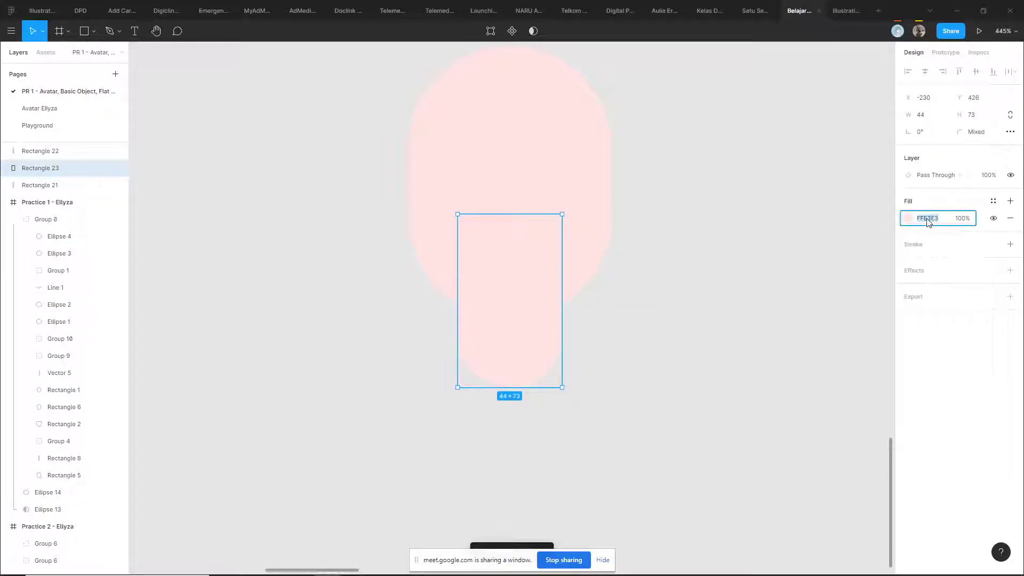
pyautogui.write('000000')
pyautogui.press('Return')
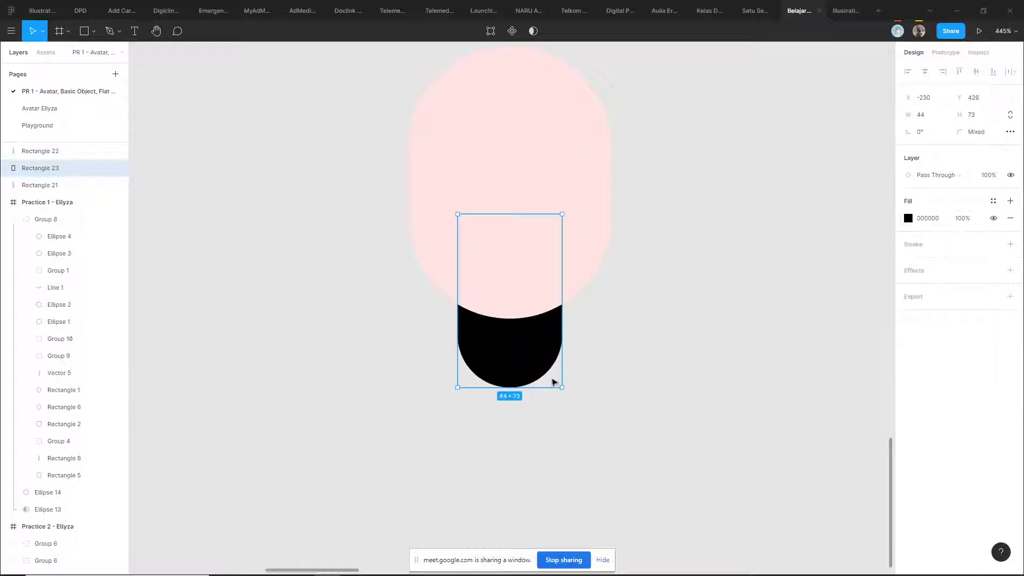
pyautogui.moveTo(527, 385); pyautogui.dragTo(526, 343)
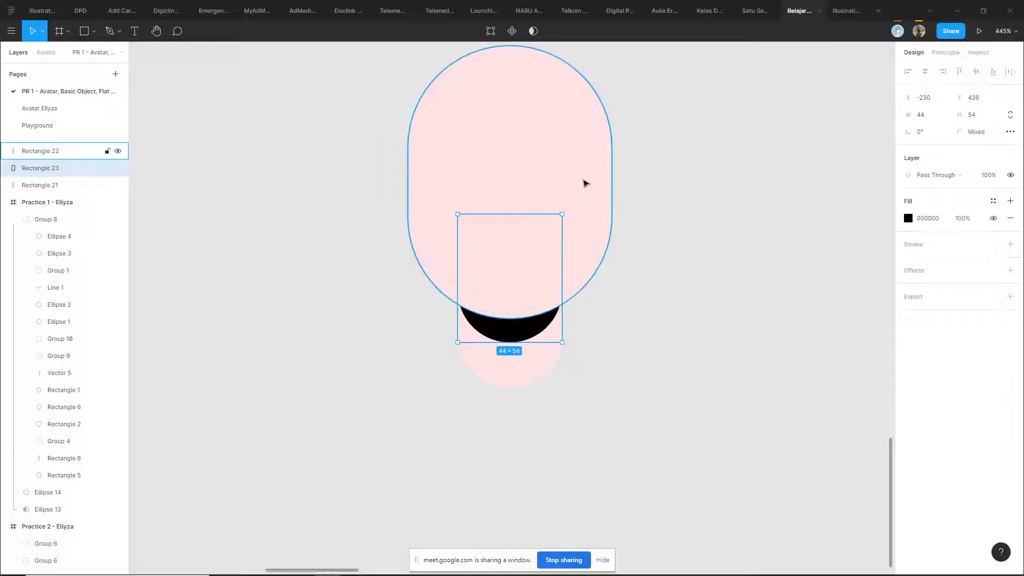
# - Try recolouring the avatar's back hair shape Rectangle 5 light blue 84C1FF to reveal the face shadow, and undo it
pyautogui.click(587, 166)
pyautogui.scroll(-5, 565, 227)
pyautogui.scroll(4, 506, 229)
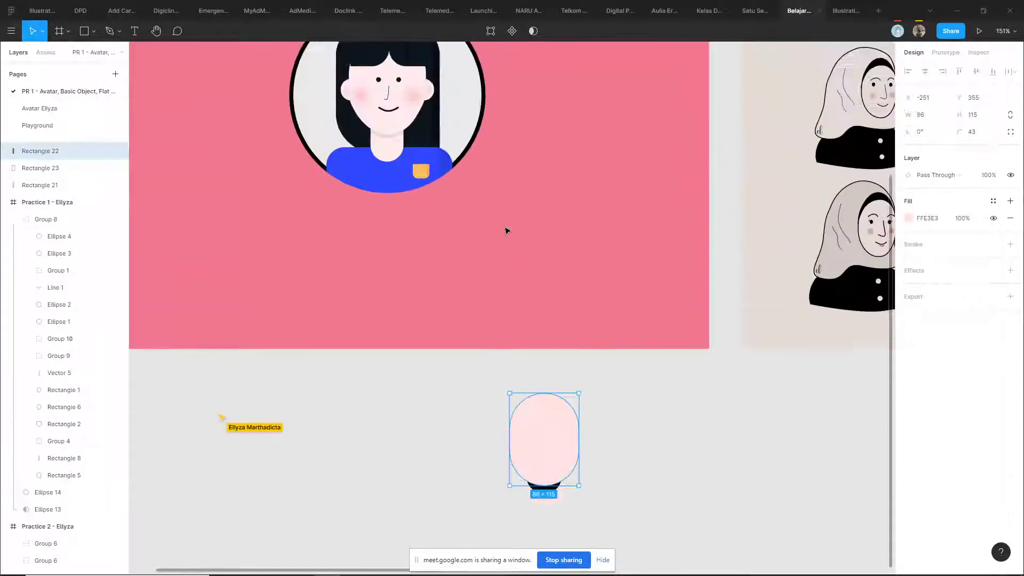
pyautogui.scroll(8, 433, 212)
pyautogui.click(433, 212)
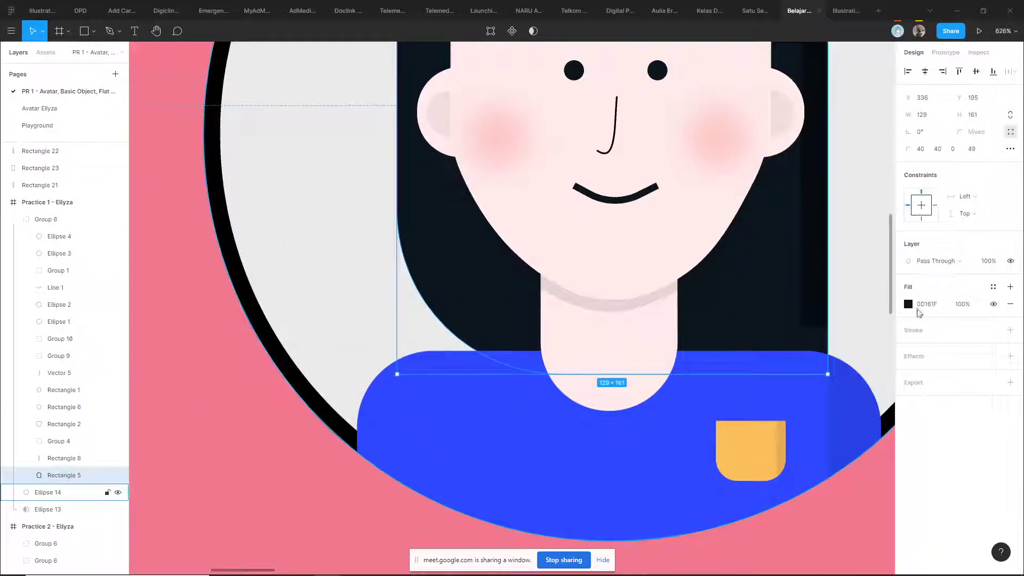
pyautogui.click(908, 304)
pyautogui.click(829, 309)
pyautogui.scroll(-5, 713, 326)
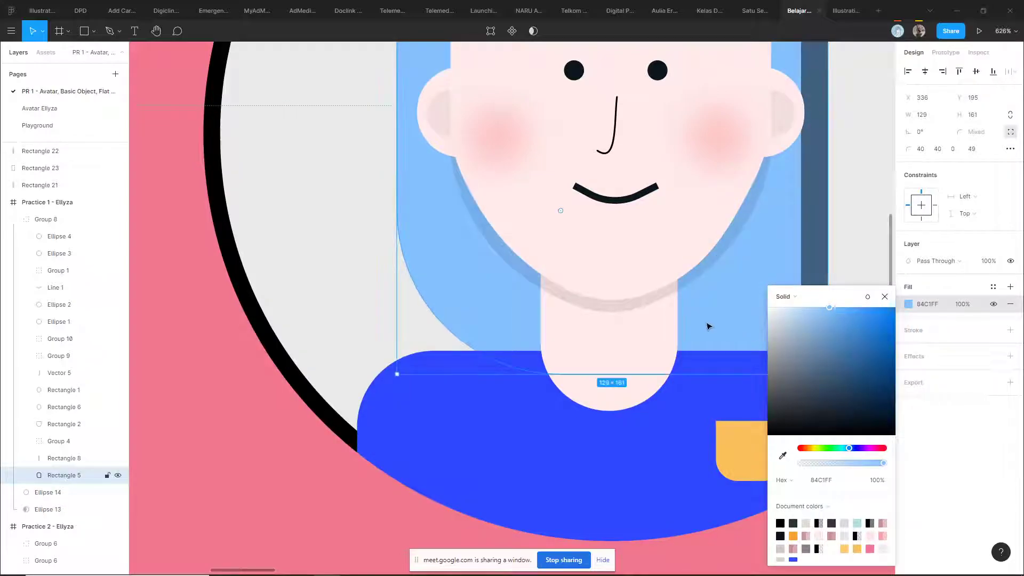
pyautogui.click(661, 411)
pyautogui.hotkey('ctrl', 'z')
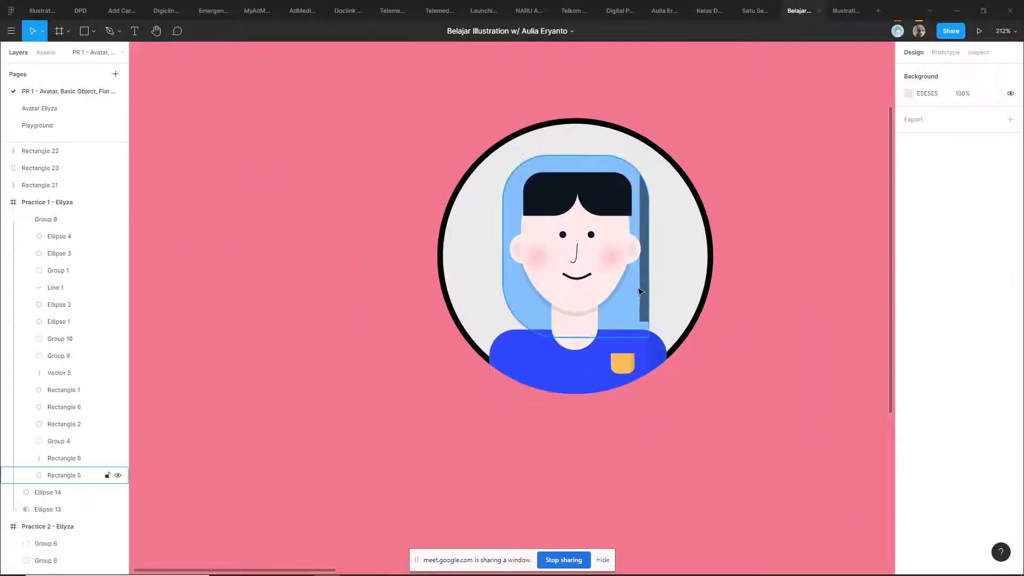
pyautogui.hotkey('ctrl', 'z')
pyautogui.click(753, 318)
pyautogui.scroll(-2, 604, 300)
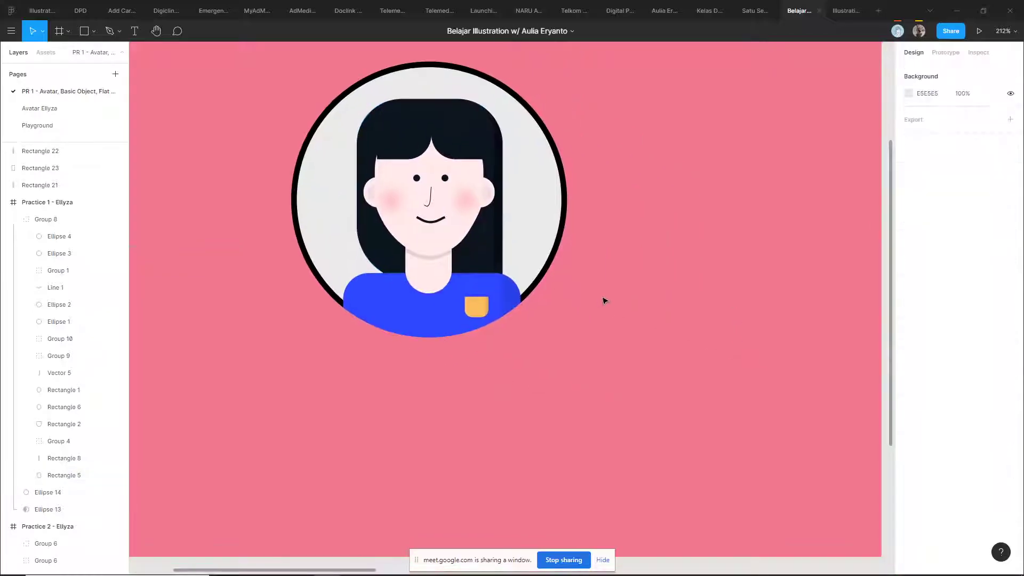
# - Undo the black duplicate on the practice neck so only the original head and neck shapes remain
pyautogui.scroll(-3, 585, 265)
pyautogui.scroll(-2, 576, 343)
pyautogui.scroll(4, 569, 390)
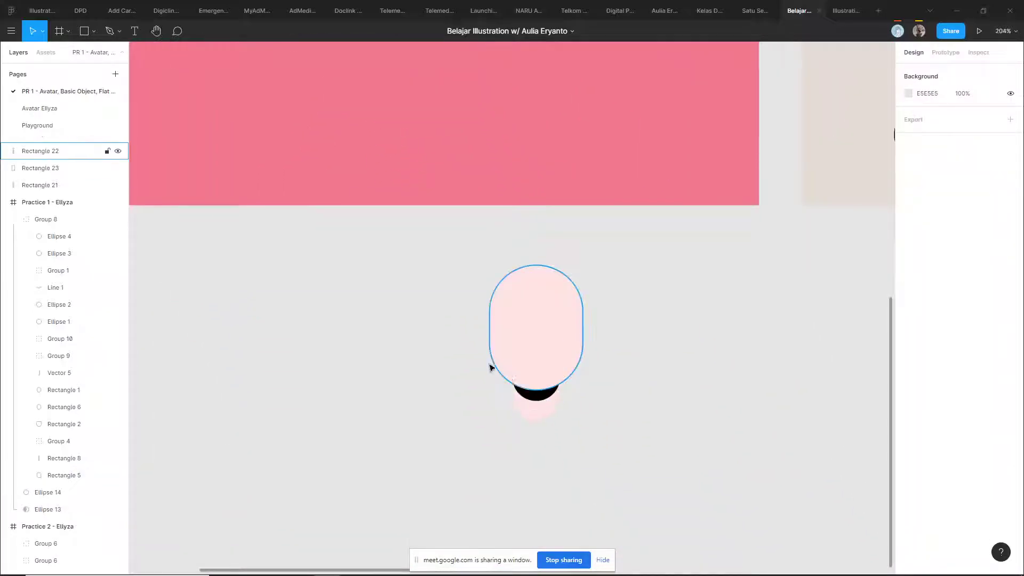
pyautogui.scroll(-3, 459, 360)
pyautogui.scroll(-2, 417, 313)
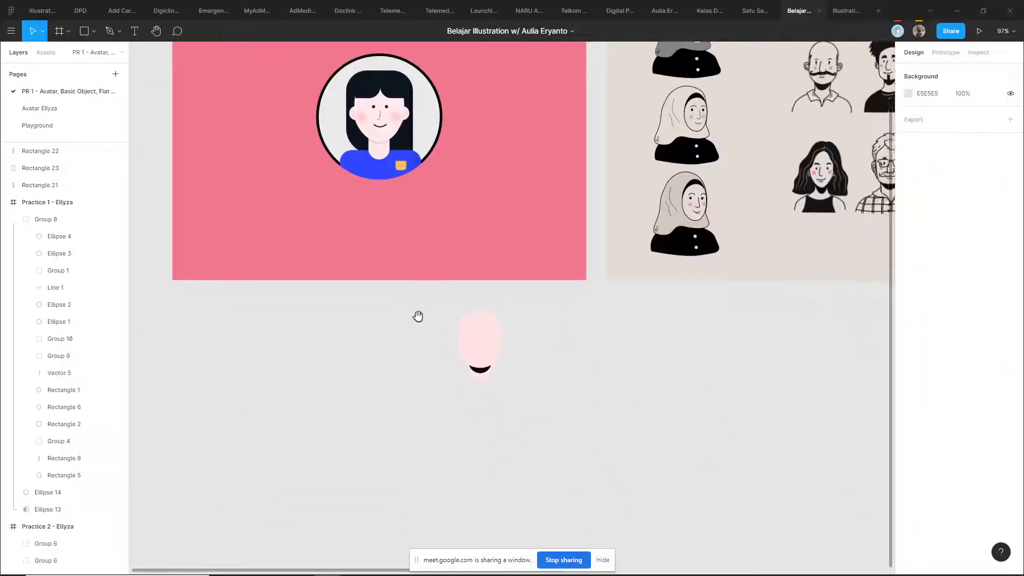
pyautogui.scroll(4, 483, 372)
pyautogui.click(455, 367)
pyautogui.scroll(5, 455, 367)
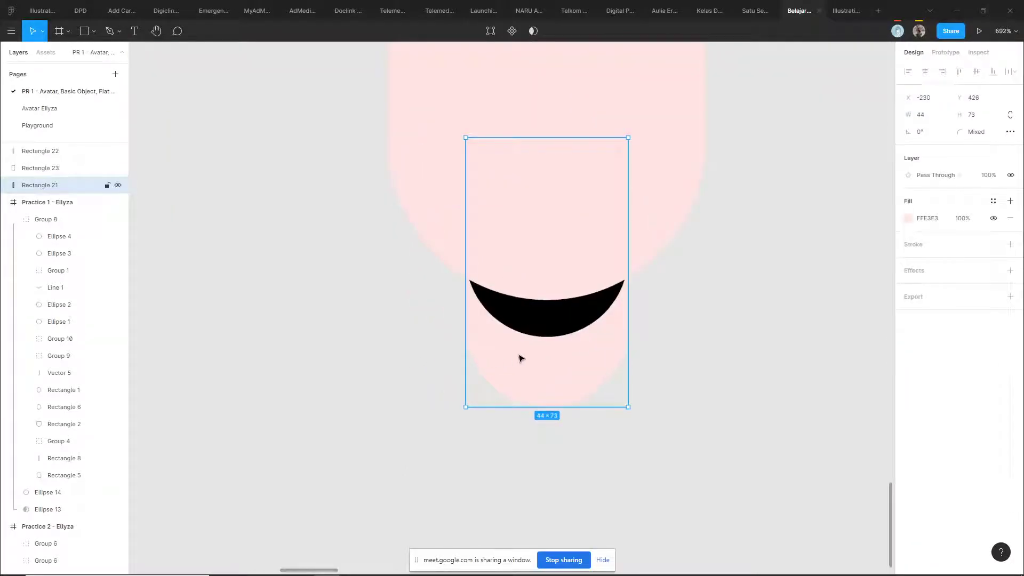
pyautogui.click(558, 328)
pyautogui.hotkey('ctrl', 'z')
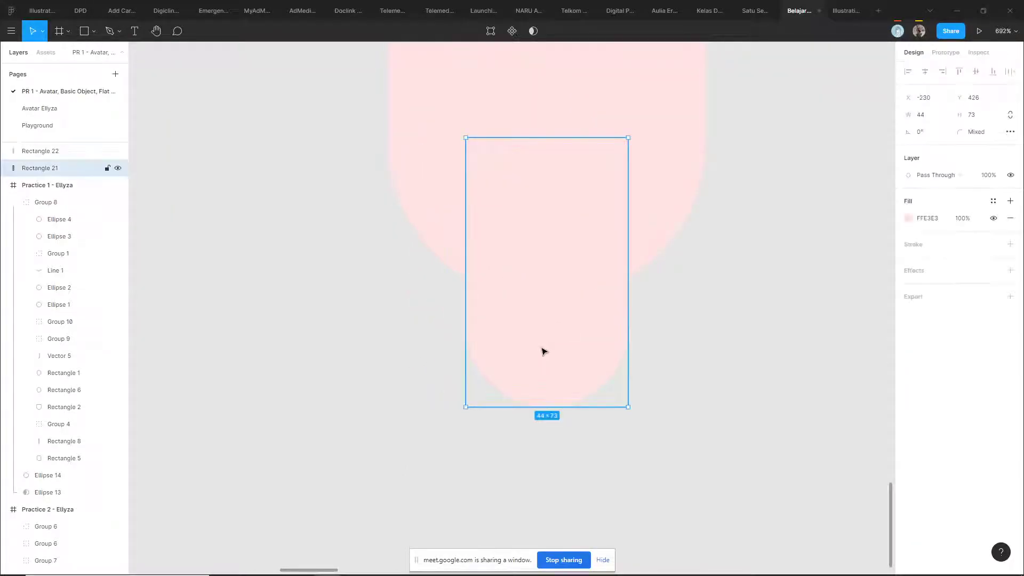
# - Duplicate the neck as a chin shadow, filled with black 000000 at 10% opacity and shortened to a height of 55
pyautogui.hotkey('ctrl', 'shift', 'z')
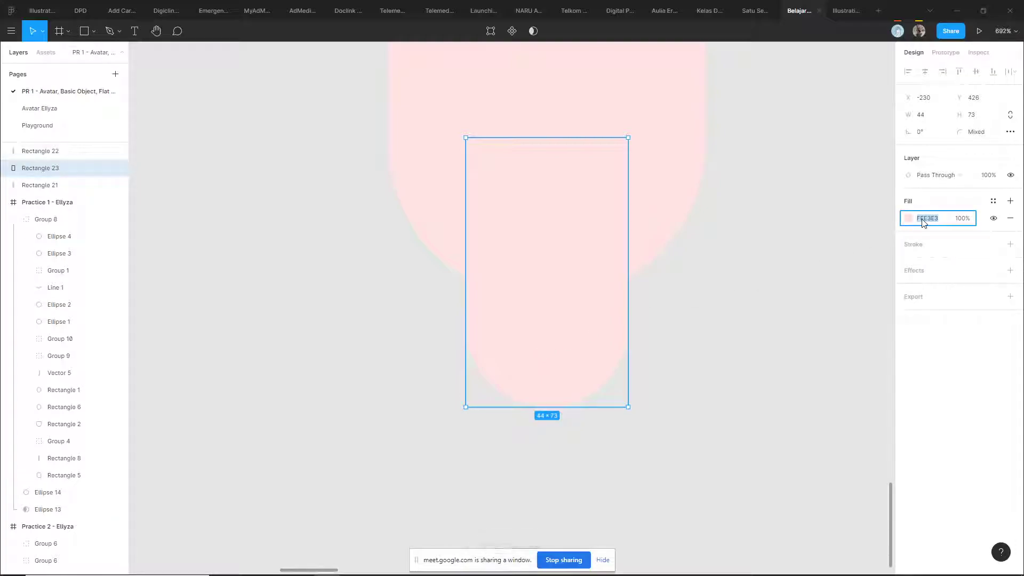
pyautogui.press('Return')
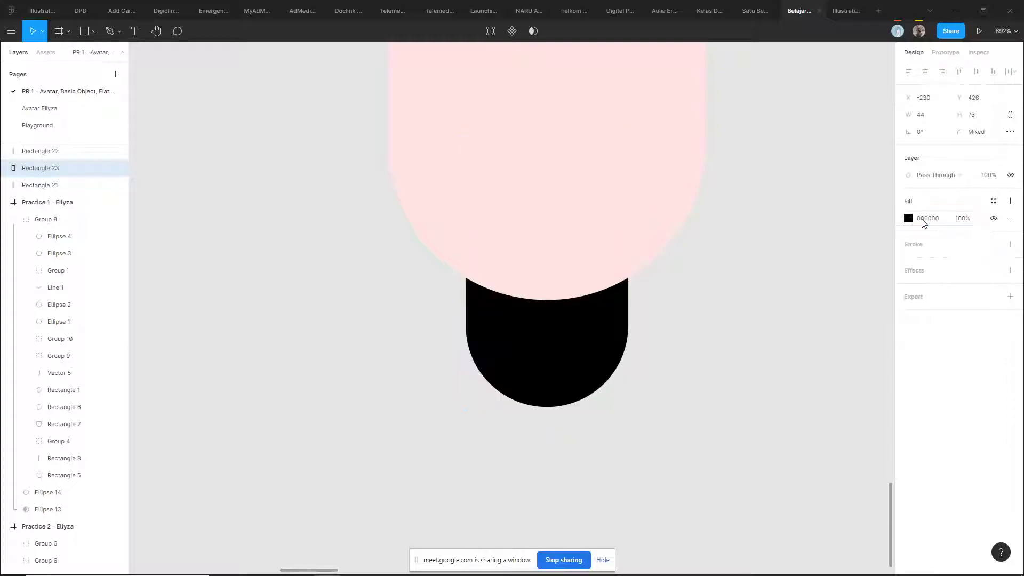
pyautogui.moveTo(569, 407); pyautogui.dragTo(569, 341)
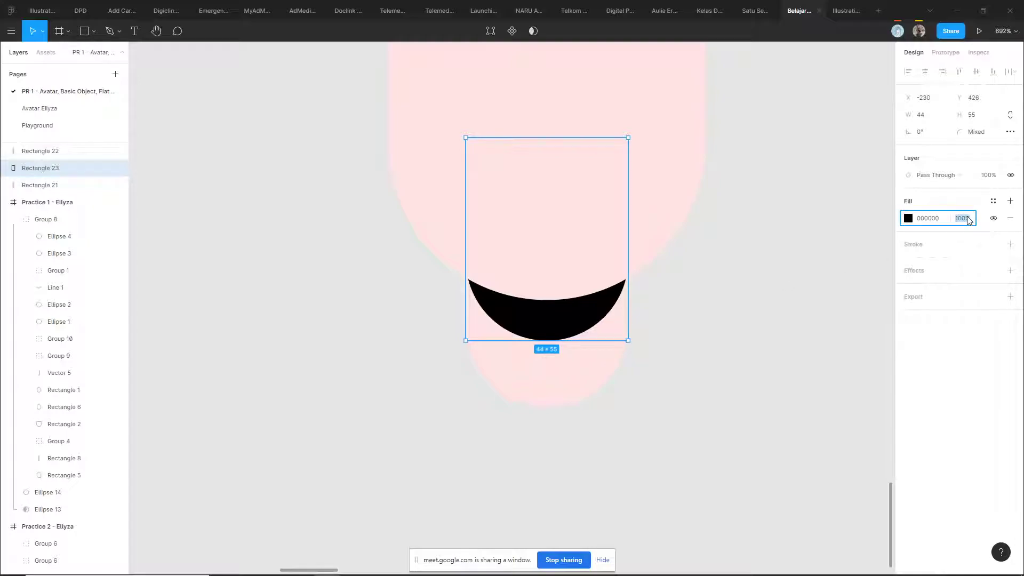
pyautogui.press('Return')
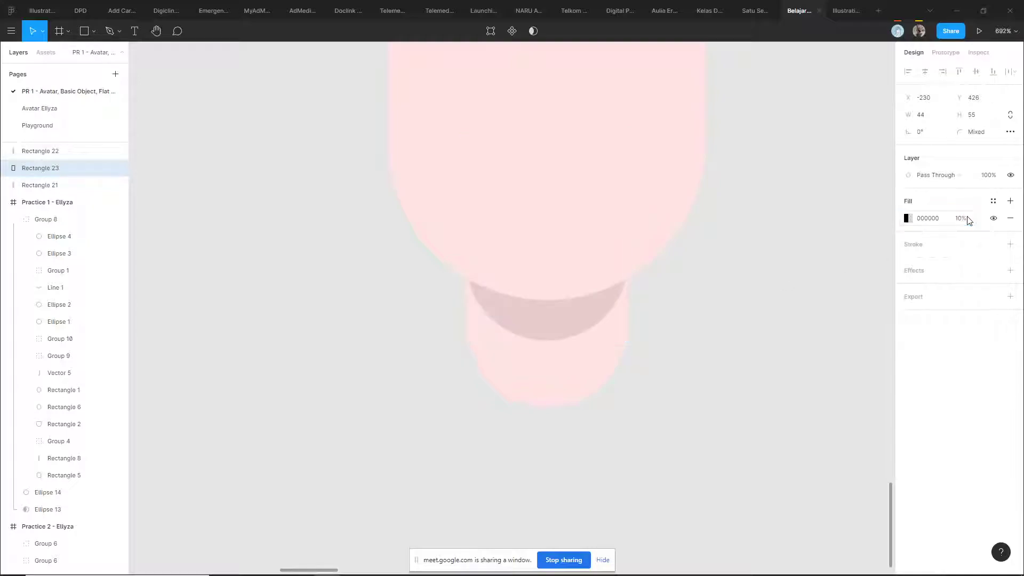
pyautogui.click(800, 297)
pyautogui.scroll(-5, 694, 320)
pyautogui.scroll(-3, 674, 328)
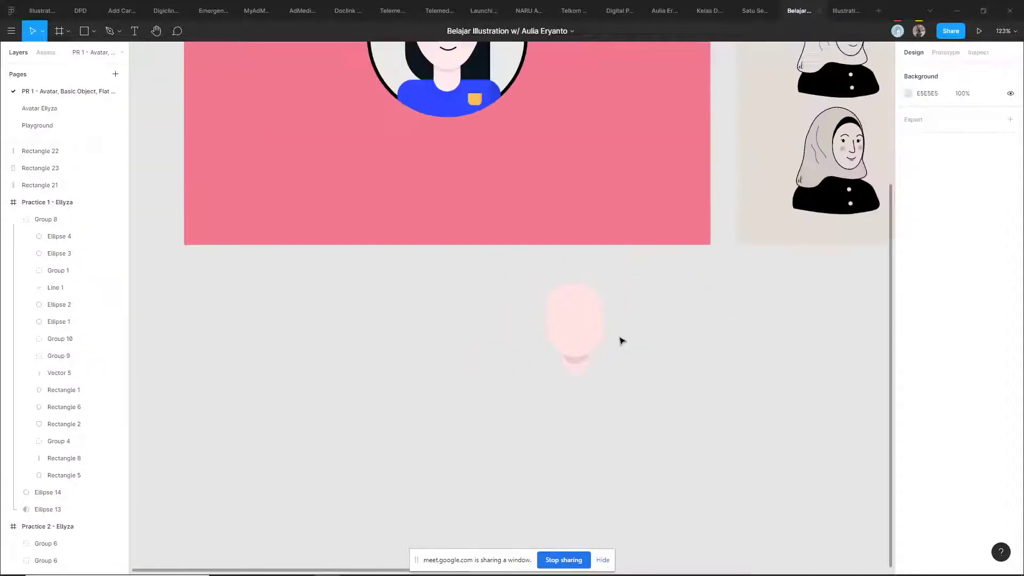
pyautogui.scroll(1, 626, 330)
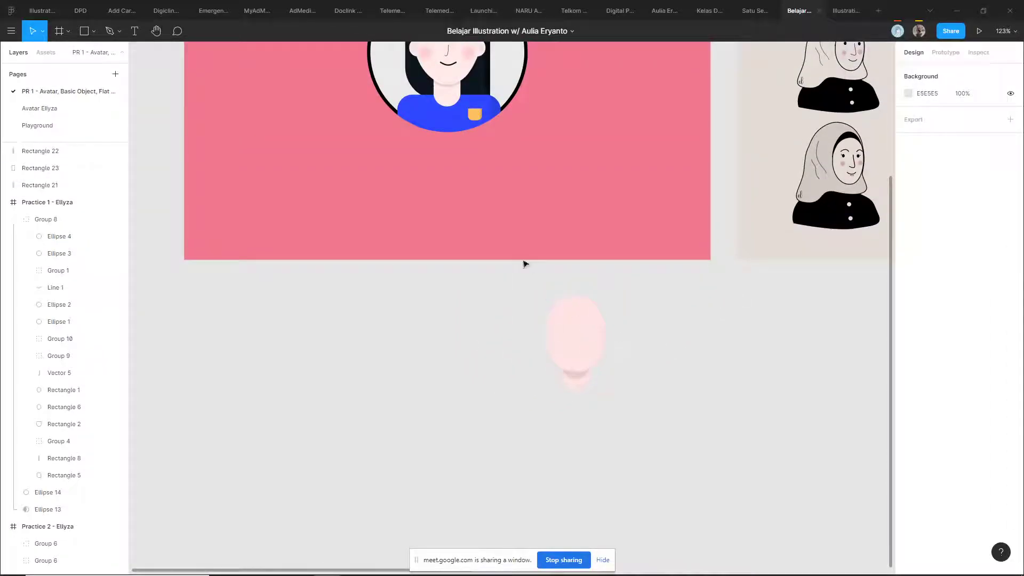
# - Recolour the avatar's back hair shape Rectangle 5 in the Practice 1 frame to a medium dark blue
pyautogui.scroll(5, 536, 277)
pyautogui.click(64, 475)
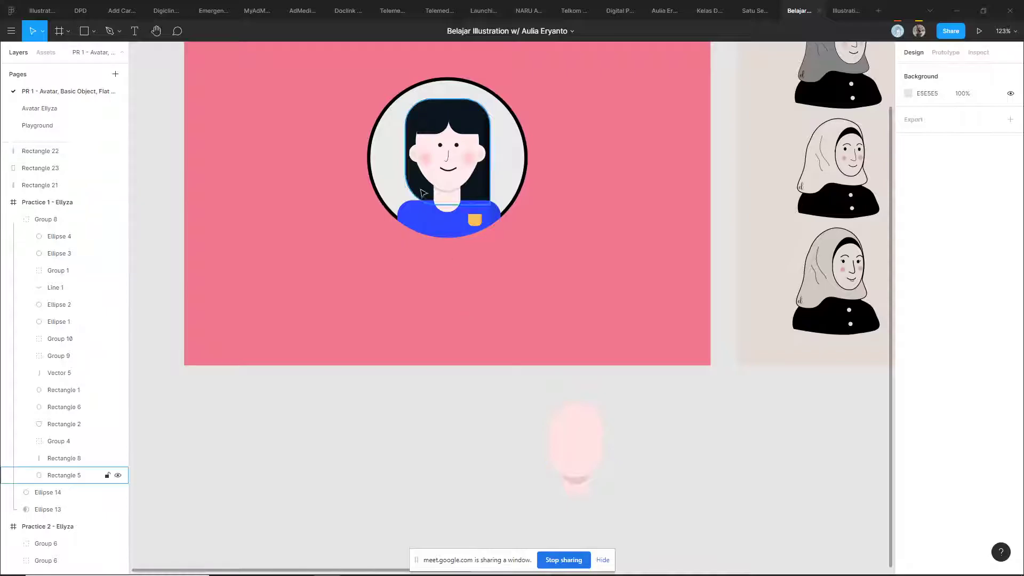
pyautogui.hotkey('shift', '2')
pyautogui.click(908, 304)
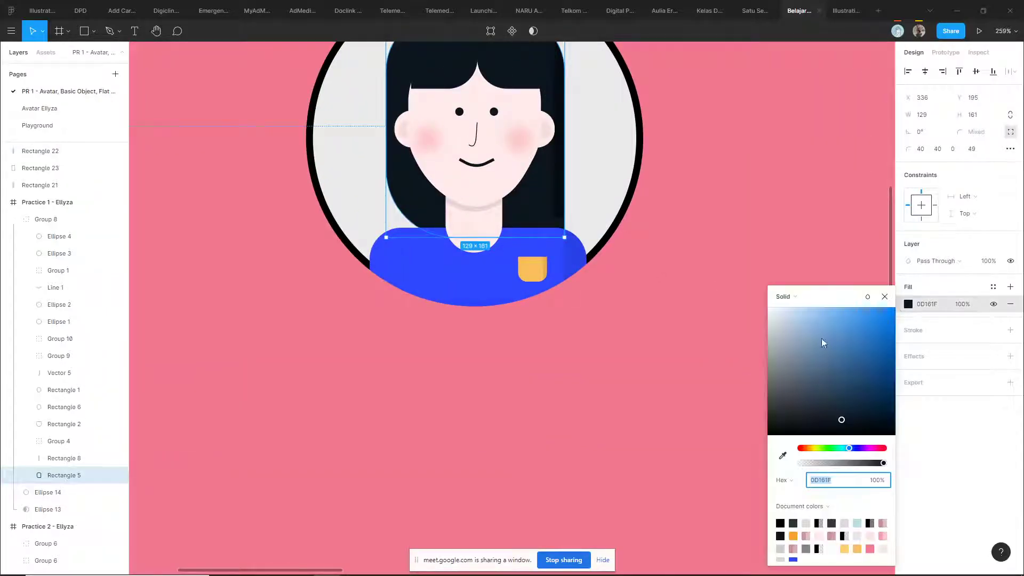
pyautogui.moveTo(824, 337); pyautogui.dragTo(845, 373)
pyautogui.click(690, 304)
# - Select both fringe pieces of the avatar's hair and match their fill to the back hair's blue by sampling it
pyautogui.scroll(3, 417, 303)
pyautogui.keyDown('ctrl'); pyautogui.scroll(4, 418, 302); pyautogui.keyUp('ctrl')
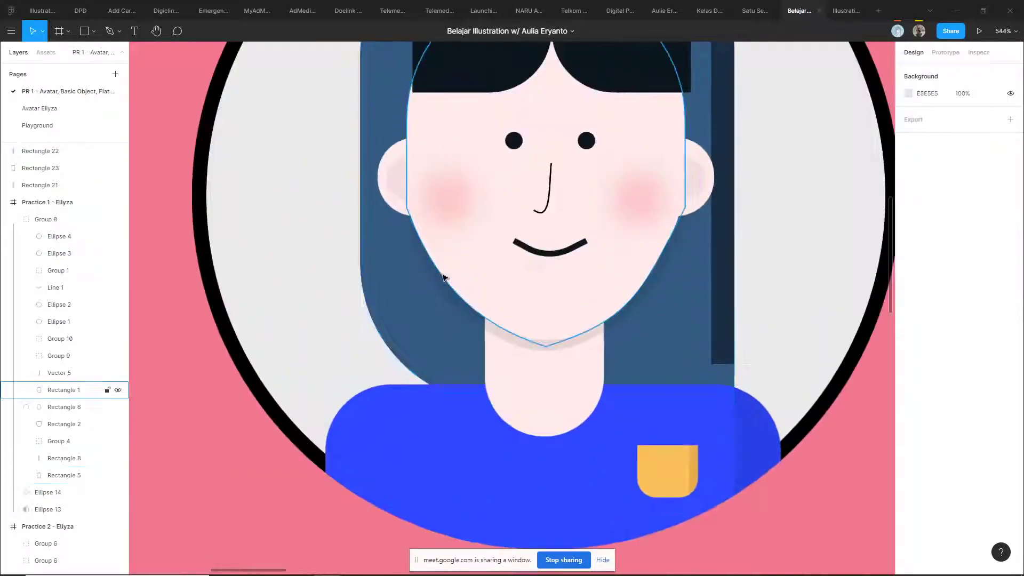
pyautogui.keyDown('ctrl'); pyautogui.scroll(2, 443, 240); pyautogui.keyUp('ctrl')
pyautogui.keyDown('ctrl'); pyautogui.click(446, 166); pyautogui.keyUp('ctrl')
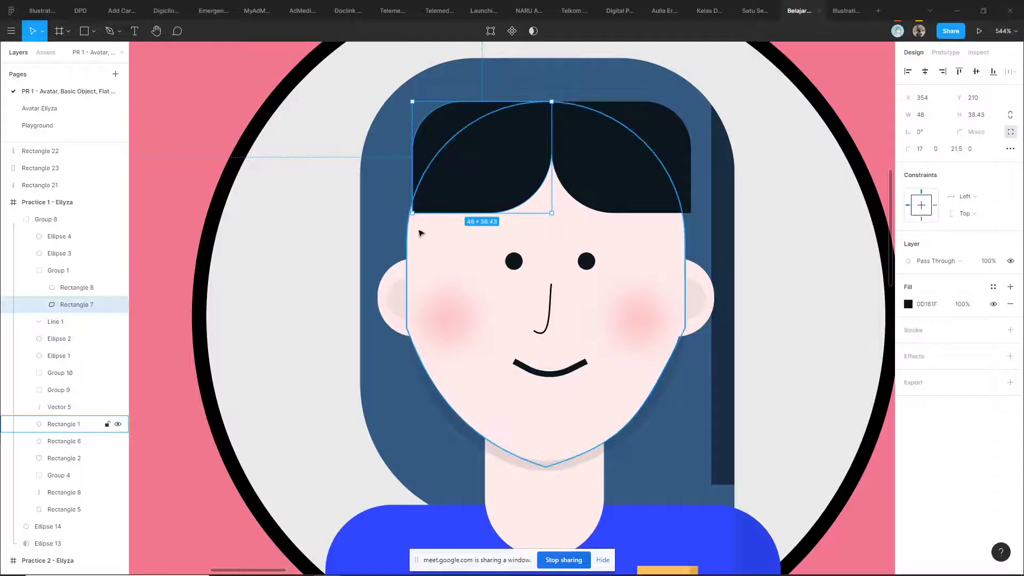
pyautogui.keyDown('shift'); pyautogui.click(617, 183); pyautogui.keyUp('shift')
pyautogui.press('i')
pyautogui.click(395, 260)
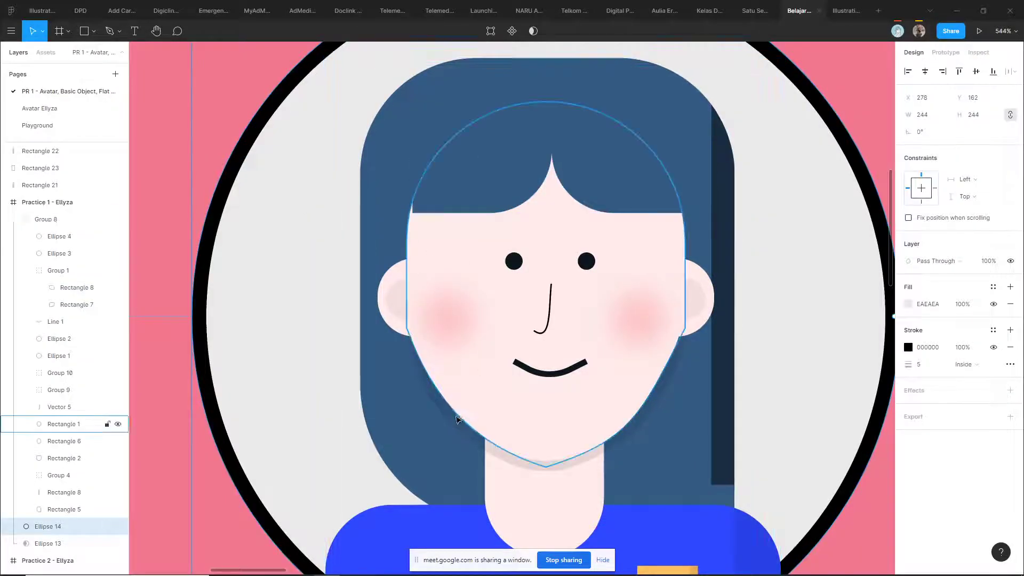
# - Try narrowing and shortening the avatar's face shadow shape, Rectangle 6, to 91 by 119
pyautogui.keyDown('ctrl'); pyautogui.click(411, 353); pyautogui.keyUp('ctrl')
pyautogui.moveTo(408, 342); pyautogui.dragTo(414, 342)
pyautogui.moveTo(687, 335); pyautogui.dragTo(678, 335)
pyautogui.moveTo(558, 475); pyautogui.dragTo(558, 468)
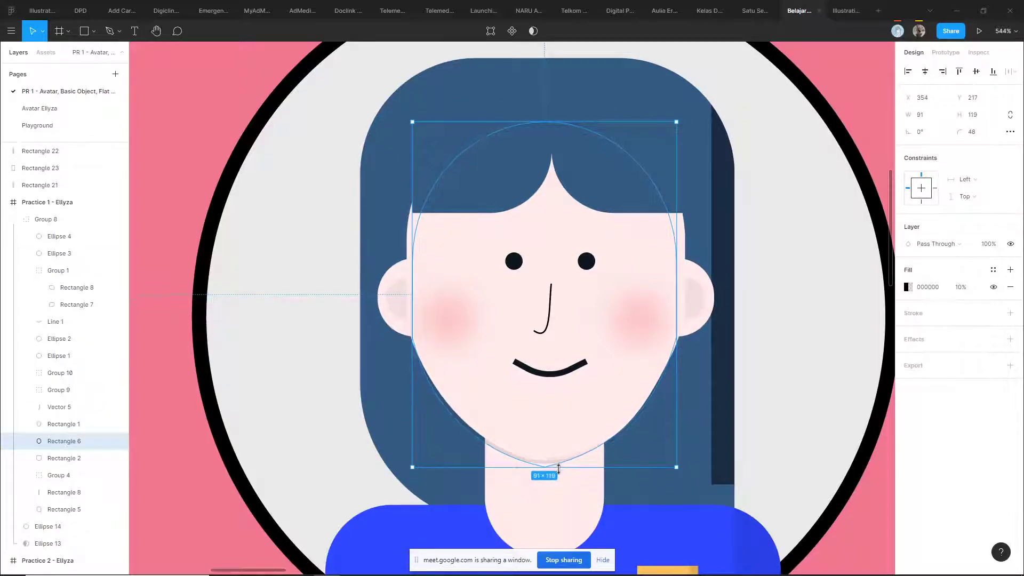
# - Undo the face shadow resizing and the blue recolouring of the avatar's fringe and back hair, leaving nothing selected
pyautogui.hotkey('ctrl', 'z')
pyautogui.hotkey('ctrl', 'z')
pyautogui.hotkey('ctrl', 'z')
pyautogui.hotkey('ctrl', 'z')
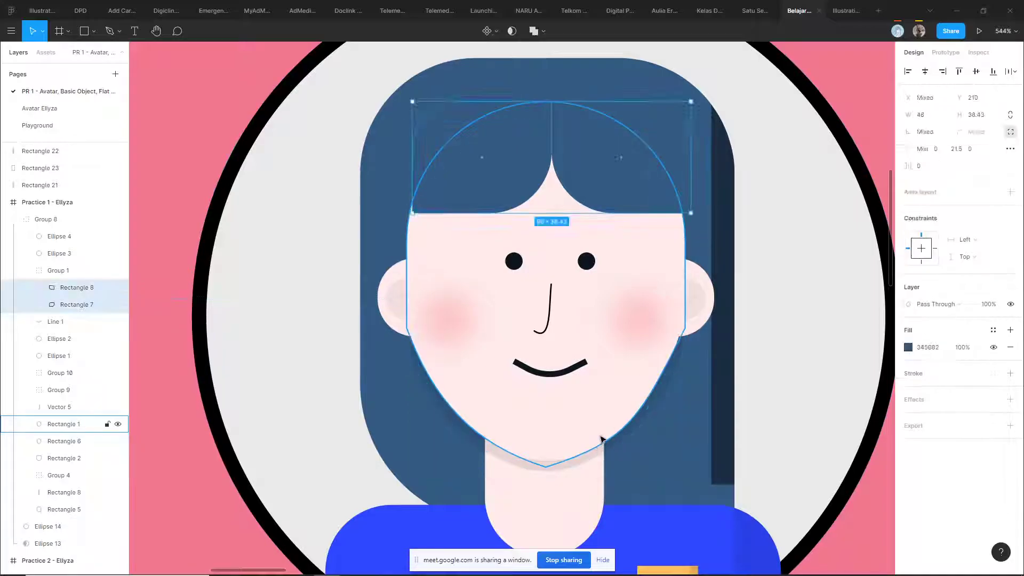
pyautogui.hotkey('ctrl', 'z')
pyautogui.hotkey('ctrl', 'z')
pyautogui.hotkey('ctrl', 'z')
pyautogui.scroll(-3, 625, 448)
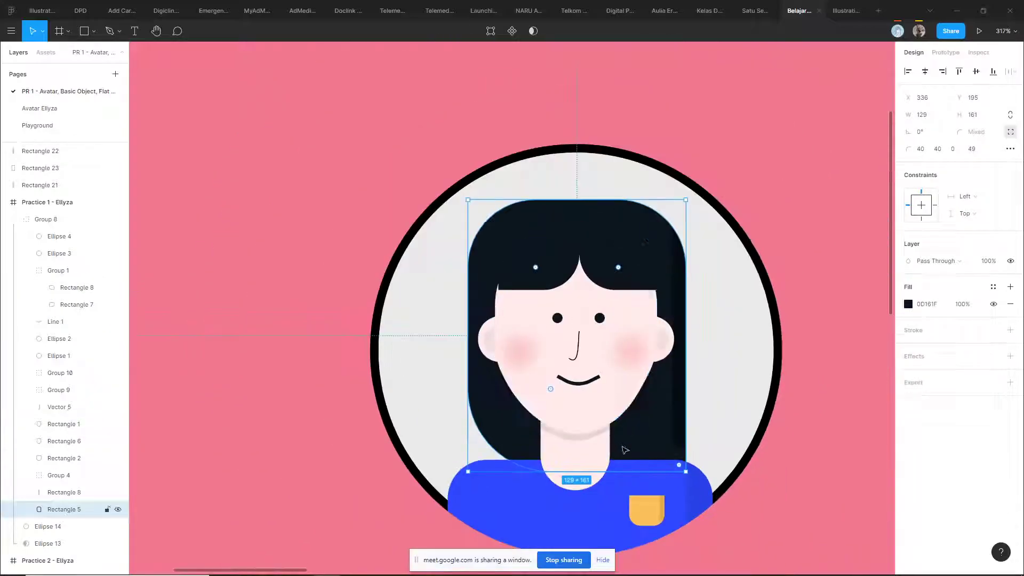
pyautogui.scroll(-2, 625, 448)
pyautogui.press('Escape')
pyautogui.scroll(-5, 532, 349)
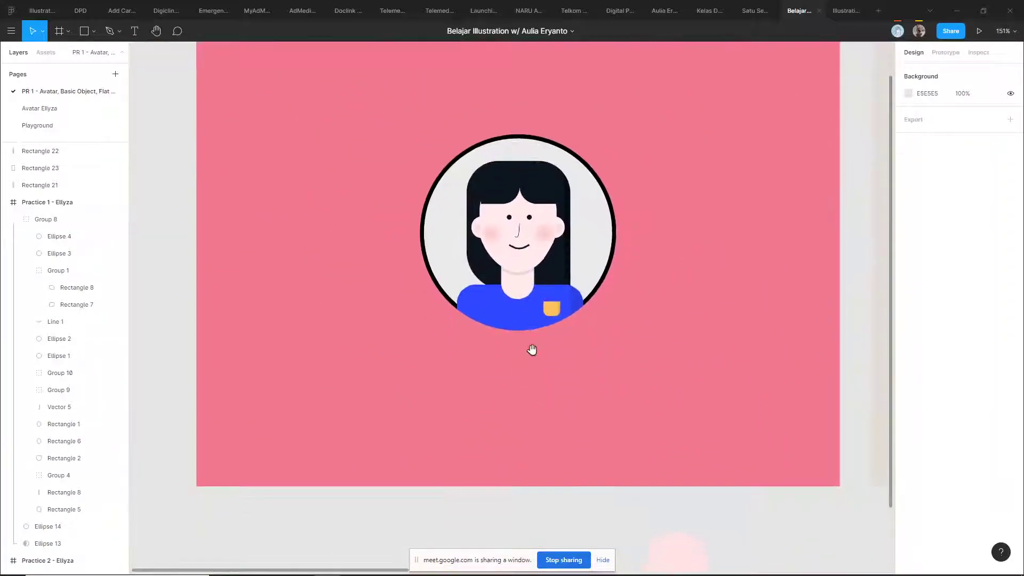
# - Examine the avatar's blue shirt group and its nested layers by selecting the whole group and its individual parts
pyautogui.click(528, 328)
pyautogui.click(430, 377)
pyautogui.keyDown('ctrl'); pyautogui.click(509, 305); pyautogui.keyUp('ctrl')
pyautogui.click(418, 350)
pyautogui.scroll(-2, 405, 349)
pyautogui.scroll(-3, 489, 416)
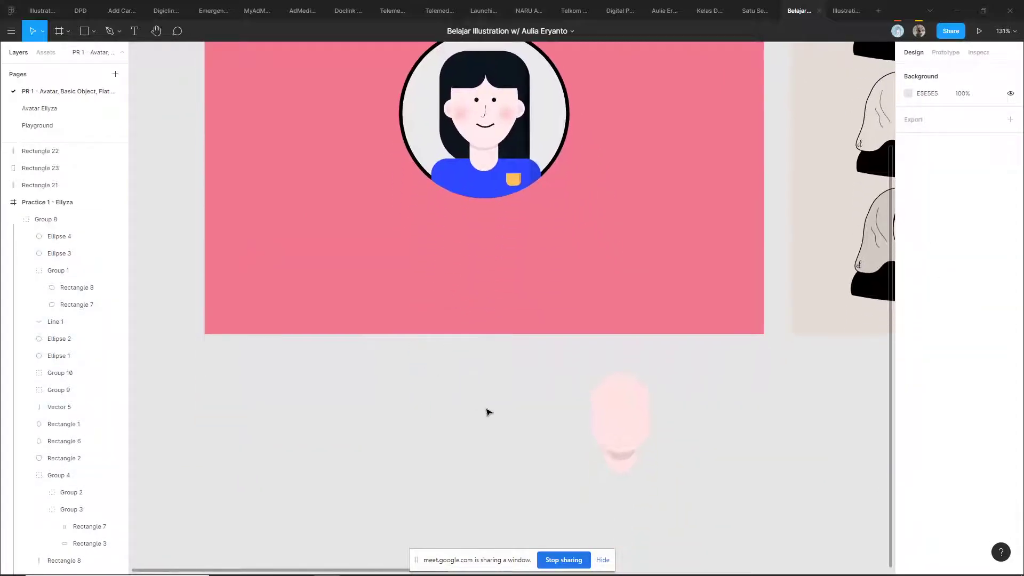
pyautogui.keyDown('ctrl'); pyautogui.click(469, 186); pyautogui.keyUp('ctrl')
pyautogui.click(430, 425)
pyautogui.scroll(-2, 421, 368)
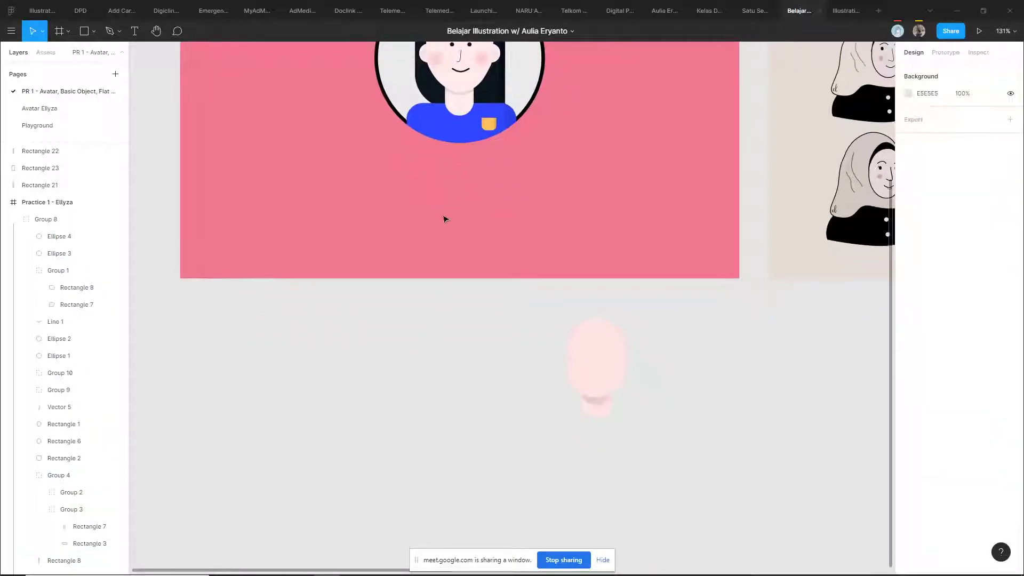
pyautogui.scroll(2, 449, 224)
pyautogui.doubleClick(430, 233)
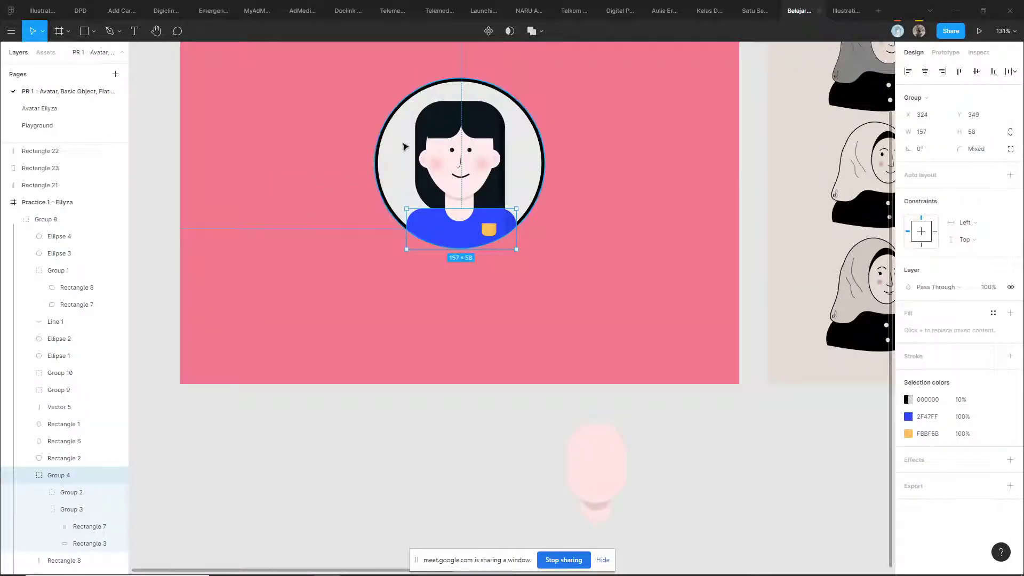
pyautogui.click(403, 142)
pyautogui.click(454, 388)
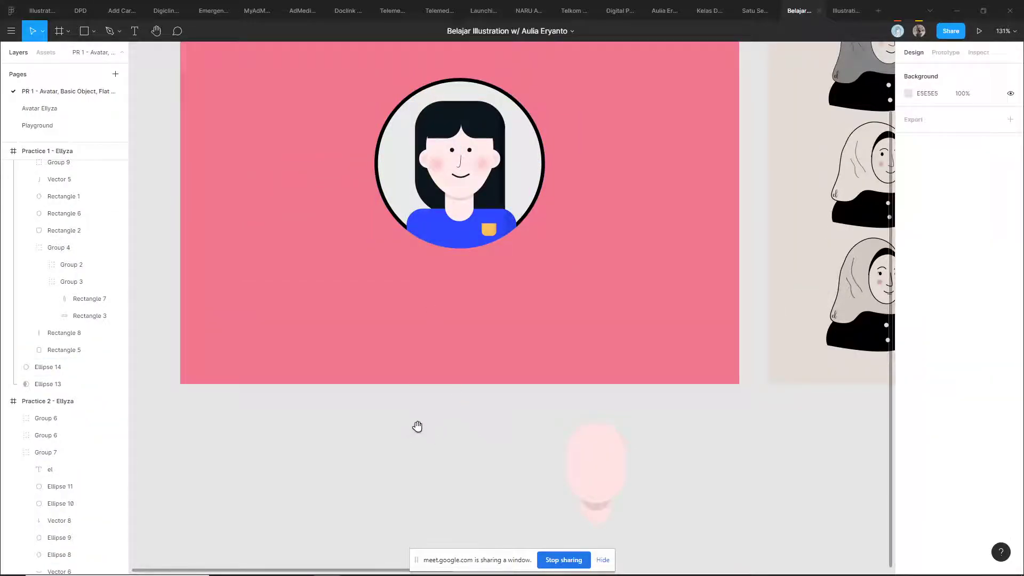
# - Examine the avatar's circular background ellipses, Ellipse 14 and Ellipse 13, and how the shirt fits inside the circle
pyautogui.hscroll(-1, 414, 427)
pyautogui.click(389, 160)
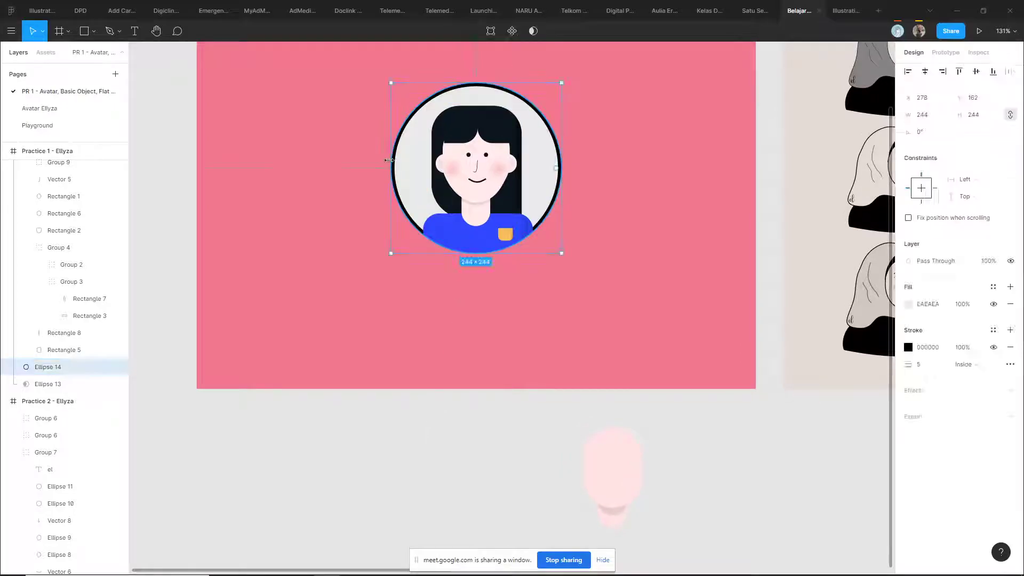
pyautogui.click(48, 384)
pyautogui.scroll(2, 423, 263)
pyautogui.moveTo(426, 225)
pyautogui.mouseDown()
pyautogui.moveTo(549, 195)
pyautogui.moveTo(427, 225)
pyautogui.mouseUp()
pyautogui.press('Escape')
pyautogui.scroll(-1, 373, 424)
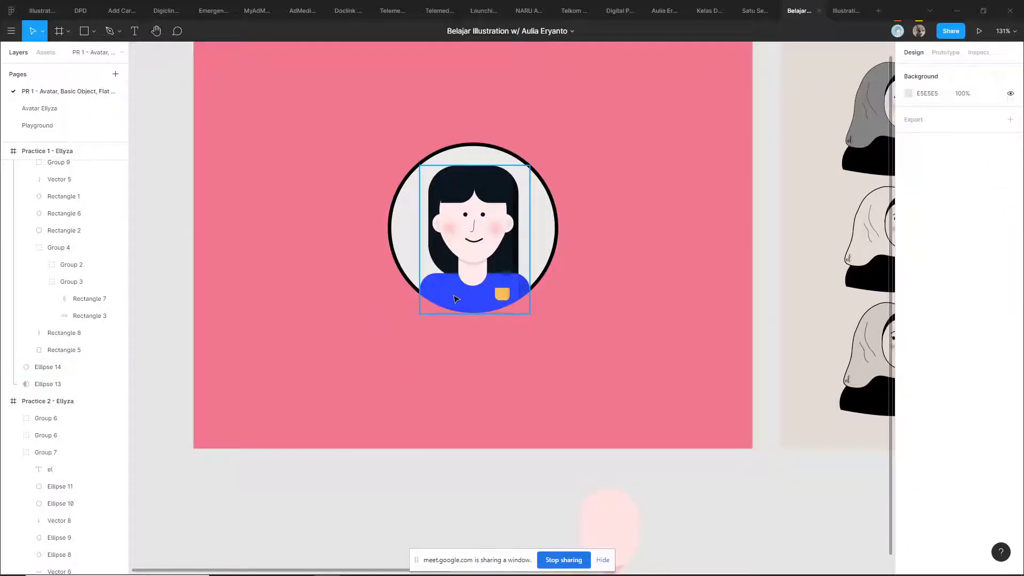
pyautogui.scroll(-4, 430, 469)
pyautogui.scroll(1, 488, 367)
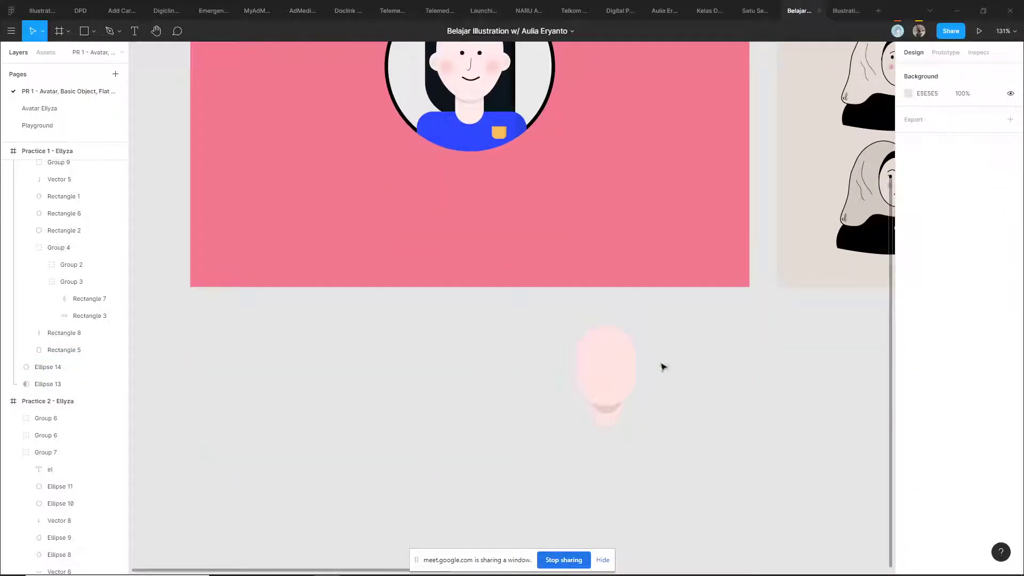
# - Group the practice head shape, Rectangle 22, on its own below the Practice 1 frame
pyautogui.scroll(5, 595, 384)
pyautogui.click(531, 360)
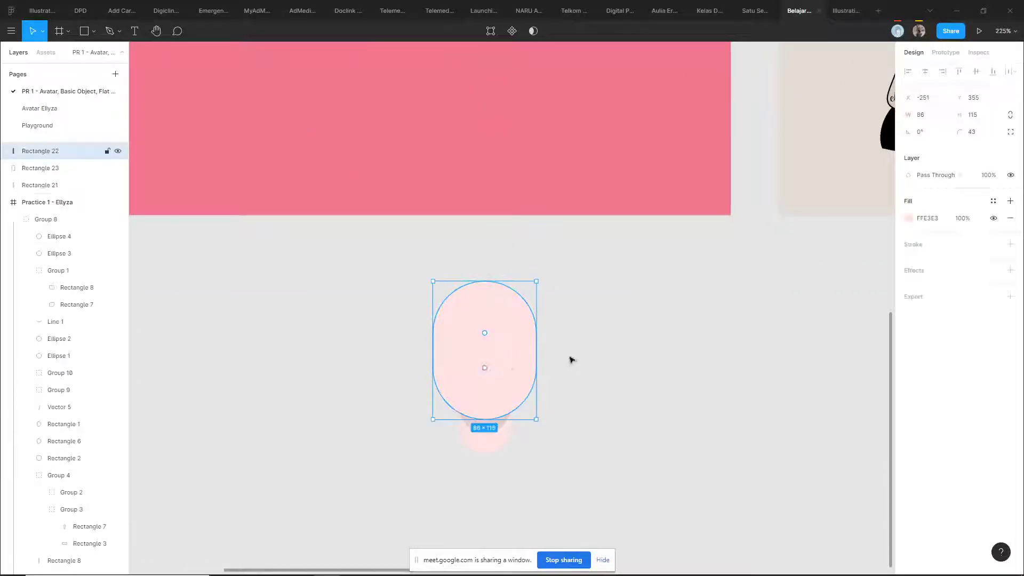
pyautogui.click(562, 394)
pyautogui.scroll(4, 528, 363)
pyautogui.click(529, 304)
pyautogui.press('Escape')
pyautogui.click(471, 262)
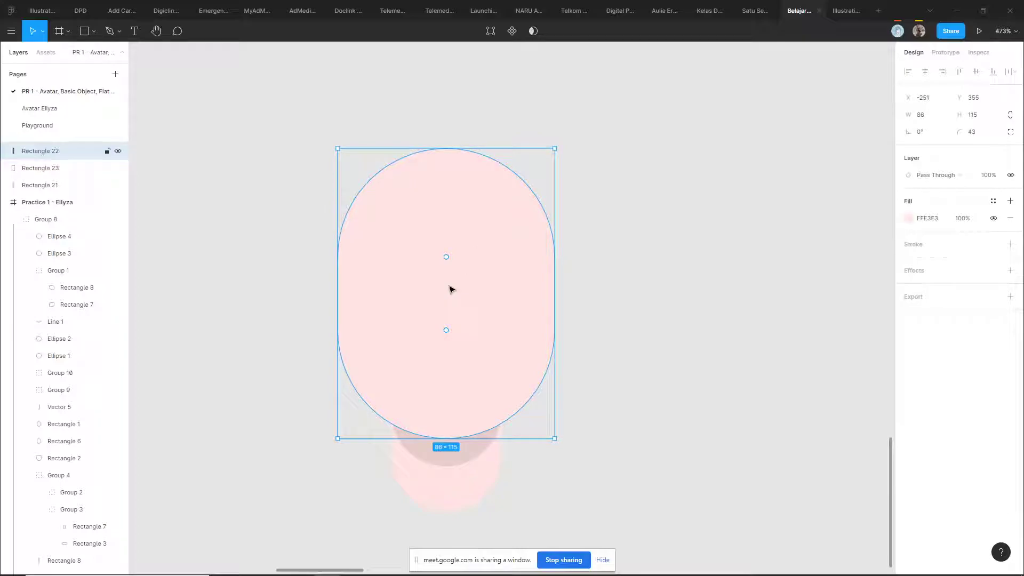
pyautogui.moveTo(480, 247)
pyautogui.moveTo(448, 230)
pyautogui.hotkey('ctrl', 'g')
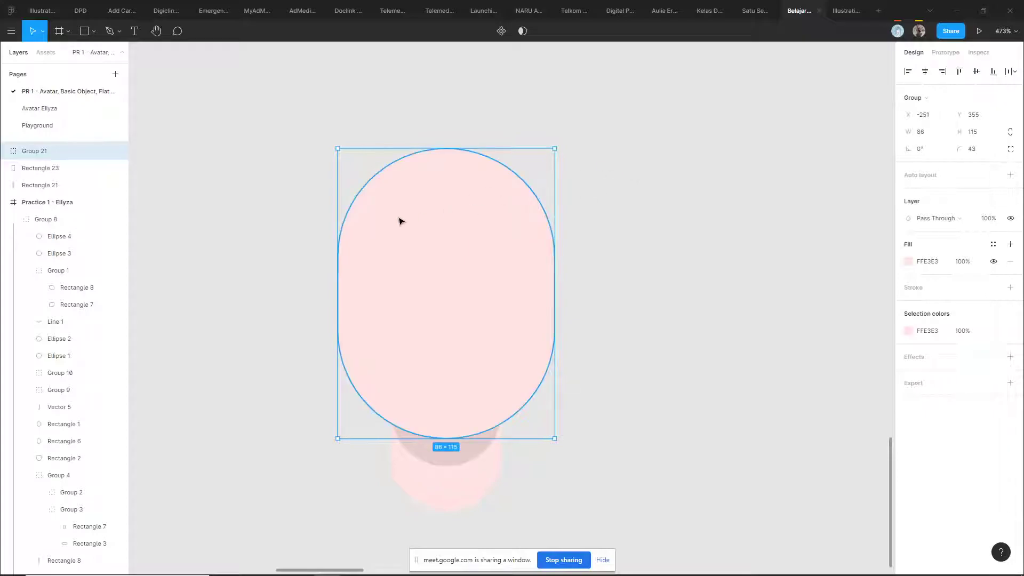
# - Compare selecting the practice head's group as a whole with selecting the rectangle nested inside it
pyautogui.doubleClick(451, 241)
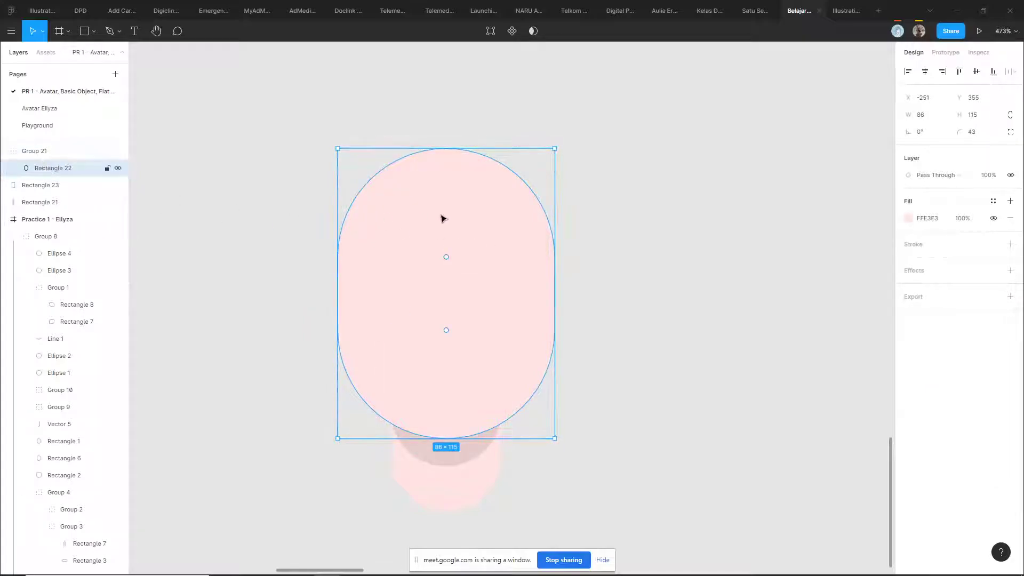
pyautogui.click(239, 184)
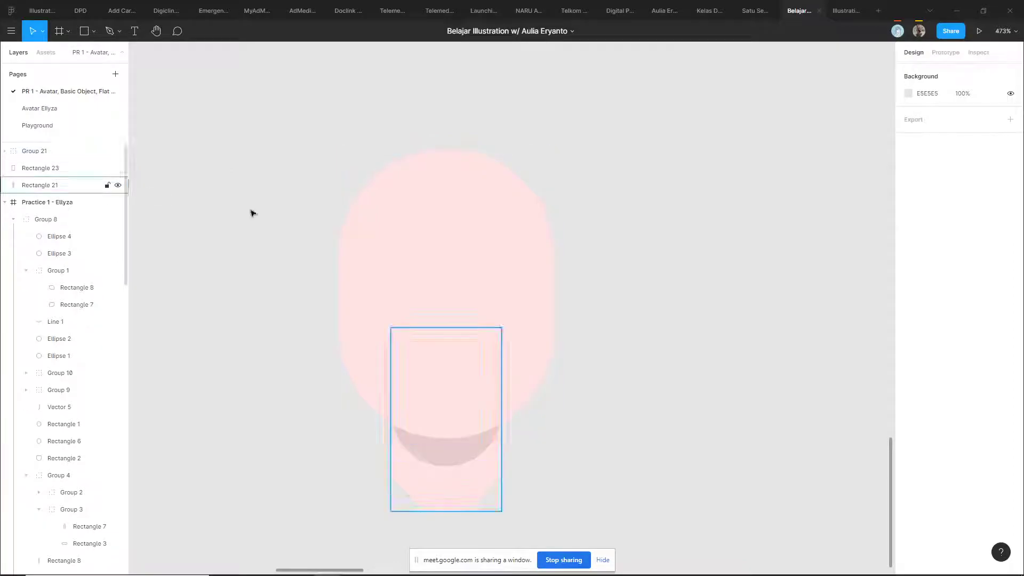
pyautogui.click(448, 224)
pyautogui.click(668, 202)
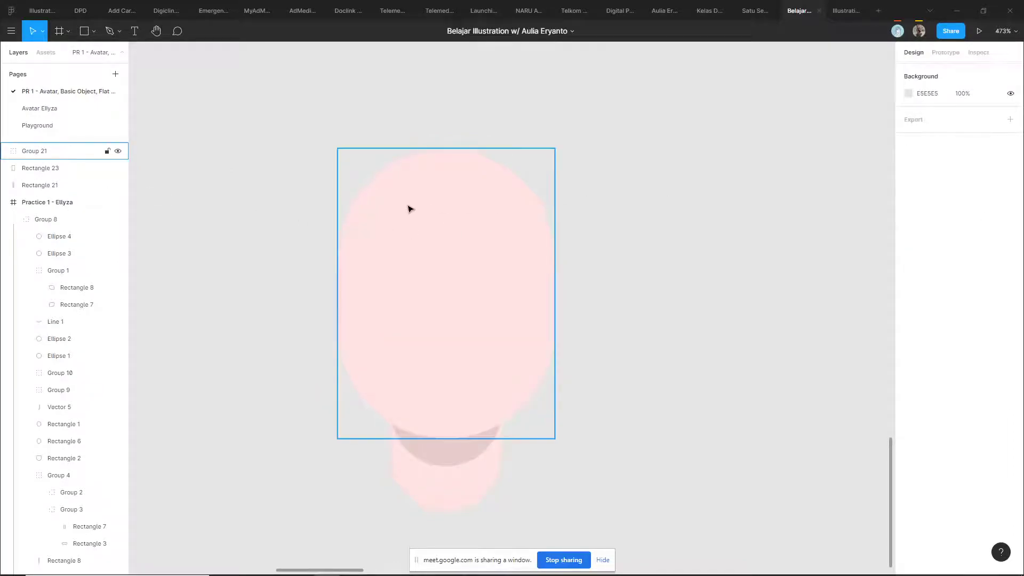
pyautogui.click(393, 224)
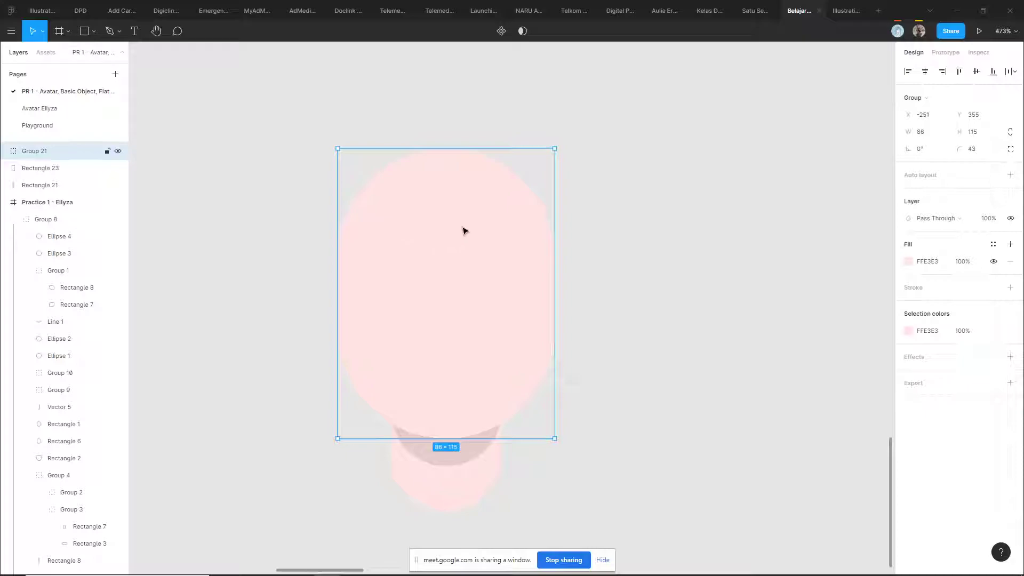
pyautogui.doubleClick(427, 211)
pyautogui.click(652, 195)
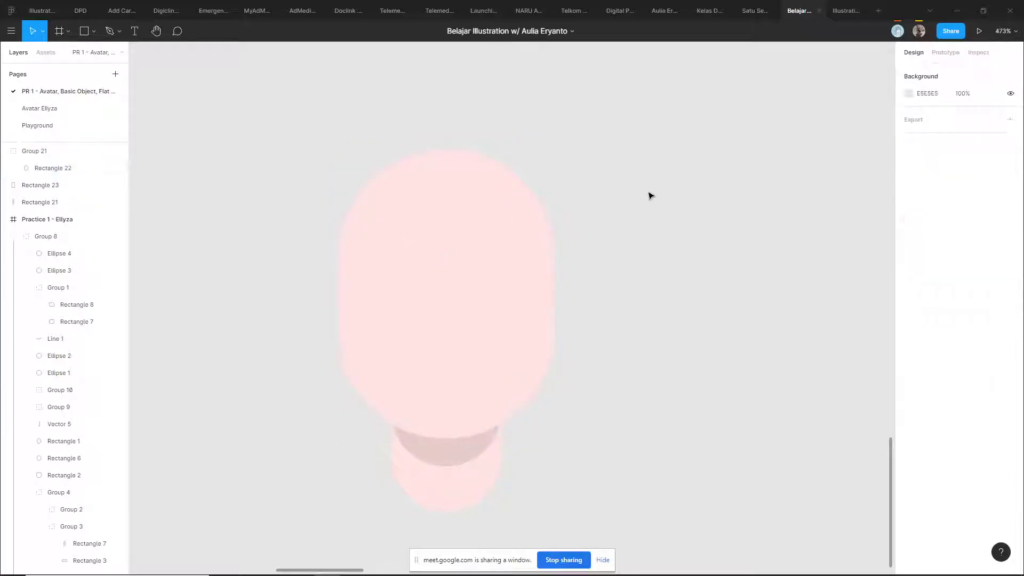
# - Draw a grey rectangle about 66 by 56 to the right of the practice head and duplicate it with a gap of about 28
pyautogui.scroll(-3, 579, 235)
pyautogui.press('r')
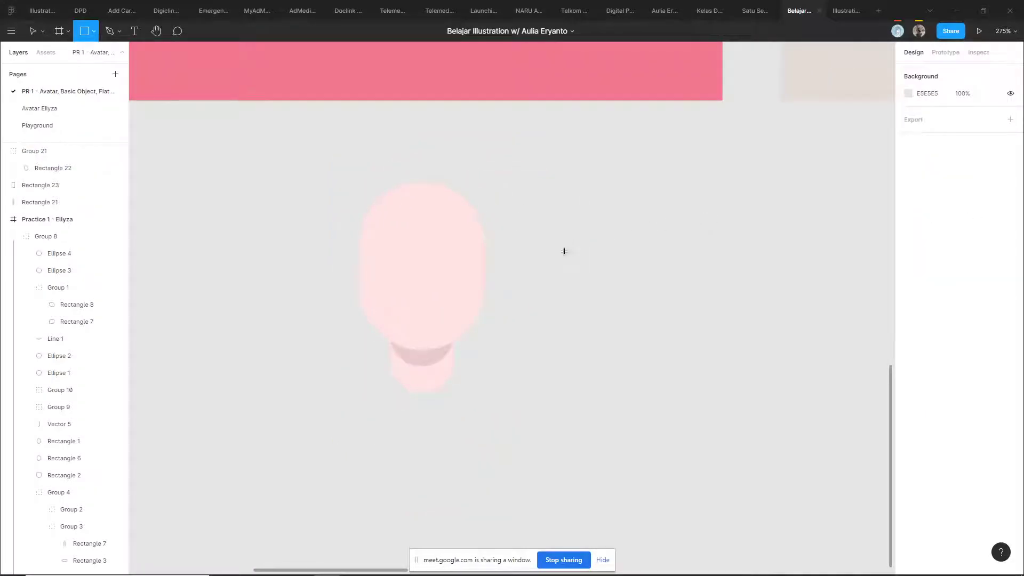
pyautogui.moveTo(546, 232); pyautogui.dragTo(639, 312)
pyautogui.click(729, 293)
pyautogui.hscroll(3, 528, 277)
pyautogui.click(438, 293)
pyautogui.keyDown('alt'); pyautogui.moveTo(438, 293); pyautogui.dragTo(586, 294); pyautogui.keyUp('alt')
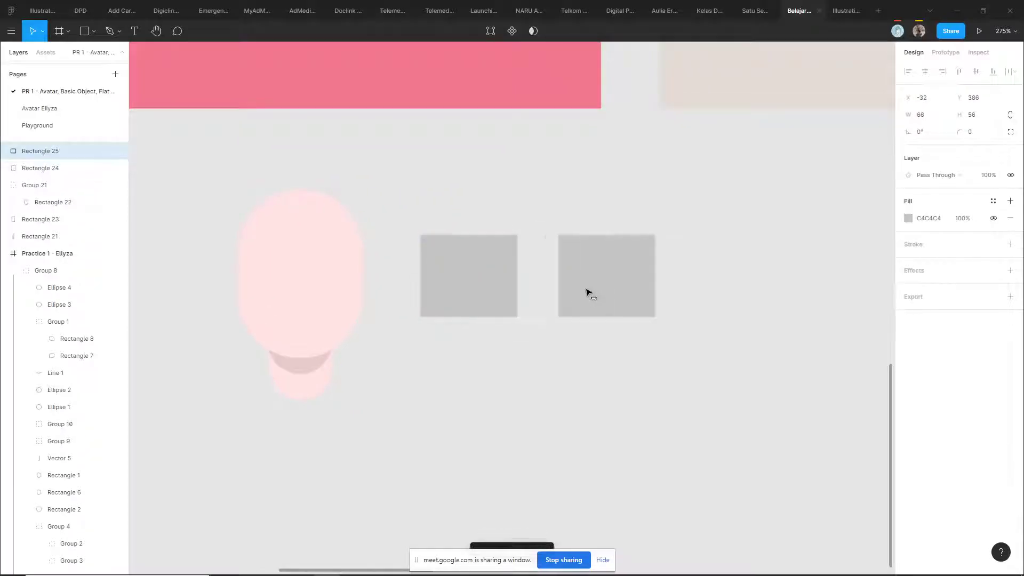
pyautogui.click(567, 355)
# - Select both grey rectangles beside the practice head and group them
pyautogui.scroll(5, 541, 302)
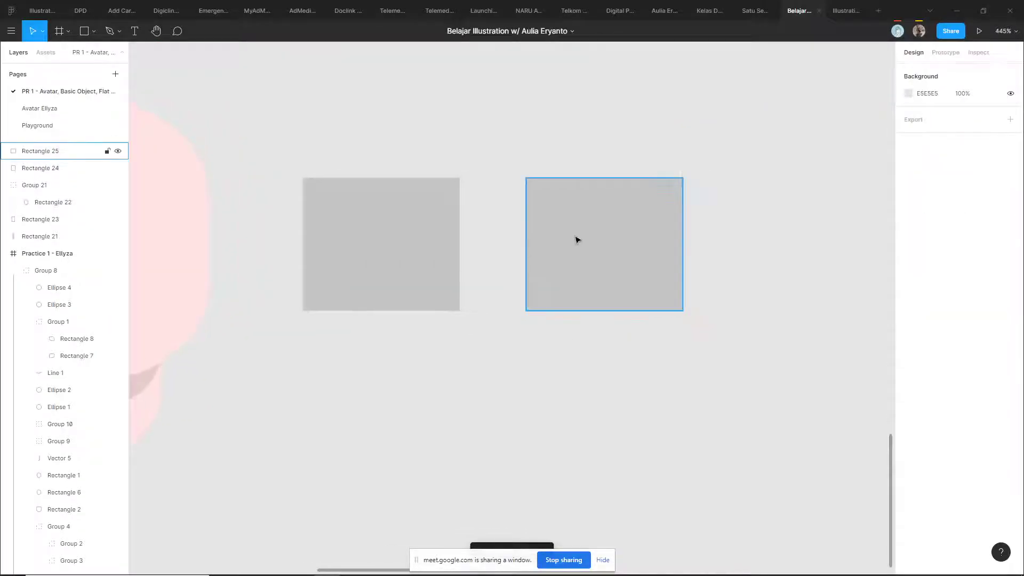
pyautogui.moveTo(288, 133); pyautogui.dragTo(737, 352)
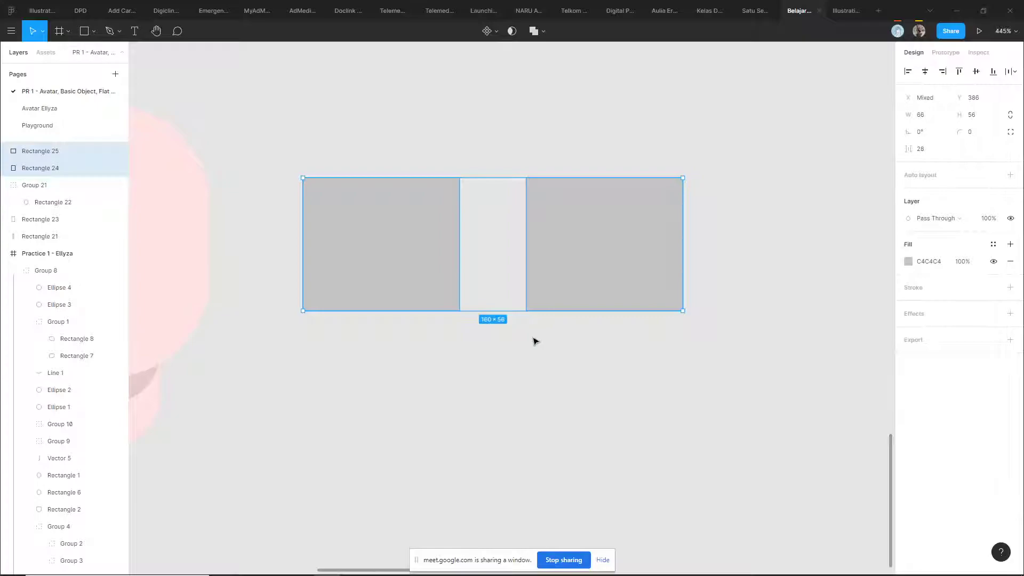
pyautogui.hotkey('ctrl', 'g')
pyautogui.click(417, 104)
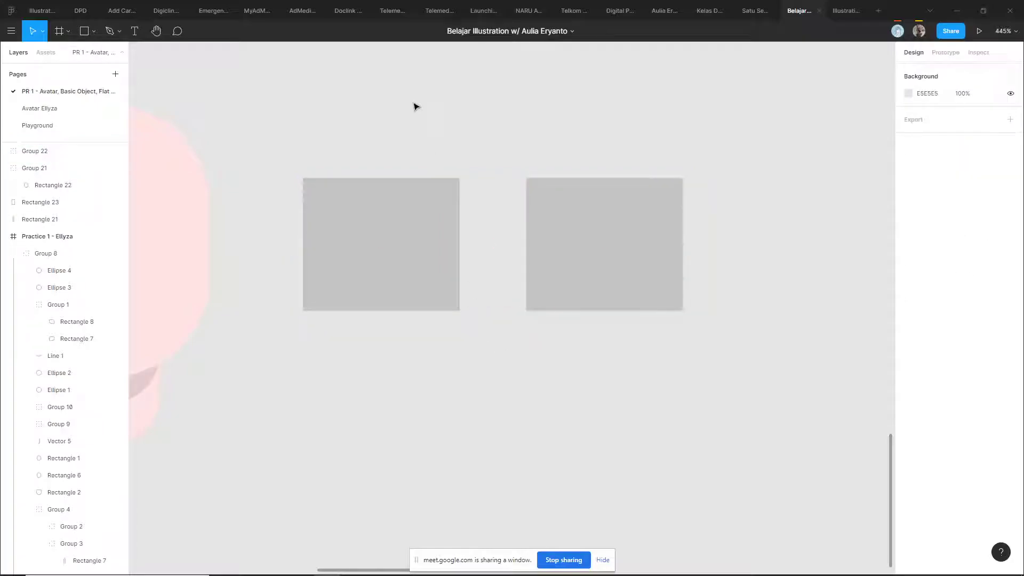
# - Move the group of two grey rectangles slightly up and to the right, to about X -110, Y 379
pyautogui.hscroll(-2, 404, 120)
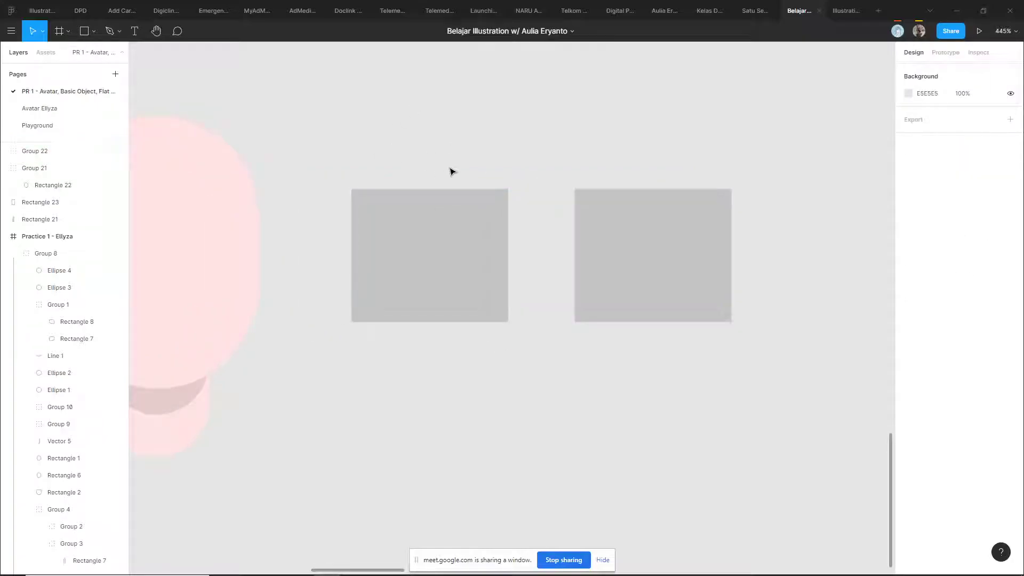
pyautogui.click(422, 238)
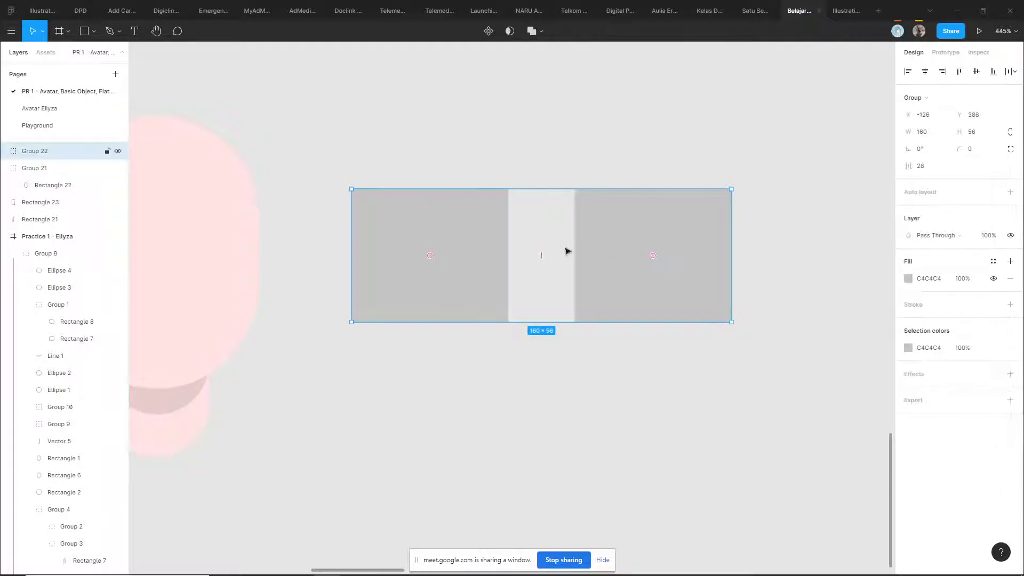
pyautogui.moveTo(472, 265); pyautogui.dragTo(507, 252)
pyautogui.click(532, 329)
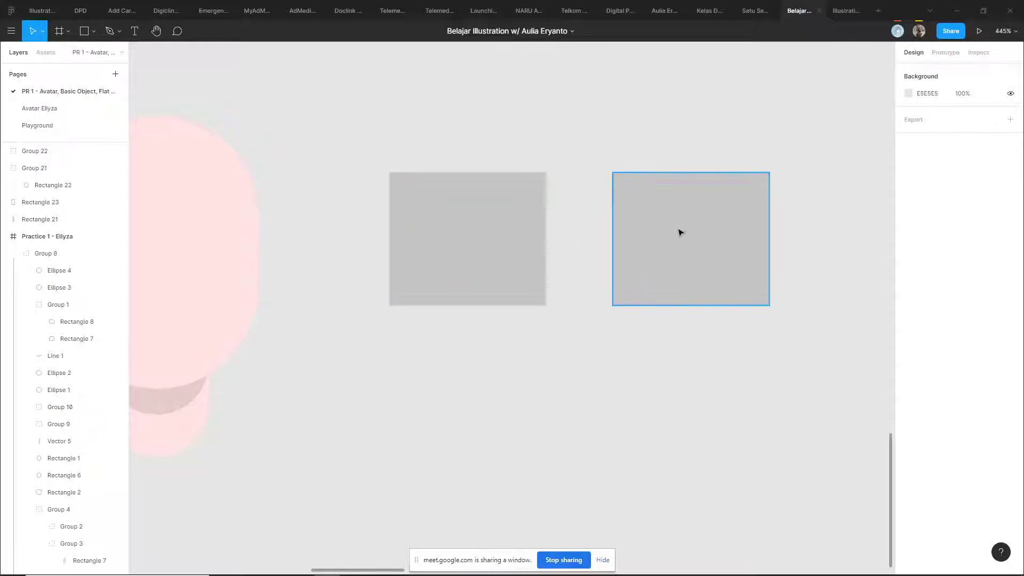
# - Try moving only the left grey rectangle inside its group up and to the right, and undo the move
pyautogui.keyDown('ctrl'); pyautogui.click(468, 238); pyautogui.keyUp('ctrl')
pyautogui.moveTo(469, 237); pyautogui.dragTo(484, 173)
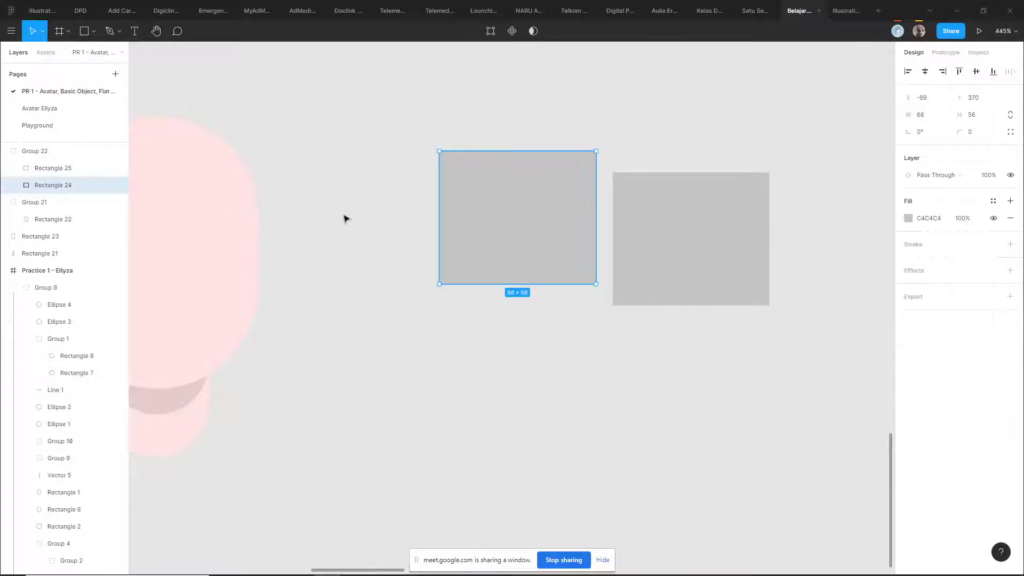
pyautogui.hotkey('ctrl', 'z')
pyautogui.click(417, 336)
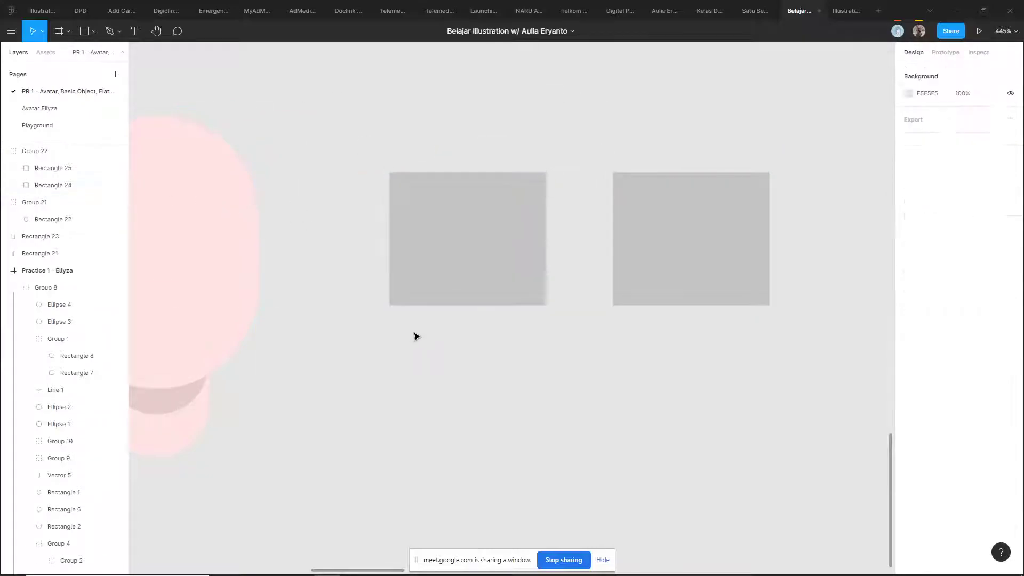
# - Examine the practice head beside the grey rectangles, comparing selection of the rectangles' whole group with a single nested rectangle
pyautogui.scroll(-5, 416, 336)
pyautogui.scroll(-3, 439, 327)
pyautogui.scroll(1, 417, 305)
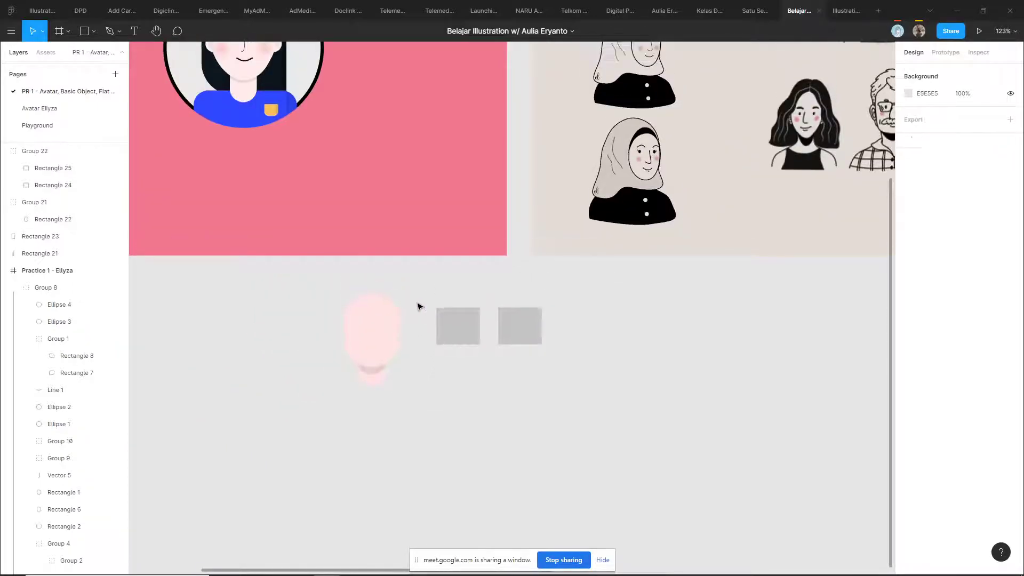
pyautogui.scroll(3, 343, 240)
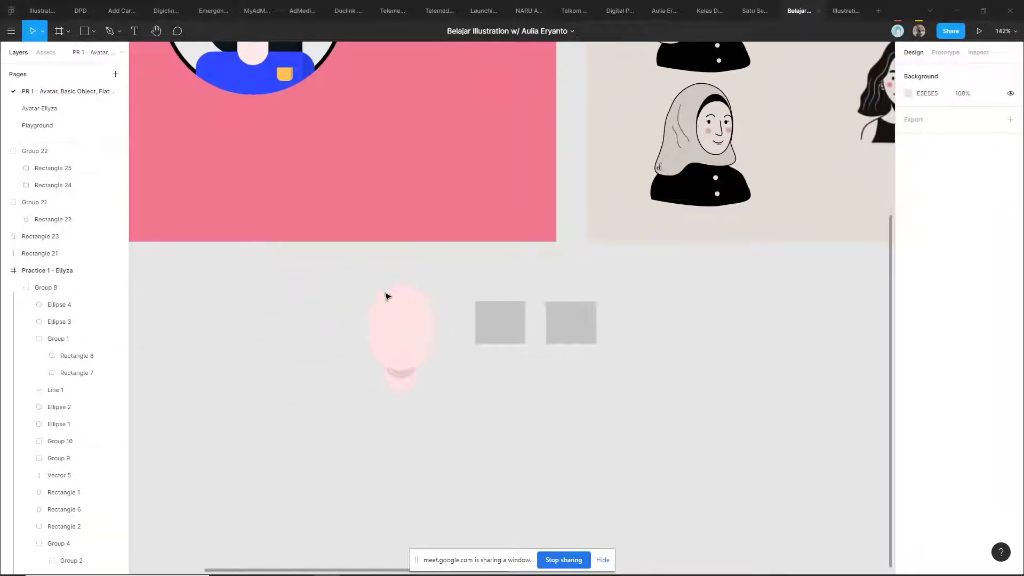
pyautogui.scroll(2, 506, 320)
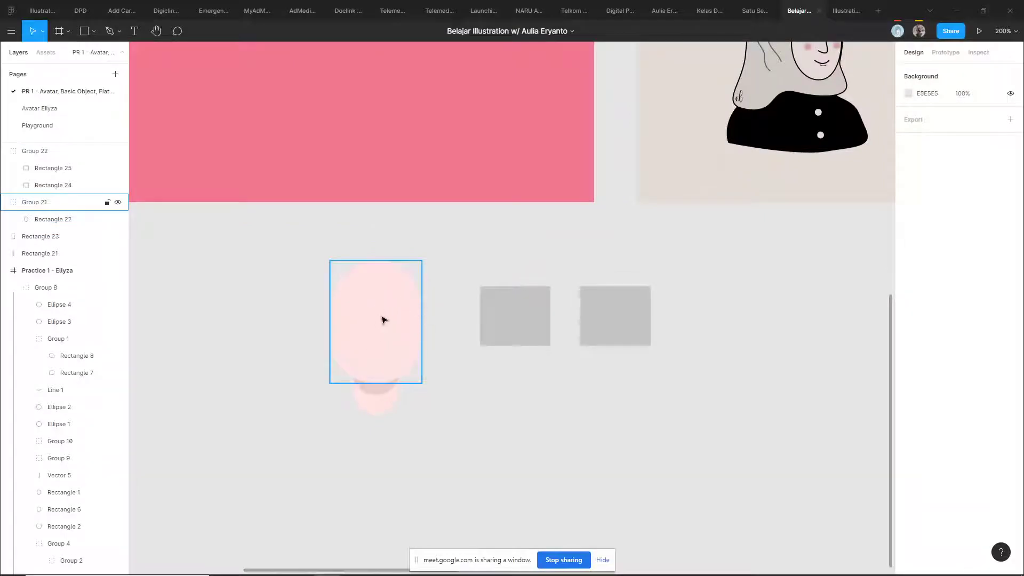
pyautogui.doubleClick(527, 329)
pyautogui.click(548, 265)
pyautogui.hscroll(3, 455, 315)
pyautogui.scroll(4, 482, 322)
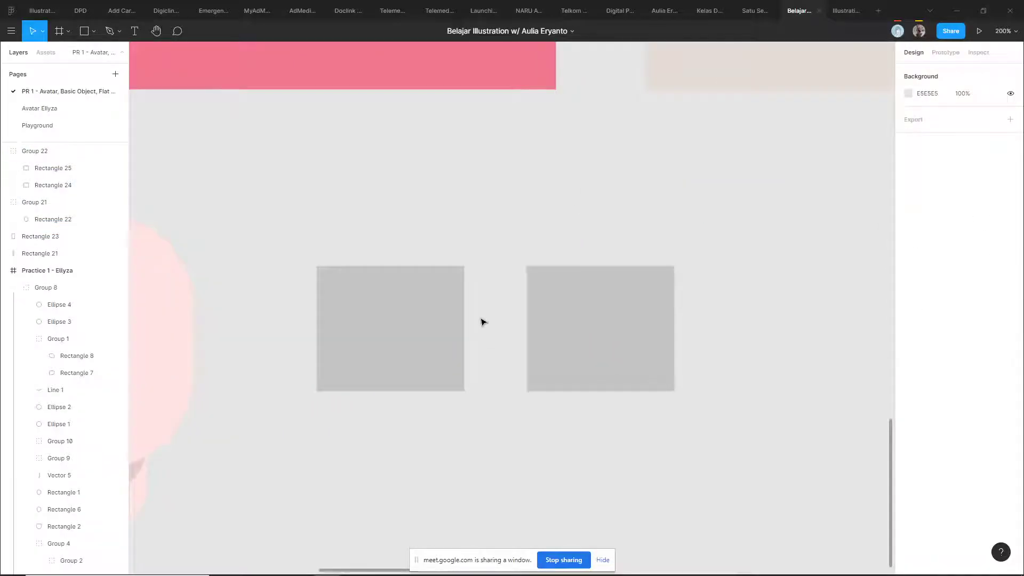
pyautogui.click(426, 325)
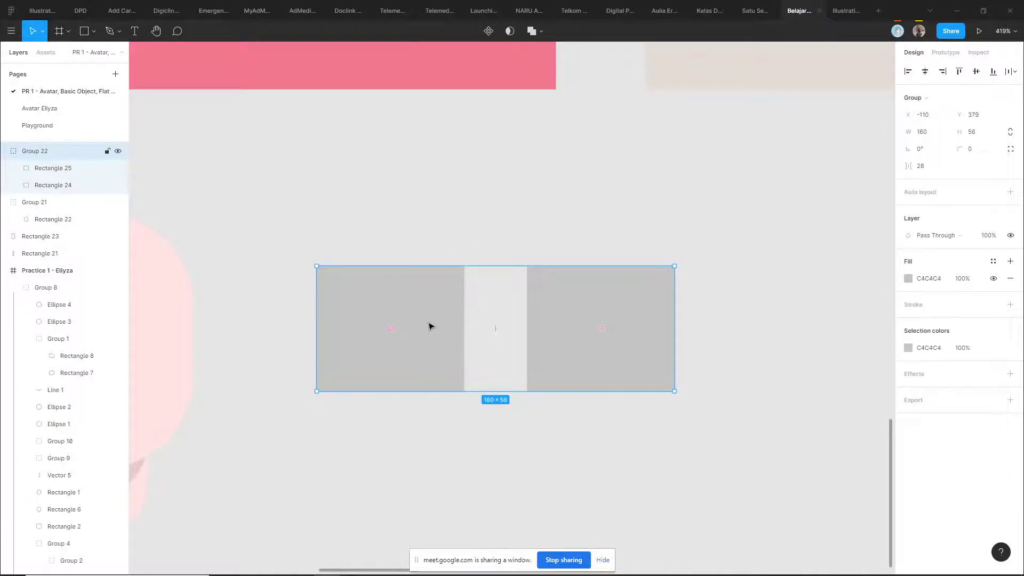
pyautogui.scroll(-2, 432, 312)
pyautogui.hscroll(-3, 391, 350)
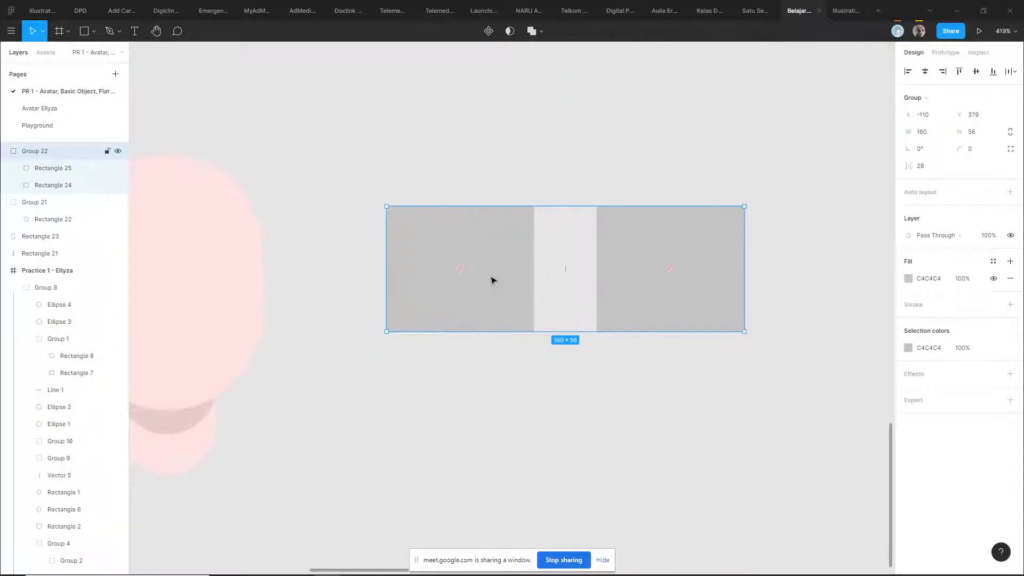
# - Select each grey rectangle inside the group individually to show that grouped shapes remain separately selectable
pyautogui.doubleClick(491, 280)
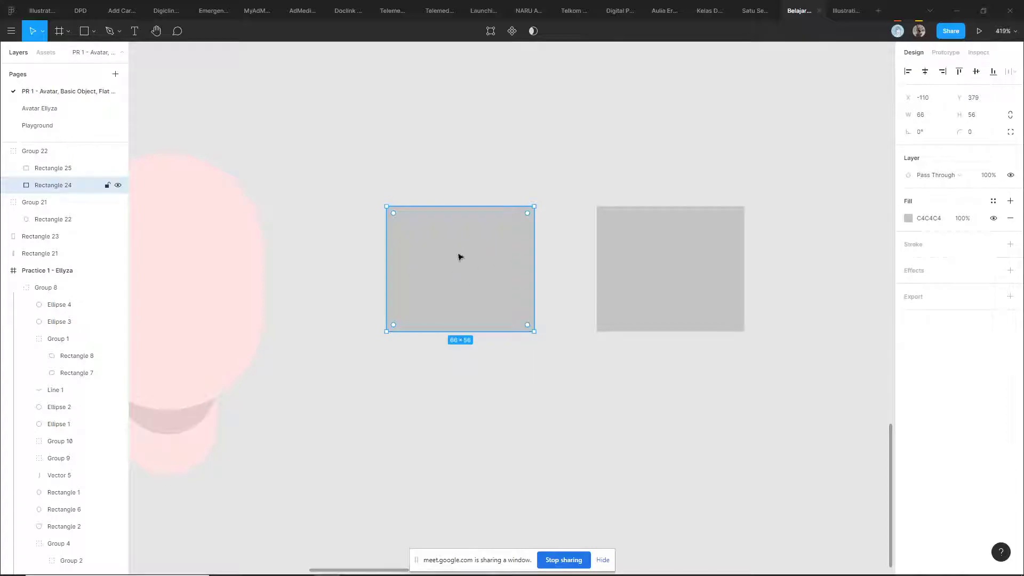
pyautogui.click(626, 387)
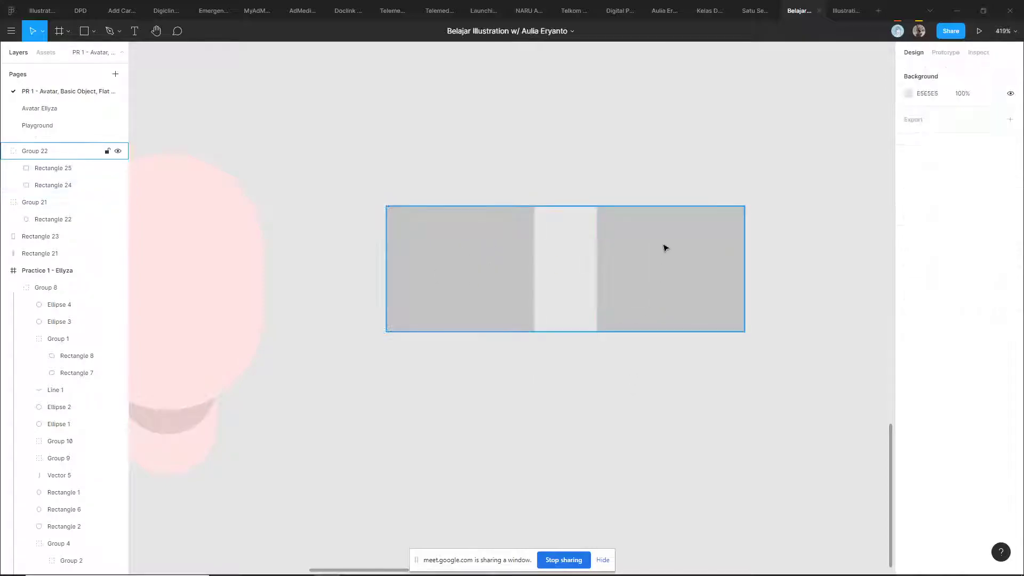
pyautogui.doubleClick(665, 248)
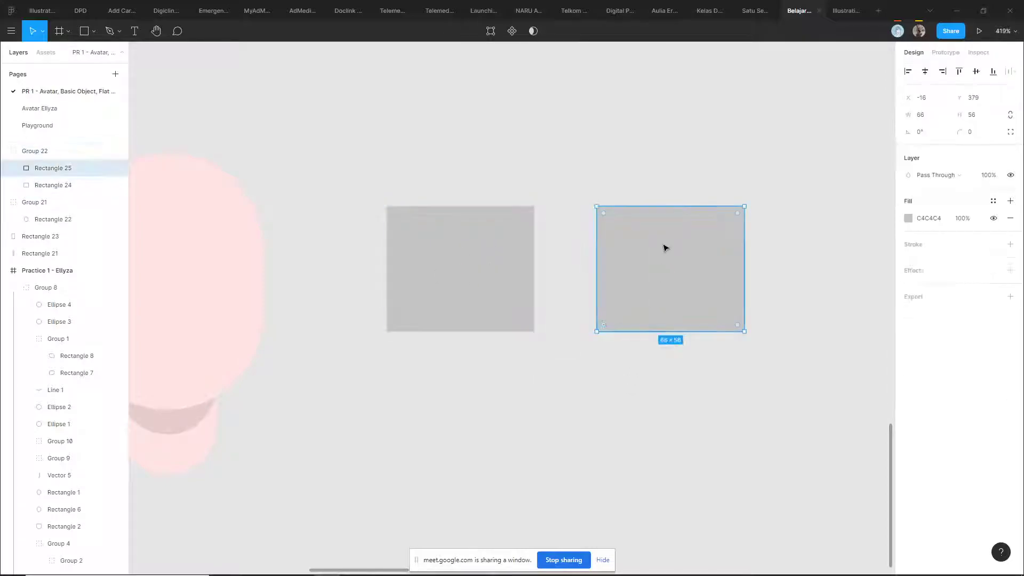
pyautogui.click(494, 150)
# - Delete the group of two grey rectangles beside the practice head
pyautogui.scroll(-2, 485, 160)
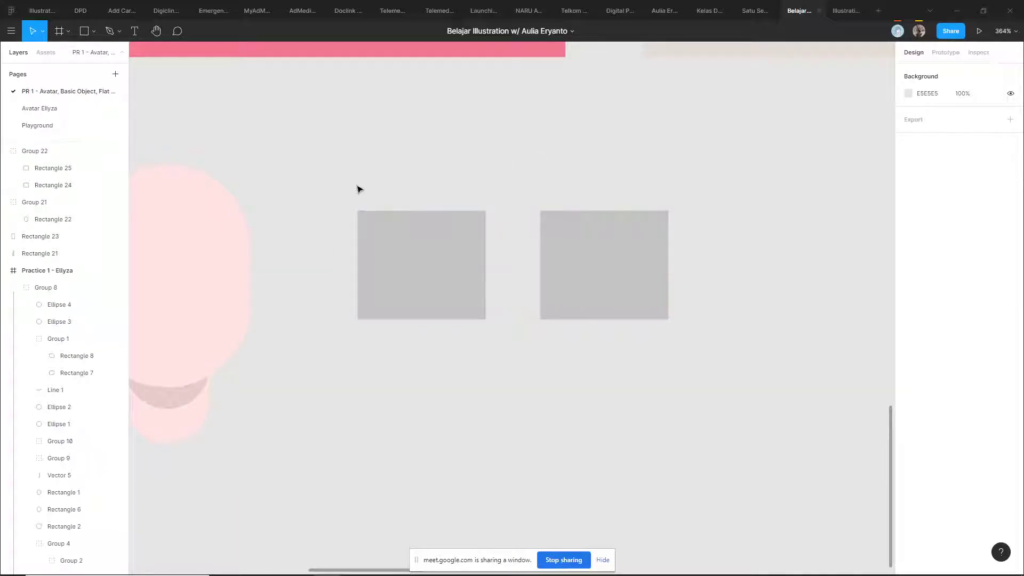
pyautogui.moveTo(291, 244); pyautogui.dragTo(345, 239)
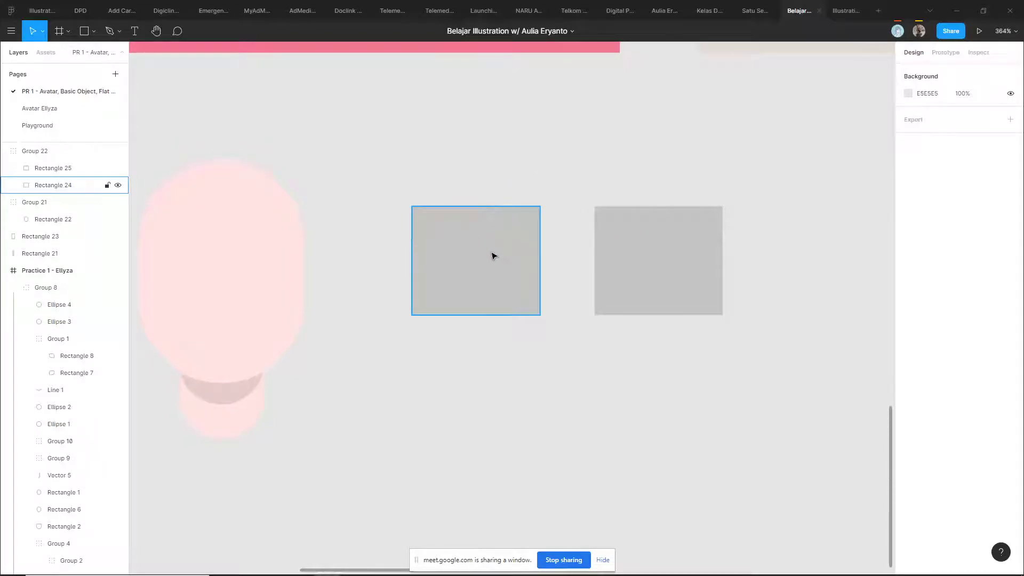
pyautogui.click(462, 255)
pyautogui.click(443, 153)
pyautogui.scroll(-5, 443, 152)
pyautogui.click(469, 210)
pyautogui.press('Delete')
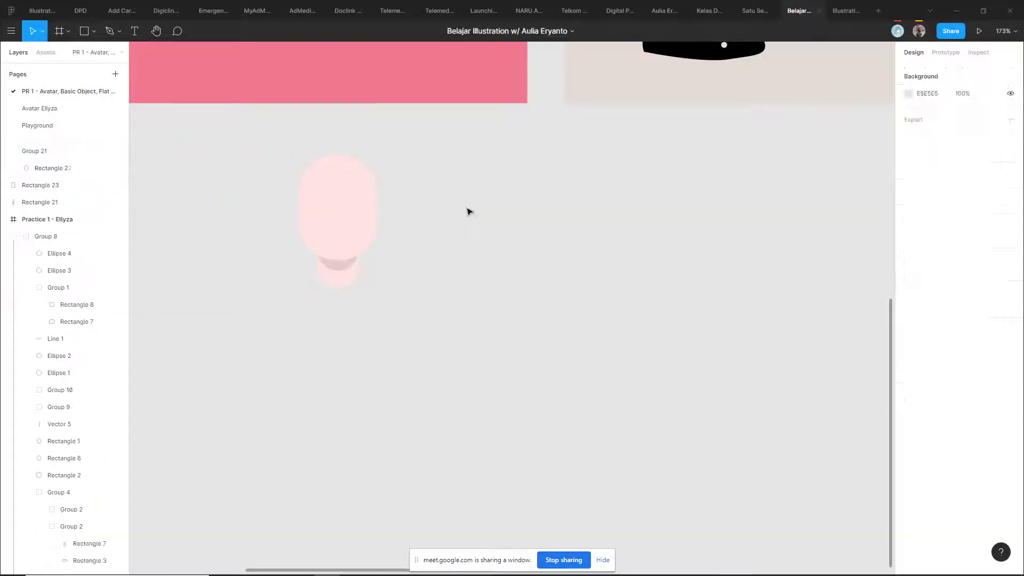
# - Examine the student's avatar in the pink frame, checking how the blue shirt and pocket are grouped within the whole figure
pyautogui.scroll(10, 412, 195)
pyautogui.hscroll(-10, 412, 195)
pyautogui.scroll(1, 478, 302)
pyautogui.scroll(-1, 477, 300)
pyautogui.click(425, 201)
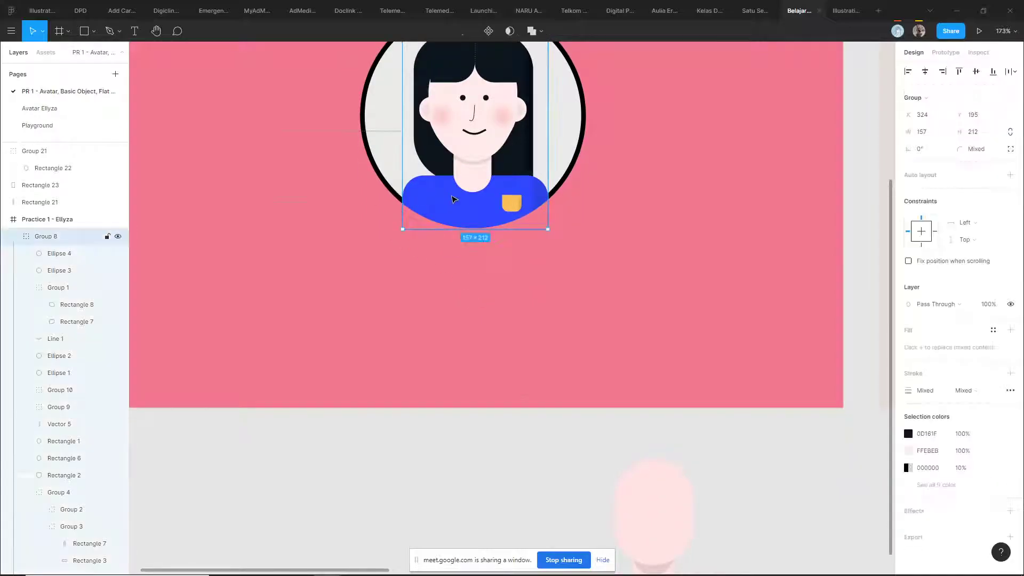
pyautogui.doubleClick(452, 199)
pyautogui.scroll(2, 453, 203)
pyautogui.scroll(-3, 517, 277)
pyautogui.scroll(1, 509, 246)
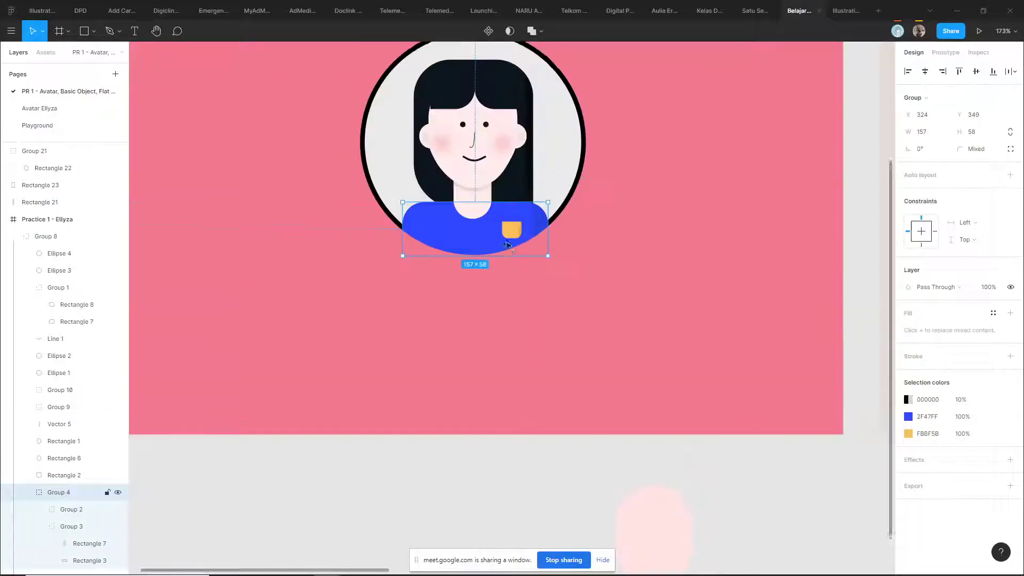
pyautogui.scroll(5, 509, 246)
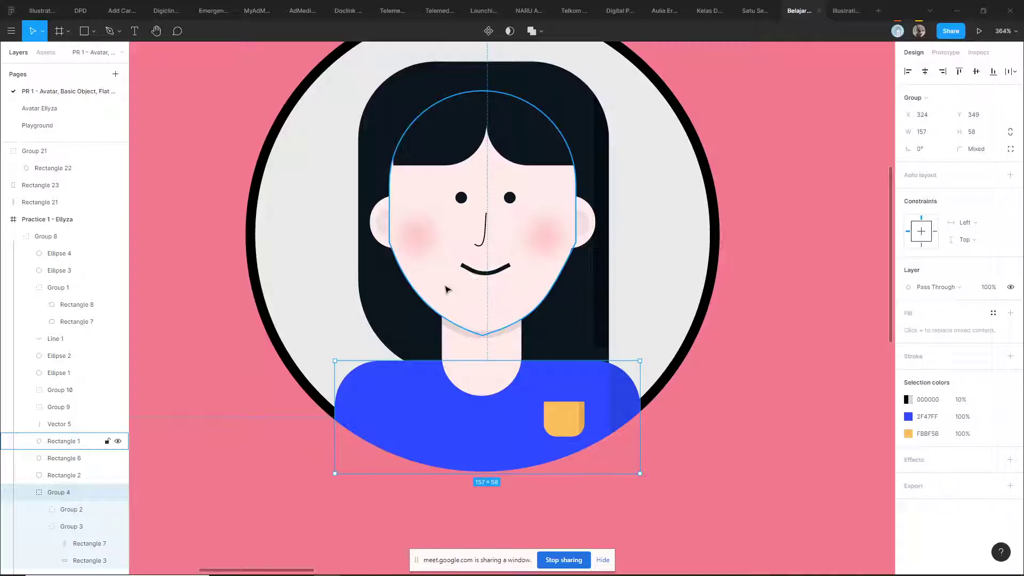
pyautogui.click(231, 304)
pyautogui.scroll(-4, 229, 299)
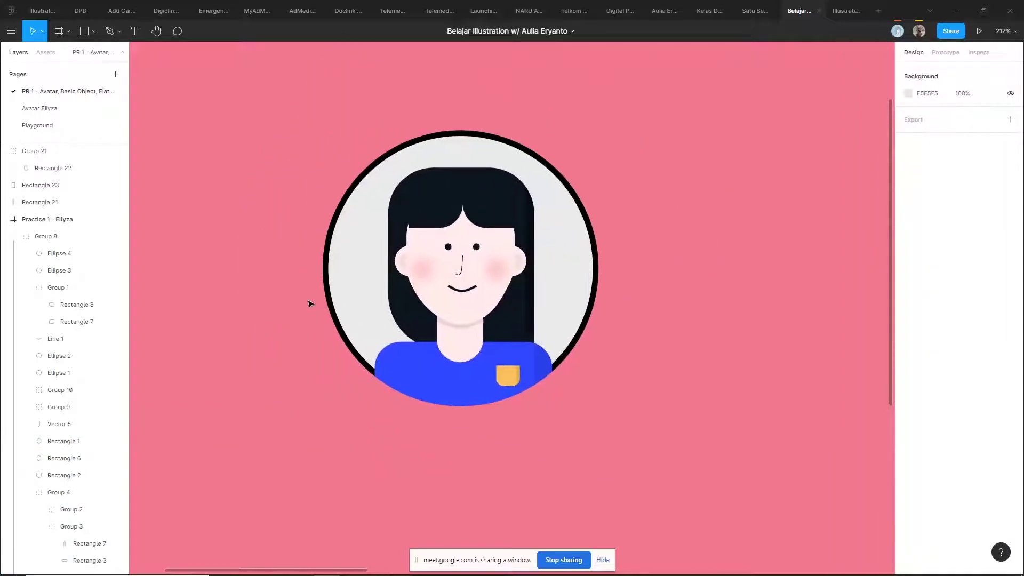
pyautogui.scroll(3, 488, 282)
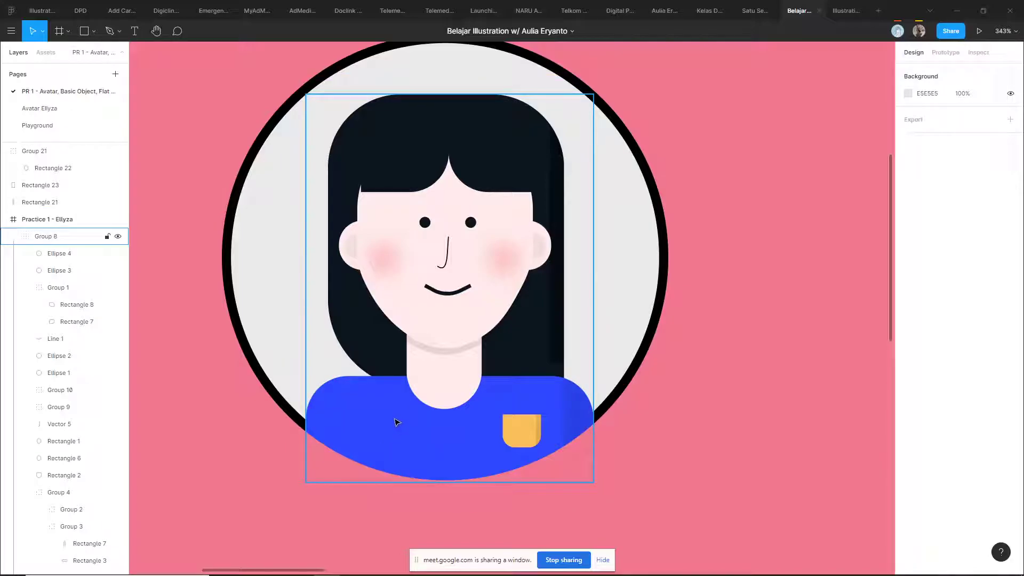
# - Try moving the avatar figure upward inside its circle, and undo the move
pyautogui.moveTo(407, 418); pyautogui.dragTo(430, 344)
pyautogui.hotkey('ctrl', 'z')
pyautogui.click(419, 432)
pyautogui.scroll(-2, 438, 378)
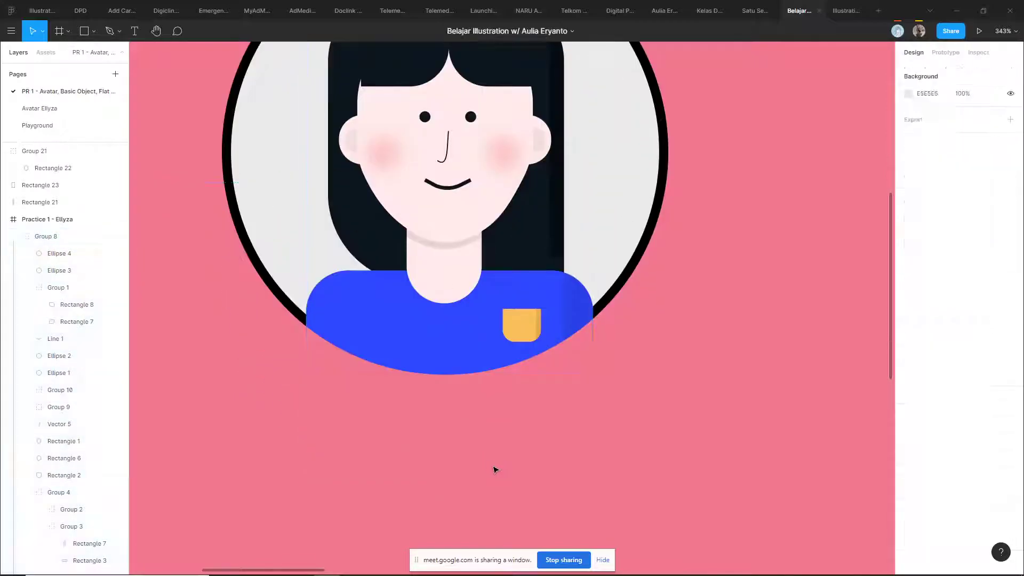
pyautogui.click(496, 467)
pyautogui.scroll(-5, 496, 464)
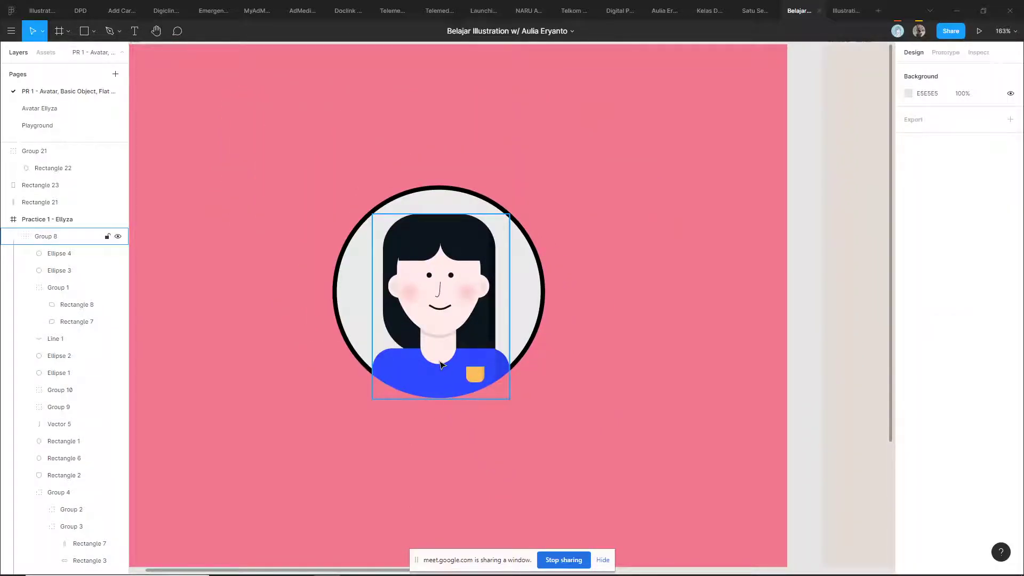
# - Examine the avatar's group structure, comparing selection of the whole figure with selection of individual parts on the face and shirt
pyautogui.click(441, 365)
pyautogui.scroll(3, 441, 364)
pyautogui.click(682, 296)
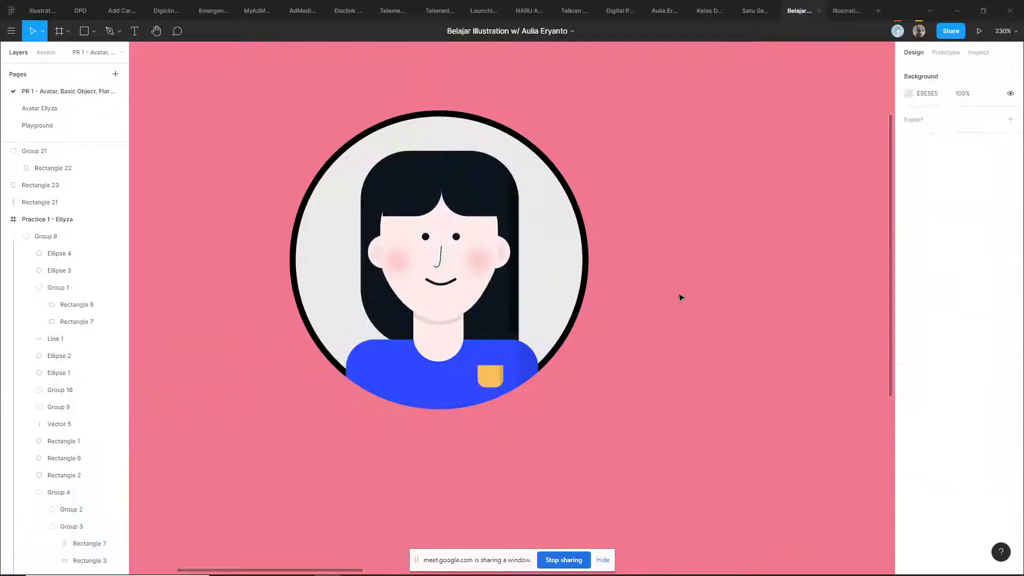
pyautogui.click(457, 284)
pyautogui.doubleClick(458, 284)
pyautogui.click(713, 280)
pyautogui.scroll(-5, 714, 281)
pyautogui.scroll(5, 611, 338)
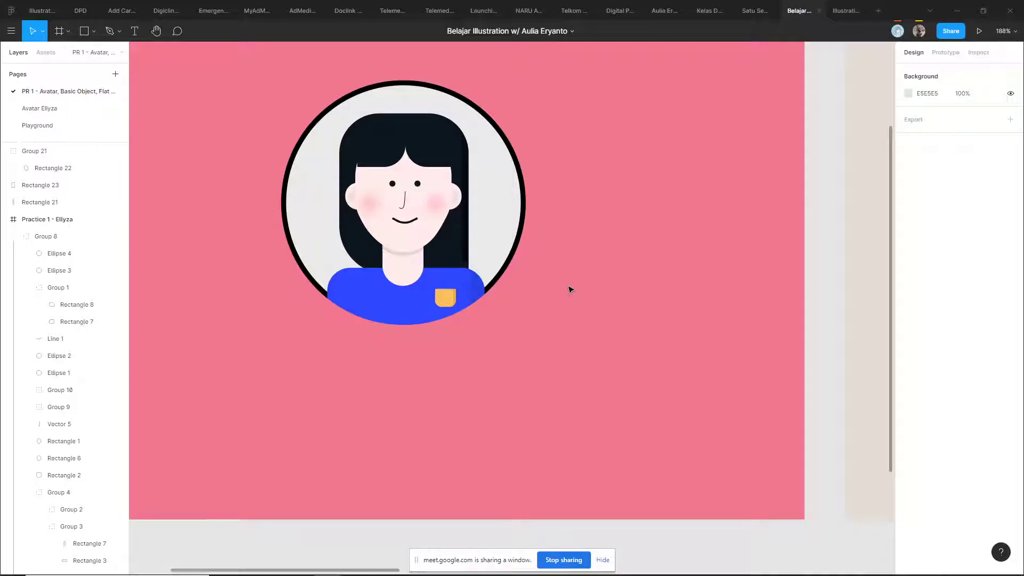
pyautogui.doubleClick(450, 297)
pyautogui.click(556, 296)
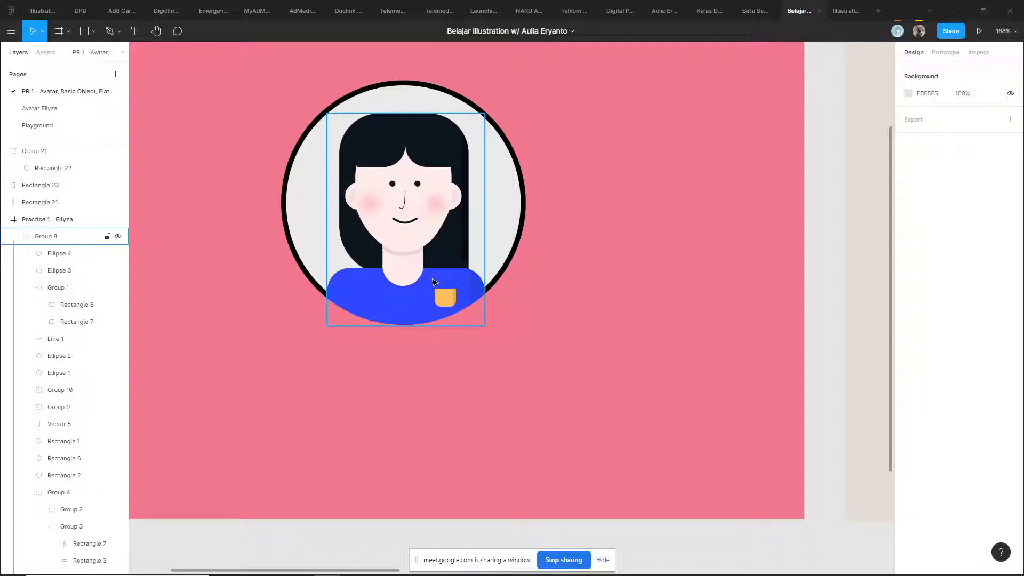
# - Try changing the stroke alignment of the avatar's background circle to Outside
pyautogui.click(497, 289)
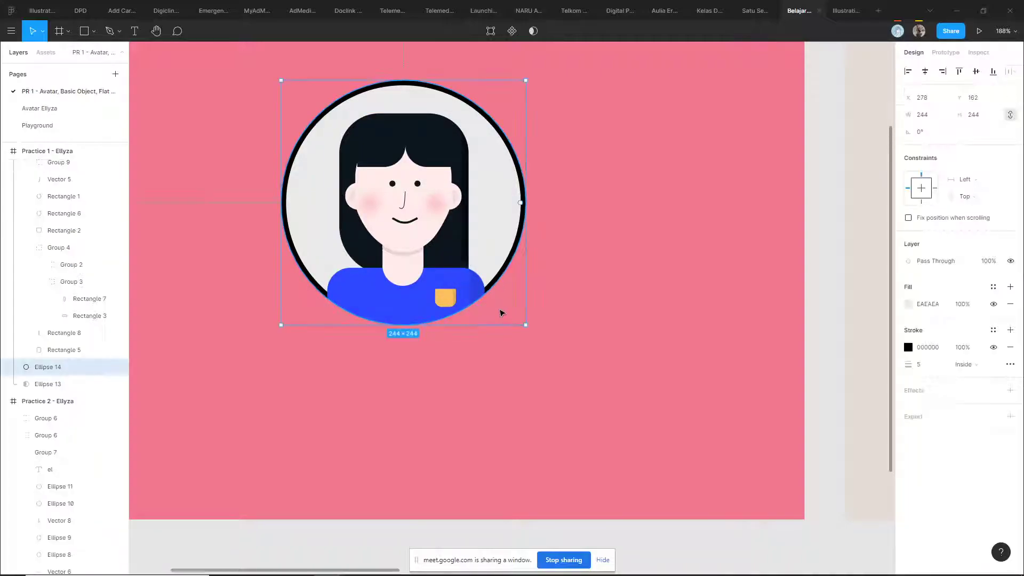
pyautogui.click(968, 365)
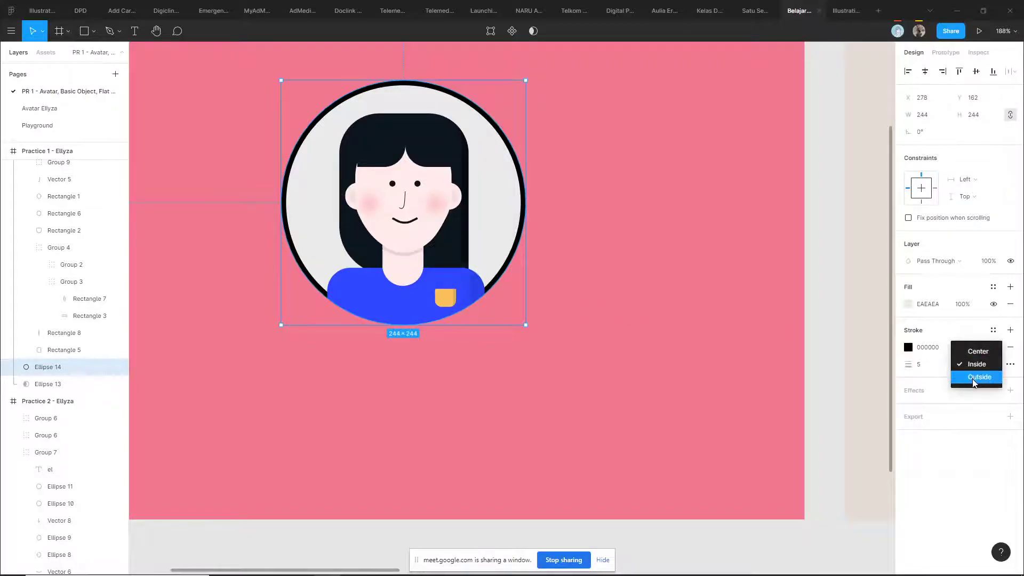
pyautogui.click(972, 377)
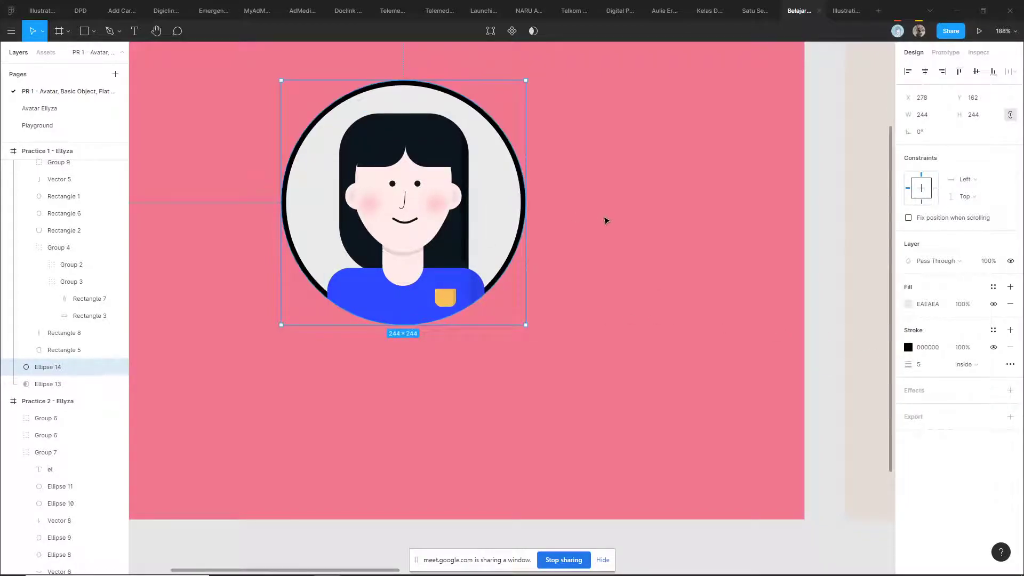
pyautogui.click(586, 198)
# - Examine how the mask ellipse clips the avatar figure and the black-stroked background circle along the circle's lower edge
pyautogui.click(484, 141)
pyautogui.scroll(2, 608, 228)
pyautogui.hscroll(-3, 608, 229)
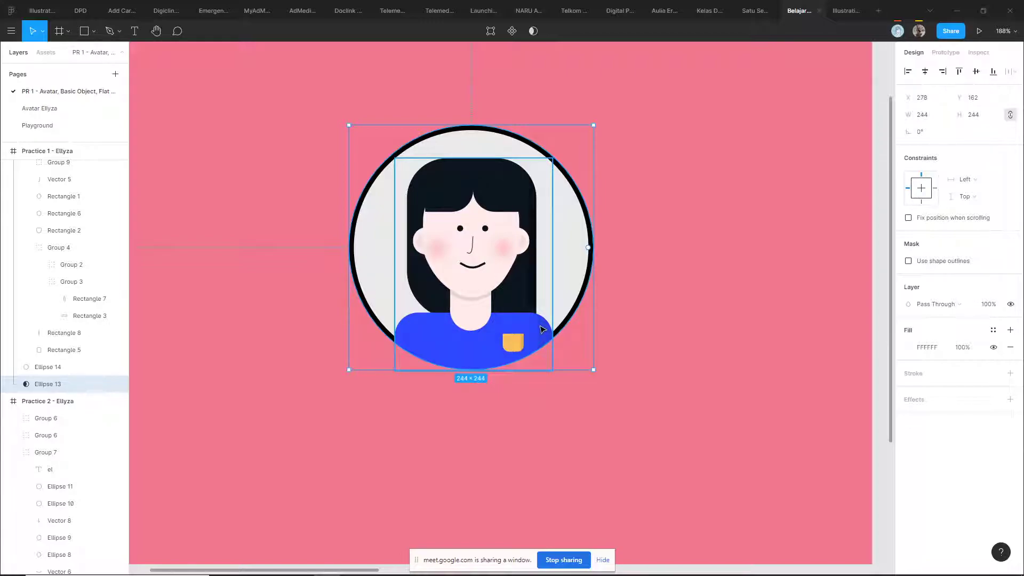
pyautogui.scroll(3, 566, 284)
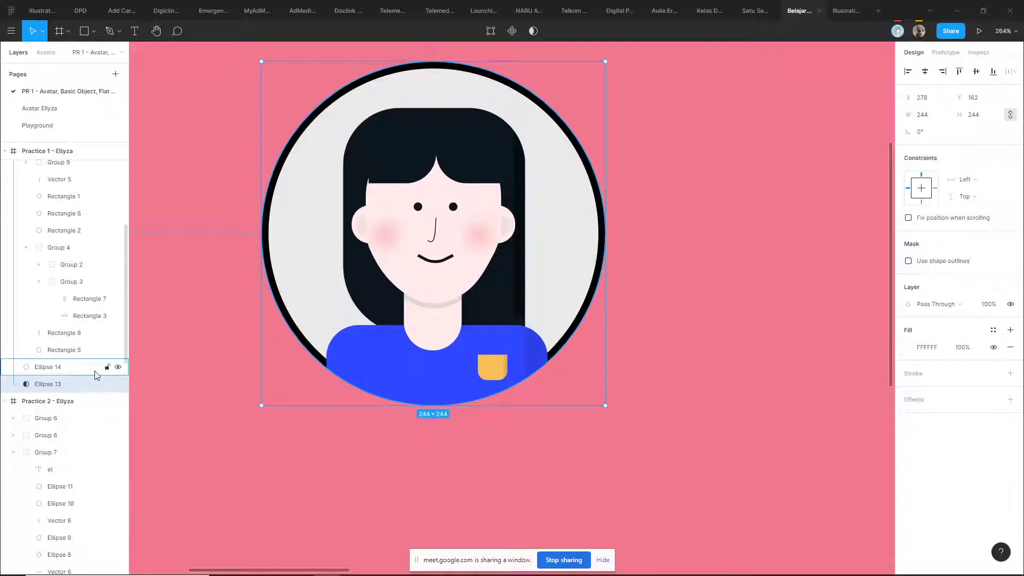
pyautogui.scroll(3, 351, 374)
pyautogui.click(437, 303)
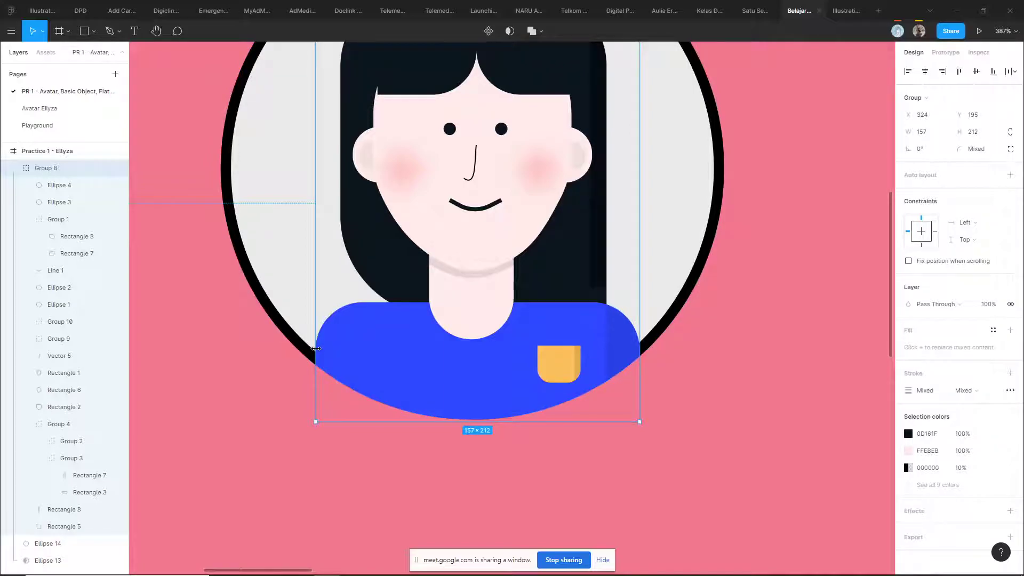
pyautogui.click(272, 370)
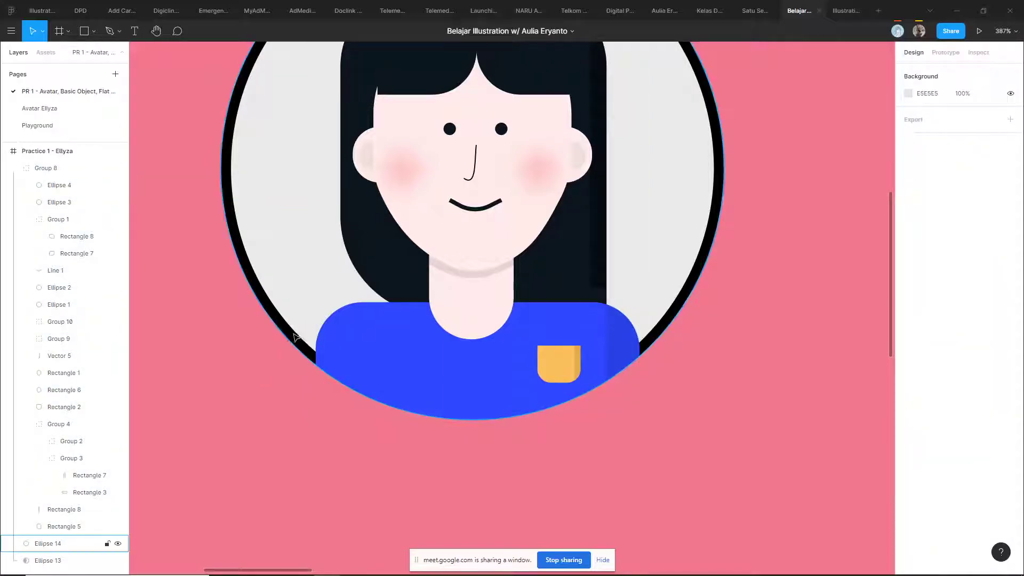
pyautogui.click(308, 245)
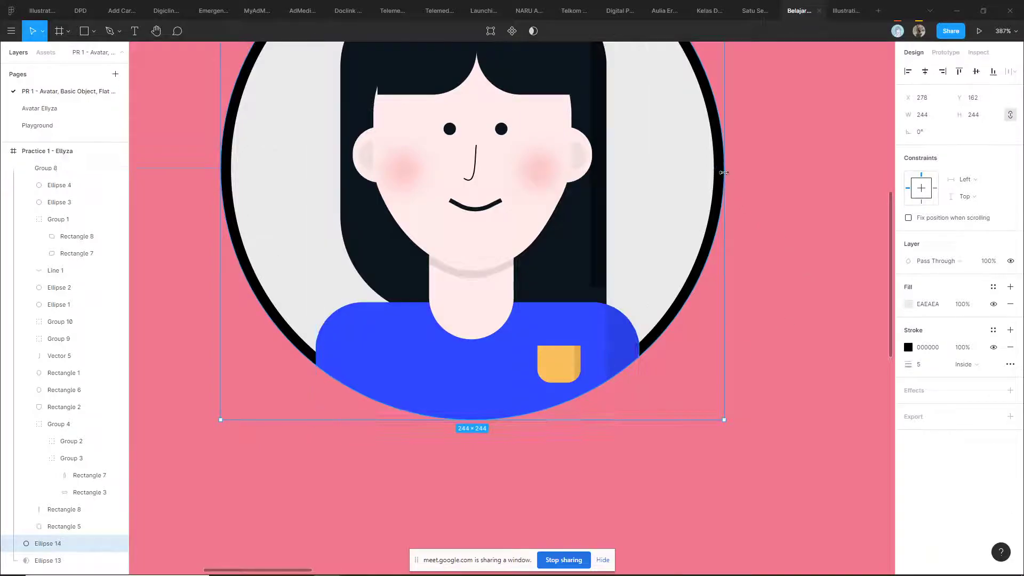
pyautogui.keyDown('ctrl'); pyautogui.scroll(5, 747, 146); pyautogui.keyUp('ctrl')
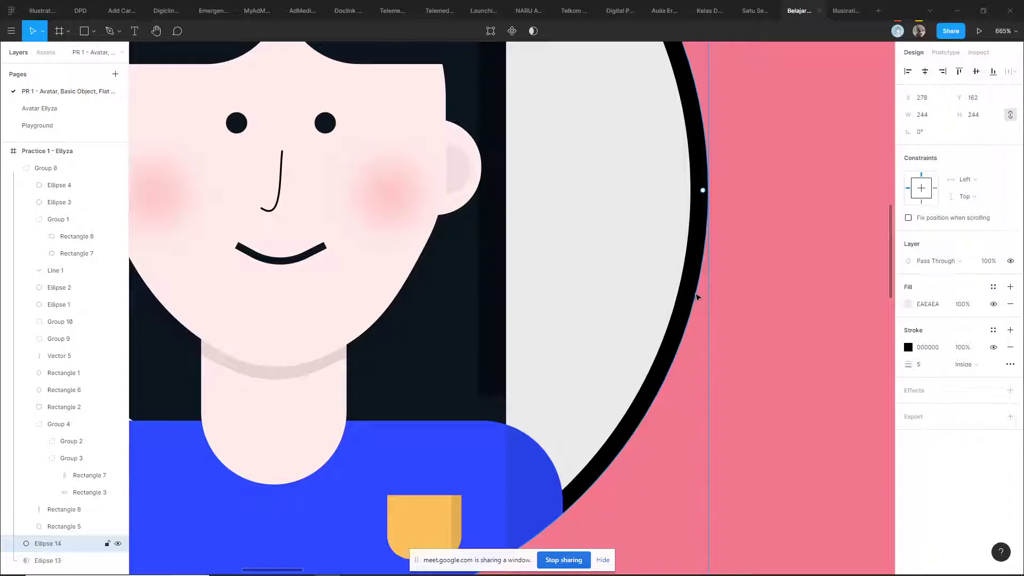
pyautogui.keyDown('ctrl'); pyautogui.scroll(-5, 697, 297); pyautogui.keyUp('ctrl')
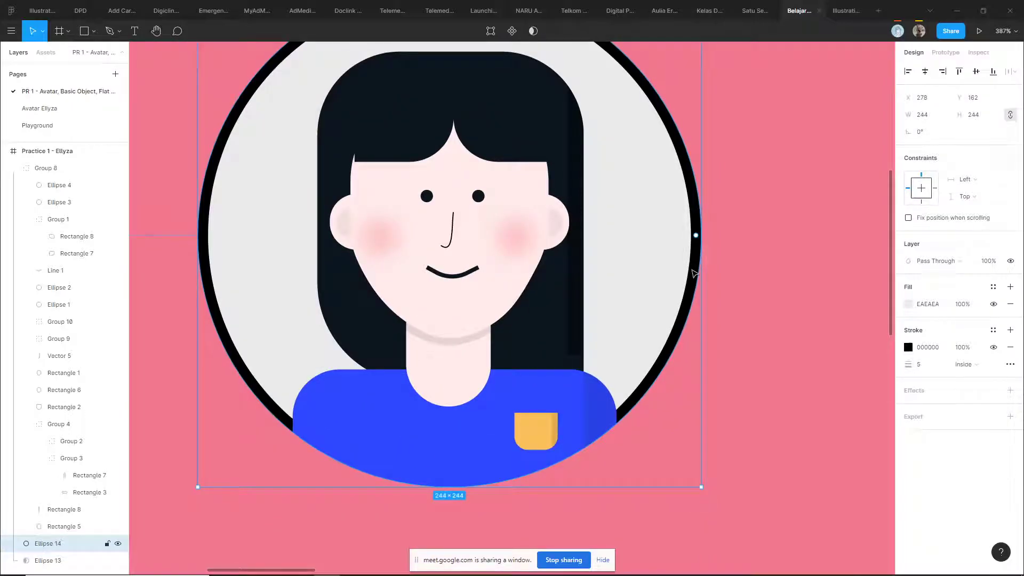
pyautogui.keyDown('ctrl'); pyautogui.scroll(-3, 457, 315); pyautogui.keyUp('ctrl')
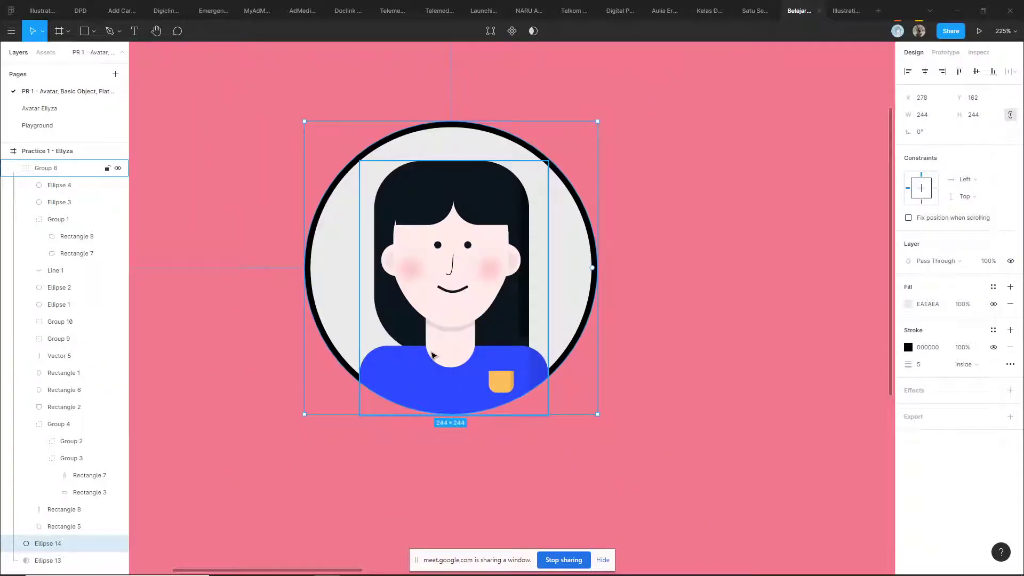
pyautogui.keyDown('ctrl'); pyautogui.scroll(-1, 433, 356); pyautogui.keyUp('ctrl')
# - Draw a grey circle of 144 × 144 below the pink frame, to the left of the practice head
pyautogui.scroll(-3, 414, 462)
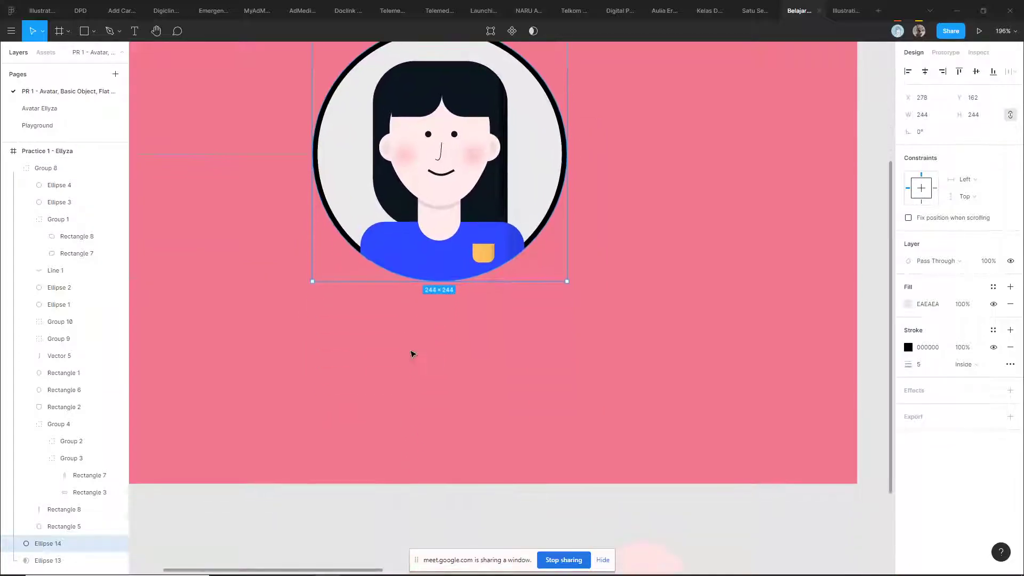
pyautogui.keyDown('ctrl'); pyautogui.scroll(-3, 414, 354); pyautogui.keyUp('ctrl')
pyautogui.scroll(-3, 389, 403)
pyautogui.press('o')
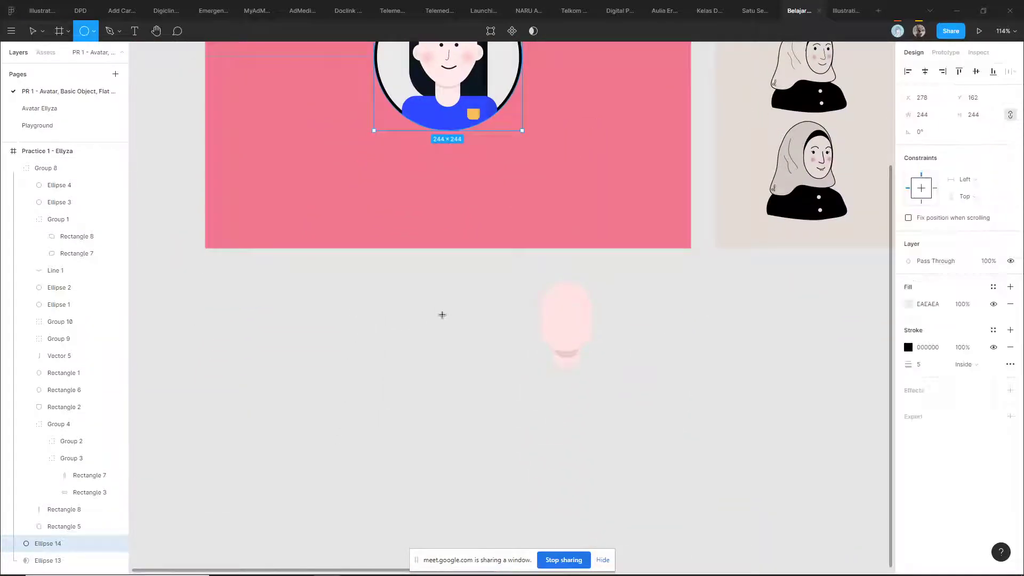
pyautogui.moveTo(372, 295); pyautogui.dragTo(459, 370)
pyautogui.click(474, 411)
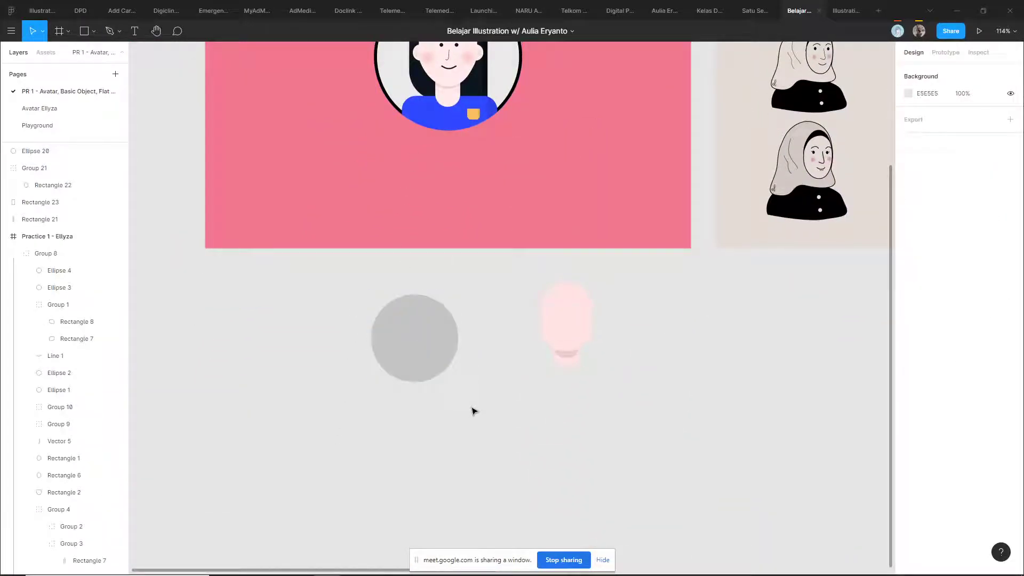
# - Copy the avatar figure out of the pink frame and place it horizontally centred over the grey circle, at X -536, Y 307
pyautogui.click(435, 118)
pyautogui.click(406, 334)
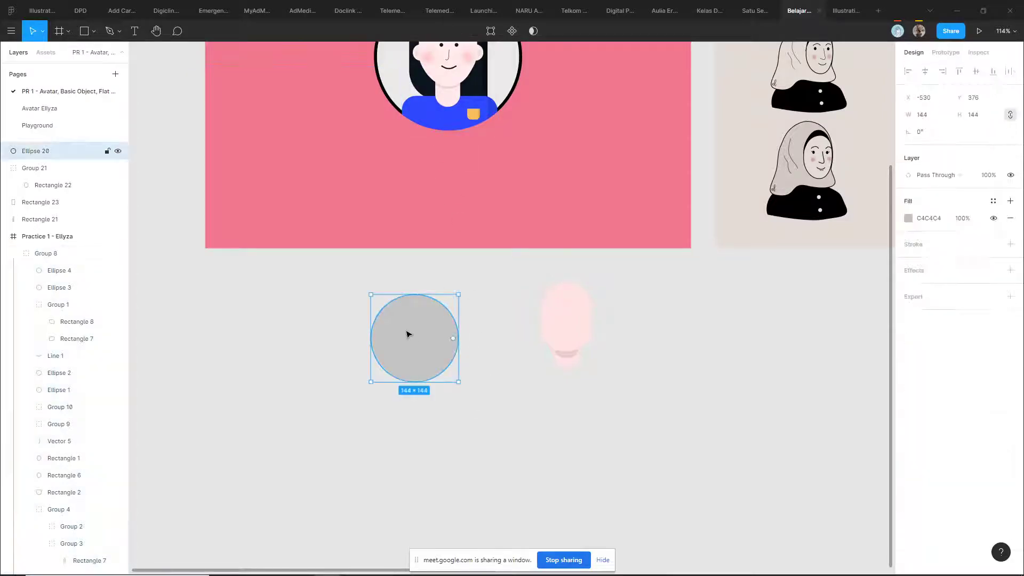
pyautogui.scroll(5, 412, 373)
pyautogui.hotkey('ctrl', 'v')
pyautogui.moveTo(538, 405); pyautogui.dragTo(445, 356)
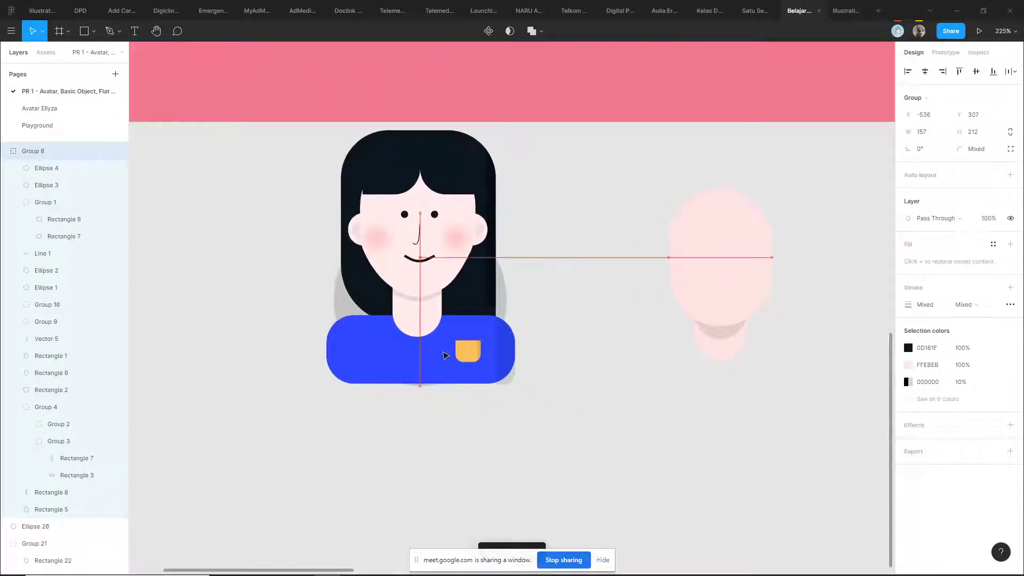
# - Scale the avatar copy down to about half size and centre it over the lower part of the grey circle
pyautogui.moveTo(512, 134); pyautogui.dragTo(417, 262)
pyautogui.moveTo(371, 361); pyautogui.dragTo(421, 366)
pyautogui.click(567, 299)
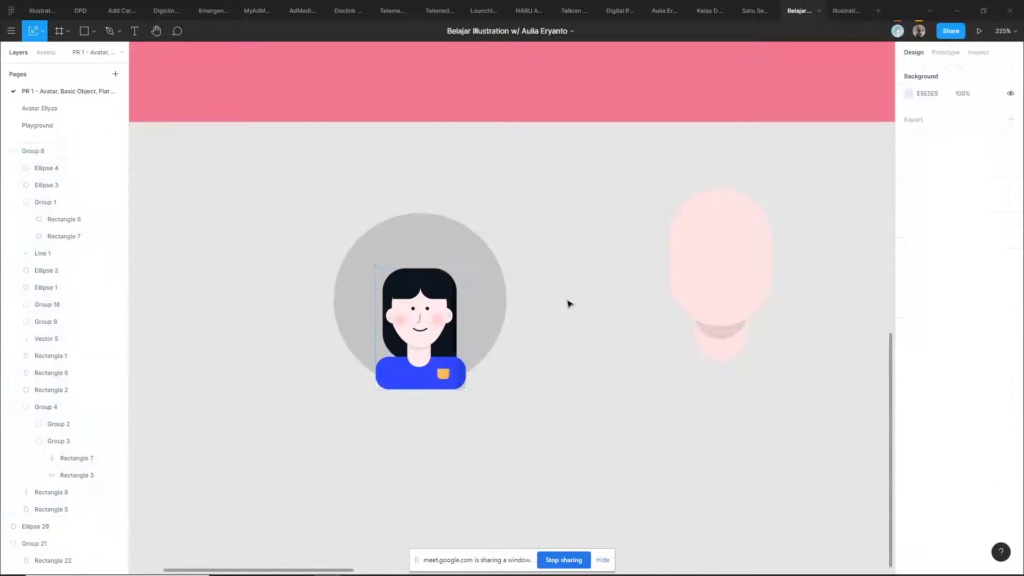
# - Group the scaled avatar copy with the grey circle and select the circle inside that group
pyautogui.click(462, 284)
pyautogui.moveTo(564, 199); pyautogui.dragTo(459, 320)
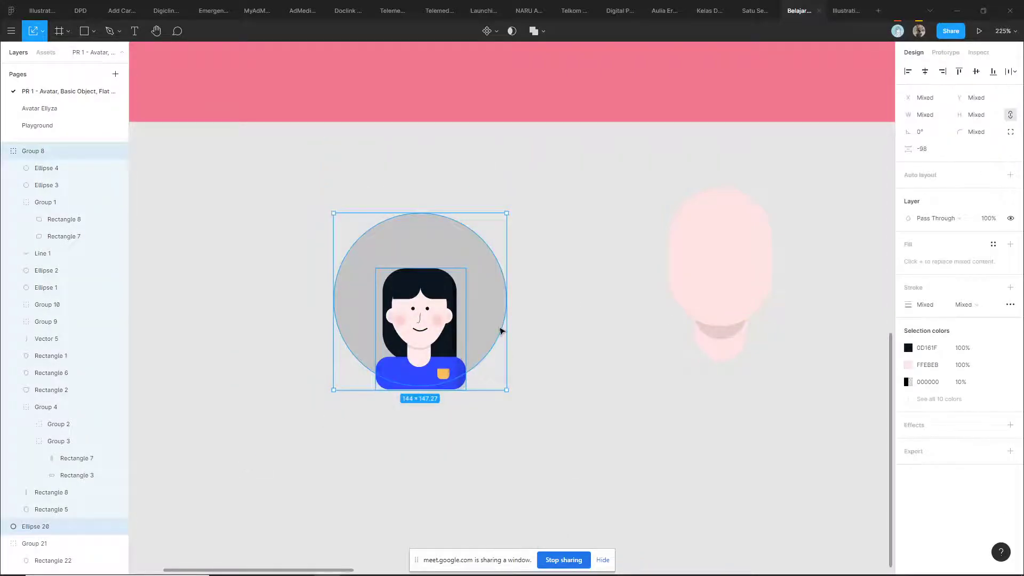
pyautogui.hotkey('ctrl', 'g')
pyautogui.press('Escape')
pyautogui.doubleClick(448, 250)
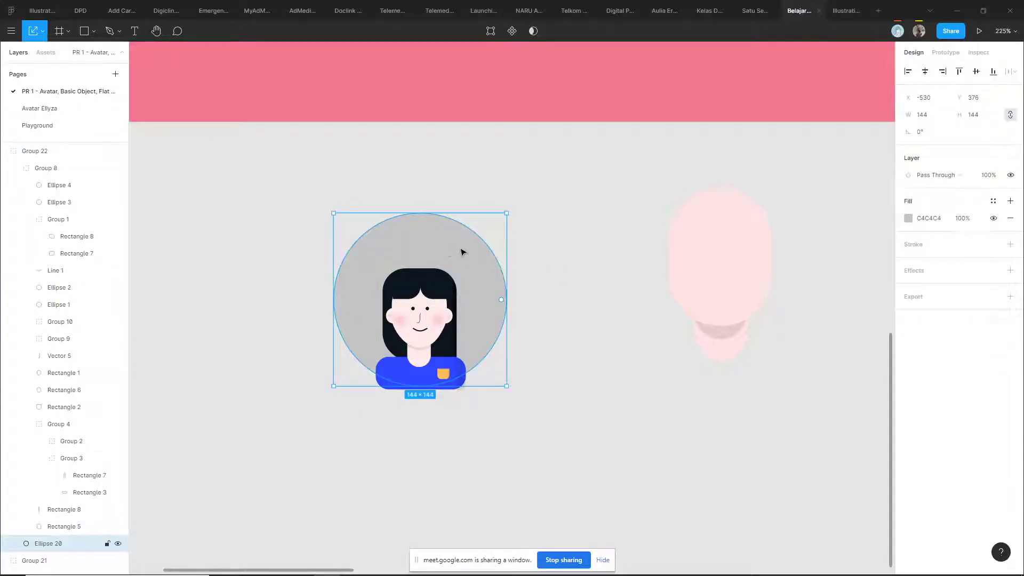
# - Use the grey circle as a mask for the avatar, then duplicate it and turn masking off on the copy
pyautogui.scroll(3, 506, 310)
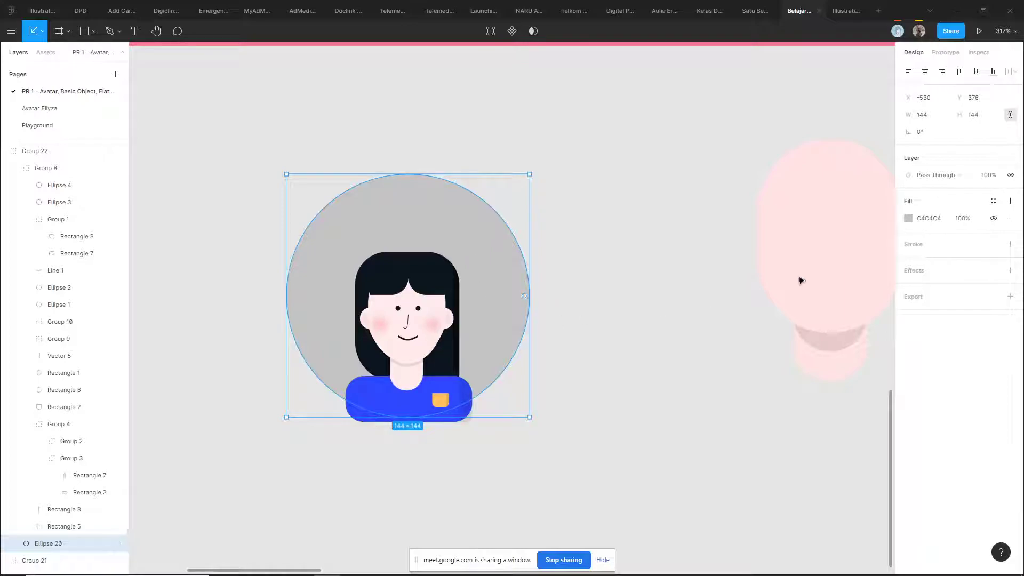
pyautogui.click(533, 32)
pyautogui.hotkey('ctrl', 'd')
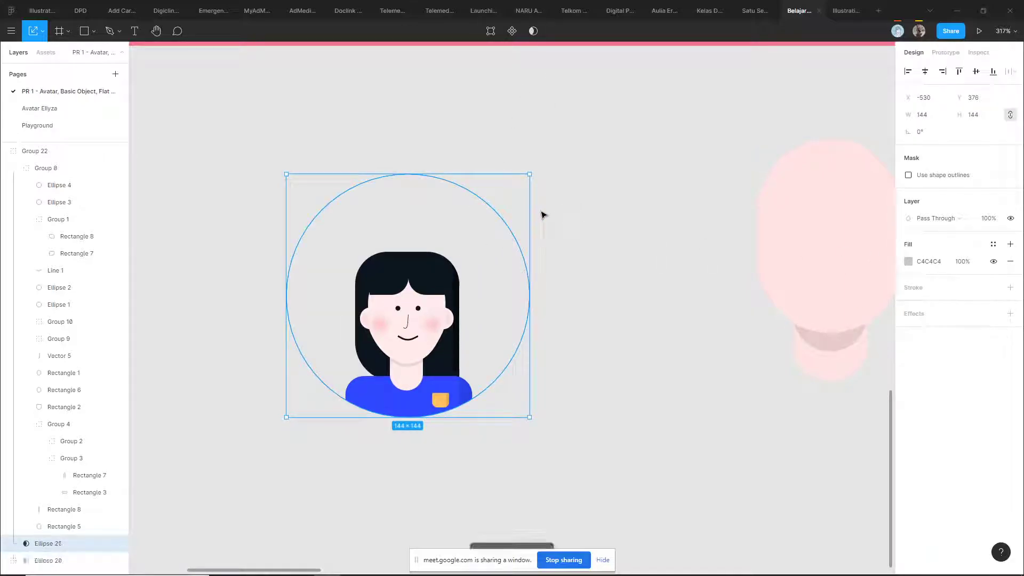
pyautogui.click(532, 30)
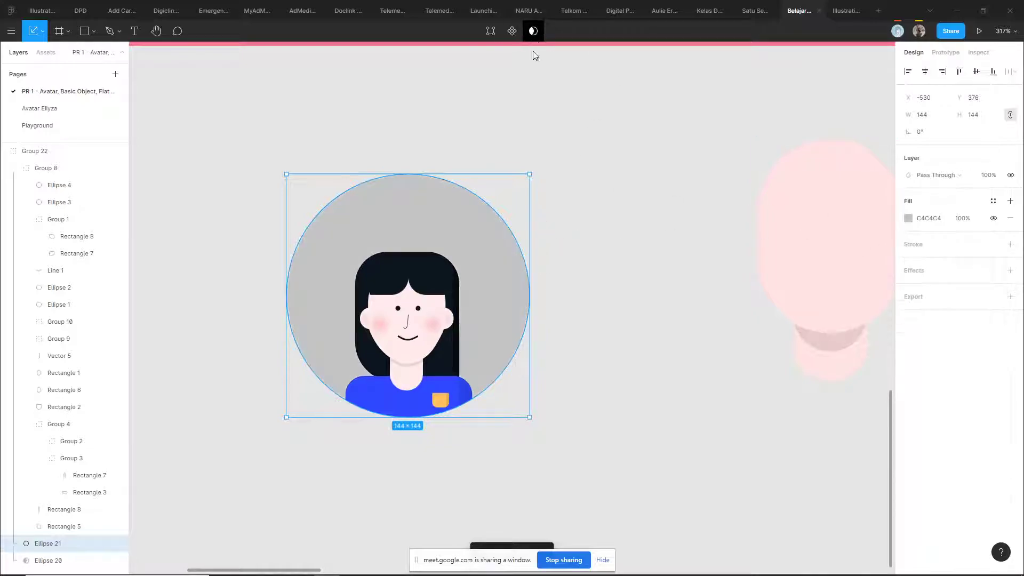
# - Give the masking circle (Ellipse 20) a black outside stroke with a thickness of 2
pyautogui.click(73, 560)
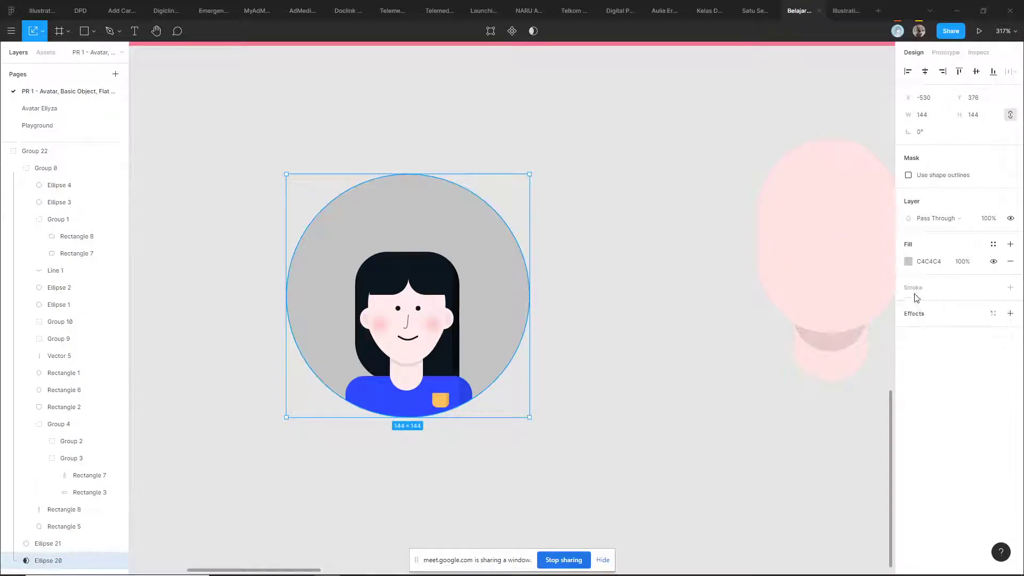
pyautogui.click(915, 289)
pyautogui.click(963, 321)
pyautogui.click(977, 335)
pyautogui.click(918, 322)
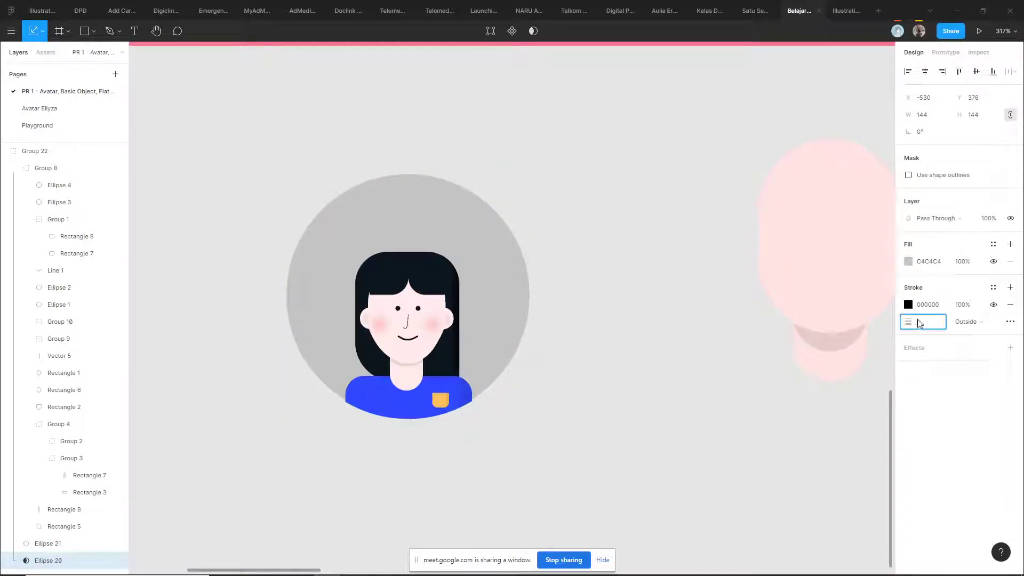
pyautogui.write('2')
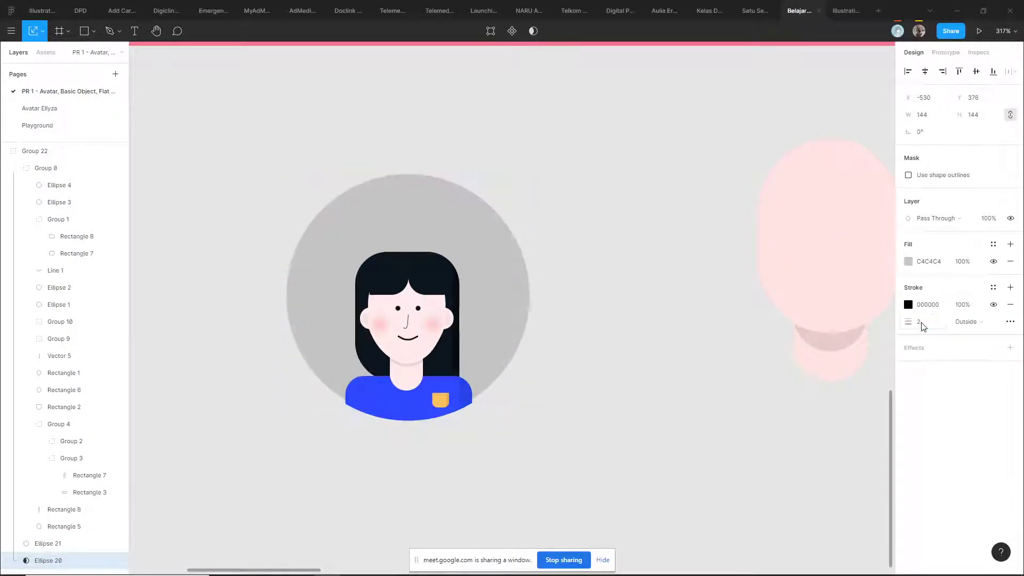
pyautogui.click(552, 263)
# - Give the visible grey circle (Ellipse 21) a black stroke with a thickness of 2, aligned outside
pyautogui.click(511, 254)
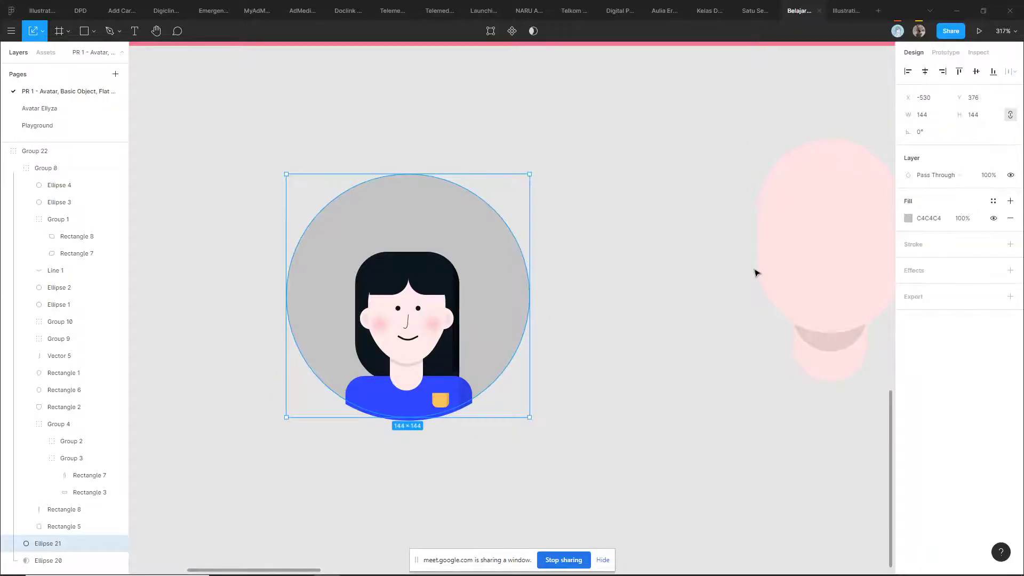
pyautogui.click(922, 251)
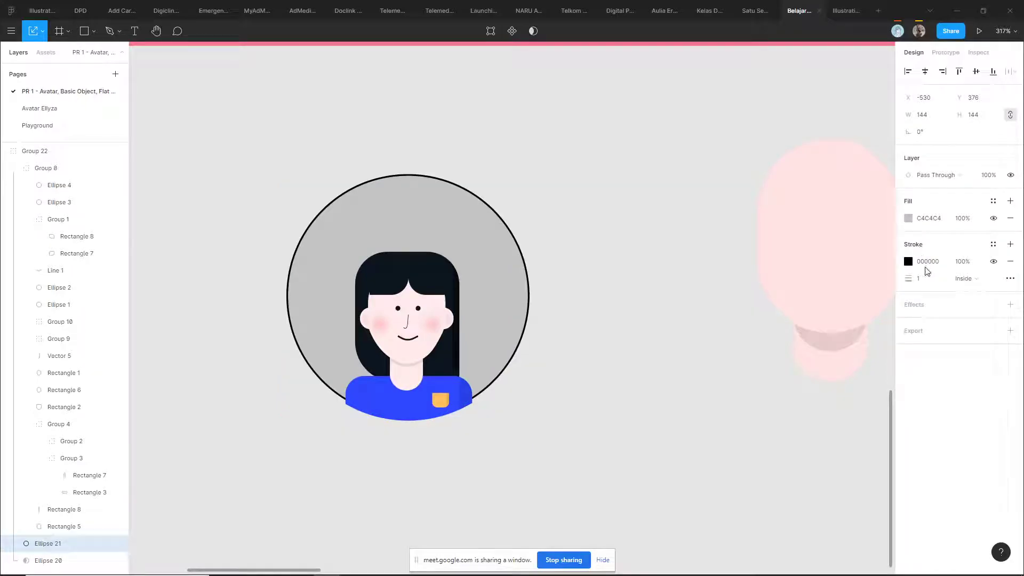
pyautogui.click(929, 280)
pyautogui.write('2')
pyautogui.press('Return')
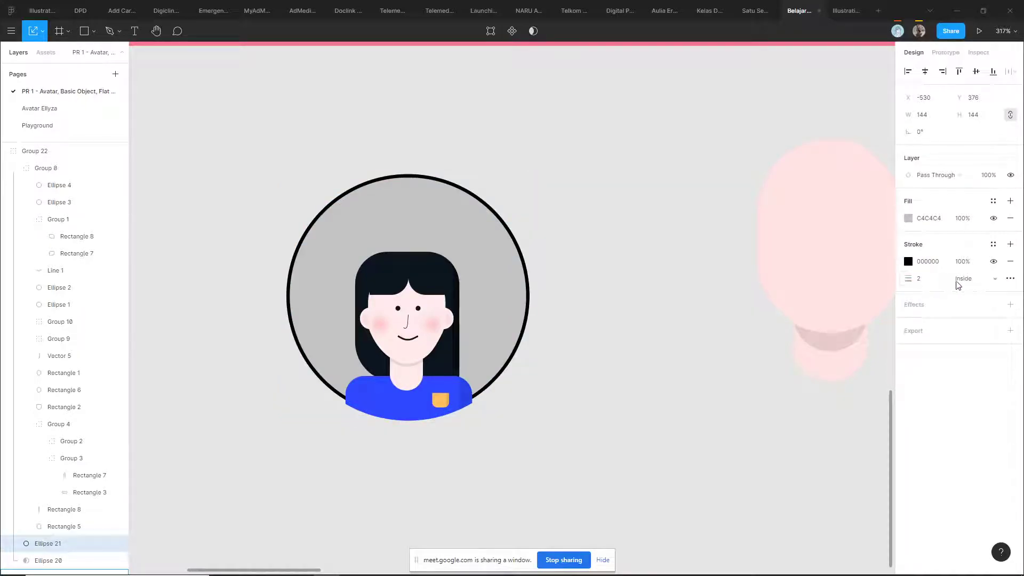
pyautogui.click(959, 284)
pyautogui.click(967, 299)
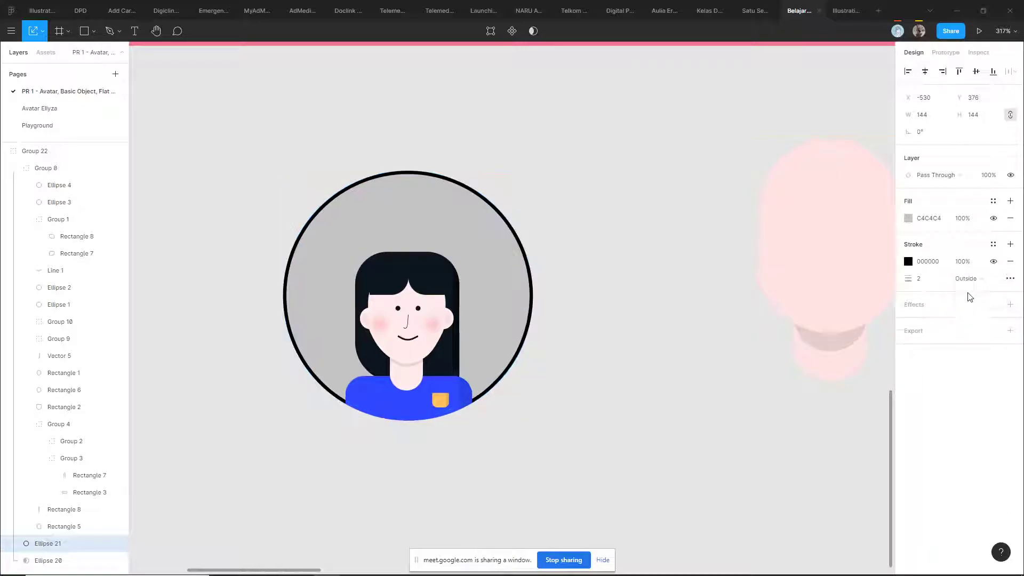
# - Check the selection of the masked group, its figure and its background circle, and collapse the figure's layers under Group 8
pyautogui.click(405, 390)
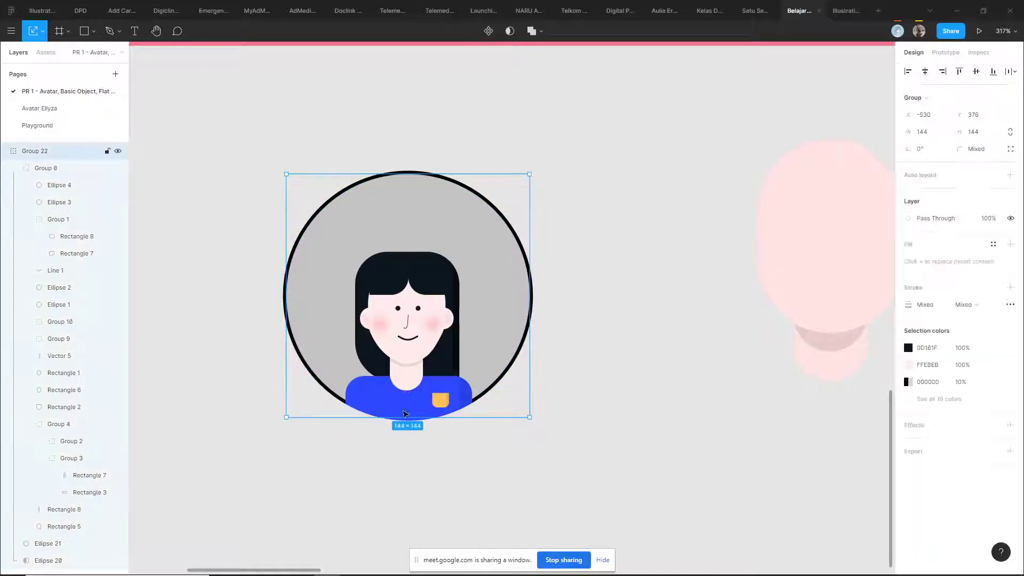
pyautogui.click(414, 473)
pyautogui.hscroll(-3, 480, 374)
pyautogui.doubleClick(474, 331)
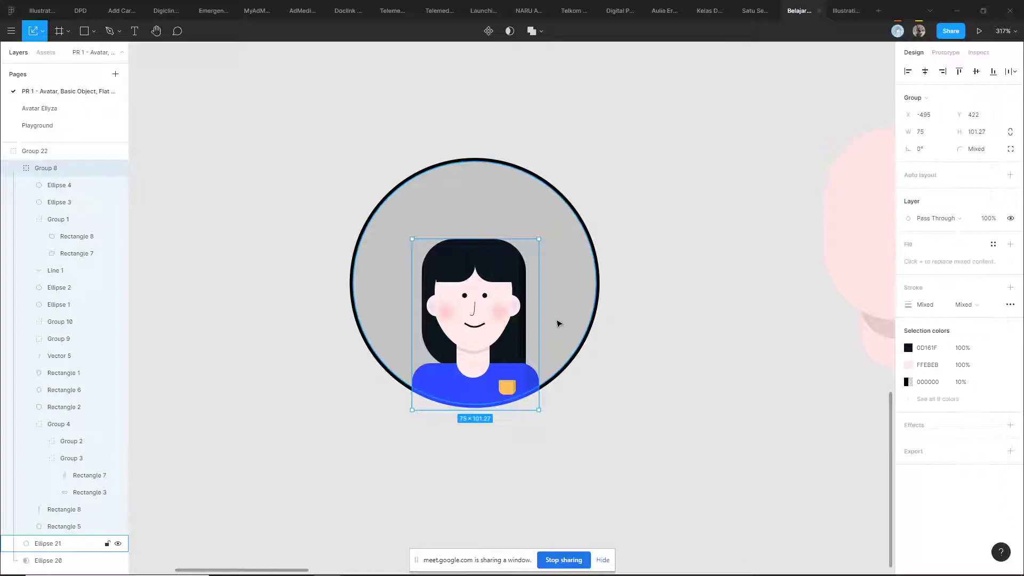
pyautogui.click(558, 324)
pyautogui.scroll(-2, 87, 521)
pyautogui.scroll(2, 64, 288)
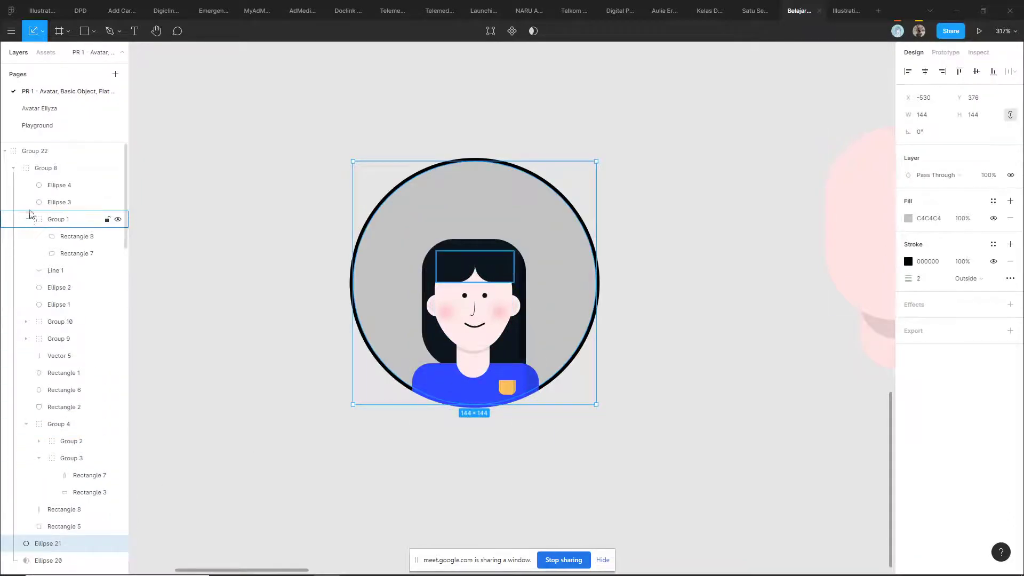
pyautogui.click(13, 168)
# - Try moving the avatar figure up inside the masking circle to Y 410
pyautogui.click(465, 315)
pyautogui.click(652, 322)
pyautogui.doubleClick(572, 324)
pyautogui.click(590, 392)
pyautogui.click(456, 365)
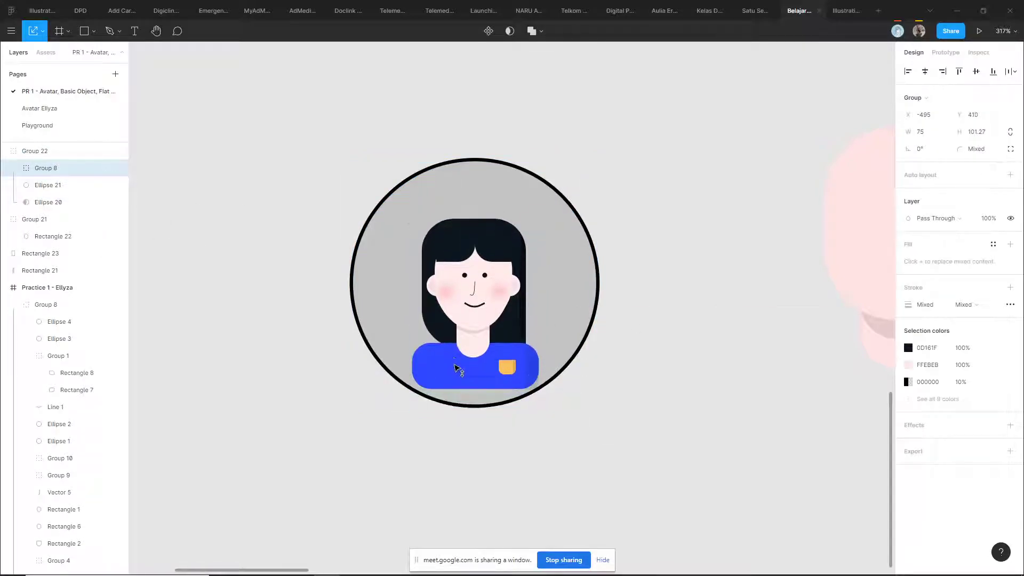
pyautogui.click(613, 373)
pyautogui.doubleClick(540, 308)
pyautogui.click(663, 242)
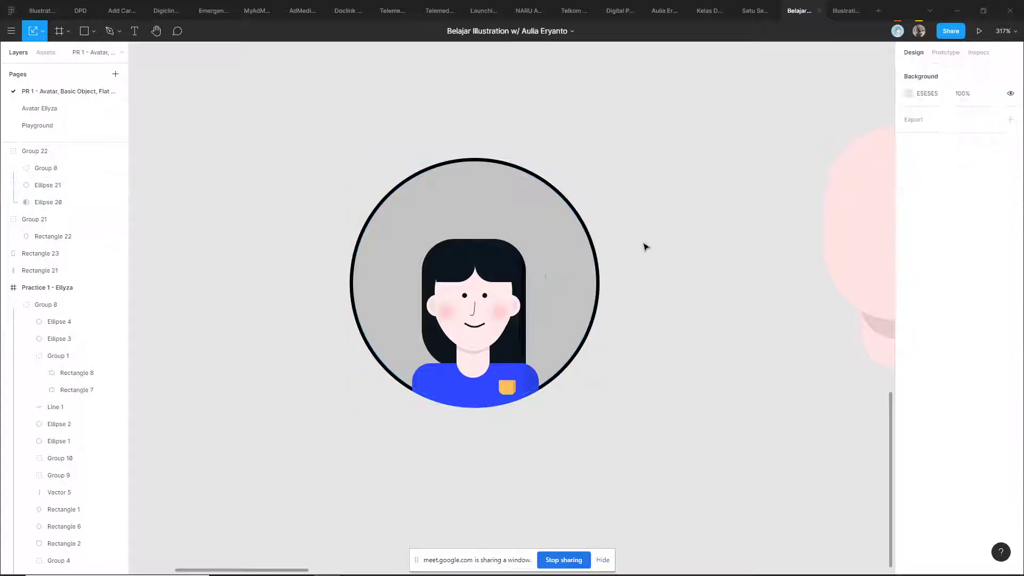
# - Examine the layer order inside Group 22: the avatar figure, the background circle and the masking circle
pyautogui.click(565, 237)
pyautogui.click(622, 238)
pyautogui.click(567, 232)
pyautogui.click(48, 202)
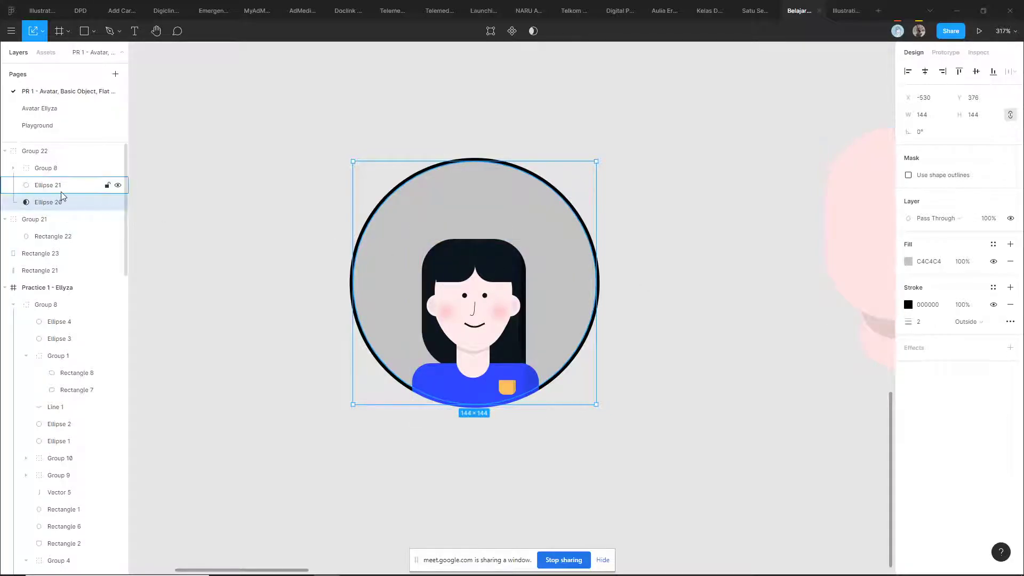
pyautogui.click(539, 229)
pyautogui.click(671, 154)
pyautogui.click(96, 151)
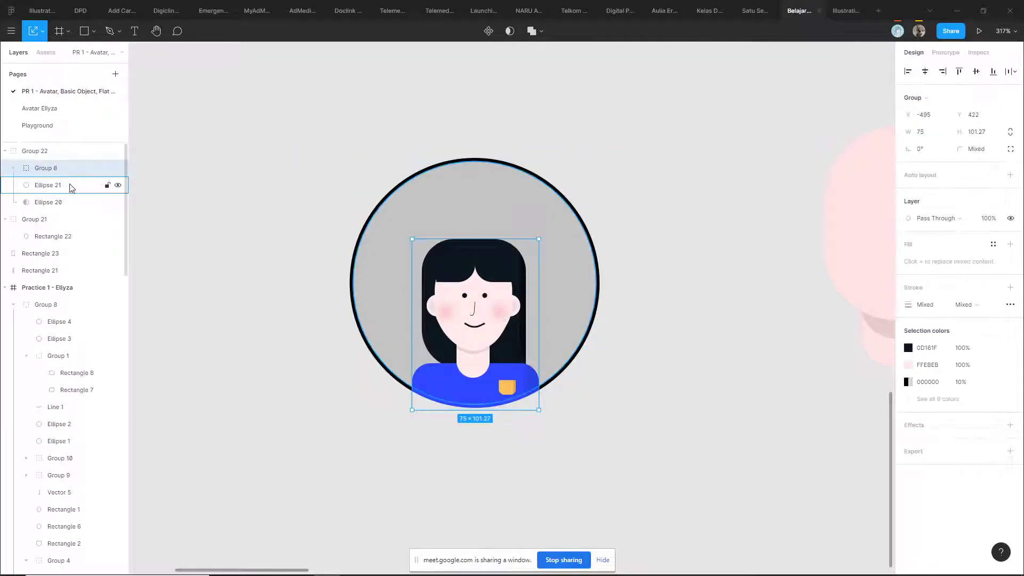
pyautogui.click(69, 185)
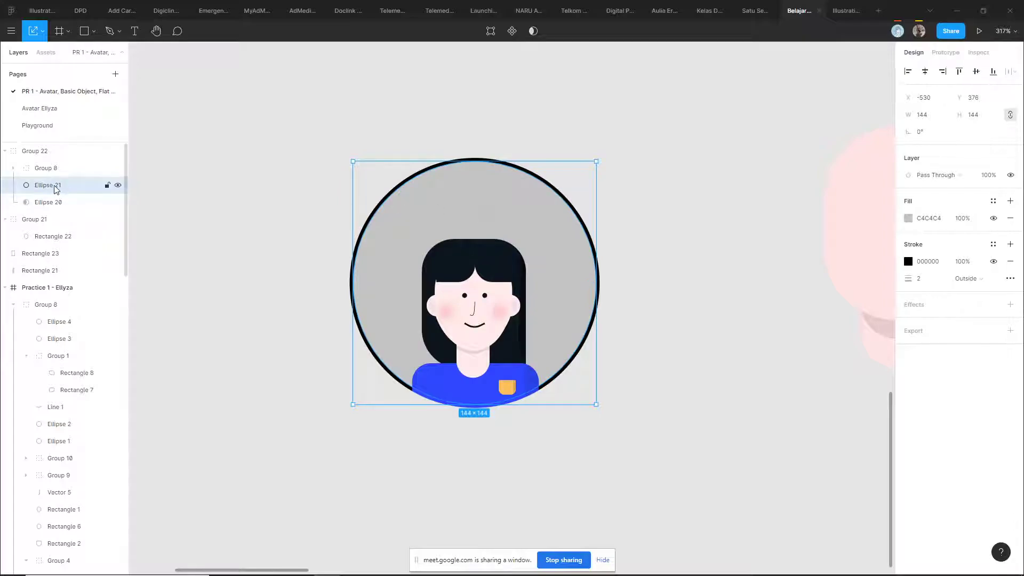
pyautogui.click(36, 206)
pyautogui.click(47, 185)
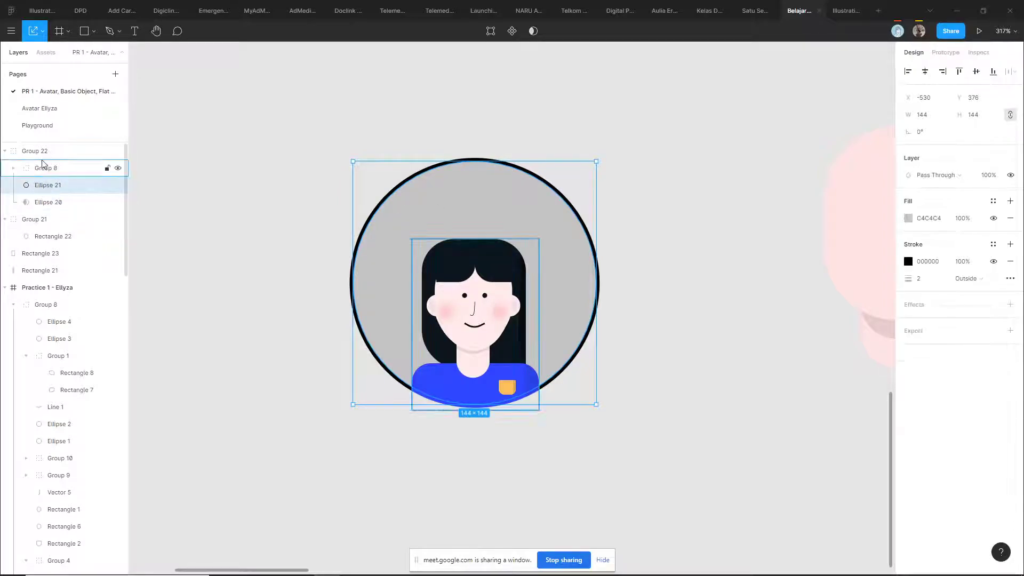
pyautogui.click(53, 202)
pyautogui.click(52, 189)
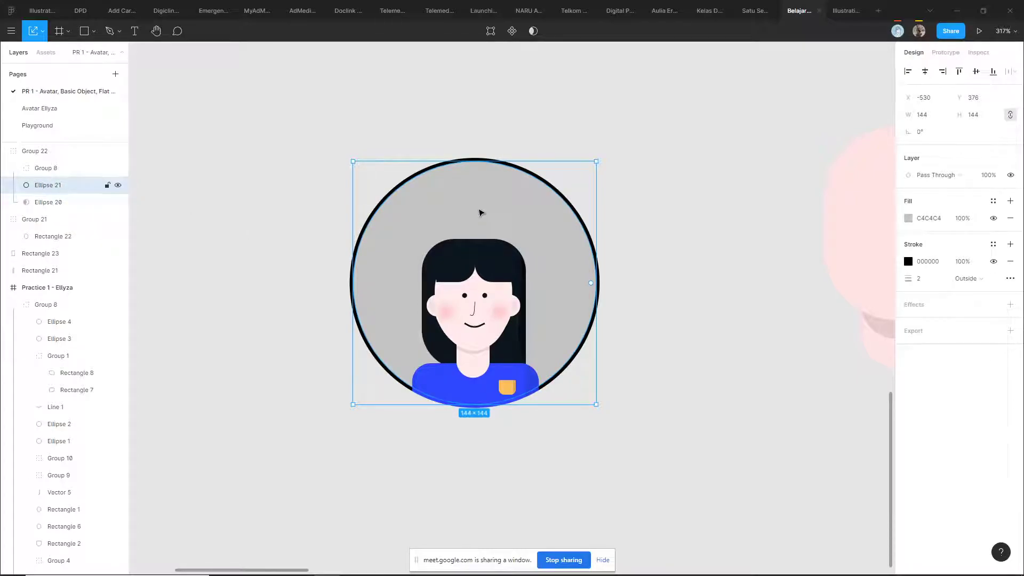
# - Duplicate the stroked background circle, place the copy at X -335, Y 514, and take it out of Group 22
pyautogui.press('Escape')
pyautogui.hscroll(4, 722, 357)
pyautogui.scroll(-2, 722, 357)
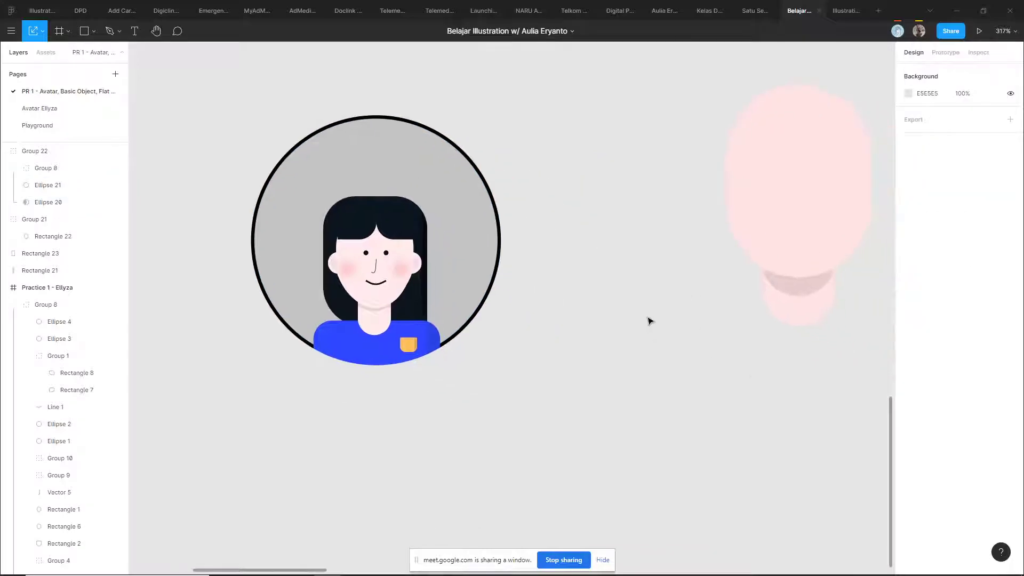
pyautogui.doubleClick(370, 155)
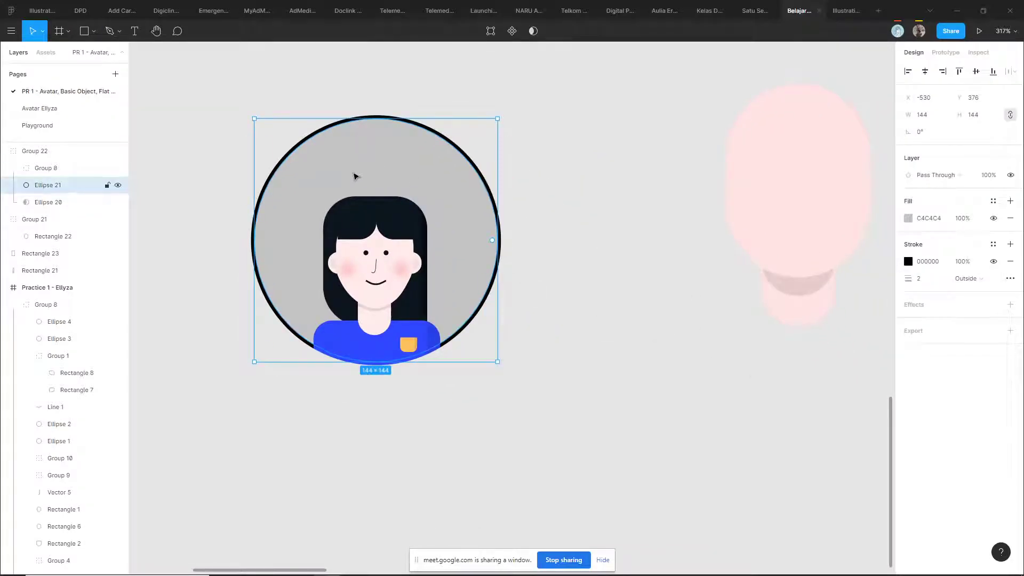
pyautogui.hotkey('ctrl', 'd')
pyautogui.moveTo(362, 166); pyautogui.dragTo(691, 398)
pyautogui.scroll(-5, 649, 368)
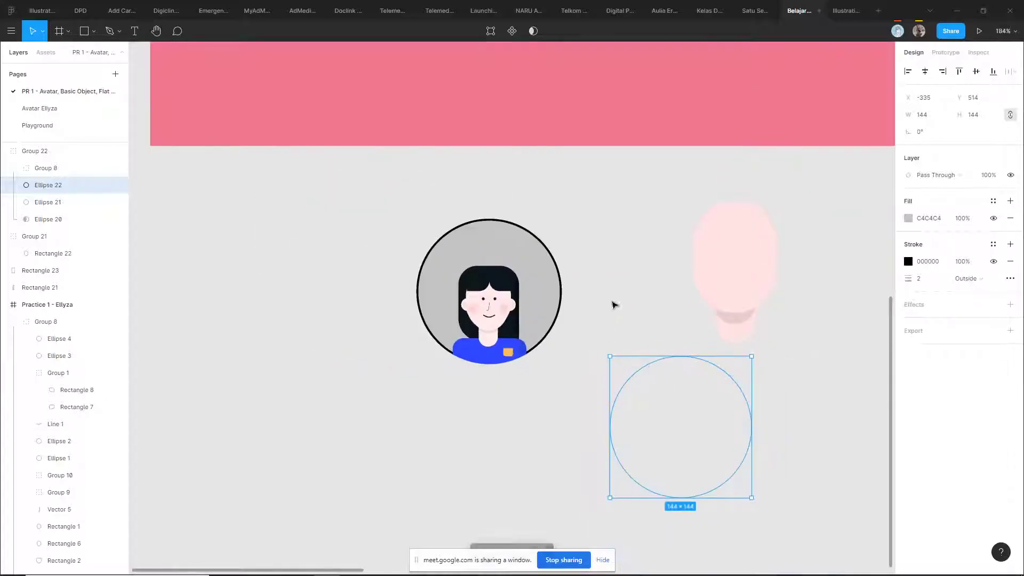
pyautogui.moveTo(48, 185); pyautogui.dragTo(40, 150)
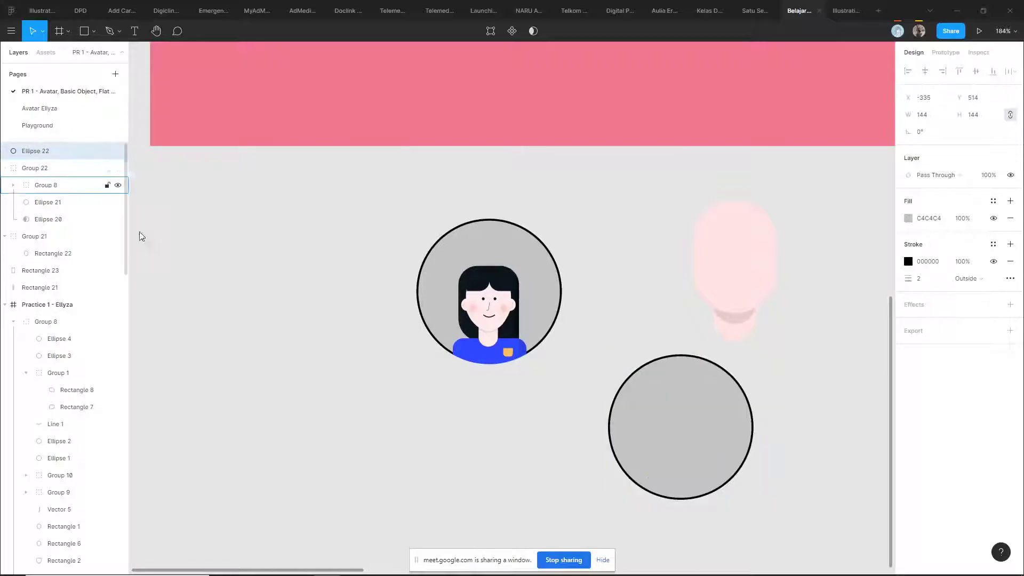
# - Move the circle copy closer to the masked avatar, to X -426, Y 486
pyautogui.hscroll(3, 521, 380)
pyautogui.scroll(-1, 521, 379)
pyautogui.rightClick(607, 403)
pyautogui.click(471, 425)
pyautogui.hscroll(1, 471, 425)
pyautogui.scroll(-1, 471, 426)
pyautogui.moveTo(589, 391); pyautogui.dragTo(500, 364)
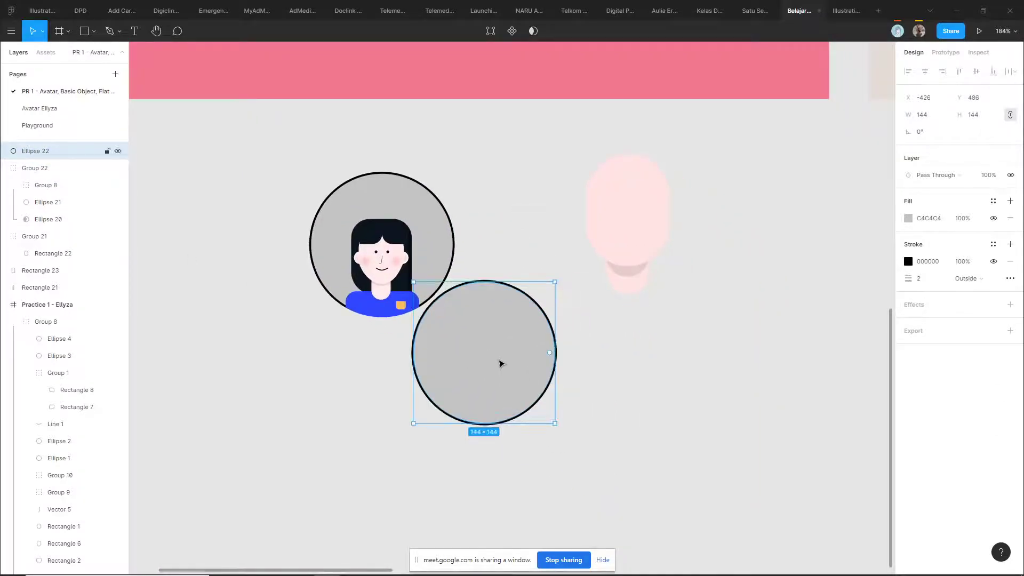
pyautogui.rightClick(500, 364)
pyautogui.scroll(3, 411, 407)
pyautogui.click(384, 414)
pyautogui.hscroll(1, 384, 414)
pyautogui.scroll(-1, 385, 414)
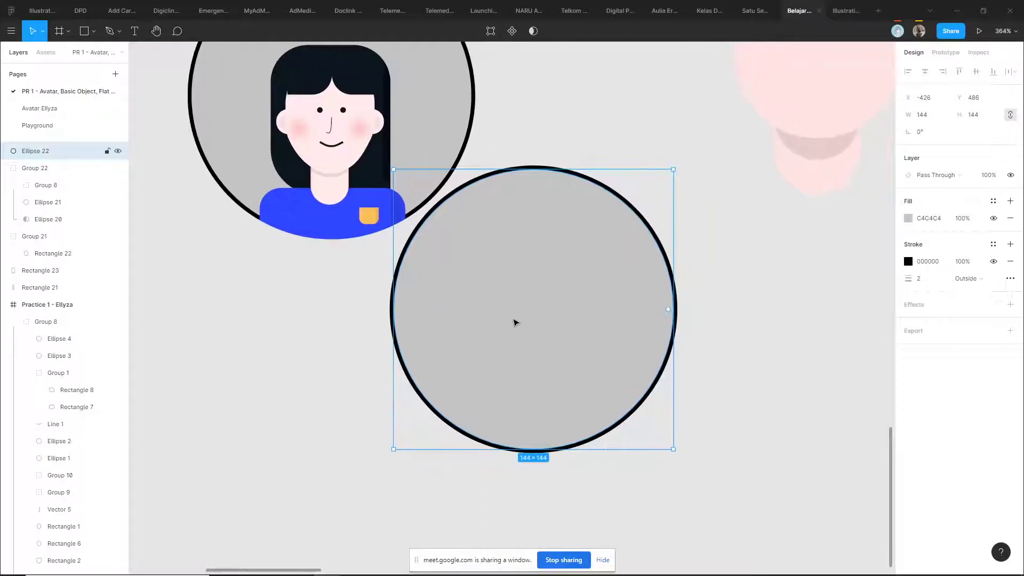
pyautogui.rightClick(507, 323)
pyautogui.click(492, 277)
pyautogui.rightClick(539, 195)
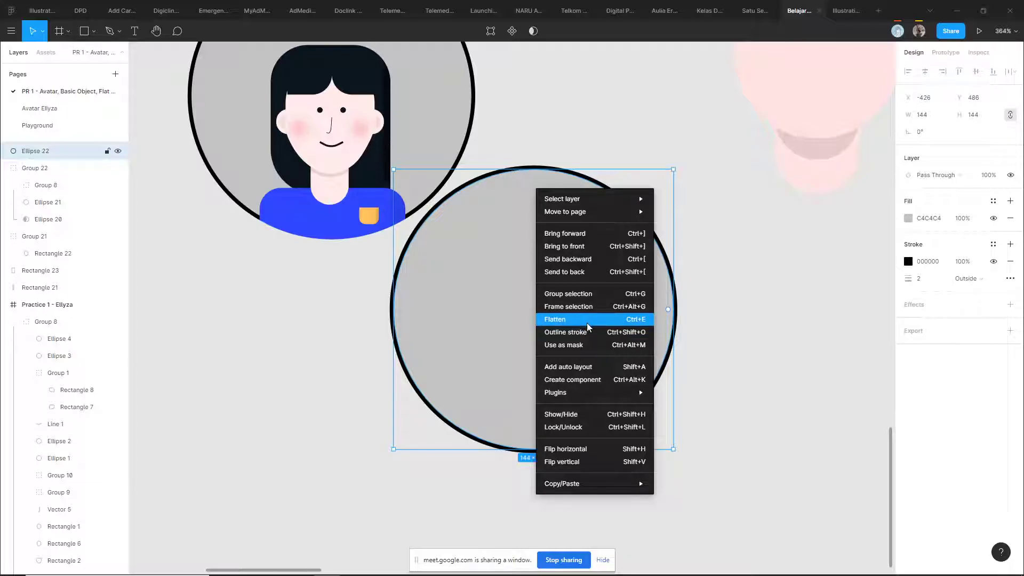
pyautogui.click(617, 231)
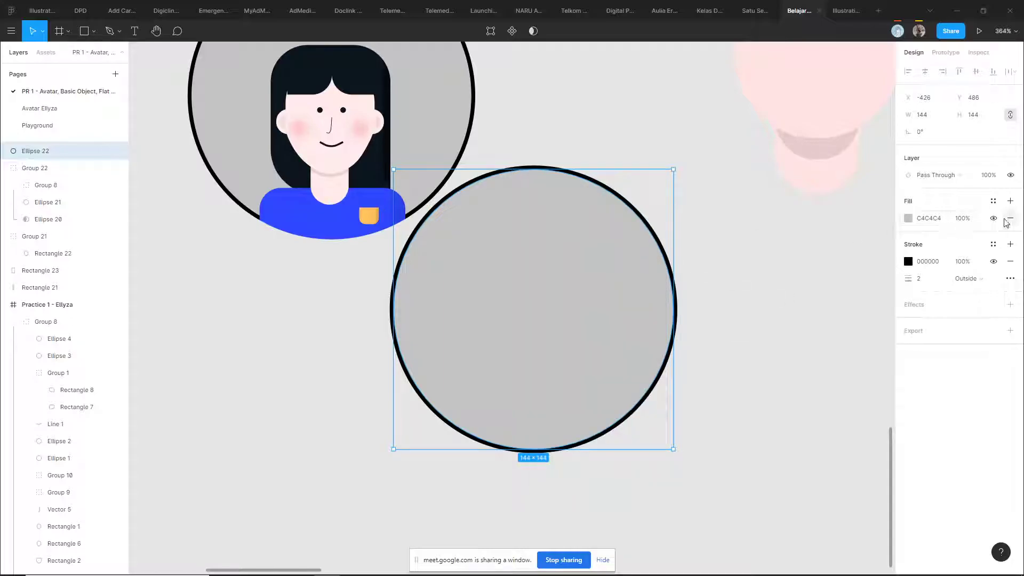
# - Remove the grey fill from the circle copy, leaving only its black stroke
pyautogui.click(1011, 218)
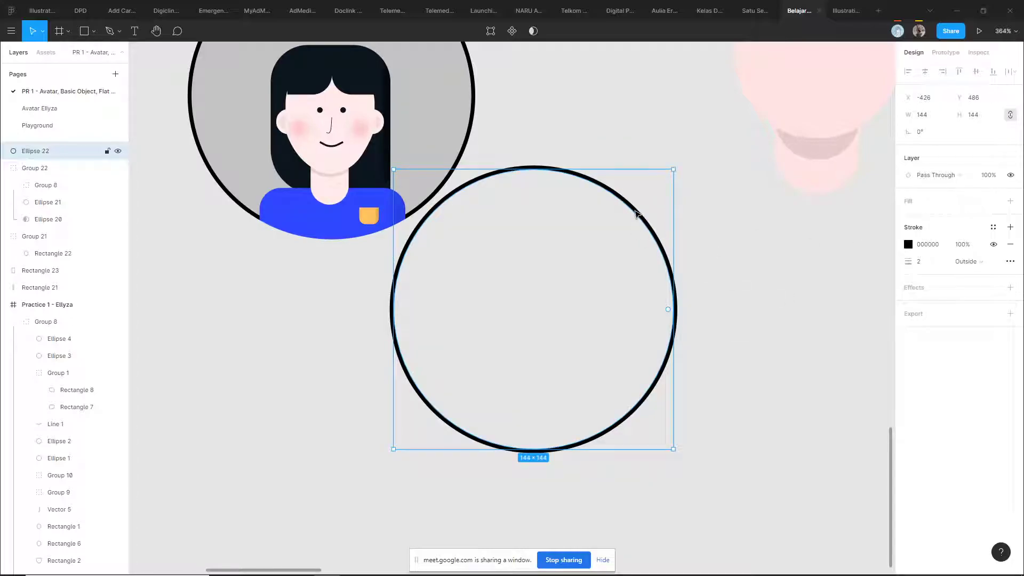
pyautogui.scroll(-5, 635, 213)
pyautogui.click(611, 137)
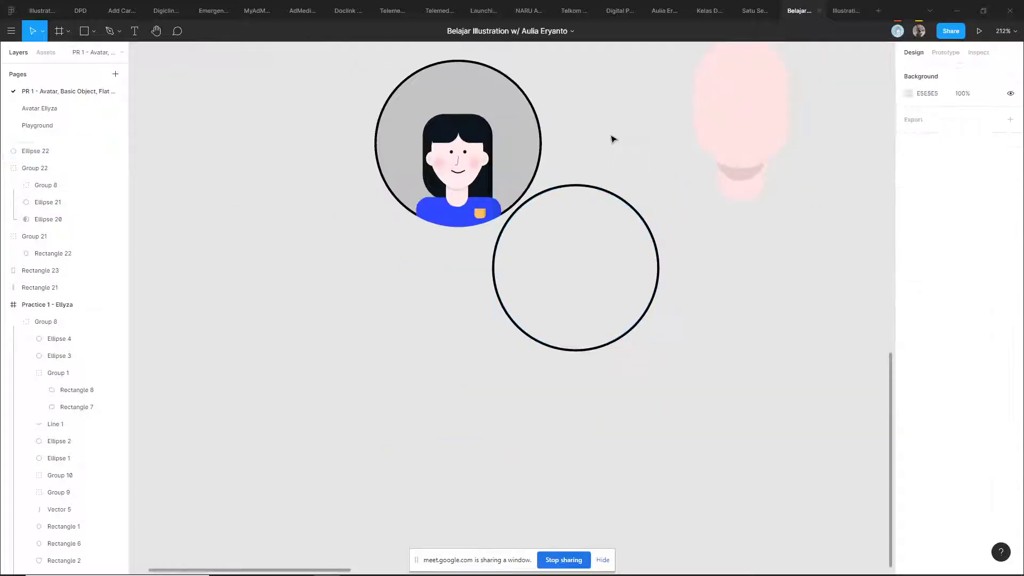
# - Move the unfilled outline circle over the masked avatar's circle, at X -530, Y 379
pyautogui.click(627, 202)
pyautogui.moveTo(617, 144); pyautogui.dragTo(644, 201)
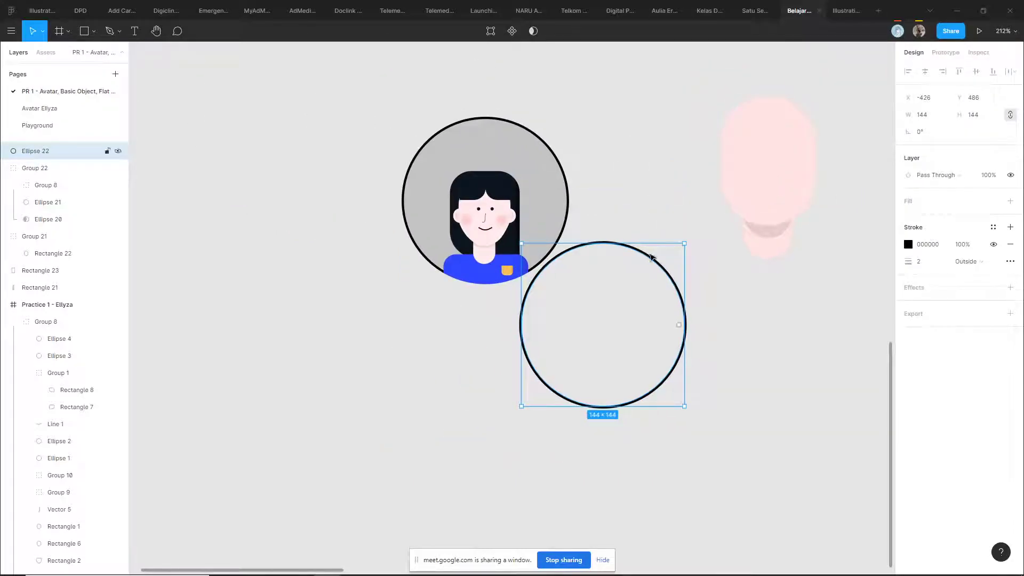
pyautogui.moveTo(655, 262); pyautogui.dragTo(536, 142)
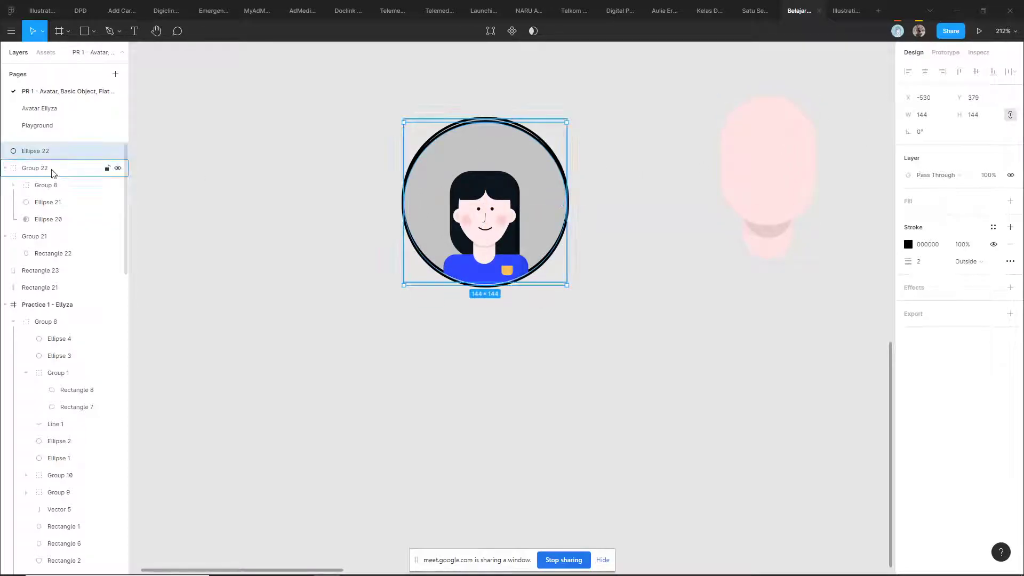
# - Place the outline circle inside Group 22 as its topmost layer above the avatar figure, then select the figure
pyautogui.moveTo(55, 153); pyautogui.dragTo(60, 195)
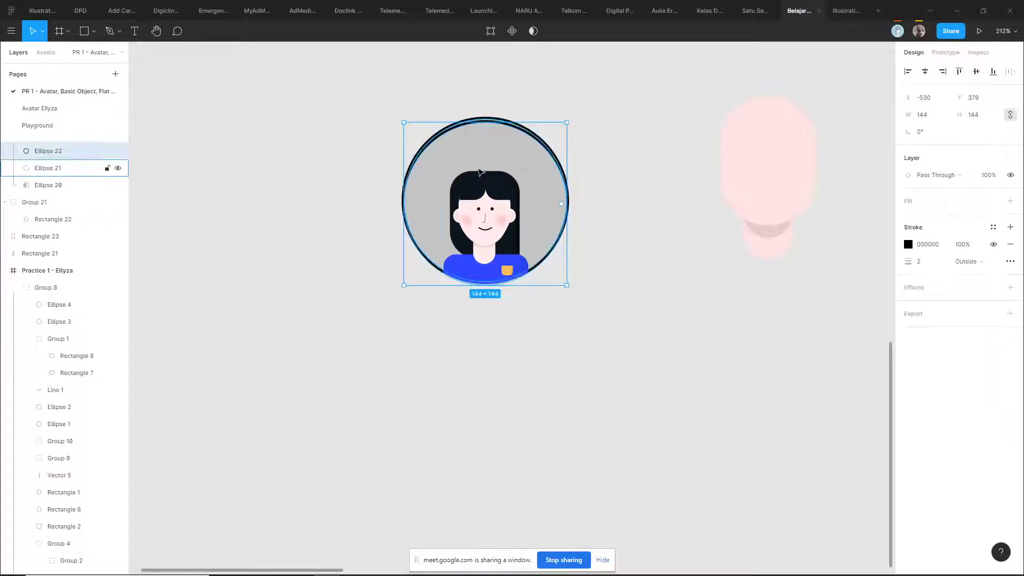
pyautogui.scroll(3, 508, 155)
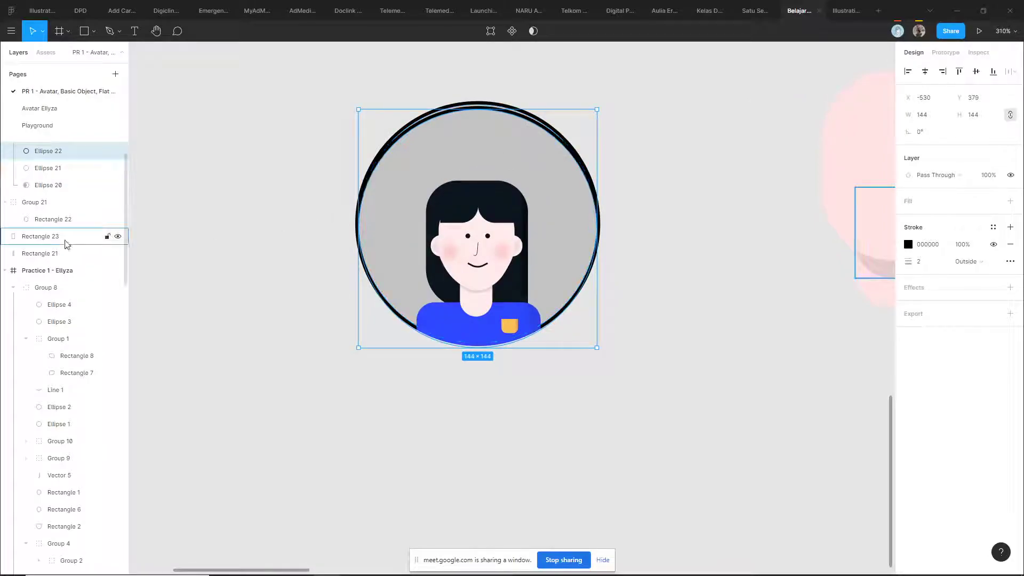
pyautogui.scroll(1, 68, 239)
pyautogui.moveTo(43, 185); pyautogui.dragTo(48, 162)
pyautogui.click(47, 186)
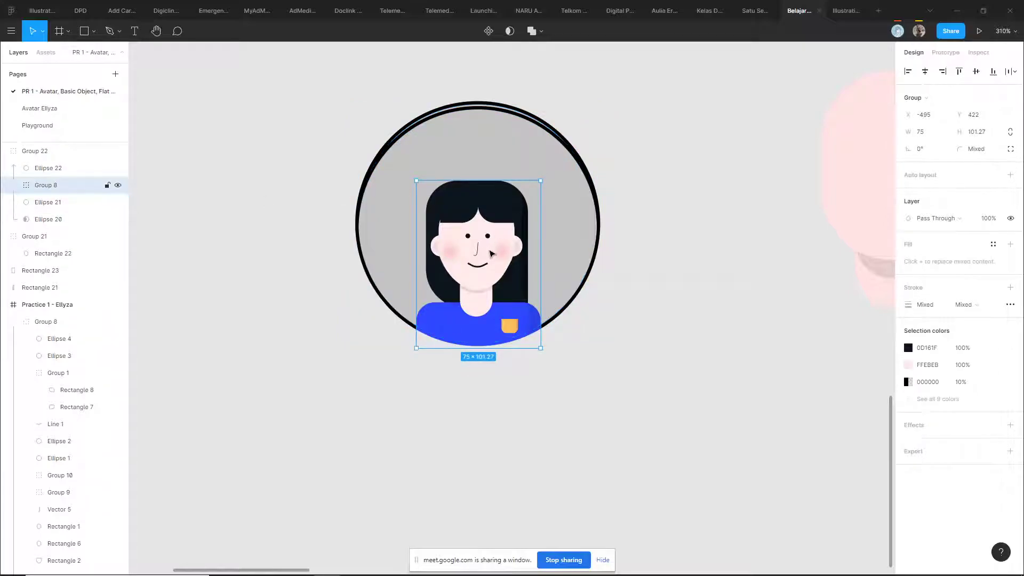
# - Shift the unfilled outline circle inside Group 22 so it lines up exactly with the edge of the masked avatar's circle
pyautogui.click(495, 229)
pyautogui.scroll(1, 576, 183)
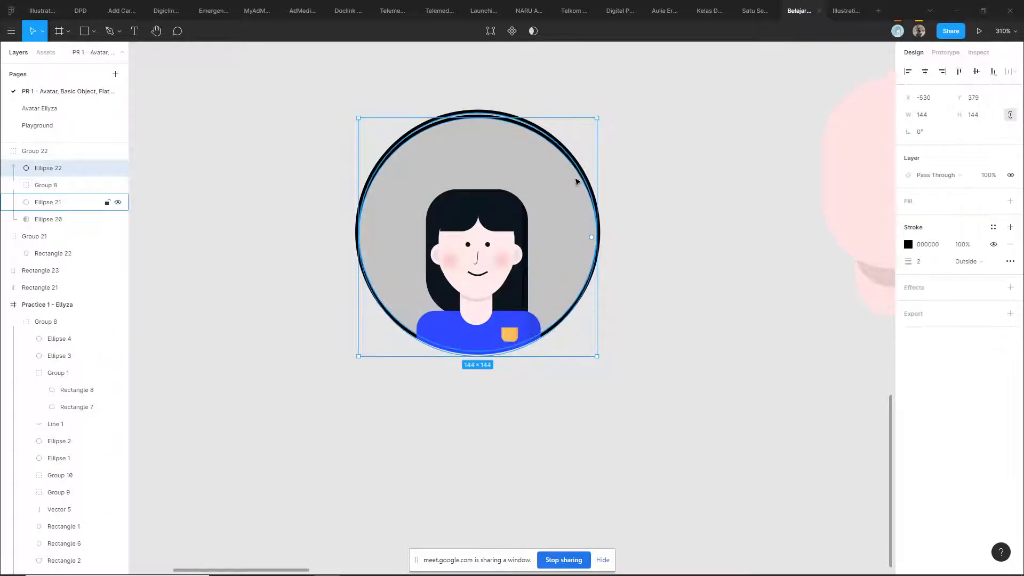
pyautogui.moveTo(574, 160); pyautogui.dragTo(568, 154)
pyautogui.click(710, 204)
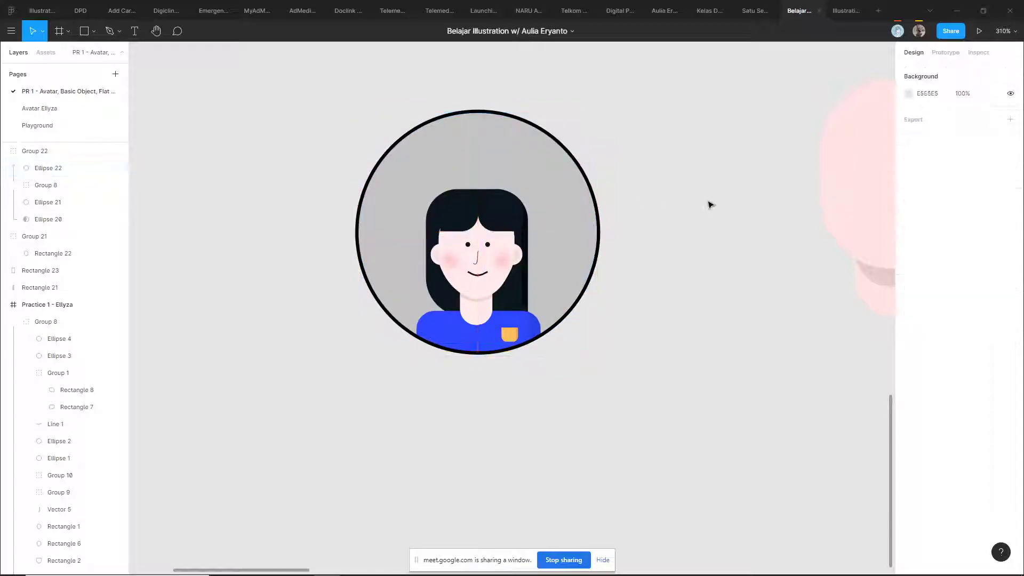
# - Delete the whole circle-masked avatar example from the empty canvas below the pink frame
pyautogui.scroll(-2, 651, 254)
pyautogui.scroll(2, 641, 255)
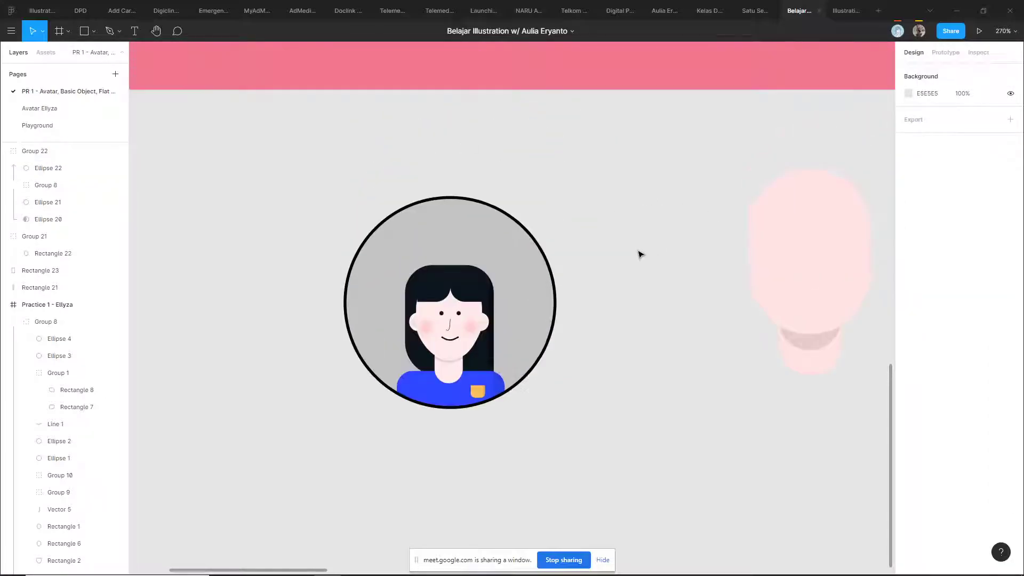
pyautogui.scroll(-2, 613, 192)
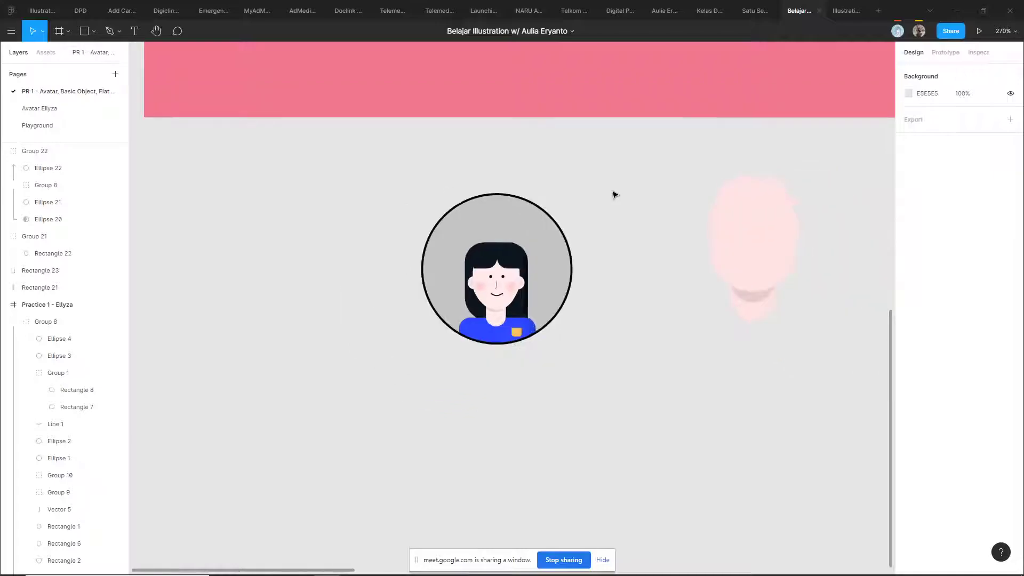
pyautogui.moveTo(612, 195); pyautogui.dragTo(317, 416)
pyautogui.press('Delete')
# - Examine how the side shadow on the original avatar's blue shirt is built by selecting its shadow rectangle
pyautogui.scroll(5, 517, 379)
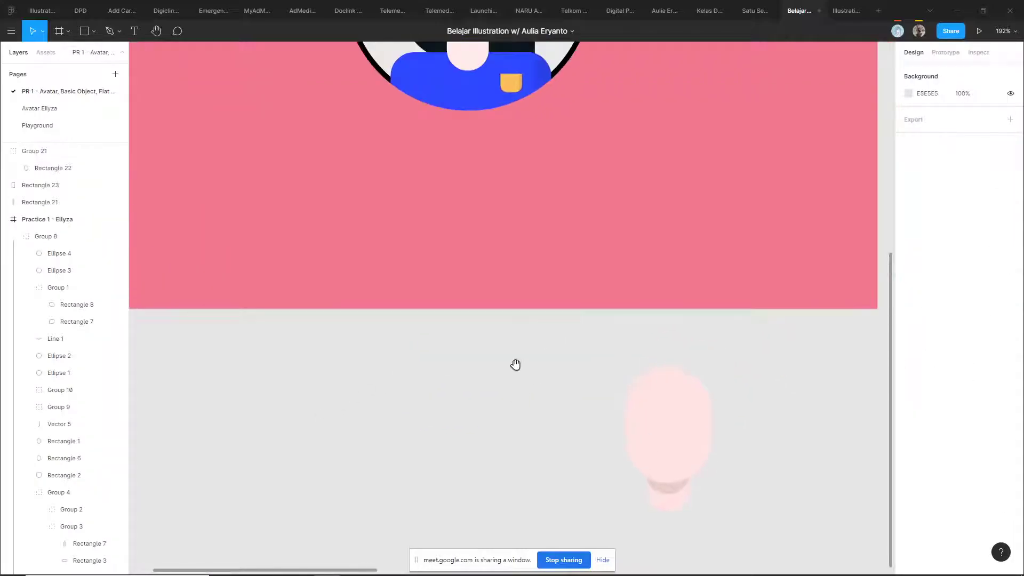
pyautogui.scroll(2, 502, 291)
pyautogui.keyDown('ctrl'); pyautogui.click(503, 246); pyautogui.keyUp('ctrl')
pyautogui.scroll(3, 504, 248)
pyautogui.press('Escape')
pyautogui.keyDown('ctrl'); pyautogui.click(530, 238); pyautogui.keyUp('ctrl')
pyautogui.press('Escape')
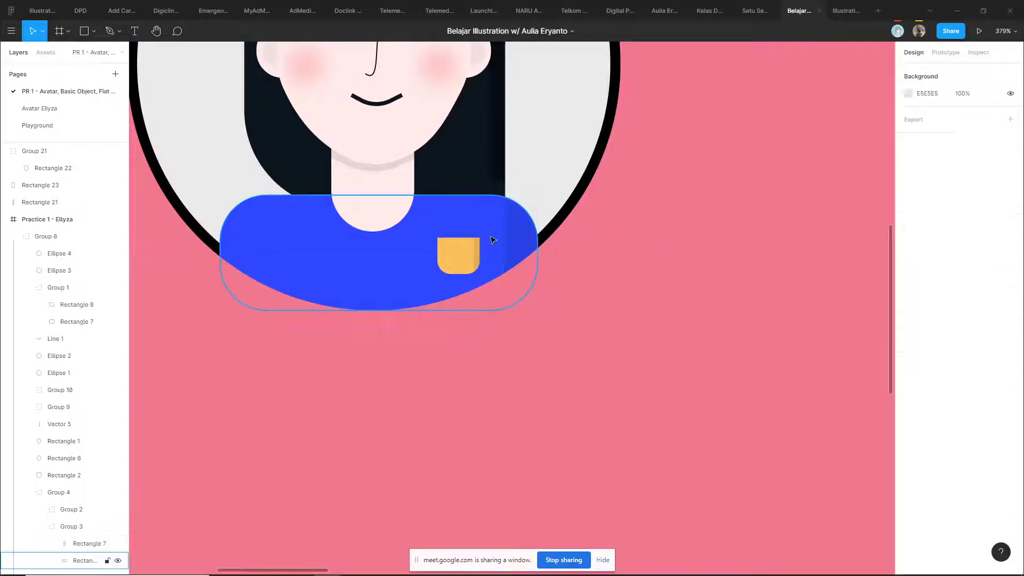
pyautogui.keyDown('ctrl'); pyautogui.click(508, 222); pyautogui.keyUp('ctrl')
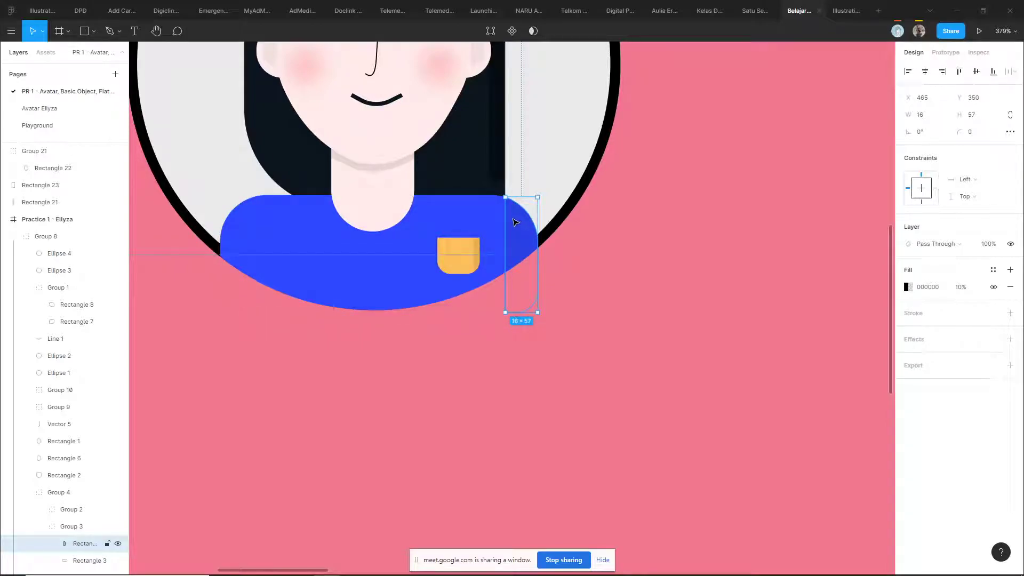
# - Duplicate the original avatar's whole group and place the copy on the empty canvas below the pink frame
pyautogui.click(452, 220)
pyautogui.scroll(-5, 670, 209)
pyautogui.click(336, 256)
pyautogui.scroll(4, 439, 229)
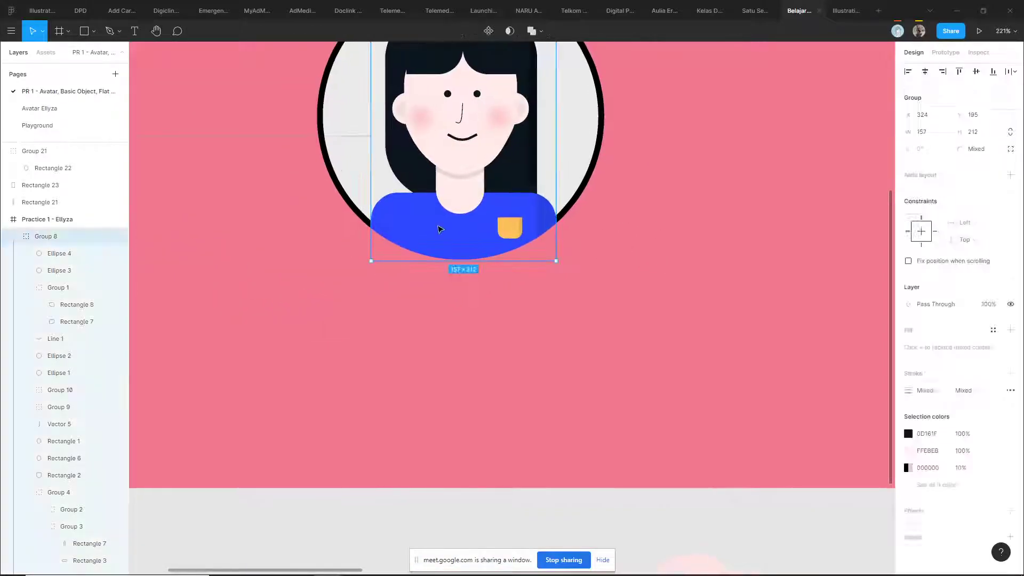
pyautogui.hotkey('shift', 'Return')
pyautogui.scroll(-5, 462, 231)
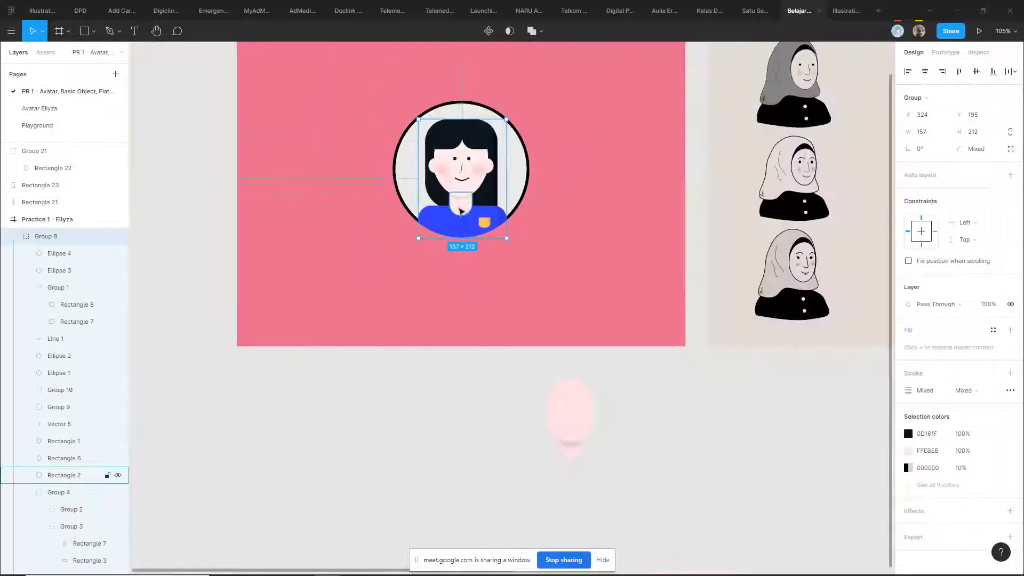
pyautogui.click(517, 357)
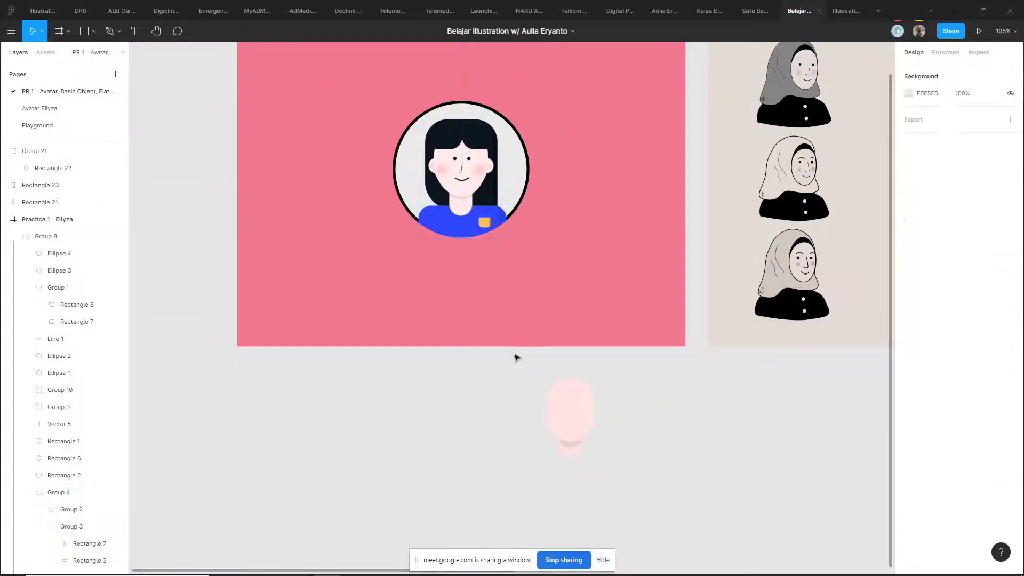
pyautogui.click(457, 197)
pyautogui.hotkey('ctrl', 'd')
pyautogui.scroll(-3, 447, 473)
pyautogui.keyDown('ctrl'); pyautogui.scroll(8, 421, 373); pyautogui.keyUp('ctrl')
pyautogui.press('Escape')
# - Delete the translucent black shadow rectangle from the side of the copied avatar's blue shirt
pyautogui.click(563, 363)
pyautogui.click(626, 366)
pyautogui.keyDown('ctrl'); pyautogui.scroll(2, 563, 483); pyautogui.keyUp('ctrl')
pyautogui.click(564, 473)
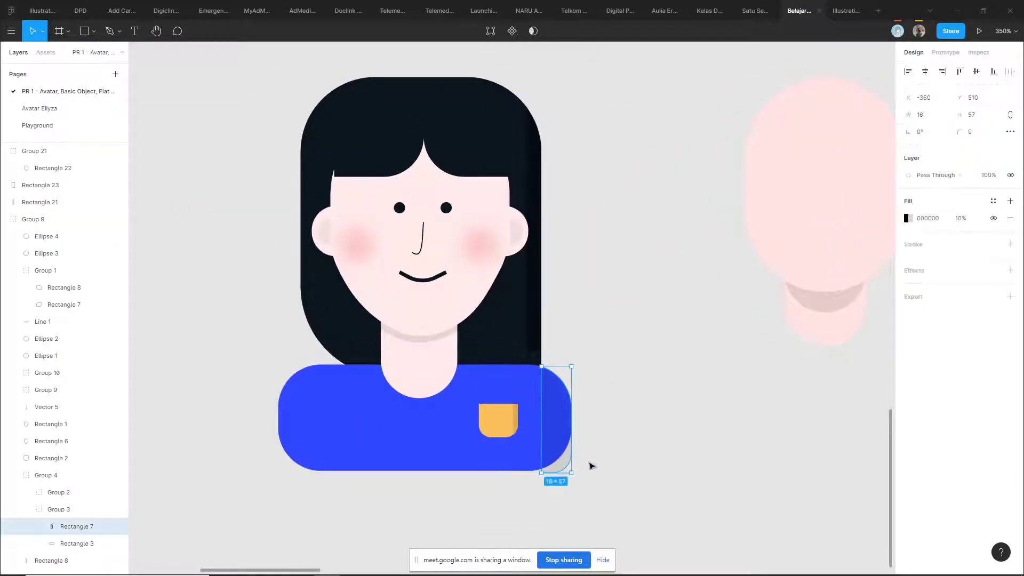
pyautogui.scroll(1, 560, 480)
pyautogui.click(576, 467)
pyautogui.click(559, 431)
pyautogui.press('Delete')
# - Duplicate the copied avatar's blue shirt rectangle in place within Group 3
pyautogui.scroll(-3, 517, 401)
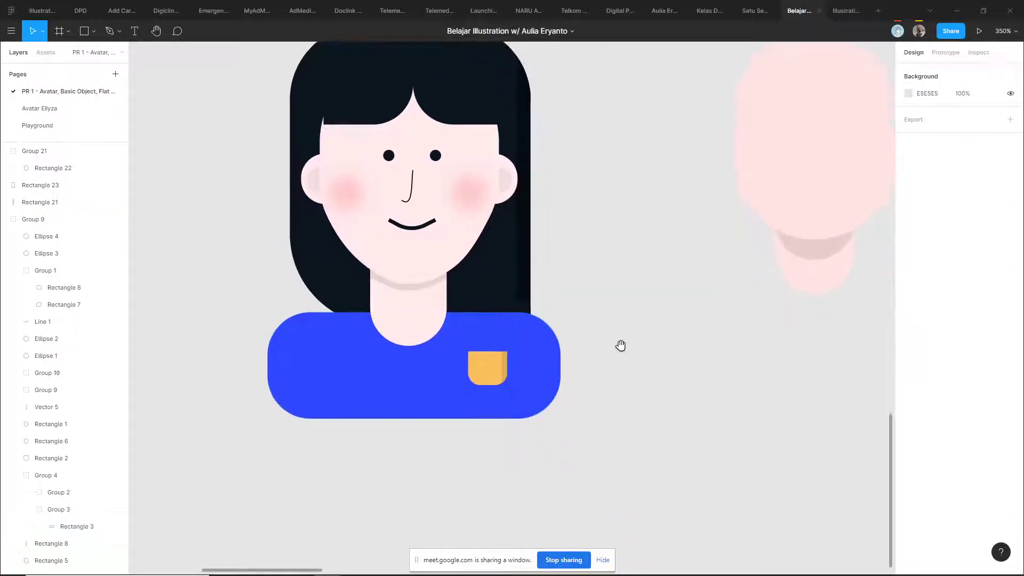
pyautogui.click(510, 339)
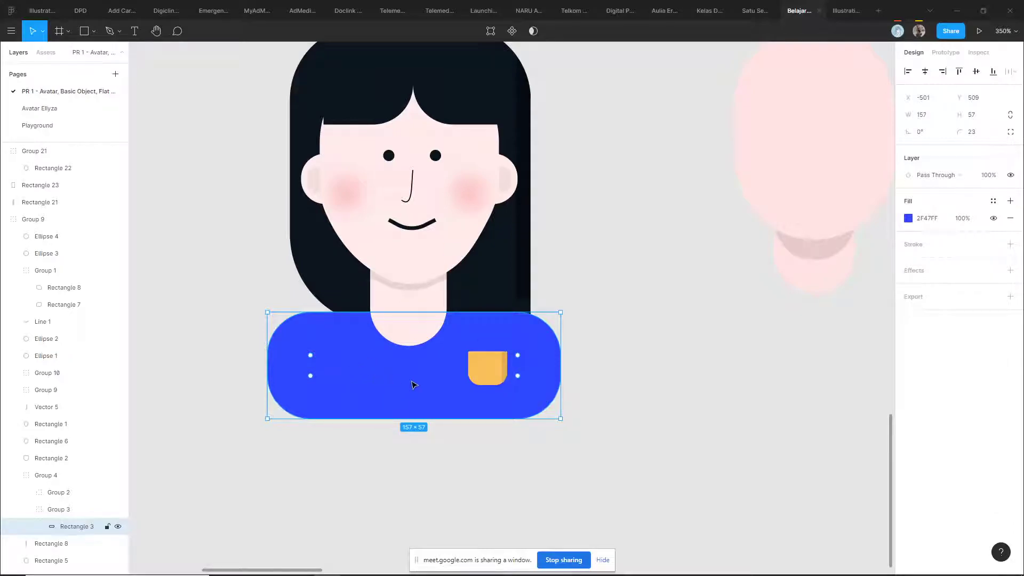
pyautogui.click(563, 324)
pyautogui.click(514, 332)
pyautogui.hotkey('ctrl', 'd')
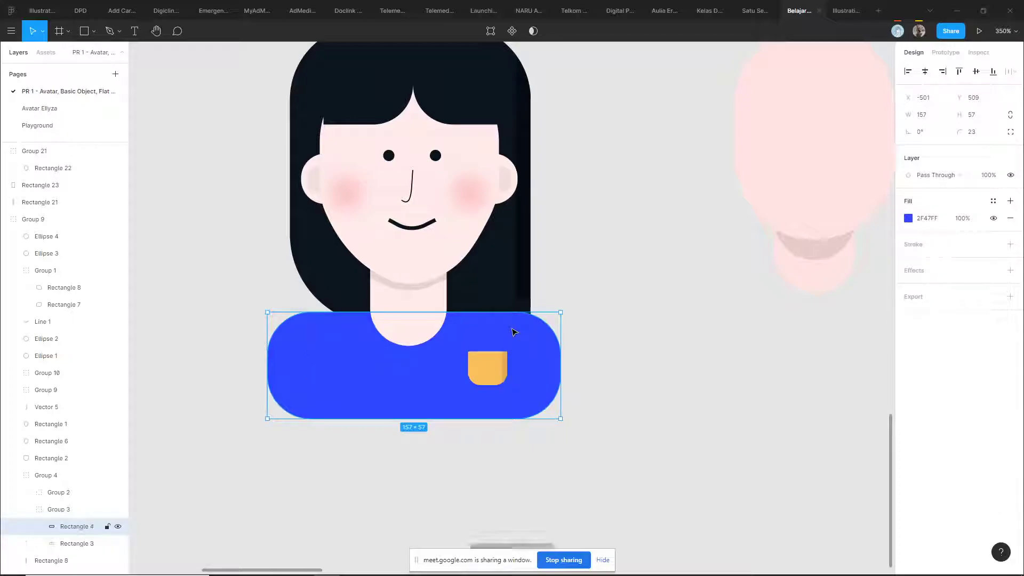
# - Examine the duplicated shirt rectangle's corner points in vector editing mode, then leave the mode
pyautogui.scroll(-1, 463, 353)
pyautogui.scroll(5, 359, 361)
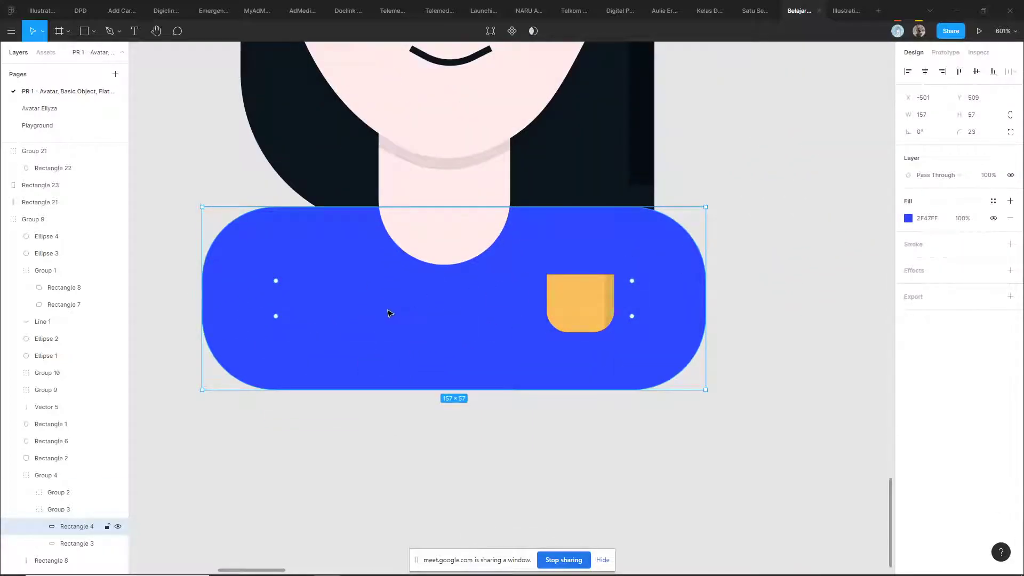
pyautogui.doubleClick(357, 311)
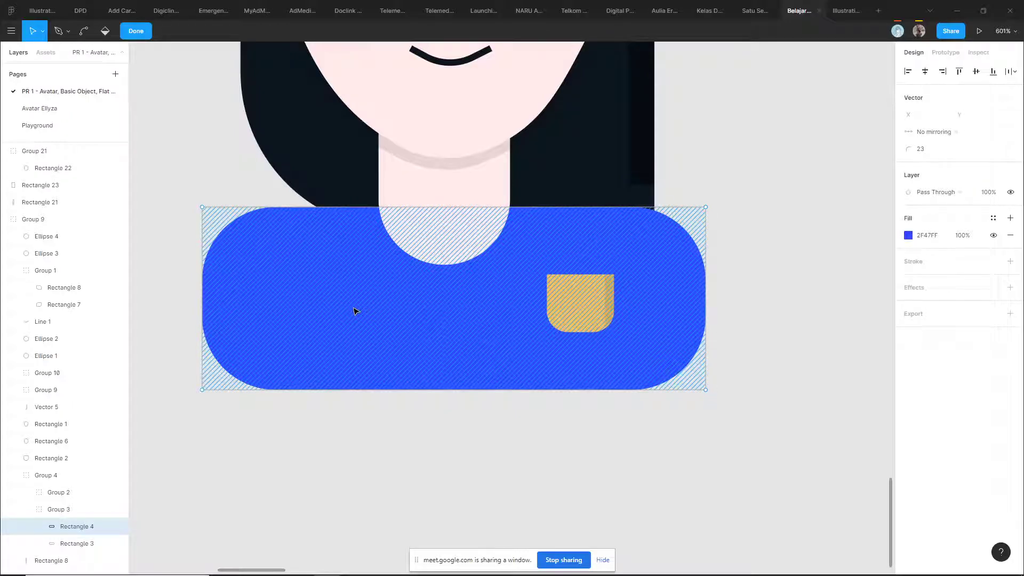
pyautogui.moveTo(178, 171); pyautogui.dragTo(718, 315)
pyautogui.click(706, 299)
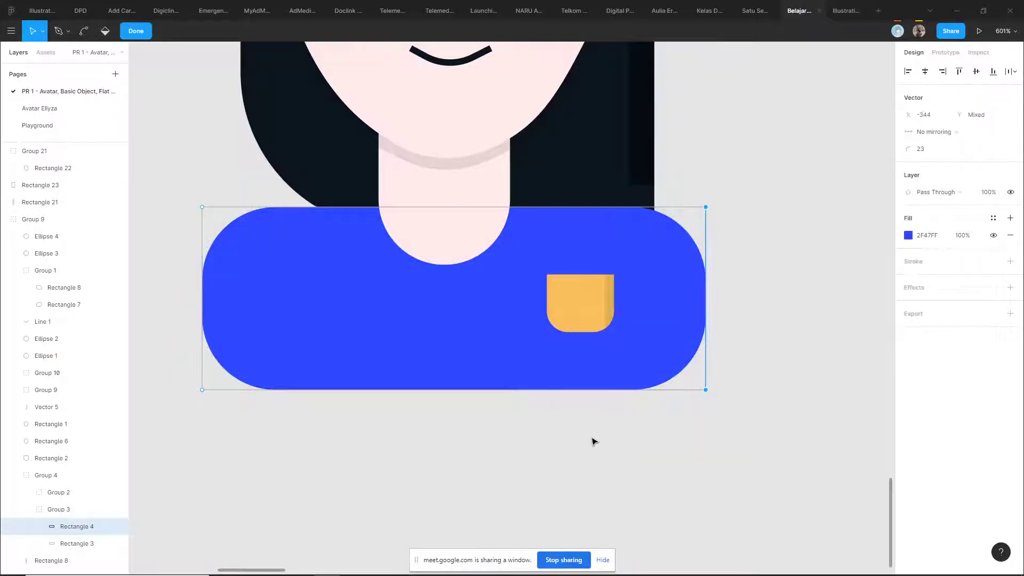
pyautogui.press('Escape')
pyautogui.press('Escape')
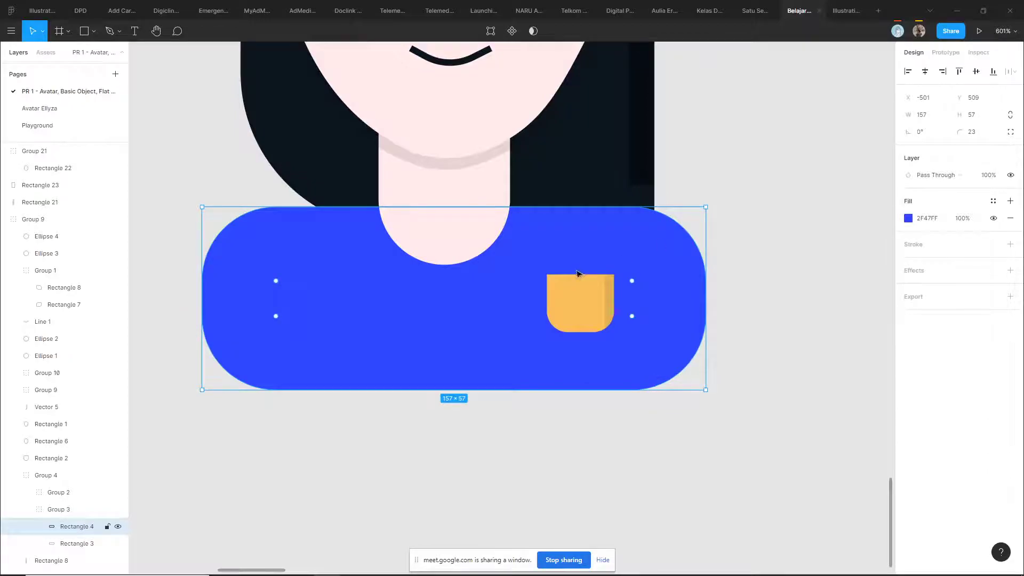
# - Flatten the duplicated shirt so its rounded corners become real anchor points, and check them in vector editing mode
pyautogui.click(768, 146)
pyautogui.click(576, 246)
pyautogui.click(342, 433)
pyautogui.click(375, 282)
pyautogui.click(369, 471)
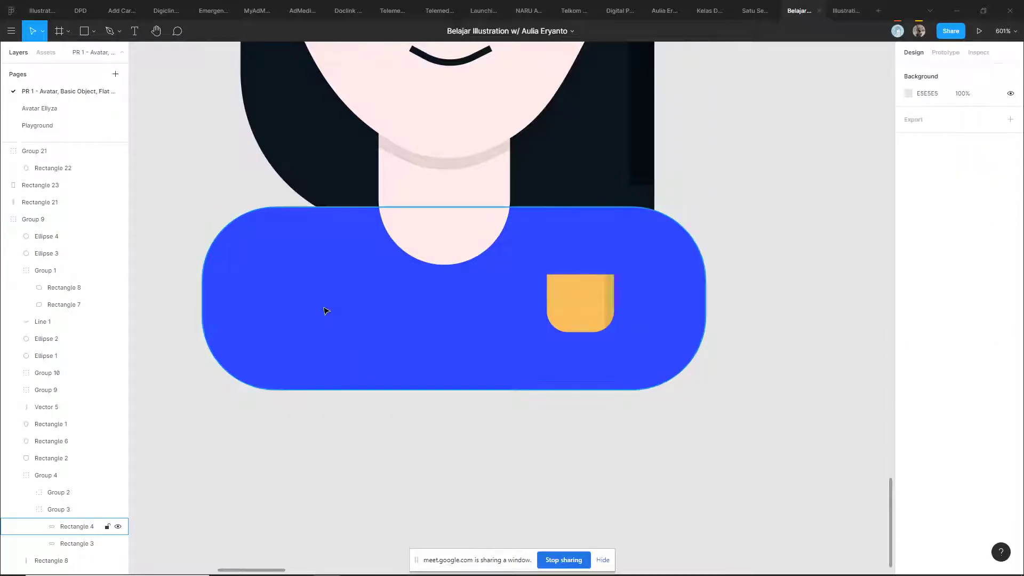
pyautogui.doubleClick(325, 310)
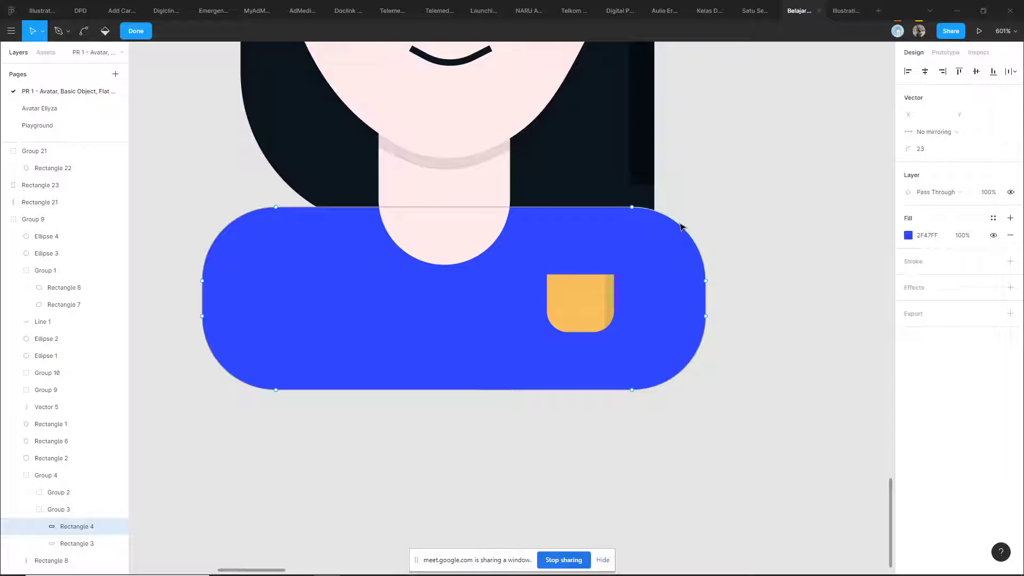
pyautogui.press('Escape')
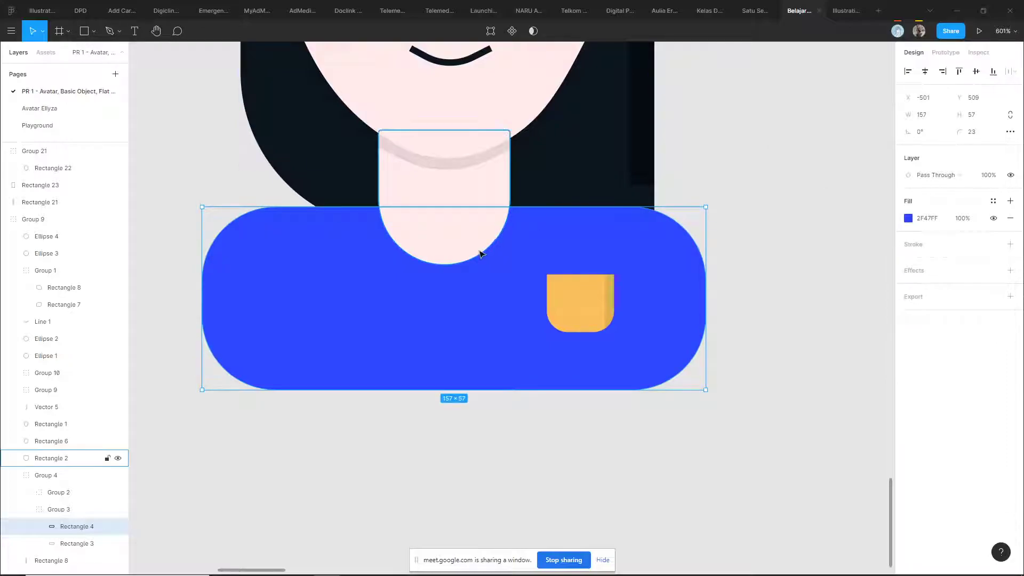
pyautogui.press('Escape')
# - Set the corner radius of the flattened shirt copy to 0
pyautogui.click(326, 325)
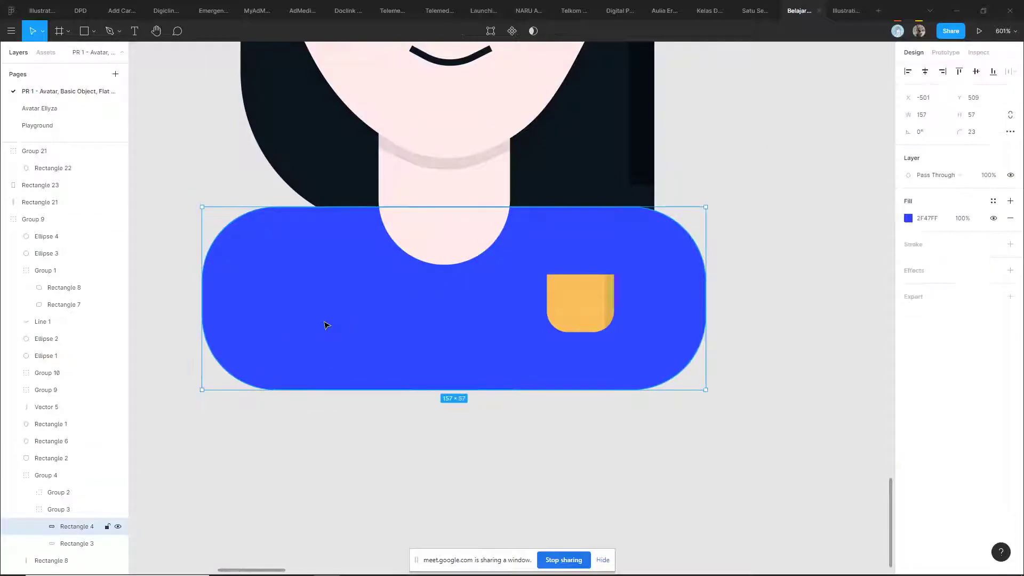
pyautogui.click(981, 134)
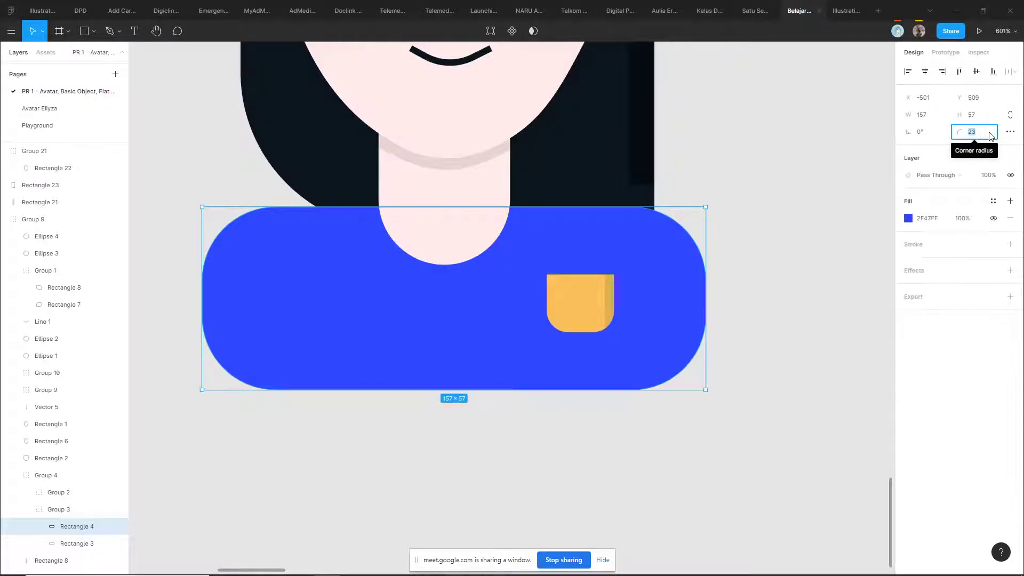
pyautogui.write('0')
pyautogui.press('Return')
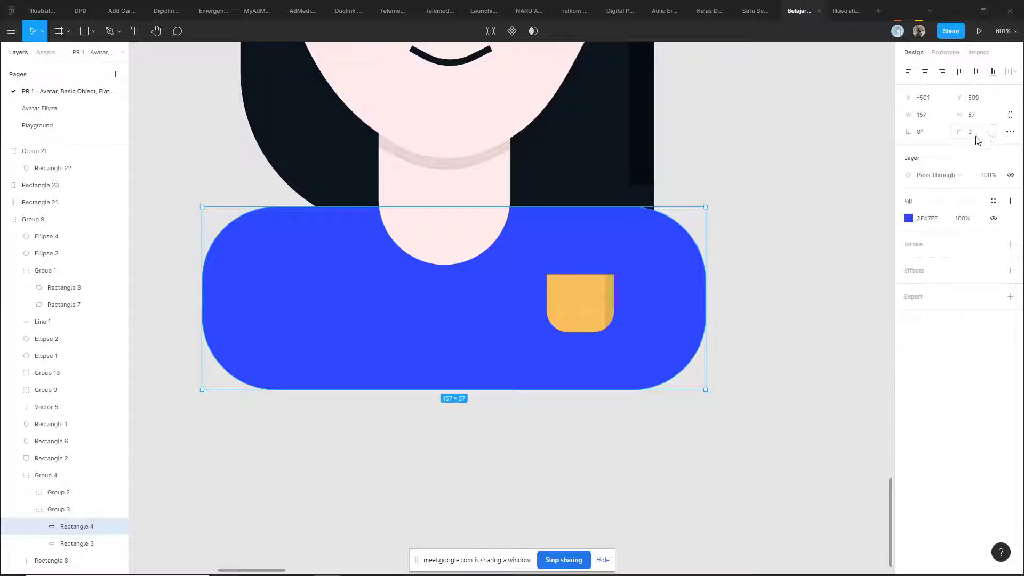
# - Try a corner radius of 0 on the unflattened shirt rectangle, Rectangle 3, for comparison, and undo it
pyautogui.click(763, 217)
pyautogui.click(673, 235)
pyautogui.click(51, 542)
pyautogui.click(987, 134)
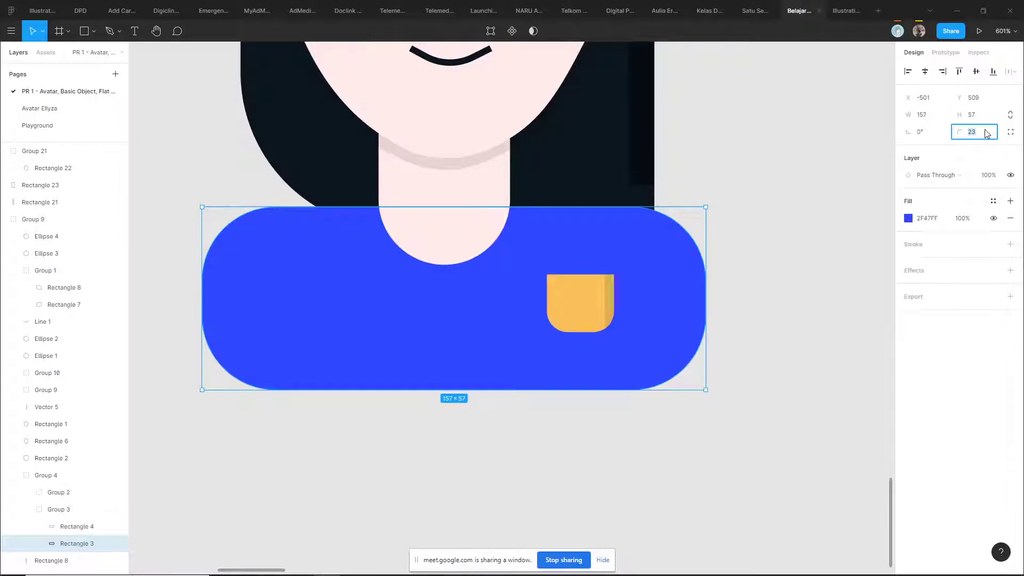
pyautogui.write('0')
pyautogui.press('Return')
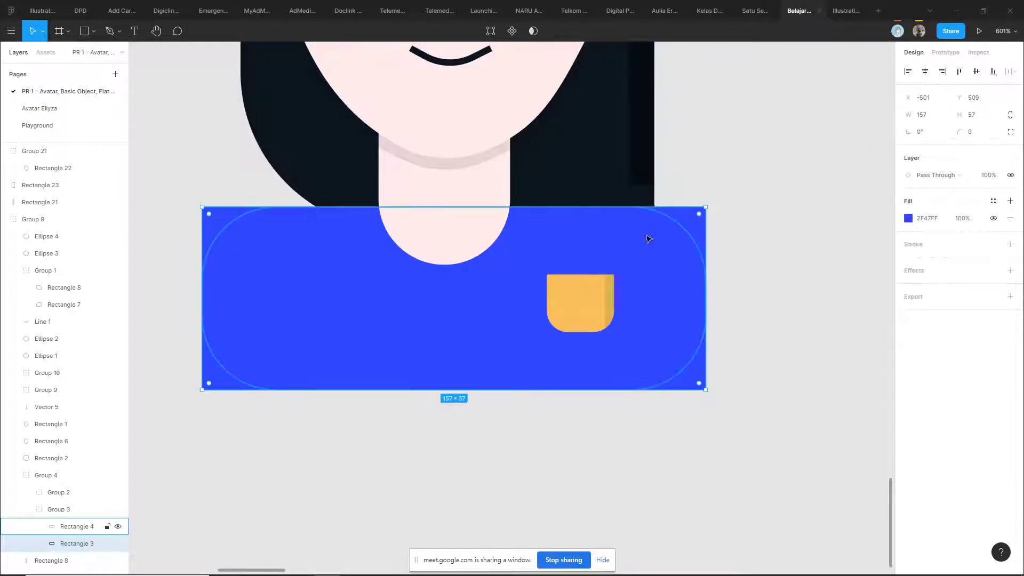
pyautogui.hotkey('ctrl', 'z')
# - Add an anchor point on the flattened shirt's upper edge where it meets the neck's right side, at X -405, Y 509
pyautogui.click(736, 162)
pyautogui.click(616, 238)
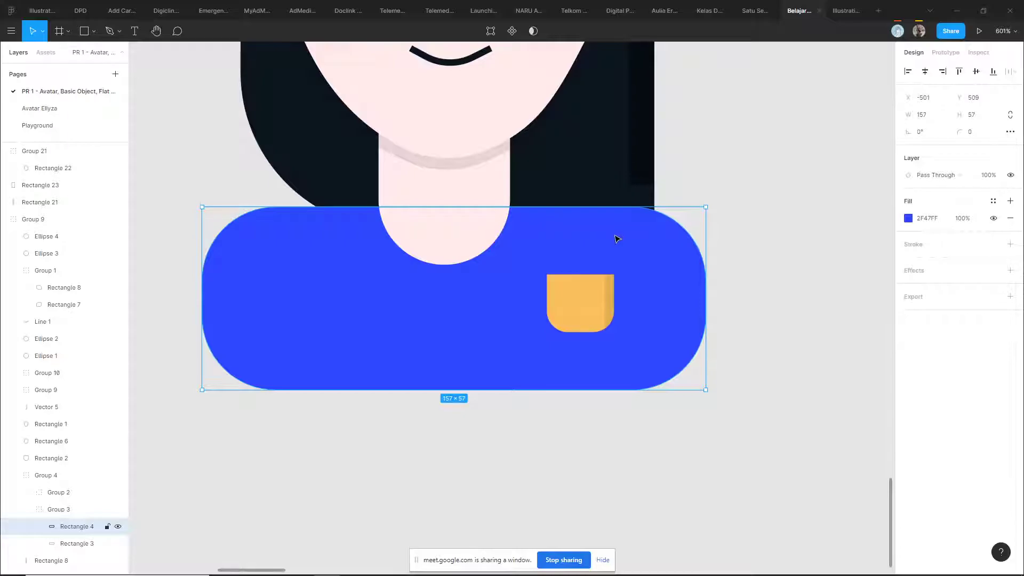
pyautogui.doubleClick(616, 239)
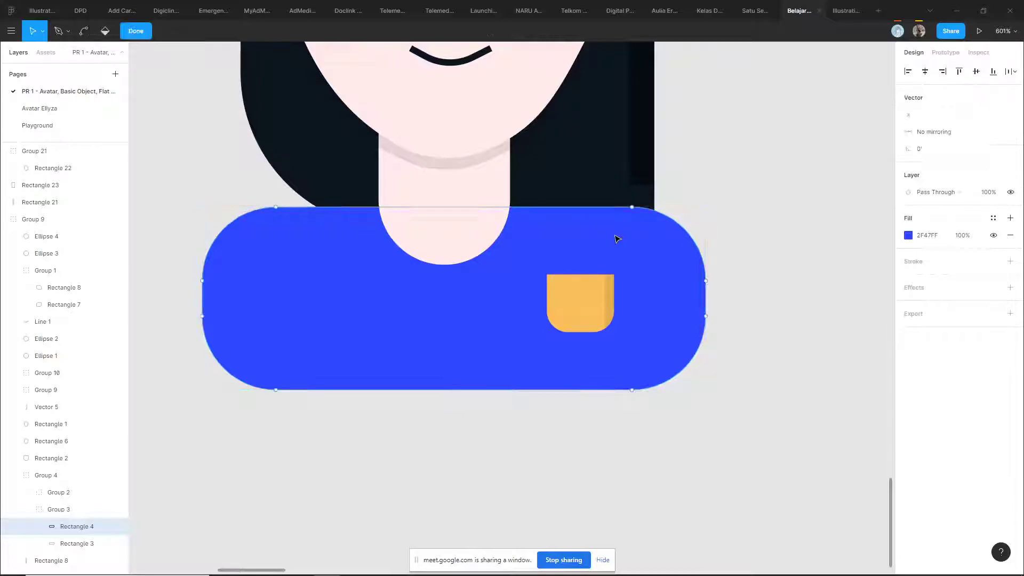
pyautogui.scroll(3, 504, 203)
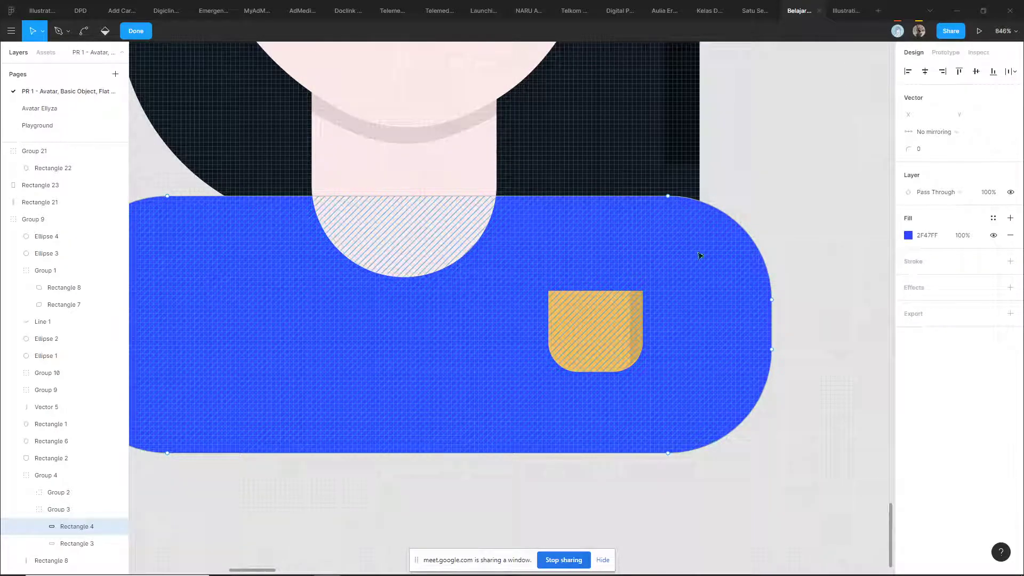
pyautogui.scroll(-3, 715, 414)
pyautogui.press('p')
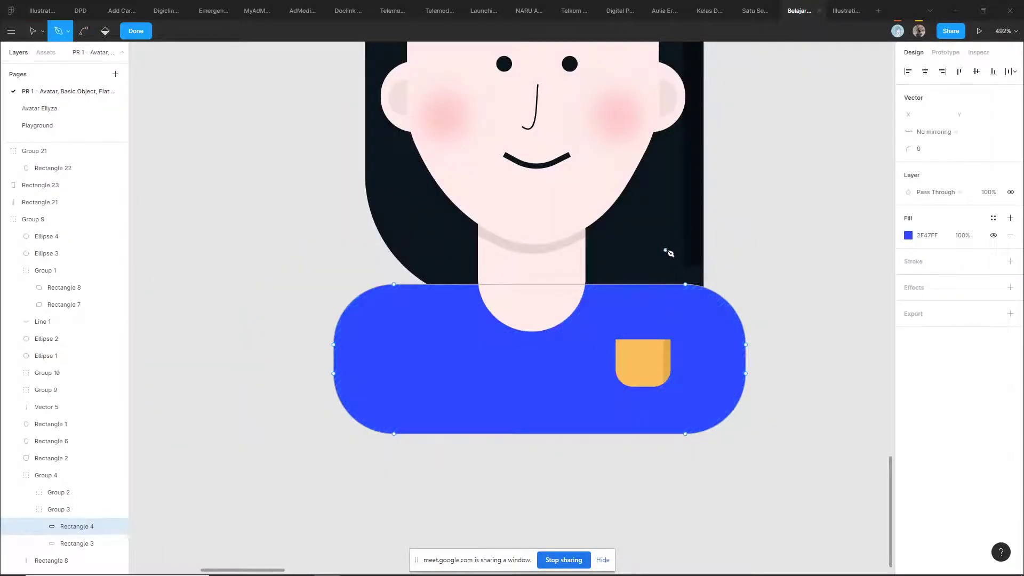
pyautogui.scroll(2, 667, 286)
pyautogui.scroll(2, 640, 289)
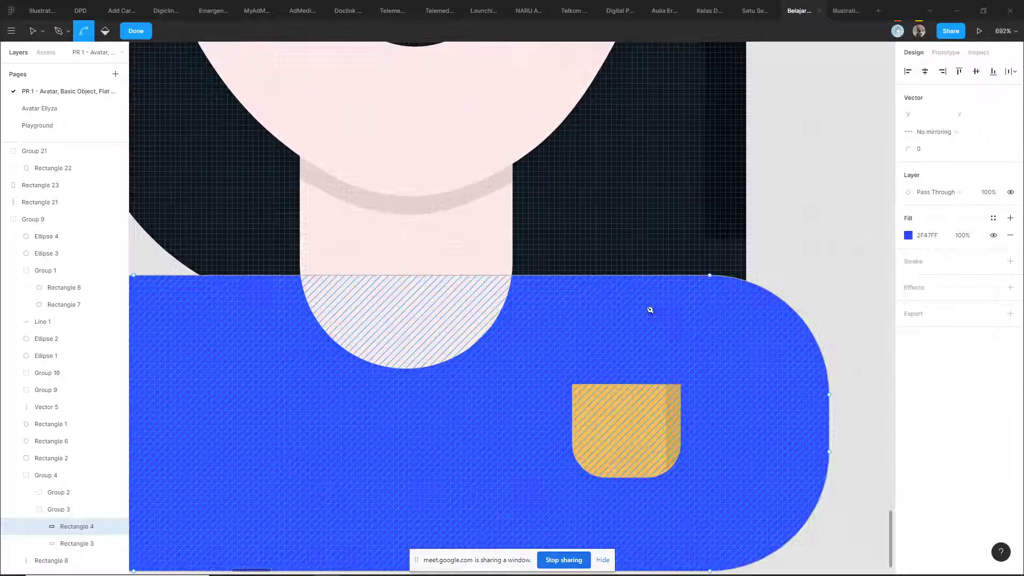
pyautogui.scroll(-1, 667, 331)
pyautogui.scroll(-1, 705, 361)
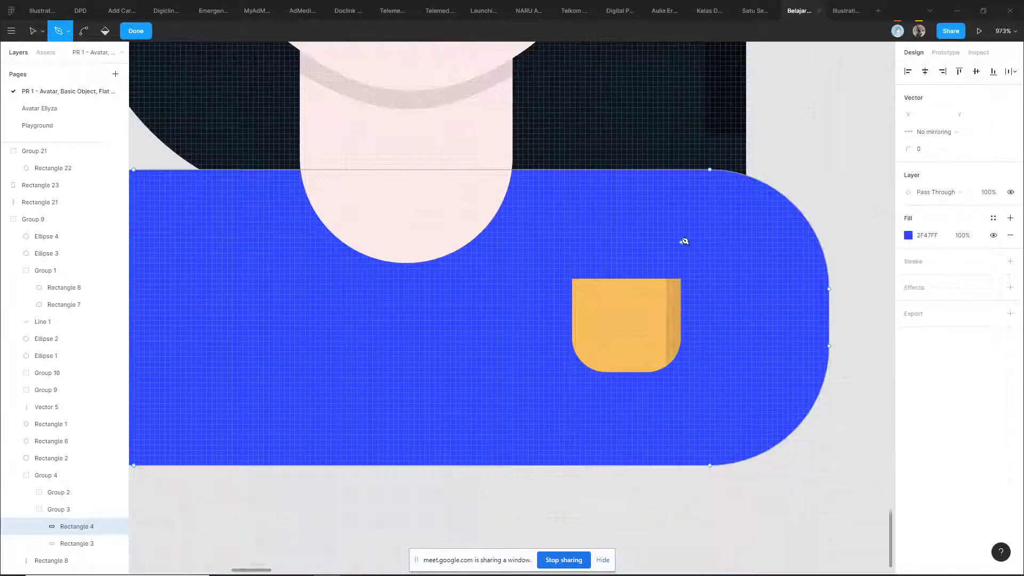
pyautogui.scroll(10, 551, 180)
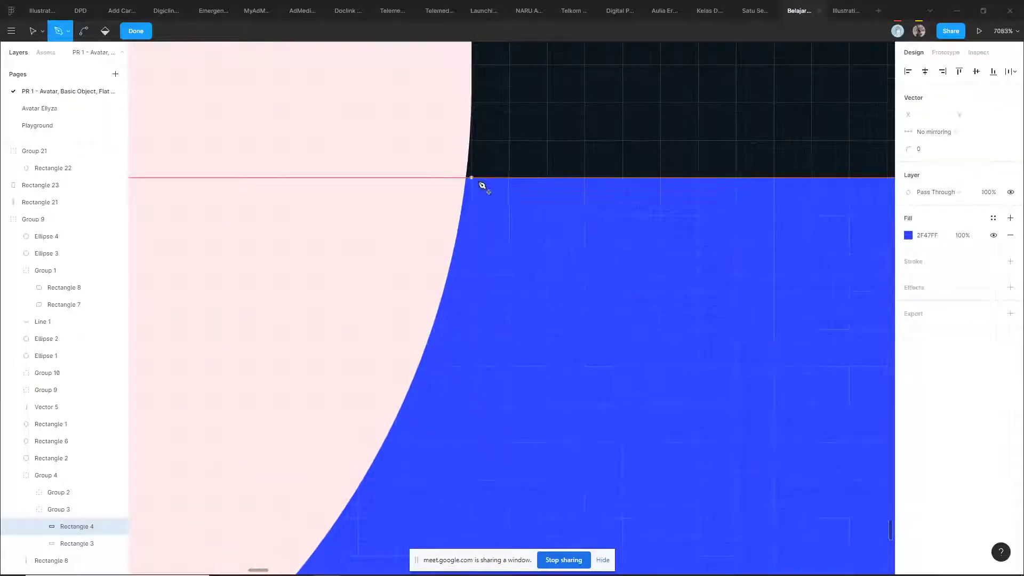
pyautogui.click(472, 178)
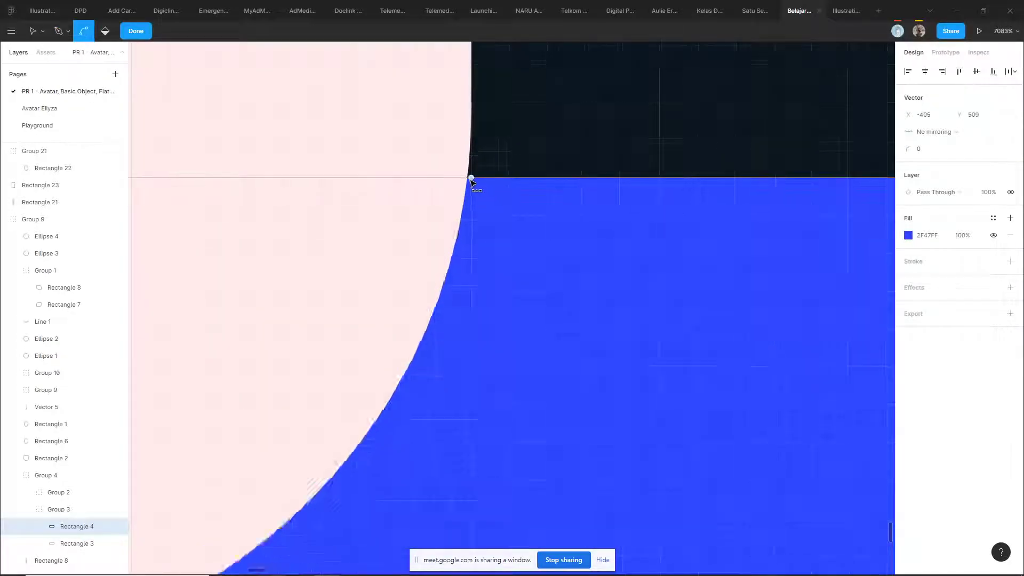
pyautogui.scroll(-12, 471, 178)
pyautogui.press('Escape')
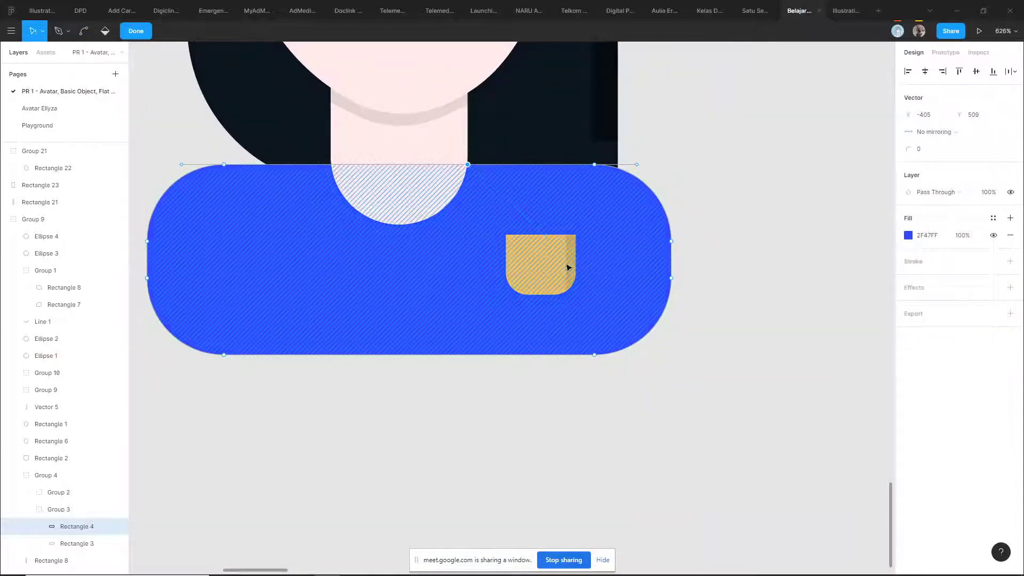
# - Delete the flattened shirt copy's two left-side anchor points and its lower-left one, keeping the upper-left anchor
pyautogui.scroll(2, 442, 234)
pyautogui.hscroll(-2, 441, 235)
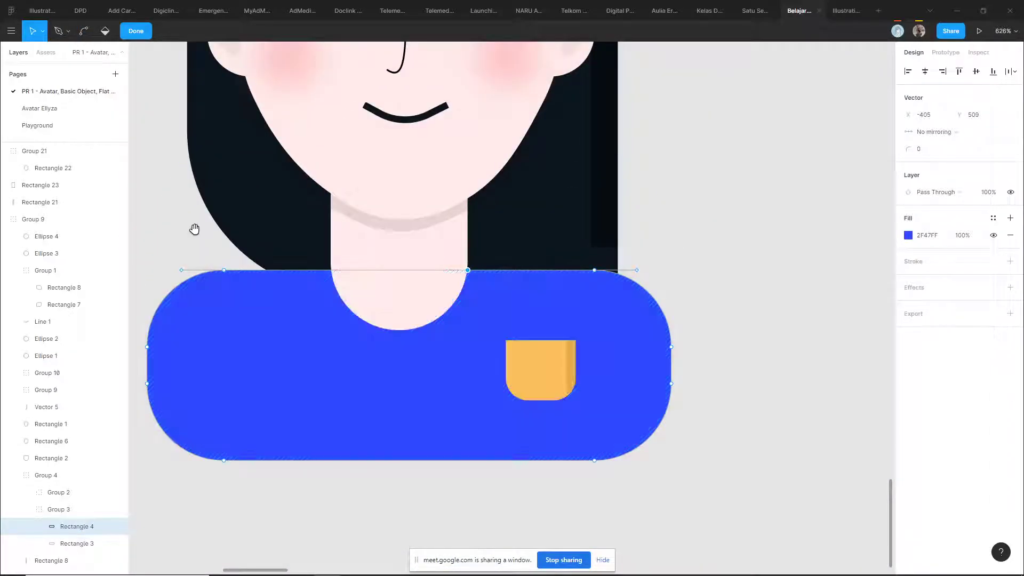
pyautogui.moveTo(176, 284); pyautogui.dragTo(245, 390)
pyautogui.moveTo(173, 323); pyautogui.dragTo(350, 485)
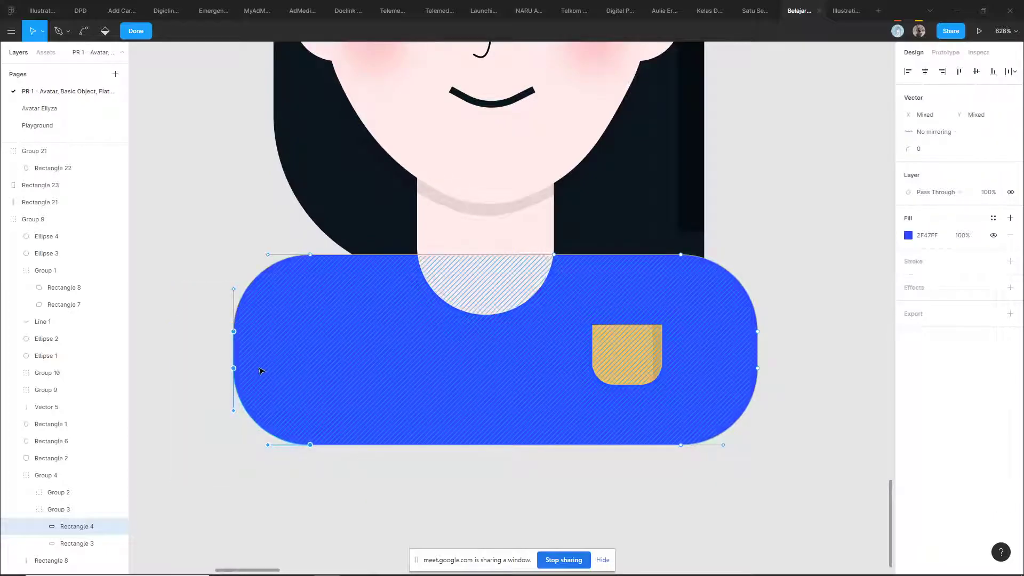
pyautogui.moveTo(176, 324); pyautogui.dragTo(353, 512)
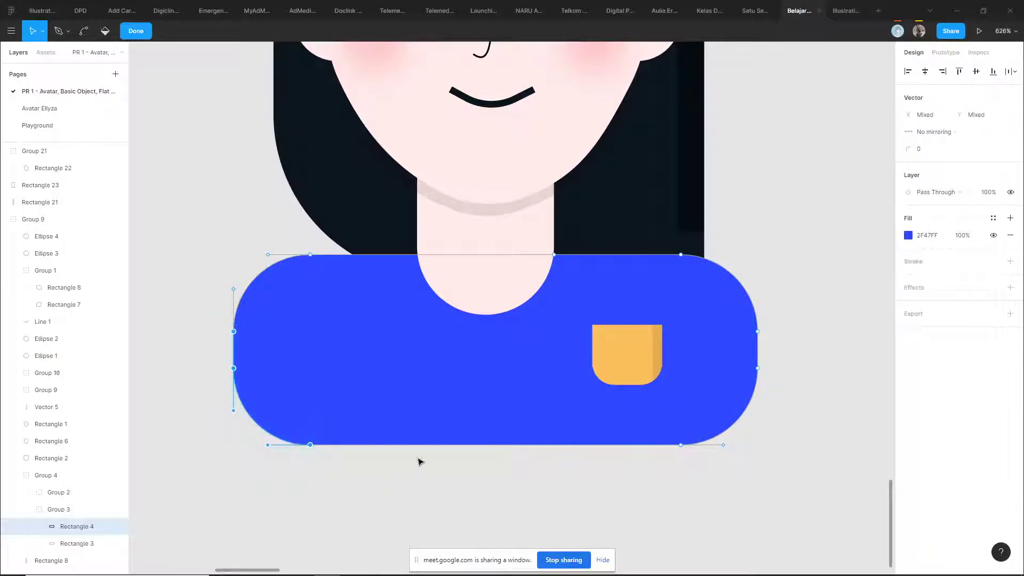
pyautogui.click(435, 451)
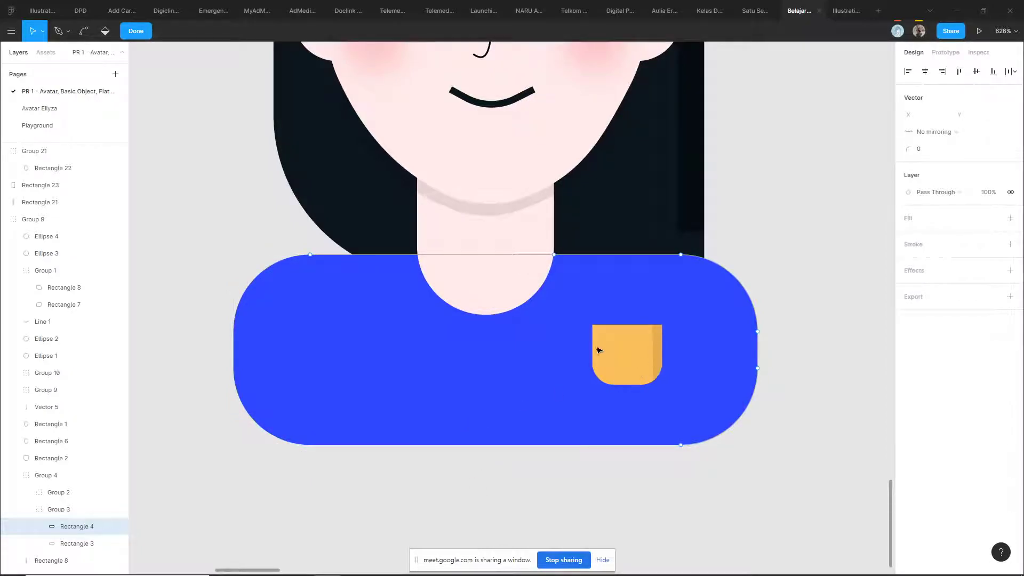
# - Move the remaining upper-left anchor point inside the shirt's right shoulder, to X -367, Y 521
pyautogui.moveTo(310, 255); pyautogui.dragTo(702, 303)
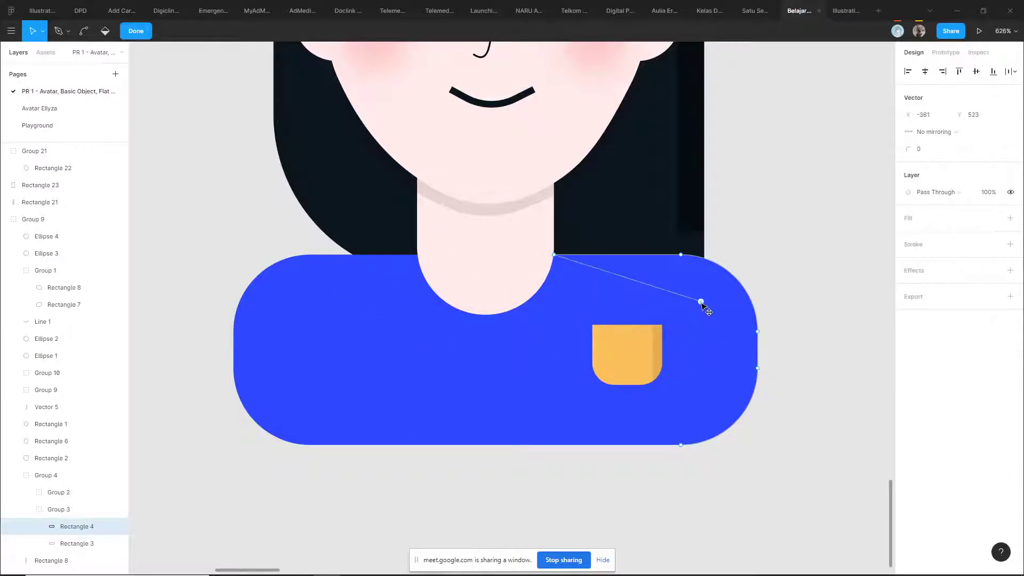
pyautogui.moveTo(743, 391); pyautogui.dragTo(640, 368)
pyautogui.scroll(3, 640, 368)
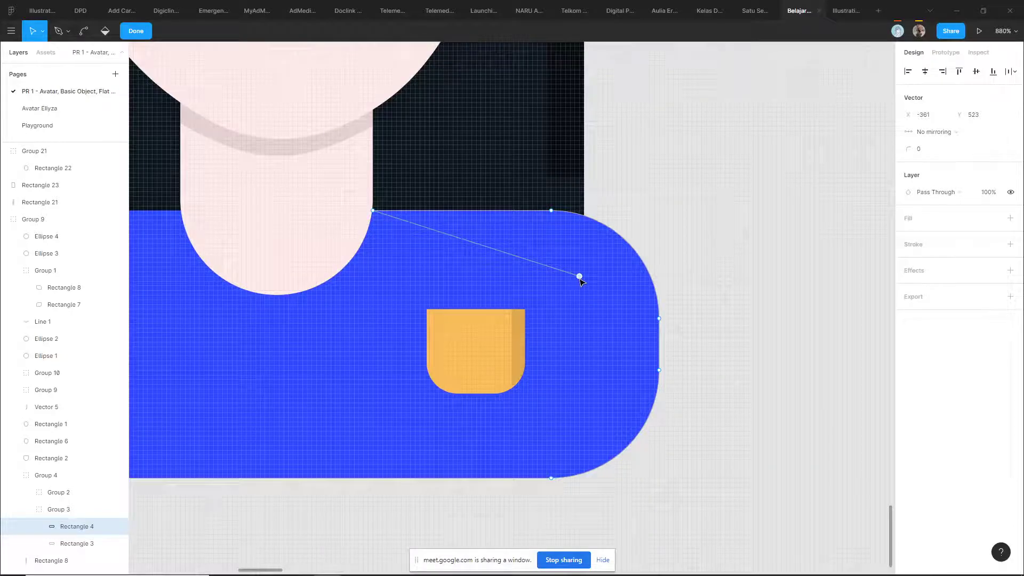
pyautogui.click(727, 251)
pyautogui.moveTo(581, 277); pyautogui.dragTo(386, 318)
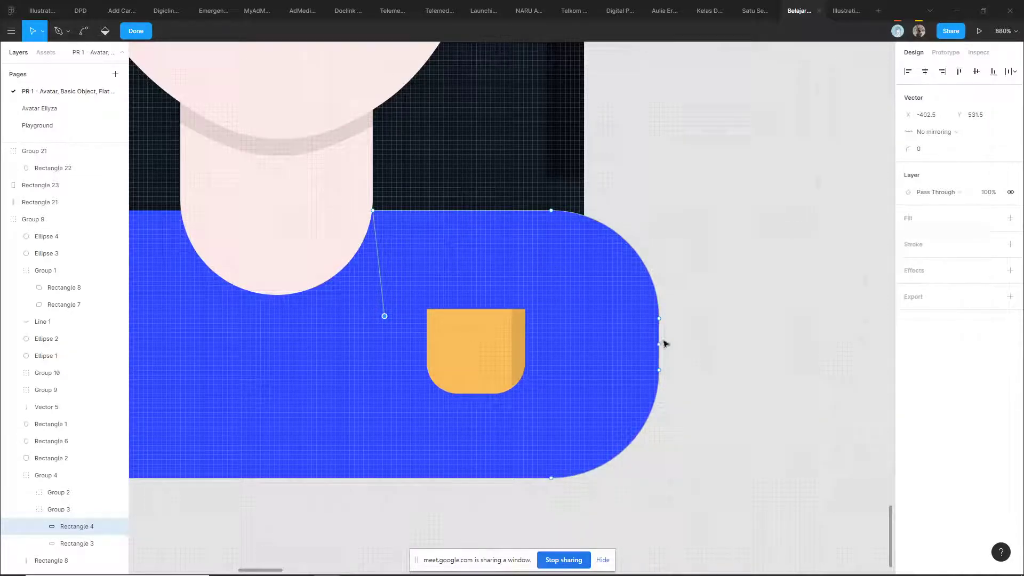
pyautogui.moveTo(385, 320); pyautogui.dragTo(552, 268)
pyautogui.click(747, 246)
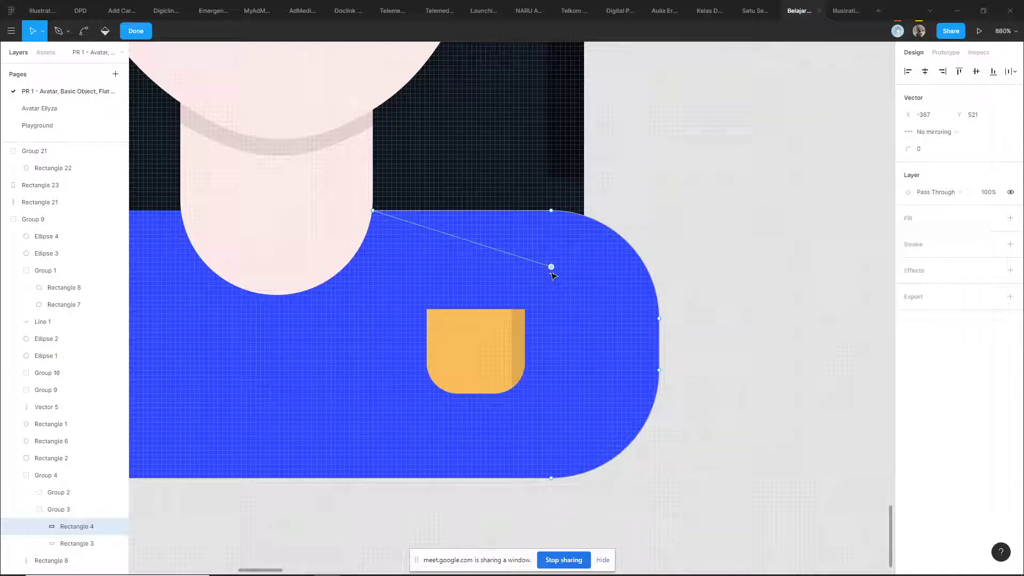
# - Close the shadow outline with a straight vertical segment from the inner anchor point down to the shirt's lower-right anchor
pyautogui.press('p')
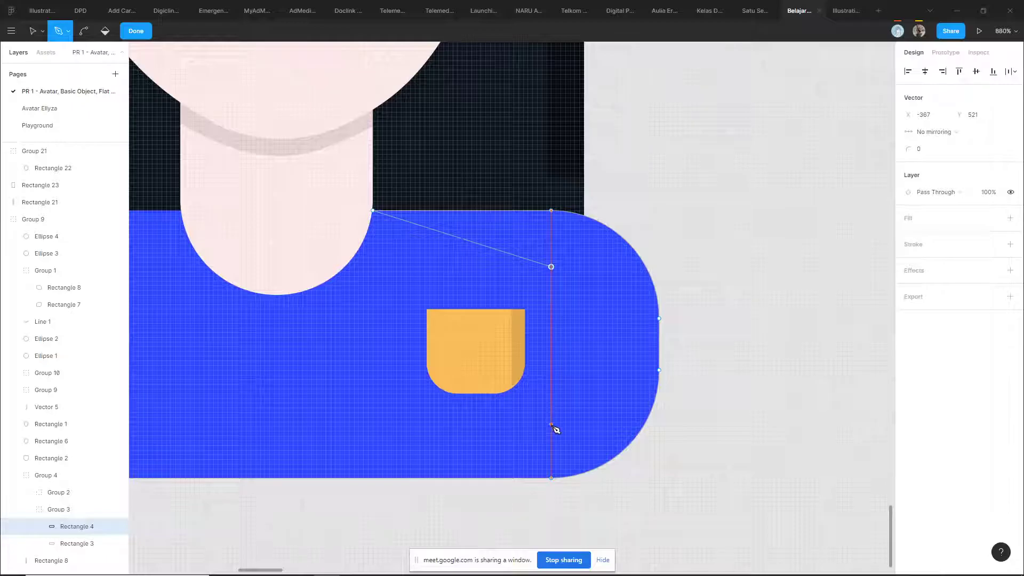
pyautogui.scroll(3, 568, 471)
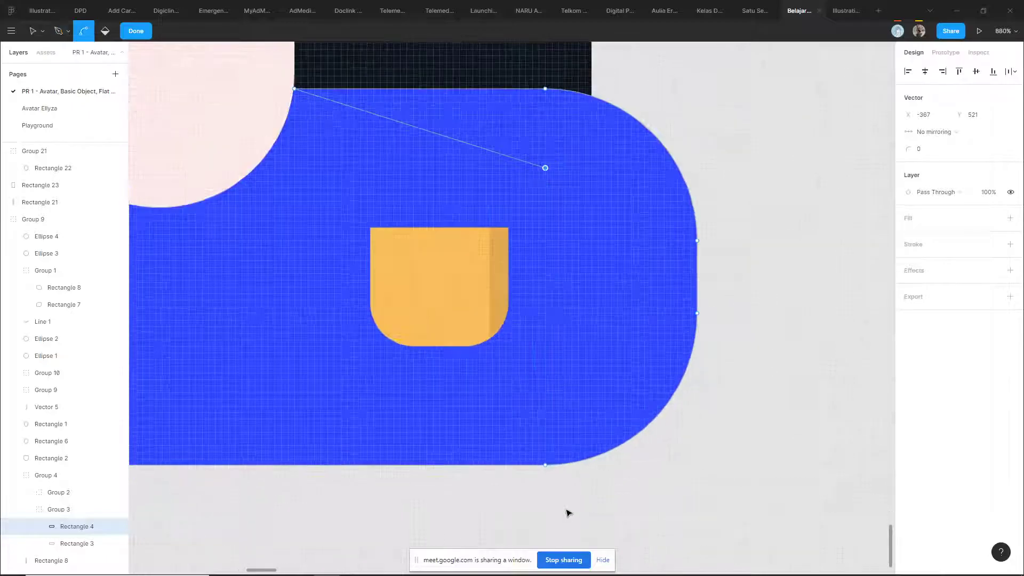
pyautogui.click(546, 466)
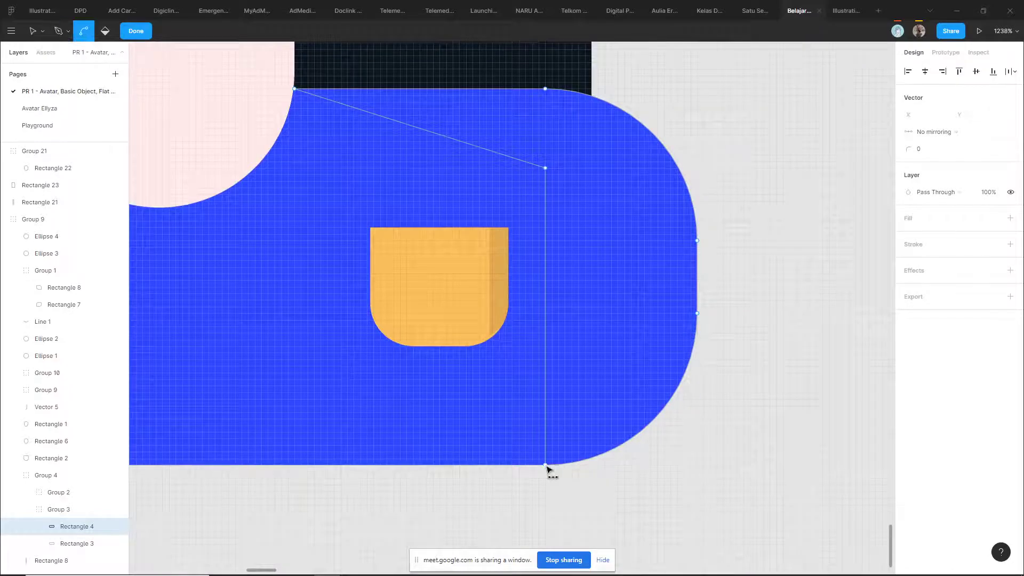
pyautogui.scroll(-2, 547, 467)
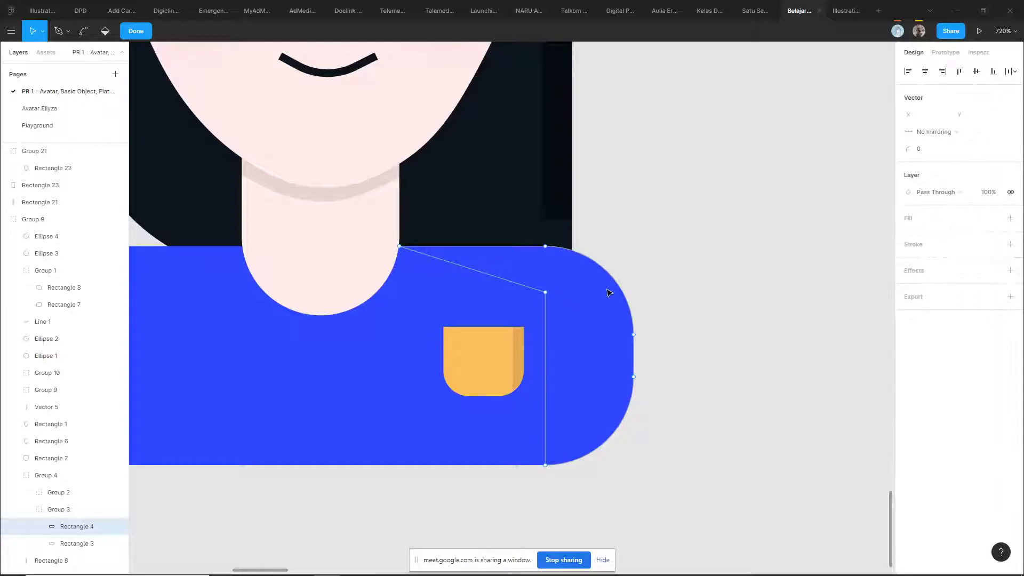
# - Try bending the inner anchor point of the shadow outline into a curve, and undo it
pyautogui.scroll(5, 555, 307)
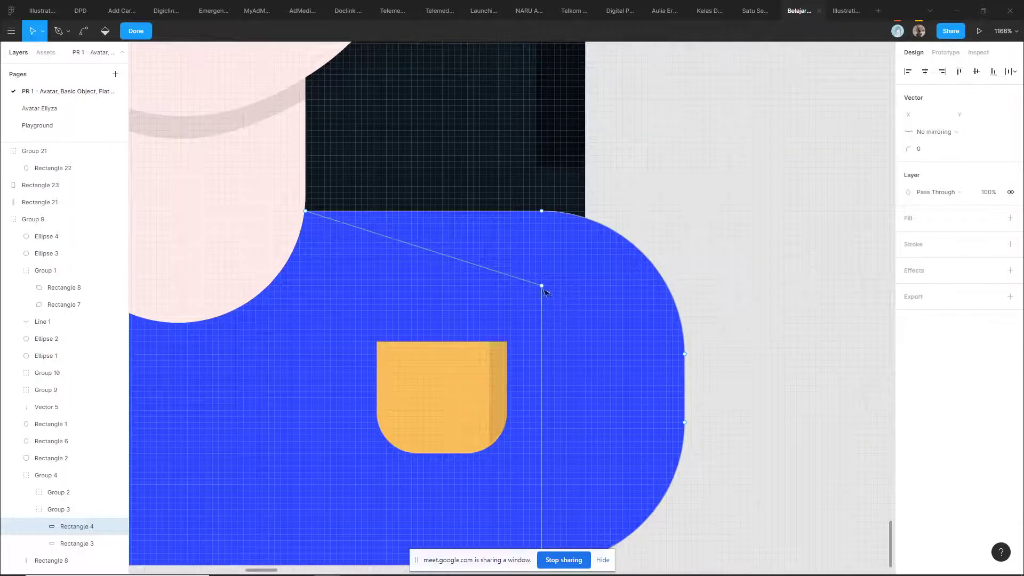
pyautogui.press('ctrl')
pyautogui.moveTo(542, 286); pyautogui.dragTo(592, 350)
pyautogui.scroll(-3, 595, 350)
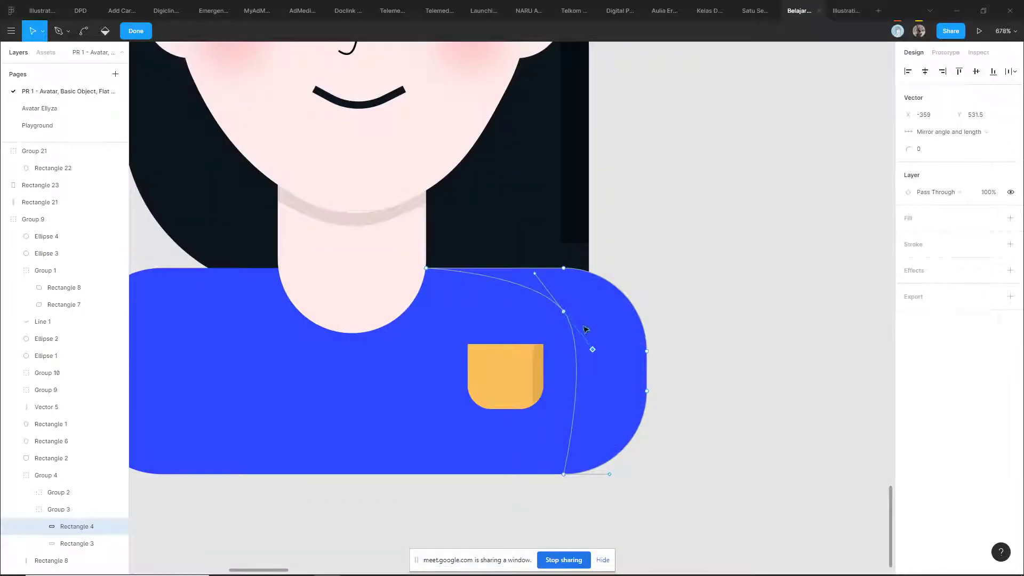
pyautogui.hotkey('ctrl', 'z')
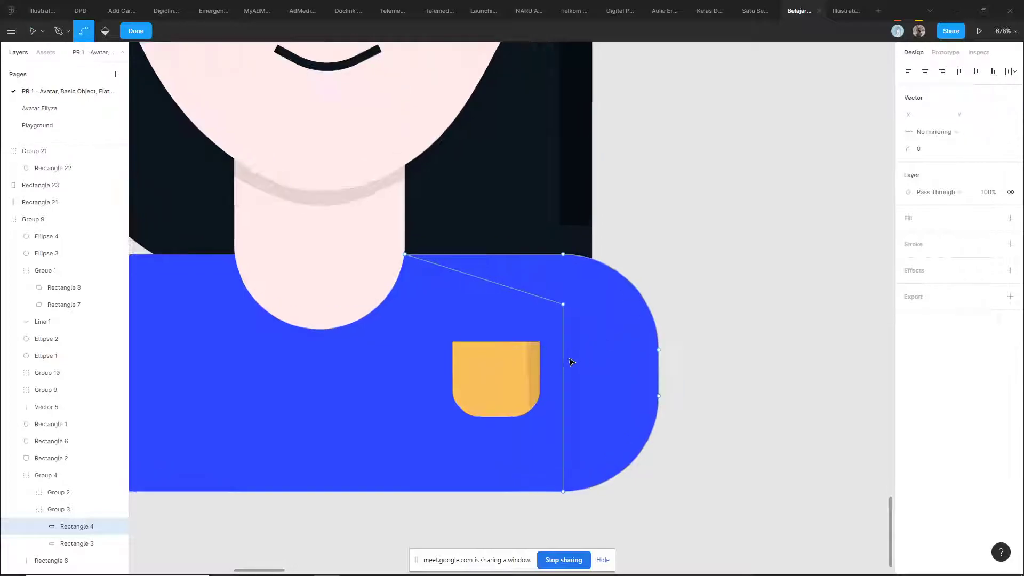
pyautogui.scroll(2, 572, 362)
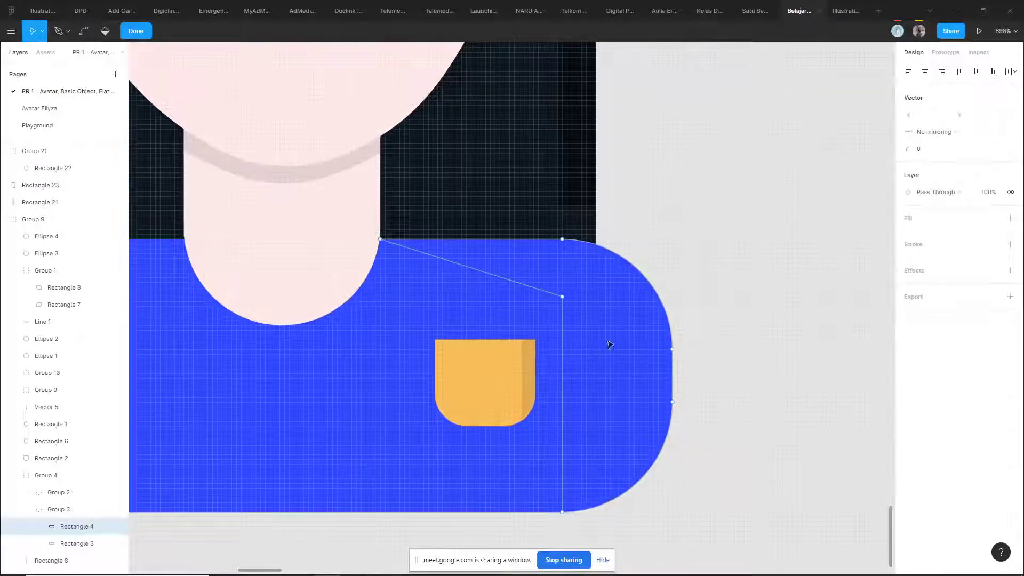
# - Add a fill to the closed shadow shape and set it to black, 000000, at 10% opacity
pyautogui.click(913, 222)
pyautogui.click(929, 240)
pyautogui.write('0')
pyautogui.press('Return')
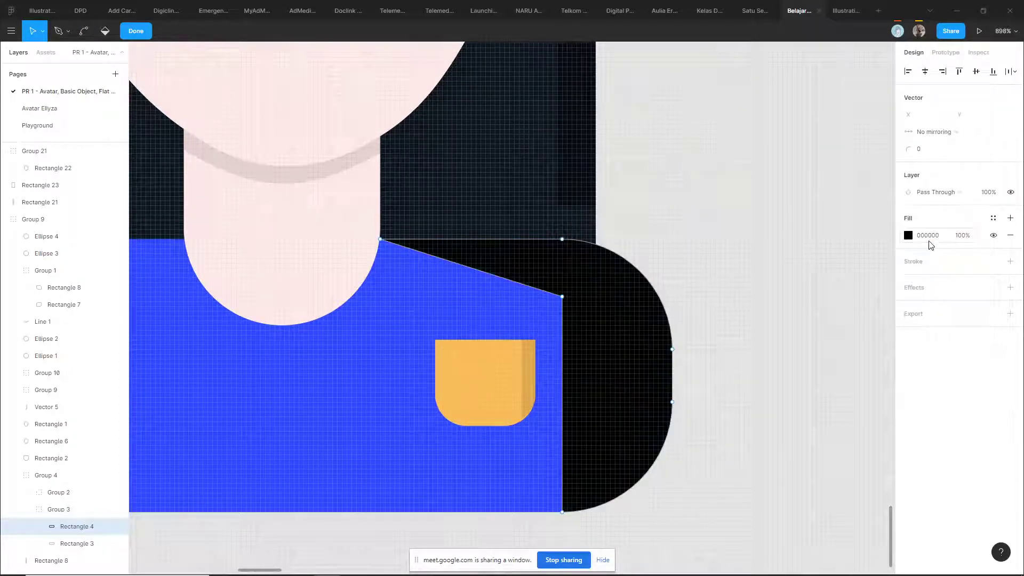
pyautogui.click(964, 235)
pyautogui.write('10')
pyautogui.press('Return')
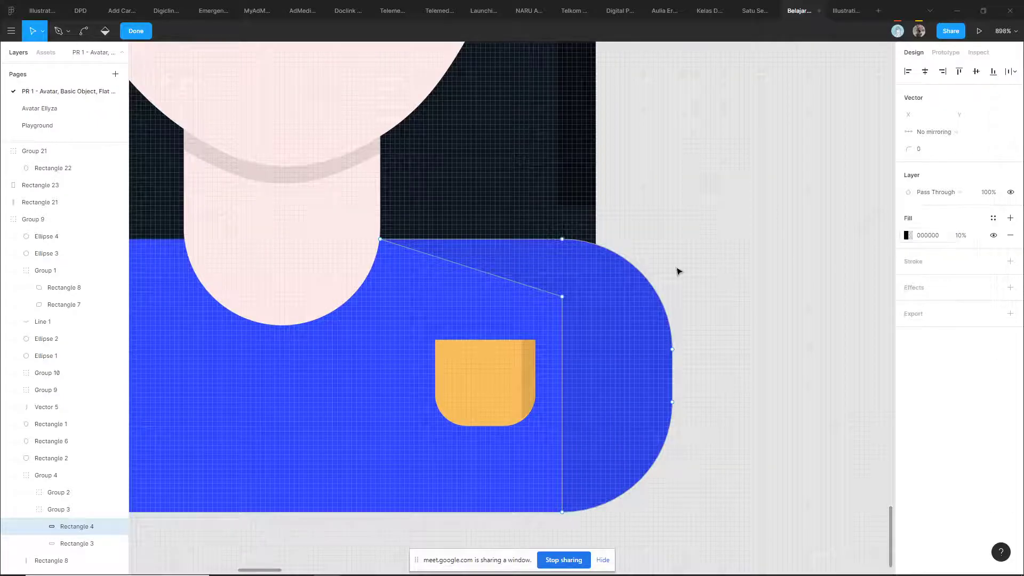
# - Lower the shadow's inner anchor point to X -367, Y 523, then try bending it and undo the bend
pyautogui.scroll(-2, 619, 294)
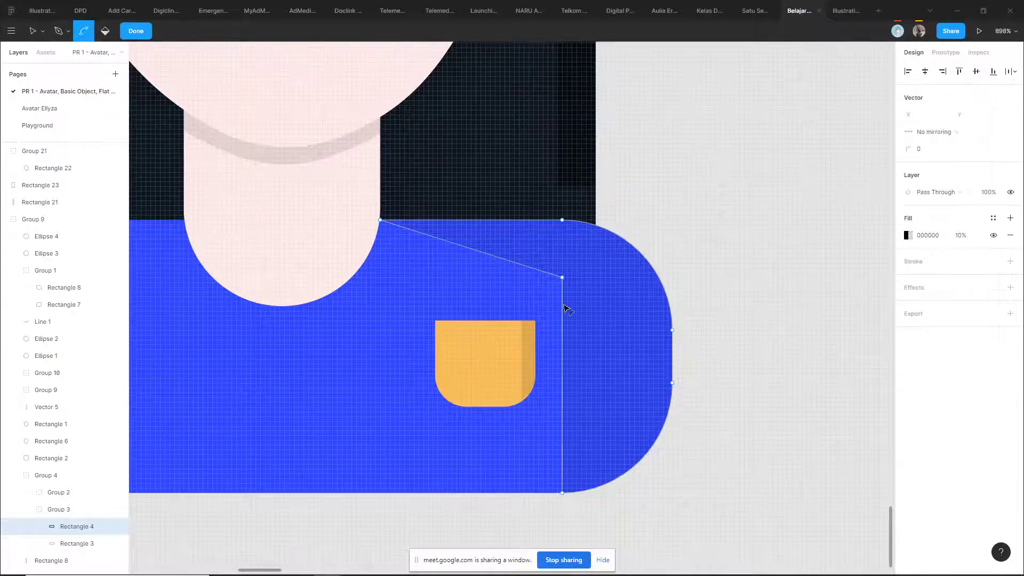
pyautogui.keyDown('ctrl'); pyautogui.scroll(1, 564, 291); pyautogui.keyUp('ctrl')
pyautogui.moveTo(563, 277); pyautogui.dragTo(563, 286)
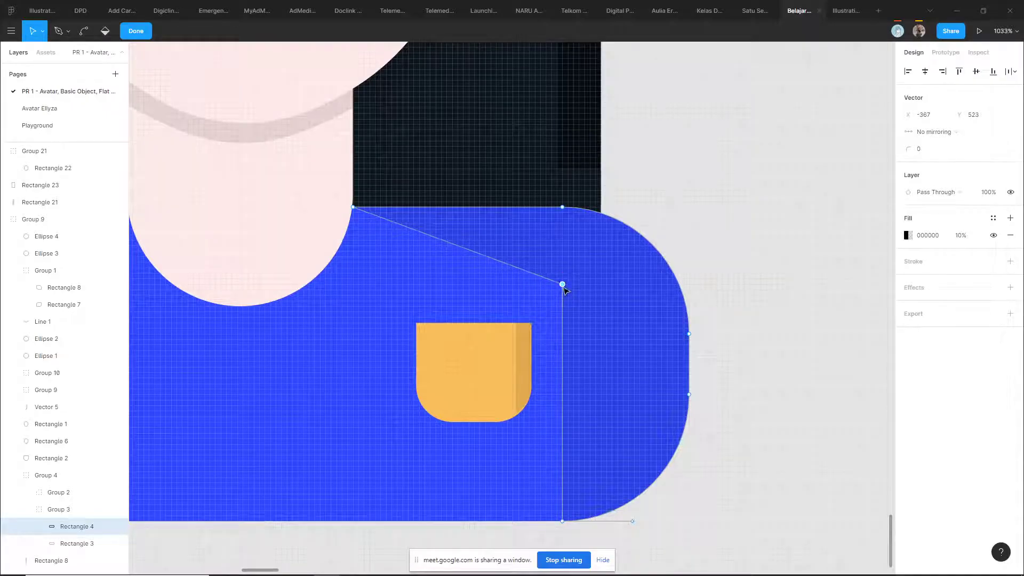
pyautogui.scroll(-1, 563, 286)
pyautogui.moveTo(562, 277); pyautogui.dragTo(605, 336)
pyautogui.hotkey('ctrl', 'z')
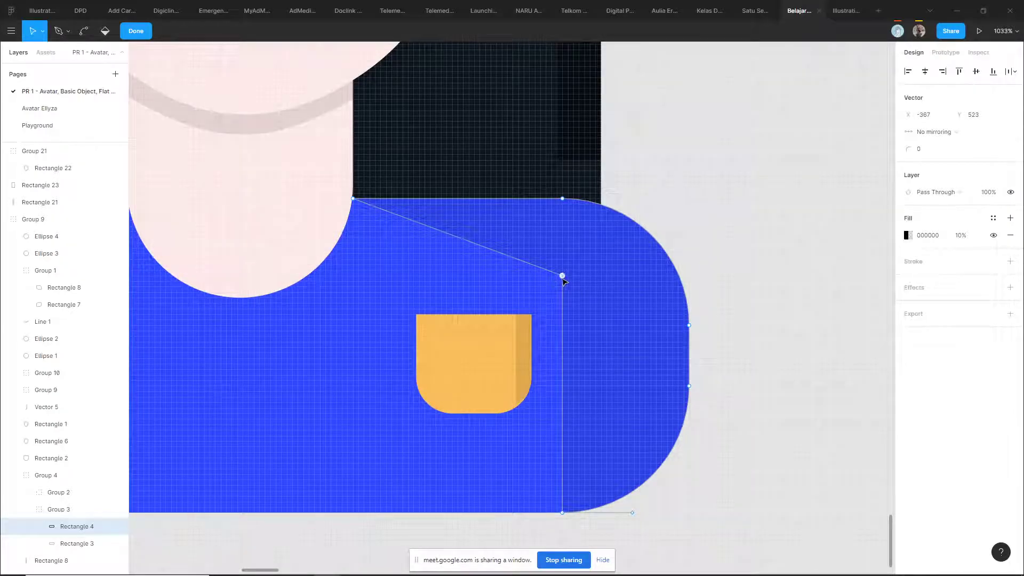
# - Increase the inner anchor point's corner radius to round the shadow's corner, and check the result on the whole avatar
pyautogui.moveTo(909, 150); pyautogui.dragTo(929, 151)
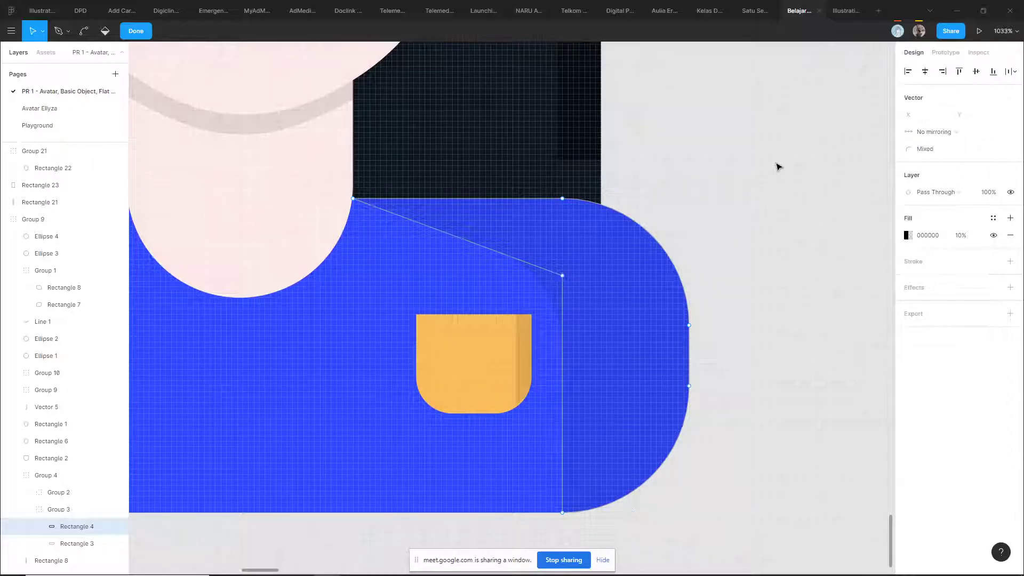
pyautogui.press('Escape')
pyautogui.press('Escape')
pyautogui.scroll(-5, 788, 149)
pyautogui.scroll(-5, 790, 150)
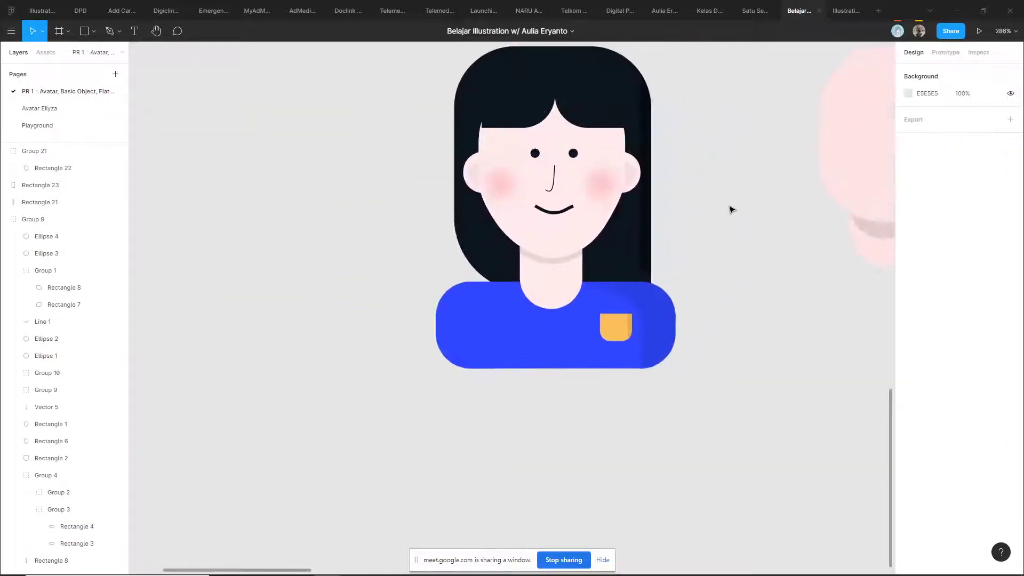
pyautogui.scroll(2, 764, 208)
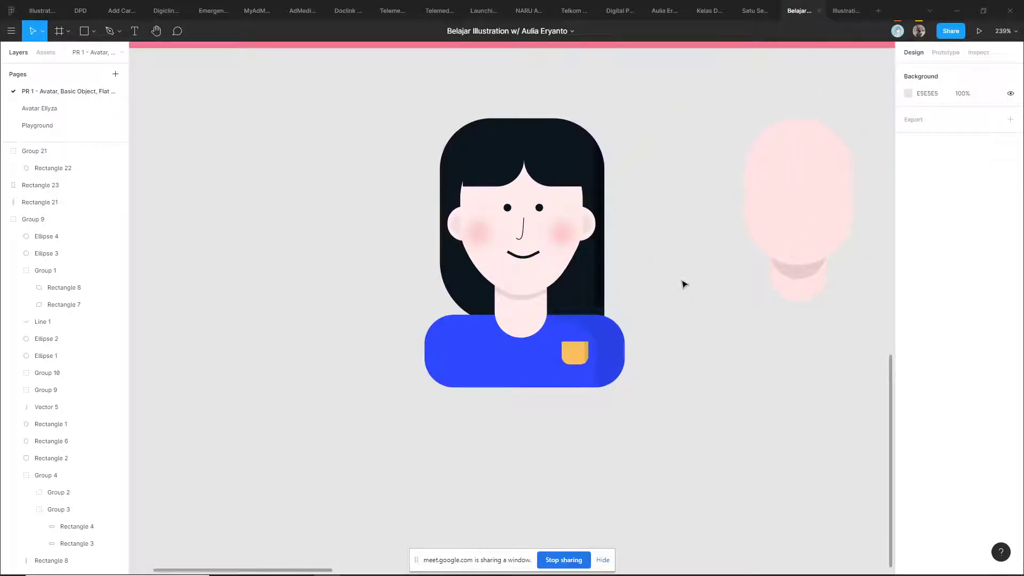
# - Add an anchor point on the shadow's slanted edge and move it over the neck, to about X -420, Y 521
pyautogui.scroll(3, 593, 329)
pyautogui.doubleClick(563, 325)
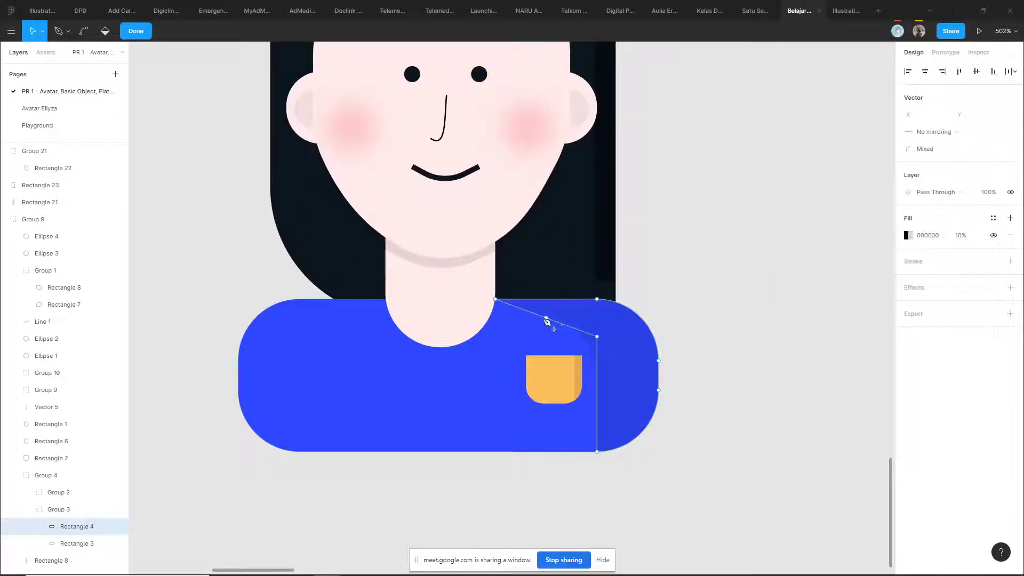
pyautogui.moveTo(548, 321); pyautogui.dragTo(456, 332)
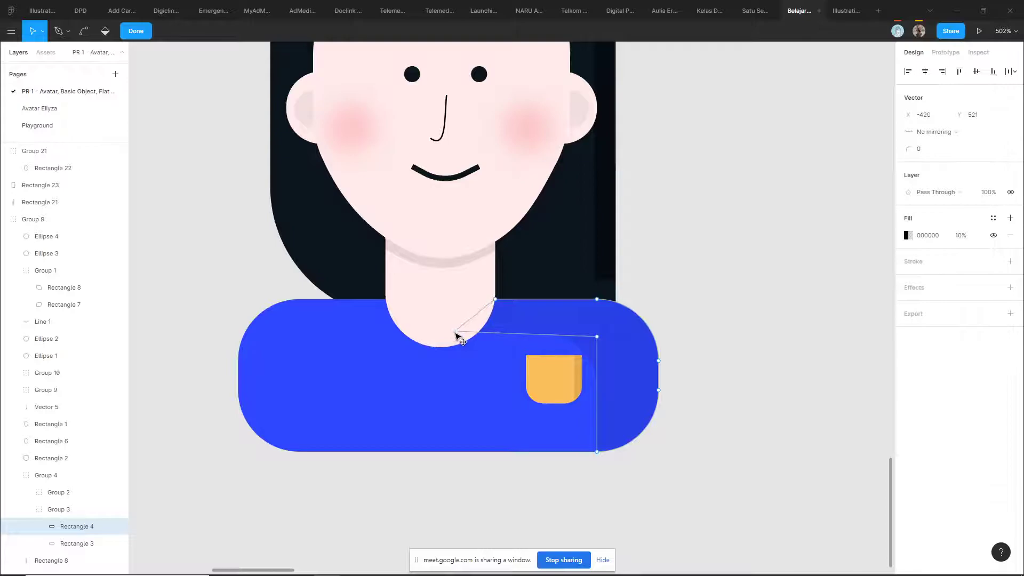
pyautogui.press('Escape')
pyautogui.click(666, 279)
pyautogui.click(570, 323)
pyautogui.click(569, 322)
pyautogui.doubleClick(570, 322)
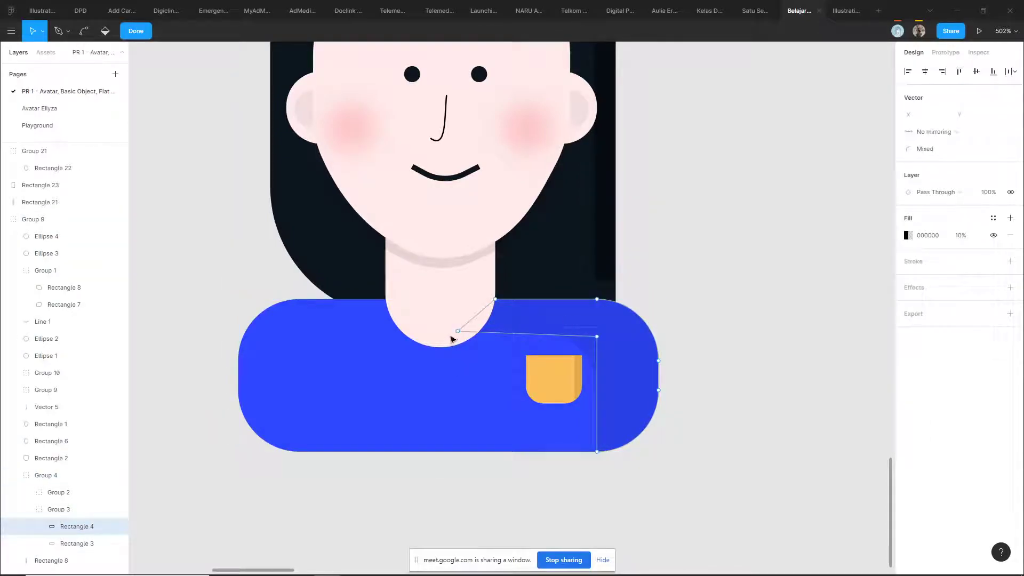
# - Level the added anchor point with the shadow's inner corner and check the straightened shadow edge on the whole avatar
pyautogui.click(731, 302)
pyautogui.click(616, 337)
pyautogui.doubleClick(609, 344)
pyautogui.scroll(3, 608, 344)
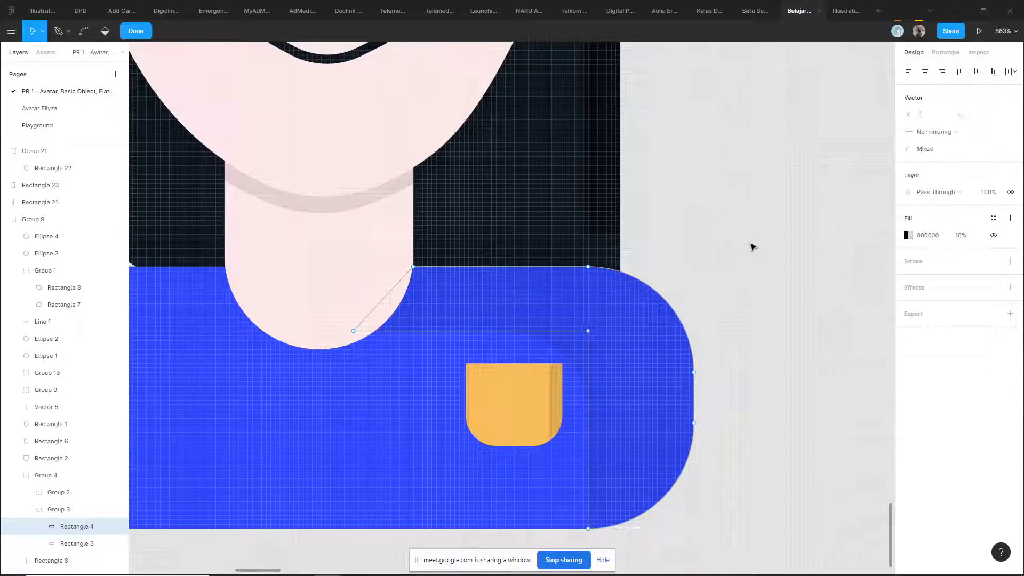
pyautogui.press('Escape')
pyautogui.click(752, 244)
pyautogui.keyDown('ctrl'); pyautogui.scroll(-3, 753, 245); pyautogui.keyUp('ctrl')
pyautogui.hscroll(2, 678, 277)
pyautogui.keyDown('ctrl'); pyautogui.scroll(-5, 679, 277); pyautogui.keyUp('ctrl')
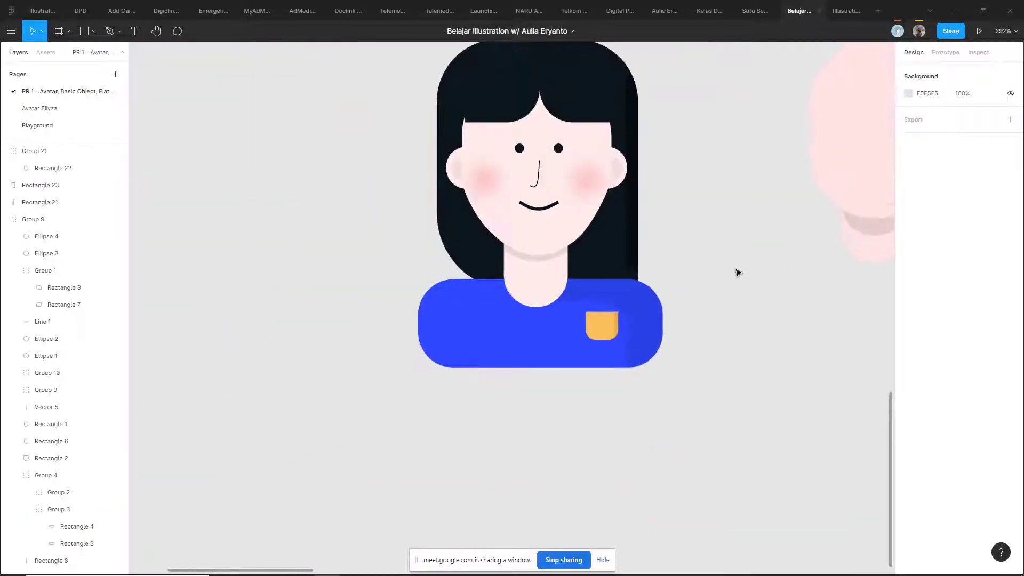
pyautogui.hscroll(2, 731, 269)
# - Merge the added anchor point into the neck-side anchor at X -405, Y 509, restoring the shadow's slanted edge
pyautogui.keyDown('ctrl'); pyautogui.click(579, 334); pyautogui.keyUp('ctrl')
pyautogui.keyDown('ctrl'); pyautogui.scroll(4, 525, 331); pyautogui.keyUp('ctrl')
pyautogui.keyDown('ctrl'); pyautogui.scroll(2, 526, 332); pyautogui.keyUp('ctrl')
pyautogui.doubleClick(525, 332)
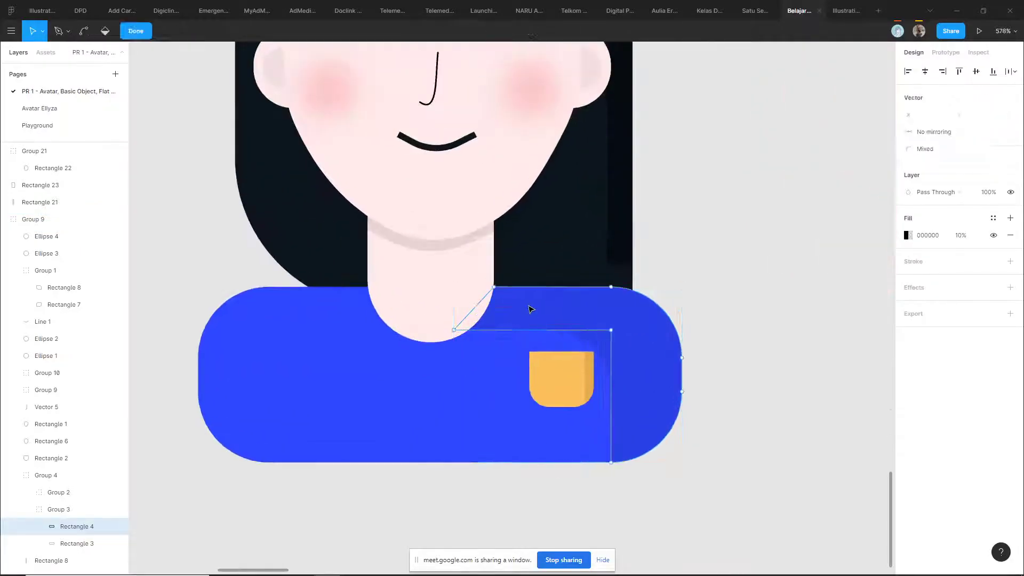
pyautogui.moveTo(454, 332); pyautogui.dragTo(495, 289)
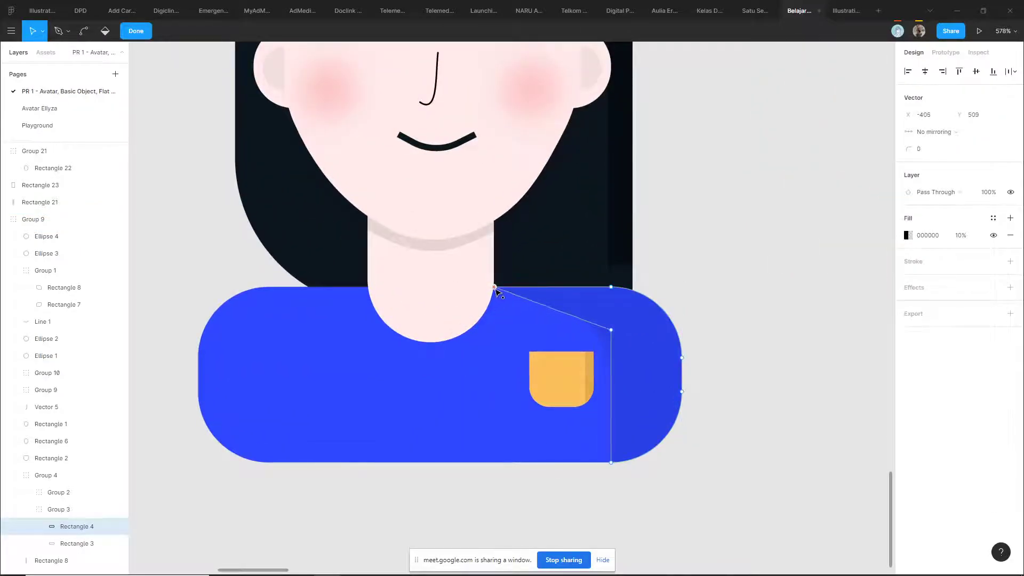
# - Set the corner radius of the shadow's inner anchor point to 0
pyautogui.click(611, 331)
pyautogui.click(939, 153)
pyautogui.write('0')
pyautogui.press('Return')
pyautogui.scroll(3, 614, 336)
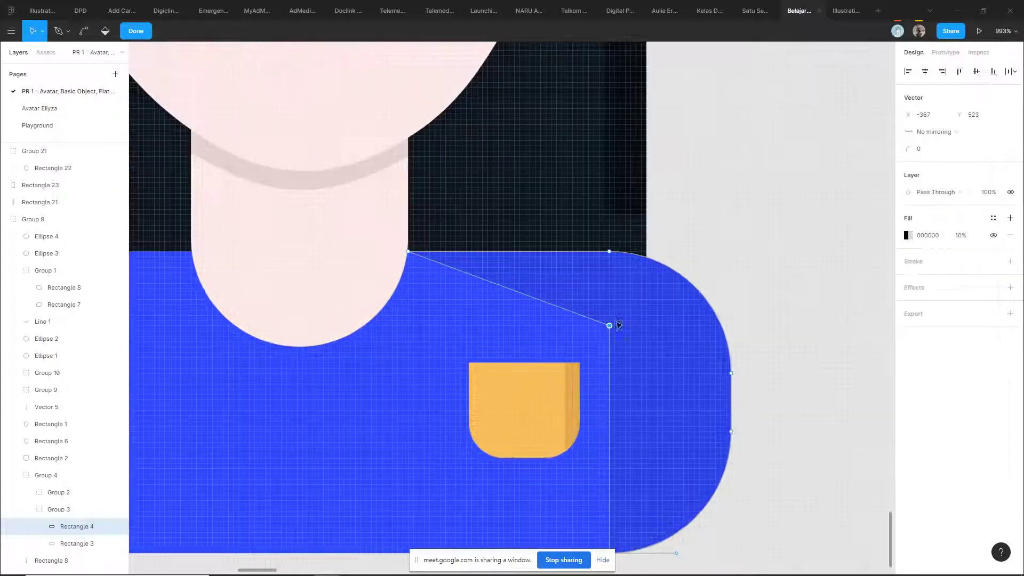
# - Bend the inner anchor point with mirrored handles to curve the shadow's edge, and shift the anchor slightly toward the shoulder
pyautogui.moveTo(611, 330); pyautogui.dragTo(658, 392)
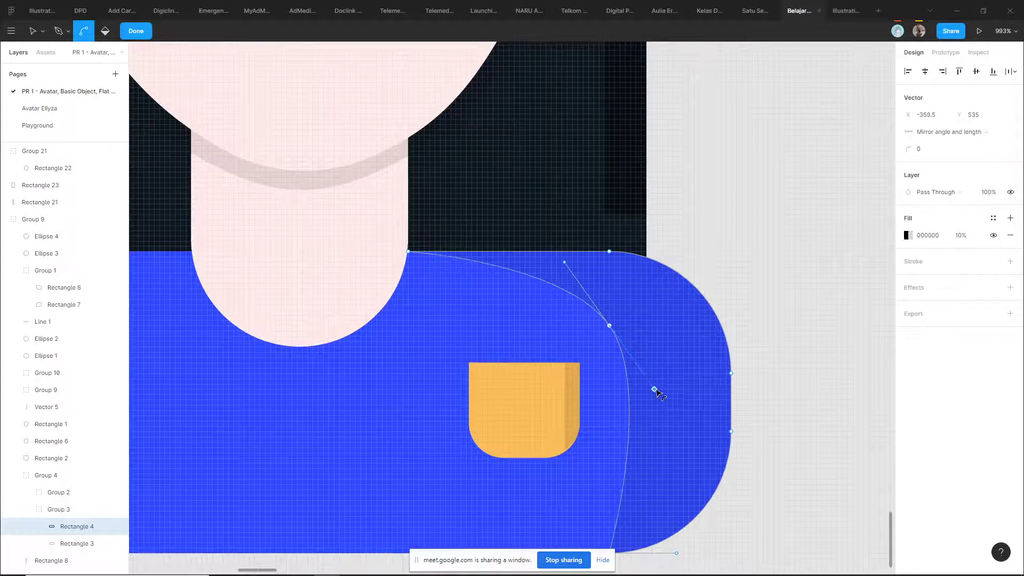
pyautogui.press('v')
pyautogui.moveTo(609, 326); pyautogui.dragTo(637, 337)
pyautogui.scroll(-2, 637, 325)
pyautogui.press('Escape')
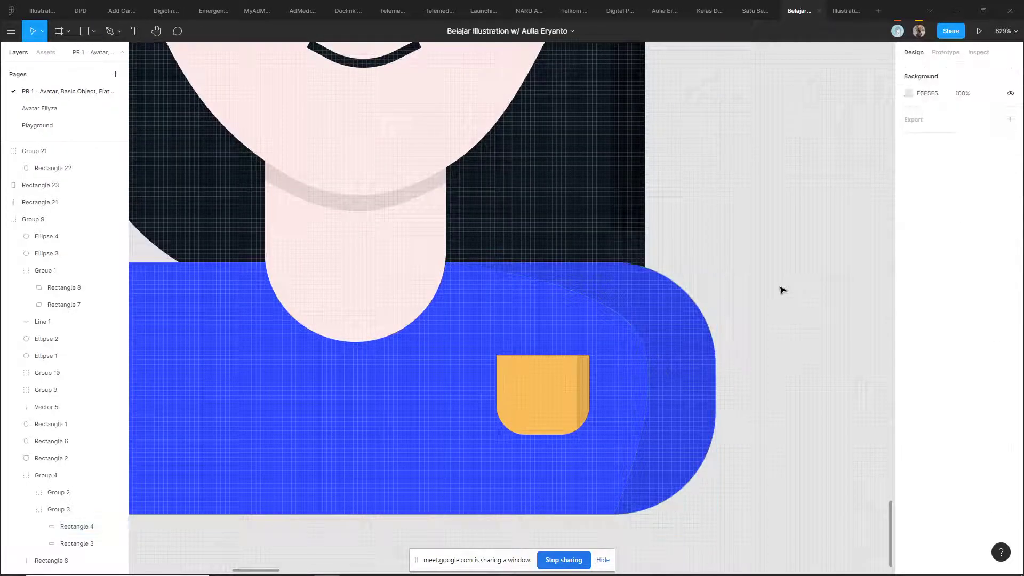
# - Examine the full avatar with its curved shirt shadow and the circle-masked version in the pink practice frame
pyautogui.scroll(-3, 713, 359)
pyautogui.moveTo(713, 359); pyautogui.dragTo(565, 347)
pyautogui.scroll(-2, 616, 334)
pyautogui.scroll(-3, 661, 358)
pyautogui.hscroll(1, 693, 352)
pyautogui.scroll(2, 682, 344)
pyautogui.scroll(3, 638, 339)
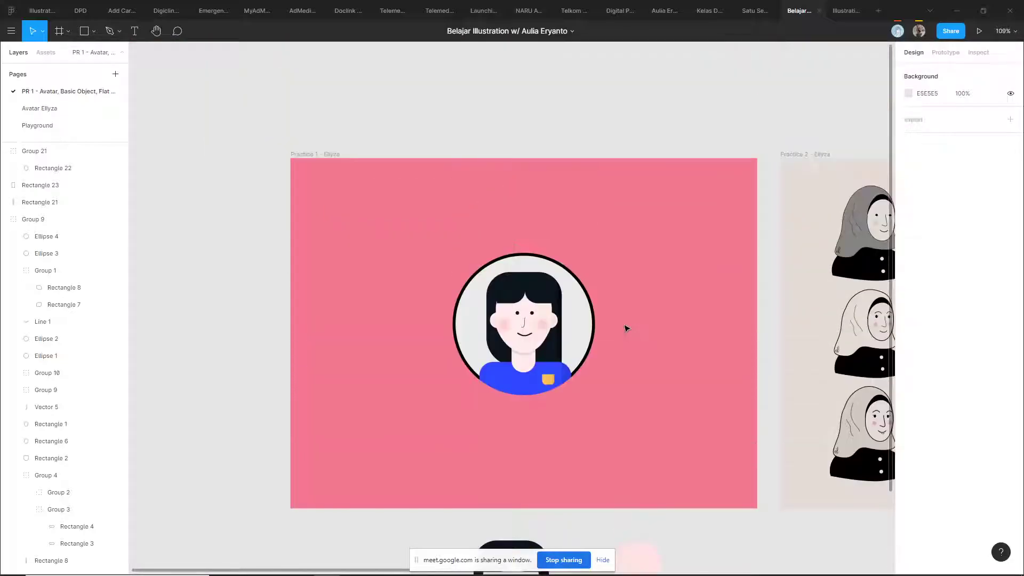
# - Examine the circle-masked avatar in the pink practice frame and compare it with the unmasked copy below the frame
pyautogui.scroll(3, 626, 327)
pyautogui.scroll(-1, 614, 341)
pyautogui.scroll(-4, 596, 312)
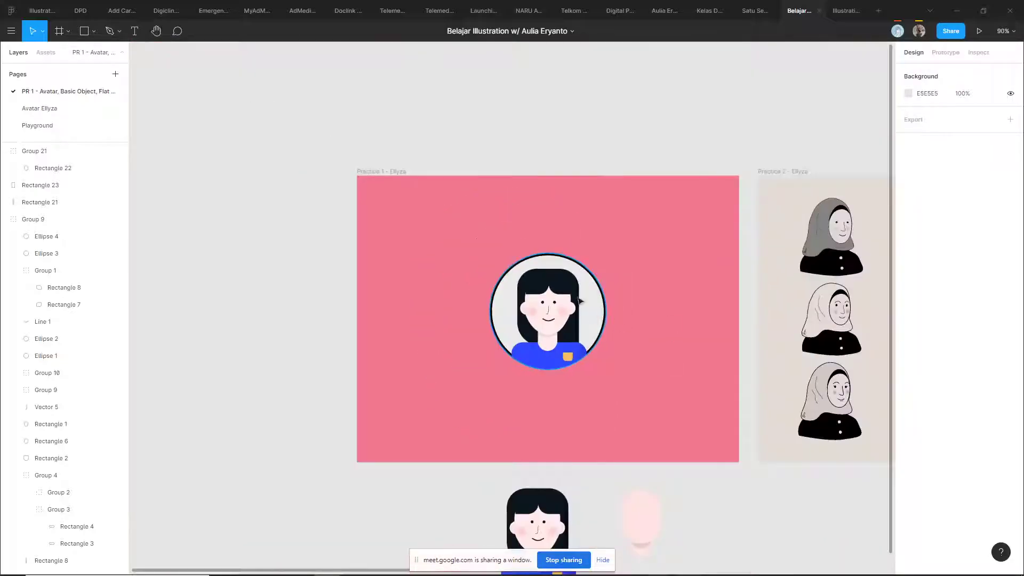
pyautogui.scroll(-2, 401, 160)
pyautogui.hscroll(2, 400, 160)
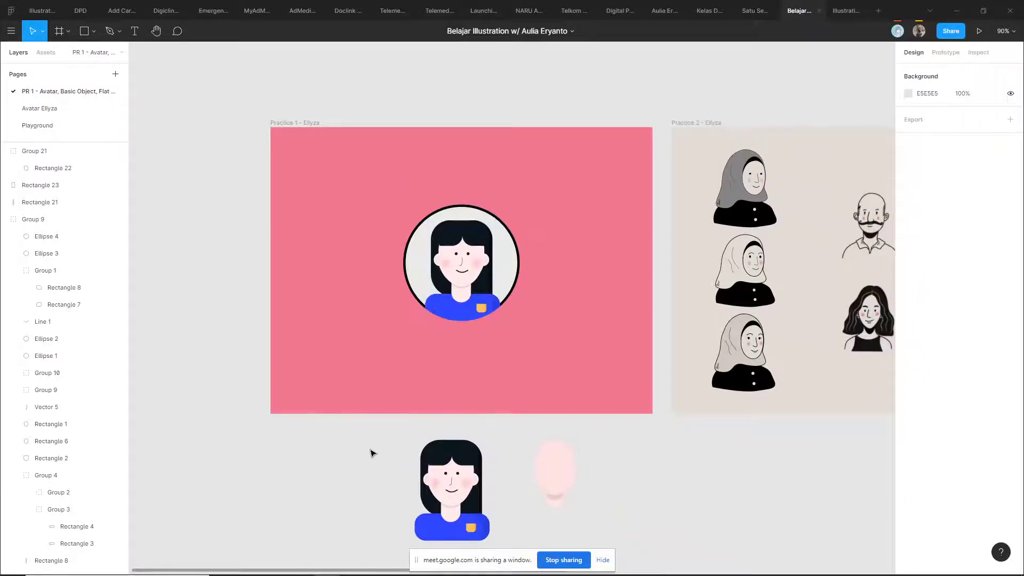
pyautogui.scroll(-1, 372, 453)
pyautogui.click(427, 469)
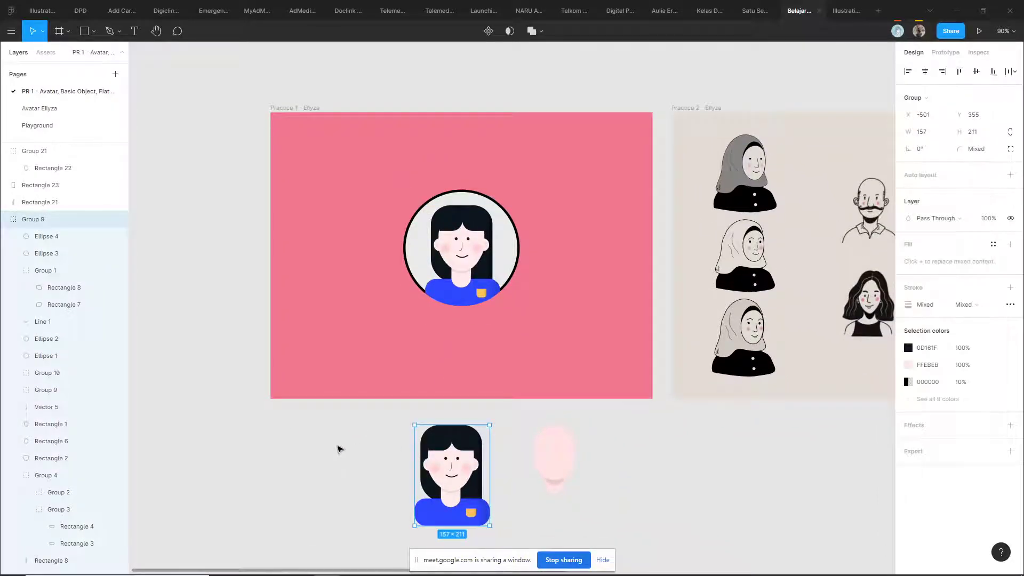
pyautogui.click(339, 449)
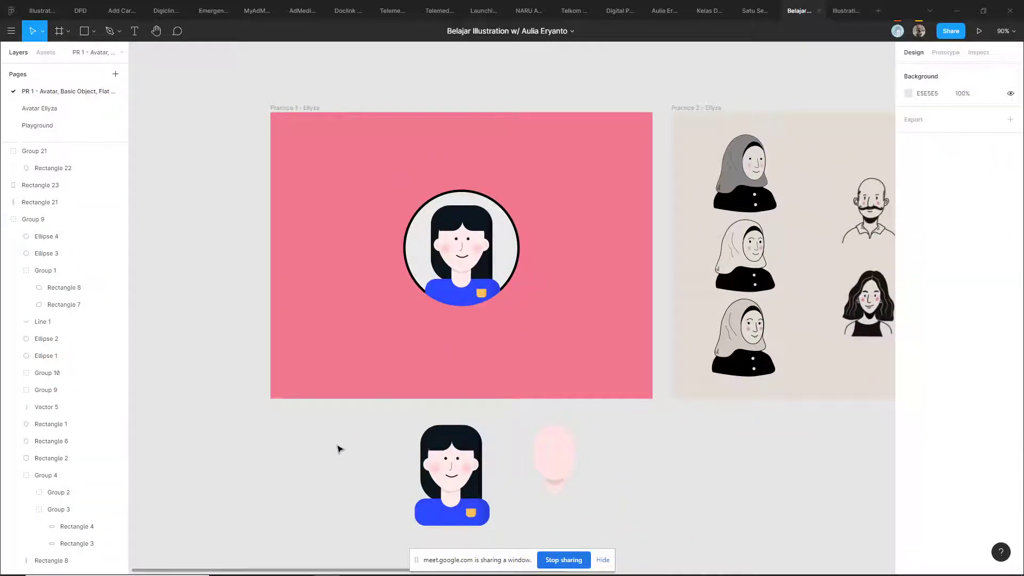
pyautogui.scroll(-3, 402, 493)
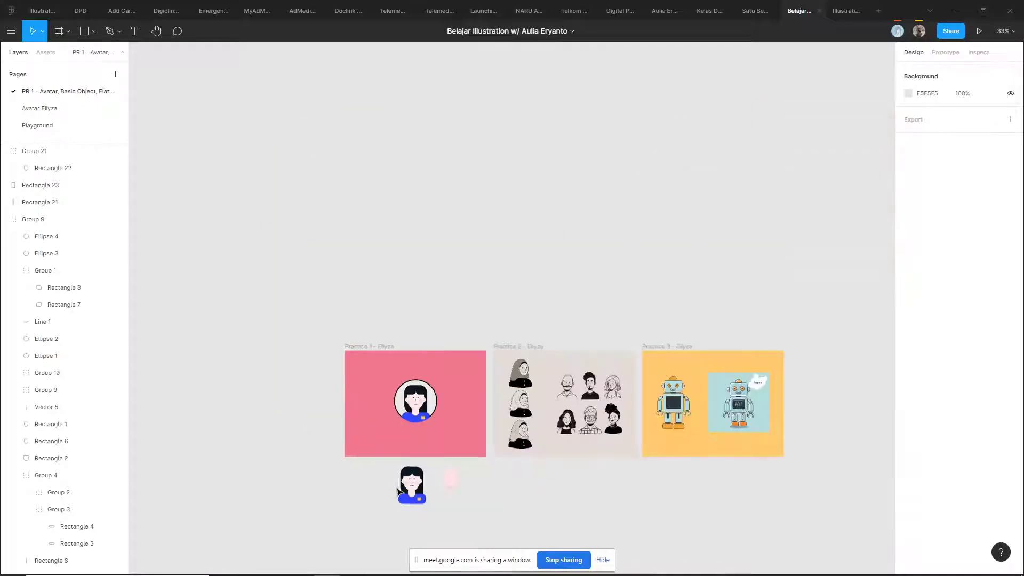
# - Add an anchor point with the Pen tool on the shirt shadow's curved inner edge at X -359.19, Y 535
pyautogui.scroll(6, 401, 492)
pyautogui.scroll(-2, 513, 412)
pyautogui.scroll(5, 533, 412)
pyautogui.click(499, 373)
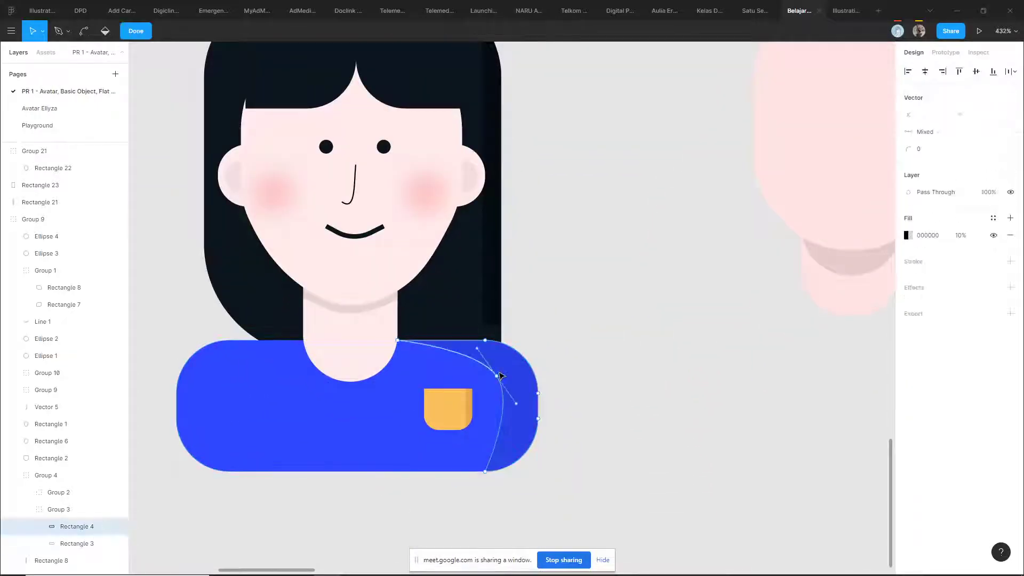
pyautogui.scroll(-1, 544, 370)
pyautogui.doubleClick(519, 344)
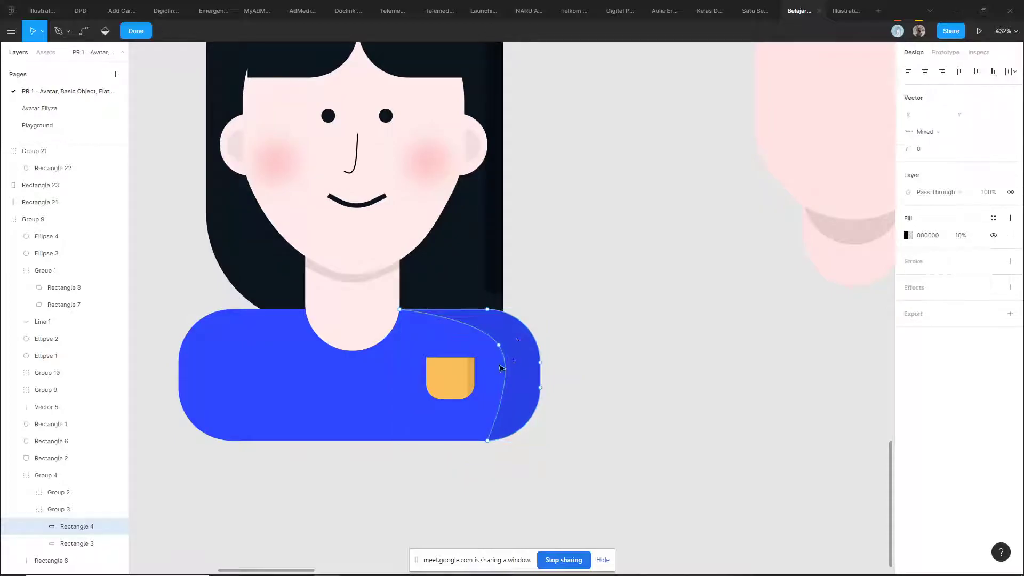
pyautogui.scroll(5, 484, 383)
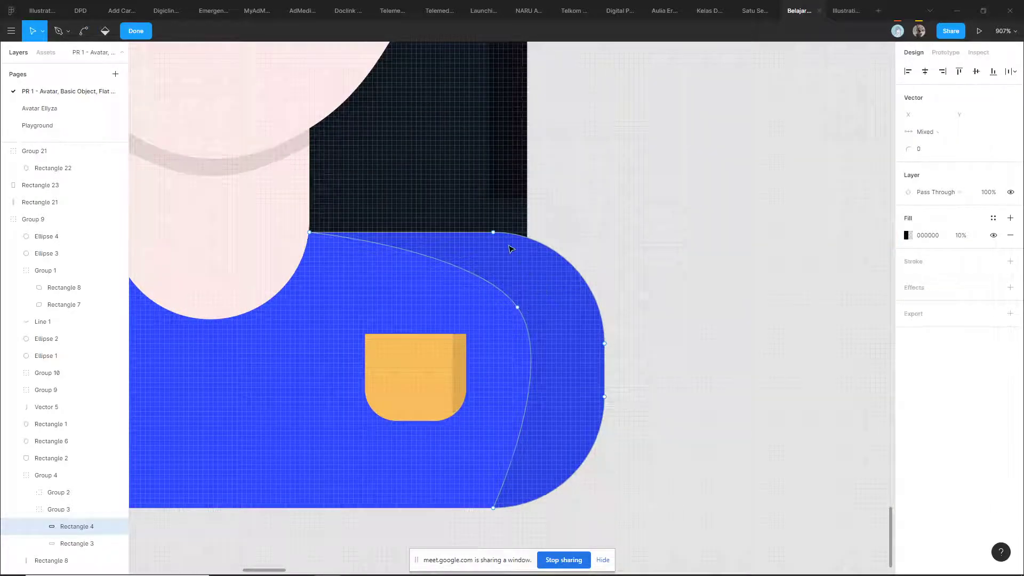
pyautogui.press('p')
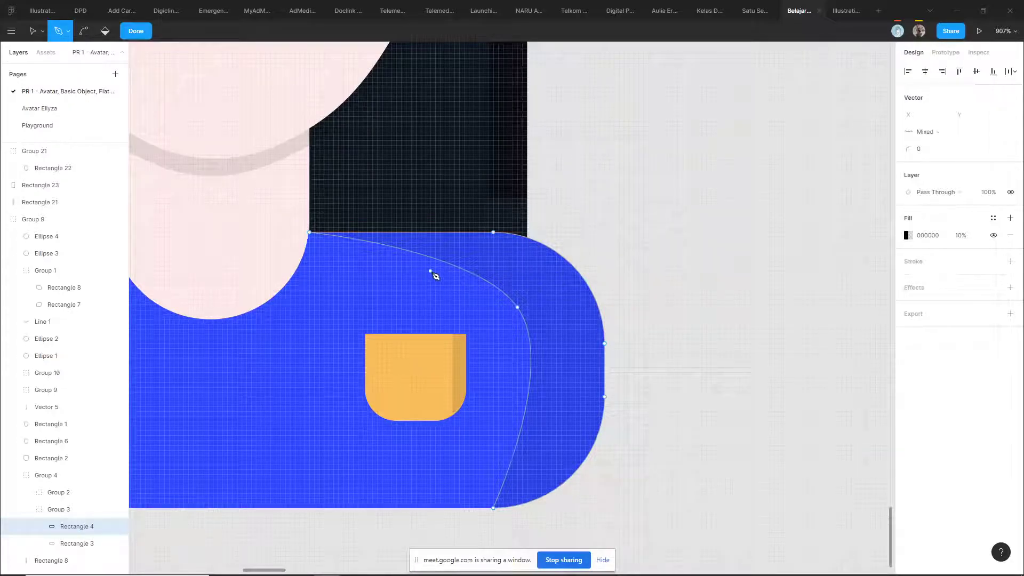
pyautogui.scroll(3, 435, 276)
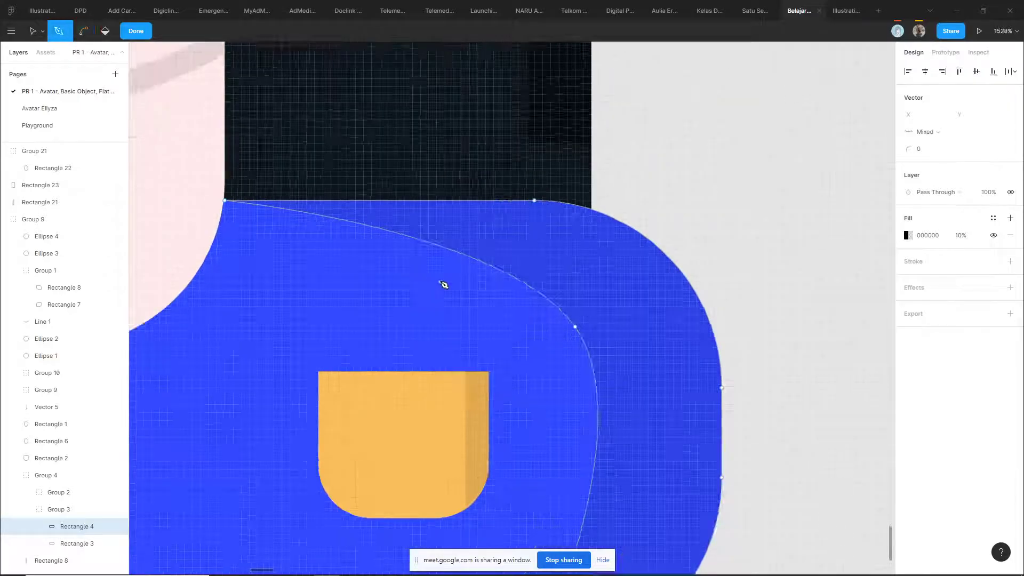
pyautogui.scroll(2, 499, 296)
pyautogui.scroll(-1, 500, 293)
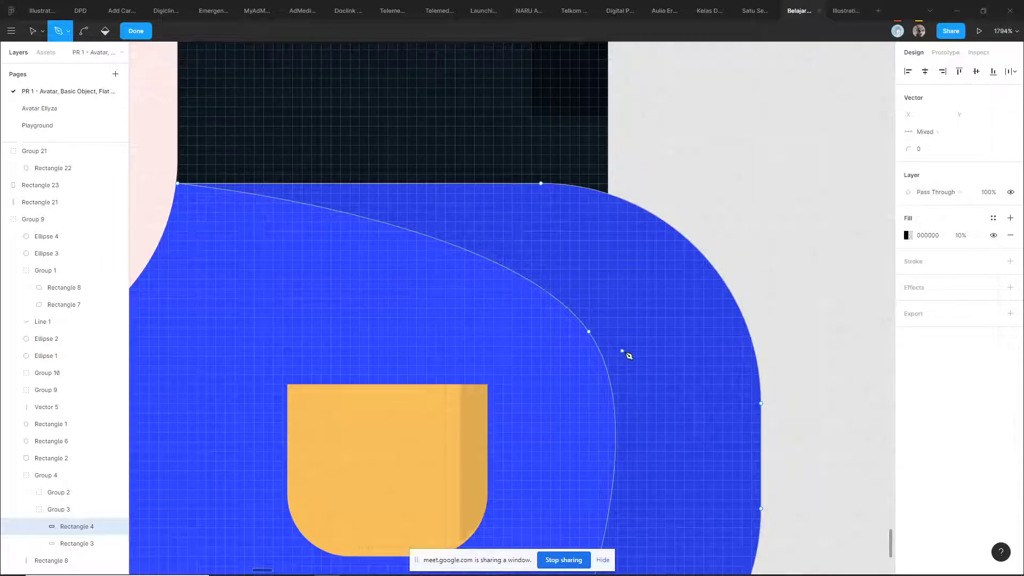
pyautogui.scroll(-3, 629, 356)
pyautogui.click(616, 327)
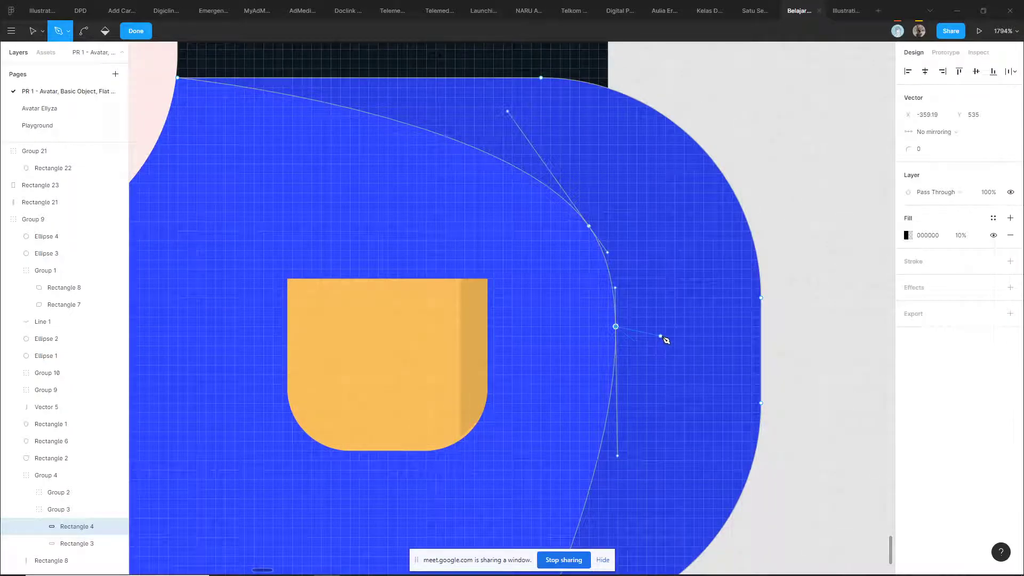
pyautogui.moveTo(715, 274); pyautogui.dragTo(674, 328)
pyautogui.press('Escape')
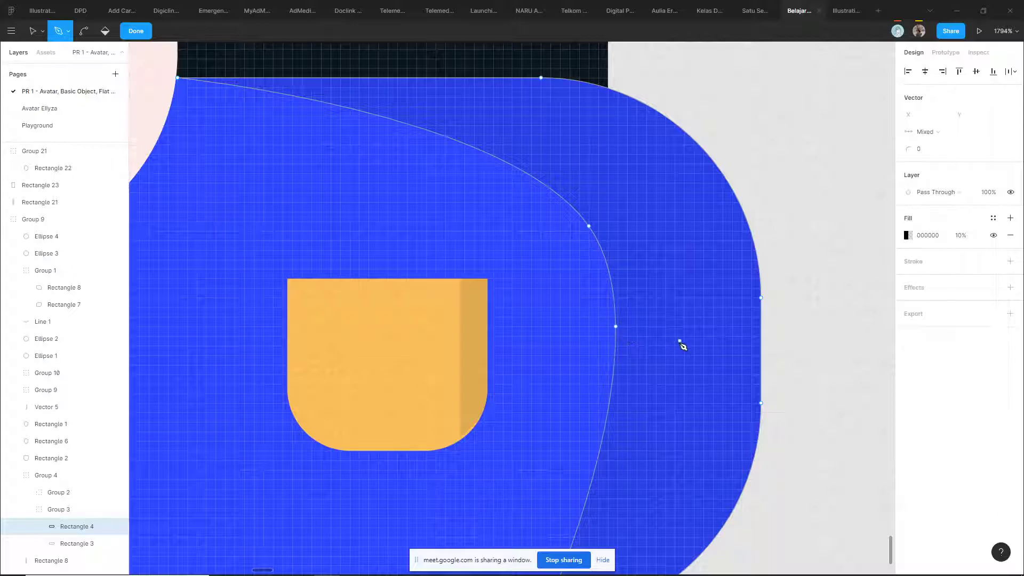
# - Examine the anchor points along the shadow's inner edge and the handles of the point beside the pocket
pyautogui.scroll(-5, 682, 346)
pyautogui.scroll(3, 667, 293)
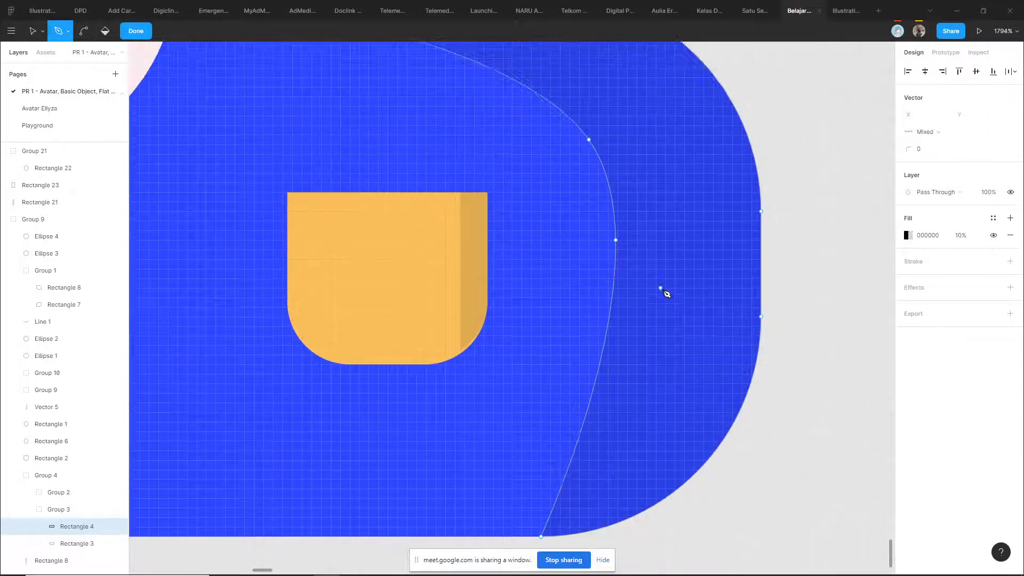
pyautogui.keyDown('ctrl'); pyautogui.scroll(-3, 667, 293); pyautogui.keyUp('ctrl')
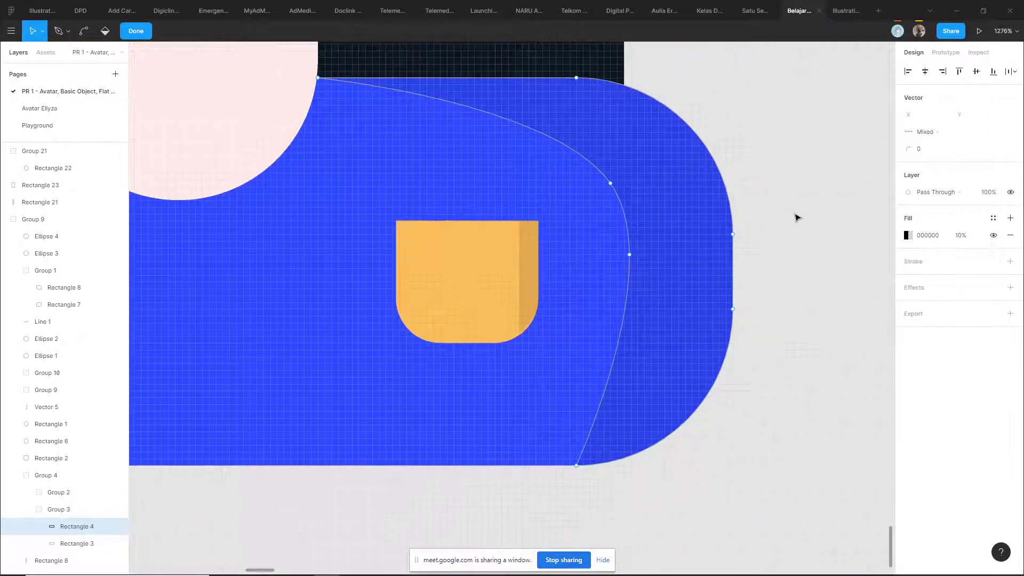
pyautogui.press('Escape')
pyautogui.keyDown('ctrl'); pyautogui.scroll(-4, 792, 229); pyautogui.keyUp('ctrl')
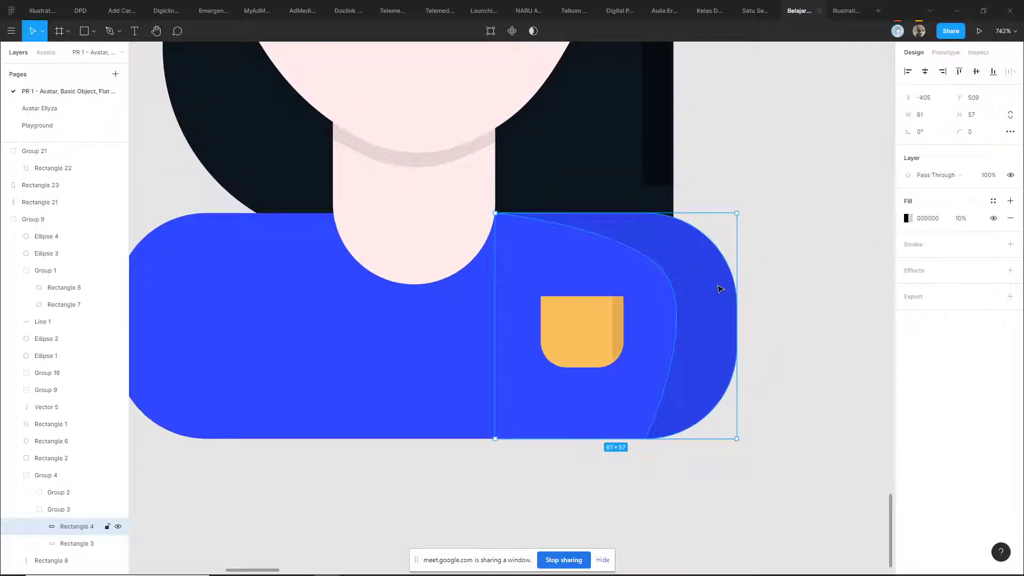
pyautogui.doubleClick(719, 288)
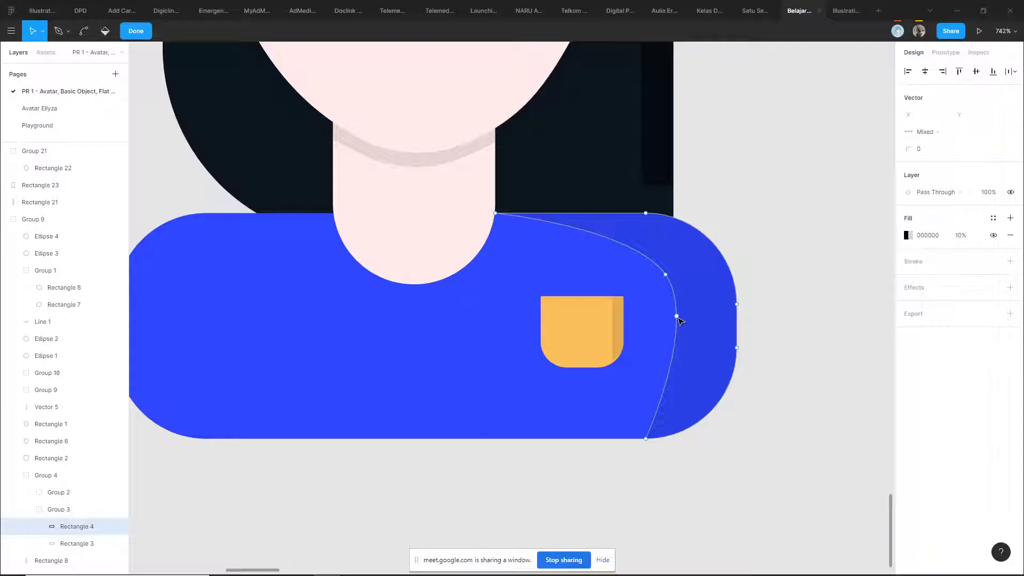
pyautogui.click(828, 277)
pyautogui.keyDown('ctrl'); pyautogui.scroll(2, 727, 300); pyautogui.keyUp('ctrl')
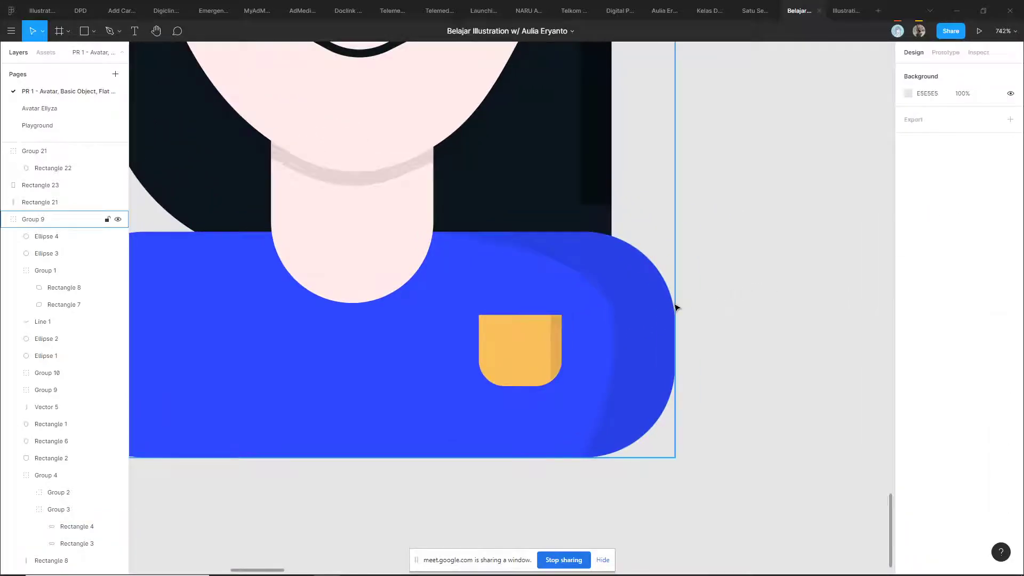
pyautogui.keyDown('ctrl'); pyautogui.scroll(2, 636, 316); pyautogui.keyUp('ctrl')
pyautogui.doubleClick(636, 316)
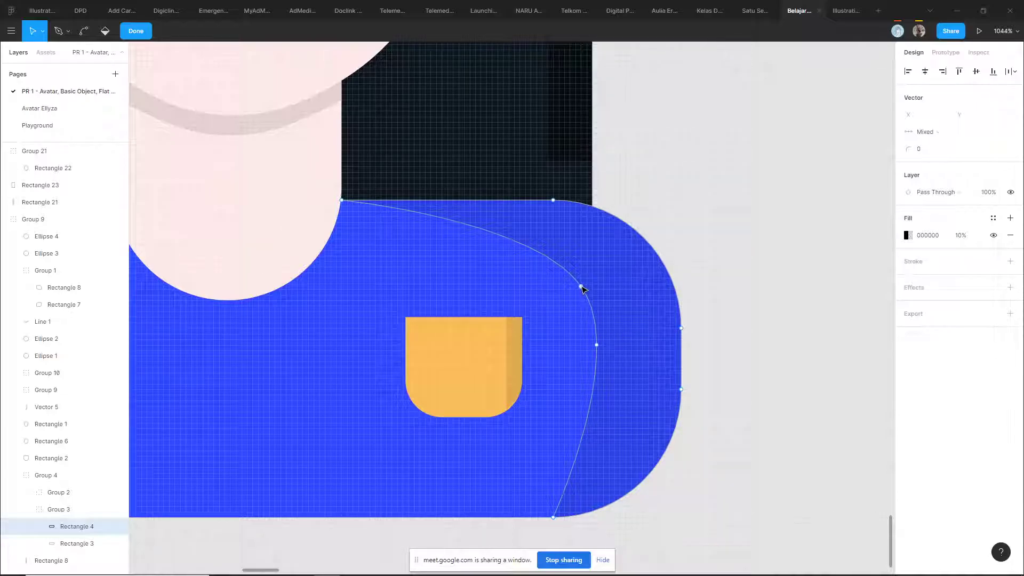
pyautogui.click(597, 345)
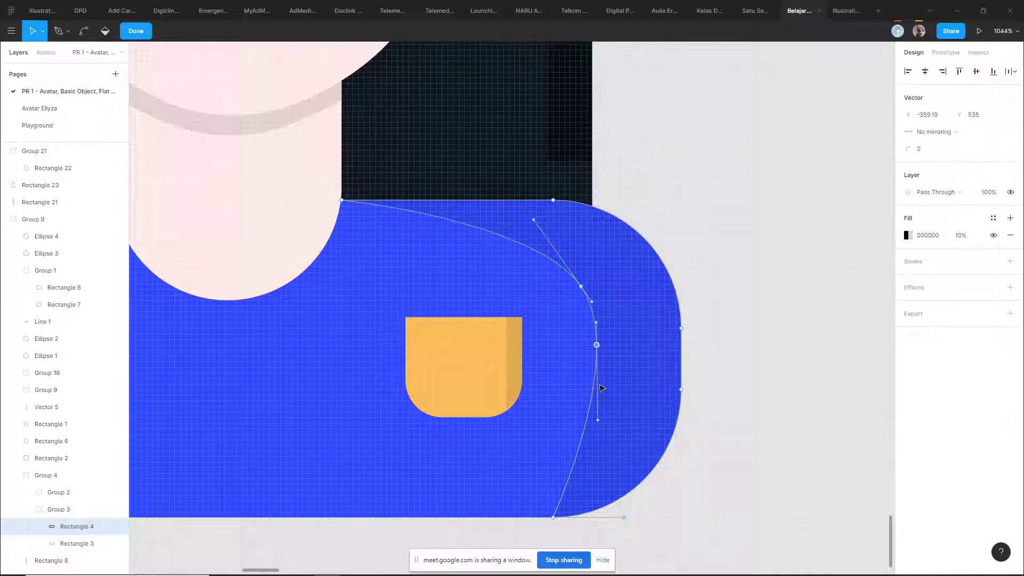
pyautogui.press('p')
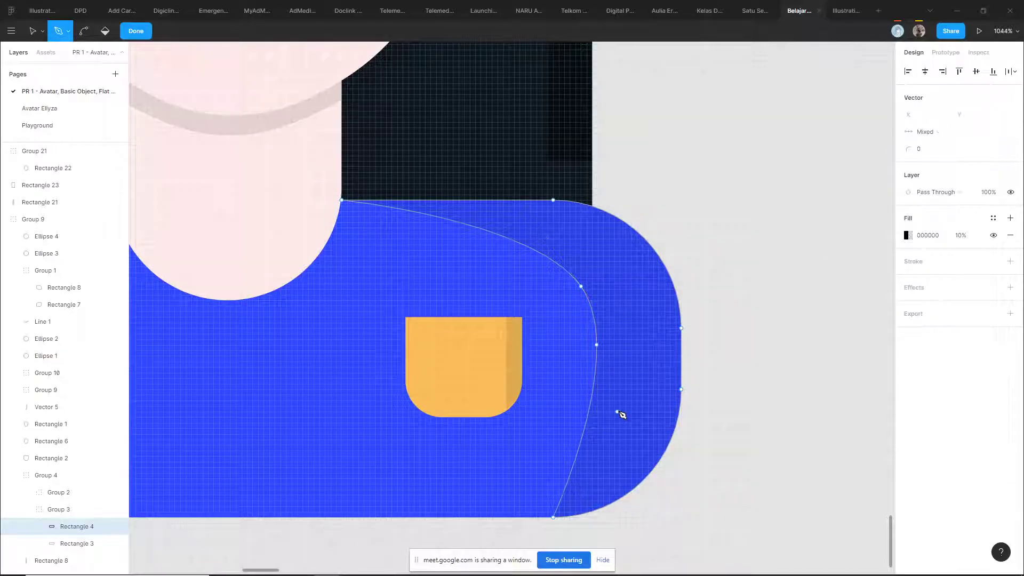
pyautogui.press('Escape')
pyautogui.press('Escape')
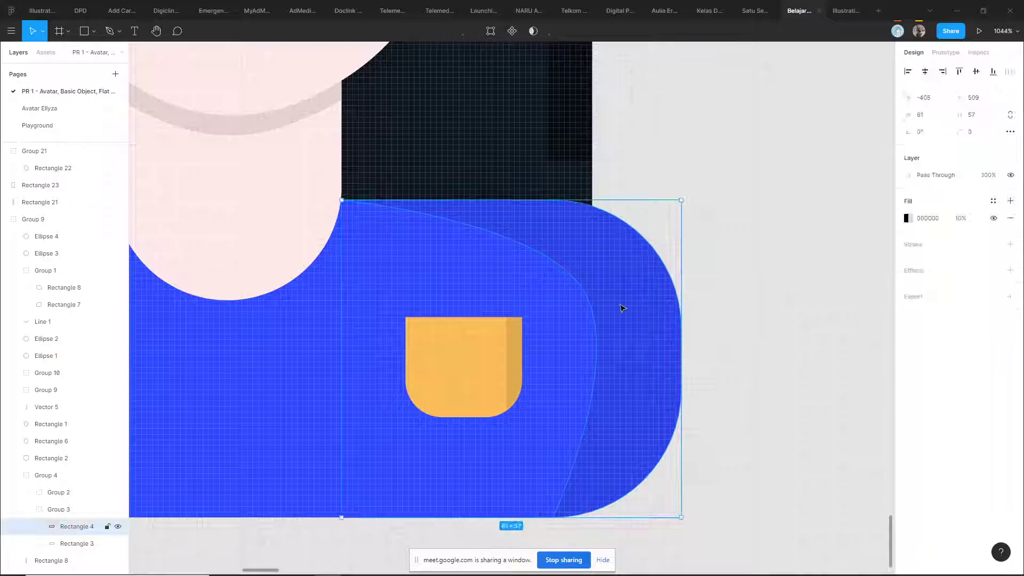
# - Try to pull the shadow's inner anchor beside the pocket far across the shirt, and undo the move
pyautogui.moveTo(621, 325); pyautogui.dragTo(766, 316)
pyautogui.press('Escape')
pyautogui.doubleClick(608, 343)
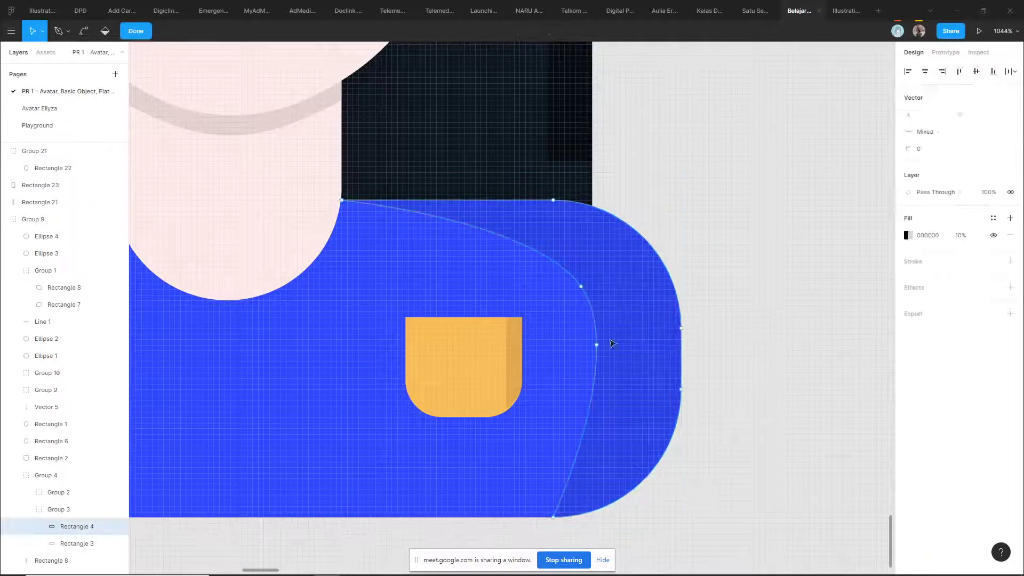
pyautogui.moveTo(597, 346); pyautogui.dragTo(213, 369)
pyautogui.hotkey('ctrl', 'z')
pyautogui.click(743, 293)
pyautogui.scroll(-3, 743, 292)
pyautogui.click(657, 323)
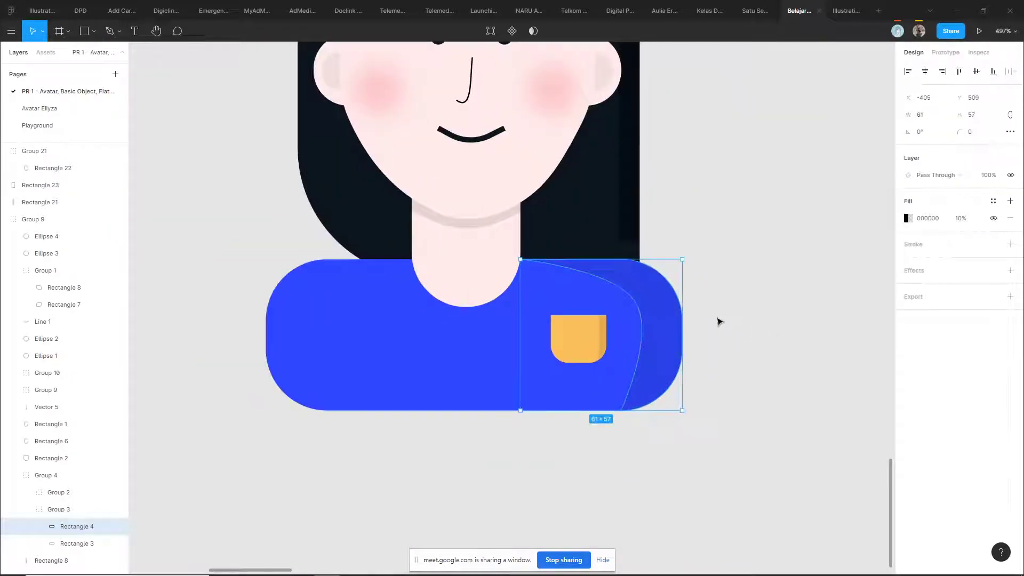
# - Add another anchor point with the Pen tool on the upper part of the shadow's inner curve at X -376.5, Y 515.3
pyautogui.scroll(2, 717, 322)
pyautogui.scroll(2, 717, 321)
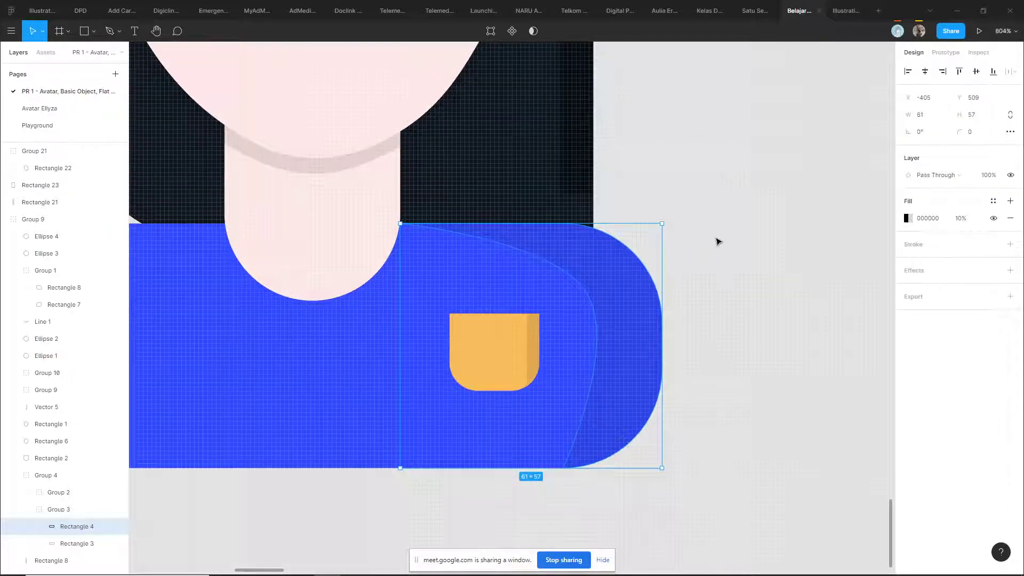
pyautogui.doubleClick(621, 303)
pyautogui.scroll(3, 646, 335)
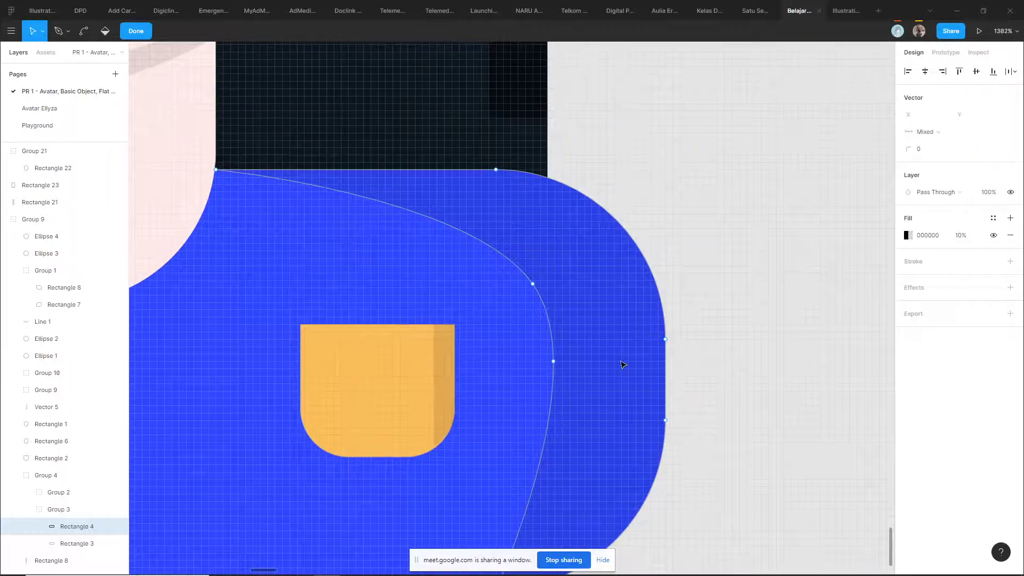
pyautogui.press('p')
pyautogui.scroll(5, 472, 231)
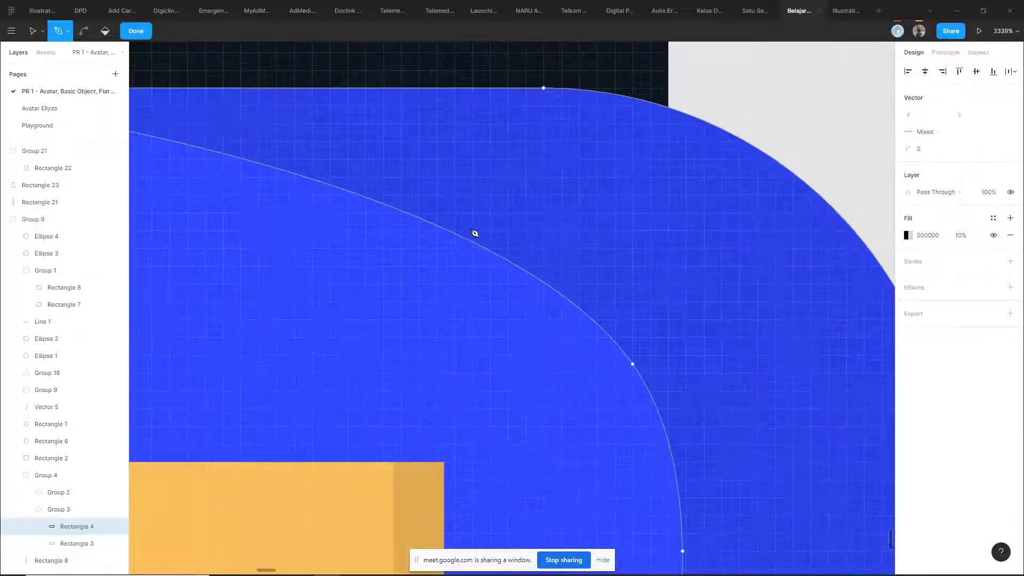
pyautogui.moveTo(460, 235); pyautogui.dragTo(517, 341)
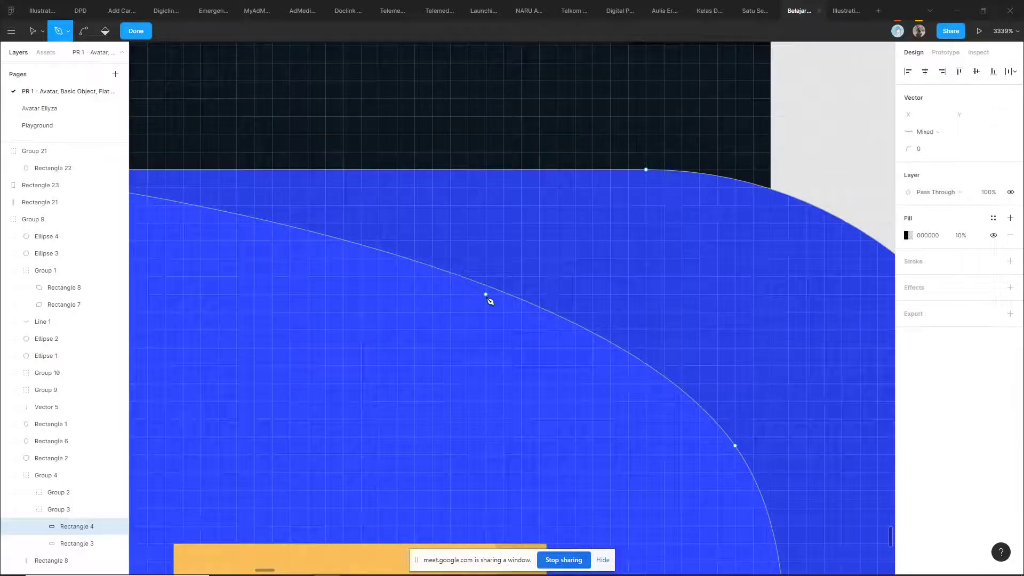
pyautogui.click(477, 283)
pyautogui.moveTo(567, 323); pyautogui.dragTo(600, 229)
pyautogui.press('Escape')
pyautogui.scroll(-1, 514, 284)
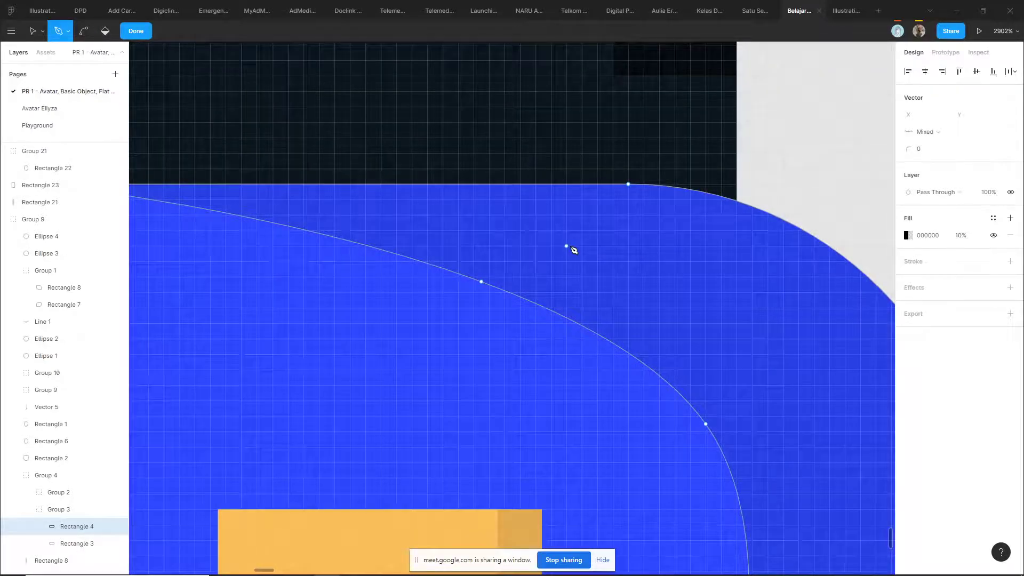
# - Reposition the shadow's inner anchors and their handles to turn the smooth edge into a wavy, fold-like outline above and beside the pocket
pyautogui.press('v')
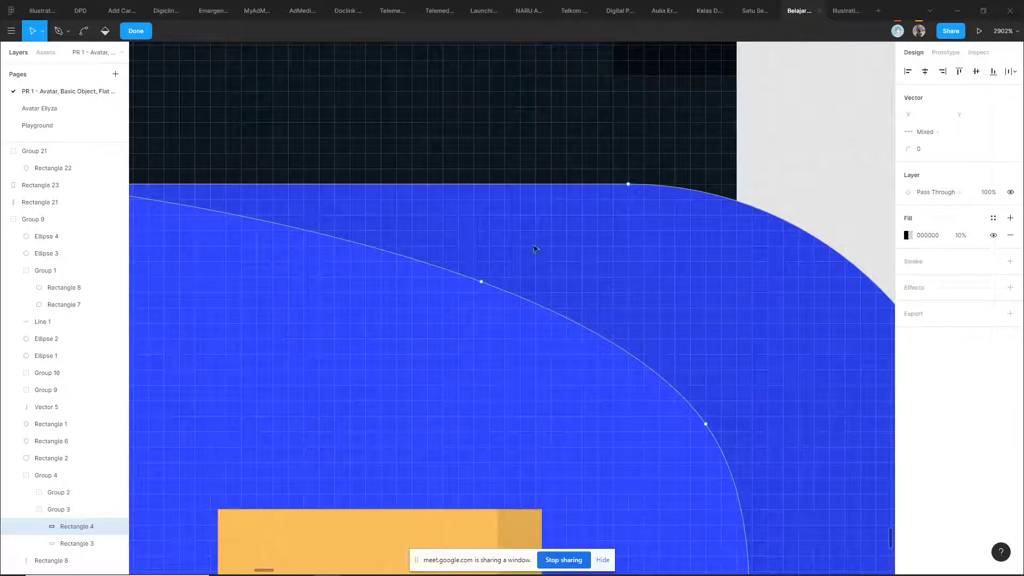
pyautogui.click(481, 282)
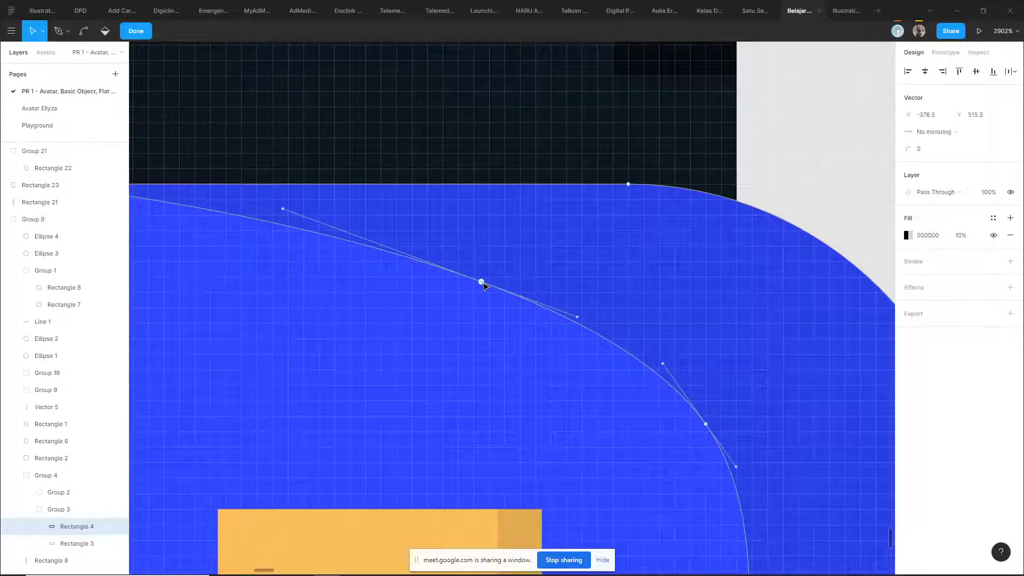
pyautogui.moveTo(586, 324); pyautogui.dragTo(281, 385)
pyautogui.scroll(-6, 398, 338)
pyautogui.moveTo(418, 321); pyautogui.dragTo(415, 330)
pyautogui.moveTo(490, 375); pyautogui.dragTo(506, 365)
pyautogui.moveTo(490, 404); pyautogui.dragTo(534, 361)
pyautogui.click(623, 315)
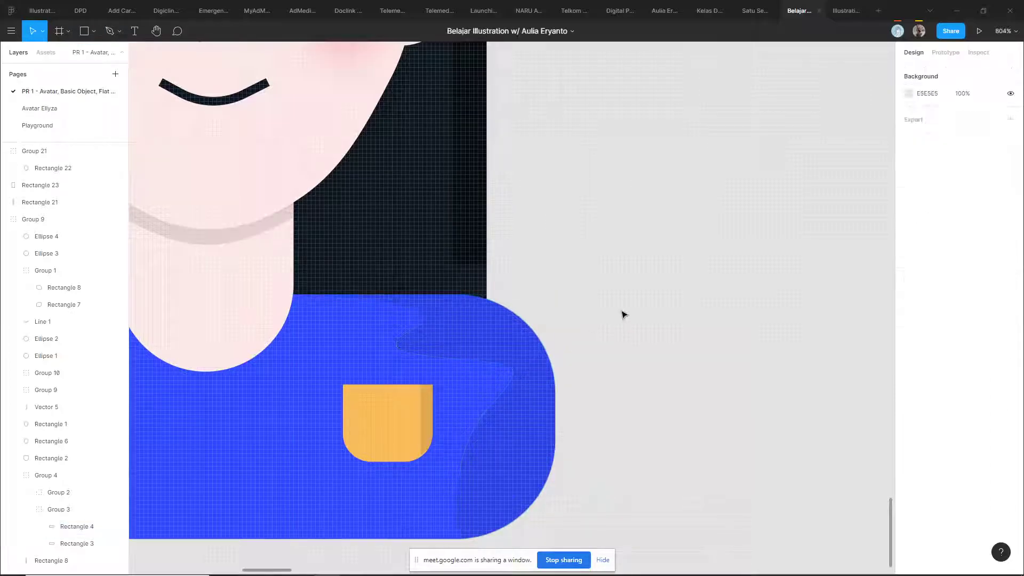
# - Check the participants and chat in the Google Meet window, and return to the Figma illustration file
pyautogui.scroll(-5, 624, 316)
pyautogui.scroll(1, 607, 356)
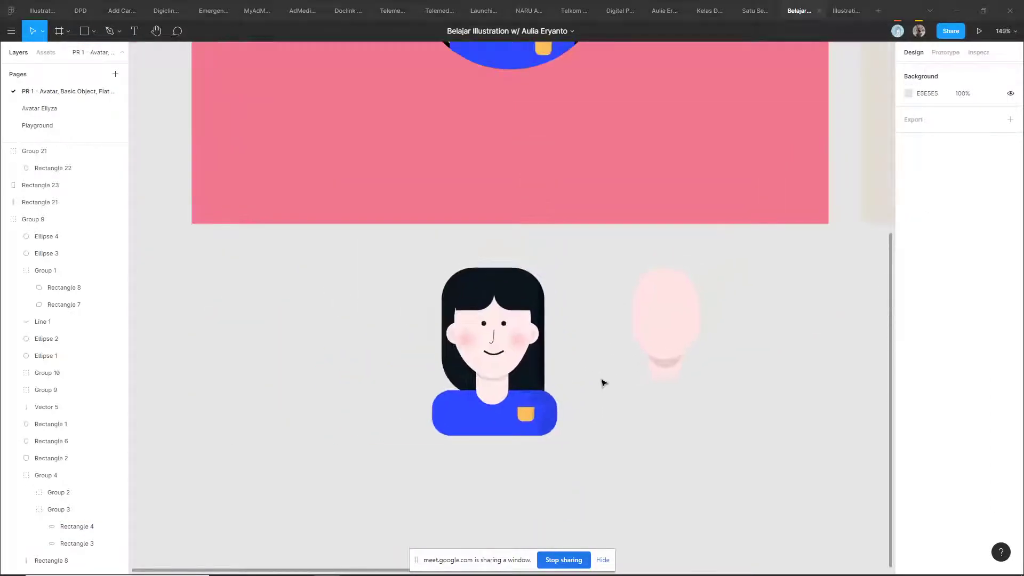
pyautogui.hotkey('alt', 'Tab')
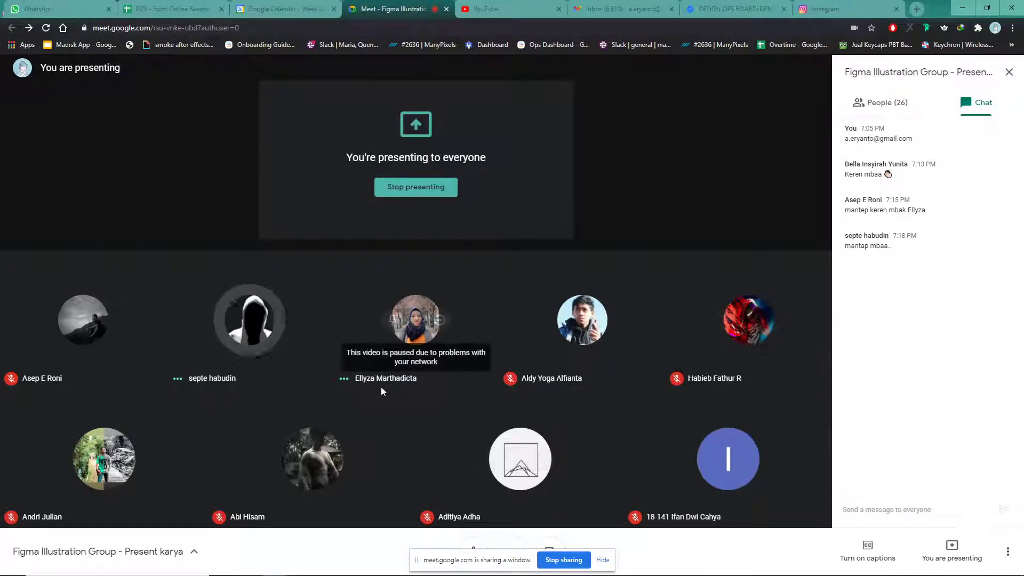
pyautogui.hotkey('alt', 'Tab')
pyautogui.scroll(-3, 660, 375)
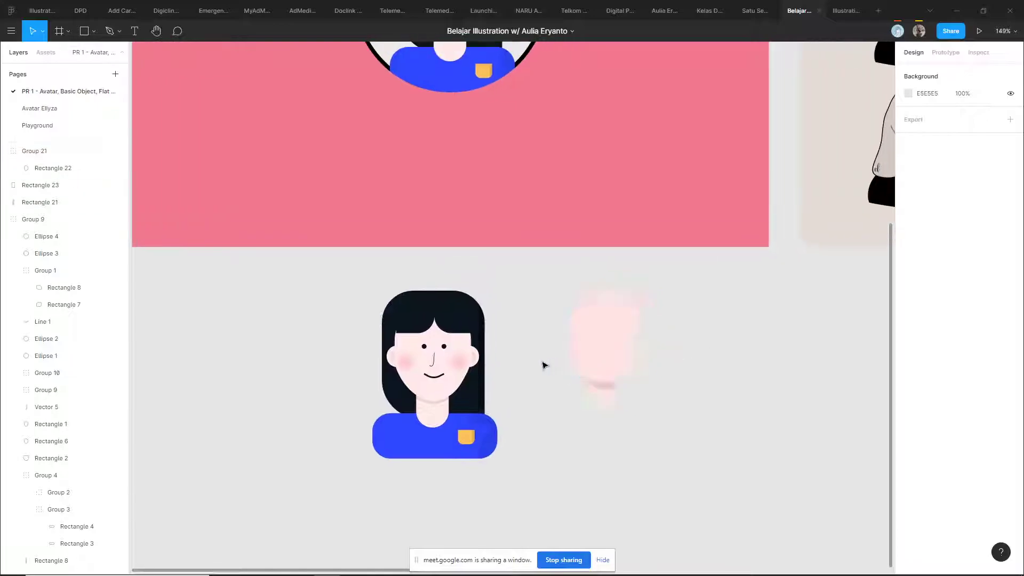
# - Delete the unmasked avatar copy below the pink practice frame
pyautogui.click(469, 374)
pyautogui.moveTo(539, 302); pyautogui.dragTo(409, 450)
pyautogui.press('Delete')
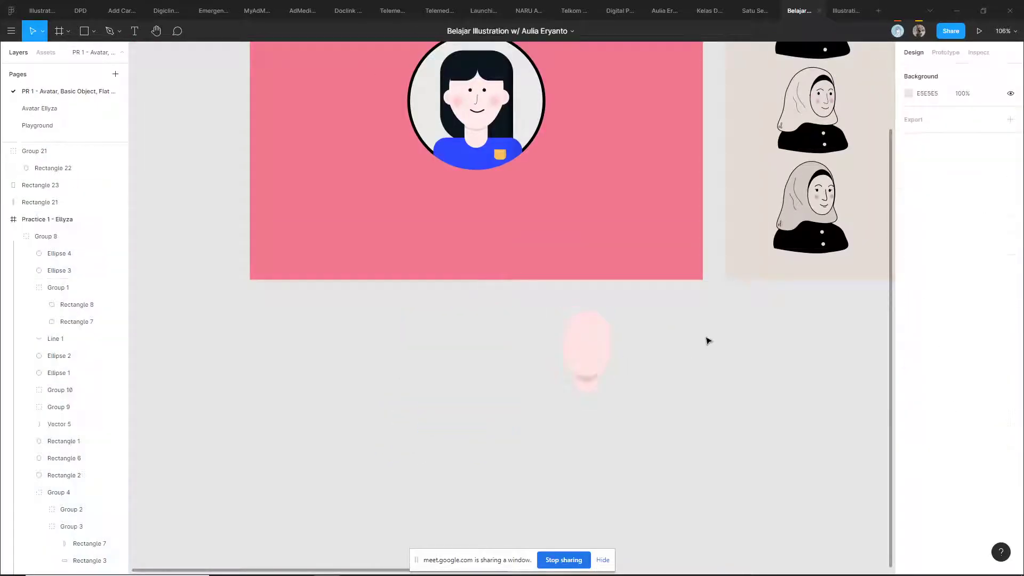
pyautogui.scroll(-2, 708, 338)
pyautogui.scroll(2, 544, 407)
pyautogui.hscroll(3, 665, 370)
pyautogui.hscroll(-3, 426, 376)
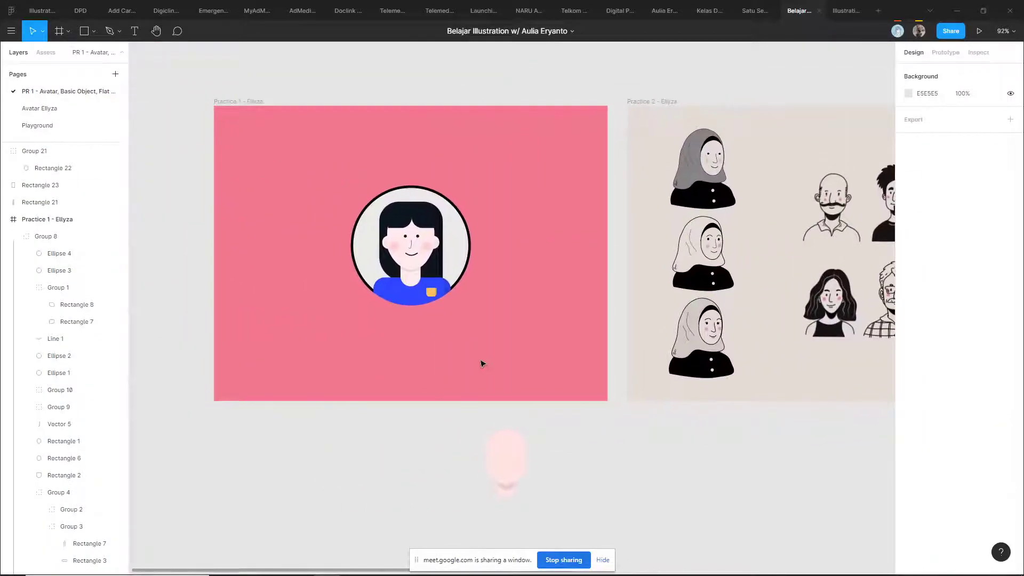
pyautogui.scroll(4, 368, 256)
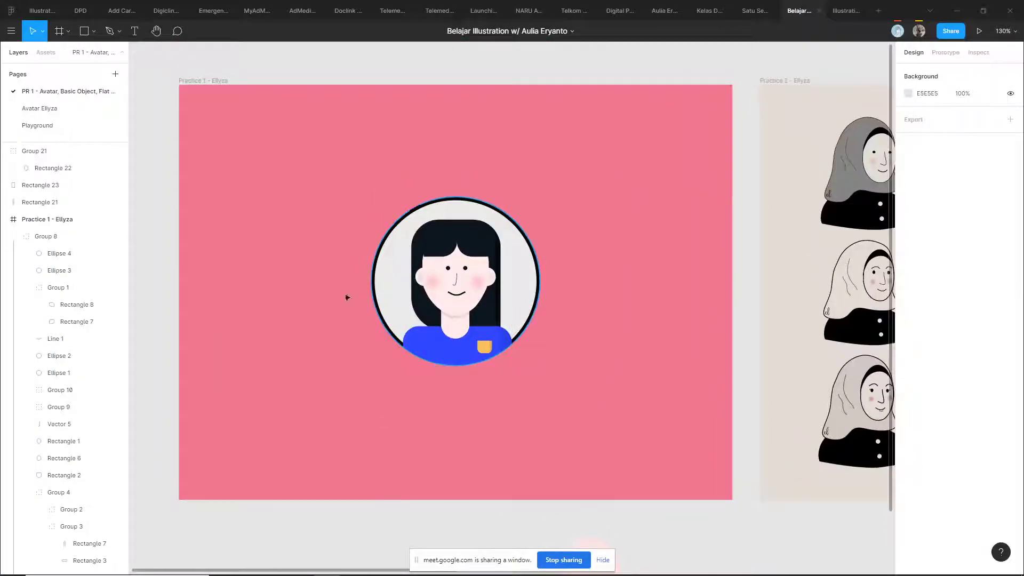
# - Look over the Practice 1 avatar and the hijab portraits in the Practice 2 frame
pyautogui.scroll(-2, 598, 300)
pyautogui.scroll(2, 598, 300)
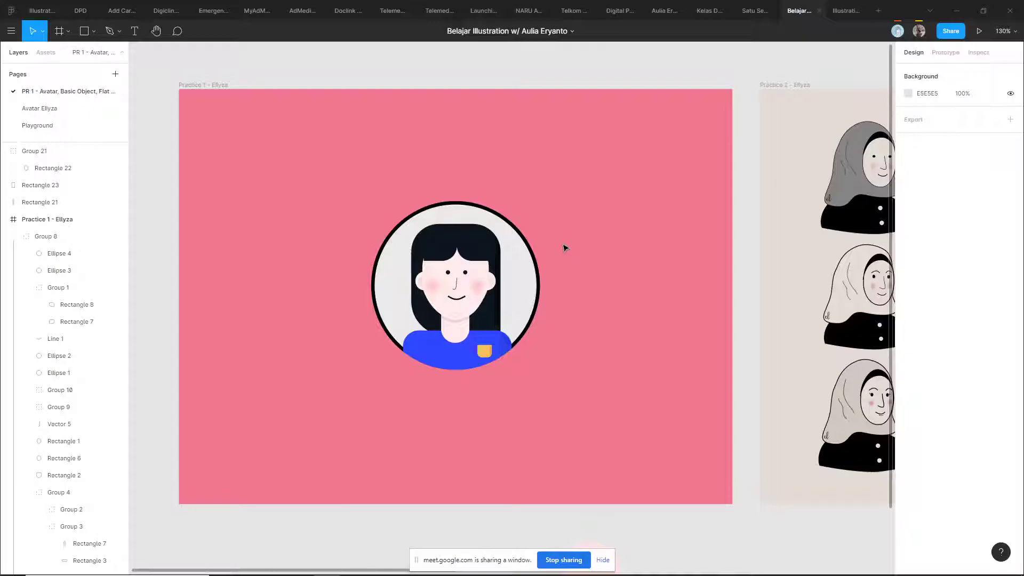
pyautogui.scroll(2, 562, 247)
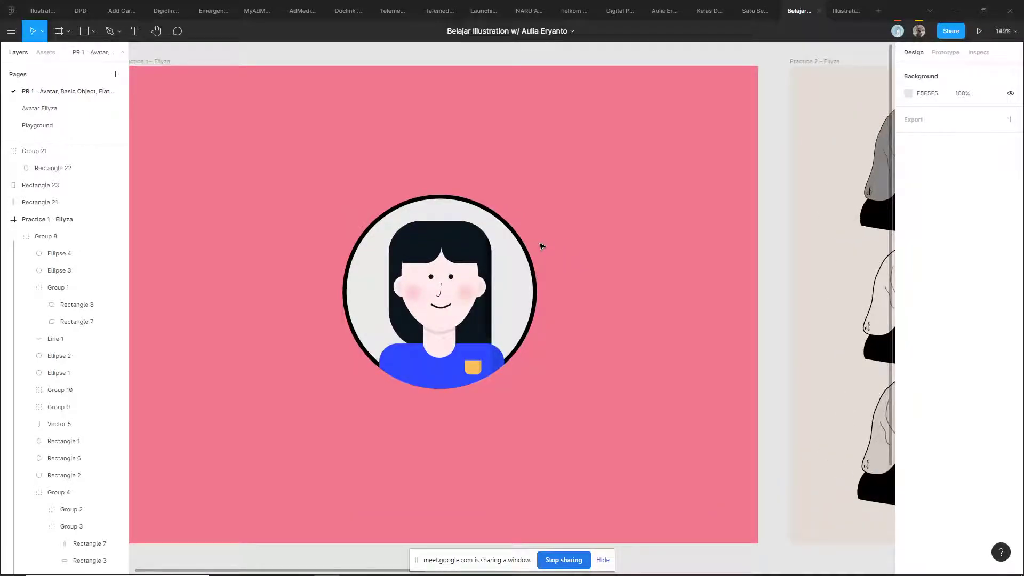
pyautogui.scroll(-2, 602, 245)
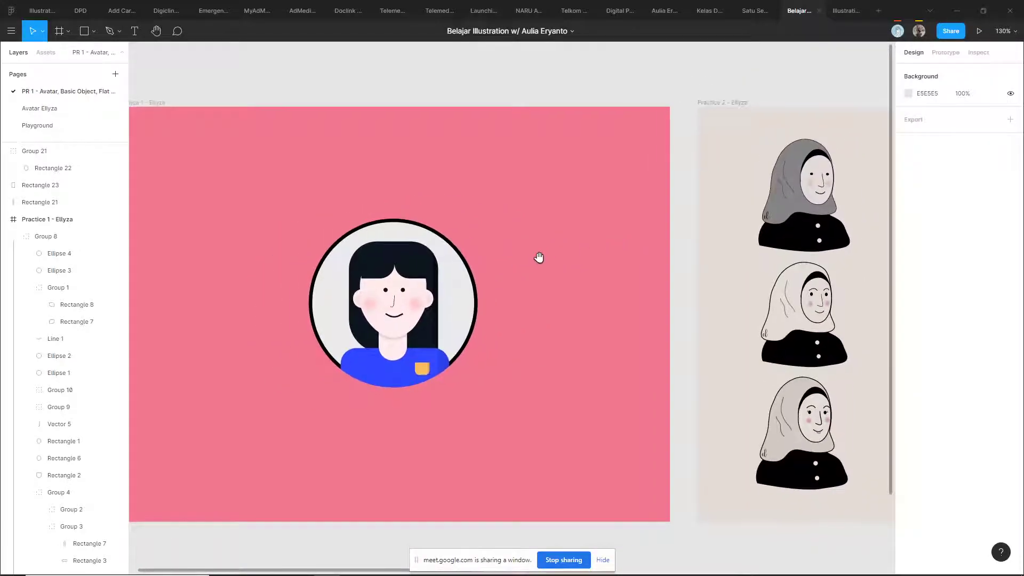
pyautogui.hscroll(10, 501, 252)
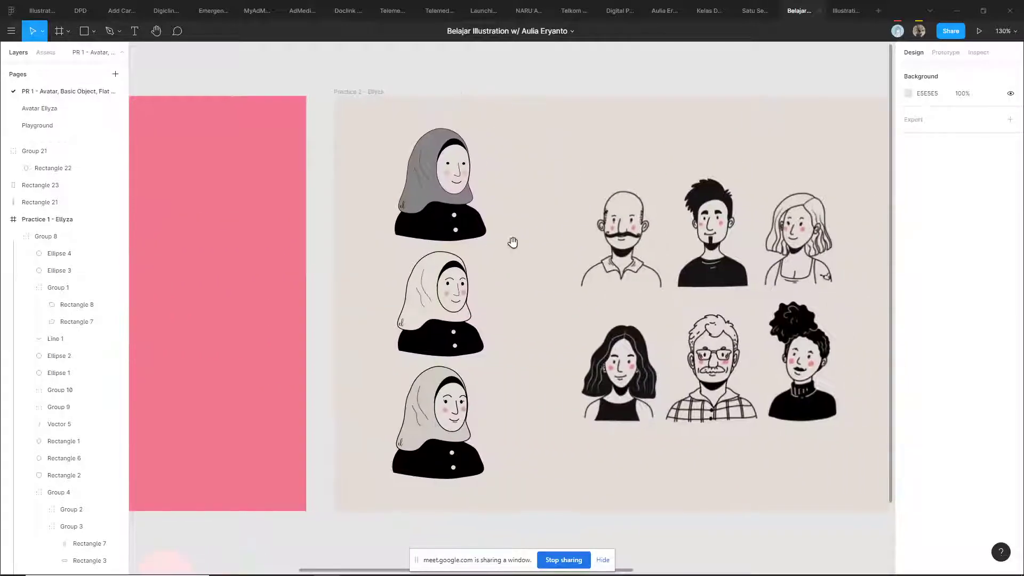
pyautogui.scroll(5, 395, 178)
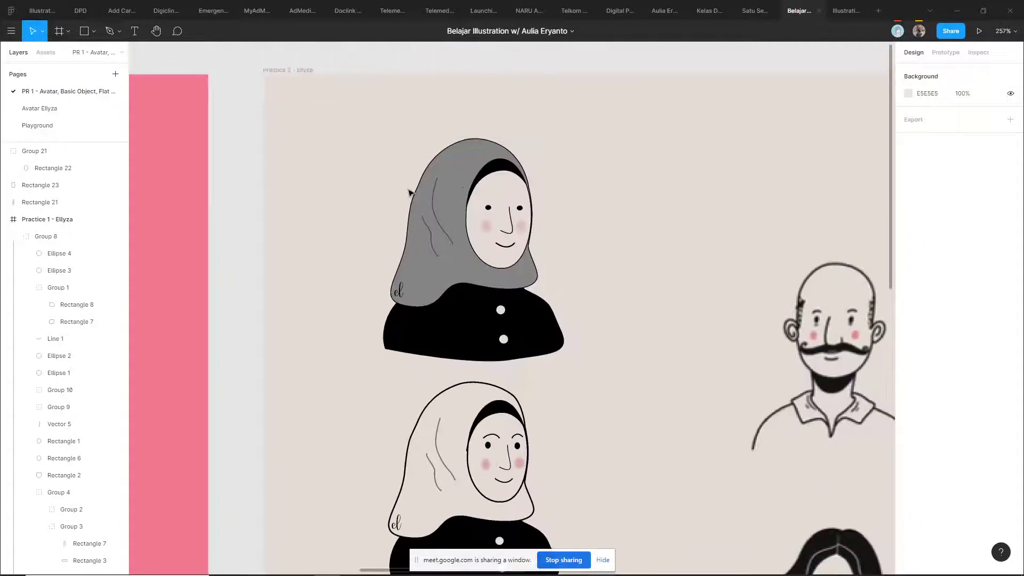
pyautogui.scroll(1, 410, 193)
pyautogui.scroll(2, 402, 199)
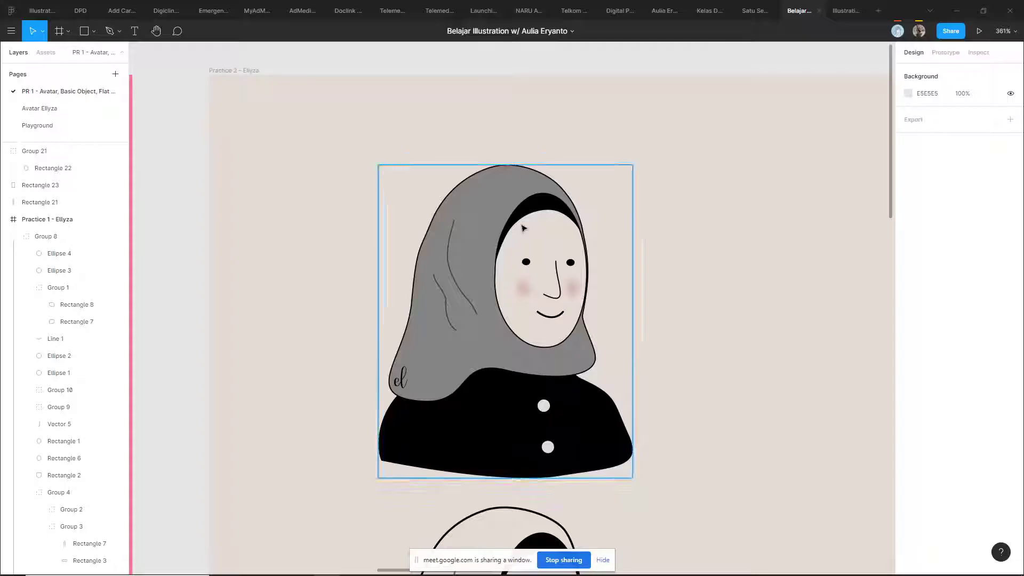
# - Examine the black inner headband shape and its anchor points where it meets the face outline on the grey-hijab portrait
pyautogui.doubleClick(539, 209)
pyautogui.click(616, 208)
pyautogui.doubleClick(552, 211)
pyautogui.scroll(5, 512, 234)
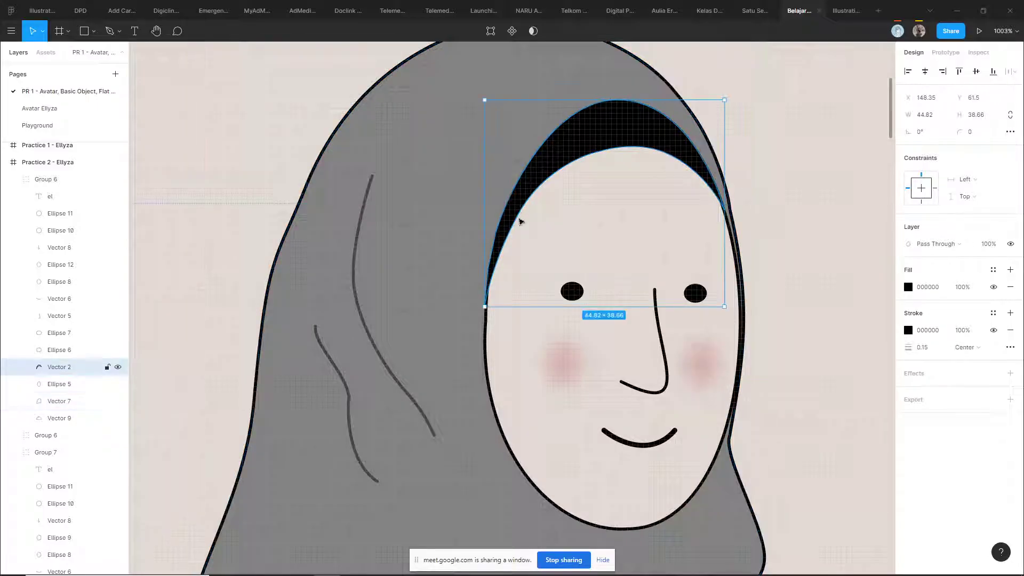
pyautogui.scroll(5, 486, 296)
pyautogui.doubleClick(480, 331)
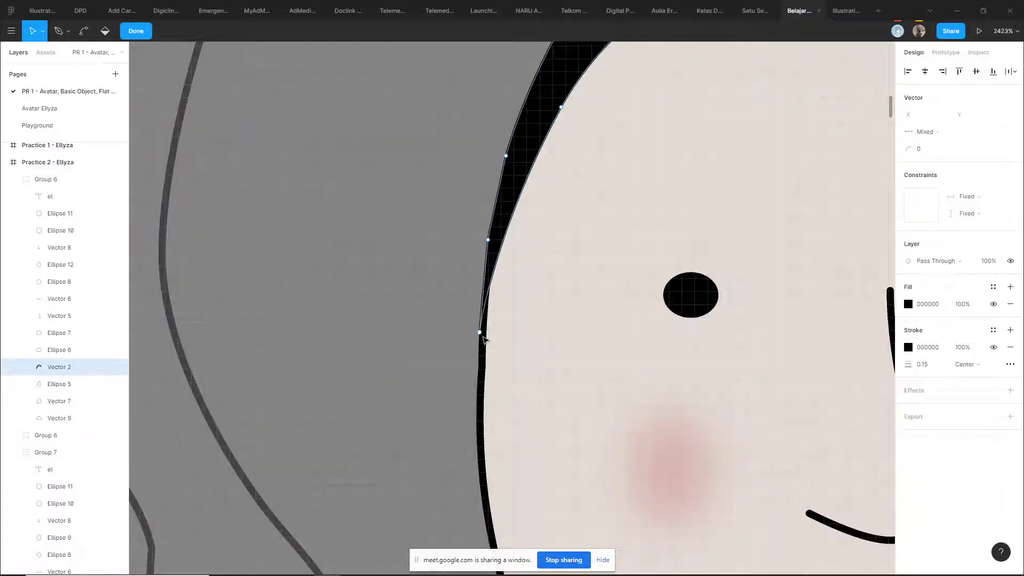
pyautogui.press('Escape')
pyautogui.click(443, 338)
pyautogui.scroll(-3, 442, 333)
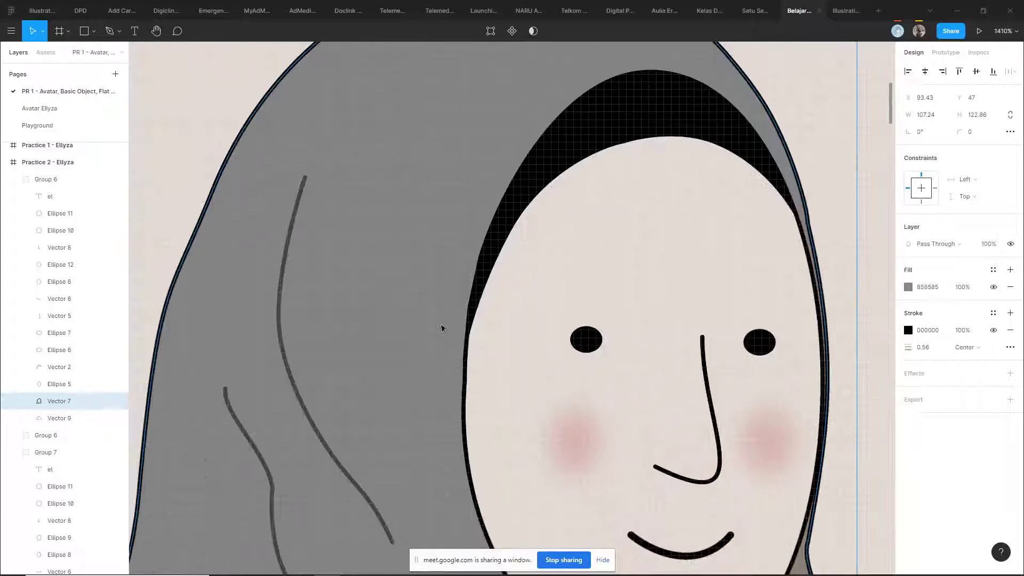
pyautogui.scroll(-4, 442, 327)
pyautogui.scroll(6, 438, 210)
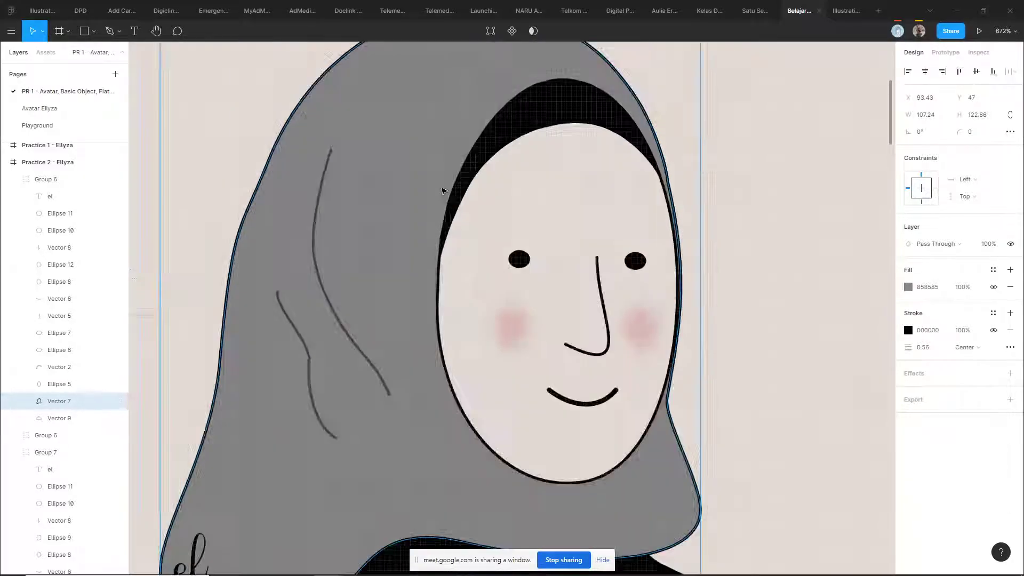
pyautogui.click(436, 309)
pyautogui.scroll(-5, 423, 265)
pyautogui.scroll(-4, 424, 261)
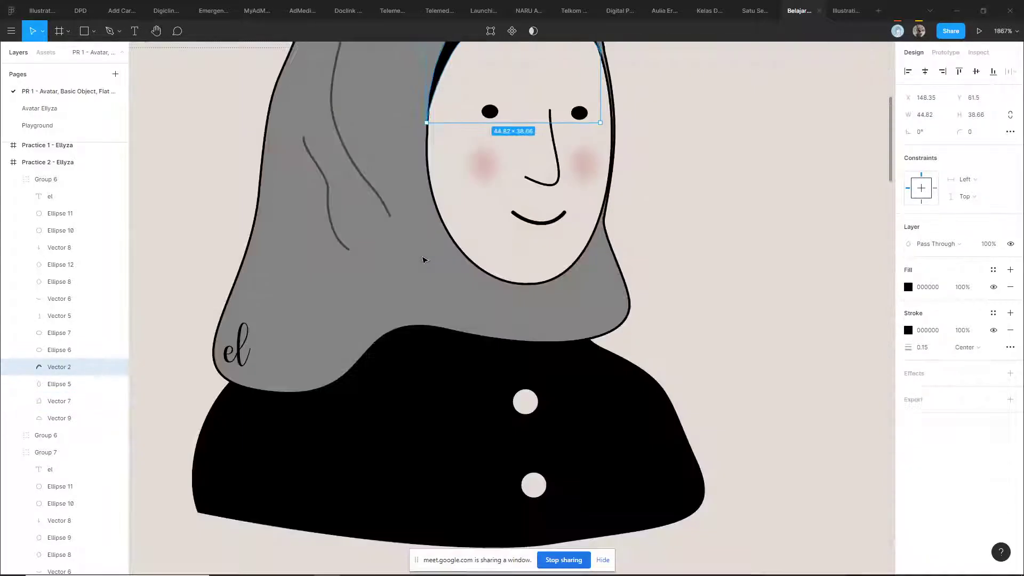
# - Examine the anchor points at the lower end of the black headband shape on the middle hijab portrait
pyautogui.scroll(4, 425, 258)
pyautogui.scroll(5, 425, 258)
pyautogui.doubleClick(453, 272)
pyautogui.scroll(5, 430, 368)
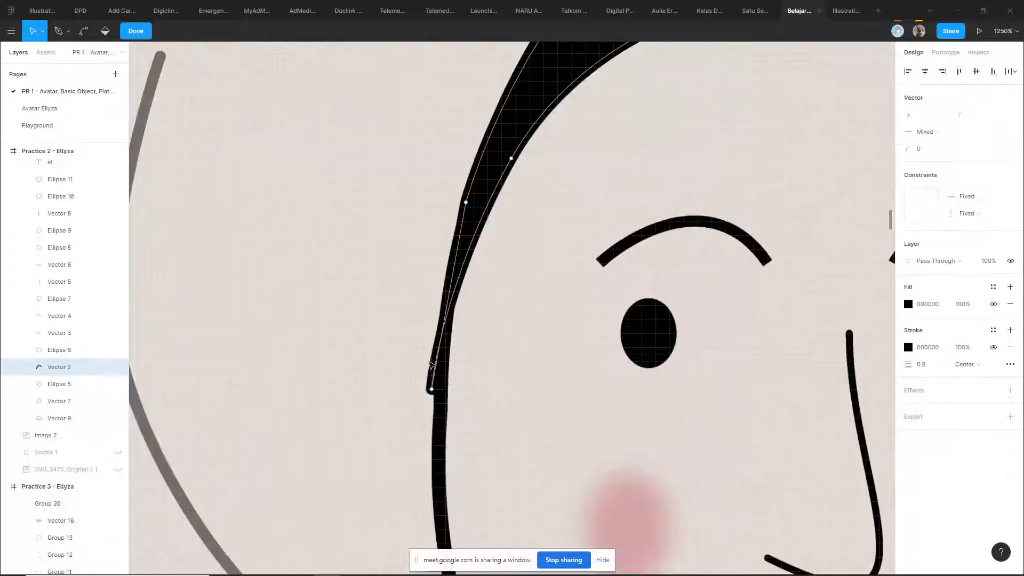
pyautogui.click(456, 416)
pyautogui.press('Escape')
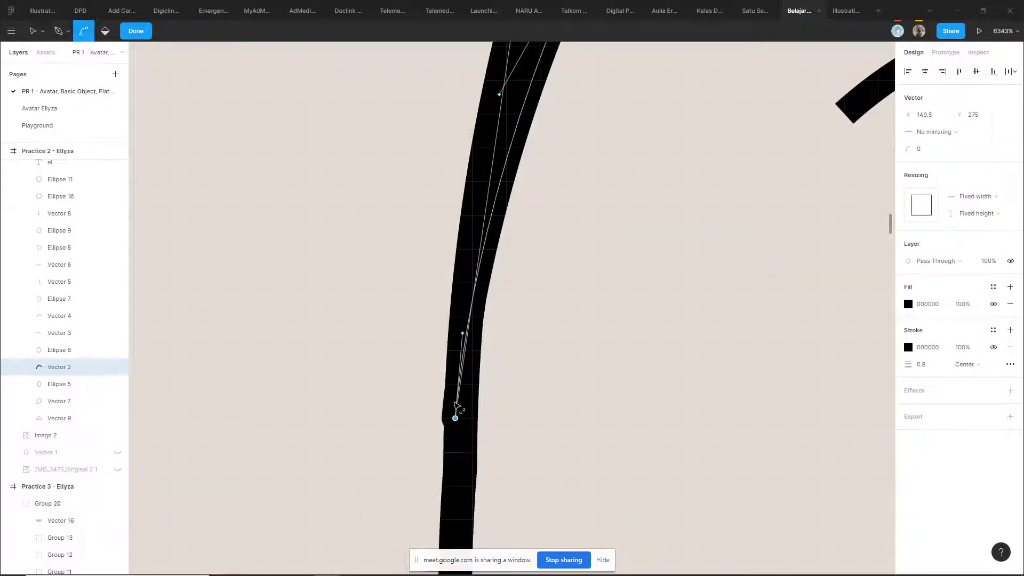
pyautogui.scroll(-6, 455, 406)
pyautogui.press('Escape')
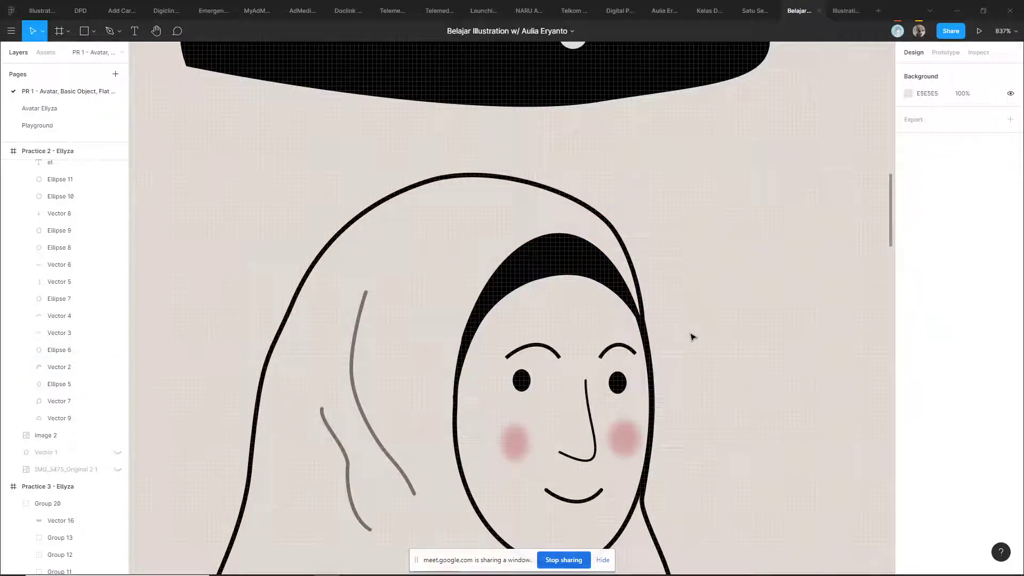
pyautogui.scroll(5, 464, 395)
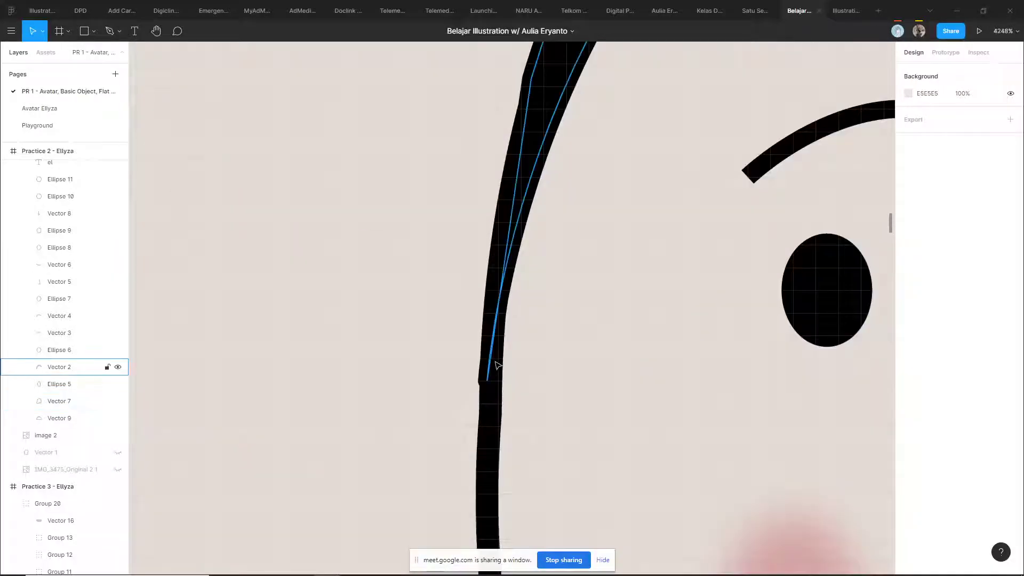
pyautogui.scroll(-8, 496, 366)
pyautogui.scroll(3, 632, 318)
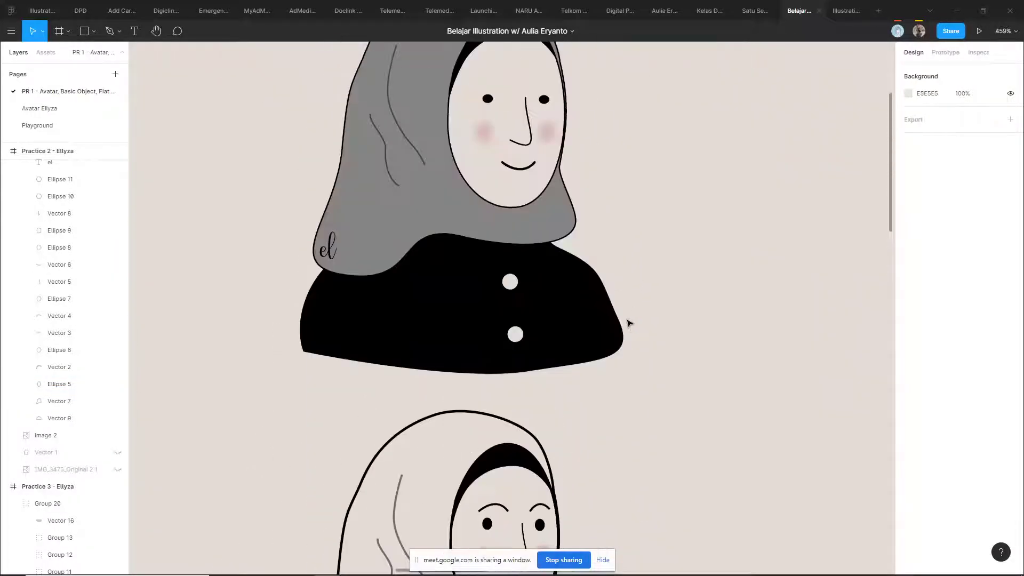
pyautogui.scroll(2, 613, 319)
pyautogui.scroll(-6, 615, 315)
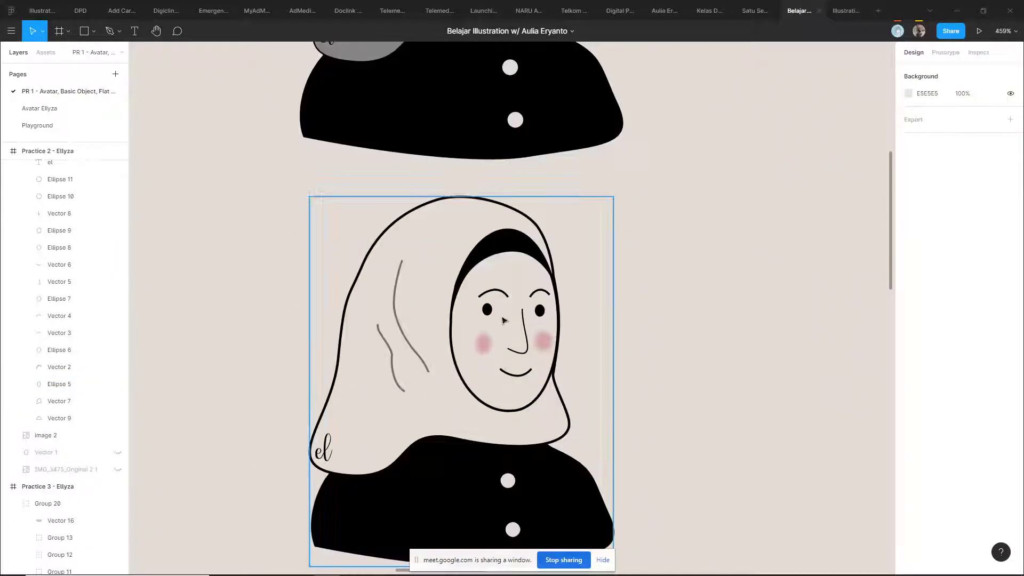
# - Examine how the face ellipse, hijab outline and black headband line up on the middle portrait
pyautogui.click(480, 400)
pyautogui.scroll(3, 488, 320)
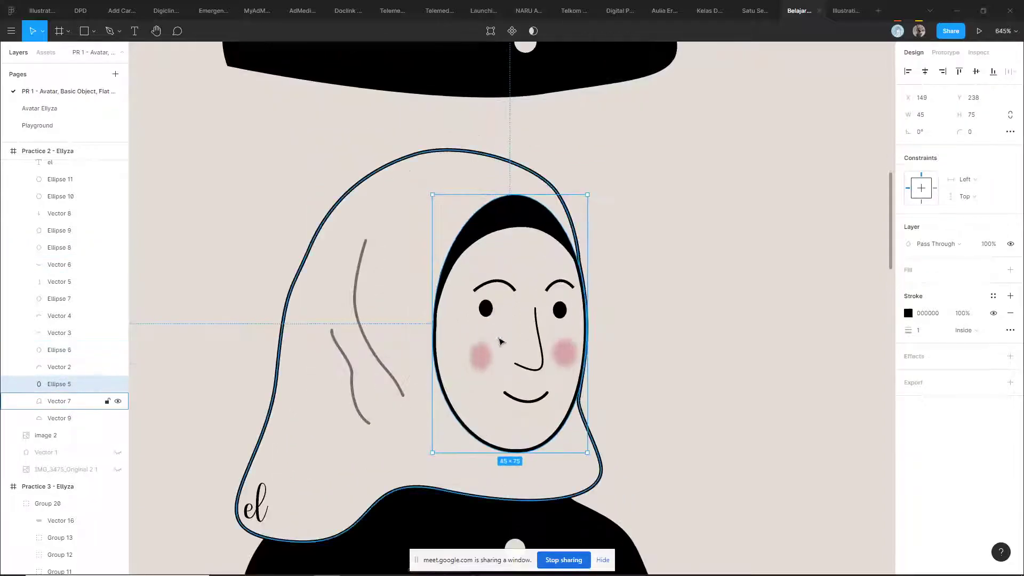
pyautogui.scroll(3, 477, 290)
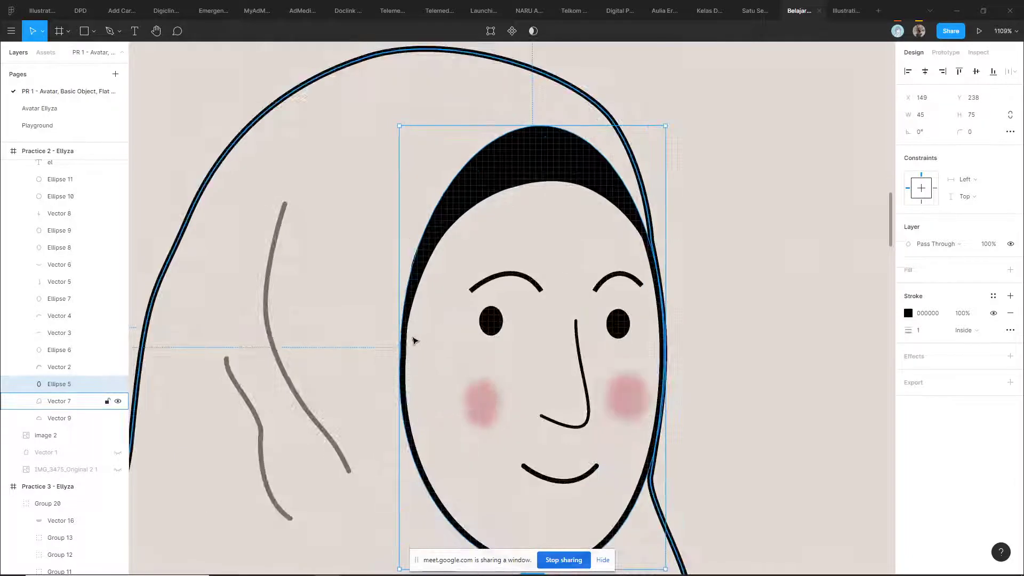
pyautogui.scroll(-3, 619, 267)
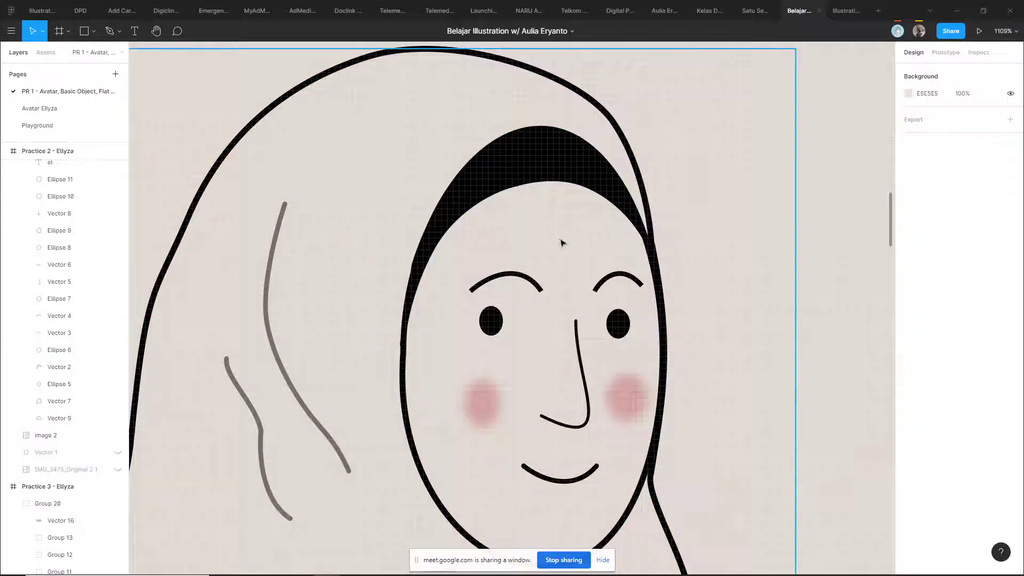
pyautogui.click(494, 176)
pyautogui.scroll(-2, 457, 365)
pyautogui.click(529, 332)
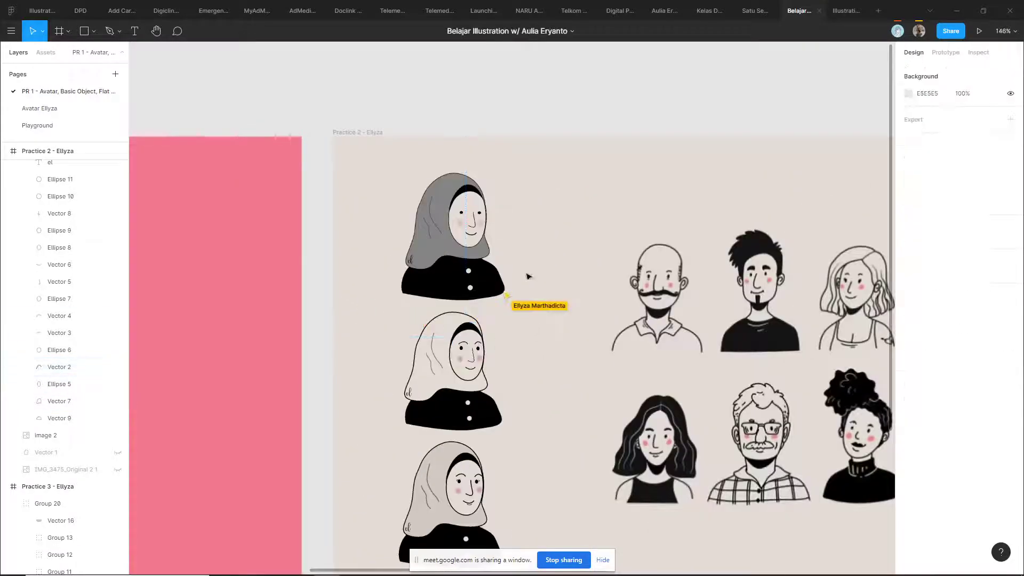
pyautogui.scroll(5, 544, 293)
pyautogui.scroll(-2, 509, 439)
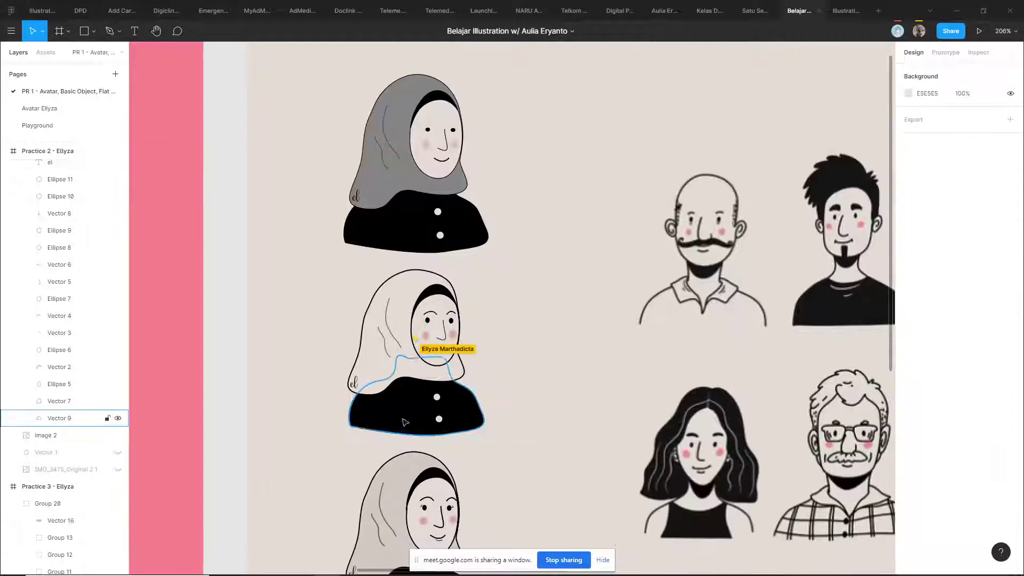
pyautogui.scroll(5, 325, 384)
pyautogui.scroll(4, 359, 324)
pyautogui.hscroll(2, 359, 324)
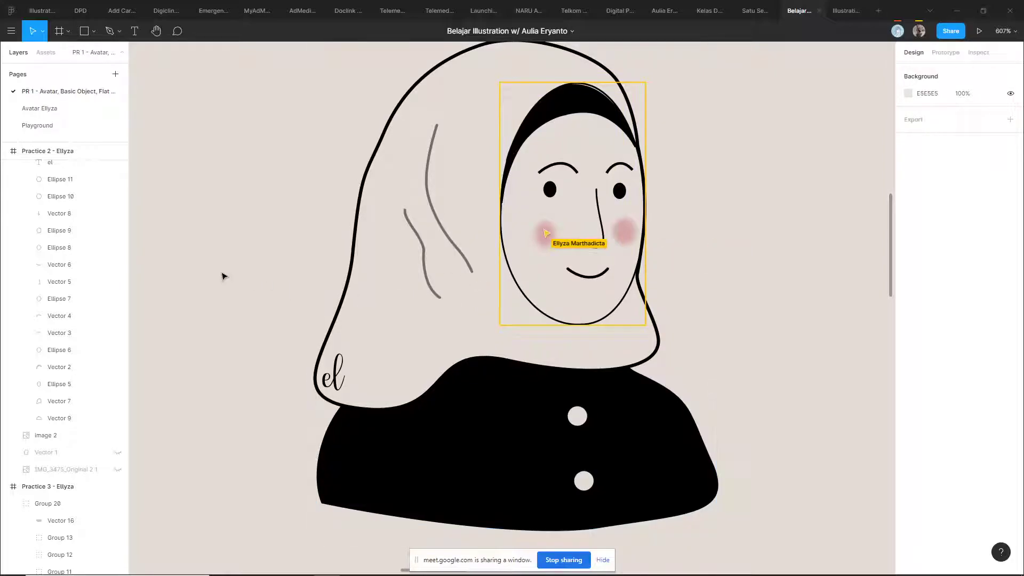
pyautogui.hscroll(2, 208, 283)
pyautogui.scroll(1, 208, 283)
pyautogui.scroll(5, 592, 203)
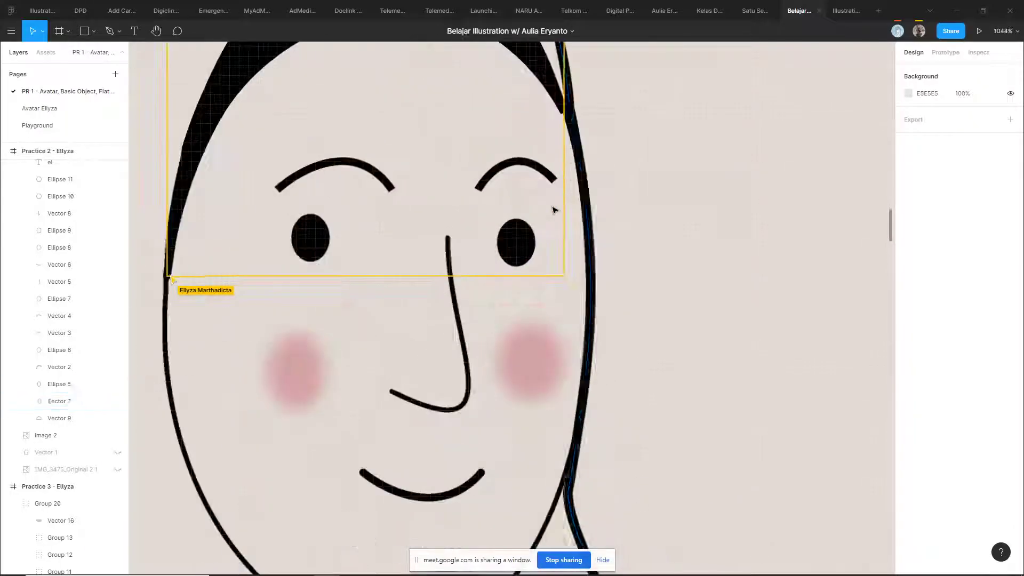
pyautogui.hscroll(-3, 395, 250)
pyautogui.scroll(1, 427, 265)
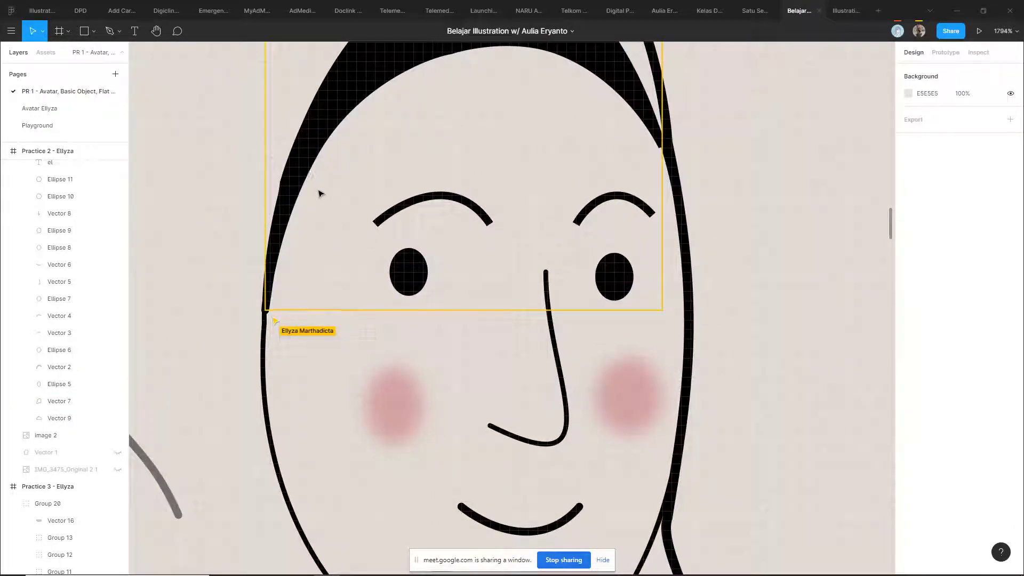
# - Hide the stroke of the black headband shape on the middle portrait
pyautogui.click(309, 144)
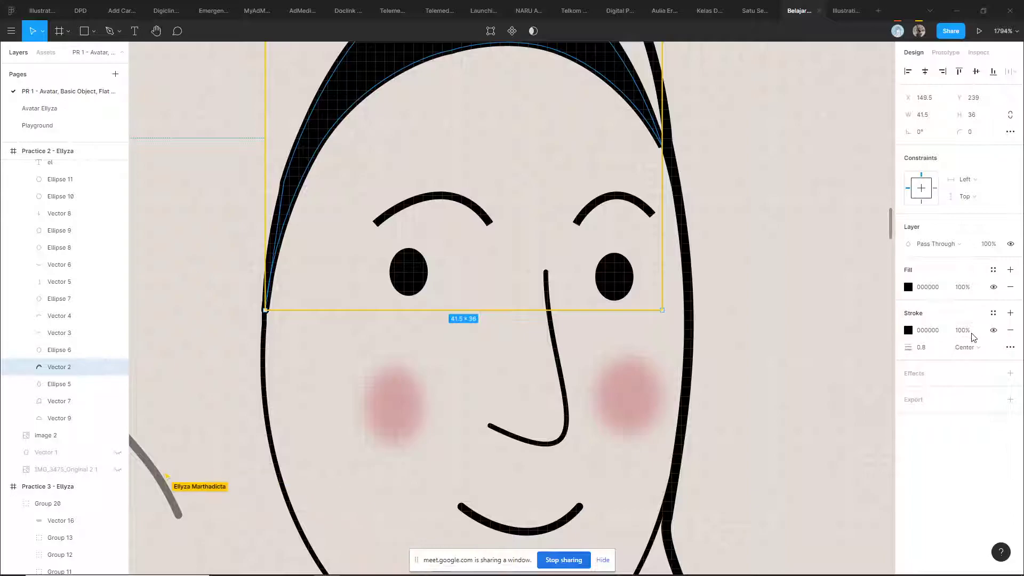
pyautogui.click(993, 330)
pyautogui.scroll(3, 822, 303)
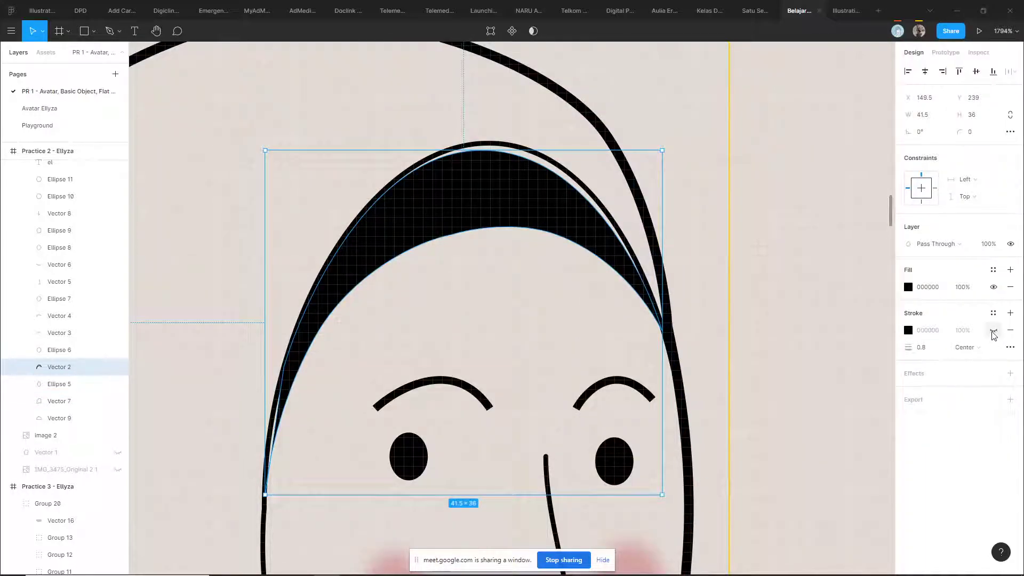
pyautogui.click(814, 299)
pyautogui.scroll(-5, 791, 297)
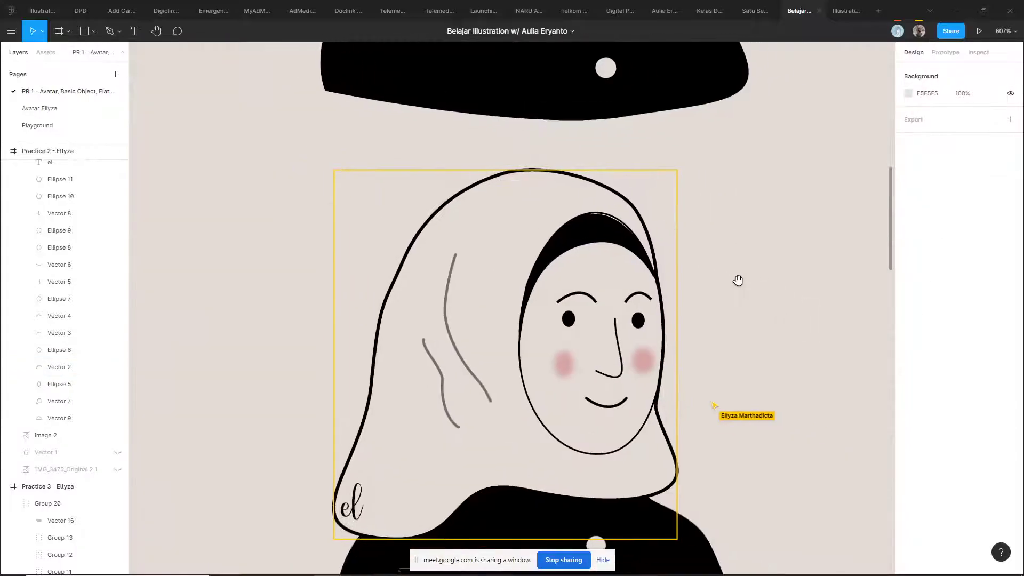
pyautogui.scroll(-3, 739, 280)
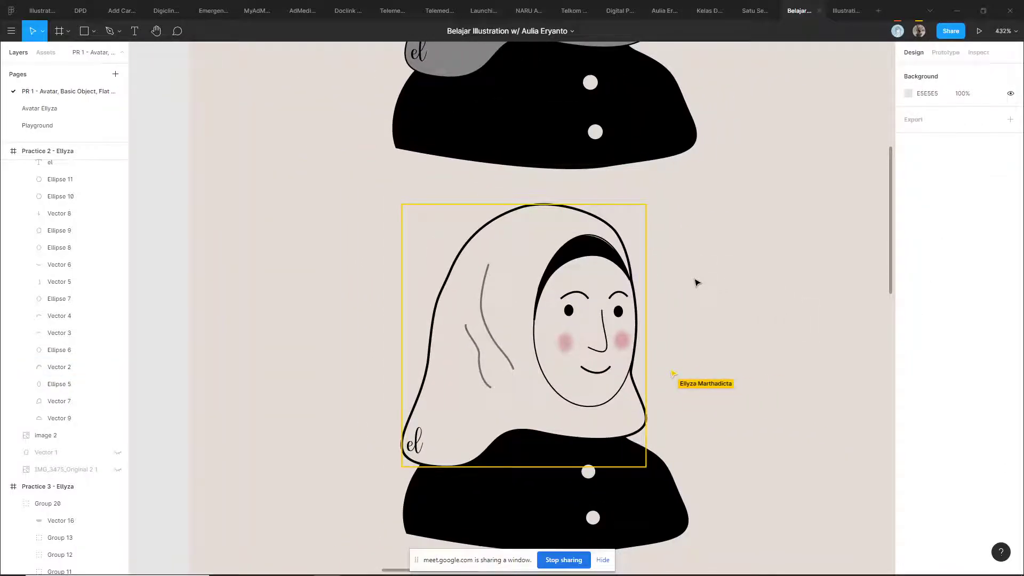
# - Place a copy of the middle portrait's hijab shape on the empty canvas above the Practice 2 frame
pyautogui.click(489, 228)
pyautogui.scroll(-2, 490, 227)
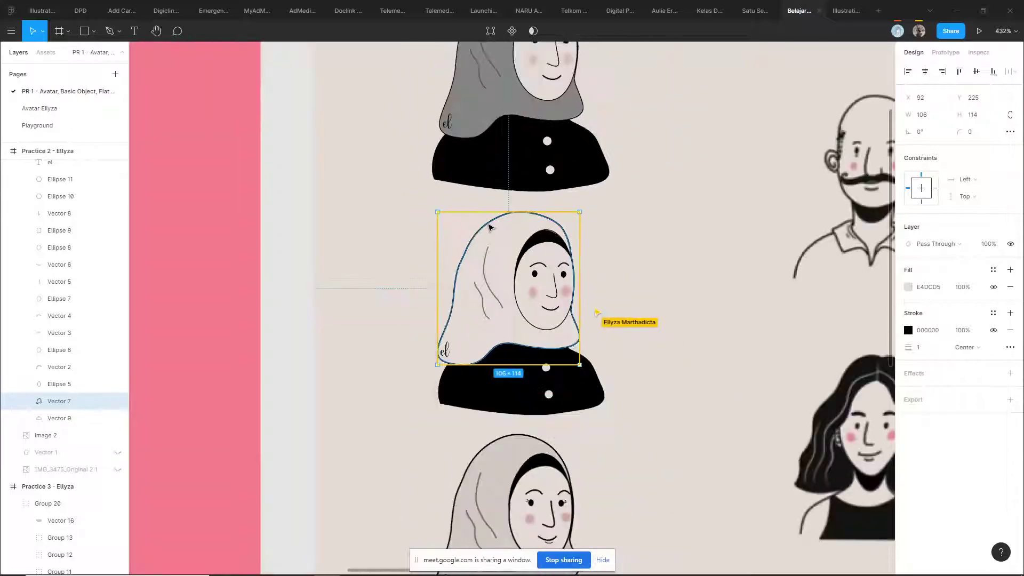
pyautogui.moveTo(490, 228); pyautogui.dragTo(490, 101)
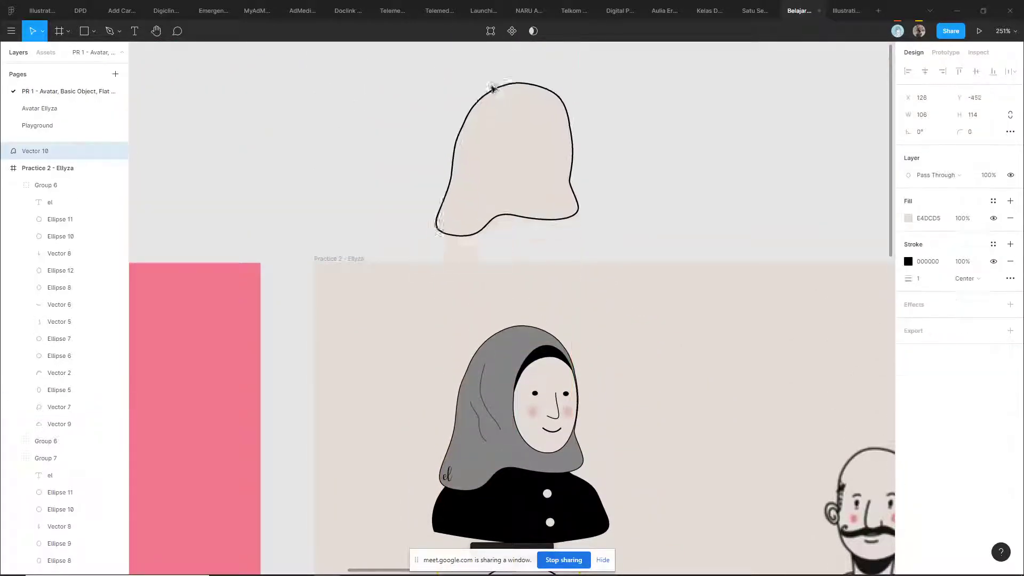
pyautogui.click(640, 160)
pyautogui.scroll(-1, 635, 168)
pyautogui.scroll(-5, 635, 168)
pyautogui.hscroll(2, 624, 139)
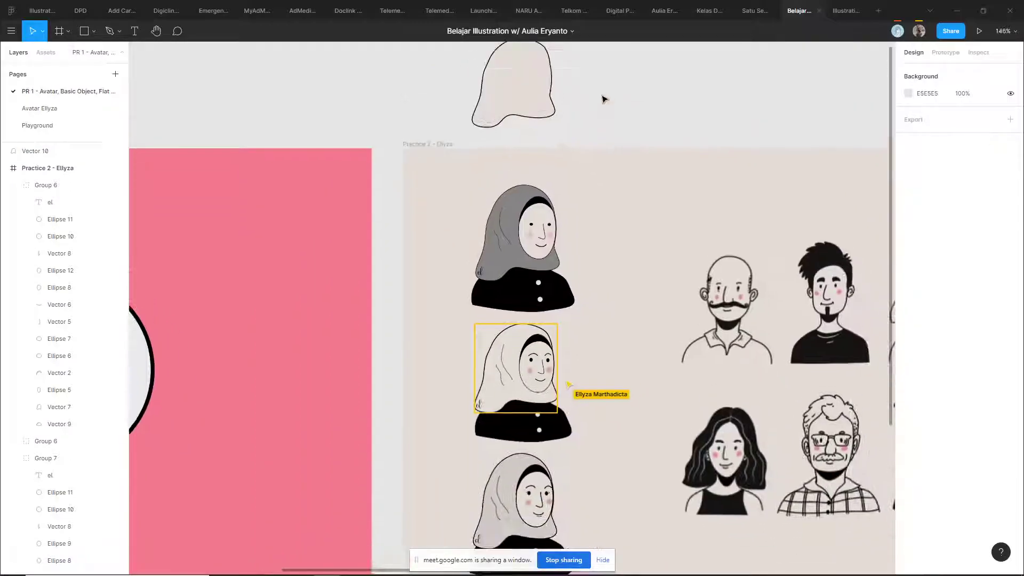
# - Copy the grey-hijab portrait's face ellipse onto the empty canvas beside the copied hijab shape
pyautogui.click(530, 251)
pyautogui.scroll(3, 570, 196)
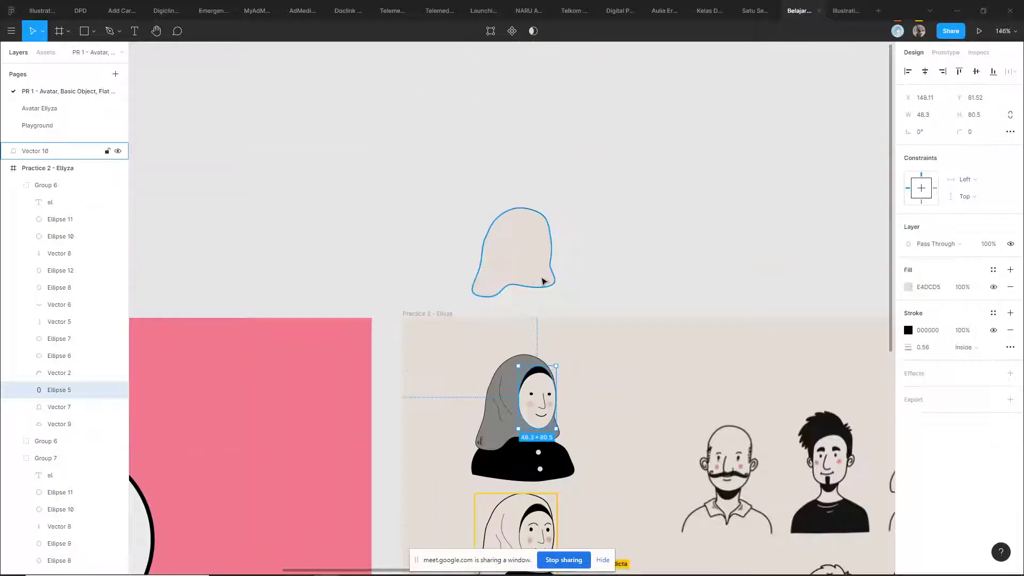
pyautogui.click(542, 277)
pyautogui.hotkey('ctrl', 'v')
pyautogui.scroll(3, 555, 354)
pyautogui.moveTo(530, 512); pyautogui.dragTo(745, 304)
pyautogui.scroll(3, 523, 206)
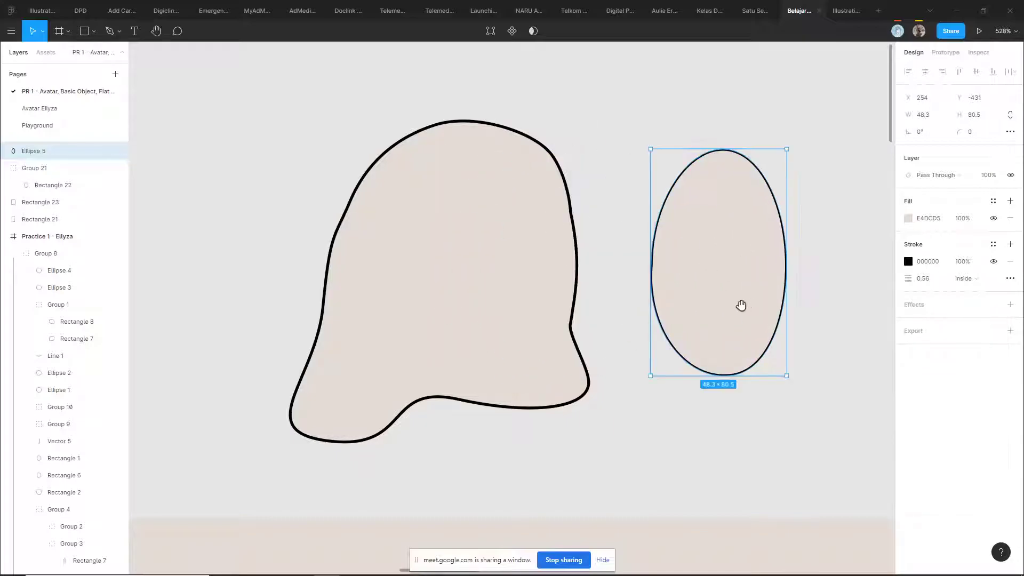
pyautogui.hscroll(3, 721, 277)
pyautogui.click(702, 251)
pyautogui.scroll(-3, 592, 407)
pyautogui.scroll(-3, 551, 325)
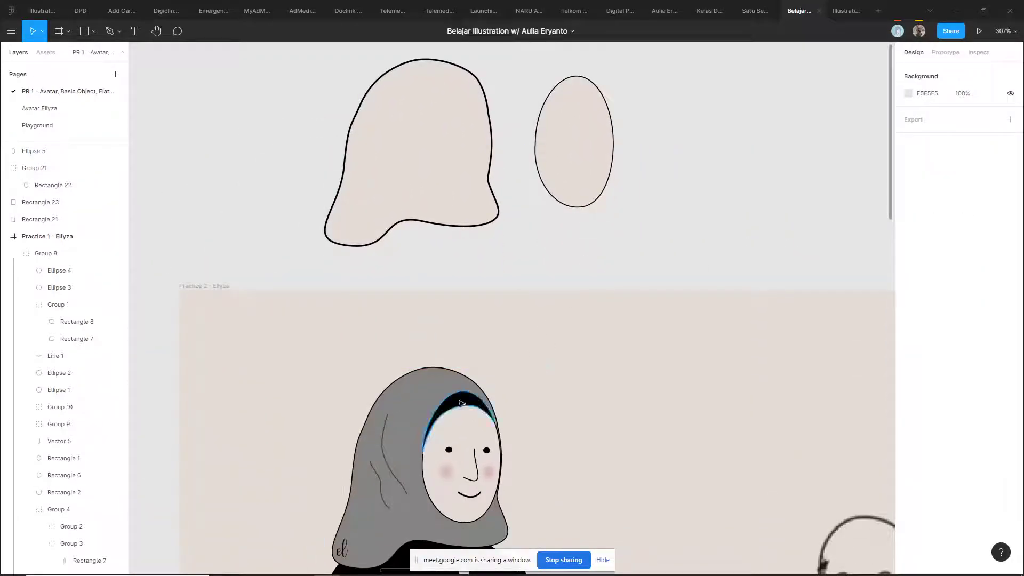
# - Place two overlapping copies of the face ellipse on the empty canvas beside it, the front one about 7 px lower
pyautogui.click(580, 138)
pyautogui.hscroll(2, 623, 150)
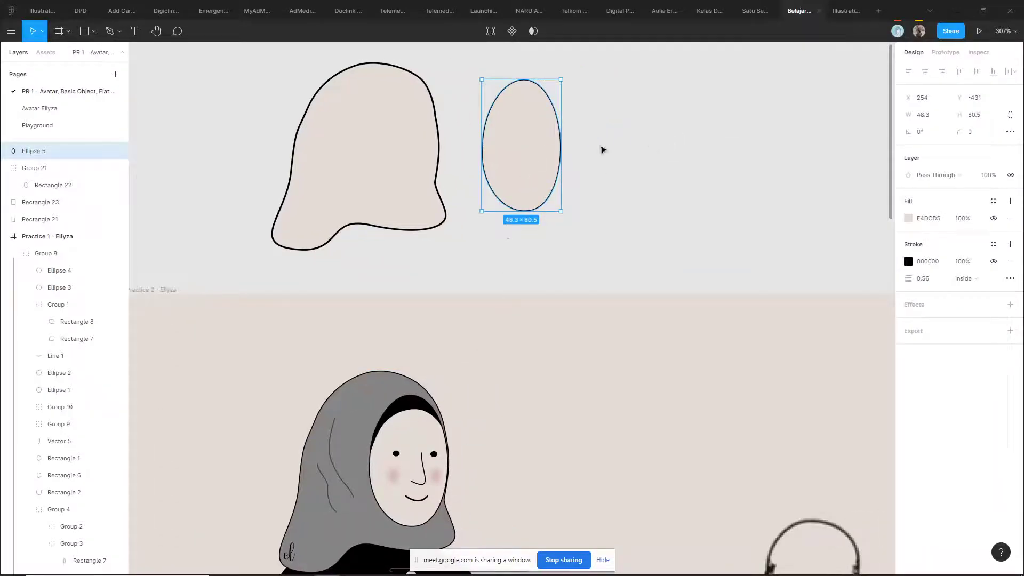
pyautogui.moveTo(559, 142); pyautogui.dragTo(708, 143)
pyautogui.hscroll(4, 634, 216)
pyautogui.moveTo(549, 164)
pyautogui.mouseDown()
pyautogui.moveTo(701, 149)
pyautogui.moveTo(578, 190)
pyautogui.moveTo(564, 156)
pyautogui.mouseUp()
pyautogui.scroll(3, 581, 97)
pyautogui.scroll(2, 581, 98)
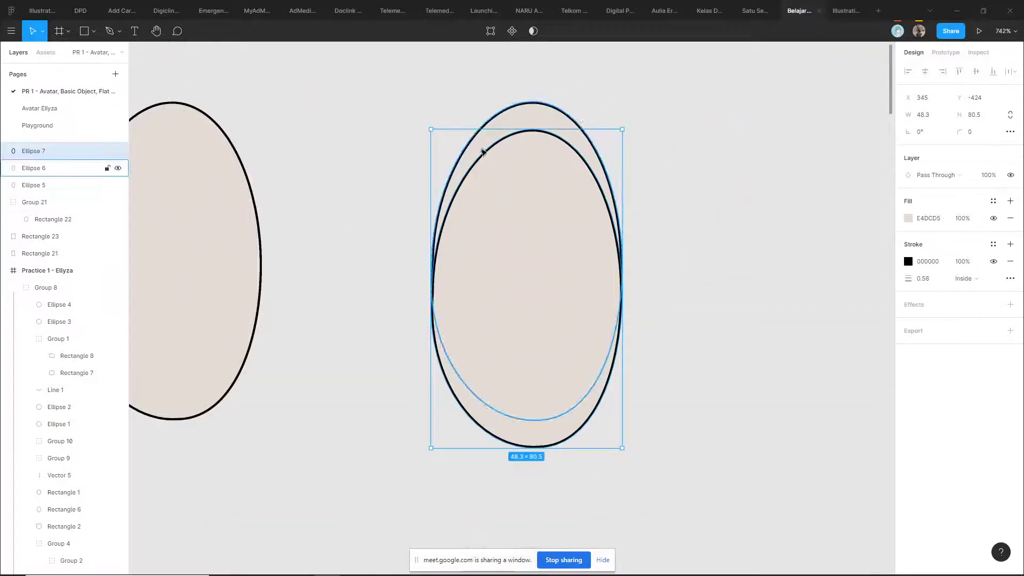
# - Subtract the lower ellipse copy from the one behind it to form a crescent headband shape
pyautogui.click(622, 87)
pyautogui.moveTo(671, 75); pyautogui.dragTo(359, 327)
pyautogui.moveTo(715, 76); pyautogui.dragTo(360, 362)
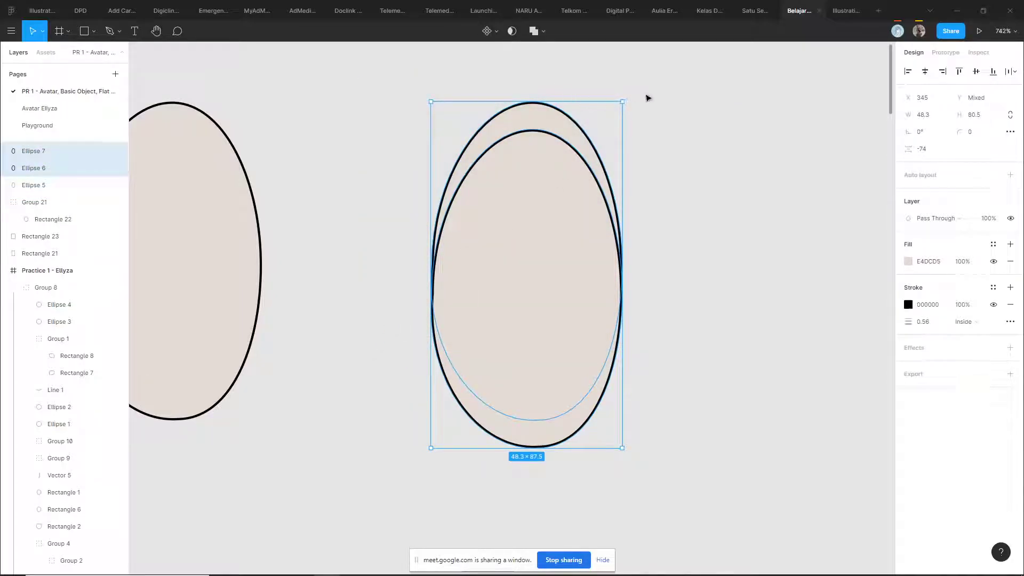
pyautogui.click(543, 32)
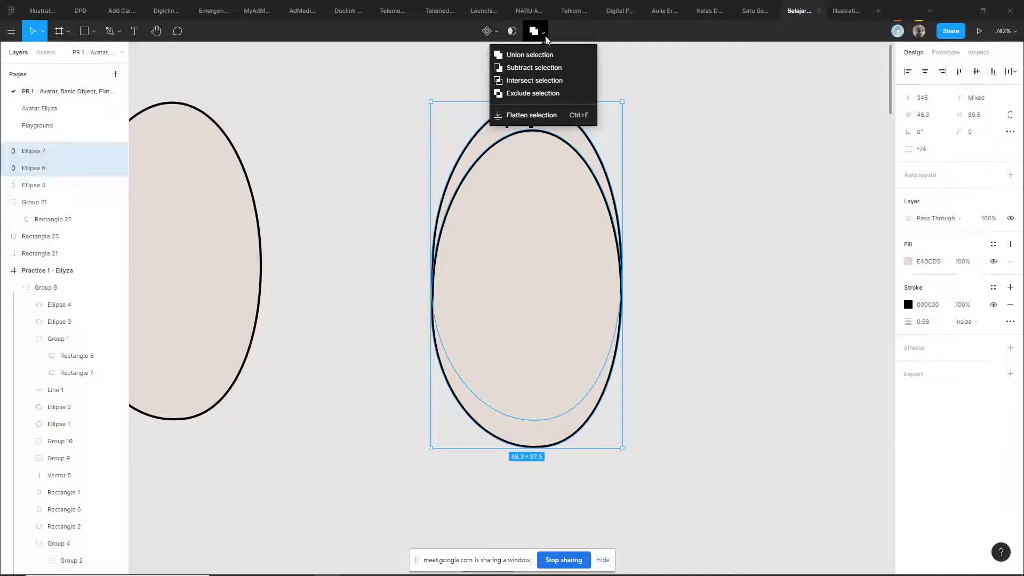
pyautogui.click(538, 67)
pyautogui.click(685, 131)
pyautogui.scroll(-3, 685, 132)
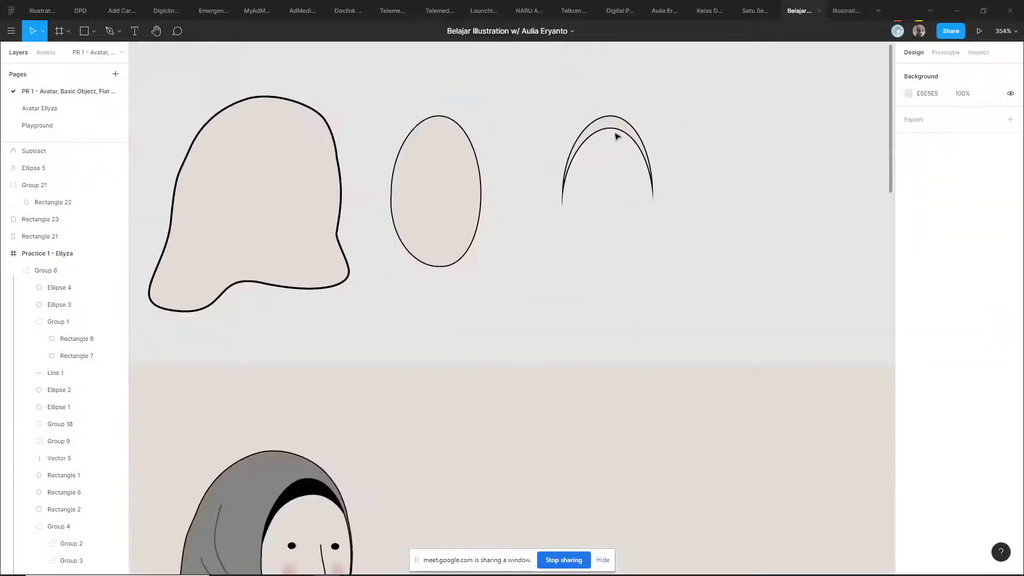
# - Place the crescent over the top of the face ellipse beside the hijab shape
pyautogui.moveTo(617, 131); pyautogui.dragTo(450, 140)
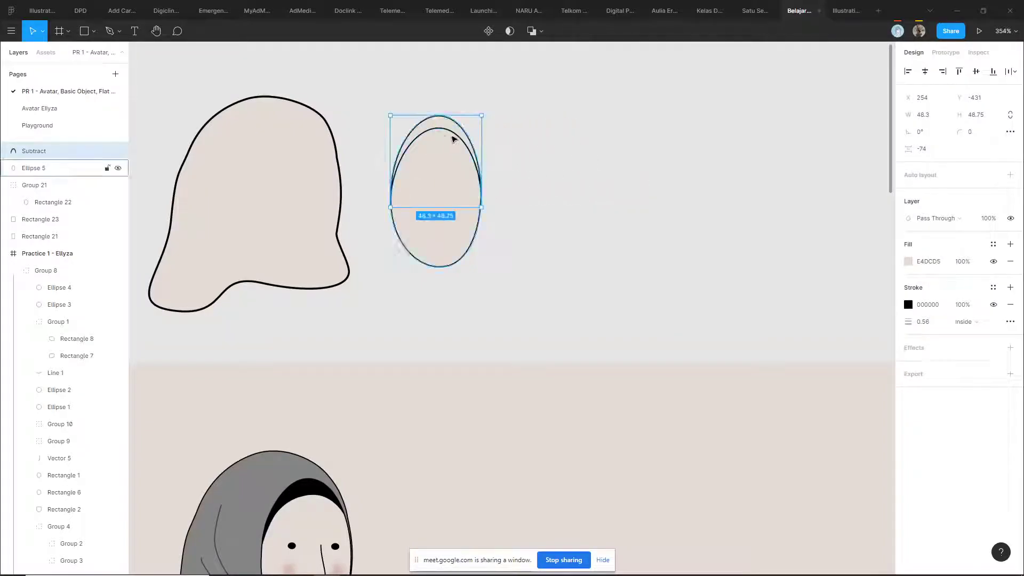
pyautogui.click(605, 162)
pyautogui.scroll(3, 606, 162)
pyautogui.hscroll(-5, 605, 162)
pyautogui.hscroll(-3, 598, 205)
pyautogui.moveTo(745, 151); pyautogui.dragTo(572, 319)
pyautogui.click(725, 230)
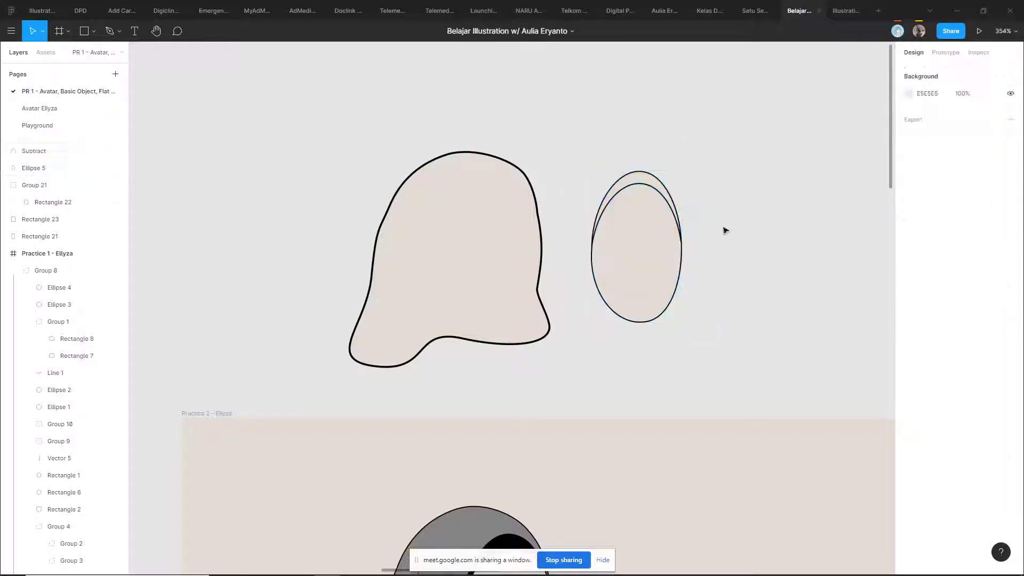
# - Delete the crescent and move the face ellipse onto the hijab shape, against its right edge
pyautogui.hscroll(5, 640, 182)
pyautogui.scroll(1, 640, 181)
pyautogui.click(508, 201)
pyautogui.press('Delete')
pyautogui.moveTo(496, 253); pyautogui.dragTo(356, 279)
pyautogui.scroll(-3, 513, 333)
pyautogui.hscroll(-2, 513, 334)
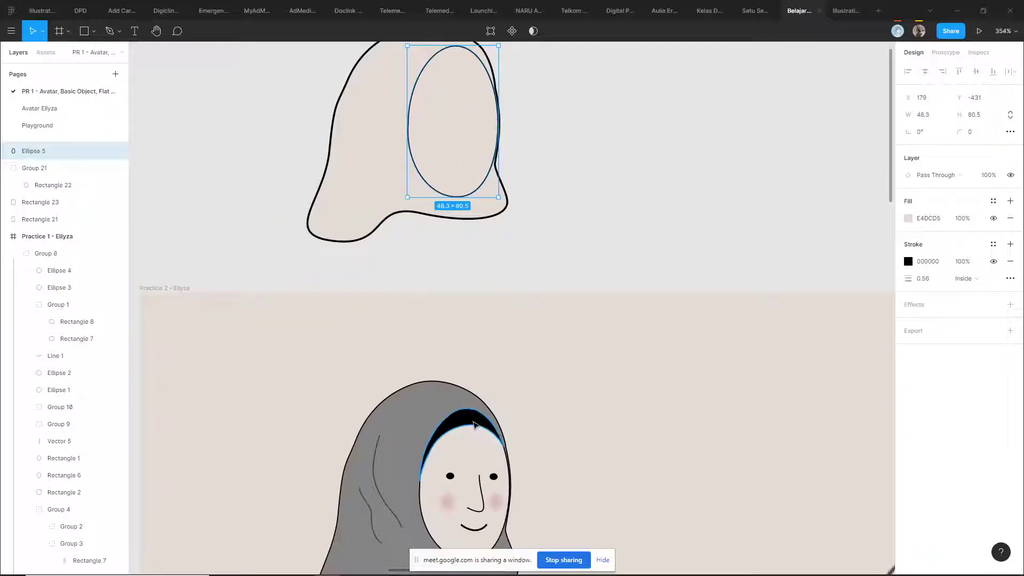
# - Place a copy of the face ellipse on the empty canvas to the right of the hijab shape
pyautogui.click(469, 426)
pyautogui.scroll(3, 486, 202)
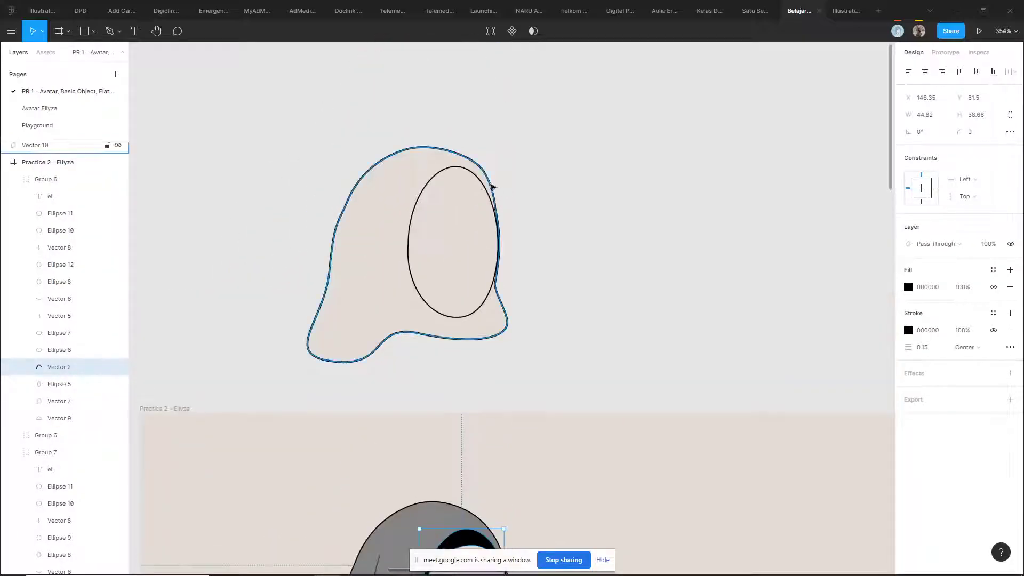
pyautogui.click(478, 181)
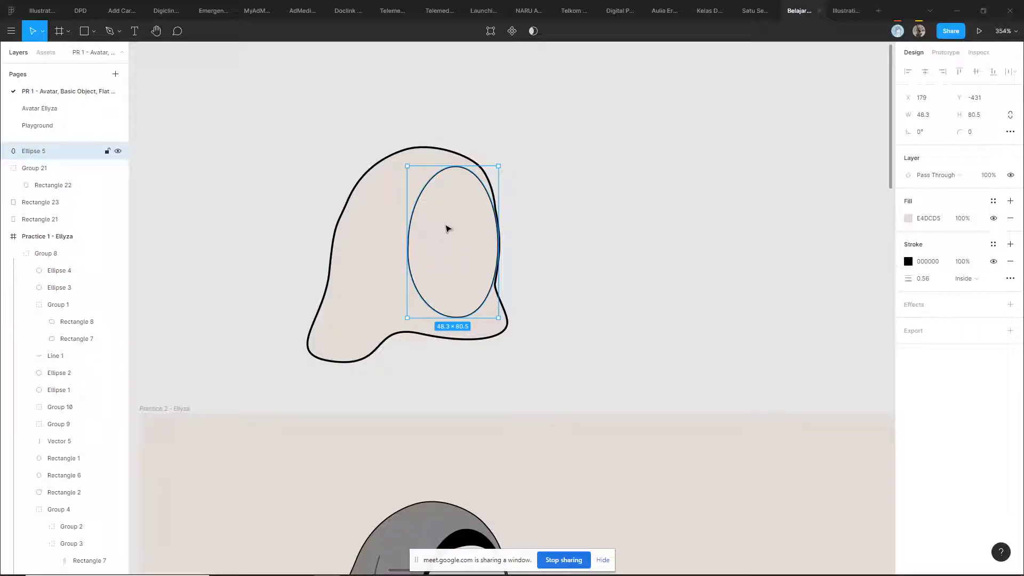
pyautogui.scroll(-1, 496, 430)
pyautogui.click(528, 213)
pyautogui.hotkey('ctrl', 'v')
pyautogui.moveTo(460, 239); pyautogui.dragTo(660, 240)
pyautogui.click(757, 231)
# - Duplicate the copied ellipse and offset the duplicate about 7 px lower
pyautogui.hscroll(3, 661, 230)
pyautogui.click(566, 224)
pyautogui.hotkey('ctrl', 'd')
pyautogui.moveTo(520, 251)
pyautogui.mouseDown()
pyautogui.moveTo(576, 261)
pyautogui.moveTo(525, 259)
pyautogui.moveTo(528, 236)
pyautogui.mouseUp()
pyautogui.click(606, 187)
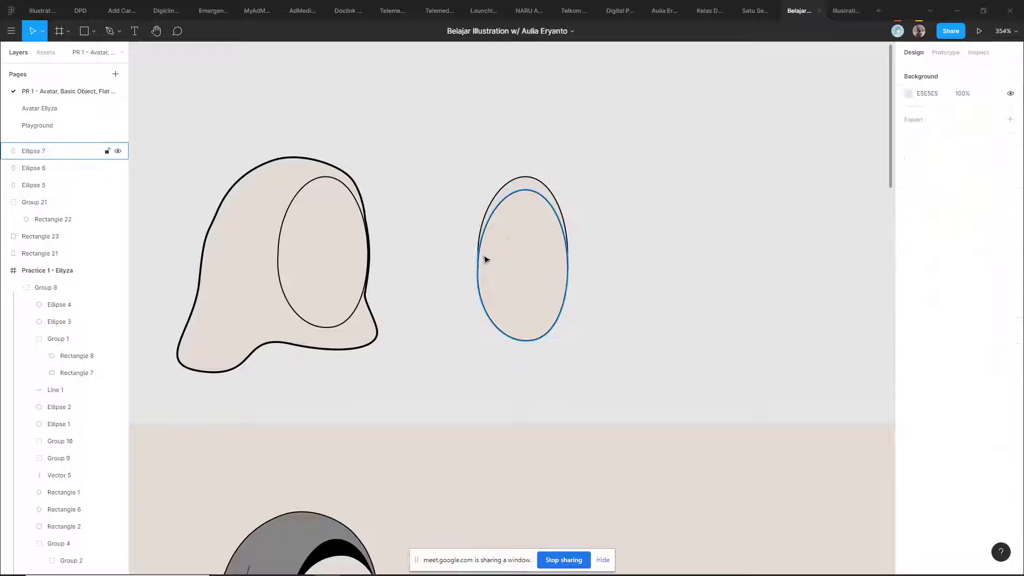
# - Subtract the front, lower ellipse from the other one to rebuild the crescent headband
pyautogui.scroll(6, 535, 214)
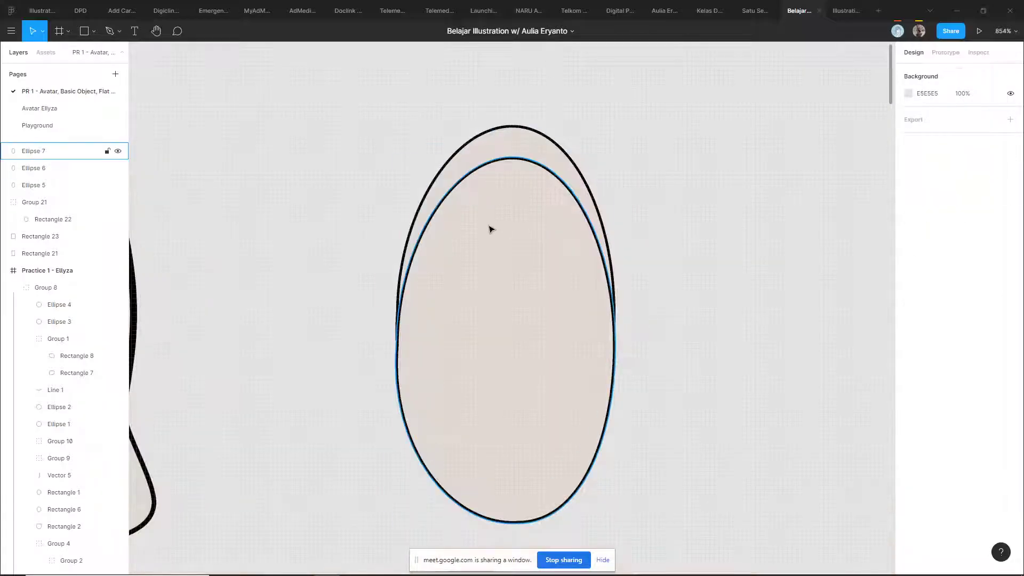
pyautogui.click(489, 228)
pyautogui.moveTo(706, 90); pyautogui.dragTo(319, 451)
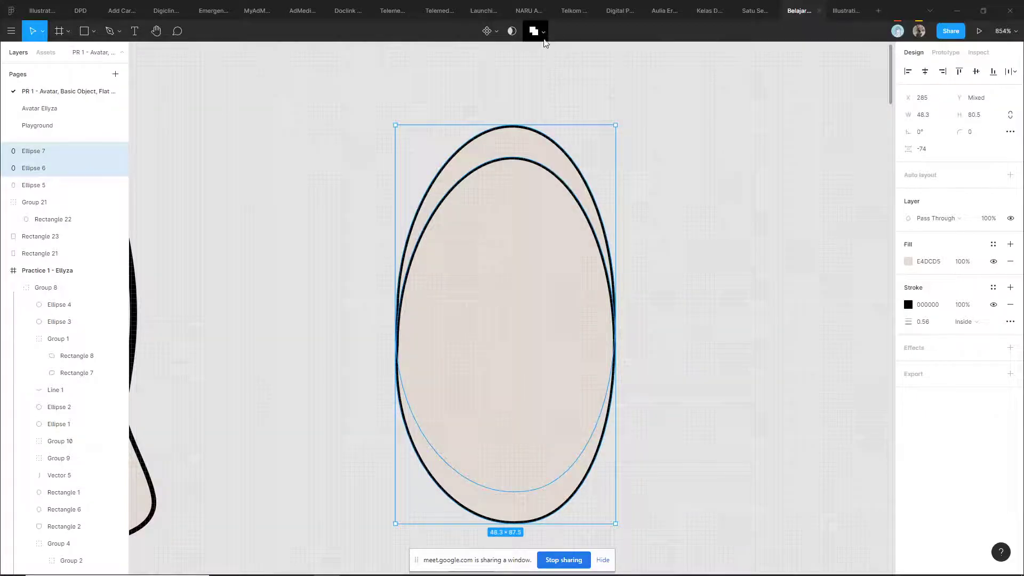
pyautogui.click(543, 32)
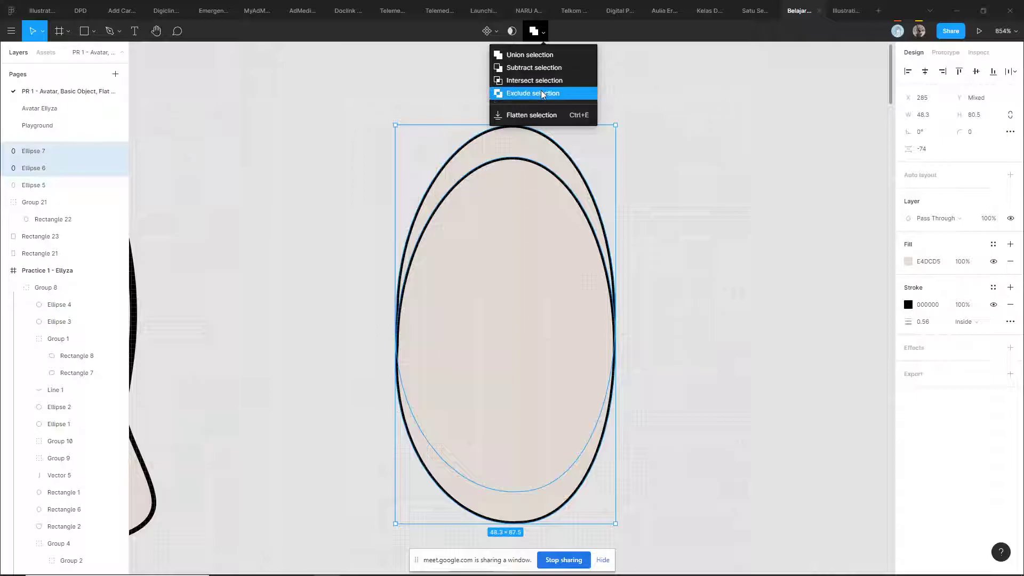
pyautogui.click(536, 68)
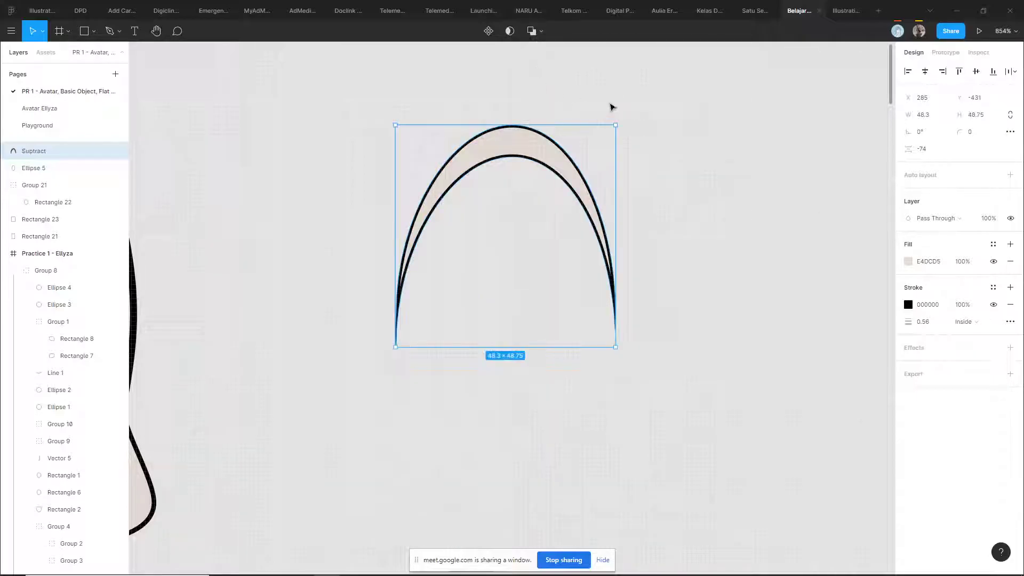
pyautogui.scroll(-5, 640, 112)
pyautogui.click(656, 114)
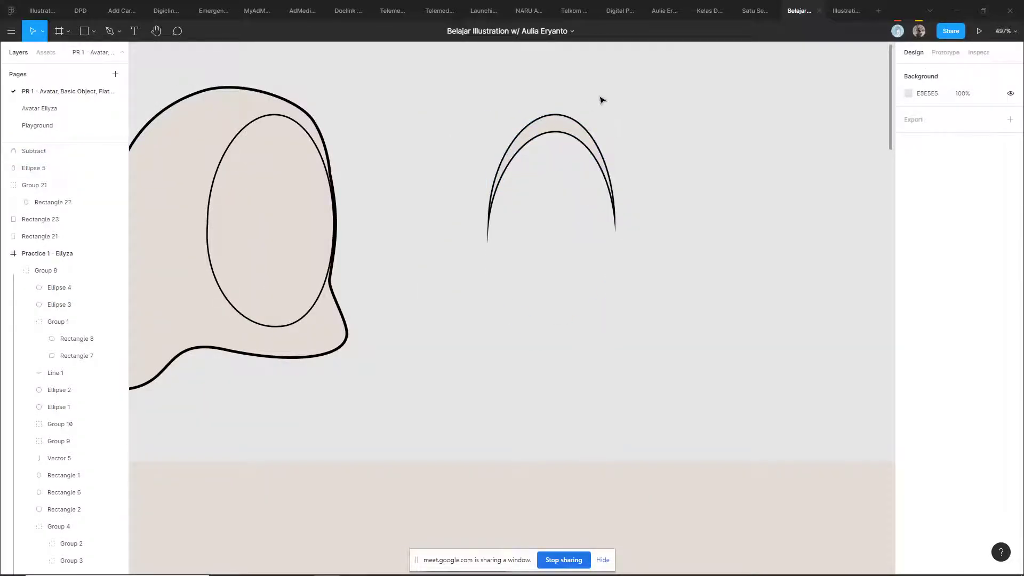
# - Examine the two source ellipses inside the subtracted crescent, individually and as a combined shape
pyautogui.click(564, 129)
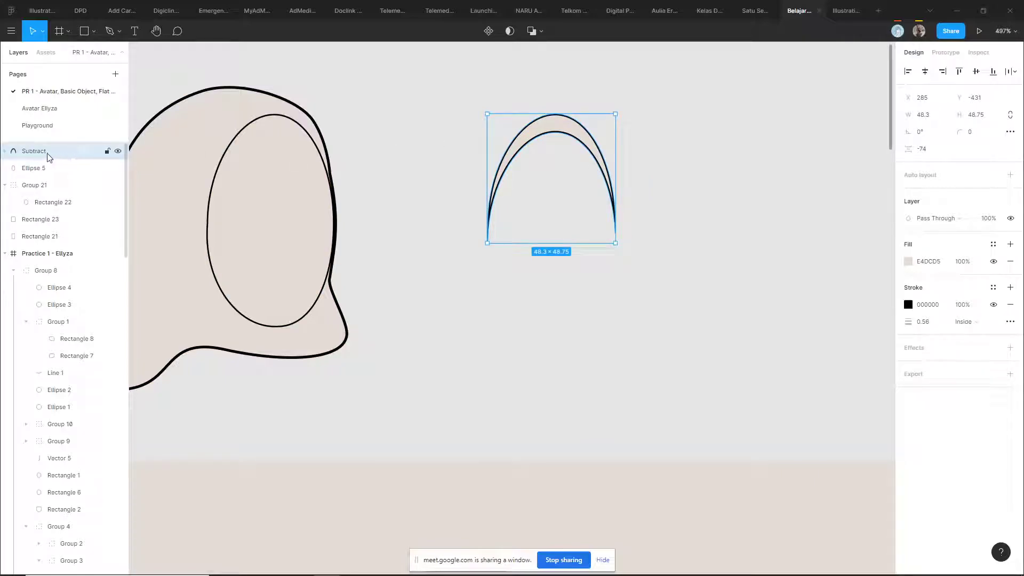
pyautogui.click(5, 153)
pyautogui.click(50, 172)
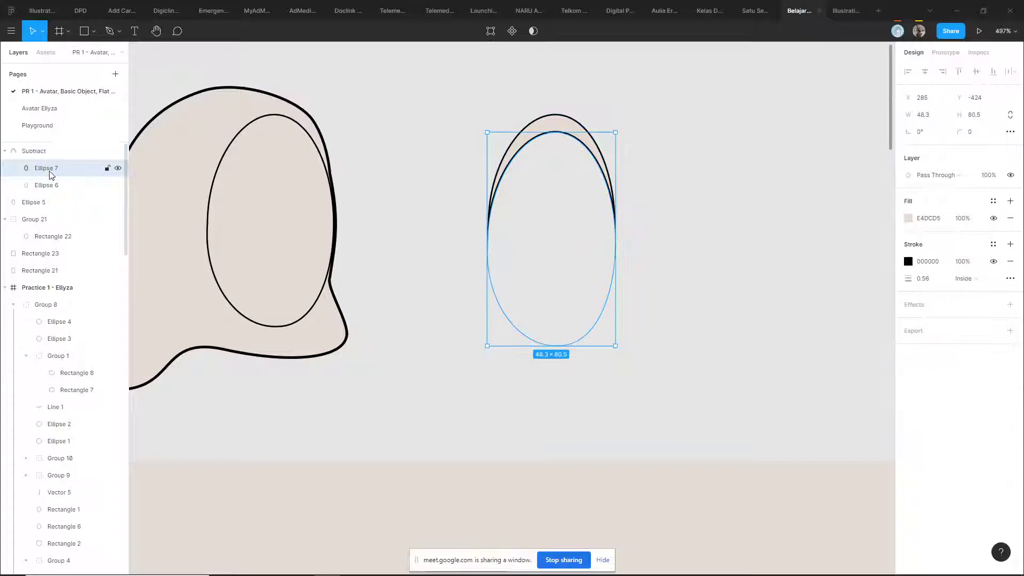
pyautogui.click(50, 186)
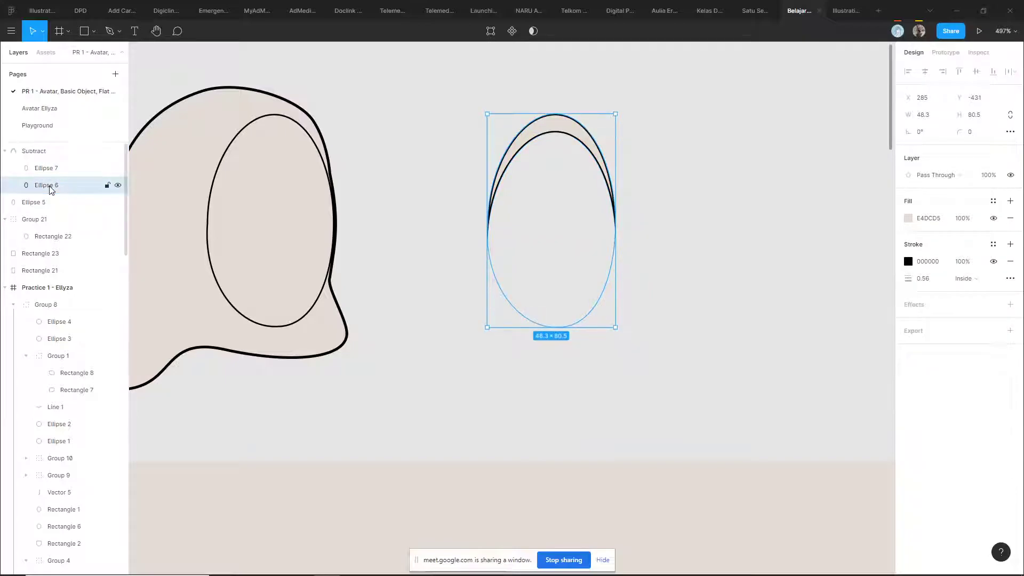
pyautogui.click(44, 155)
pyautogui.click(549, 156)
pyautogui.doubleClick(555, 167)
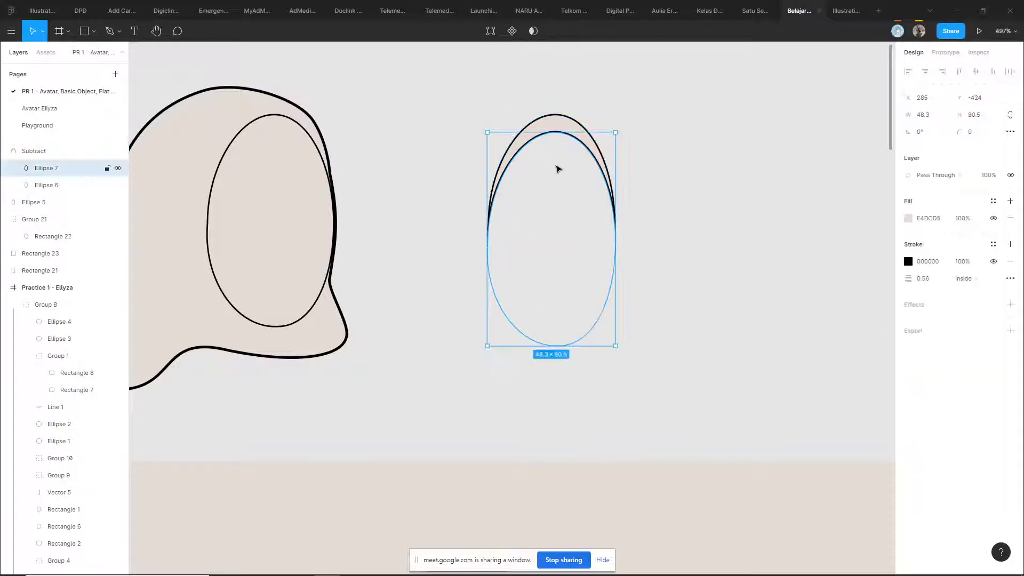
pyautogui.moveTo(554, 191); pyautogui.dragTo(580, 165)
pyautogui.click(642, 98)
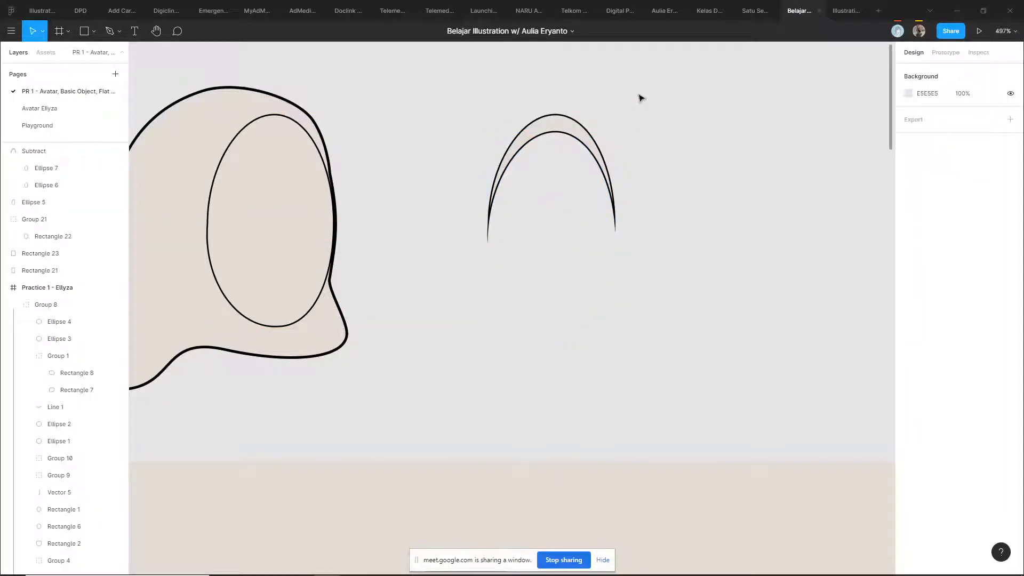
# - Flatten the subtracted crescent into a single vector shape and inspect its anchor points
pyautogui.click(47, 154)
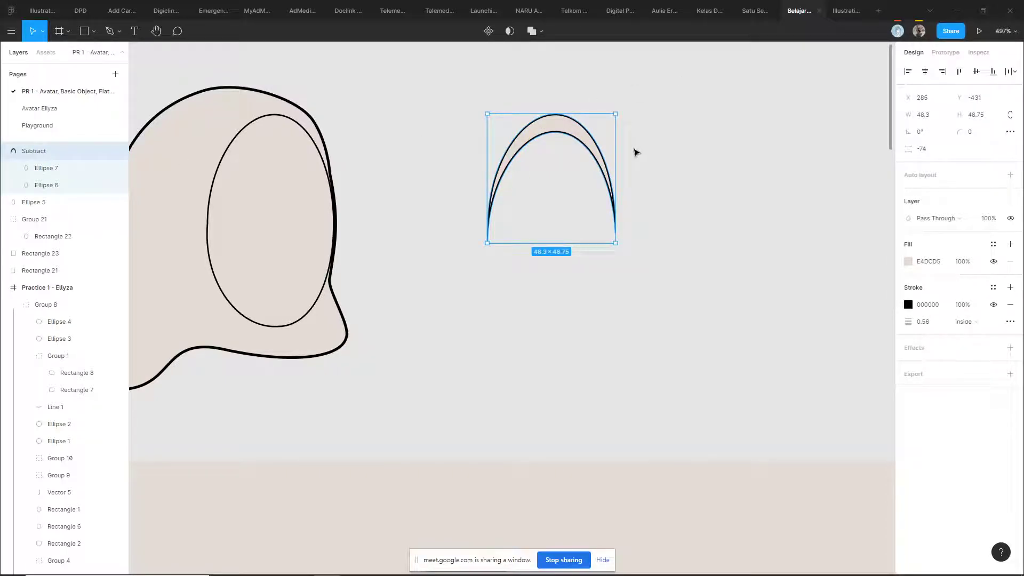
pyautogui.hotkey('ctrl', 'e')
pyautogui.doubleClick(569, 129)
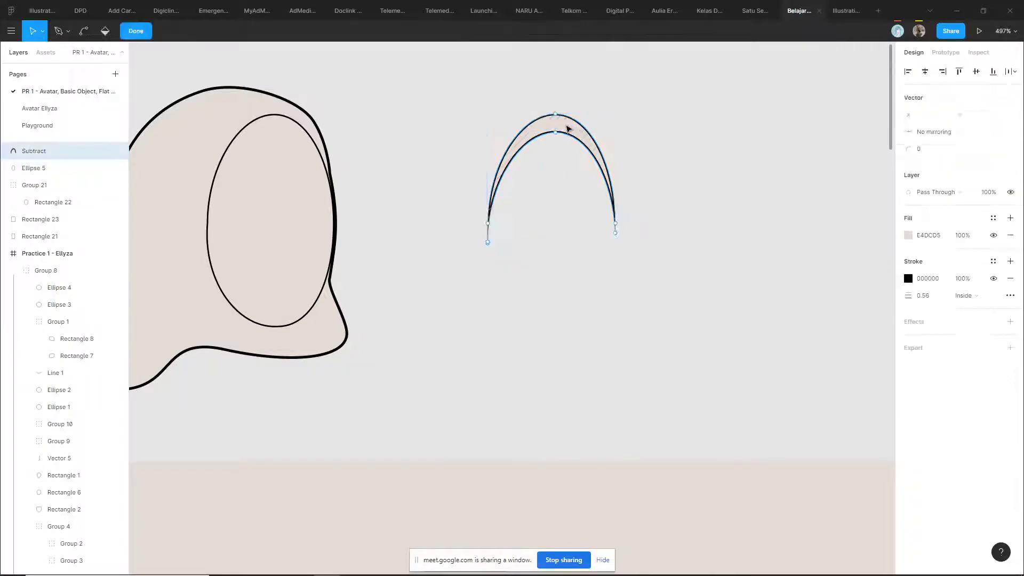
pyautogui.click(675, 116)
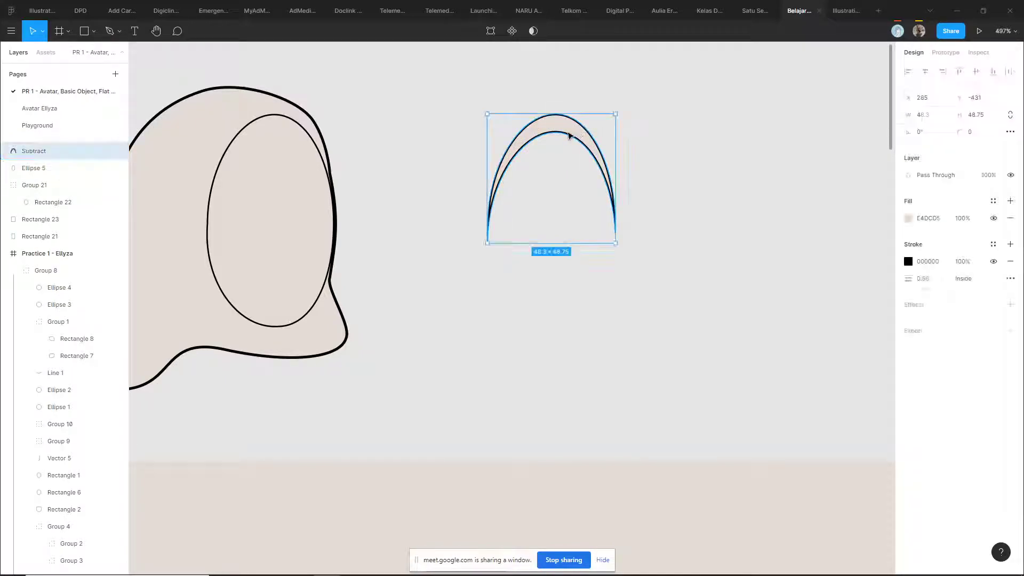
# - Align the flattened crescent with the top of the face ellipse on the hijab shape
pyautogui.moveTo(567, 131); pyautogui.dragTo(556, 132)
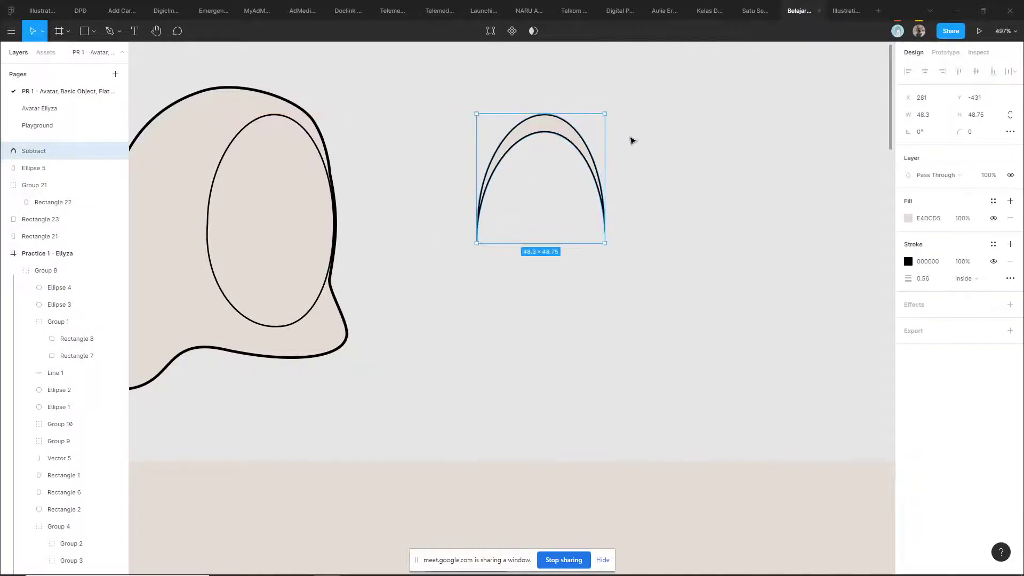
pyautogui.scroll(1, 636, 139)
pyautogui.moveTo(521, 178); pyautogui.dragTo(252, 178)
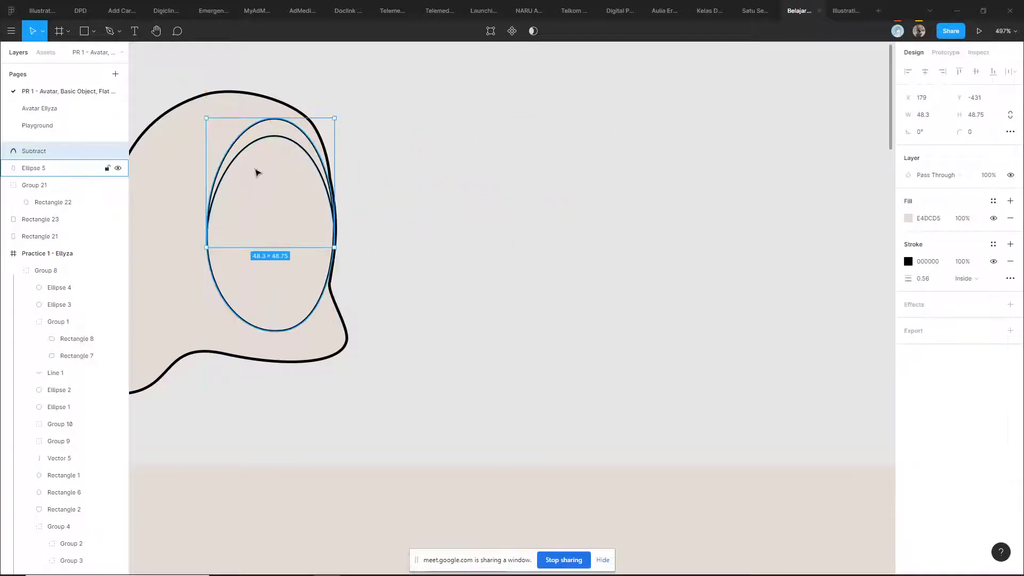
pyautogui.click(402, 135)
pyautogui.keyDown('ctrl'); pyautogui.scroll(-5, 403, 135); pyautogui.keyUp('ctrl')
# - Delete the demonstration hijab, face ellipse and crescent from the canvas above the Practice 2 frame
pyautogui.moveTo(436, 135); pyautogui.dragTo(200, 228)
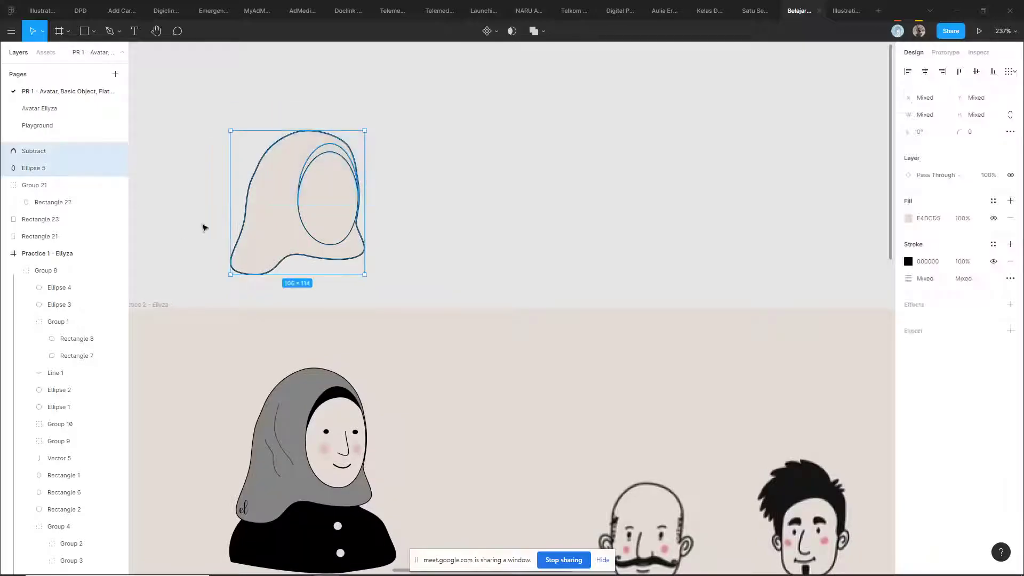
pyautogui.press('Delete')
pyautogui.keyDown('ctrl'); pyautogui.scroll(-1, 339, 199); pyautogui.keyUp('ctrl')
pyautogui.hscroll(-2, 393, 155)
pyautogui.scroll(-3, 393, 155)
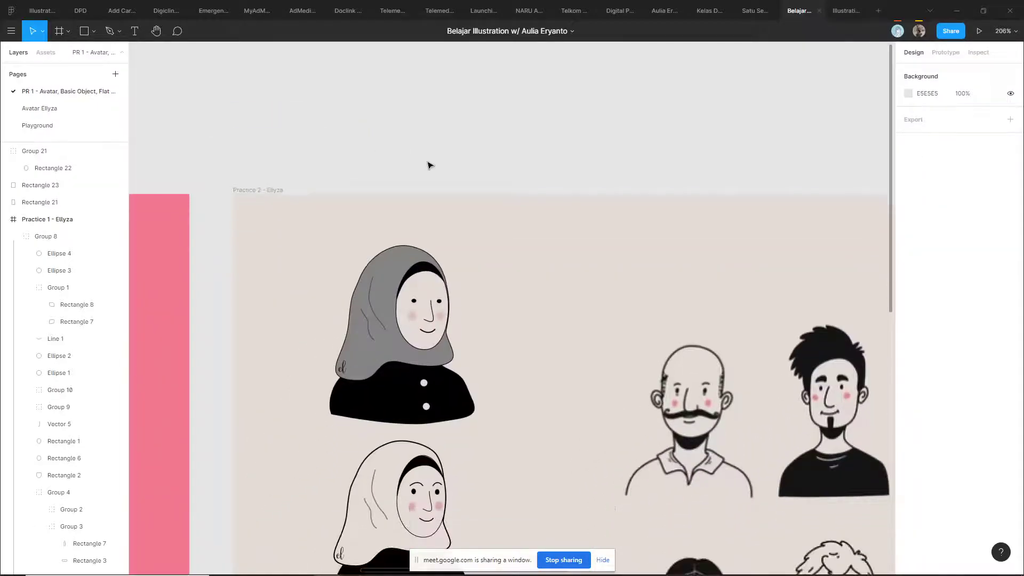
# - Examine how the black headband's edges fit the face outline on the middle hijab portrait
pyautogui.scroll(-3, 430, 165)
pyautogui.keyDown('ctrl'); pyautogui.scroll(4, 411, 188); pyautogui.keyUp('ctrl')
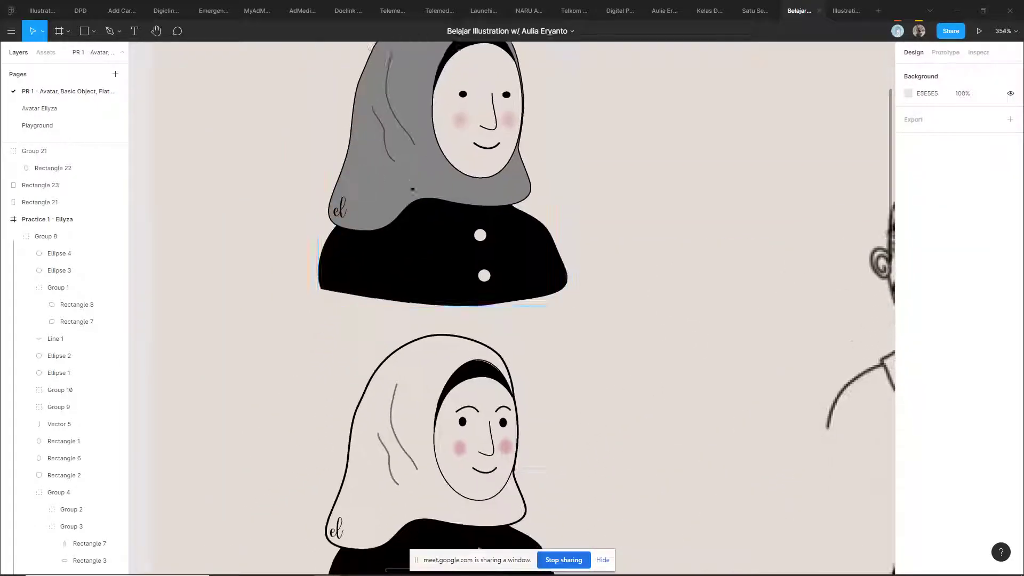
pyautogui.scroll(-3, 412, 187)
pyautogui.keyDown('ctrl'); pyautogui.scroll(10, 464, 228); pyautogui.keyUp('ctrl')
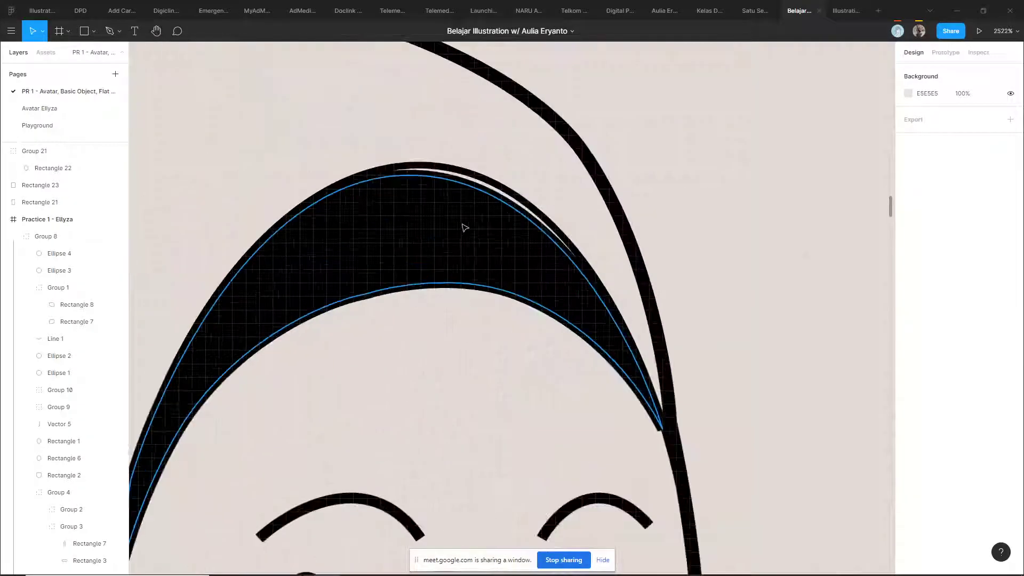
pyautogui.click(464, 227)
pyautogui.keyDown('ctrl'); pyautogui.scroll(-10, 467, 225); pyautogui.keyUp('ctrl')
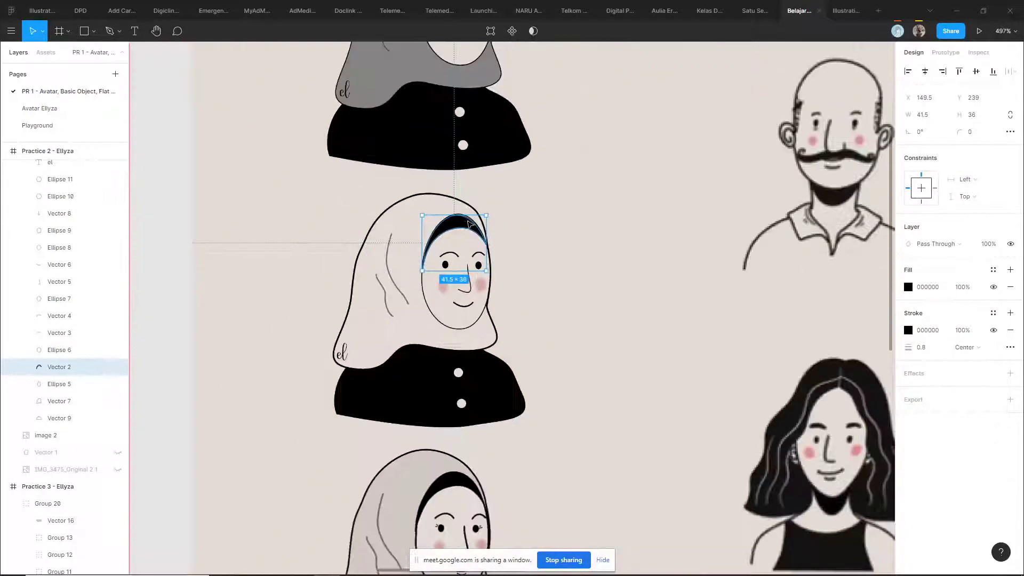
# - Compare the hijab fold lines on the grey-hijab portrait with those on the middle portrait
pyautogui.scroll(-2, 542, 226)
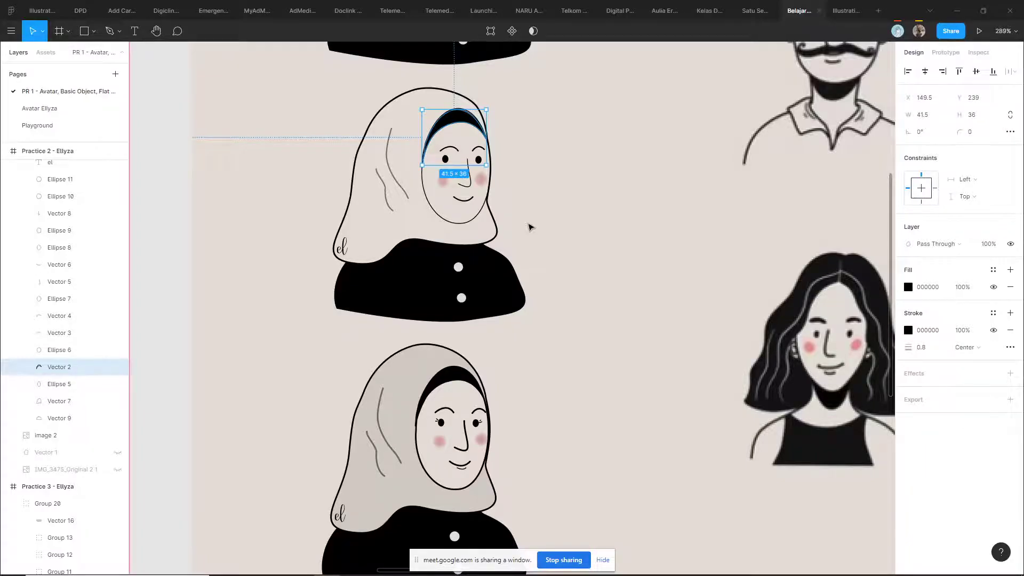
pyautogui.scroll(8, 525, 224)
pyautogui.keyDown('ctrl'); pyautogui.click(385, 277); pyautogui.keyUp('ctrl')
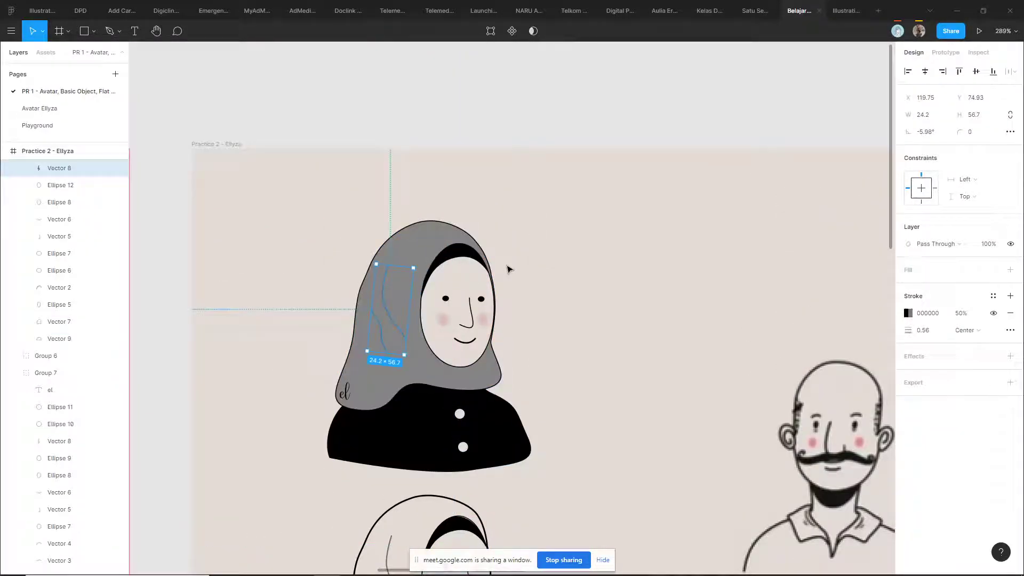
pyautogui.click(553, 278)
pyautogui.keyDown('ctrl'); pyautogui.scroll(-3, 537, 240); pyautogui.keyUp('ctrl')
pyautogui.hscroll(-3, 560, 217)
pyautogui.keyDown('ctrl'); pyautogui.scroll(2, 481, 340); pyautogui.keyUp('ctrl')
pyautogui.scroll(-3, 481, 340)
pyautogui.keyDown('ctrl'); pyautogui.scroll(5, 440, 299); pyautogui.keyUp('ctrl')
pyautogui.keyDown('ctrl'); pyautogui.click(440, 295); pyautogui.keyUp('ctrl')
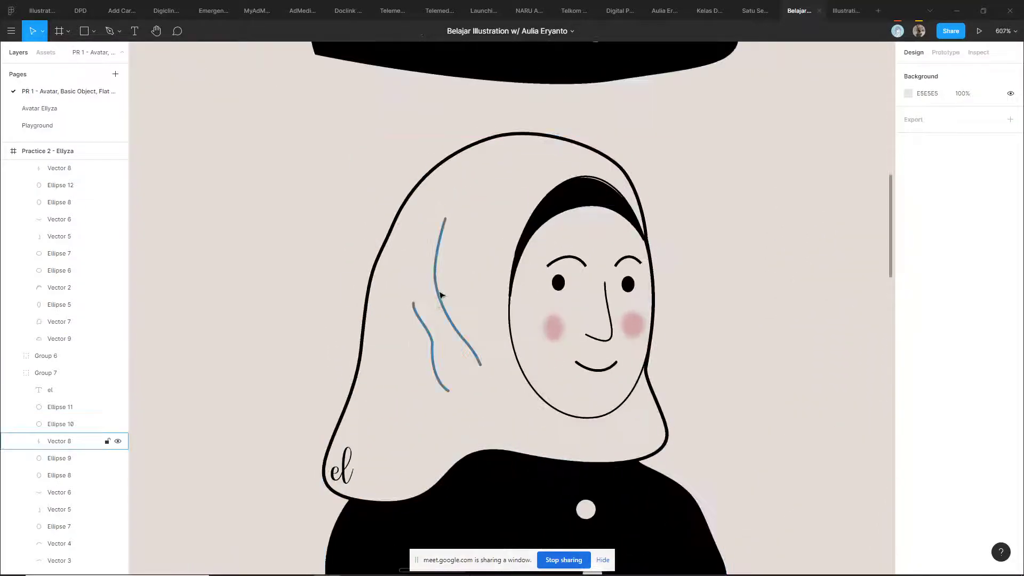
pyautogui.click(736, 240)
pyautogui.keyDown('ctrl'); pyautogui.scroll(-3, 666, 240); pyautogui.keyUp('ctrl')
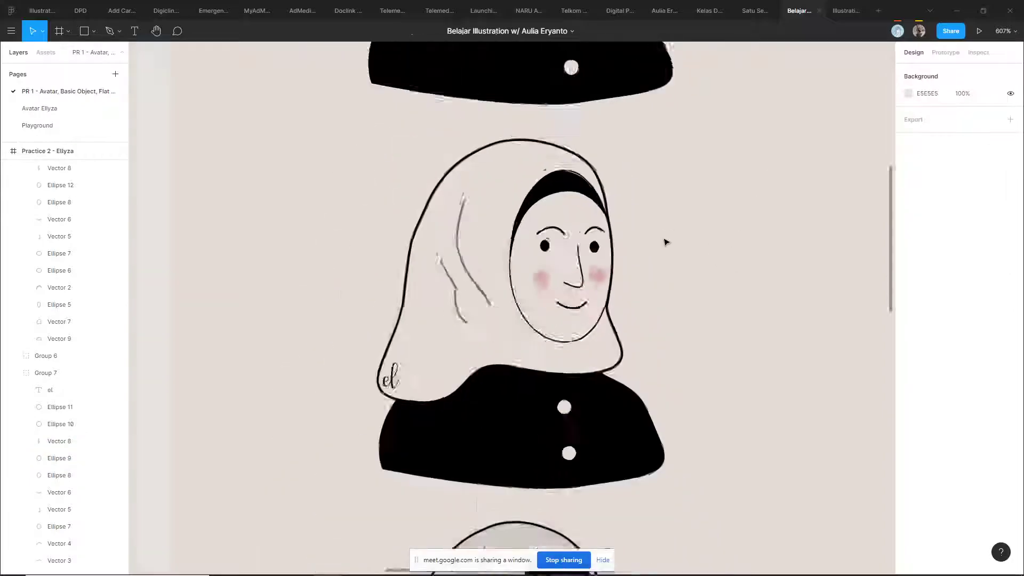
# - Inspect the hijab outline's stroke settings on the middle hijab portrait
pyautogui.keyDown('ctrl'); pyautogui.scroll(-2, 635, 256); pyautogui.keyUp('ctrl')
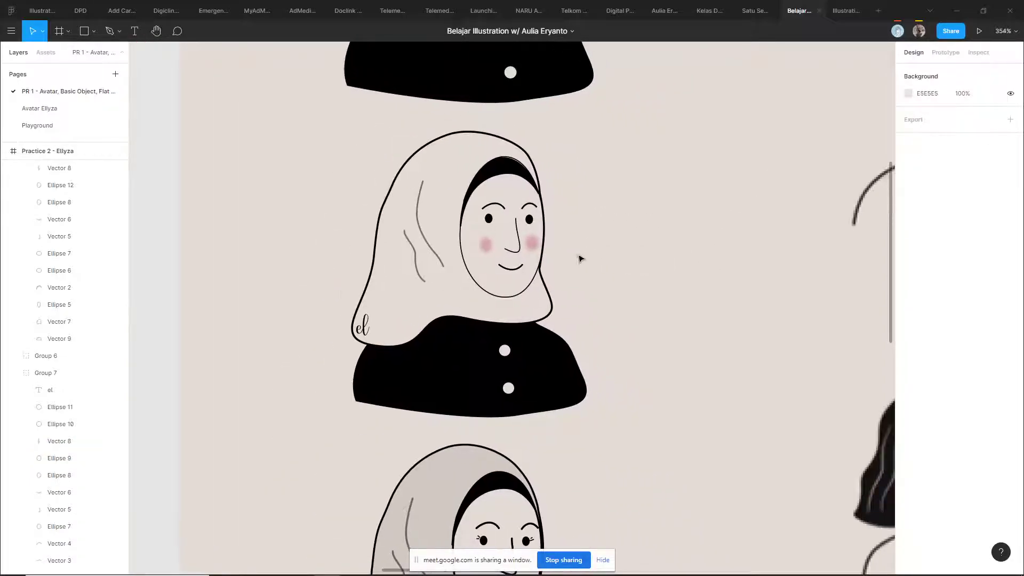
pyautogui.keyDown('ctrl'); pyautogui.scroll(-3, 552, 259); pyautogui.keyUp('ctrl')
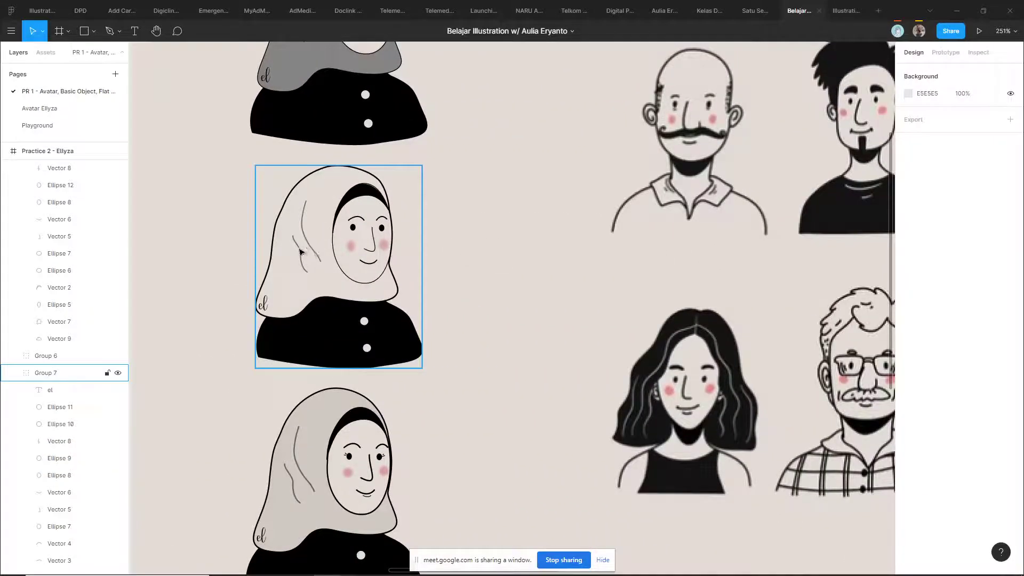
pyautogui.scroll(5, 301, 249)
pyautogui.keyDown('ctrl'); pyautogui.click(439, 89); pyautogui.keyUp('ctrl')
pyautogui.click(616, 125)
pyautogui.keyDown('ctrl'); pyautogui.click(414, 119); pyautogui.keyUp('ctrl')
pyautogui.scroll(2, 387, 252)
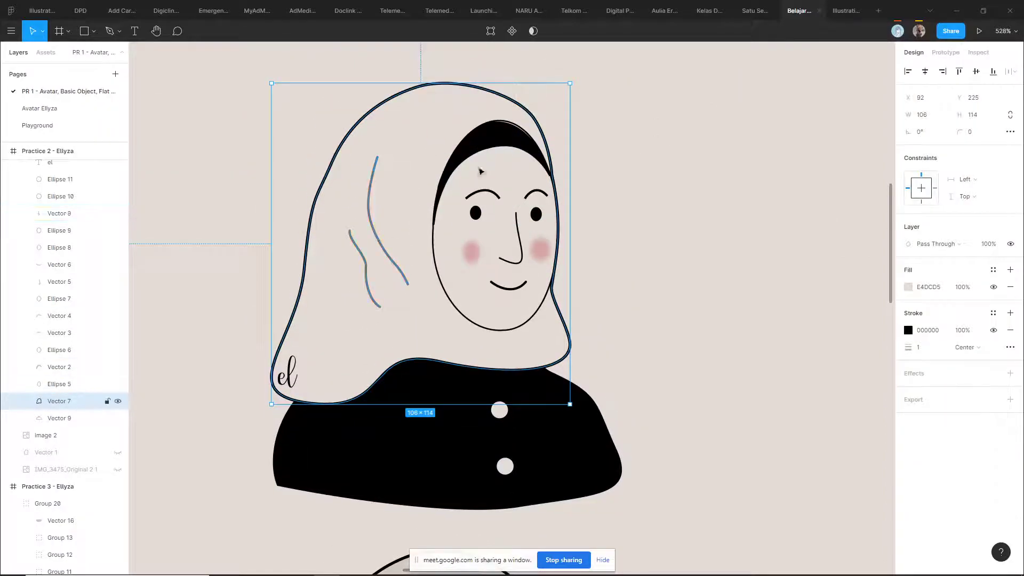
pyautogui.press('Escape')
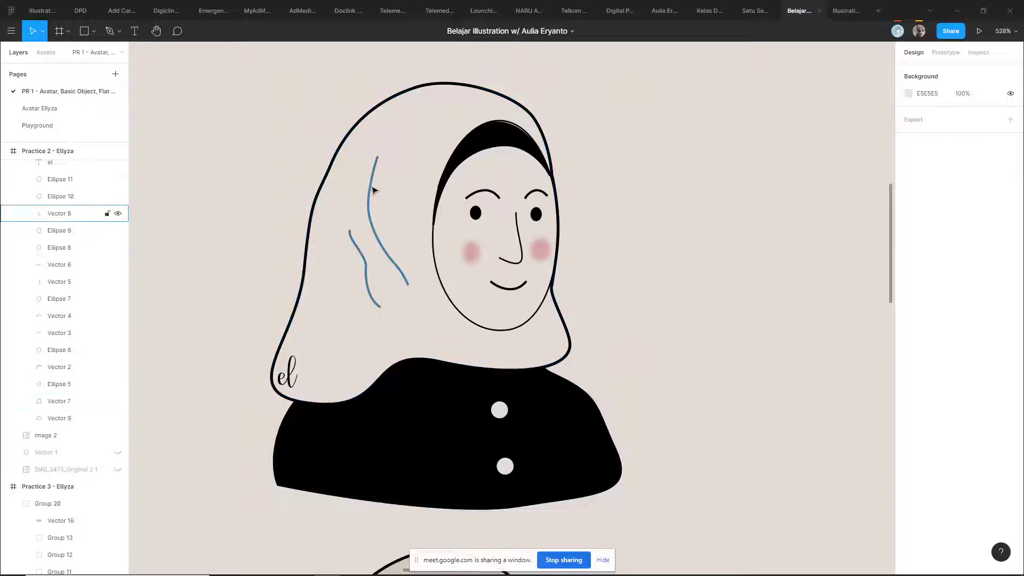
# - Examine the semi-transparent fold lines on the middle portrait's hijab and their stroke settings
pyautogui.keyDown('ctrl'); pyautogui.click(373, 190); pyautogui.keyUp('ctrl')
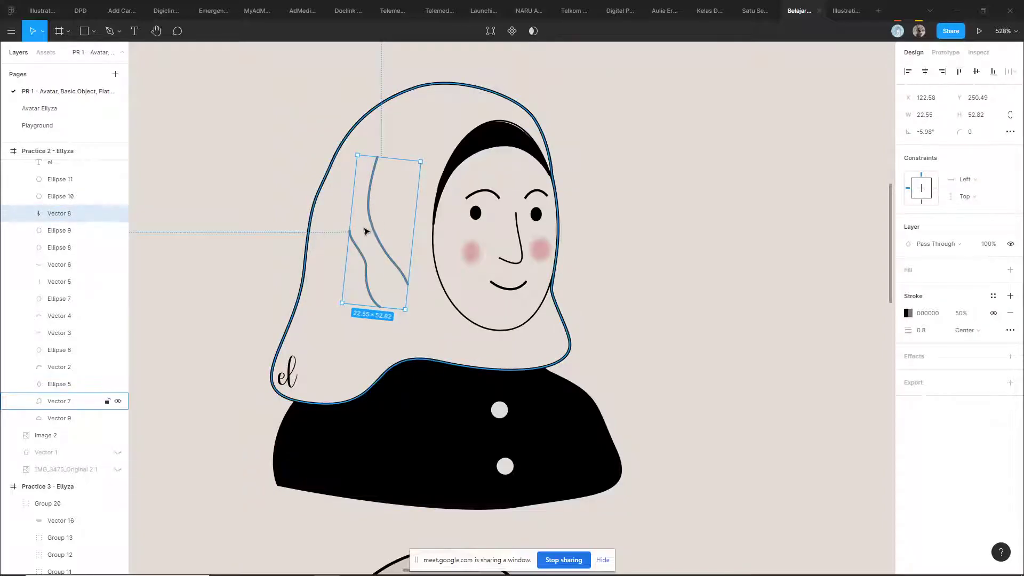
pyautogui.click(624, 206)
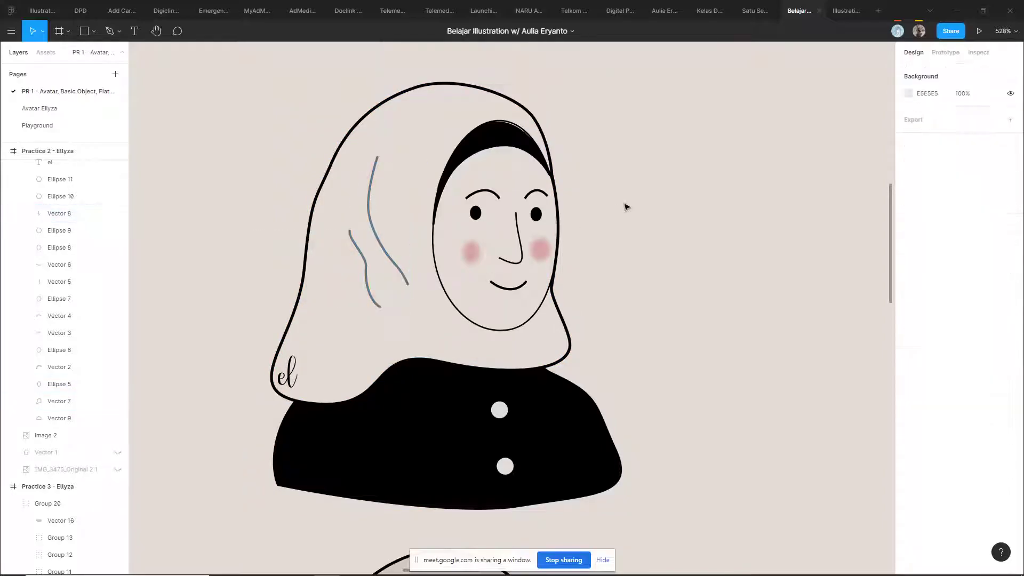
pyautogui.scroll(7, 613, 201)
pyautogui.scroll(-6, 495, 236)
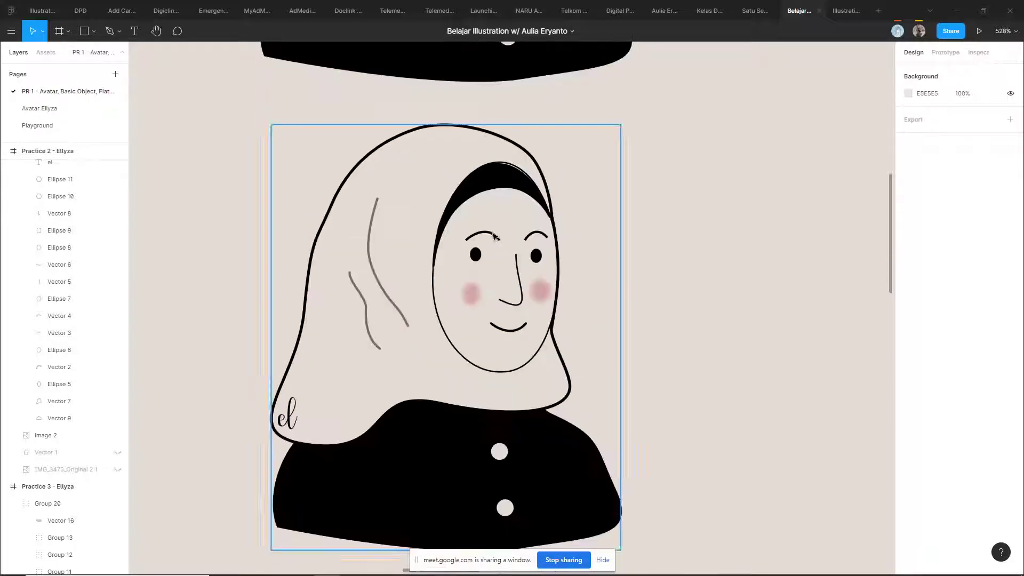
pyautogui.scroll(3, 427, 217)
pyautogui.keyDown('ctrl'); pyautogui.scroll(3, 389, 297); pyautogui.keyUp('ctrl')
pyautogui.scroll(-2, 386, 333)
pyautogui.click(361, 295)
pyautogui.click(773, 186)
pyautogui.click(375, 215)
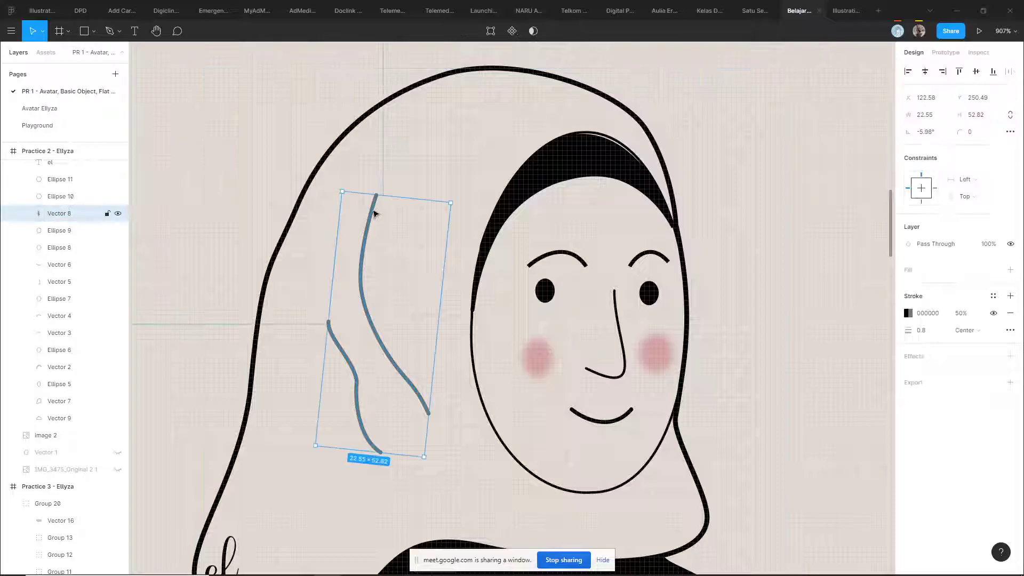
pyautogui.click(703, 183)
pyautogui.keyDown('ctrl'); pyautogui.scroll(-3, 574, 229); pyautogui.keyUp('ctrl')
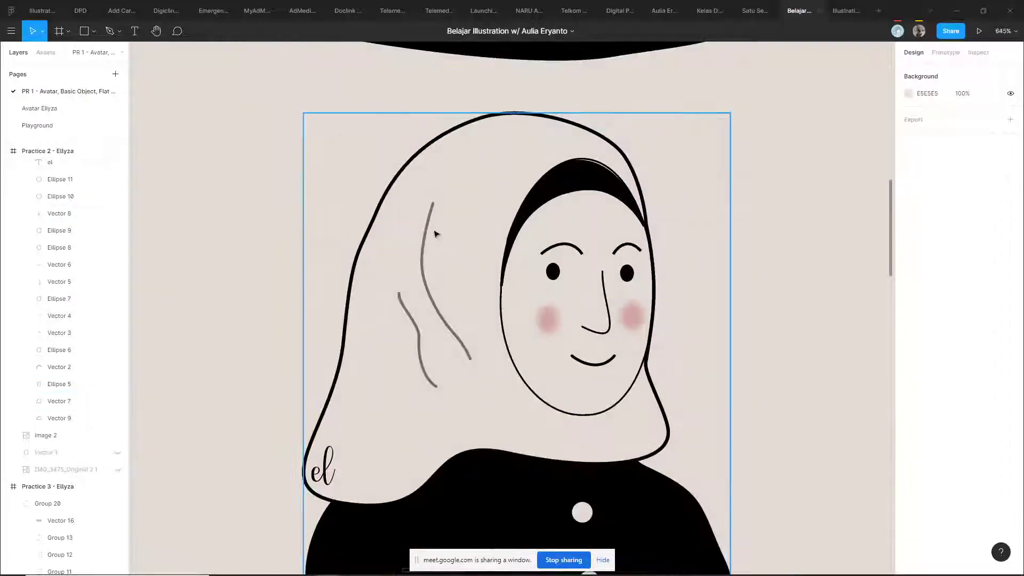
pyautogui.click(431, 230)
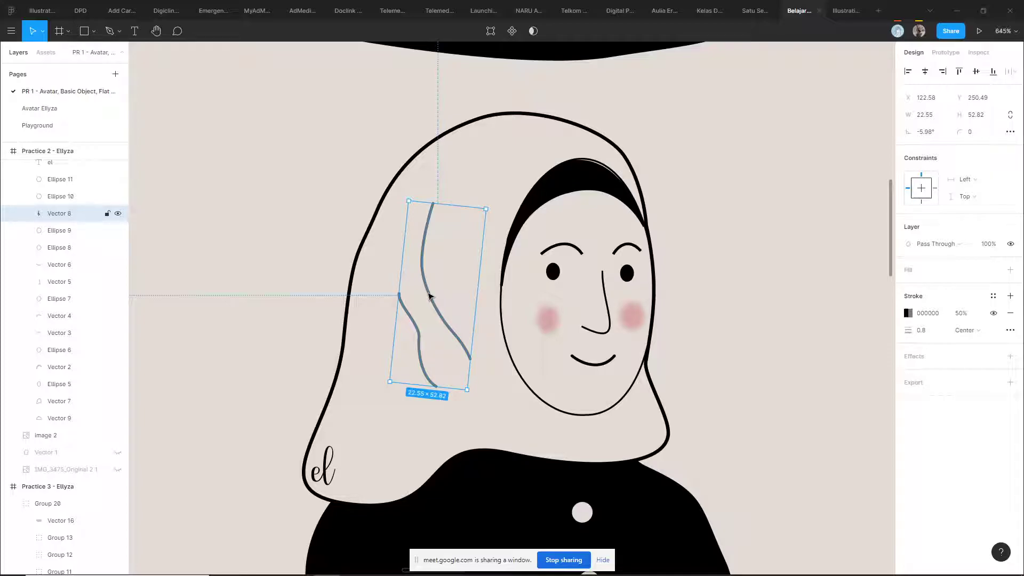
# - Try two curved Pen tool fold lines between the existing folds and the face, about 15 × 52.5 overall, and delete them
pyautogui.keyDown('ctrl'); pyautogui.scroll(3, 429, 296); pyautogui.keyUp('ctrl')
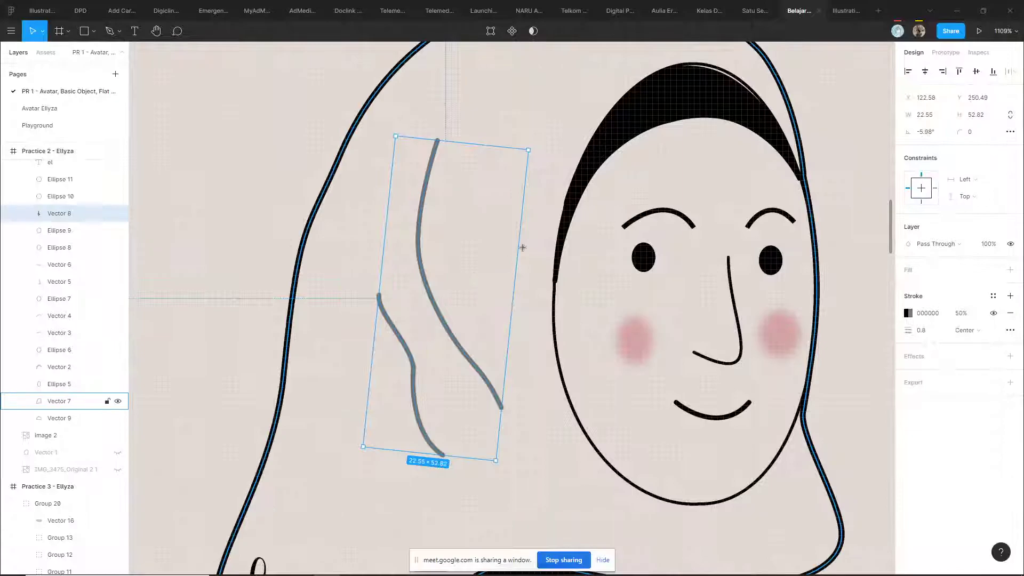
pyautogui.press('p')
pyautogui.click(504, 186)
pyautogui.moveTo(519, 263); pyautogui.dragTo(530, 302)
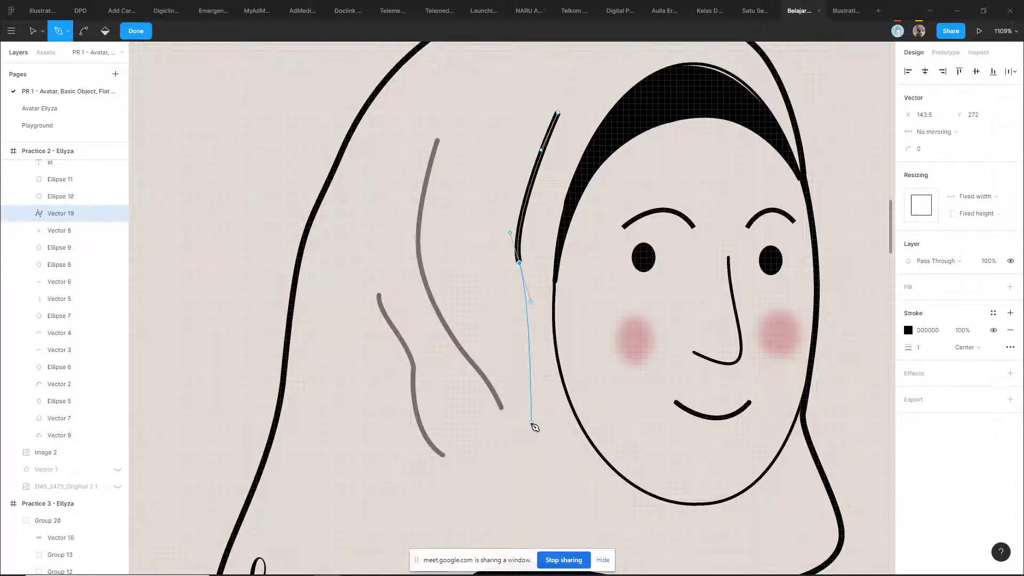
pyautogui.click(532, 423)
pyautogui.moveTo(475, 244); pyautogui.dragTo(485, 320)
pyautogui.click(468, 397)
pyautogui.press('Escape')
pyautogui.press('Escape')
pyautogui.click(557, 198)
pyautogui.click(528, 211)
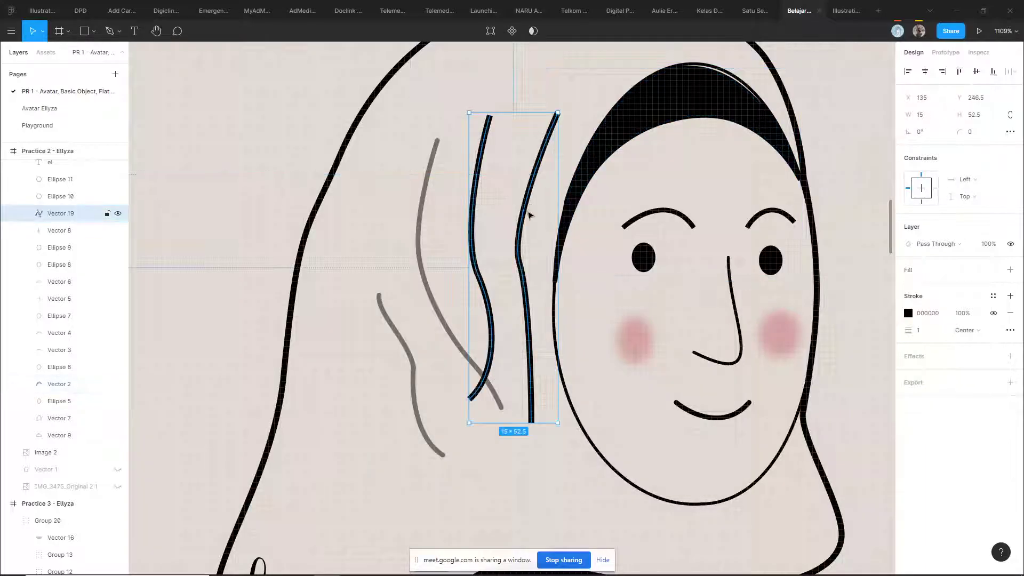
pyautogui.press('Delete')
# - Draw a curved fold line about 9 × 61.5 with the Pen tool alongside the face outline and nudge it into place
pyautogui.press('p')
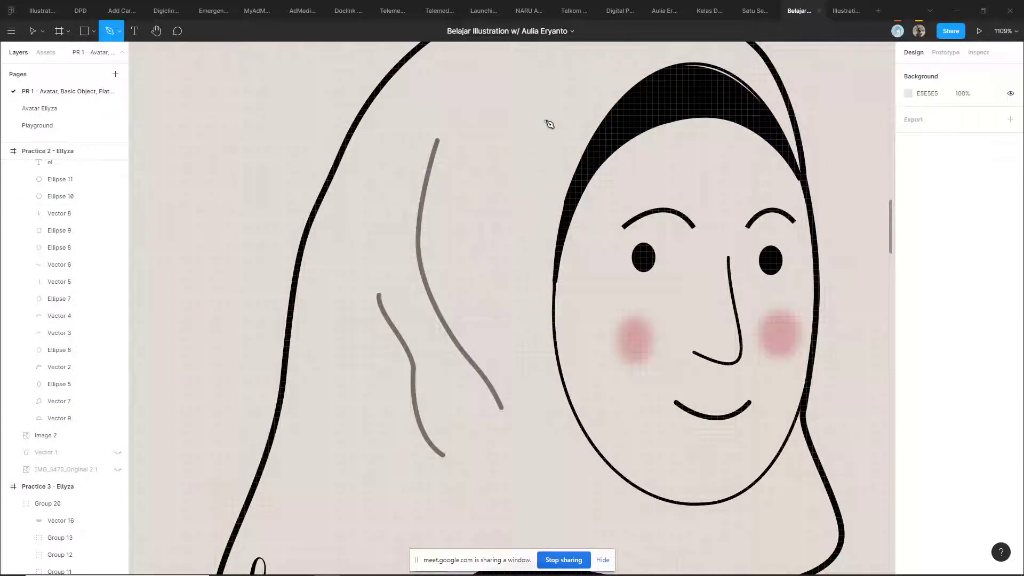
pyautogui.click(570, 95)
pyautogui.moveTo(516, 278); pyautogui.dragTo(536, 361)
pyautogui.moveTo(558, 458); pyautogui.dragTo(544, 468)
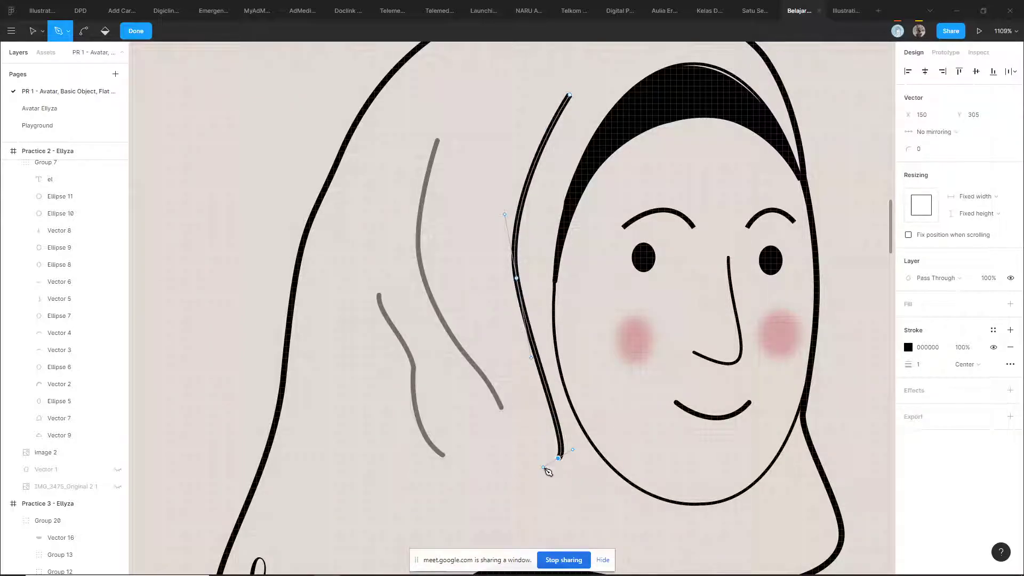
pyautogui.press('Escape')
pyautogui.press('Escape')
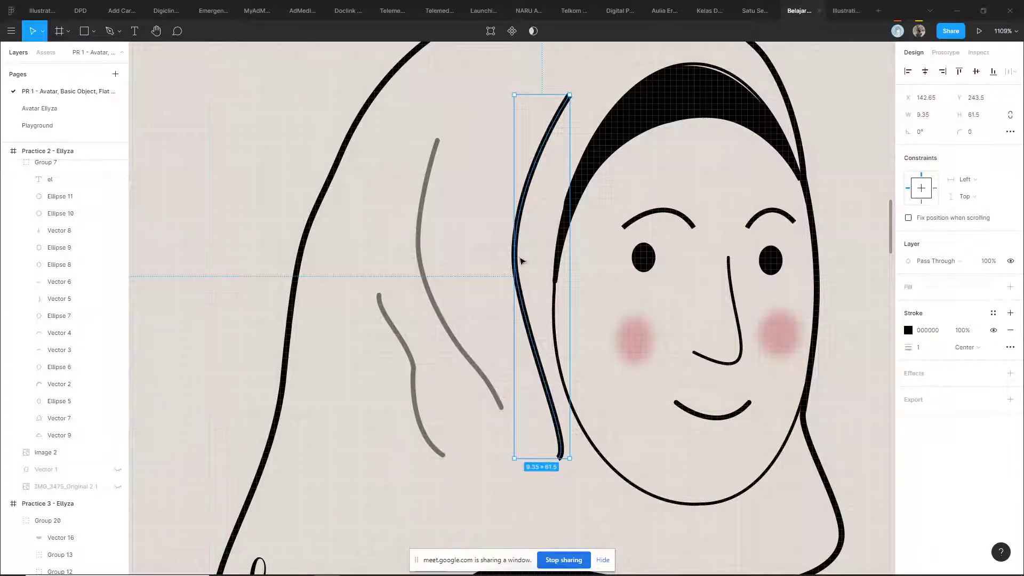
pyautogui.scroll(-3, 527, 252)
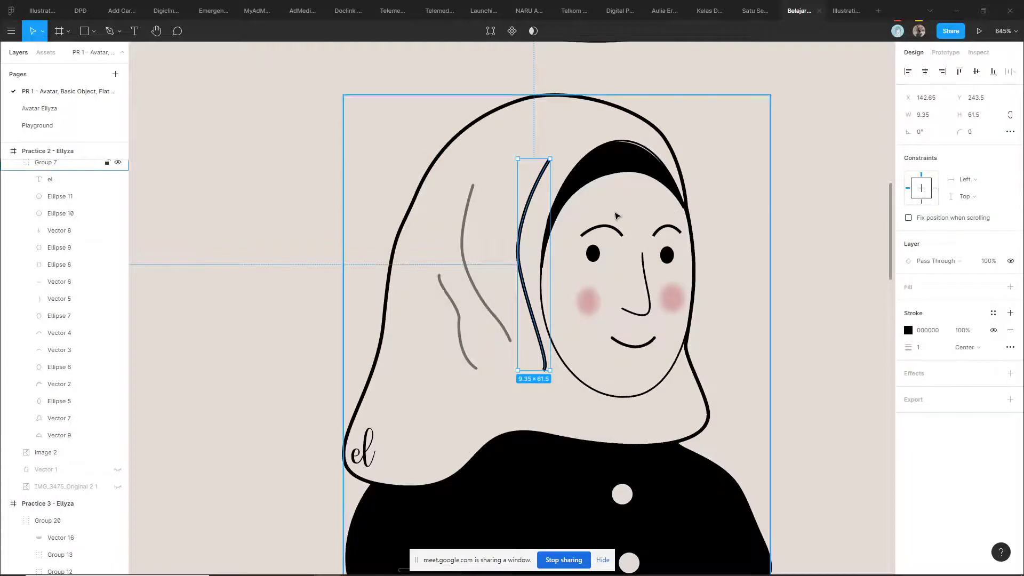
pyautogui.scroll(3, 527, 231)
pyautogui.moveTo(521, 224); pyautogui.dragTo(524, 234)
# - Draw a second fold line about 10 × 41.5 above the grey folds and move it nearer the hijab's upper edge
pyautogui.press('p')
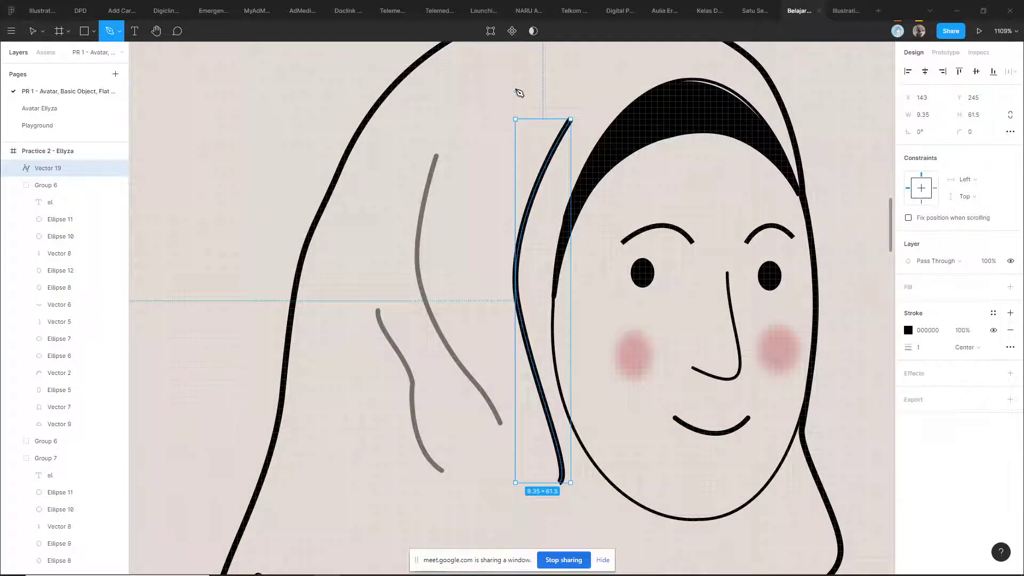
pyautogui.click(521, 78)
pyautogui.moveTo(483, 166); pyautogui.dragTo(493, 211)
pyautogui.click(463, 323)
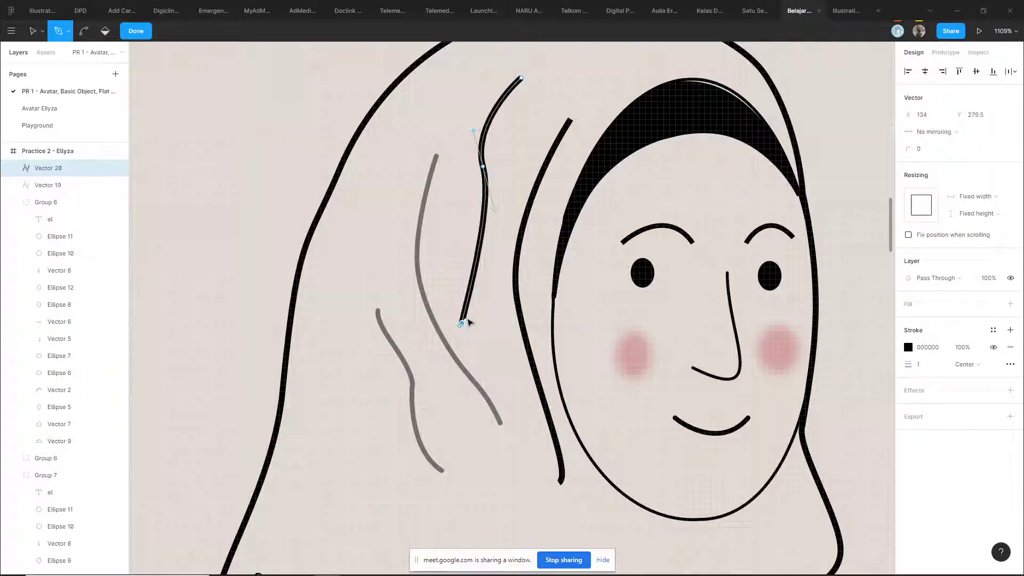
pyautogui.press('Escape')
pyautogui.click(555, 208)
pyautogui.scroll(-3, 555, 208)
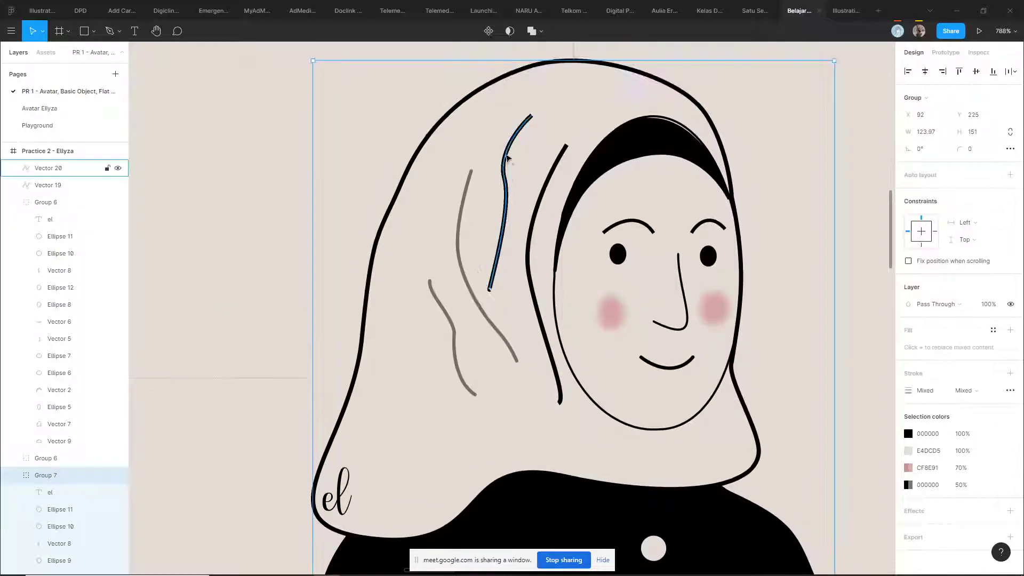
pyautogui.click(507, 155)
pyautogui.moveTo(507, 155); pyautogui.dragTo(491, 130)
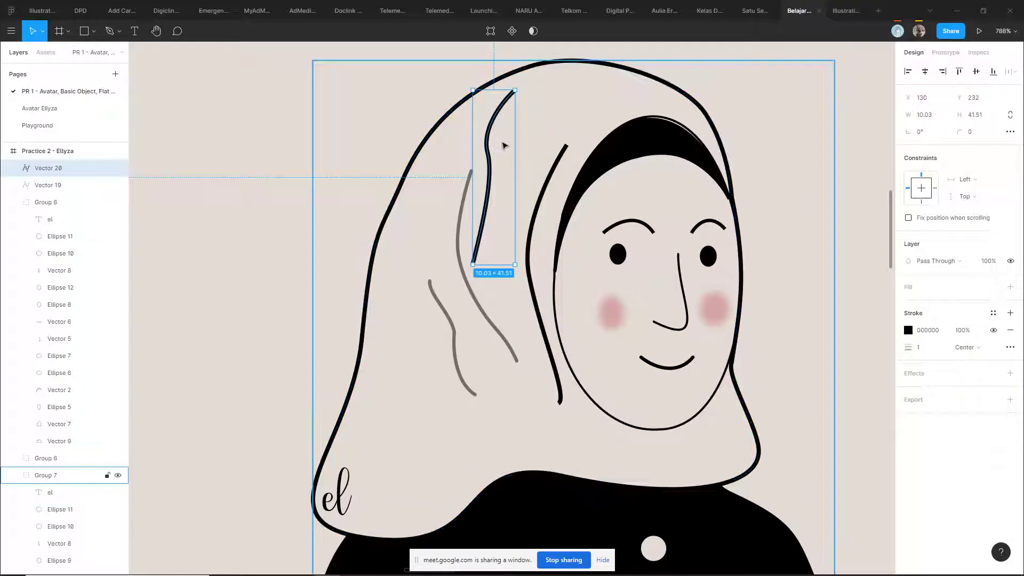
# - Delete both trial fold lines to view the hijab without them, and undo the deletions
pyautogui.press('Delete')
pyautogui.click(557, 167)
pyautogui.press('Delete')
pyautogui.scroll(-5, 556, 167)
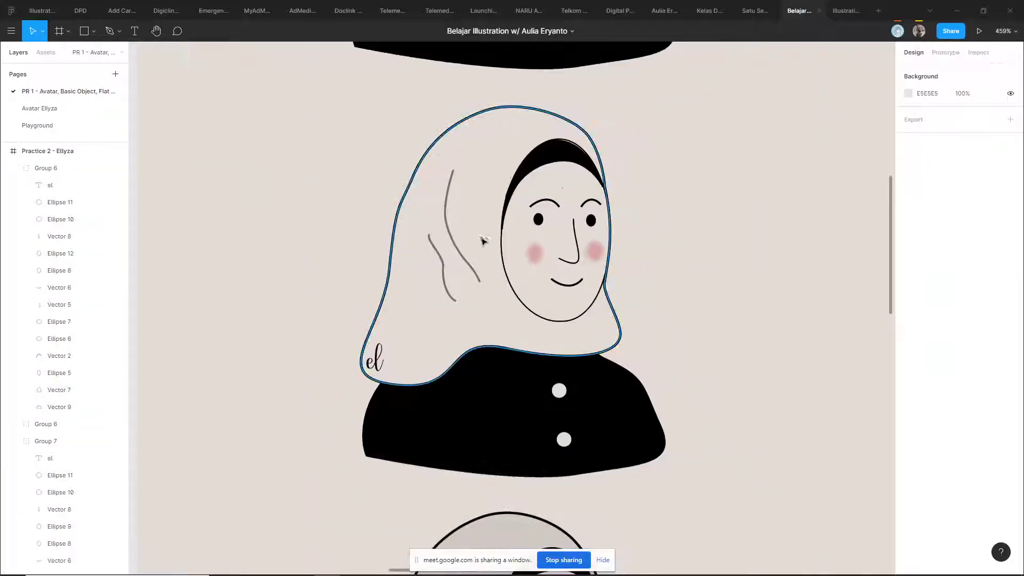
pyautogui.scroll(3, 481, 241)
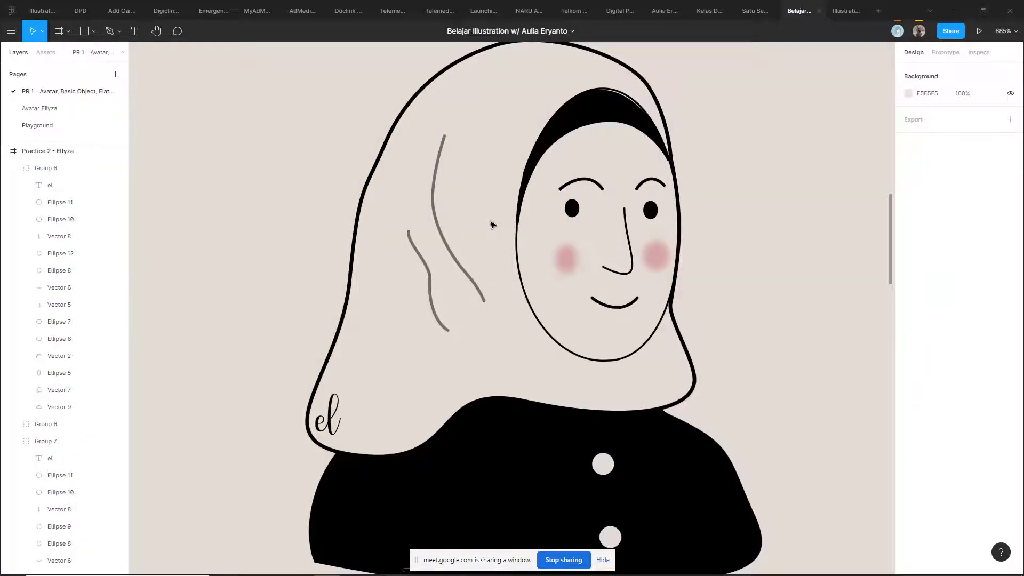
pyautogui.scroll(2, 492, 225)
pyautogui.scroll(2, 517, 216)
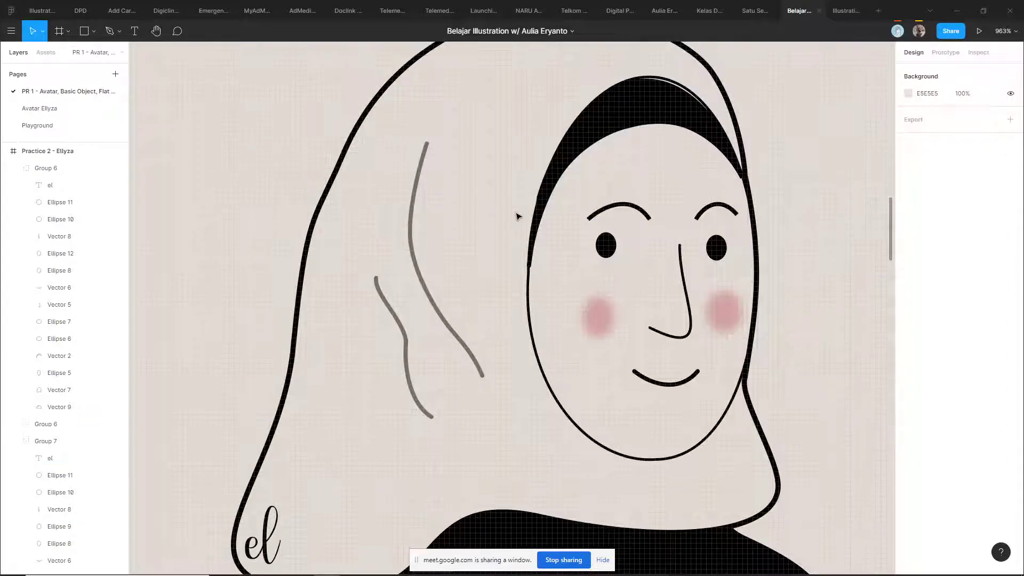
pyautogui.hotkey('ctrl', 'z')
pyautogui.hotkey('ctrl', 'z')
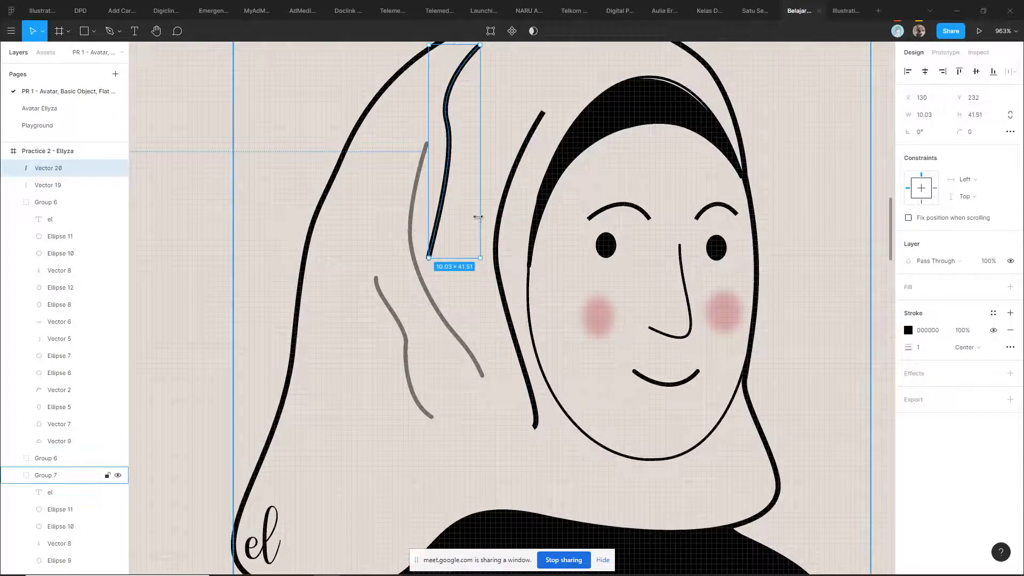
# - Move the upper fold line closer to the hijab's outer edge and reshape it into a wavy curve about 15.5 × 42.5
pyautogui.scroll(2, 412, 243)
pyautogui.moveTo(454, 126); pyautogui.dragTo(406, 149)
pyautogui.doubleClick(412, 141)
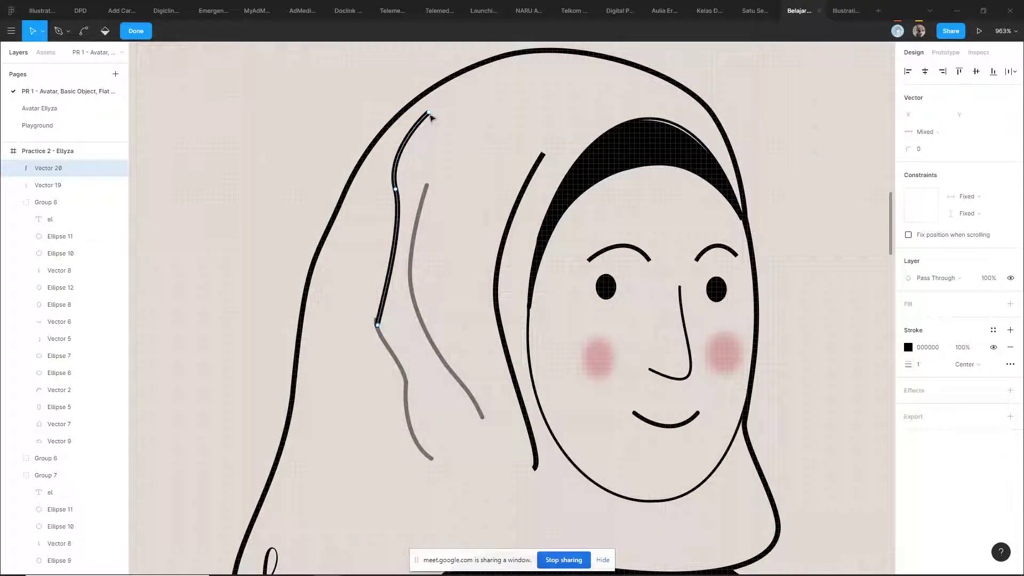
pyautogui.moveTo(430, 113); pyautogui.dragTo(442, 109)
pyautogui.moveTo(406, 228); pyautogui.dragTo(410, 243)
pyautogui.moveTo(383, 322); pyautogui.dragTo(324, 310)
pyautogui.press('Escape')
pyautogui.press('Escape')
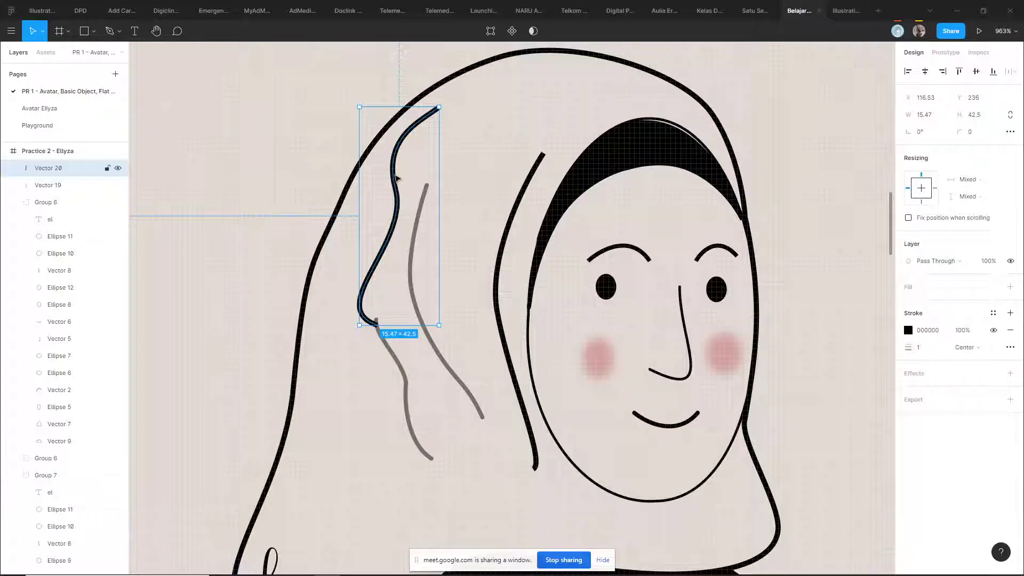
# - Set the wavy upper fold line's stroke width to 0.5 and move the fold beside the face closer to the face outline
pyautogui.write('.5')
pyautogui.press('Return')
pyautogui.click(537, 174)
pyautogui.moveTo(537, 174); pyautogui.dragTo(542, 198)
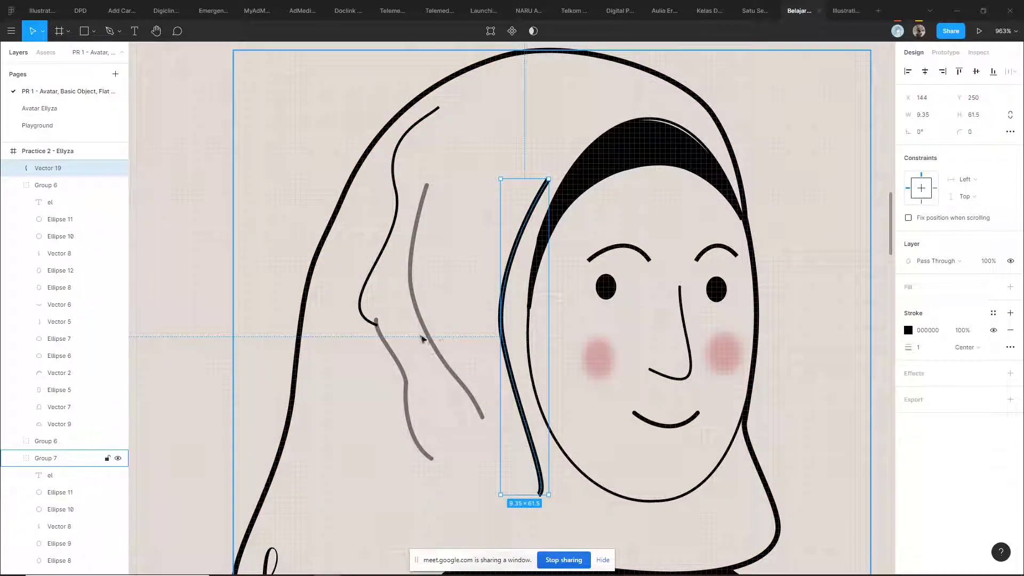
# - Check the grey fold lines' stroke settings and shift the thin wavy fold down toward the hijab's outer back edge
pyautogui.keyDown('ctrl'); pyautogui.click(430, 340); pyautogui.keyUp('ctrl')
pyautogui.click(940, 332)
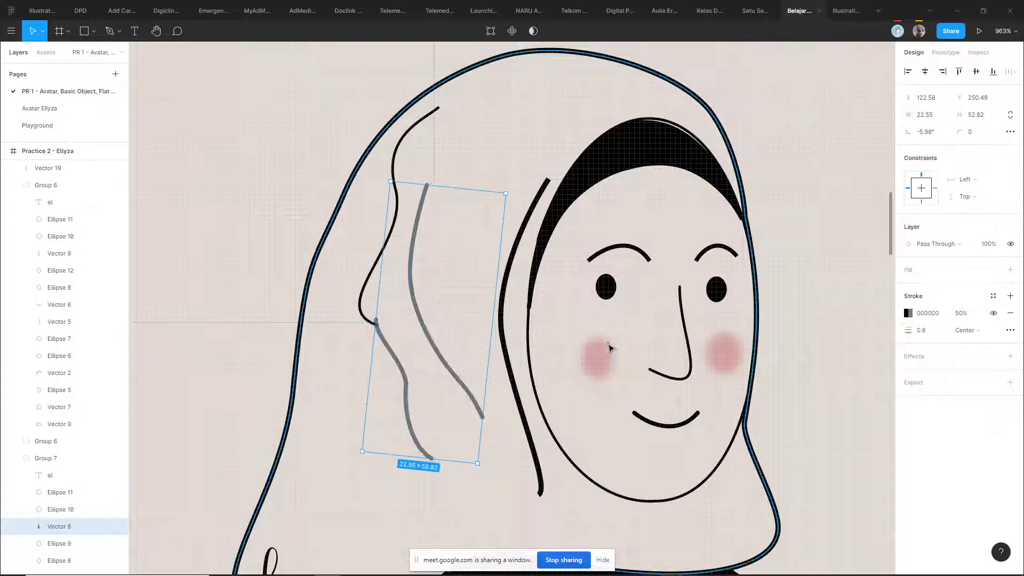
pyautogui.click(777, 139)
pyautogui.scroll(-5, 609, 198)
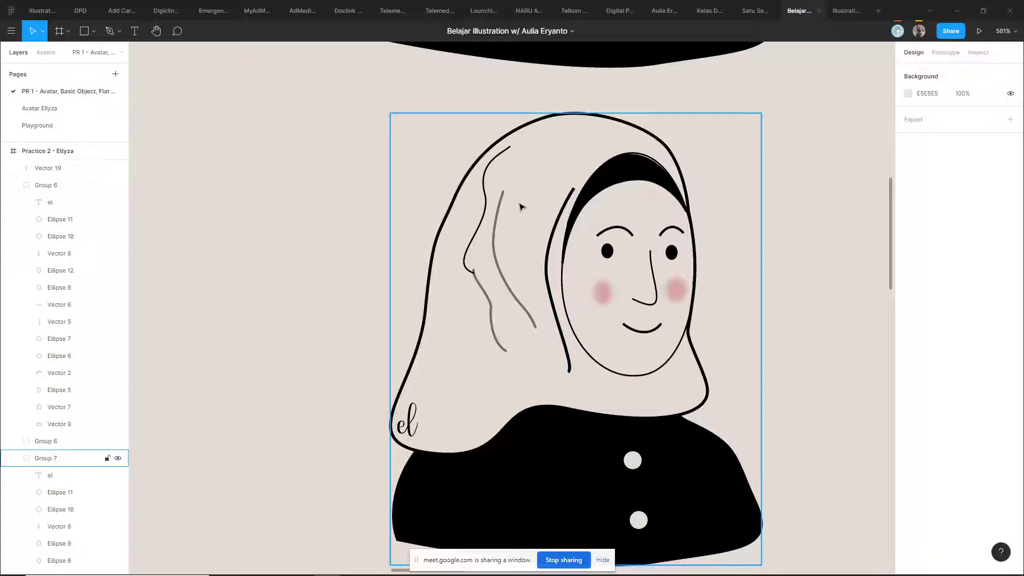
pyautogui.moveTo(487, 203); pyautogui.dragTo(470, 224)
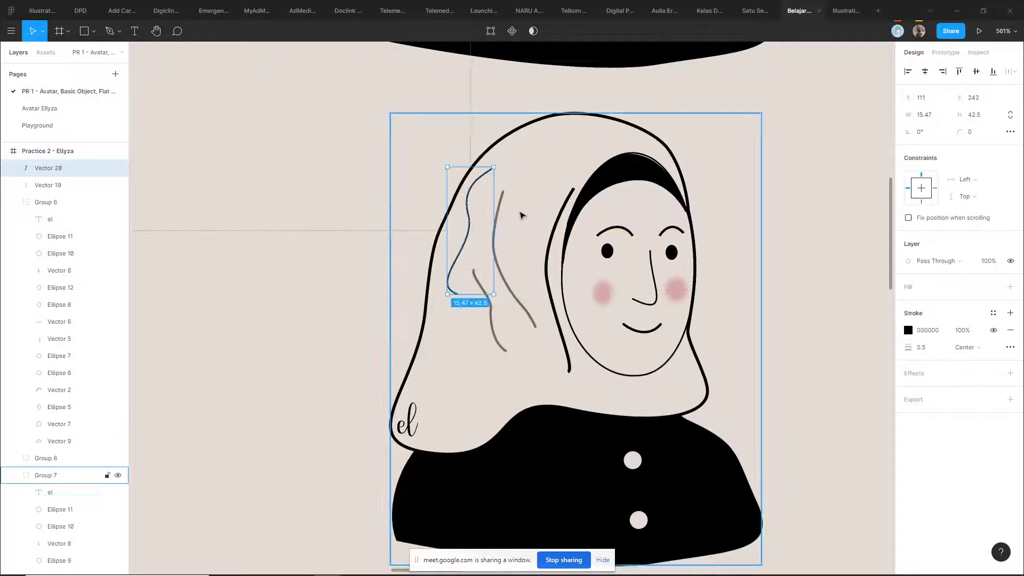
pyautogui.click(804, 148)
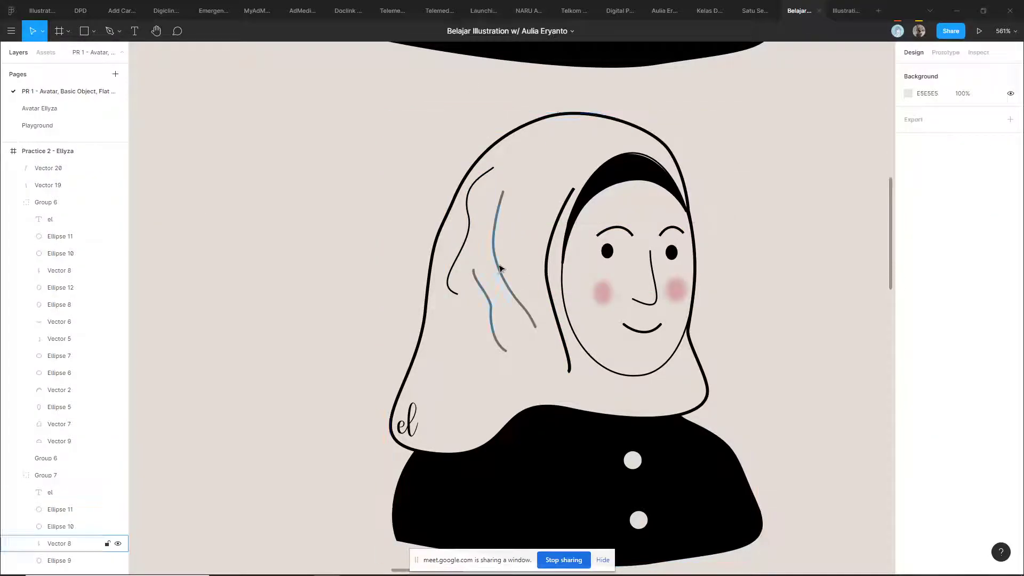
pyautogui.click(472, 189)
pyautogui.click(810, 163)
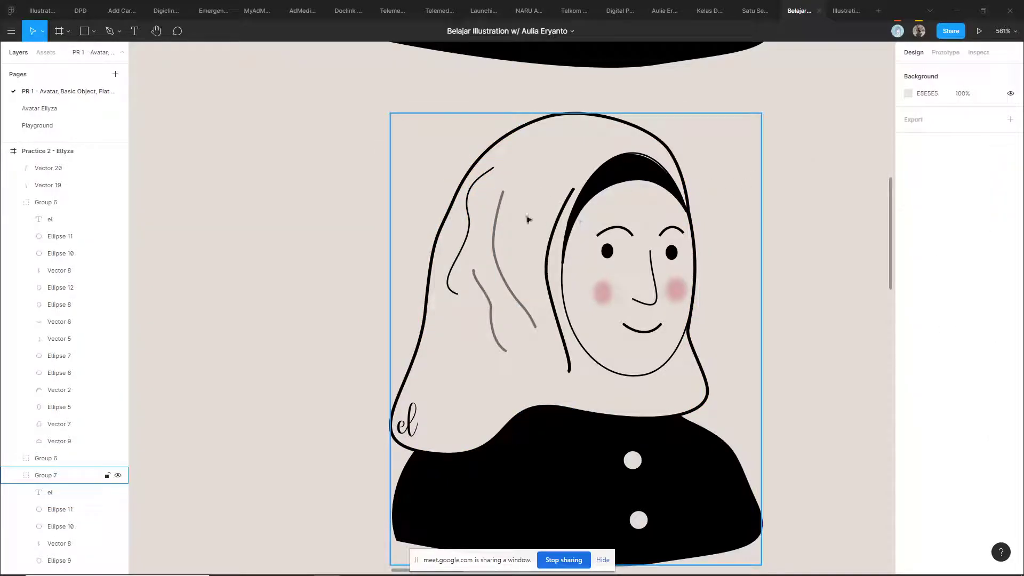
# - Delete the thin wavy fold and the trial fold beside the face from the middle portrait
pyautogui.click(467, 200)
pyautogui.press('Delete')
pyautogui.click(560, 225)
pyautogui.press('Delete')
pyautogui.scroll(-5, 794, 224)
pyautogui.hscroll(3, 694, 233)
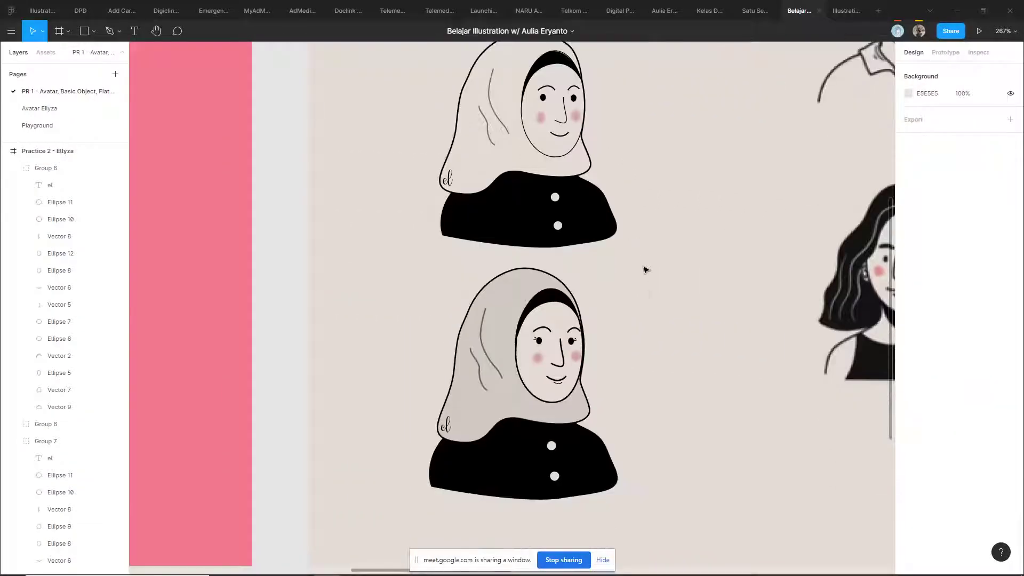
pyautogui.hscroll(2, 644, 262)
pyautogui.scroll(-3, 533, 268)
pyautogui.scroll(3, 482, 333)
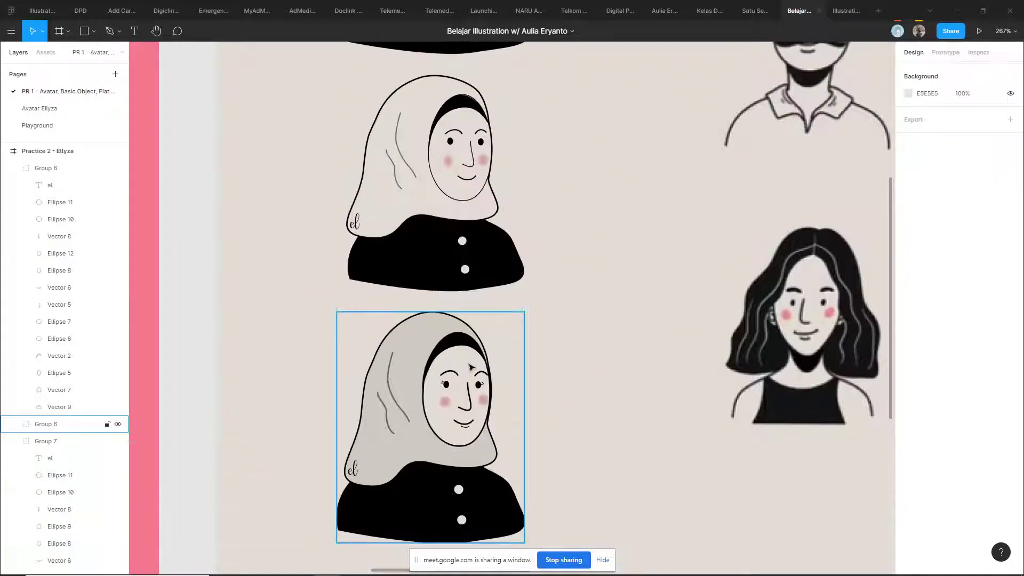
# - Compare the eyebrow line ends on the bottom and middle portraits and check the middle portrait's longer eyebrow stroke
pyautogui.scroll(10, 459, 357)
pyautogui.scroll(-1, 462, 363)
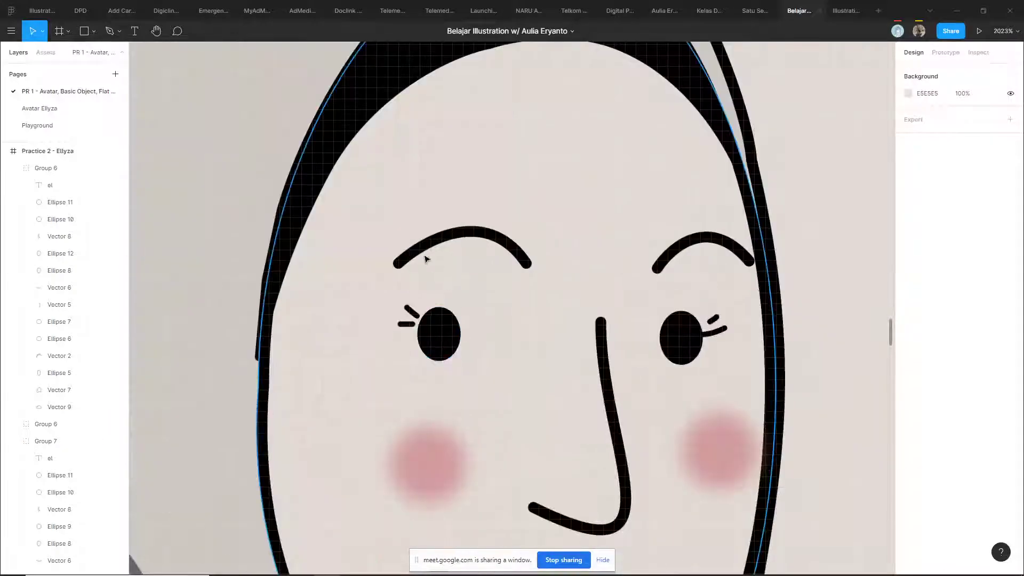
pyautogui.scroll(-5, 430, 267)
pyautogui.scroll(3, 462, 283)
pyautogui.scroll(-3, 462, 283)
pyautogui.scroll(-3, 458, 267)
pyautogui.scroll(3, 452, 201)
pyautogui.scroll(2, 457, 176)
pyautogui.click(457, 170)
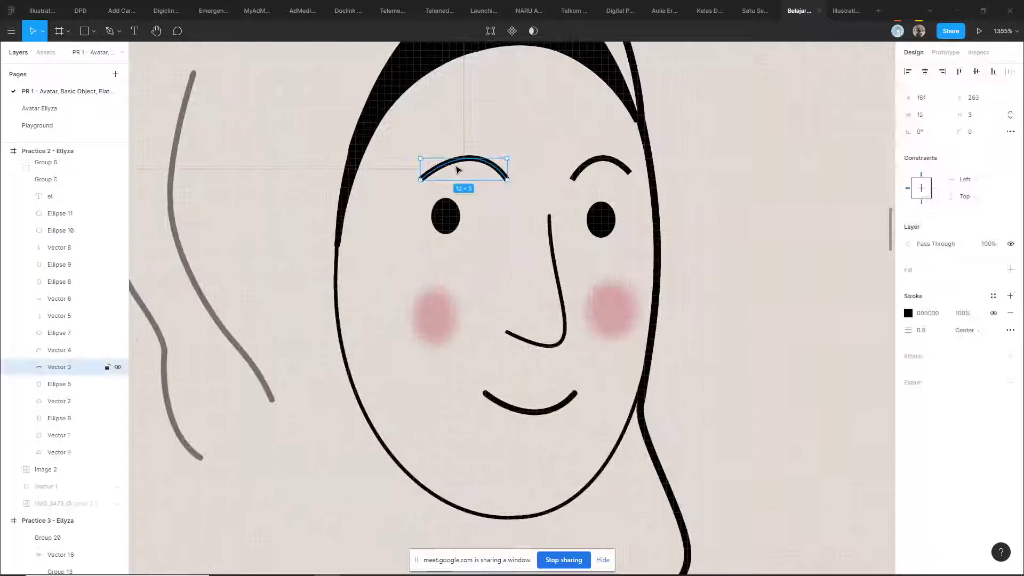
pyautogui.click(730, 199)
# - Set the stroke cap of the middle portrait's shorter eyebrow to Round
pyautogui.click(600, 160)
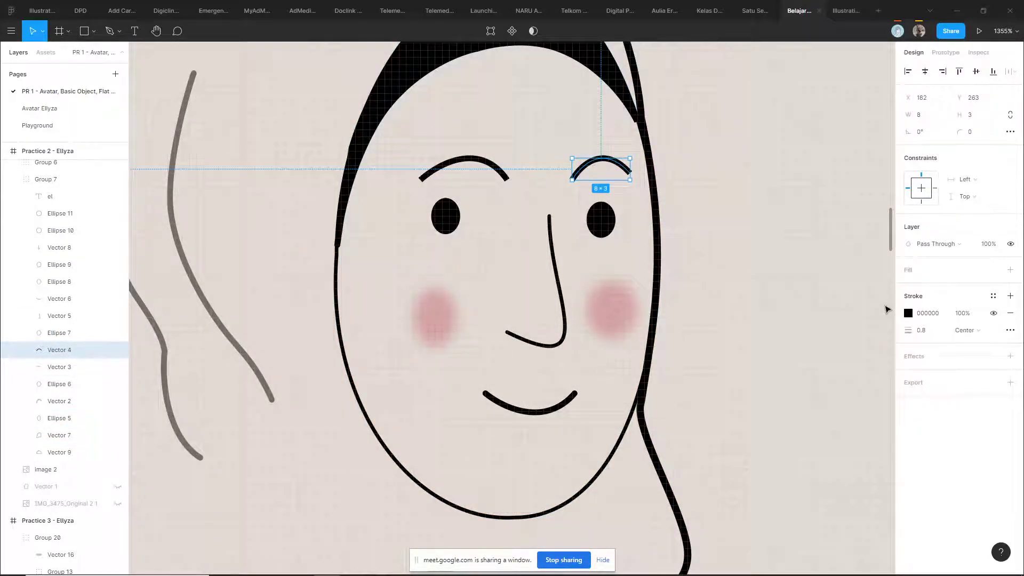
pyautogui.click(1010, 332)
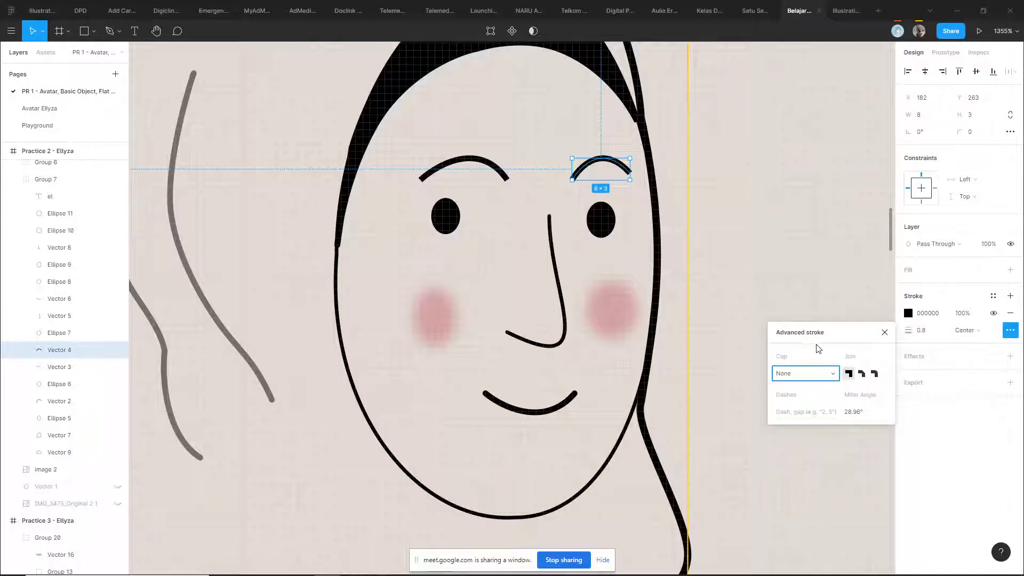
pyautogui.click(833, 375)
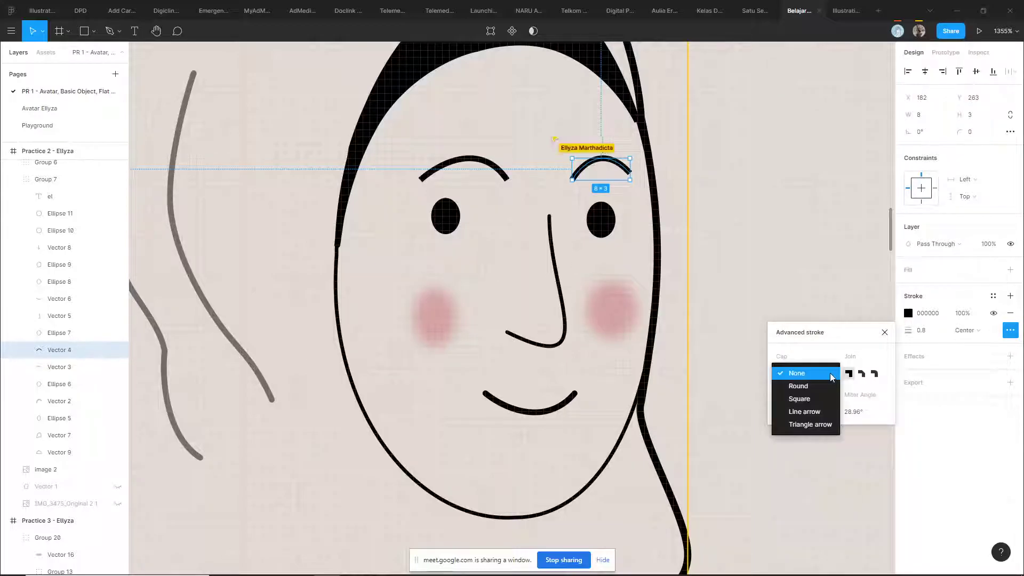
pyautogui.click(809, 388)
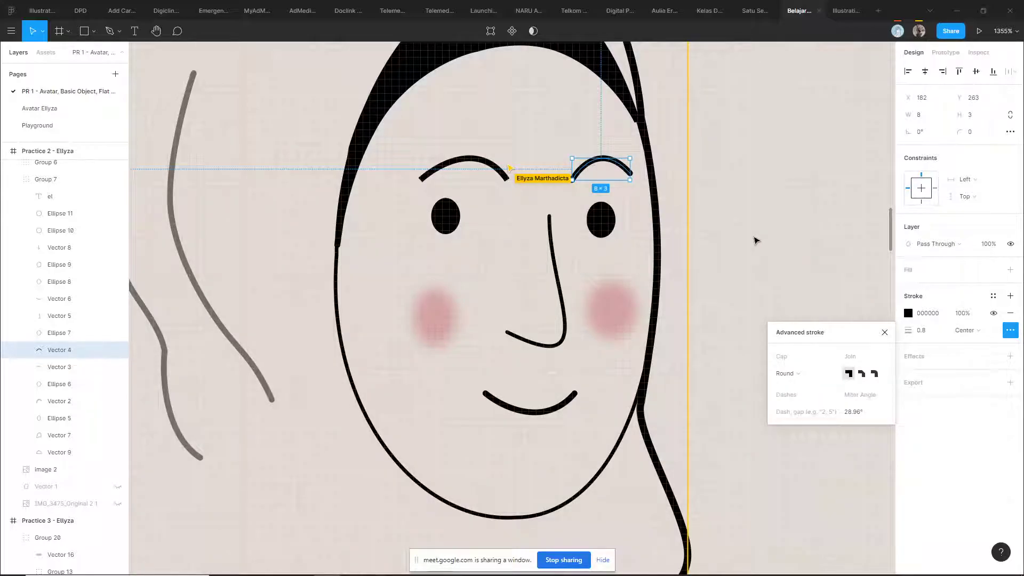
pyautogui.click(755, 240)
# - Review the middle and bottom hijab portraits as a whole beside the reference avatars
pyautogui.scroll(-10, 755, 240)
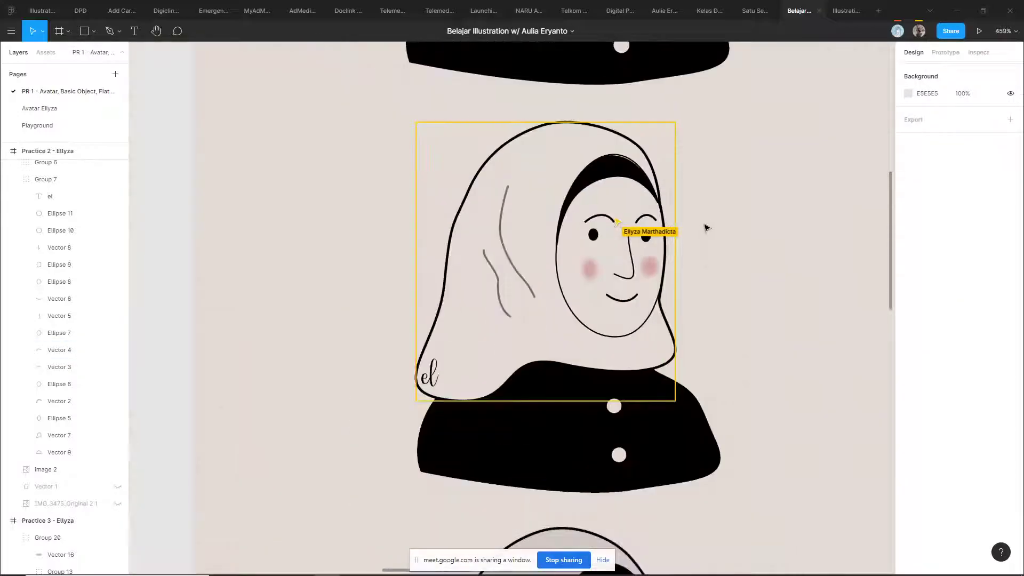
pyautogui.scroll(-5, 709, 226)
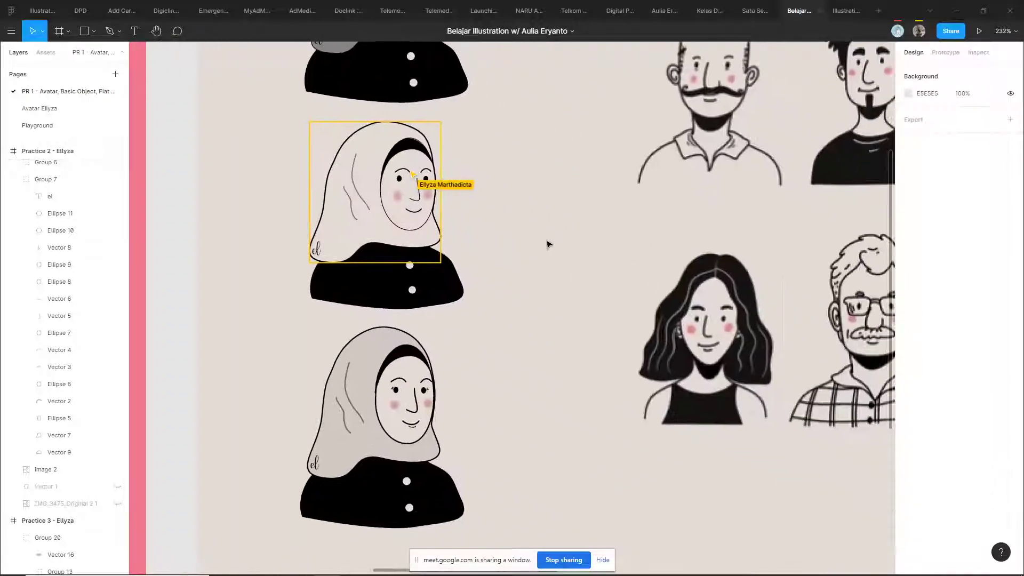
pyautogui.scroll(-3, 543, 239)
pyautogui.scroll(5, 548, 297)
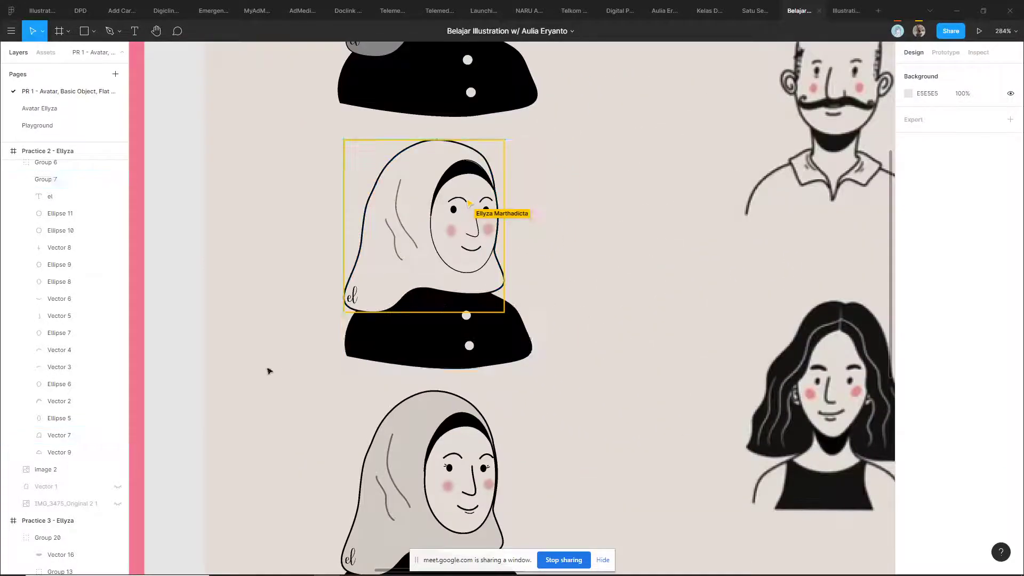
pyautogui.scroll(-2, 327, 293)
pyautogui.scroll(-4, 453, 315)
pyautogui.click(458, 314)
pyautogui.doubleClick(458, 313)
pyautogui.click(638, 348)
pyautogui.click(570, 401)
pyautogui.click(645, 341)
# - Examine the robot illustration in the Practice 3 frame and compare its style with the hijab portraits
pyautogui.scroll(-3, 638, 355)
pyautogui.scroll(-4, 569, 362)
pyautogui.hscroll(5, 555, 330)
pyautogui.scroll(3, 554, 331)
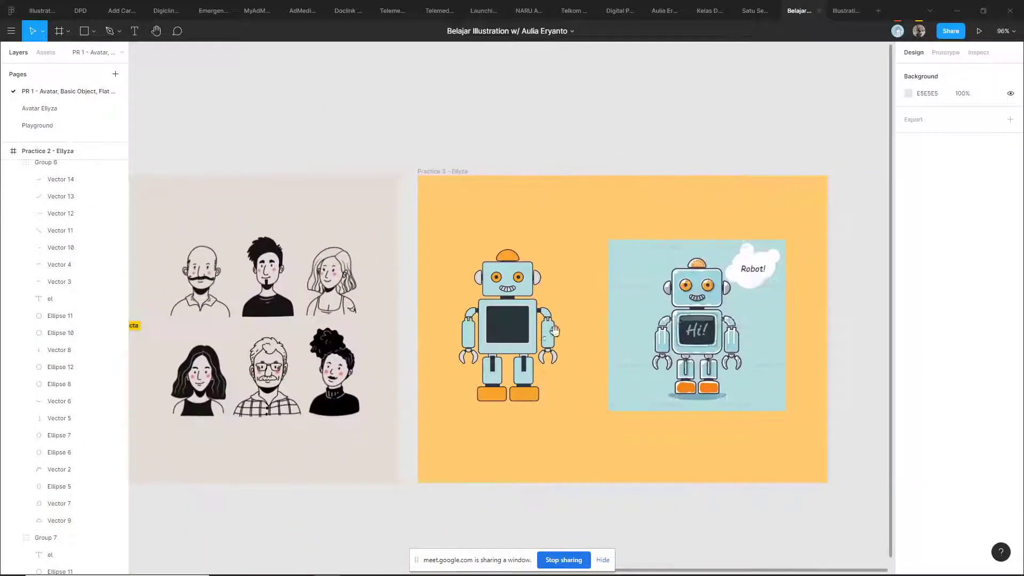
pyautogui.scroll(5, 555, 330)
pyautogui.click(442, 317)
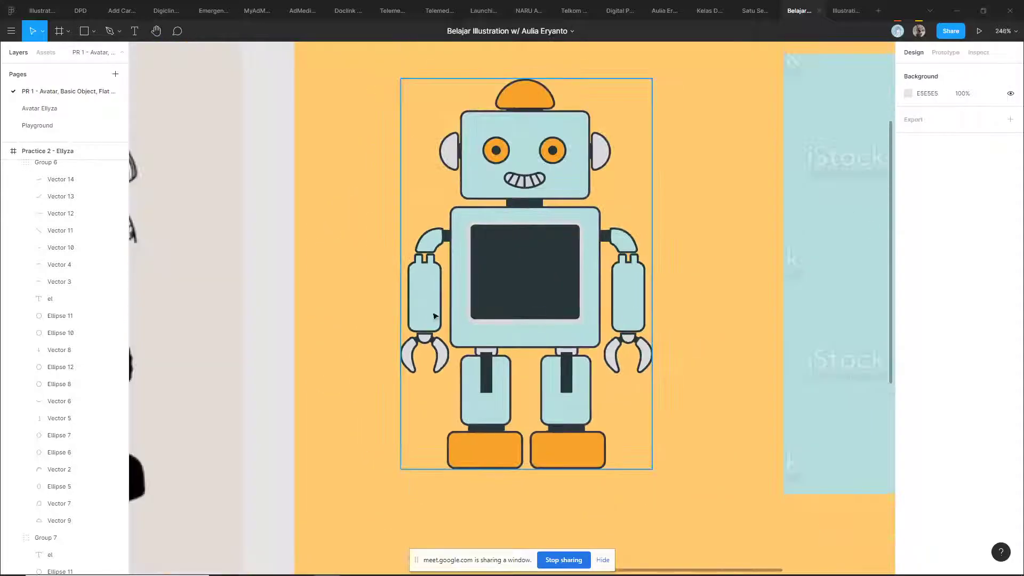
pyautogui.scroll(2, 442, 316)
pyautogui.scroll(-3, 389, 323)
pyautogui.hscroll(-8, 613, 304)
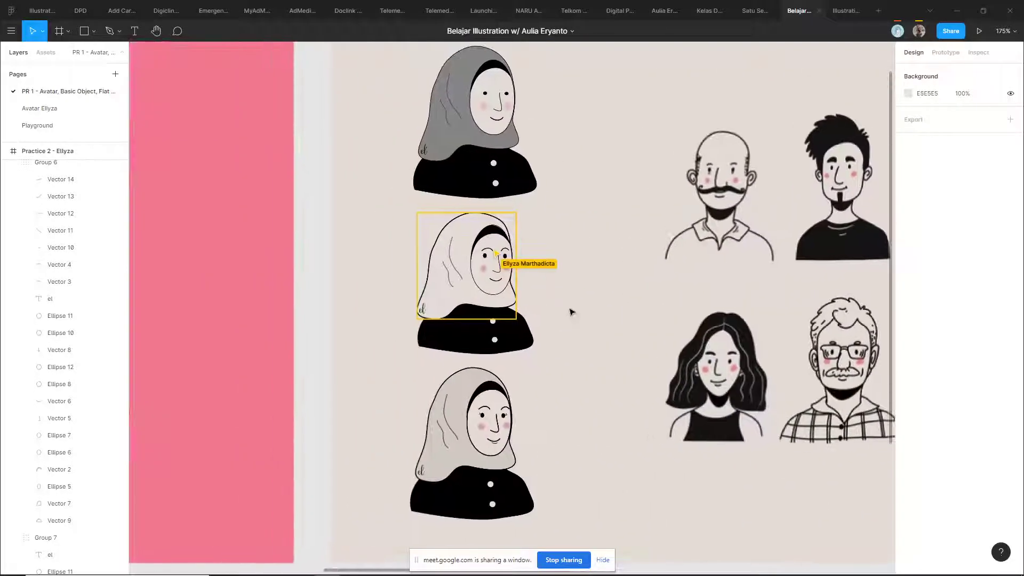
pyautogui.scroll(3, 571, 313)
pyautogui.scroll(2, 566, 304)
pyautogui.scroll(-4, 560, 292)
# - Check the Google Meet call and return to the hijab portraits in Figma
pyautogui.hotkey('alt', 'Tab')
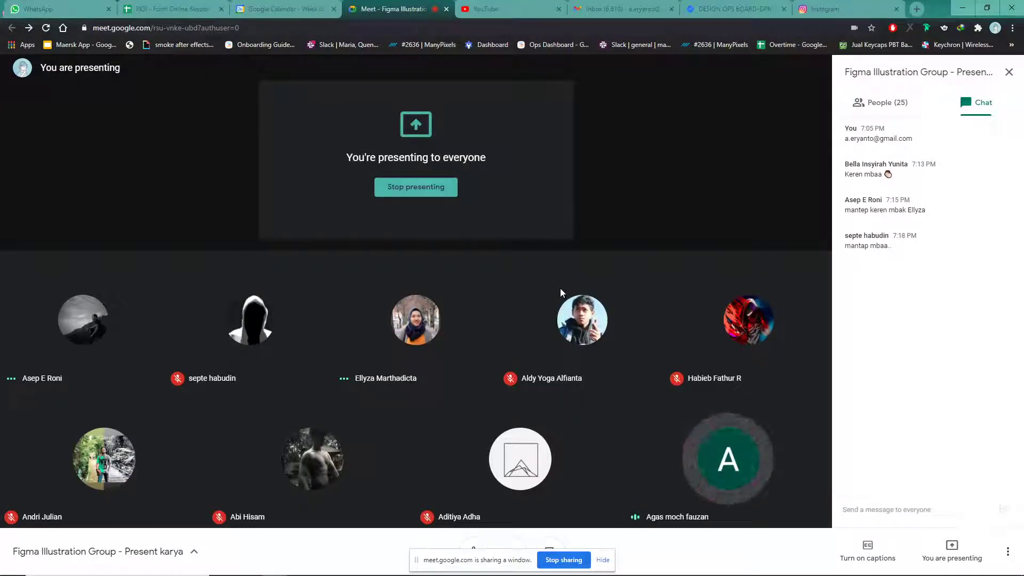
pyautogui.hotkey('alt', 'Tab')
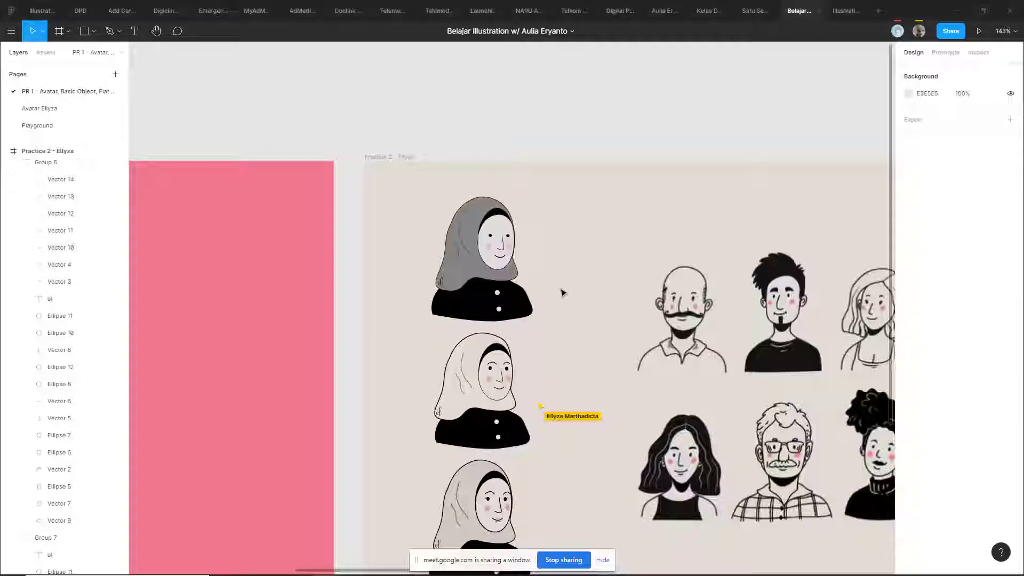
pyautogui.scroll(-2, 567, 302)
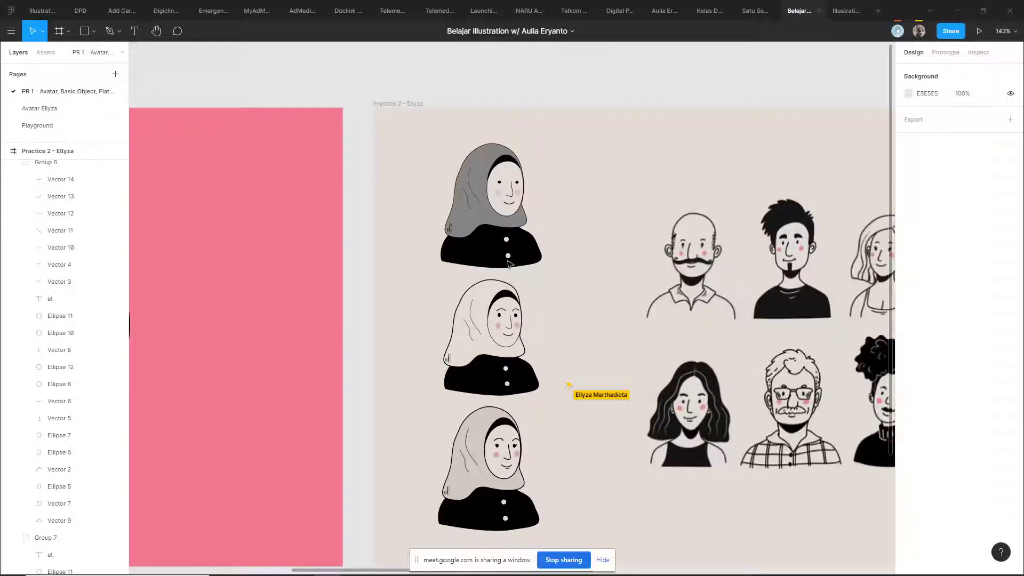
# - Examine the fold lines on the top portrait's grey hijab, including their stroke width and opacity
pyautogui.scroll(5, 476, 160)
pyautogui.click(437, 155)
pyautogui.scroll(2, 649, 217)
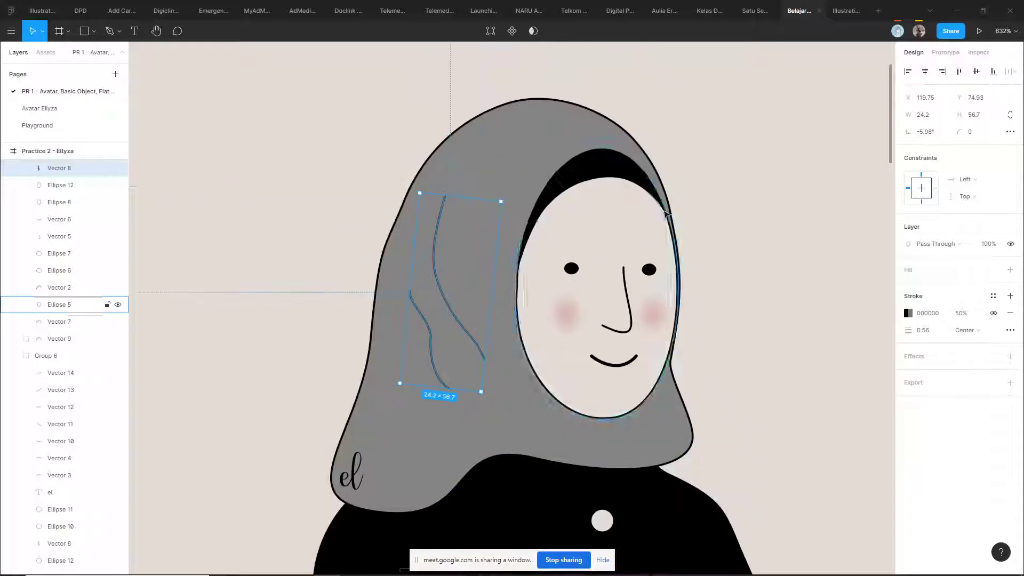
pyautogui.click(776, 196)
pyautogui.click(437, 270)
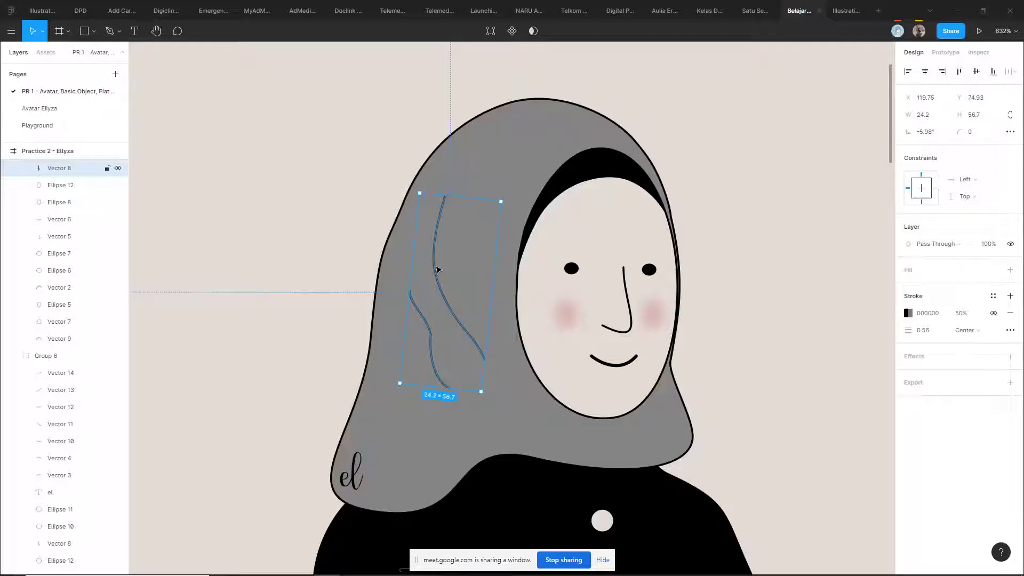
pyautogui.click(804, 167)
pyautogui.click(500, 201)
pyautogui.click(805, 165)
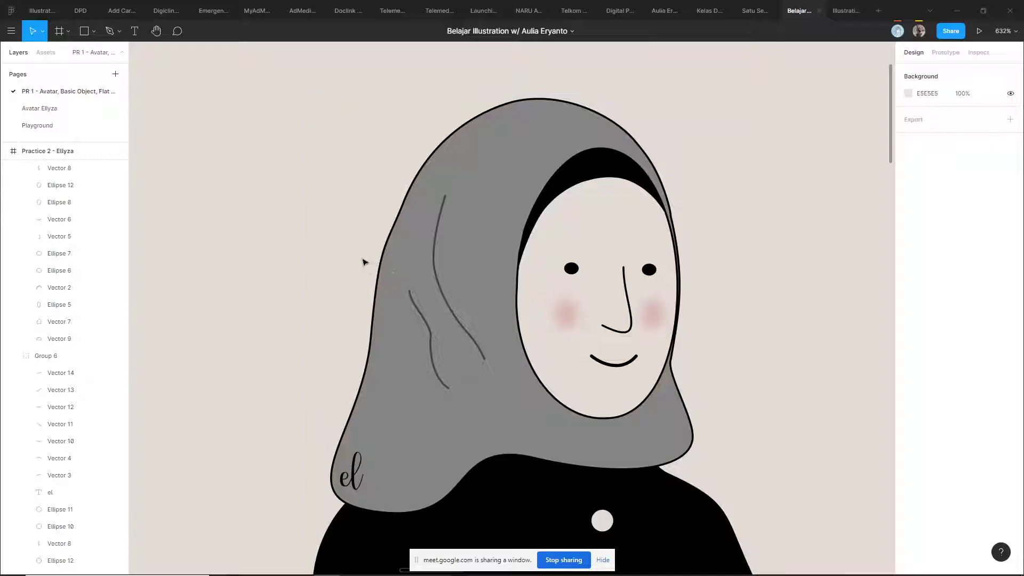
# - Check the top portrait's hijab fill and outline settings, and compare the three portraits side by side
pyautogui.scroll(-5, 467, 191)
pyautogui.click(464, 213)
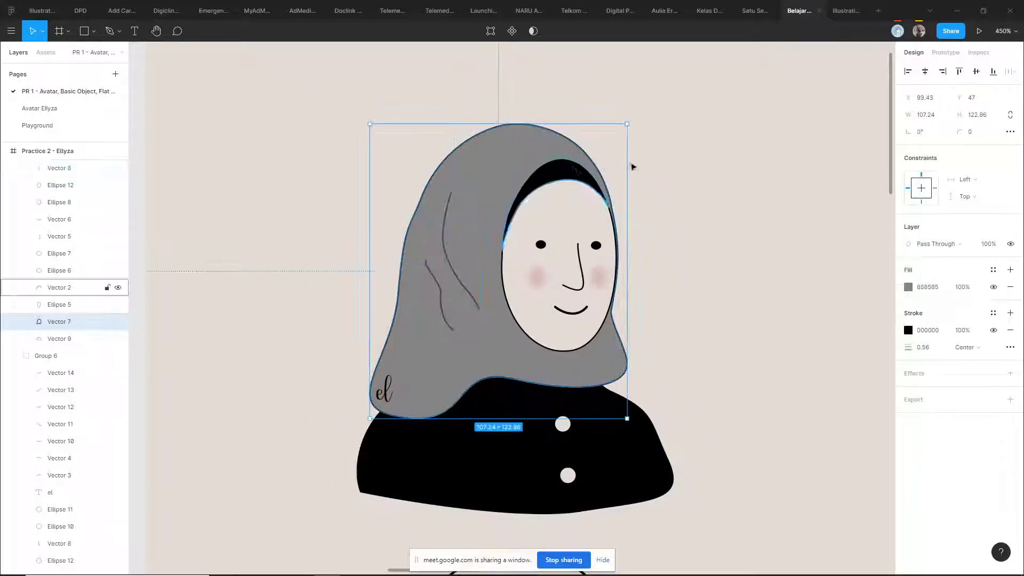
pyautogui.scroll(-3, 709, 155)
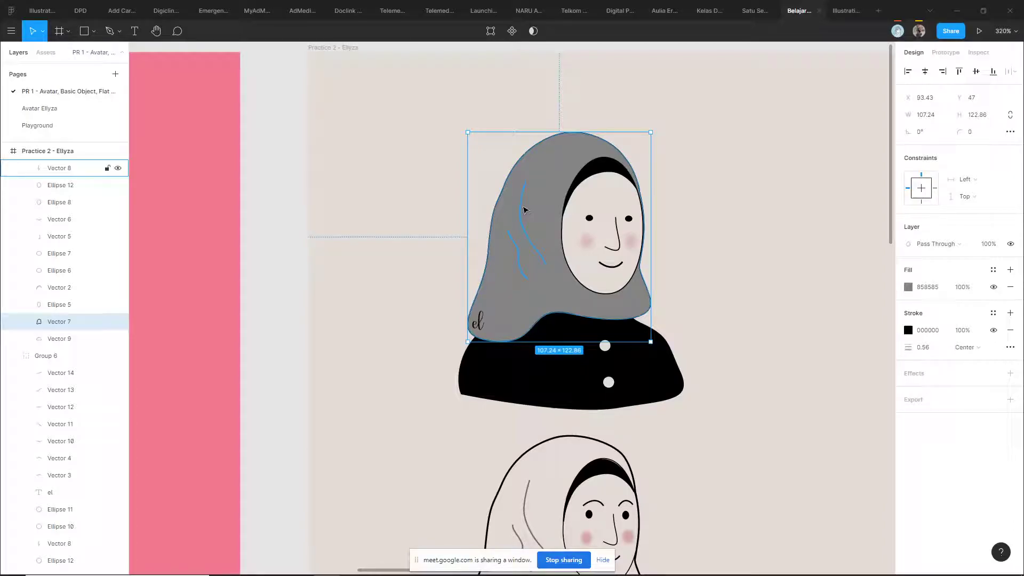
pyautogui.click(740, 192)
pyautogui.hscroll(2, 636, 228)
pyautogui.click(504, 243)
pyautogui.click(713, 220)
pyautogui.scroll(-2, 711, 224)
pyautogui.scroll(-3, 619, 223)
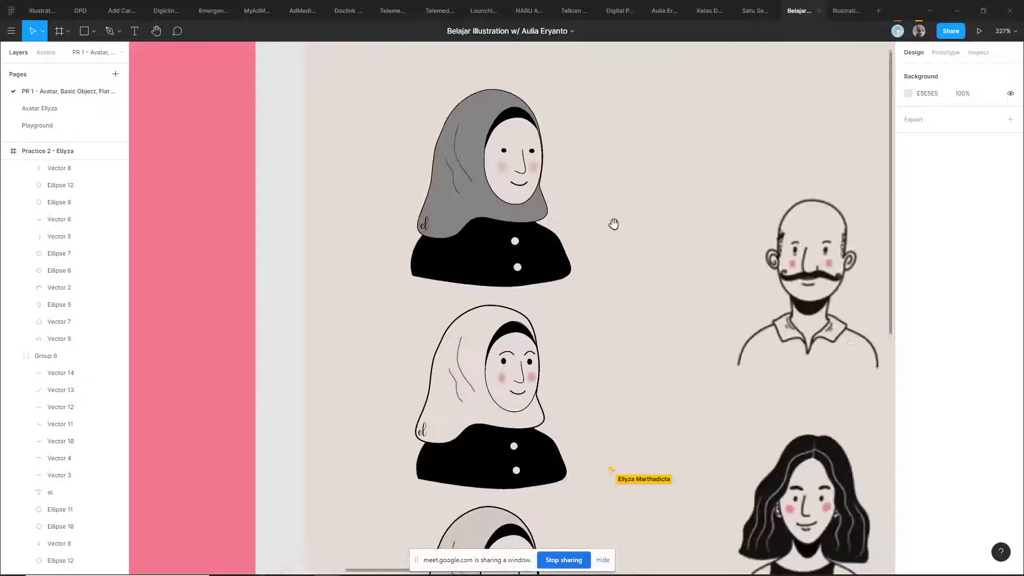
pyautogui.scroll(-3, 619, 224)
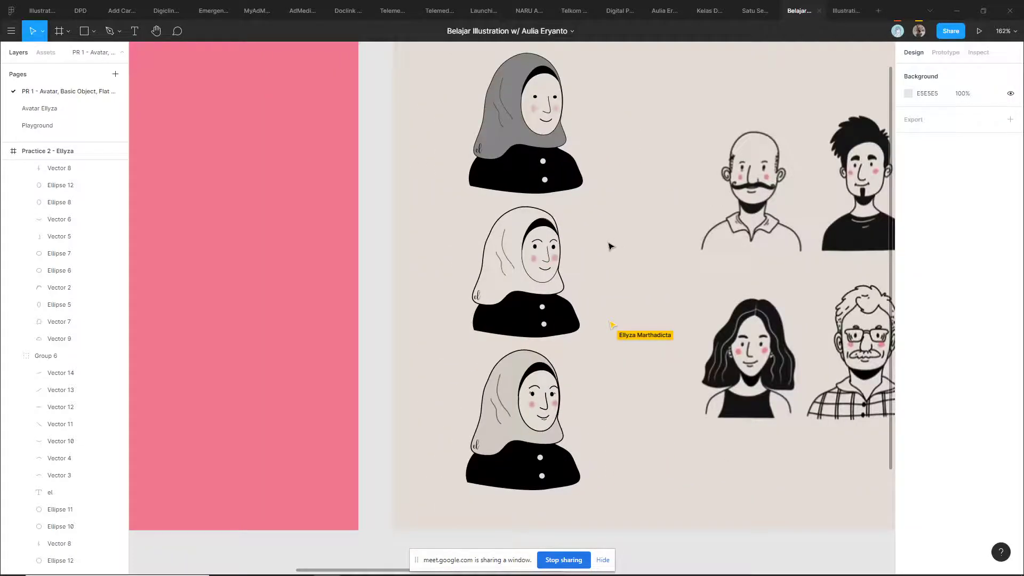
# - Look at the Google Meet participants and switch back to the Figma portraits
pyautogui.hotkey('alt', 'Tab')
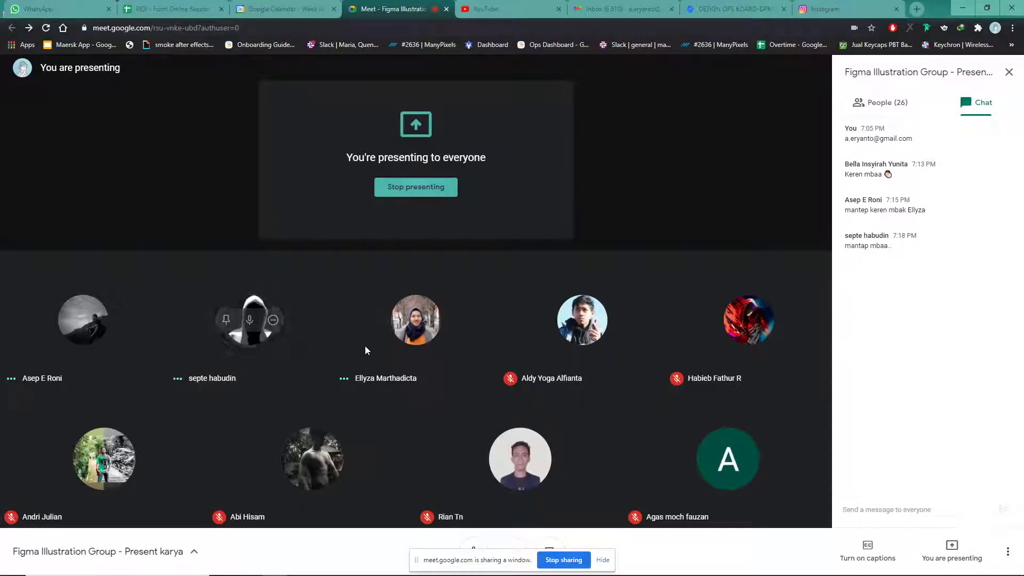
pyautogui.hotkey('alt', 'Tab')
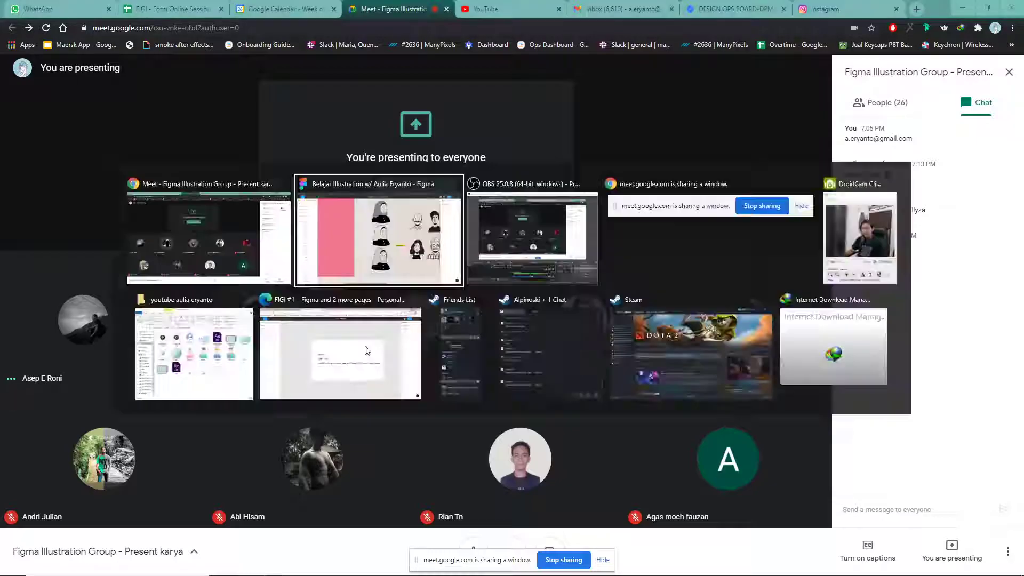
pyautogui.hscroll(2, 613, 245)
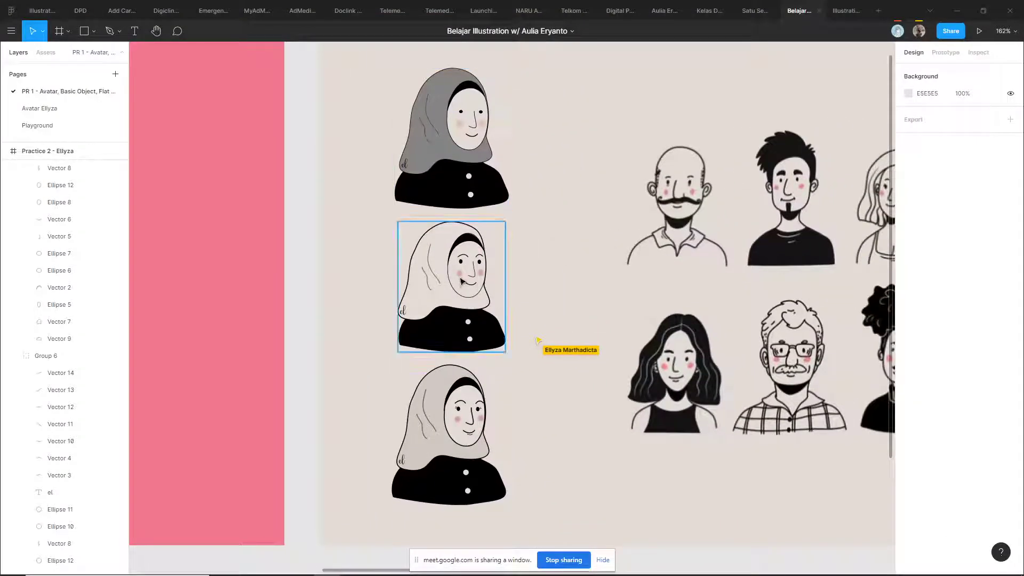
# - Examine the middle portrait's eyebrows up close, comparing the squared ends with the rounded ones
pyautogui.scroll(5, 462, 279)
pyautogui.scroll(3, 462, 280)
pyautogui.click(473, 187)
pyautogui.click(655, 185)
pyautogui.scroll(2, 605, 208)
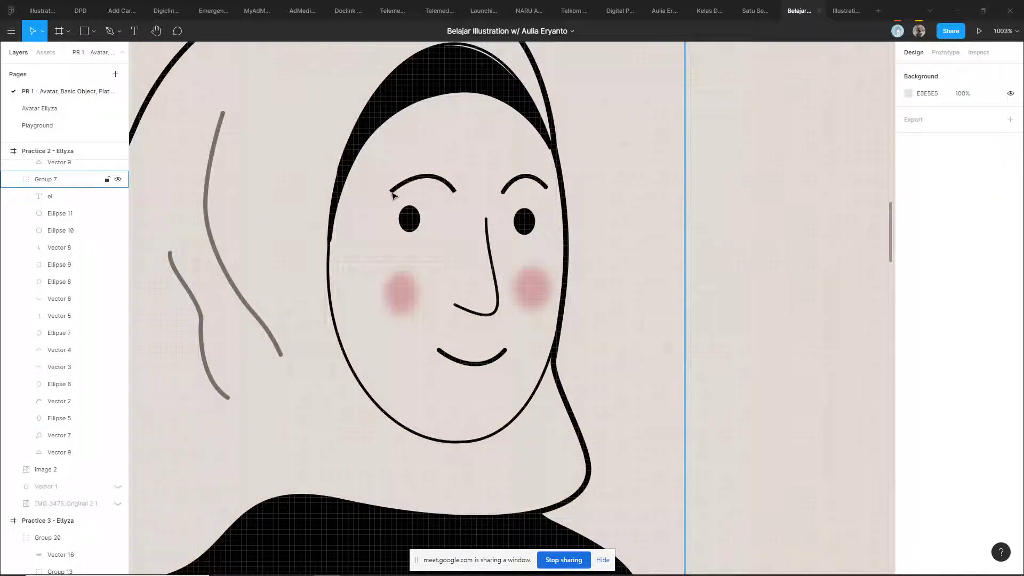
pyautogui.scroll(3, 447, 187)
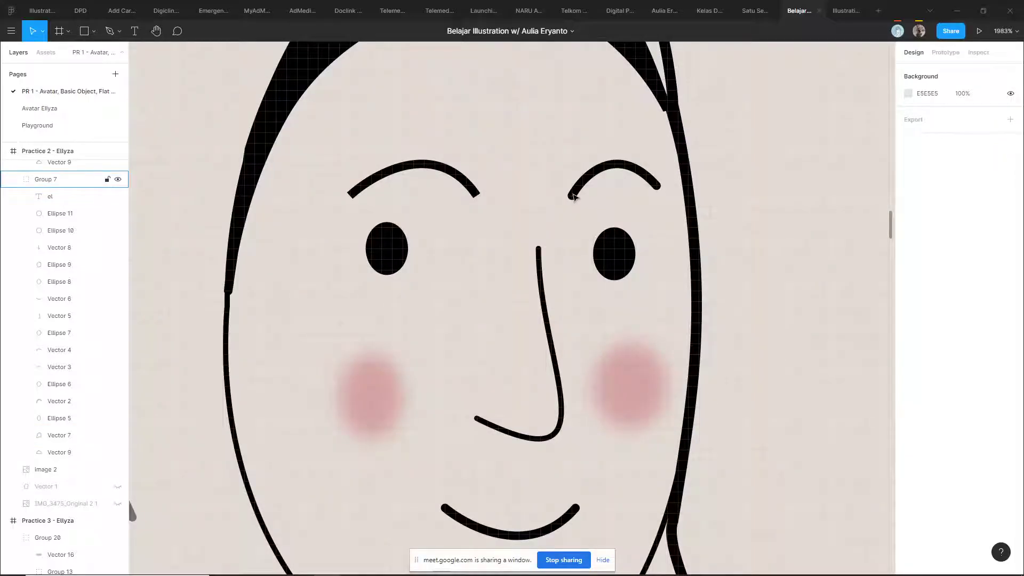
pyautogui.doubleClick(443, 175)
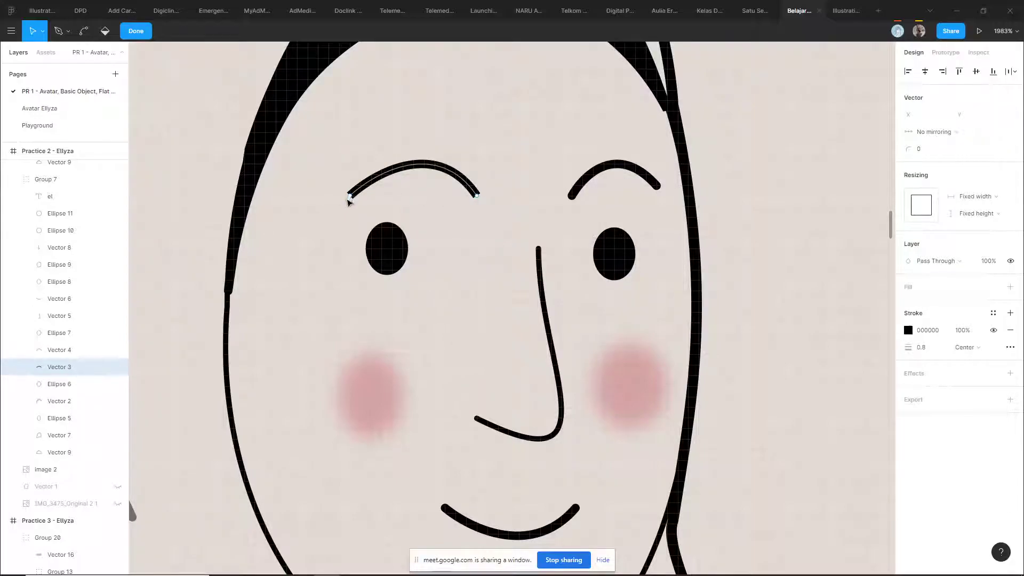
pyautogui.scroll(2, 349, 199)
pyautogui.click(467, 238)
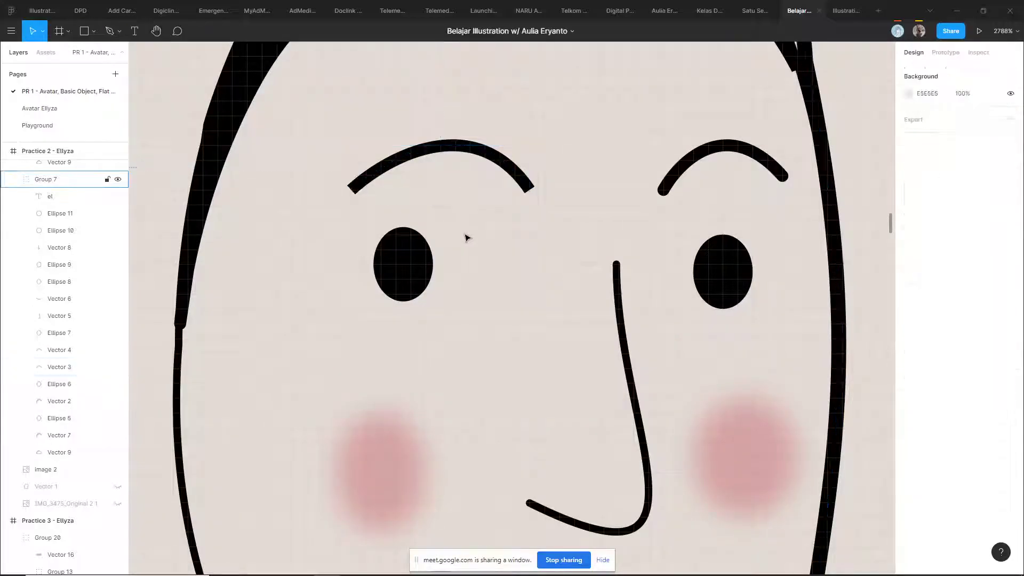
# - Edit the middle portrait's longer eyebrow and set the cap of its outer end point to Round
pyautogui.click(389, 171)
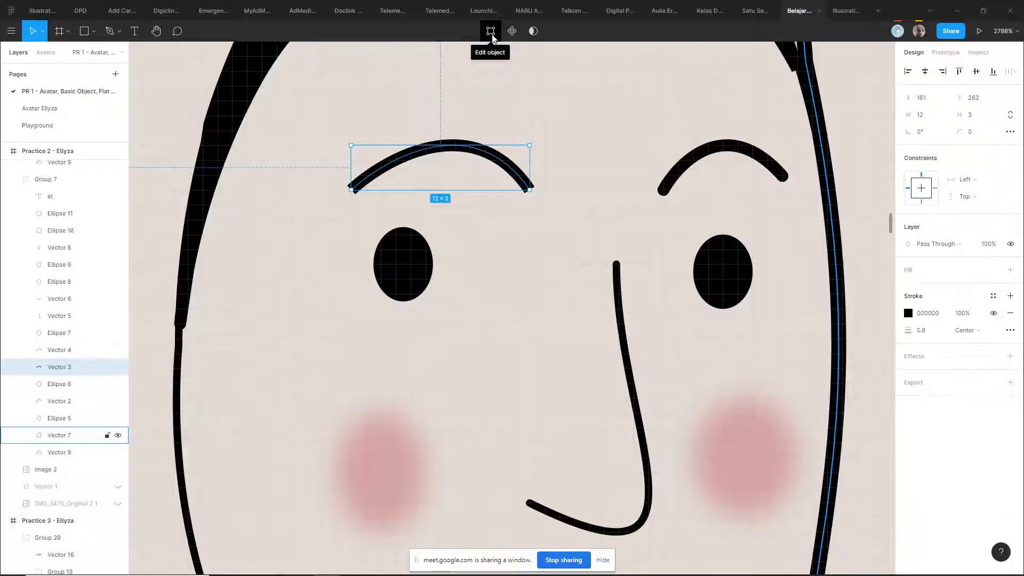
pyautogui.click(491, 32)
pyautogui.moveTo(288, 142); pyautogui.dragTo(411, 231)
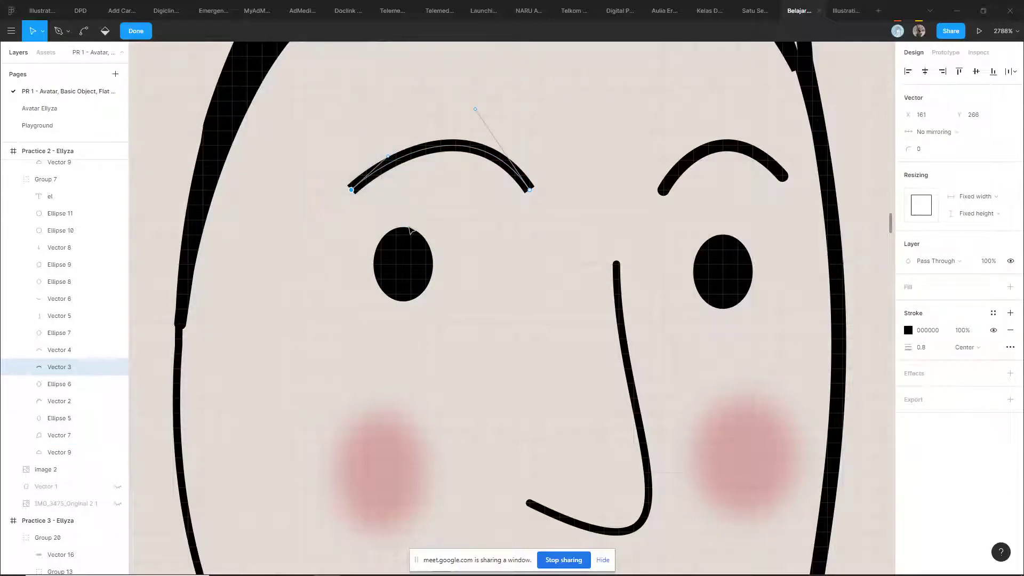
pyautogui.click(1011, 347)
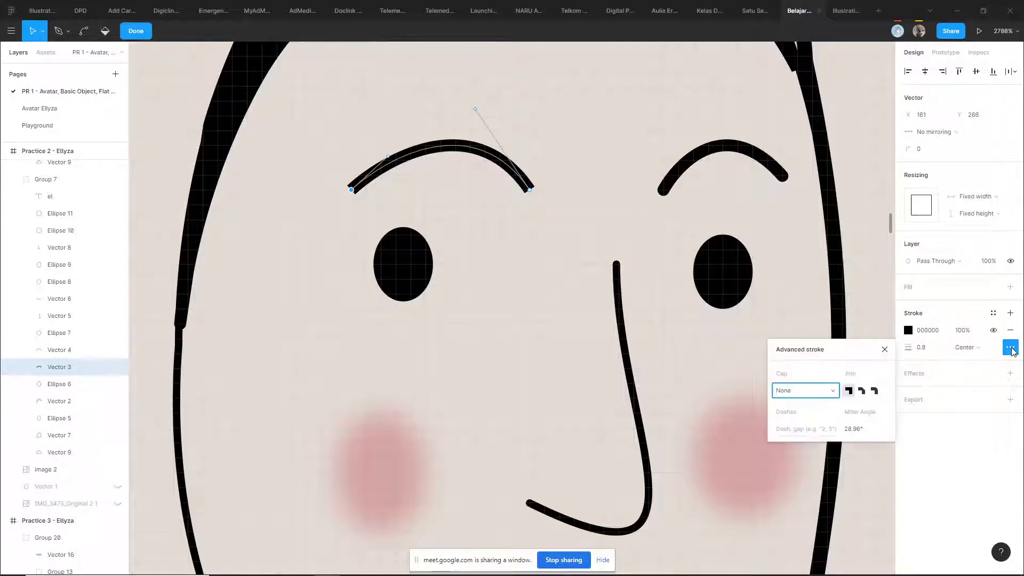
pyautogui.click(828, 395)
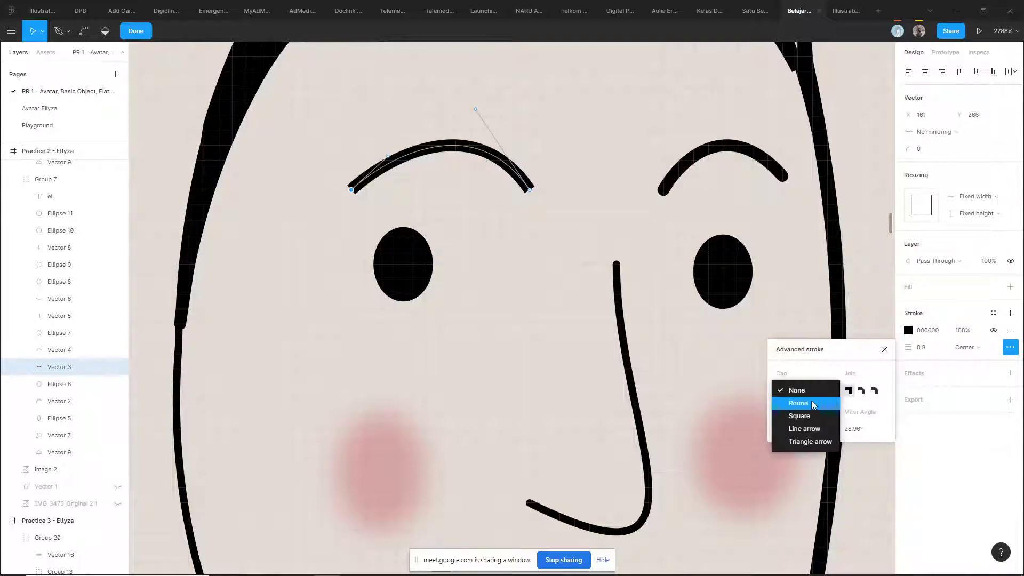
pyautogui.click(799, 403)
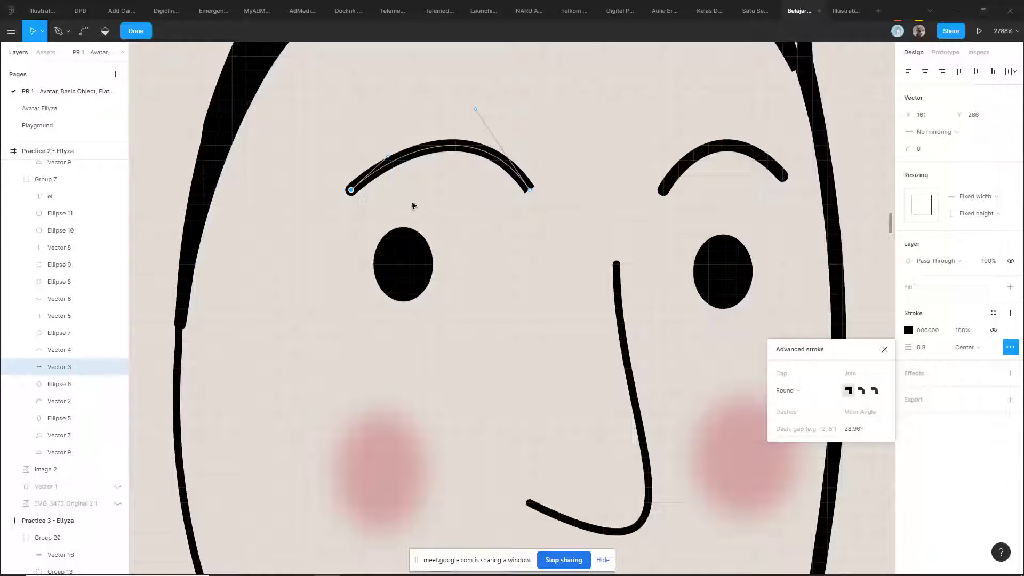
pyautogui.press('Escape')
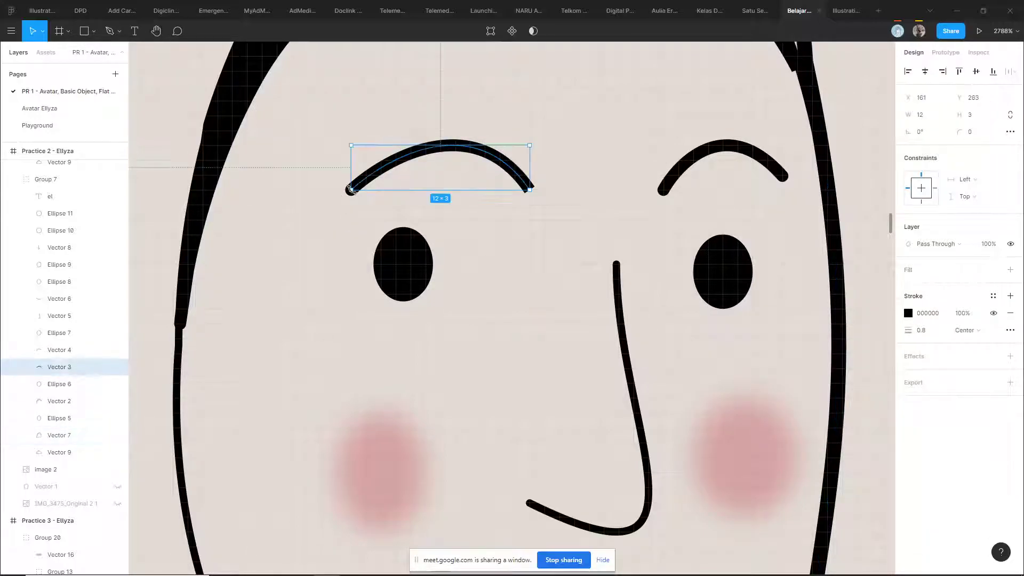
# - Leave the middle portrait's eyebrow and review the whole face alongside the neighbouring hijab portraits
pyautogui.click(530, 187)
pyautogui.click(608, 185)
pyautogui.scroll(-3, 591, 238)
pyautogui.scroll(-5, 603, 241)
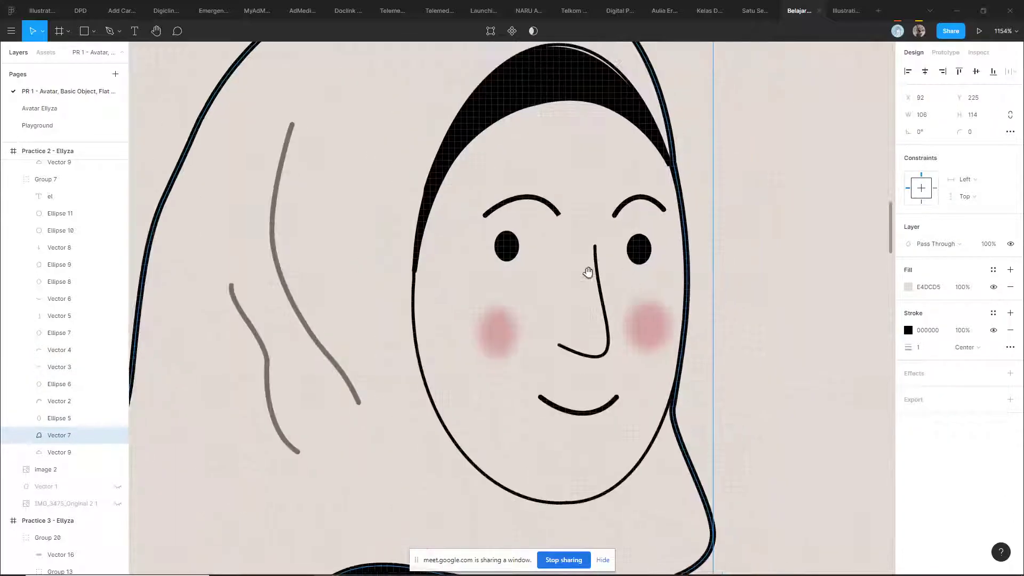
pyautogui.click(651, 272)
pyautogui.scroll(-3, 659, 249)
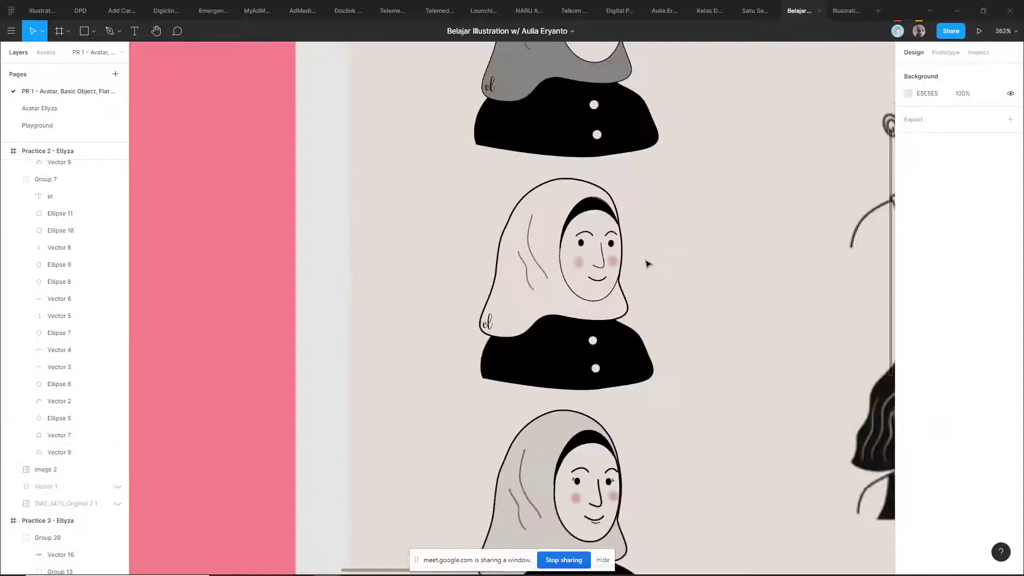
# - Check the Google Meet call, return to the Figma file and examine the line work of the six reference portraits
pyautogui.hotkey('alt', 'Tab')
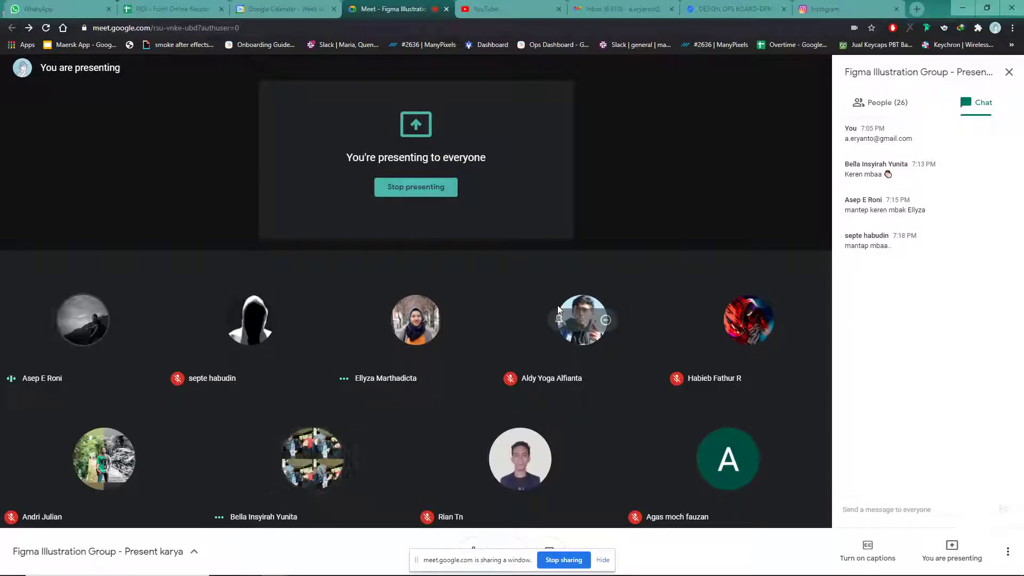
pyautogui.hotkey('alt', 'Tab')
pyautogui.scroll(-3, 661, 243)
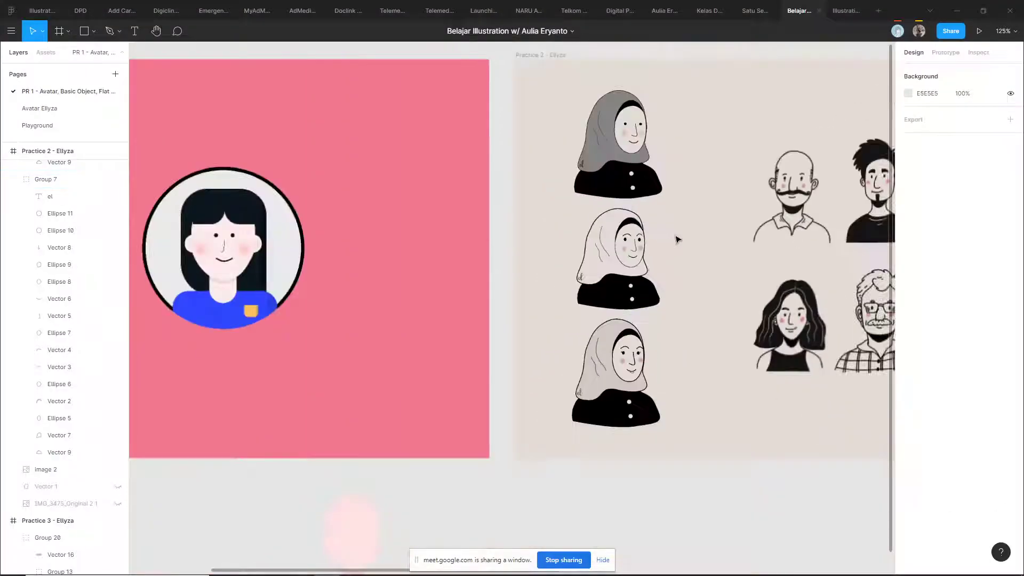
pyautogui.moveTo(677, 235); pyautogui.dragTo(494, 263)
pyautogui.scroll(3, 598, 252)
pyautogui.moveTo(598, 252); pyautogui.dragTo(533, 256)
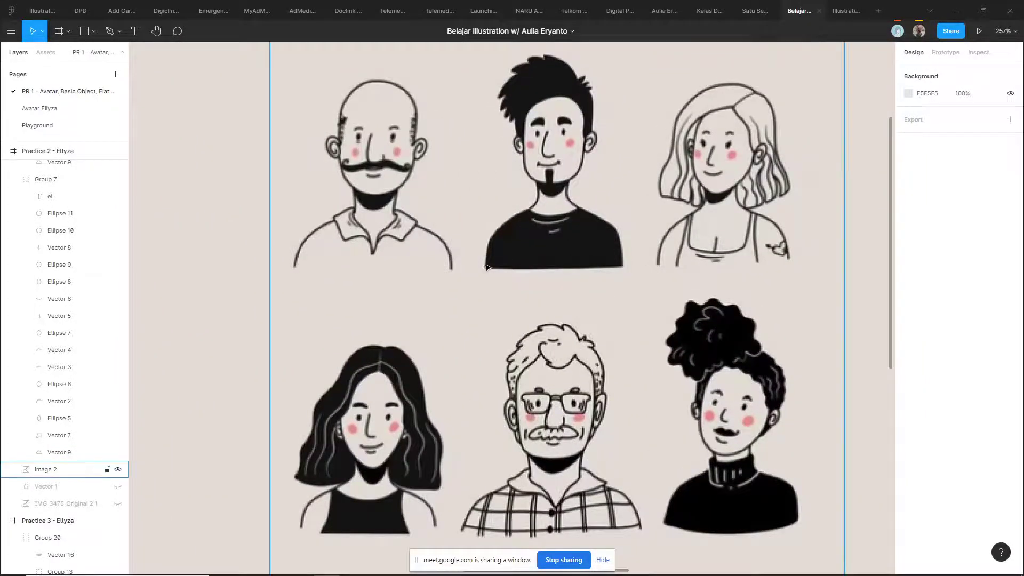
pyautogui.scroll(2, 519, 201)
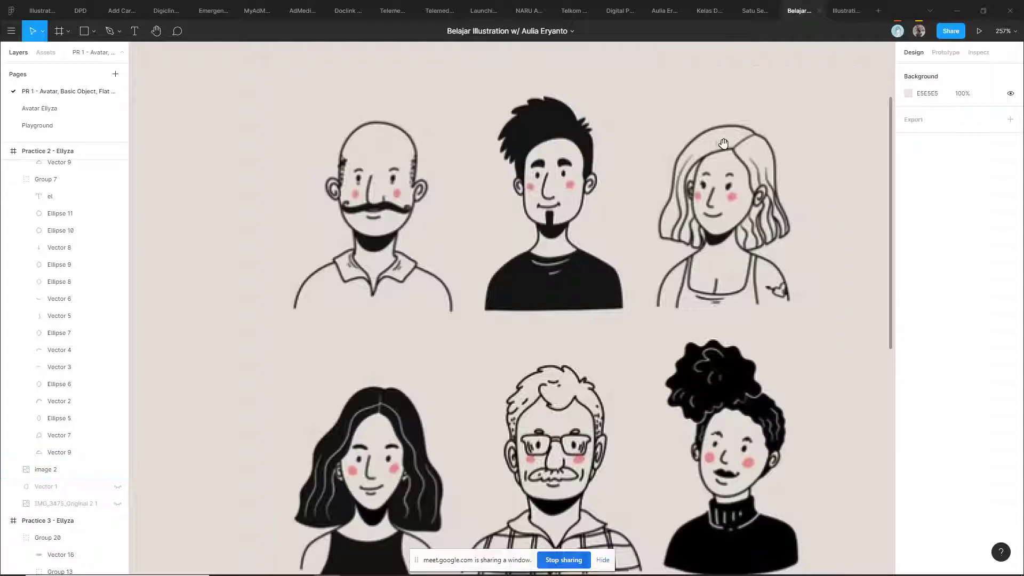
pyautogui.hscroll(2, 647, 231)
pyautogui.scroll(3, 655, 207)
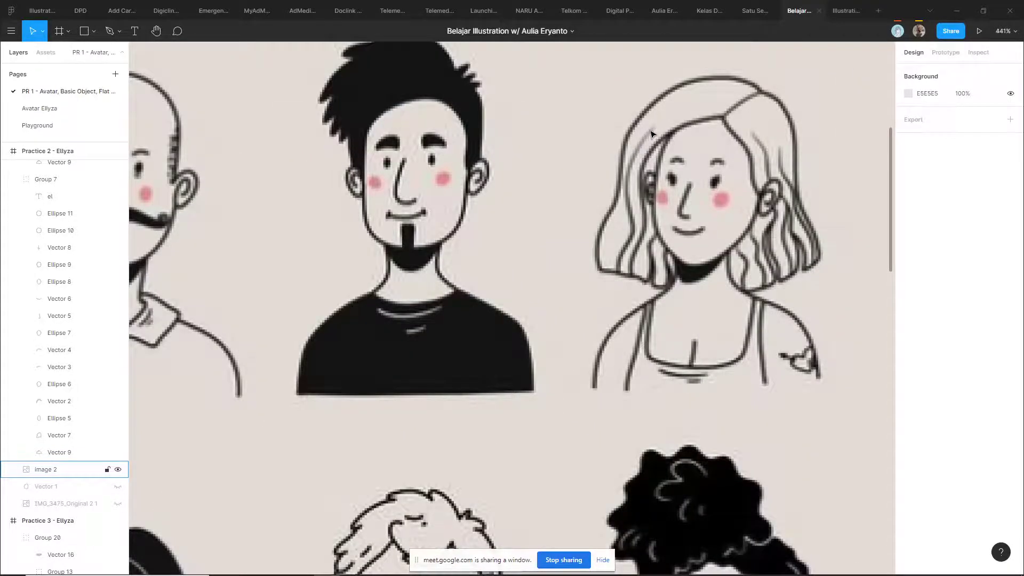
pyautogui.scroll(-2, 607, 279)
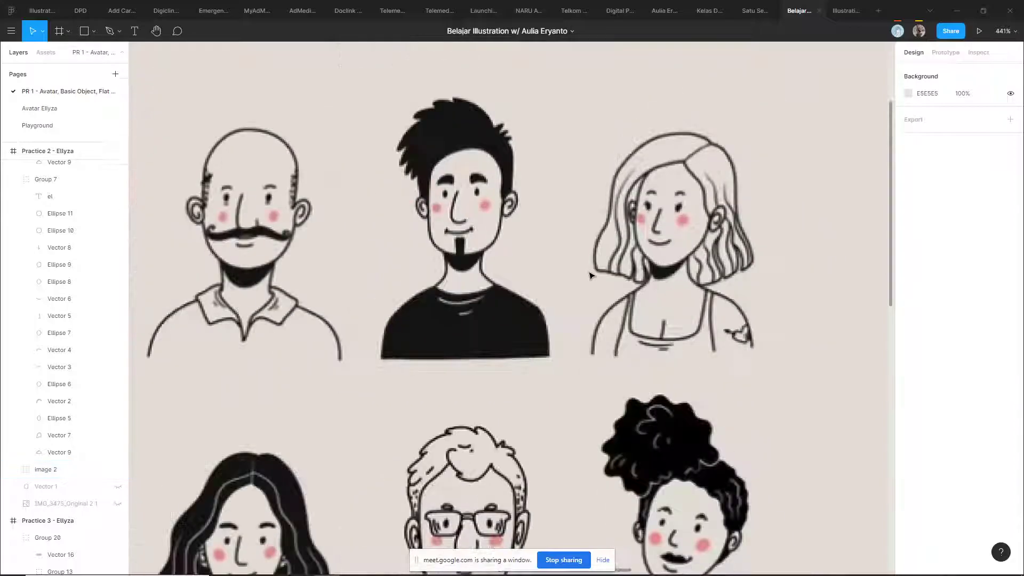
pyautogui.scroll(-5, 592, 273)
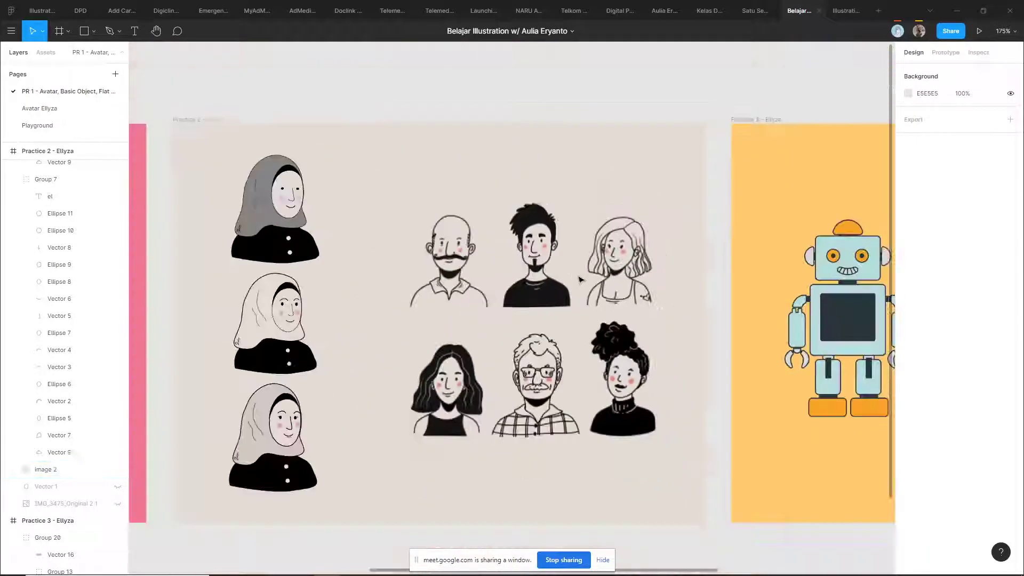
# - Compare the bottom hijab portrait's line work with the long-haired woman's wavy hair lines in the reference image
pyautogui.scroll(-3, 436, 295)
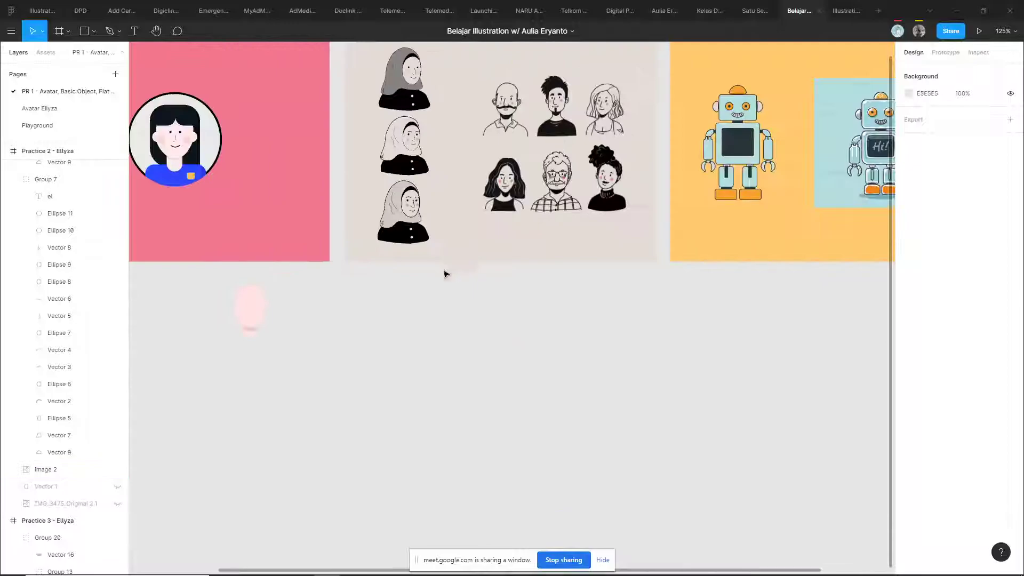
pyautogui.scroll(3, 434, 182)
pyautogui.scroll(1, 435, 181)
pyautogui.scroll(-4, 458, 226)
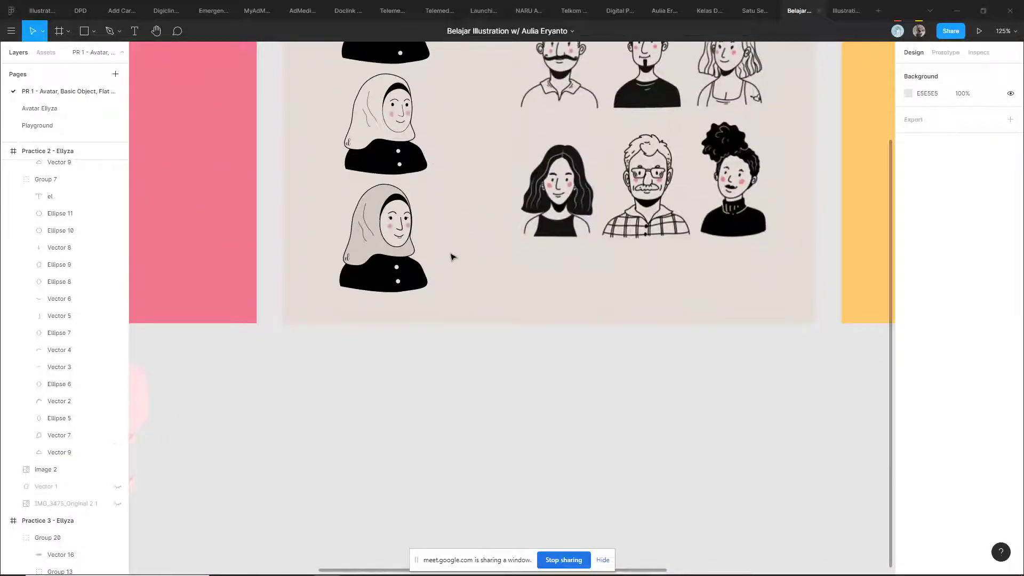
pyautogui.hscroll(-4, 450, 256)
pyautogui.scroll(1, 443, 215)
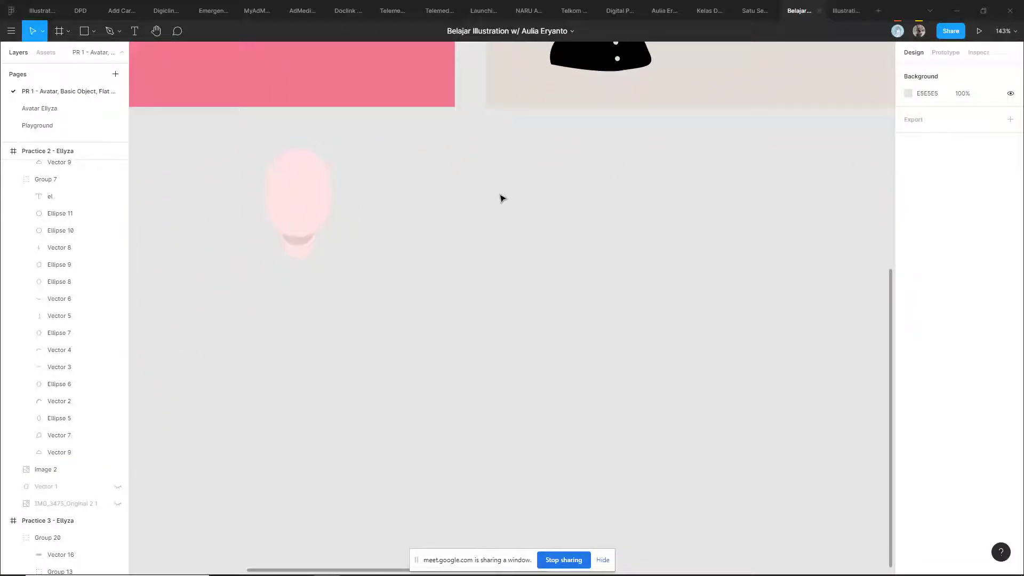
pyautogui.scroll(4, 502, 199)
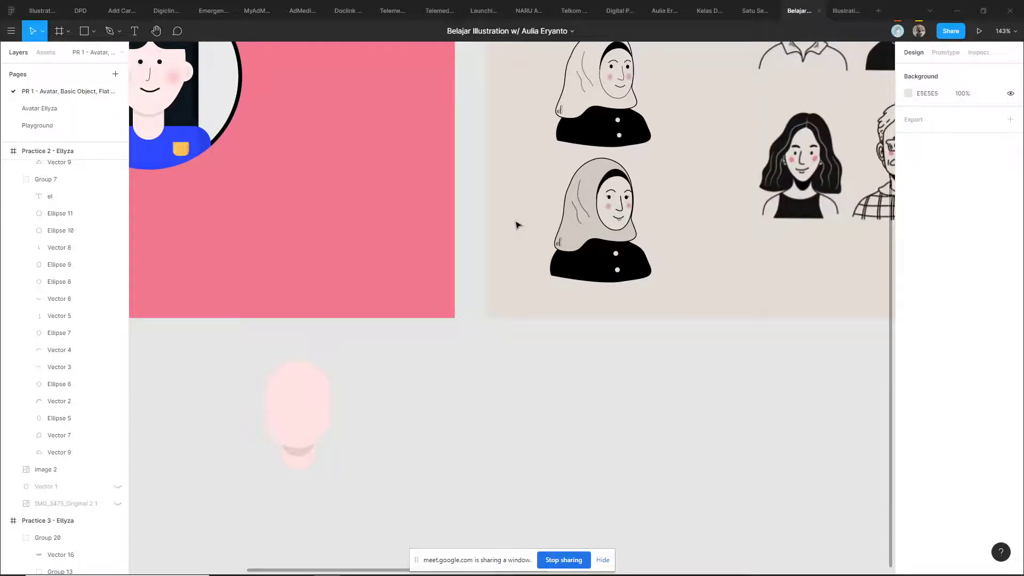
pyautogui.hscroll(3, 642, 293)
pyautogui.scroll(2, 571, 307)
pyautogui.scroll(2, 610, 322)
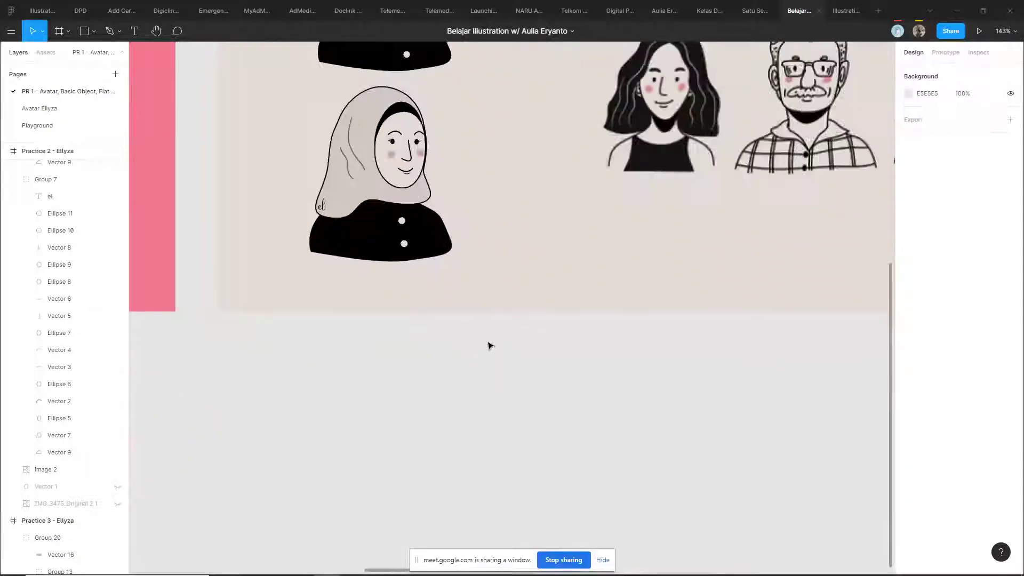
pyautogui.scroll(2, 551, 281)
pyautogui.scroll(5, 511, 309)
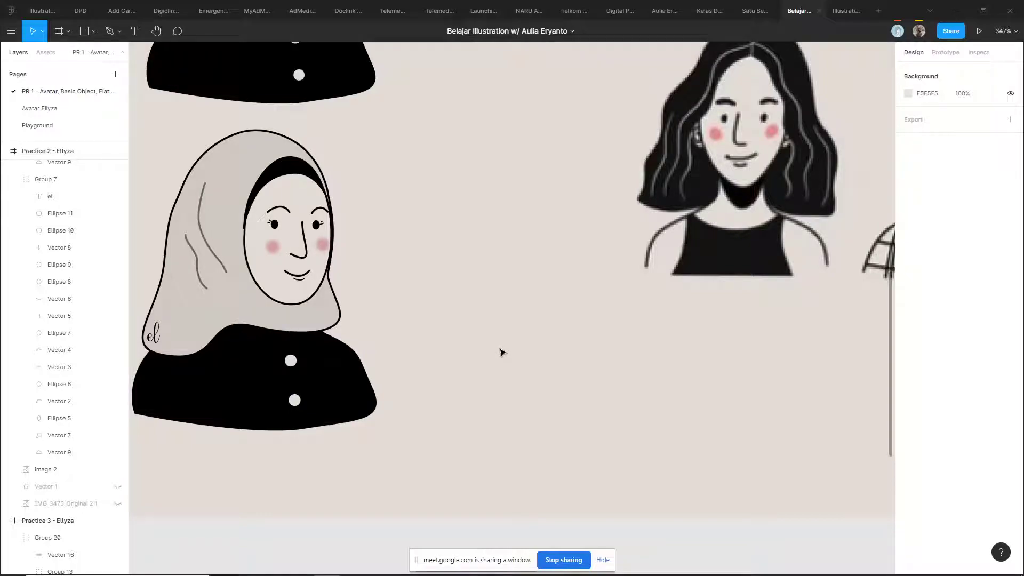
pyautogui.hscroll(2, 521, 240)
pyautogui.scroll(1, 522, 240)
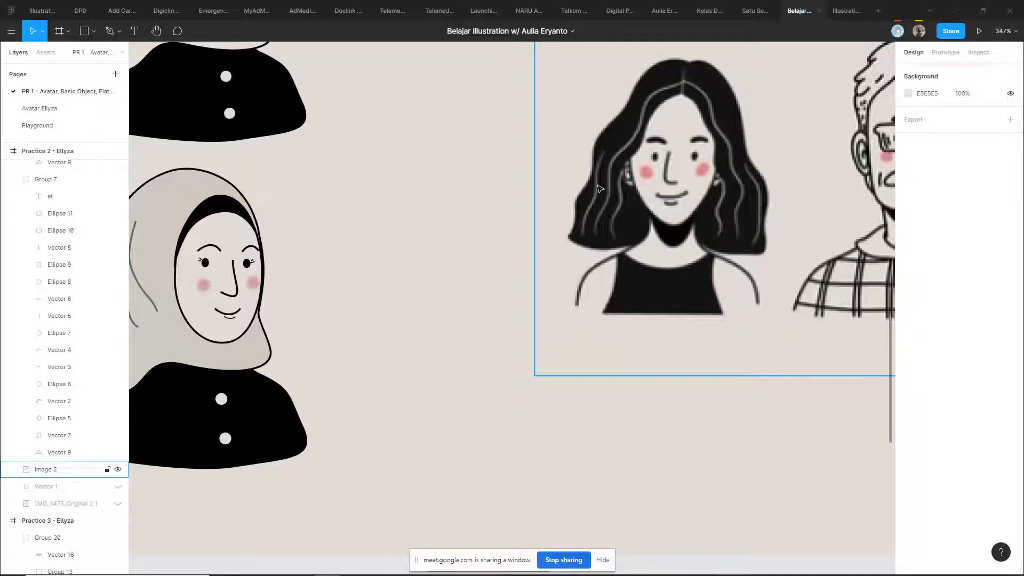
pyautogui.scroll(2, 469, 289)
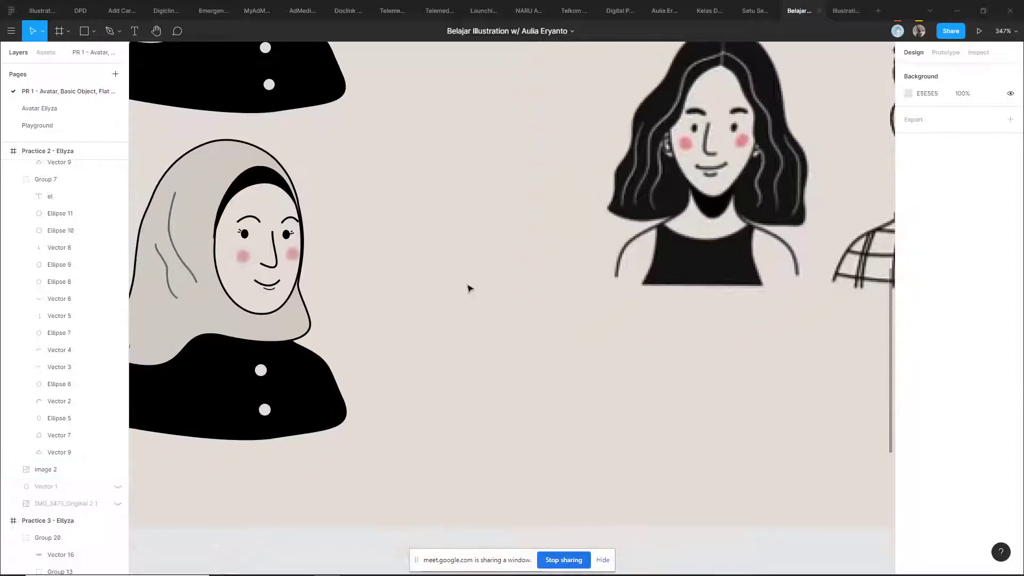
pyautogui.scroll(-2, 464, 323)
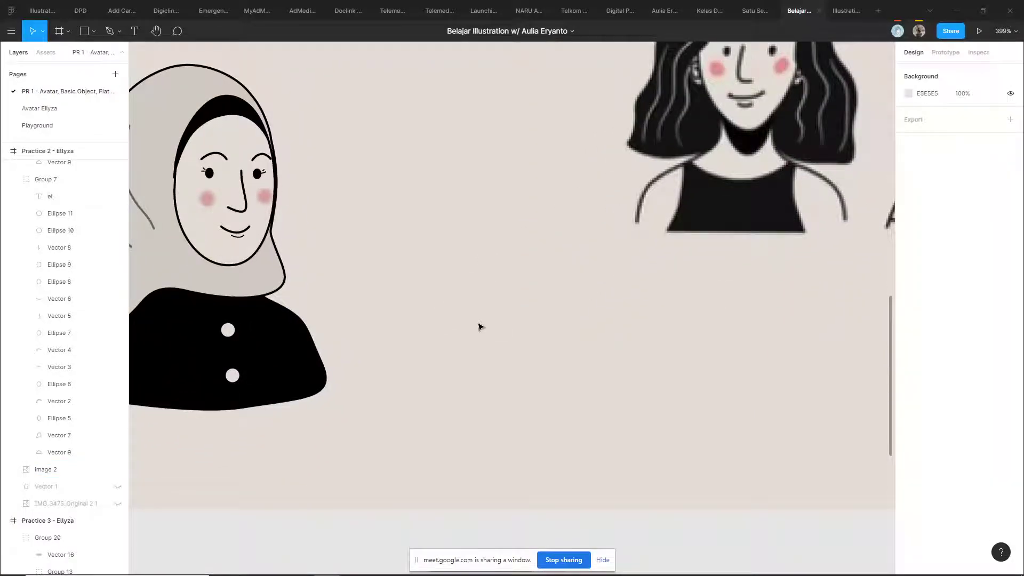
pyautogui.scroll(-3, 480, 327)
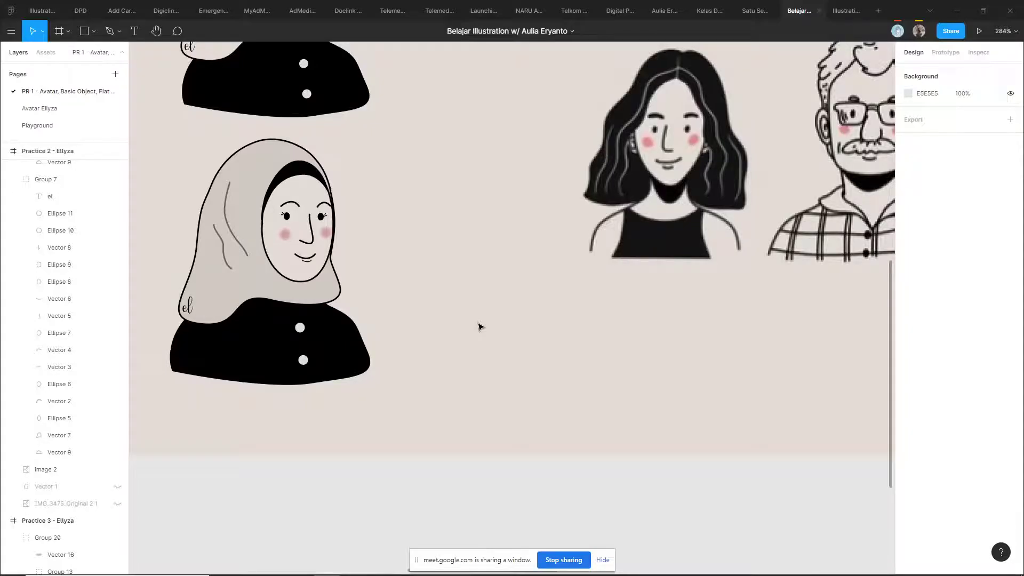
pyautogui.scroll(1, 468, 298)
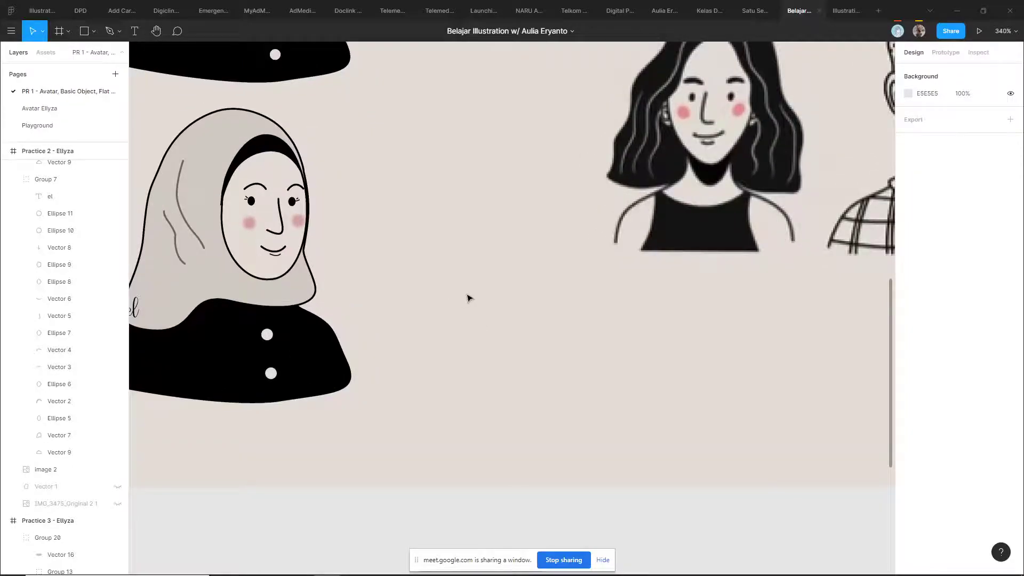
# - Draw an open S-shaped curve about 92 px tall with the Pen tool in the empty area beside the bottom portrait
pyautogui.scroll(1, 469, 298)
pyautogui.press('p')
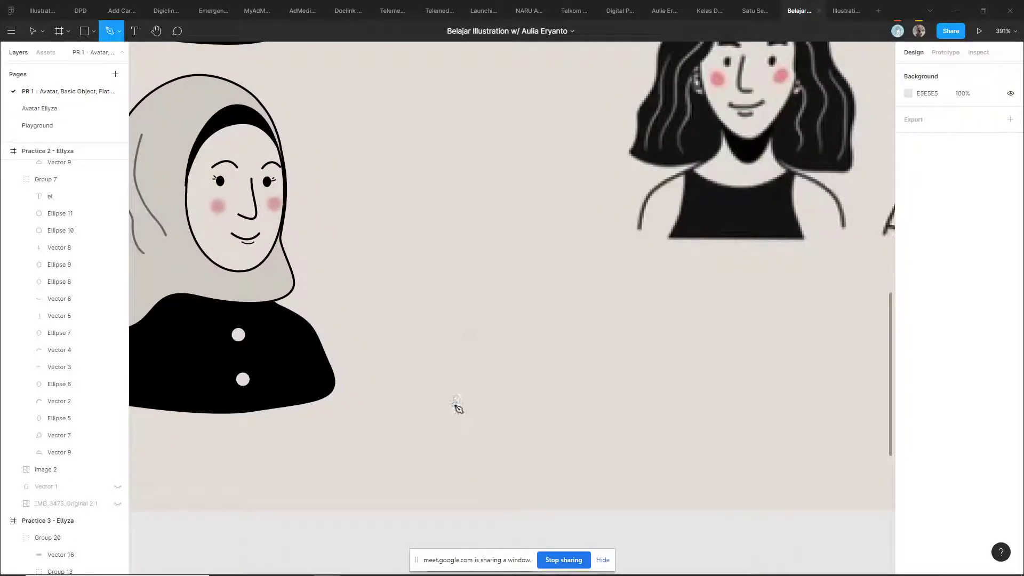
pyautogui.click(454, 404)
pyautogui.scroll(2, 447, 384)
pyautogui.scroll(1, 446, 399)
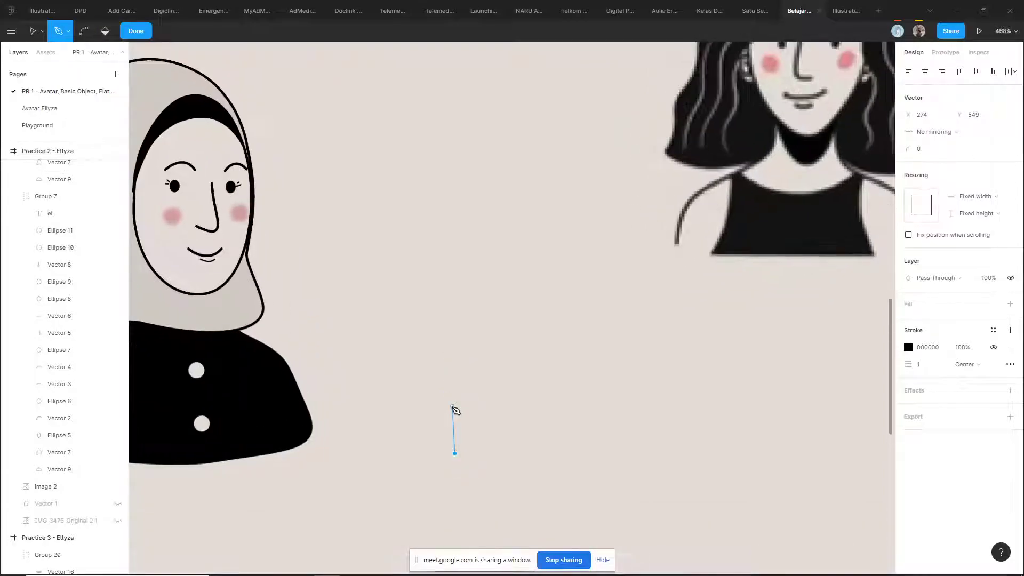
pyautogui.scroll(1, 462, 444)
pyautogui.moveTo(448, 355); pyautogui.dragTo(480, 303)
pyautogui.click(476, 190)
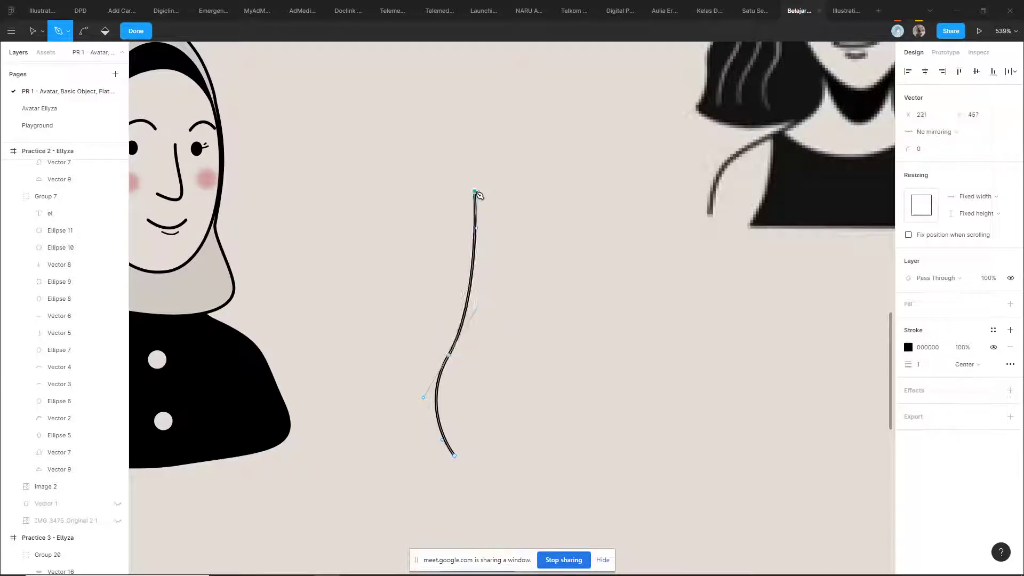
# - Finish drawing the S-shaped curve and set its stroke width to 2
pyautogui.press('Return')
pyautogui.click(510, 324)
pyautogui.click(469, 313)
pyautogui.click(928, 352)
pyautogui.press('Return')
pyautogui.click(553, 272)
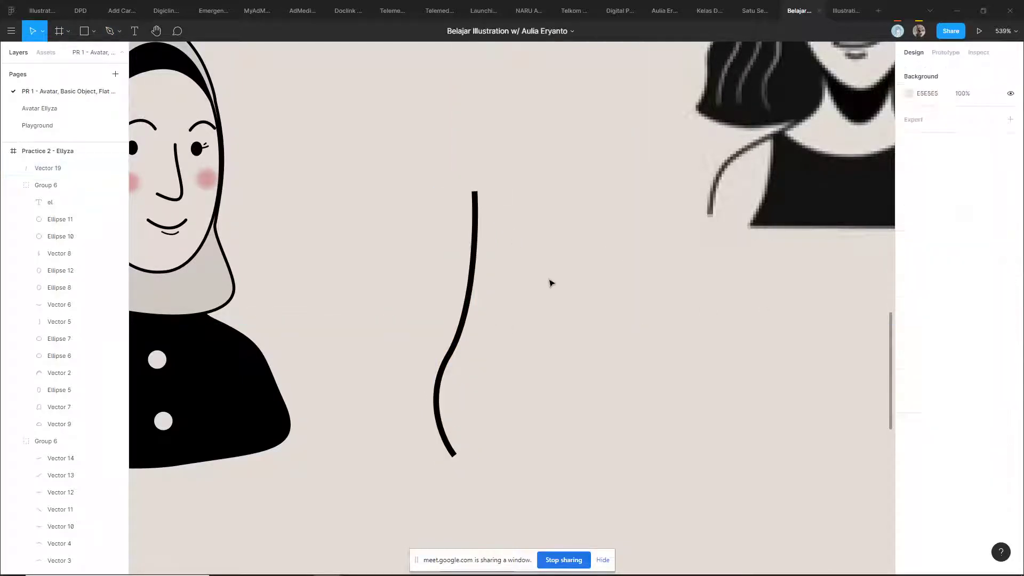
# - Reshape the S-shaped curve by moving its middle anchor point slightly upward, making the upper part bulge outward
pyautogui.doubleClick(456, 354)
pyautogui.moveTo(456, 353); pyautogui.dragTo(501, 281)
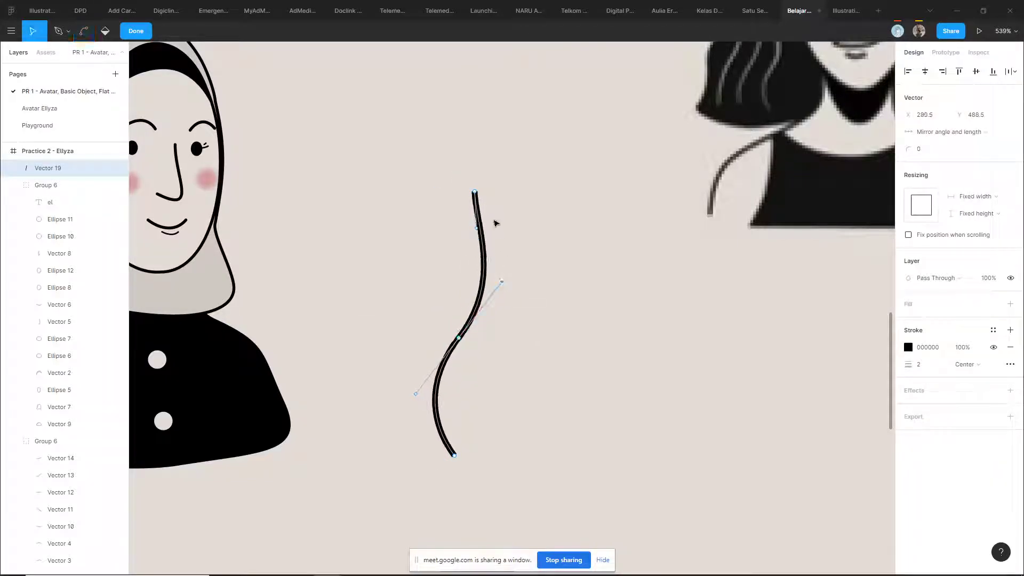
pyautogui.click(522, 183)
pyautogui.press('Escape')
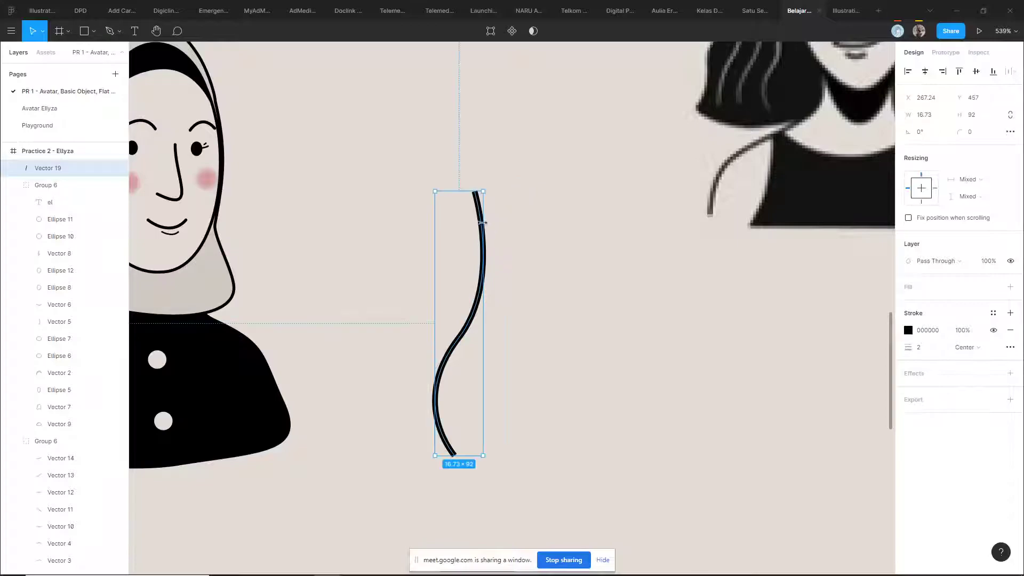
pyautogui.click(525, 212)
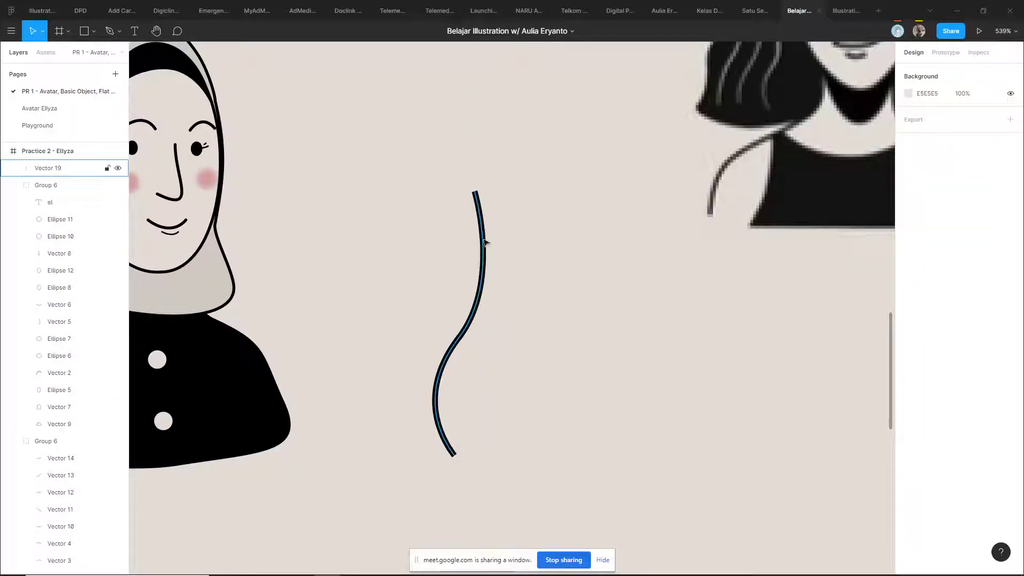
pyautogui.doubleClick(482, 220)
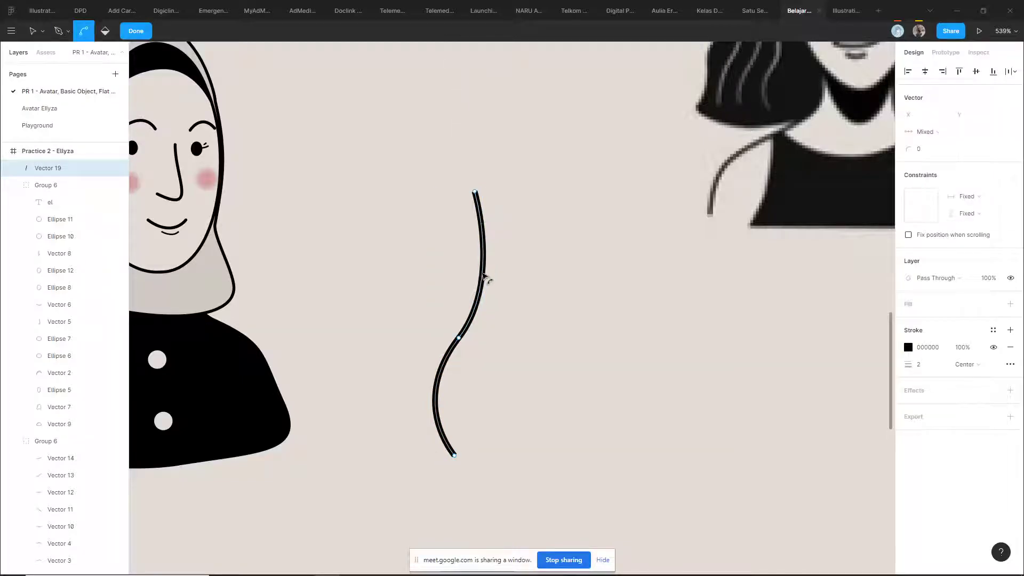
pyautogui.scroll(2, 484, 276)
pyautogui.press('Escape')
pyautogui.scroll(-1, 536, 245)
pyautogui.scroll(-2, 538, 246)
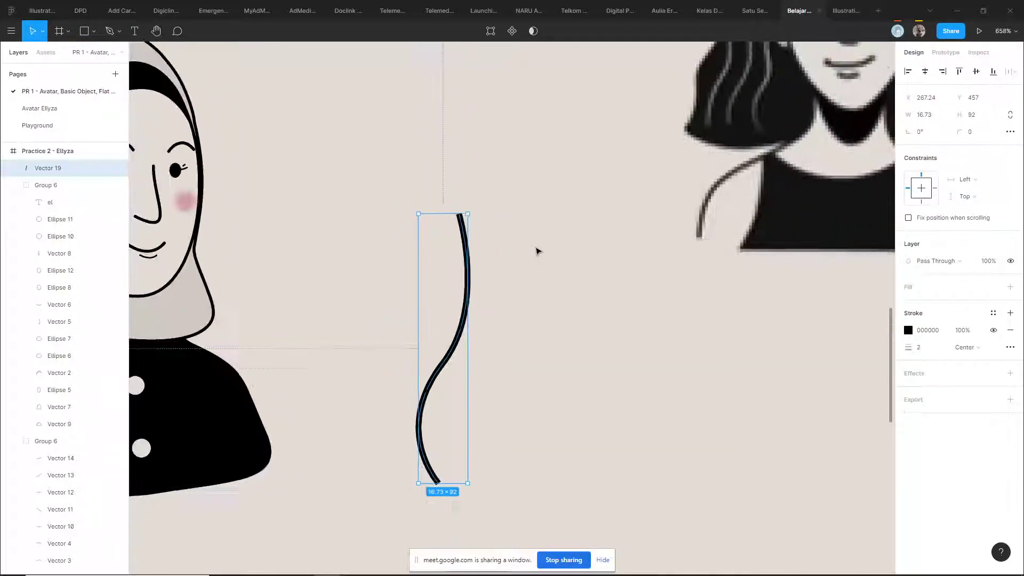
# - Convert the S-shaped curve into a filled shape with Outline stroke and deselect it
pyautogui.scroll(1, 715, 106)
pyautogui.scroll(-1, 478, 272)
pyautogui.click(487, 331)
pyautogui.click(465, 333)
pyautogui.scroll(-2, 435, 341)
pyautogui.scroll(4, 434, 340)
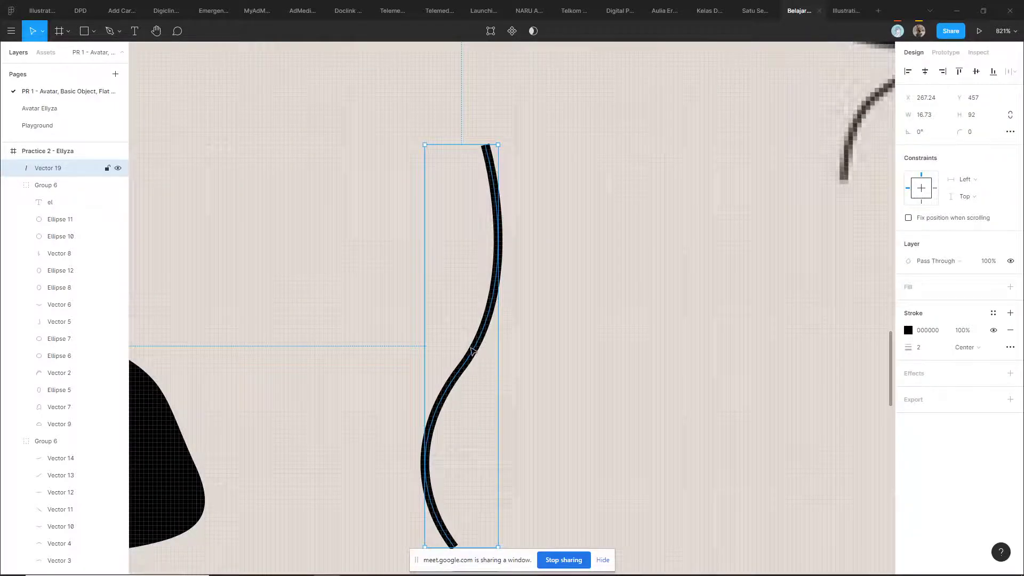
pyautogui.scroll(-1, 472, 351)
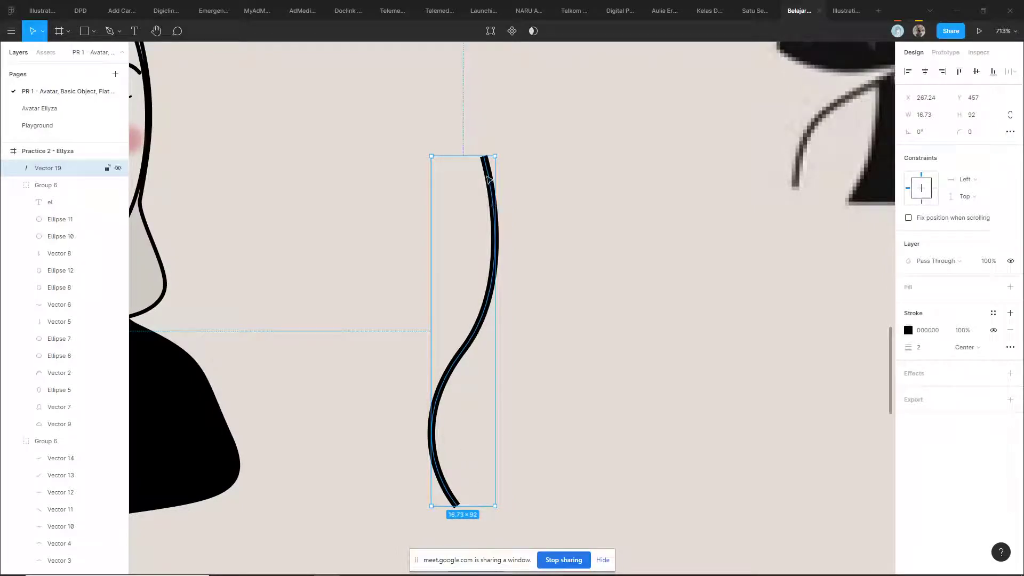
pyautogui.rightClick(488, 179)
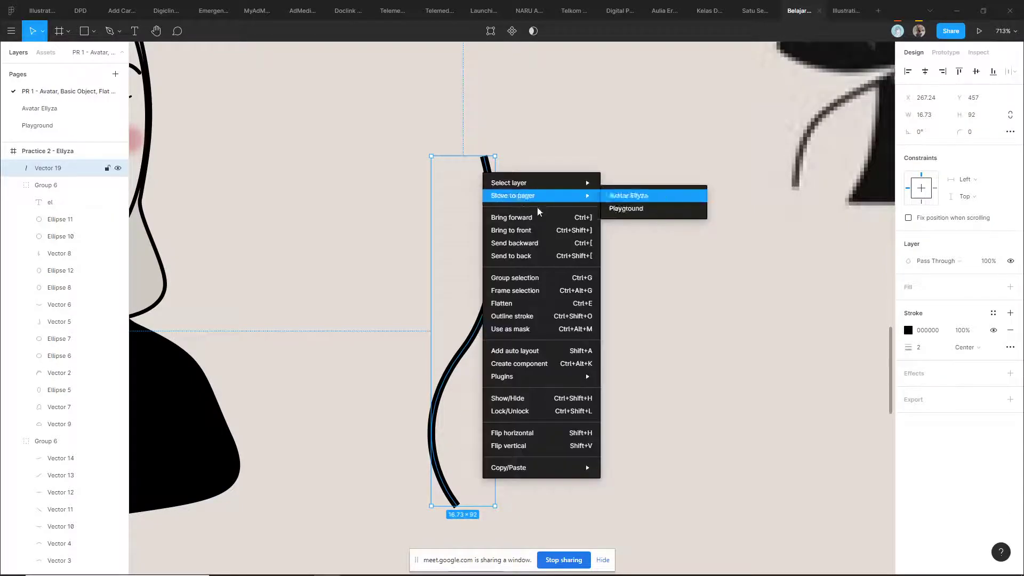
pyautogui.click(532, 318)
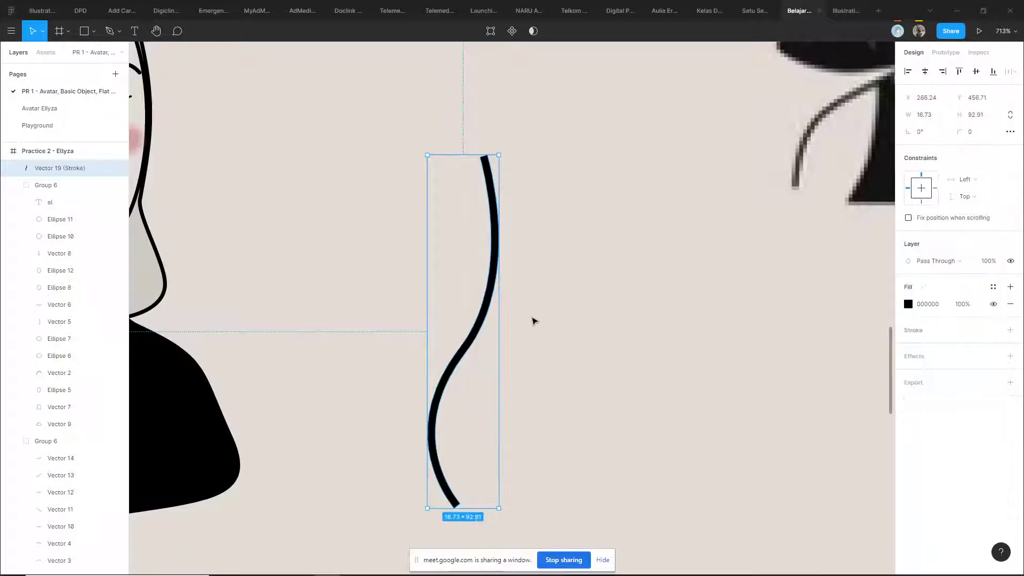
pyautogui.click(546, 261)
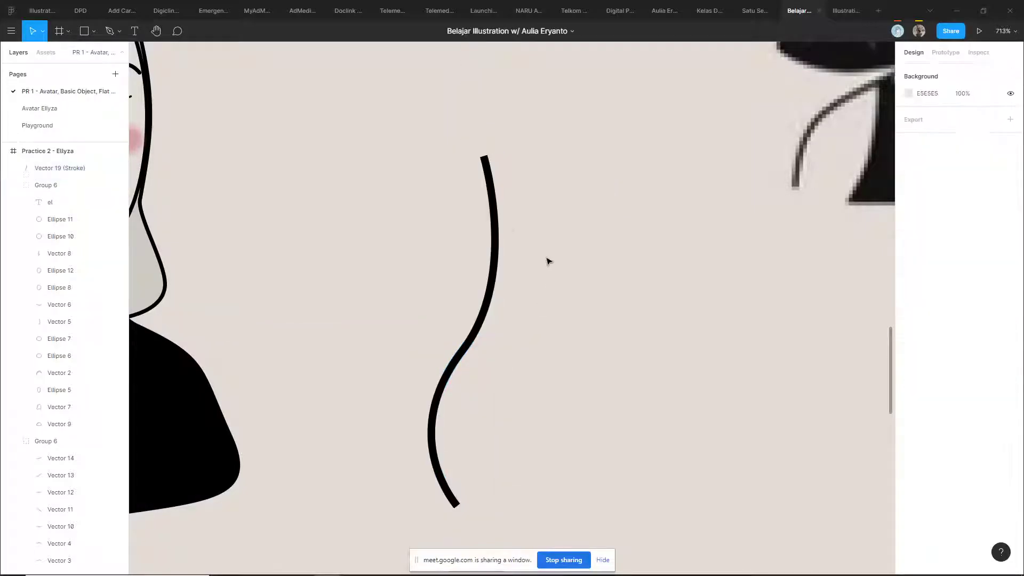
# - Try a 4 px stroke aligned outside on the outlined S-shaped curve, and remove the stroke
pyautogui.click(493, 194)
pyautogui.click(505, 236)
pyautogui.click(498, 225)
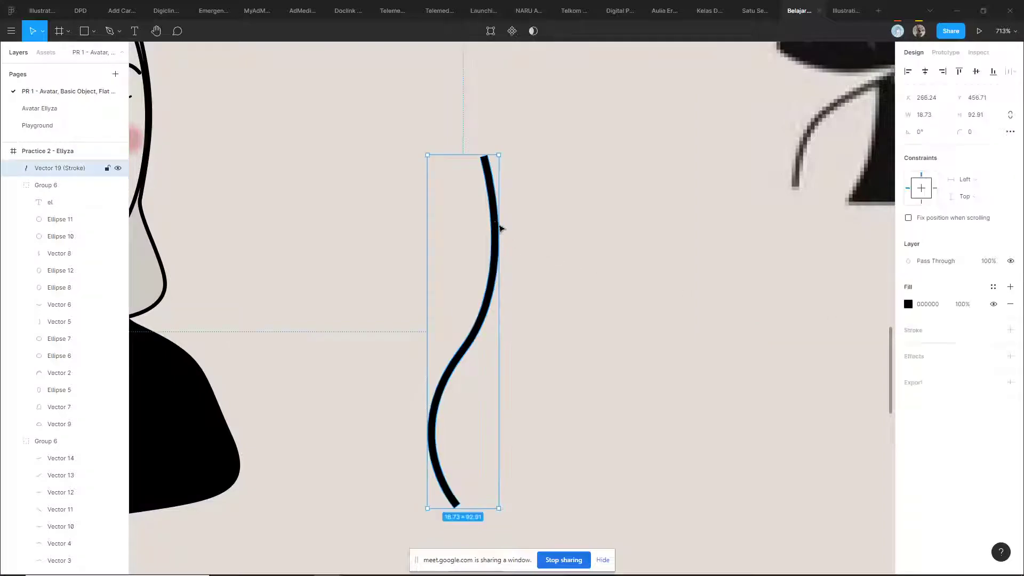
pyautogui.click(919, 335)
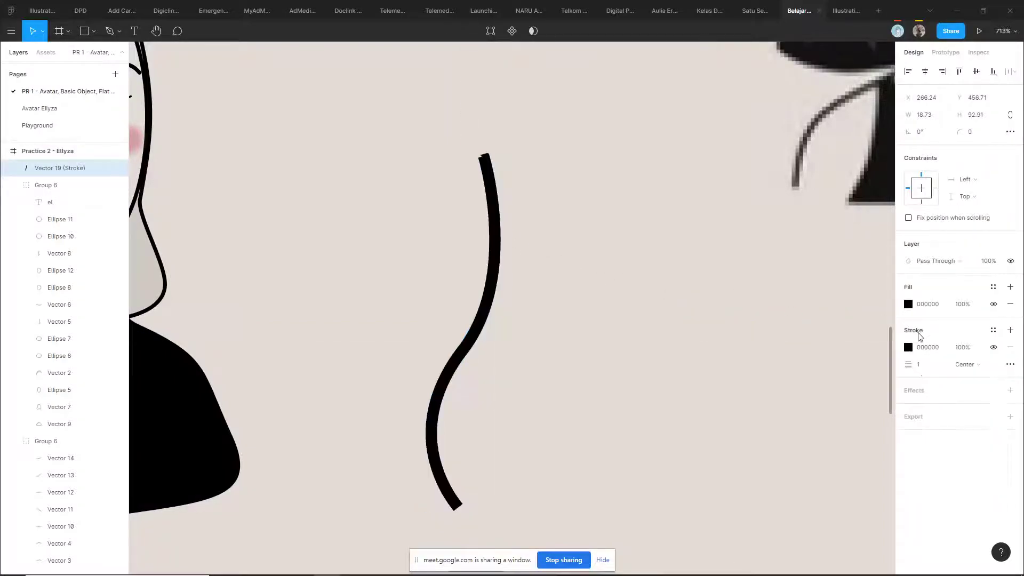
pyautogui.moveTo(911, 364)
pyautogui.mouseDown()
pyautogui.moveTo(923, 364)
pyautogui.moveTo(900, 364)
pyautogui.mouseUp()
pyautogui.click(978, 365)
pyautogui.click(979, 389)
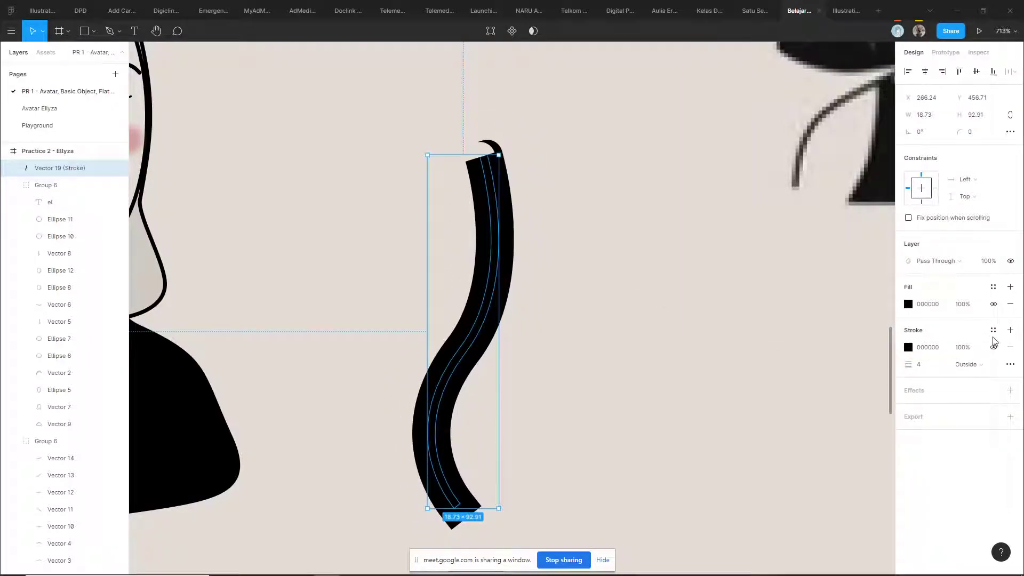
pyautogui.click(1010, 348)
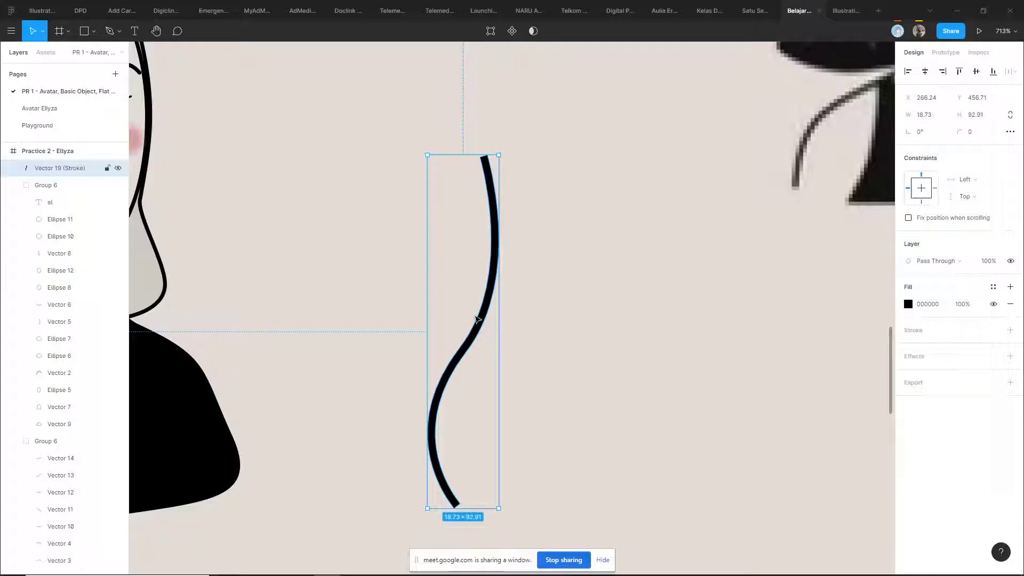
# - Edit the outlined S-shaped curve's anchor points and delete the ones forming its square upper end
pyautogui.scroll(2, 482, 195)
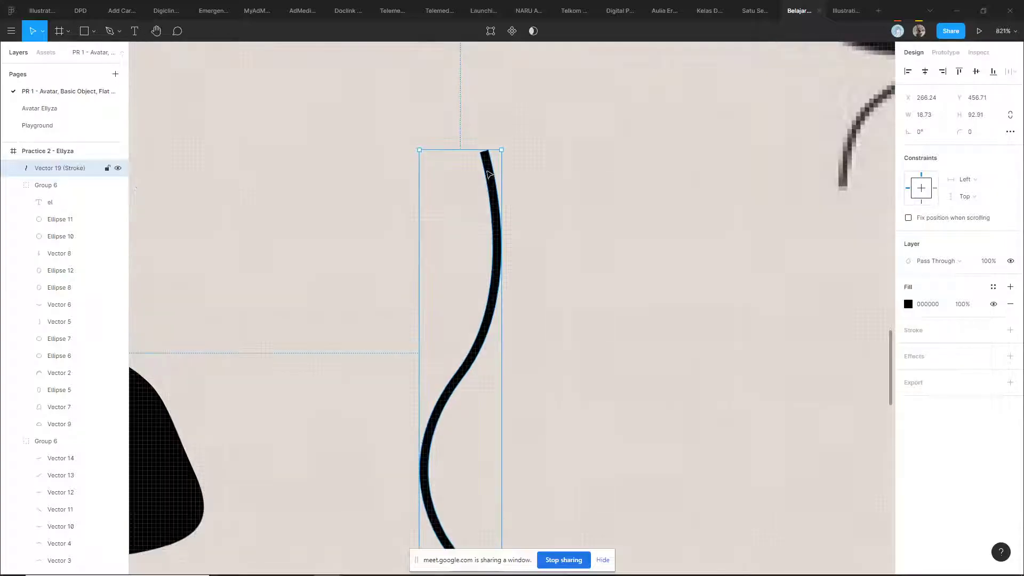
pyautogui.doubleClick(482, 195)
pyautogui.scroll(2, 497, 265)
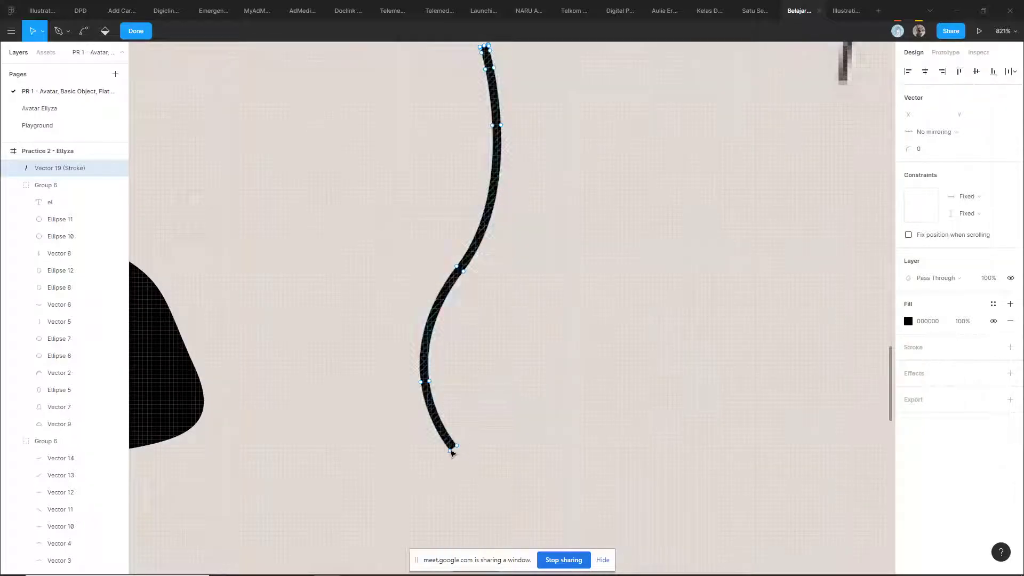
pyautogui.scroll(3, 459, 405)
pyautogui.scroll(5, 496, 192)
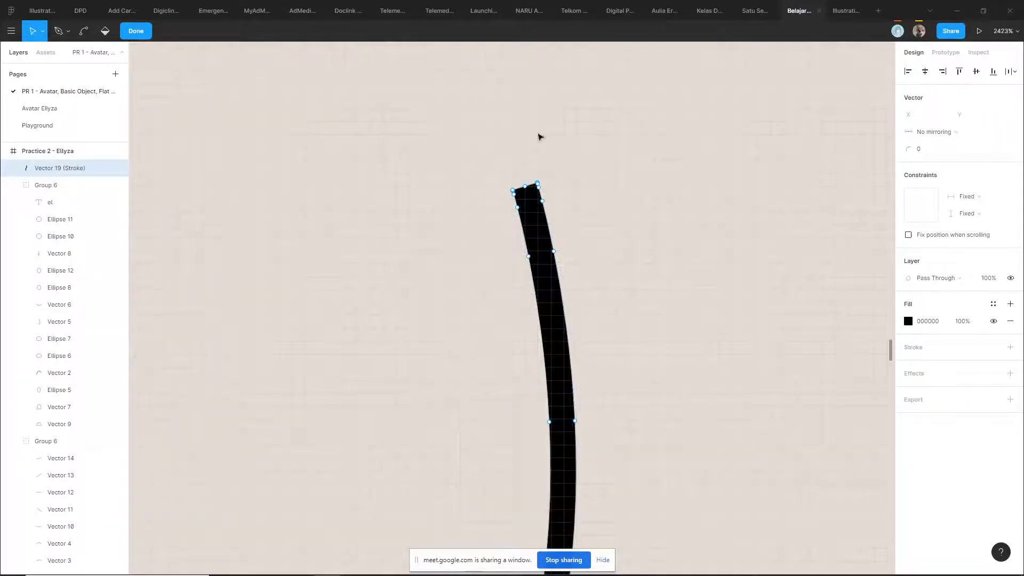
pyautogui.scroll(4, 551, 199)
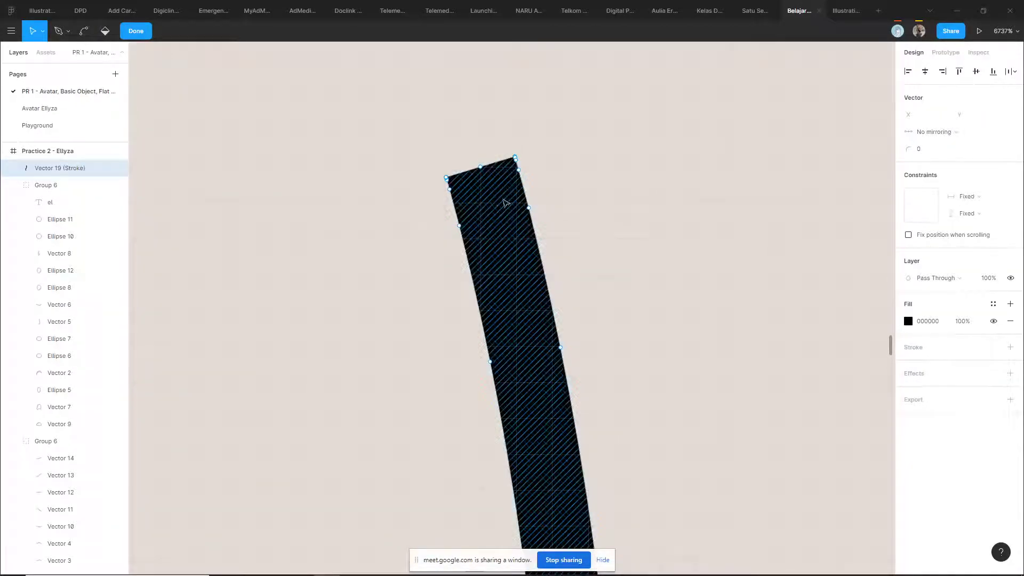
pyautogui.scroll(-3, 496, 201)
pyautogui.scroll(1, 528, 153)
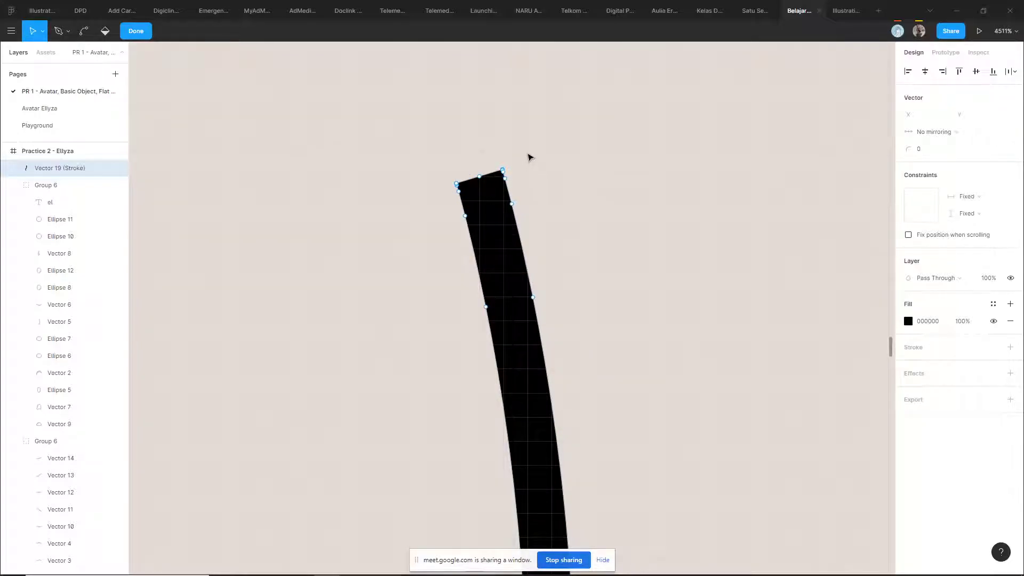
pyautogui.moveTo(543, 148)
pyautogui.mouseDown()
pyautogui.moveTo(520, 171)
pyautogui.moveTo(425, 199)
pyautogui.mouseUp()
pyautogui.press('Delete')
pyautogui.scroll(-3, 528, 208)
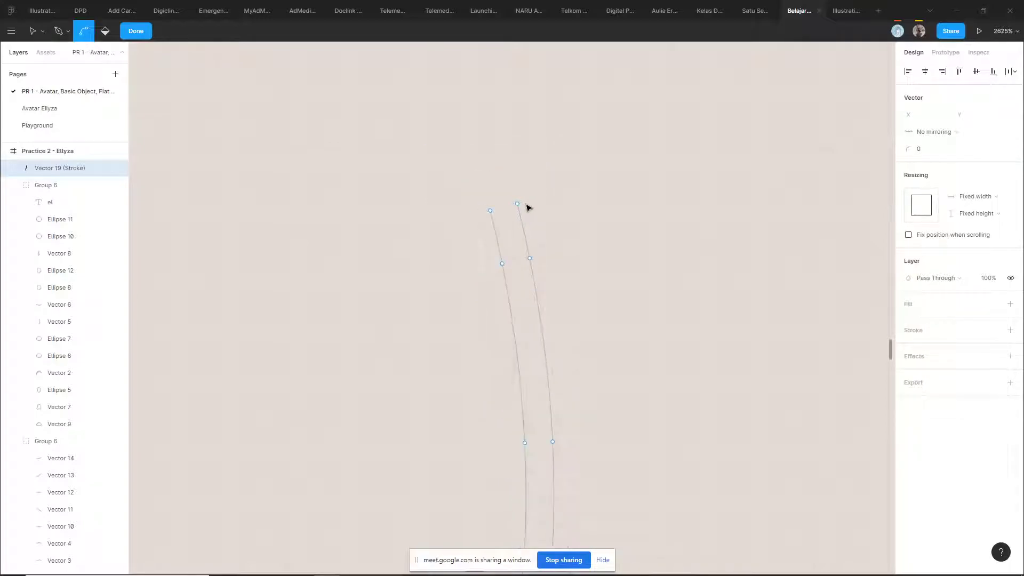
# - Join the curve's two open upper ends into a single pointed tip and fill the shape with C4C4C4
pyautogui.moveTo(528, 197); pyautogui.dragTo(516, 213)
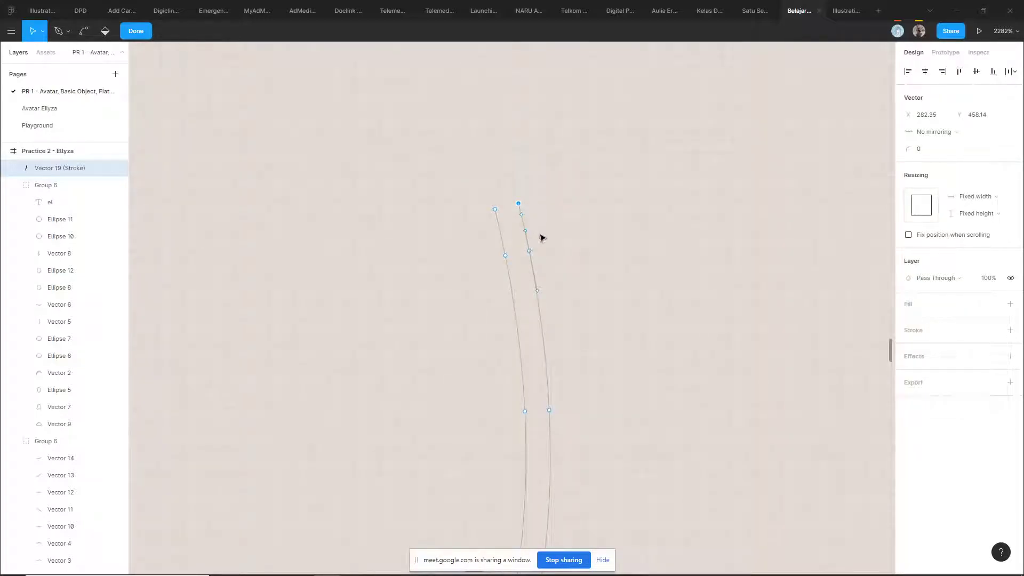
pyautogui.moveTo(530, 252); pyautogui.dragTo(497, 213)
pyautogui.press('Escape')
pyautogui.click(1010, 287)
pyautogui.scroll(-3, 688, 291)
pyautogui.press('Escape')
pyautogui.scroll(-5, 692, 293)
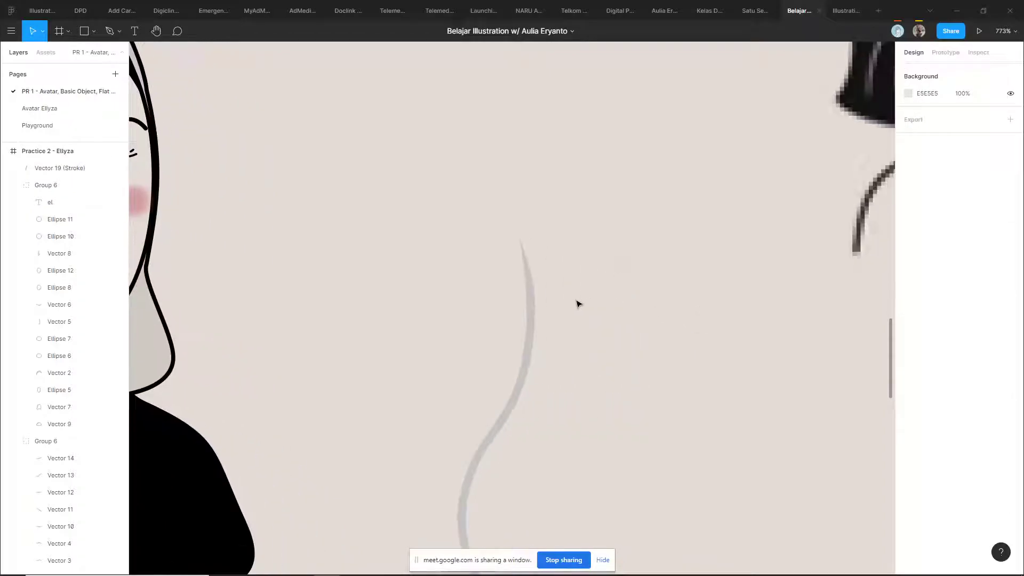
# - Examine how the tapered S-shaped curve compares with the hair and line work of the reference portraits
pyautogui.scroll(5, 569, 296)
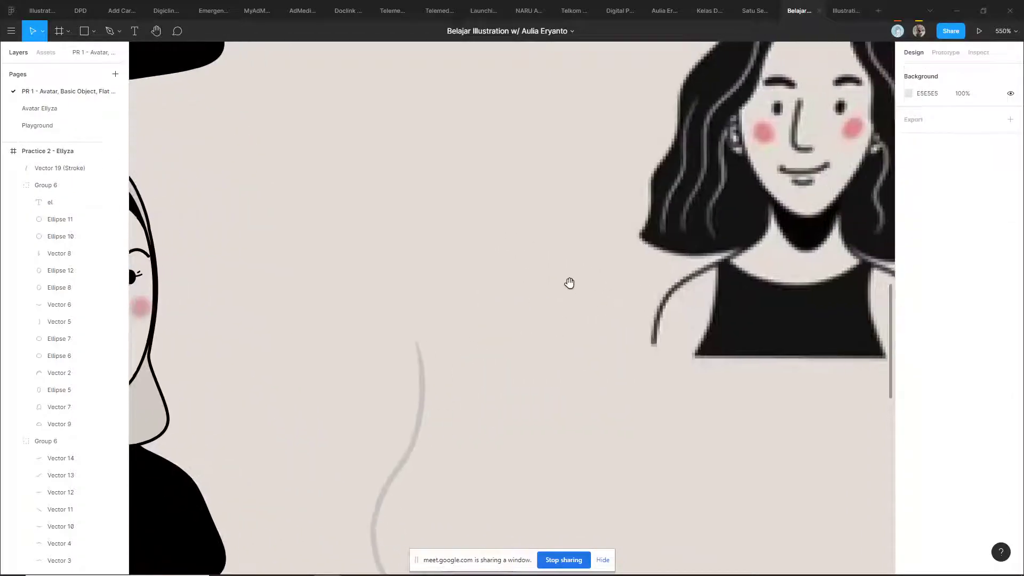
pyautogui.scroll(-2, 537, 304)
pyautogui.scroll(-3, 474, 372)
pyautogui.scroll(6, 587, 368)
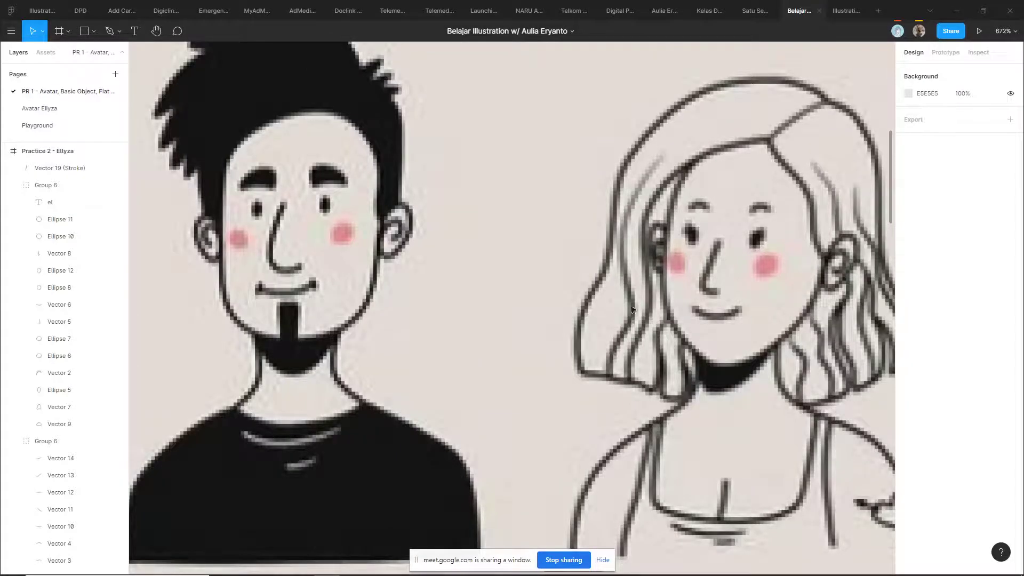
pyautogui.scroll(-8, 633, 315)
pyautogui.scroll(4, 430, 318)
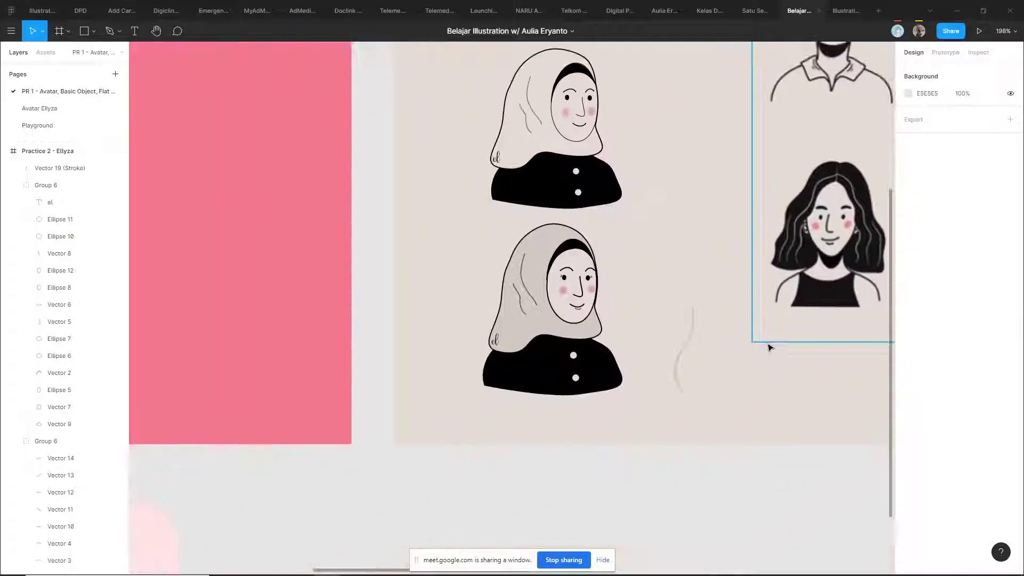
pyautogui.scroll(6, 688, 379)
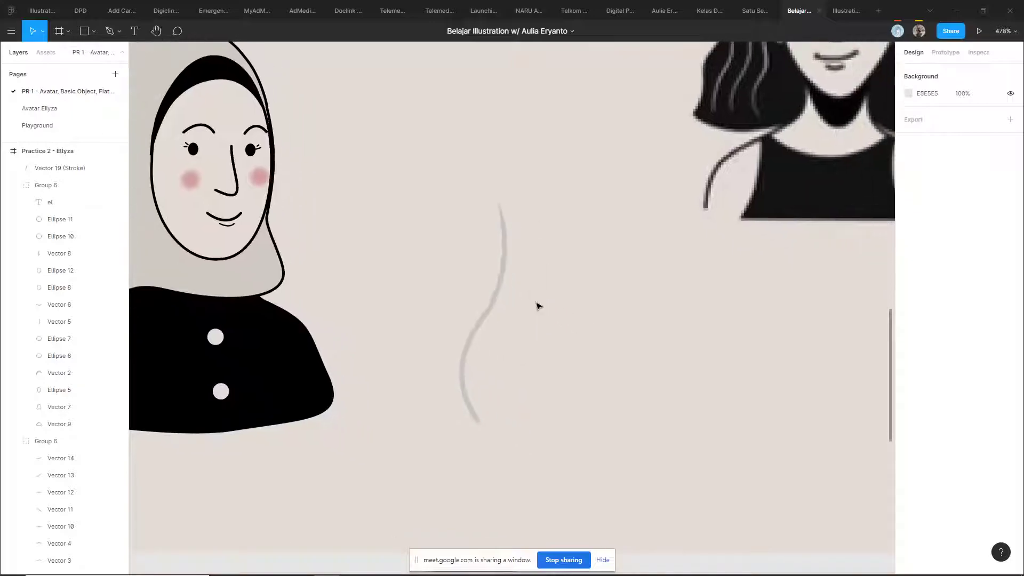
pyautogui.scroll(3, 537, 305)
pyautogui.click(482, 298)
pyautogui.click(569, 251)
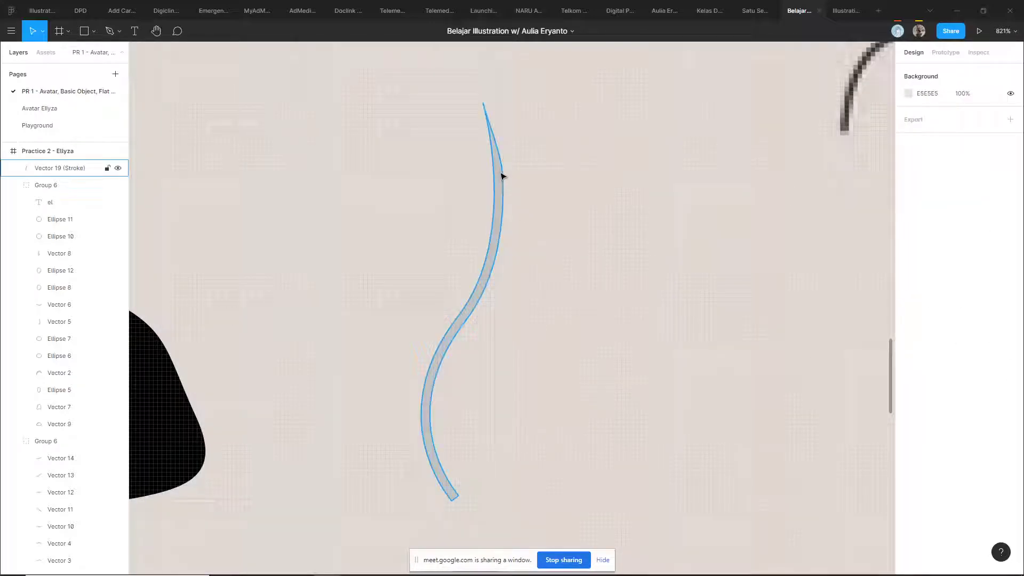
pyautogui.scroll(2, 505, 195)
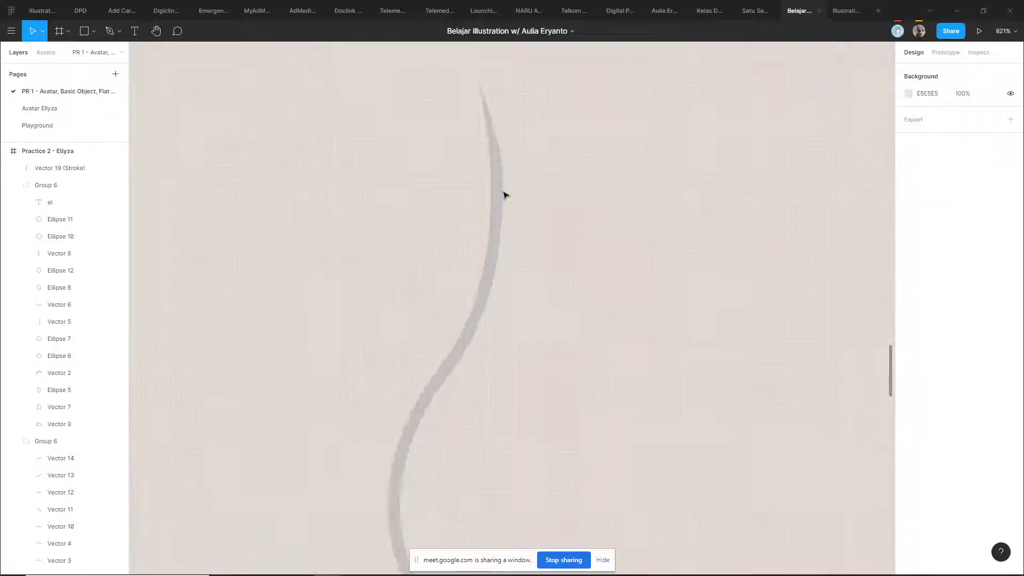
pyautogui.scroll(-3, 558, 165)
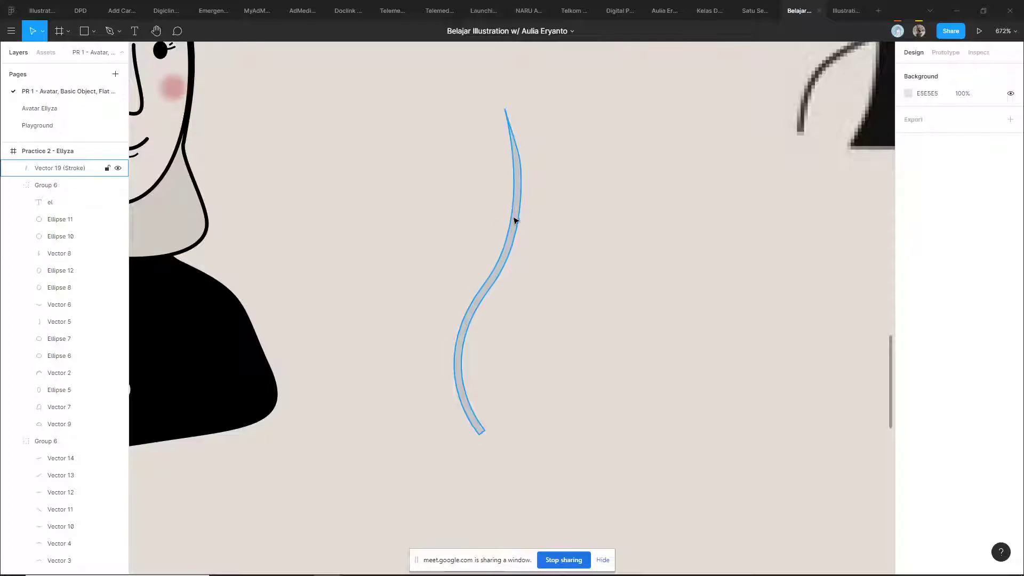
pyautogui.scroll(3, 530, 140)
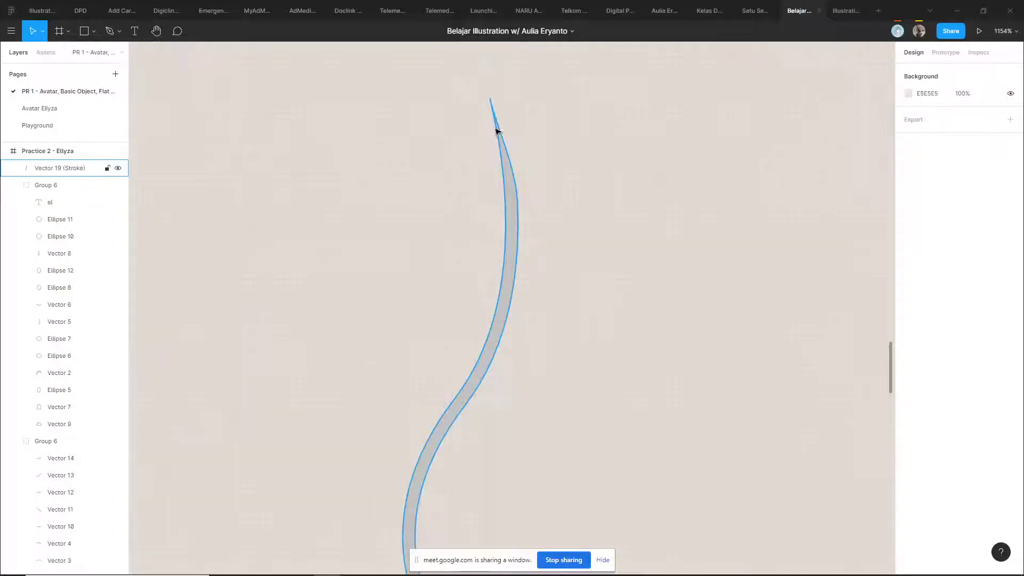
pyautogui.scroll(-3, 591, 152)
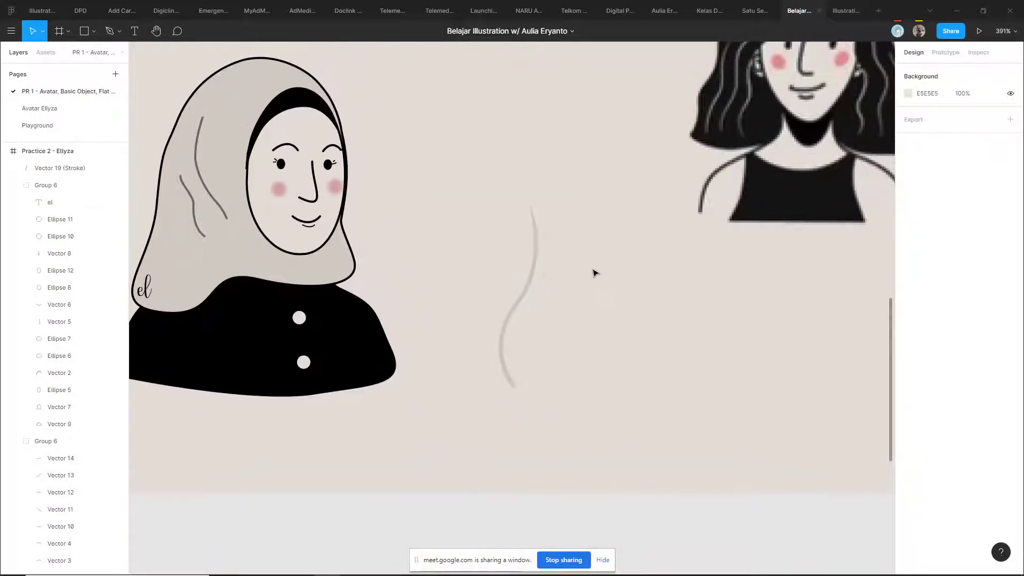
pyautogui.click(534, 279)
pyautogui.scroll(2, 555, 280)
pyautogui.click(569, 277)
pyautogui.click(526, 280)
pyautogui.click(581, 302)
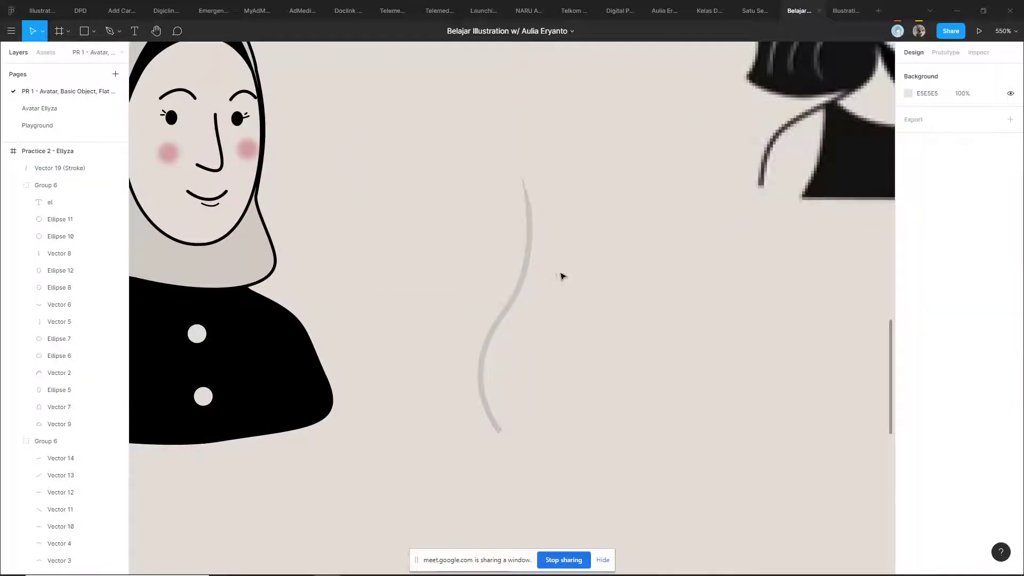
# - Draw a closed S-shaped outline about 77 px tall with the Pen tool beside the curve, with a pointed top and wide base
pyautogui.press('p')
pyautogui.hscroll(1, 592, 370)
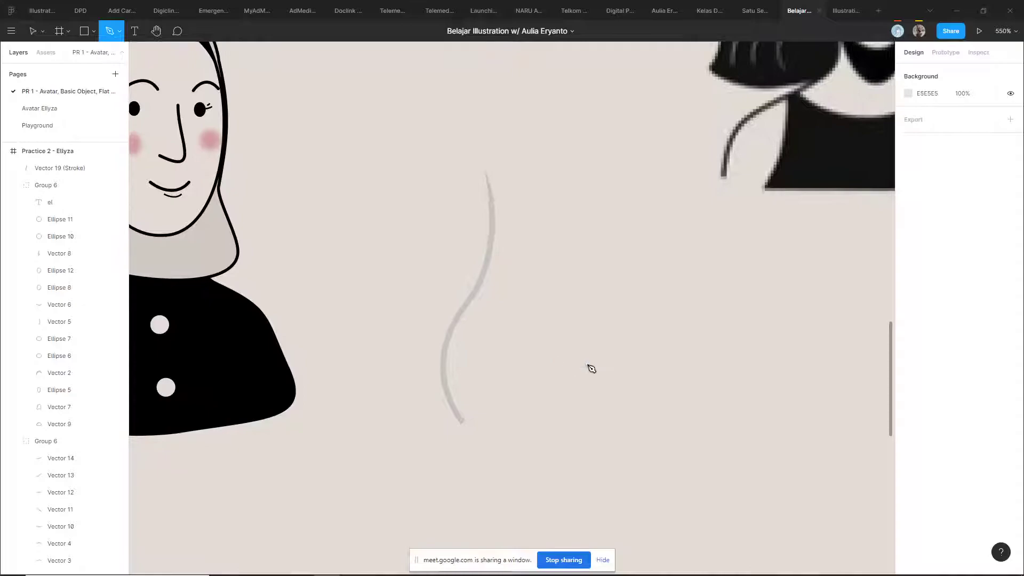
pyautogui.moveTo(593, 358); pyautogui.dragTo(504, 338)
pyautogui.scroll(3, 513, 399)
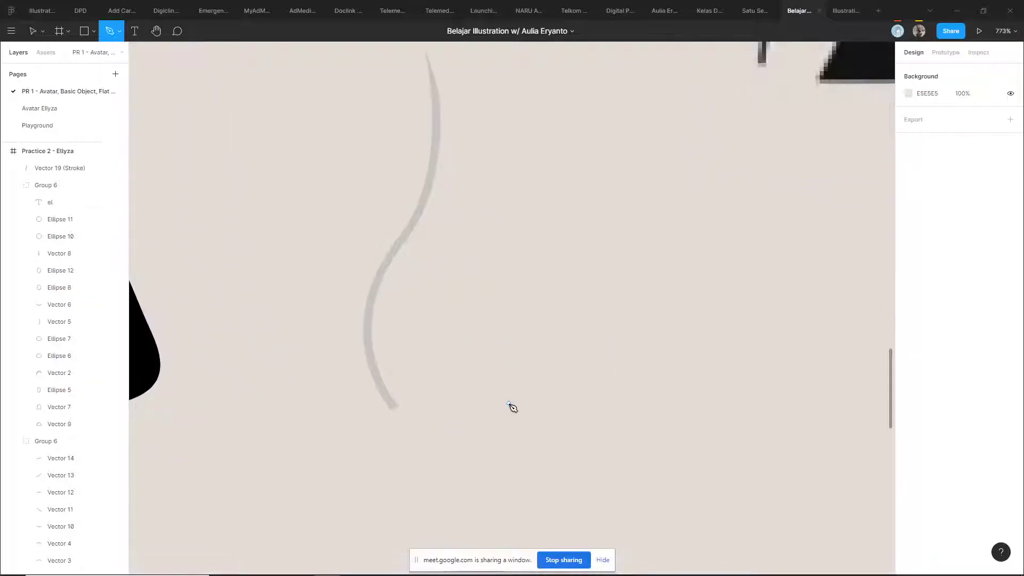
pyautogui.click(509, 402)
pyautogui.moveTo(521, 271); pyautogui.dragTo(568, 209)
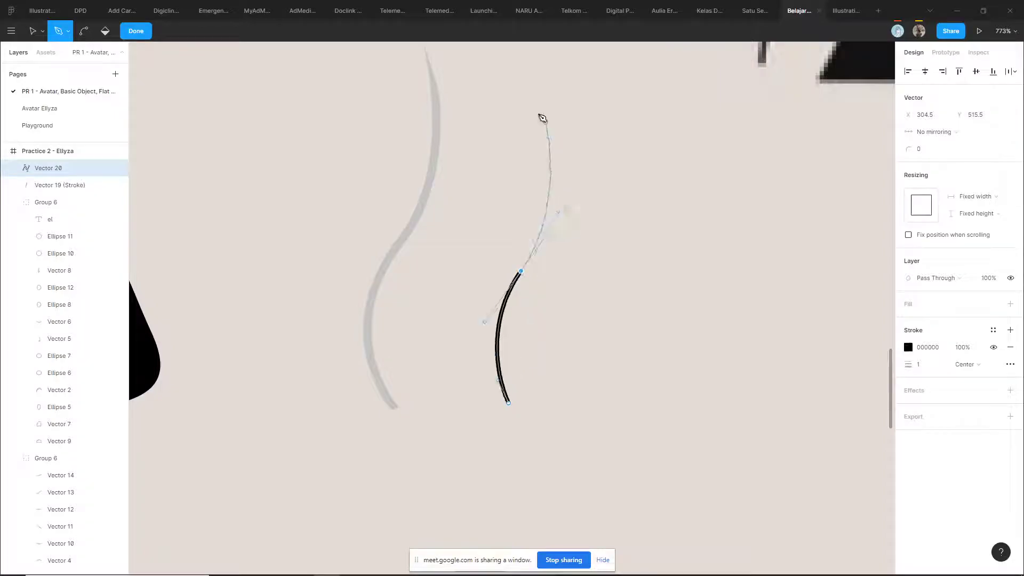
pyautogui.click(508, 85)
pyautogui.click(556, 254)
pyautogui.moveTo(557, 278); pyautogui.dragTo(541, 307)
pyautogui.click(583, 397)
pyautogui.click(511, 406)
# - Narrow the new shape's base and adjust its middle anchor points and curve handles for a smoother taper
pyautogui.moveTo(582, 397); pyautogui.dragTo(550, 399)
pyautogui.moveTo(556, 254)
pyautogui.mouseDown()
pyautogui.moveTo(549, 269)
pyautogui.moveTo(544, 259)
pyautogui.moveTo(574, 219)
pyautogui.mouseUp()
pyautogui.press('ctrl')
pyautogui.press('ctrl')
pyautogui.press('ctrl')
pyautogui.press('ctrl')
pyautogui.moveTo(523, 274); pyautogui.dragTo(556, 208)
# - Give the new tapered shape a C4C4C4 fill, remove its stroke, and leave vector editing
pyautogui.click(912, 308)
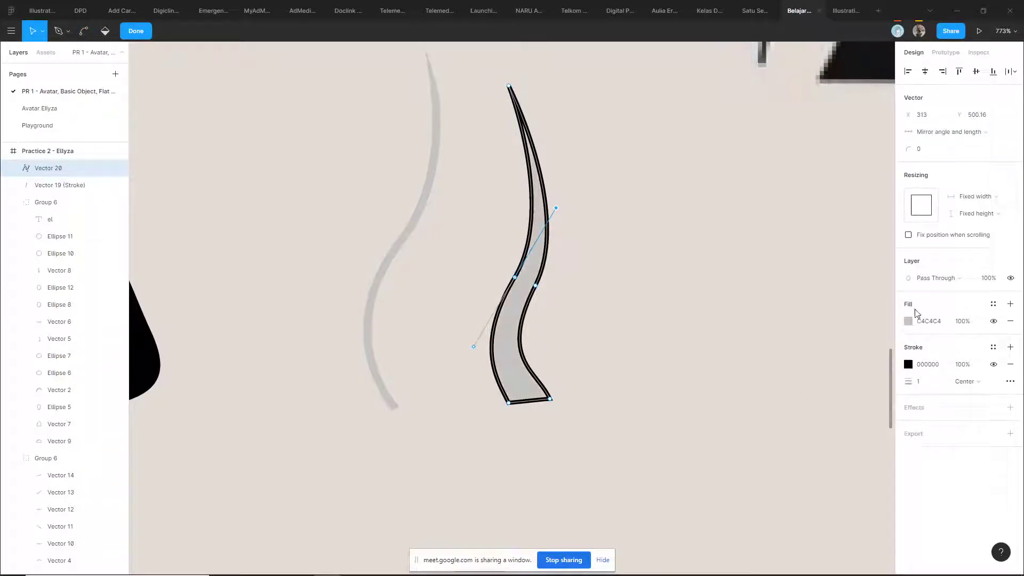
pyautogui.click(1010, 365)
pyautogui.press('Escape')
pyautogui.press('Escape')
# - Inspect the anchor points of the thin outlined S-shaped curve next to the wider tapered shape
pyautogui.scroll(-5, 678, 321)
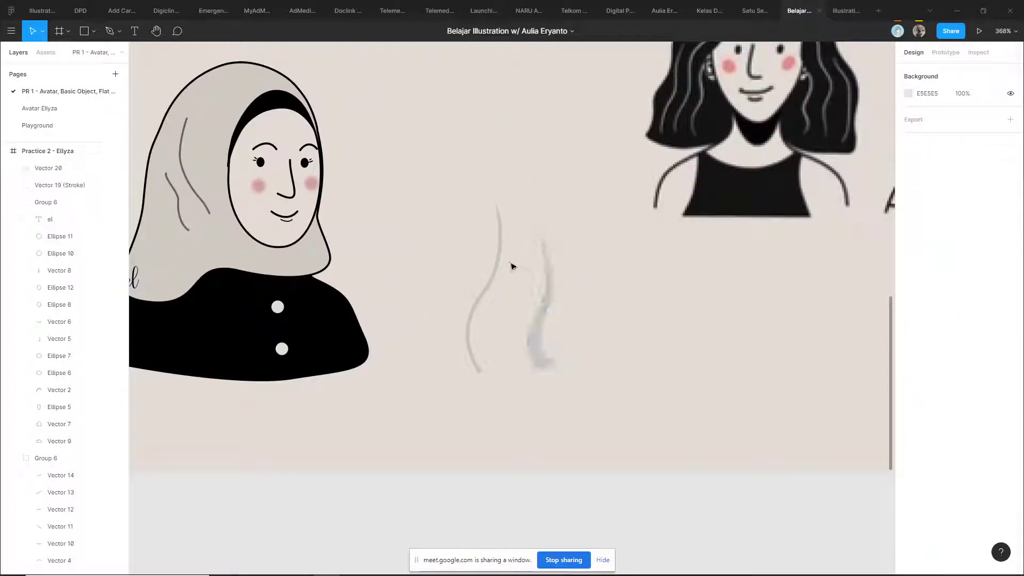
pyautogui.click(501, 256)
pyautogui.doubleClick(502, 255)
pyautogui.scroll(4, 504, 257)
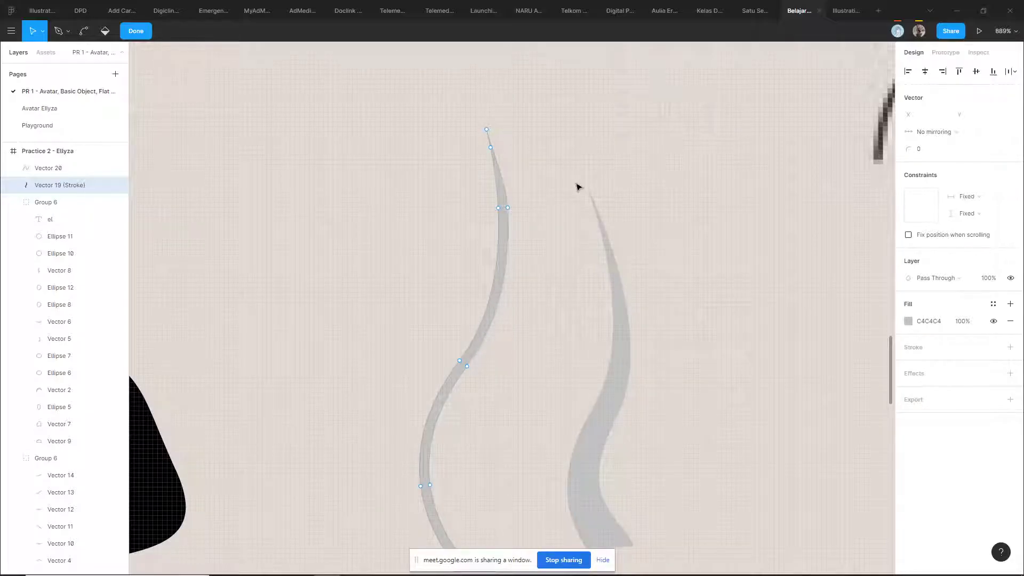
pyautogui.press('Escape')
pyautogui.press('Escape')
pyautogui.scroll(-5, 633, 196)
# - Delete both practice shapes beside the bottom hijab portrait, the thin S-shaped curve and the wider tapered one
pyautogui.click(540, 331)
pyautogui.click(628, 315)
pyautogui.scroll(-3, 569, 327)
pyautogui.click(560, 330)
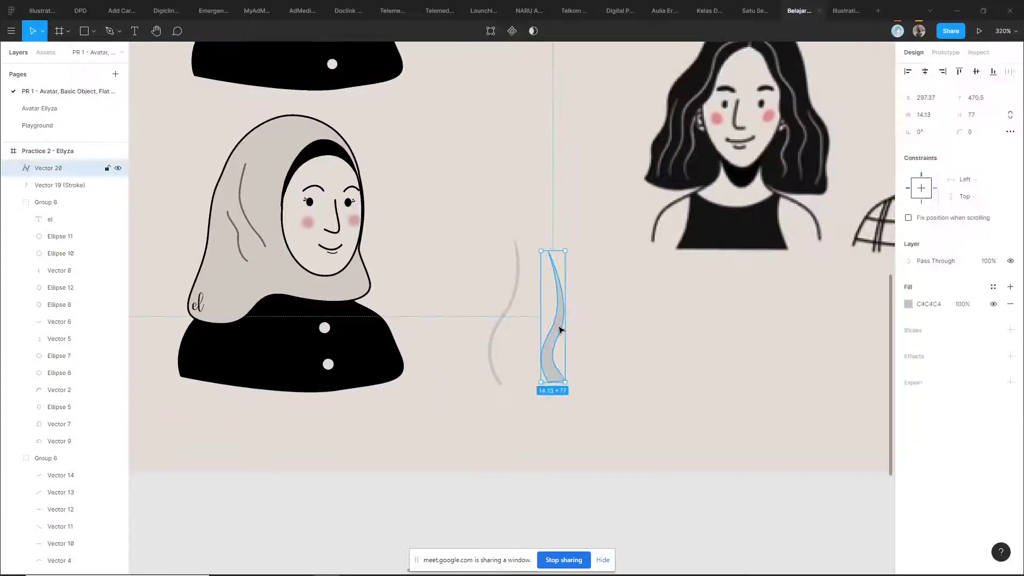
pyautogui.click(507, 292)
pyautogui.click(515, 287)
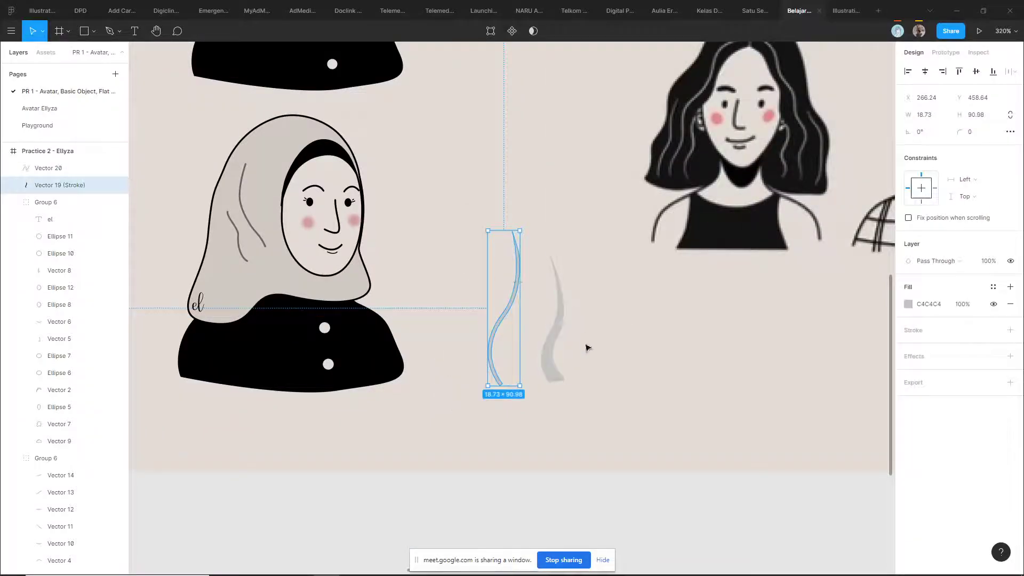
pyautogui.press('Delete')
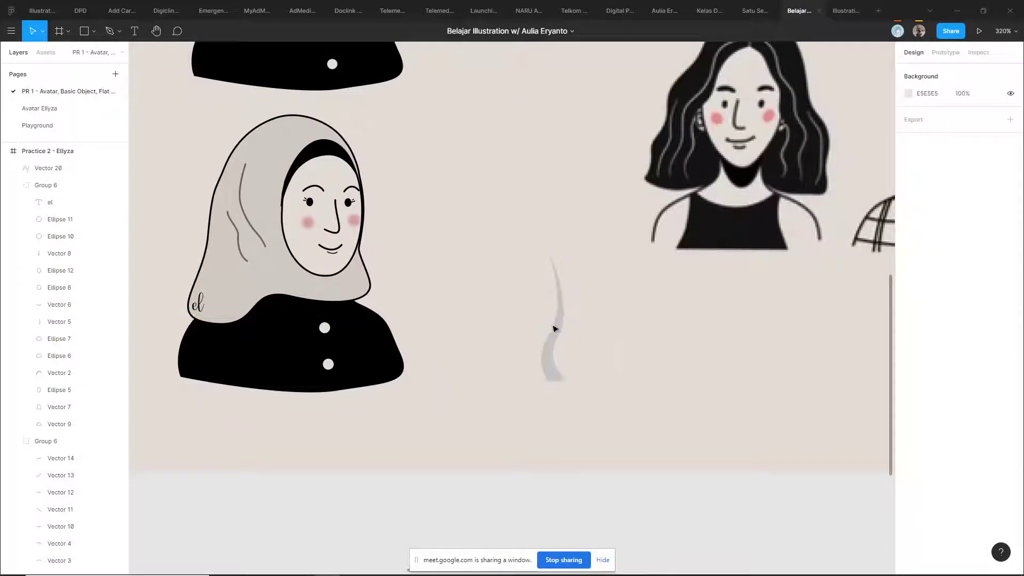
pyautogui.click(553, 328)
pyautogui.press('Delete')
# - Check the Google Meet call window, and return to Figma to view the six reference portraits
pyautogui.scroll(-5, 554, 331)
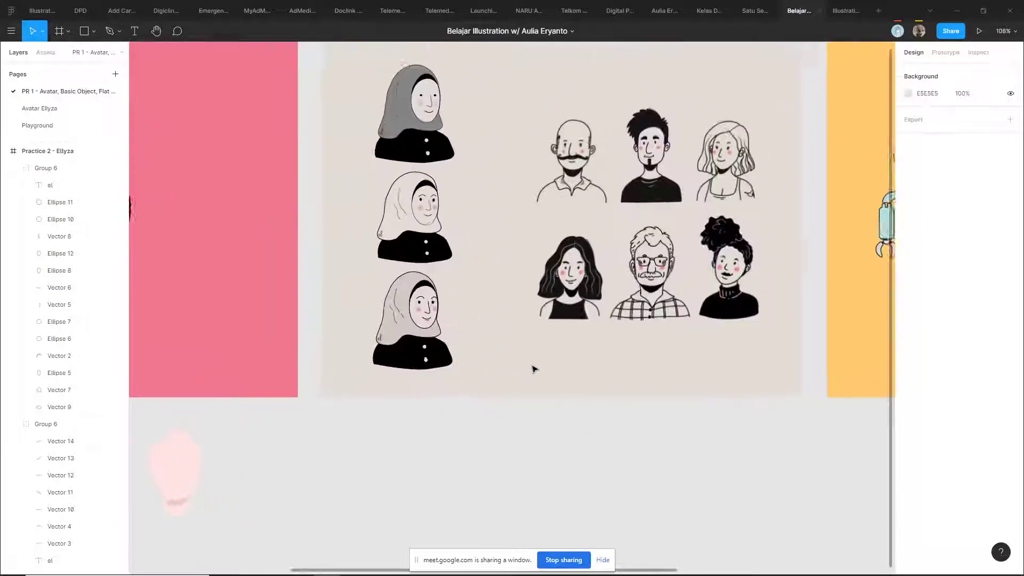
pyautogui.hotkey('alt', 'Tab')
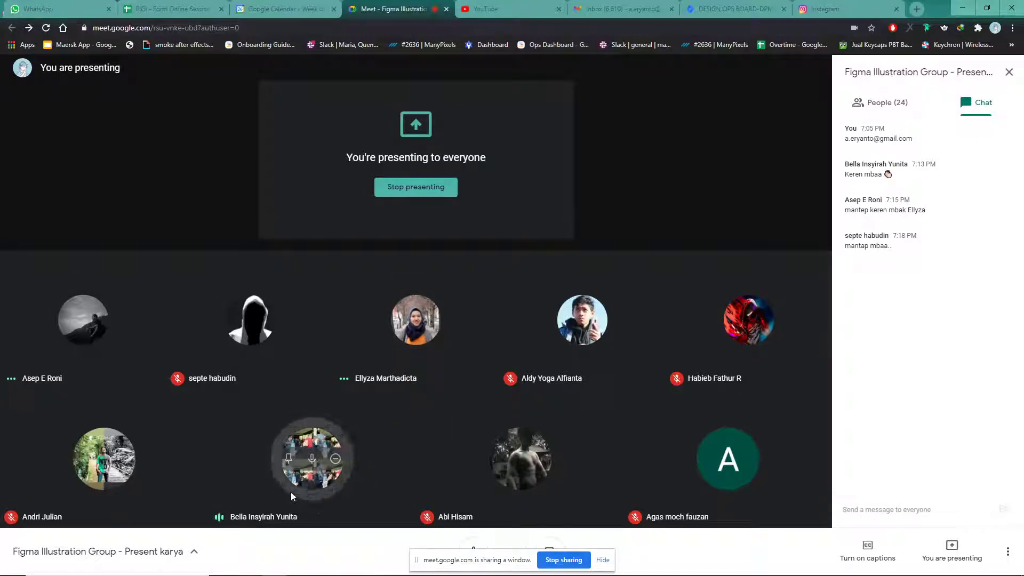
pyautogui.hotkey('alt', 'Tab')
pyautogui.scroll(1, 482, 350)
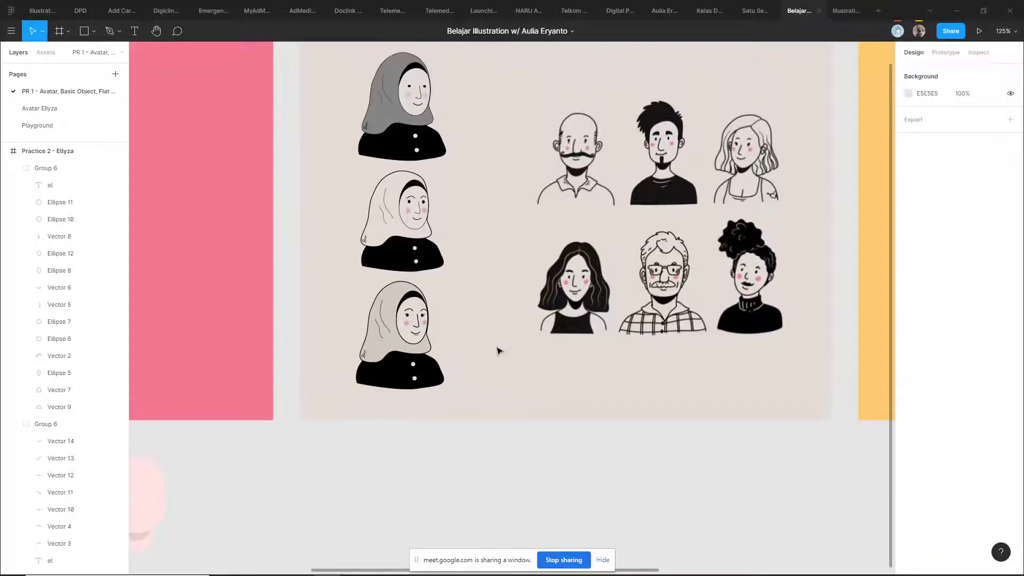
pyautogui.hscroll(3, 491, 348)
pyautogui.click(572, 274)
pyautogui.scroll(3, 579, 262)
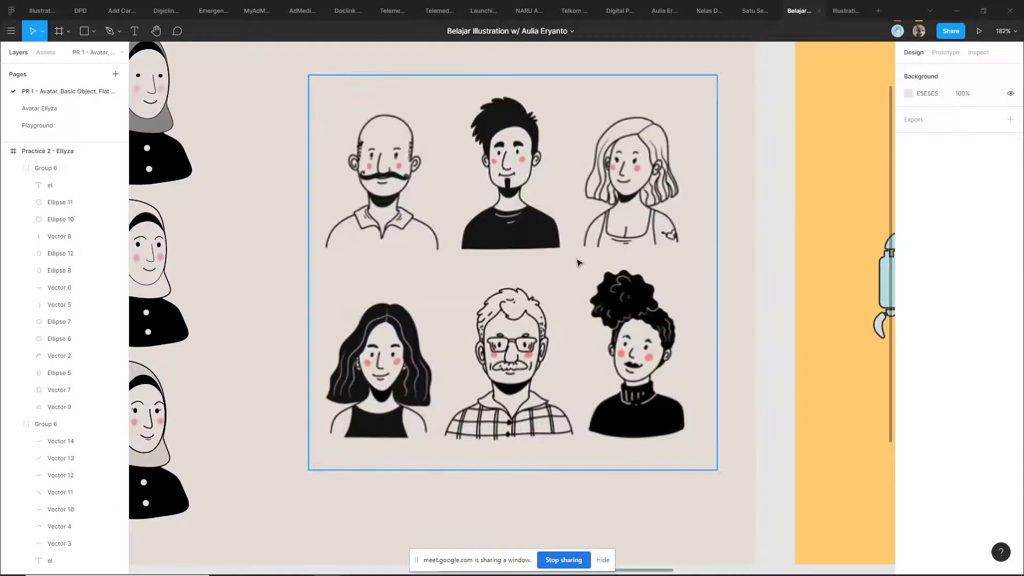
# - Compare the hijab portraits with the reference portraits, look over the neighbouring practice frames, and check the Google Meet call window before returning to Figma
pyautogui.scroll(1, 579, 263)
pyautogui.hscroll(-2, 507, 284)
pyautogui.scroll(-5, 508, 283)
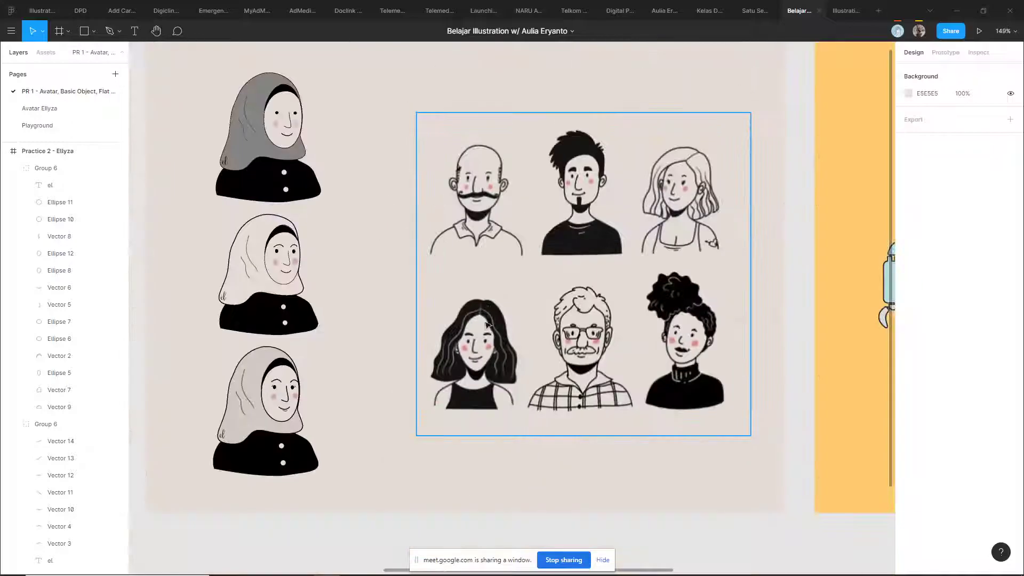
pyautogui.hscroll(2, 547, 322)
pyautogui.scroll(-3, 538, 347)
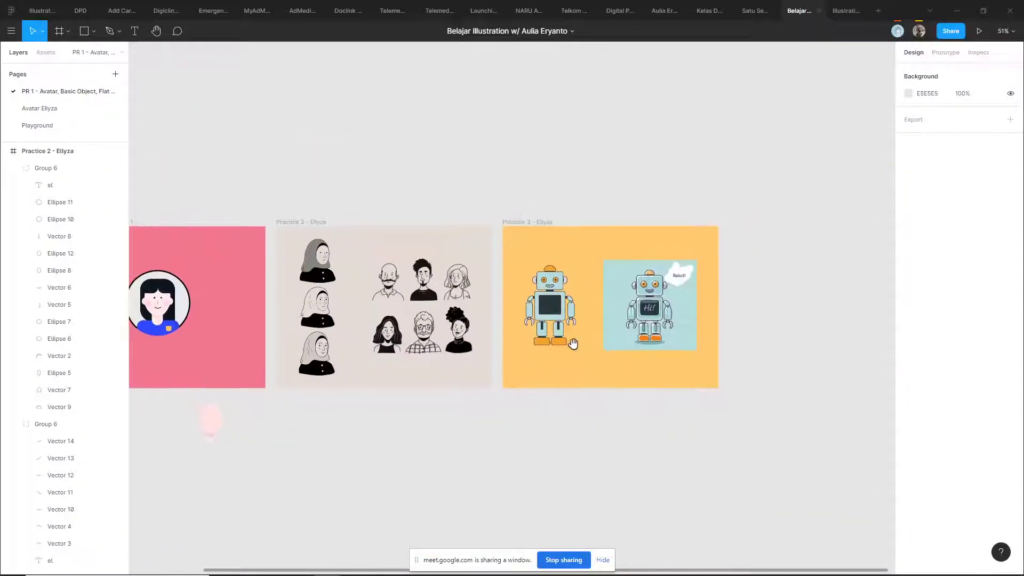
pyautogui.scroll(1, 404, 355)
pyautogui.scroll(3, 404, 355)
pyautogui.hotkey('alt', 'Tab')
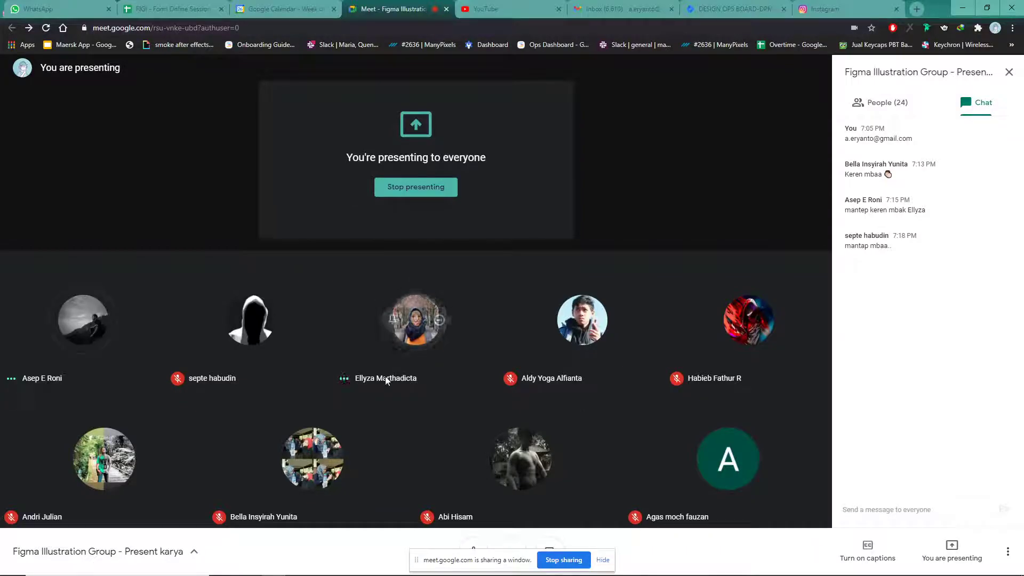
pyautogui.hotkey('alt', 'Tab')
# - Inspect the anchor points and handles of the left eyebrow curve on the bottom hijab portrait, and leave it deselected
pyautogui.hscroll(-2, 387, 380)
pyautogui.scroll(3, 416, 359)
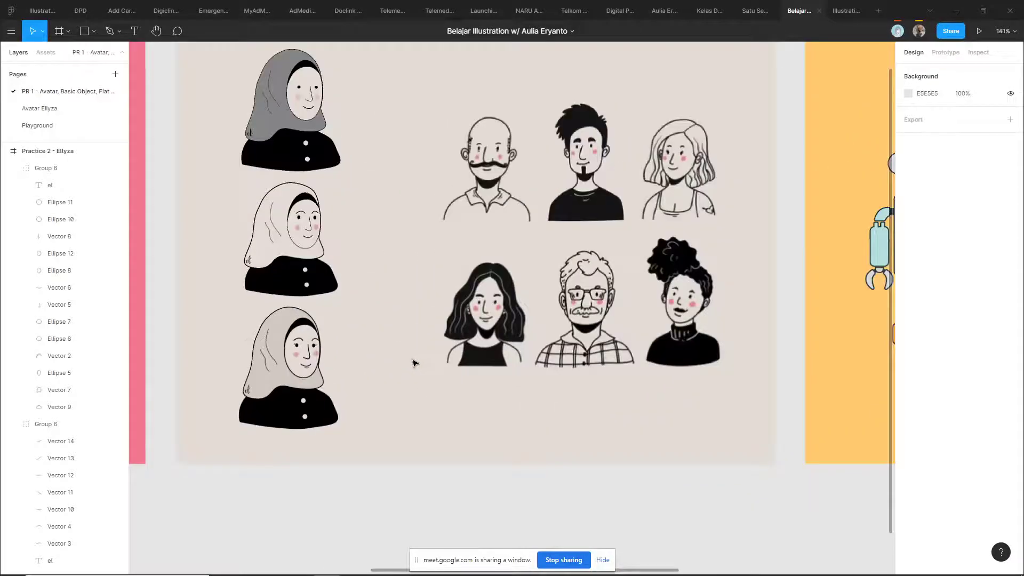
pyautogui.scroll(5, 378, 354)
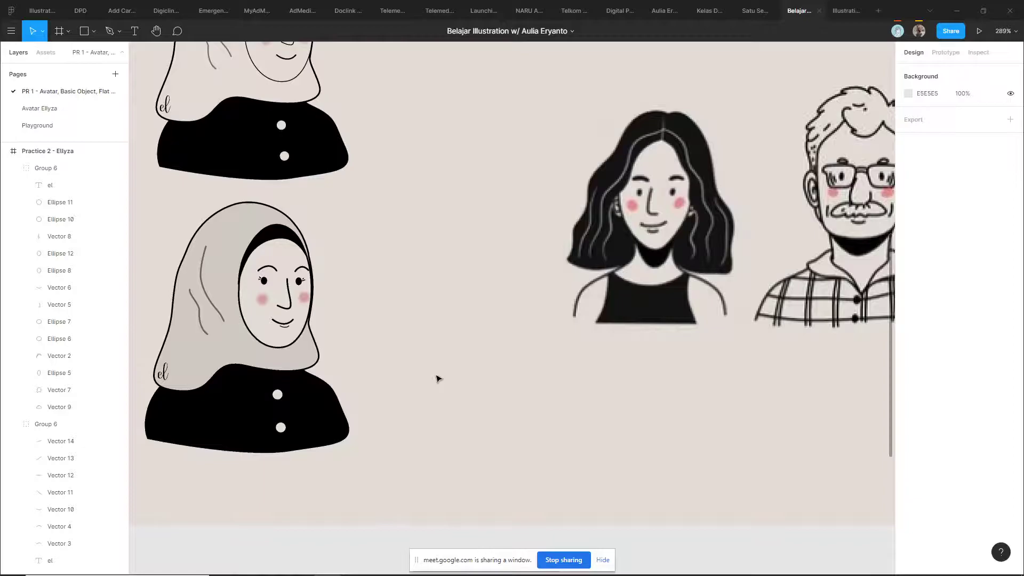
pyautogui.press('p')
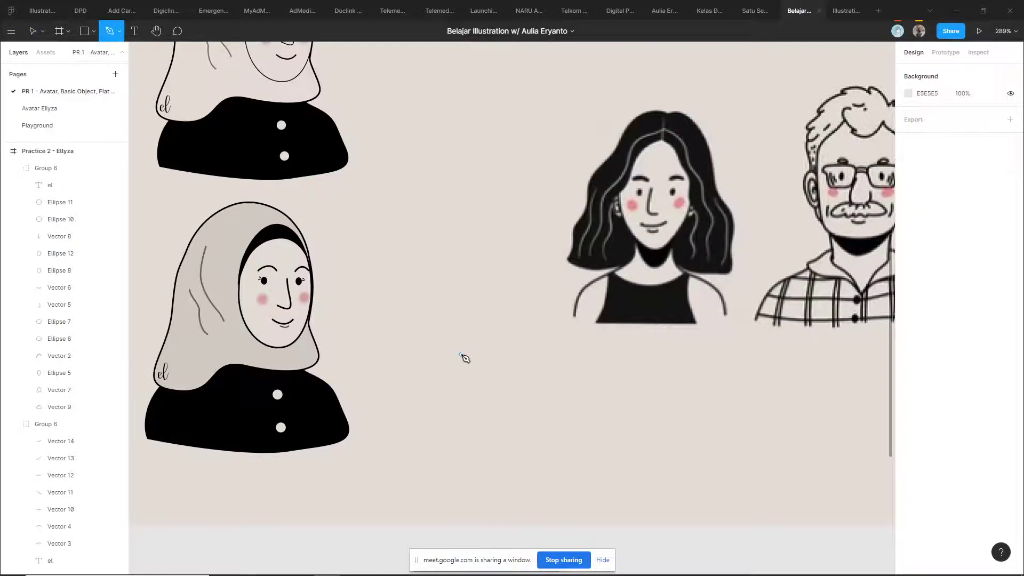
pyautogui.press('v')
pyautogui.scroll(4, 251, 343)
pyautogui.click(468, 249)
pyautogui.doubleClick(470, 250)
pyautogui.scroll(10, 489, 259)
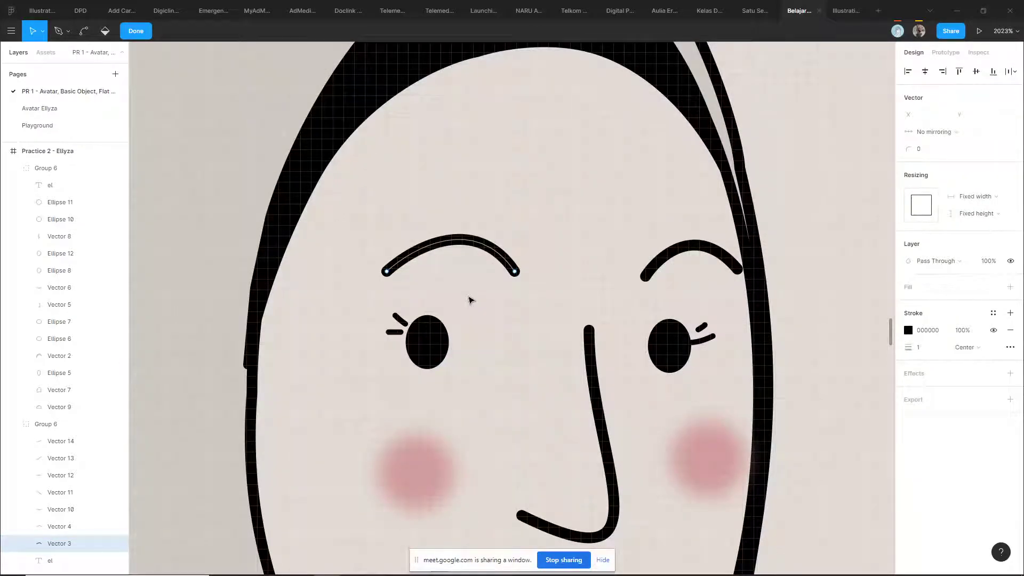
pyautogui.scroll(2, 478, 323)
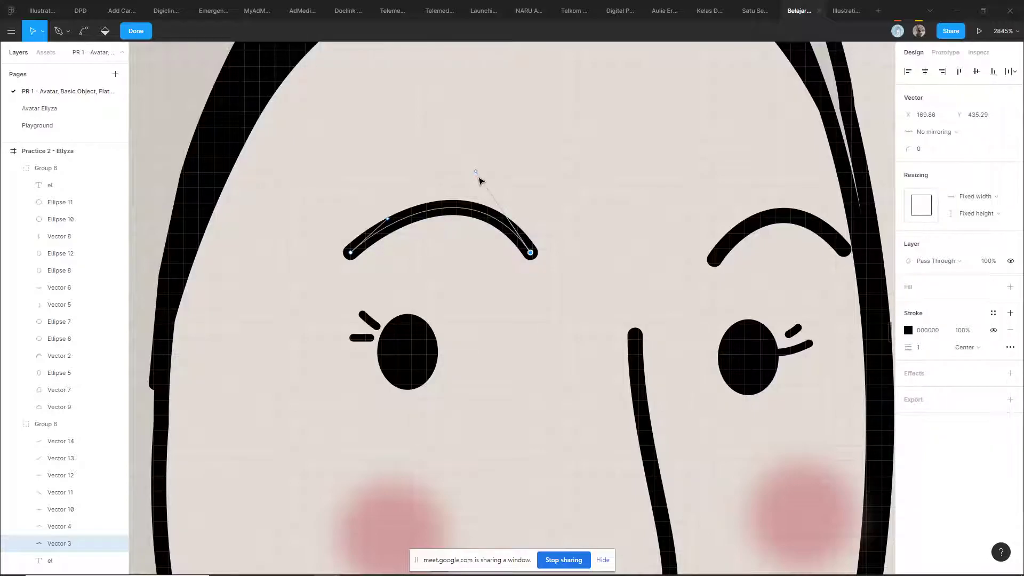
pyautogui.scroll(-15, 544, 267)
pyautogui.press('Escape')
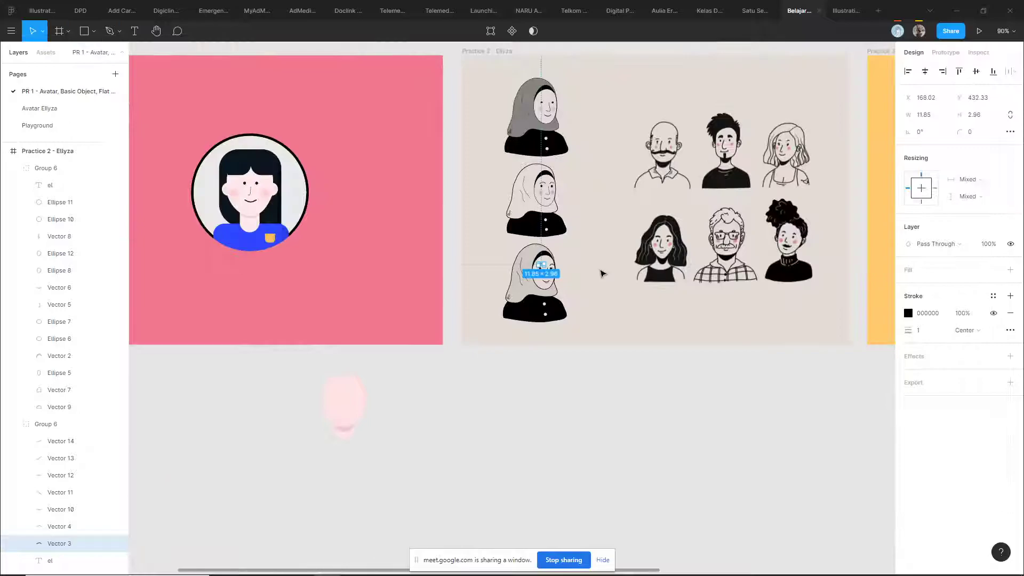
pyautogui.click(601, 274)
# - Examine the left anchor and its handles on the face ellipse of the top hijab portrait
pyautogui.scroll(-4, 602, 274)
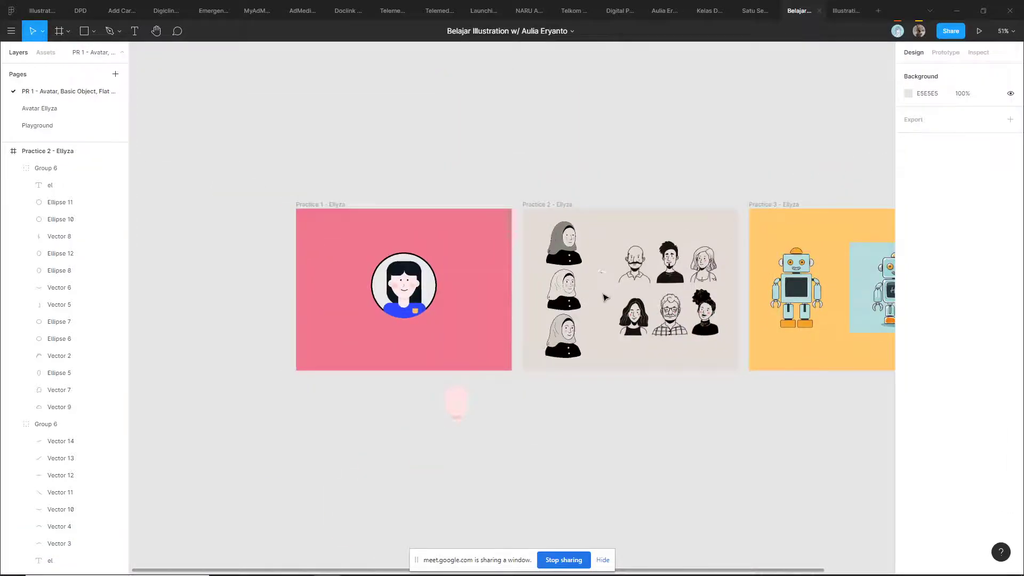
pyautogui.scroll(2, 605, 315)
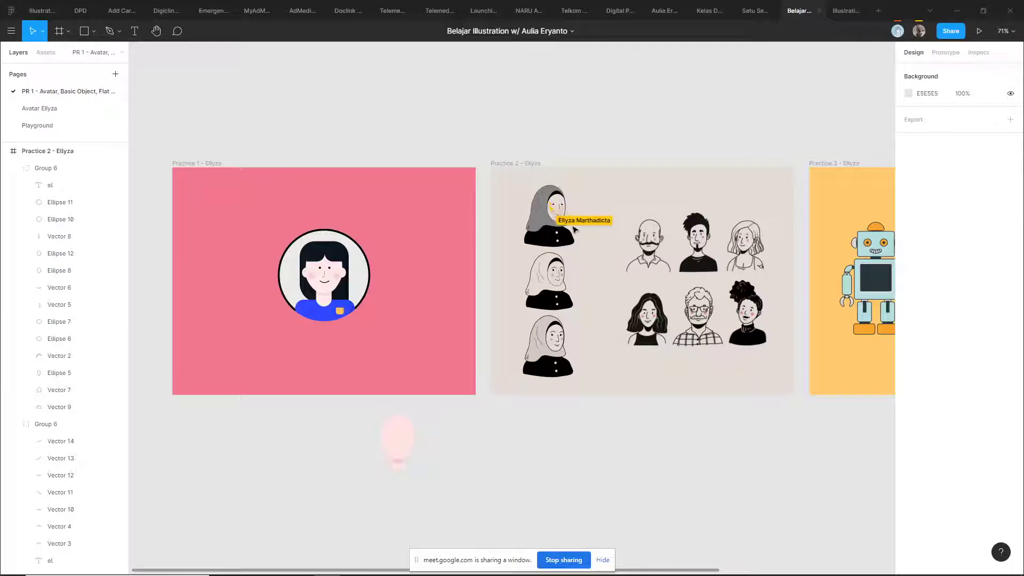
pyautogui.scroll(10, 598, 213)
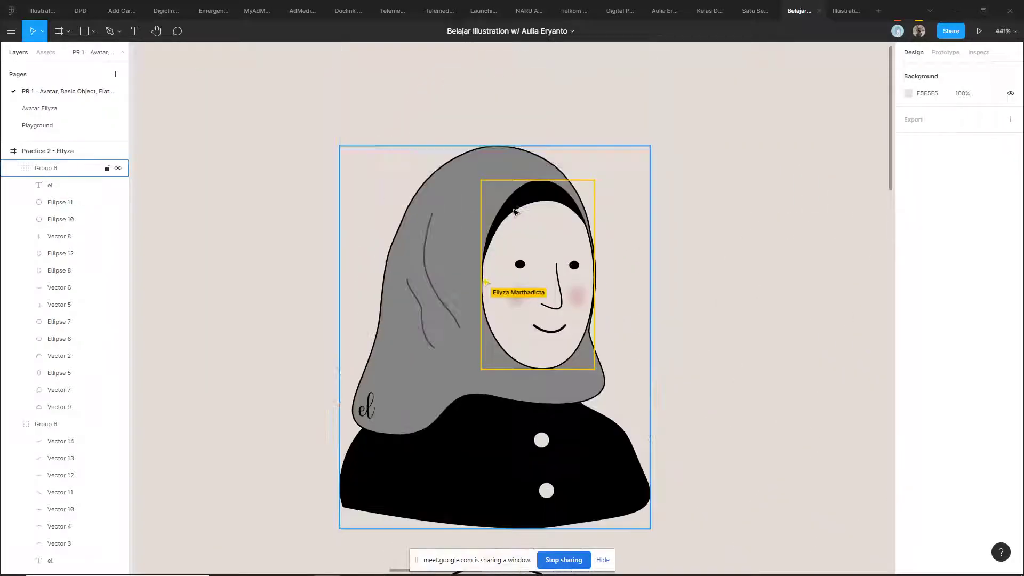
pyautogui.hscroll(2, 448, 267)
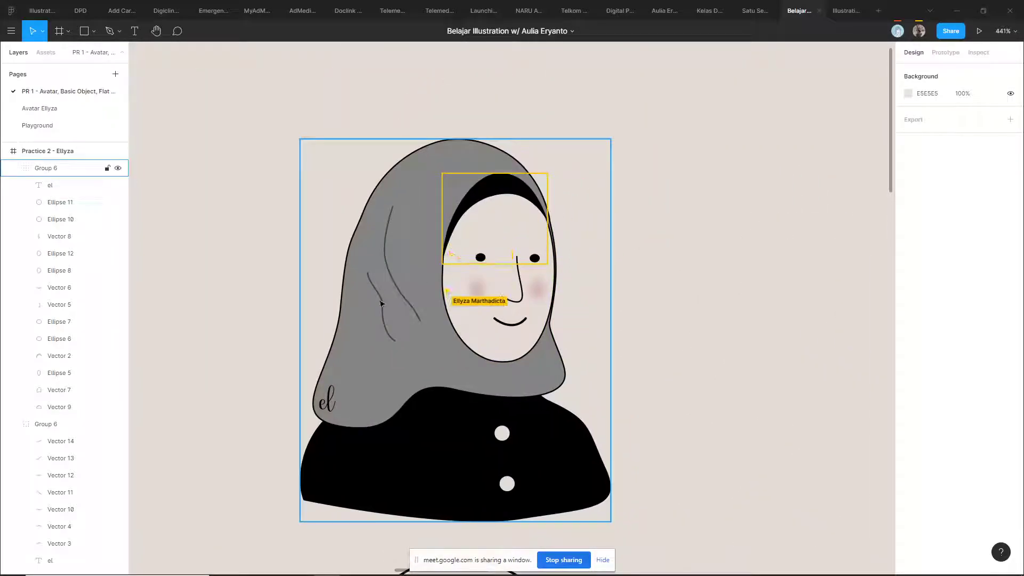
pyautogui.scroll(4, 377, 303)
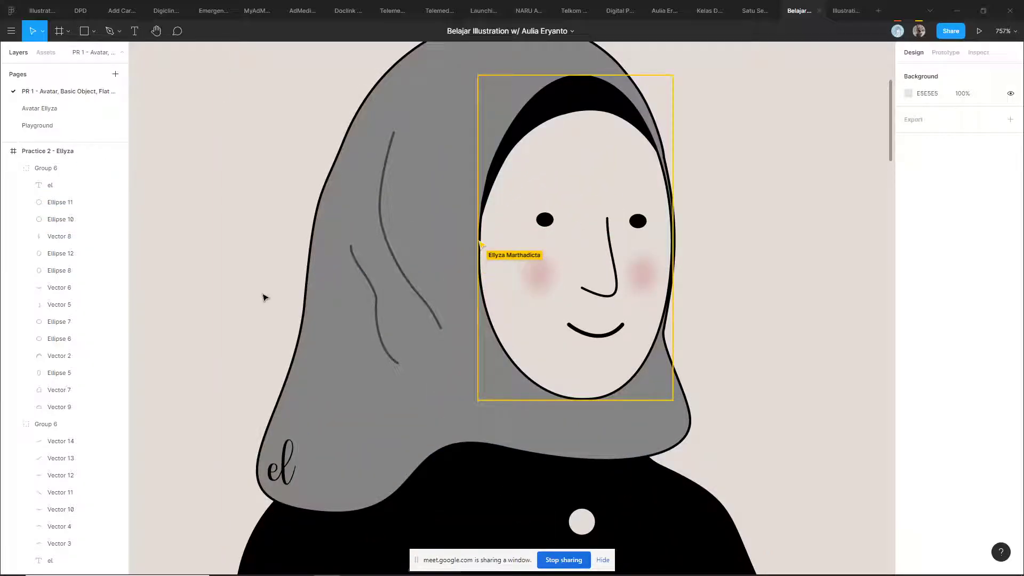
pyautogui.doubleClick(651, 182)
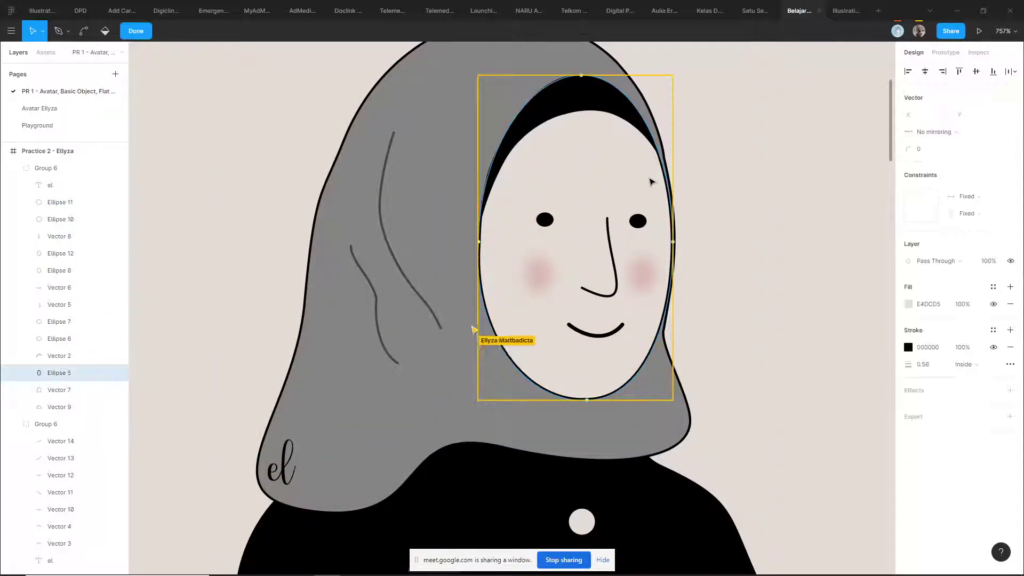
pyautogui.click(478, 242)
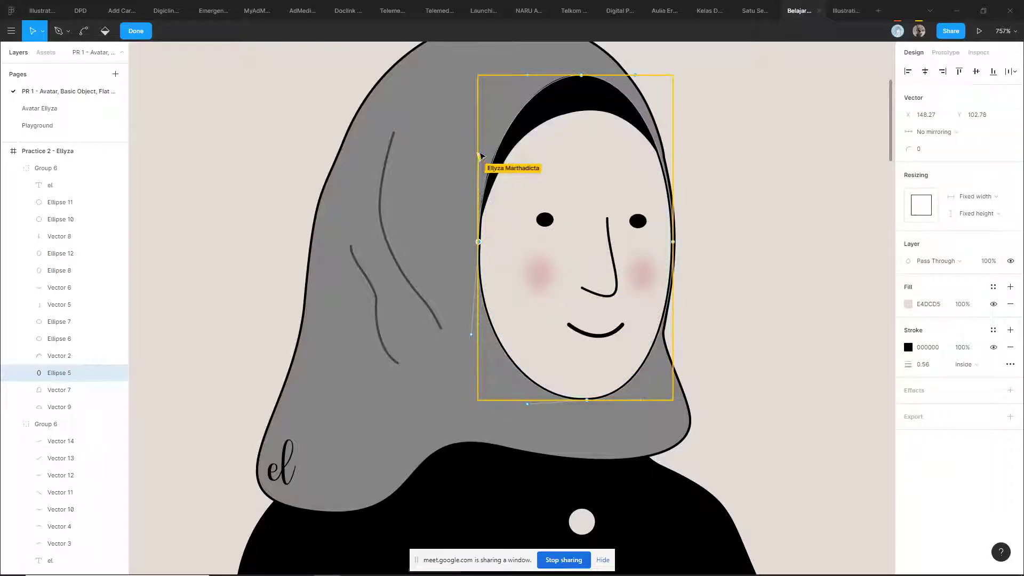
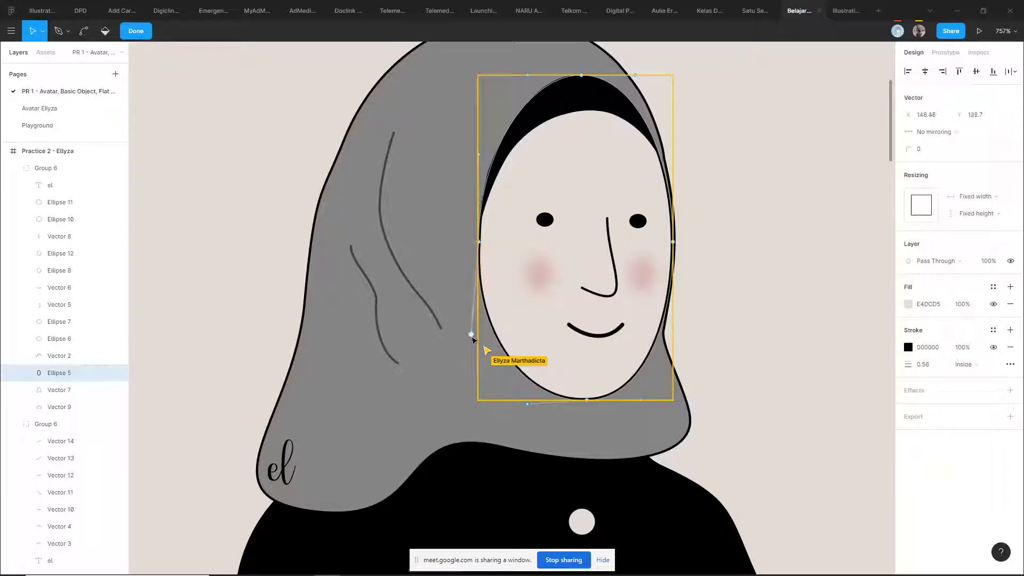
# - Try deleting the lower handle of the face ellipse's left anchor, undo the deletion, and leave vector editing
pyautogui.press('Delete')
pyautogui.hotkey('ctrl', 'z')
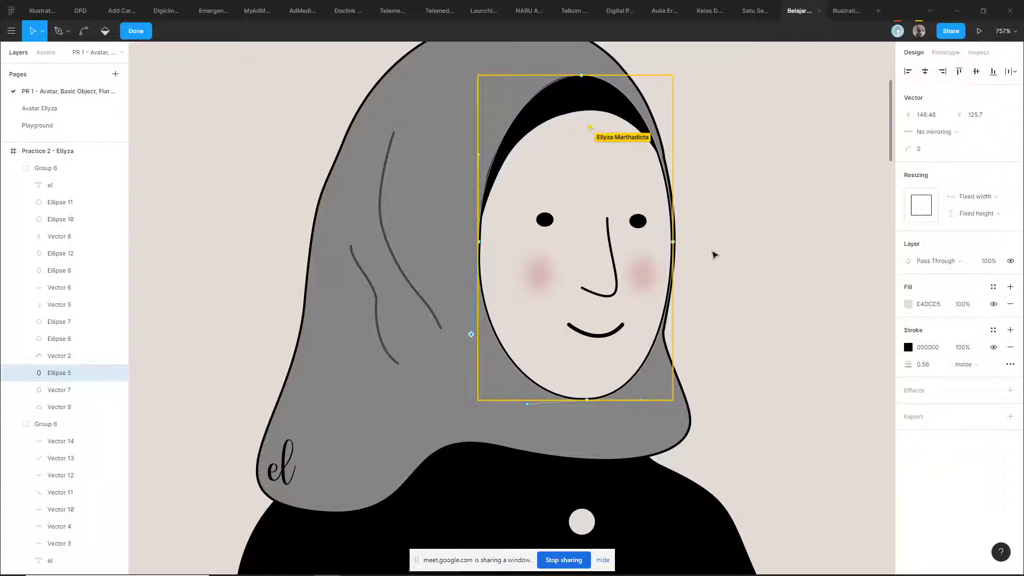
pyautogui.scroll(2, 579, 242)
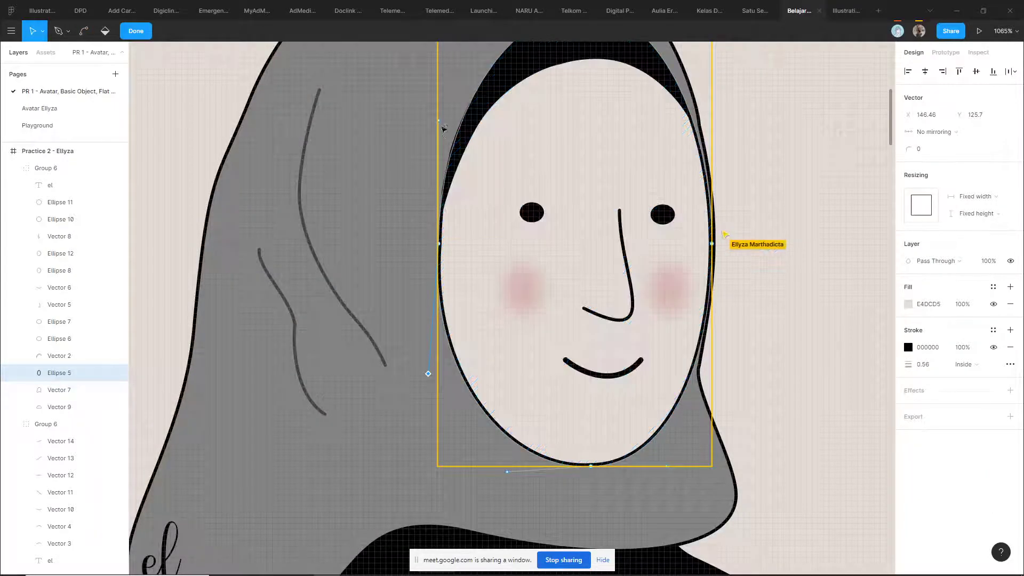
pyautogui.press('Escape')
pyautogui.press('Escape')
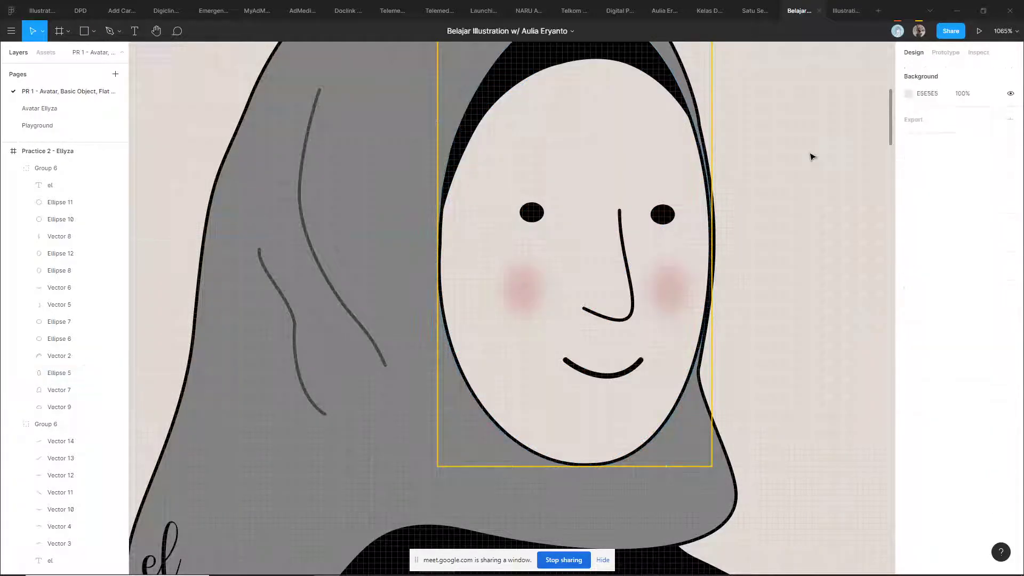
# - View the whole top hijab portrait and reopen its face ellipse for vector editing
pyautogui.scroll(-4, 800, 182)
pyautogui.moveTo(768, 231); pyautogui.dragTo(686, 235)
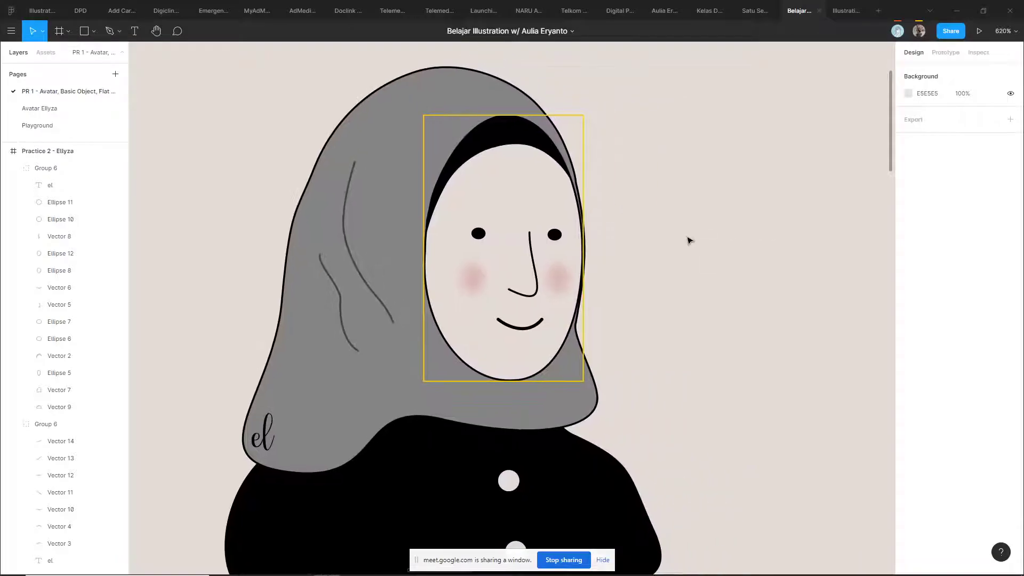
pyautogui.scroll(-1, 684, 251)
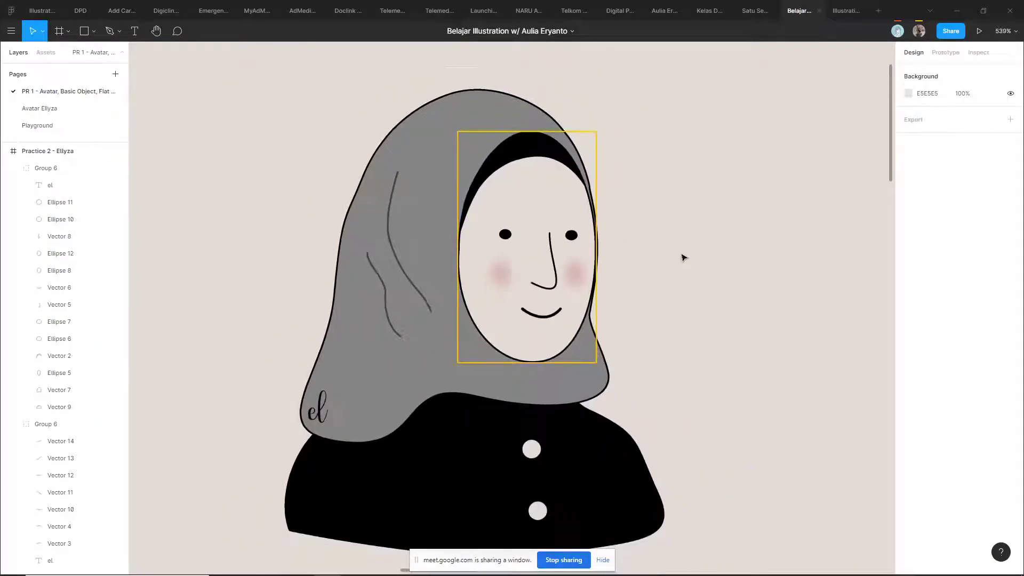
pyautogui.click(484, 269)
pyautogui.press('Escape')
pyautogui.hscroll(2, 640, 251)
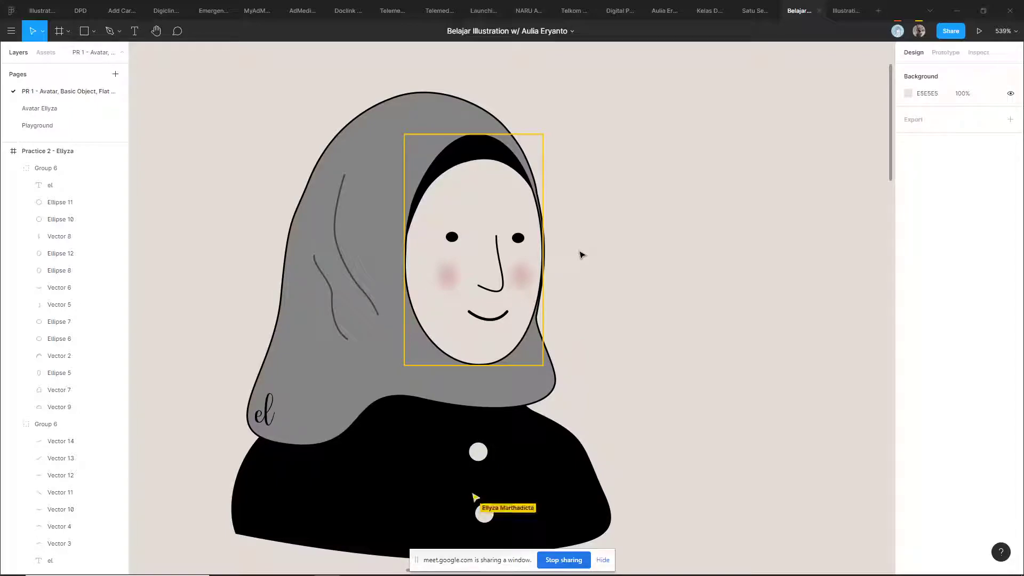
pyautogui.click(542, 256)
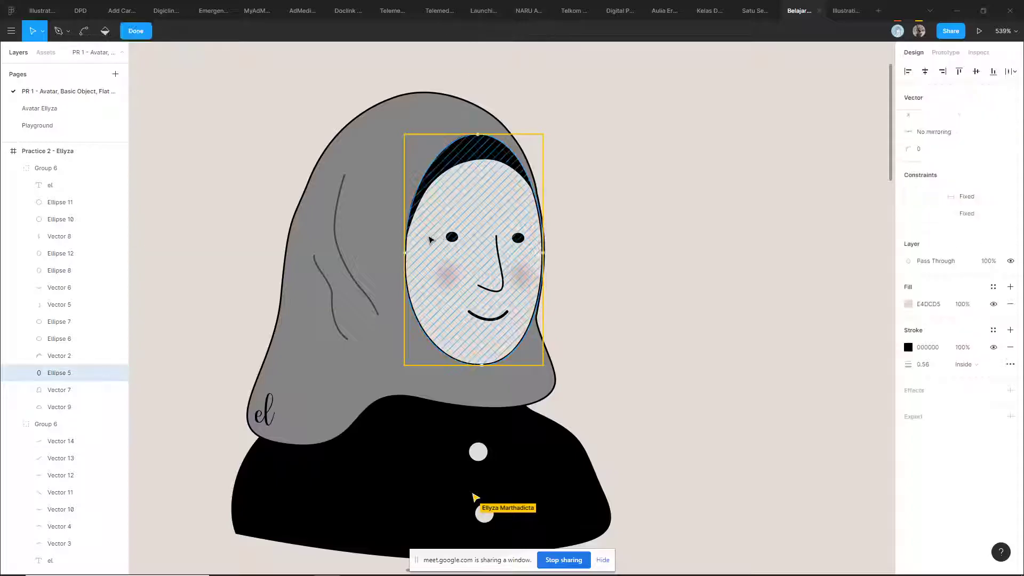
# - Draw a practice ellipse about 31 × 50 on the empty area to the right of the top hijab portrait
pyautogui.press('o')
pyautogui.moveTo(644, 185); pyautogui.dragTo(734, 336)
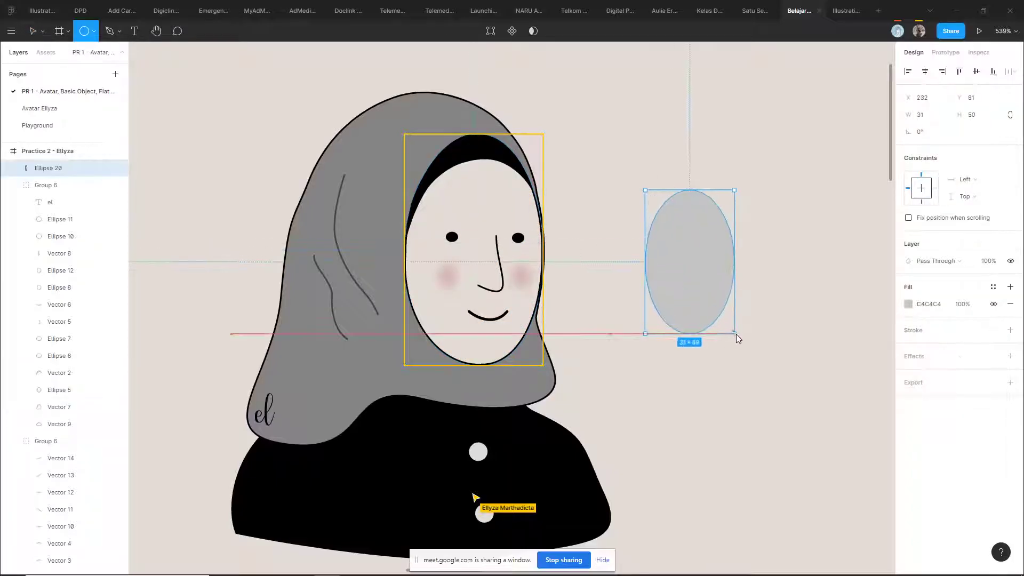
pyautogui.hscroll(3, 626, 258)
# - Remove the lower handle of the left anchor on the practice ellipse so that its lower-left side flattens
pyautogui.doubleClick(627, 260)
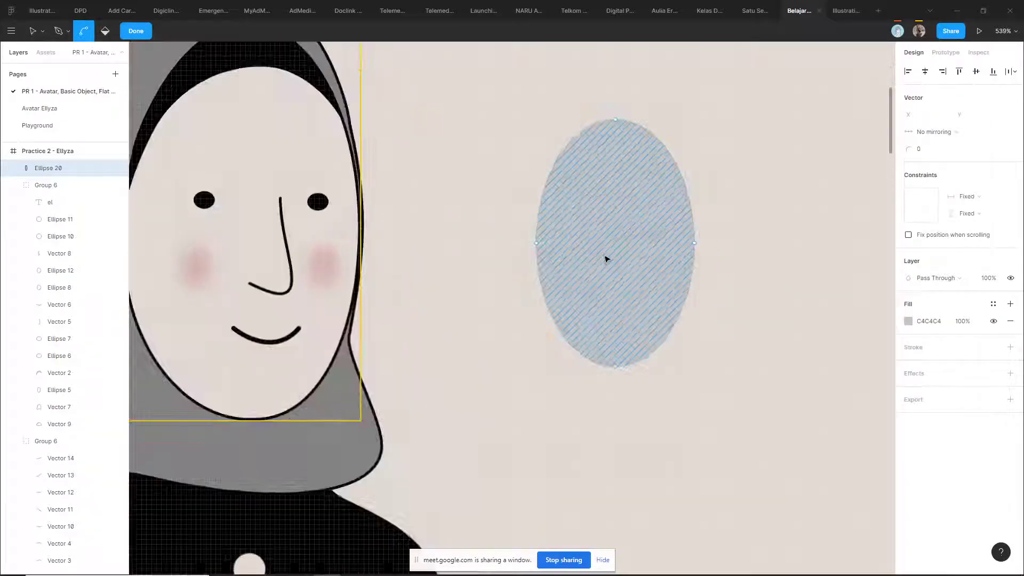
pyautogui.scroll(5, 606, 258)
pyautogui.click(535, 244)
pyautogui.scroll(2, 541, 272)
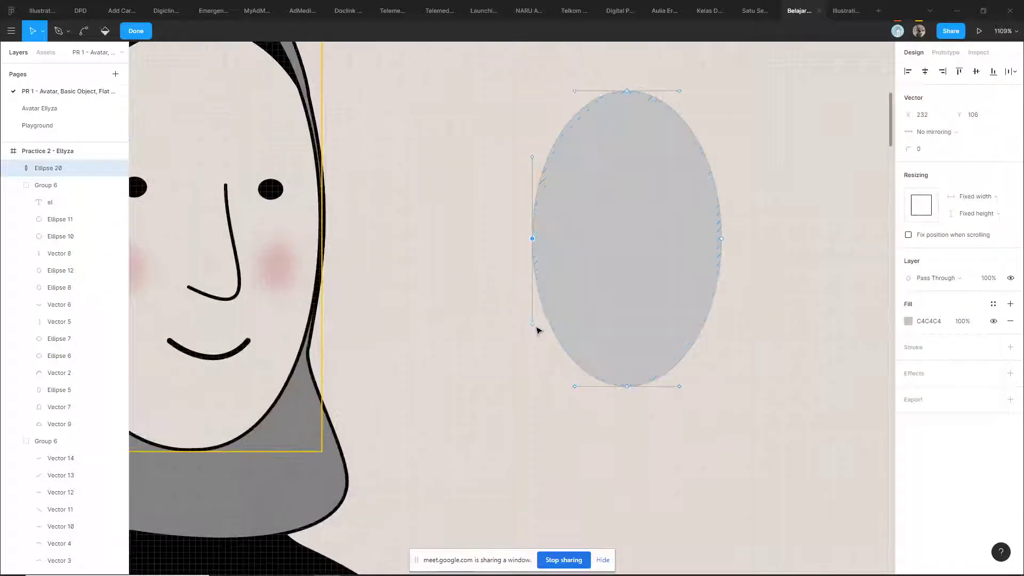
pyautogui.press('Delete')
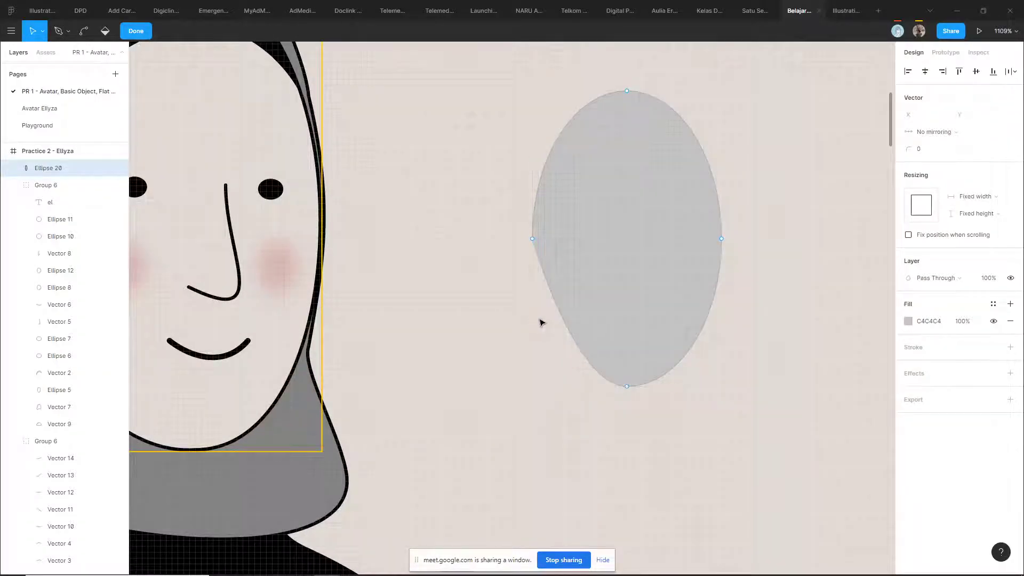
pyautogui.press('Escape')
# - Move the right anchor of the practice ellipse slightly up and outward, to about X 264.5, Y 102.5
pyautogui.doubleClick(642, 228)
pyautogui.moveTo(722, 239); pyautogui.dragTo(727, 223)
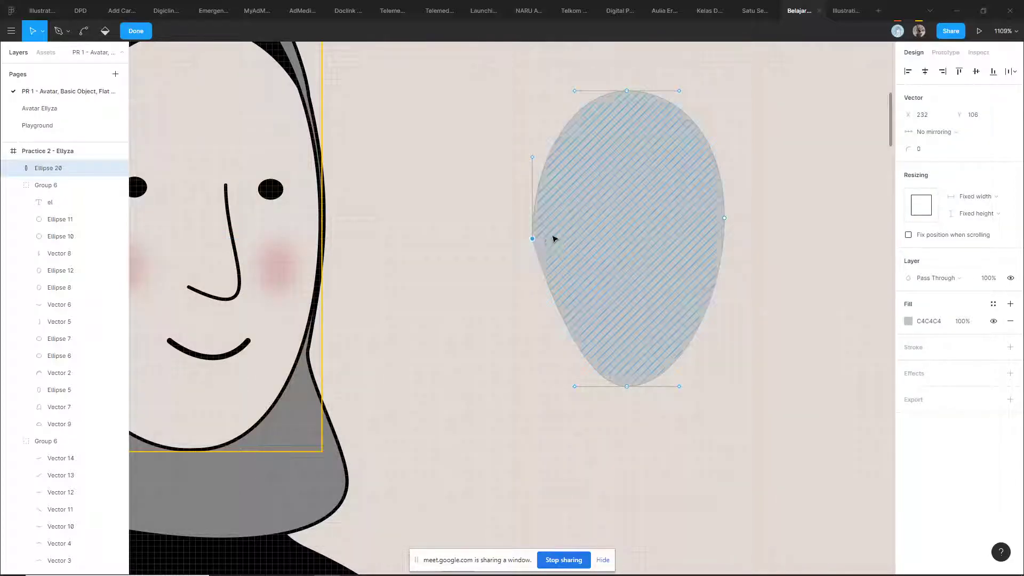
pyautogui.click(763, 224)
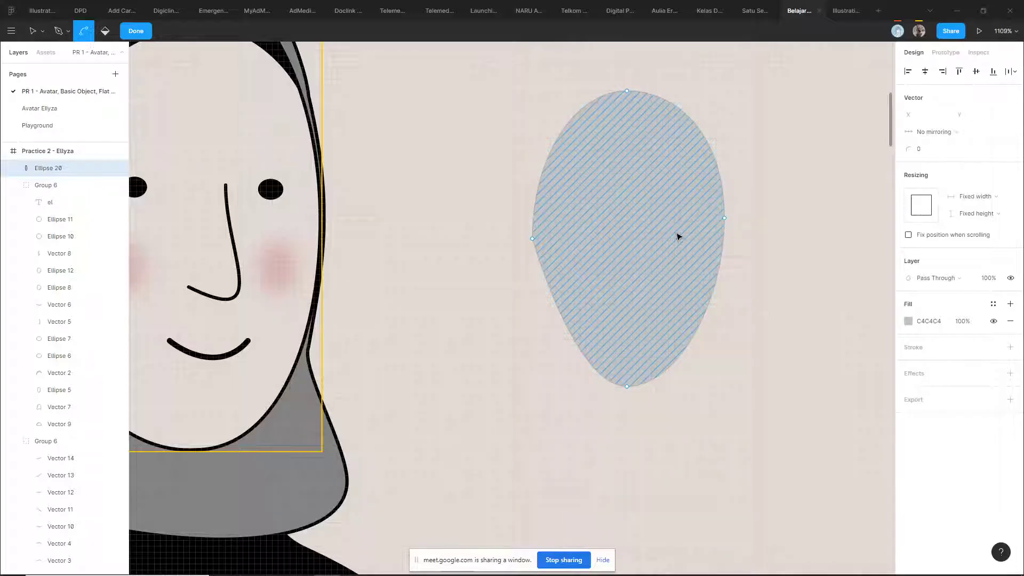
# - Undo the anchor move and handle removal on the practice ellipse, and bring both edits back
pyautogui.press('Escape')
pyautogui.press('Return')
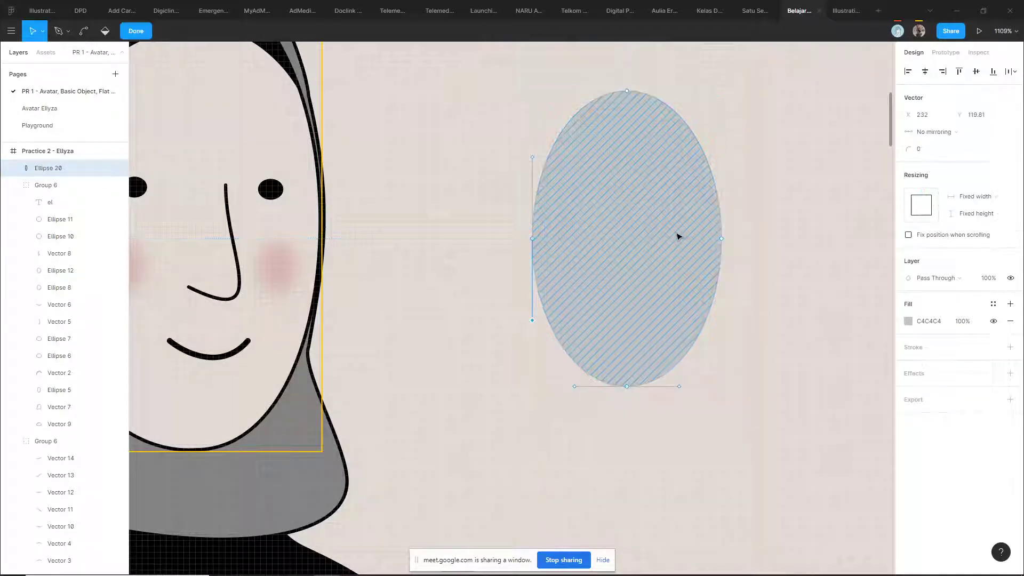
pyautogui.hotkey('ctrl', 'z')
pyautogui.hotkey('ctrl', 'z')
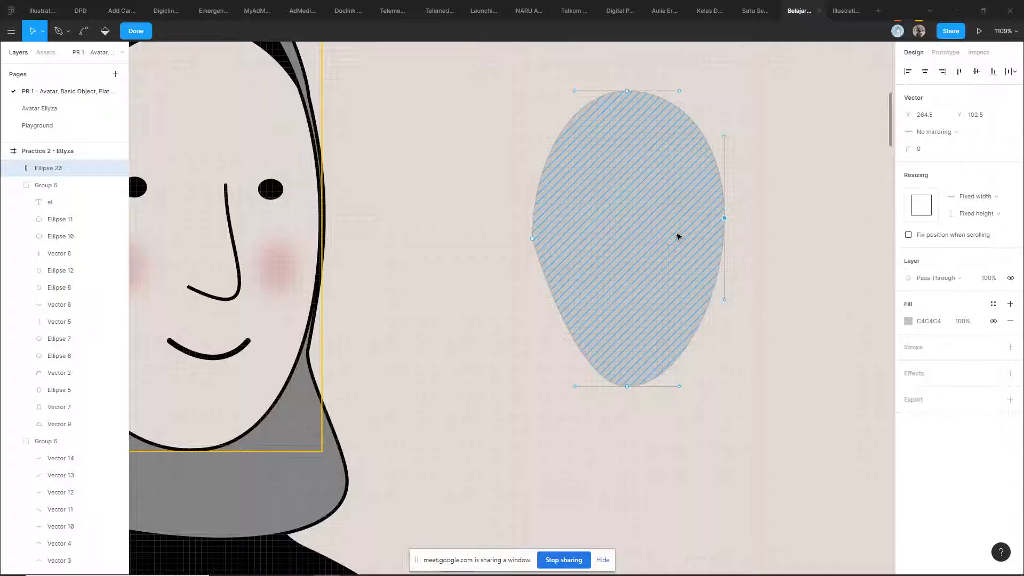
pyautogui.press('Escape')
pyautogui.press('Escape')
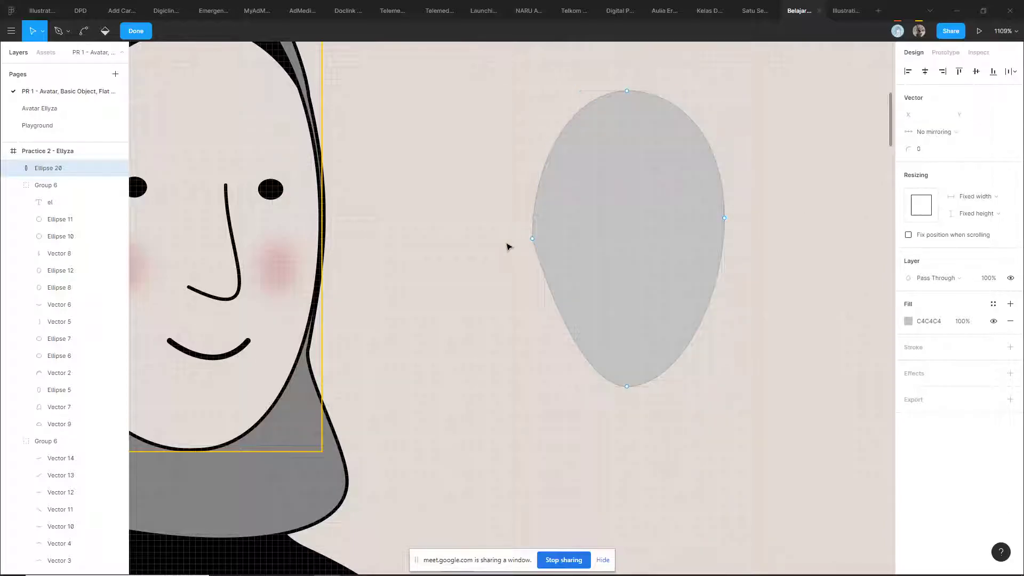
# - Use the Bend tool to give the practice ellipse's left anchor symmetric handles with Mirror angle and length
pyautogui.press('Return')
pyautogui.scroll(3, 533, 249)
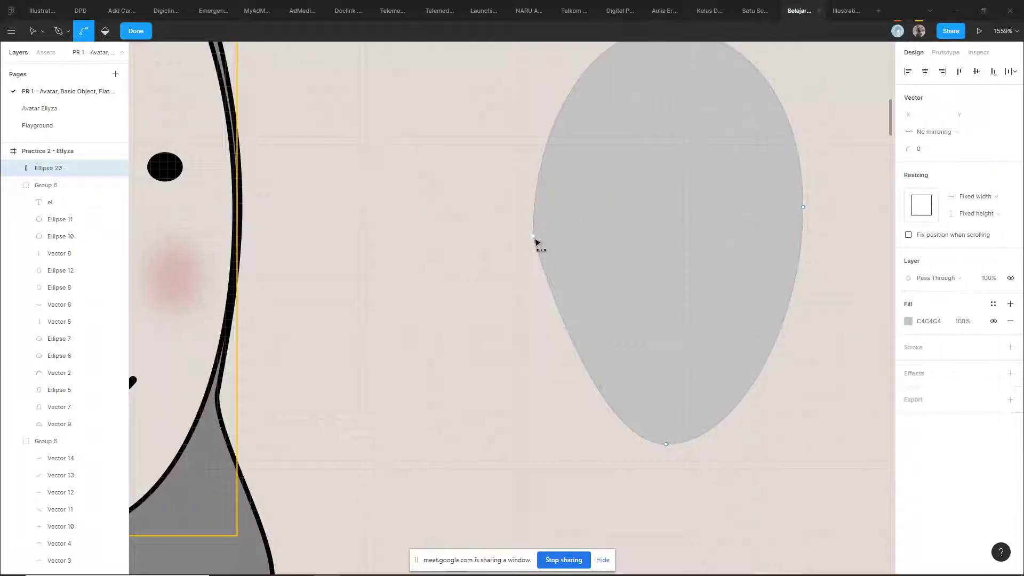
pyautogui.keyDown('ctrl'); pyautogui.click(533, 238); pyautogui.keyUp('ctrl')
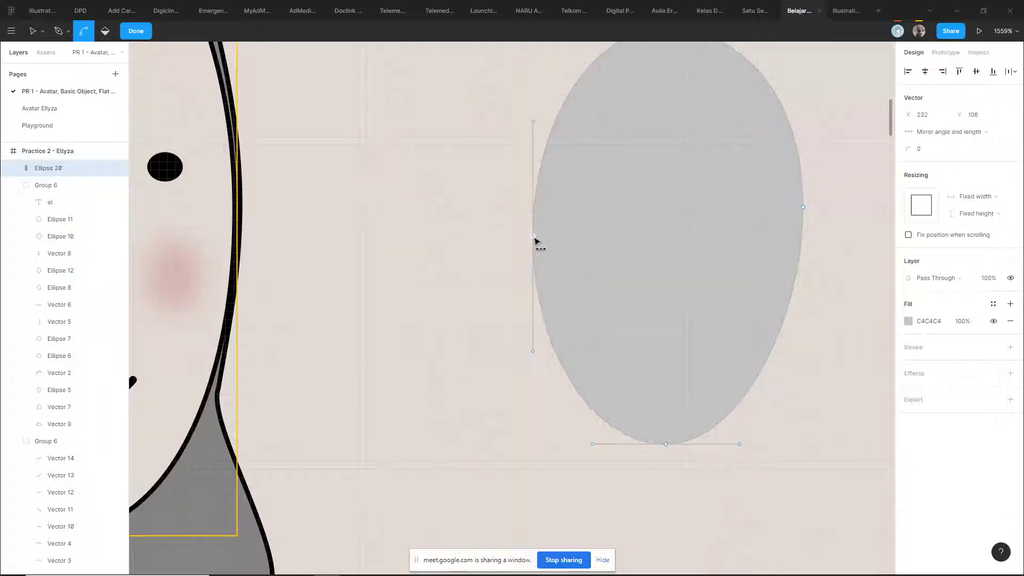
# - Undo the symmetric handle change on the practice ellipse's left anchor
pyautogui.press('Escape')
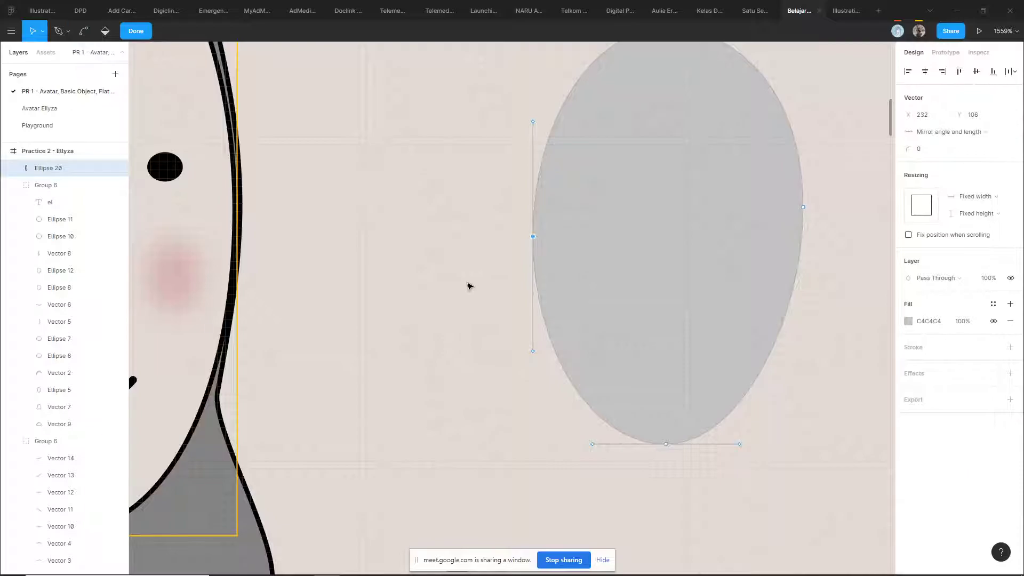
pyautogui.scroll(-5, 469, 286)
pyautogui.doubleClick(536, 262)
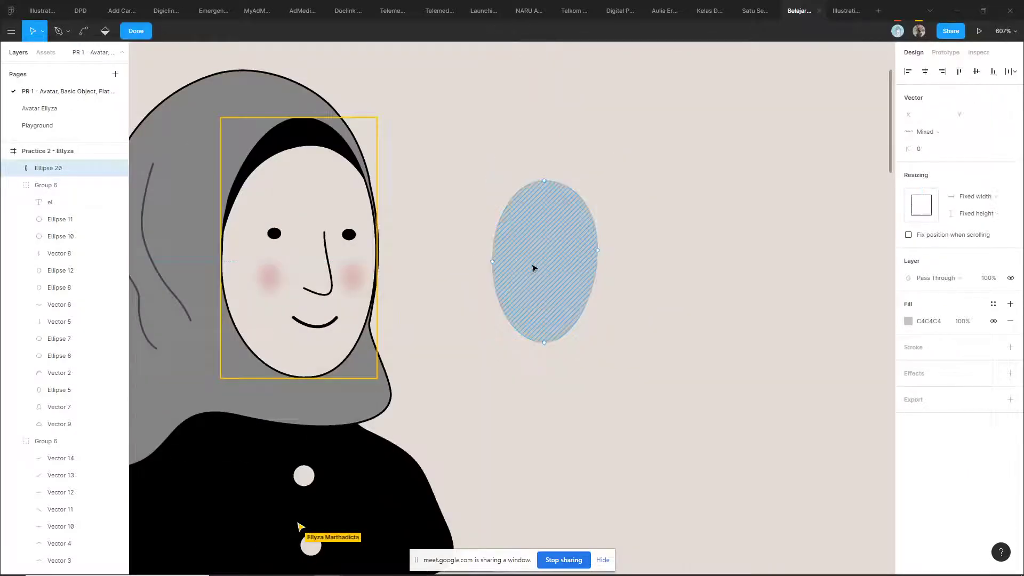
pyautogui.scroll(2, 512, 269)
pyautogui.hotkey('ctrl', 'z')
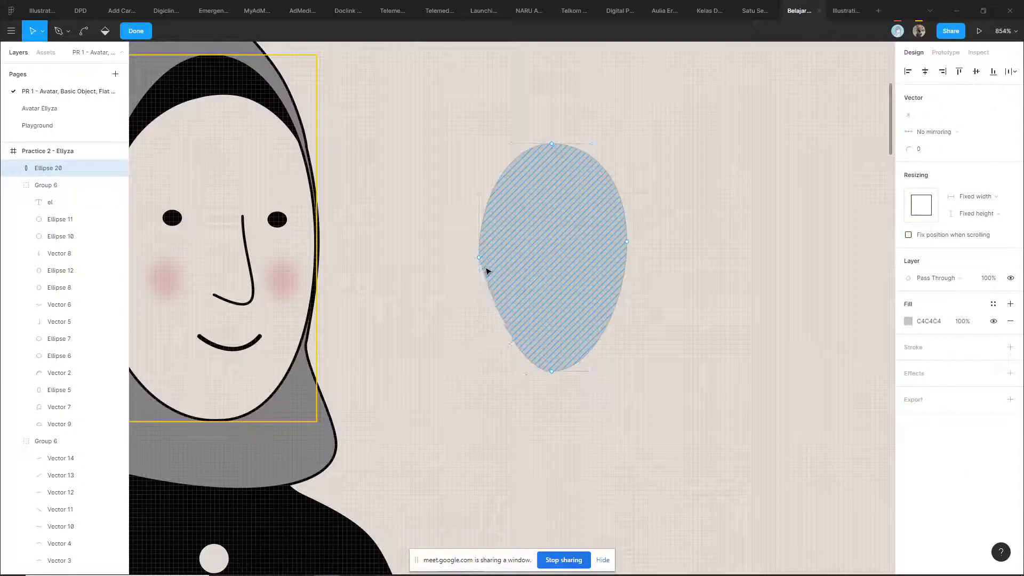
# - Set the mirroring of the practice ellipse's left anchor to Mirror angle and length
pyautogui.scroll(3, 473, 290)
pyautogui.click(485, 237)
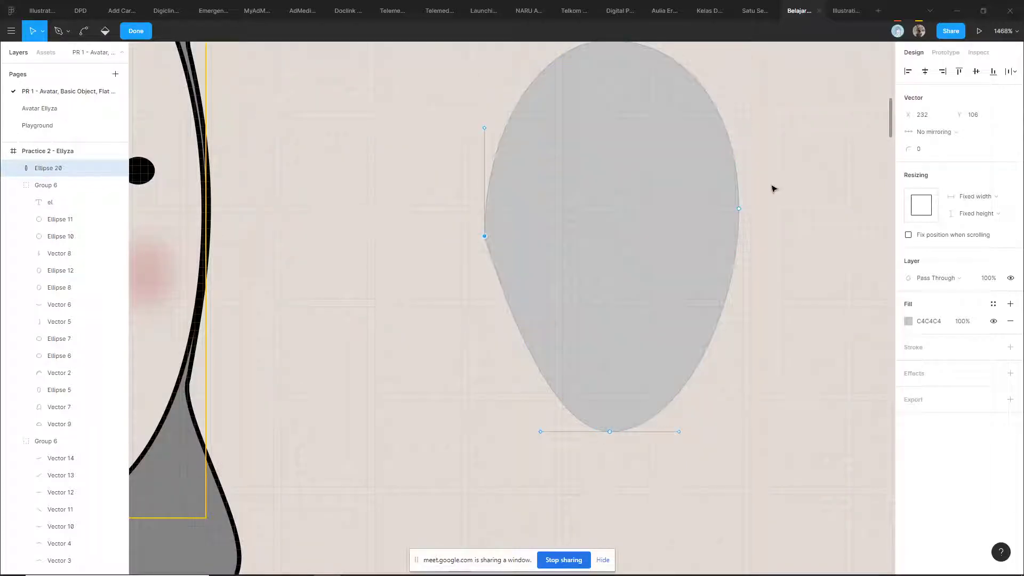
pyautogui.click(944, 134)
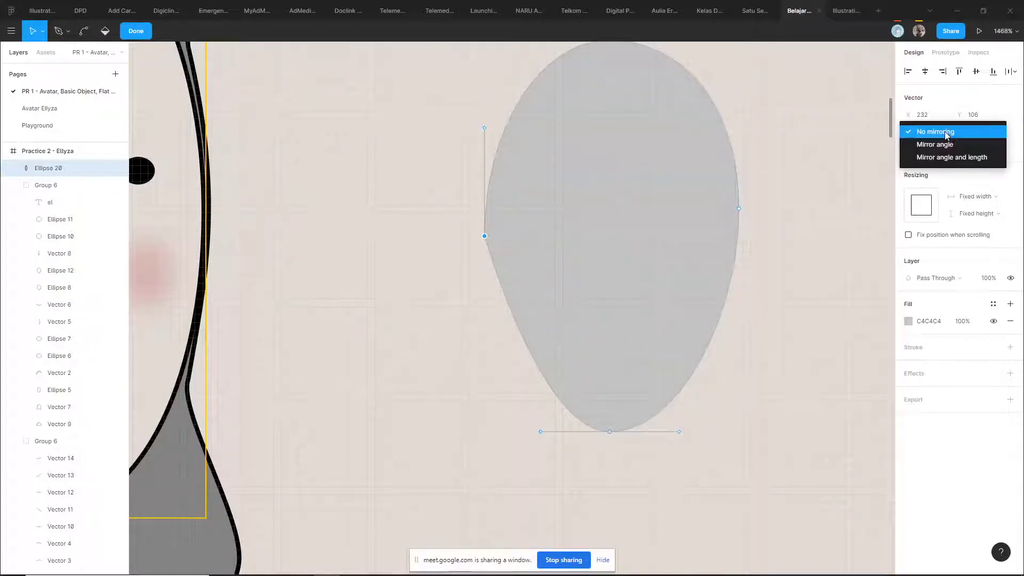
pyautogui.click(942, 159)
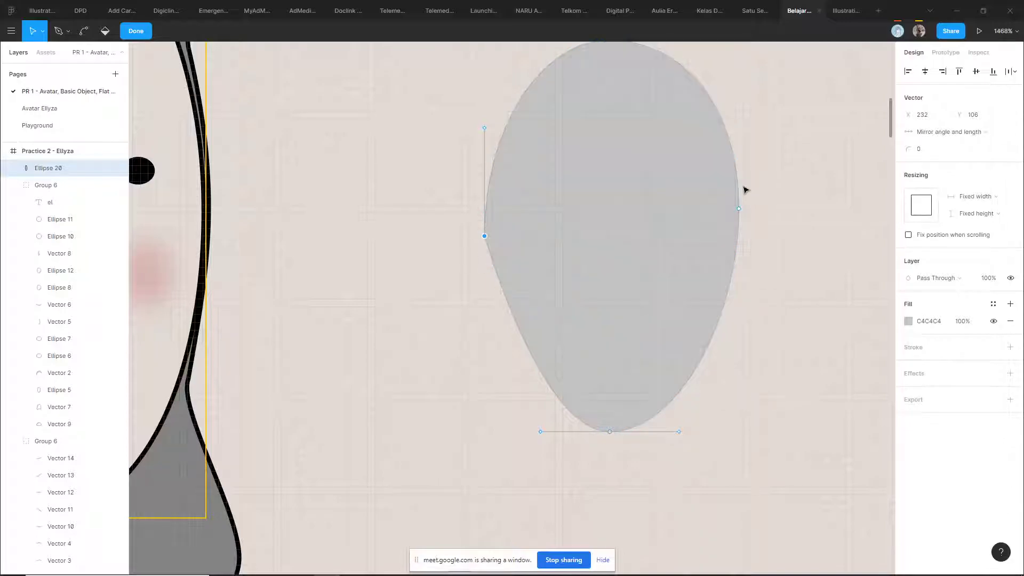
pyautogui.click(947, 138)
pyautogui.click(945, 123)
pyautogui.click(942, 128)
pyautogui.click(952, 143)
# - Restore the left anchor's symmetric handles with the Bend tool and leave the ellipse's vector editing
pyautogui.press('ctrl')
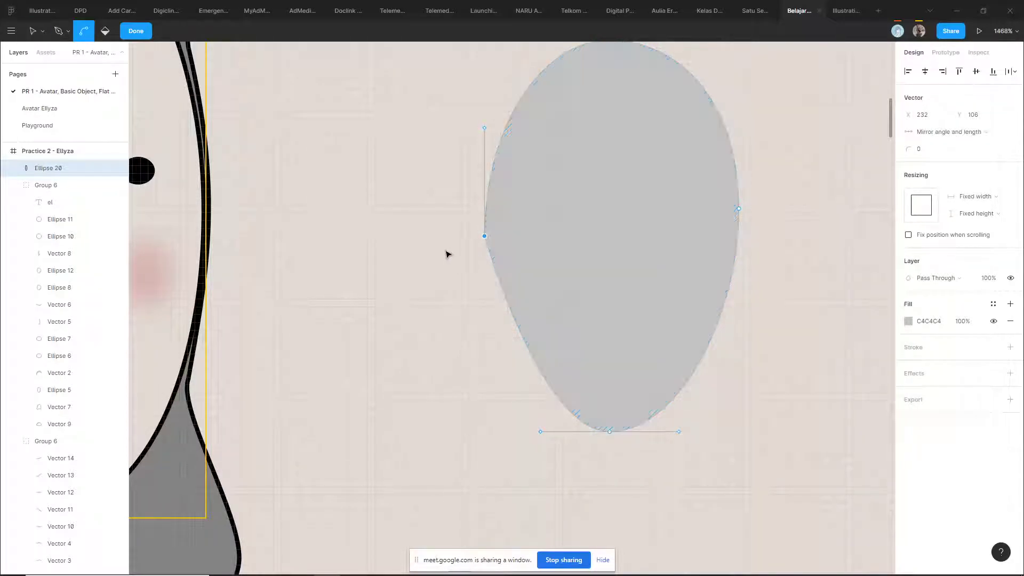
pyautogui.click(485, 236)
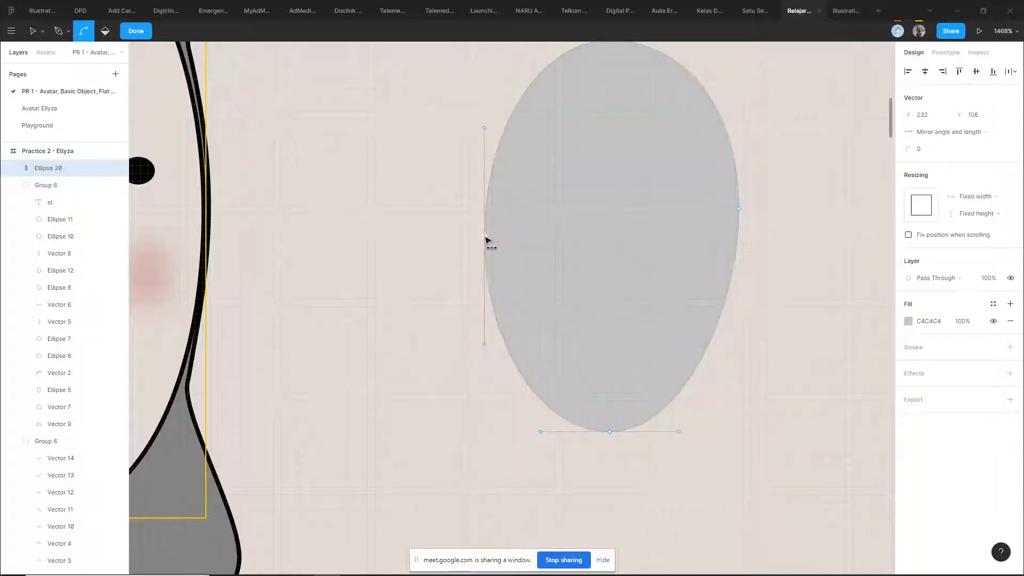
pyautogui.press('Escape')
pyautogui.press('Escape')
pyautogui.scroll(-5, 483, 240)
pyautogui.press('Escape')
# - Reopen the practice ellipse for vector editing, examine its anchors up close, and leave the edit mode
pyautogui.click(491, 245)
pyautogui.press('Return')
pyautogui.scroll(5, 474, 251)
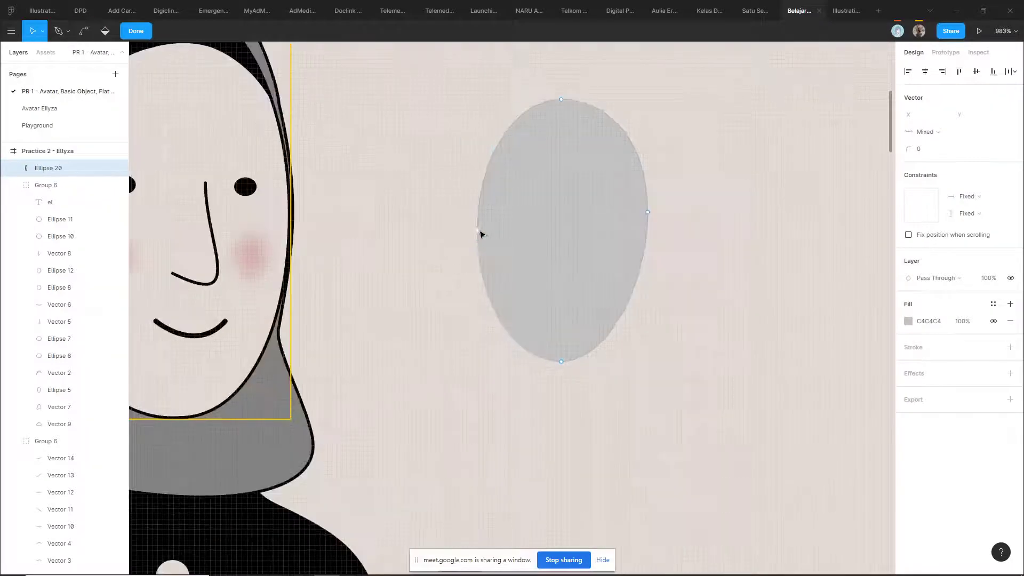
pyautogui.scroll(2, 487, 238)
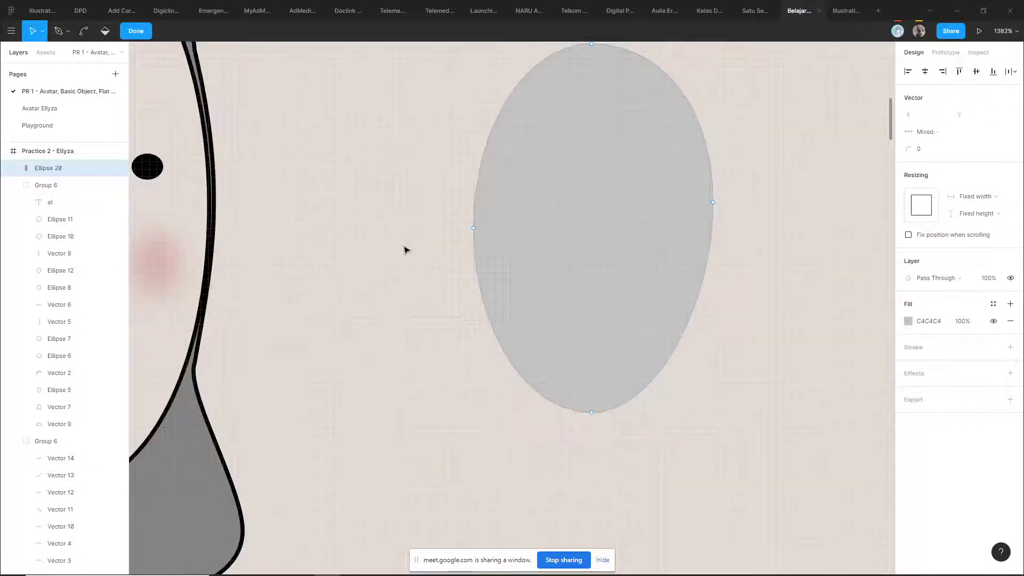
pyautogui.scroll(-4, 416, 256)
pyautogui.press('Escape')
pyautogui.press('Escape')
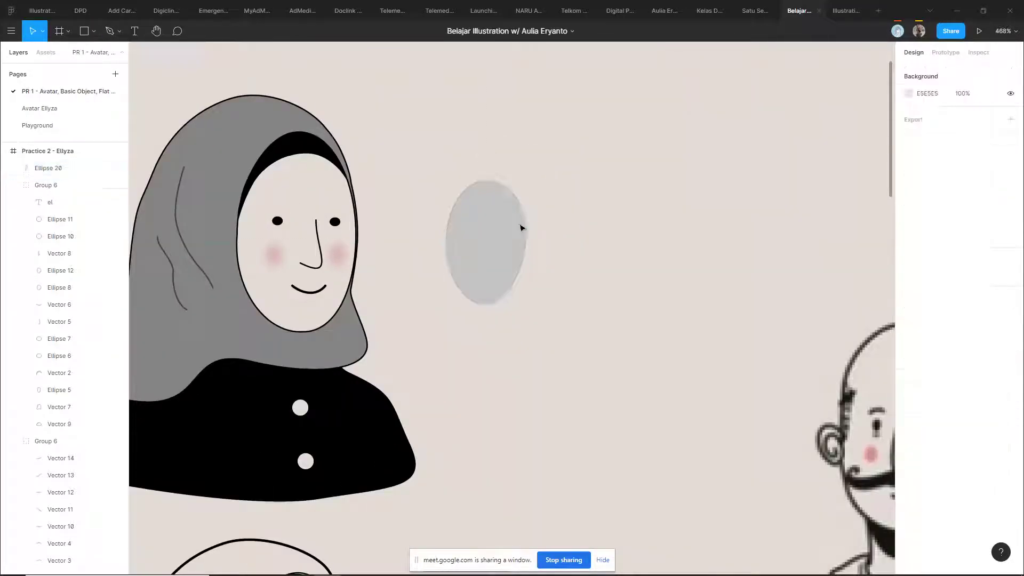
# - Delete the practice ellipse beside the grey hijab portrait
pyautogui.click(514, 245)
pyautogui.press('Delete')
pyautogui.scroll(-6, 517, 267)
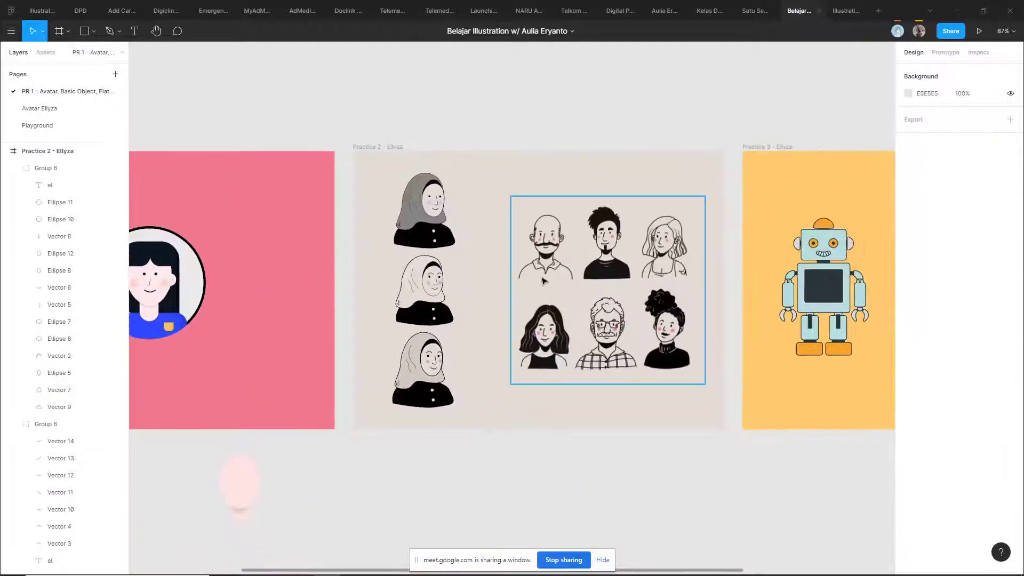
# - Switch to the Google Meet call and look through its participant list
pyautogui.moveTo(514, 281); pyautogui.dragTo(470, 280)
pyautogui.scroll(3, 469, 280)
pyautogui.hotkey('alt', 'Tab')
pyautogui.hotkey('alt', 'Tab')
pyautogui.hotkey('alt', 'Tab')
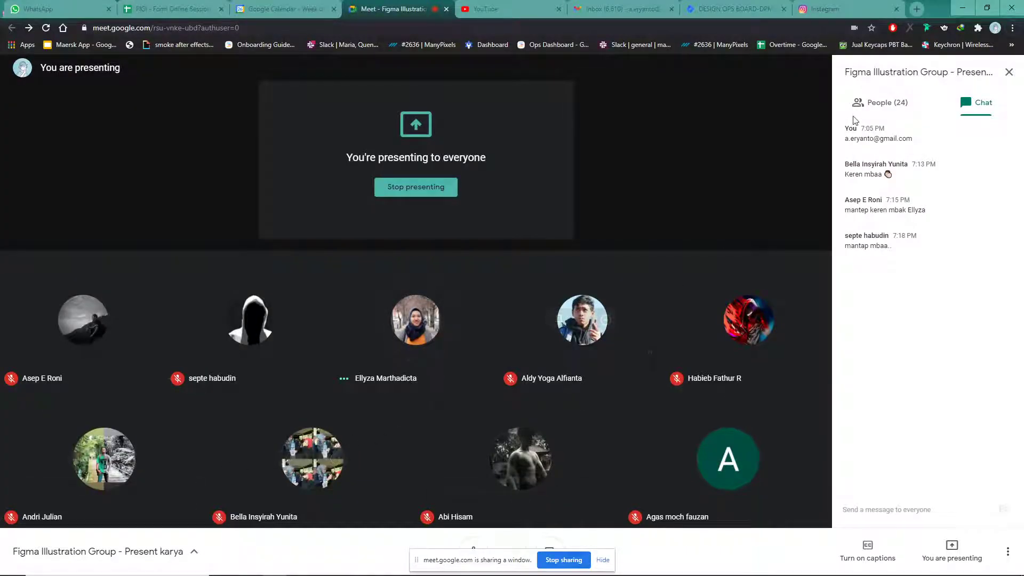
pyautogui.click(881, 102)
pyautogui.scroll(-2, 919, 296)
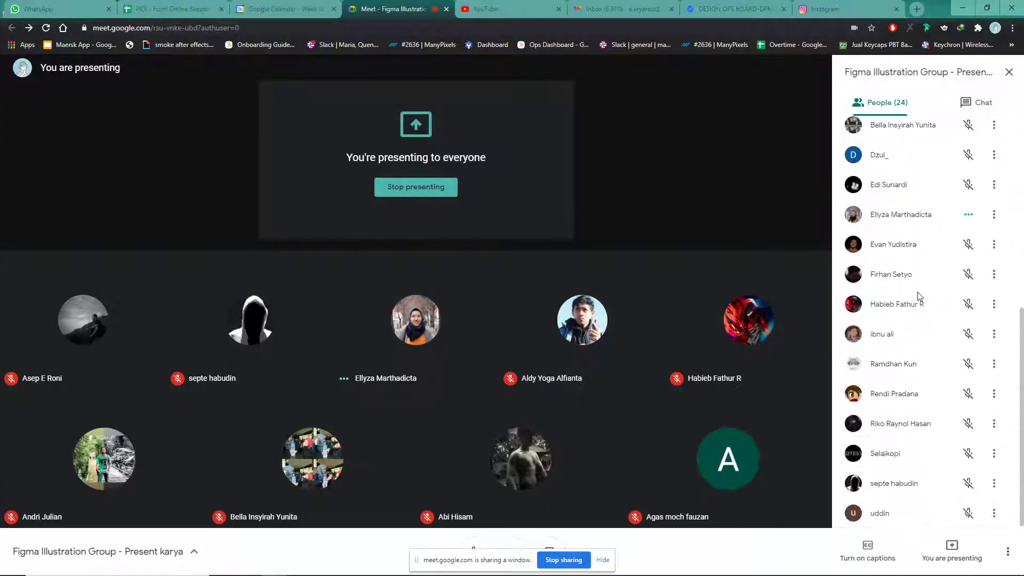
# - Switch back to Figma and examine the robot illustration in the Practice 3 frame against its reference image
pyautogui.hotkey('alt', 'Tab')
pyautogui.scroll(-3, 630, 298)
pyautogui.hscroll(-5, 622, 298)
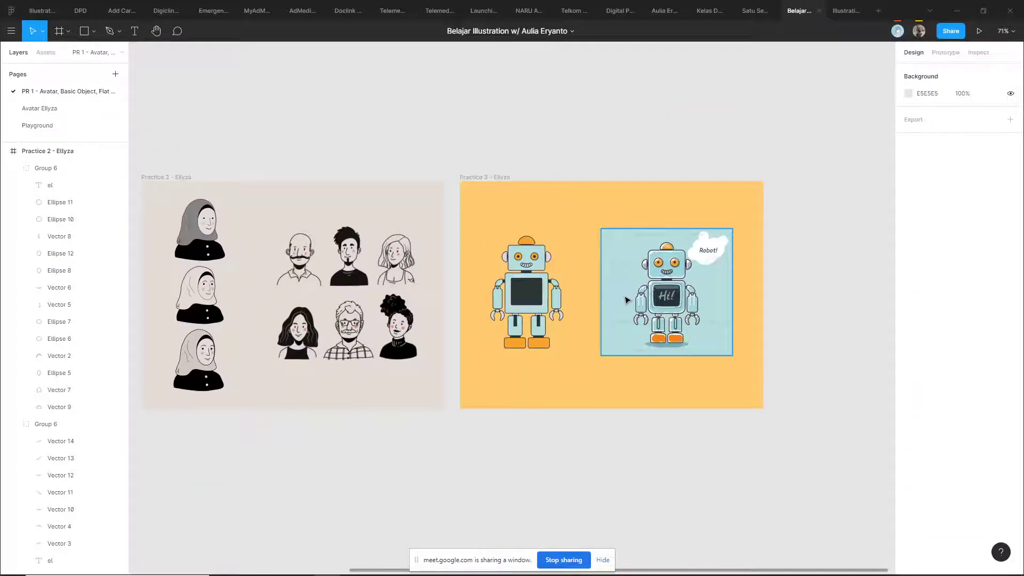
pyautogui.scroll(5, 627, 301)
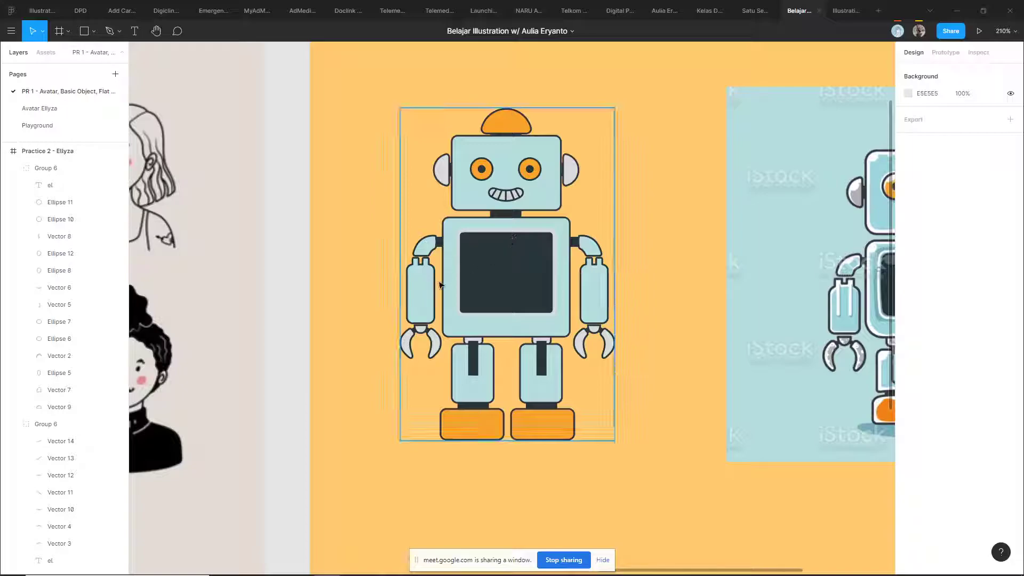
# - Try placing a copy of the robot's left notched forearm shape in the empty area above the robot
pyautogui.keyDown('ctrl'); pyautogui.click(424, 277); pyautogui.keyUp('ctrl')
pyautogui.scroll(3, 427, 279)
pyautogui.moveTo(432, 279); pyautogui.dragTo(417, 131)
pyautogui.scroll(-4, 327, 176)
pyautogui.click(463, 168)
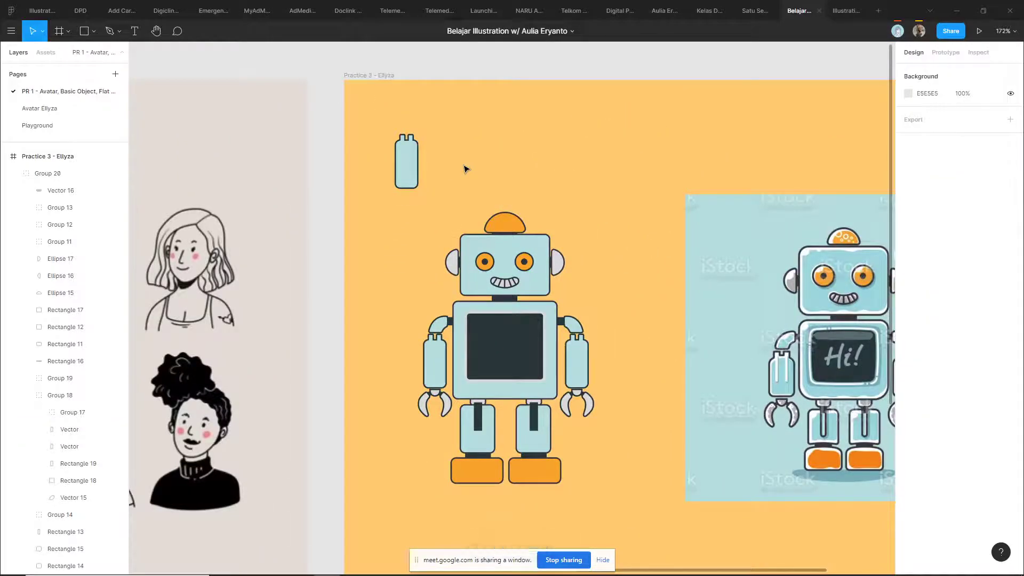
pyautogui.click(411, 154)
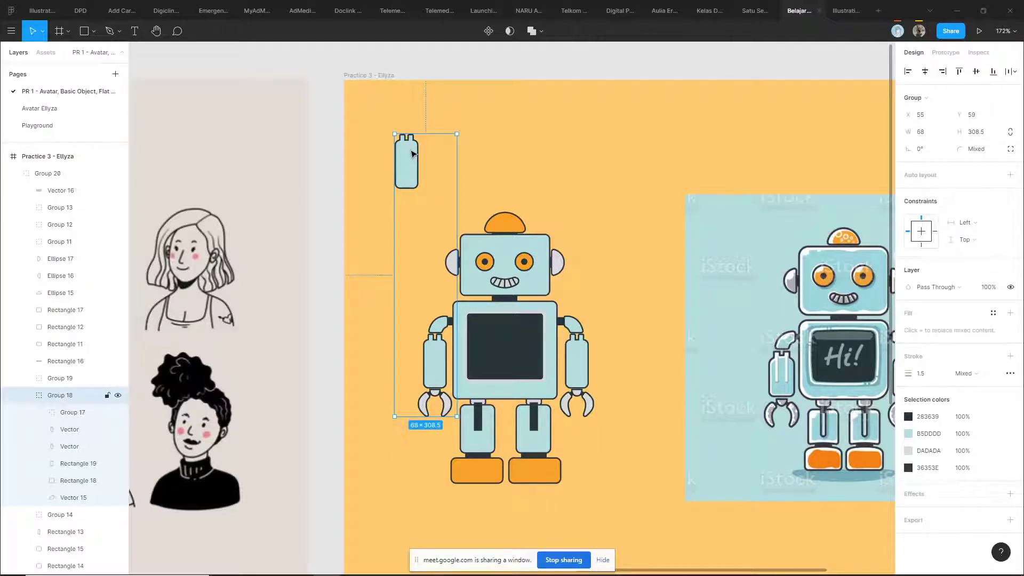
pyautogui.hotkey('ctrl', 'z')
# - Move the left notched forearm shape outward to X 47 and select the plain rounded rectangle beneath it
pyautogui.keyDown('ctrl'); pyautogui.click(434, 352); pyautogui.keyUp('ctrl')
pyautogui.scroll(5, 434, 355)
pyautogui.hotkey('shift', 'Left')
pyautogui.hotkey('shift', 'Left')
pyautogui.hotkey('shift', 'Left')
pyautogui.hotkey('shift', 'Left')
pyautogui.click(446, 347)
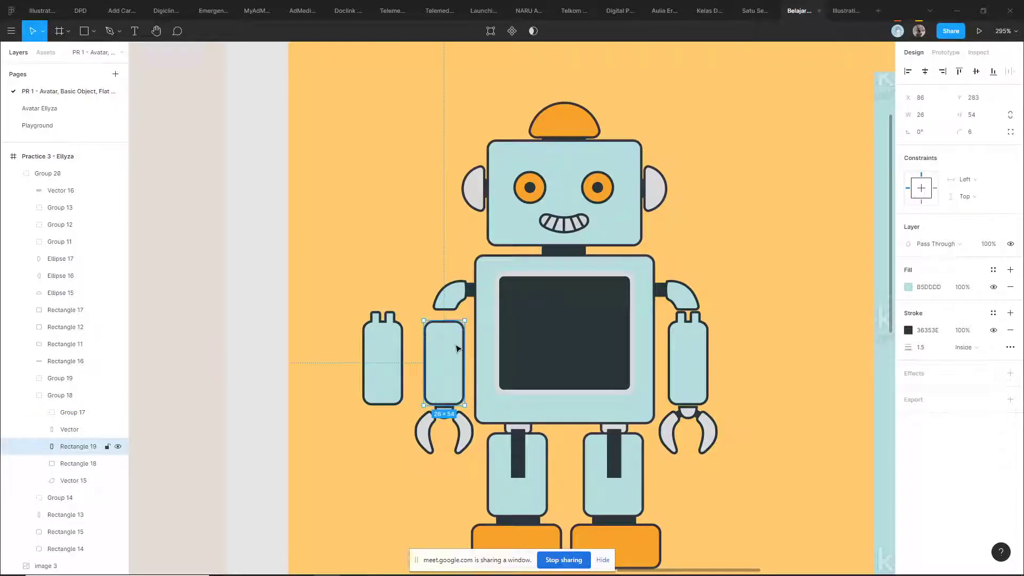
pyautogui.click(406, 290)
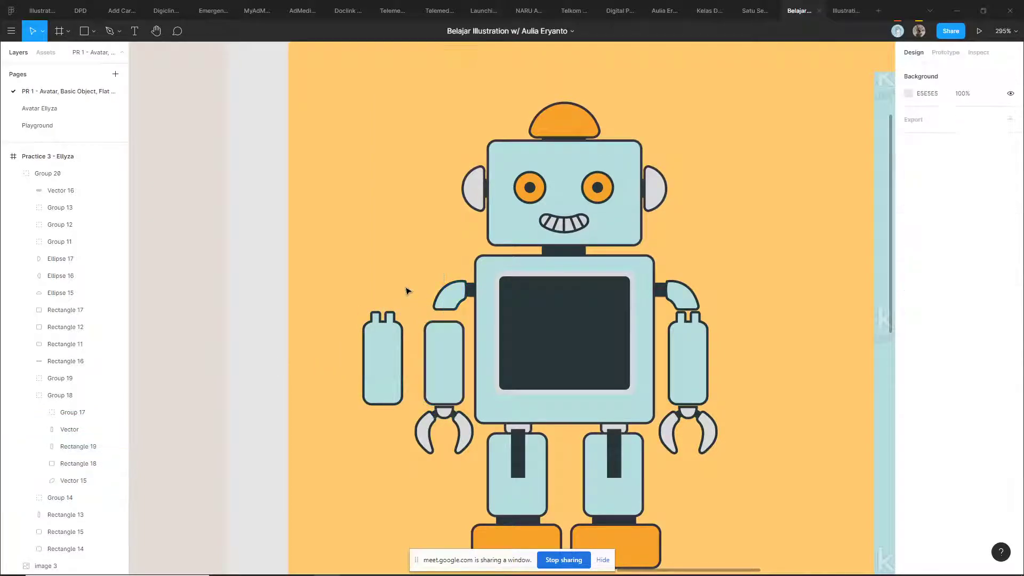
# - Return the notched forearm shape to X 86, Y 277, over the plain rectangle
pyautogui.hotkey('ctrl', 'z')
pyautogui.hotkey('ctrl', 'z')
pyautogui.hotkey('ctrl', 'z')
pyautogui.hotkey('ctrl', 'z')
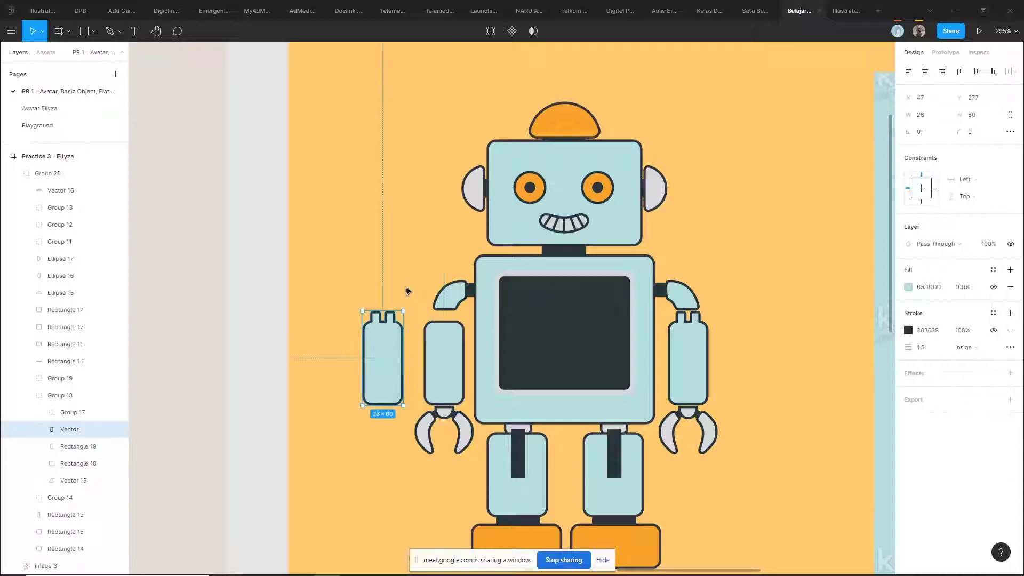
pyautogui.press('Escape')
pyautogui.scroll(5, 411, 292)
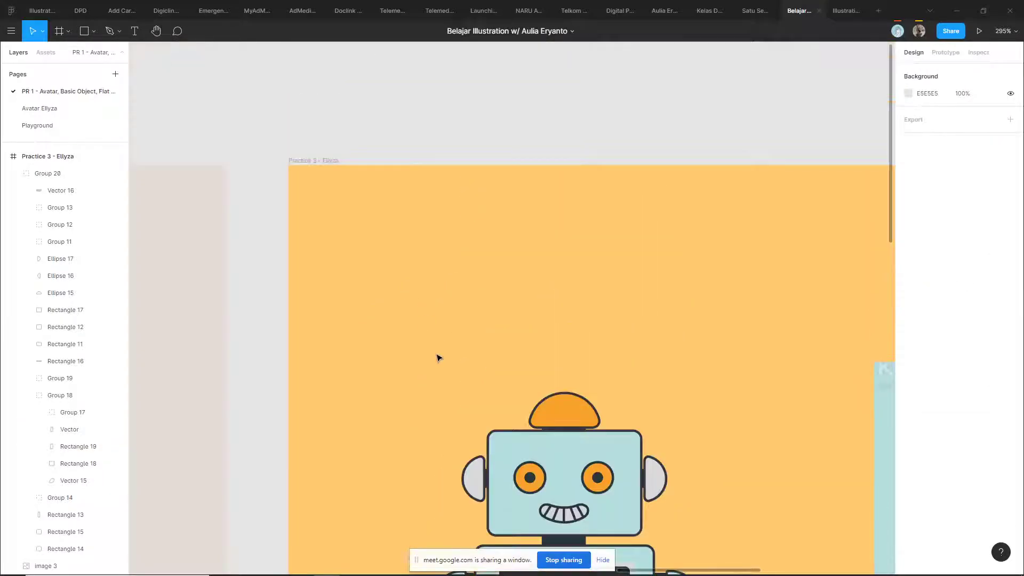
pyautogui.scroll(-3, 439, 357)
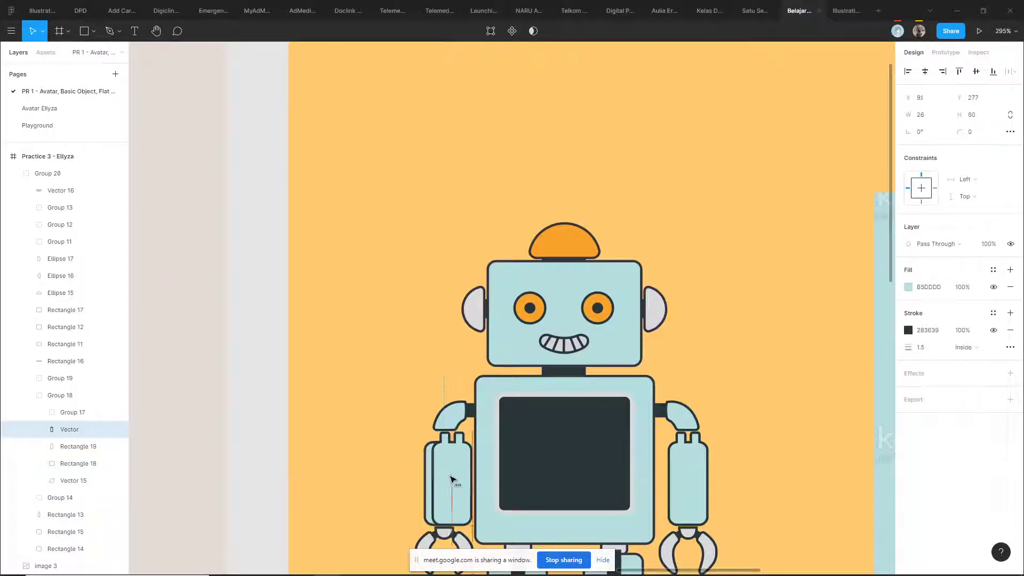
pyautogui.click(425, 462)
pyautogui.click(377, 416)
pyautogui.hotkey('ctrl', 'z')
pyautogui.hotkey('ctrl', 'z')
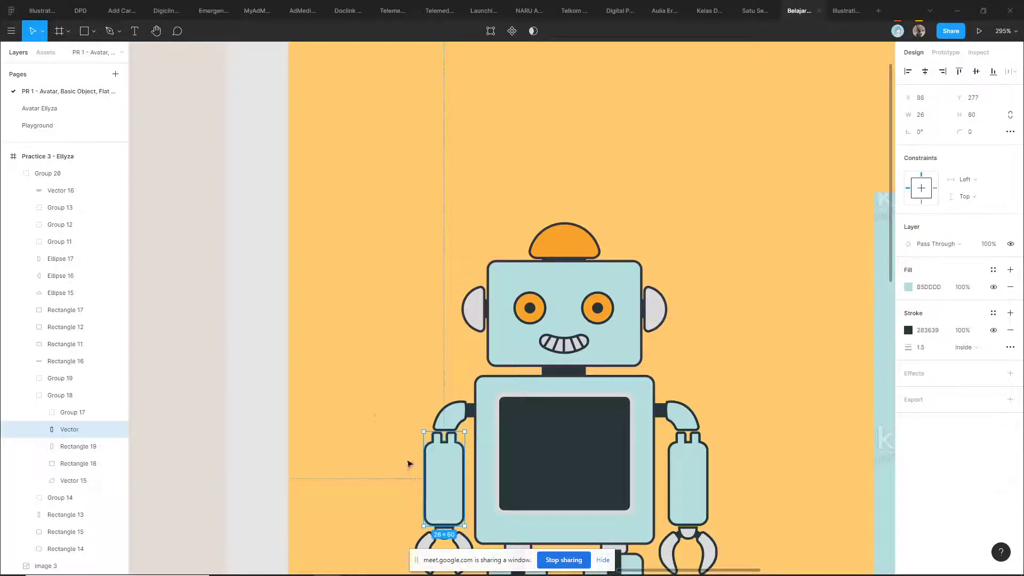
# - Paste a copy of the plain forearm rectangle and place it above the robot at X 110, Y 35
pyautogui.scroll(10, 393, 446)
pyautogui.press('Escape')
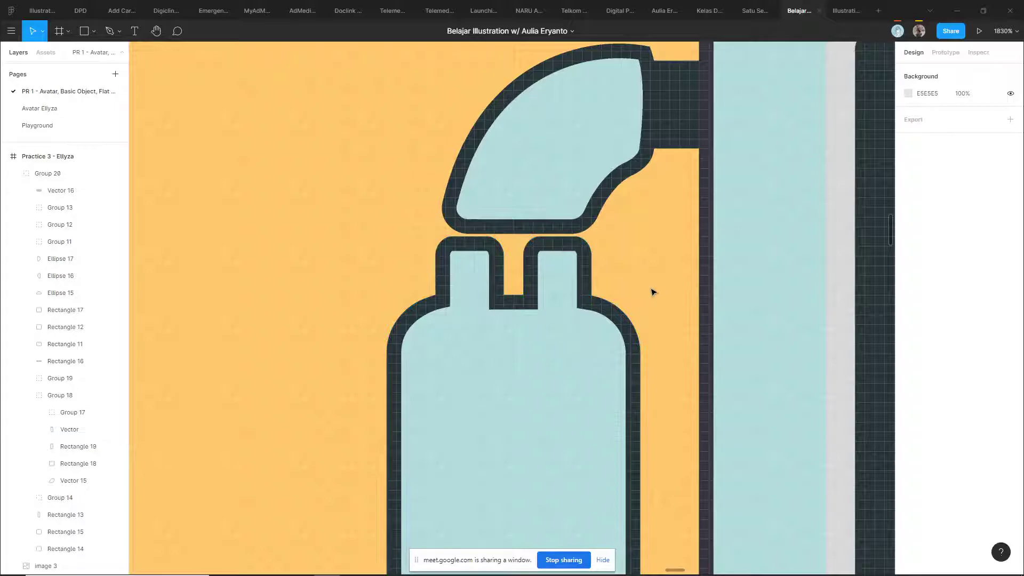
pyautogui.scroll(-10, 567, 327)
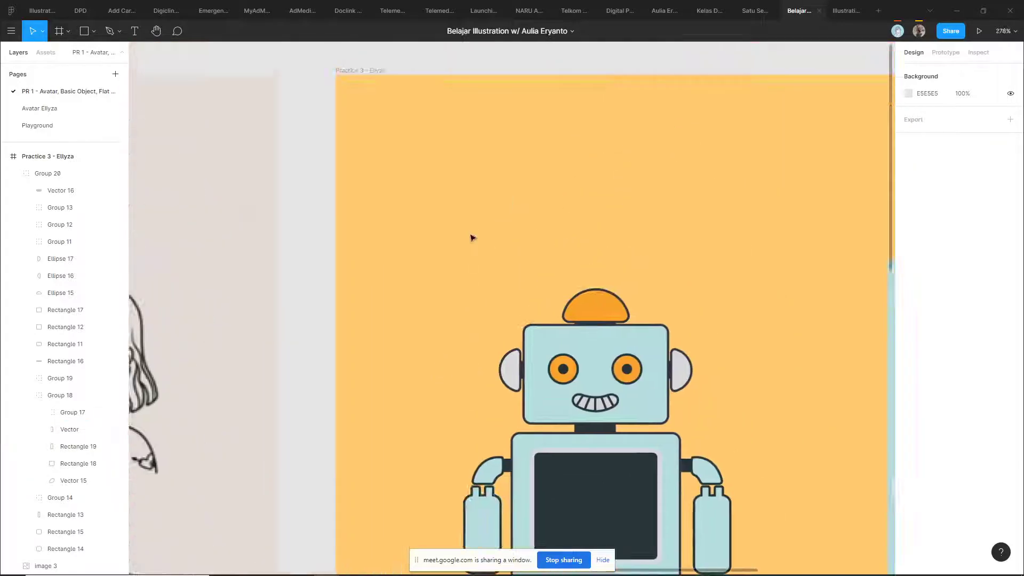
pyautogui.hotkey('ctrl', 'v')
pyautogui.moveTo(491, 526); pyautogui.dragTo(525, 159)
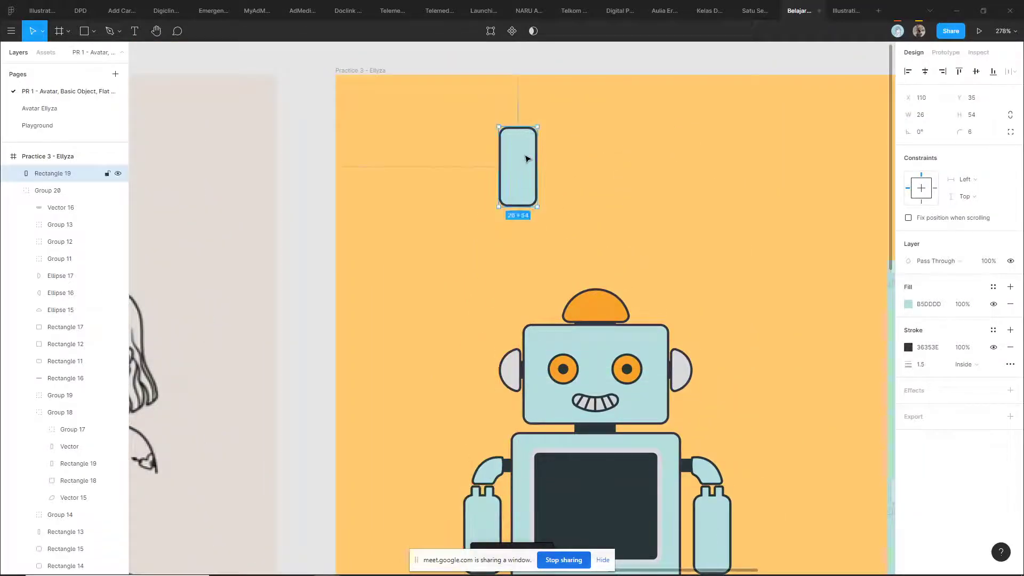
pyautogui.scroll(3, 552, 153)
# - Duplicate the pasted rectangle and shrink the copy into a narrow 6 by 16 prong overlapping its top edge
pyautogui.hotkey('ctrl', 'd')
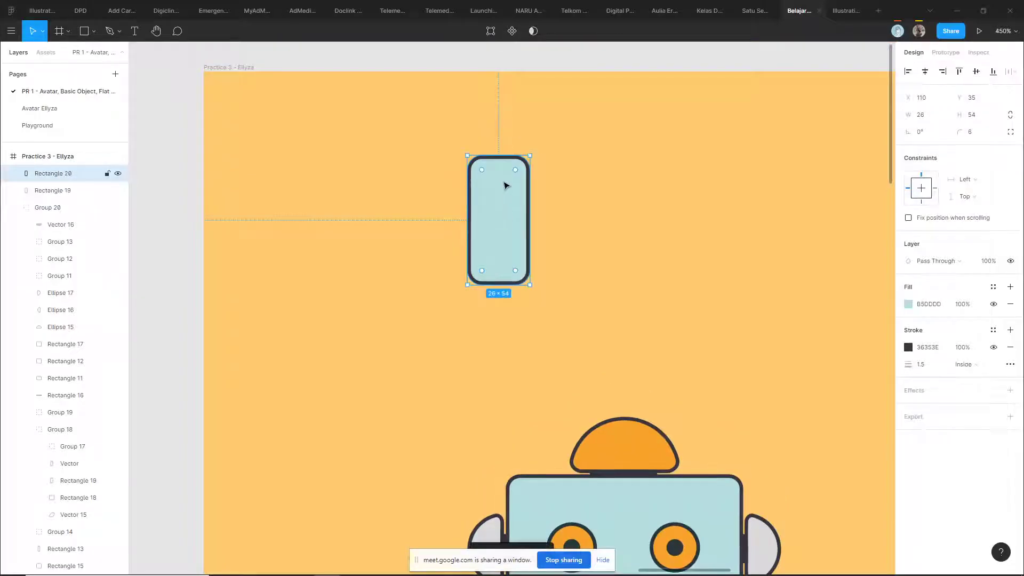
pyautogui.scroll(3, 506, 185)
pyautogui.moveTo(549, 197); pyautogui.dragTo(501, 198)
pyautogui.moveTo(478, 256); pyautogui.dragTo(484, 223)
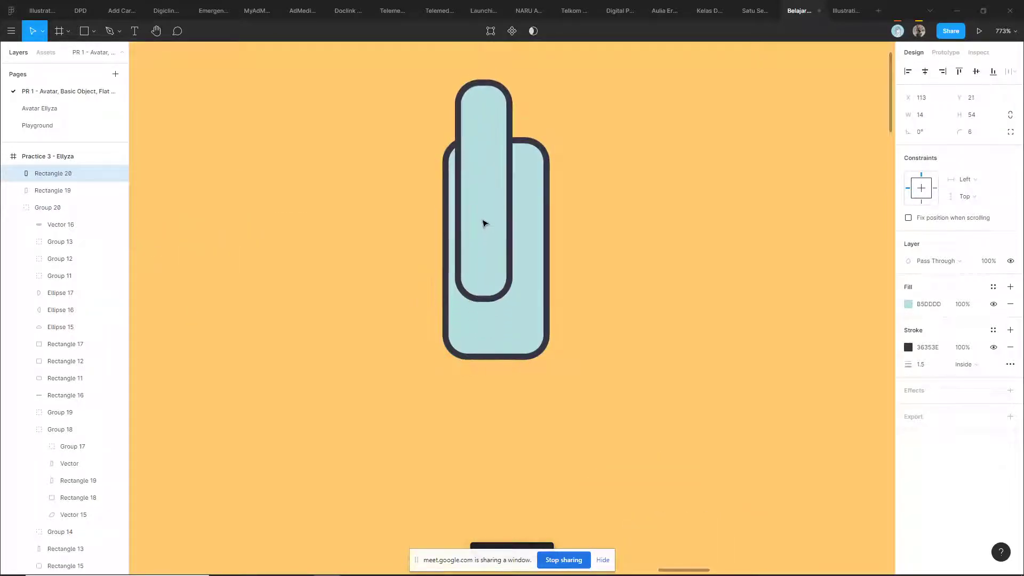
pyautogui.moveTo(484, 300); pyautogui.dragTo(484, 172)
pyautogui.moveTo(485, 81); pyautogui.dragTo(477, 162)
# - Add a second matching prong beside the first and position the pair evenly, with the first at X 115, Y 27
pyautogui.scroll(2, 496, 133)
pyautogui.scroll(1, 520, 150)
pyautogui.click(479, 171)
pyautogui.scroll(5, 477, 161)
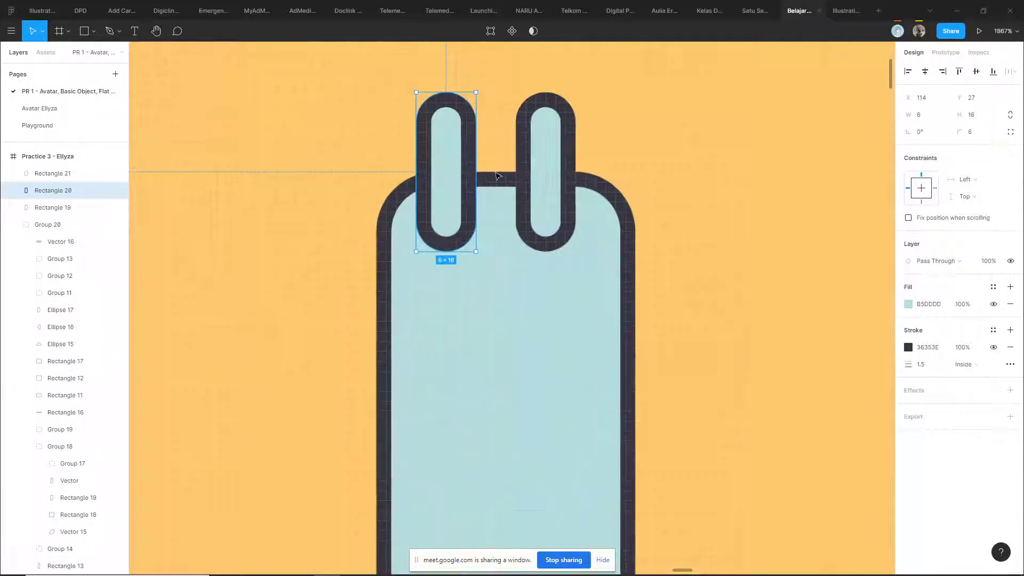
pyautogui.click(542, 176)
pyautogui.moveTo(542, 176); pyautogui.dragTo(555, 185)
pyautogui.moveTo(453, 220); pyautogui.dragTo(460, 220)
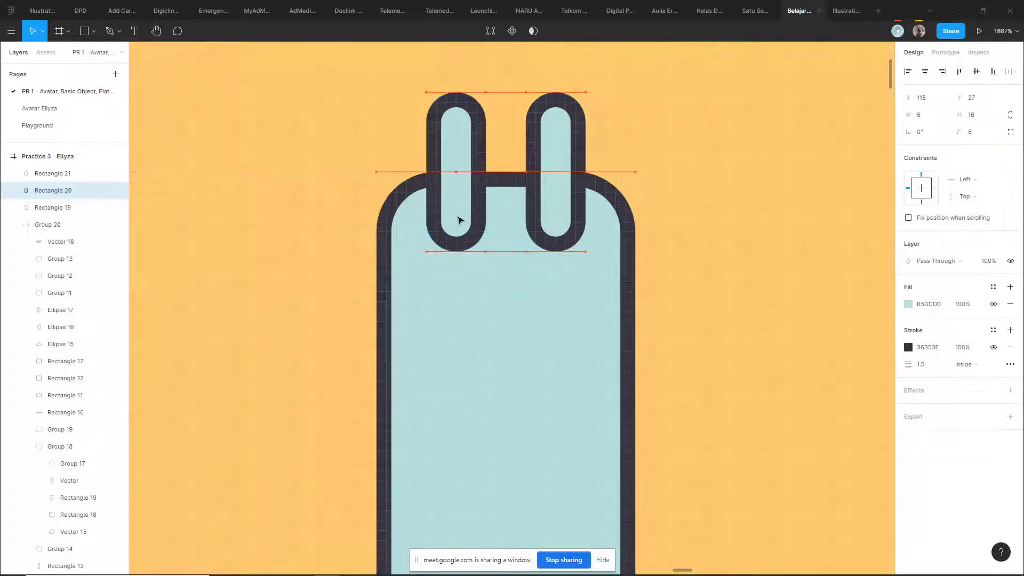
# - Select the forearm rectangle with both prongs, try Flatten on them, and undo it
pyautogui.keyDown('shift'); pyautogui.click(606, 222); pyautogui.keyUp('shift')
pyautogui.keyDown('shift'); pyautogui.click(562, 206); pyautogui.keyUp('shift')
pyautogui.click(535, 30)
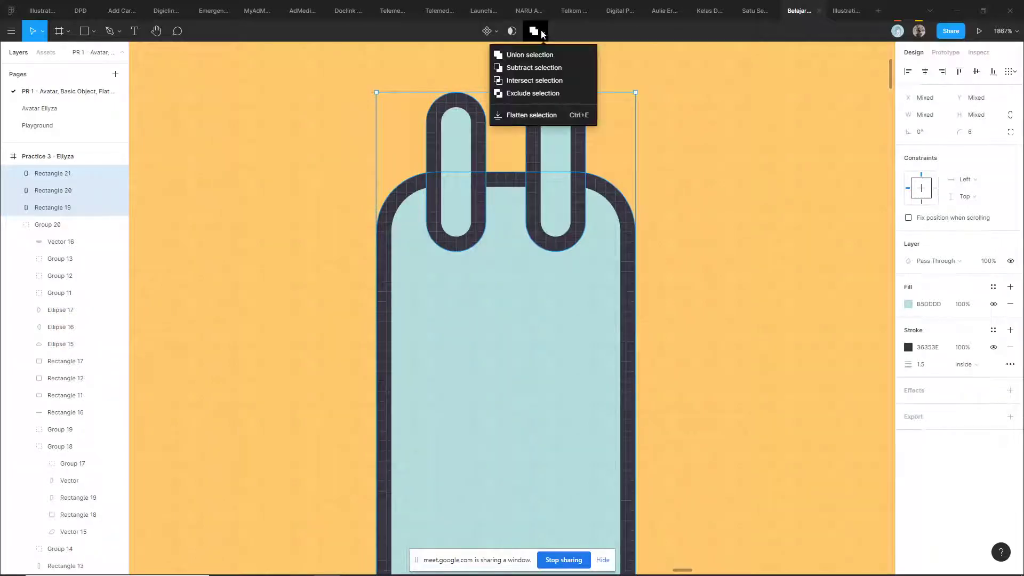
pyautogui.click(498, 288)
pyautogui.rightClick(498, 288)
pyautogui.moveTo(497, 288)
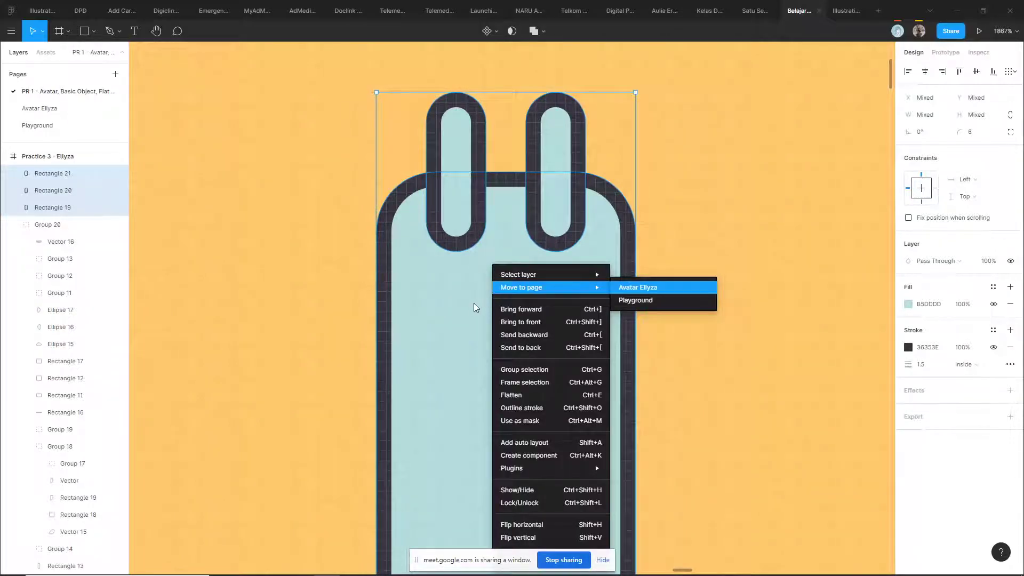
pyautogui.click(526, 395)
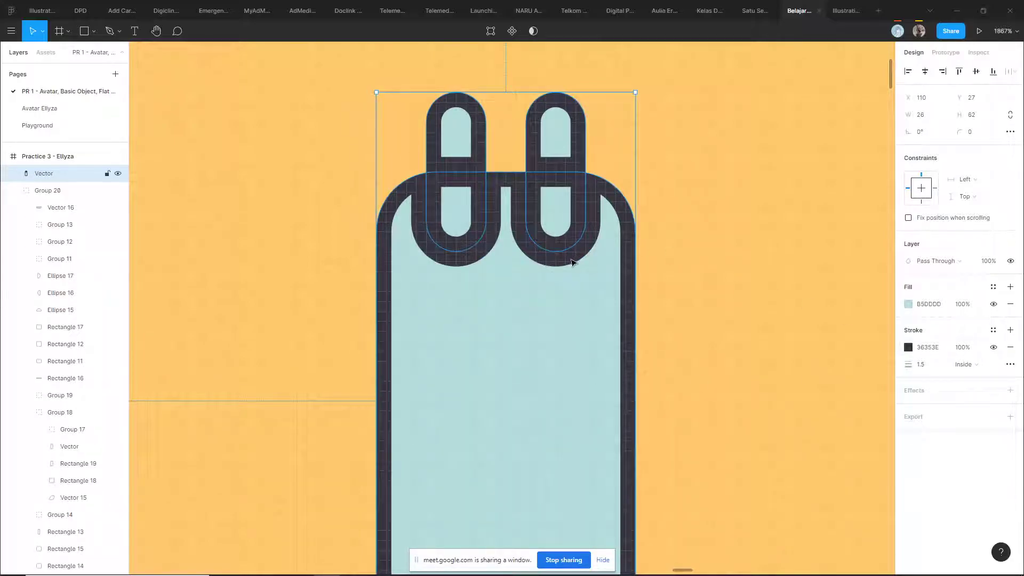
pyautogui.hotkey('ctrl', 'z')
# - Combine the forearm rectangle and its two prongs into one shape with Union selection, and check the resulting outline
pyautogui.click(543, 32)
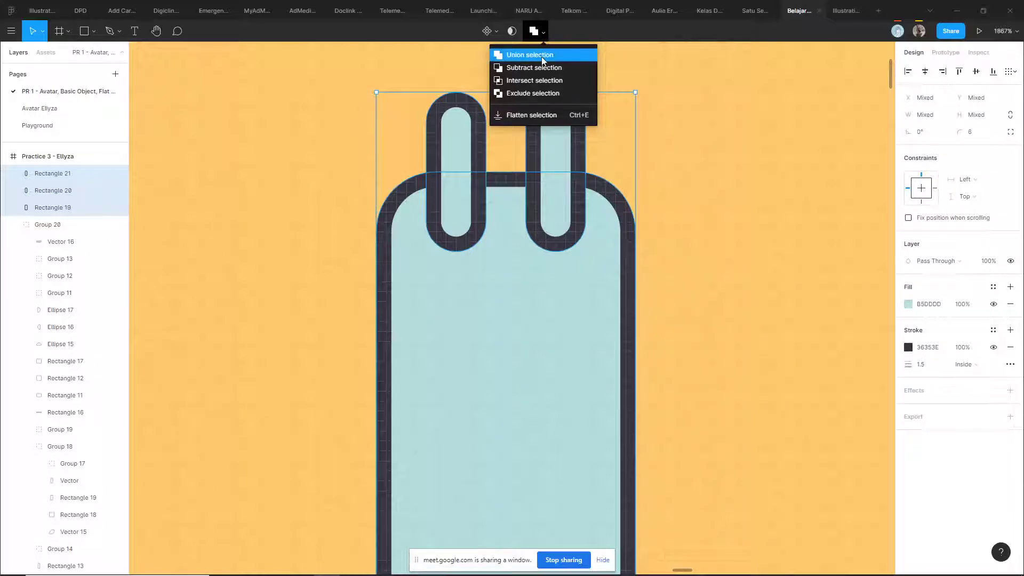
pyautogui.click(542, 55)
pyautogui.scroll(-5, 551, 229)
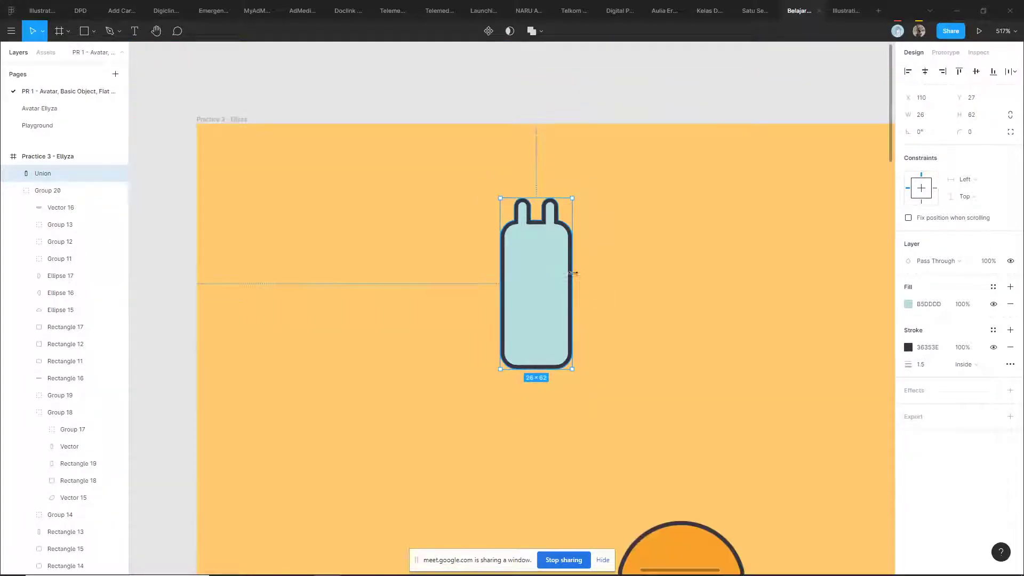
pyautogui.click(542, 32)
pyautogui.click(647, 271)
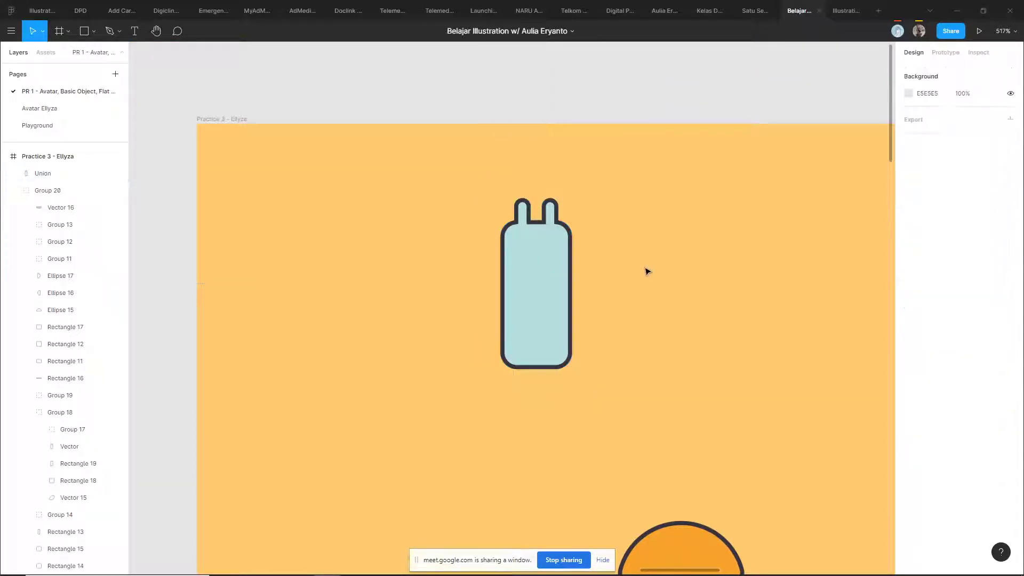
pyautogui.hscroll(2, 635, 244)
pyautogui.click(498, 258)
pyautogui.click(590, 274)
pyautogui.click(476, 252)
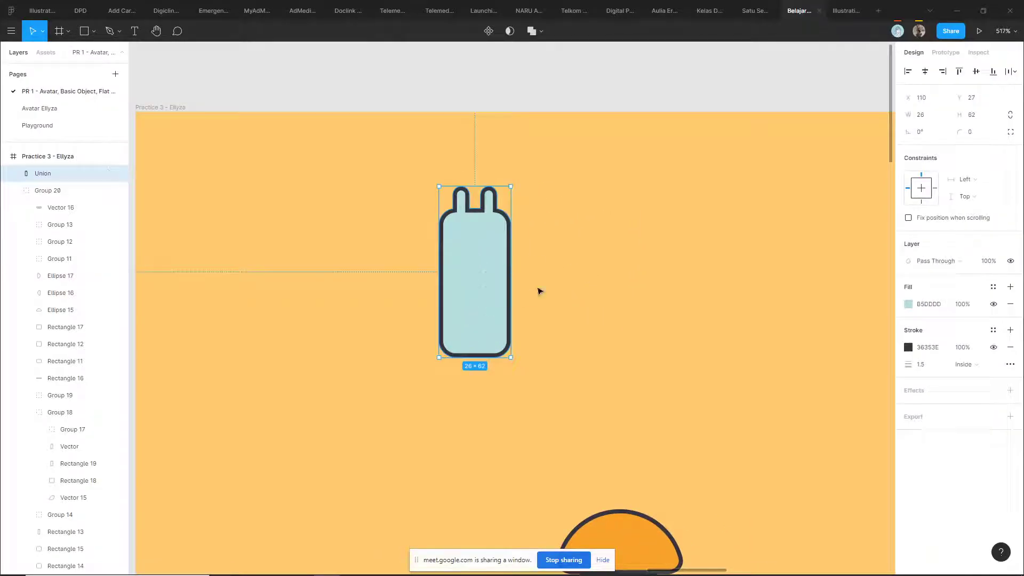
pyautogui.hscroll(2, 525, 288)
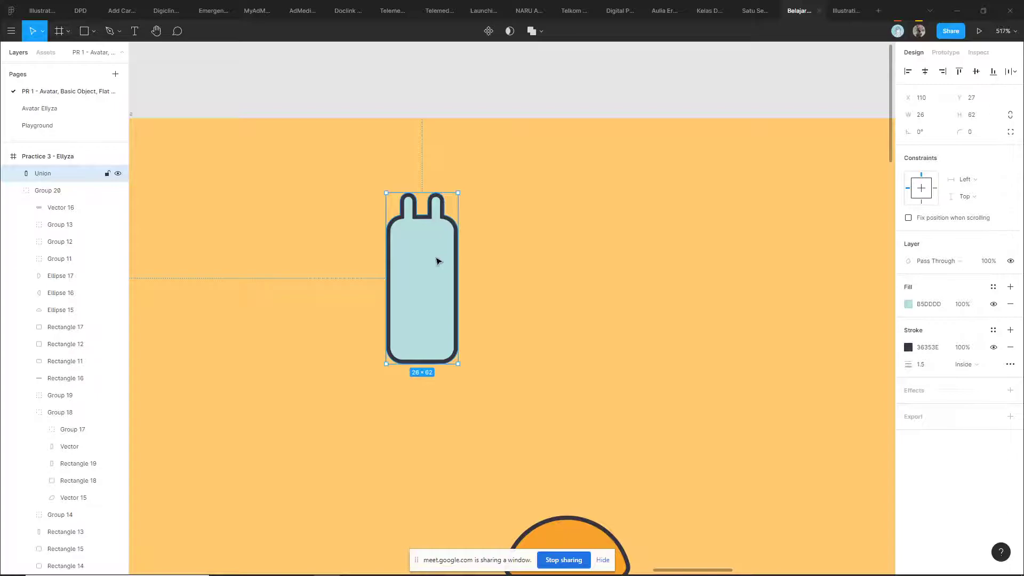
# - Ungroup the united forearm shape and delete both narrow prongs, keeping only the plain rectangle
pyautogui.hotkey('ctrl', 'shift', 'g')
pyautogui.scroll(3, 445, 203)
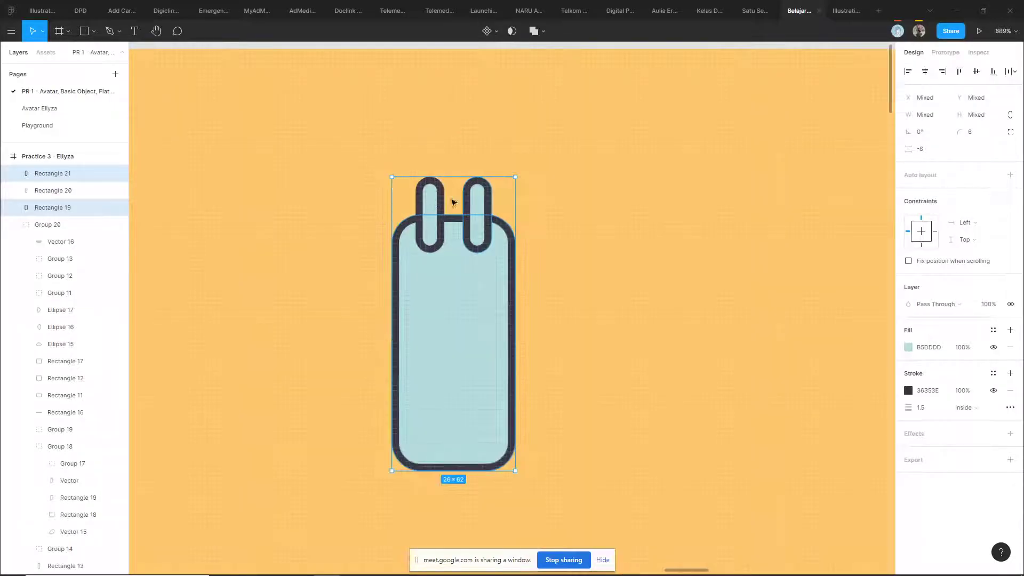
pyautogui.click(475, 202)
pyautogui.press('Delete')
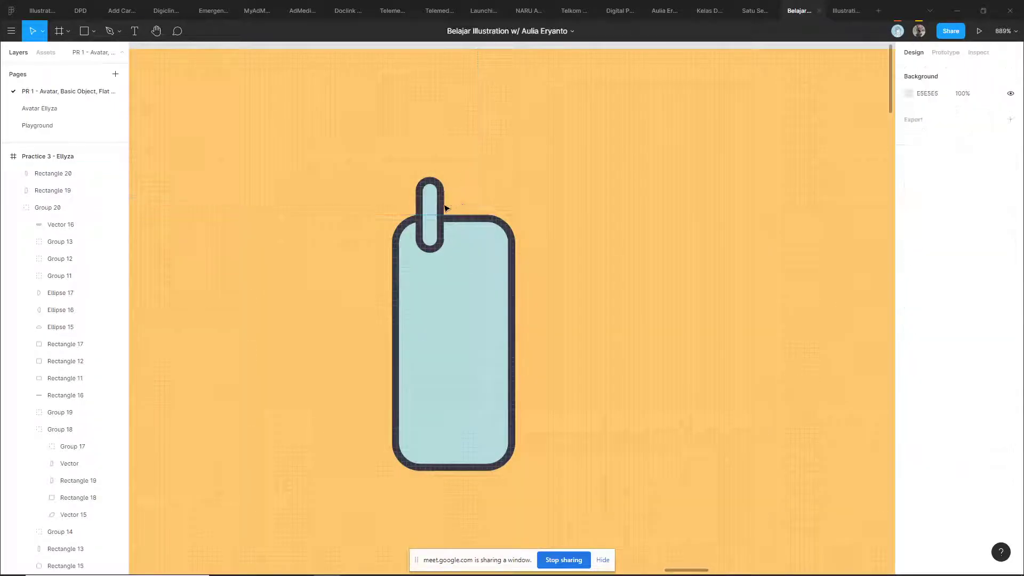
pyautogui.click(441, 208)
pyautogui.press('Delete')
pyautogui.click(475, 275)
pyautogui.scroll(-3, 453, 298)
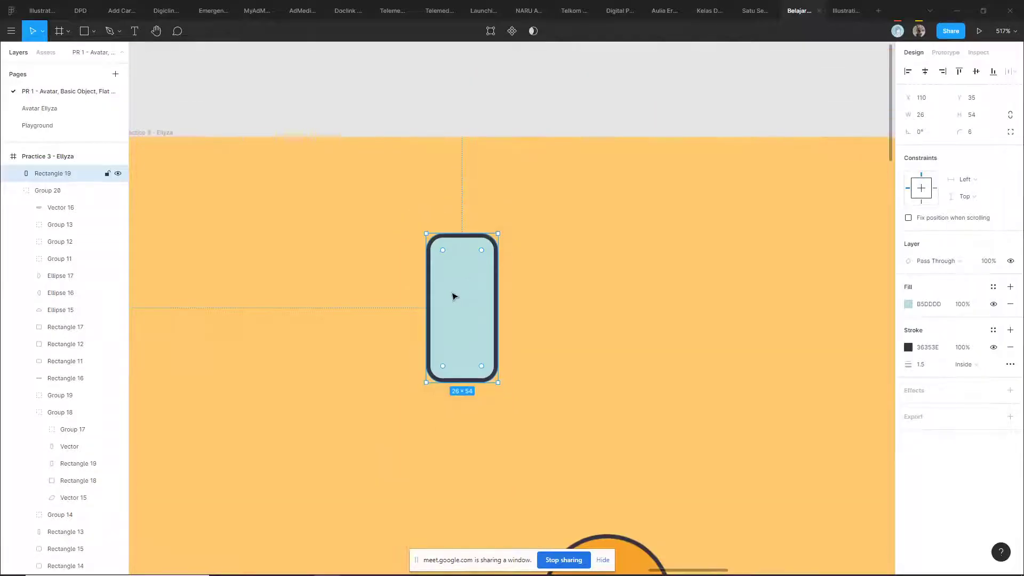
pyautogui.scroll(3, 452, 283)
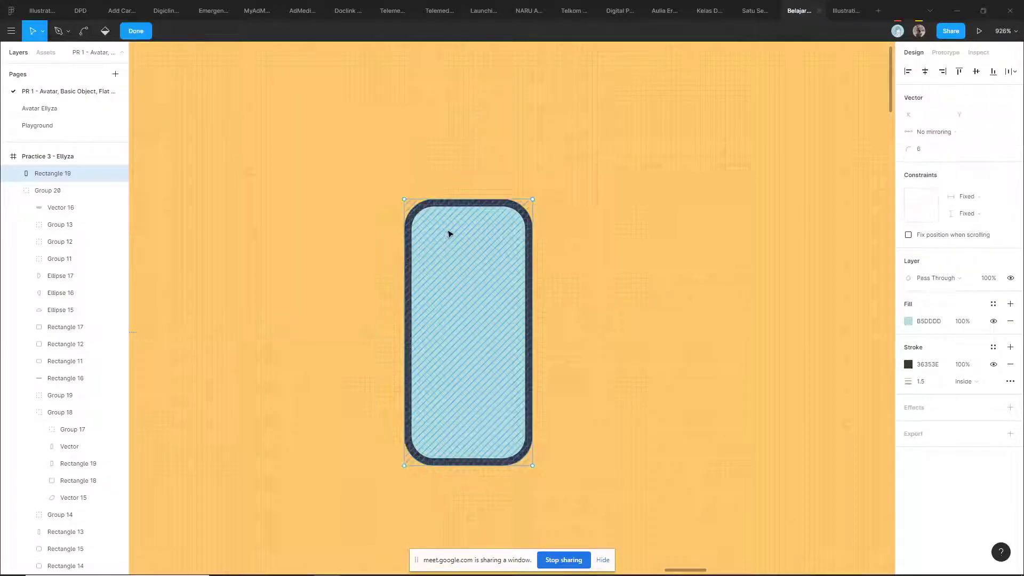
pyautogui.scroll(3, 448, 242)
pyautogui.scroll(2, 498, 252)
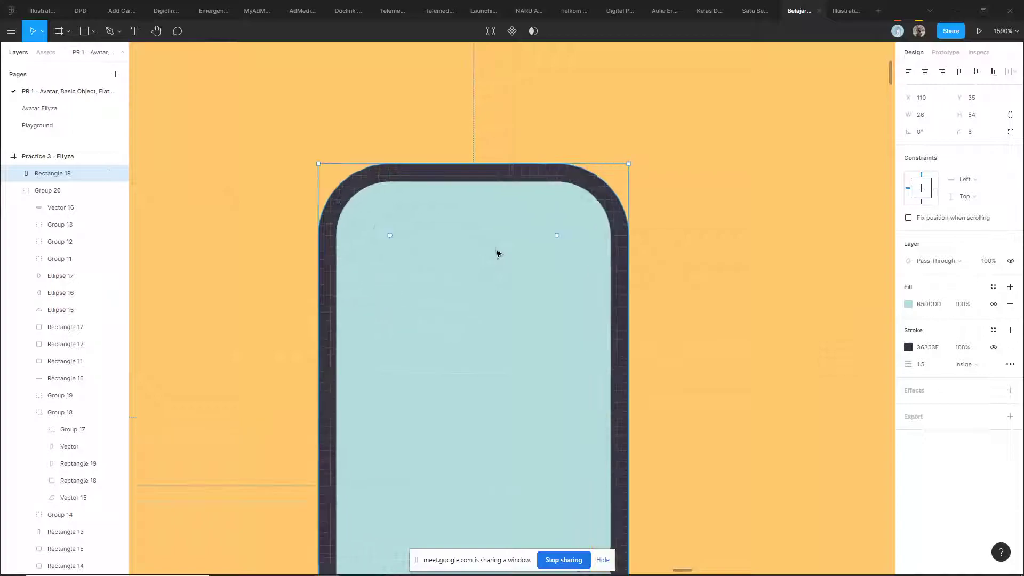
pyautogui.scroll(-4, 518, 245)
pyautogui.scroll(-2, 528, 240)
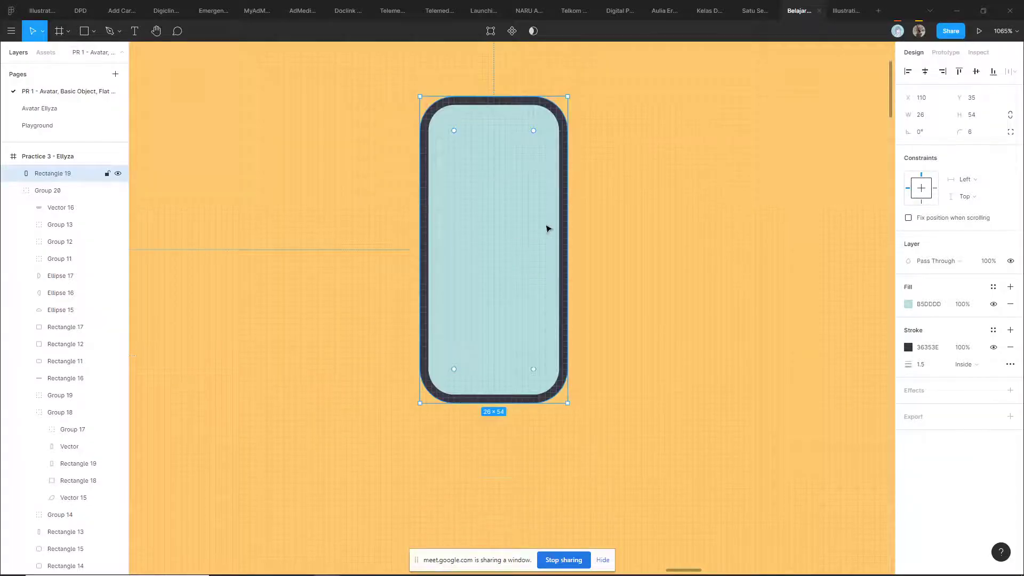
pyautogui.scroll(1, 641, 198)
pyautogui.press('Escape')
pyautogui.click(506, 205)
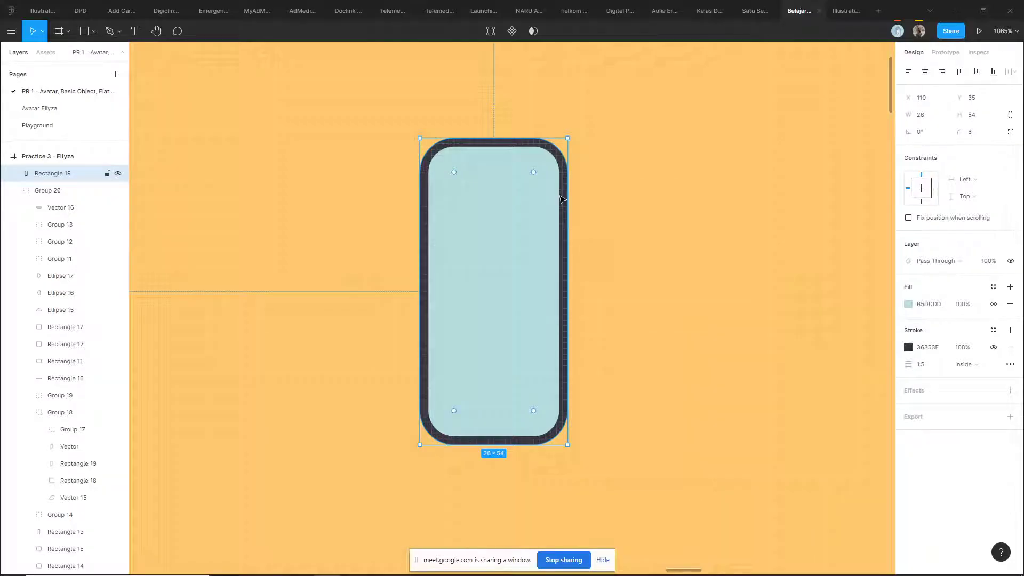
pyautogui.click(657, 148)
# - Edit the rectangle's path with the Pen tool, adding anchors at and around the top edge's midpoint and on both upper corner curves
pyautogui.doubleClick(503, 182)
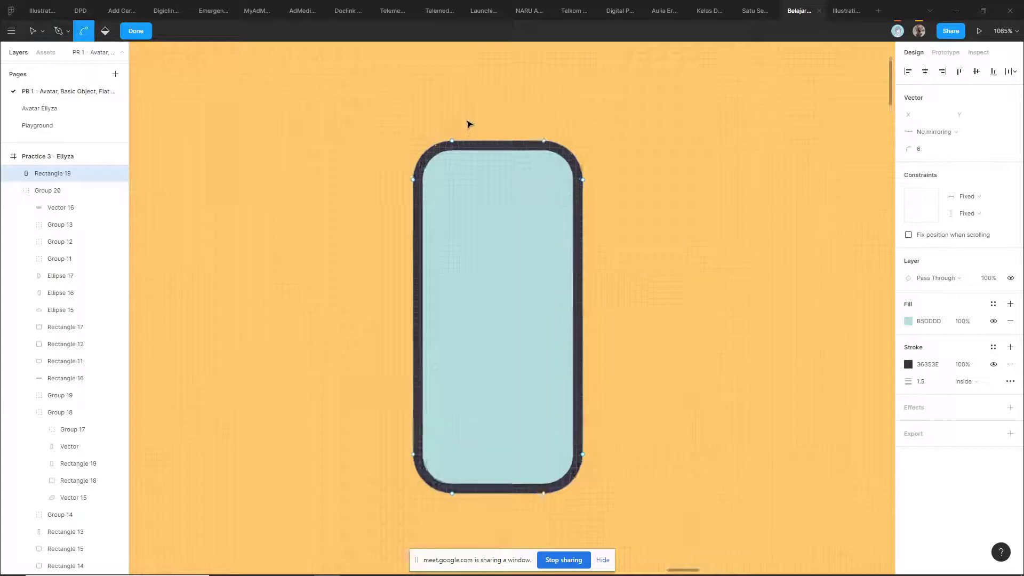
pyautogui.scroll(5, 468, 125)
pyautogui.press('p')
pyautogui.click(566, 187)
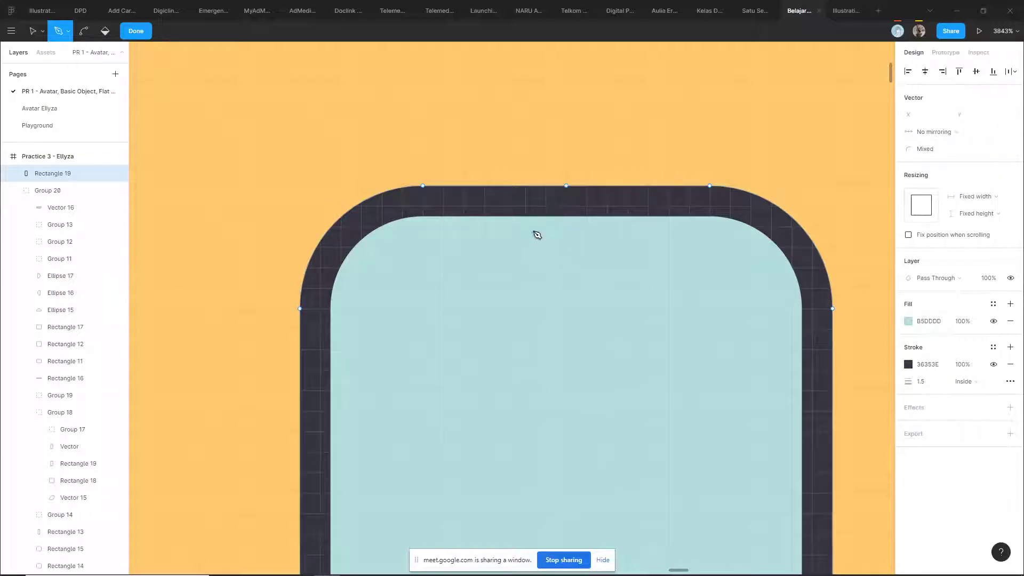
pyautogui.moveTo(526, 186); pyautogui.dragTo(537, 320)
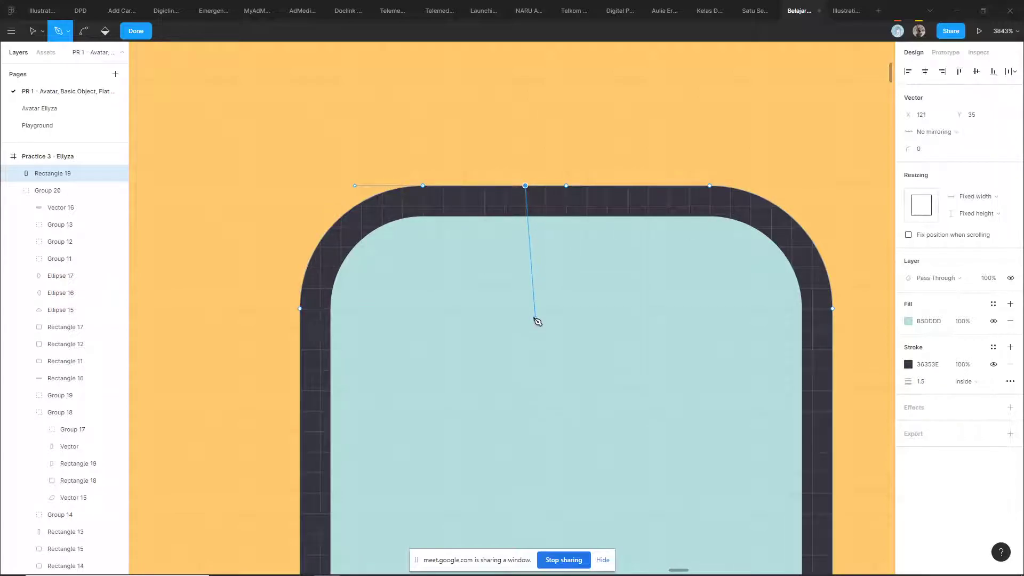
pyautogui.moveTo(608, 186); pyautogui.dragTo(571, 272)
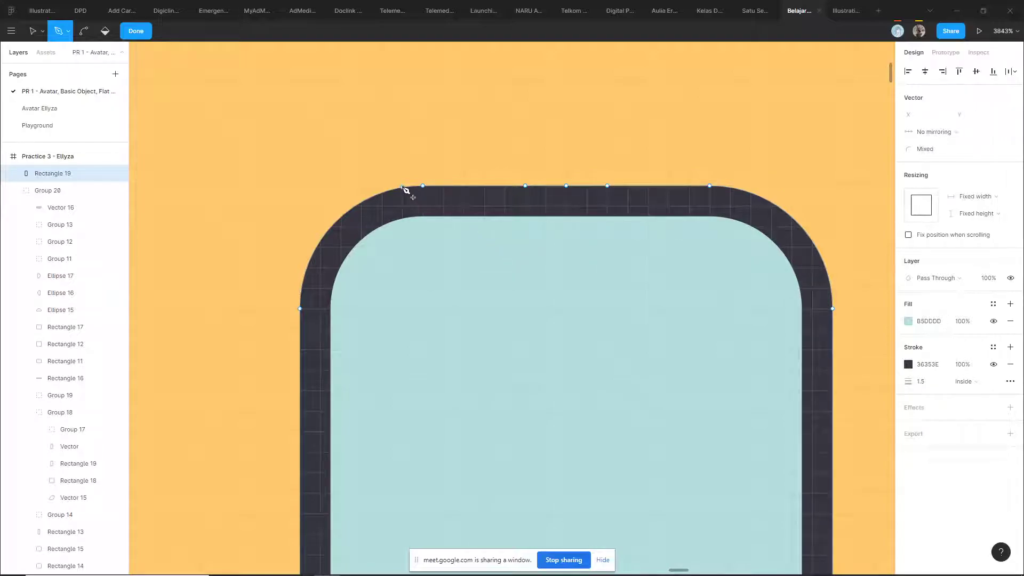
pyautogui.moveTo(730, 187); pyautogui.dragTo(737, 197)
pyautogui.press('Escape')
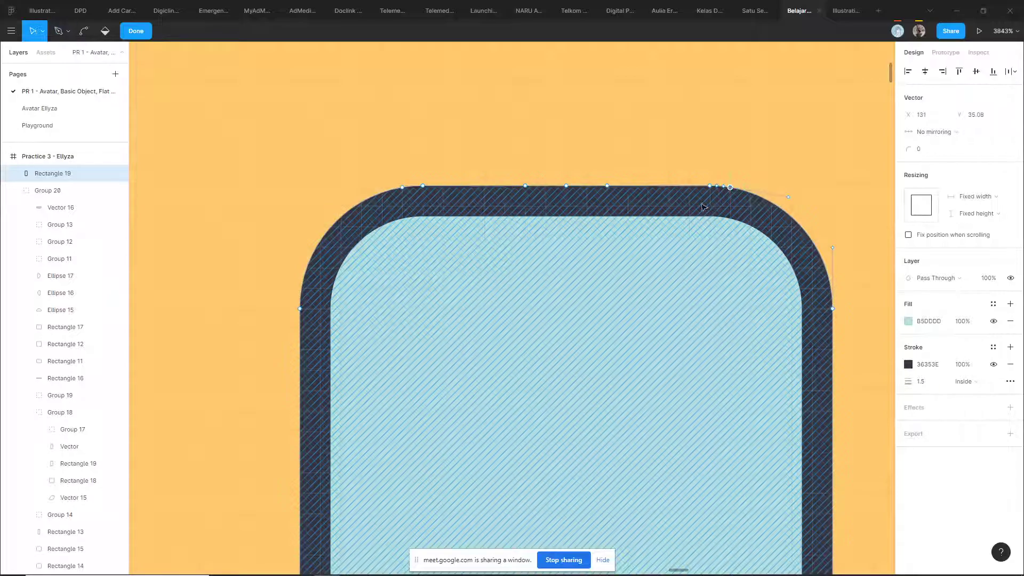
# - Raise two anchors on the right half of the top edge into a prong, remove its curve, and square up its upper corners
pyautogui.keyDown('shift'); pyautogui.click(607, 186); pyautogui.keyUp('shift')
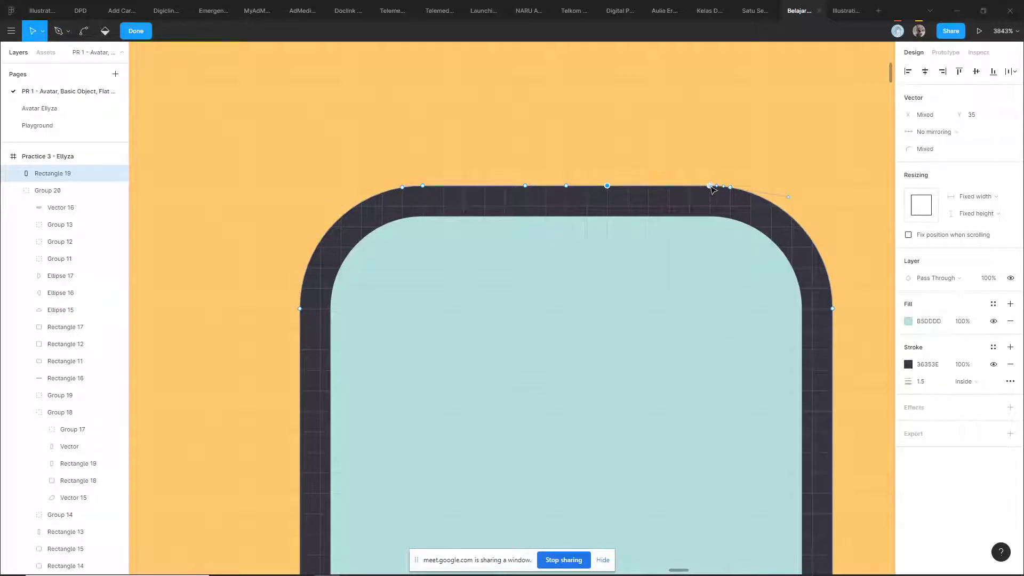
pyautogui.moveTo(605, 188); pyautogui.dragTo(579, 155)
pyautogui.keyDown('ctrl'); pyautogui.click(679, 153); pyautogui.keyUp('ctrl')
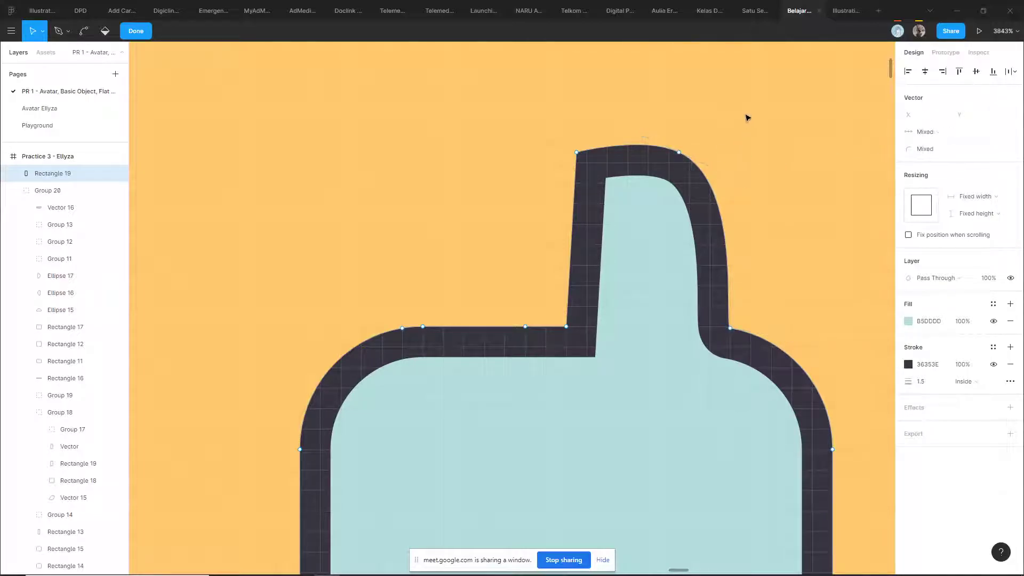
pyautogui.keyDown('ctrl'); pyautogui.click(680, 153); pyautogui.keyUp('ctrl')
pyautogui.moveTo(680, 155); pyautogui.dragTo(721, 154)
pyautogui.moveTo(576, 153); pyautogui.dragTo(567, 152)
pyautogui.press('Escape')
# - Check the single-prong outline in path editing, and delete this practice forearm shape from above the robot
pyautogui.scroll(-10, 472, 163)
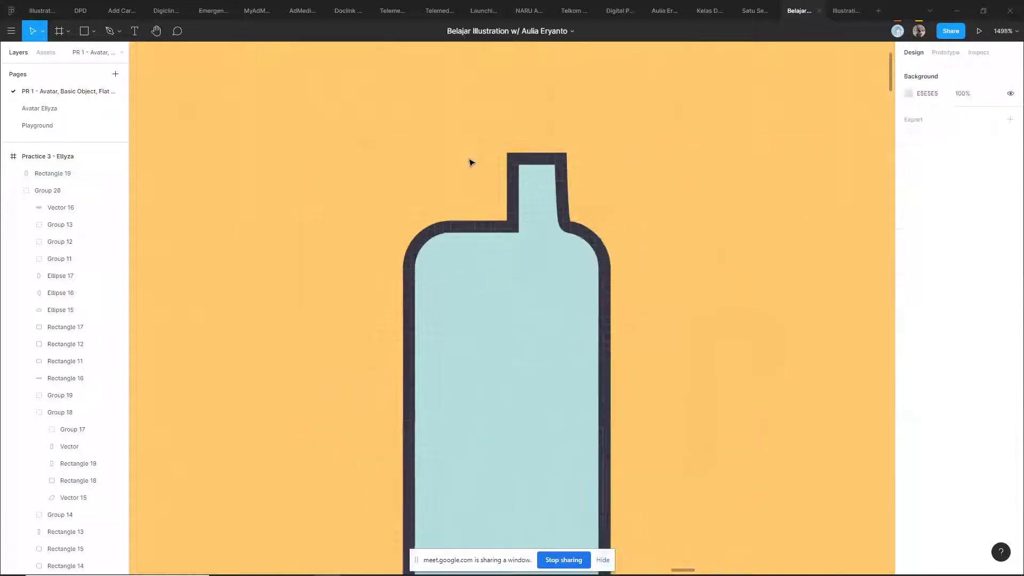
pyautogui.doubleClick(537, 201)
pyautogui.scroll(5, 526, 188)
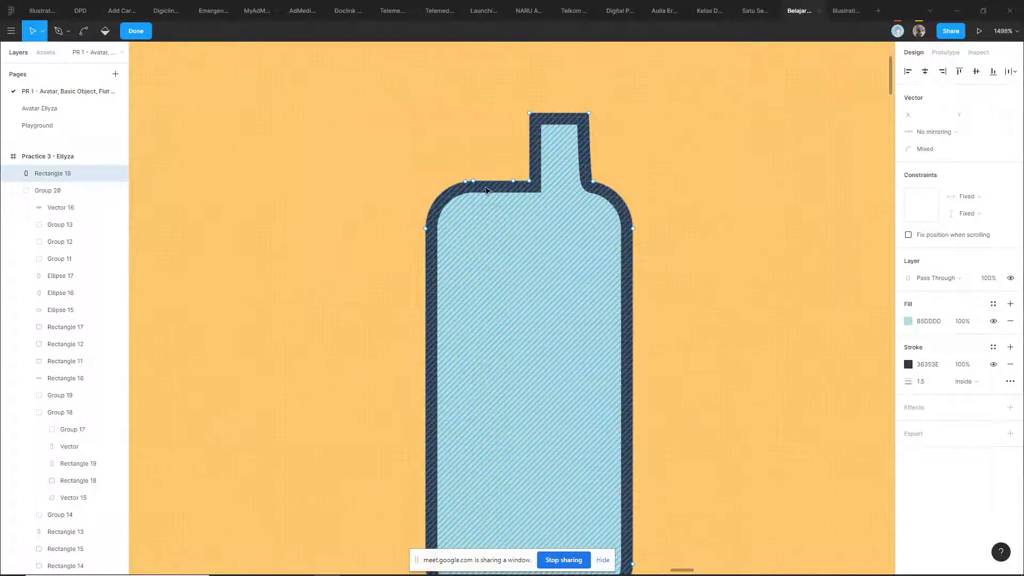
pyautogui.press('Escape')
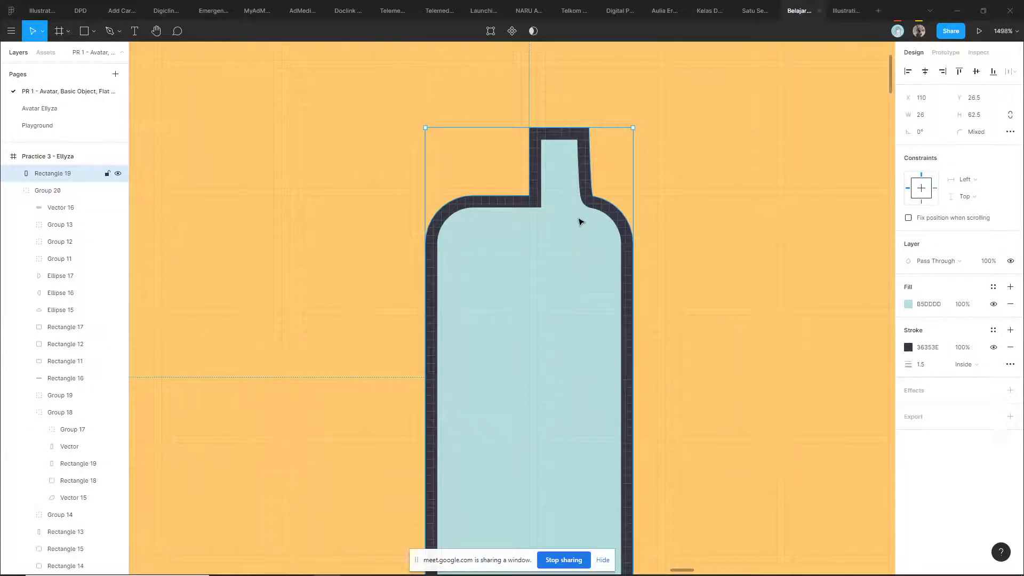
pyautogui.click(636, 119)
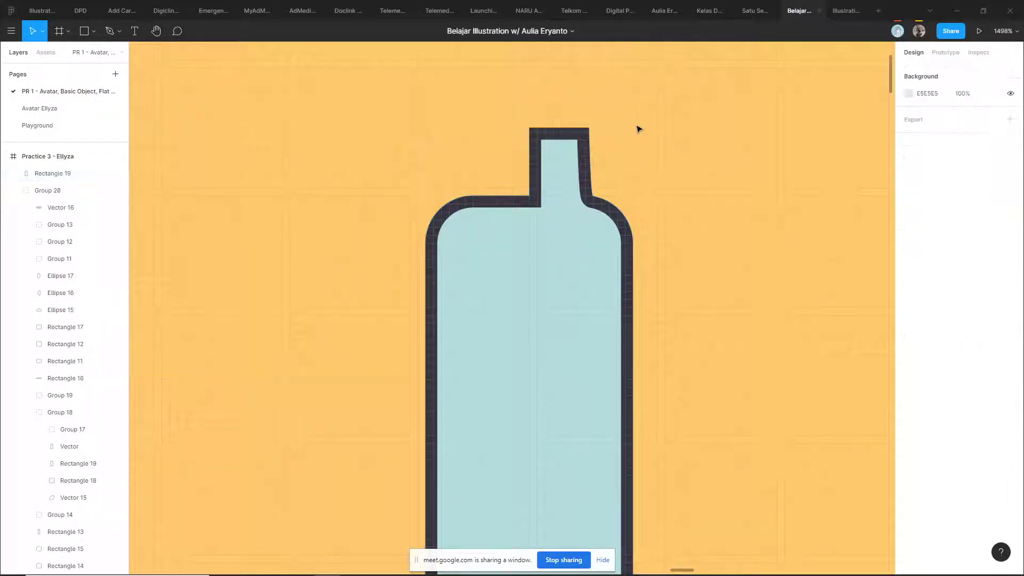
pyautogui.scroll(-2, 643, 144)
pyautogui.click(586, 221)
pyautogui.press('Delete')
# - Compare the drawn robot's head, body, arms and legs with the reference robot image beside it
pyautogui.scroll(-8, 586, 221)
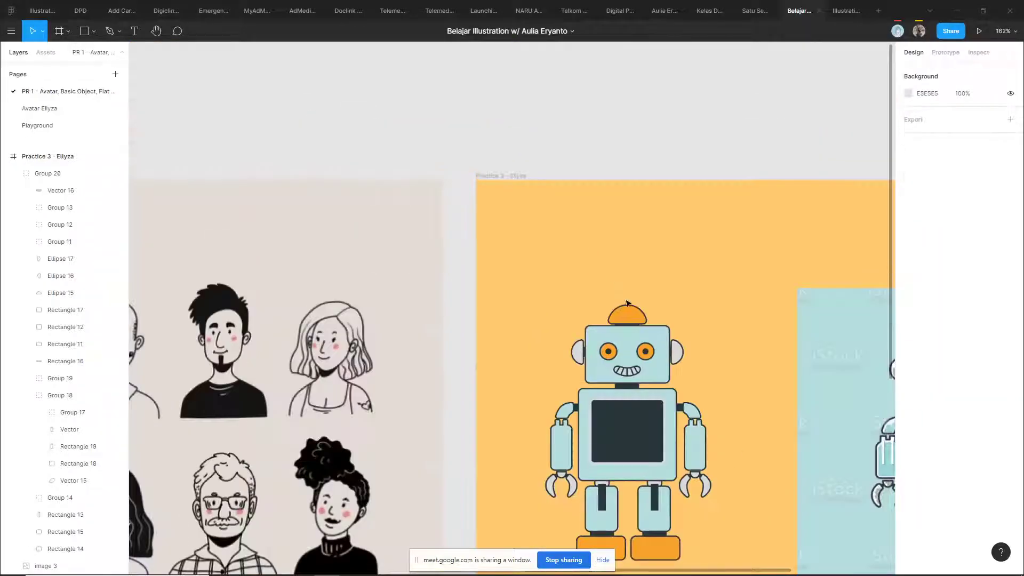
pyautogui.scroll(-4, 614, 285)
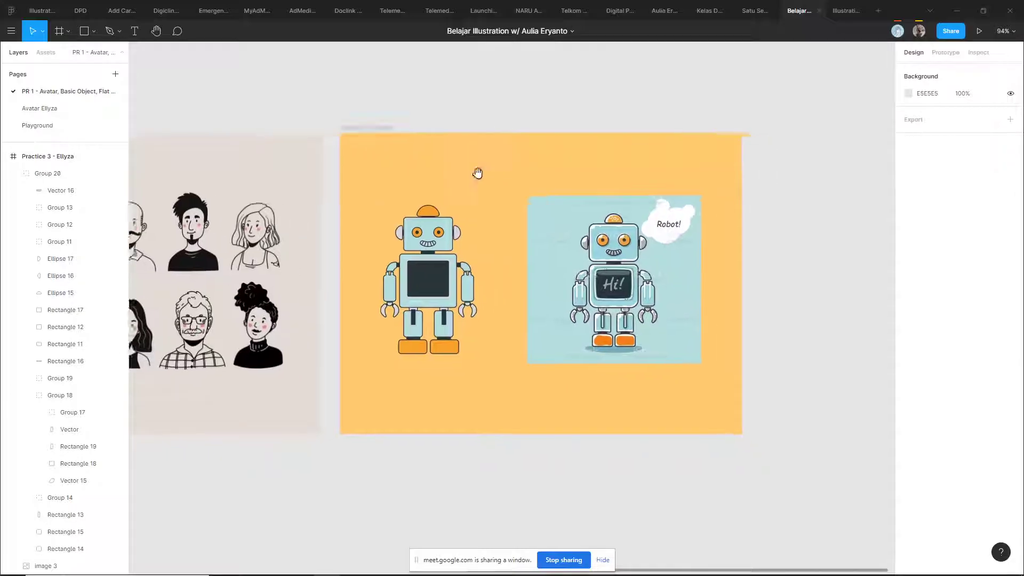
pyautogui.scroll(3, 496, 174)
pyautogui.moveTo(308, 306); pyautogui.dragTo(358, 296)
pyautogui.scroll(6, 358, 296)
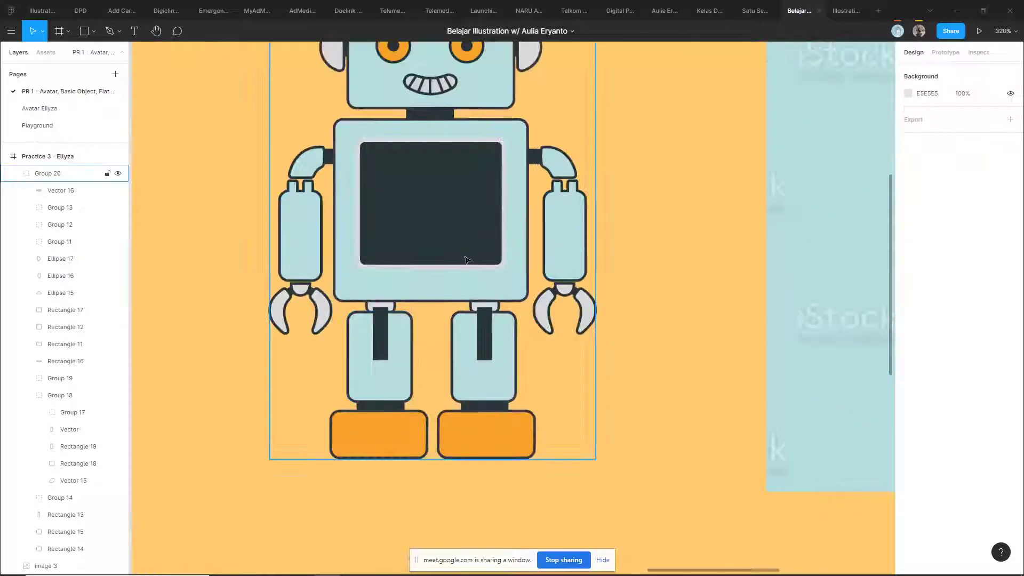
pyautogui.moveTo(457, 238); pyautogui.dragTo(437, 267)
pyautogui.moveTo(318, 261); pyautogui.dragTo(249, 253)
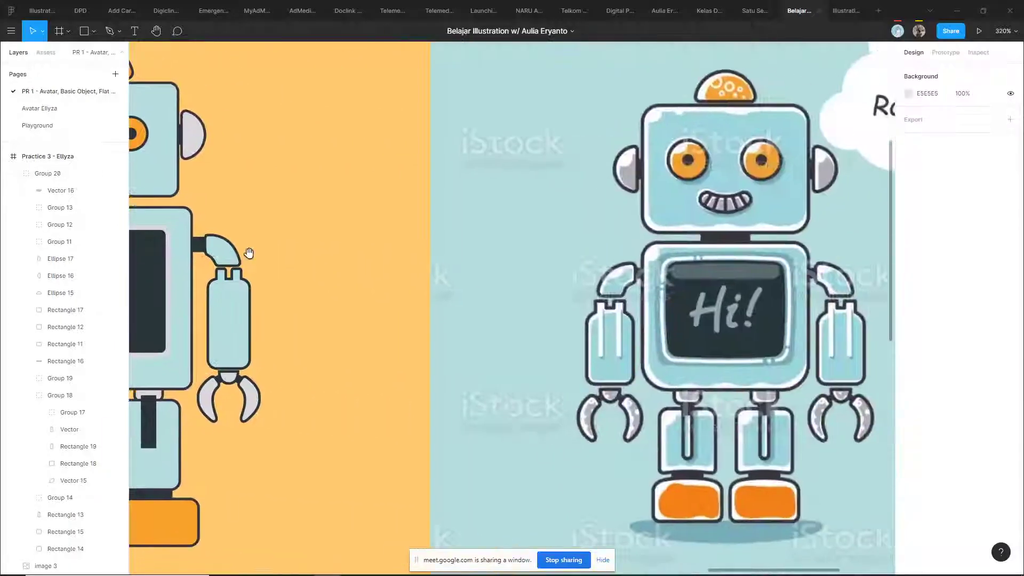
pyautogui.hscroll(1, 686, 258)
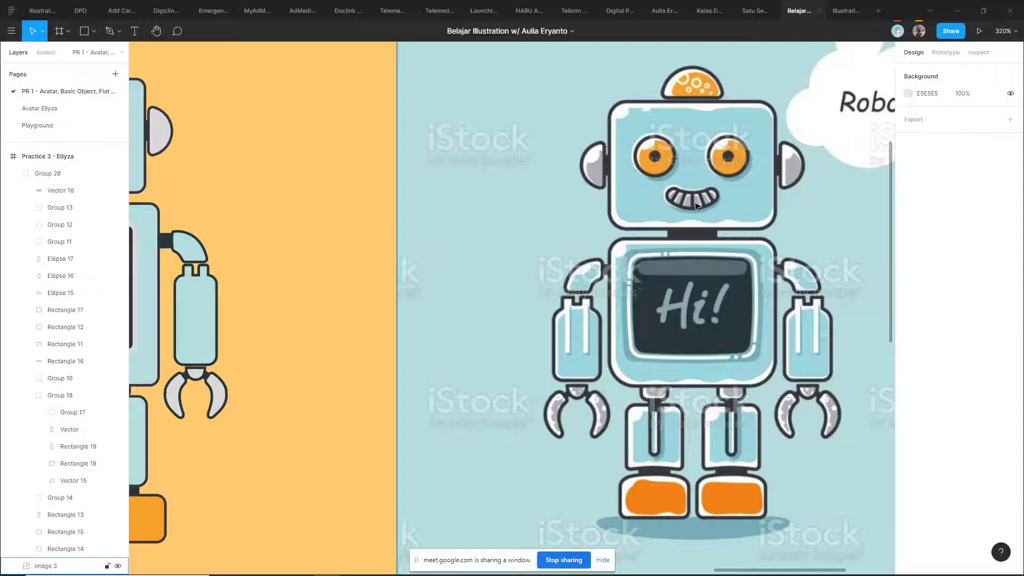
pyautogui.hscroll(-10, 681, 234)
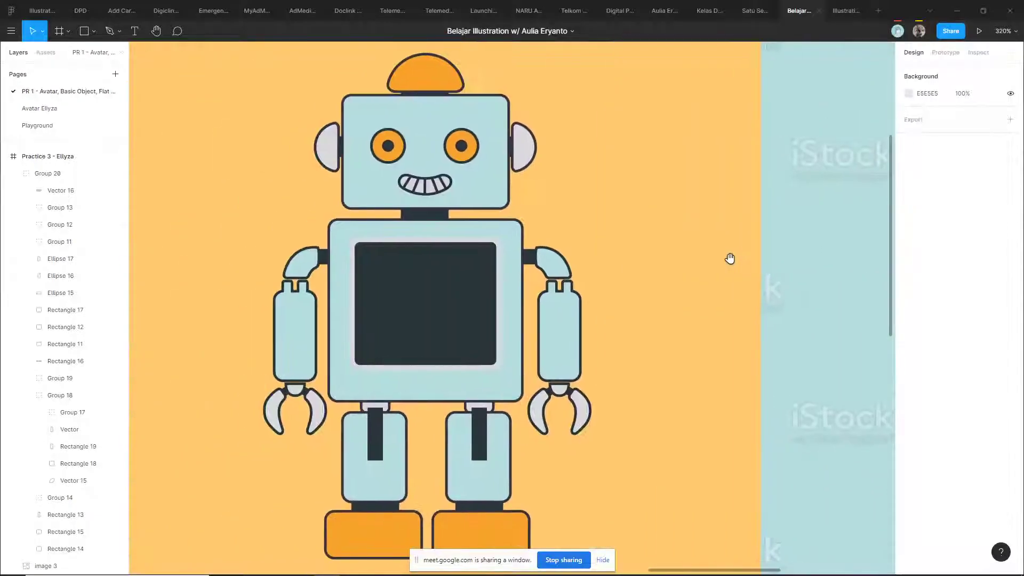
pyautogui.moveTo(708, 275); pyautogui.dragTo(331, 256)
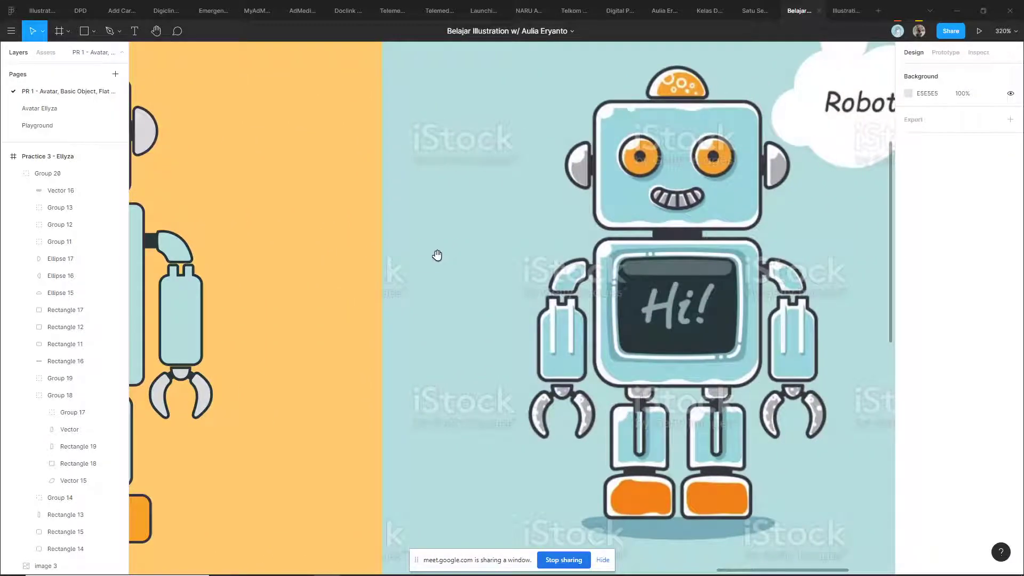
pyautogui.hscroll(-5, 528, 256)
pyautogui.scroll(-3, 491, 251)
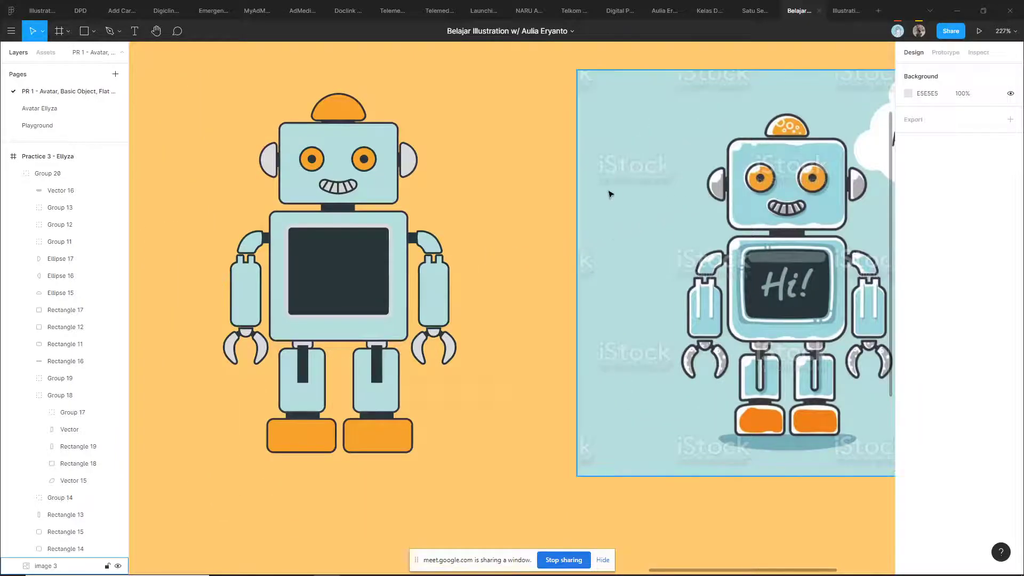
pyautogui.scroll(2, 597, 194)
pyautogui.hscroll(-4, 596, 194)
# - Select the robot's head rectangle and examine its outline, corner radius, fill and stroke settings
pyautogui.doubleClick(473, 203)
pyautogui.click(613, 210)
pyautogui.doubleClick(517, 213)
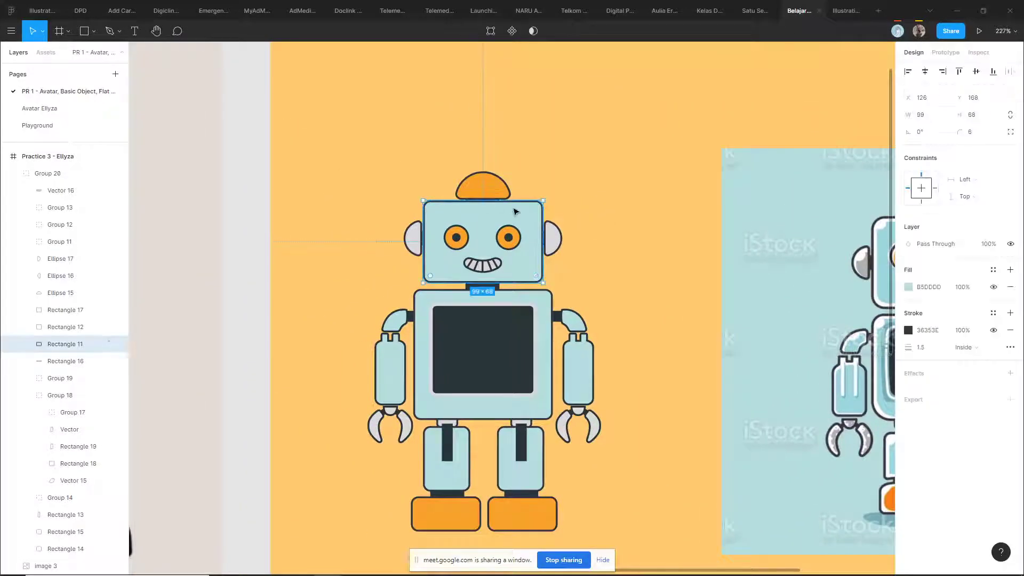
pyautogui.click(619, 230)
pyautogui.scroll(5, 502, 249)
pyautogui.doubleClick(556, 215)
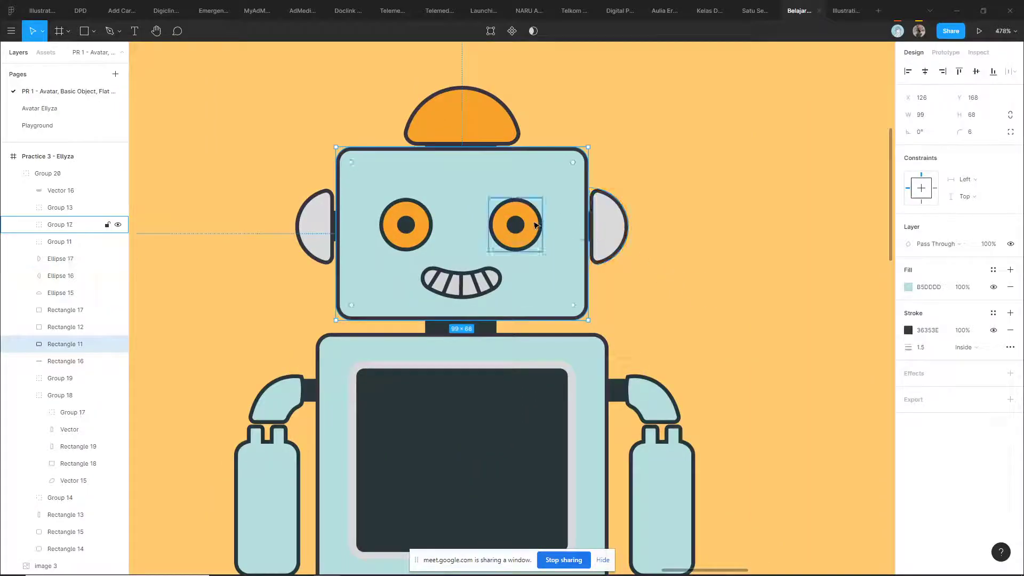
pyautogui.click(691, 162)
pyautogui.doubleClick(521, 178)
pyautogui.hscroll(1, 688, 174)
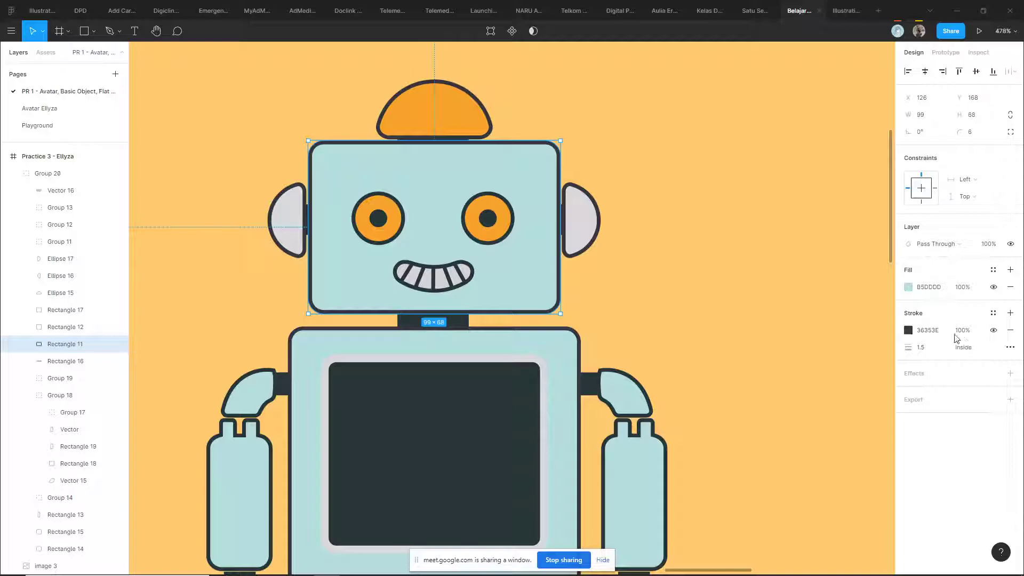
pyautogui.scroll(3, 474, 193)
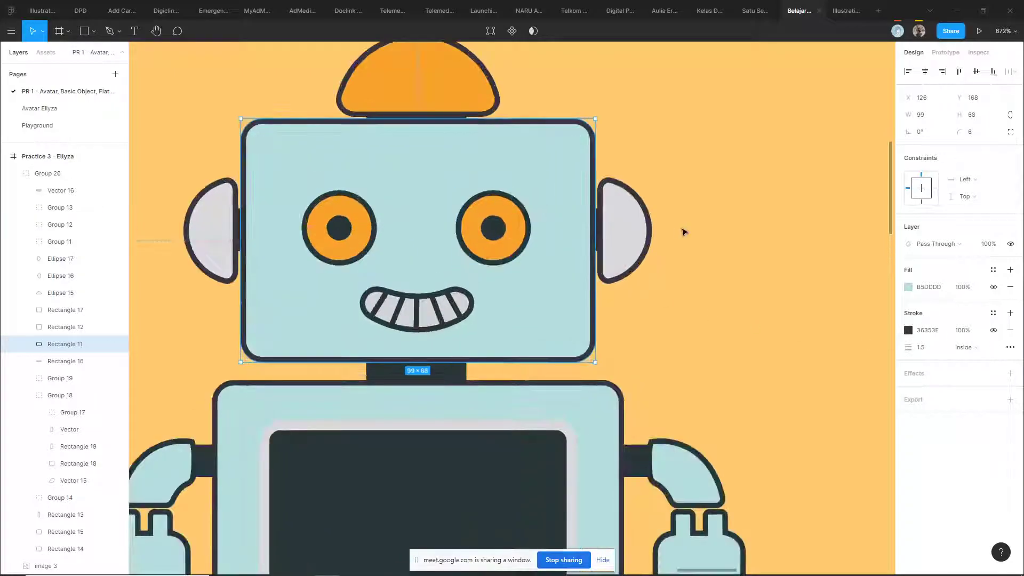
# - Try adding a second, gradient stroke beneath the dark stroke of the head rectangle and compare it with the reference robot
pyautogui.click(1011, 314)
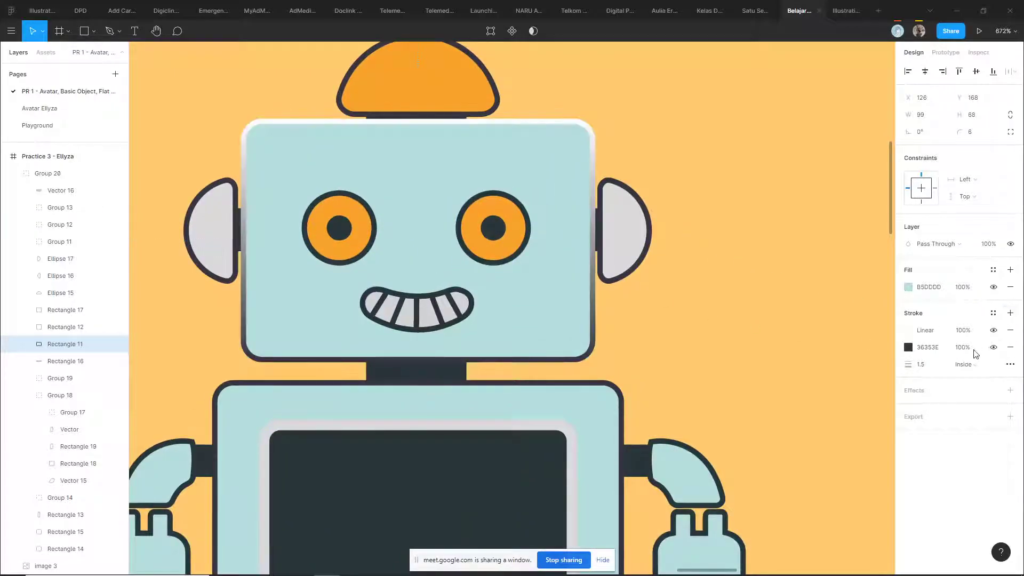
pyautogui.moveTo(900, 330); pyautogui.dragTo(901, 352)
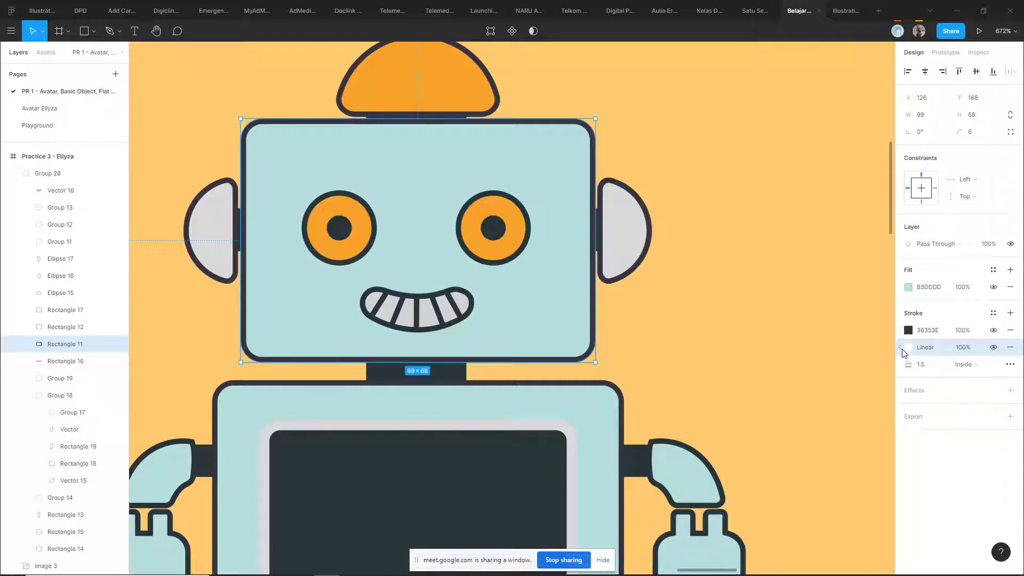
pyautogui.moveTo(901, 346)
pyautogui.mouseDown()
pyautogui.moveTo(899, 326)
pyautogui.moveTo(900, 350)
pyautogui.mouseUp()
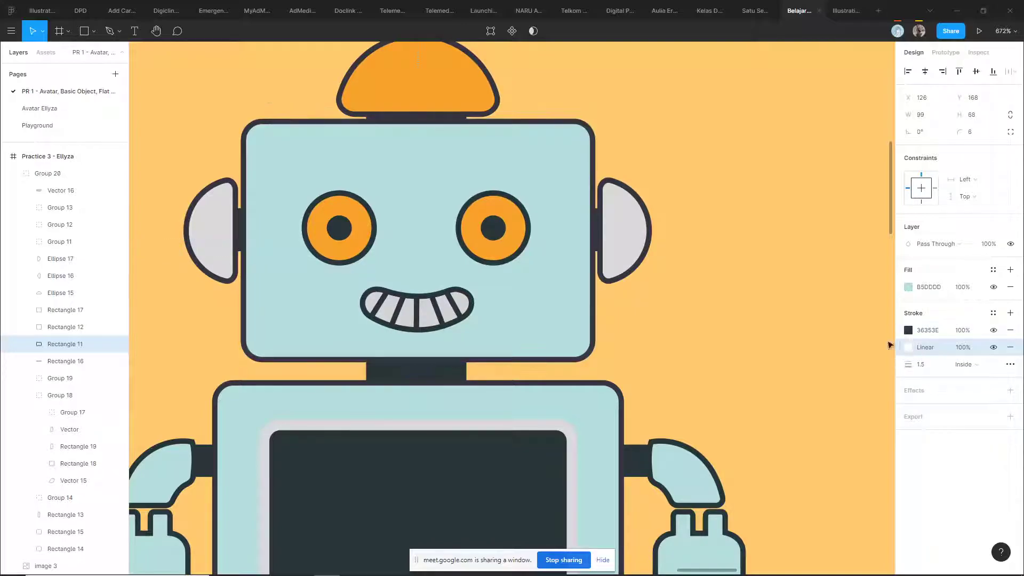
pyautogui.scroll(-5, 757, 311)
pyautogui.hscroll(5, 669, 271)
pyautogui.hscroll(5, 669, 272)
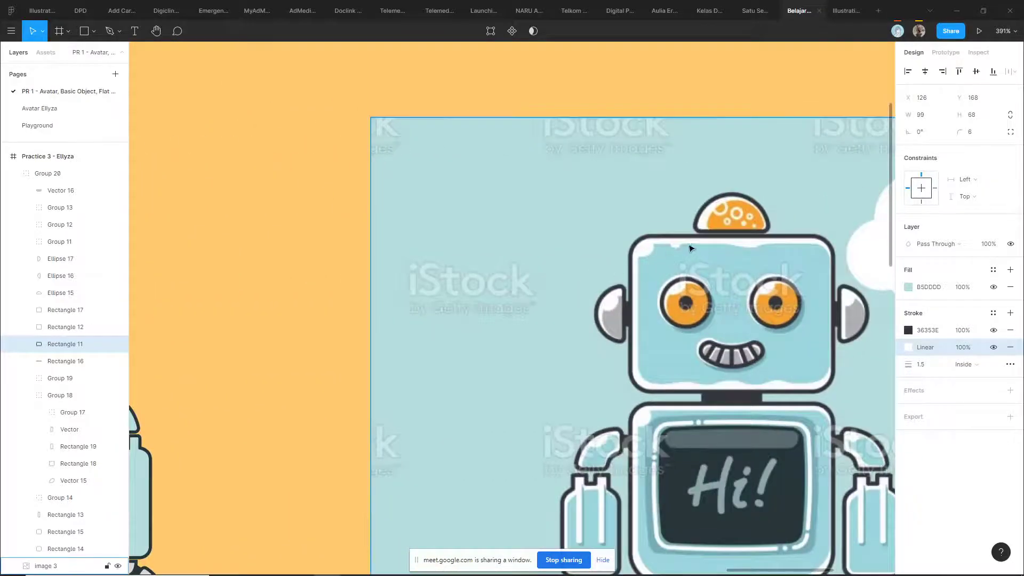
pyautogui.hscroll(-5, 736, 270)
pyautogui.scroll(5, 660, 251)
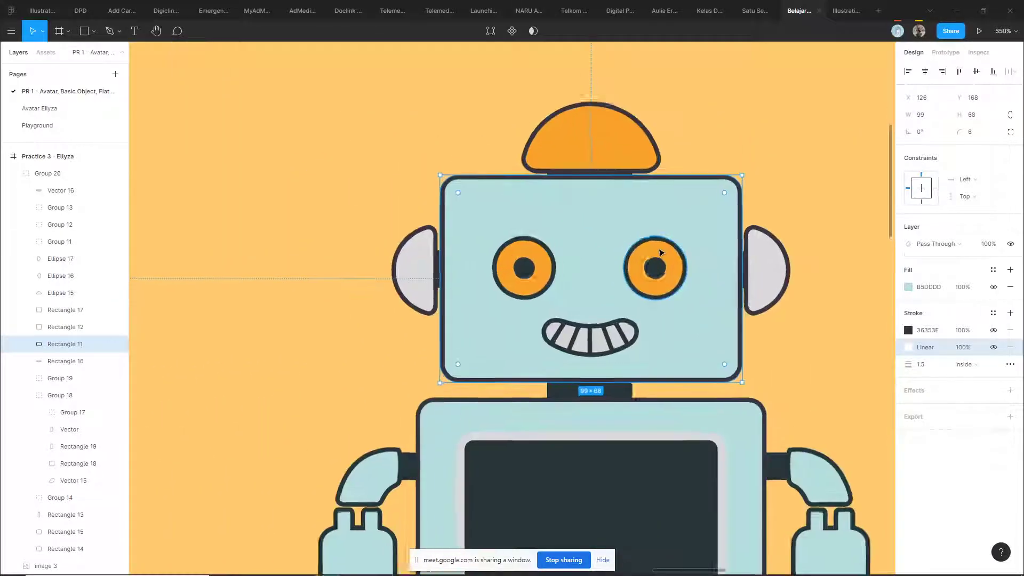
pyautogui.scroll(2, 644, 243)
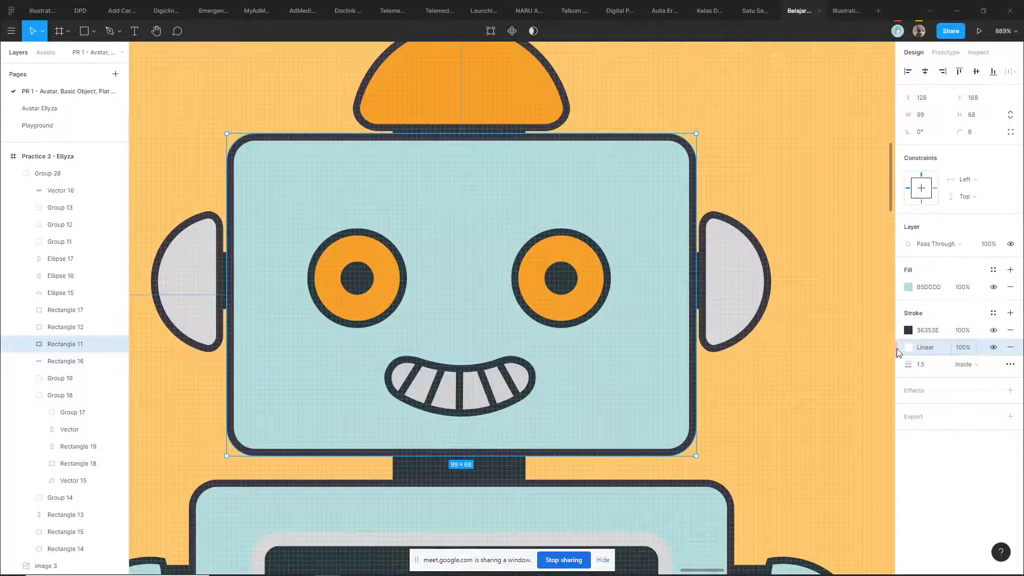
# - Replace the head's gradient stroke with a solid white FFFFFF stroke stacked above the dark one
pyautogui.click(1010, 347)
pyautogui.hscroll(2, 731, 320)
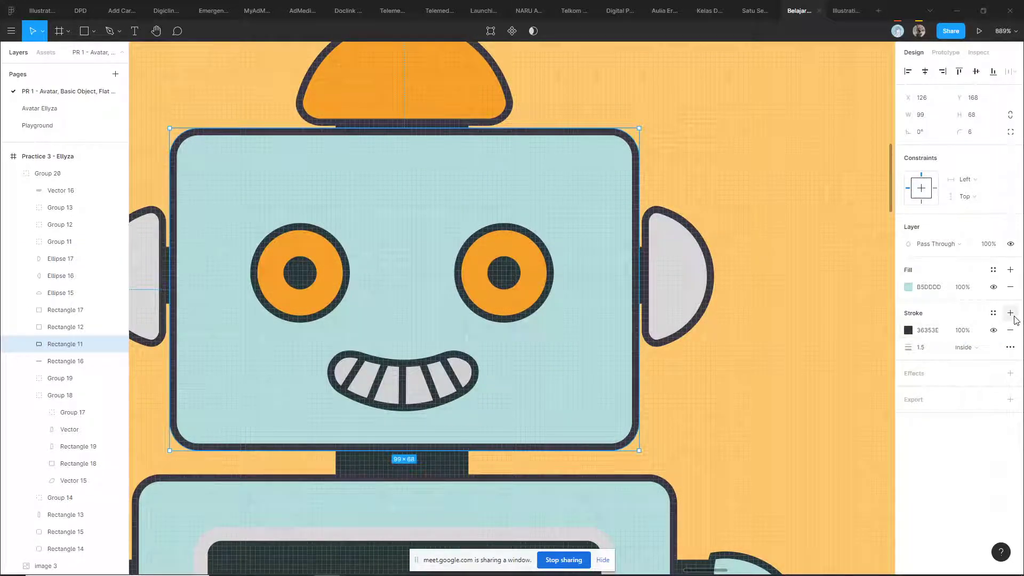
pyautogui.hotkey('ctrl', 'z')
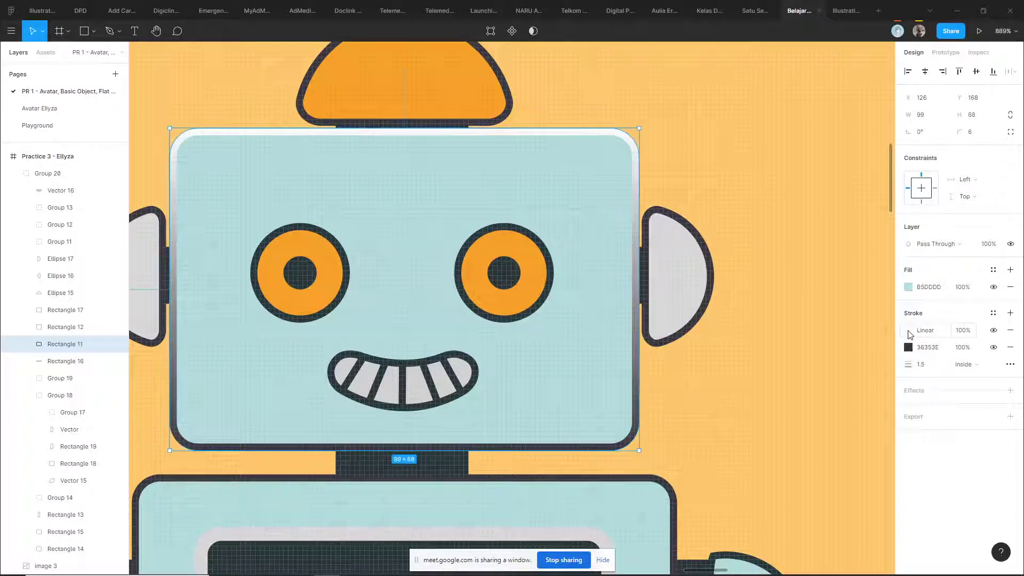
pyautogui.click(909, 331)
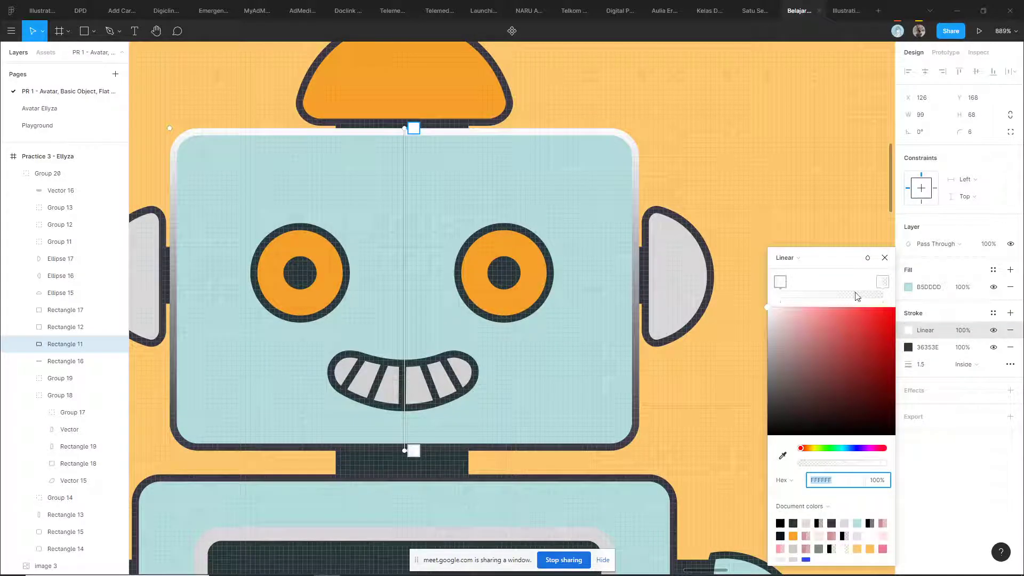
pyautogui.click(805, 258)
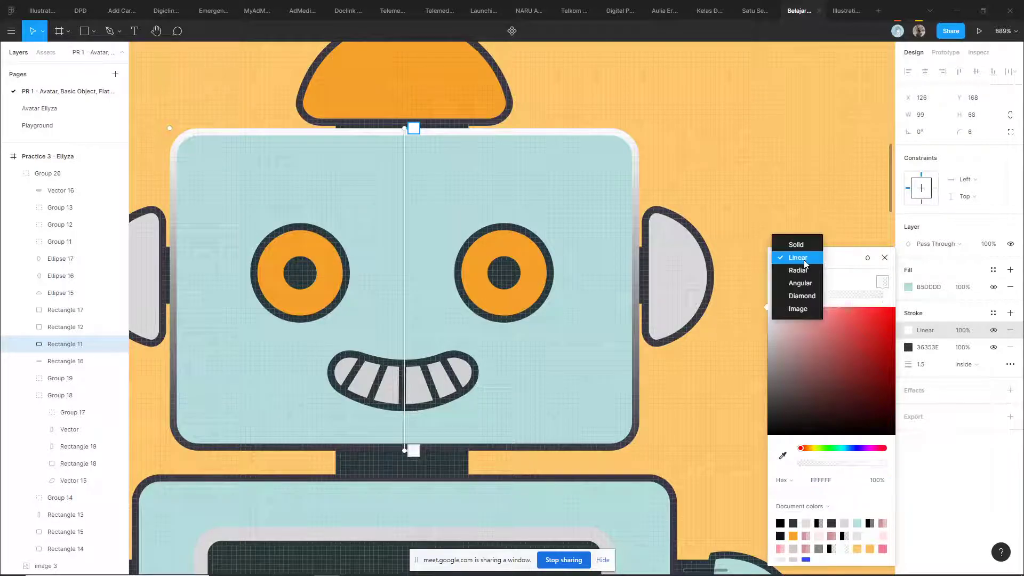
pyautogui.click(798, 244)
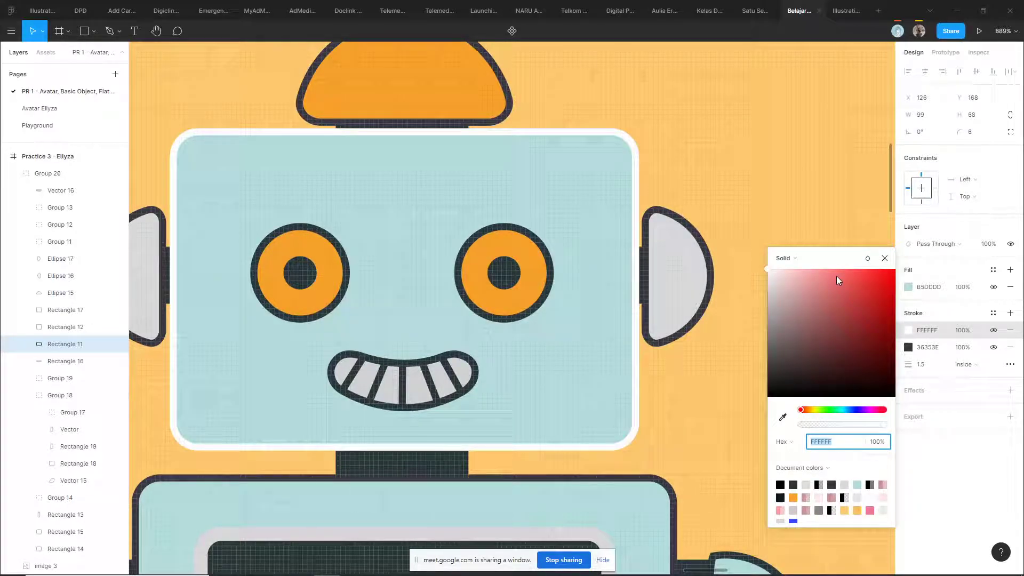
pyautogui.click(1005, 352)
pyautogui.click(1006, 348)
pyautogui.click(1010, 330)
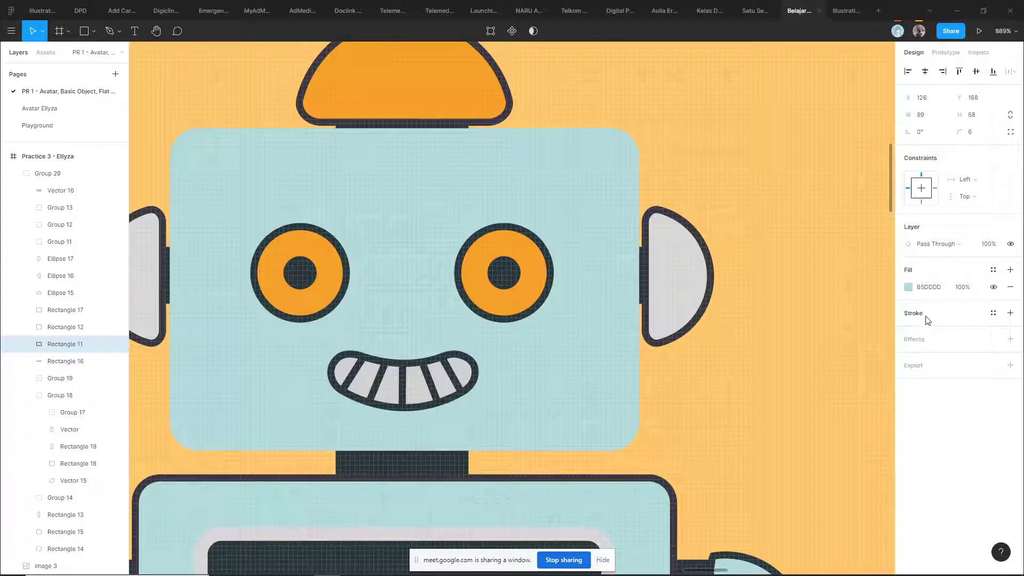
pyautogui.click(1009, 314)
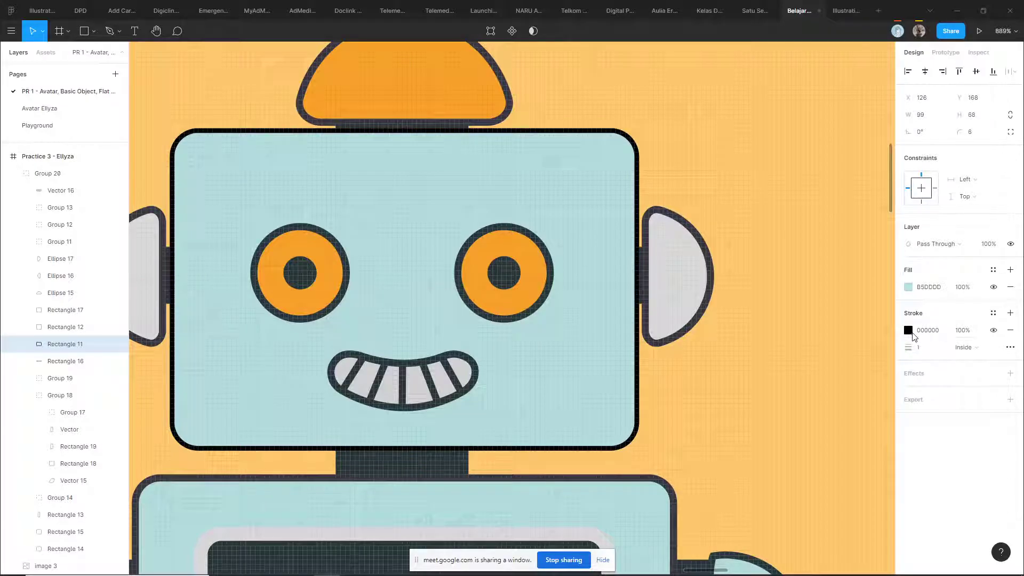
pyautogui.hotkey('ctrl', 'z')
pyautogui.hotkey('ctrl', 'z')
pyautogui.hotkey('ctrl', 'z')
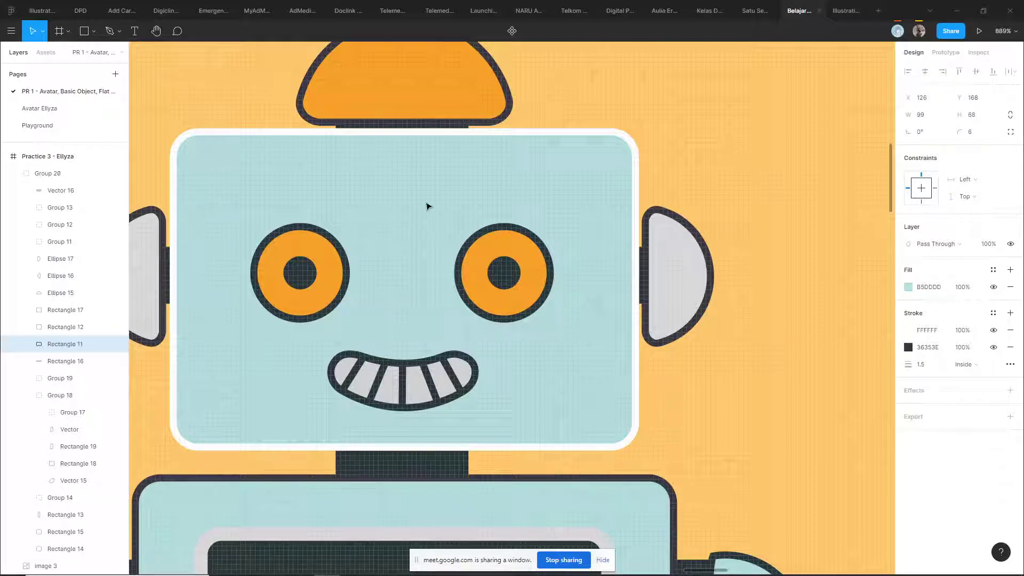
# - Move the white stroke beneath the head's dark stroke and compare the head's edge with the reference robot
pyautogui.moveTo(899, 335); pyautogui.dragTo(899, 361)
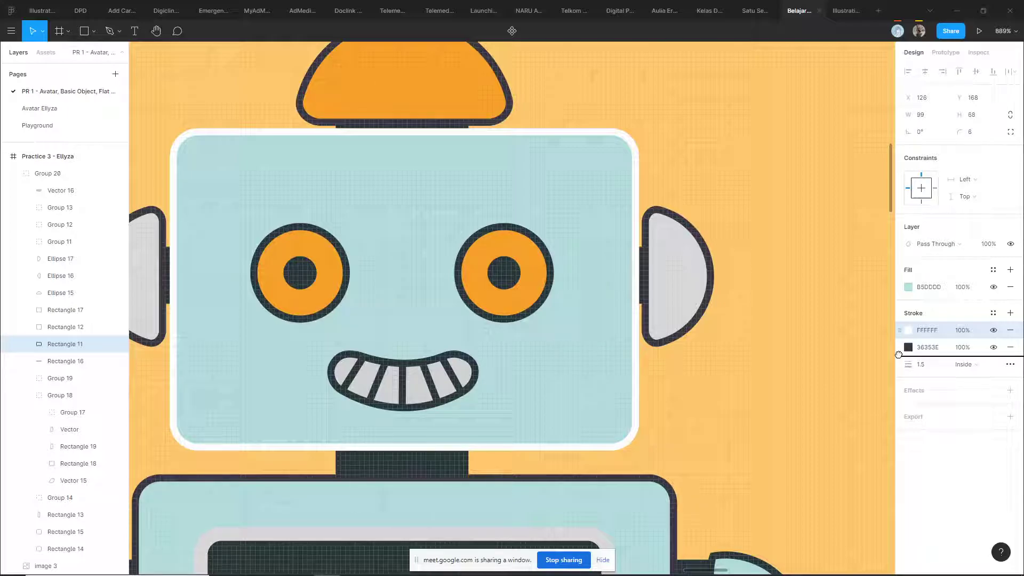
pyautogui.moveTo(899, 355); pyautogui.dragTo(900, 355)
pyautogui.scroll(-5, 681, 270)
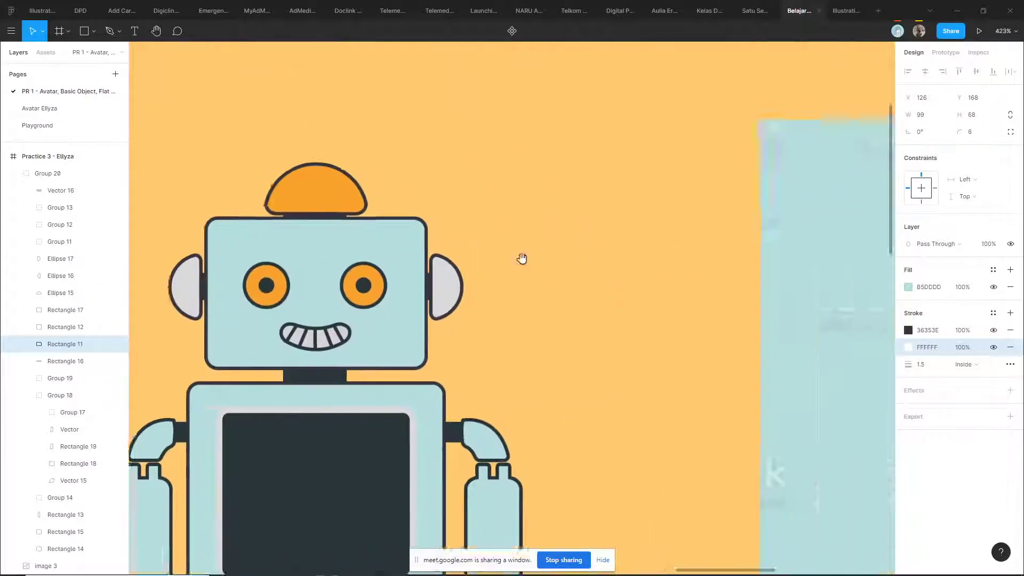
pyautogui.hscroll(3, 665, 297)
pyautogui.scroll(3, 637, 260)
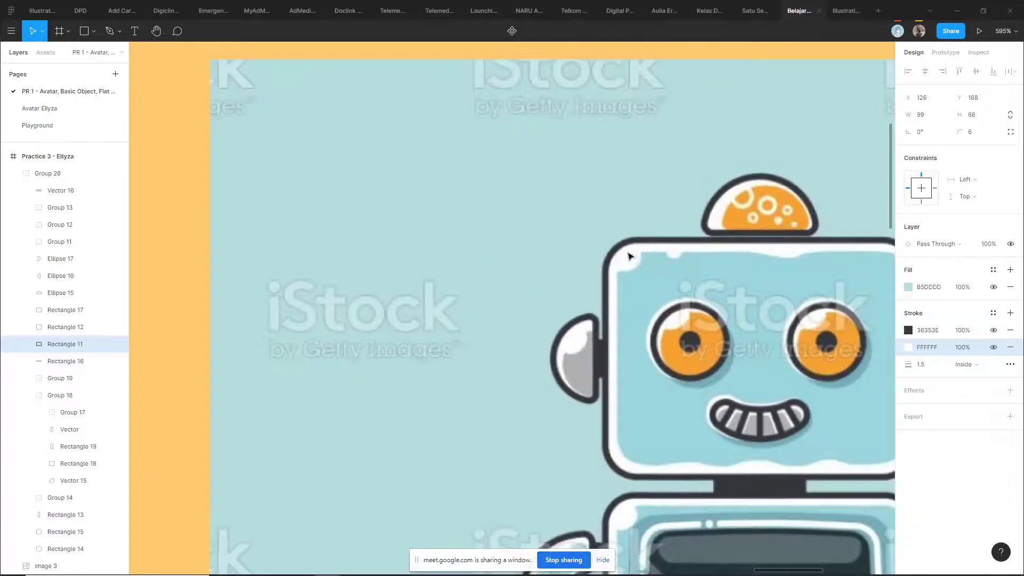
pyautogui.hscroll(5, 660, 251)
pyautogui.hscroll(-2, 613, 224)
pyautogui.scroll(3, 583, 186)
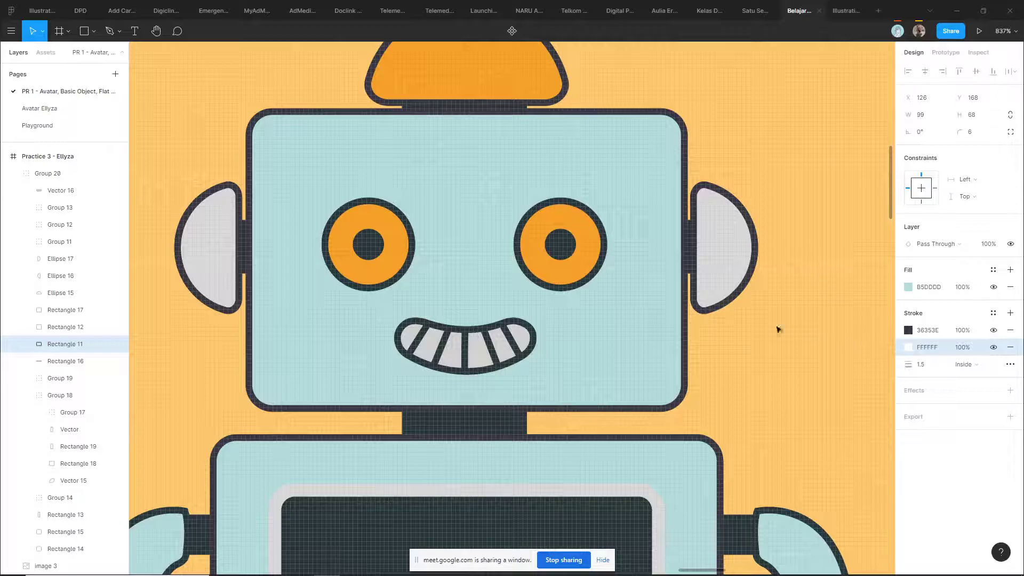
# - Remove the extra white stroke from the head rectangle, keeping only its dark 36353E stroke
pyautogui.moveTo(905, 367)
pyautogui.mouseDown()
pyautogui.moveTo(938, 367)
pyautogui.moveTo(906, 367)
pyautogui.mouseUp()
pyautogui.scroll(3, 720, 309)
pyautogui.hscroll(-1, 720, 310)
pyautogui.scroll(3, 714, 337)
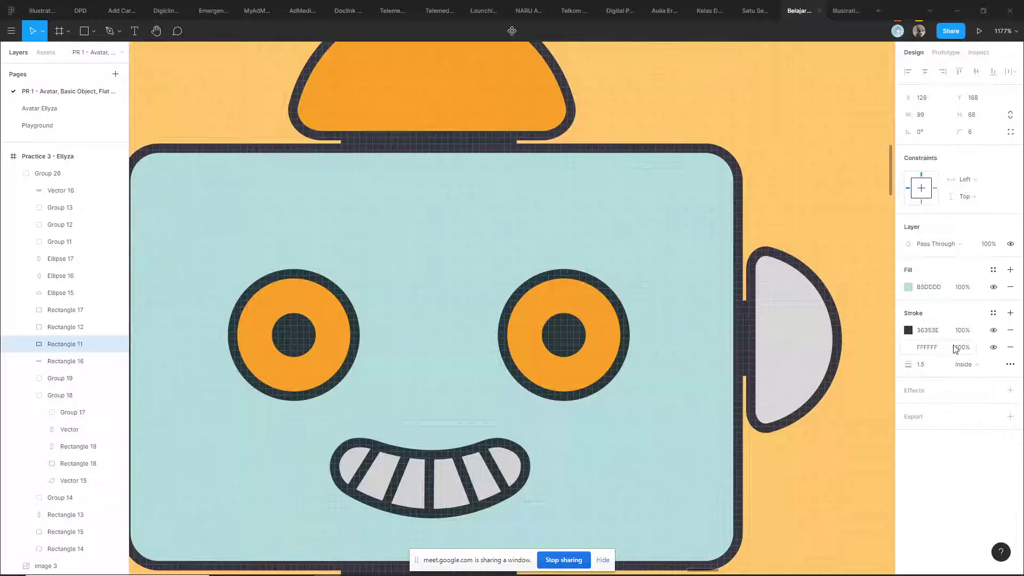
pyautogui.click(940, 333)
pyautogui.scroll(-3, 745, 240)
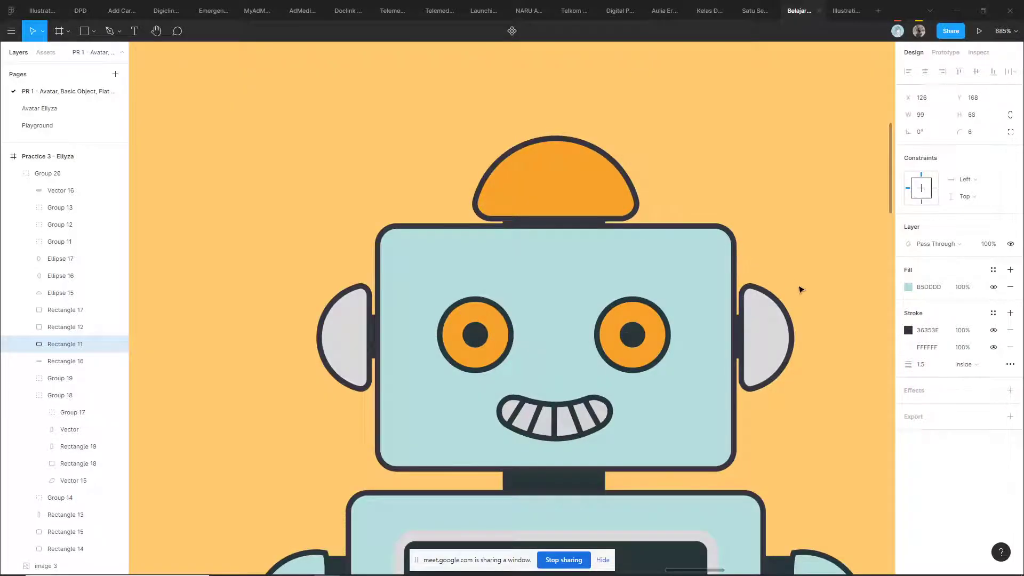
pyautogui.click(732, 237)
pyautogui.click(728, 239)
# - Duplicate the robot's head rectangle in place and hide the copy's fill
pyautogui.hscroll(3, 694, 267)
pyautogui.scroll(3, 599, 272)
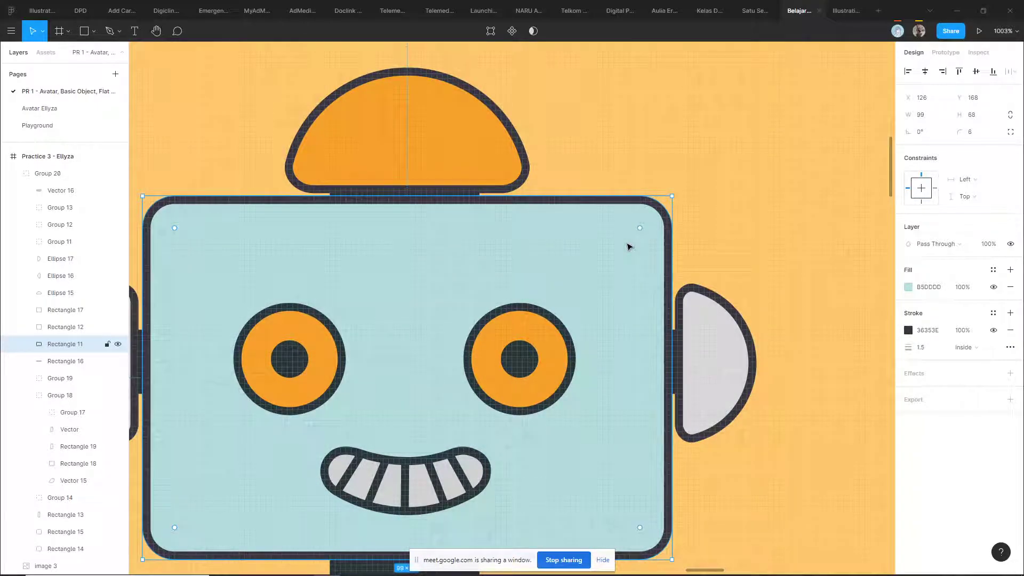
pyautogui.scroll(2, 628, 246)
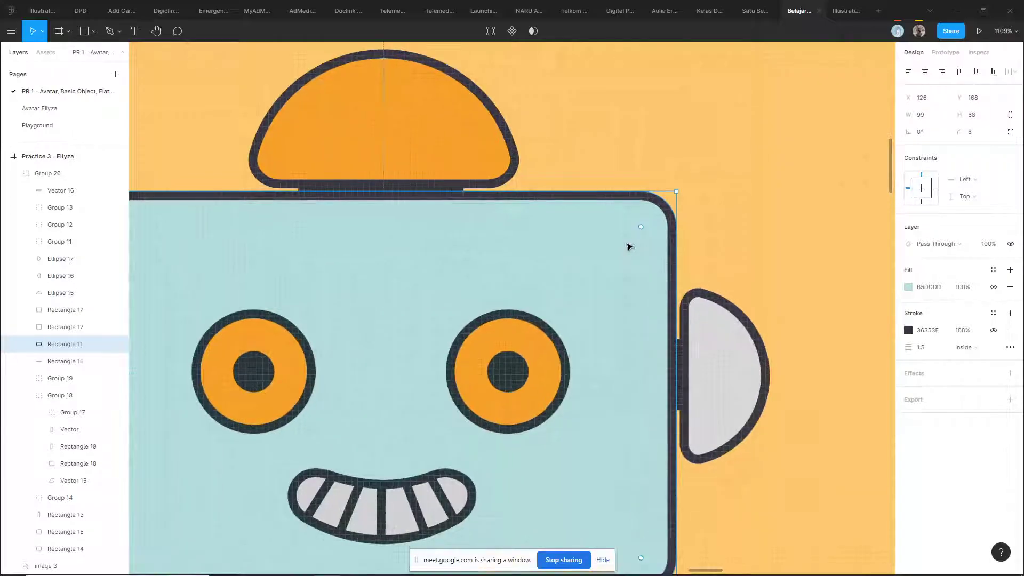
pyautogui.scroll(-2, 642, 245)
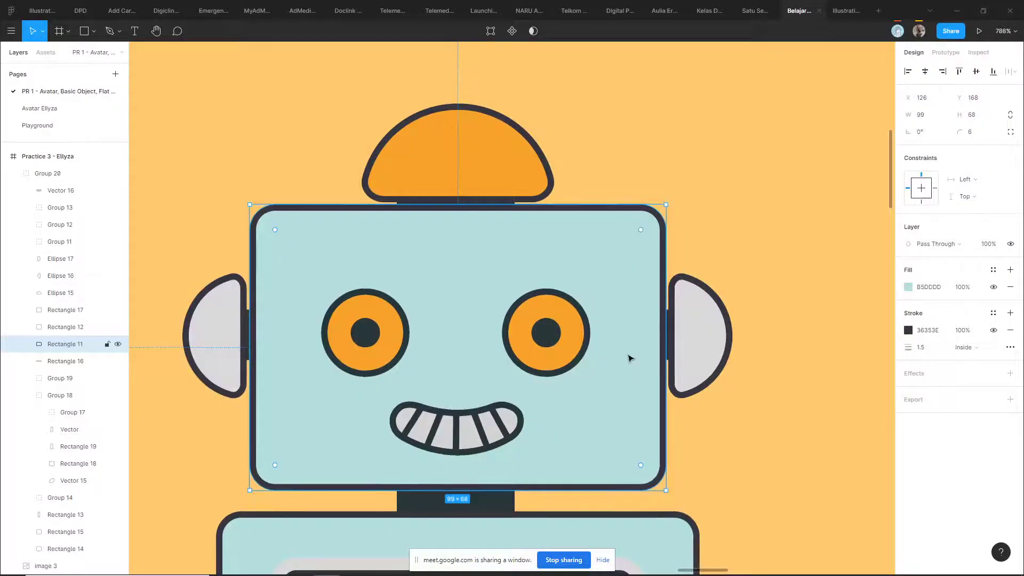
pyautogui.scroll(1, 597, 314)
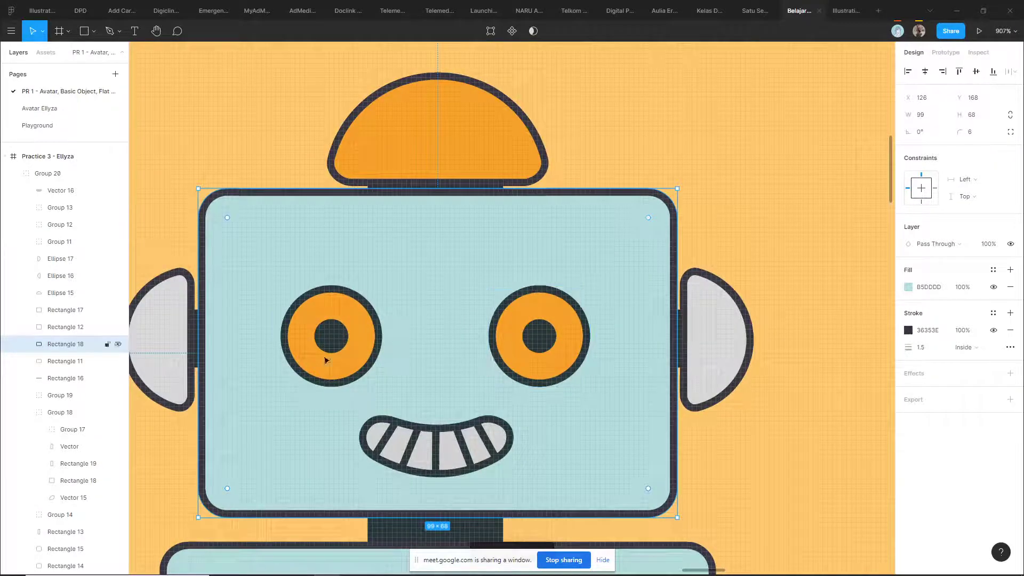
pyautogui.click(60, 344)
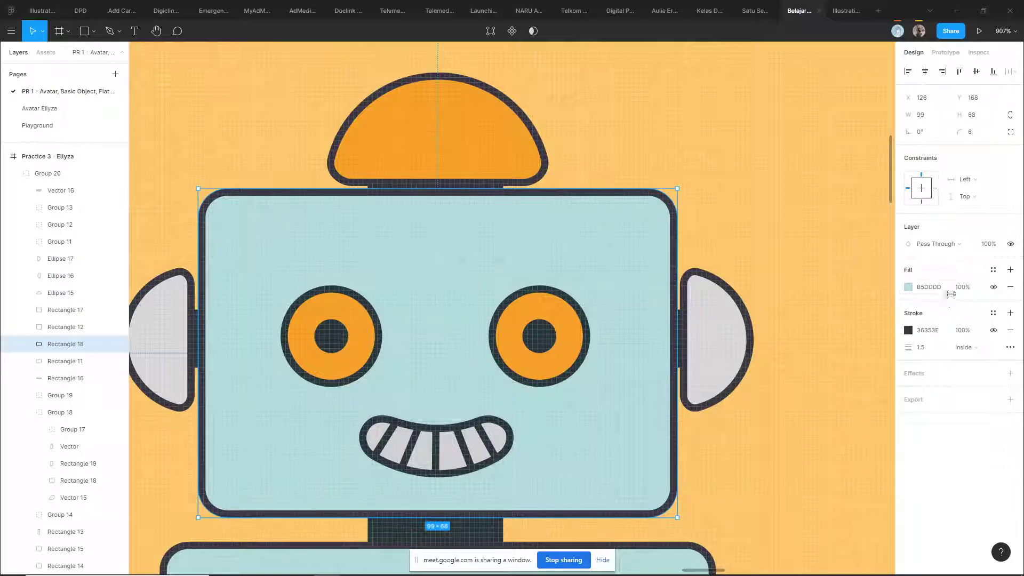
pyautogui.click(993, 287)
# - Set the copied head rectangle's stroke to white FFFFFF with a weight of 4
pyautogui.click(928, 333)
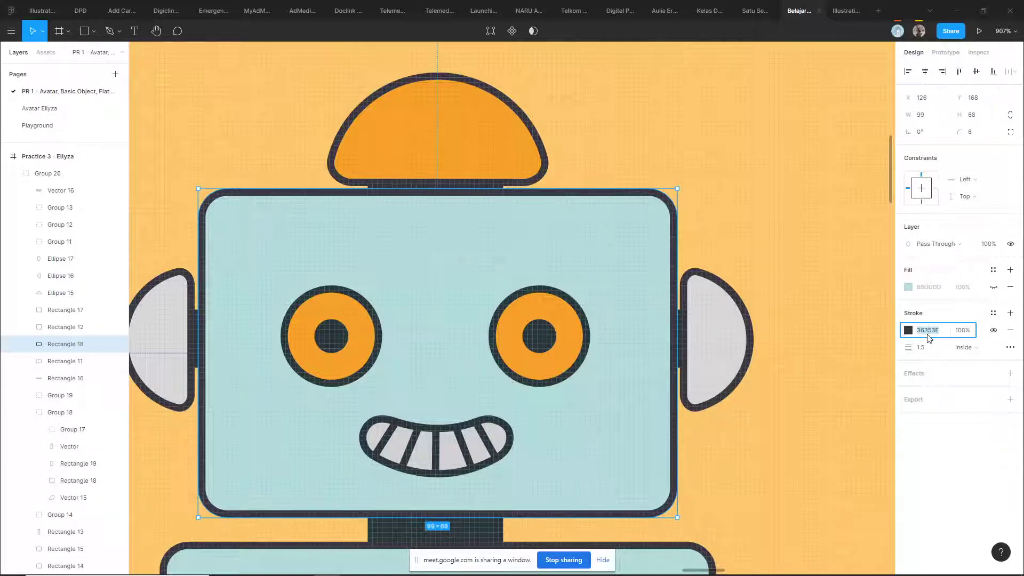
pyautogui.write('ffffff')
pyautogui.press('Return')
pyautogui.moveTo(910, 349); pyautogui.dragTo(910, 350)
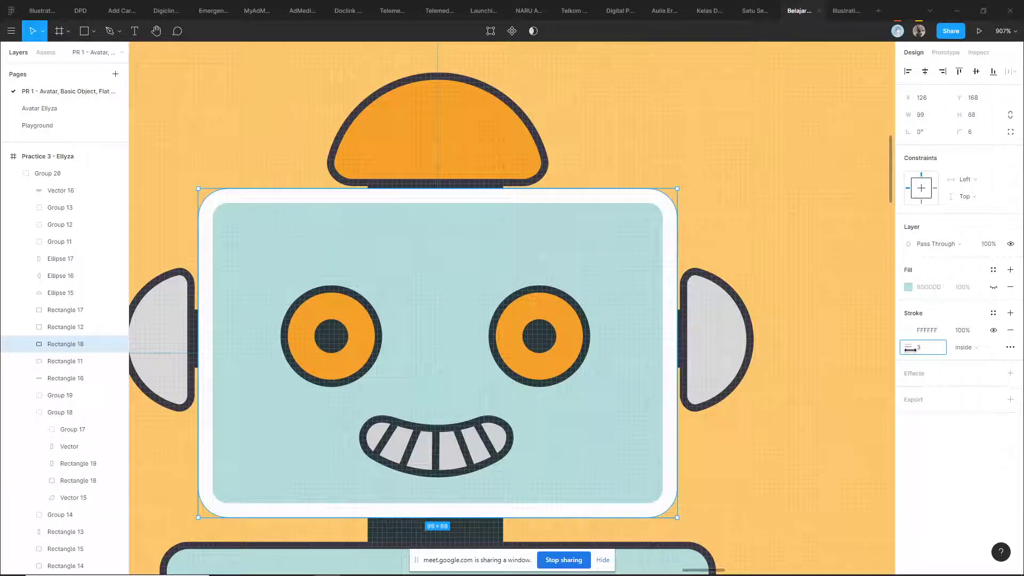
pyautogui.moveTo(910, 349); pyautogui.dragTo(911, 350)
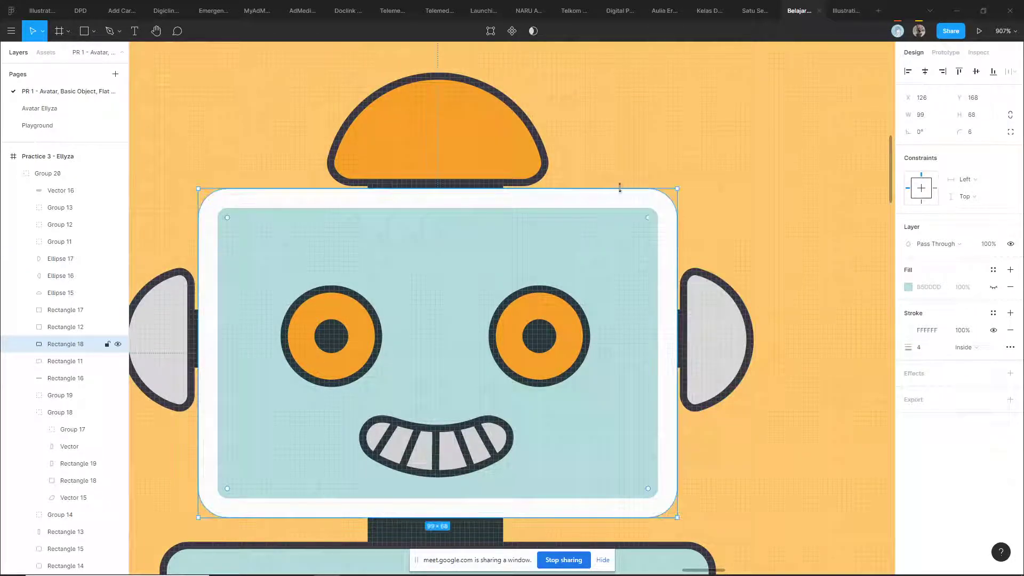
pyautogui.press('Down')
pyautogui.press('Down')
pyautogui.press('Down')
pyautogui.press('Down')
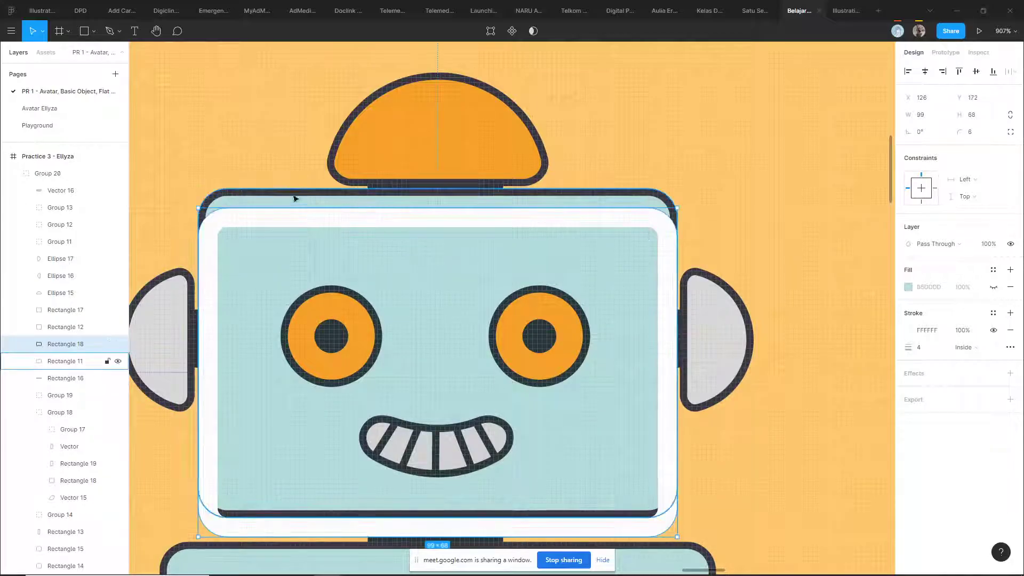
pyautogui.click(282, 192)
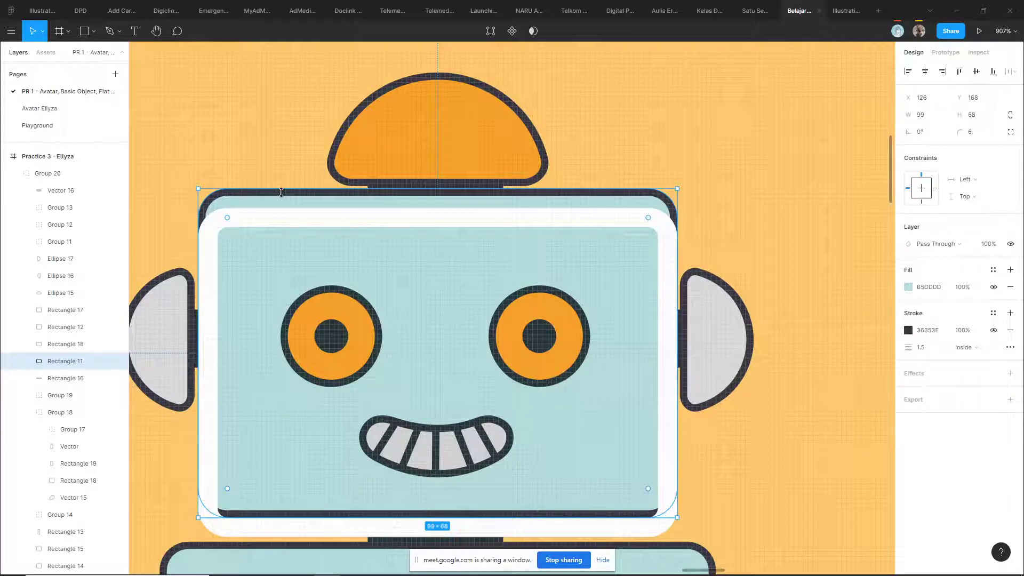
pyautogui.hotkey('ctrl', 'z')
pyautogui.hotkey('ctrl', 'z')
pyautogui.hotkey('ctrl', 'z')
pyautogui.hotkey('ctrl', 'z')
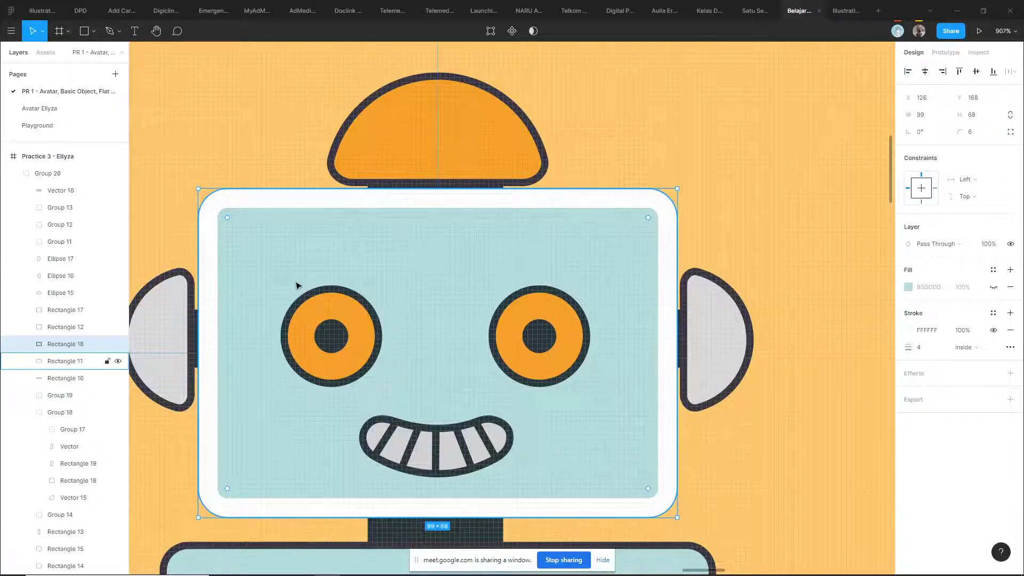
# - Duplicate the original head rectangle again, stack this copy above the white-outlined one, and hide its fill
pyautogui.click(292, 290)
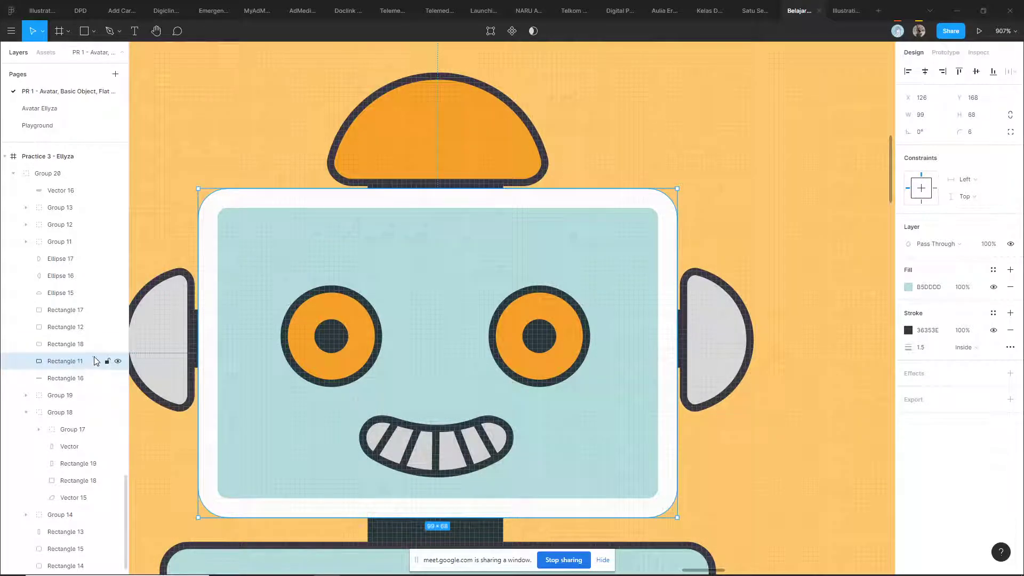
pyautogui.hotkey('ctrl', 'd')
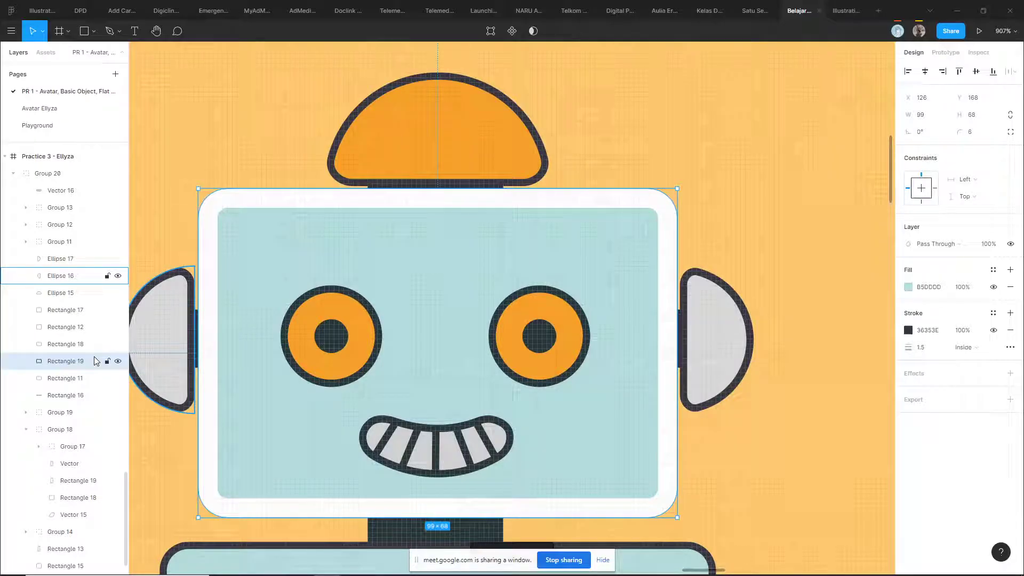
pyautogui.moveTo(95, 361); pyautogui.dragTo(95, 340)
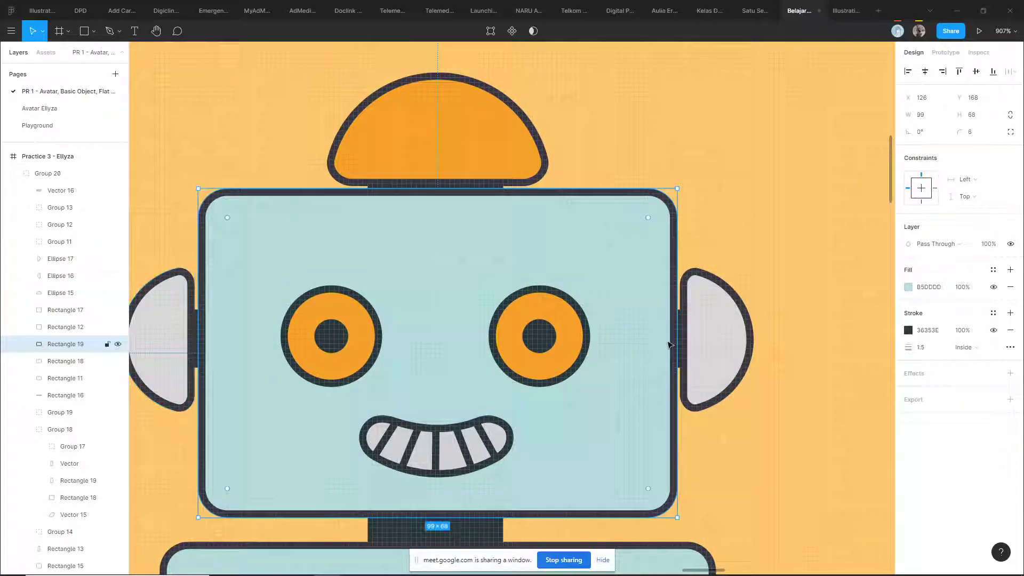
pyautogui.click(993, 287)
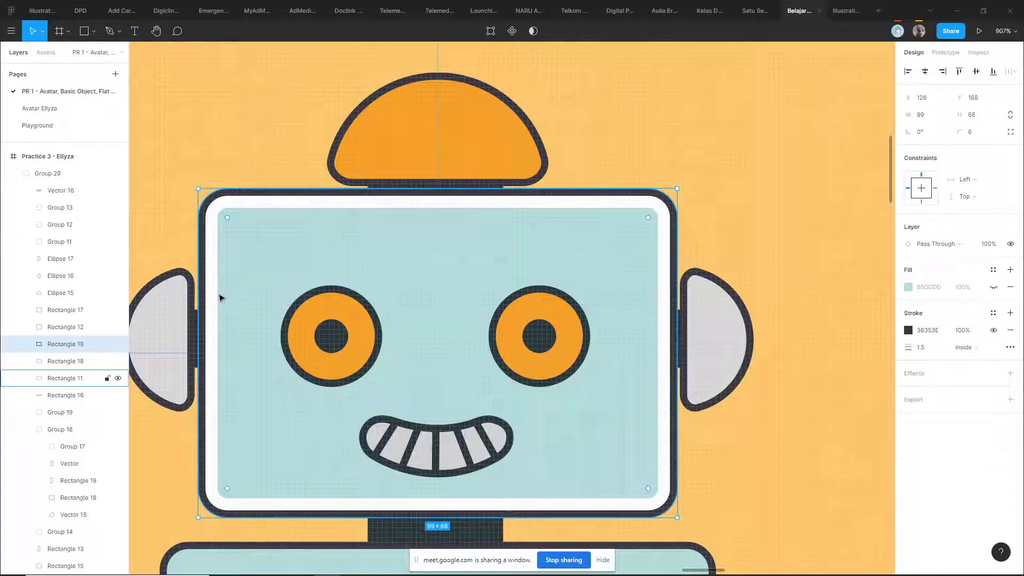
# - Examine the white highlight along the inner edge of the reference robot's head
pyautogui.scroll(-3, 739, 285)
pyautogui.moveTo(738, 286); pyautogui.dragTo(290, 287)
pyautogui.hscroll(5, 263, 267)
pyautogui.scroll(-1, 263, 266)
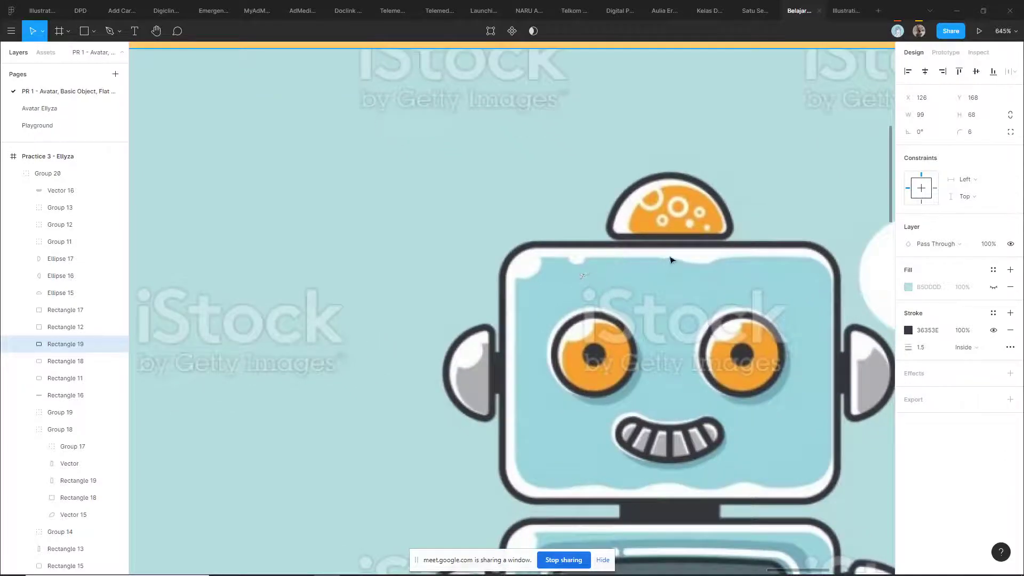
pyautogui.hscroll(2, 651, 253)
pyautogui.scroll(-1, 650, 253)
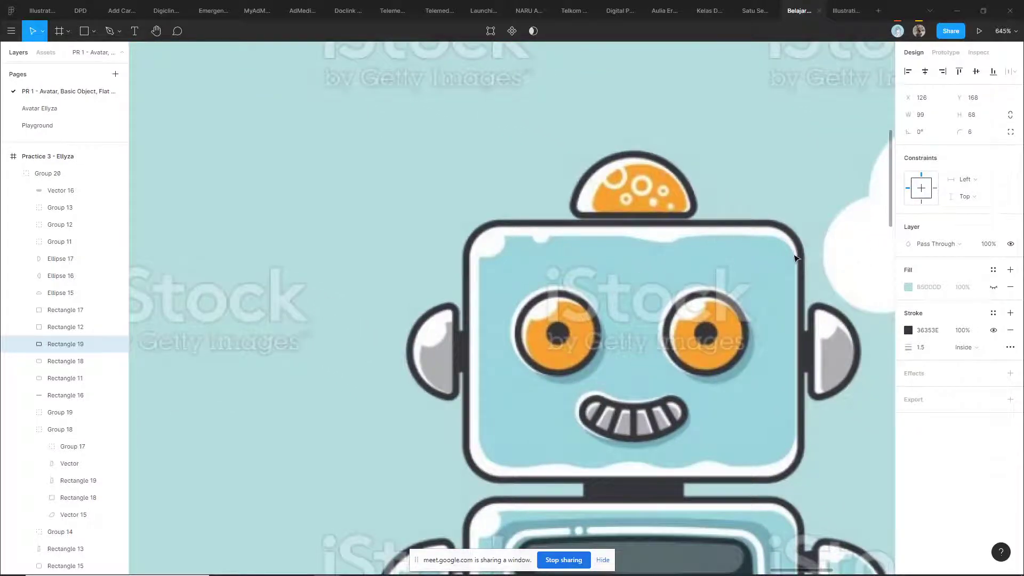
pyautogui.hscroll(-15, 393, 299)
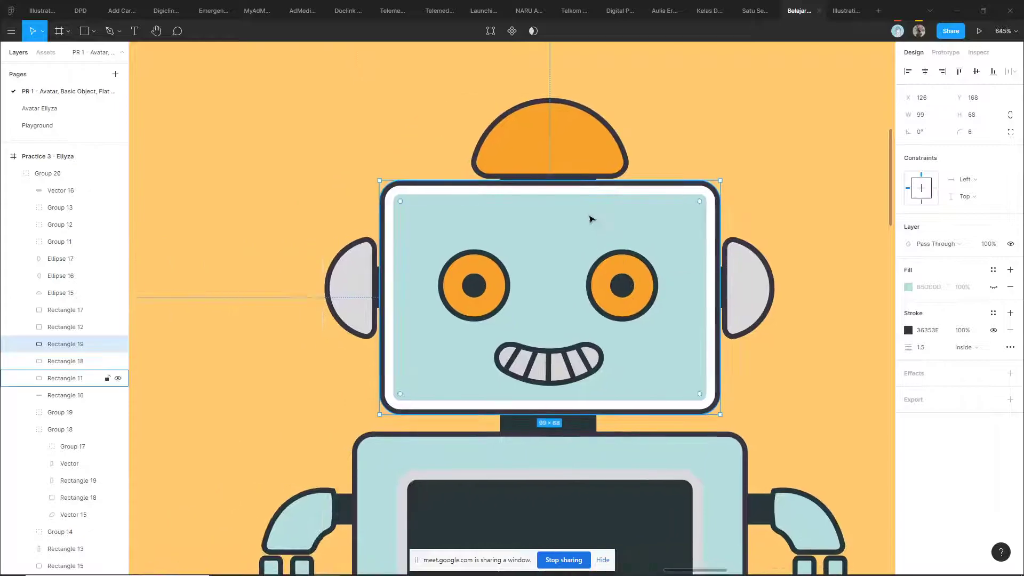
# - Select the white-outlined rectangle inside the head's dark border and bring up its available commands
pyautogui.click(69, 361)
pyautogui.scroll(3, 547, 247)
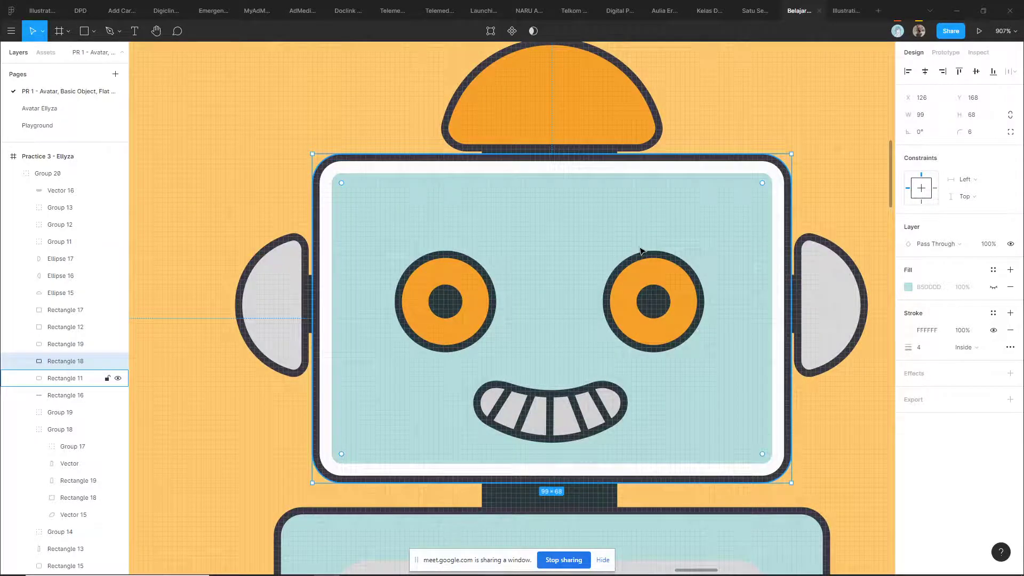
pyautogui.hotkey('ctrl', 'z')
pyautogui.rightClick(397, 172)
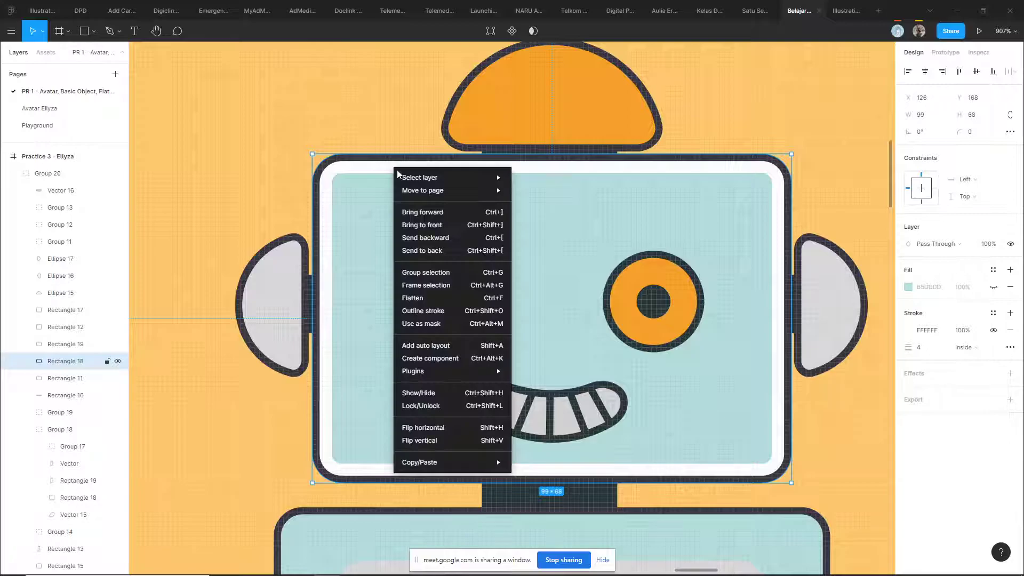
# - Outline the white stroke of the head's inner rectangle and bend its inner top-left point into a wavy highlight edge
pyautogui.click(441, 312)
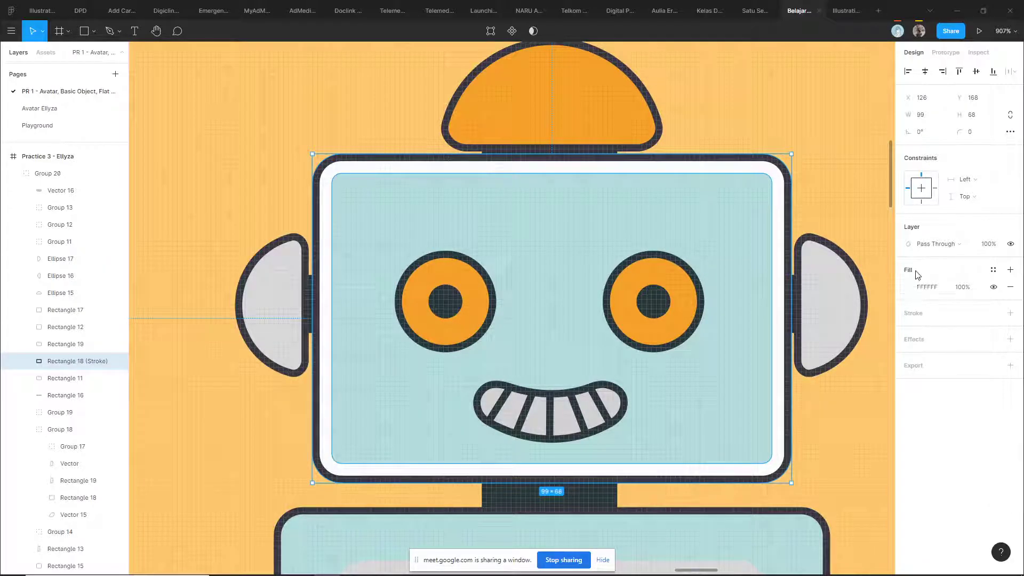
pyautogui.click(489, 34)
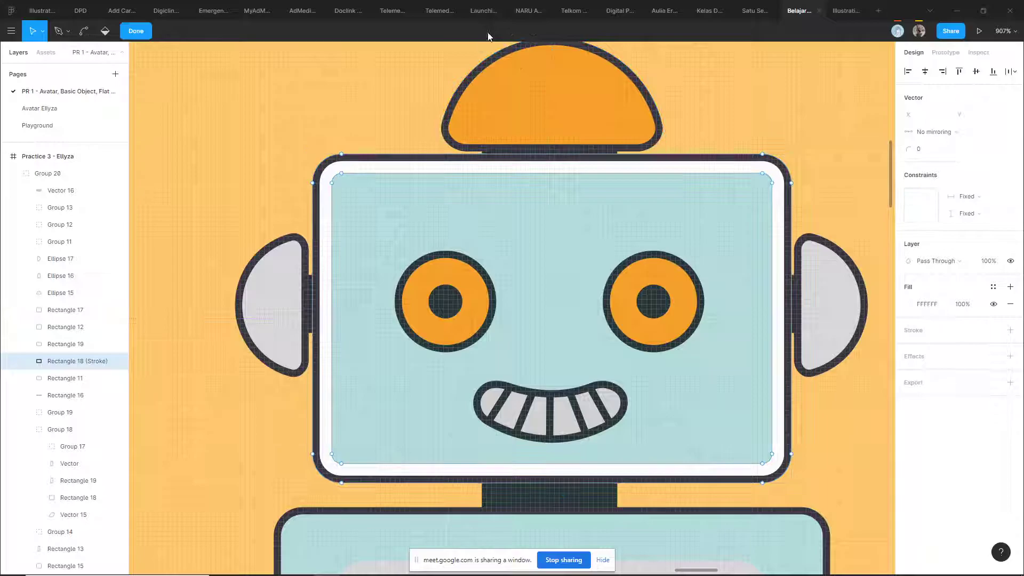
pyautogui.moveTo(343, 176); pyautogui.dragTo(497, 165)
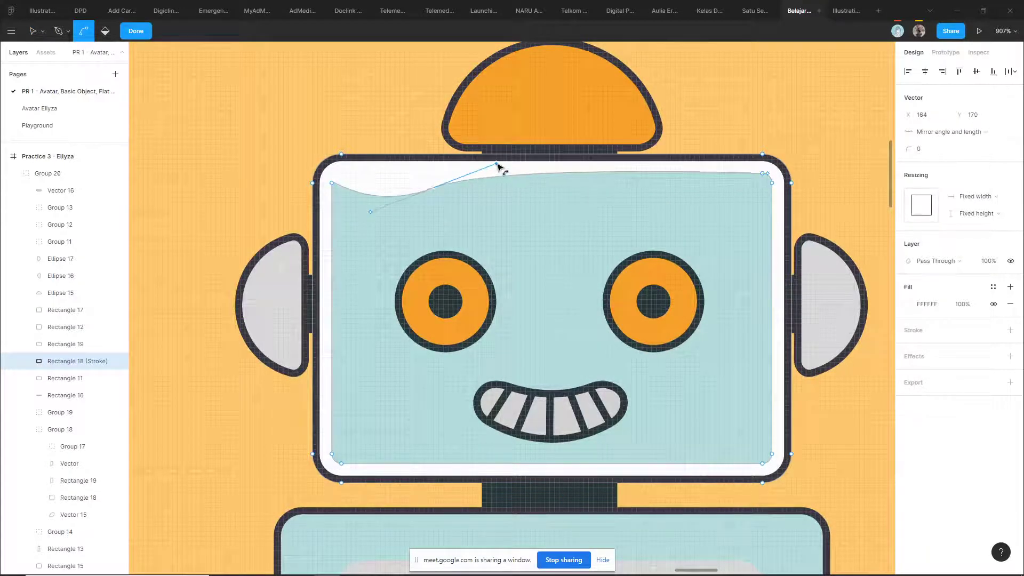
# - Add a point near the right end of the highlight's inner top edge and curve it into a matching dip at about Y 173.5
pyautogui.click(679, 174)
pyautogui.scroll(2, 675, 174)
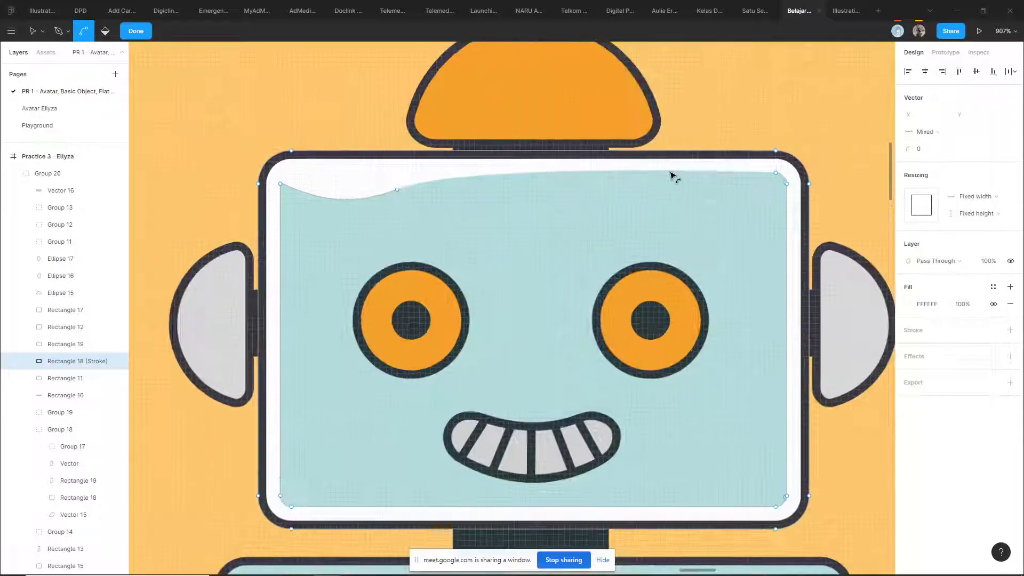
pyautogui.click(677, 172)
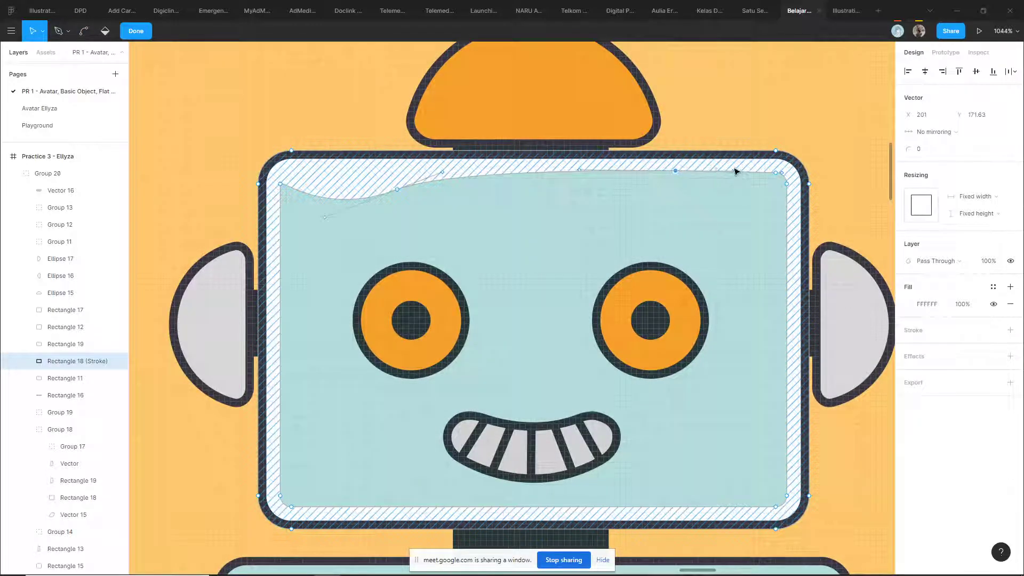
pyautogui.moveTo(676, 171); pyautogui.dragTo(708, 182)
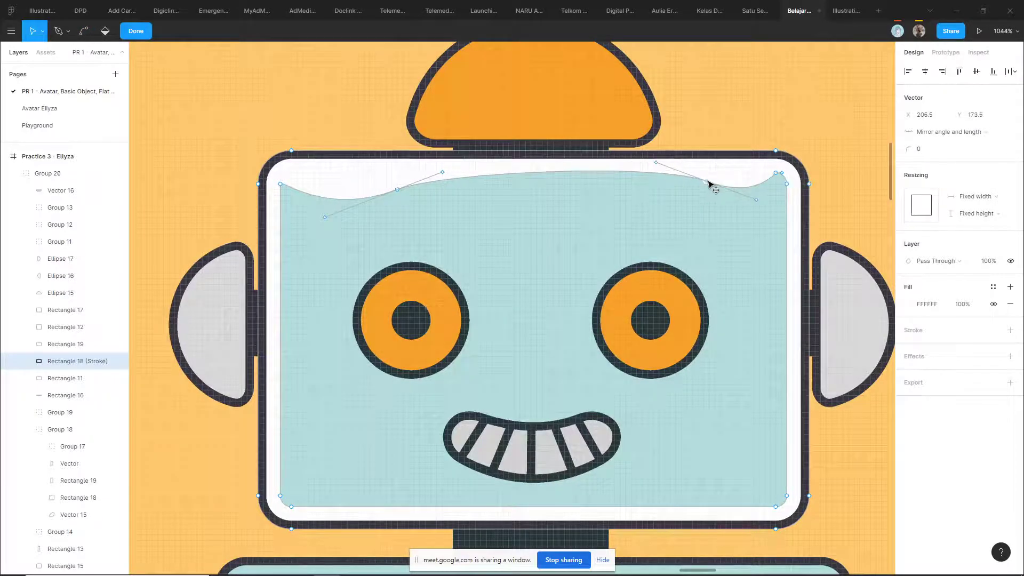
pyautogui.moveTo(787, 184); pyautogui.dragTo(780, 178)
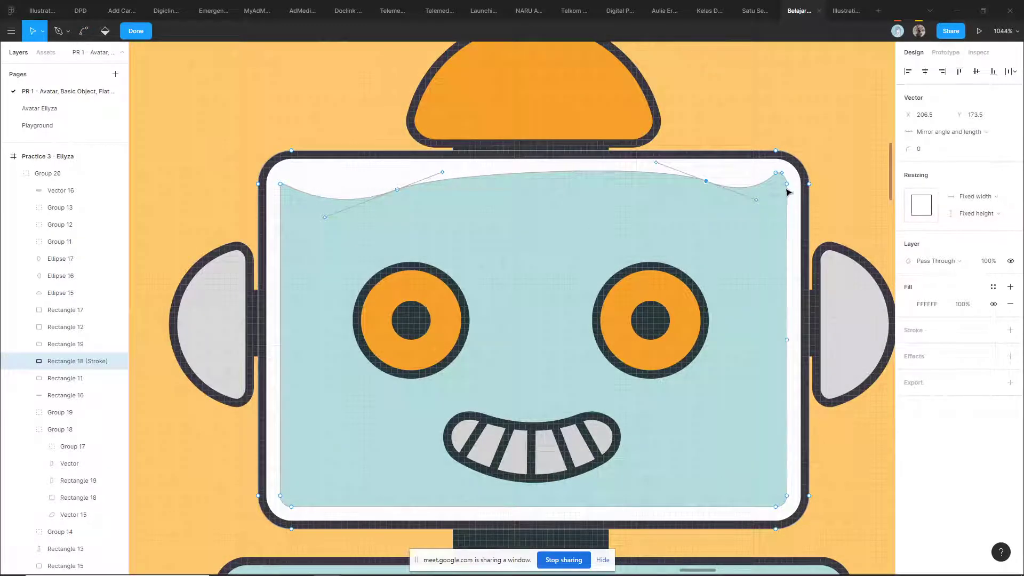
pyautogui.click(739, 250)
pyautogui.scroll(-10, 709, 267)
pyautogui.click(608, 233)
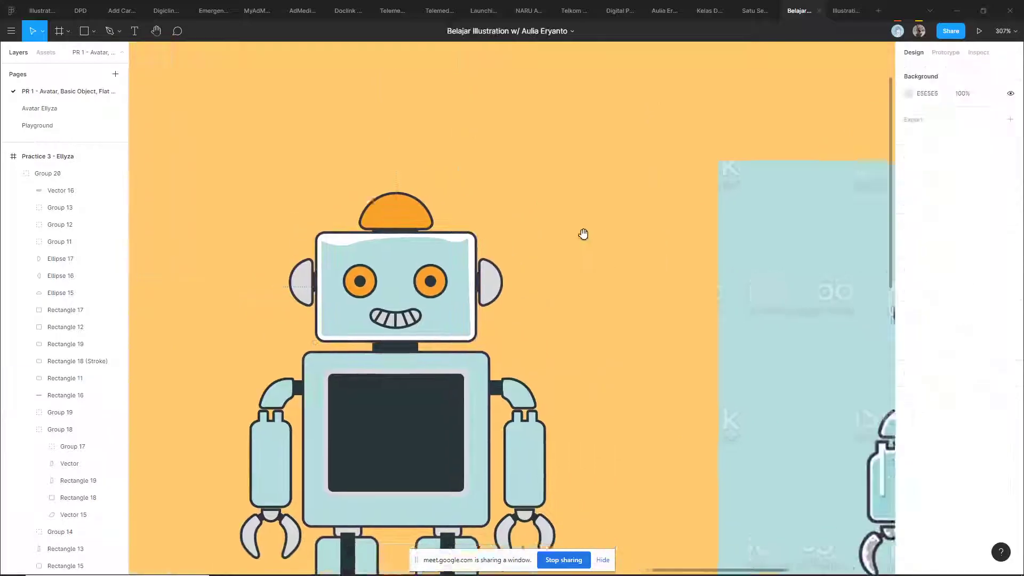
# - Compare the drawn robot with the reference image, examining the highlights around the reference's chest screen
pyautogui.hscroll(5, 581, 259)
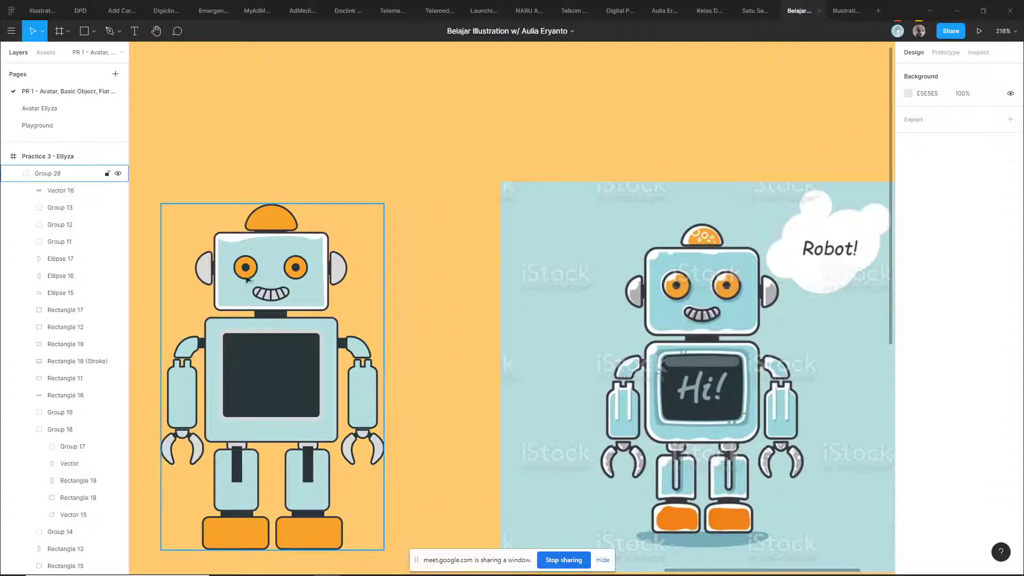
pyautogui.scroll(-3, 442, 277)
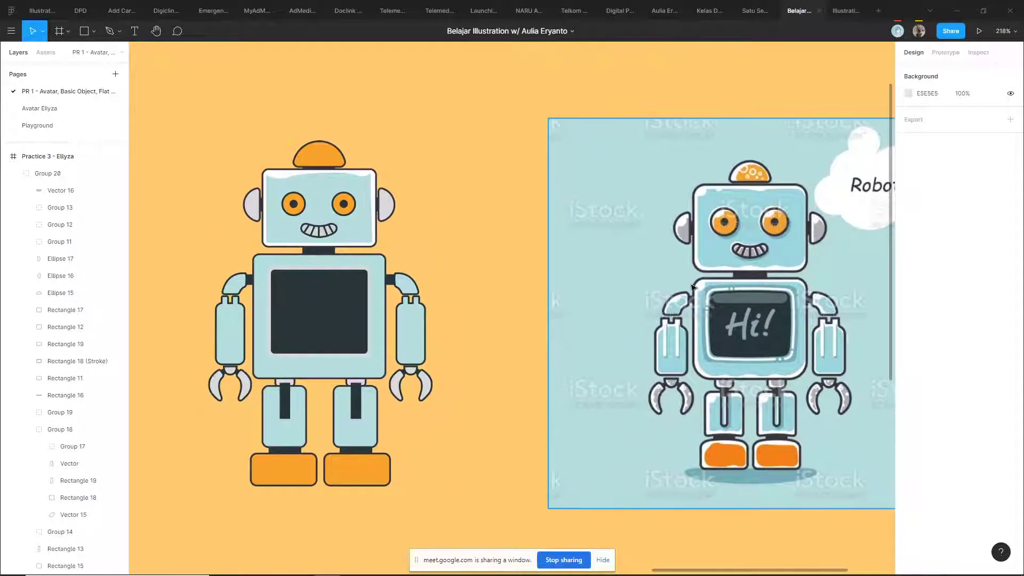
pyautogui.hscroll(4, 533, 272)
pyautogui.scroll(3, 629, 275)
pyautogui.scroll(2, 633, 226)
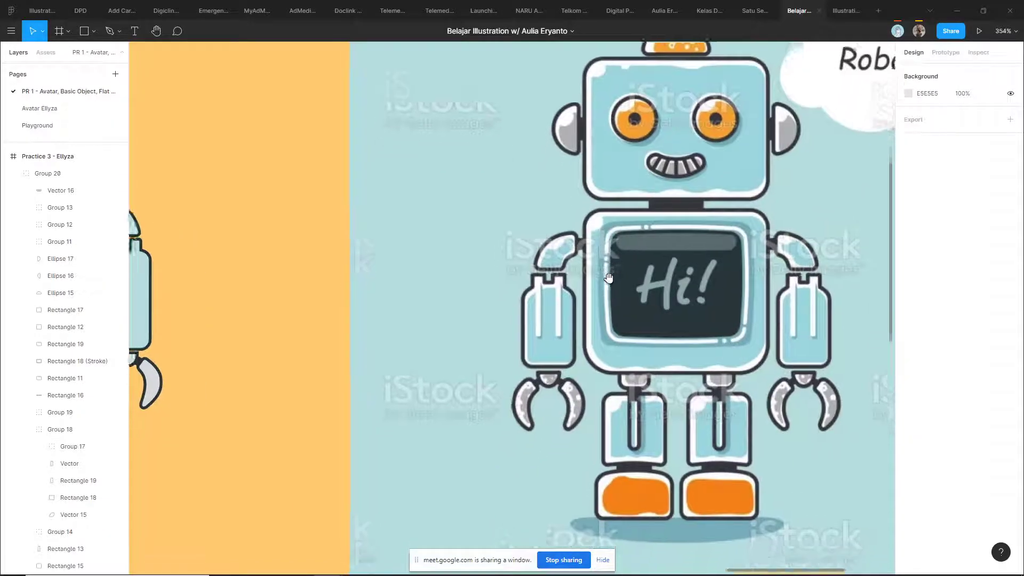
pyautogui.scroll(3, 633, 226)
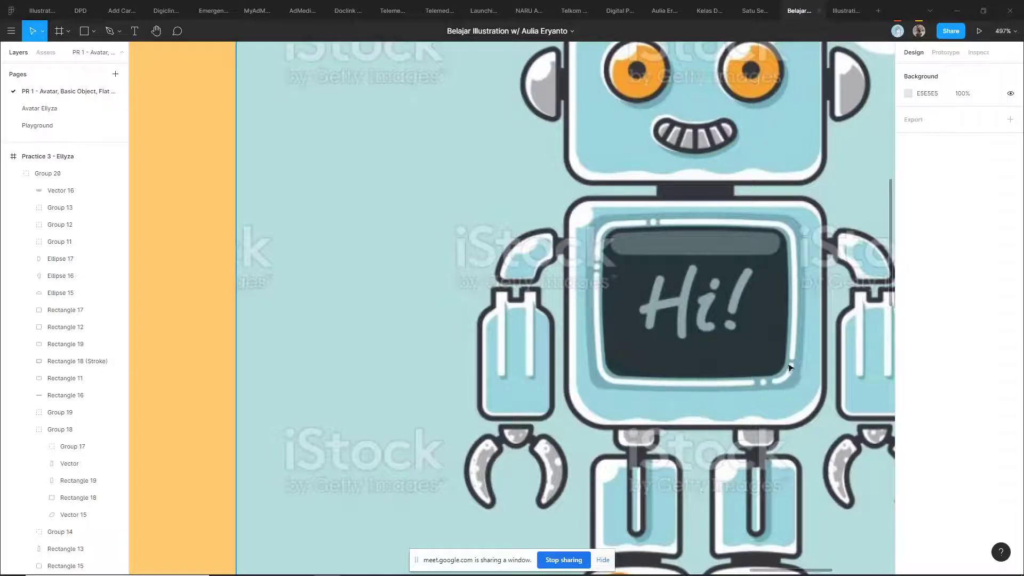
pyautogui.scroll(-3, 790, 371)
pyautogui.hscroll(-4, 663, 301)
pyautogui.hscroll(-3, 526, 294)
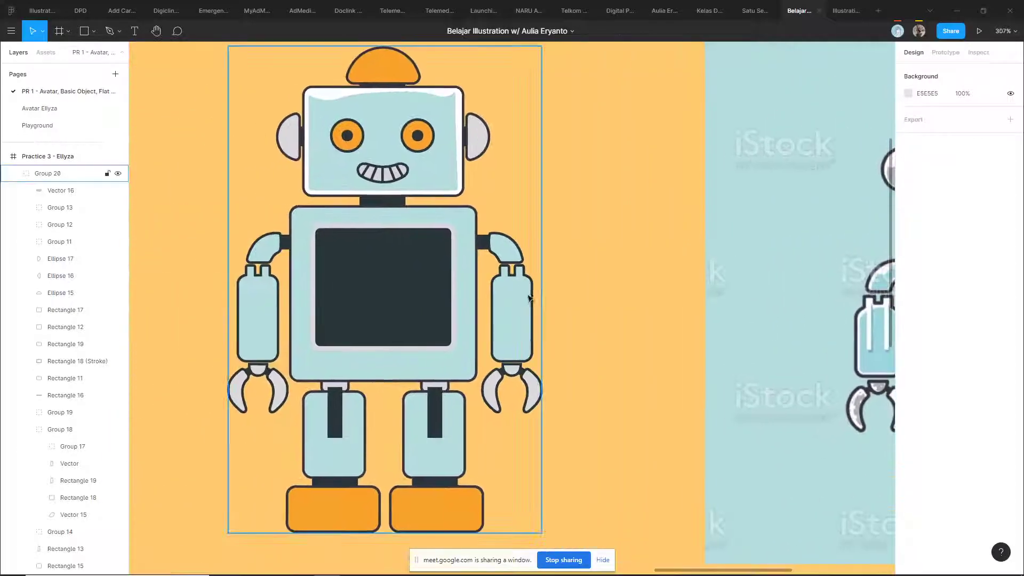
# - Start a Pen path at X 154, Y 251 on the robot's body, just above the left part of the dark screen
pyautogui.scroll(2, 526, 294)
pyautogui.hscroll(-2, 320, 272)
pyautogui.press('p')
pyautogui.scroll(4, 384, 240)
pyautogui.click(474, 151)
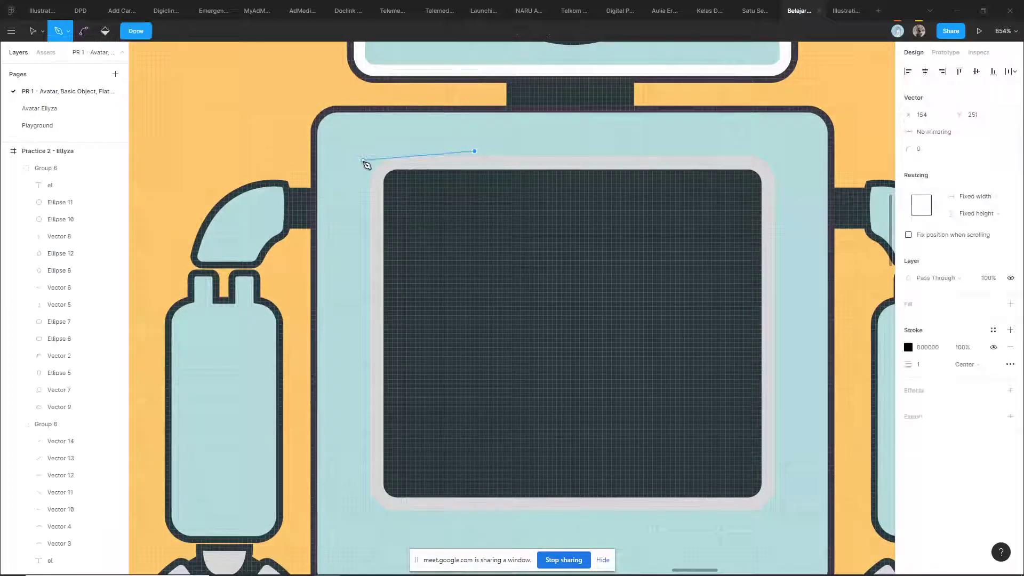
pyautogui.moveTo(367, 166); pyautogui.dragTo(367, 219)
pyautogui.hotkey('ctrl', 'z')
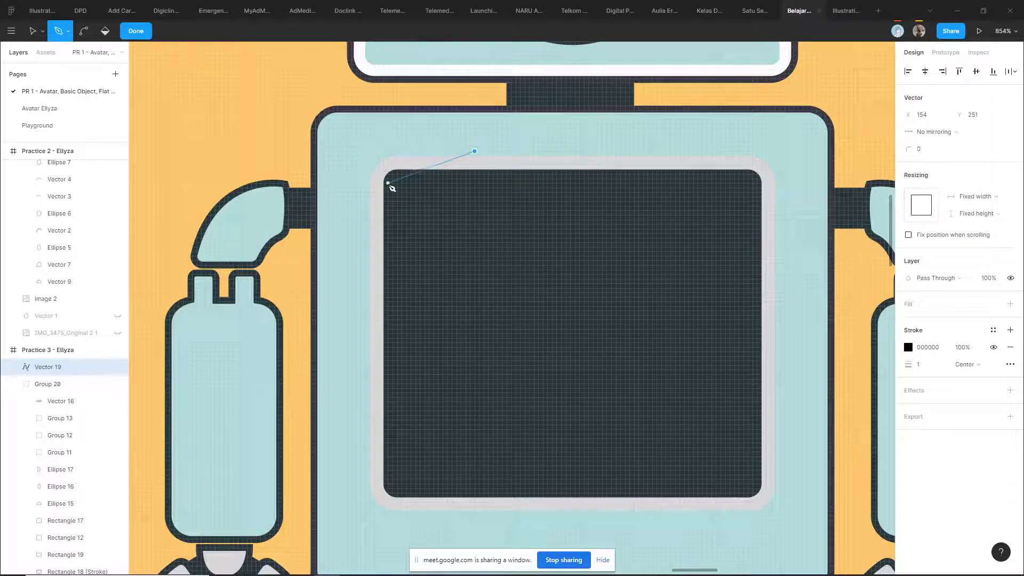
pyautogui.scroll(3, 373, 162)
pyautogui.moveTo(371, 151)
pyautogui.mouseDown()
pyautogui.moveTo(365, 184)
pyautogui.moveTo(368, 167)
pyautogui.mouseUp()
pyautogui.click(367, 353)
pyautogui.press('Escape')
pyautogui.hotkey('ctrl', 'z')
pyautogui.hotkey('ctrl', 'z')
pyautogui.hotkey('ctrl', 'z')
pyautogui.hotkey('ctrl', 'z')
# - Continue the path straight left past the screen's top-left corner and straight down beside the screen, leaving it open
pyautogui.press('shift')
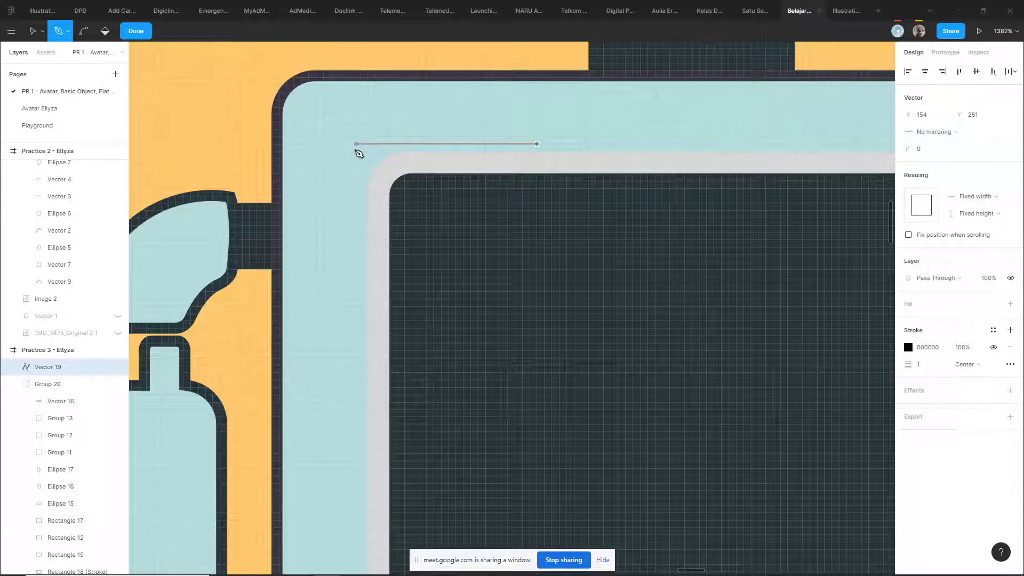
pyautogui.click(355, 149)
pyautogui.click(356, 339)
pyautogui.press('Escape')
# - Round the path's corner to a radius of 7 and shorten its vertical leg to about 14 px
pyautogui.moveTo(309, 125); pyautogui.dragTo(398, 173)
pyautogui.moveTo(312, 126); pyautogui.dragTo(398, 190)
pyautogui.moveTo(908, 147); pyautogui.dragTo(911, 147)
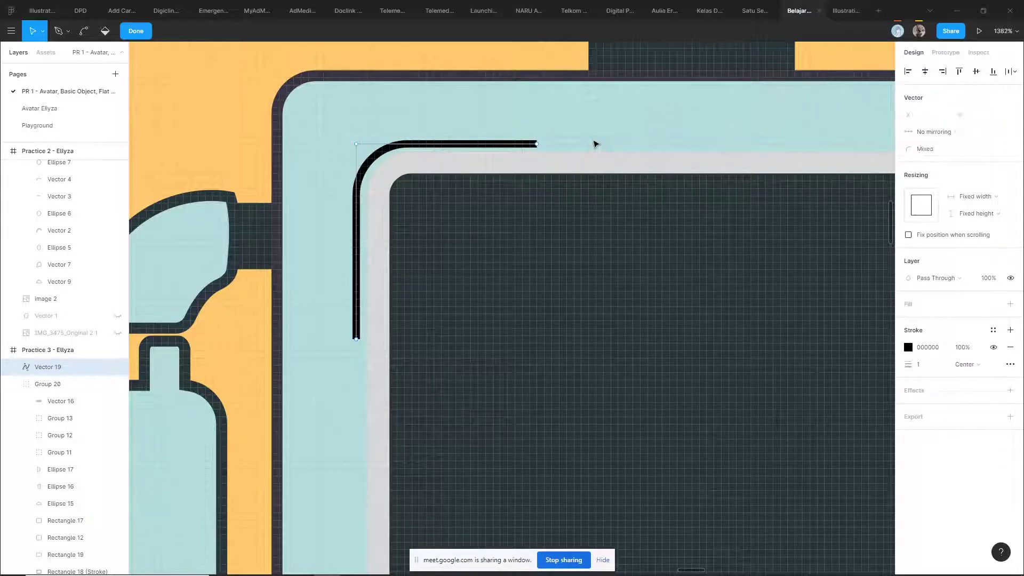
pyautogui.moveTo(356, 342); pyautogui.dragTo(358, 249)
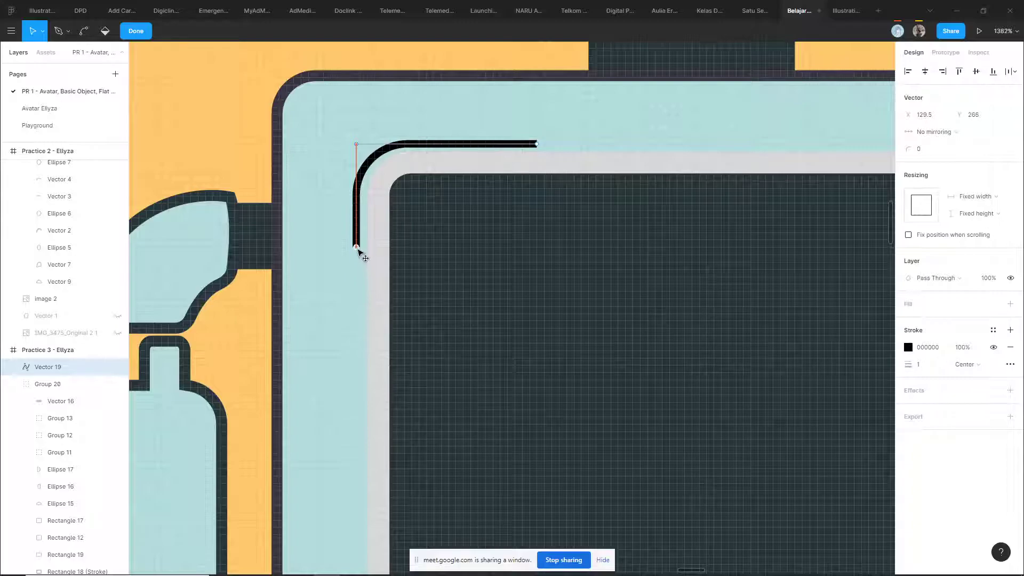
pyautogui.press('Escape')
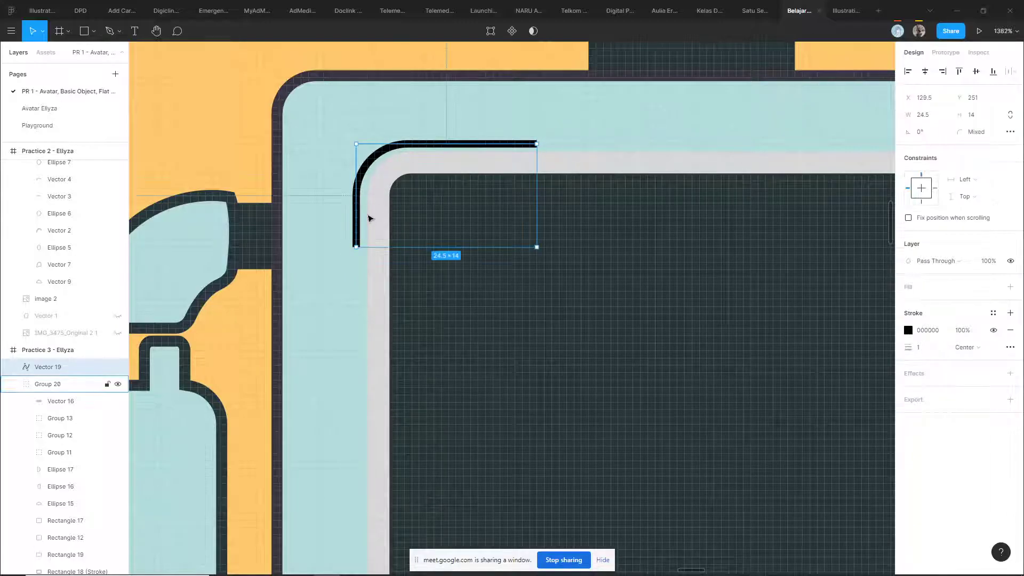
# - Give the corner path a 3 px stroke in FFFFFF and shift it up and left to X 127, Y 249
pyautogui.moveTo(909, 349); pyautogui.dragTo(923, 349)
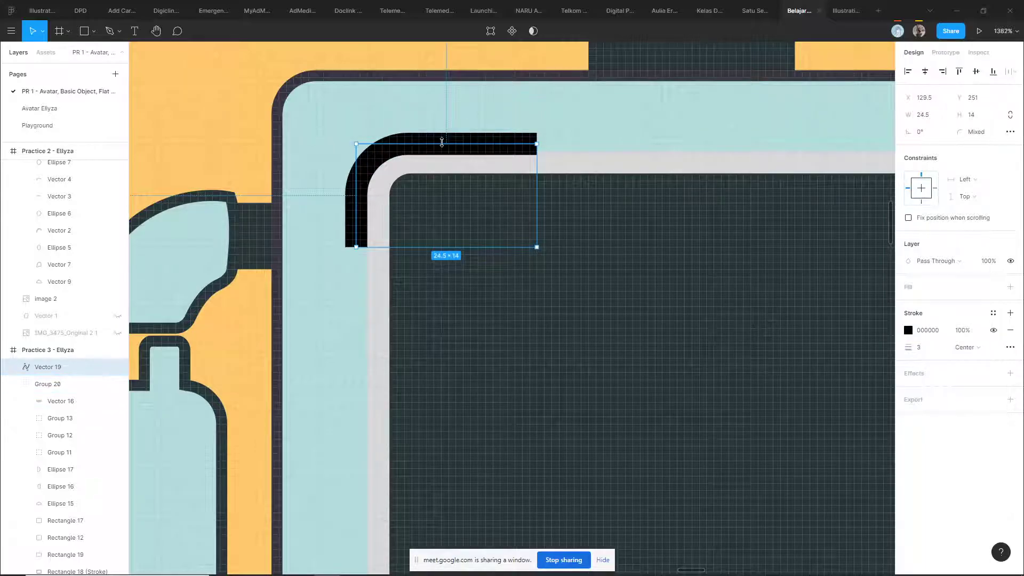
pyautogui.click(926, 331)
pyautogui.write('ffffff')
pyautogui.press('Return')
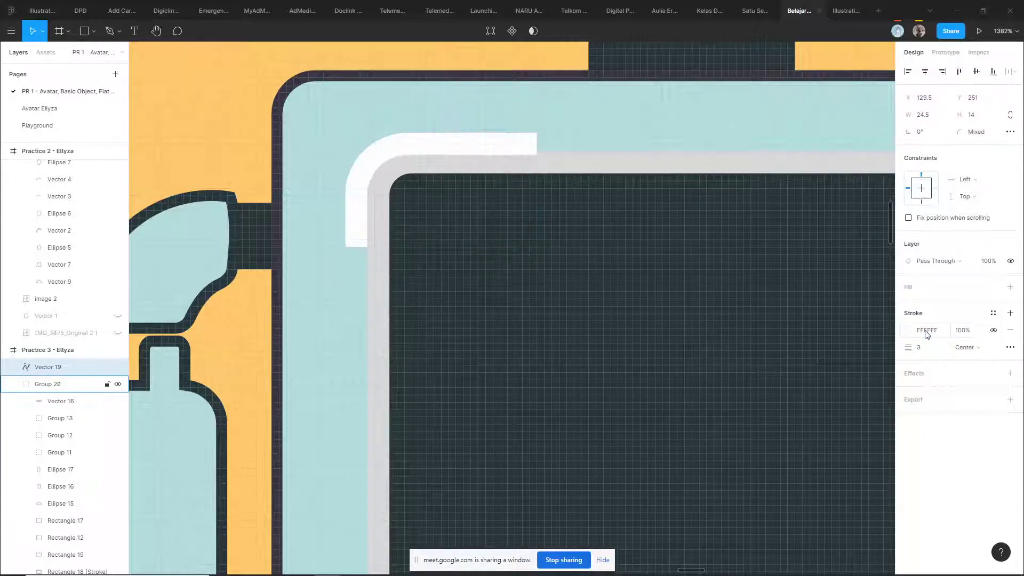
pyautogui.moveTo(442, 142); pyautogui.dragTo(423, 130)
# - Check the highlight against the reference robot and set the corner path's stroke cap to Round
pyautogui.scroll(-10, 395, 187)
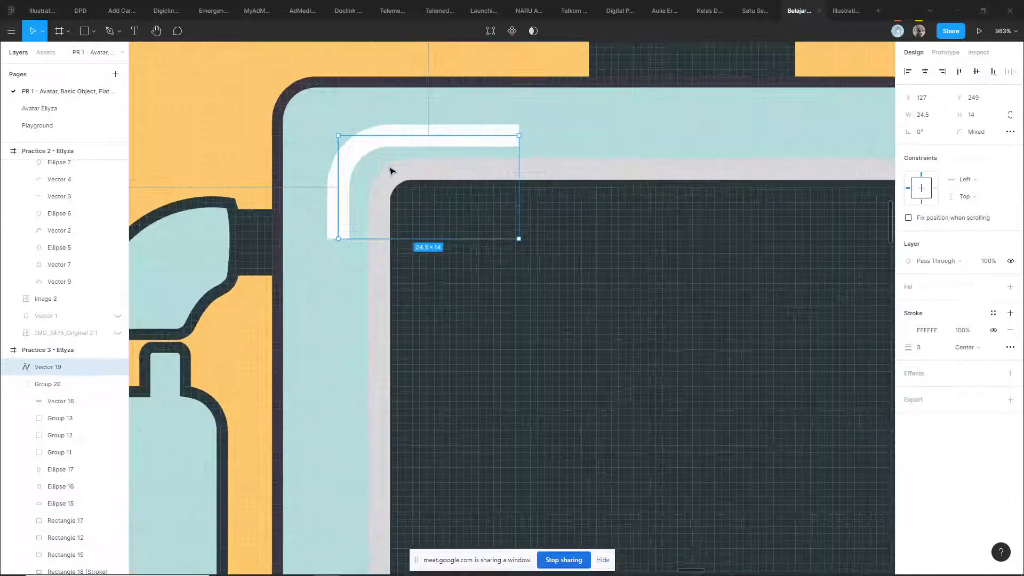
pyautogui.hscroll(10, 698, 213)
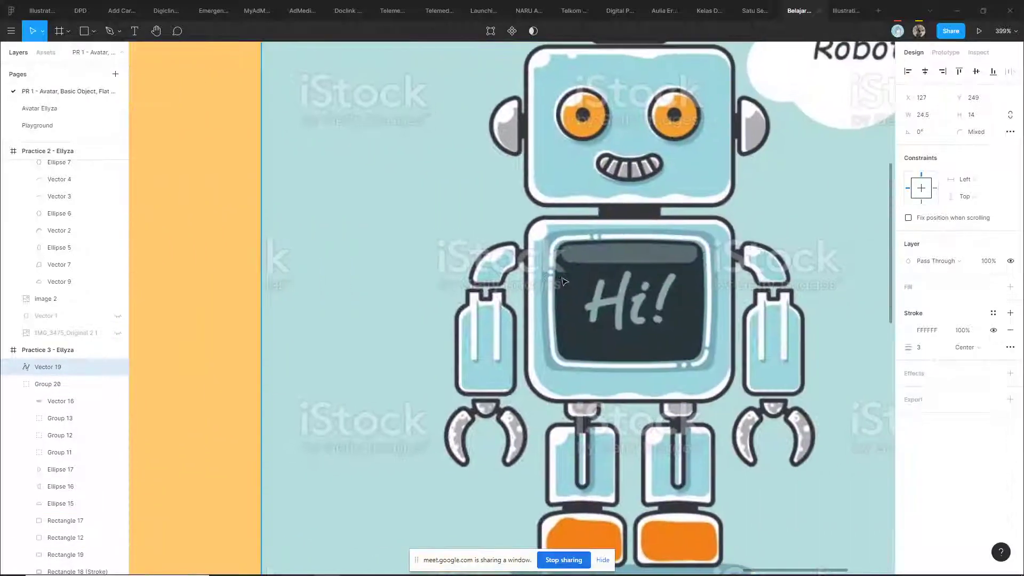
pyautogui.hscroll(-6, 580, 240)
pyautogui.hscroll(-5, 580, 241)
pyautogui.scroll(5, 350, 224)
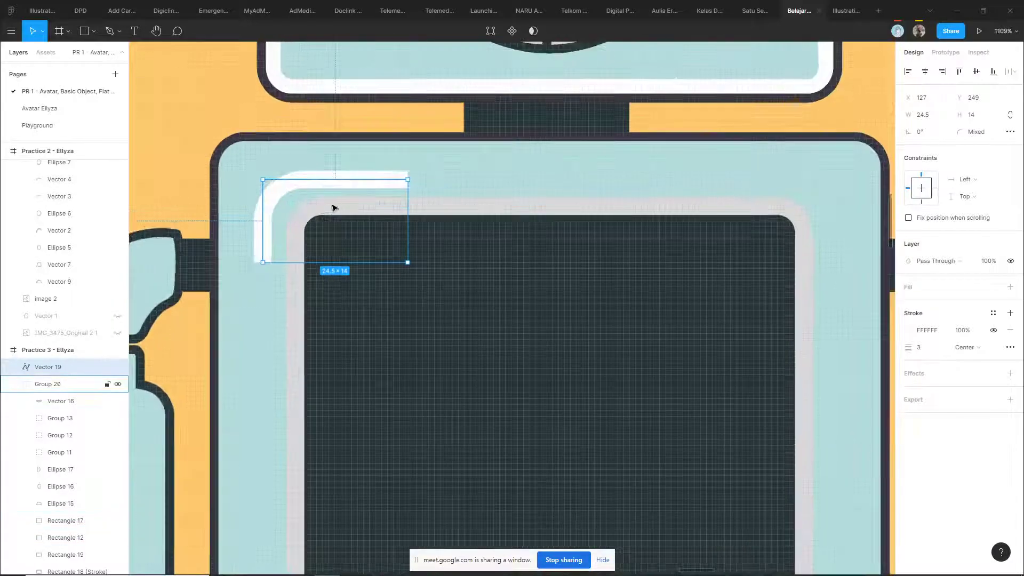
pyautogui.click(1011, 348)
pyautogui.click(825, 392)
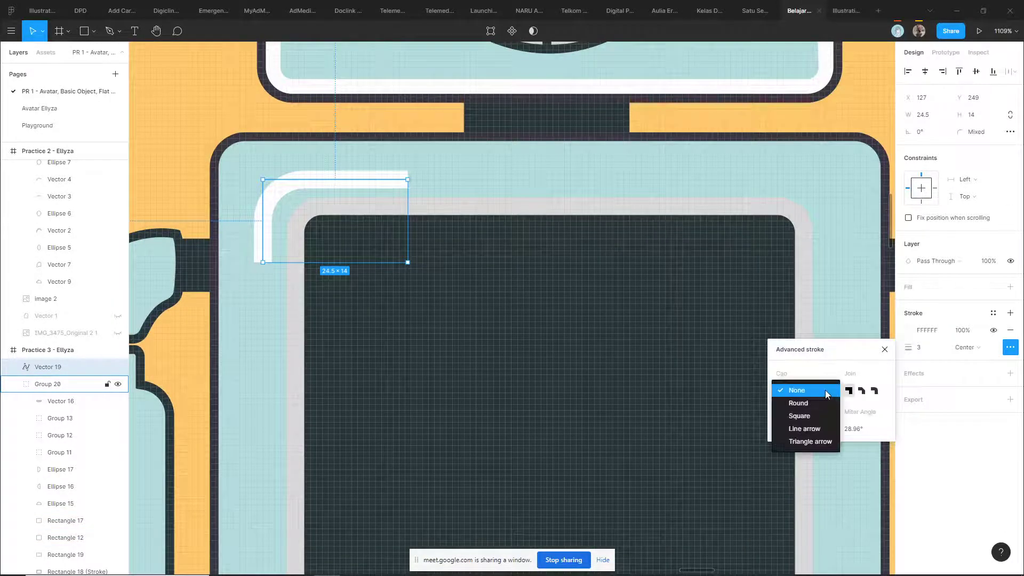
pyautogui.click(809, 408)
pyautogui.press('Escape')
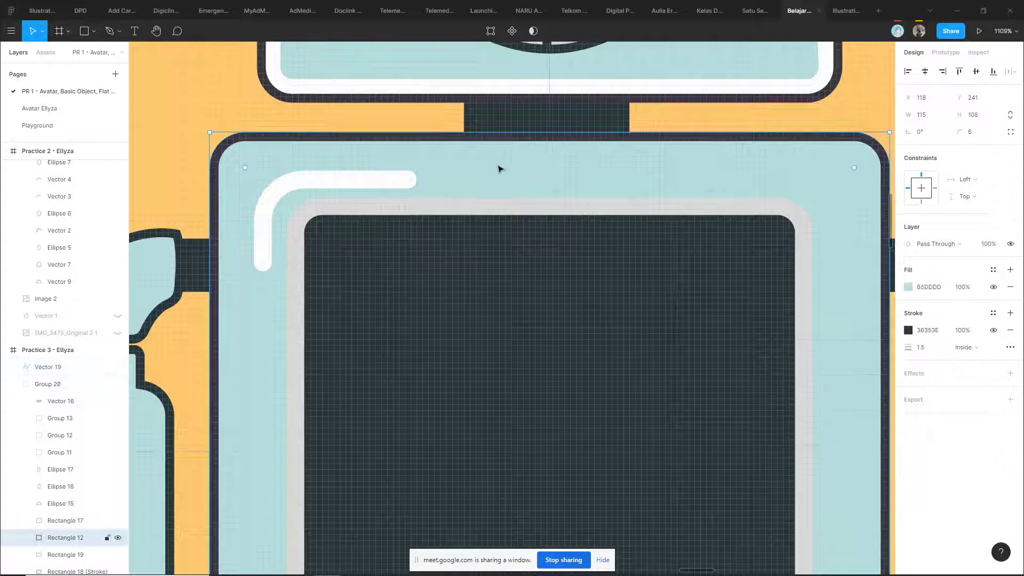
# - Draw a 4 × 4 px circle below the highlight's vertical end and fill it with the highlight's white
pyautogui.hscroll(-3, 512, 181)
pyautogui.scroll(-2, 412, 273)
pyautogui.hscroll(-2, 412, 273)
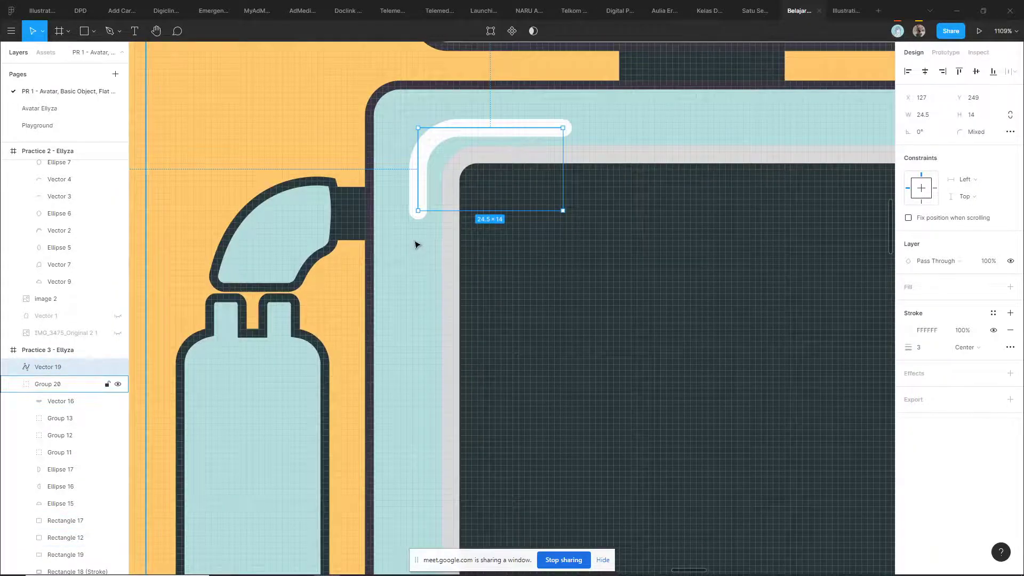
pyautogui.press('o')
pyautogui.scroll(5, 413, 256)
pyautogui.moveTo(413, 216)
pyautogui.mouseDown()
pyautogui.moveTo(446, 263)
pyautogui.moveTo(425, 240)
pyautogui.mouseUp()
pyautogui.press('i')
pyautogui.click(429, 156)
pyautogui.scroll(-5, 426, 214)
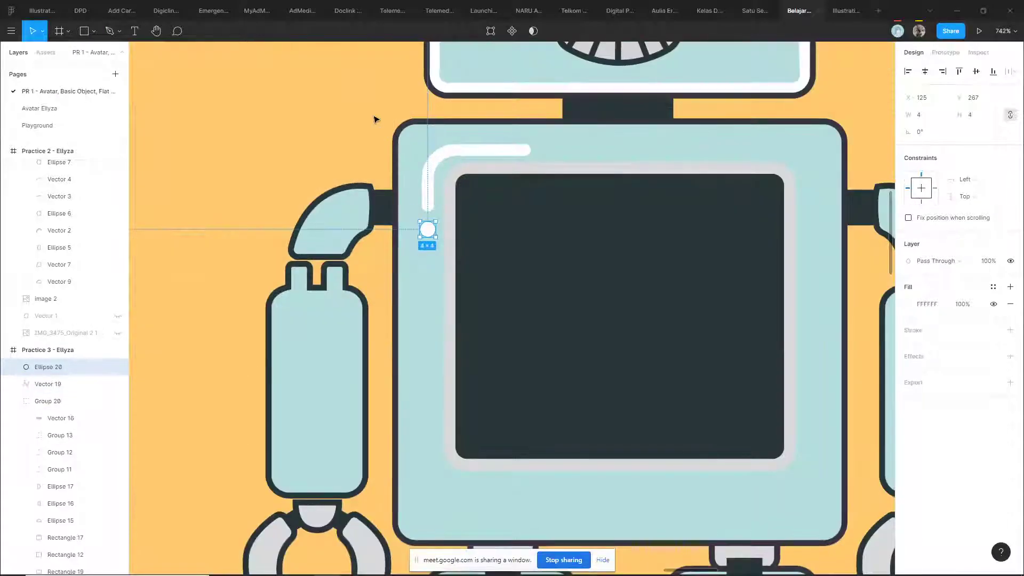
pyautogui.press('Escape')
# - Duplicate the corner highlight and reshape the copy into a straight vertical line running from below the white dot down to Y 315
pyautogui.click(433, 170)
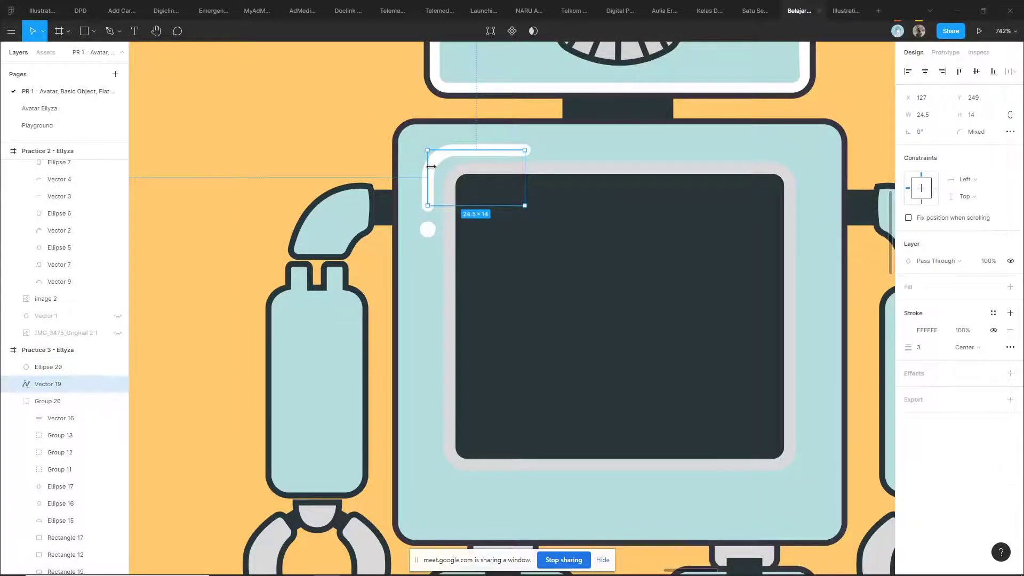
pyautogui.hotkey('ctrl', 'd')
pyautogui.press('Return')
pyautogui.moveTo(435, 154)
pyautogui.mouseDown()
pyautogui.moveTo(435, 299)
pyautogui.moveTo(422, 319)
pyautogui.mouseUp()
pyautogui.click(428, 312)
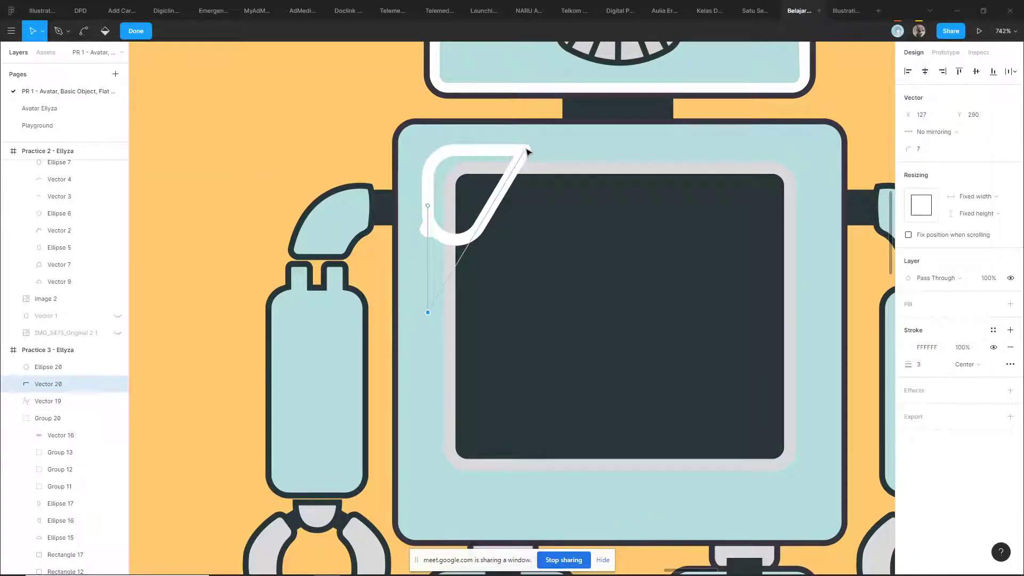
pyautogui.click(428, 411)
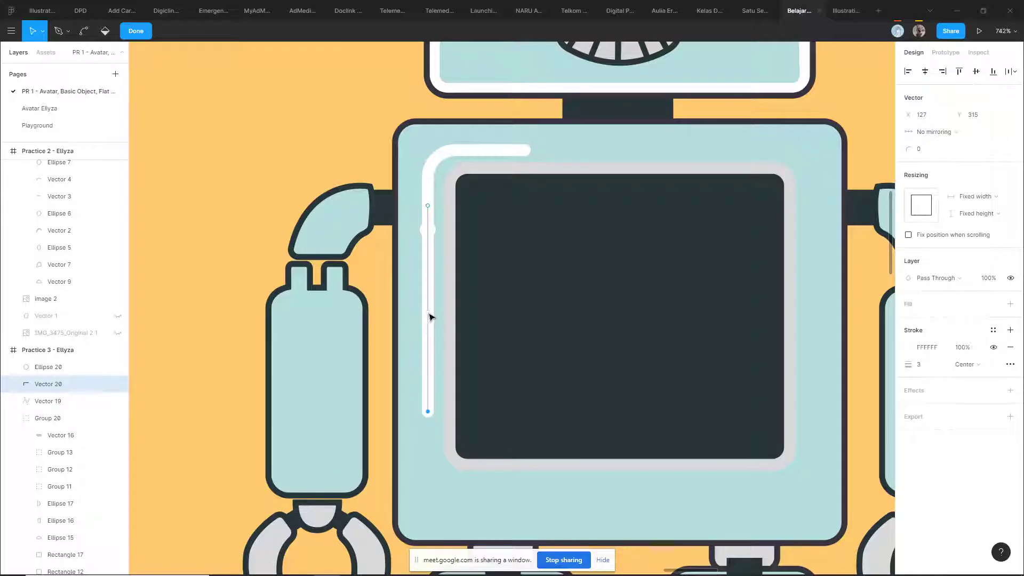
pyautogui.moveTo(428, 207); pyautogui.dragTo(432, 267)
pyautogui.press('Escape')
pyautogui.press('Escape')
pyautogui.press('Escape')
# - Examine the highlight details around the reference robot's chest screen in comparison with the drawn robot
pyautogui.scroll(-6, 311, 197)
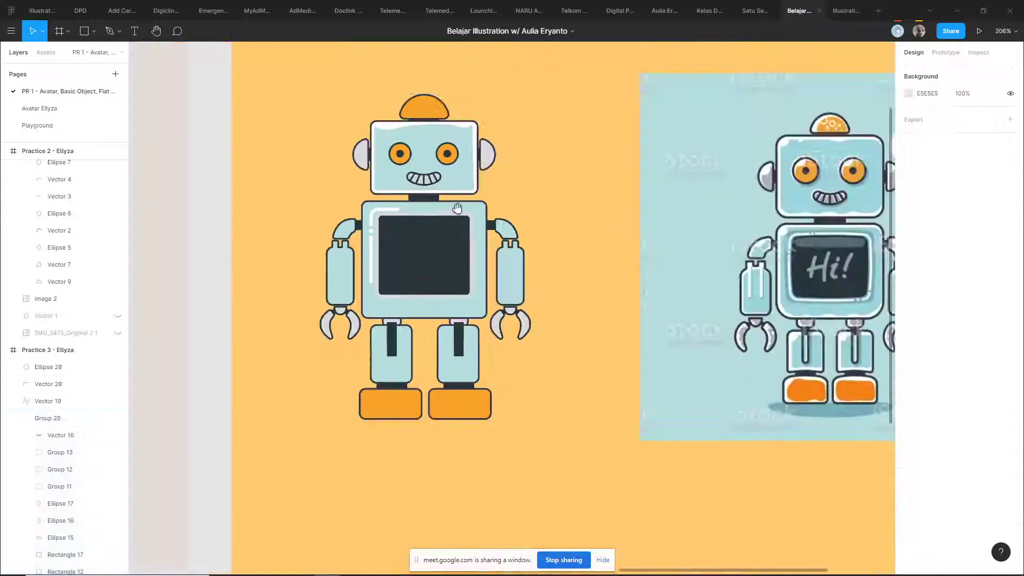
pyautogui.hscroll(3, 451, 208)
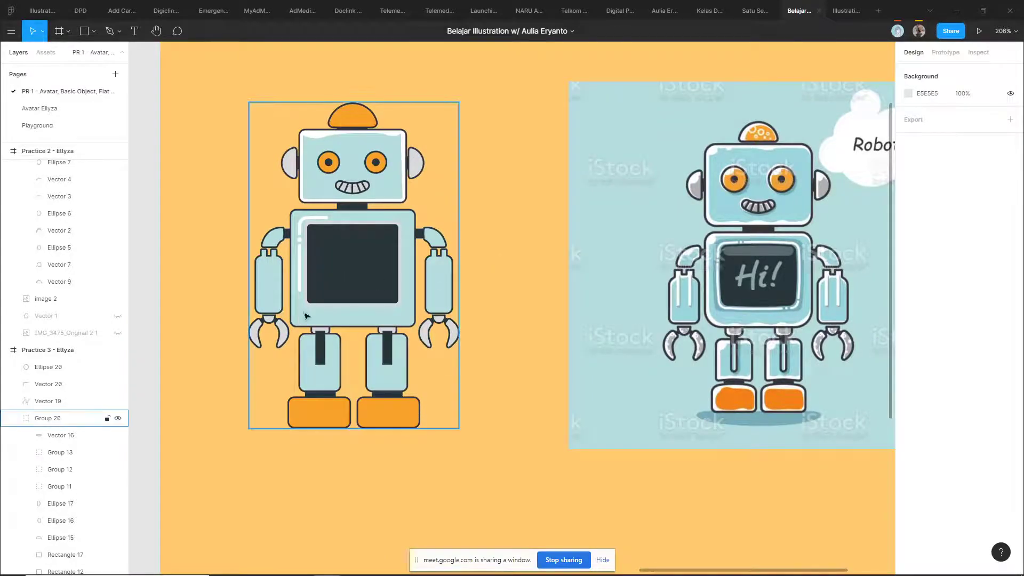
pyautogui.scroll(3, 365, 313)
pyautogui.hscroll(5, 249, 290)
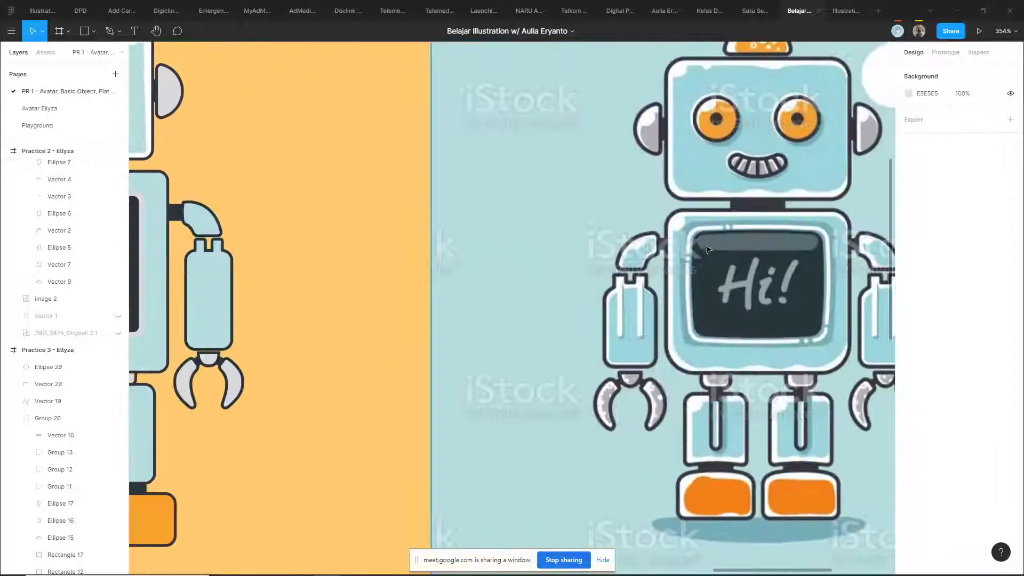
pyautogui.scroll(4, 745, 251)
pyautogui.hscroll(5, 746, 250)
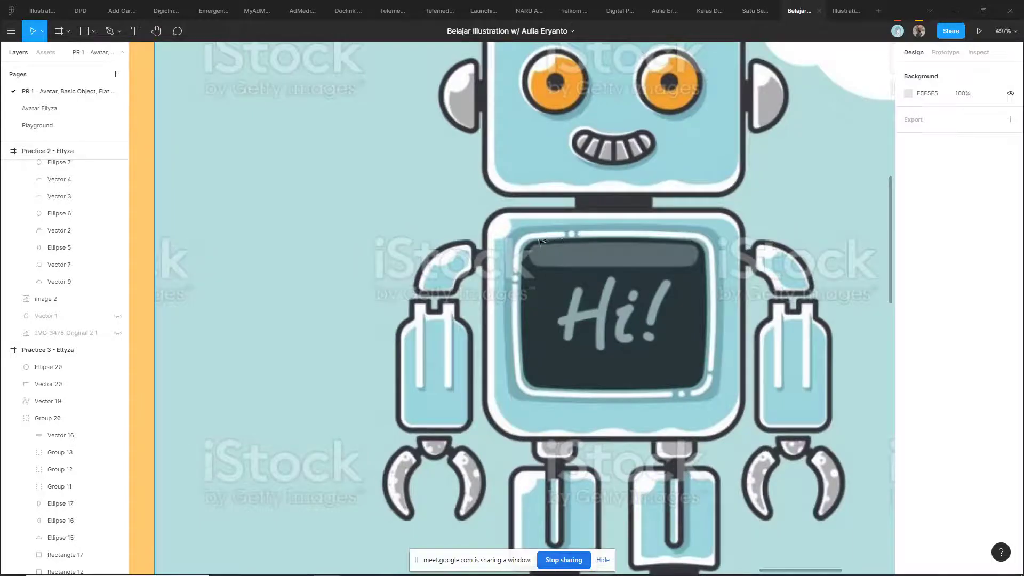
# - Compare the highlights on the reference robot's head, chest, arms and legs with those on the drawn robot
pyautogui.scroll(-1, 526, 336)
pyautogui.hscroll(1, 525, 336)
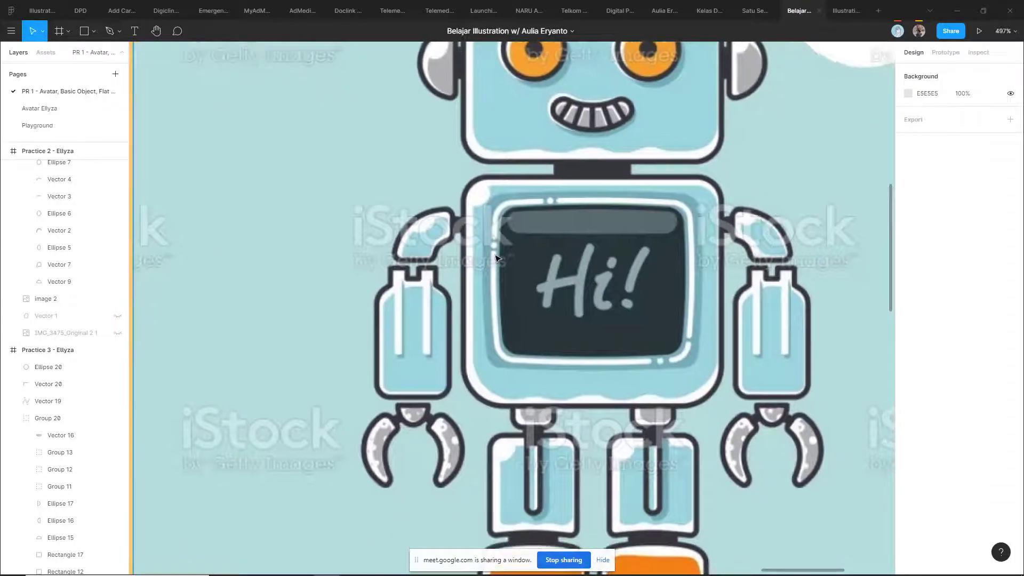
pyautogui.hscroll(3, 647, 368)
pyautogui.scroll(1, 647, 368)
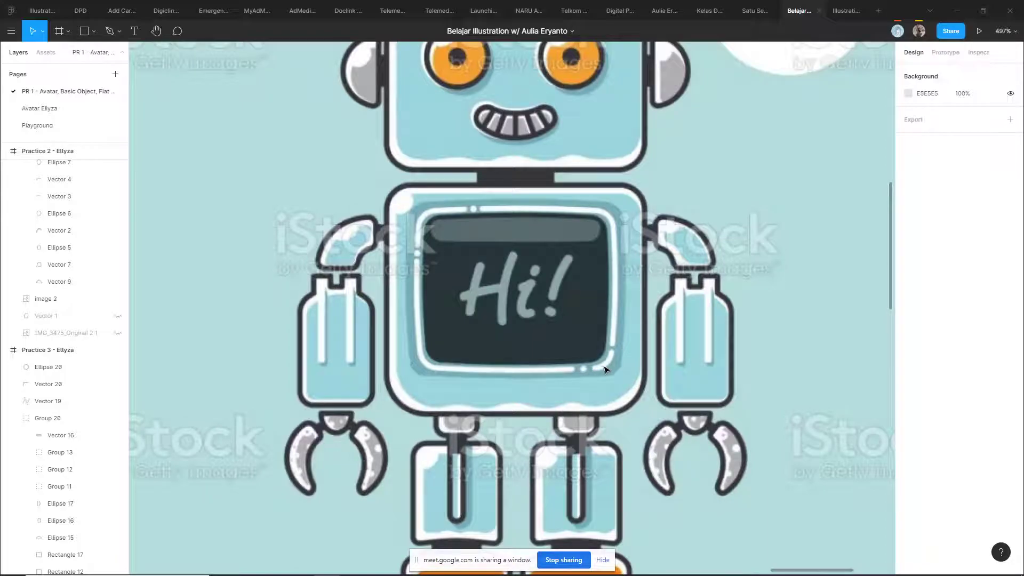
pyautogui.scroll(-5, 348, 353)
pyautogui.hscroll(-5, 347, 353)
pyautogui.scroll(5, 564, 167)
pyautogui.click(456, 145)
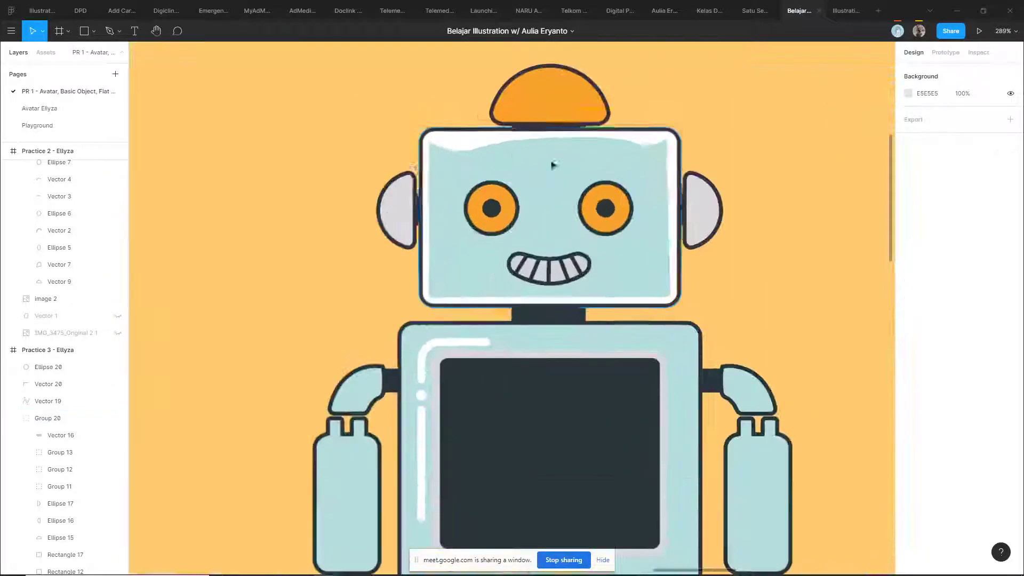
pyautogui.hscroll(3, 673, 167)
pyautogui.scroll(1, 673, 167)
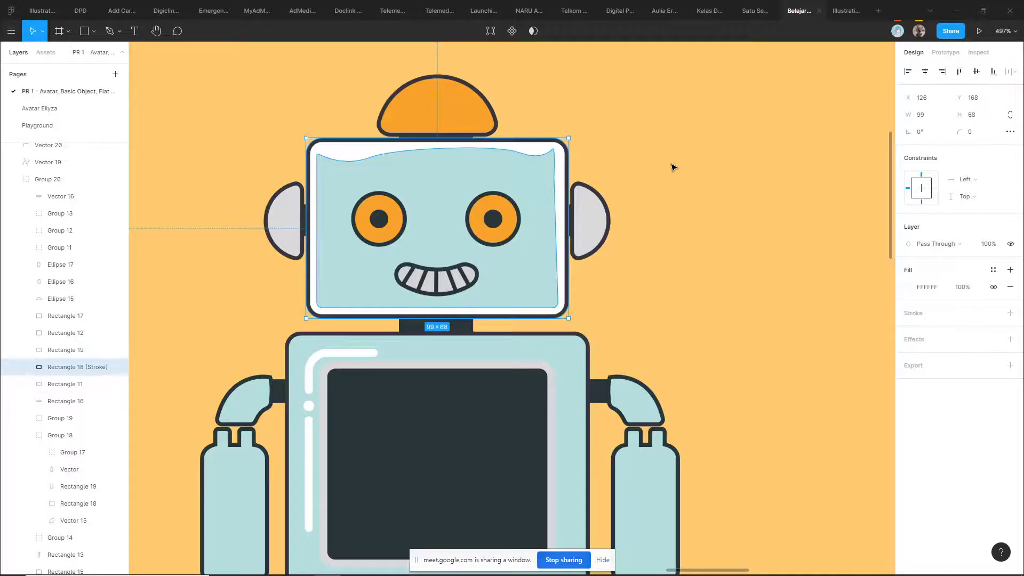
pyautogui.keyDown('ctrl'); pyautogui.scroll(2, 576, 182); pyautogui.keyUp('ctrl')
pyautogui.click(631, 167)
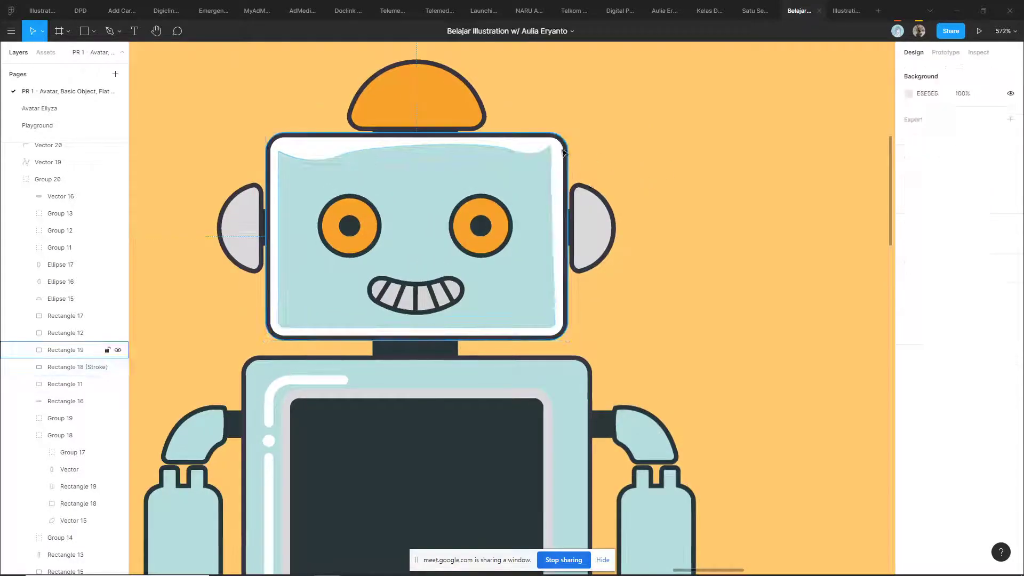
pyautogui.keyDown('ctrl'); pyautogui.scroll(-4, 693, 176); pyautogui.keyUp('ctrl')
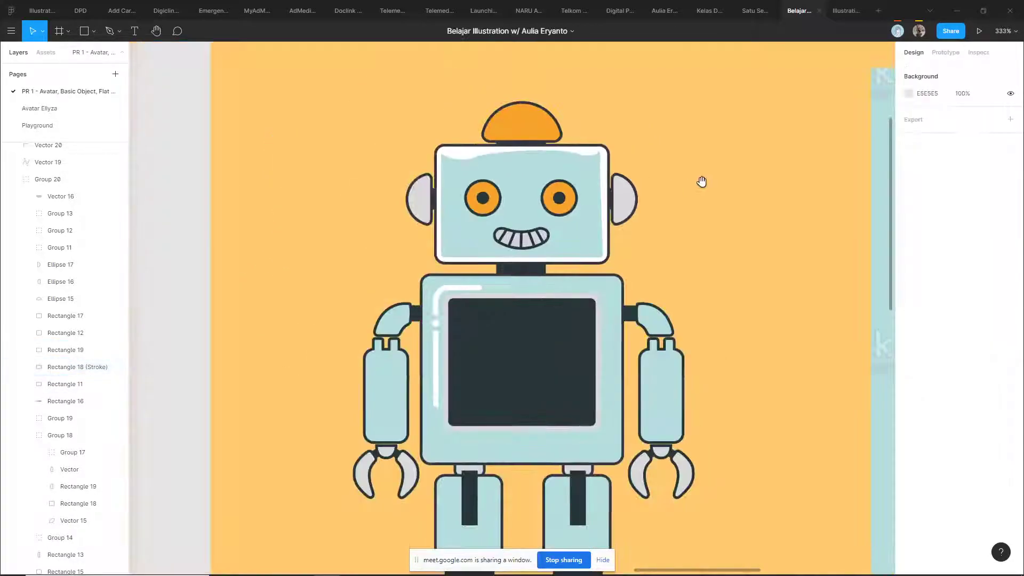
pyautogui.keyDown('ctrl'); pyautogui.scroll(-2, 635, 192); pyautogui.keyUp('ctrl')
pyautogui.keyDown('ctrl'); pyautogui.scroll(-6, 634, 192); pyautogui.keyUp('ctrl')
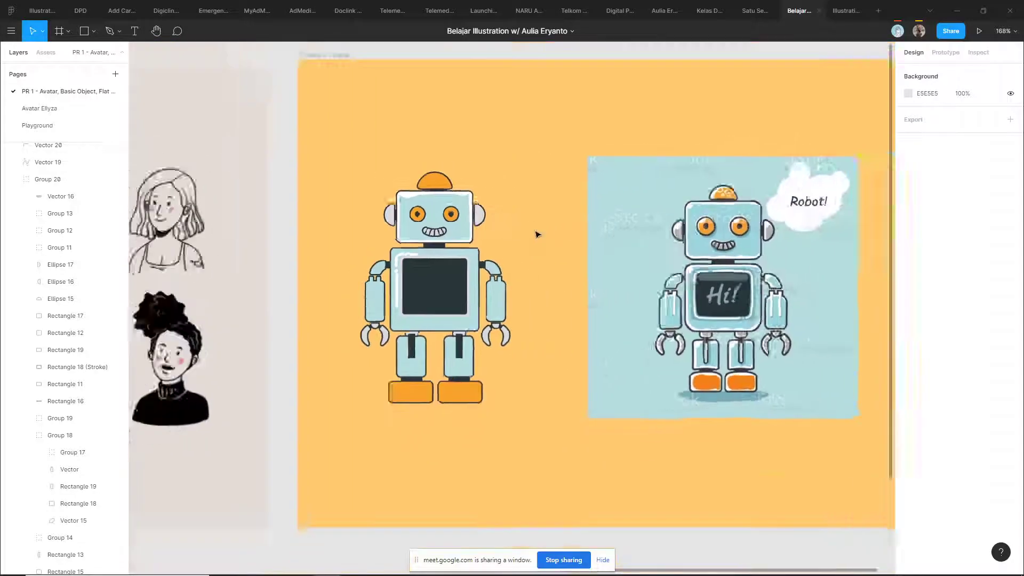
pyautogui.keyDown('ctrl'); pyautogui.scroll(4, 492, 243); pyautogui.keyUp('ctrl')
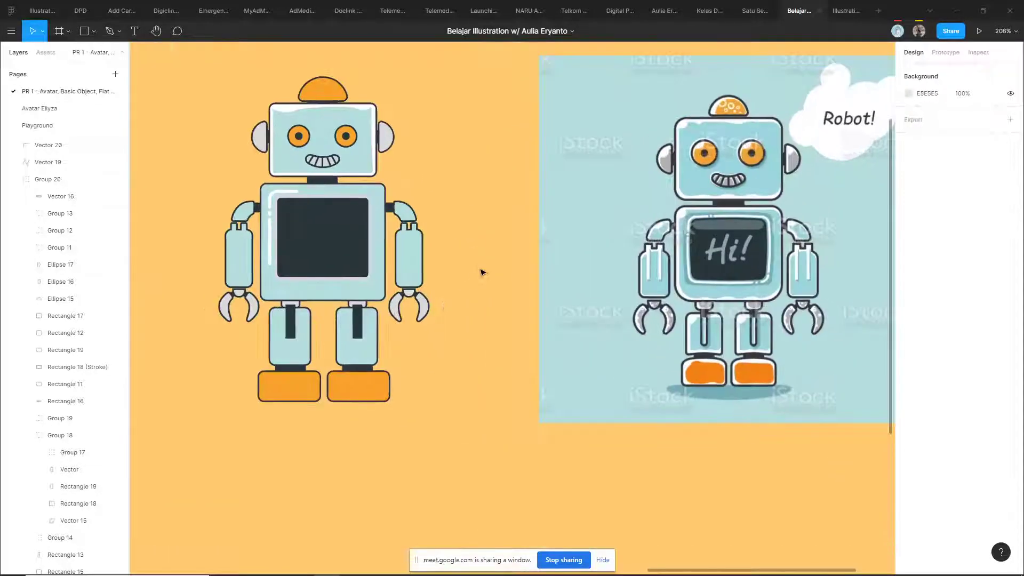
pyautogui.keyDown('ctrl'); pyautogui.scroll(3, 478, 261); pyautogui.keyUp('ctrl')
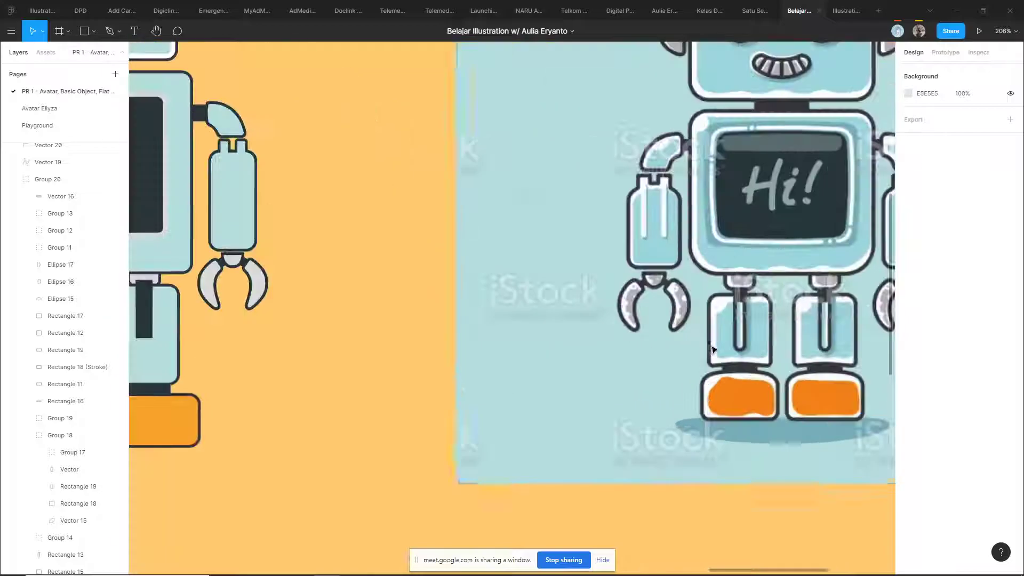
pyautogui.moveTo(382, 304); pyautogui.dragTo(659, 320)
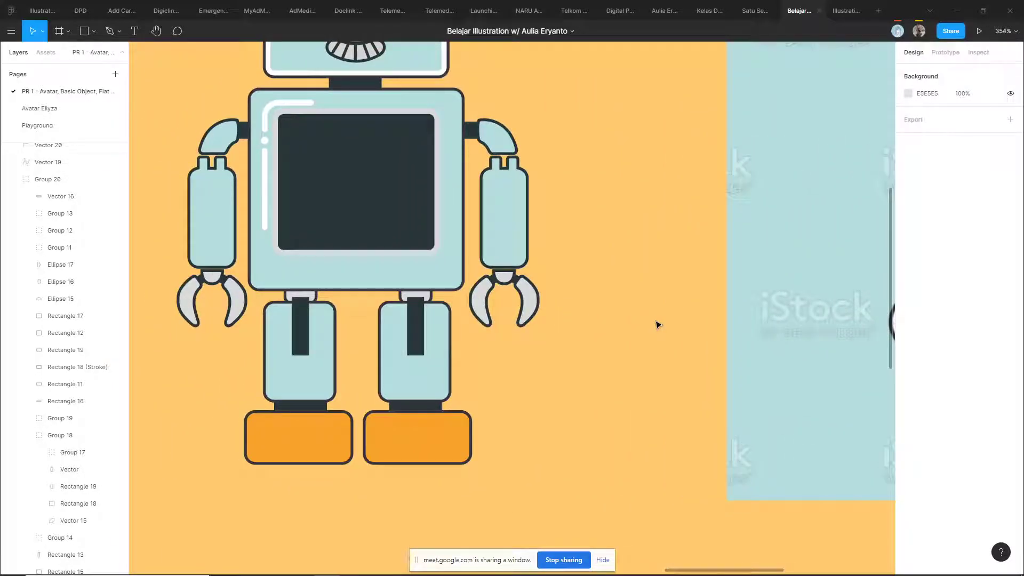
pyautogui.keyDown('ctrl'); pyautogui.scroll(-3, 573, 297); pyautogui.keyUp('ctrl')
pyautogui.keyDown('ctrl'); pyautogui.scroll(1, 578, 292); pyautogui.keyUp('ctrl')
pyautogui.scroll(1, 577, 293)
pyautogui.keyDown('ctrl'); pyautogui.scroll(-1, 574, 299); pyautogui.keyUp('ctrl')
pyautogui.keyDown('ctrl'); pyautogui.scroll(1, 575, 299); pyautogui.keyUp('ctrl')
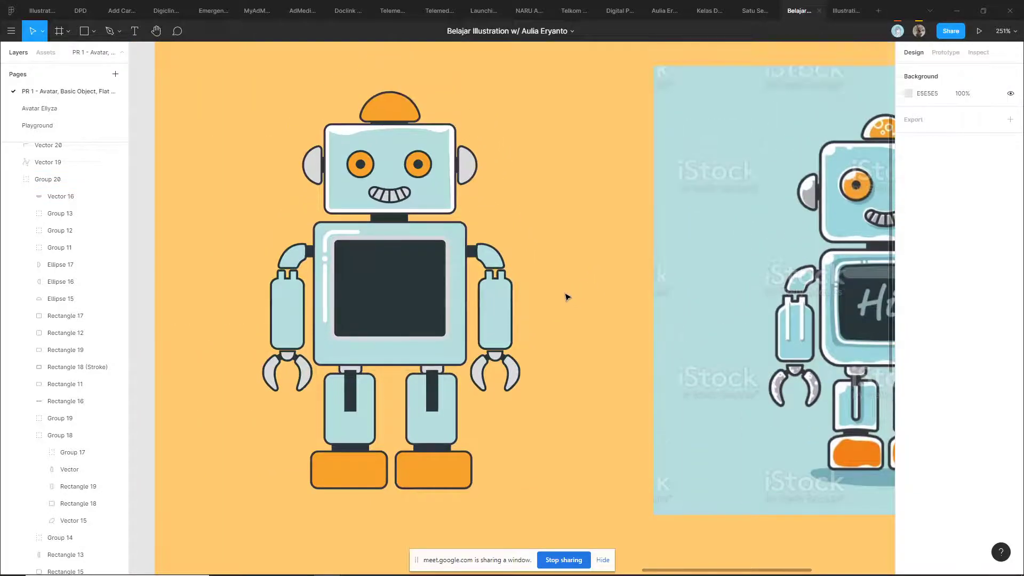
pyautogui.keyDown('ctrl'); pyautogui.scroll(-2, 567, 295); pyautogui.keyUp('ctrl')
pyautogui.keyDown('ctrl'); pyautogui.scroll(1, 567, 295); pyautogui.keyUp('ctrl')
pyautogui.click(516, 345)
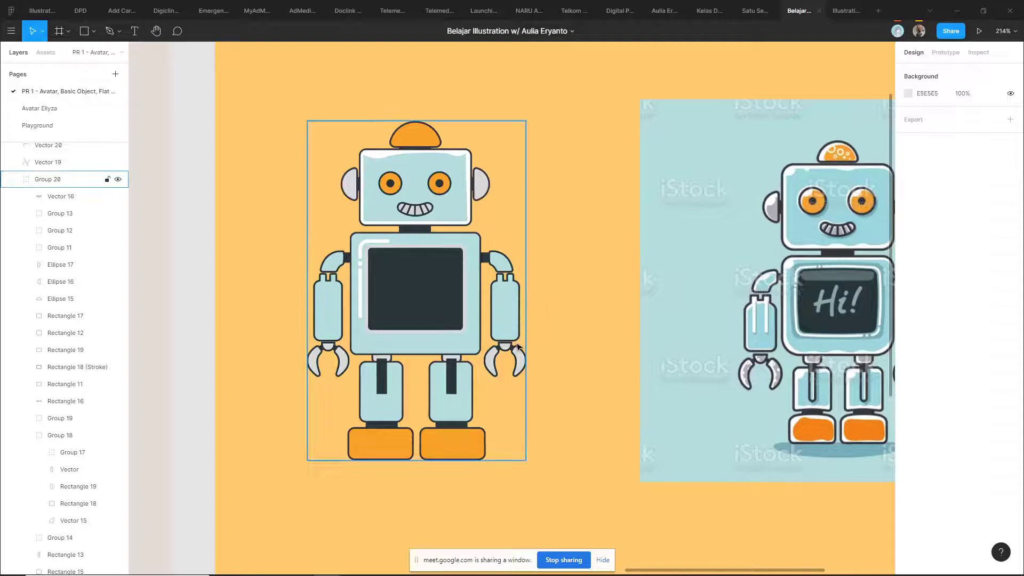
pyautogui.keyDown('ctrl'); pyautogui.scroll(1, 536, 343); pyautogui.keyUp('ctrl')
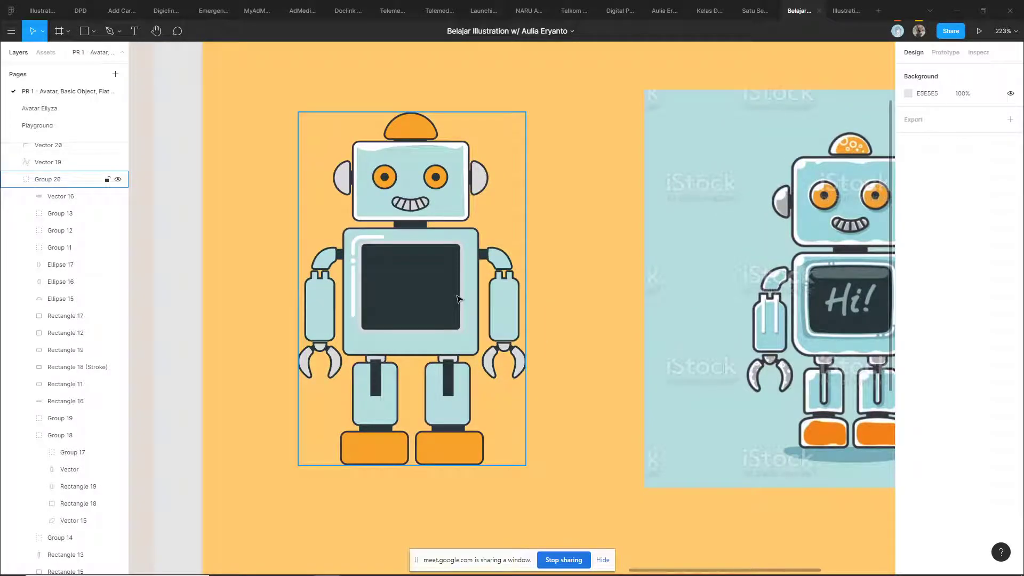
pyautogui.keyDown('ctrl'); pyautogui.scroll(-2, 457, 298); pyautogui.keyUp('ctrl')
pyautogui.keyDown('ctrl'); pyautogui.scroll(1, 422, 337); pyautogui.keyUp('ctrl')
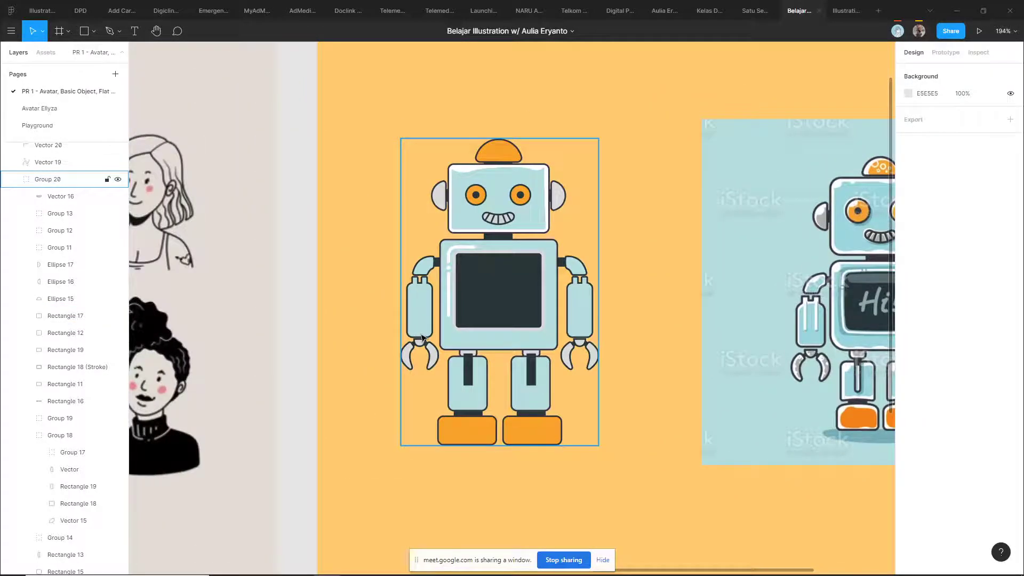
pyautogui.click(590, 355)
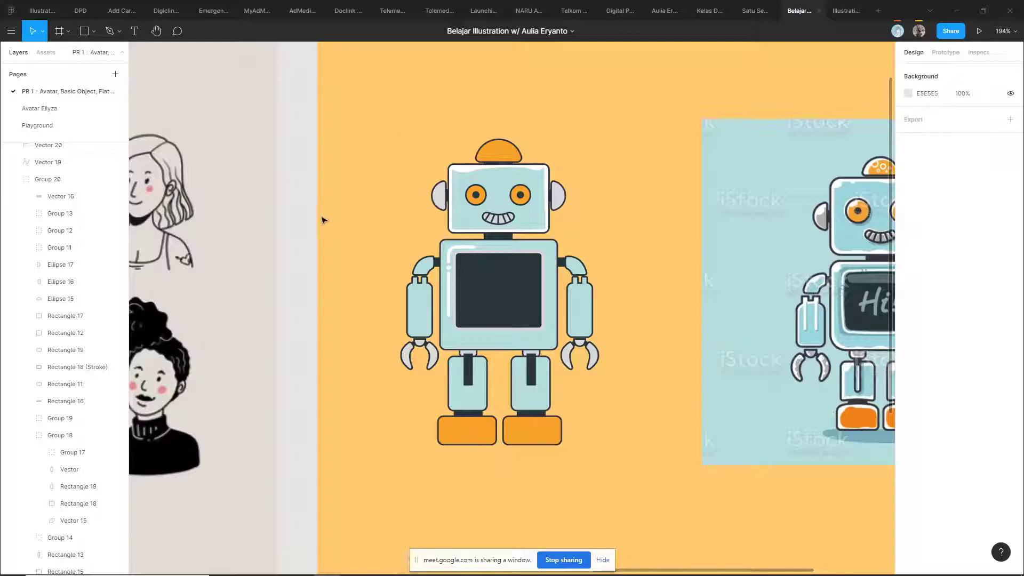
pyautogui.keyDown('ctrl'); pyautogui.scroll(-3, 299, 139); pyautogui.keyUp('ctrl')
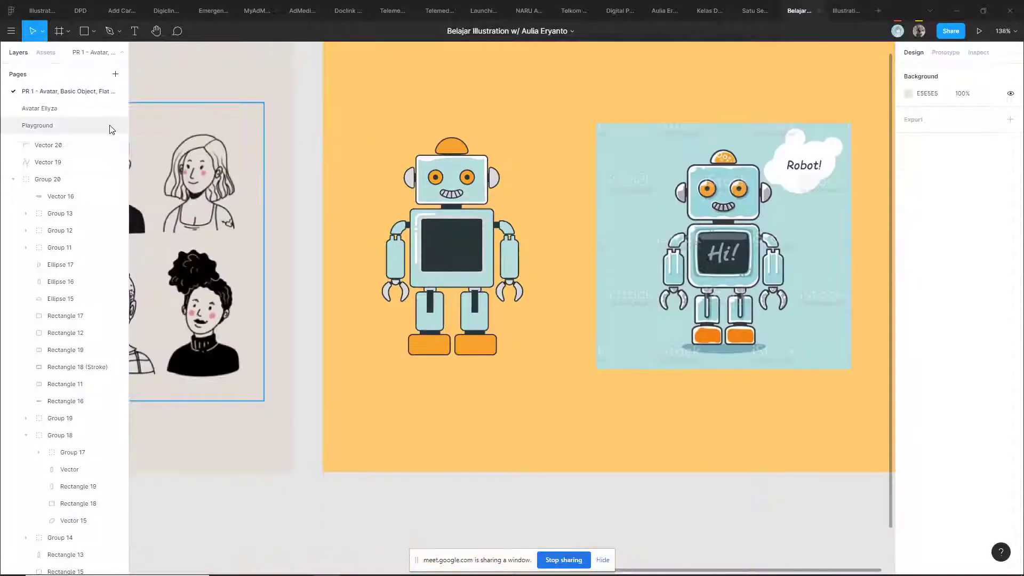
pyautogui.keyDown('ctrl'); pyautogui.scroll(1, 421, 163); pyautogui.keyUp('ctrl')
pyautogui.hscroll(-3, 447, 157)
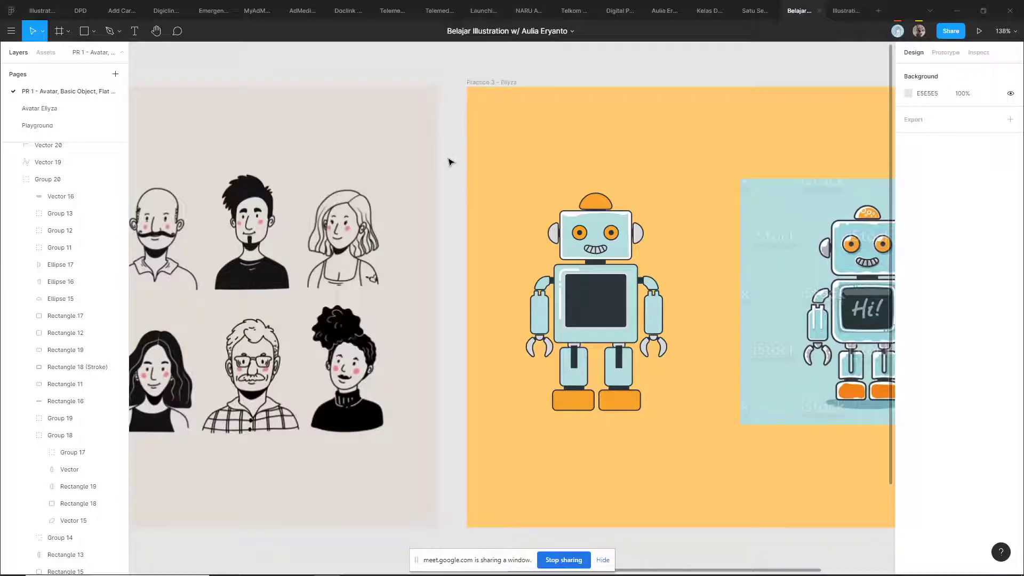
pyautogui.scroll(3, 450, 162)
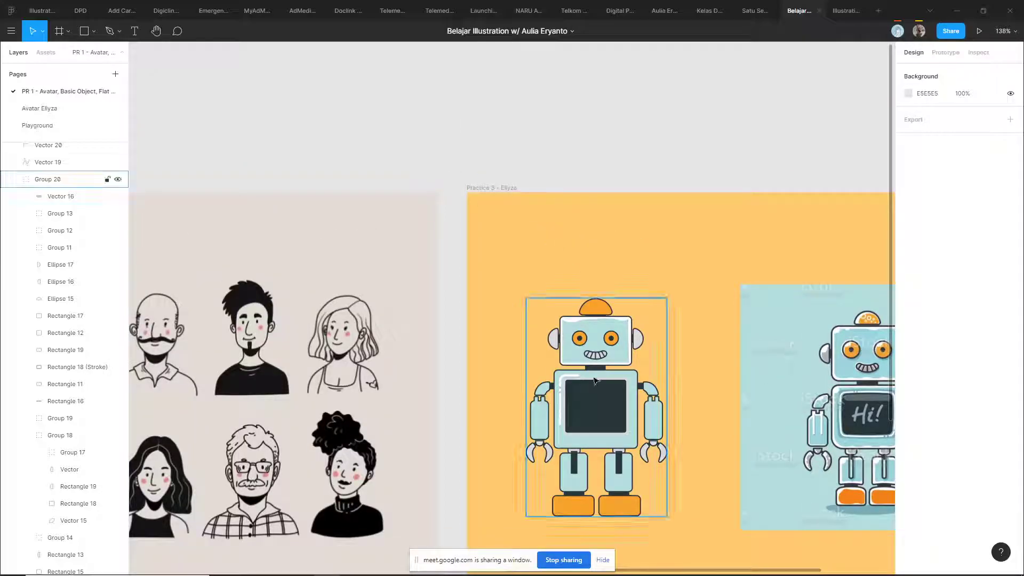
# - Duplicate the drawn robot's group and place the copy on the empty canvas below the practice frame
pyautogui.scroll(-2, 587, 288)
pyautogui.hscroll(2, 586, 288)
pyautogui.hscroll(2, 560, 275)
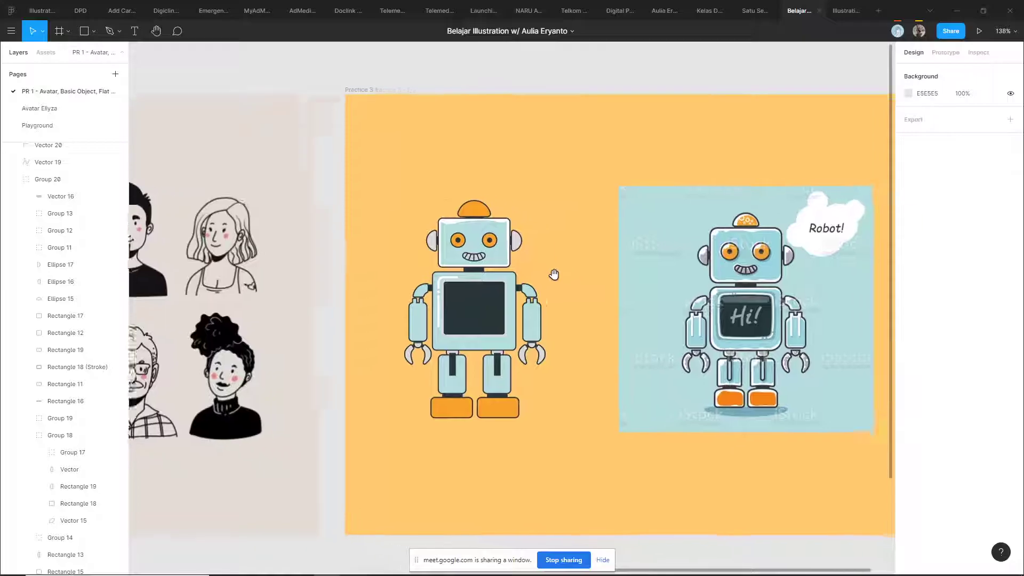
pyautogui.click(472, 298)
pyautogui.scroll(-2, 472, 298)
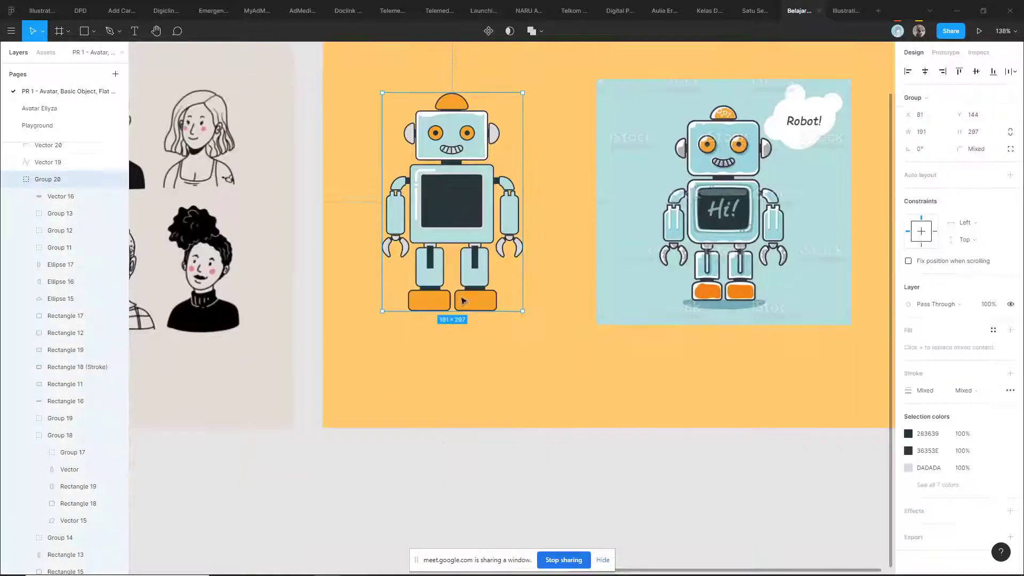
pyautogui.hotkey('ctrl', 'd')
pyautogui.moveTo(445, 224); pyautogui.dragTo(446, 566)
pyautogui.scroll(-3, 415, 313)
pyautogui.scroll(-4, 415, 313)
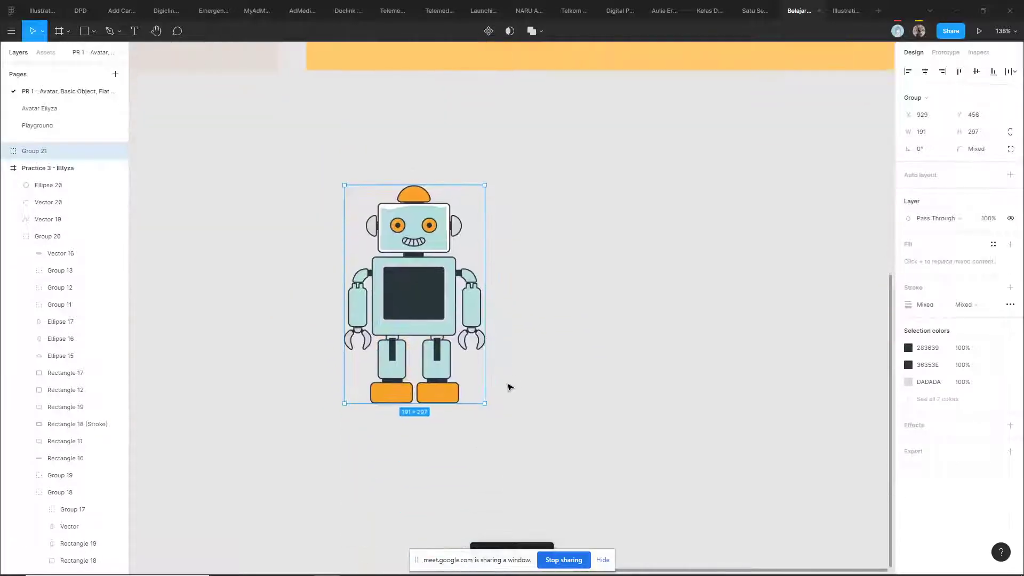
# - Try resizing the robot copy down to 28 × 51 to inspect its strokes, and undo the resize
pyautogui.moveTo(486, 403); pyautogui.dragTo(365, 223)
pyautogui.scroll(3, 363, 214)
pyautogui.scroll(5, 362, 193)
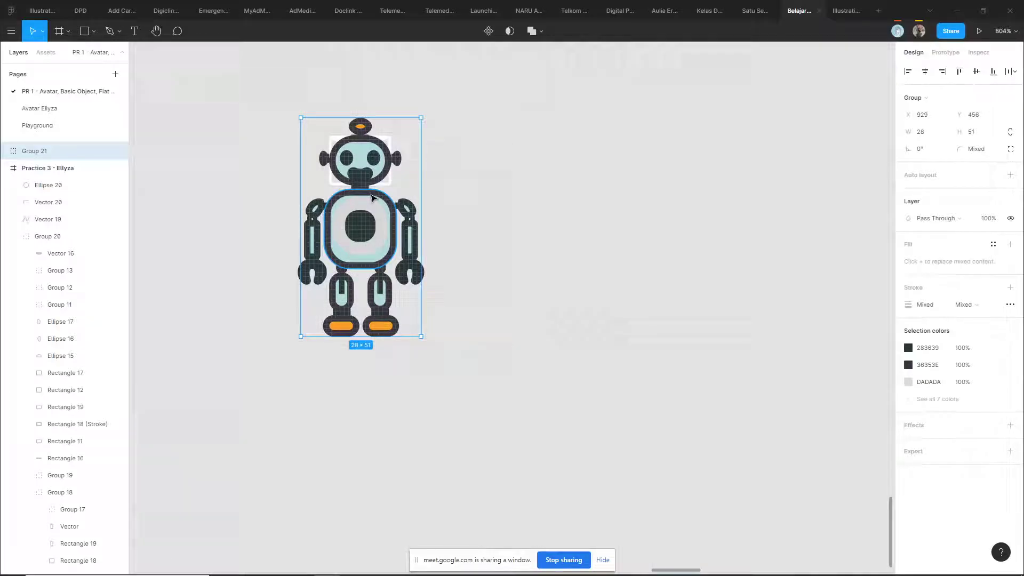
pyautogui.hotkey('ctrl', 'z')
pyautogui.scroll(-5, 369, 185)
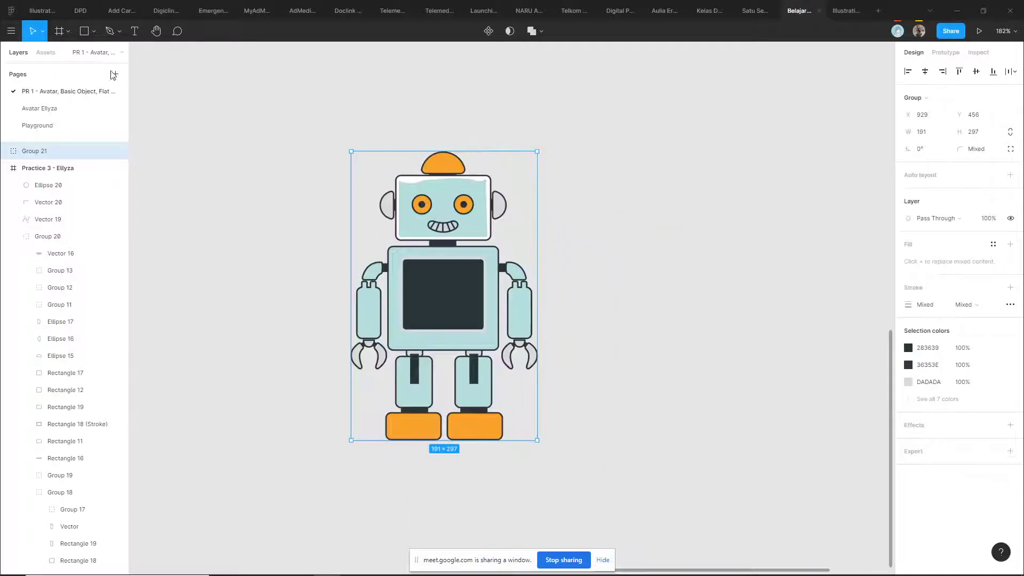
pyautogui.click(68, 31)
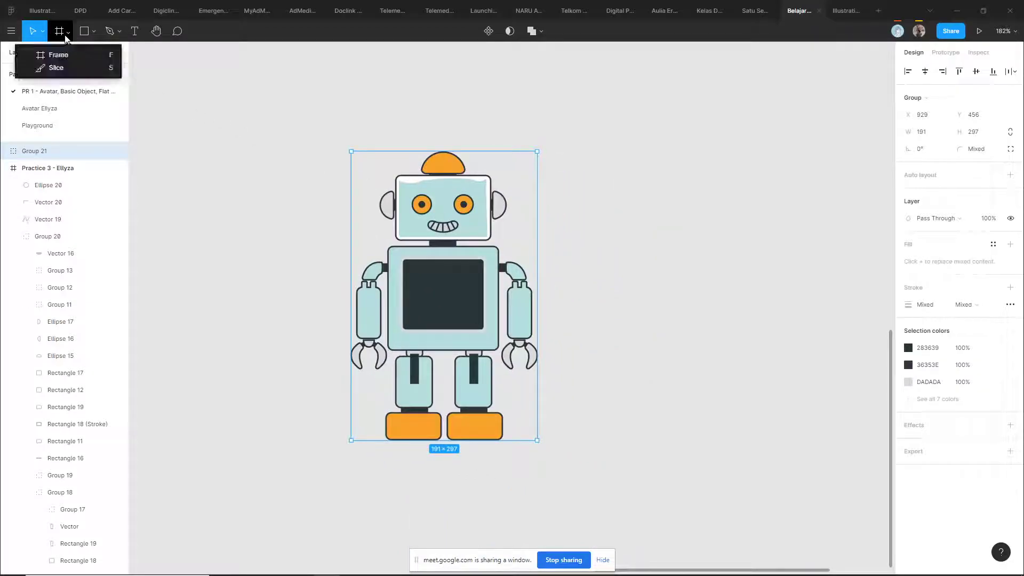
pyautogui.click(120, 33)
pyautogui.click(96, 36)
pyautogui.click(97, 36)
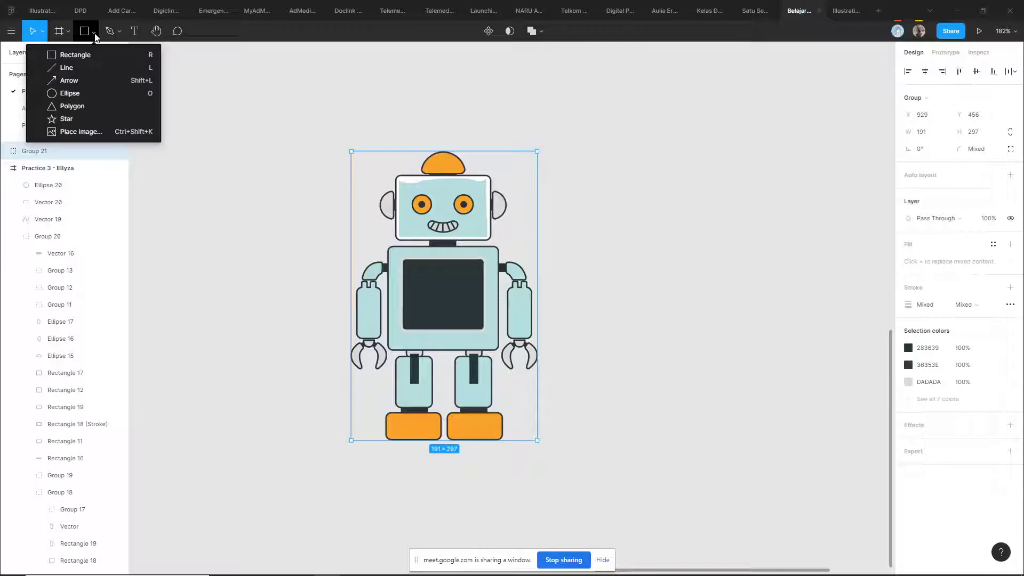
pyautogui.click(44, 31)
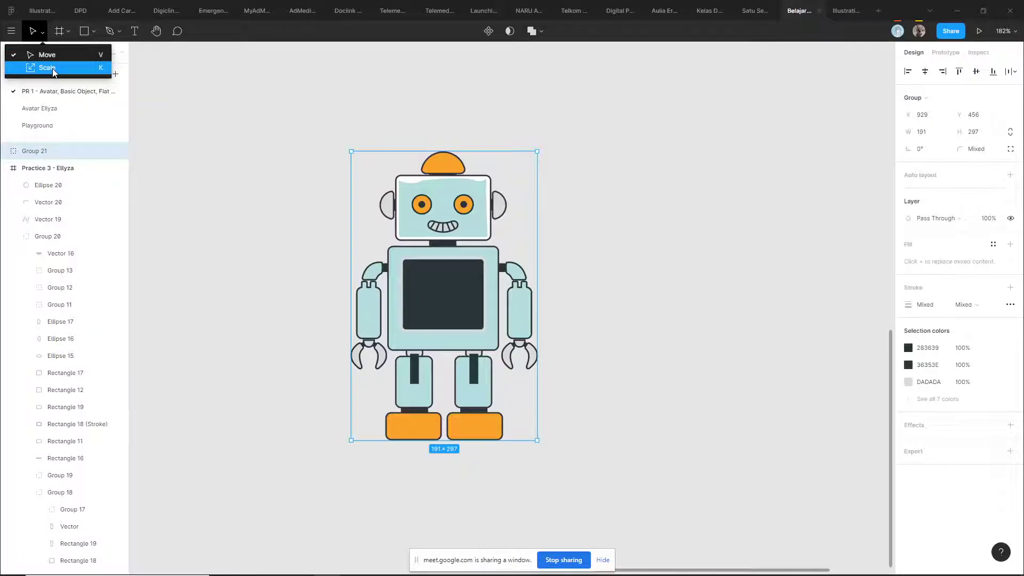
pyautogui.click(316, 109)
pyautogui.click(450, 209)
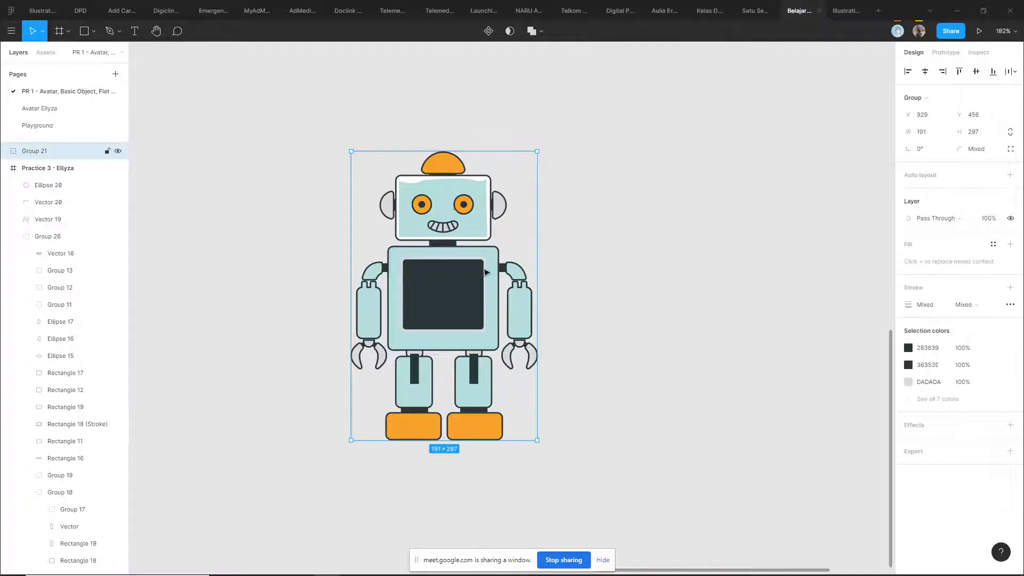
pyautogui.click(613, 208)
pyautogui.click(513, 224)
pyautogui.click(648, 273)
# - Draw a portrait frame about 183 × 310 px on the empty canvas beside the robot copy
pyautogui.press('f')
pyautogui.hscroll(5, 599, 279)
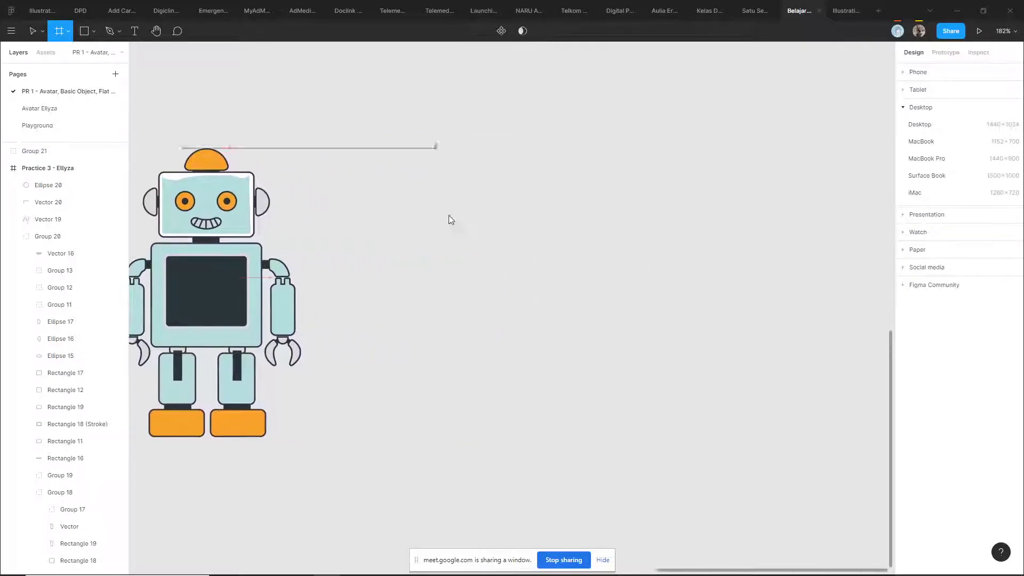
pyautogui.moveTo(436, 143); pyautogui.dragTo(613, 444)
# - Add the text "TEXT" in the upper part of the new frame
pyautogui.press('t')
pyautogui.click(486, 202)
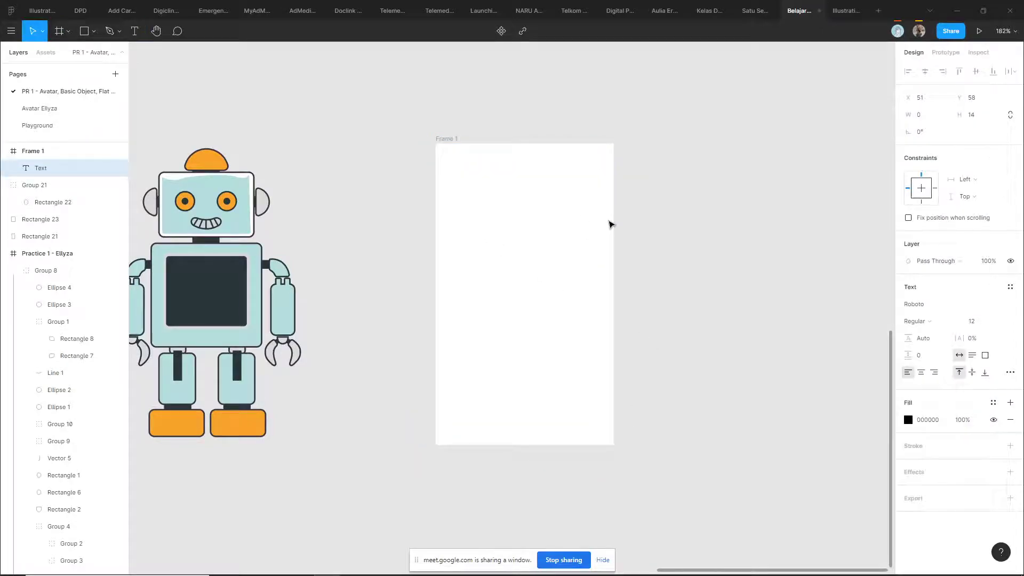
pyautogui.write('TEXT')
pyautogui.click(766, 195)
# - Set the text's font size to 36 and center it horizontally and vertically in the frame
pyautogui.doubleClick(501, 209)
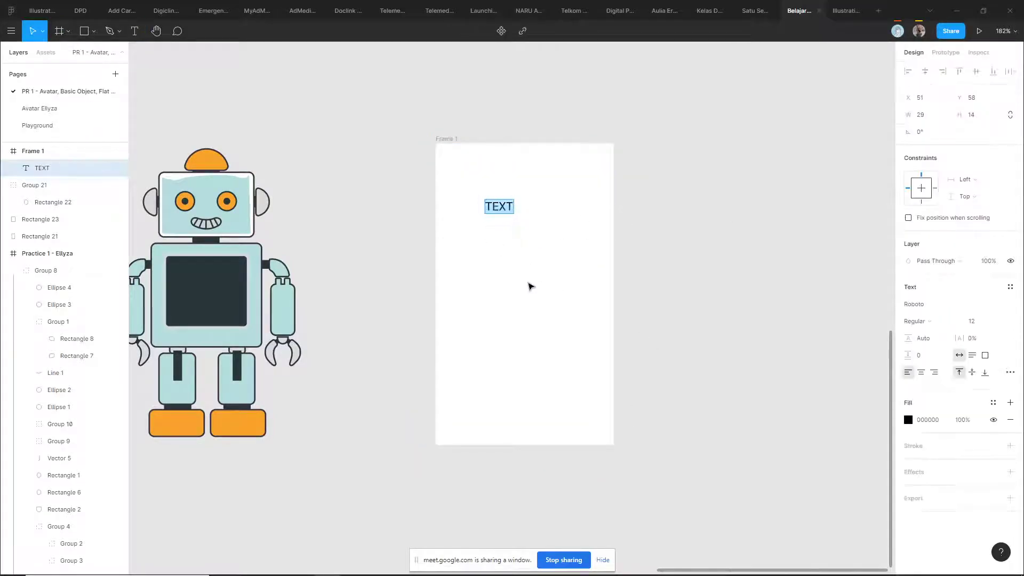
pyautogui.click(1011, 324)
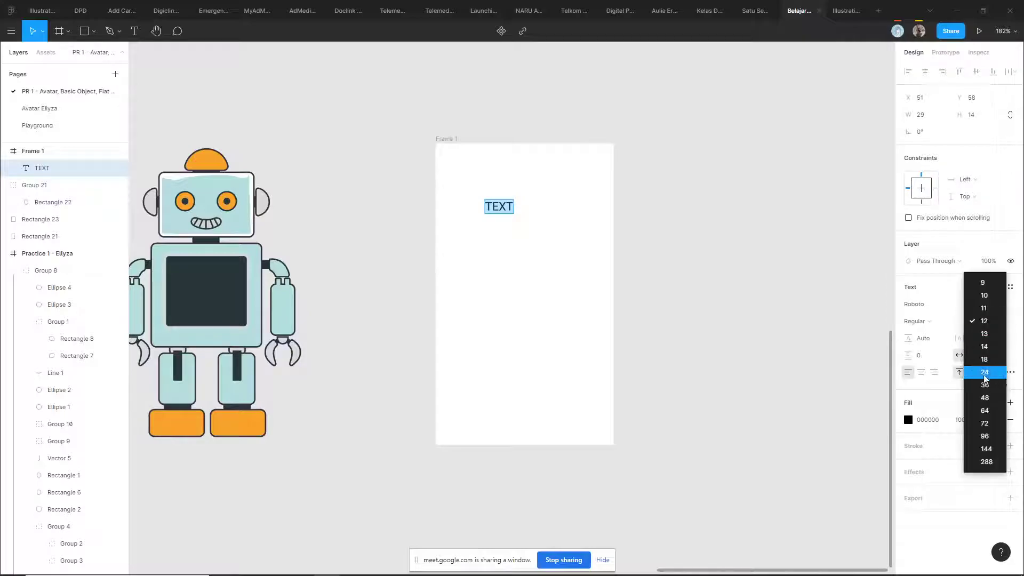
pyautogui.click(979, 395)
pyautogui.moveTo(526, 219); pyautogui.dragTo(525, 293)
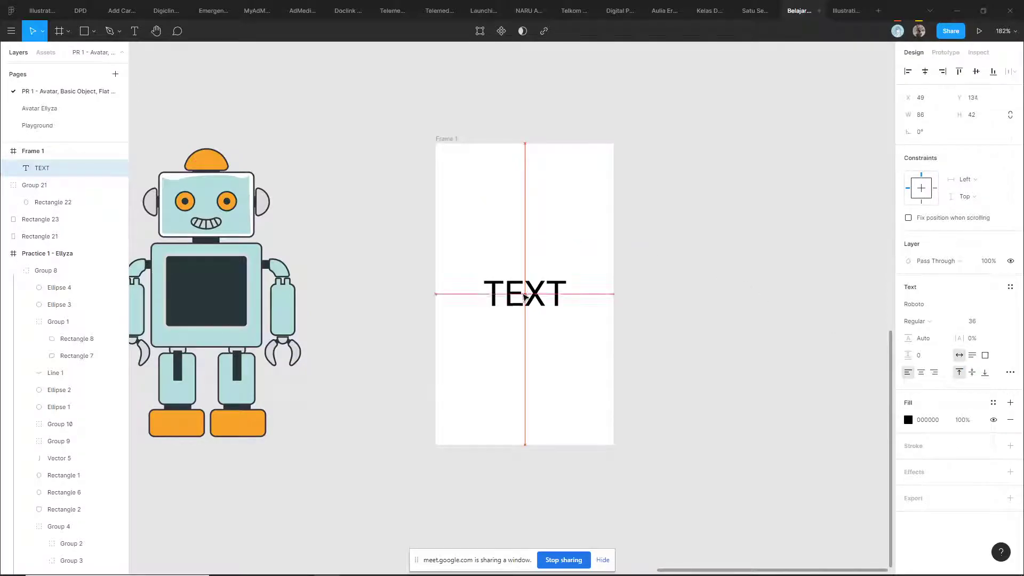
# - Try shrinking the frame around the text from its lower corner and undo the resize
pyautogui.click(629, 182)
pyautogui.click(462, 178)
pyautogui.moveTo(613, 446); pyautogui.dragTo(516, 317)
pyautogui.hotkey('ctrl', 'z')
pyautogui.hotkey('ctrl', 'z')
pyautogui.hotkey('ctrl', 'z')
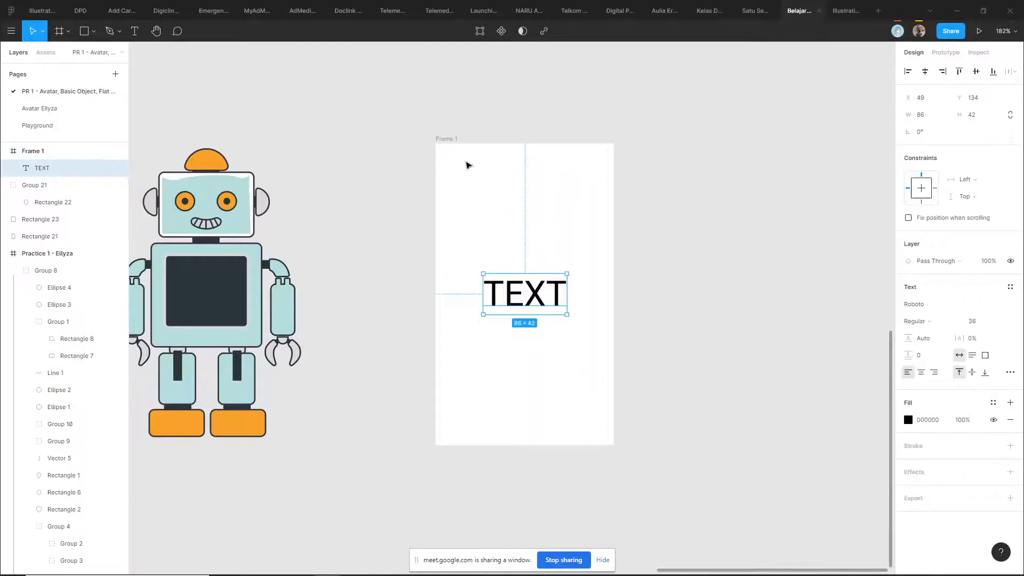
pyautogui.click(451, 139)
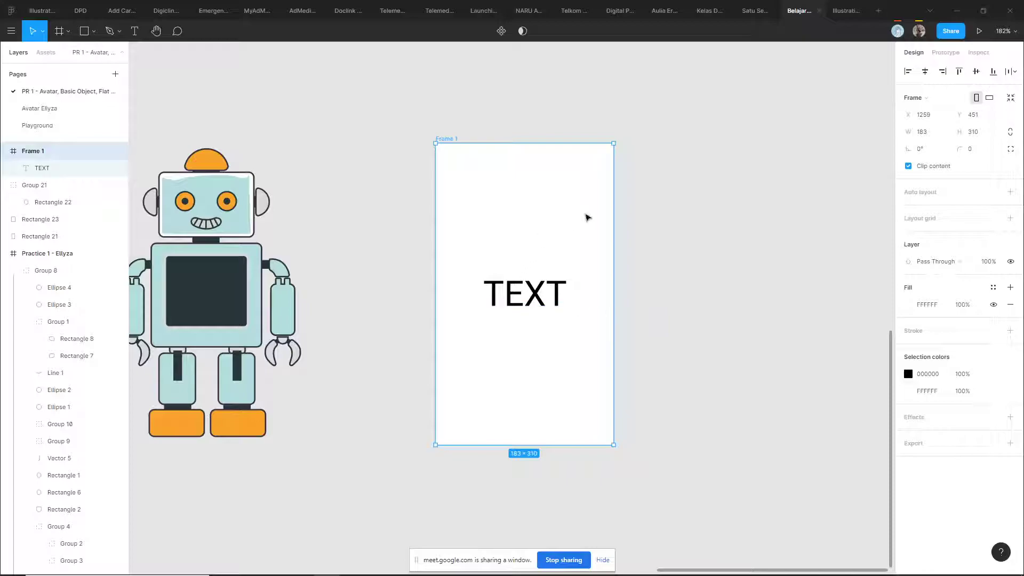
pyautogui.click(673, 412)
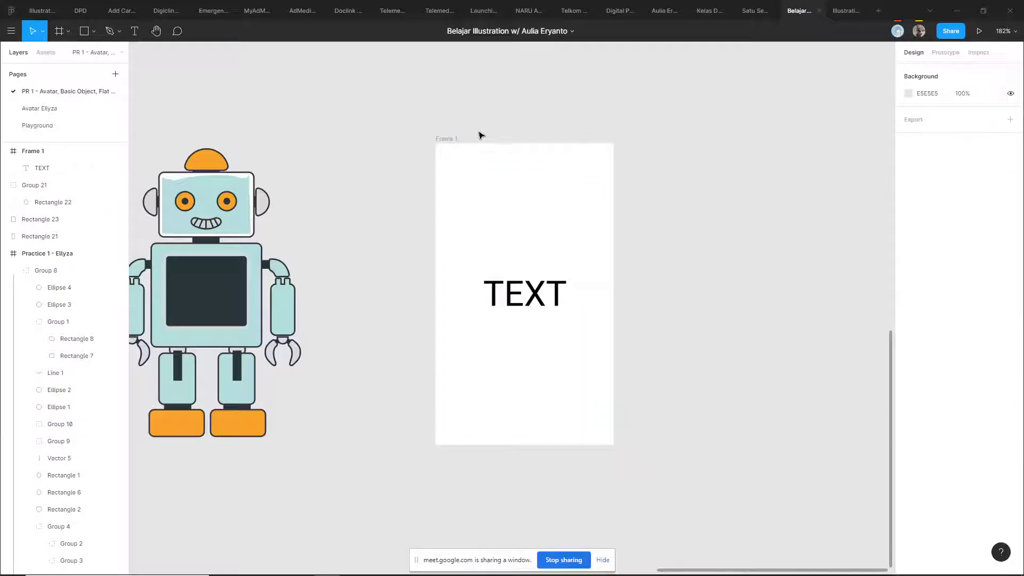
# - Scale the text frame together with its text down proportionally to about 37 × 63 px
pyautogui.click(448, 140)
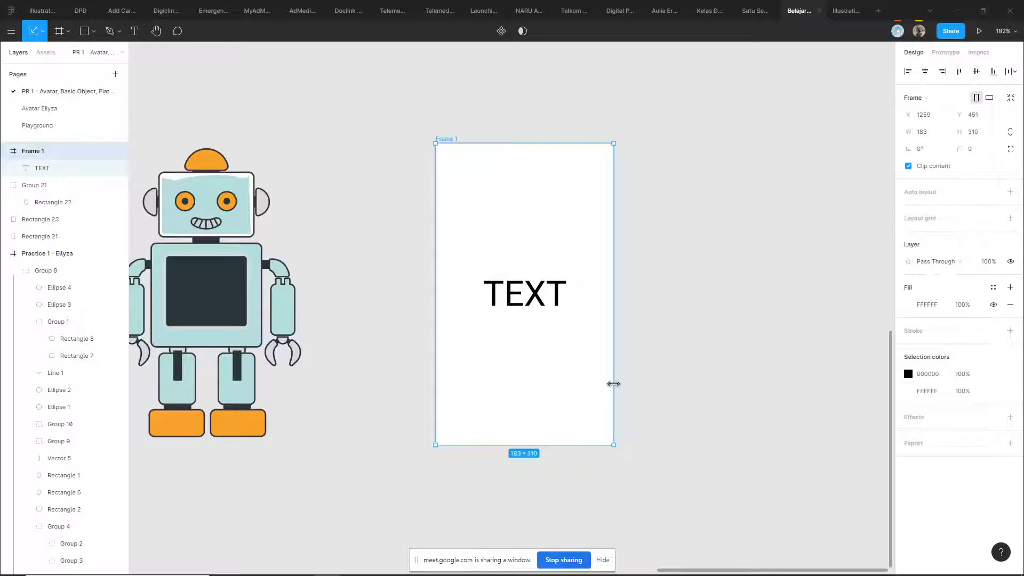
pyautogui.moveTo(615, 445); pyautogui.dragTo(467, 202)
pyautogui.click(429, 256)
# - Scale the robot copy down proportionally in repeated trials, to a size of about 1 × 1.55 px
pyautogui.hscroll(-5, 562, 286)
pyautogui.click(518, 406)
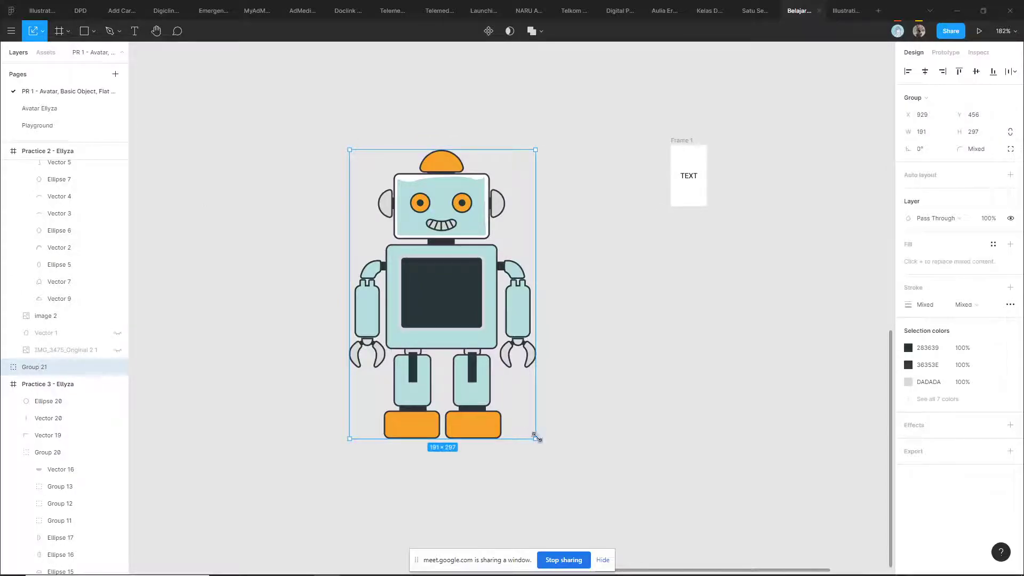
pyautogui.moveTo(536, 438); pyautogui.dragTo(379, 201)
pyautogui.hotkey('ctrl', 'z')
pyautogui.moveTo(536, 438); pyautogui.dragTo(357, 160)
pyautogui.scroll(10, 344, 136)
pyautogui.moveTo(517, 404); pyautogui.dragTo(336, 94)
pyautogui.scroll(6, 396, 225)
pyautogui.hotkey('ctrl', 'z')
pyautogui.scroll(-10, 472, 266)
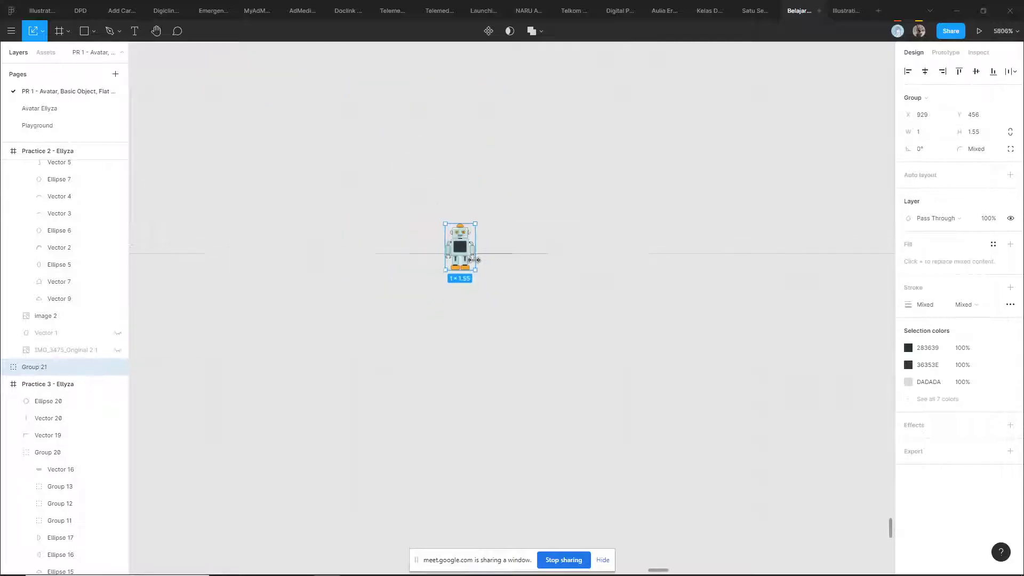
# - Delete the shrunken robot copy and the small text frame from the empty canvas below the practice frames
pyautogui.moveTo(524, 204); pyautogui.dragTo(439, 324)
pyautogui.click(473, 302)
pyautogui.scroll(-10, 480, 298)
pyautogui.click(519, 333)
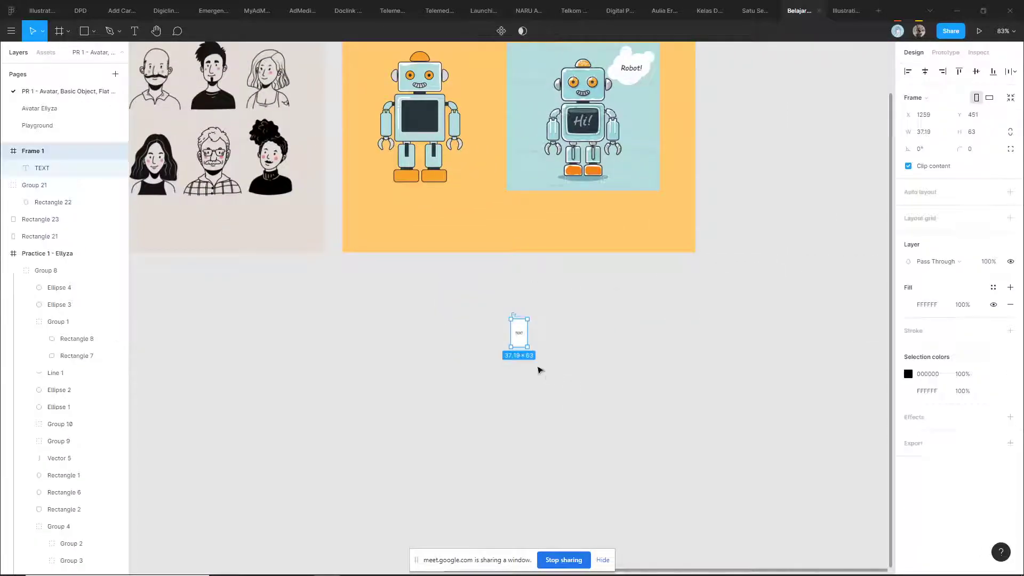
pyautogui.click(542, 368)
# - Delete the spare pink shapes lying below the Practice 1 frame
pyautogui.hscroll(-6, 475, 389)
pyautogui.scroll(3, 475, 389)
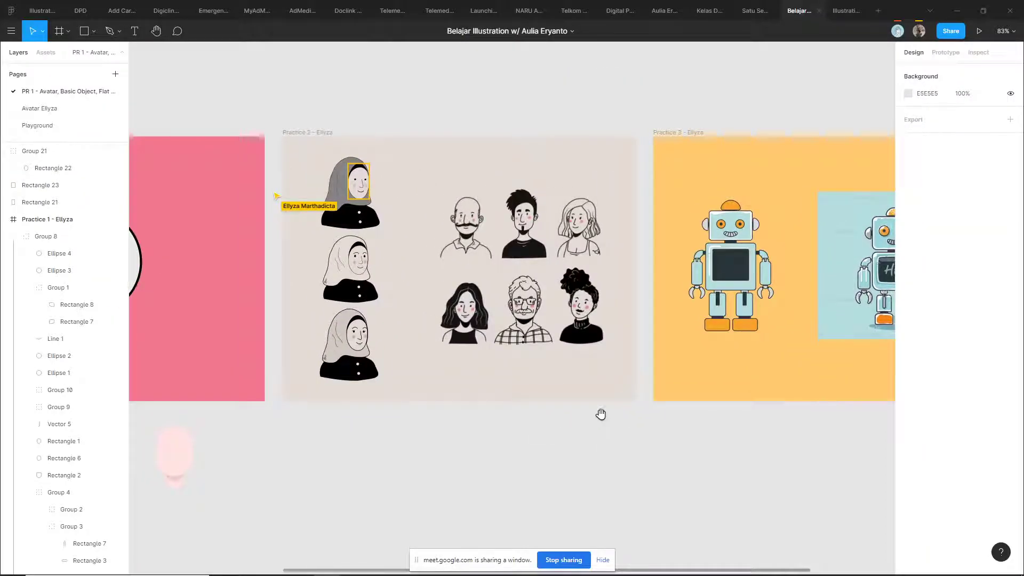
pyautogui.moveTo(601, 414); pyautogui.dragTo(743, 377)
pyautogui.moveTo(430, 392); pyautogui.dragTo(441, 466)
pyautogui.press('Delete')
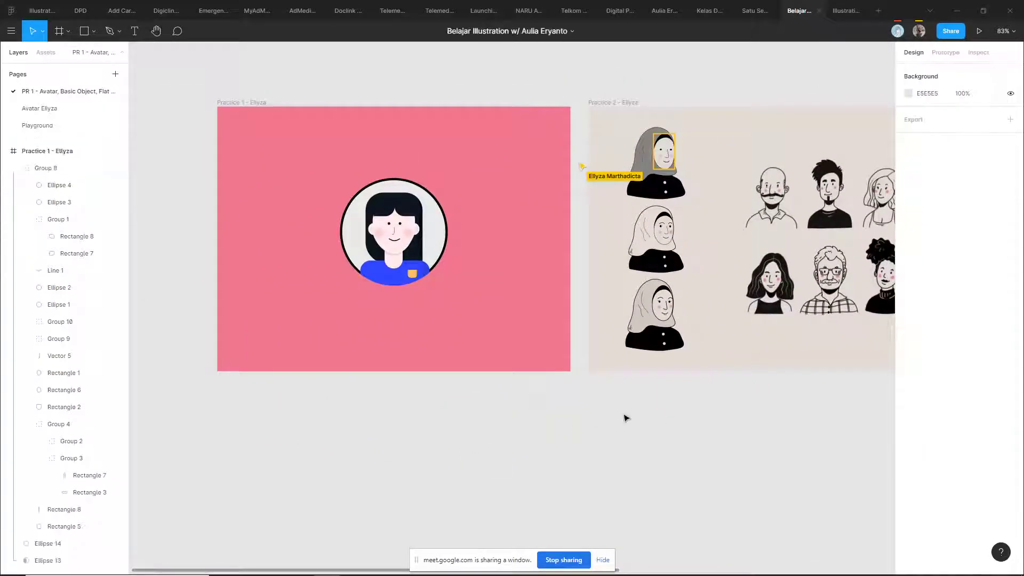
# - Open the Illustration Exercise file, check the meeting participants in Google Meet and return to the file
pyautogui.hscroll(6, 349, 402)
pyautogui.scroll(-3, 352, 400)
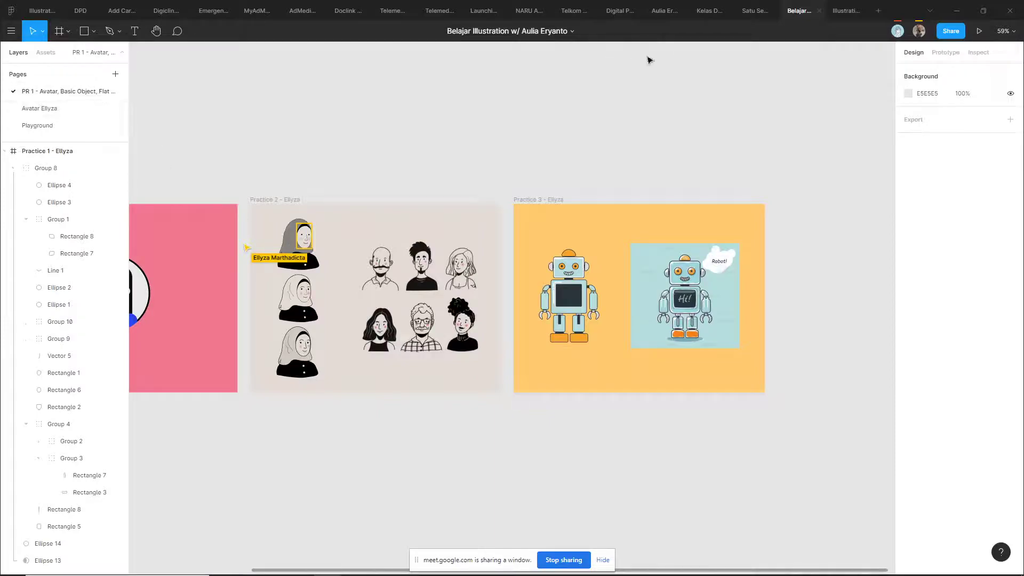
pyautogui.click(845, 10)
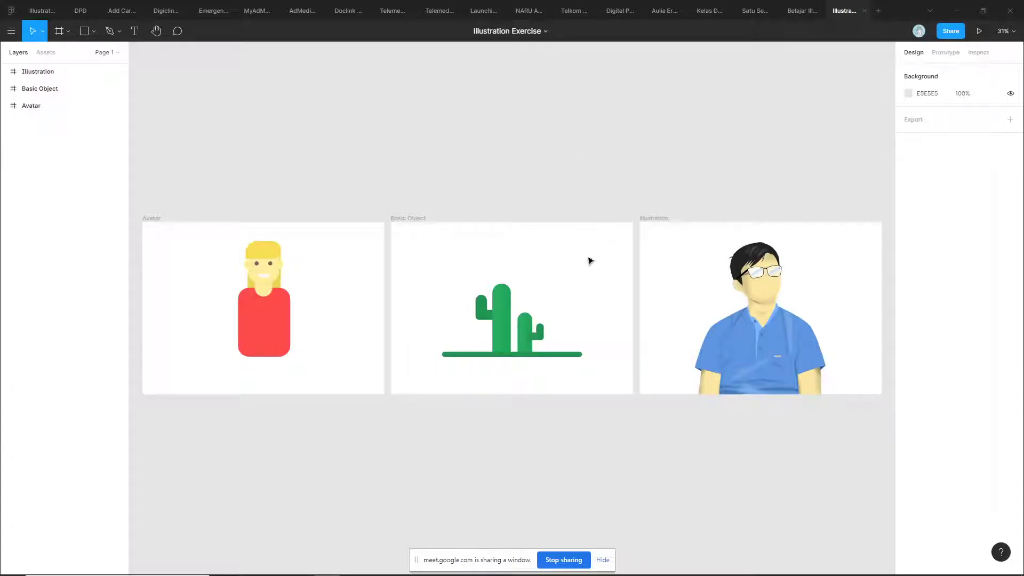
pyautogui.hotkey('alt', 'Tab')
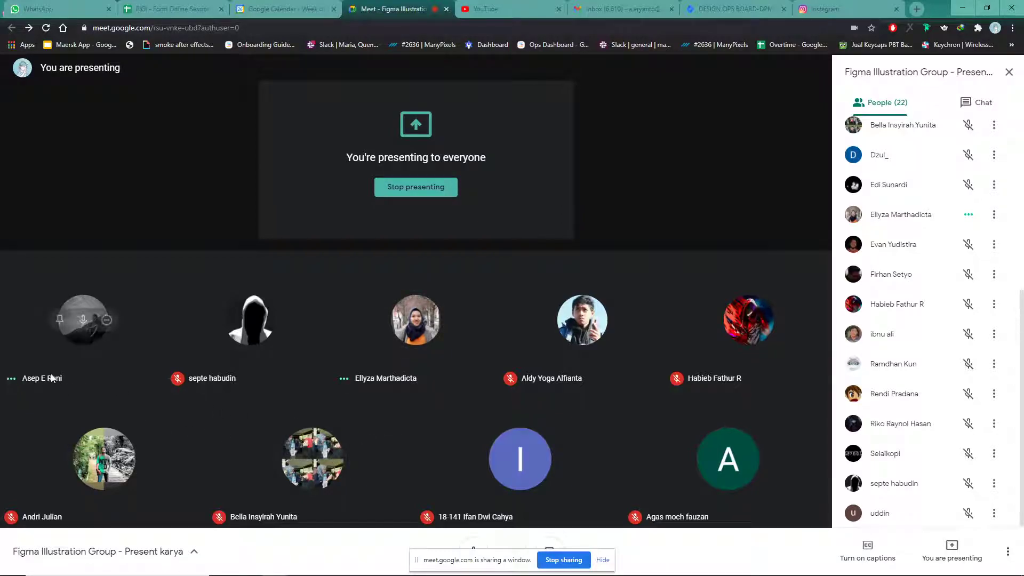
pyautogui.hotkey('alt', 'Tab')
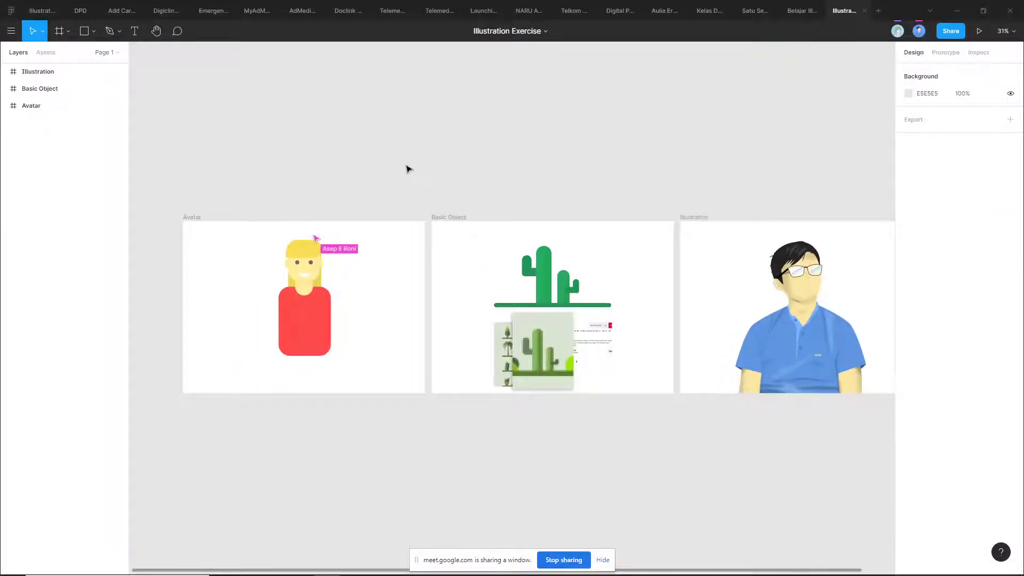
# - Examine the blonde character in the Avatar frame and the neighbouring Basic Object frame
pyautogui.scroll(3, 411, 170)
pyautogui.scroll(3, 484, 208)
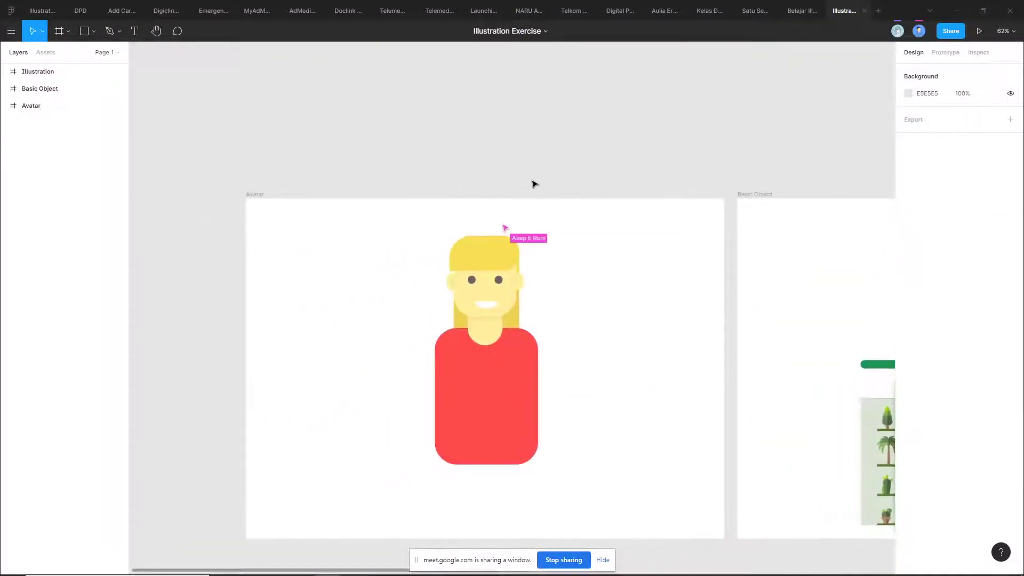
pyautogui.scroll(2, 530, 194)
pyautogui.moveTo(519, 189); pyautogui.dragTo(498, 99)
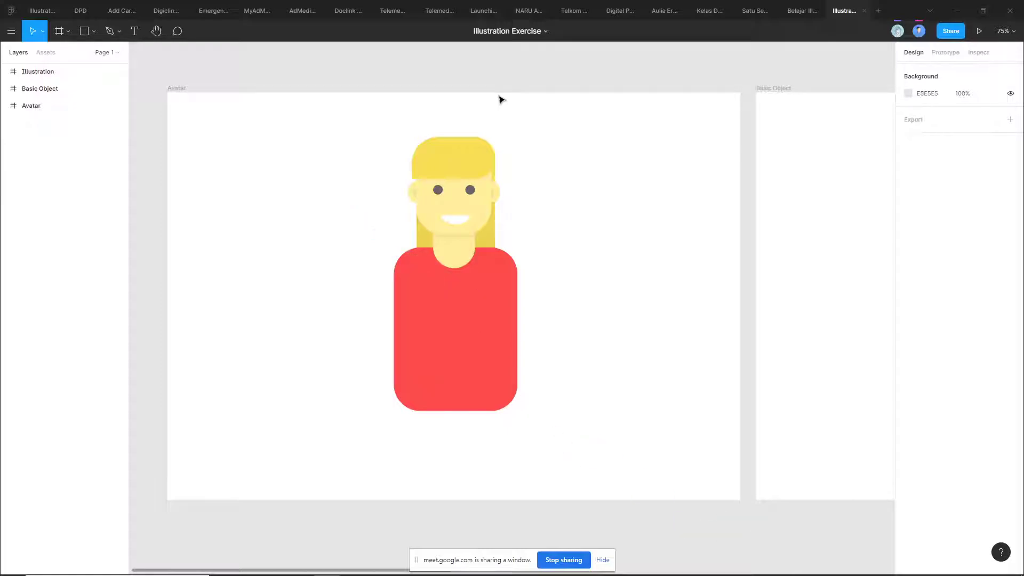
pyautogui.scroll(-1, 629, 224)
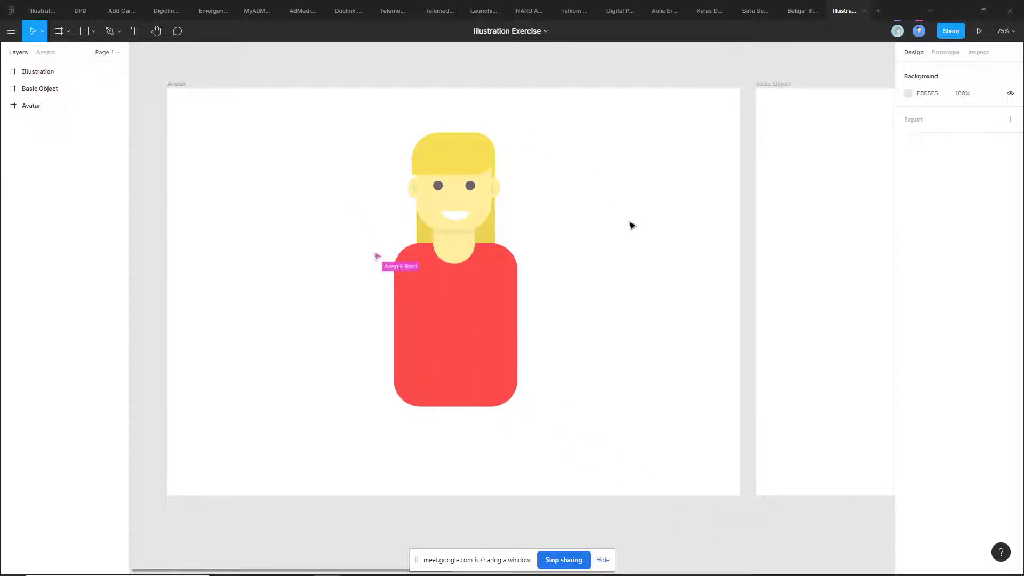
pyautogui.scroll(2, 630, 224)
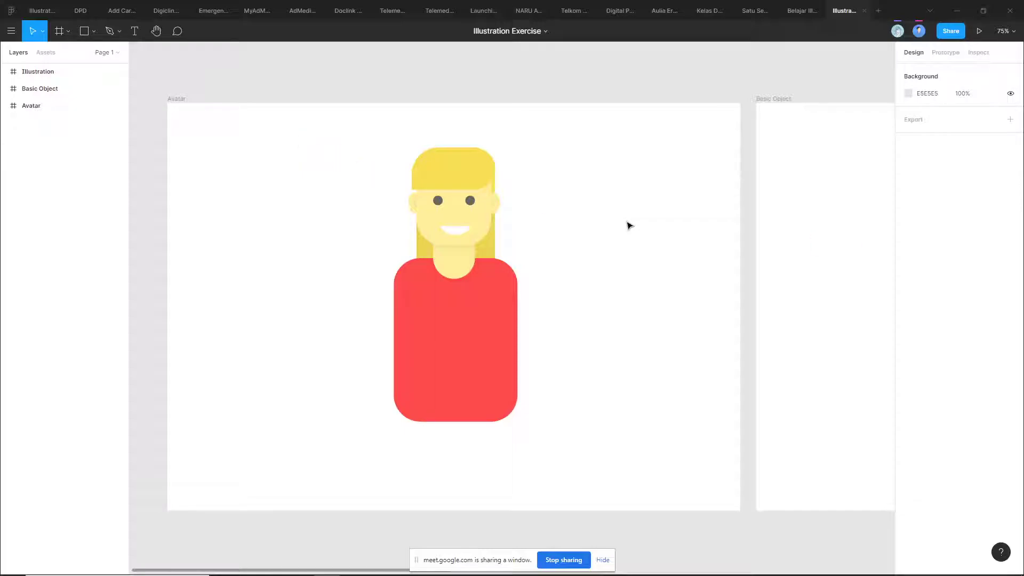
pyautogui.scroll(-5, 642, 240)
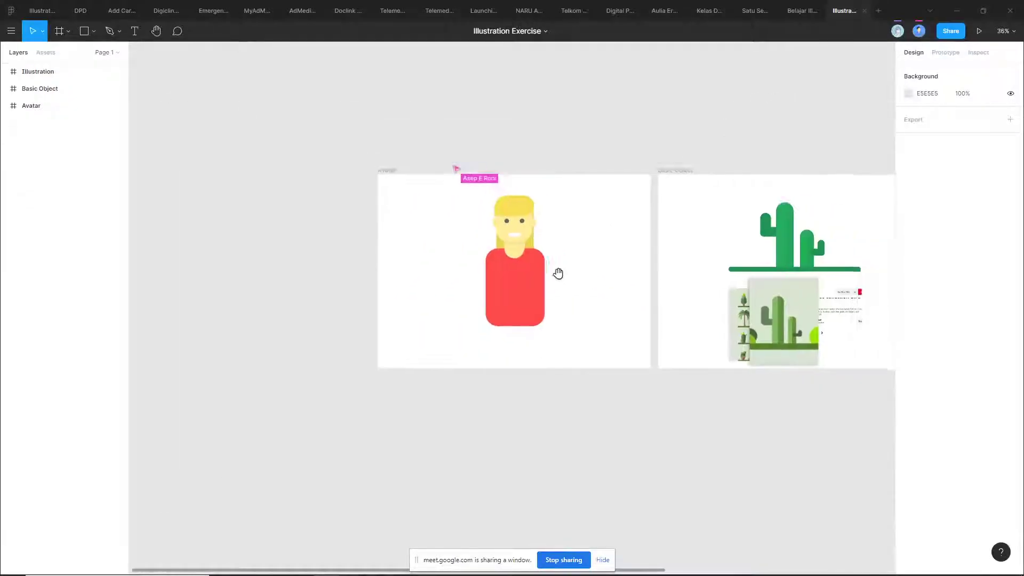
pyautogui.hscroll(3, 578, 272)
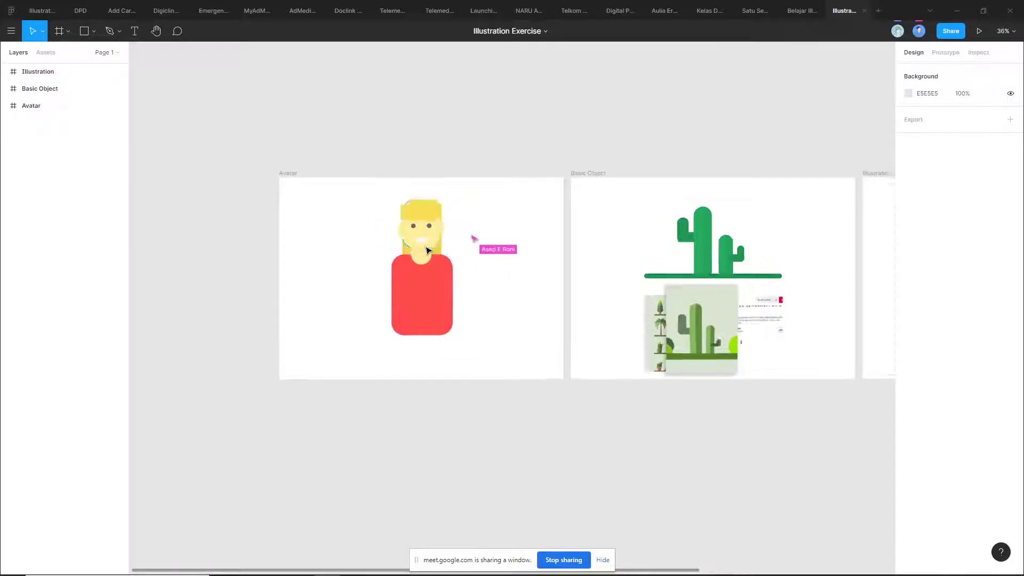
# - Inspect the shadow below the avatar's chin and the masked neck shape up close
pyautogui.scroll(5, 520, 281)
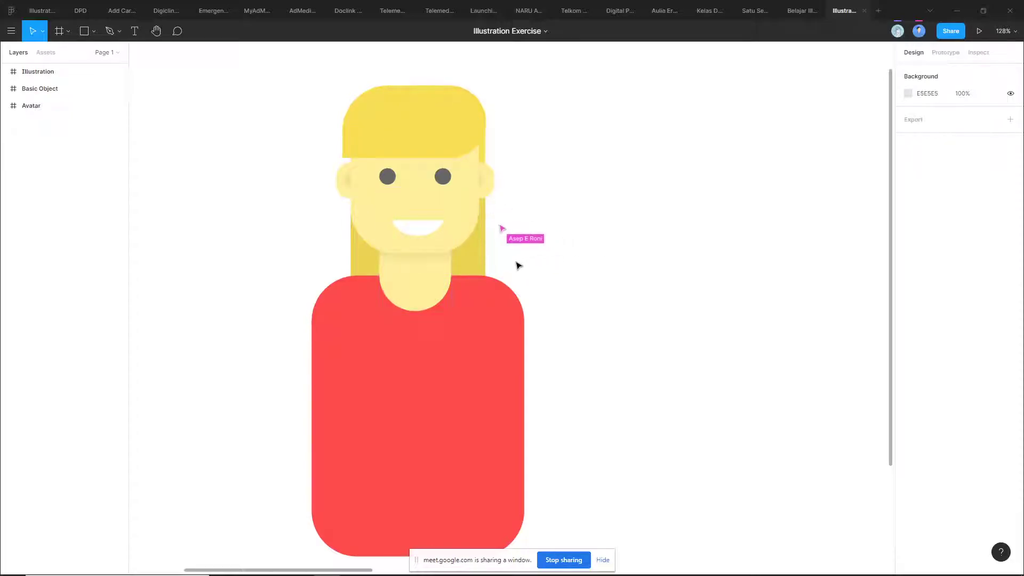
pyautogui.scroll(5, 373, 263)
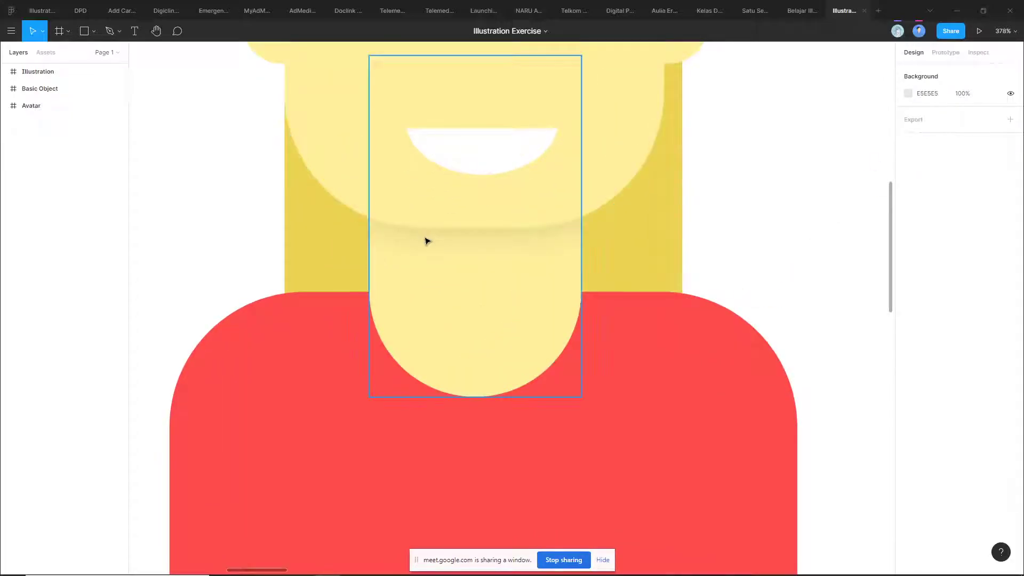
pyautogui.click(427, 234)
pyautogui.click(770, 231)
pyautogui.scroll(-3, 771, 231)
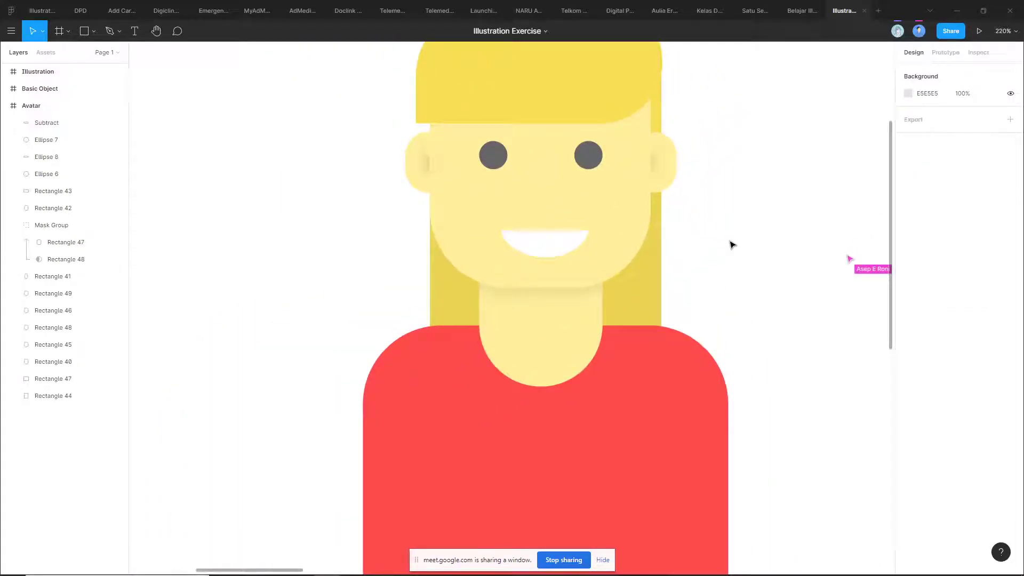
pyautogui.hscroll(3, 730, 244)
pyautogui.scroll(2, 693, 262)
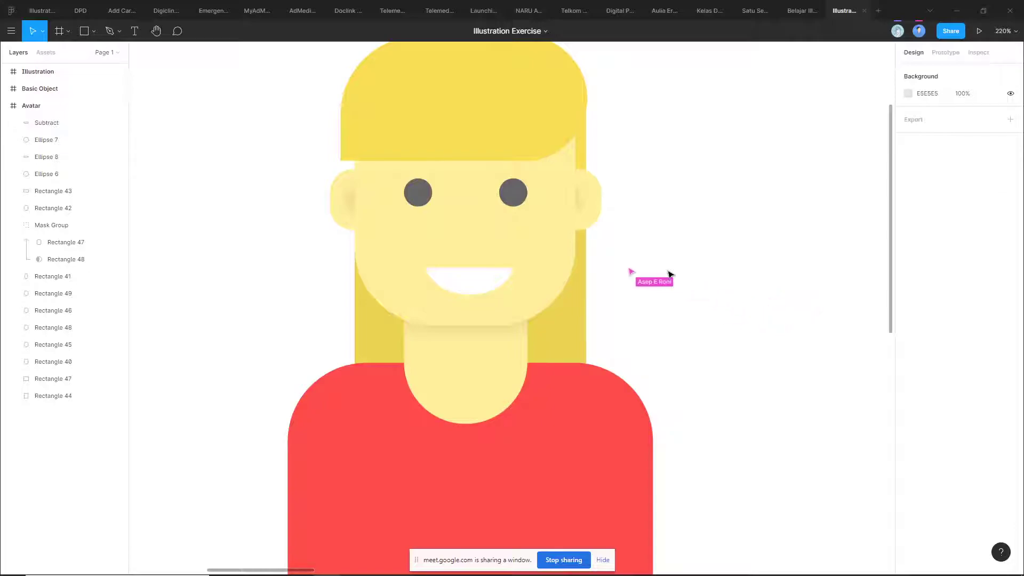
# - Inspect the shading on the avatar's ear and face, both up close and as a whole
pyautogui.click(574, 206)
pyautogui.click(640, 189)
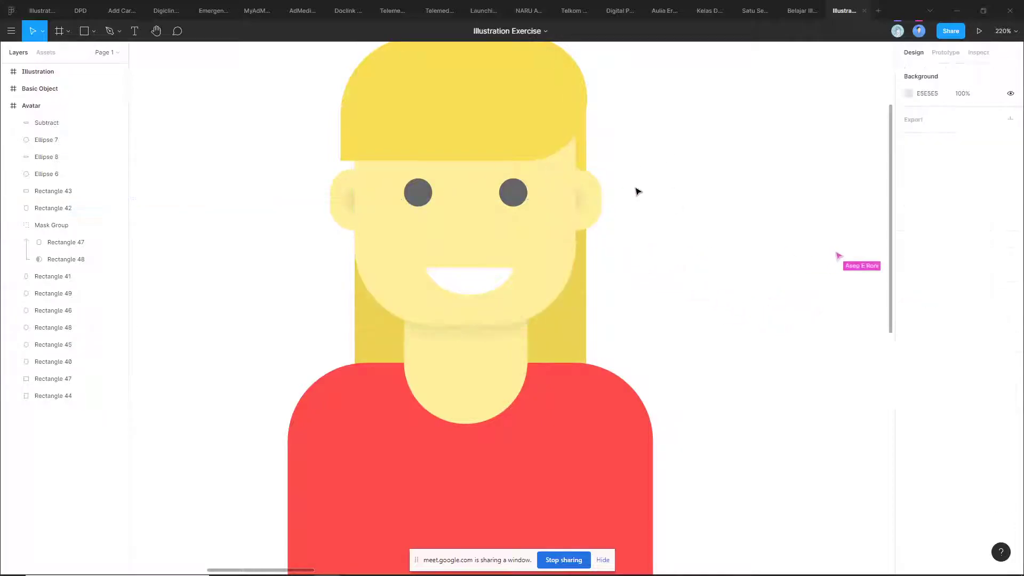
pyautogui.scroll(5, 639, 188)
pyautogui.click(512, 213)
pyautogui.click(633, 192)
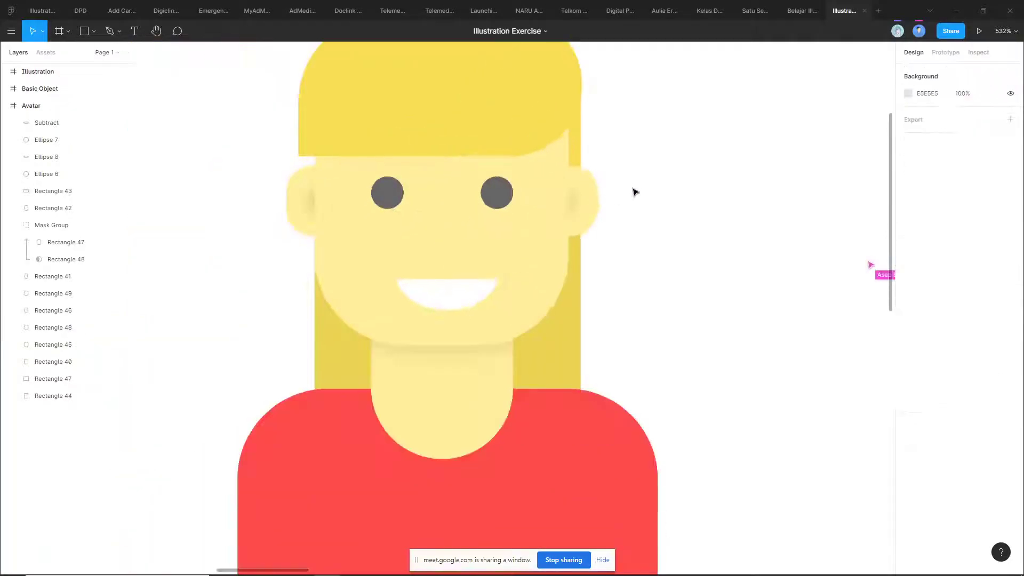
pyautogui.scroll(-6, 635, 192)
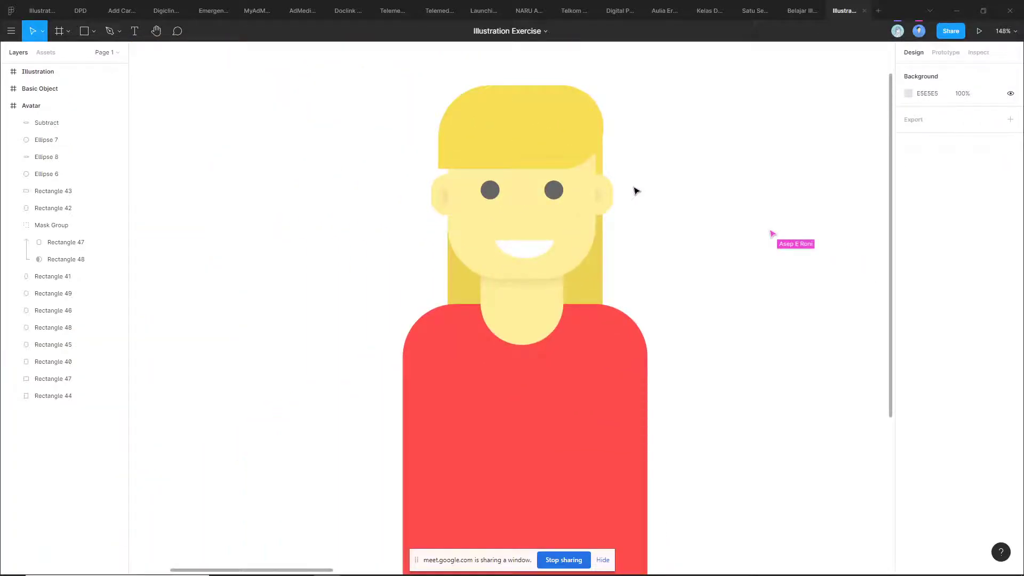
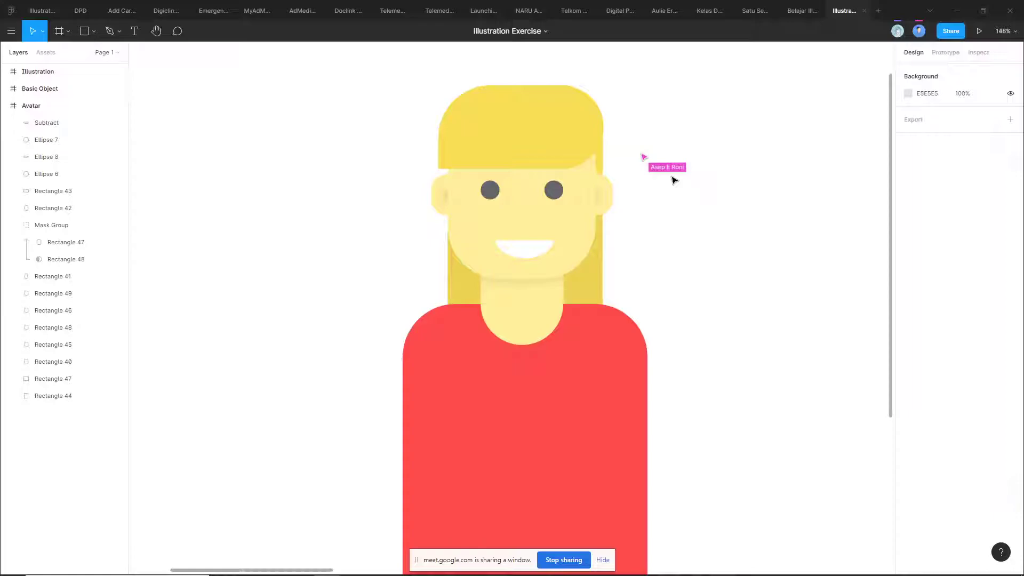
pyautogui.moveTo(675, 178); pyautogui.dragTo(617, 188)
pyautogui.scroll(3, 598, 197)
pyautogui.scroll(-4, 579, 204)
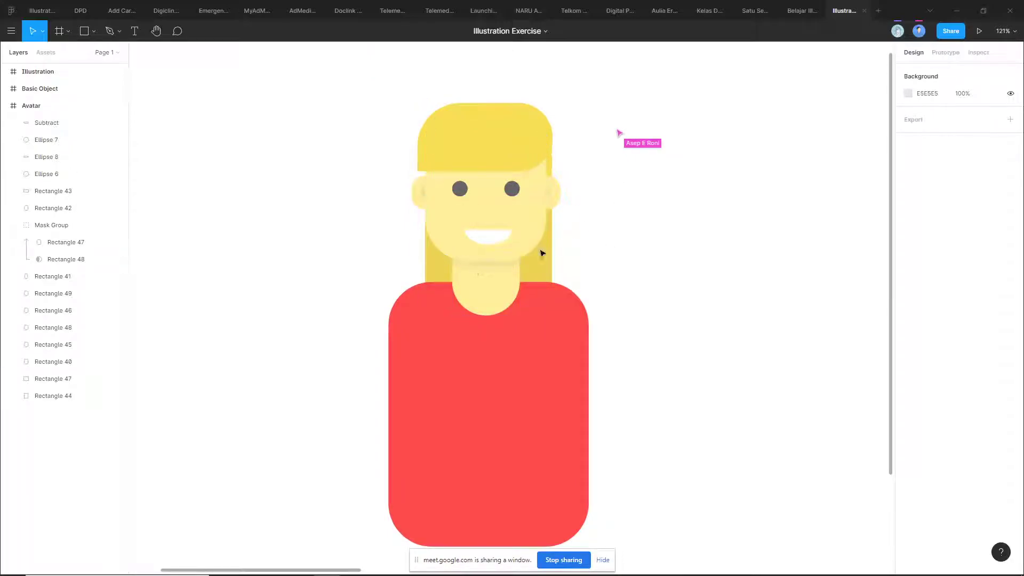
pyautogui.scroll(3, 555, 251)
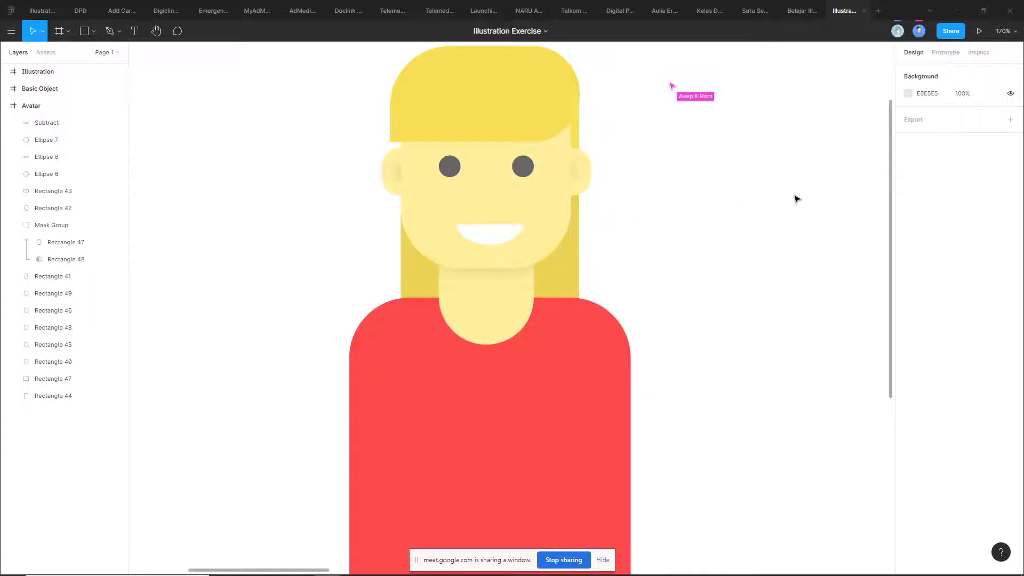
# - Draw a grey circle of about 134 × 134 px in the empty space to the right of the avatar's head
pyautogui.press('o')
pyautogui.moveTo(811, 137); pyautogui.dragTo(933, 268)
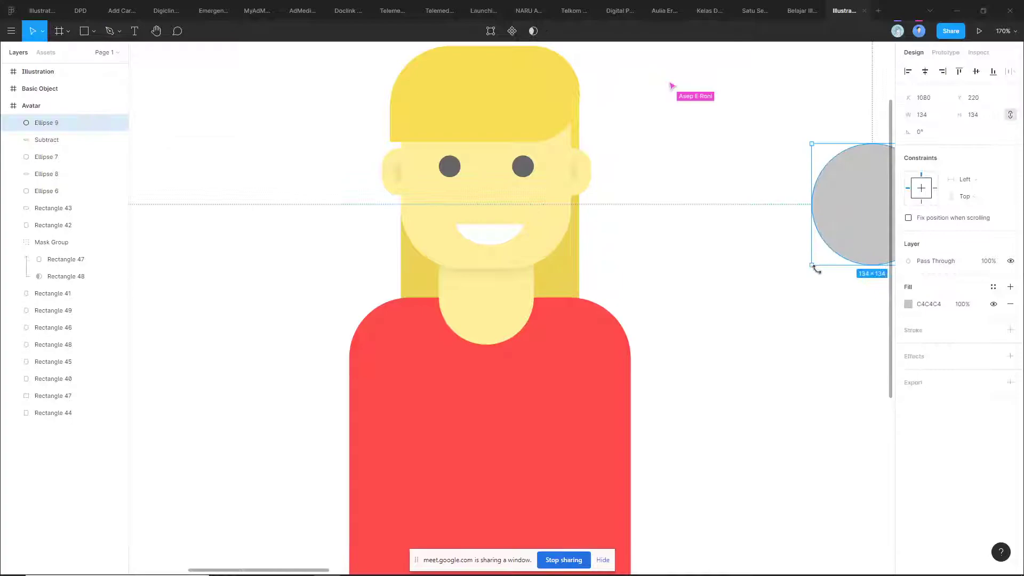
pyautogui.hscroll(2, 800, 240)
pyautogui.click(699, 237)
# - Sketch a tall freehand loop about 315 × 811 px over the left half of the avatar and delete it
pyautogui.keyDown('ctrl'); pyautogui.scroll(-5, 384, 235); pyautogui.keyUp('ctrl')
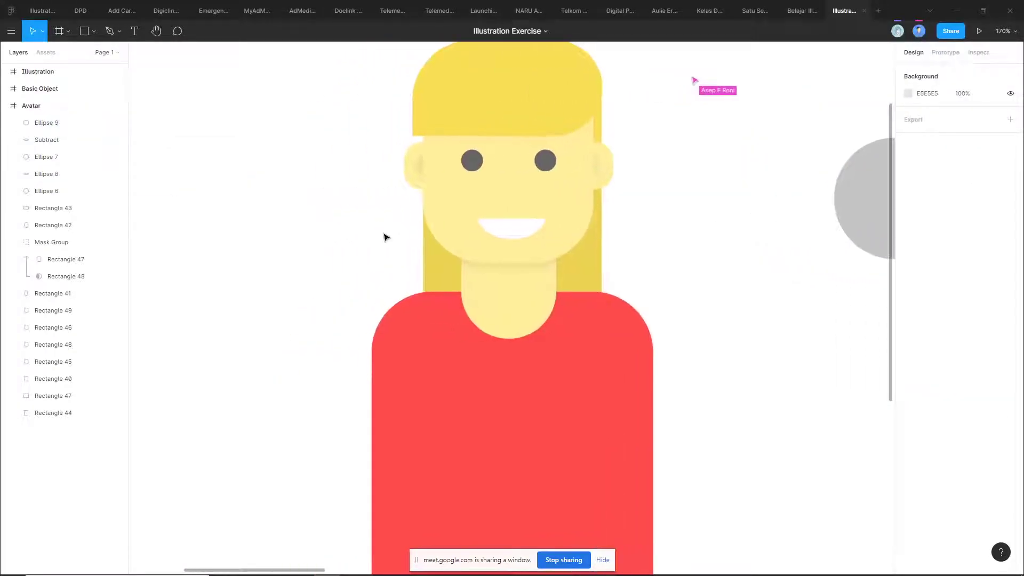
pyautogui.hotkey('shift', 'p')
pyautogui.moveTo(385, 99)
pyautogui.mouseDown()
pyautogui.moveTo(420, 165)
pyautogui.moveTo(443, 349)
pyautogui.moveTo(363, 505)
pyautogui.moveTo(285, 322)
pyautogui.moveTo(326, 119)
pyautogui.moveTo(365, 99)
pyautogui.moveTo(391, 102)
pyautogui.mouseUp()
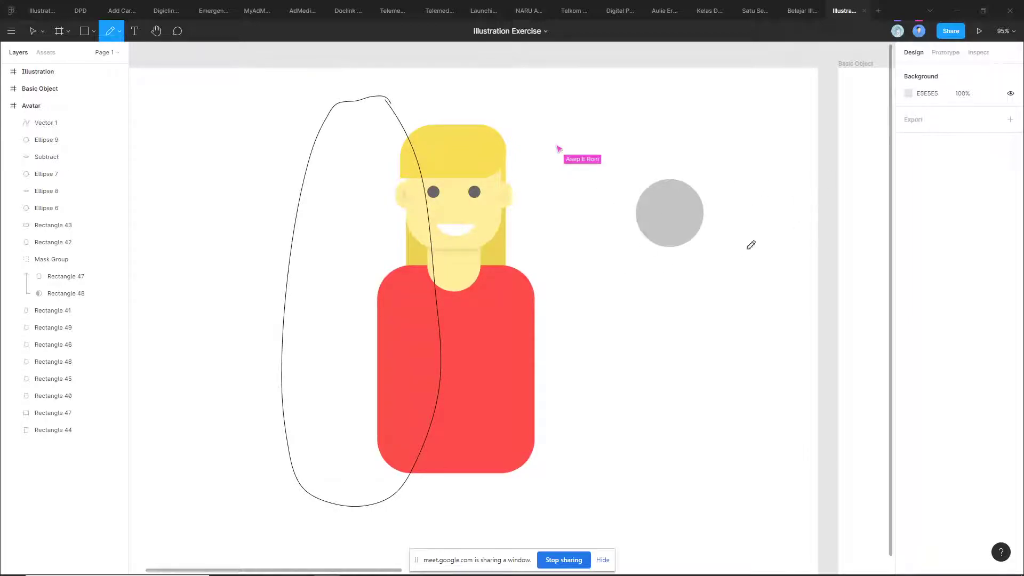
pyautogui.press('v')
pyautogui.click(390, 103)
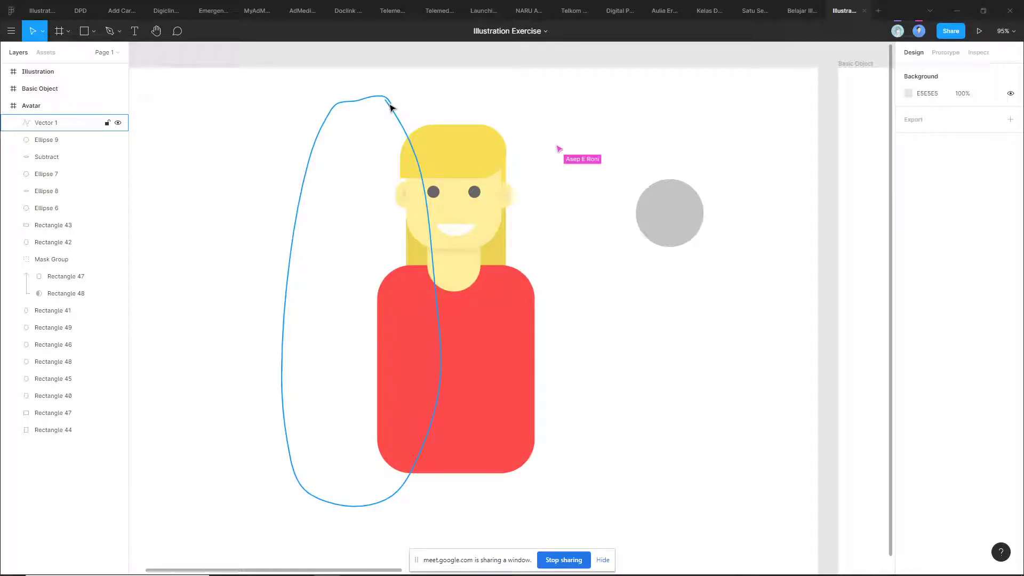
pyautogui.click(391, 105)
pyautogui.scroll(5, 394, 199)
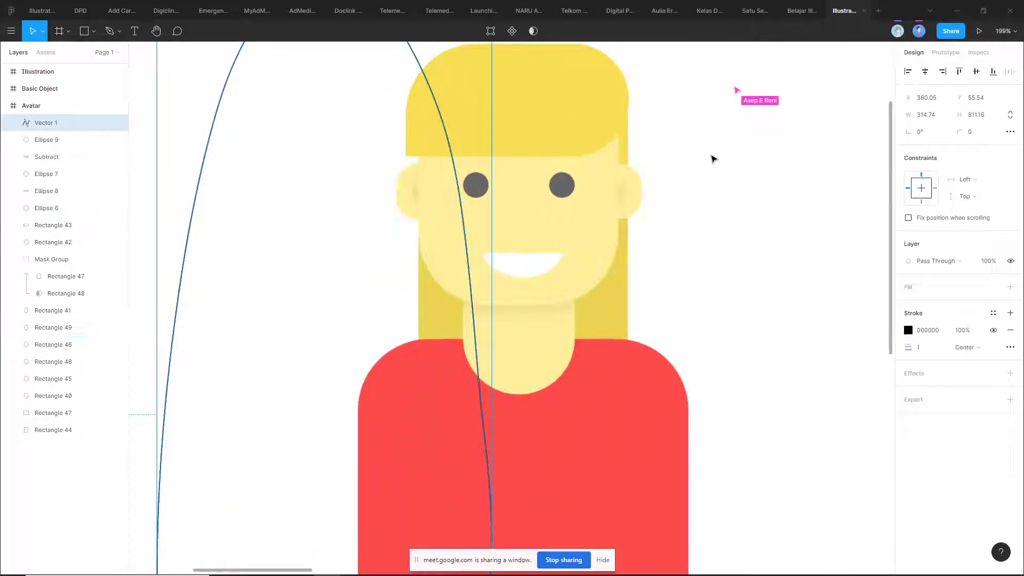
pyautogui.press('Delete')
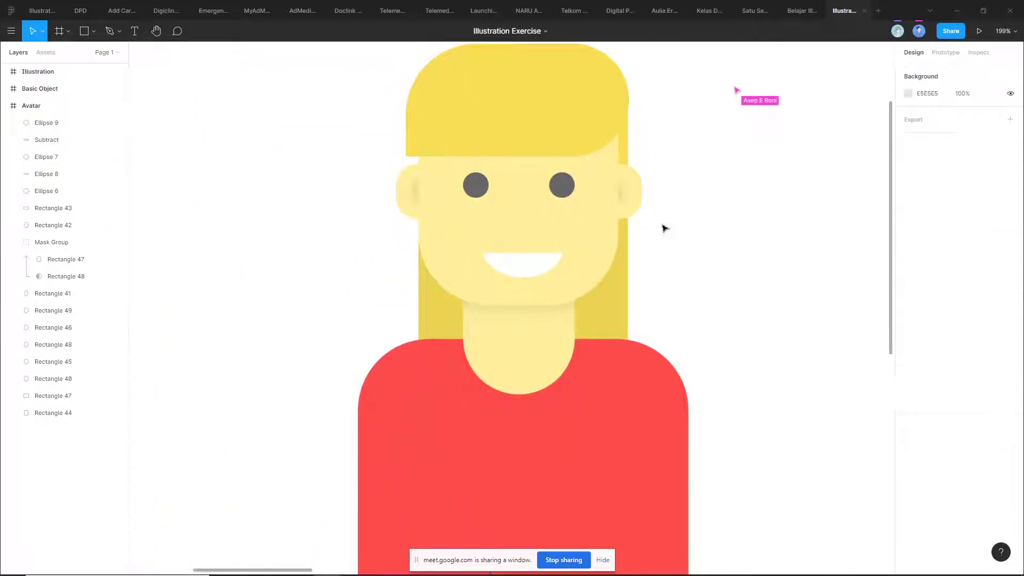
# - Duplicate the grey circle to the avatar's upper left and move the original down beside the red shirt
pyautogui.click(511, 325)
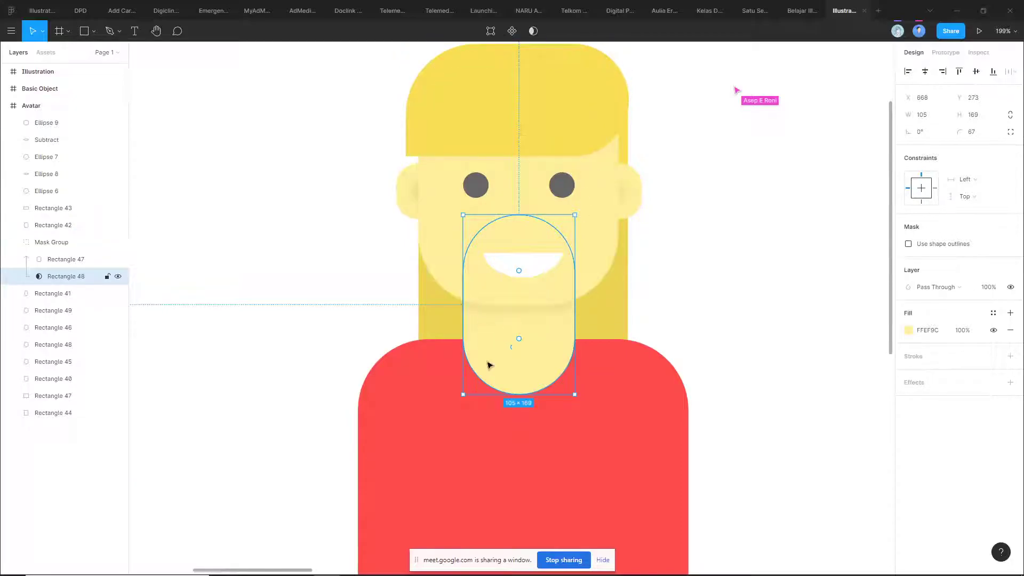
pyautogui.scroll(-5, 487, 366)
pyautogui.click(650, 291)
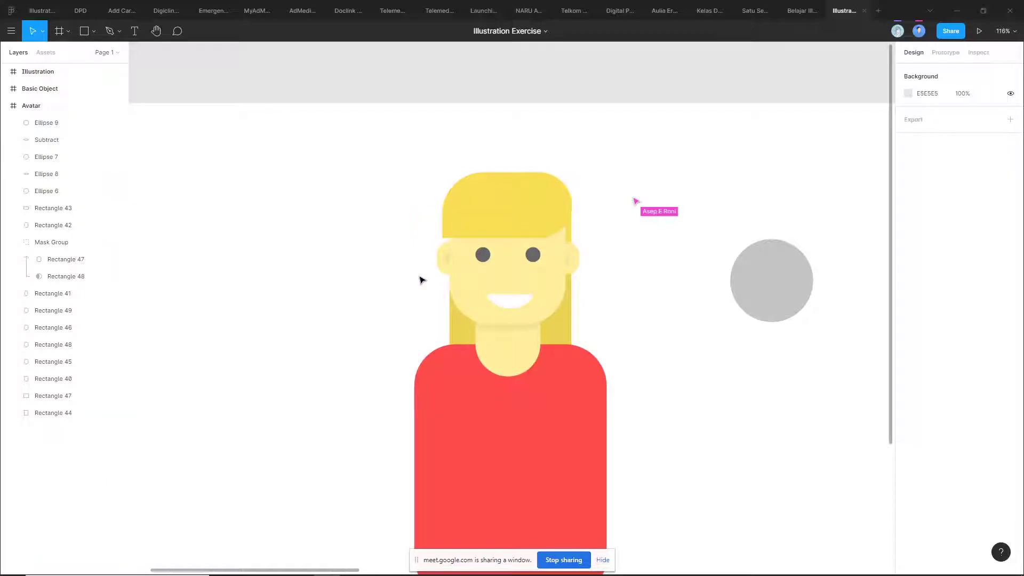
pyautogui.moveTo(775, 283); pyautogui.dragTo(267, 149)
pyautogui.click(763, 247)
pyautogui.scroll(-3, 759, 272)
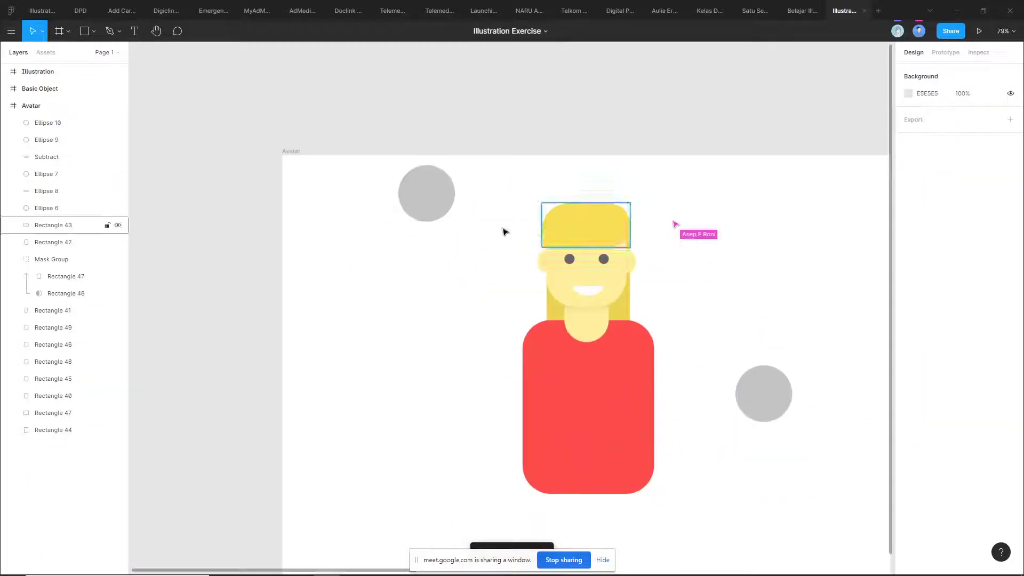
# - Delete the two grey helper circles on either side of the avatar
pyautogui.click(427, 193)
pyautogui.press('Delete')
pyautogui.click(782, 397)
pyautogui.press('Delete')
# - Try stretching the blurred shadow shape under the chin down to 258 px high, undo it and clear the selection
pyautogui.scroll(5, 590, 311)
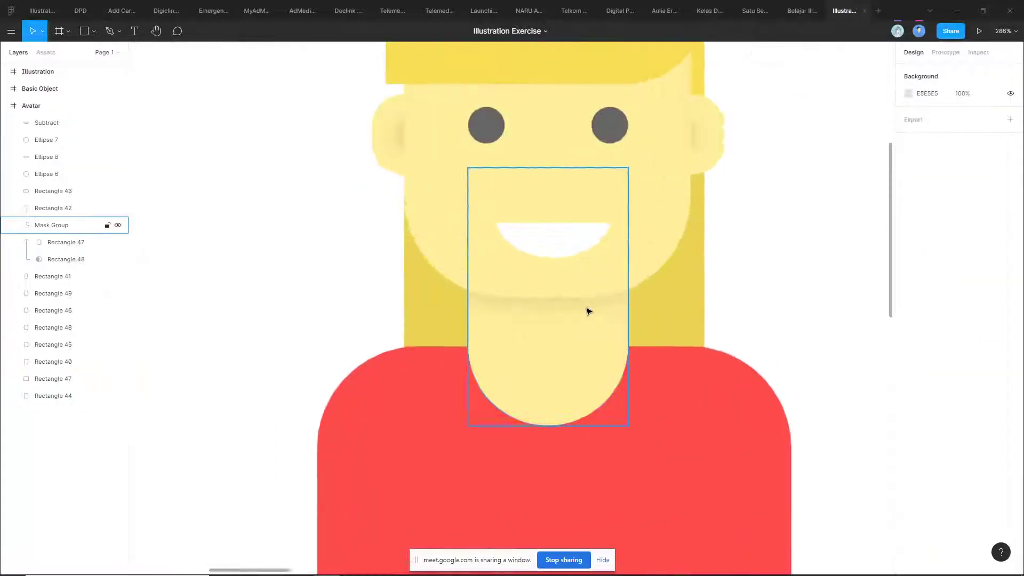
pyautogui.click(572, 302)
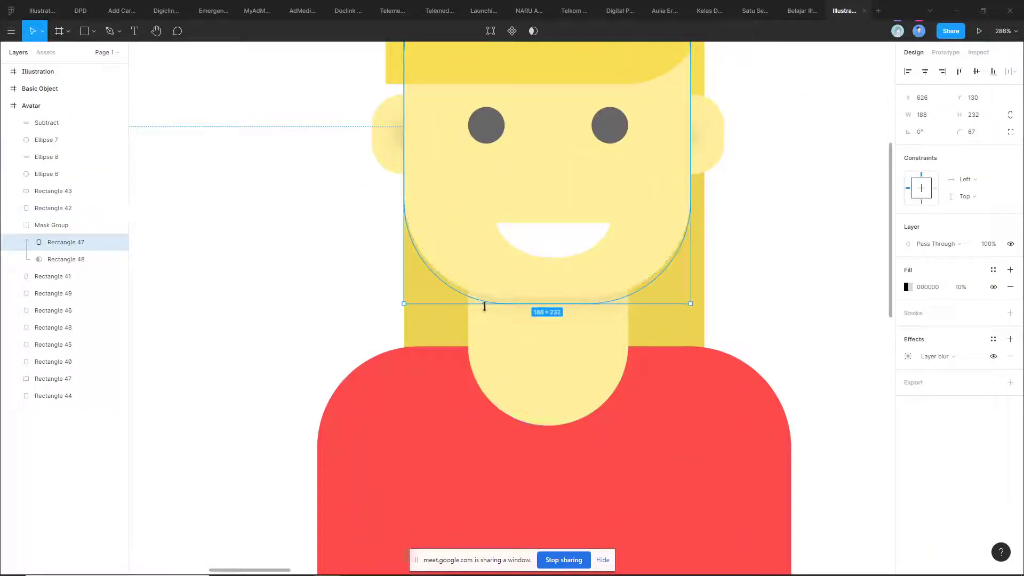
pyautogui.moveTo(558, 304); pyautogui.dragTo(566, 342)
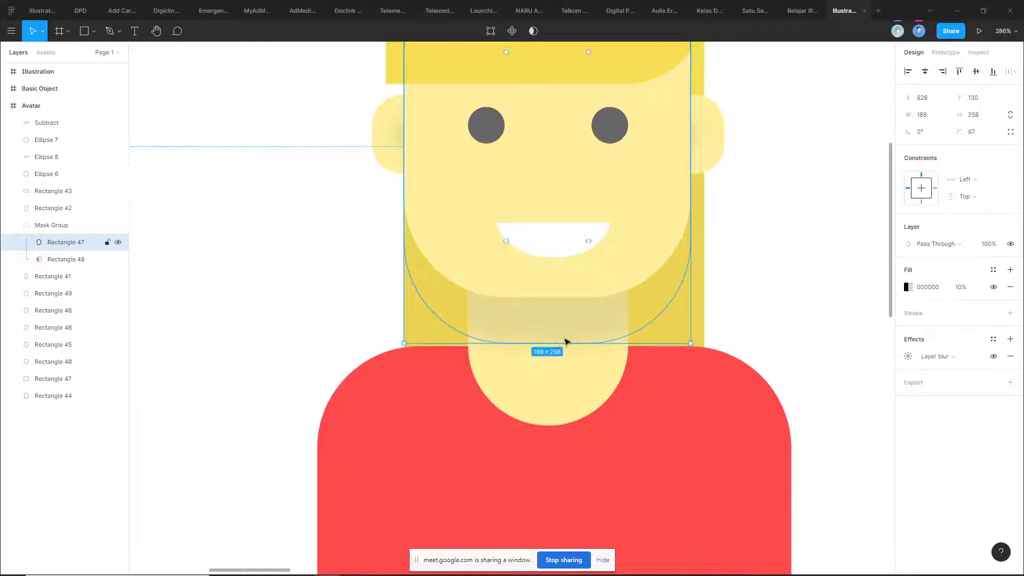
pyautogui.hotkey('ctrl', 'z')
pyautogui.click(766, 291)
pyautogui.click(704, 297)
pyautogui.click(774, 288)
# - Check the neck's mask shape, try extending the chin shadow to 239 px high, and undo the resize
pyautogui.click(583, 301)
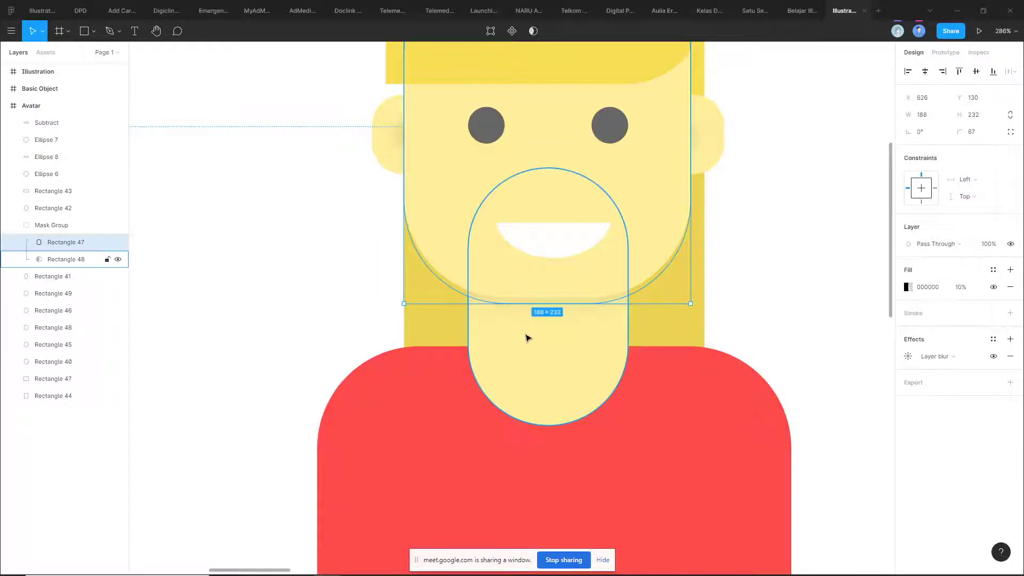
pyautogui.click(56, 261)
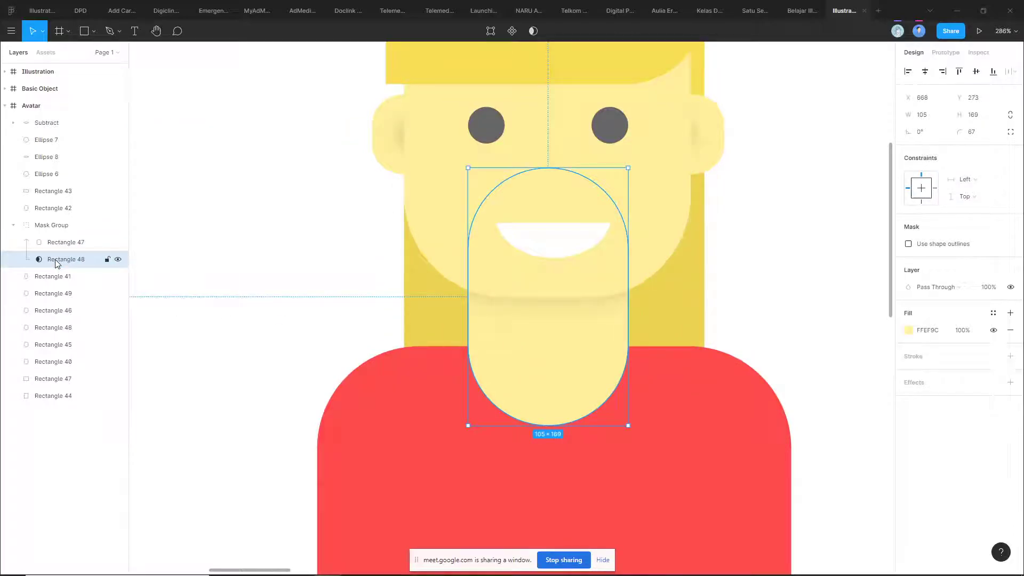
pyautogui.click(576, 304)
pyautogui.moveTo(587, 305); pyautogui.dragTo(586, 314)
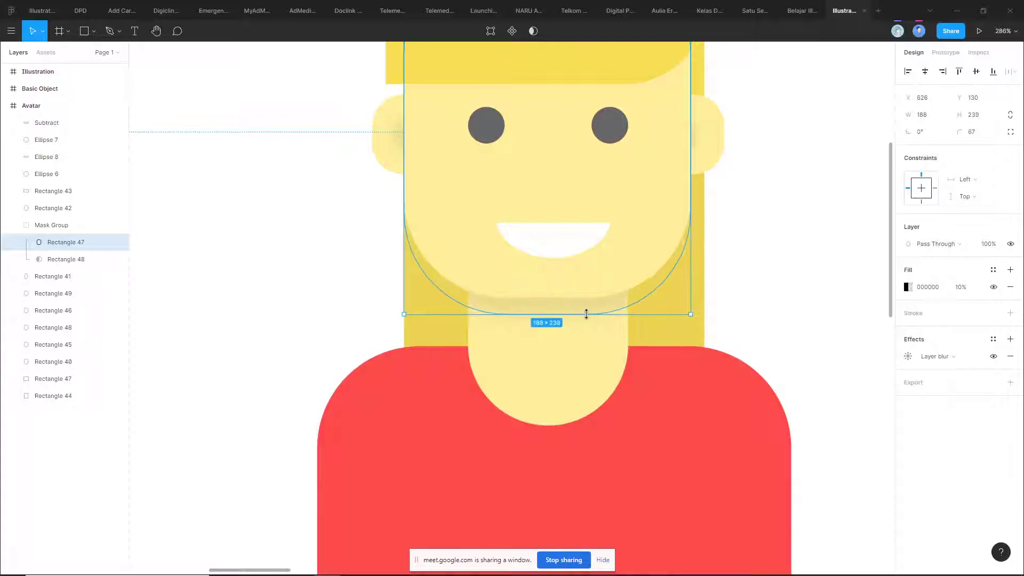
pyautogui.hotkey('ctrl', 'z')
pyautogui.click(794, 286)
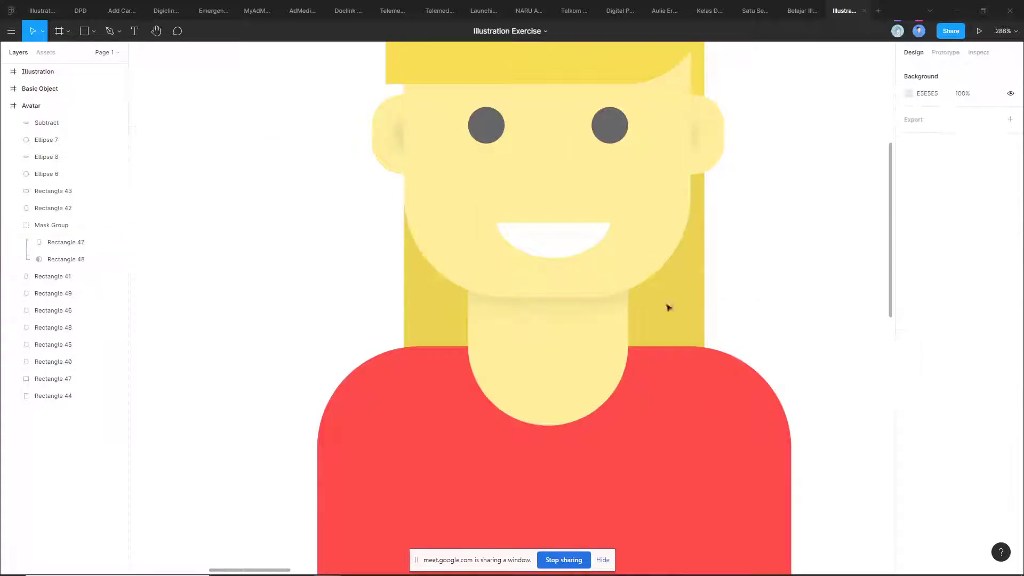
# - Inspect the chin shadow's blur and the avatar's head, both up close and from farther away
pyautogui.click(569, 305)
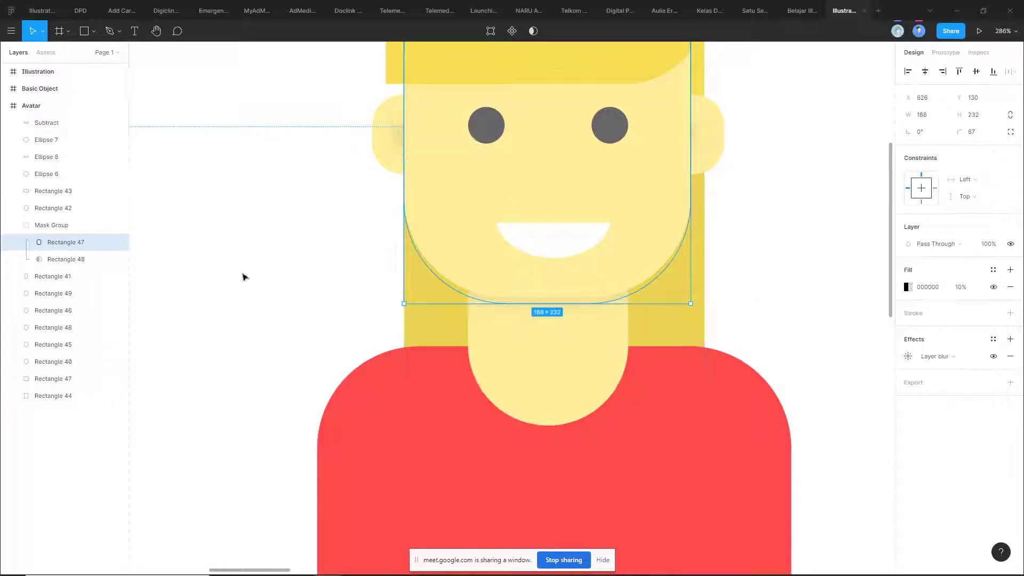
pyautogui.scroll(3, 715, 314)
pyautogui.click(782, 302)
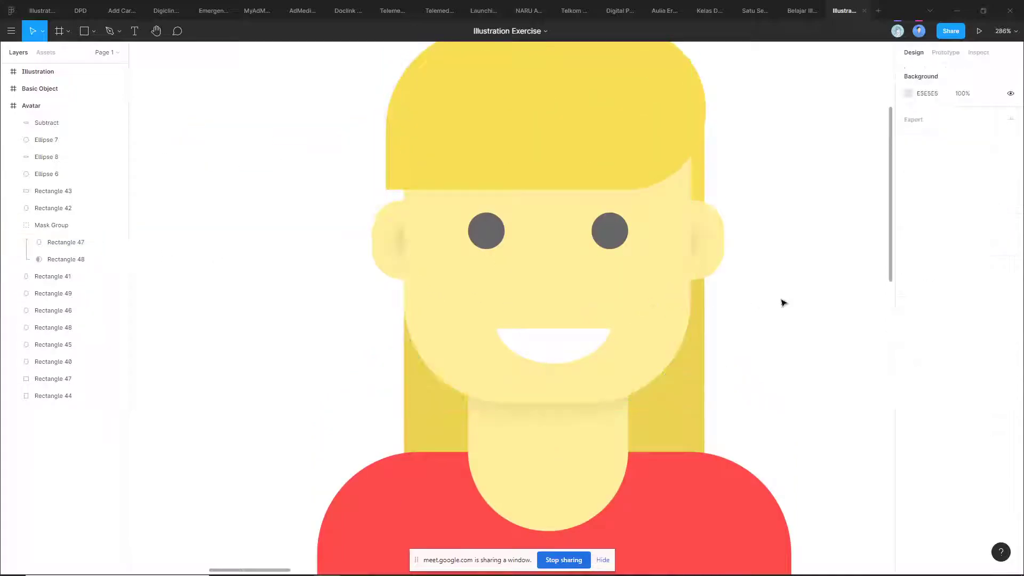
pyautogui.scroll(-3, 697, 304)
pyautogui.hscroll(5, 481, 341)
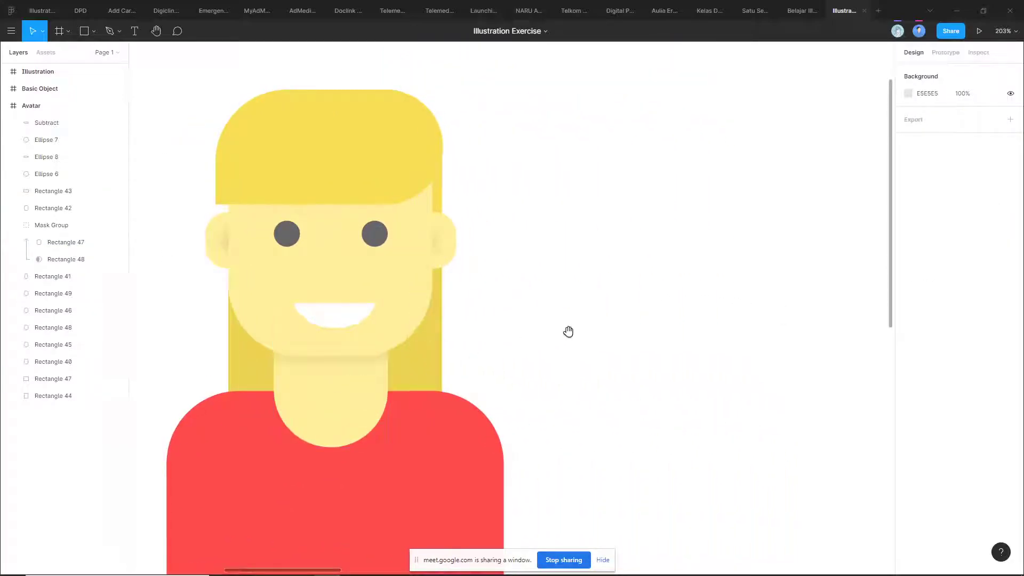
pyautogui.moveTo(549, 336); pyautogui.dragTo(683, 320)
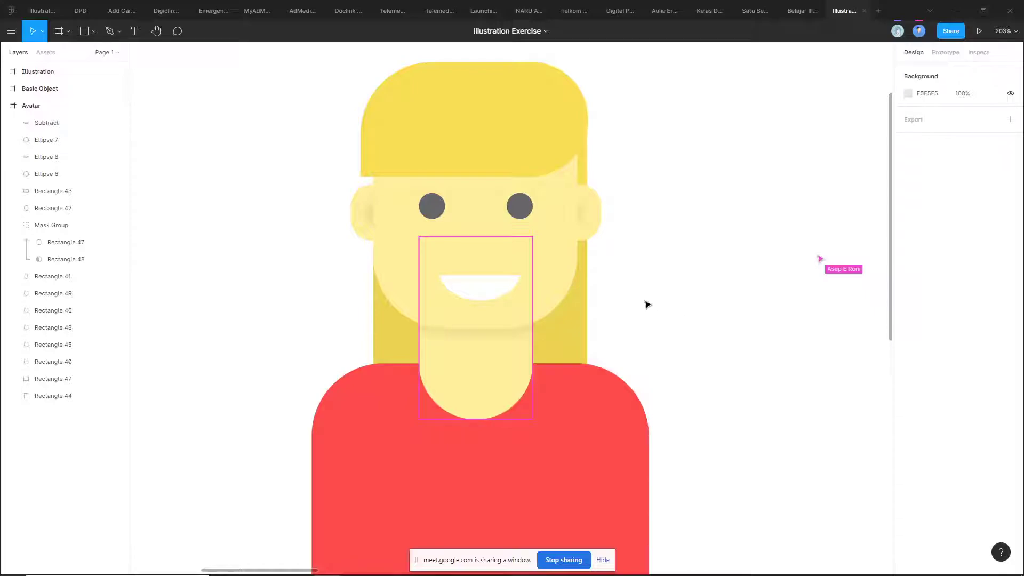
pyautogui.scroll(-3, 640, 305)
pyautogui.moveTo(366, 318); pyautogui.dragTo(377, 303)
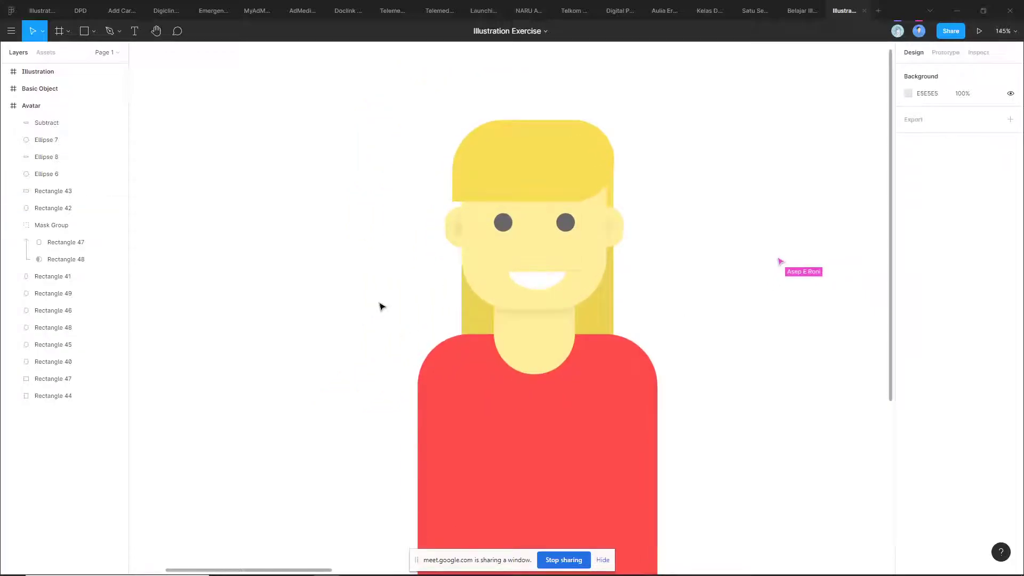
pyautogui.hscroll(2, 363, 309)
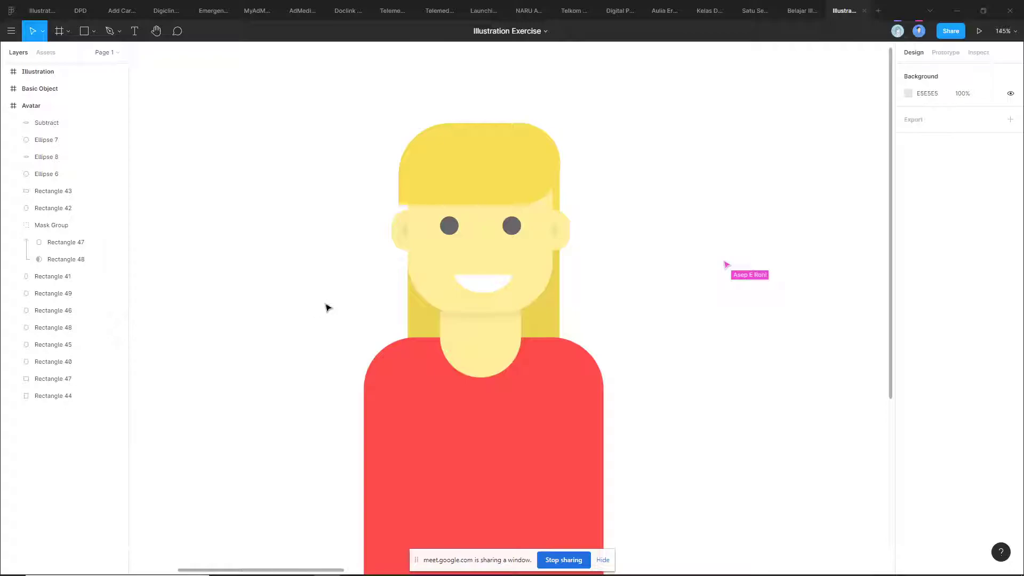
# - Examine how the face shape and the masked neck group overlap beneath the chin
pyautogui.click(469, 304)
pyautogui.scroll(3, 427, 290)
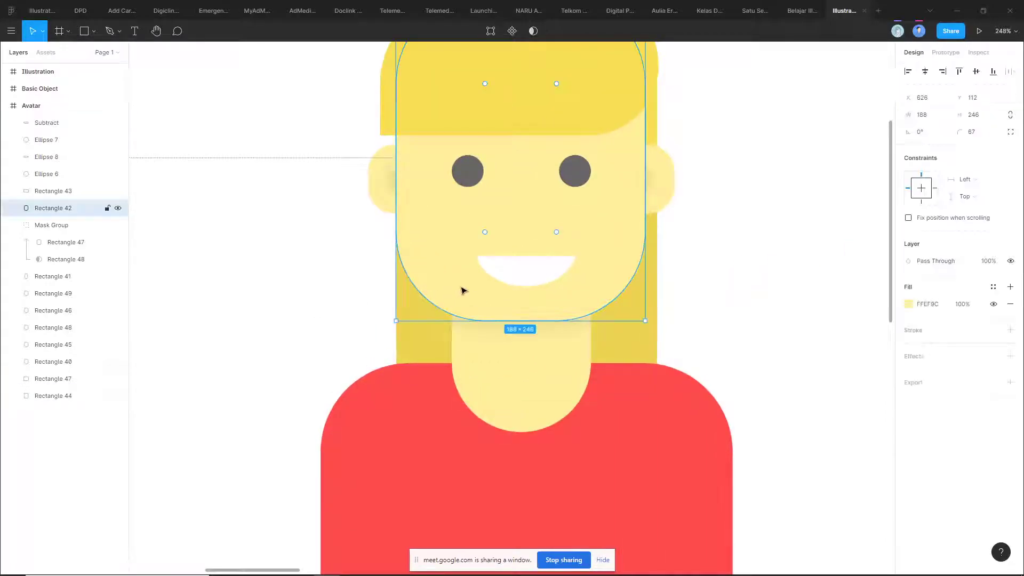
pyautogui.click(533, 349)
pyautogui.click(464, 297)
pyautogui.click(718, 305)
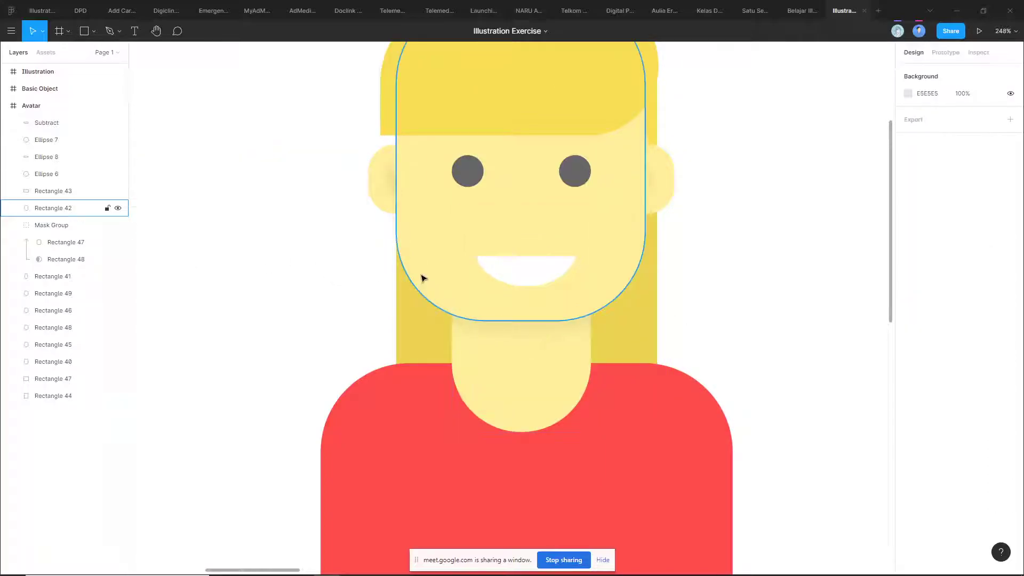
pyautogui.click(439, 276)
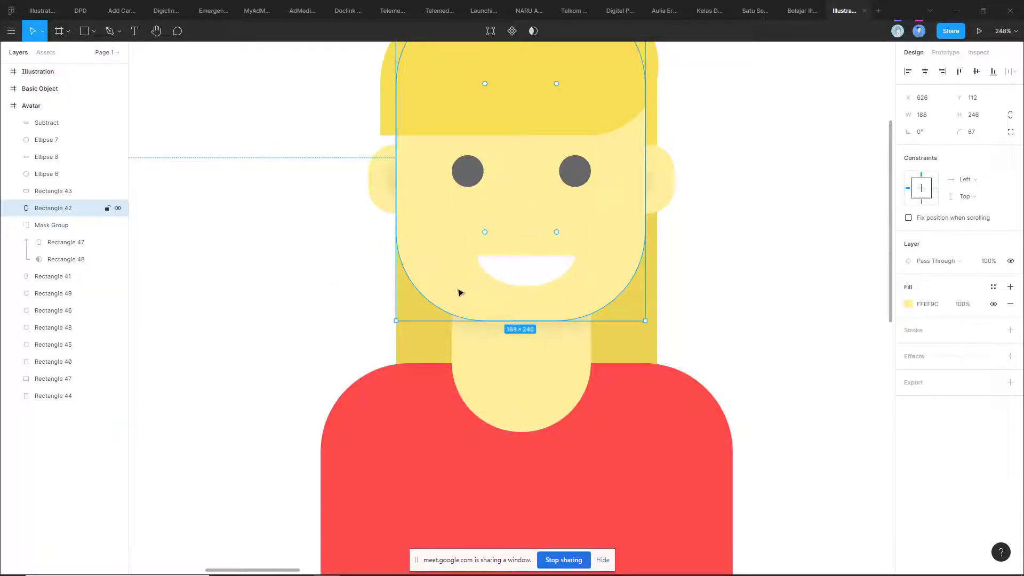
pyautogui.click(484, 366)
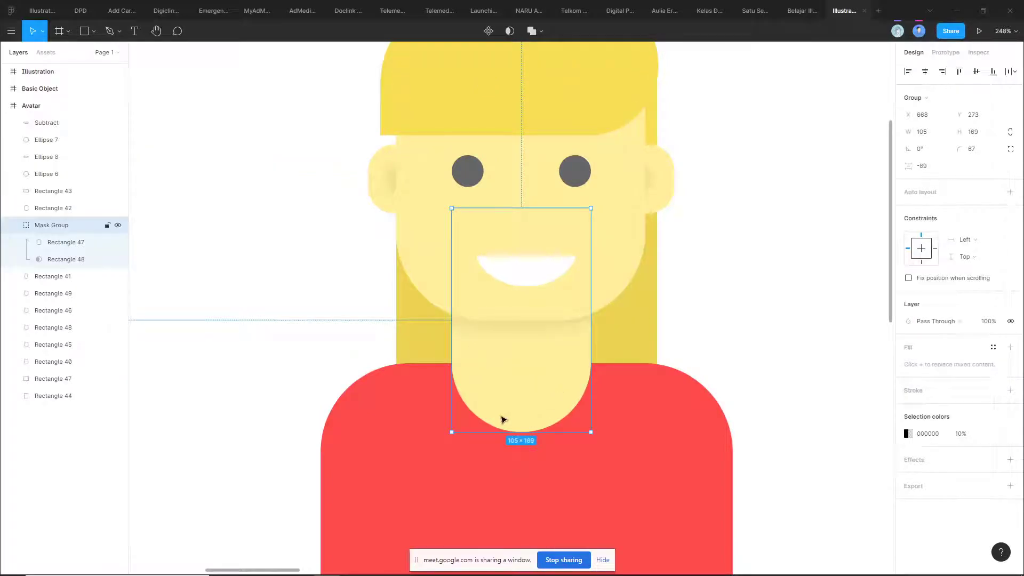
pyautogui.click(512, 318)
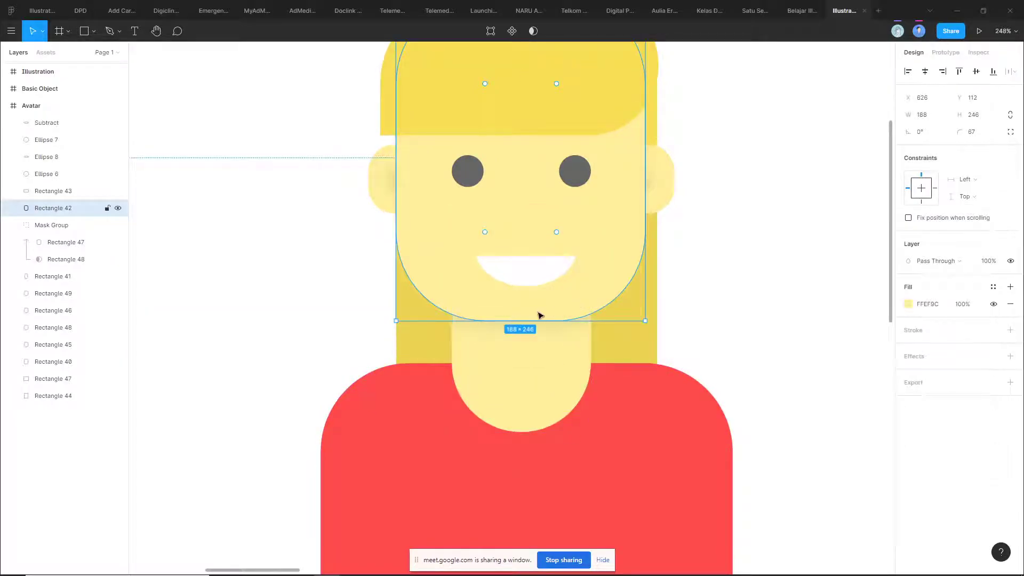
pyautogui.click(505, 336)
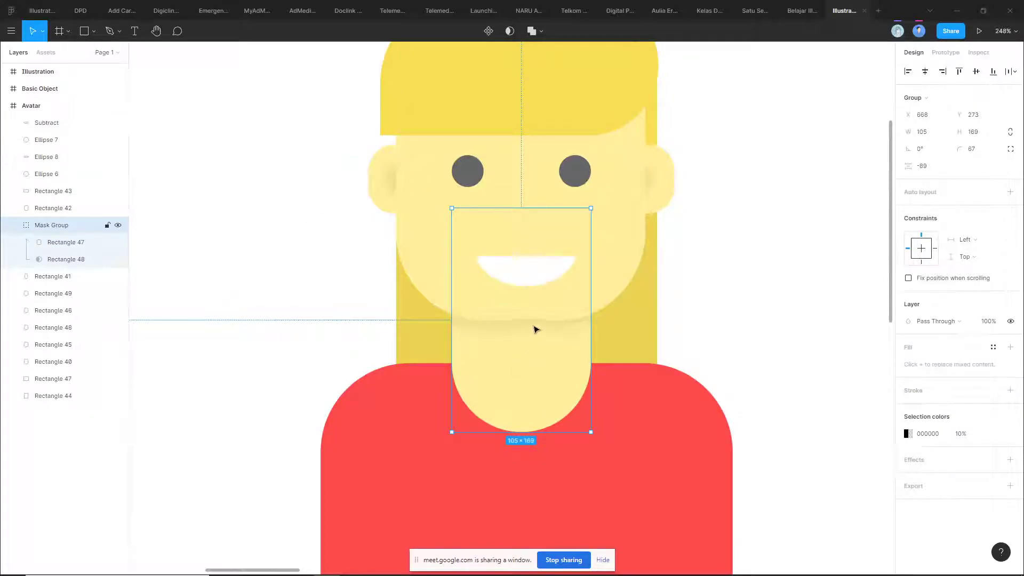
pyautogui.click(636, 318)
pyautogui.click(862, 311)
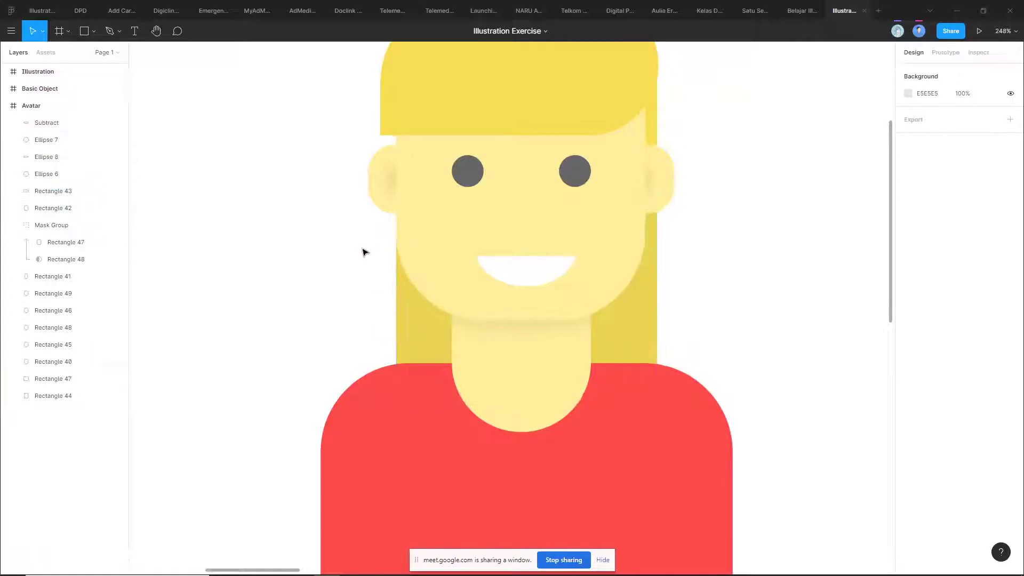
# - Examine the blurred shadow shapes in both of the avatar's ears and their fill and effect settings
pyautogui.scroll(-3, 331, 295)
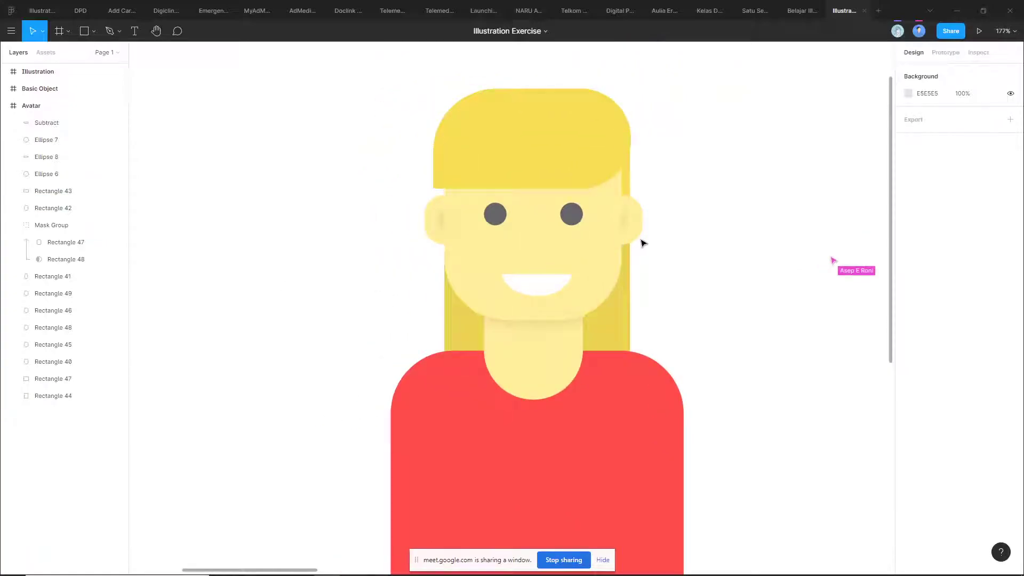
pyautogui.hscroll(1, 541, 354)
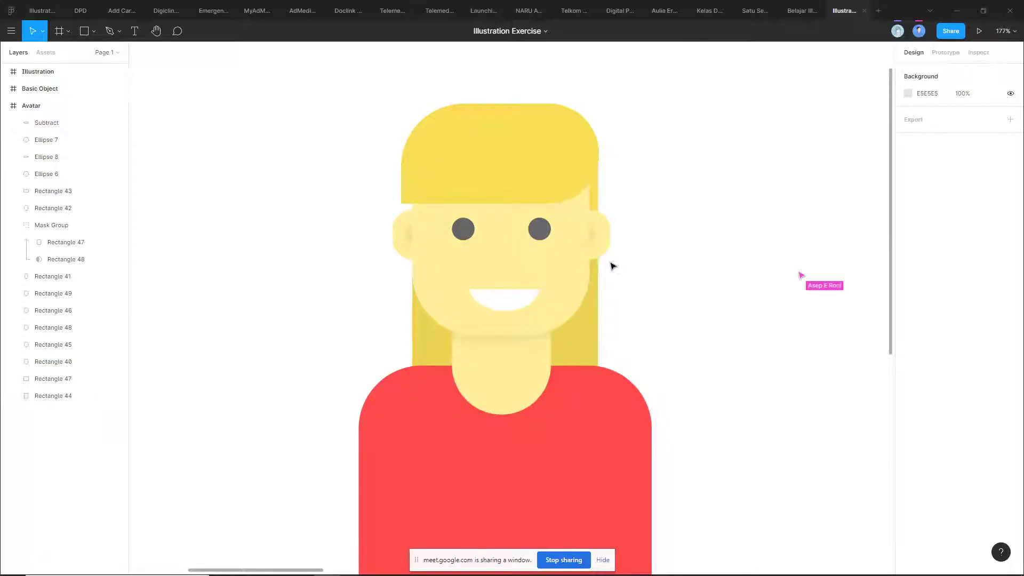
pyautogui.scroll(2, 583, 270)
pyautogui.hscroll(1, 670, 231)
pyautogui.scroll(3, 624, 231)
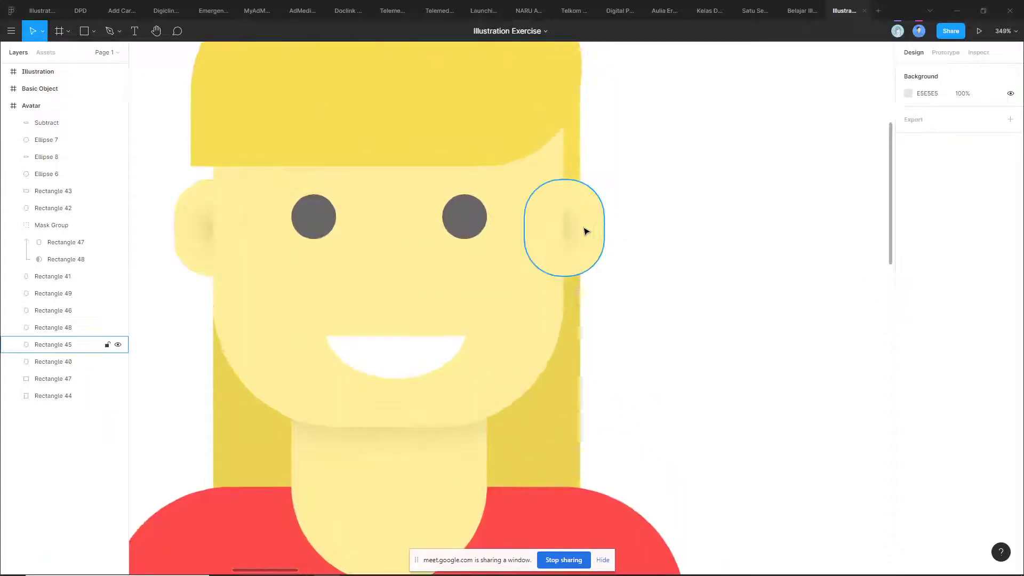
pyautogui.click(214, 227)
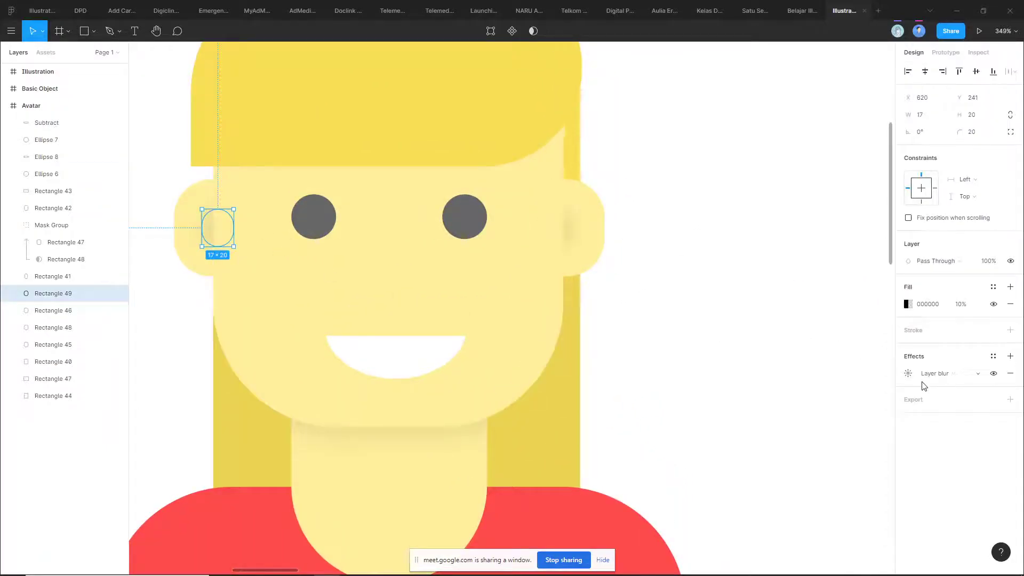
pyautogui.click(704, 352)
pyautogui.click(577, 219)
pyautogui.click(608, 219)
pyautogui.scroll(2, 582, 225)
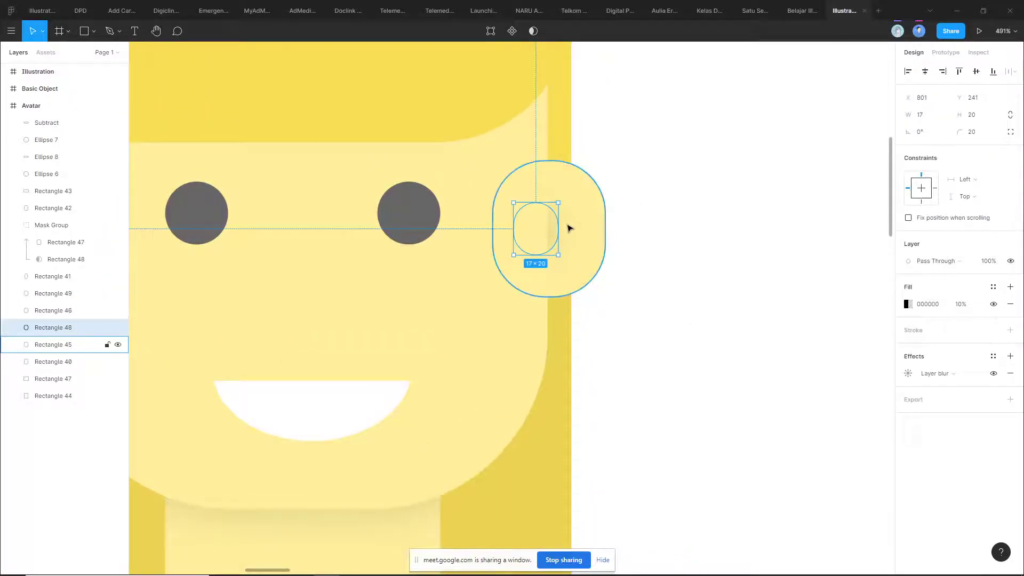
pyautogui.click(676, 192)
# - Compare the masked chin shadow with the unmasked shadow in the ear on the hair's short side at several magnifications
pyautogui.scroll(-3, 635, 213)
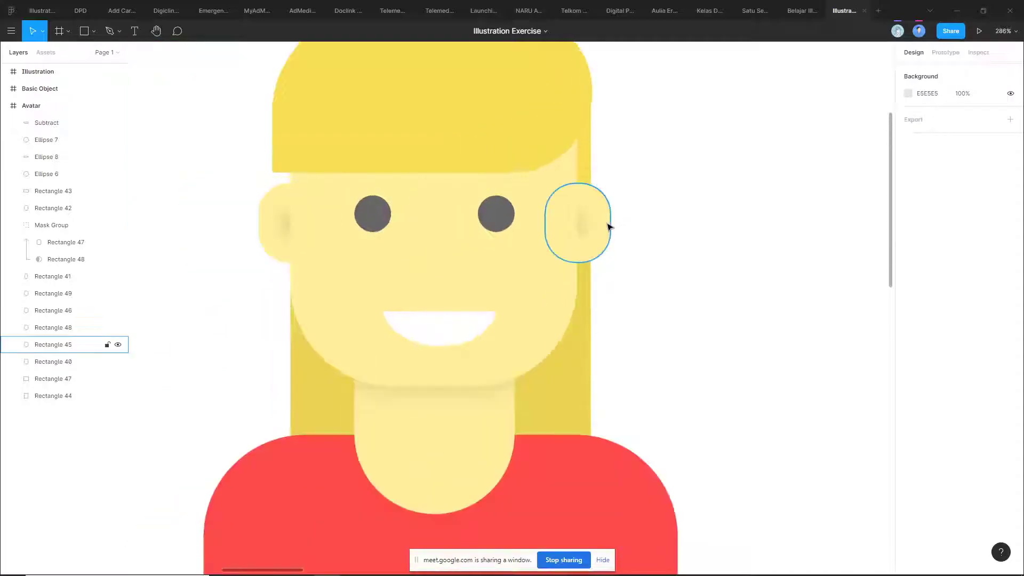
pyautogui.hscroll(-3, 521, 224)
pyautogui.doubleClick(521, 297)
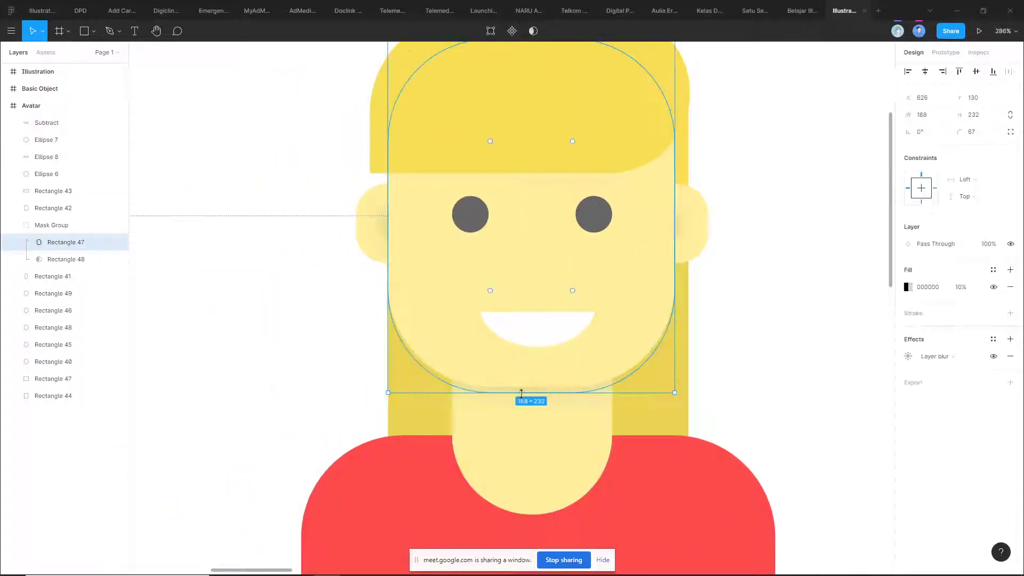
pyautogui.click(201, 279)
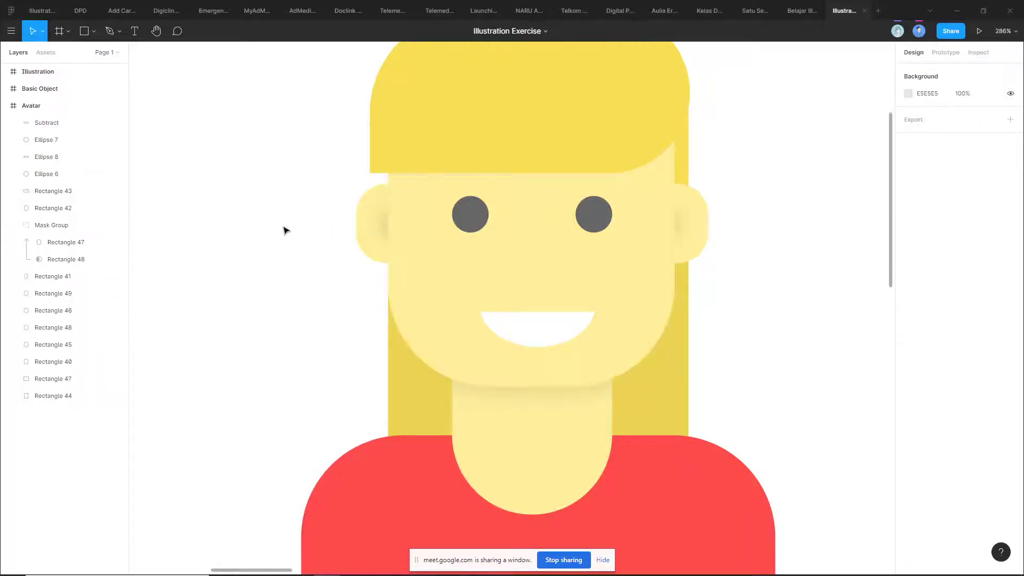
pyautogui.click(392, 222)
pyautogui.click(316, 218)
pyautogui.scroll(-5, 318, 217)
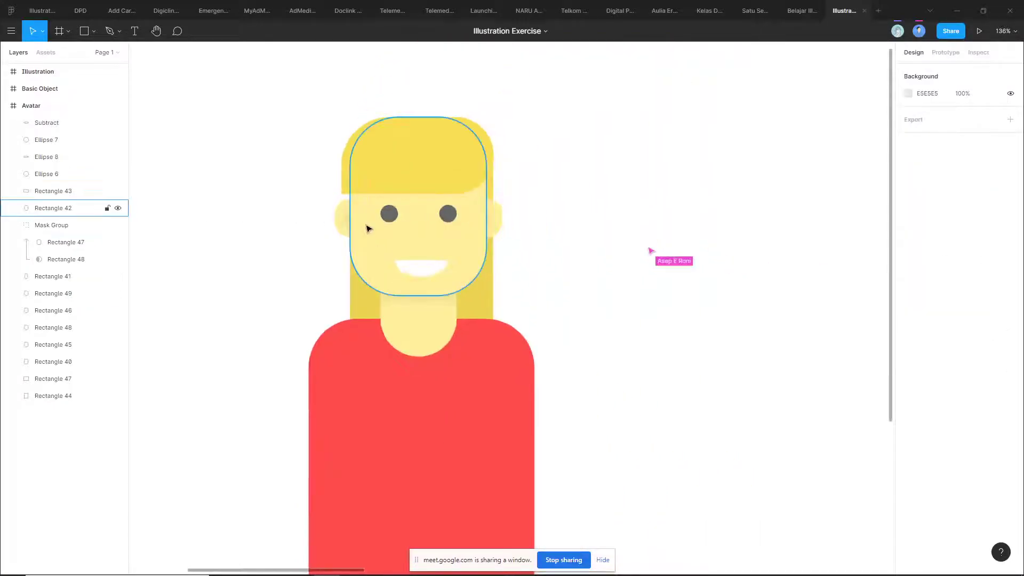
pyautogui.click(351, 217)
pyautogui.click(297, 219)
pyautogui.scroll(3, 291, 220)
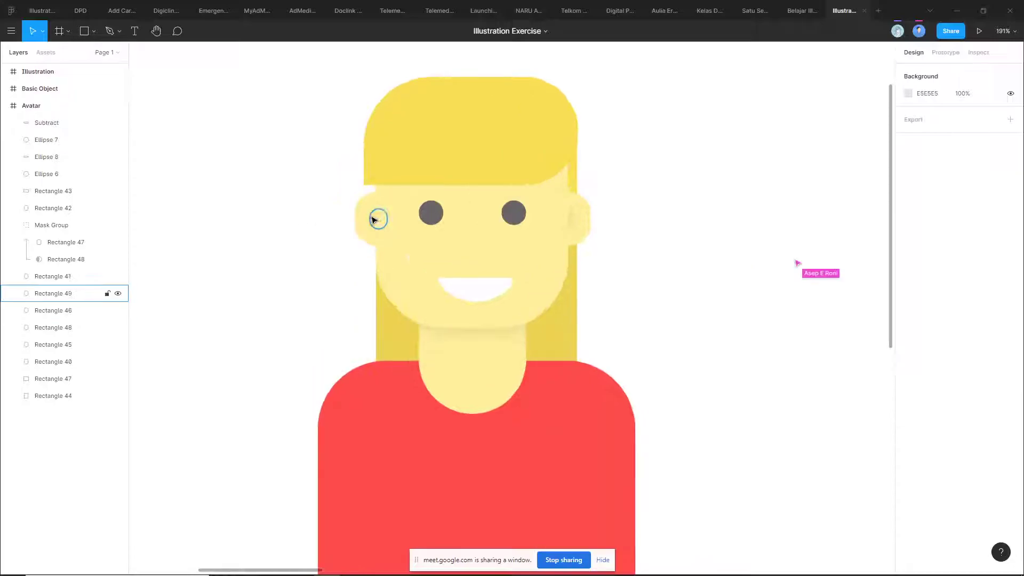
pyautogui.click(377, 218)
pyautogui.click(754, 347)
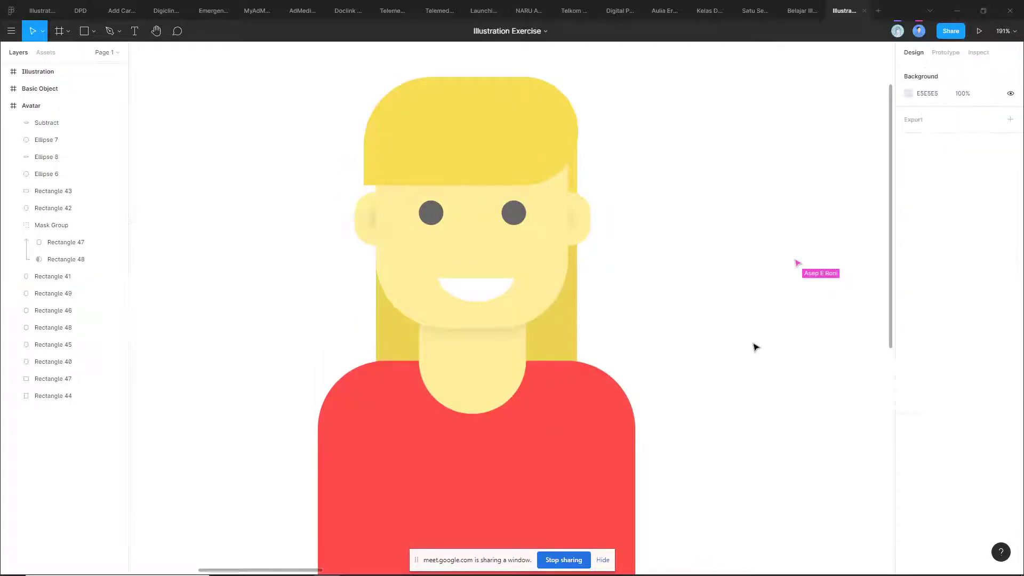
# - Review the mouth, the shirt and the whole avatar in its frame, and switch to the Google Meet window
pyautogui.scroll(-3, 666, 334)
pyautogui.scroll(-2, 530, 335)
pyautogui.scroll(2, 530, 333)
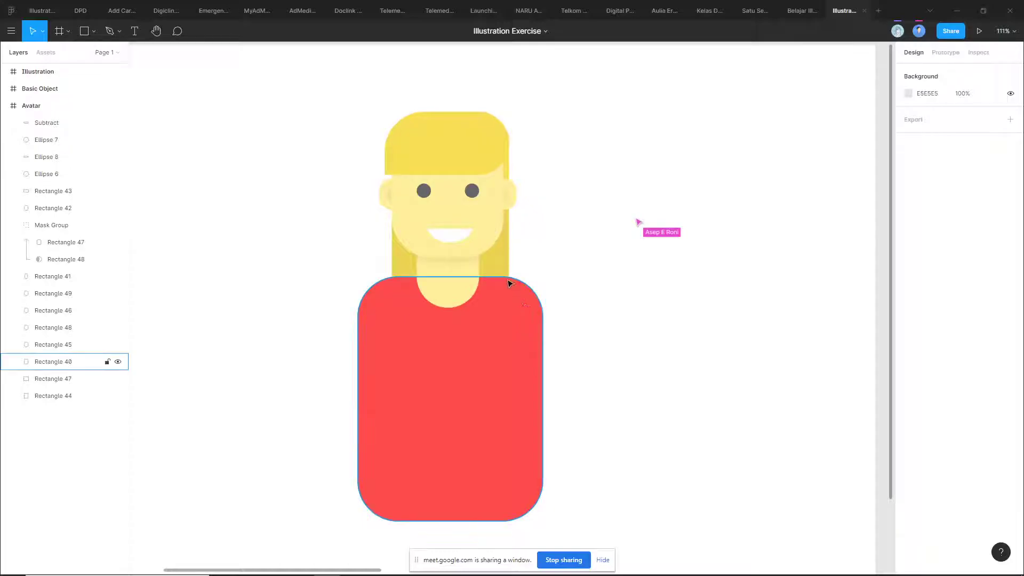
pyautogui.click(457, 234)
pyautogui.click(569, 220)
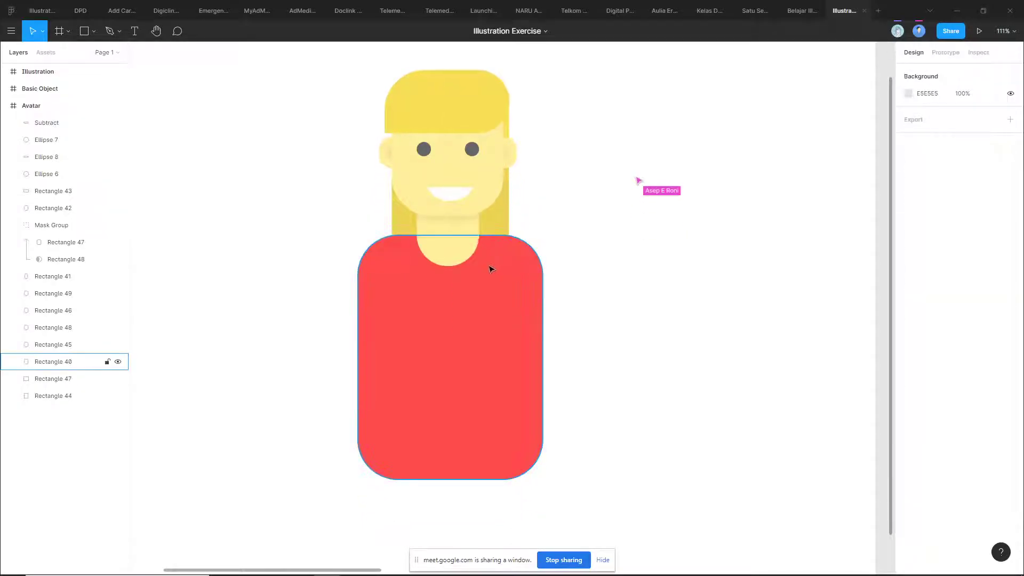
pyautogui.moveTo(571, 94); pyautogui.dragTo(263, 334)
pyautogui.click(263, 334)
pyautogui.scroll(-5, 593, 265)
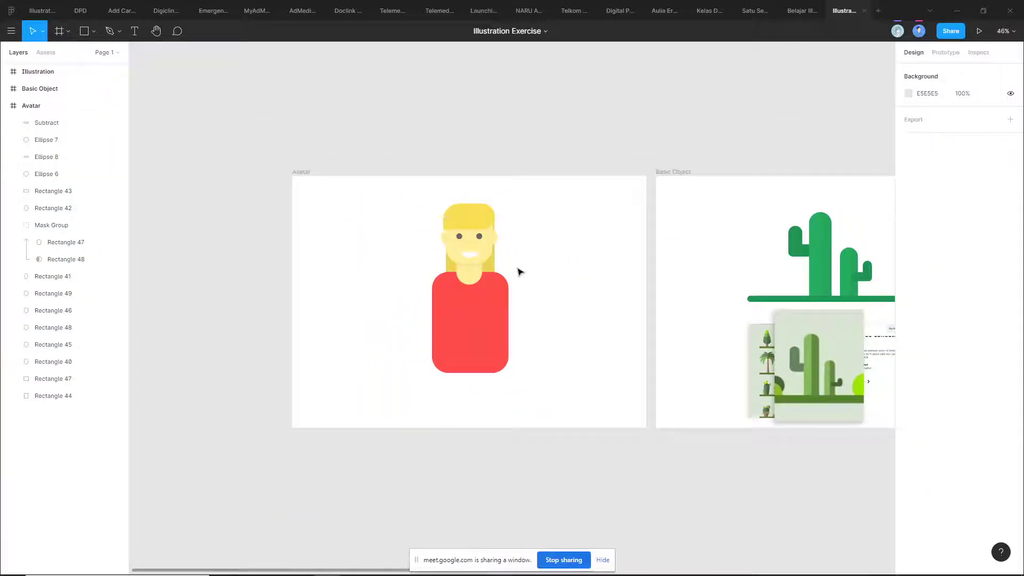
pyautogui.hotkey('alt', 'Tab')
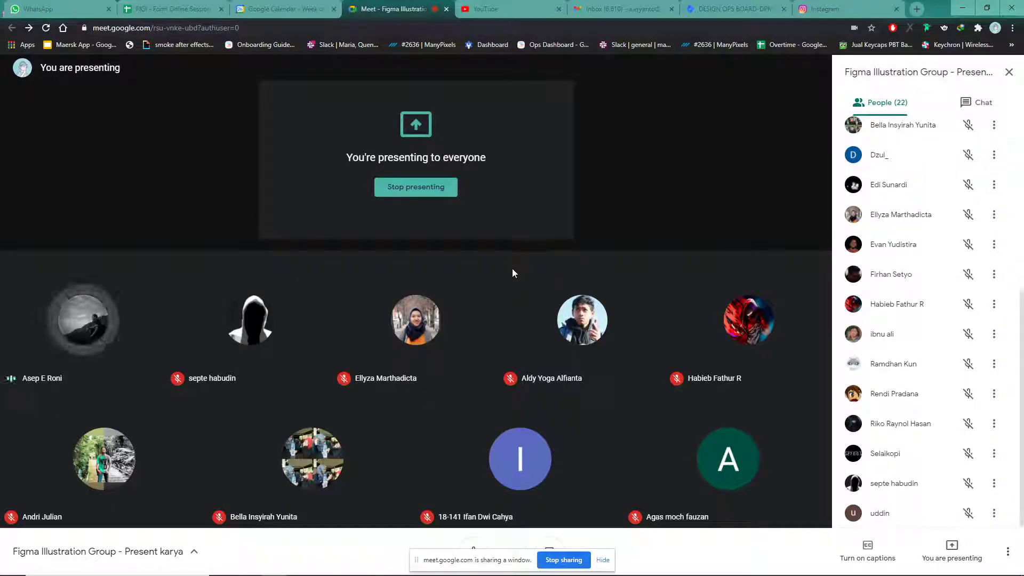
# - Switch back to the Illustration Exercise file in Figma and inspect the avatar's chin shadow shape with its fill and blur settings
pyautogui.hotkey('alt', 'Tab')
pyautogui.moveTo(514, 271)
pyautogui.mouseDown()
pyautogui.moveTo(504, 271)
pyautogui.moveTo(508, 261)
pyautogui.mouseUp()
pyautogui.scroll(3, 503, 271)
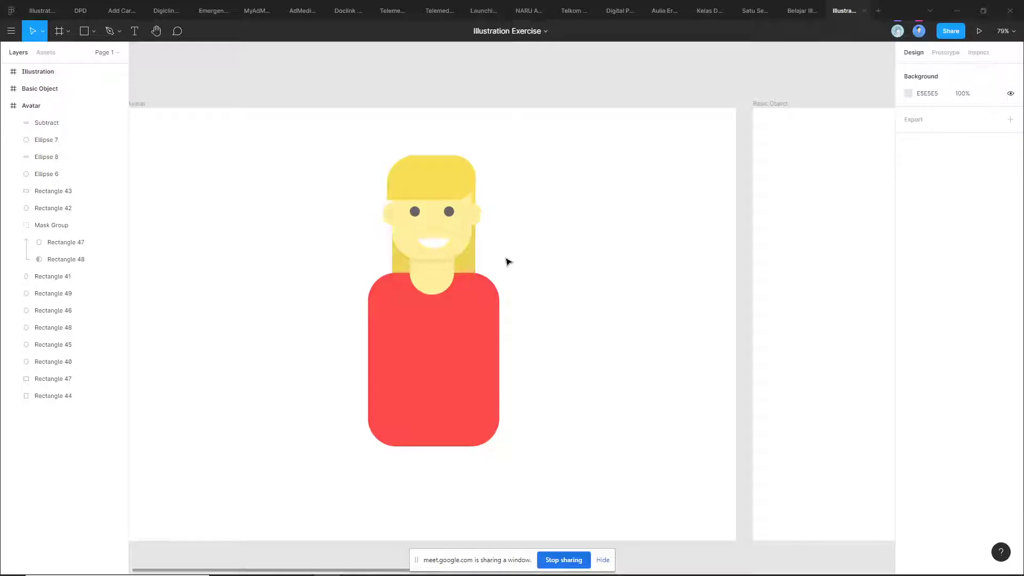
pyautogui.scroll(4, 441, 267)
pyautogui.click(432, 253)
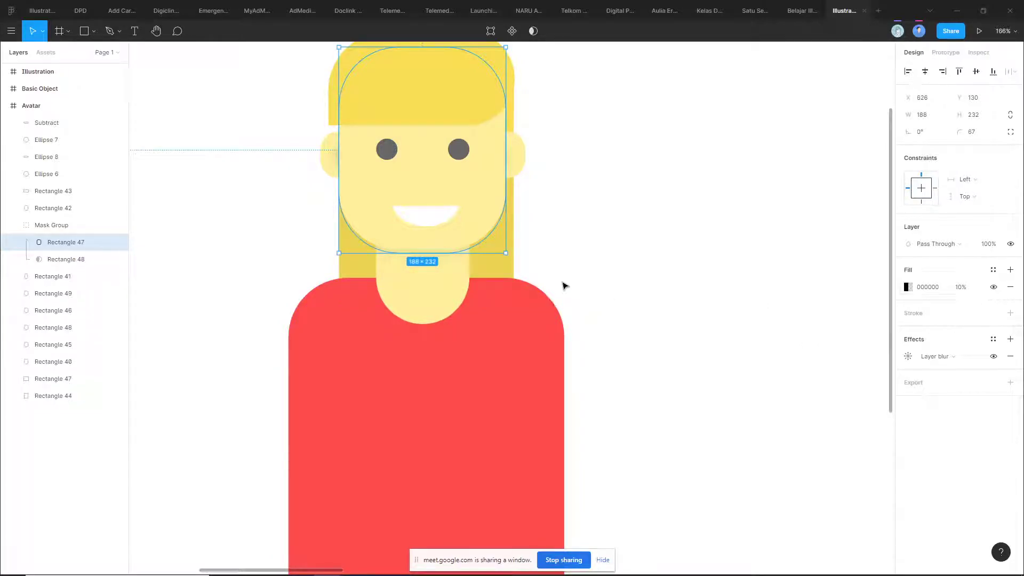
# - Duplicate the whole avatar and place the copy beside the original, to its right, inside the Avatar frame
pyautogui.click(538, 282)
pyautogui.scroll(-5, 631, 245)
pyautogui.moveTo(613, 224); pyautogui.dragTo(484, 341)
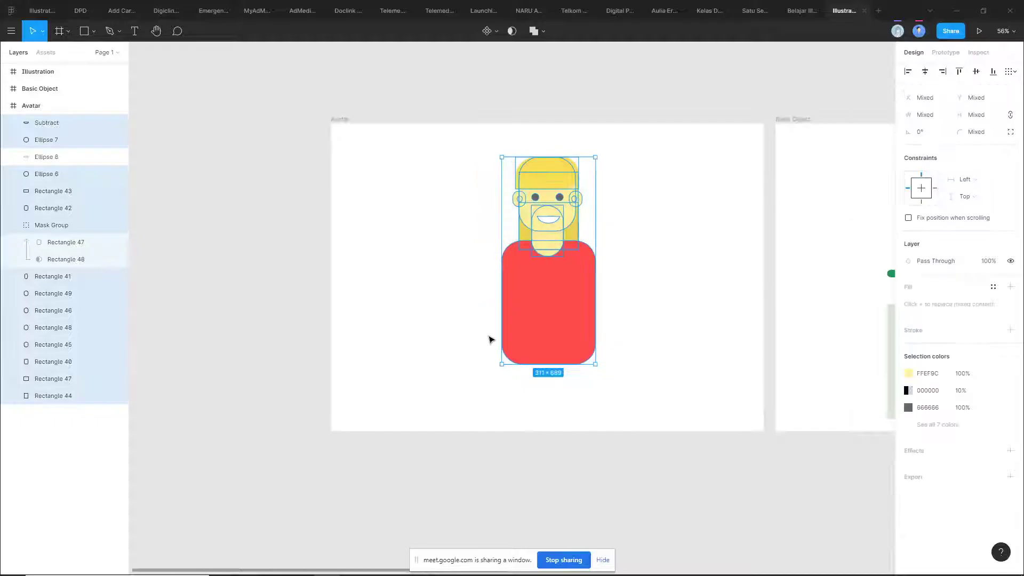
pyautogui.hotkey('ctrl', 'd')
pyautogui.moveTo(572, 275); pyautogui.dragTo(689, 274)
pyautogui.click(761, 231)
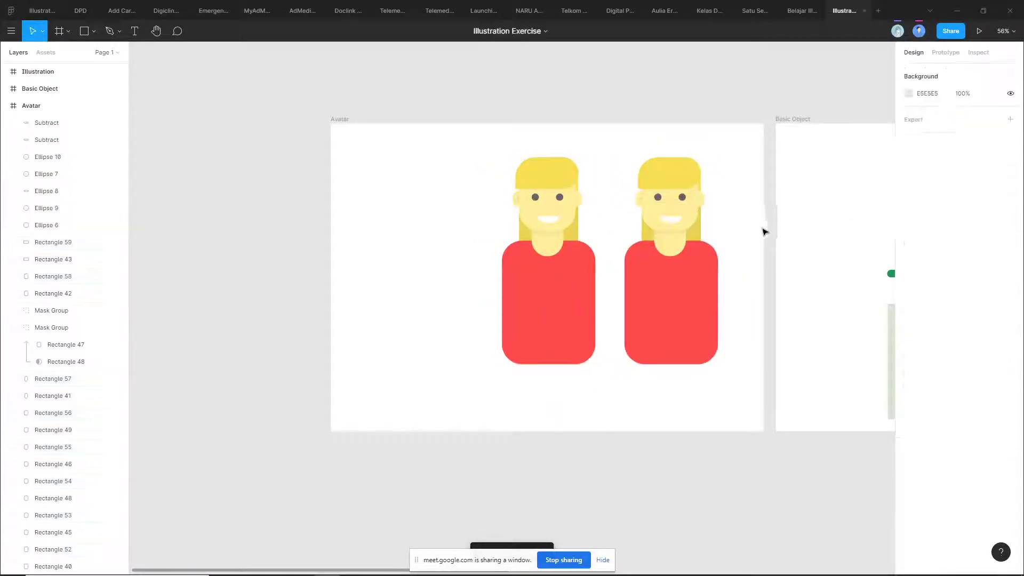
# - Examine the masked shadow shape beneath the duplicate avatar's chin up close and at whole-avatar size
pyautogui.hscroll(3, 672, 240)
pyautogui.scroll(6, 586, 248)
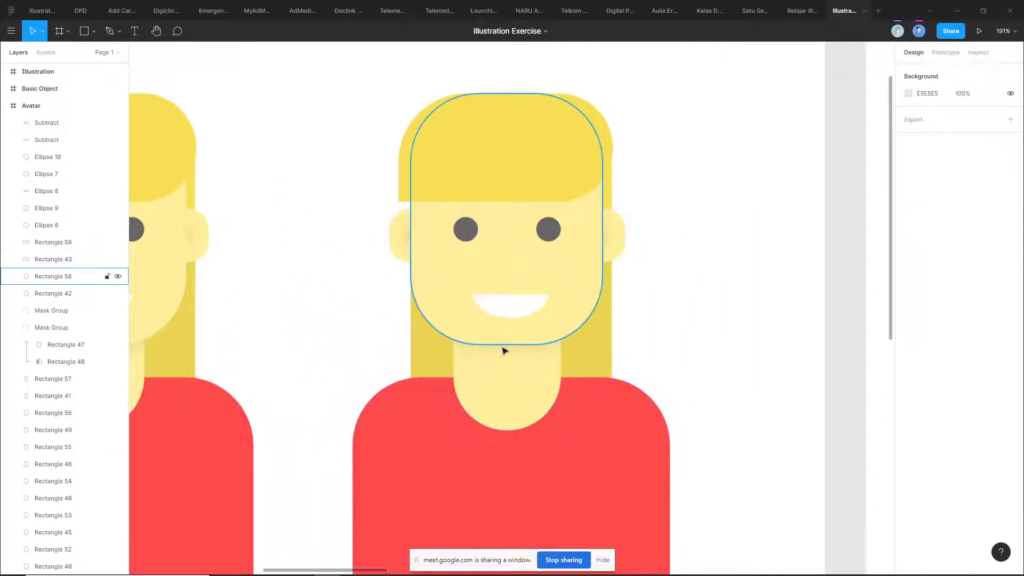
pyautogui.click(506, 353)
pyautogui.scroll(3, 514, 373)
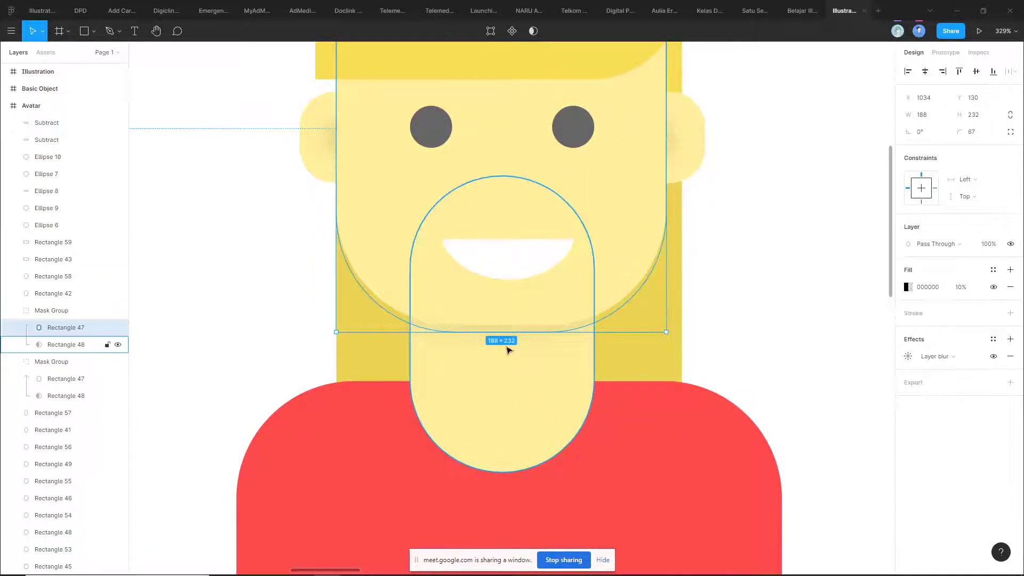
pyautogui.scroll(-5, 496, 330)
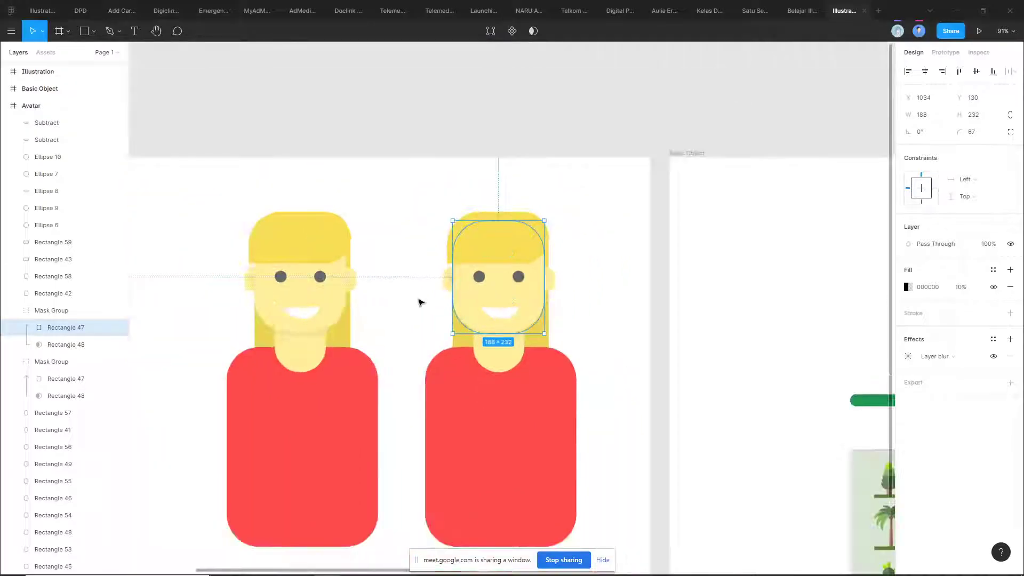
pyautogui.click(420, 300)
# - Switch to the Belajar Illustration file and examine the Practice 1 avatar's chin shadow and blurred cheek circles
pyautogui.click(799, 10)
pyautogui.hscroll(-5, 549, 186)
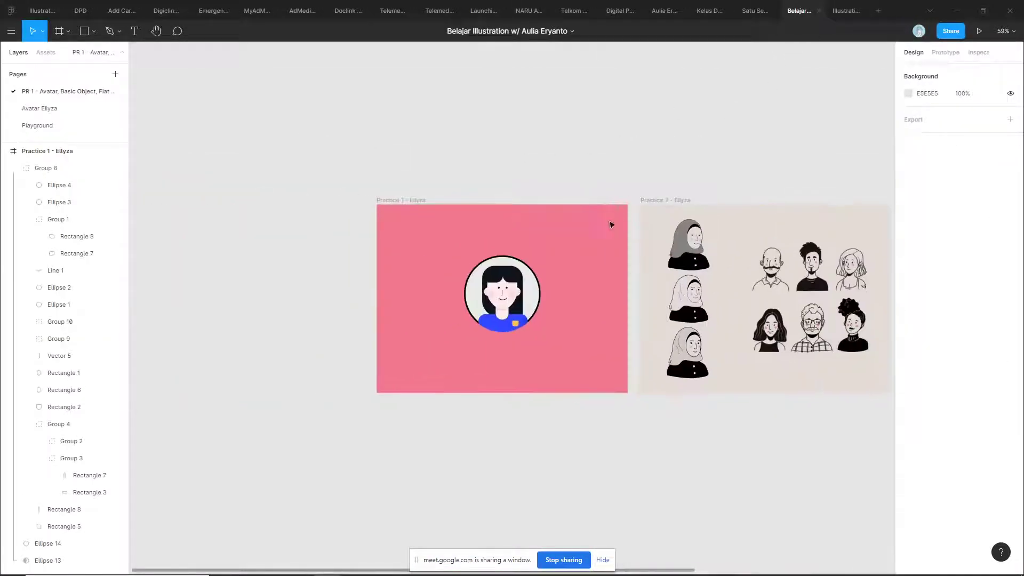
pyautogui.scroll(5, 613, 224)
pyautogui.scroll(5, 395, 337)
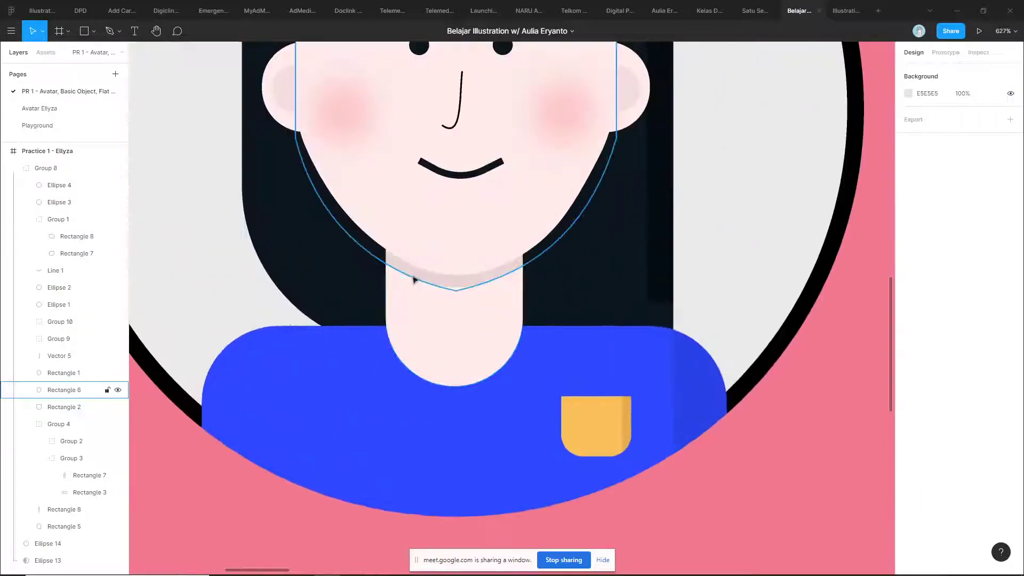
pyautogui.click(414, 278)
pyautogui.scroll(-5, 452, 280)
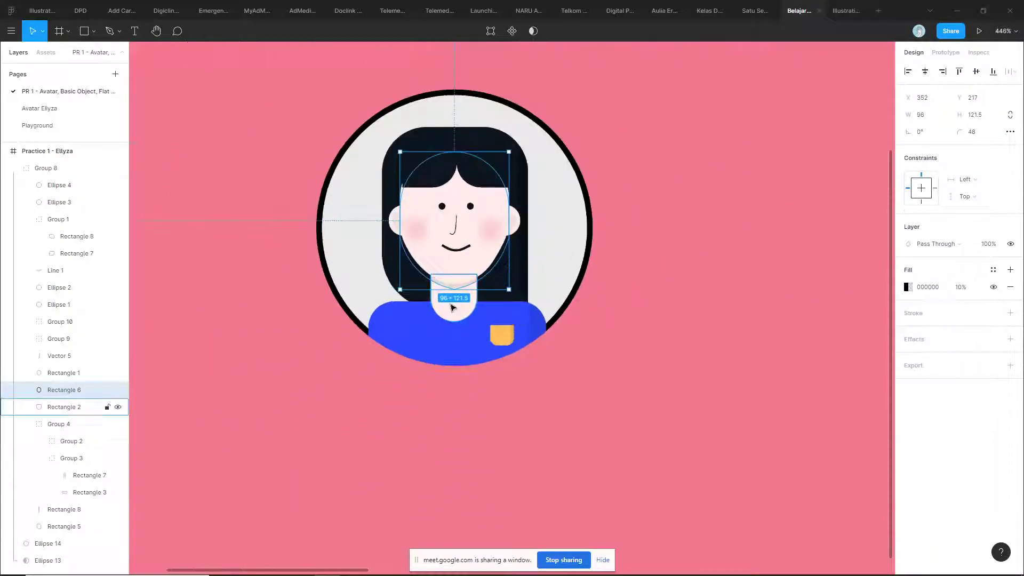
pyautogui.click(672, 270)
pyautogui.scroll(2, 455, 255)
pyautogui.click(415, 226)
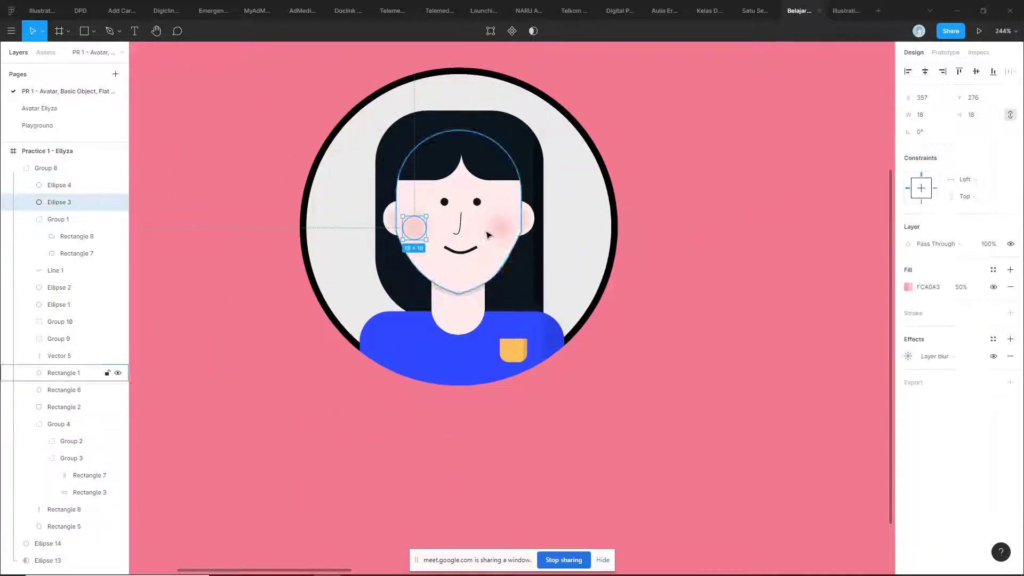
pyautogui.click(500, 227)
# - Back in the Illustration Exercise file, resize the duplicate avatar's chin shadow to about 132 × 260, narrowing it from both sides
pyautogui.click(838, 13)
pyautogui.scroll(3, 464, 347)
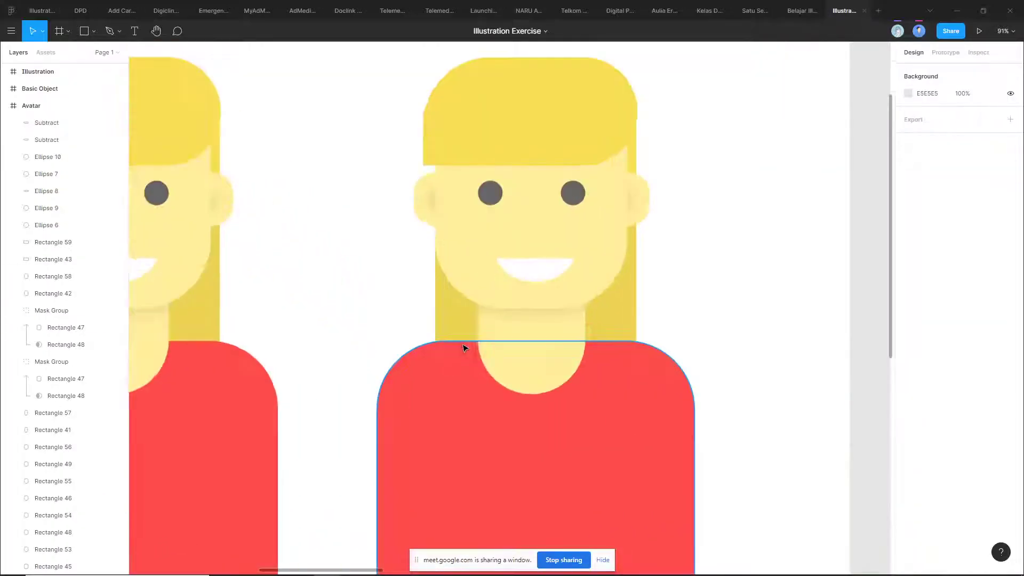
pyautogui.click(509, 312)
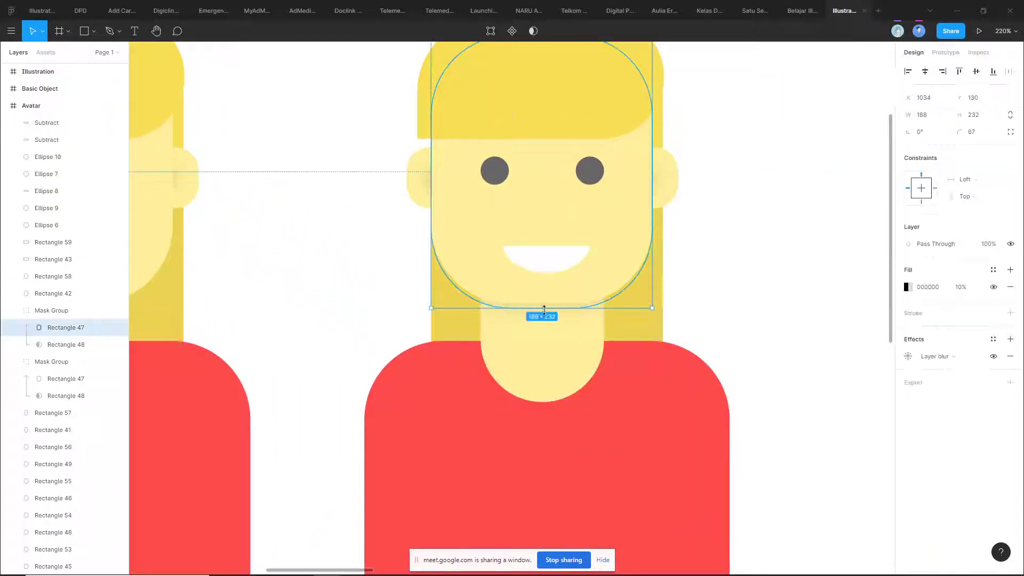
pyautogui.moveTo(544, 310); pyautogui.dragTo(547, 340)
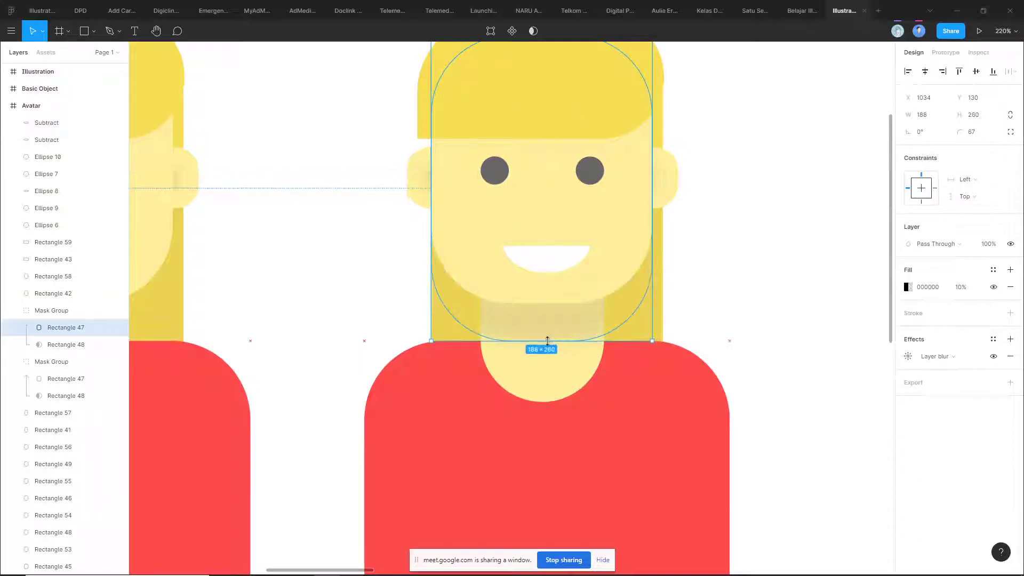
pyautogui.moveTo(434, 236); pyautogui.dragTo(463, 234)
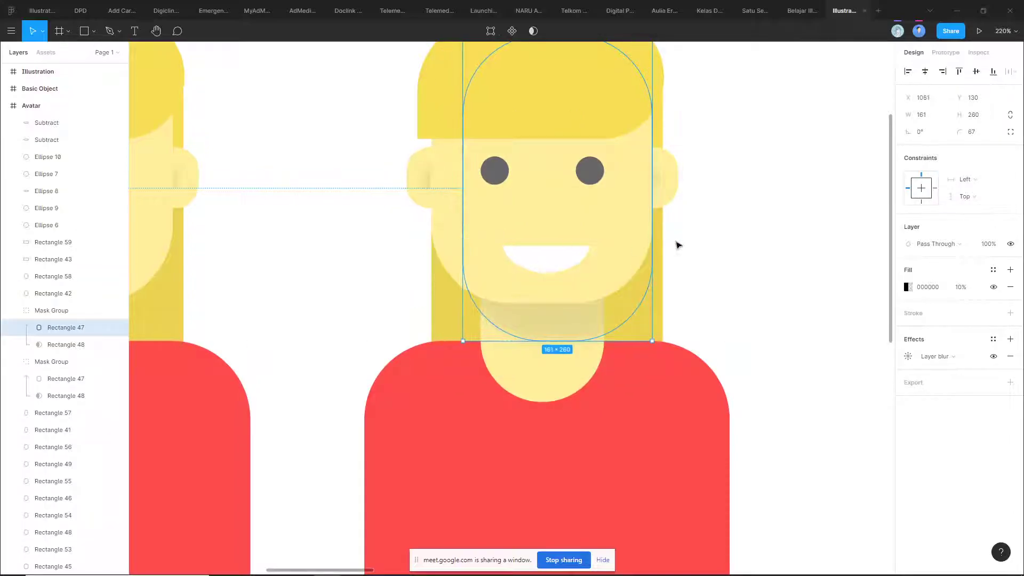
pyautogui.moveTo(652, 230); pyautogui.dragTo(617, 235)
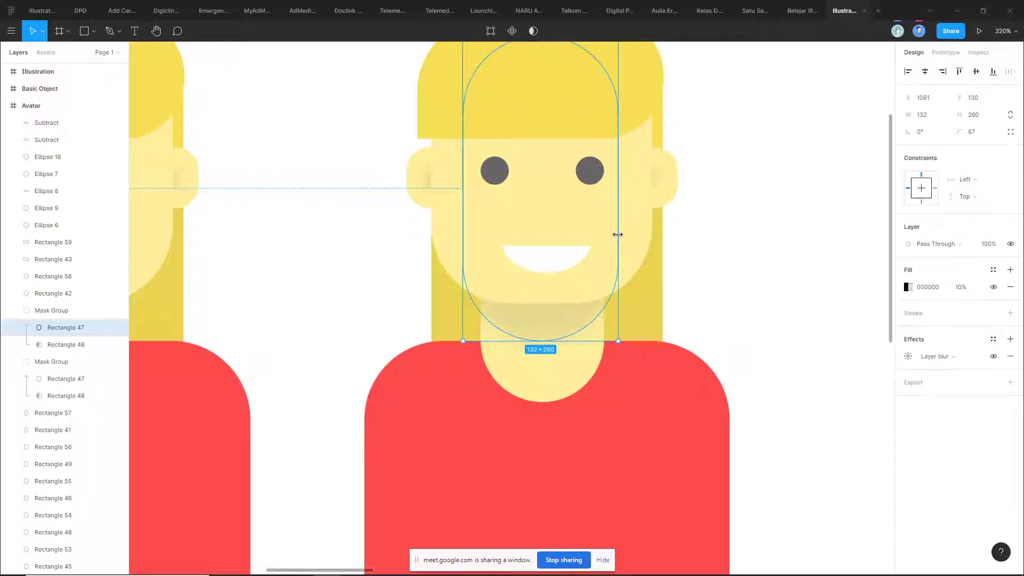
pyautogui.click(769, 256)
# - Set the fill opacity of the duplicate avatar's chin shadow to 100%
pyautogui.click(549, 334)
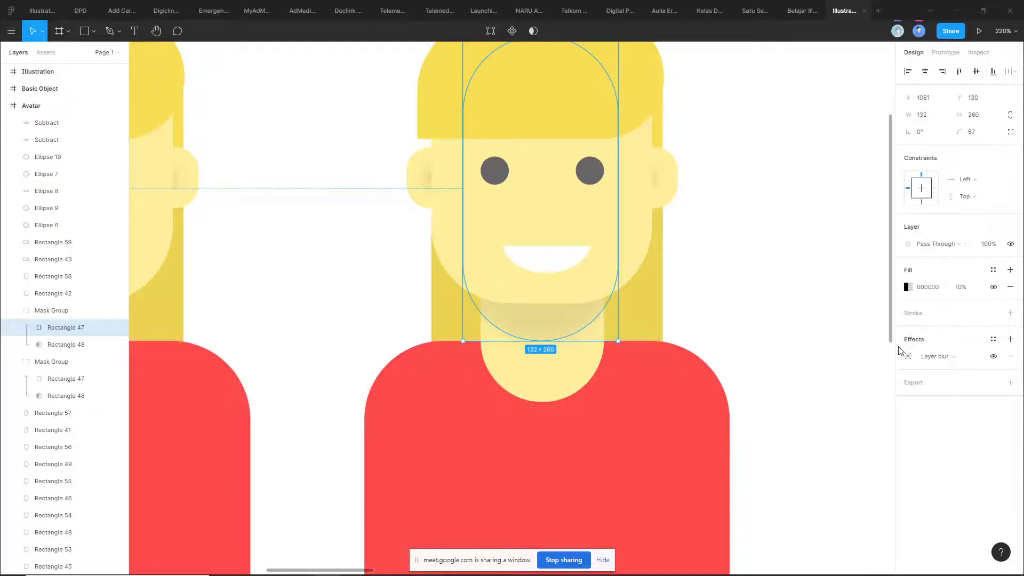
pyautogui.click(939, 358)
pyautogui.click(961, 288)
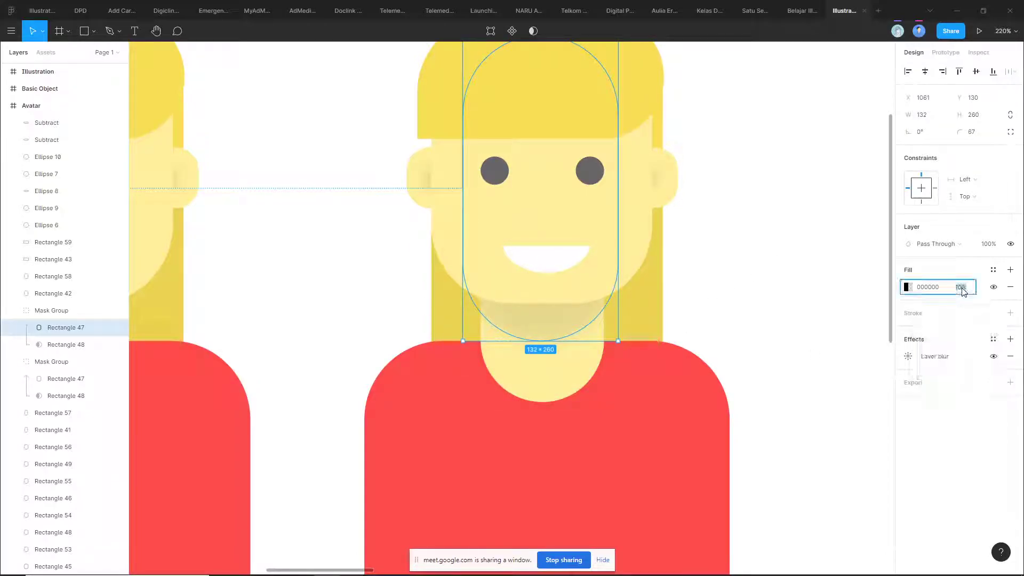
pyautogui.write('100')
pyautogui.press('Return')
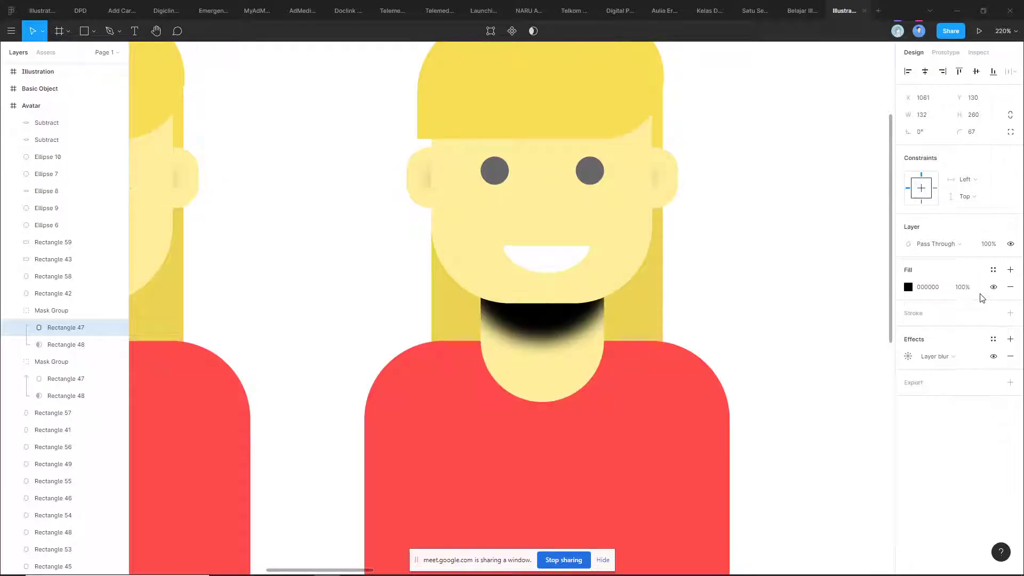
# - Change the chin shadow's fill to a linear gradient and move its starting point down to just above the mouth
pyautogui.click(909, 289)
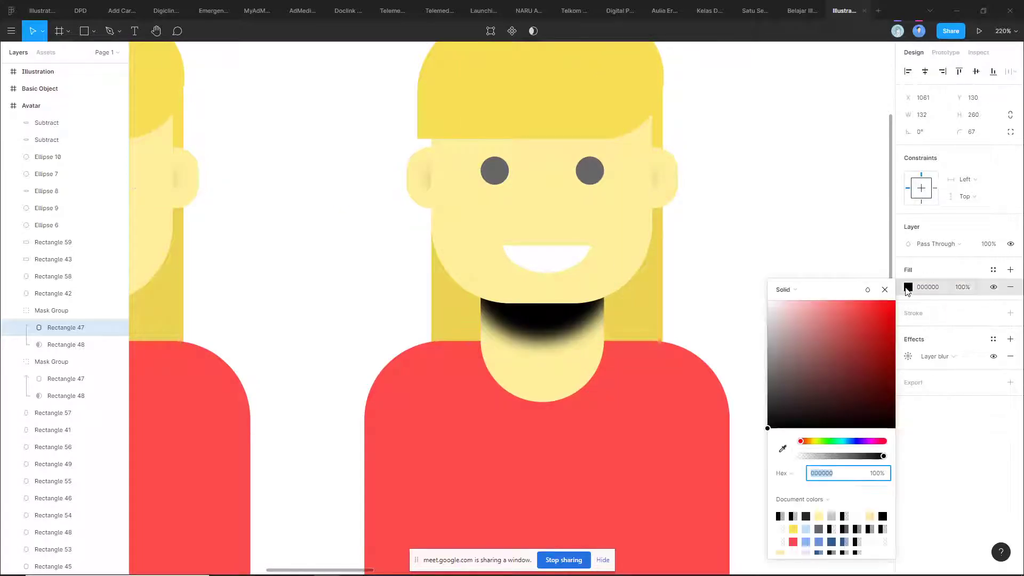
pyautogui.click(792, 295)
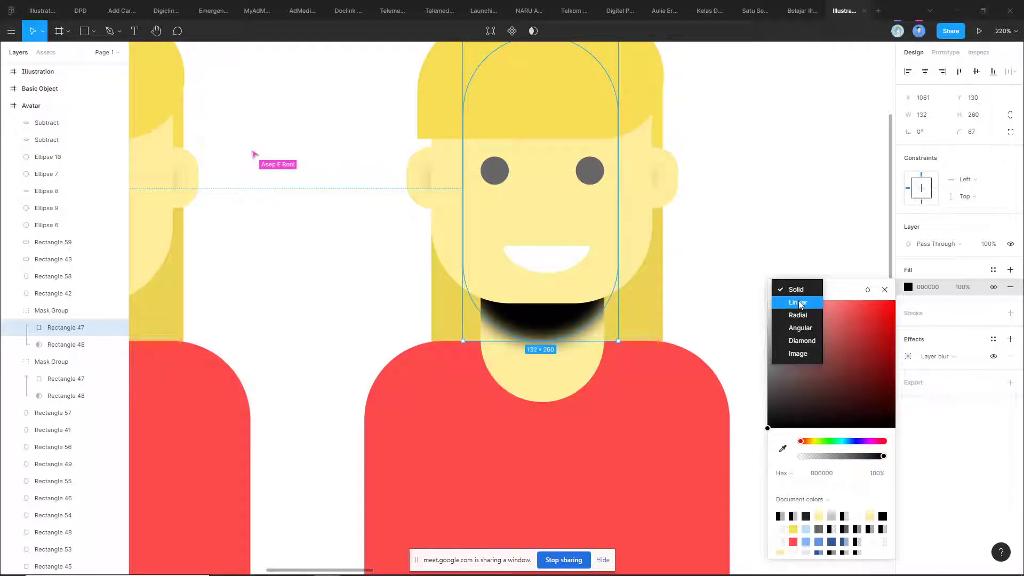
pyautogui.click(799, 303)
pyautogui.scroll(-3, 608, 267)
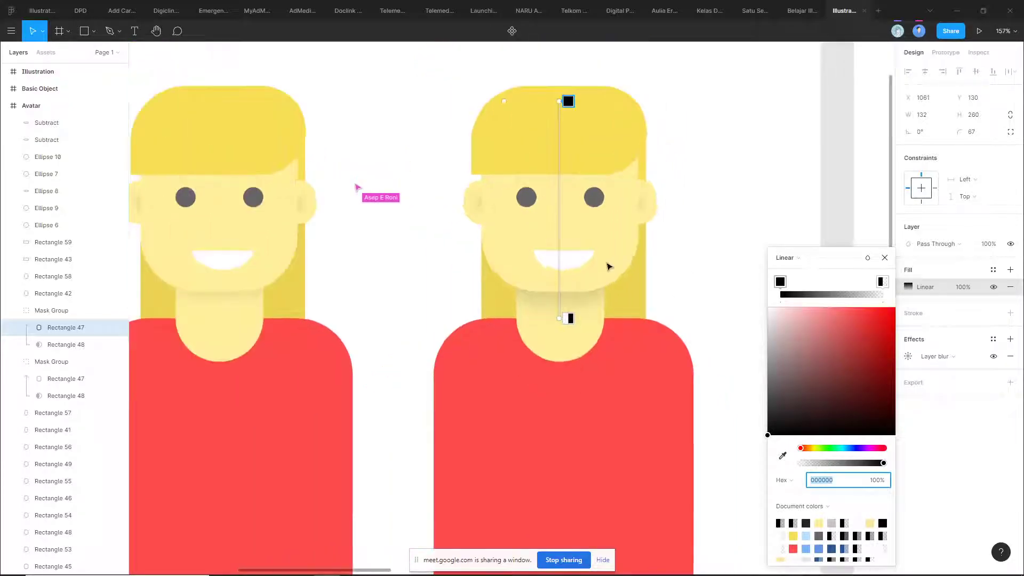
pyautogui.moveTo(560, 93); pyautogui.dragTo(561, 216)
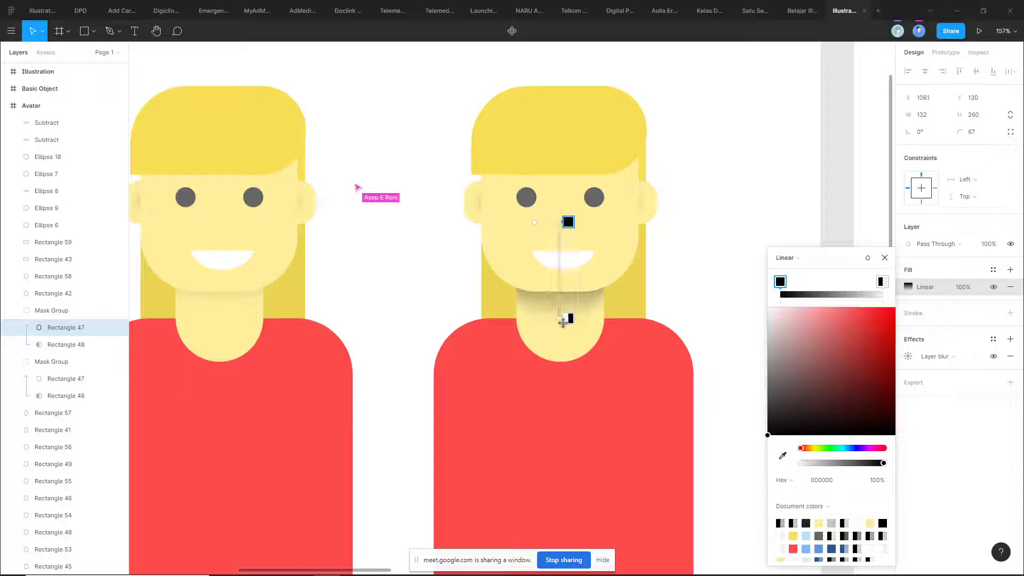
pyautogui.moveTo(561, 318)
pyautogui.mouseDown()
pyautogui.moveTo(565, 337)
pyautogui.moveTo(562, 320)
pyautogui.mouseUp()
pyautogui.scroll(3, 562, 319)
pyautogui.moveTo(560, 191); pyautogui.dragTo(560, 208)
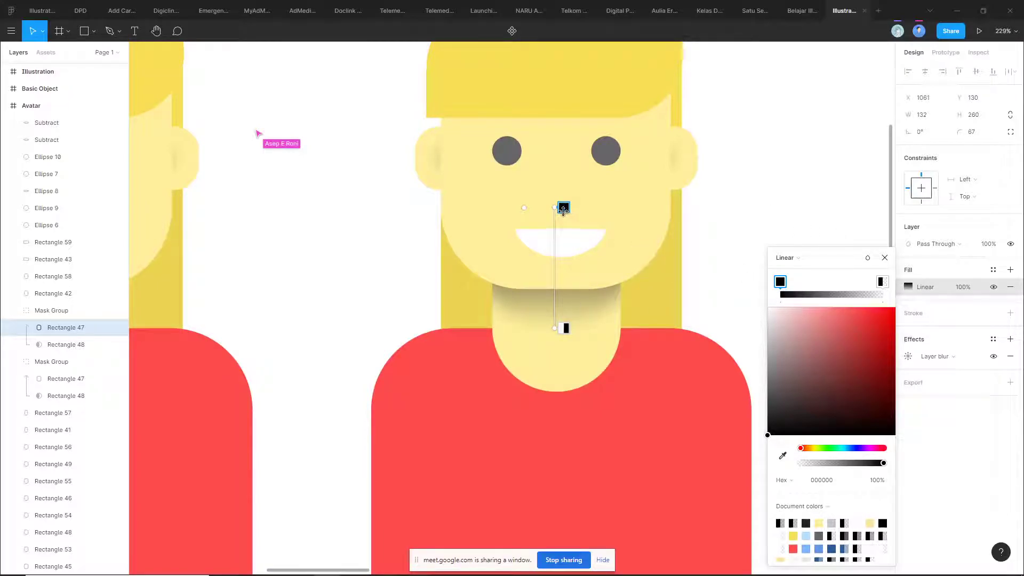
# - Reduce the opacity of the gradient's black starting stop to 50% and deselect the chin shadow
pyautogui.moveTo(882, 464); pyautogui.dragTo(849, 466)
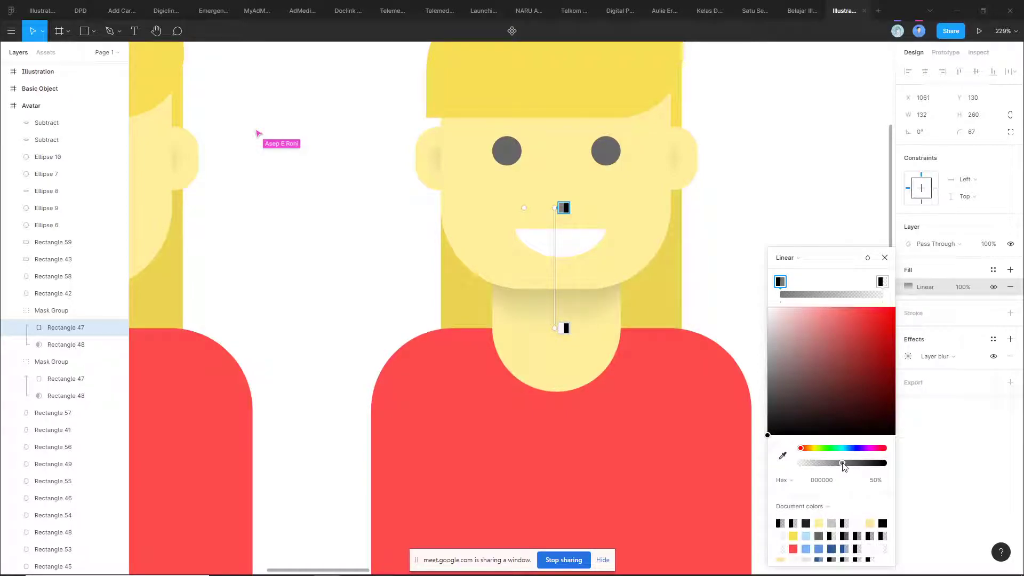
pyautogui.press('Escape')
pyautogui.press('Escape')
pyautogui.scroll(-6, 754, 233)
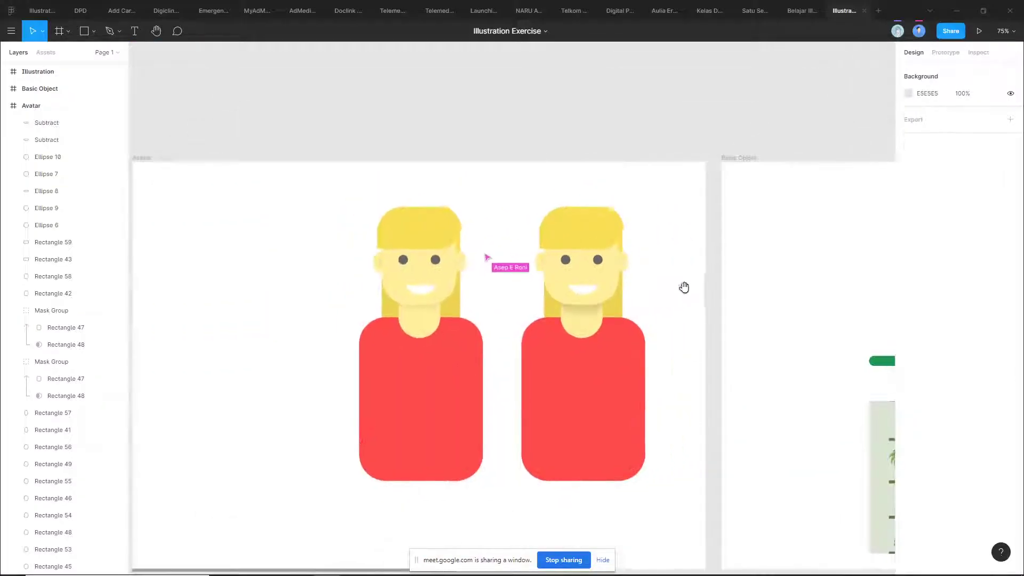
# - Compare the chin shadows of both avatars and review the fill type options of the duplicate's gradient shadow
pyautogui.scroll(6, 585, 290)
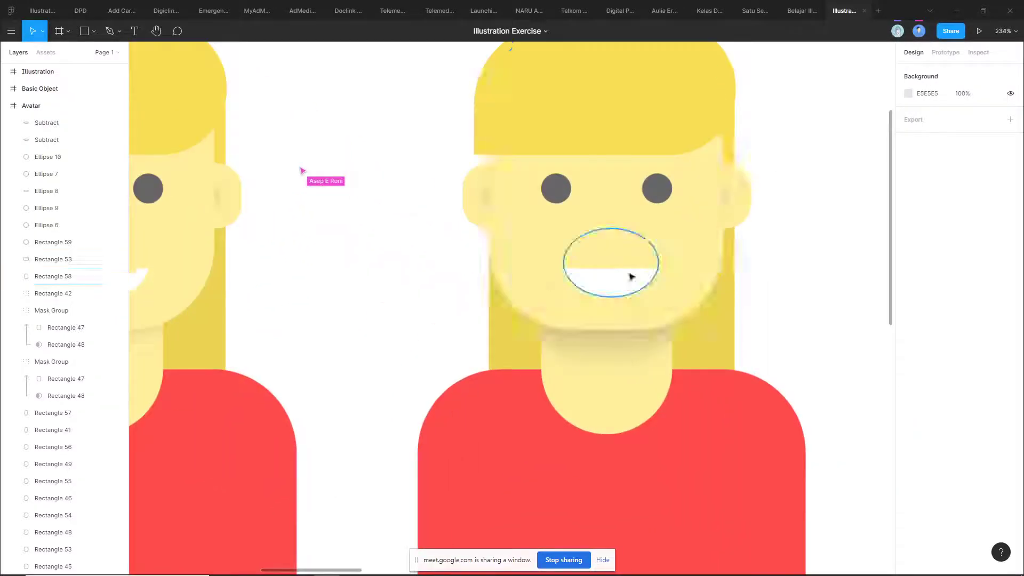
pyautogui.scroll(-3, 795, 238)
pyautogui.hscroll(2, 736, 258)
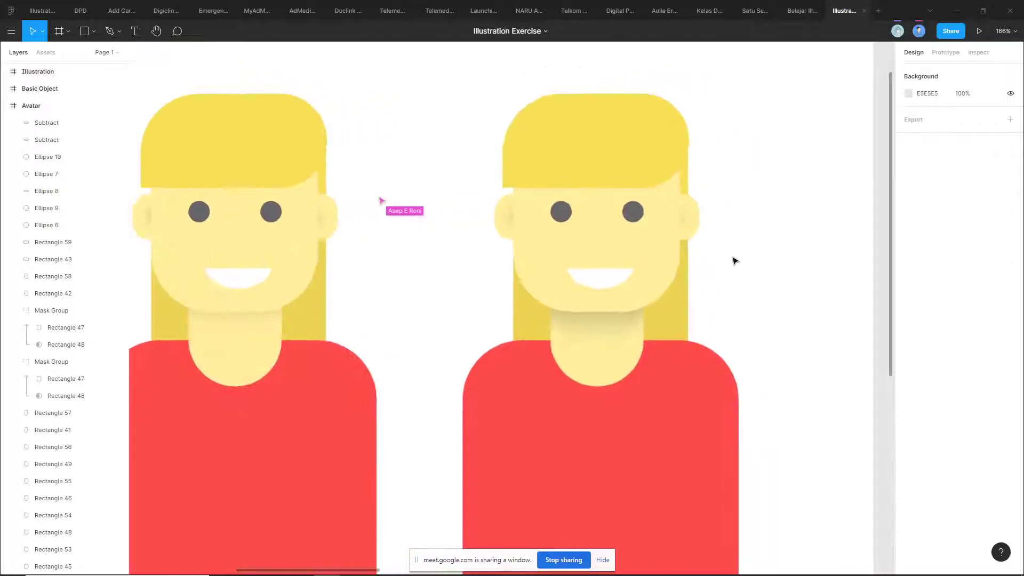
pyautogui.keyDown('ctrl'); pyautogui.click(608, 327); pyautogui.keyUp('ctrl')
pyautogui.scroll(2, 757, 314)
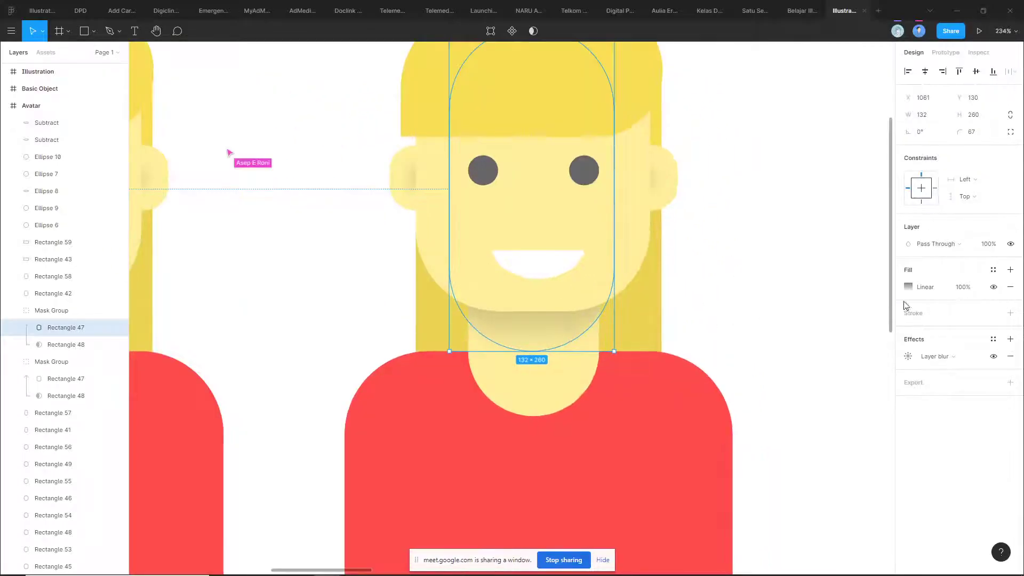
pyautogui.click(909, 288)
pyautogui.click(786, 259)
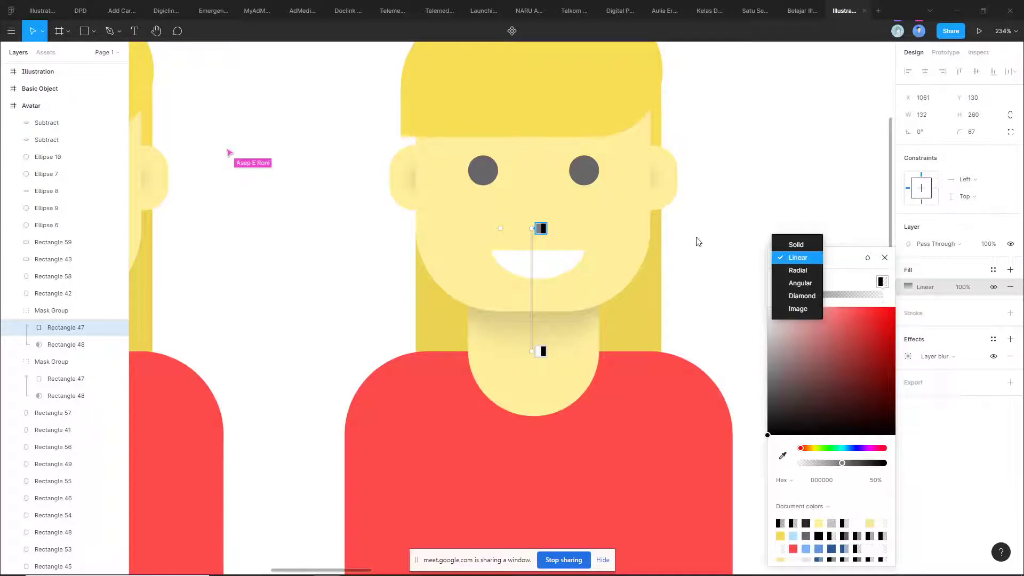
pyautogui.click(707, 223)
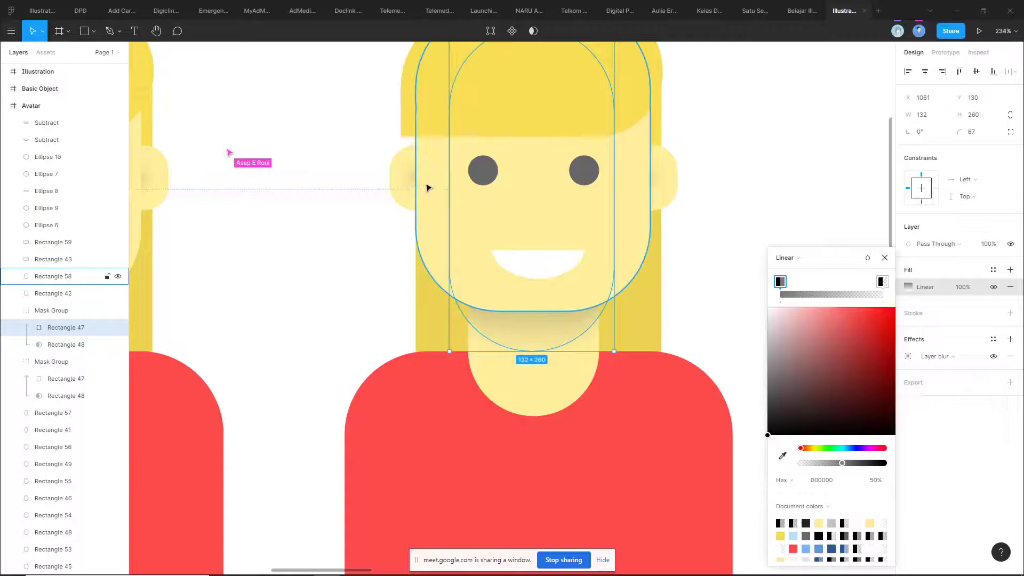
pyautogui.click(739, 158)
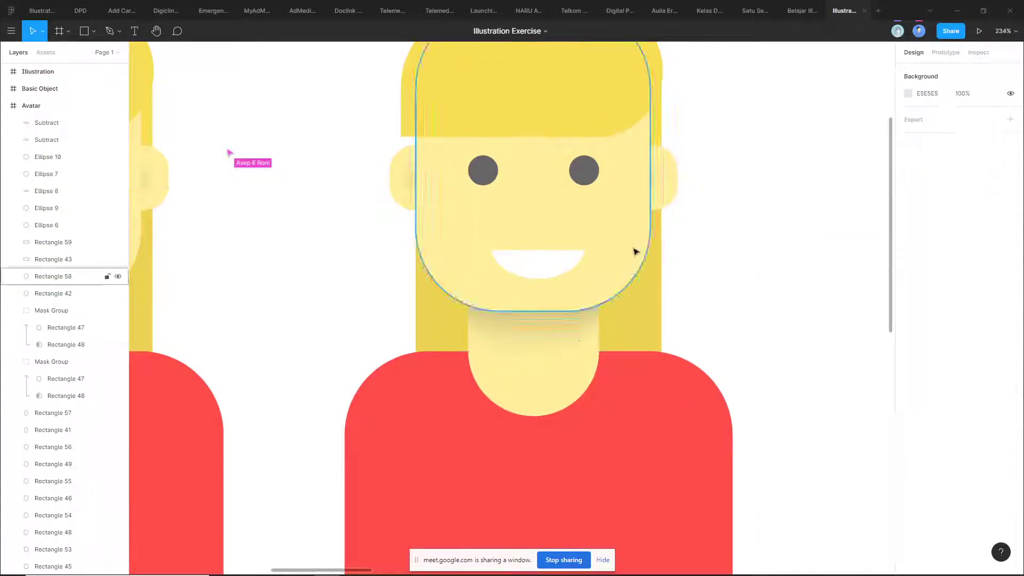
# - Select the duplicate avatar's chin shadow and open its linear gradient fill to examine the stops
pyautogui.hscroll(-3, 640, 247)
pyautogui.scroll(-3, 464, 274)
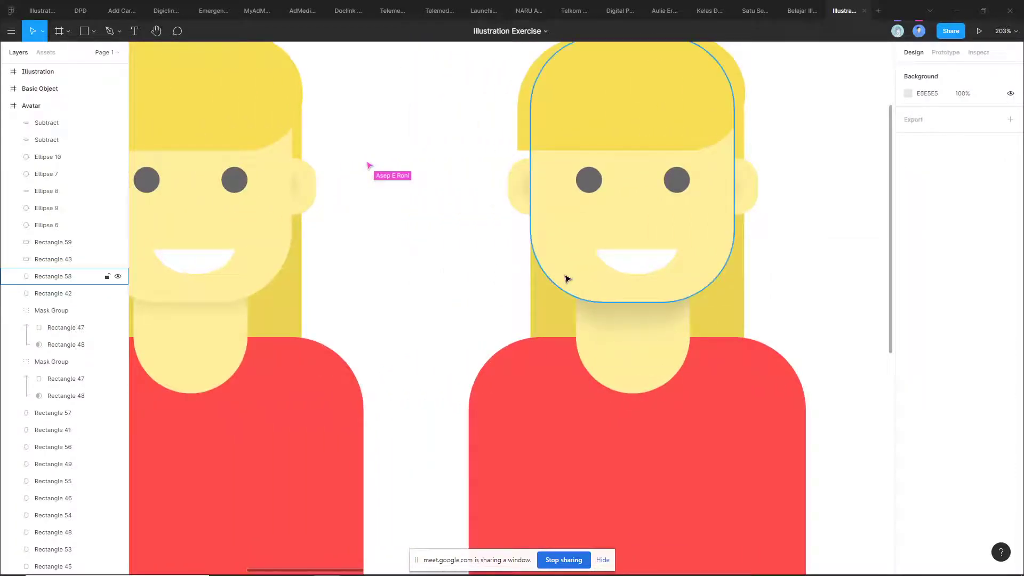
pyautogui.click(617, 312)
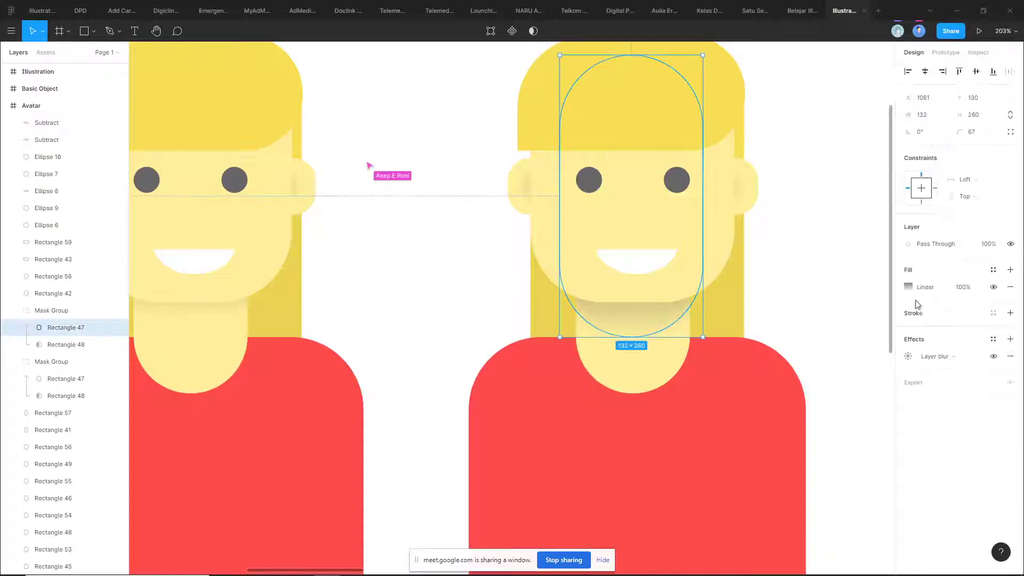
pyautogui.click(908, 287)
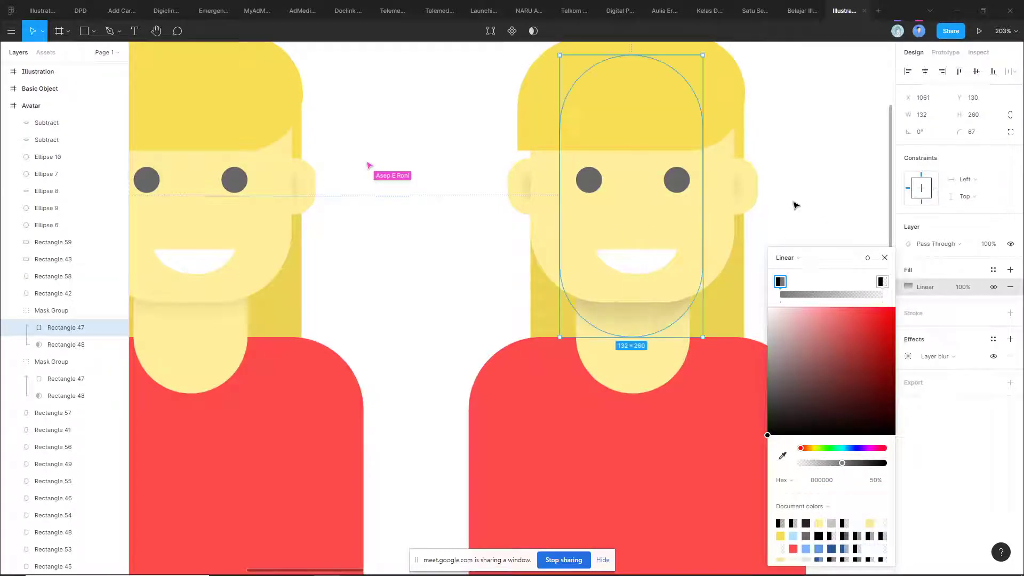
# - Copy the scooter illustration from another open file and place it in the Avatar frame beside the first avatar
pyautogui.click(44, 11)
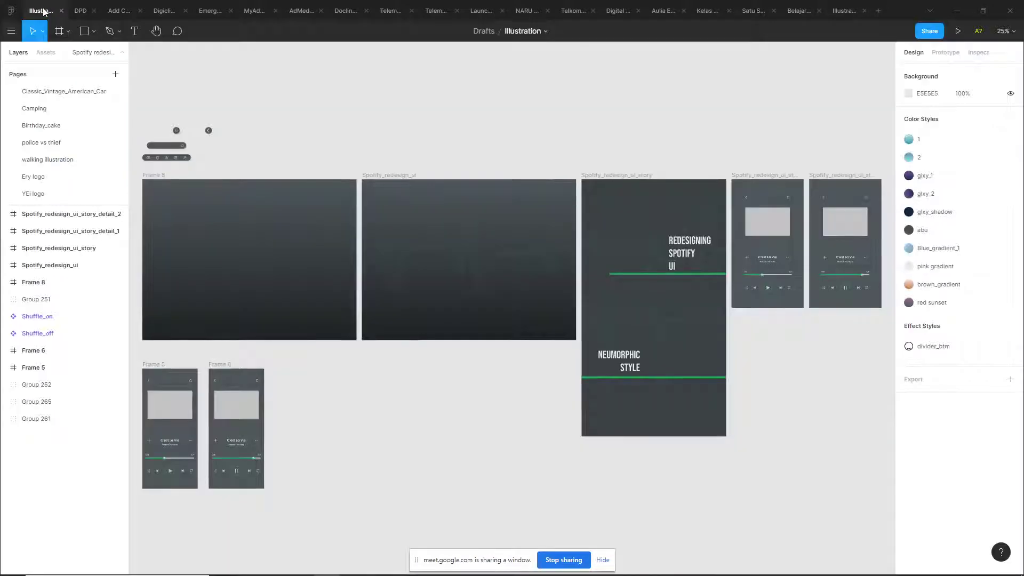
pyautogui.click(661, 15)
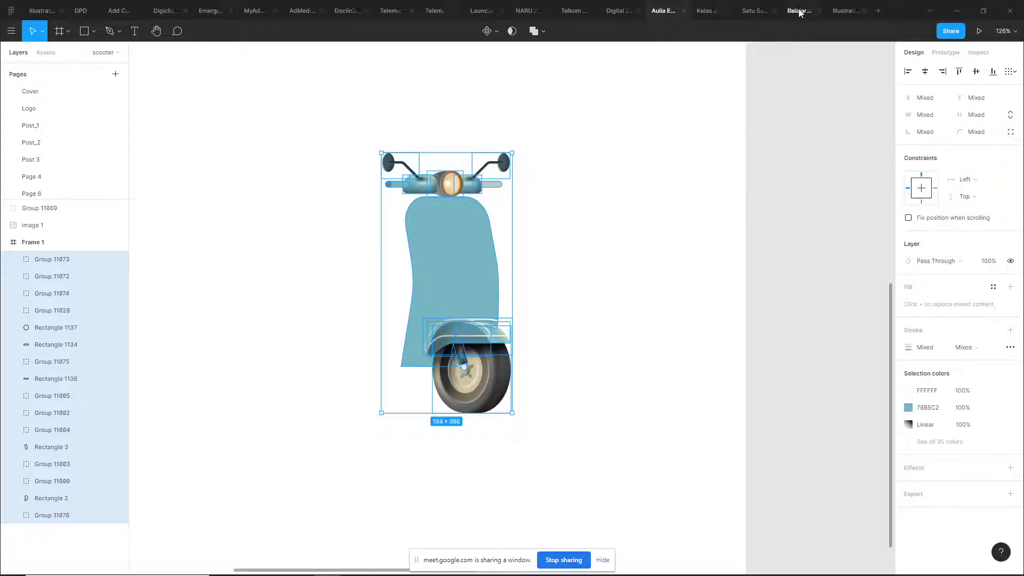
pyautogui.click(844, 11)
pyautogui.scroll(-5, 463, 224)
pyautogui.scroll(-5, 463, 225)
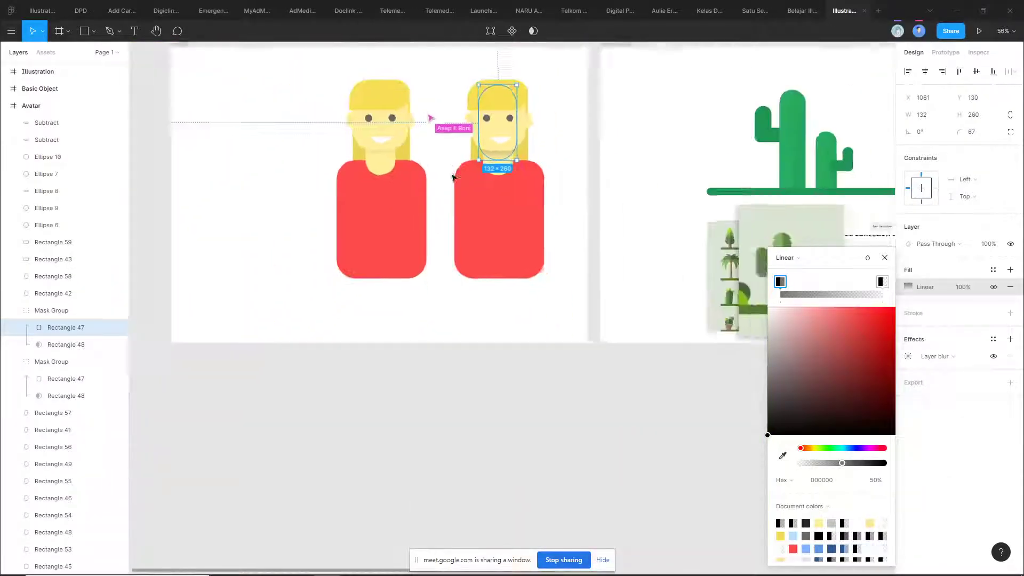
pyautogui.hotkey('ctrl', 'v')
pyautogui.moveTo(512, 320); pyautogui.dragTo(479, 164)
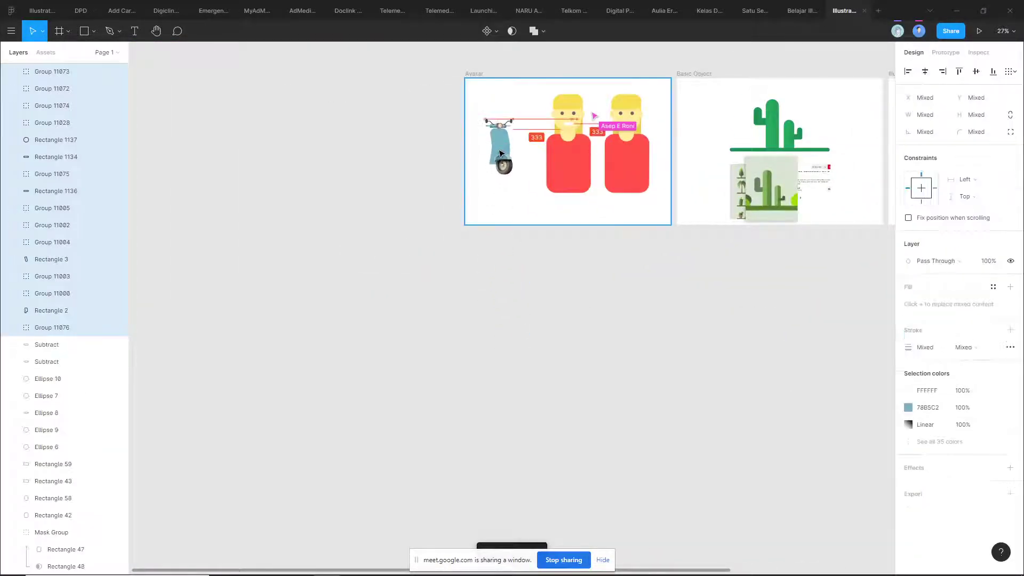
pyautogui.scroll(5, 469, 155)
pyautogui.scroll(5, 504, 110)
pyautogui.click(612, 199)
pyautogui.scroll(1, 580, 194)
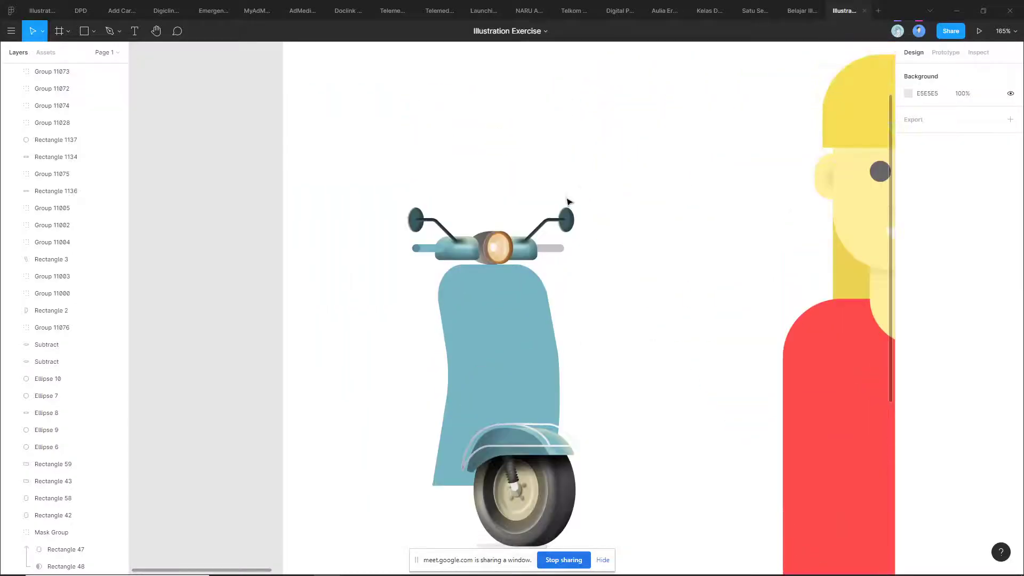
# - Inspect the scooter handlebar's white highlight and dark shadow ellipses, the shadow's gradient fill types, and the headlight housing
pyautogui.scroll(5, 489, 260)
pyautogui.scroll(5, 366, 272)
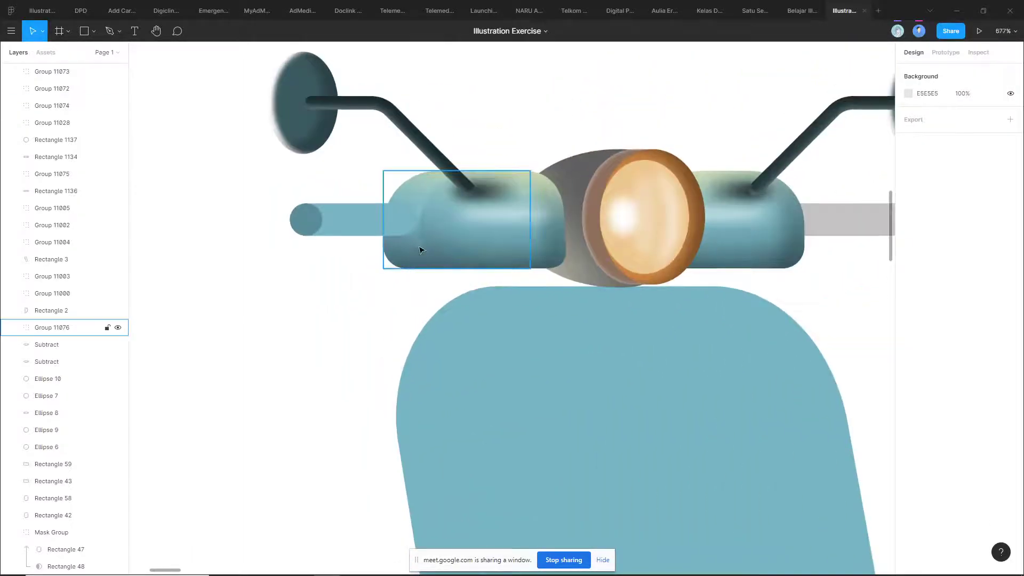
pyautogui.scroll(2, 453, 248)
pyautogui.click(504, 255)
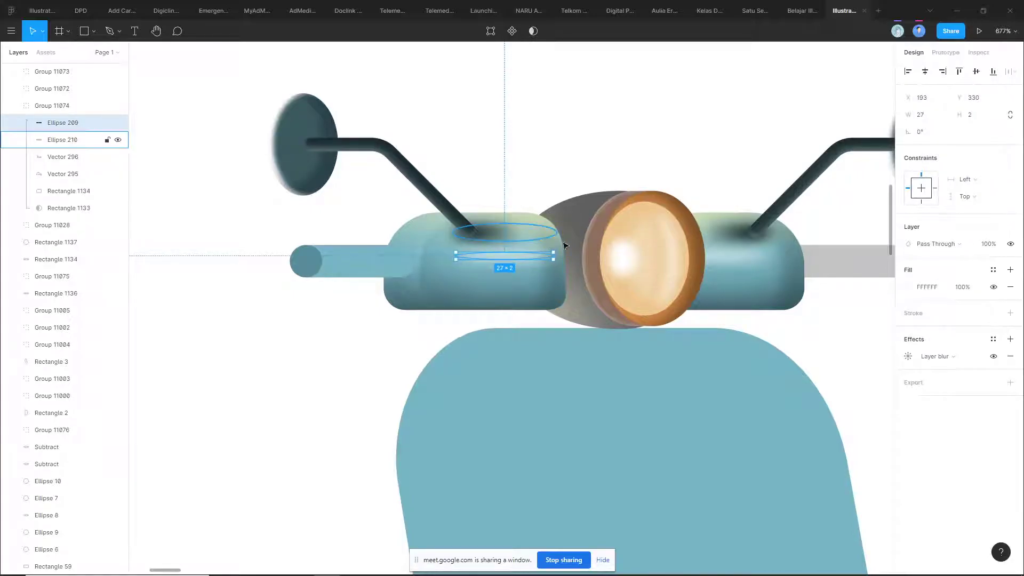
pyautogui.click(539, 237)
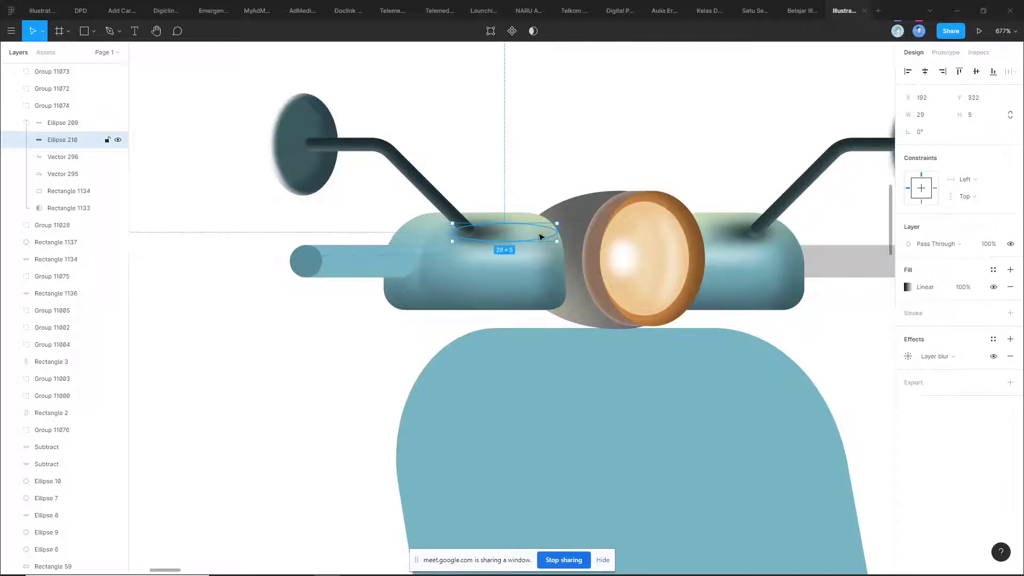
pyautogui.scroll(3, 507, 239)
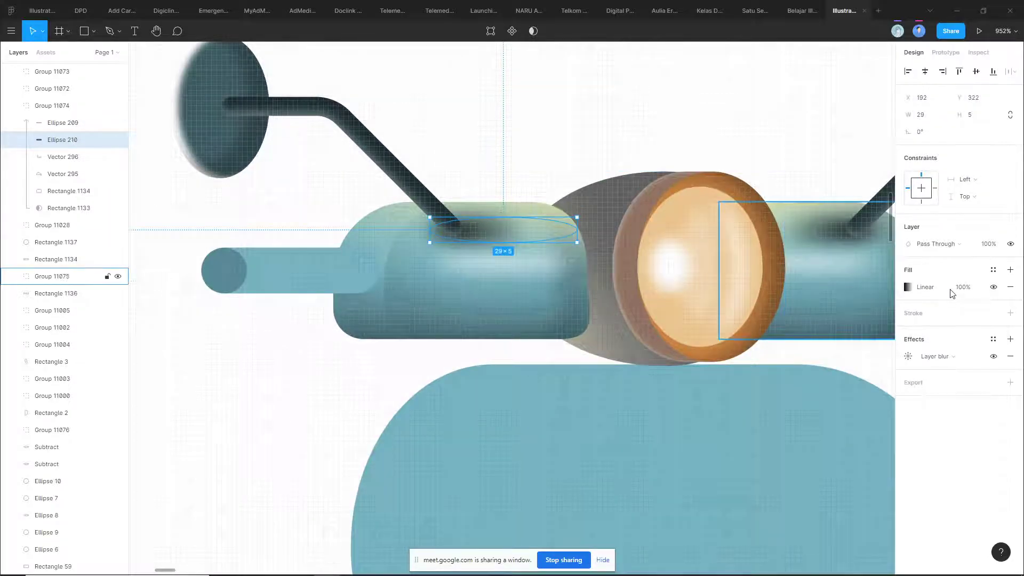
pyautogui.click(908, 288)
pyautogui.click(794, 261)
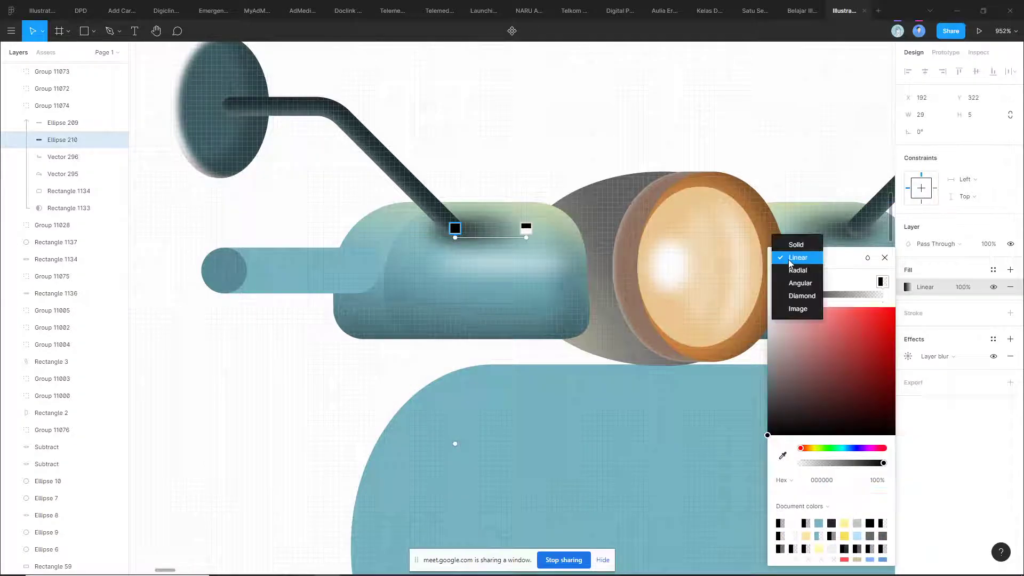
pyautogui.click(587, 151)
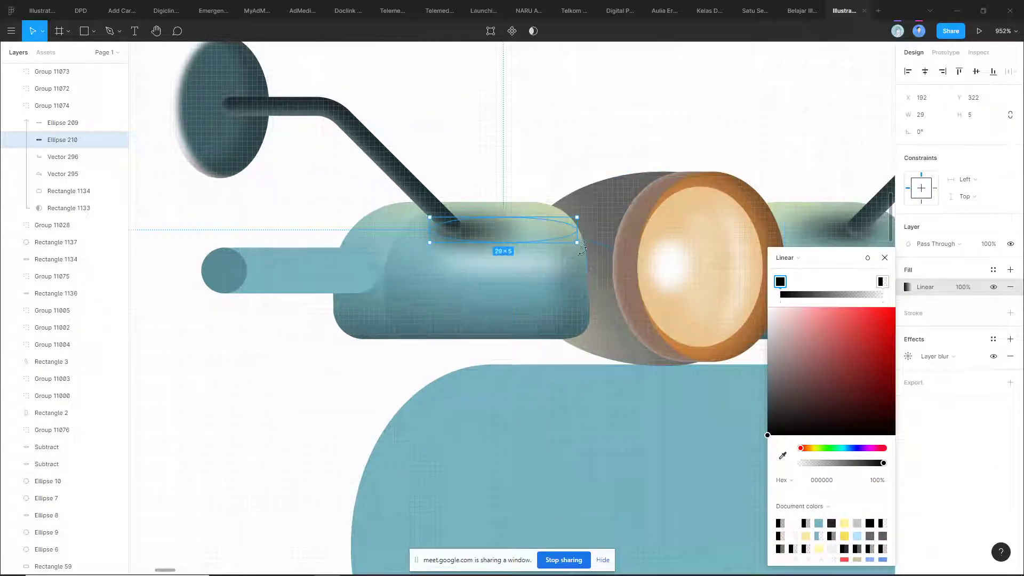
pyautogui.hscroll(2, 582, 176)
pyautogui.click(561, 276)
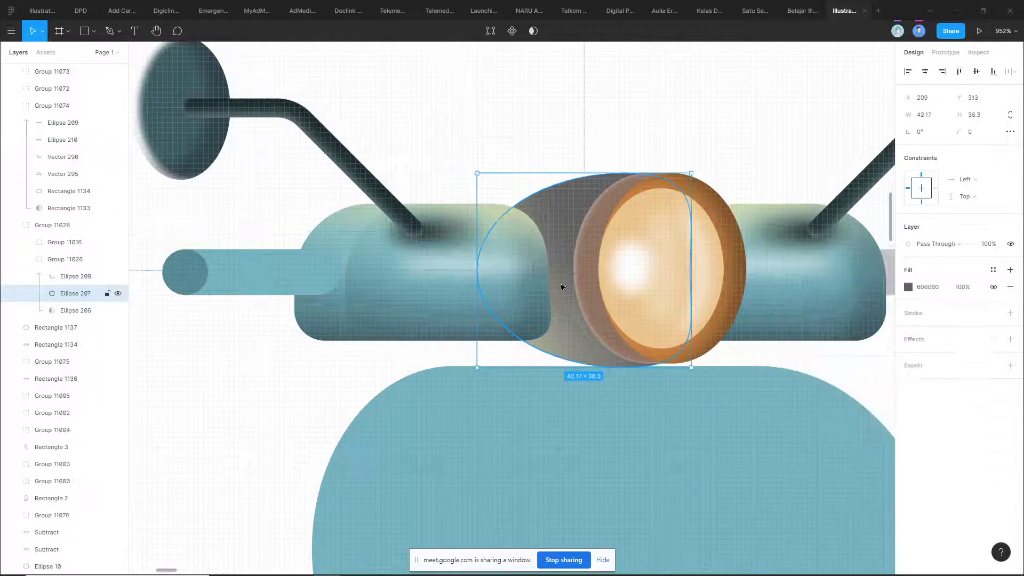
# - Examine the linear gradient fill of the blurred shading vector on the scooter's front fender
pyautogui.scroll(-5, 561, 291)
pyautogui.scroll(4, 597, 297)
pyautogui.click(576, 279)
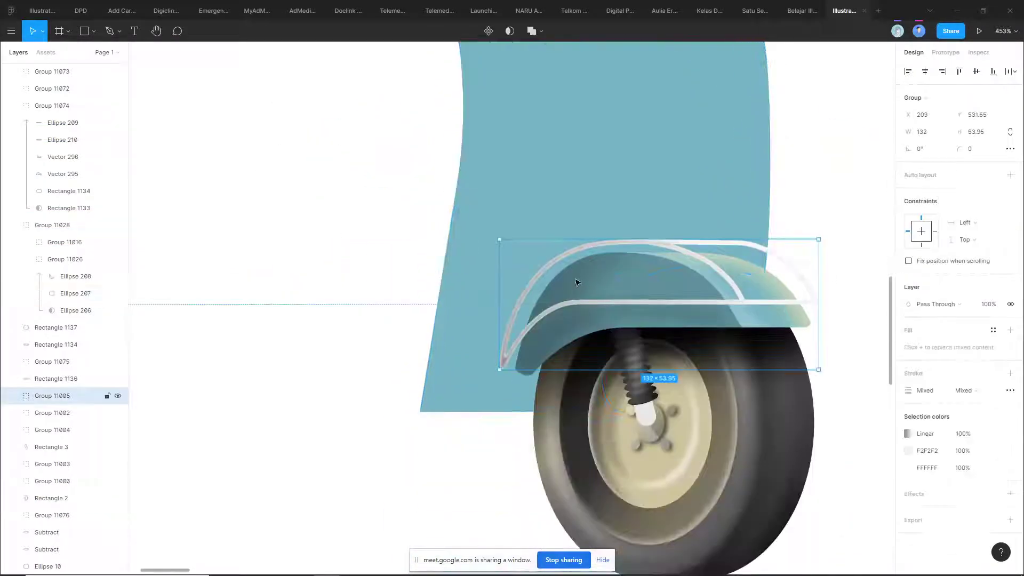
pyautogui.hscroll(2, 655, 168)
pyautogui.doubleClick(508, 267)
pyautogui.scroll(5, 517, 262)
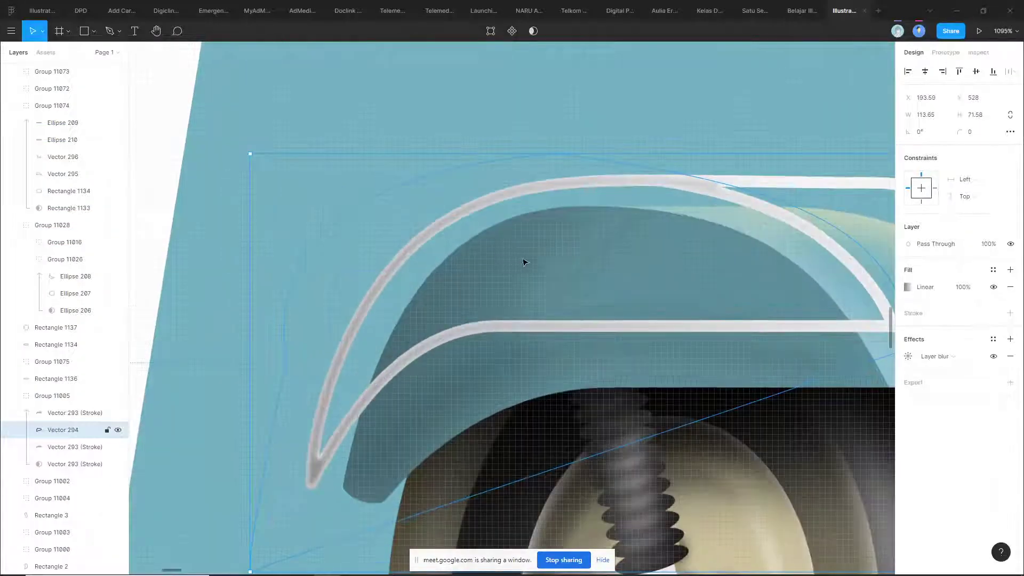
pyautogui.scroll(-4, 561, 271)
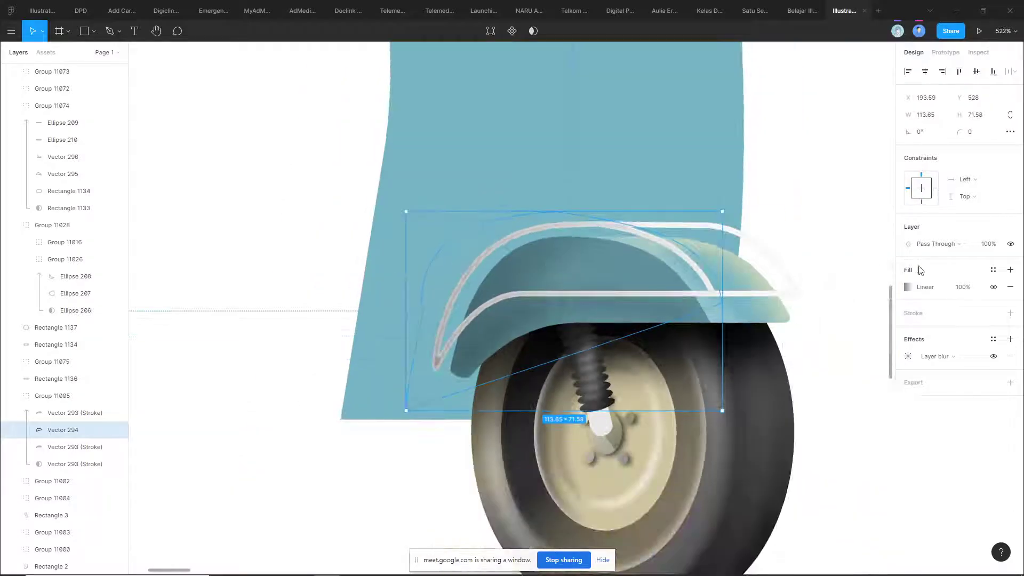
pyautogui.click(907, 287)
pyautogui.click(780, 207)
pyautogui.moveTo(789, 194); pyautogui.dragTo(631, 203)
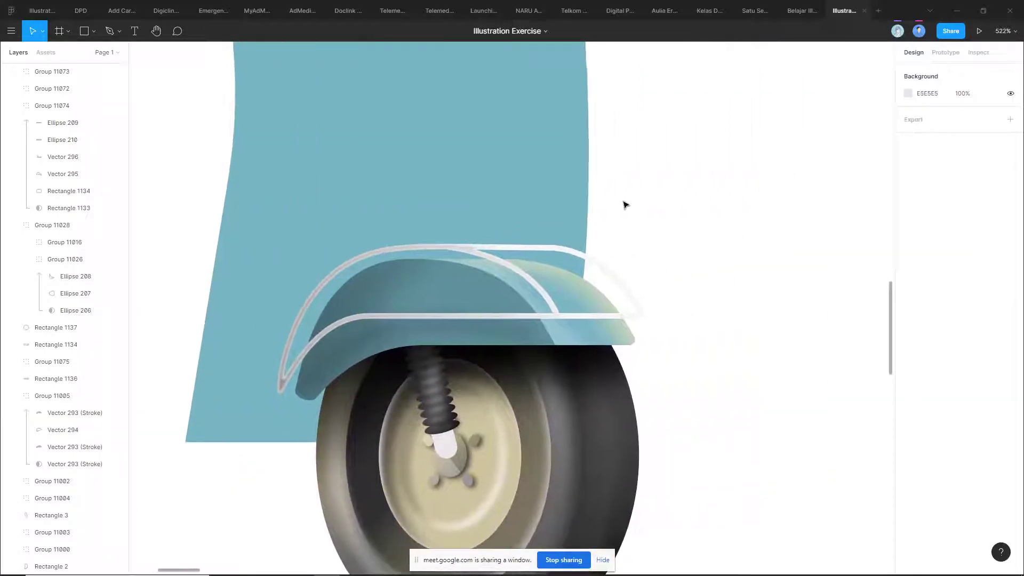
# - Inspect the fender's base shape and the blurred yellow gradient vector over its front edge
pyautogui.click(578, 295)
pyautogui.scroll(3, 577, 294)
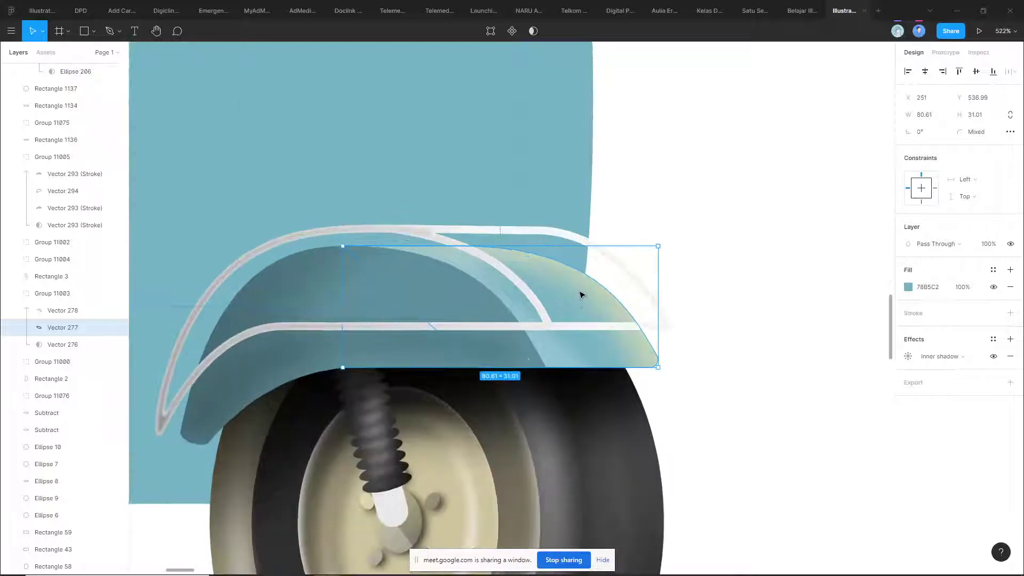
pyautogui.click(580, 287)
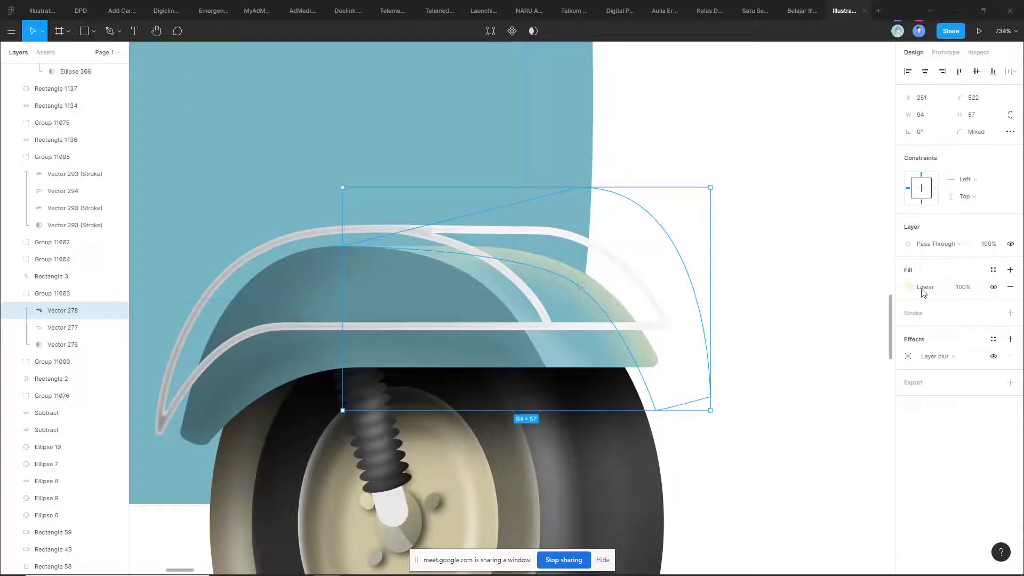
pyautogui.click(734, 247)
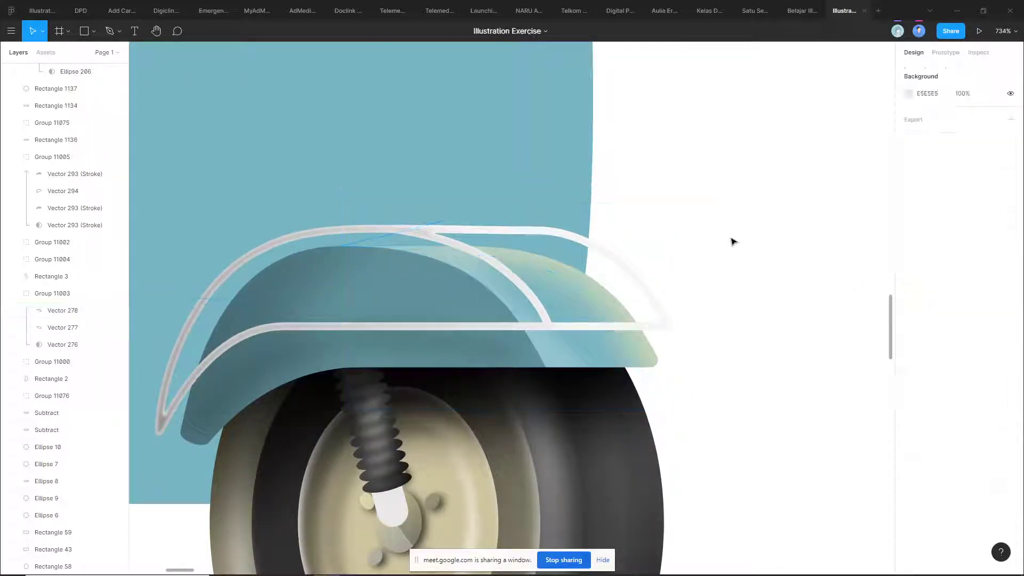
pyautogui.click(618, 351)
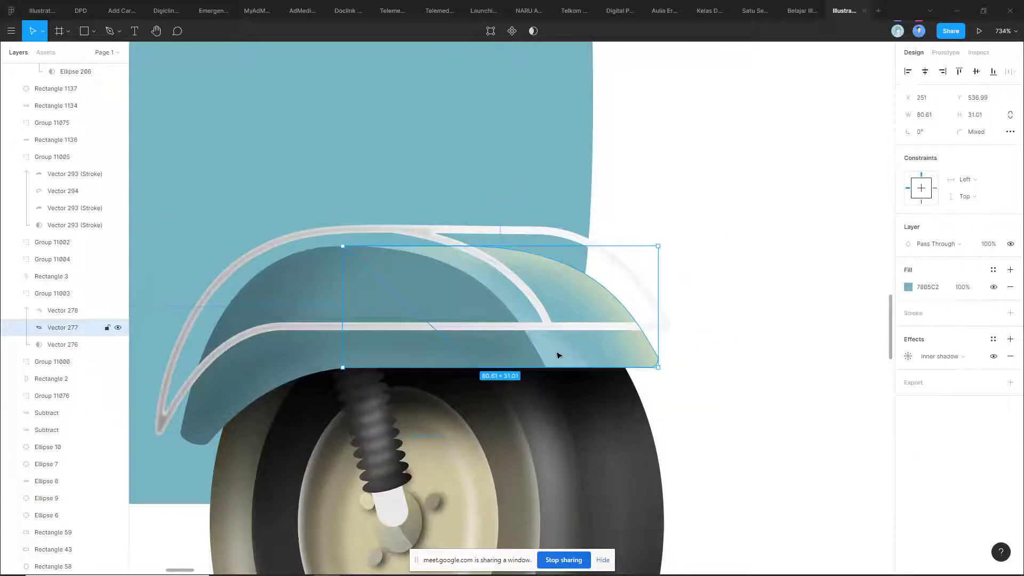
pyautogui.scroll(2, 635, 357)
pyautogui.scroll(-2, 635, 359)
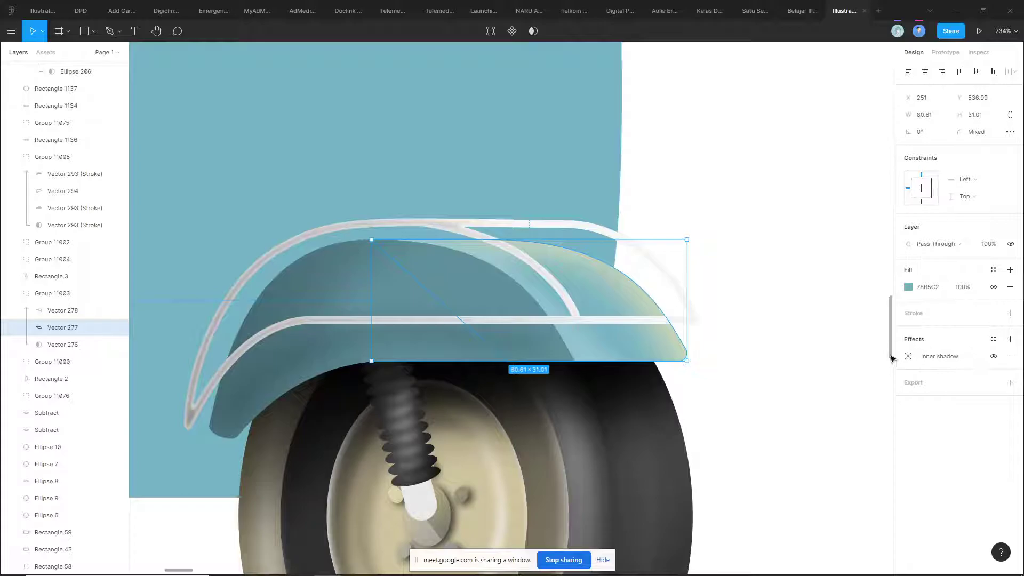
# - Delete the whole scooter illustration from the Avatar frame
pyautogui.click(745, 324)
pyautogui.scroll(-8, 745, 324)
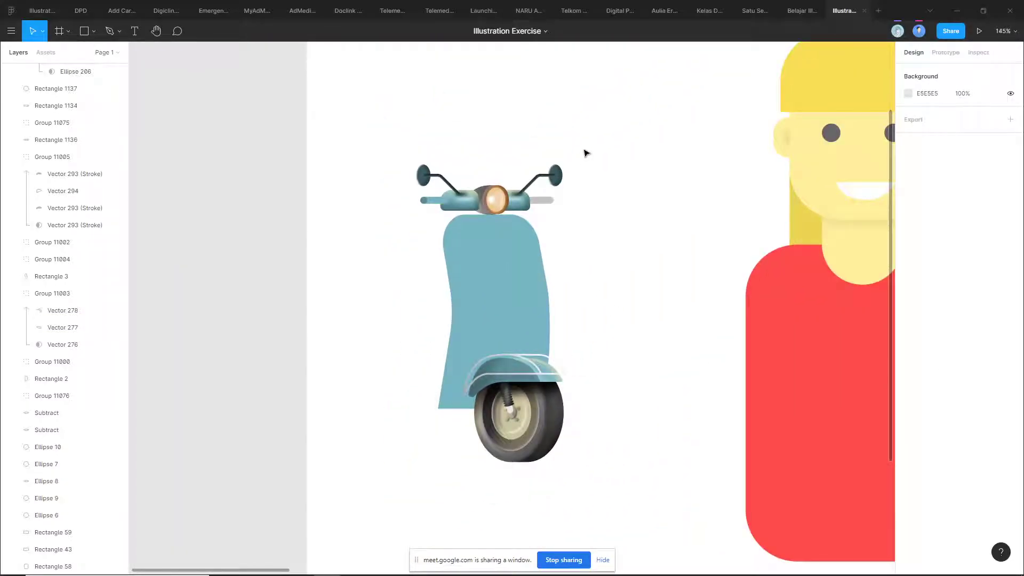
pyautogui.moveTo(601, 134); pyautogui.dragTo(325, 467)
pyautogui.press('Delete')
pyautogui.scroll(-4, 503, 272)
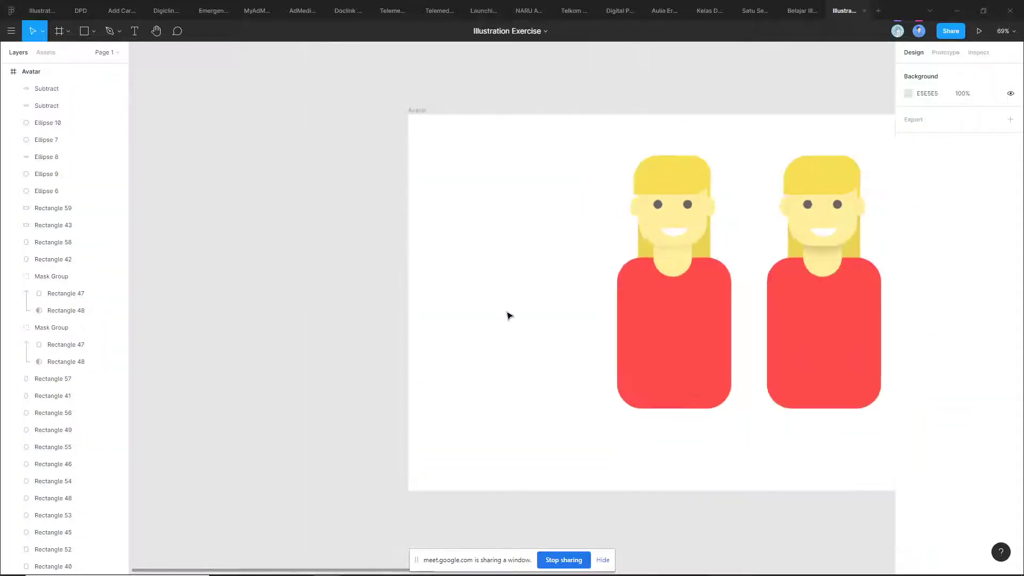
# - Delete the duplicate avatar with the gradient chin shadow, leaving the original in the Avatar frame
pyautogui.hscroll(5, 398, 334)
pyautogui.scroll(3, 539, 254)
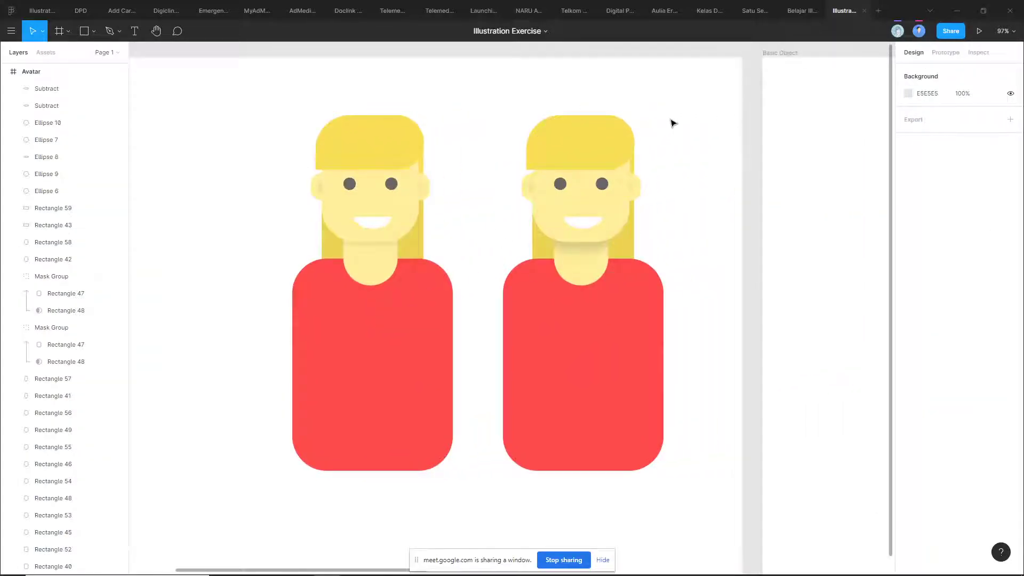
pyautogui.scroll(-1, 667, 250)
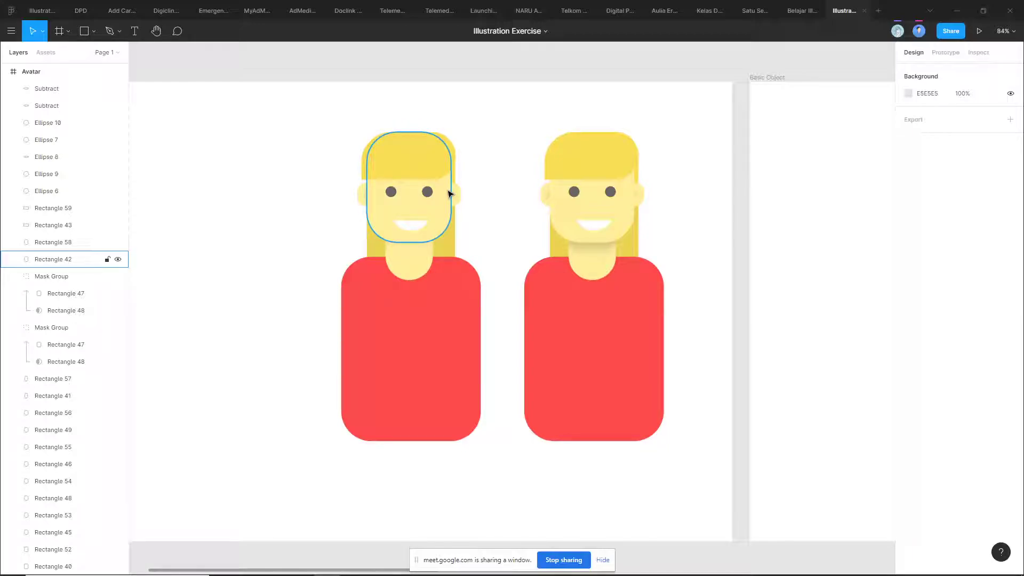
pyautogui.moveTo(724, 129); pyautogui.dragTo(521, 497)
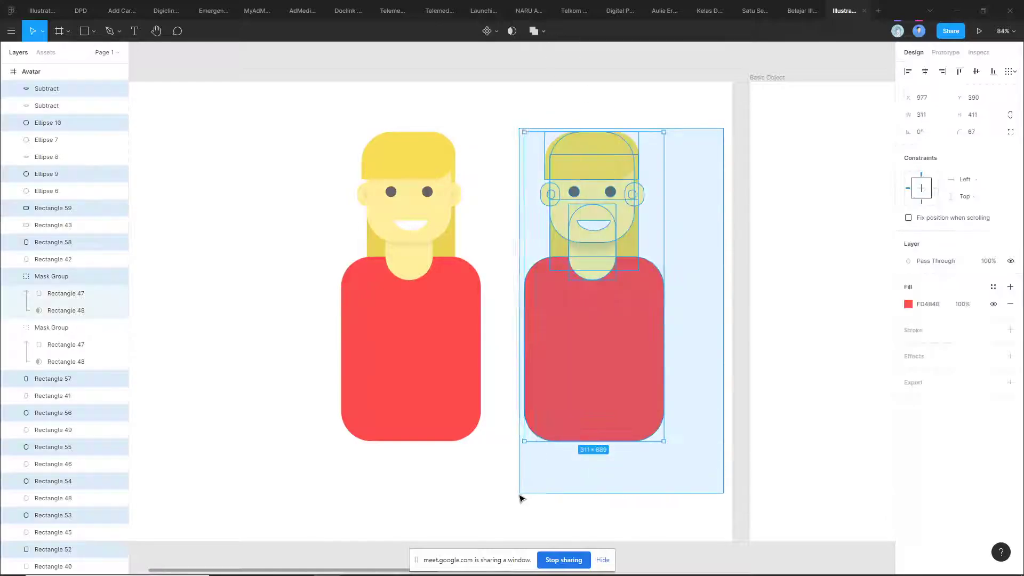
pyautogui.press('Delete')
# - Review the three frames and examine the cactus drawing and its reference image in the Basic Object frame
pyautogui.moveTo(526, 375); pyautogui.dragTo(580, 378)
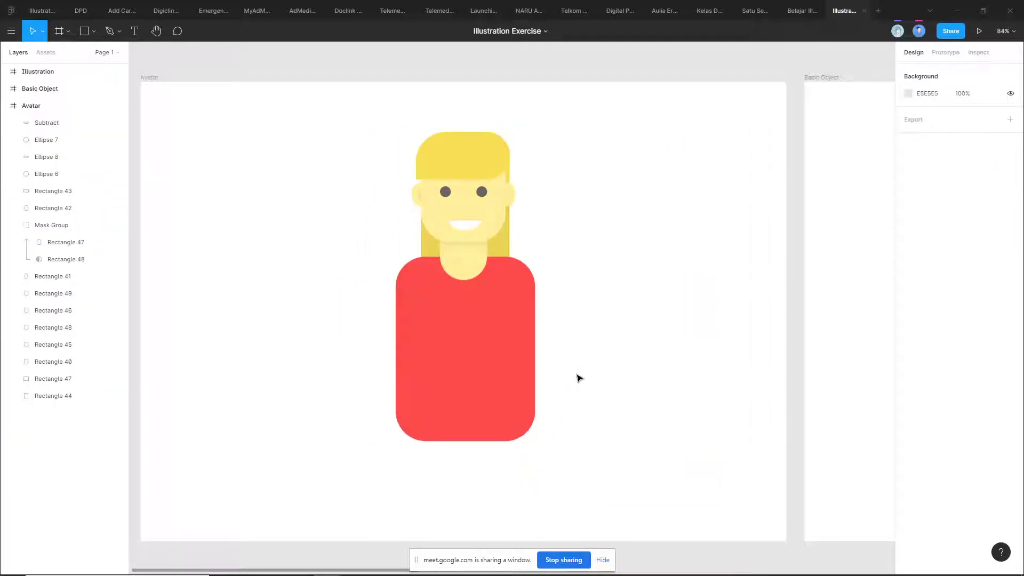
pyautogui.moveTo(580, 379); pyautogui.dragTo(304, 265)
pyautogui.scroll(-3, 320, 275)
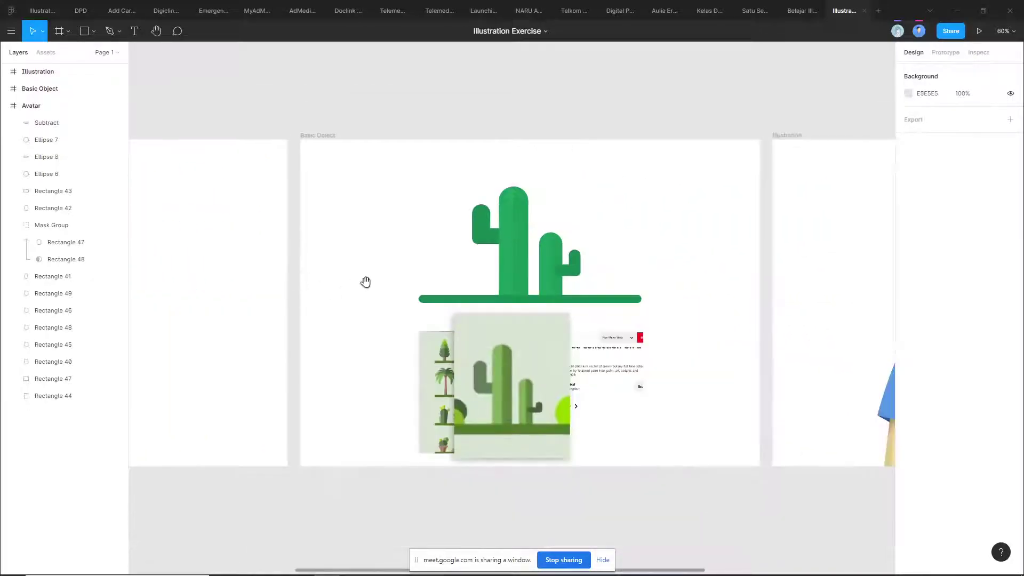
pyautogui.moveTo(366, 283); pyautogui.dragTo(324, 259)
pyautogui.scroll(4, 334, 307)
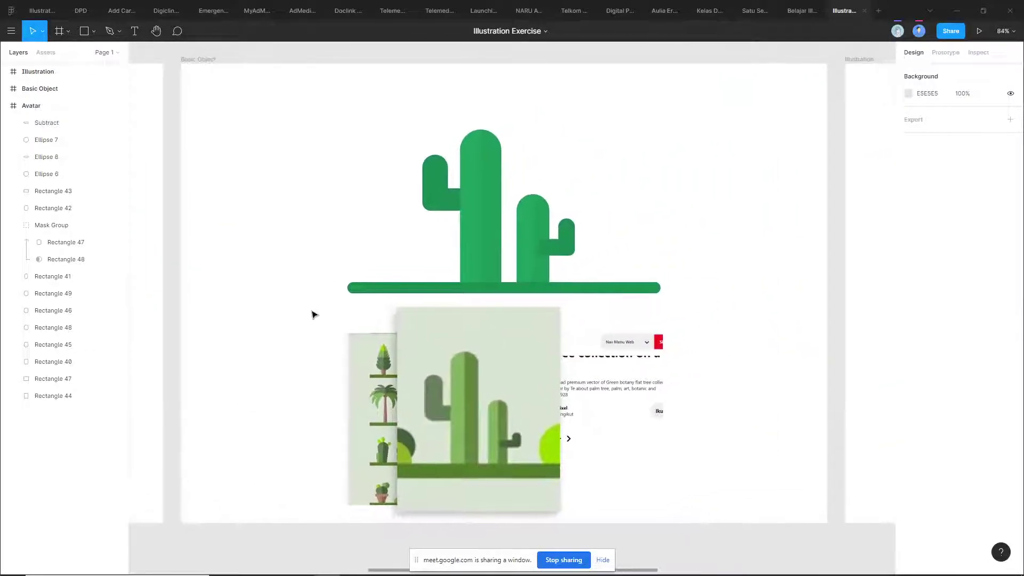
pyautogui.scroll(1, 326, 314)
pyautogui.moveTo(310, 310); pyautogui.dragTo(371, 311)
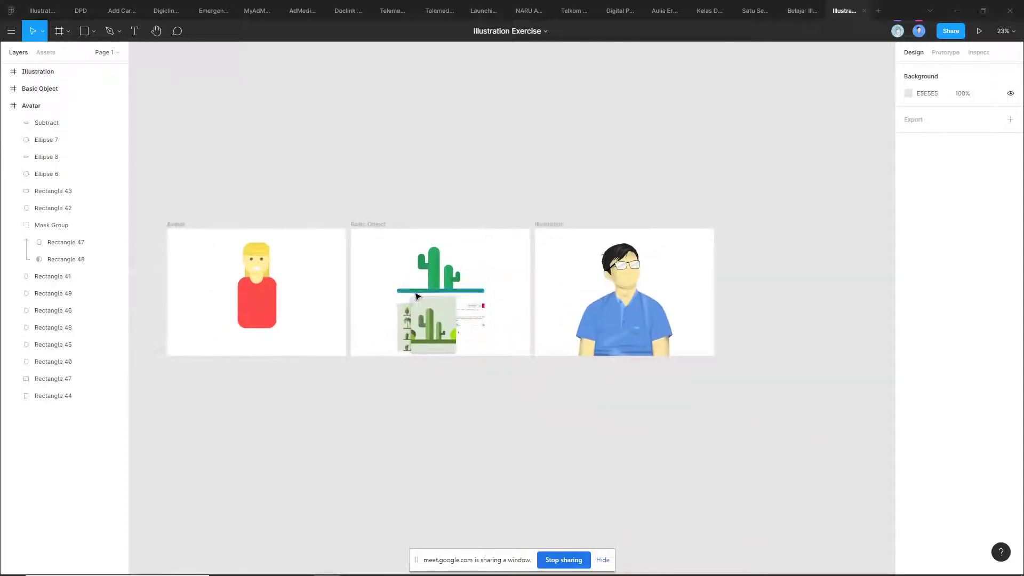
pyautogui.scroll(10, 428, 297)
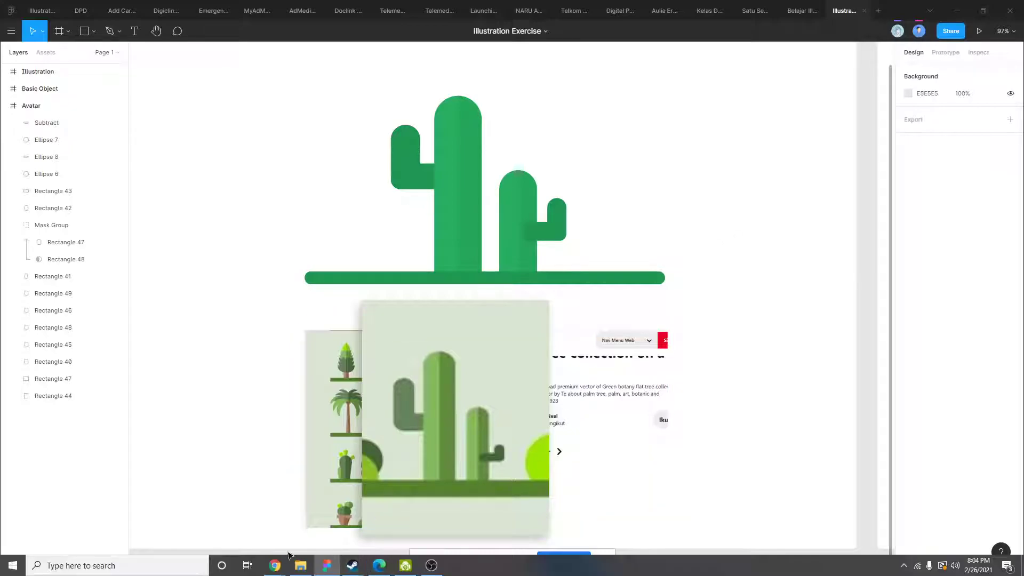
# - Switch to the Google Meet call in the Chrome window
pyautogui.moveTo(275, 565)
pyautogui.click(238, 512)
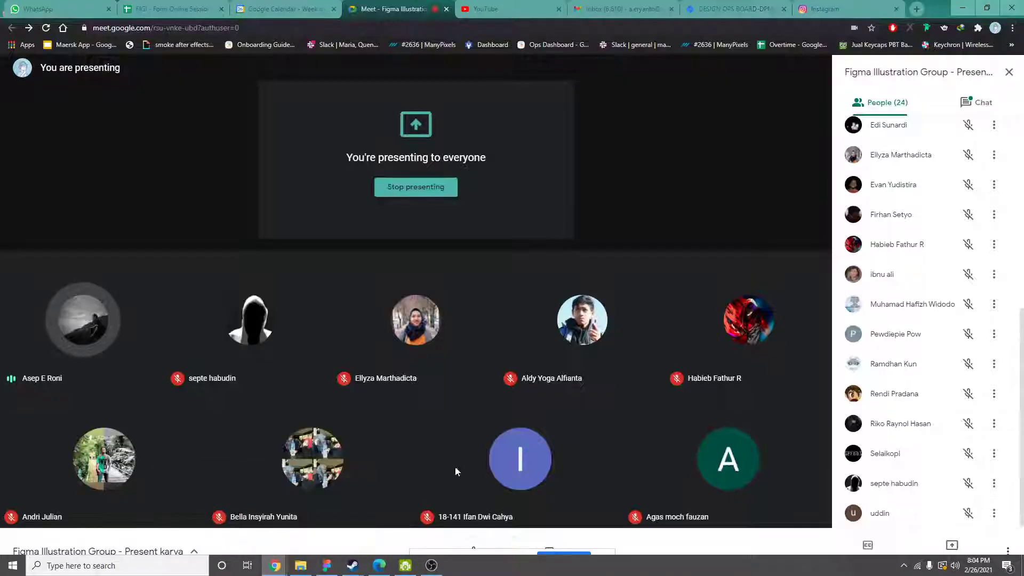
# - Open the chat messages of the Meet call and switch back to the cactus drawing in Figma
pyautogui.click(964, 105)
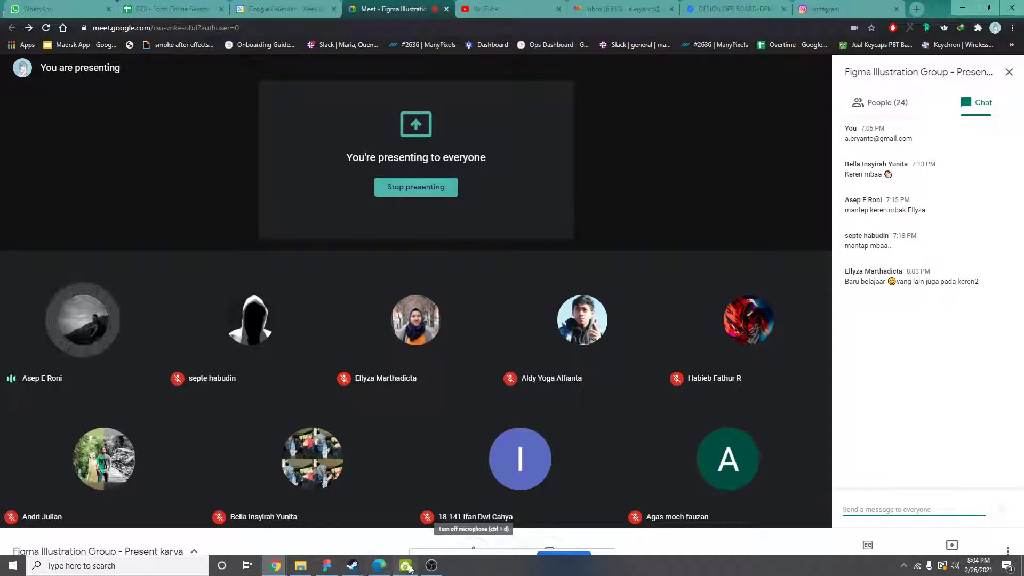
pyautogui.click(326, 565)
pyautogui.scroll(-2, 653, 438)
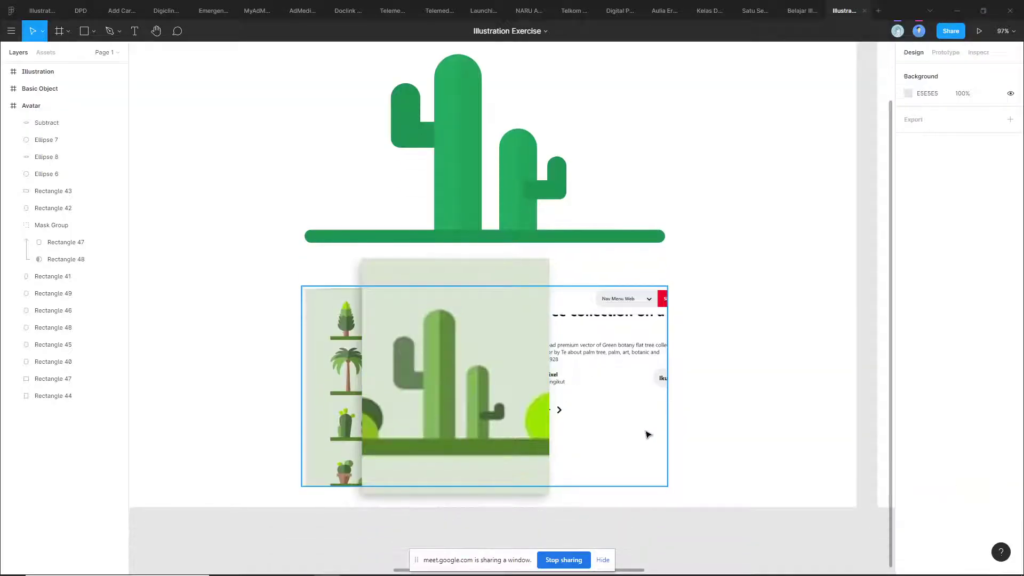
pyautogui.scroll(-2, 649, 437)
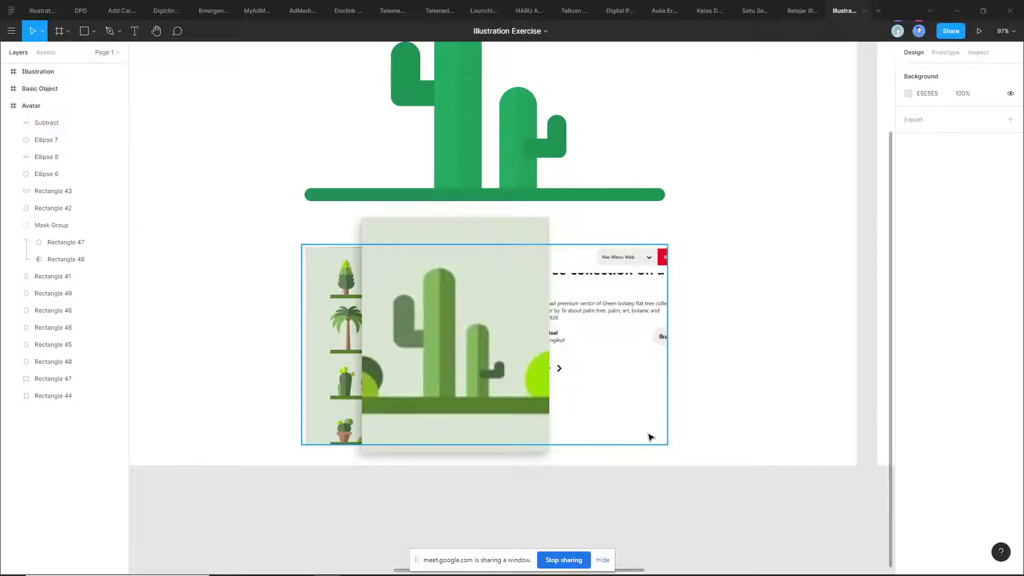
pyautogui.scroll(2, 640, 423)
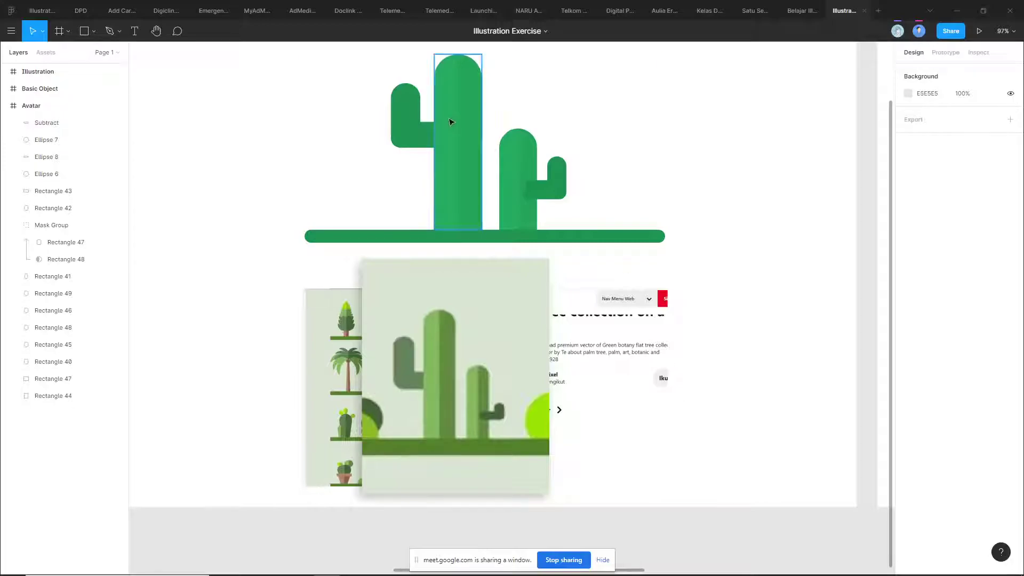
# - Examine the masked shading strip on the tall cactus trunk and the separate shapes forming the trunks and left arm
pyautogui.scroll(5, 457, 110)
pyautogui.click(481, 176)
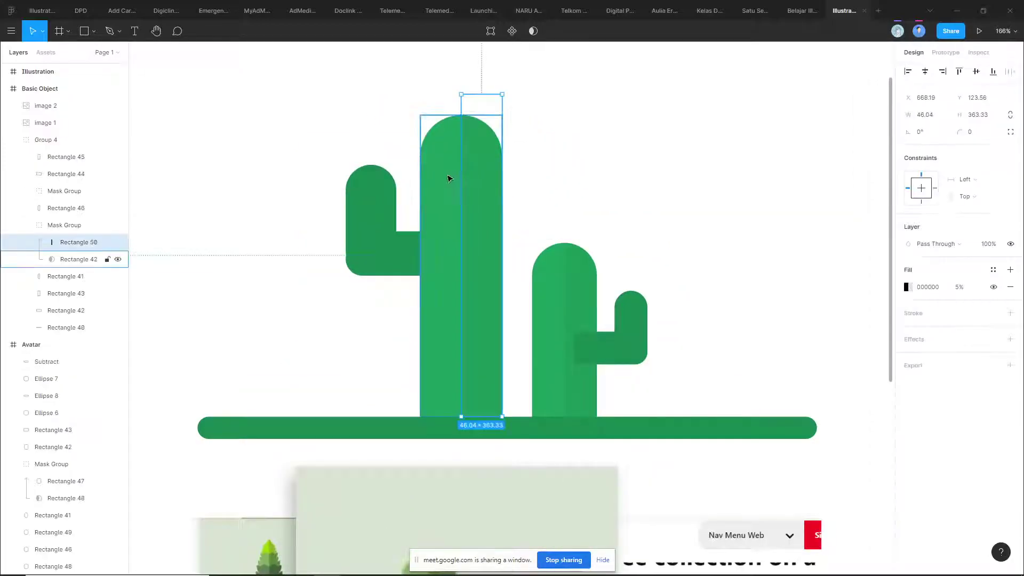
pyautogui.click(590, 164)
pyautogui.click(572, 263)
pyautogui.click(644, 242)
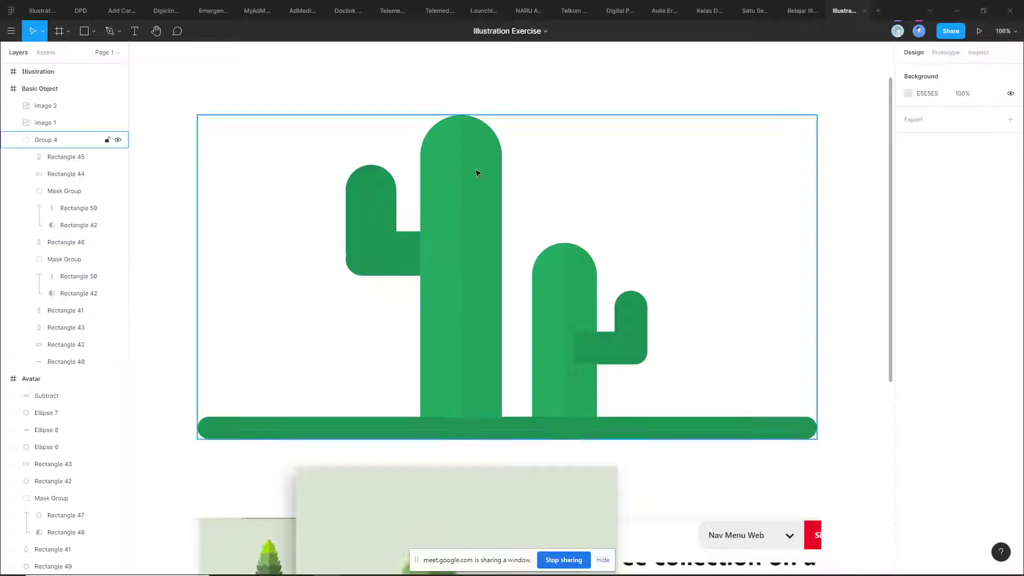
pyautogui.click(457, 167)
pyautogui.click(372, 198)
pyautogui.click(410, 257)
pyautogui.click(552, 198)
pyautogui.click(376, 237)
pyautogui.click(408, 256)
pyautogui.click(581, 196)
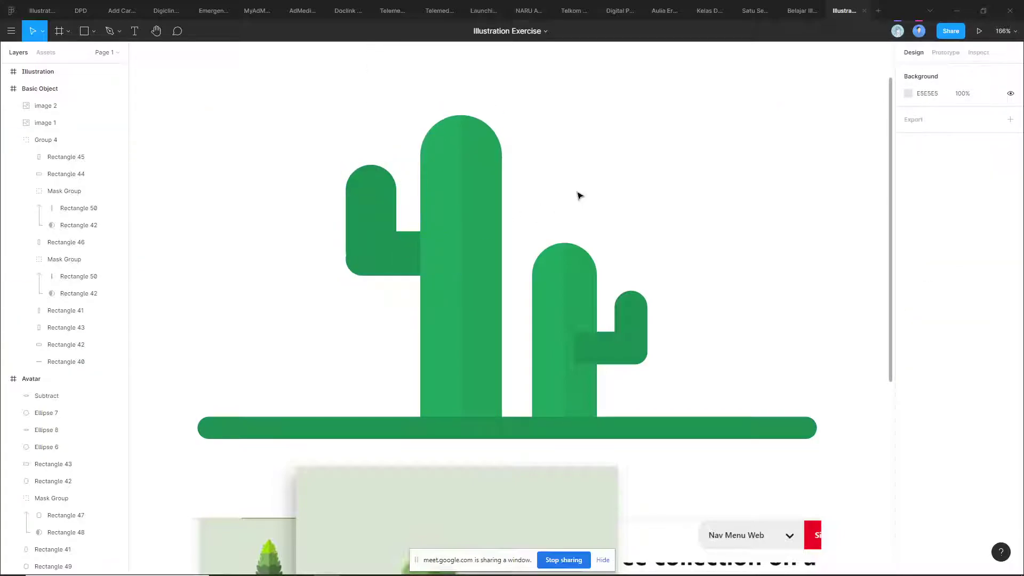
# - Inspect the outer corner of the tall cactus's left arm and the separate rectangles that form its joint
pyautogui.scroll(3, 335, 276)
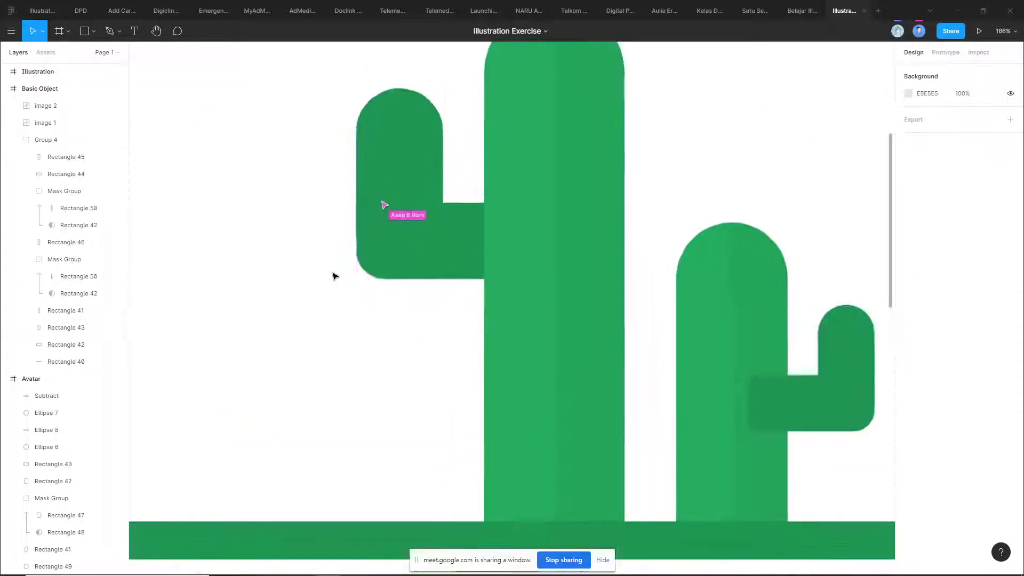
pyautogui.scroll(5, 335, 276)
pyautogui.scroll(5, 374, 232)
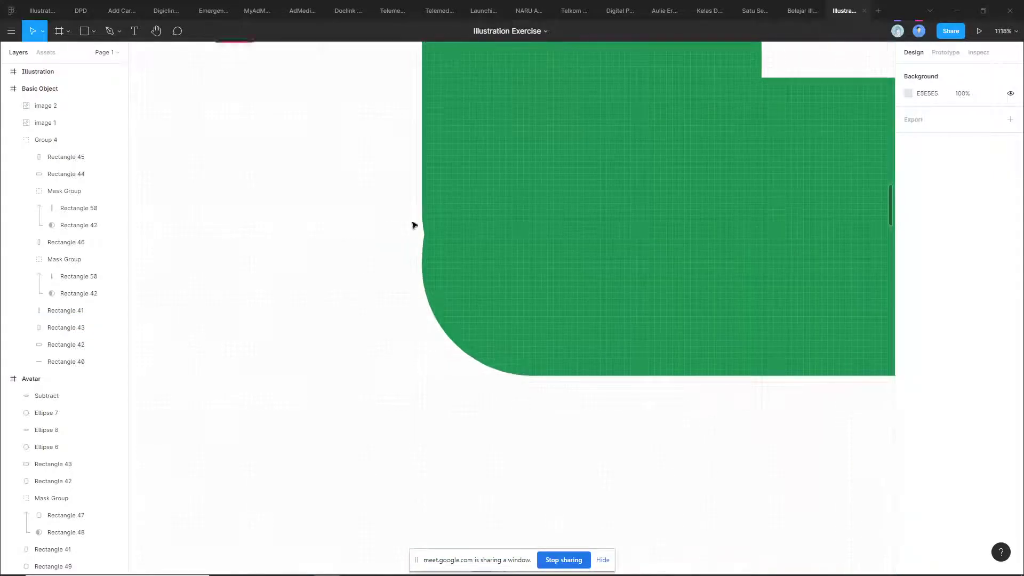
pyautogui.scroll(1, 424, 237)
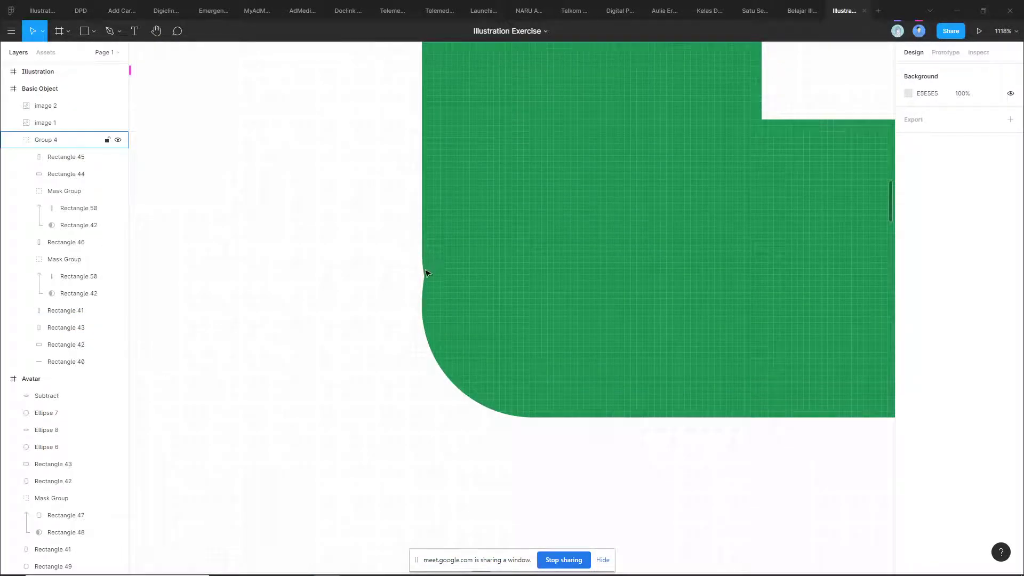
pyautogui.scroll(-4, 359, 307)
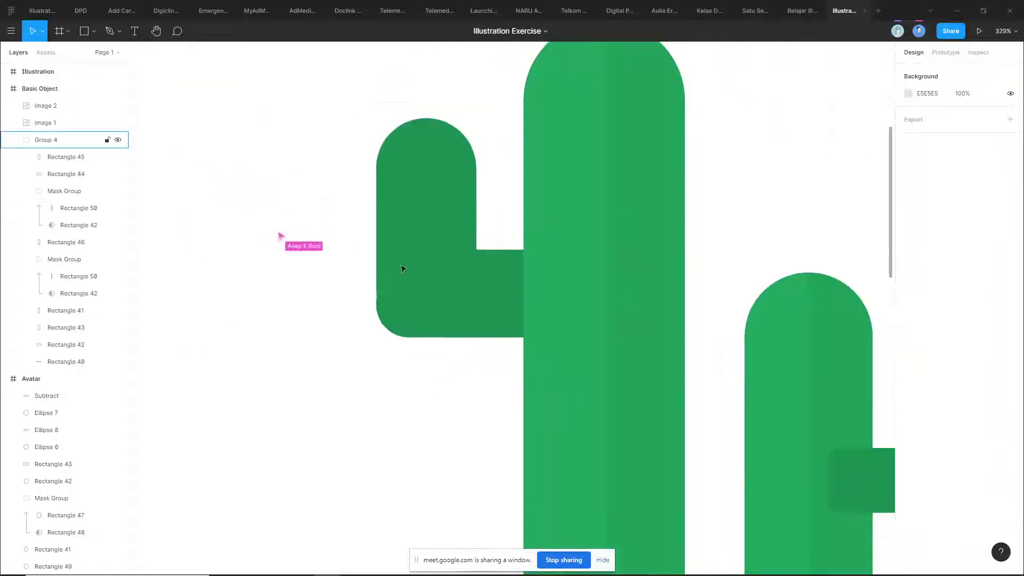
pyautogui.doubleClick(442, 187)
pyautogui.scroll(-3, 441, 190)
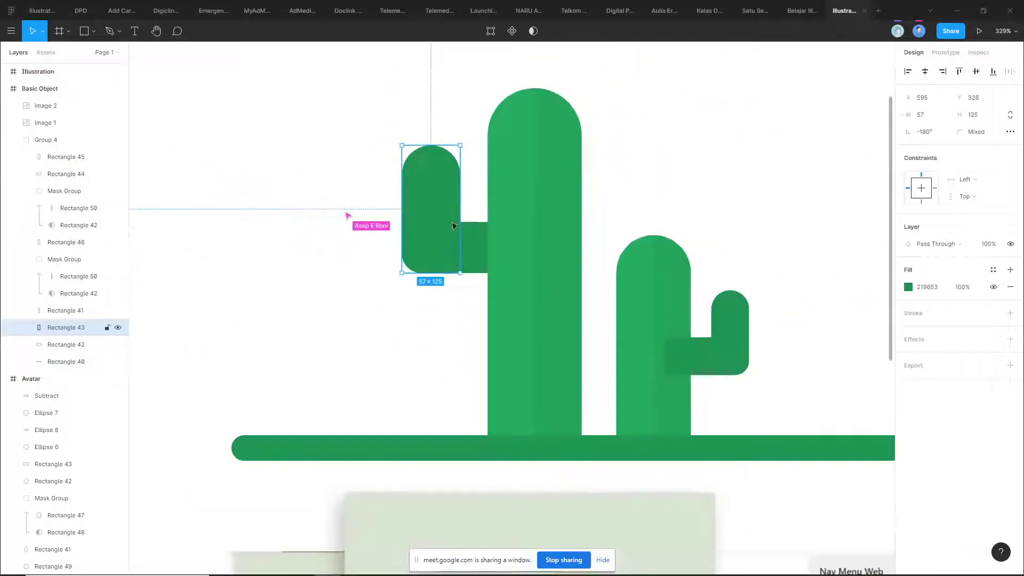
pyautogui.moveTo(462, 278); pyautogui.dragTo(503, 178)
pyautogui.click(391, 297)
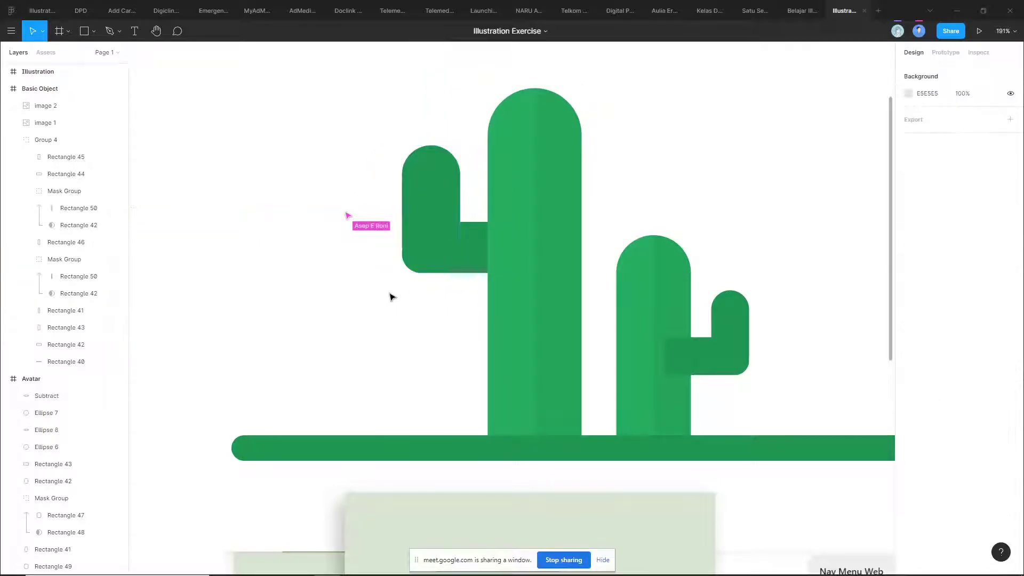
pyautogui.scroll(3, 393, 279)
pyautogui.click(455, 172)
pyautogui.scroll(-3, 342, 273)
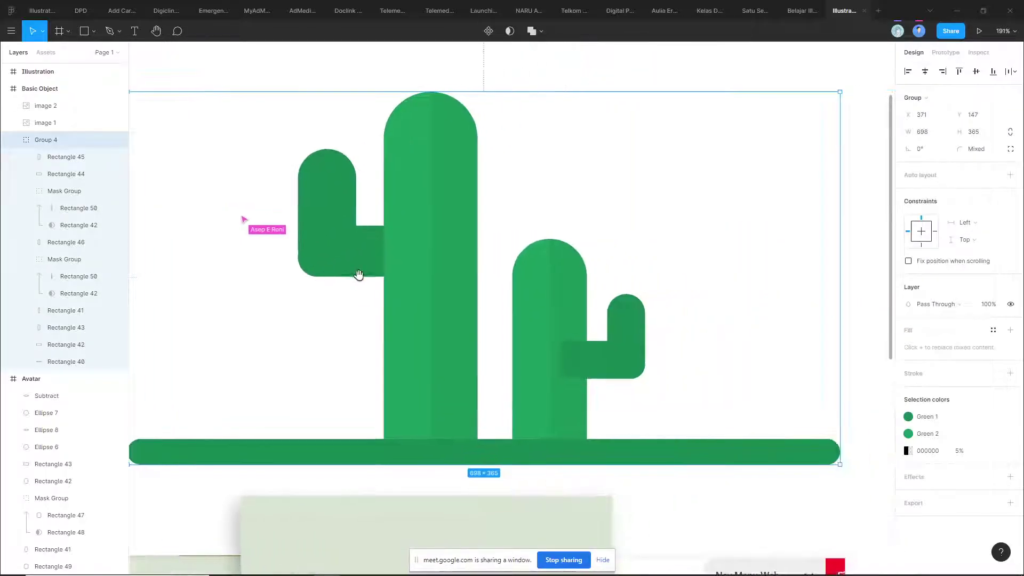
pyautogui.scroll(-5, 531, 259)
pyautogui.hscroll(-4, 417, 266)
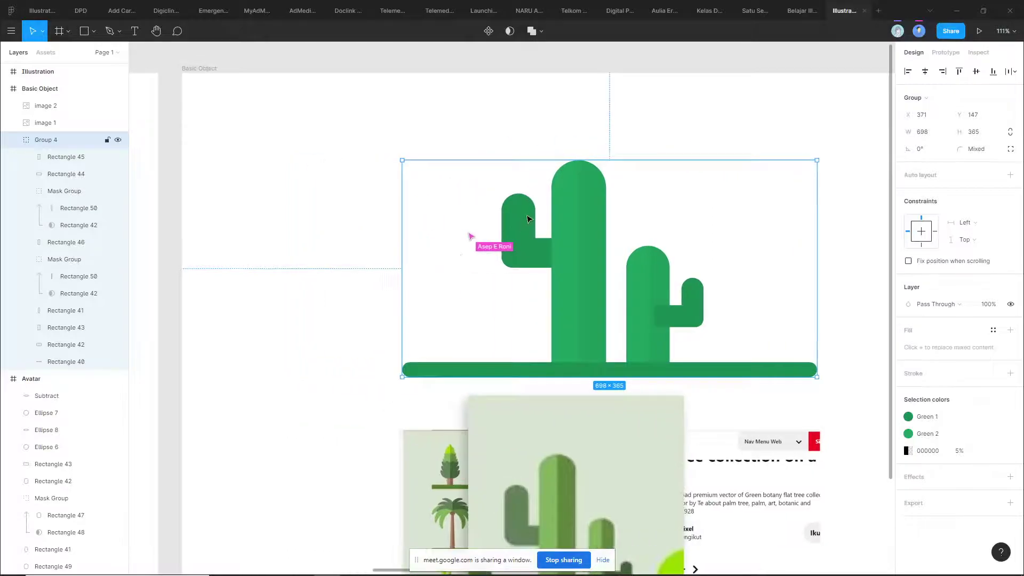
pyautogui.scroll(3, 516, 227)
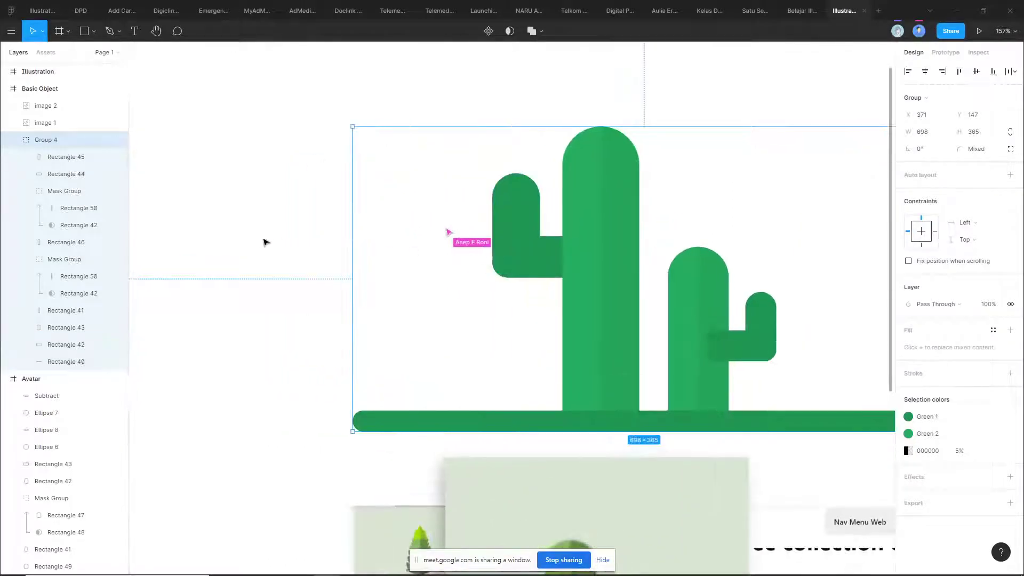
# - Draw a rectangle about 44 × 91 in the empty area left of the cactus in the Basic Object frame
pyautogui.moveTo(272, 243); pyautogui.dragTo(331, 240)
pyautogui.press('r')
pyautogui.scroll(5, 343, 250)
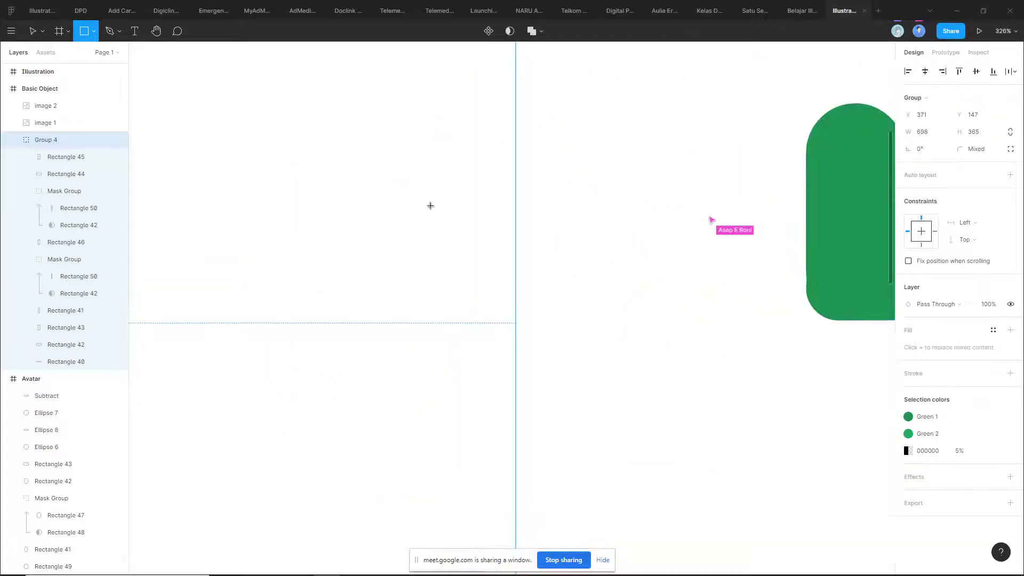
pyautogui.hscroll(2, 430, 203)
pyautogui.moveTo(362, 144); pyautogui.dragTo(429, 282)
pyautogui.click(478, 226)
pyautogui.click(400, 212)
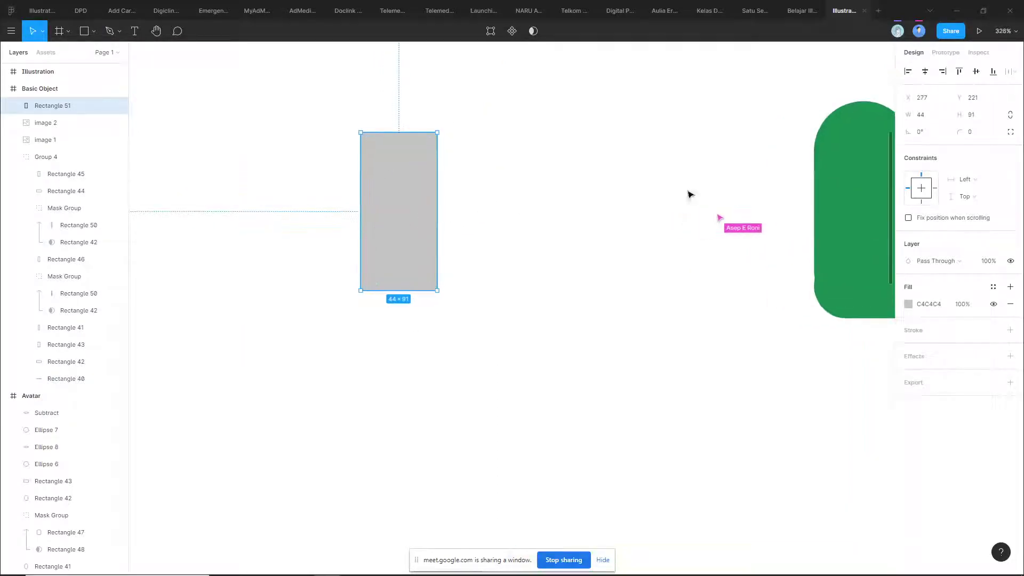
pyautogui.scroll(2, 533, 199)
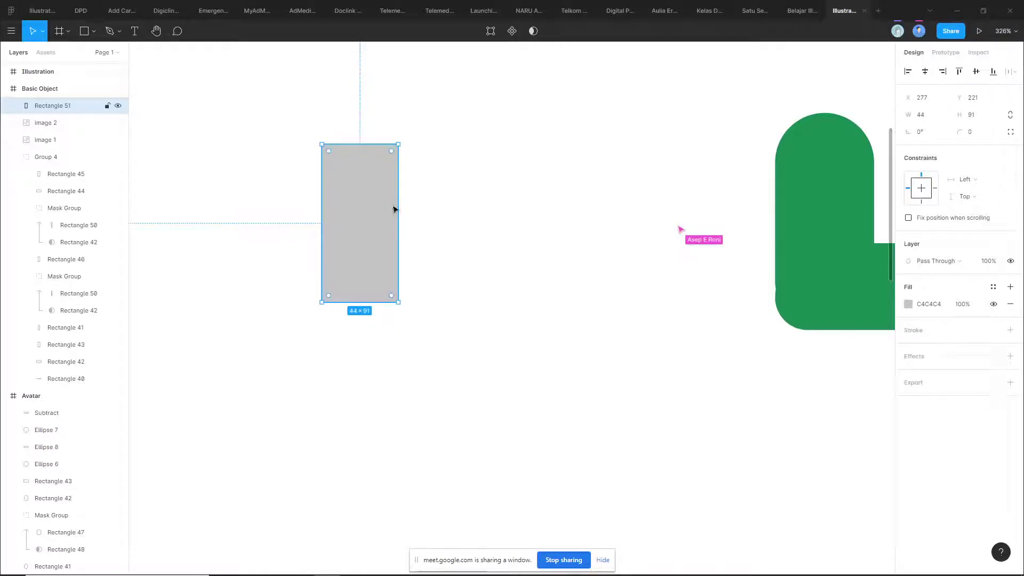
# - Duplicate the rectangle, rotate the copy 90°, and align it with the original's lower end to form an L shape
pyautogui.hotkey('ctrl', 'd')
pyautogui.moveTo(406, 142); pyautogui.dragTo(443, 279)
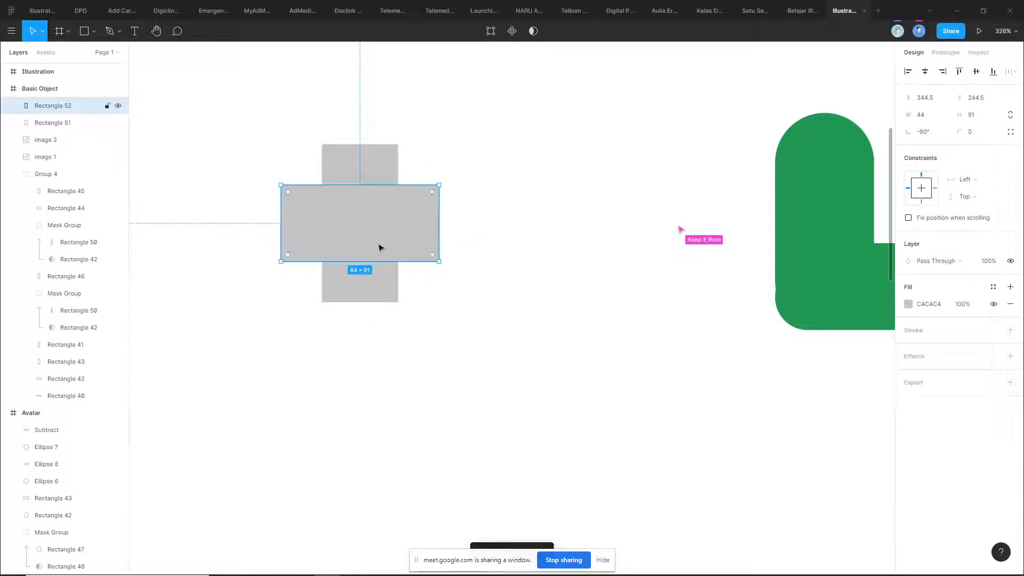
pyautogui.moveTo(313, 222); pyautogui.dragTo(355, 267)
pyautogui.click(293, 227)
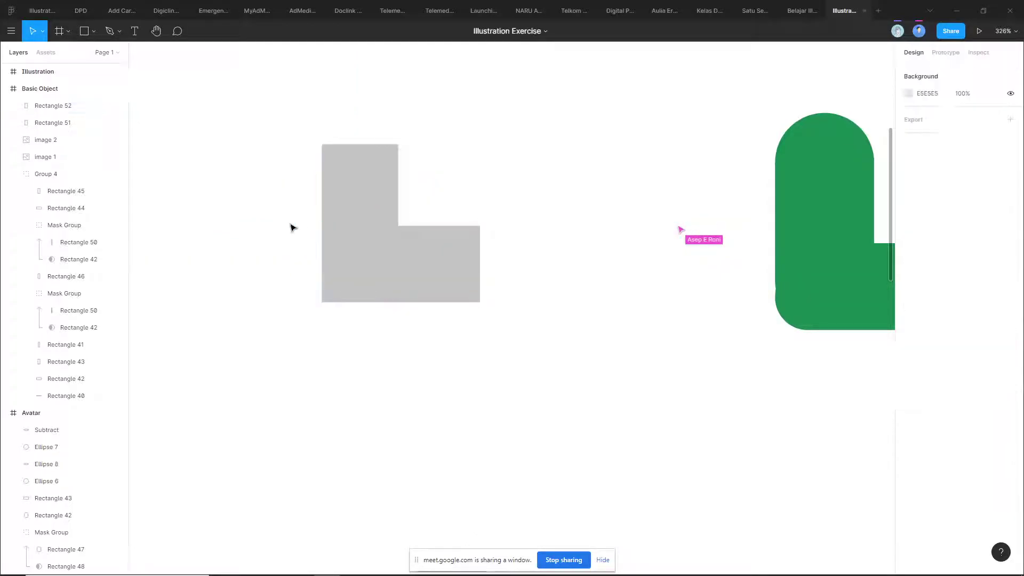
# - Combine the two grey rectangles of the L shape into one Union shape
pyautogui.moveTo(259, 128); pyautogui.dragTo(420, 291)
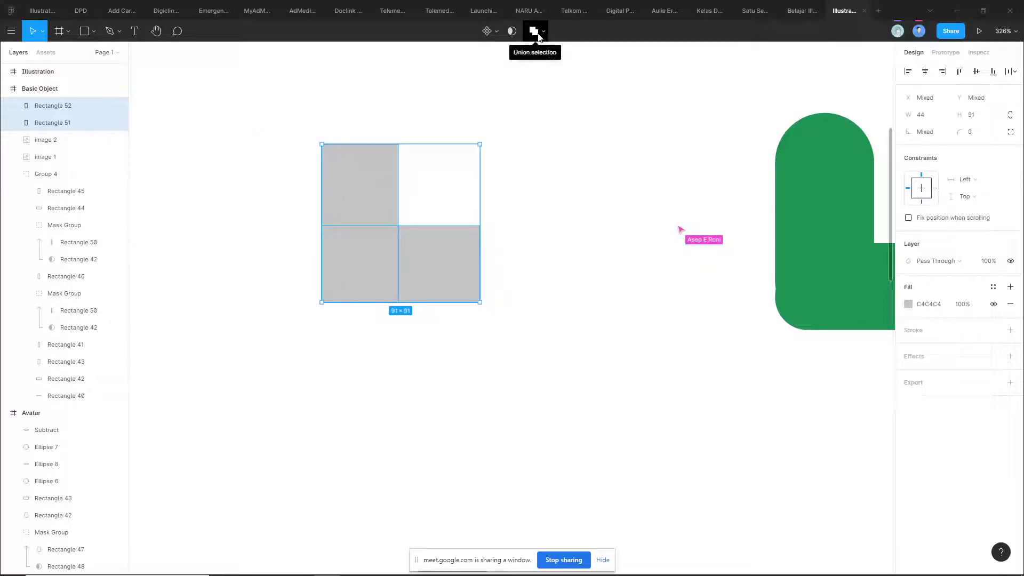
pyautogui.click(542, 34)
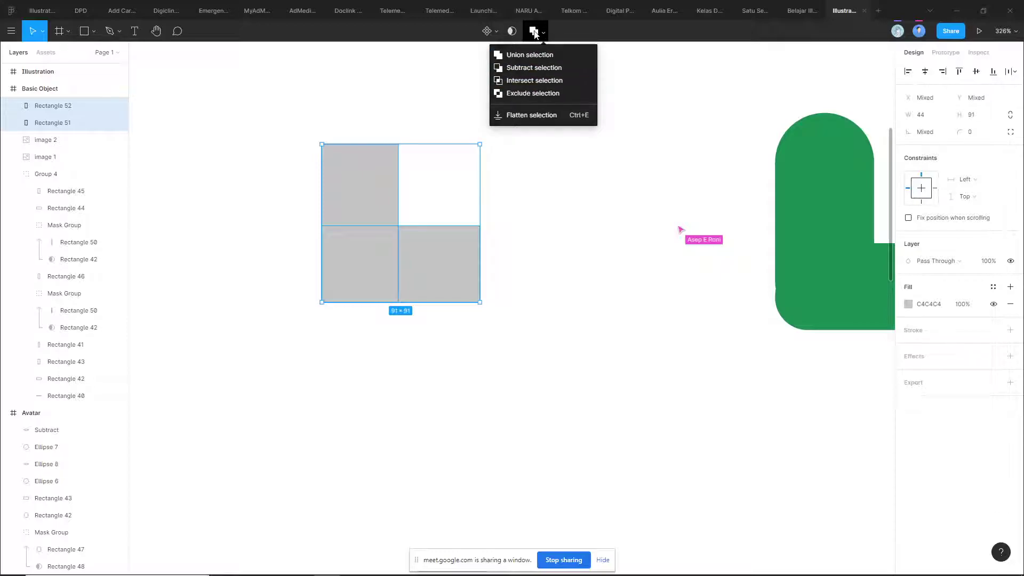
pyautogui.click(533, 33)
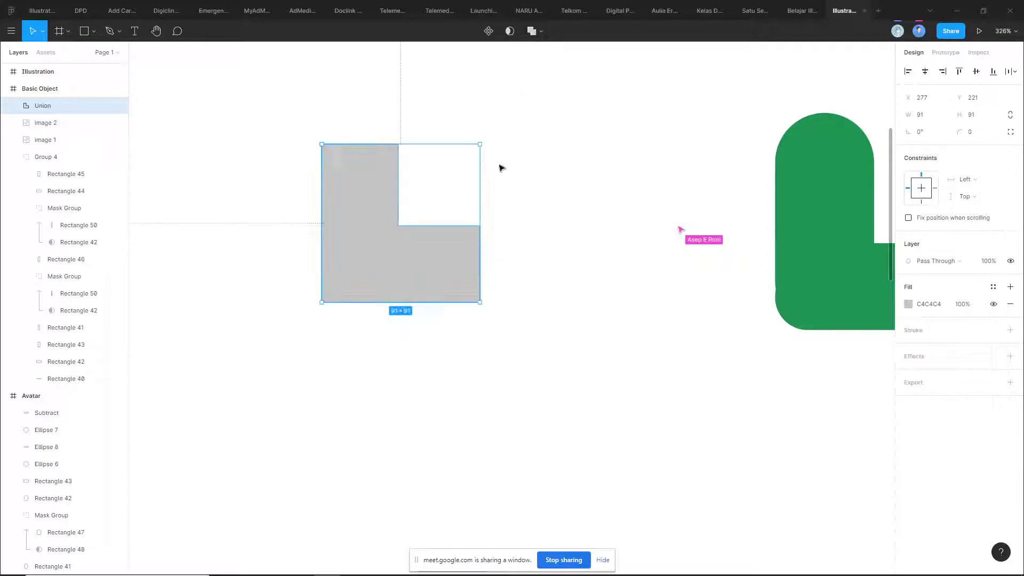
# - Inspect the two rectangles nested inside the L-shaped union
pyautogui.doubleClick(388, 201)
pyautogui.press('Escape')
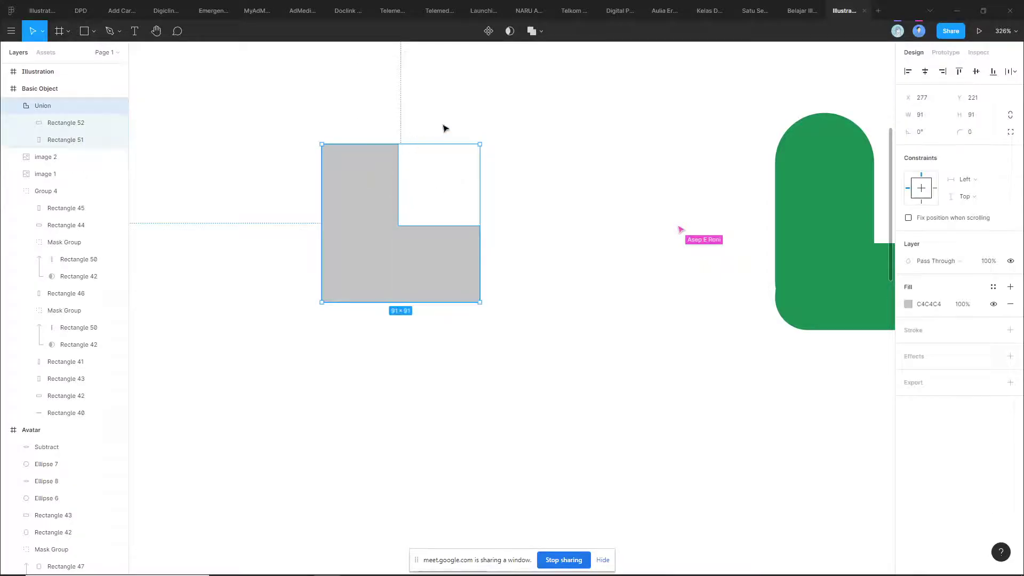
pyautogui.click(402, 116)
pyautogui.click(380, 198)
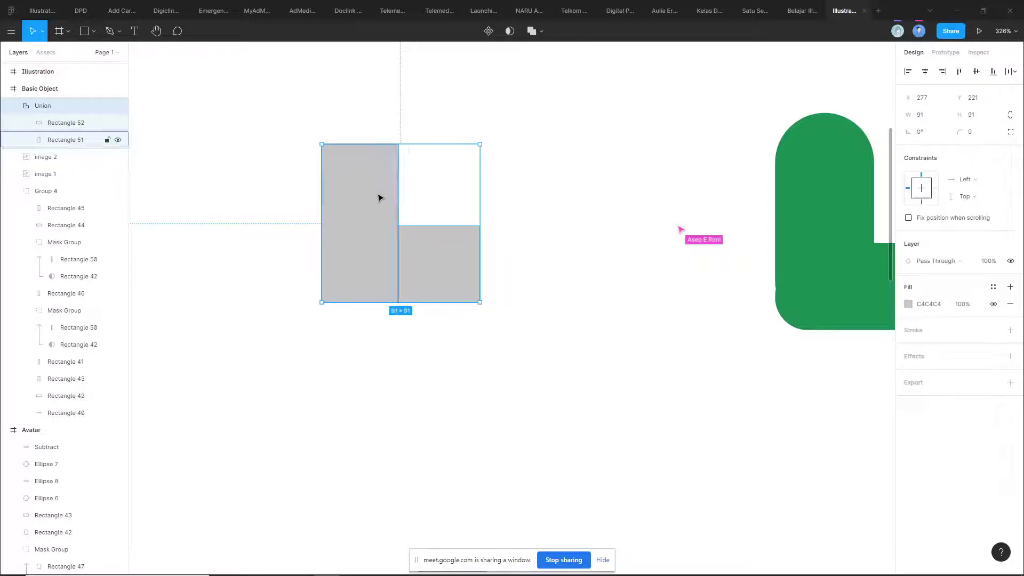
pyautogui.click(379, 140)
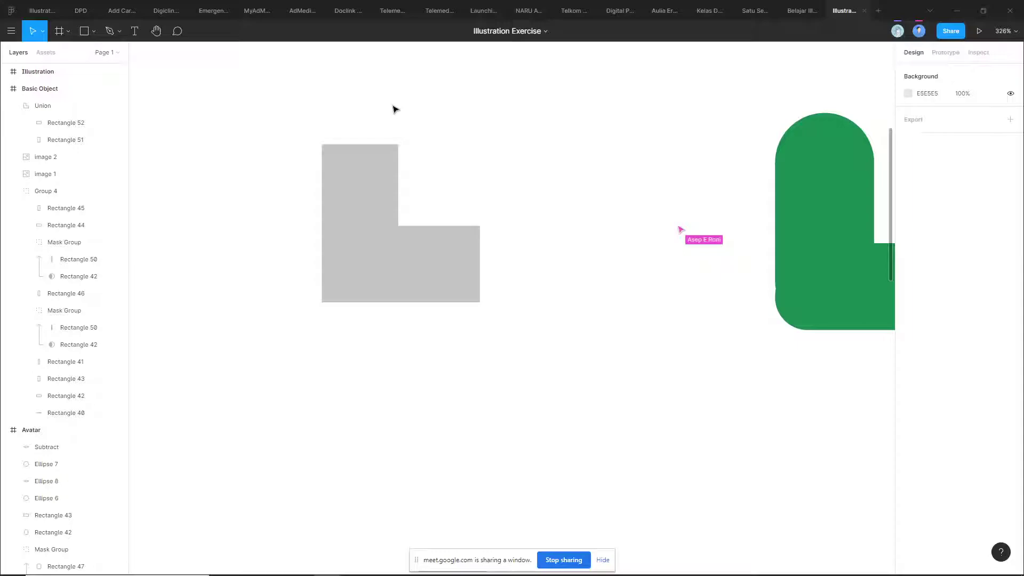
pyautogui.click(323, 187)
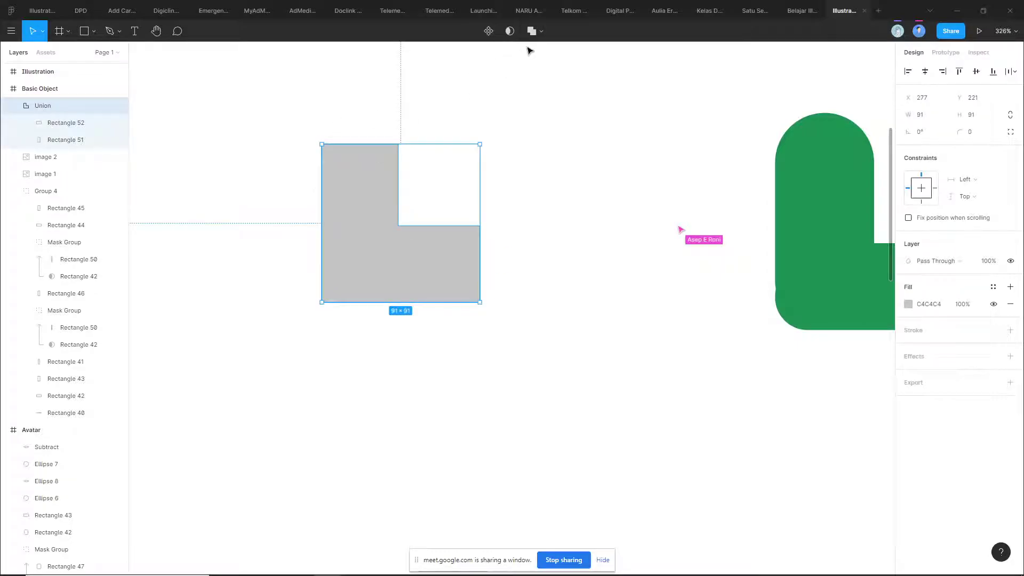
# - Flatten the L-shaped union into a single shape and check the selection on its vertical part
pyautogui.doubleClick(347, 195)
pyautogui.hotkey('ctrl', 'e')
pyautogui.click(361, 235)
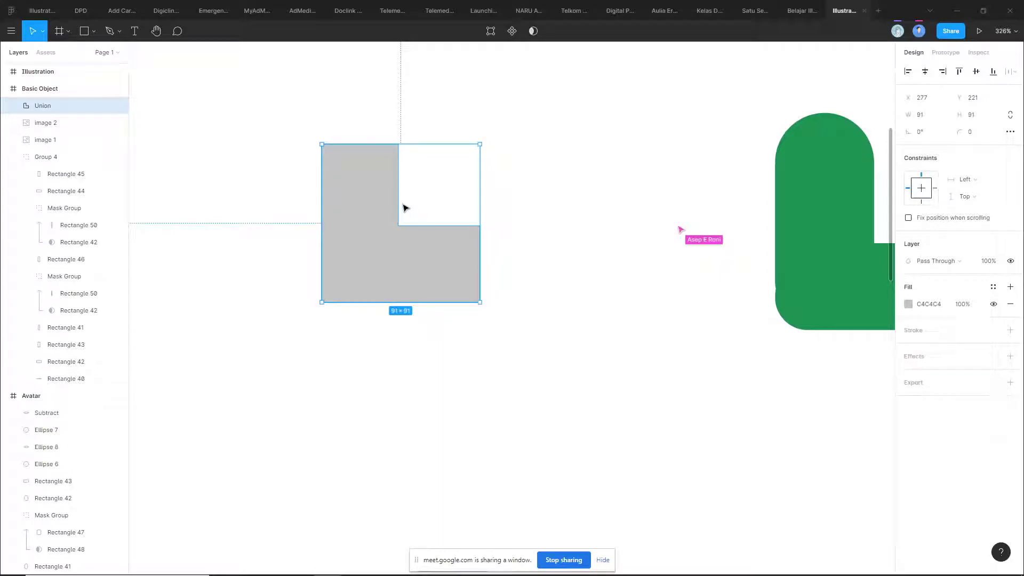
pyautogui.press('Escape')
pyautogui.click(369, 202)
pyautogui.press('Escape')
# - Try moving the vertical part of the L shape aside, and undo back to the unflattened union
pyautogui.doubleClick(357, 218)
pyautogui.moveTo(356, 218); pyautogui.dragTo(530, 151)
pyautogui.hotkey('ctrl', 'z')
pyautogui.press('Escape')
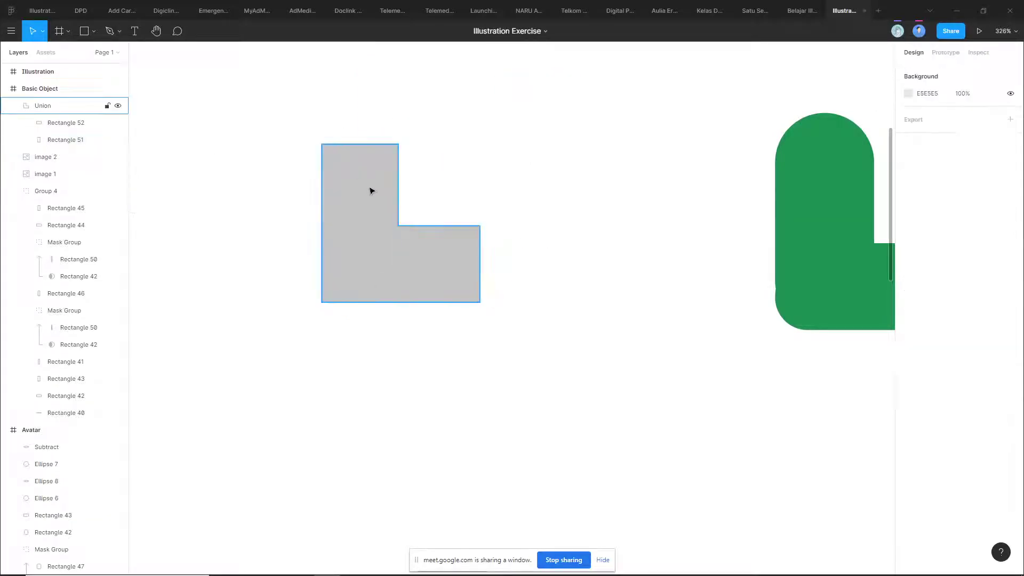
# - Flatten the L-shaped union so its two nested rectangles become one vector shape
pyautogui.doubleClick(371, 191)
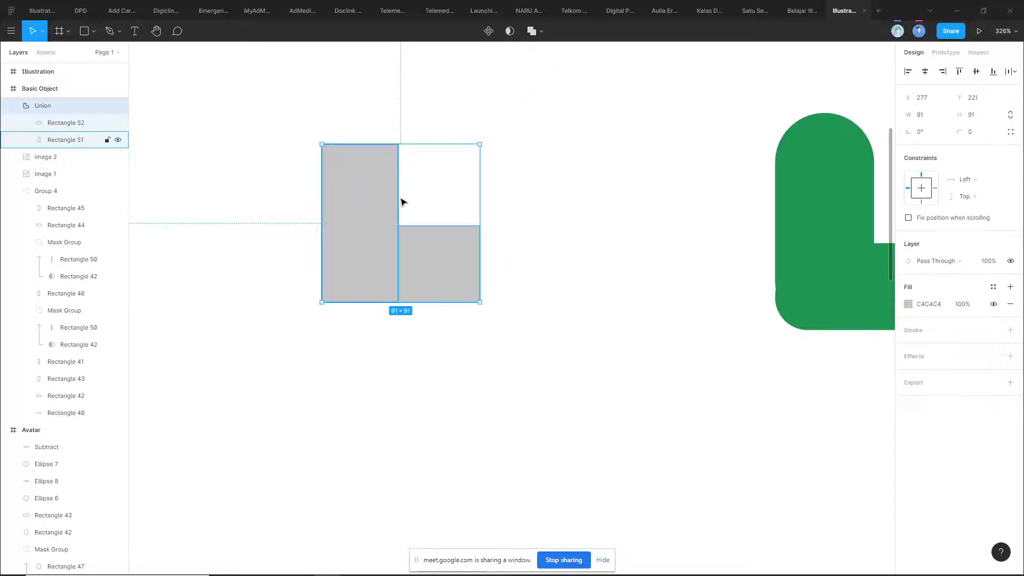
pyautogui.press('Escape')
pyautogui.click(338, 192)
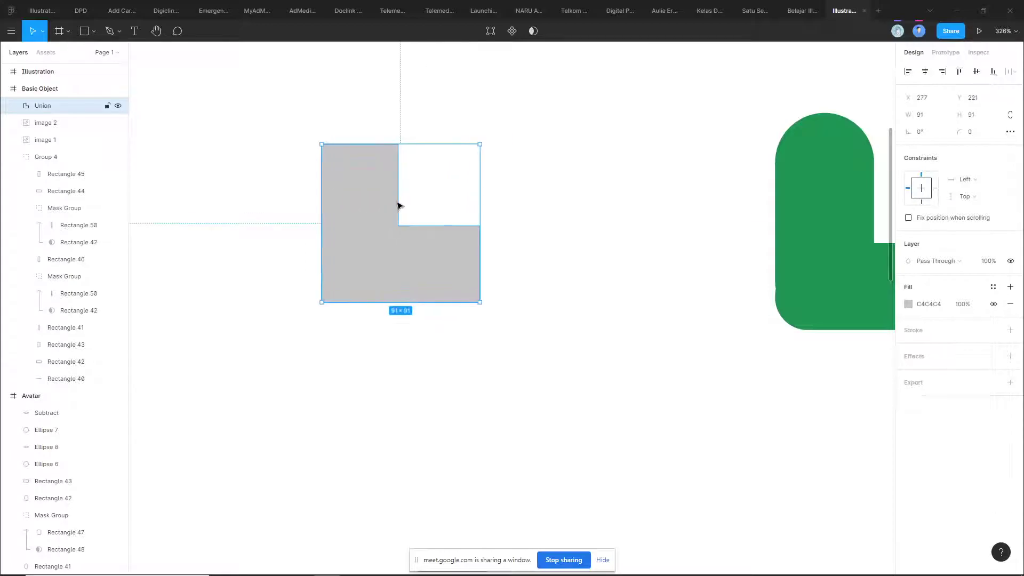
# - Round the two upper corners of the flattened L shape's vertical part into a full semicircle
pyautogui.scroll(2, 342, 223)
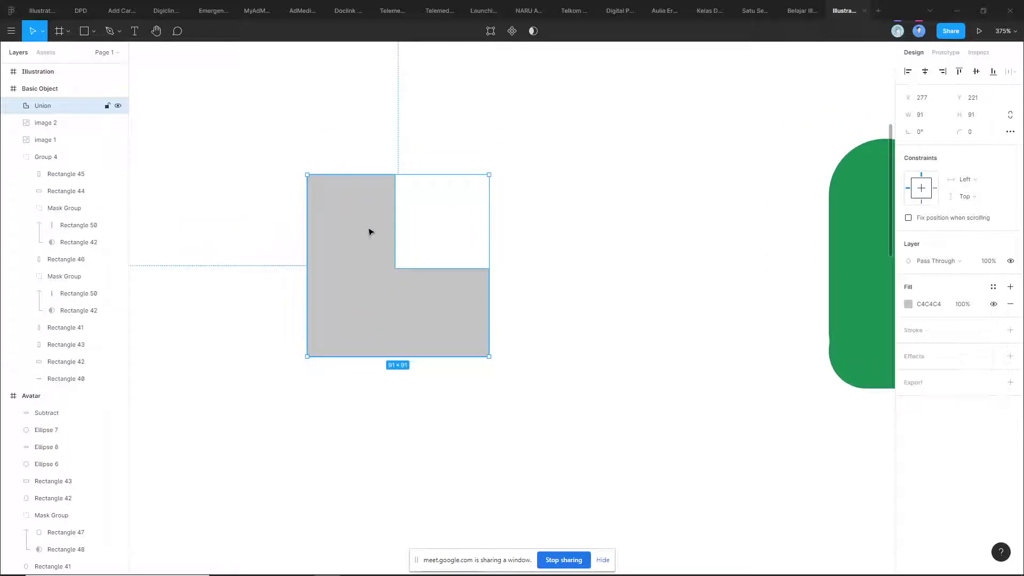
pyautogui.press('Return')
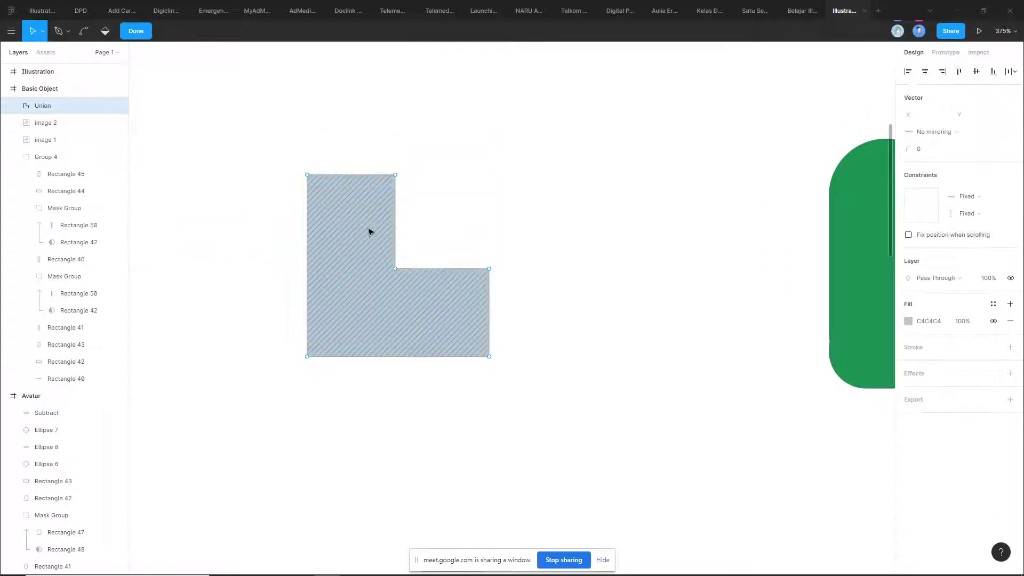
pyautogui.moveTo(436, 148); pyautogui.dragTo(262, 201)
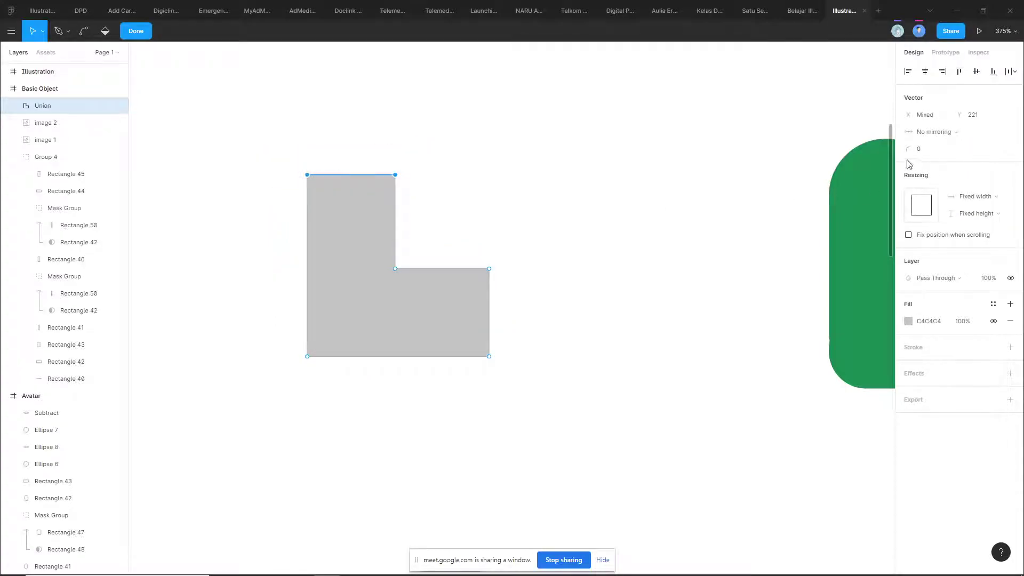
pyautogui.click(319, 198)
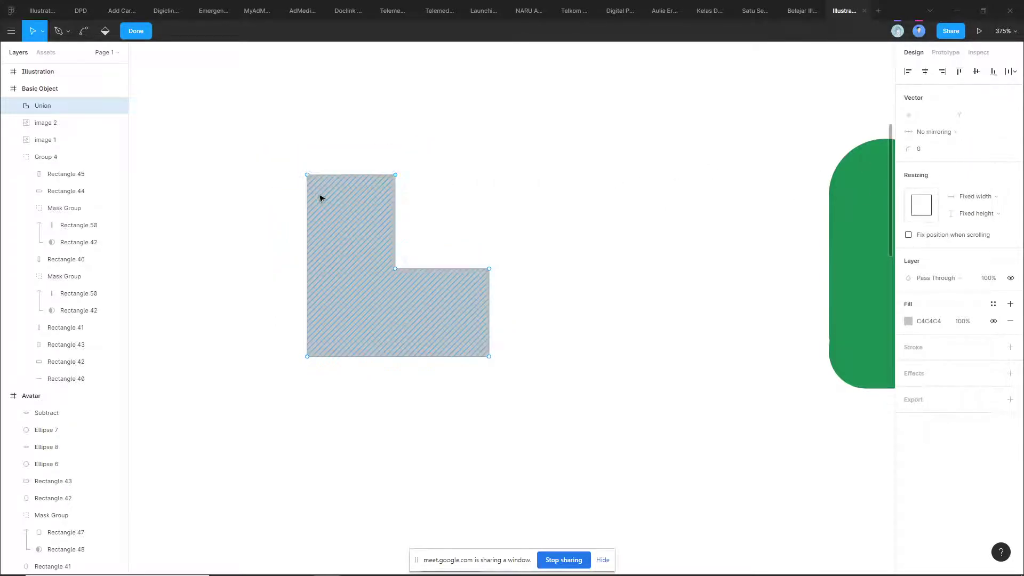
pyautogui.moveTo(497, 143); pyautogui.dragTo(263, 216)
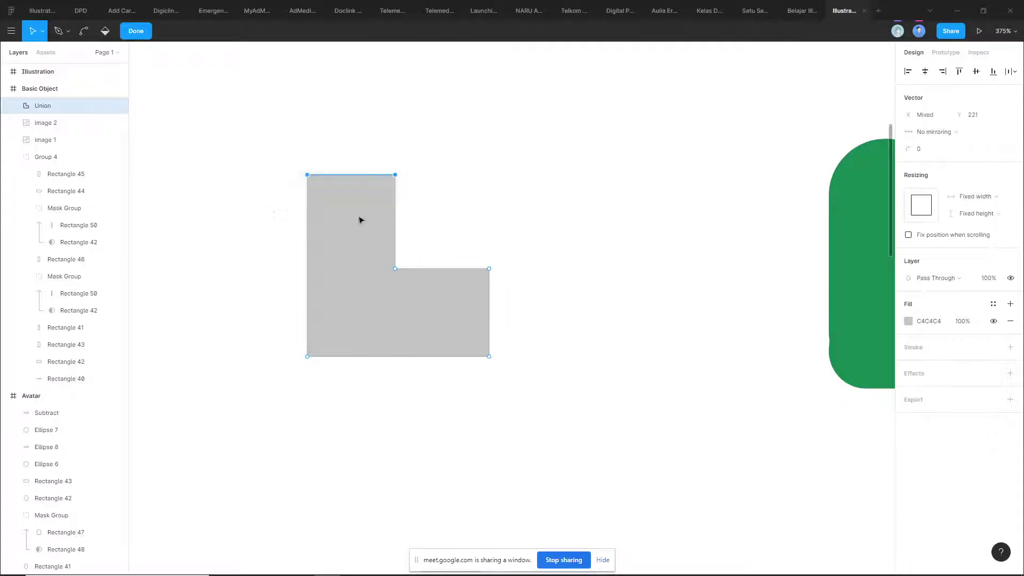
pyautogui.moveTo(909, 149); pyautogui.dragTo(938, 149)
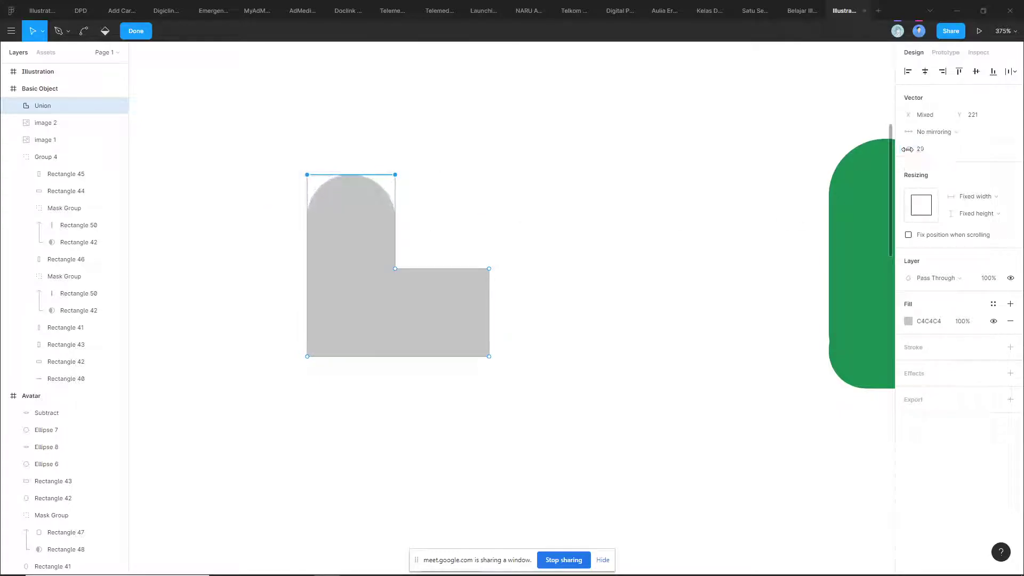
# - Round the L shape's lower-left outer corner and set its inner corner's radius to 10, then finish vector editing
pyautogui.moveTo(256, 338); pyautogui.dragTo(348, 382)
pyautogui.moveTo(909, 151); pyautogui.dragTo(934, 150)
pyautogui.moveTo(419, 247); pyautogui.dragTo(389, 289)
pyautogui.moveTo(908, 150); pyautogui.dragTo(921, 150)
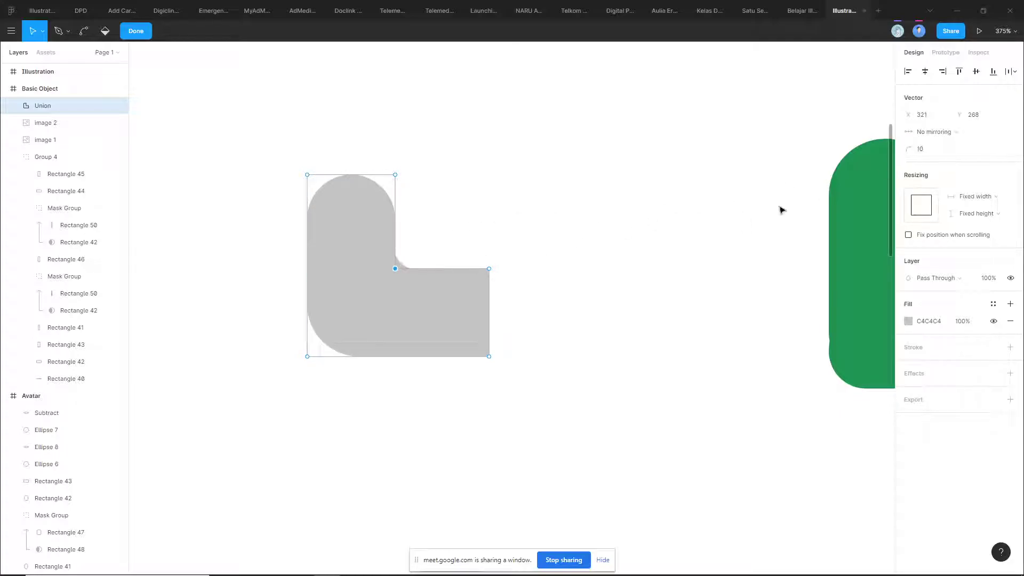
pyautogui.press('Escape')
pyautogui.press('Escape')
# - Delete the grey rounded L-shaped demo arm beside the cactus drawing
pyautogui.scroll(-5, 615, 226)
pyautogui.hscroll(3, 550, 208)
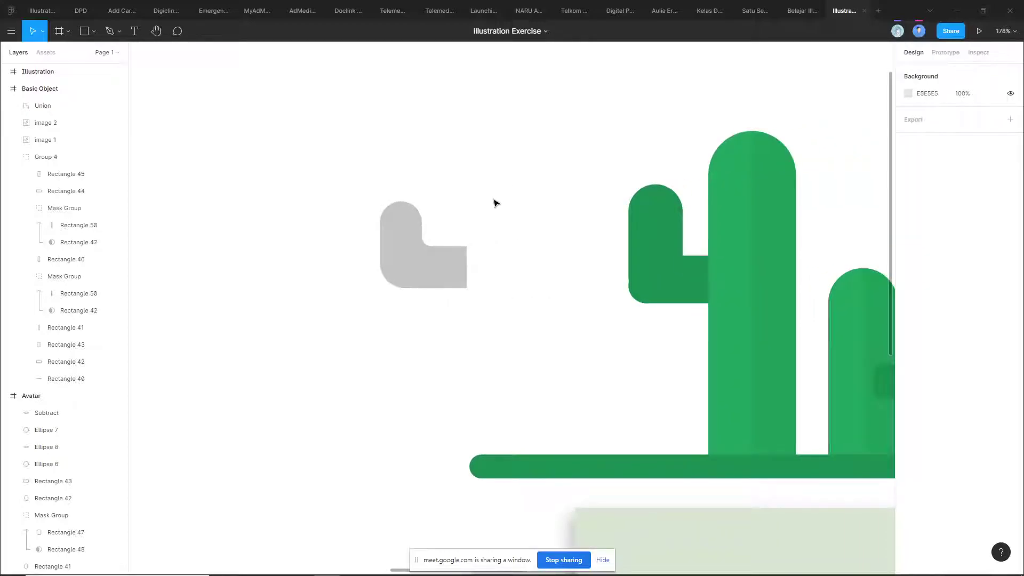
pyautogui.click(414, 231)
pyautogui.click(498, 178)
pyautogui.click(427, 268)
pyautogui.press('Delete')
pyautogui.scroll(-5, 320, 267)
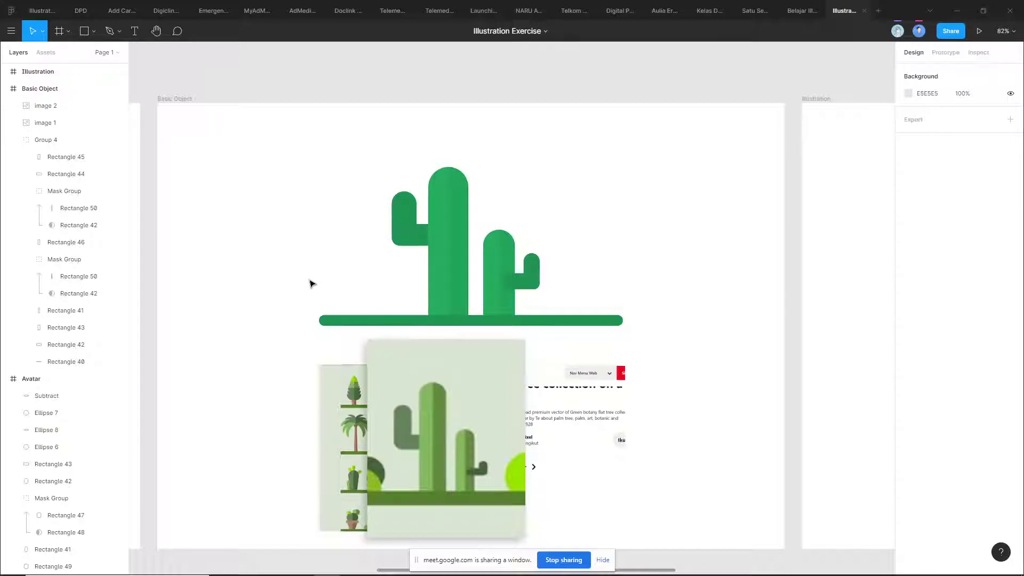
# - Inspect the masked shading strip over the right half of the tall cactus
pyautogui.scroll(5, 472, 192)
pyautogui.keyDown('ctrl'); pyautogui.click(423, 201); pyautogui.keyUp('ctrl')
pyautogui.click(526, 193)
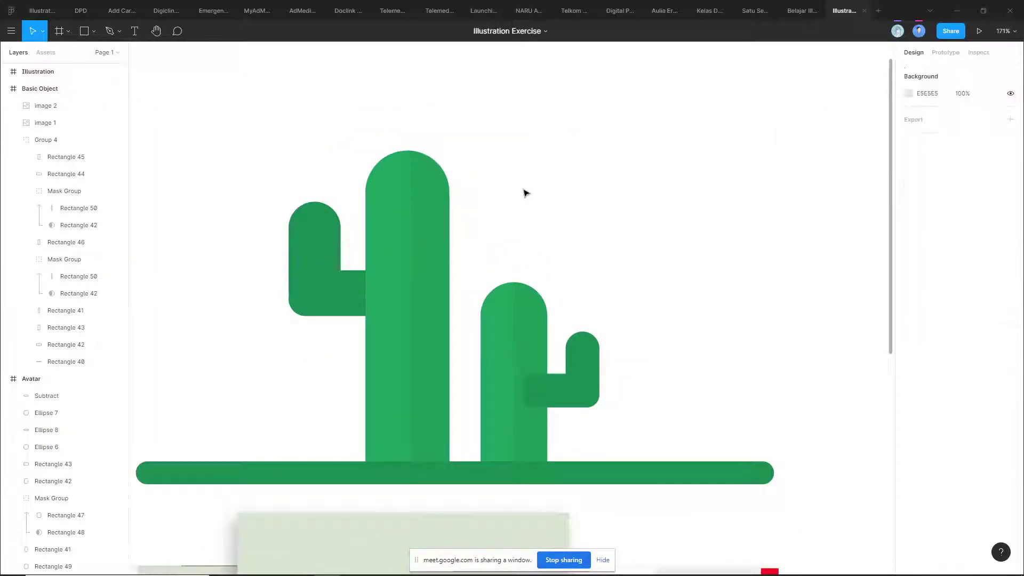
pyautogui.scroll(3, 445, 249)
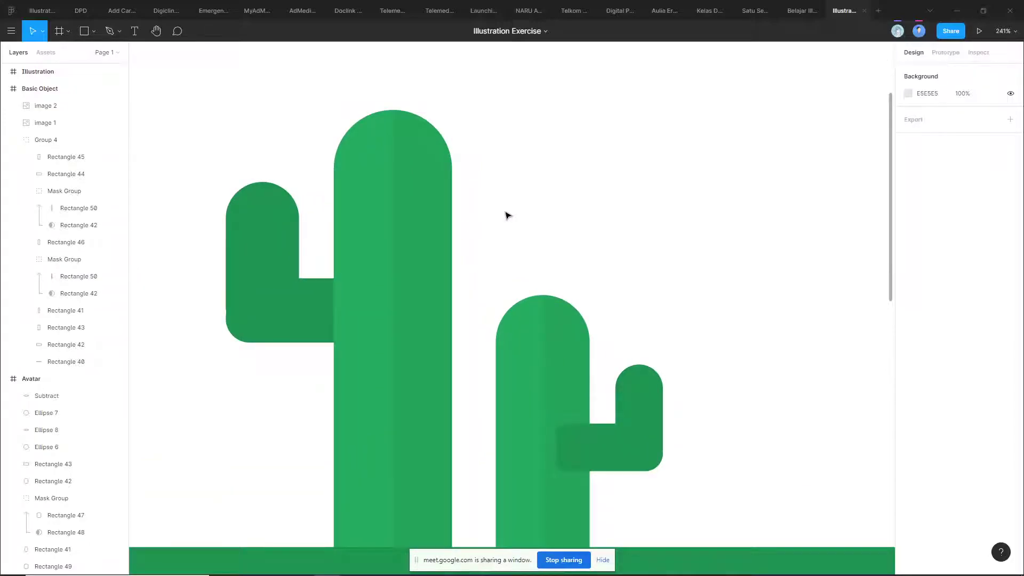
pyautogui.scroll(-3, 469, 205)
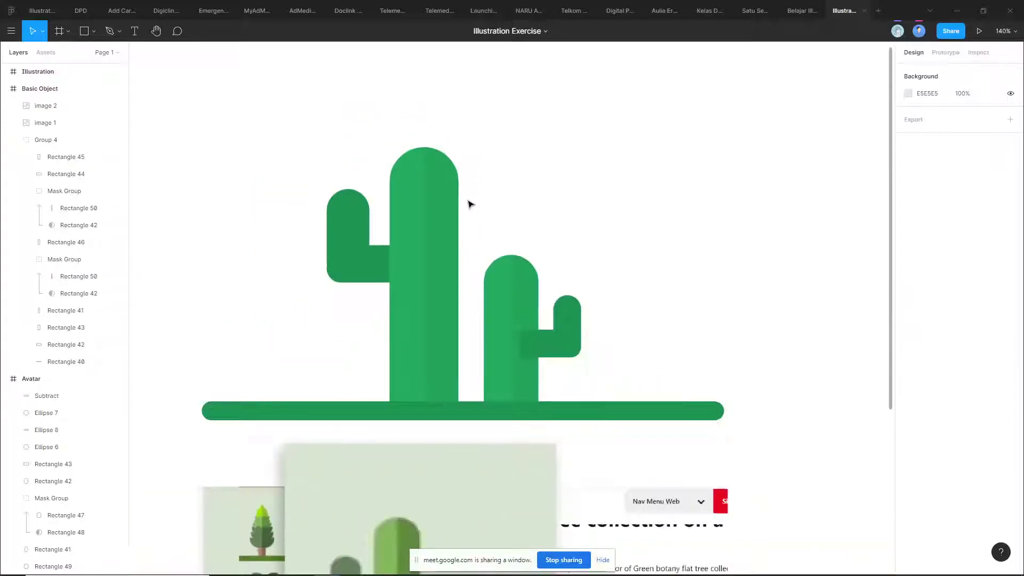
pyautogui.click(456, 186)
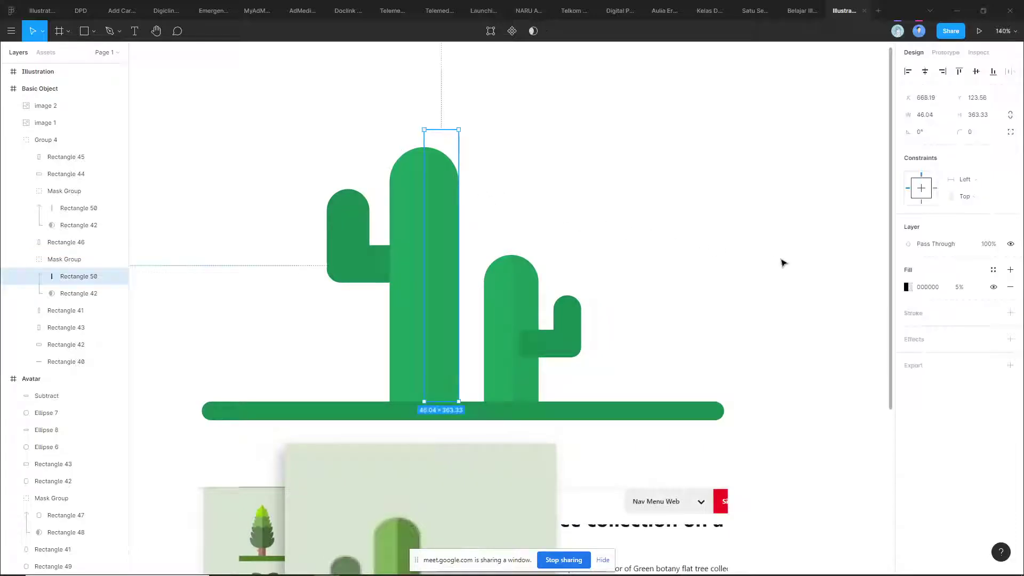
pyautogui.click(626, 212)
pyautogui.click(590, 208)
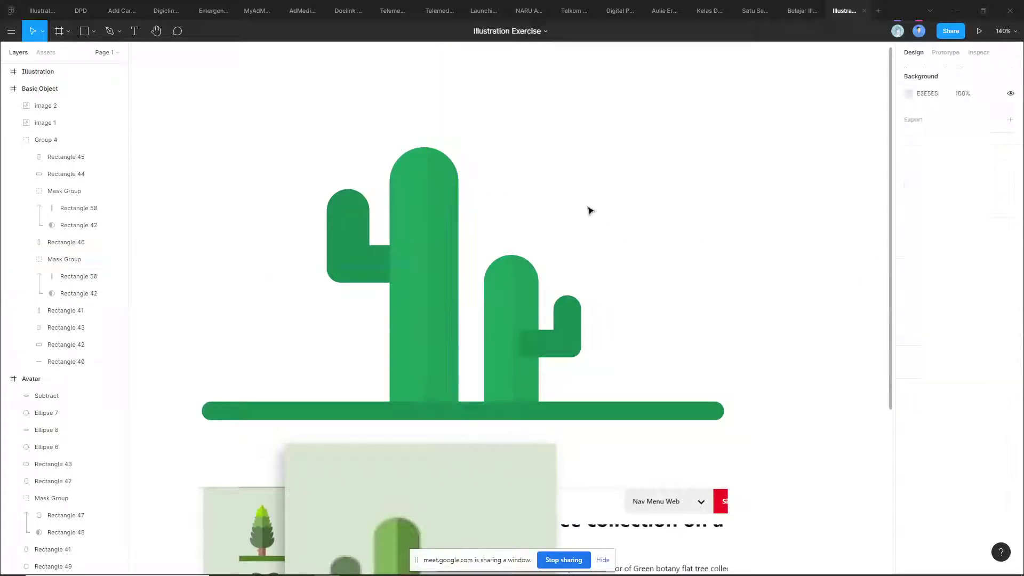
# - Check the fill opacity of the tall cactus's black shading strip, leaving it unedited
pyautogui.keyDown('ctrl'); pyautogui.scroll(-10, 624, 206); pyautogui.keyUp('ctrl')
pyautogui.keyDown('ctrl'); pyautogui.scroll(10, 533, 224); pyautogui.keyUp('ctrl')
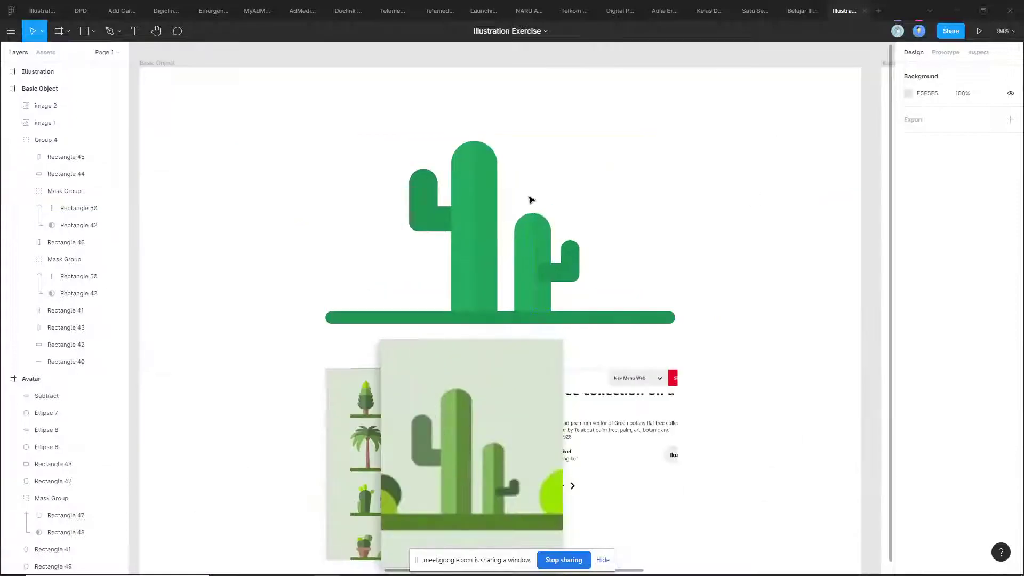
pyautogui.click(475, 275)
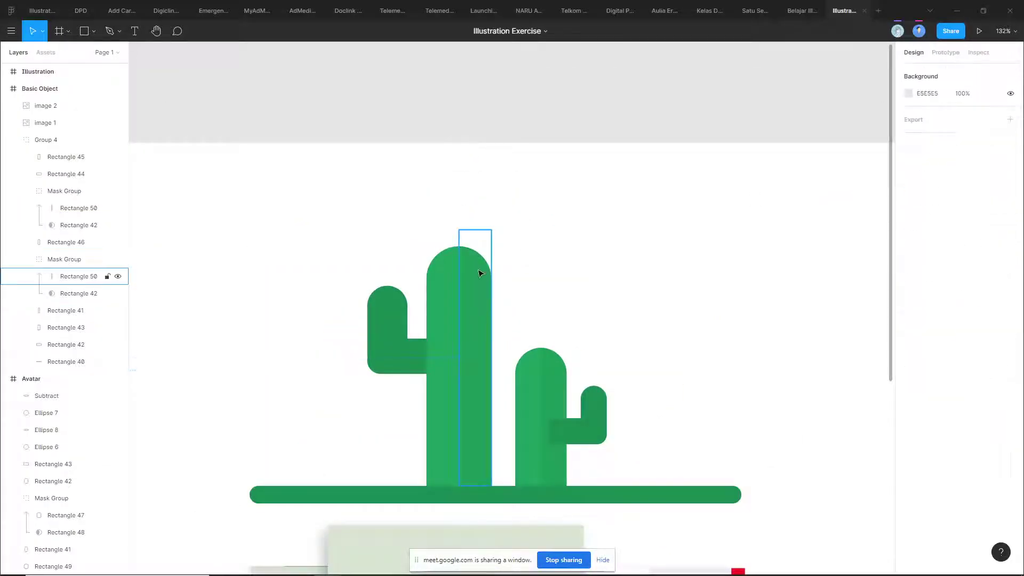
pyautogui.click(969, 288)
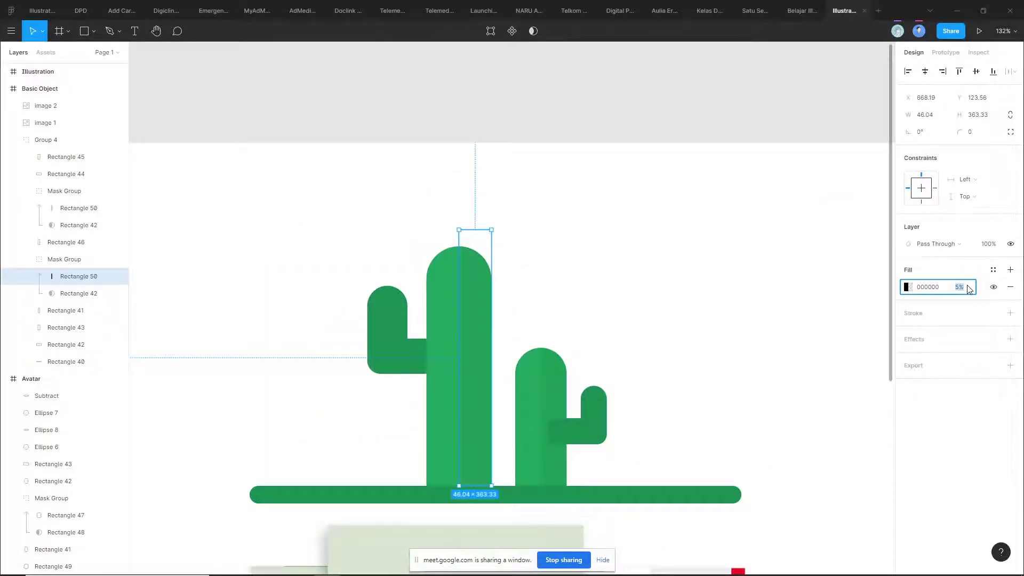
pyautogui.click(669, 273)
pyautogui.click(473, 282)
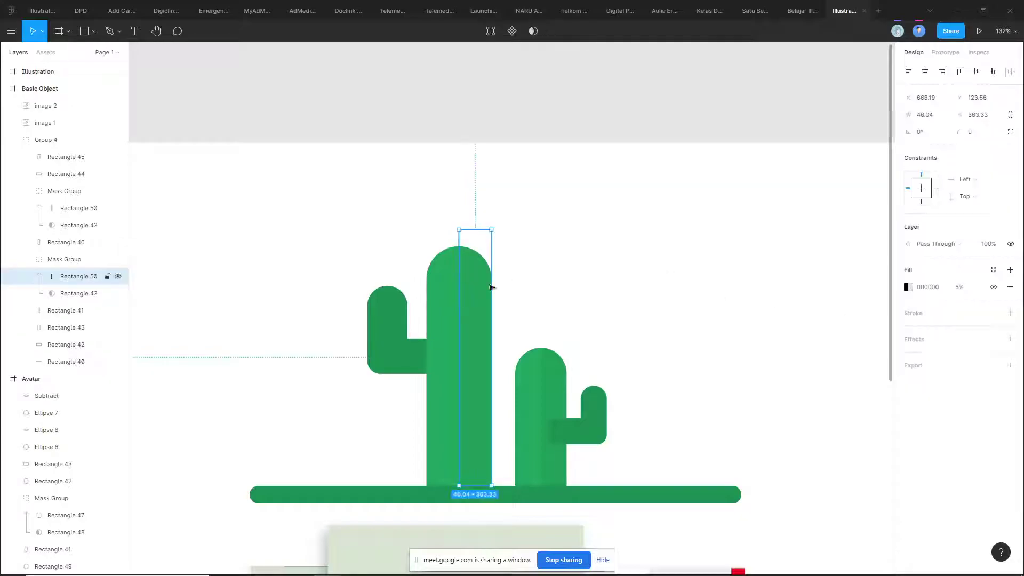
pyautogui.click(641, 257)
pyautogui.scroll(-2, 629, 255)
pyautogui.hscroll(1, 620, 253)
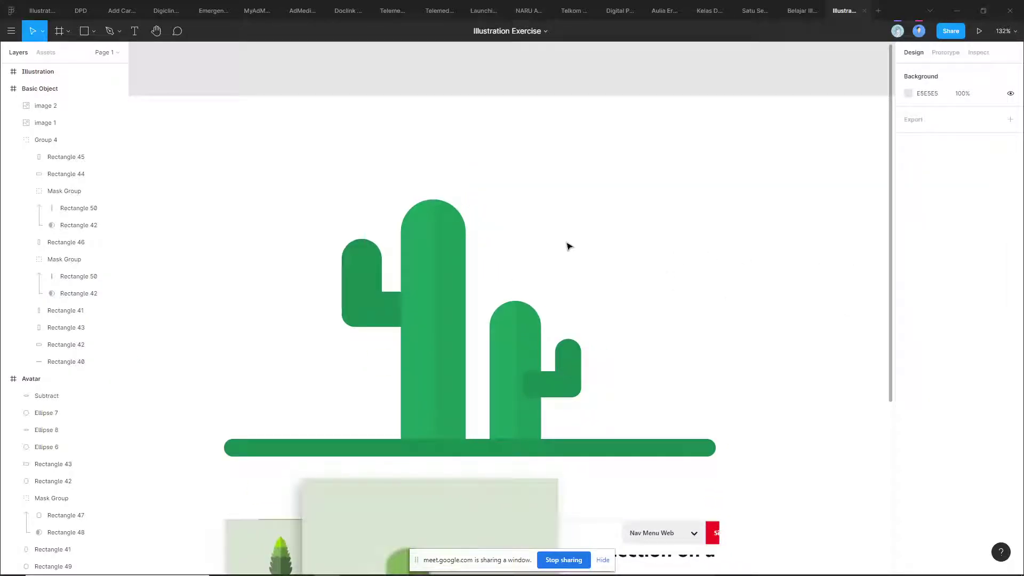
# - Set the fill opacity of the tall cactus's shading strip to 10% and view the whole drawing
pyautogui.click(453, 233)
pyautogui.click(972, 288)
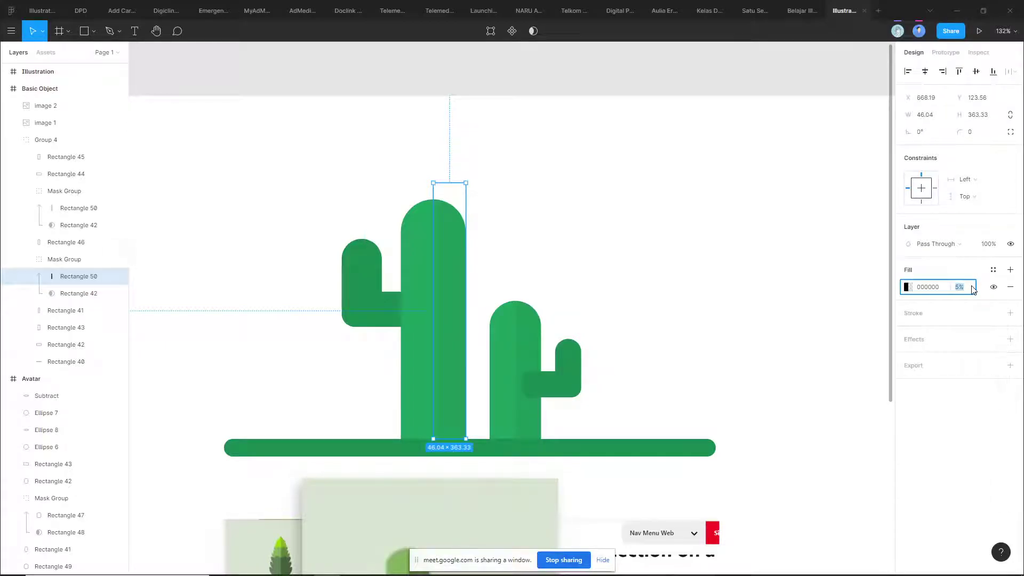
pyautogui.write('10')
pyautogui.press('Return')
pyautogui.click(640, 320)
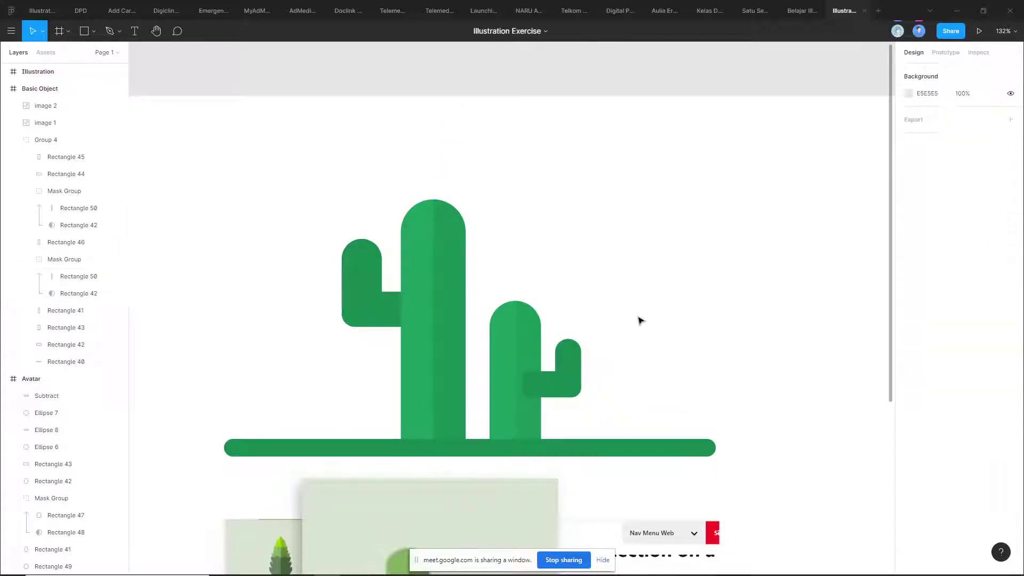
pyautogui.scroll(-4, 648, 316)
pyautogui.scroll(3, 590, 320)
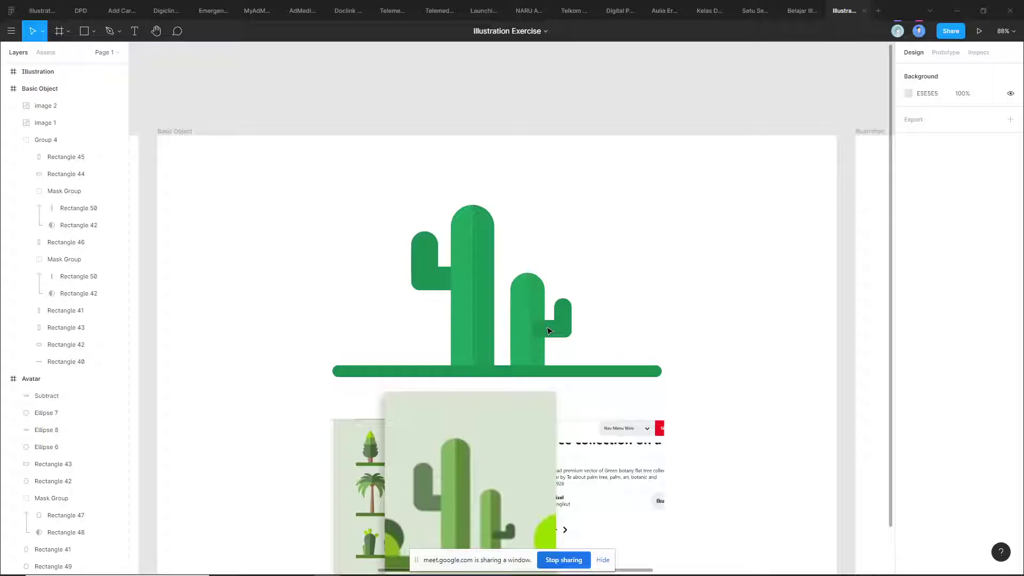
# - Set the fill opacity of the tall cactus's shading strip to 5%
pyautogui.keyDown('ctrl'); pyautogui.click(560, 319); pyautogui.keyUp('ctrl')
pyautogui.click(523, 264)
pyautogui.keyDown('ctrl'); pyautogui.click(491, 240); pyautogui.keyUp('ctrl')
pyautogui.click(967, 289)
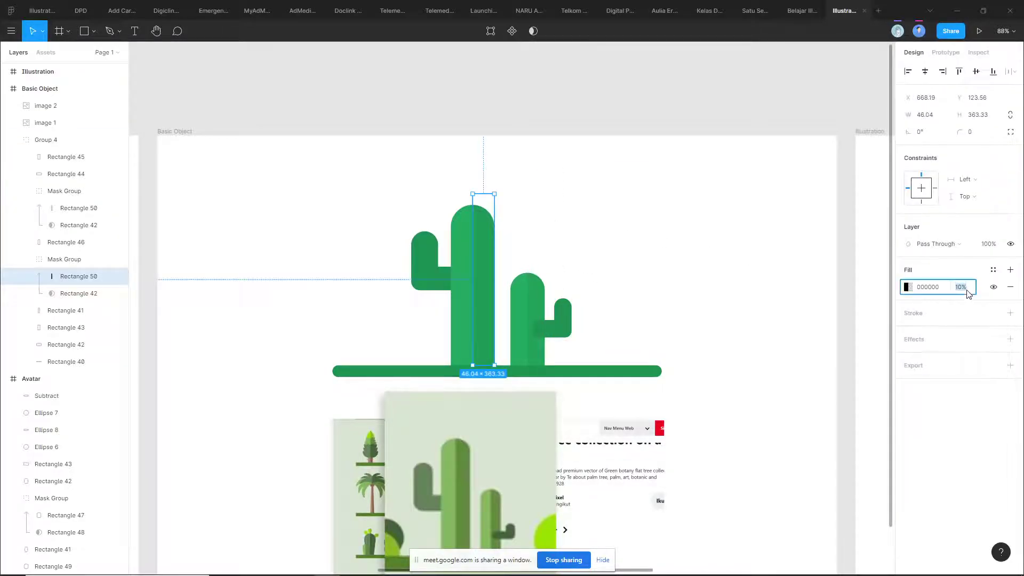
pyautogui.press('Return')
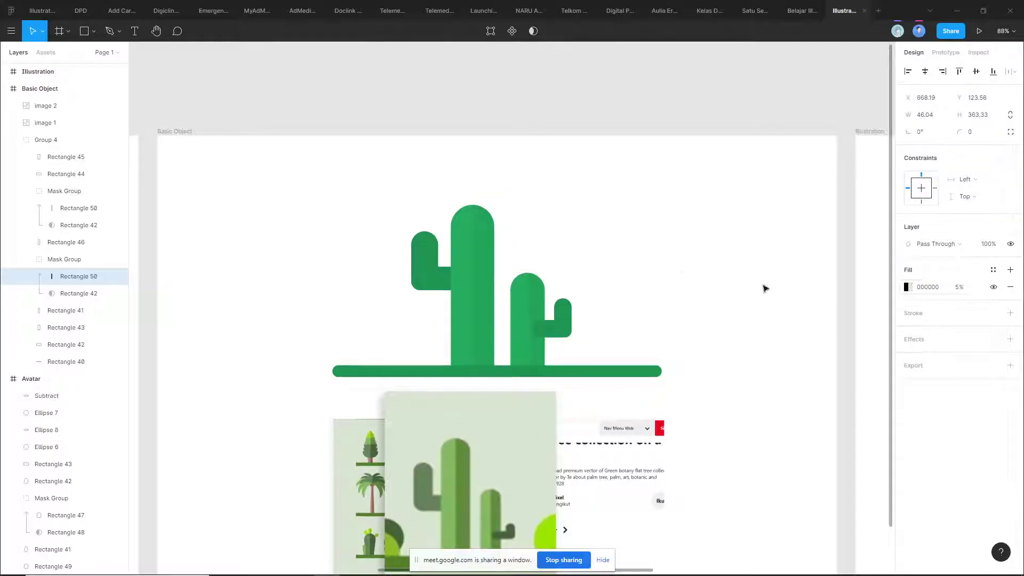
pyautogui.click(601, 261)
# - View the cactus drawing from different distances and recheck its tall trunk's shading opacity
pyautogui.scroll(-3, 574, 258)
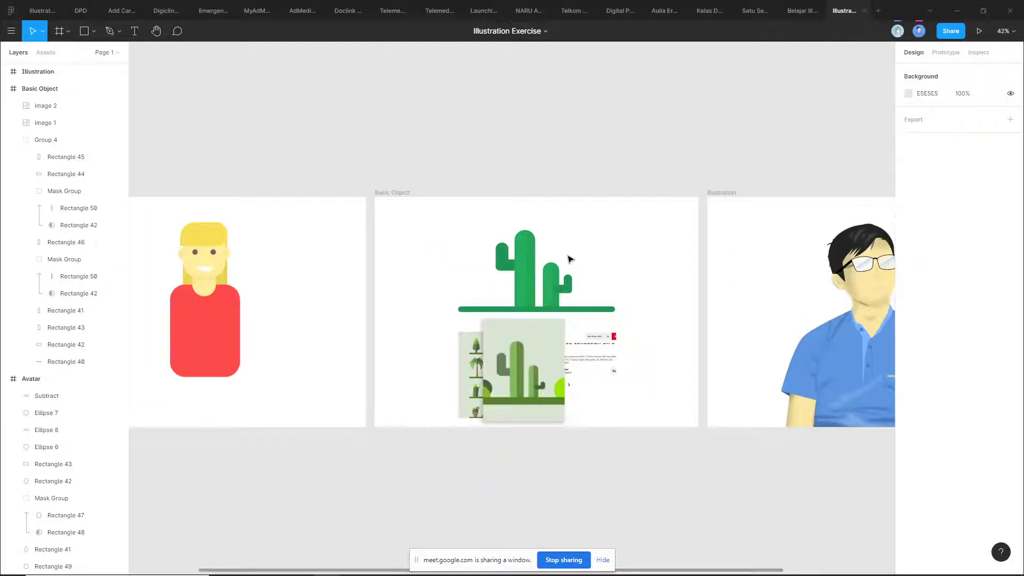
pyautogui.scroll(5, 560, 259)
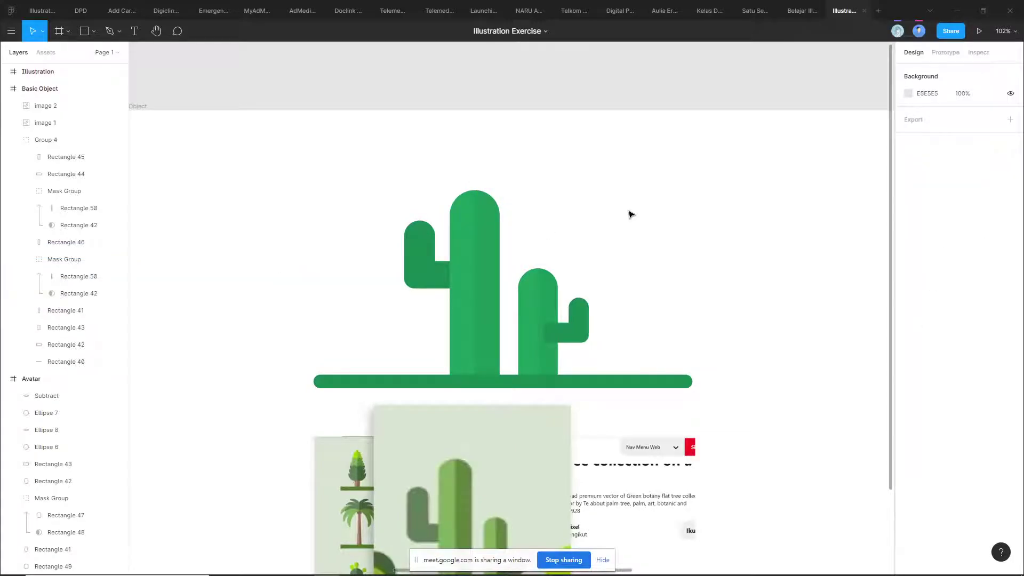
pyautogui.scroll(-2, 629, 214)
pyautogui.scroll(-1, 576, 219)
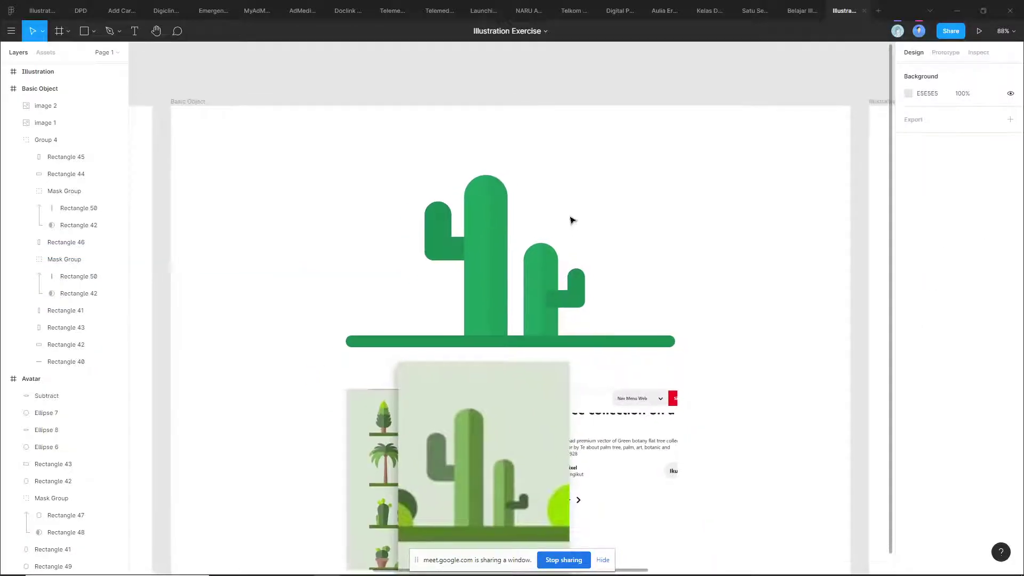
pyautogui.click(499, 205)
pyautogui.click(963, 288)
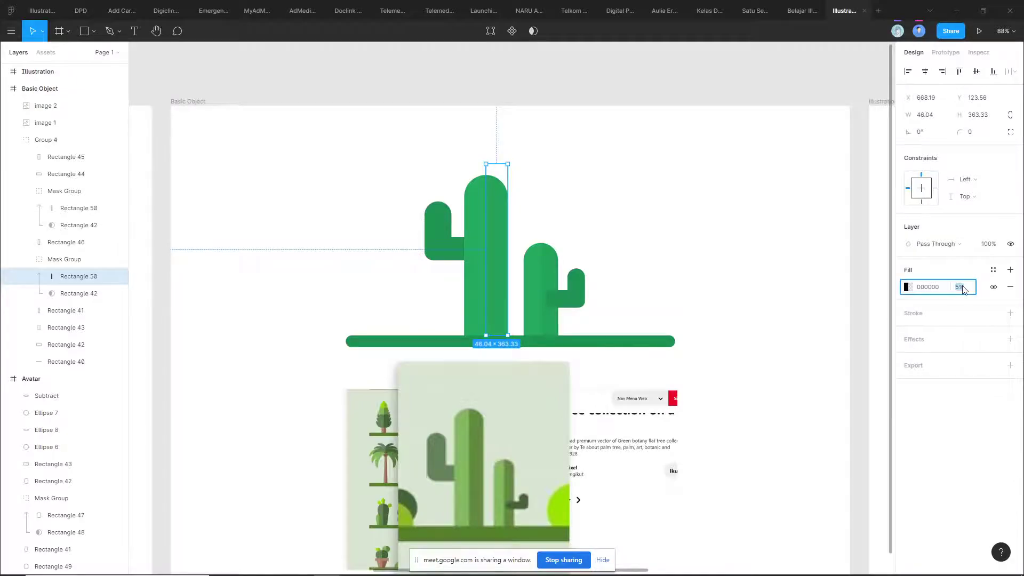
pyautogui.click(816, 263)
pyautogui.scroll(-1, 690, 235)
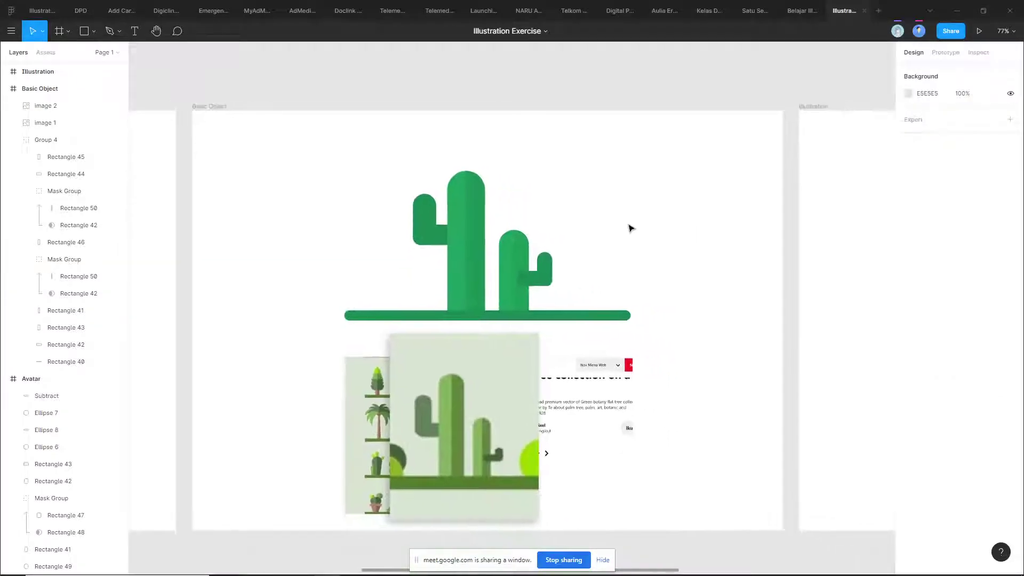
# - Compare the cactus drawing with its reference image and view the portrait in the Illustration frame
pyautogui.scroll(-1, 585, 233)
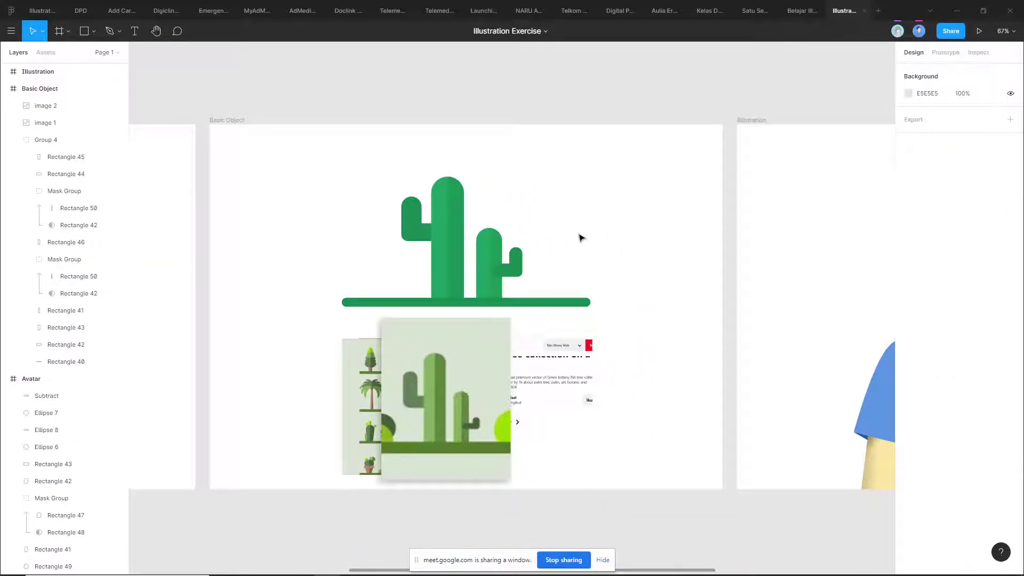
pyautogui.hscroll(1, 581, 237)
pyautogui.scroll(-1, 581, 238)
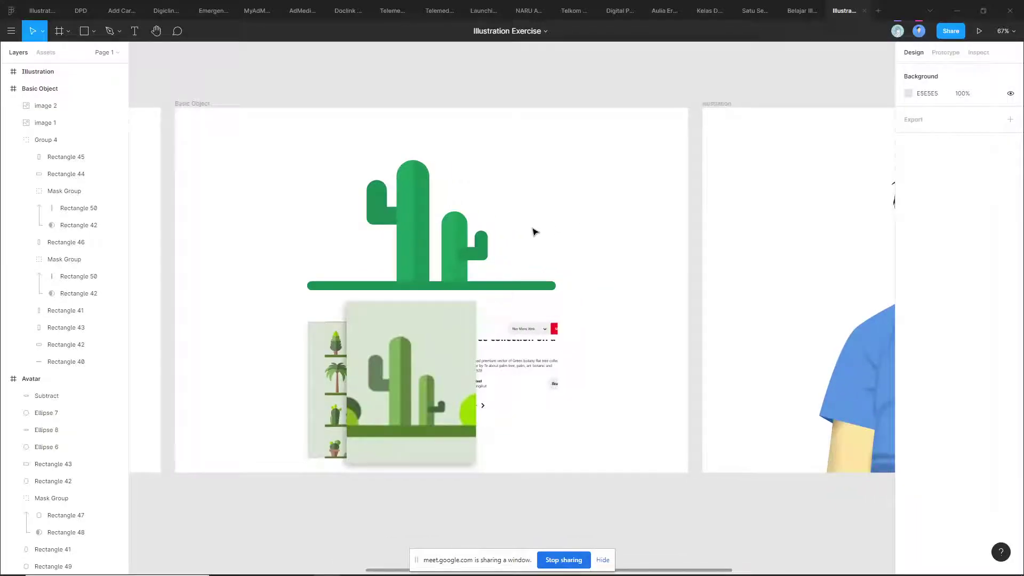
pyautogui.hscroll(1, 539, 229)
pyautogui.scroll(-1, 540, 229)
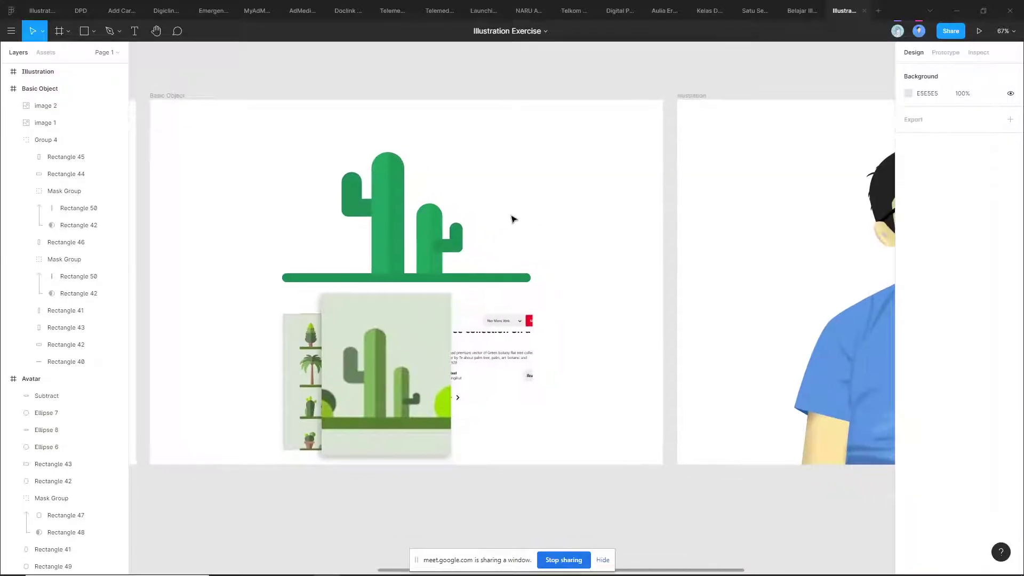
pyautogui.hscroll(1, 521, 183)
pyautogui.scroll(-1, 521, 183)
pyautogui.hscroll(1, 475, 199)
pyautogui.scroll(-1, 471, 201)
pyautogui.scroll(2, 384, 245)
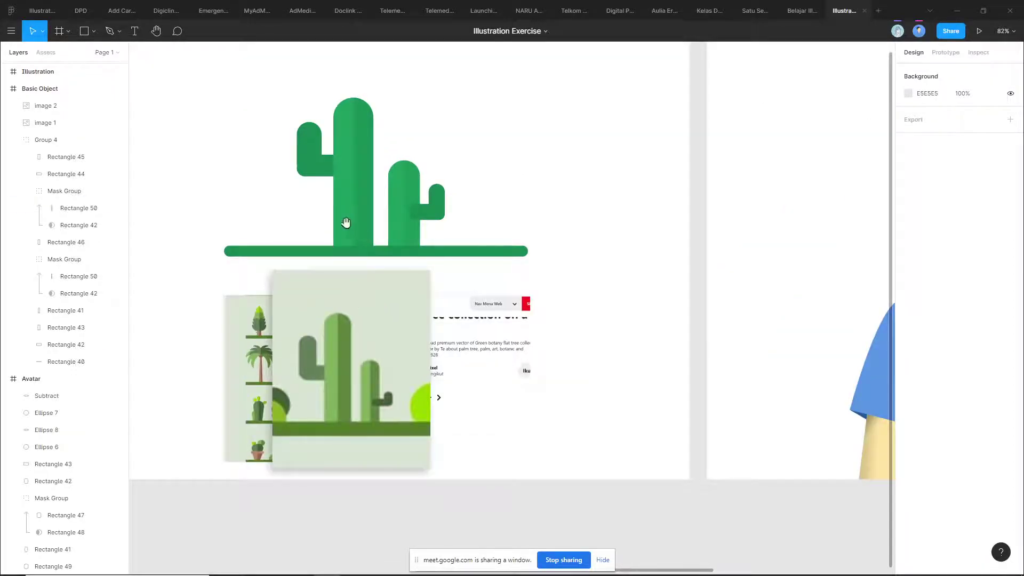
pyautogui.scroll(2, 373, 219)
pyautogui.hscroll(-2, 373, 218)
pyautogui.hscroll(-3, 438, 197)
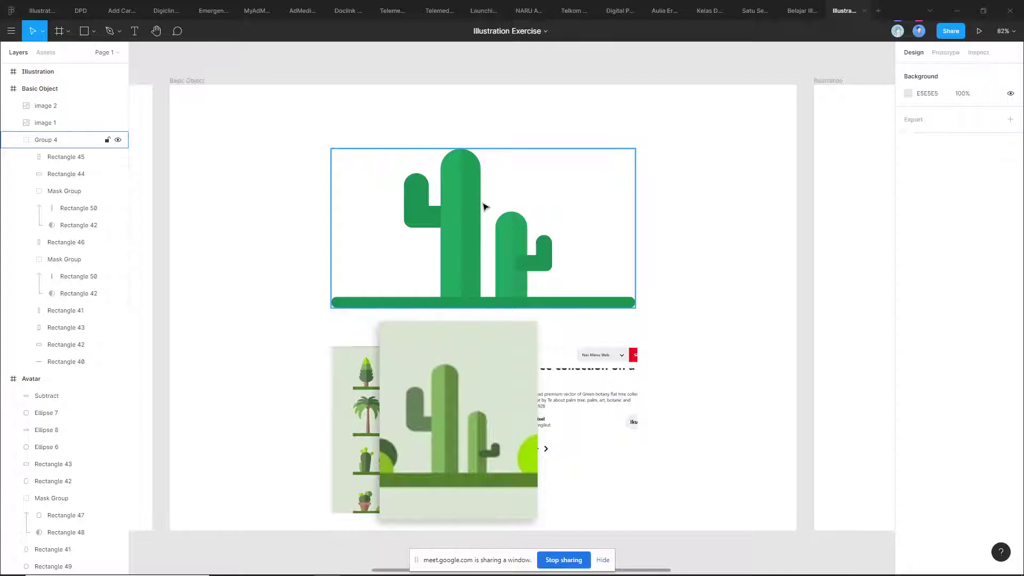
pyautogui.scroll(-5, 484, 207)
pyautogui.hscroll(8, 403, 277)
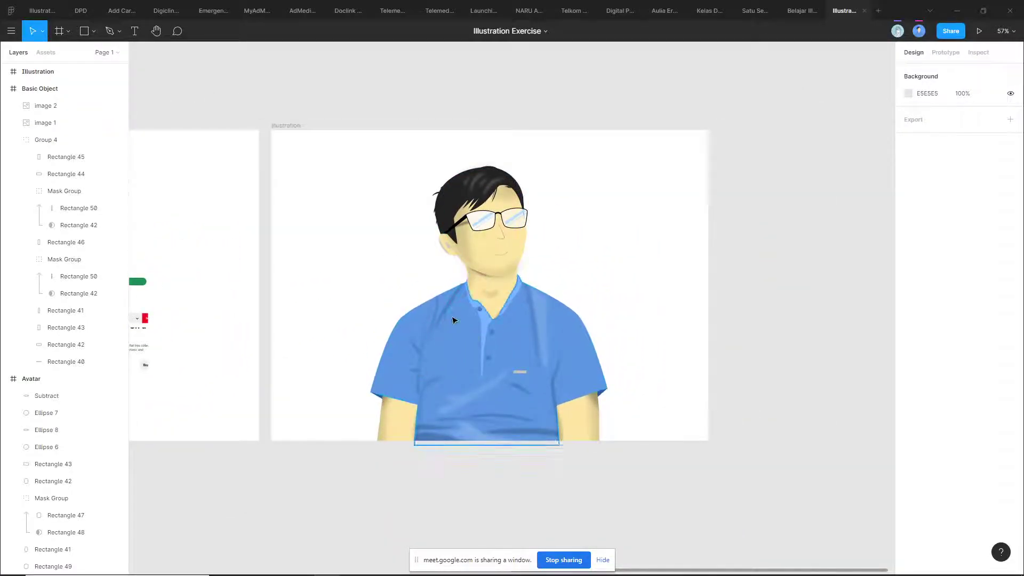
# - Examine the detailed portrait in the Illustration frame, including the blurred light-blue reflection on the glasses lens
pyautogui.scroll(3, 478, 321)
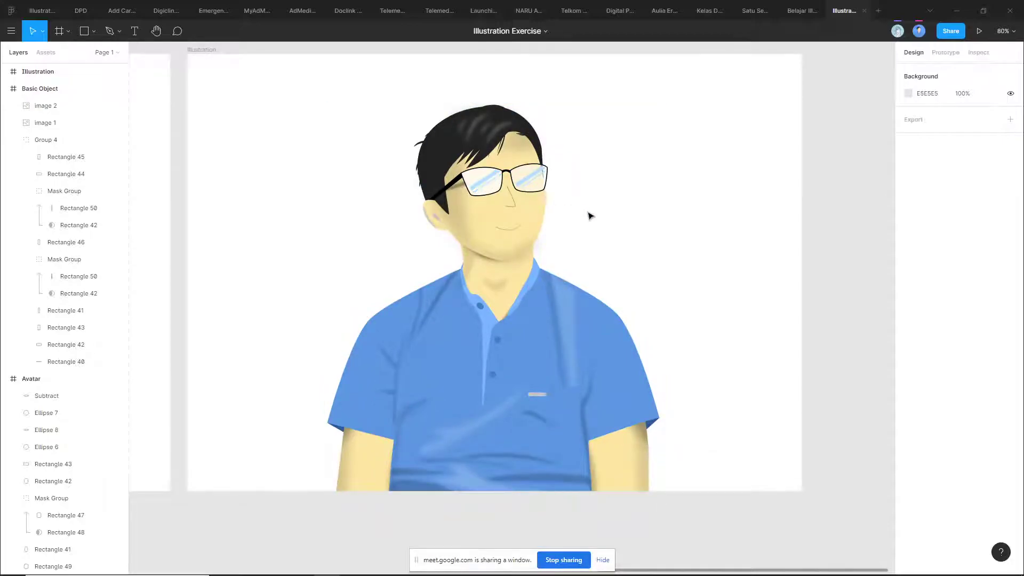
pyautogui.scroll(1, 565, 219)
pyautogui.scroll(1, 555, 246)
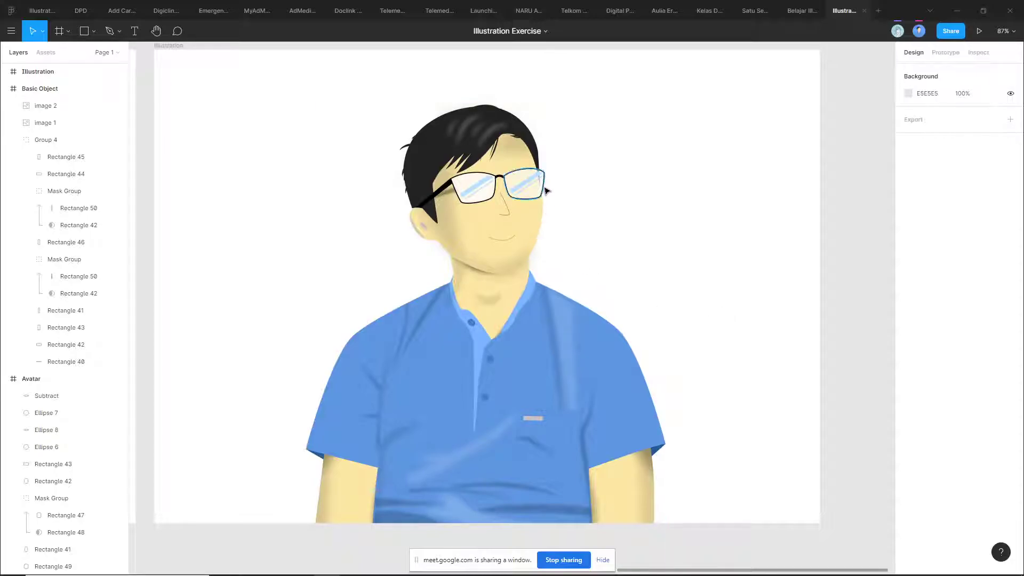
pyautogui.scroll(5, 540, 227)
pyautogui.click(424, 200)
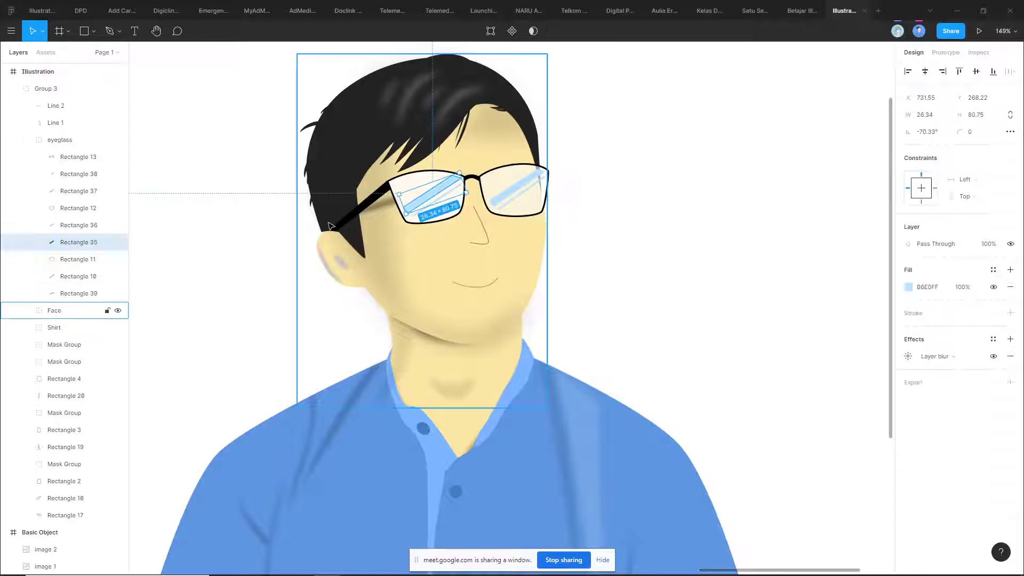
pyautogui.scroll(-5, 336, 219)
pyautogui.press('Escape')
# - Check the Google Meet call, return to Figma and compare the detailed portrait with the simpler one in the Desktop - 1 frame
pyautogui.hotkey('alt', 'Tab')
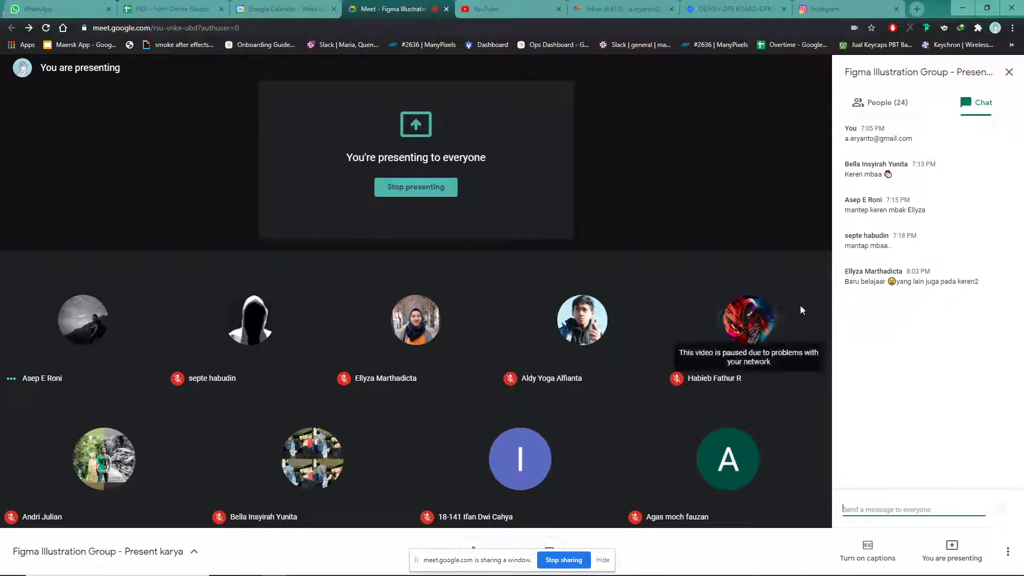
pyautogui.hotkey('alt', 'Tab')
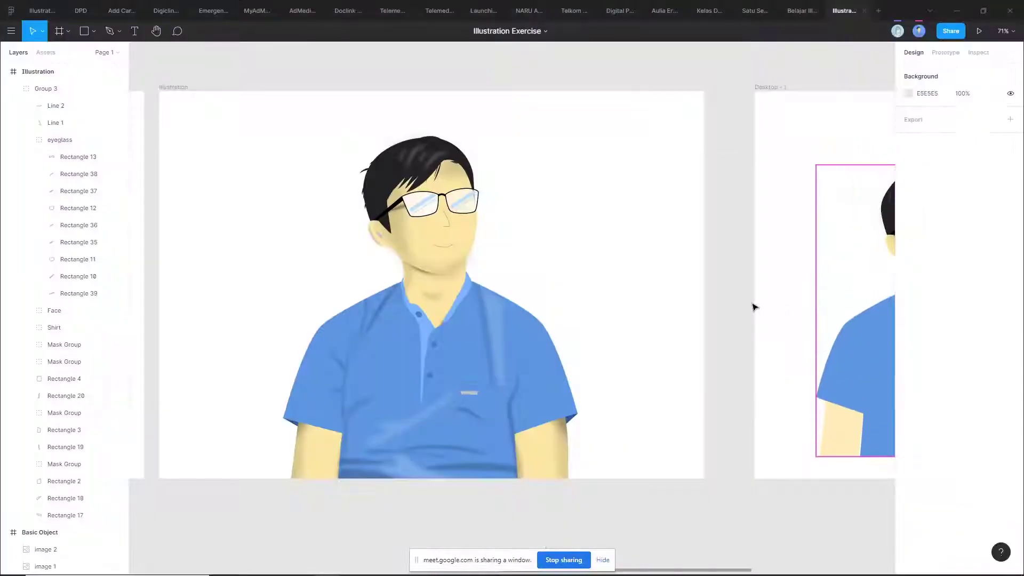
pyautogui.hscroll(5, 693, 302)
pyautogui.scroll(-1, 576, 302)
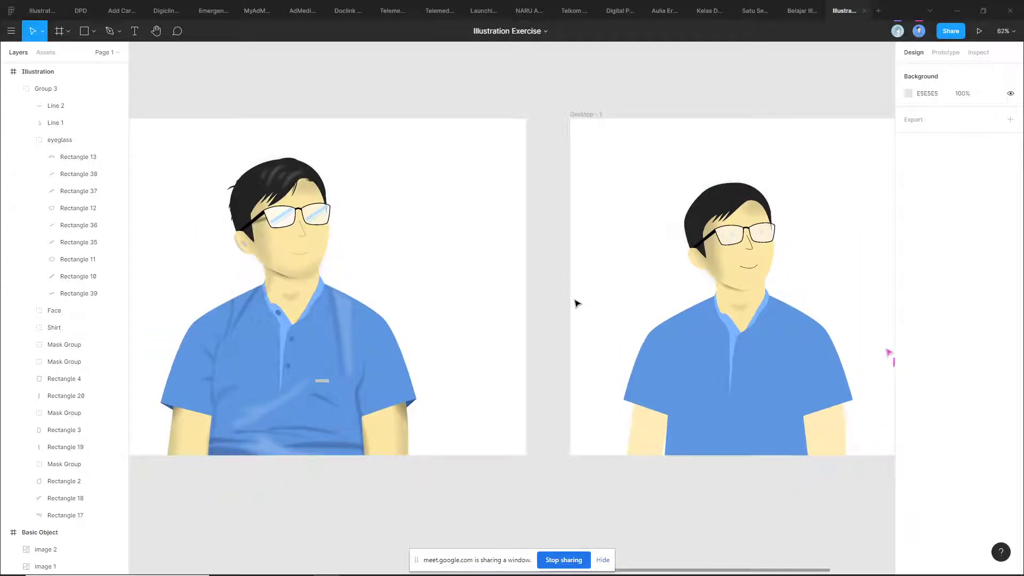
pyautogui.keyDown('ctrl'); pyautogui.click(722, 255); pyautogui.keyUp('ctrl')
pyautogui.click(606, 273)
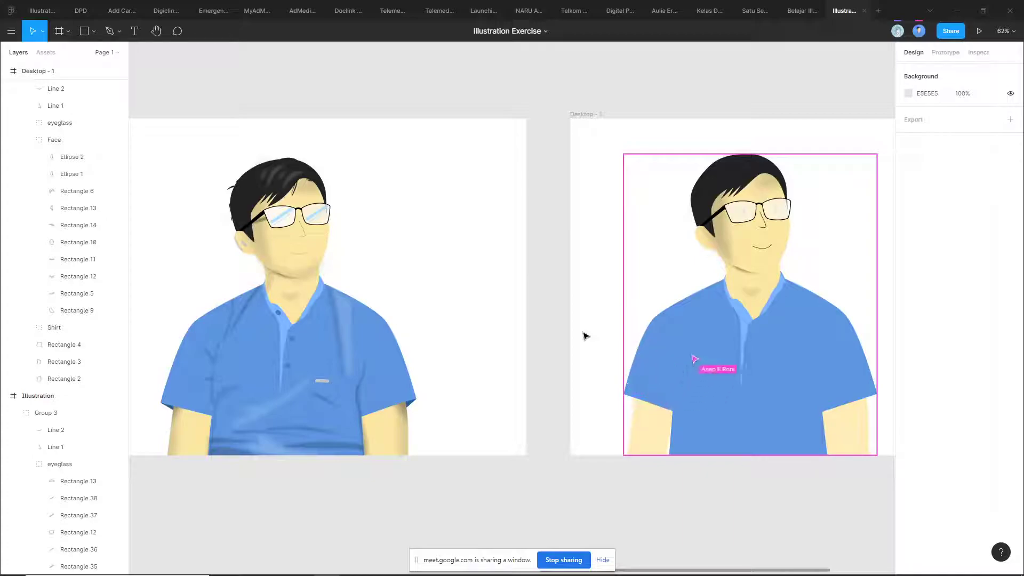
pyautogui.hscroll(5, 585, 337)
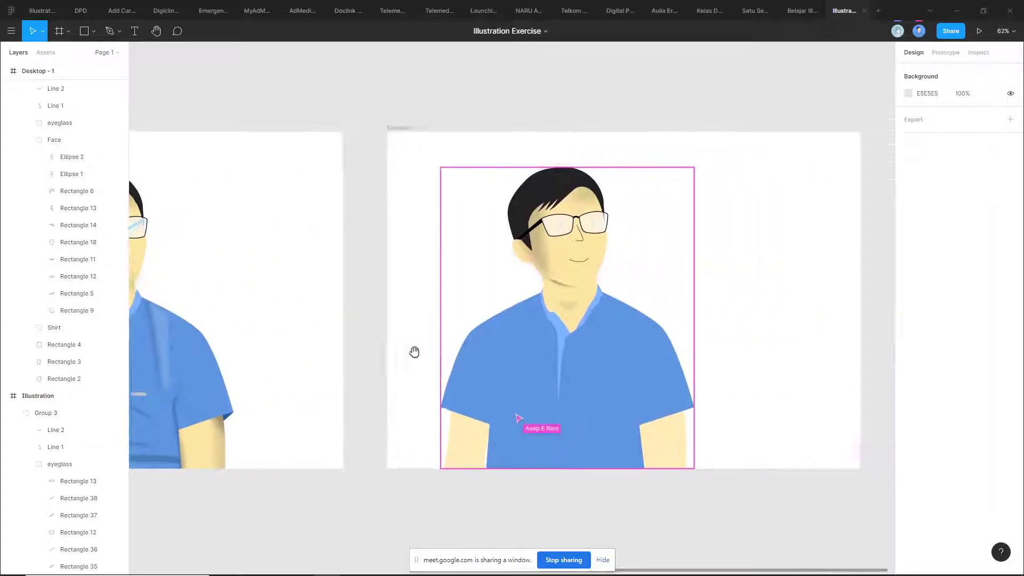
pyautogui.moveTo(377, 319); pyautogui.dragTo(455, 300)
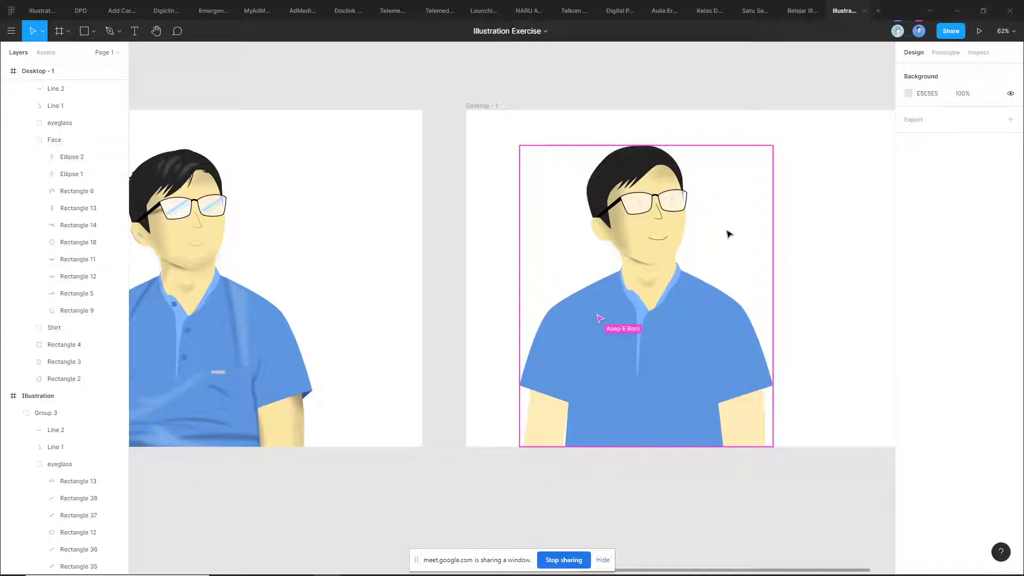
# - Inspect the light-blue collar and placket shape on the Desktop - 1 portrait's shirt
pyautogui.scroll(5, 729, 231)
pyautogui.keyDown('ctrl'); pyautogui.click(612, 299); pyautogui.keyUp('ctrl')
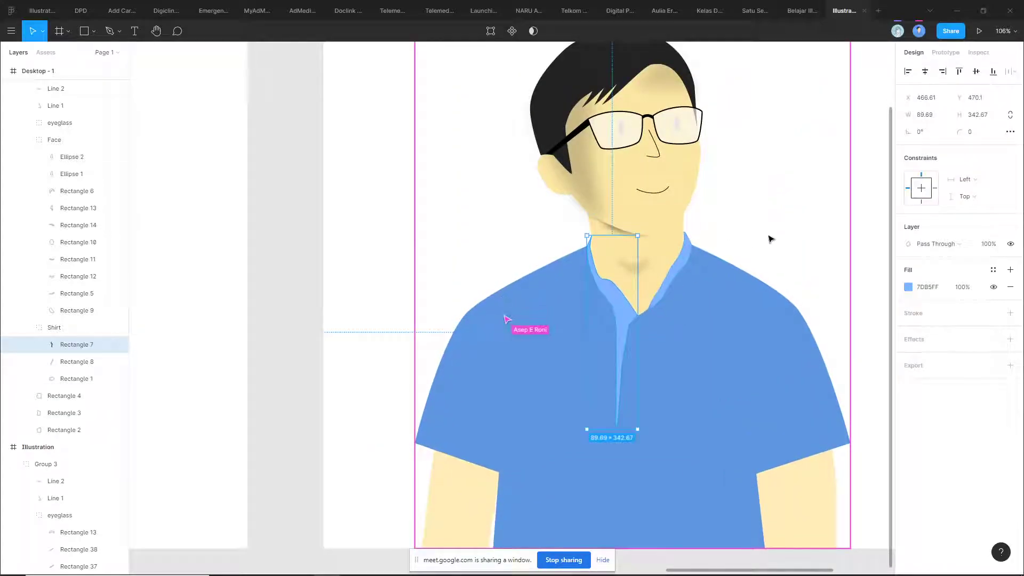
pyautogui.click(761, 240)
pyautogui.keyDown('ctrl'); pyautogui.click(620, 302); pyautogui.keyUp('ctrl')
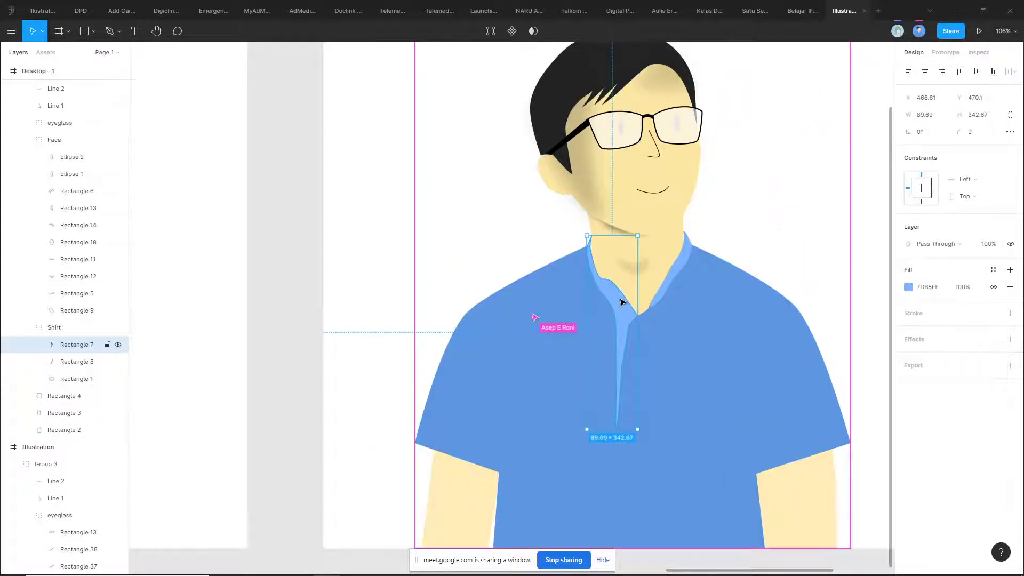
pyautogui.click(731, 240)
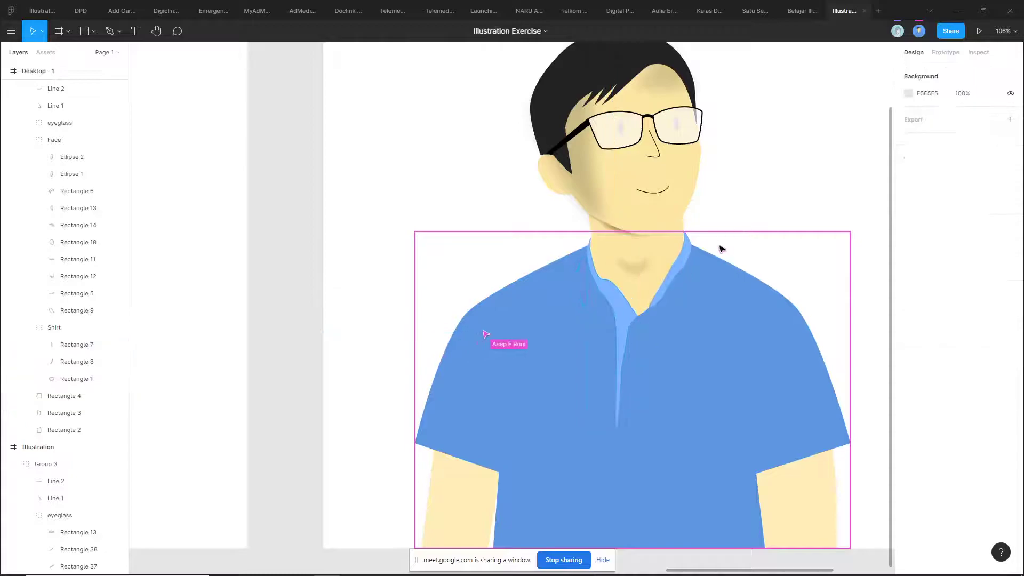
# - Try moving the short light-blue collar piece away from the neck and undo the move
pyautogui.keyDown('ctrl'); pyautogui.click(676, 274); pyautogui.keyUp('ctrl')
pyautogui.moveTo(677, 274); pyautogui.dragTo(733, 282)
pyautogui.hotkey('ctrl', 'z')
pyautogui.click(762, 185)
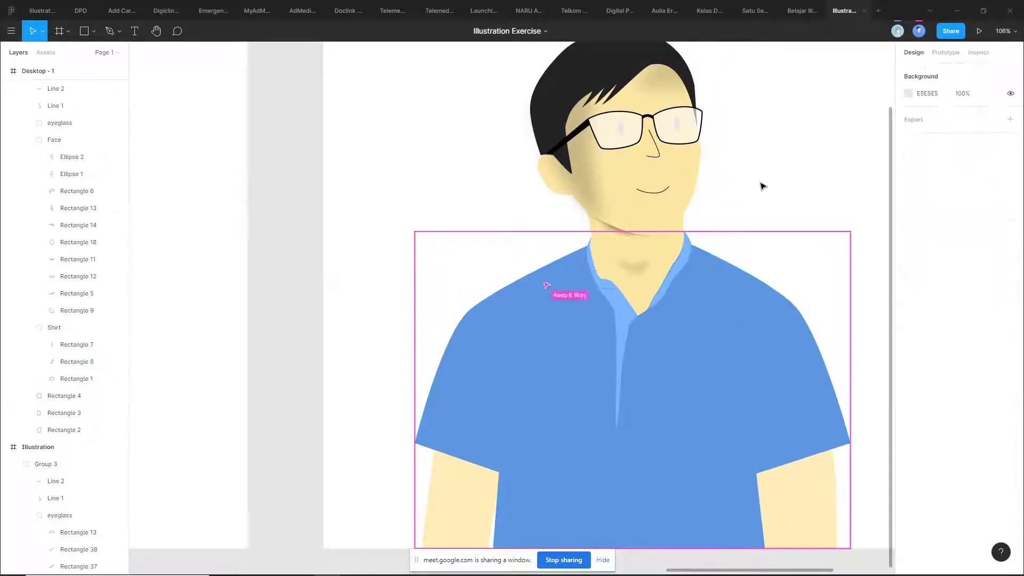
# - View the Desktop - 1 portrait beside the detailed one and inspect its face shape
pyautogui.scroll(-5, 526, 416)
pyautogui.click(473, 400)
pyautogui.click(542, 469)
pyautogui.scroll(-4, 541, 469)
pyautogui.moveTo(436, 292); pyautogui.dragTo(455, 291)
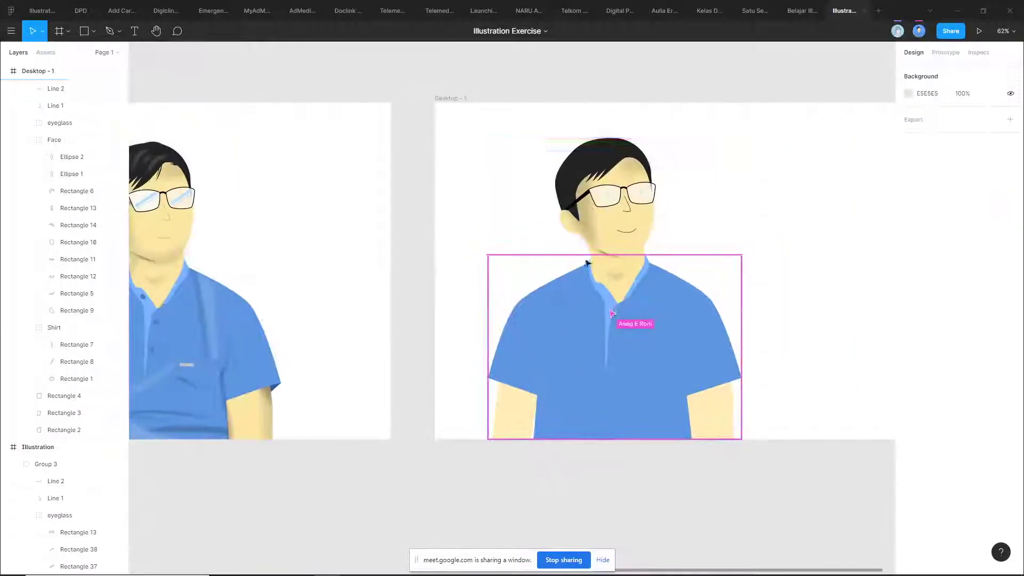
pyautogui.keyDown('ctrl'); pyautogui.click(644, 224); pyautogui.keyUp('ctrl')
pyautogui.scroll(4, 647, 235)
pyautogui.click(702, 208)
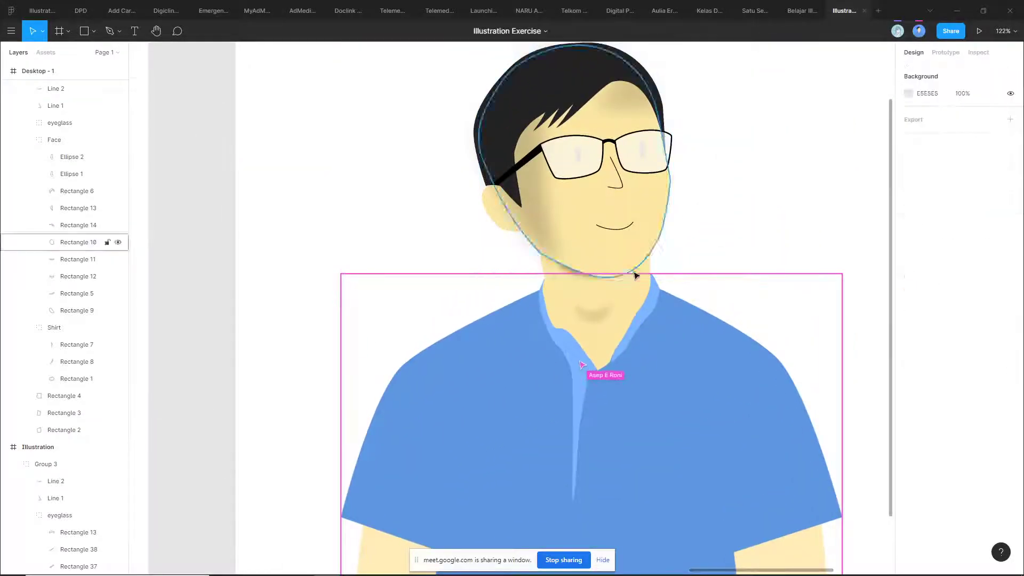
# - Inspect the neck, the neck shadow and the short collar piece of the Desktop - 1 portrait
pyautogui.keyDown('ctrl'); pyautogui.click(631, 301); pyautogui.keyUp('ctrl')
pyautogui.keyDown('ctrl'); pyautogui.click(594, 318); pyautogui.keyUp('ctrl')
pyautogui.click(711, 260)
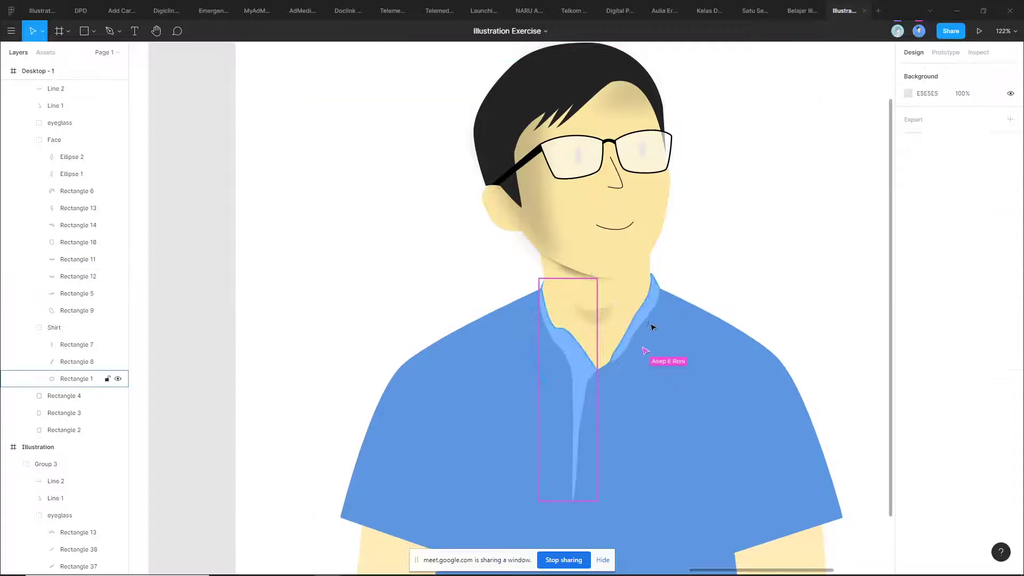
pyautogui.keyDown('ctrl'); pyautogui.click(644, 309); pyautogui.keyUp('ctrl')
pyautogui.click(754, 246)
pyautogui.scroll(-4, 757, 247)
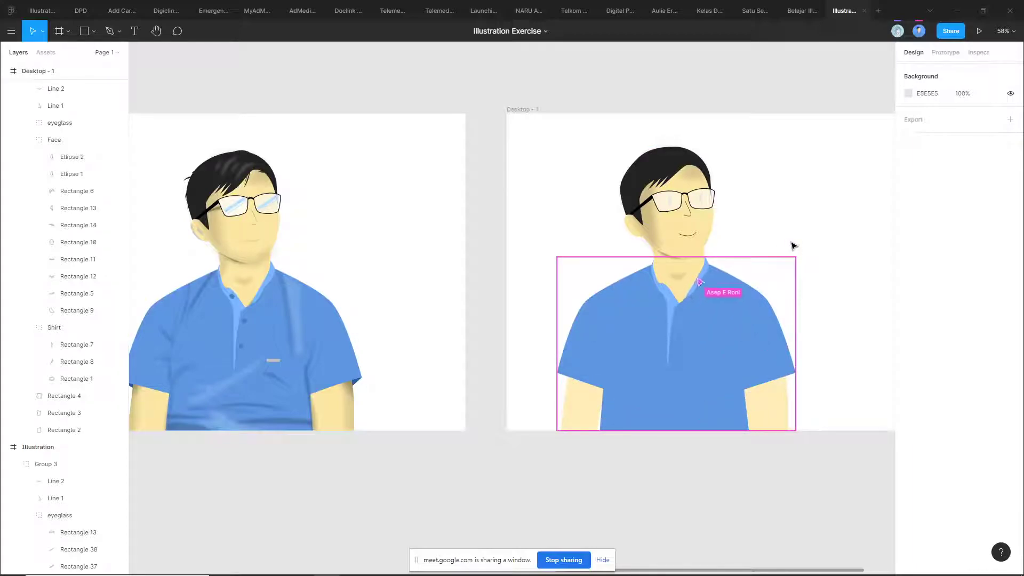
# - Examine the Desktop - 1 portrait's main shirt shape and how its neckline meets the collar pieces
pyautogui.scroll(4, 779, 280)
pyautogui.scroll(-4, 753, 232)
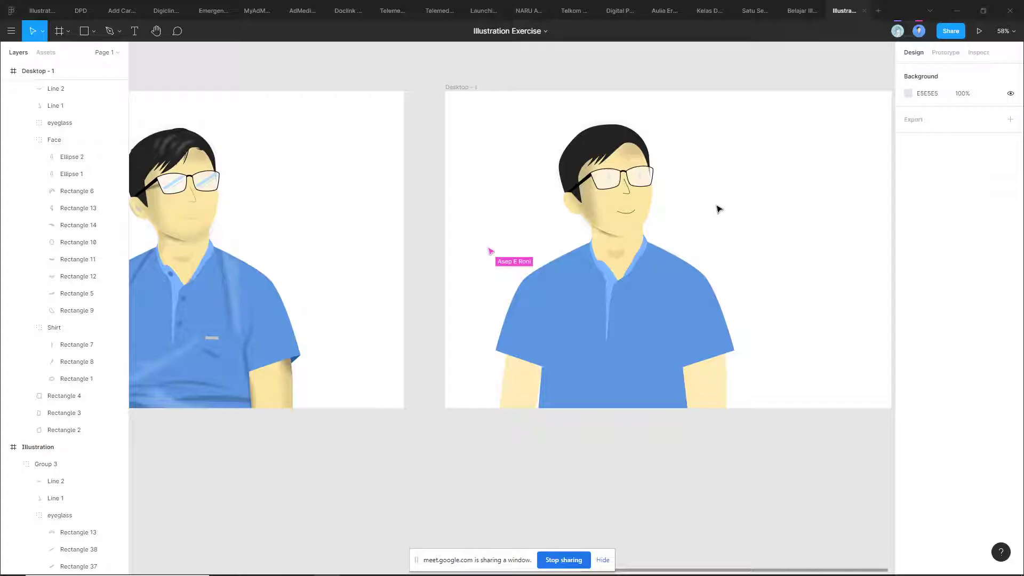
pyautogui.scroll(8, 613, 269)
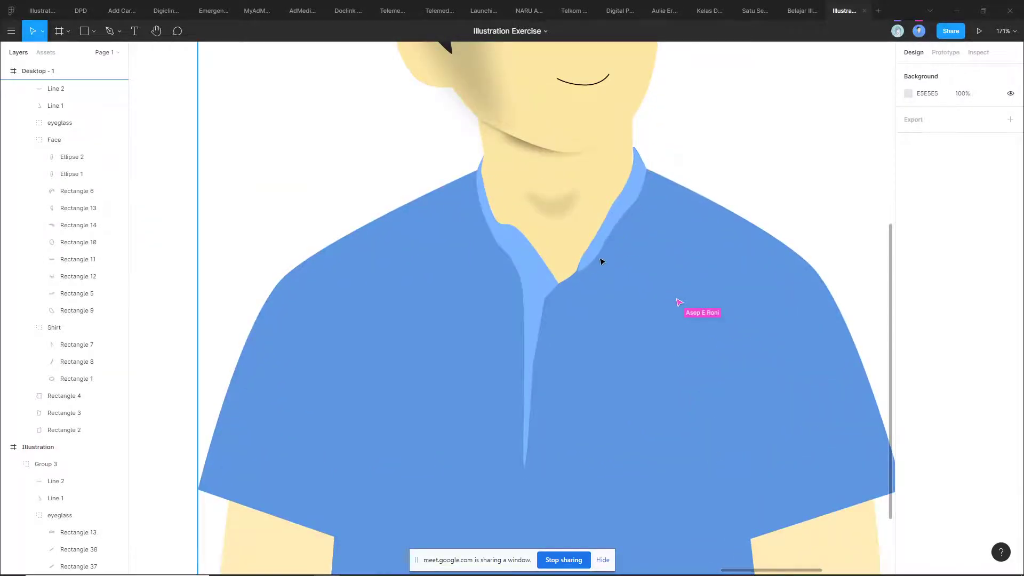
pyautogui.hotkey('shift', '0')
pyautogui.click(686, 245)
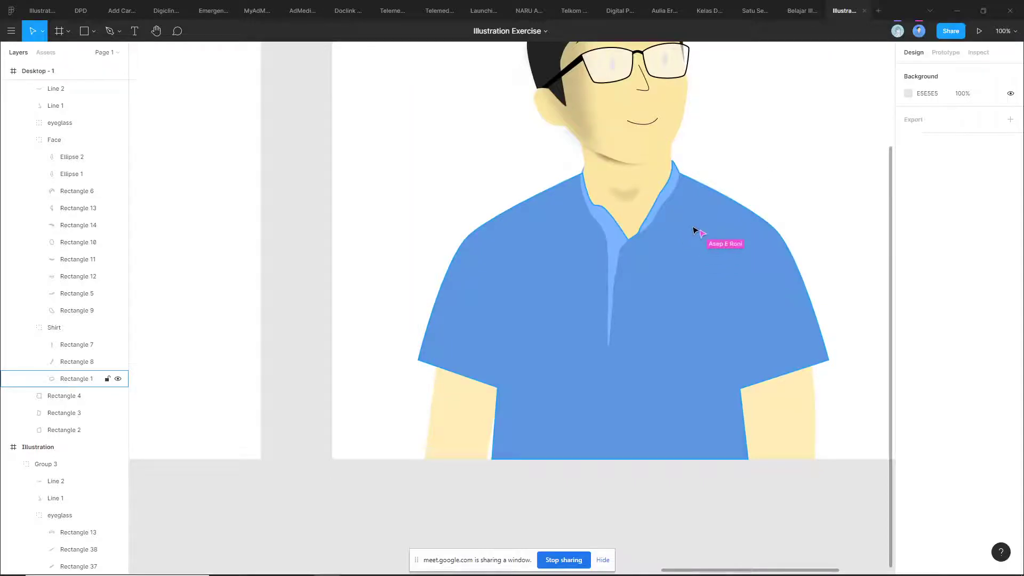
pyautogui.scroll(4, 731, 187)
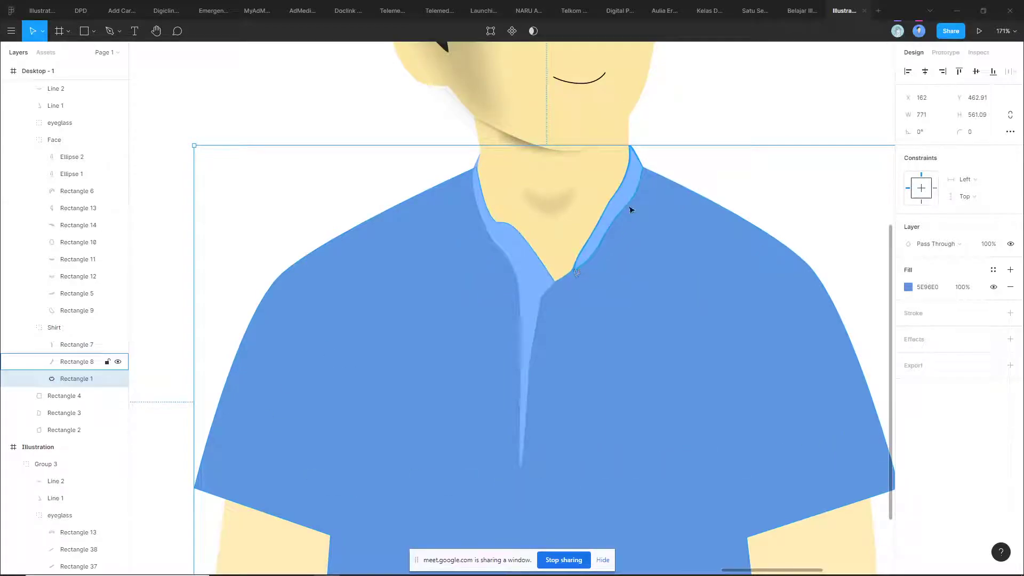
pyautogui.scroll(-2, 667, 184)
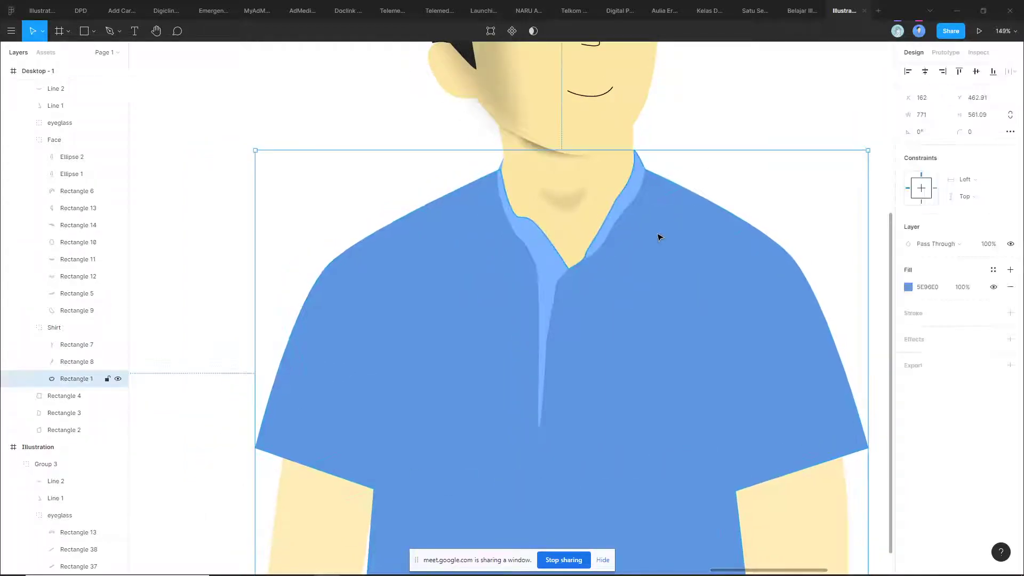
pyautogui.scroll(-3, 650, 249)
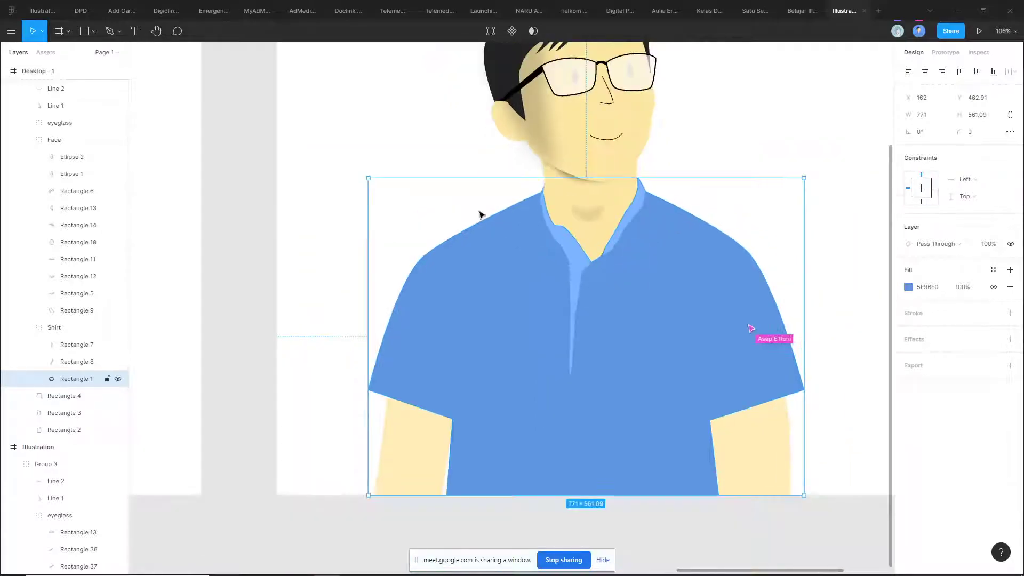
pyautogui.scroll(3, 650, 262)
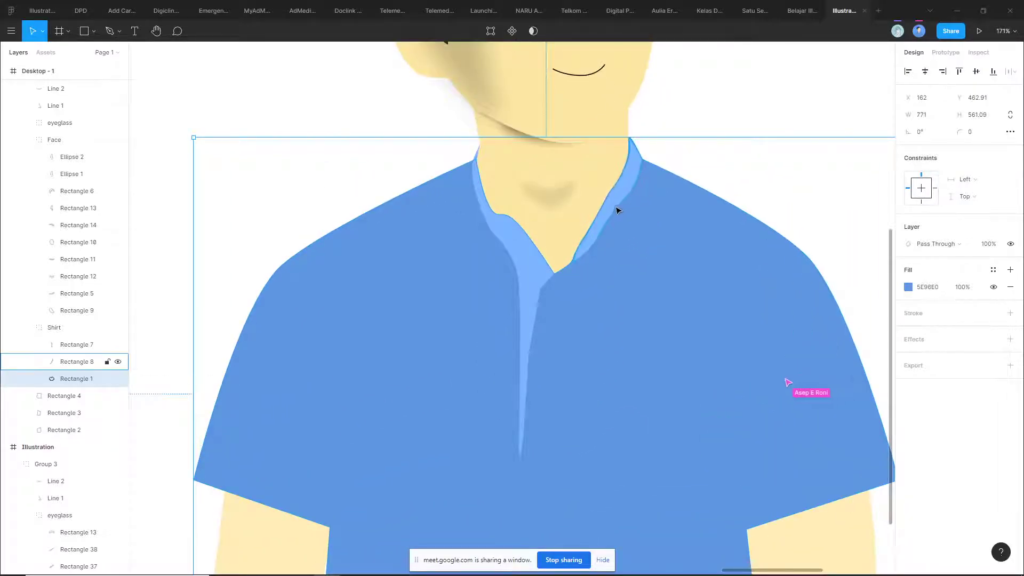
pyautogui.hotkey('shift', '0')
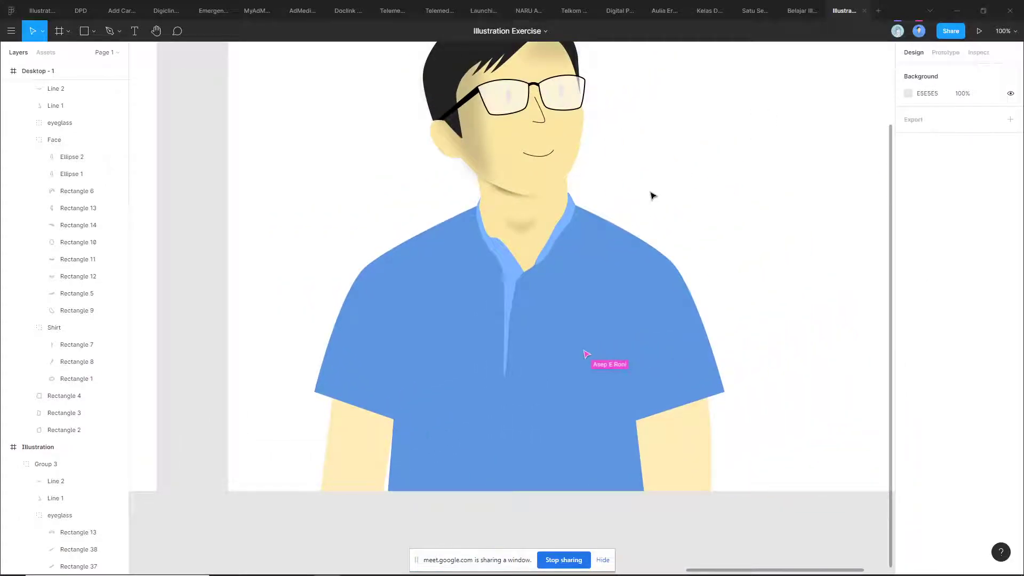
# - Compare the simple Desktop - 1 portrait with the detailed Illustration portrait side by side
pyautogui.scroll(-2, 653, 196)
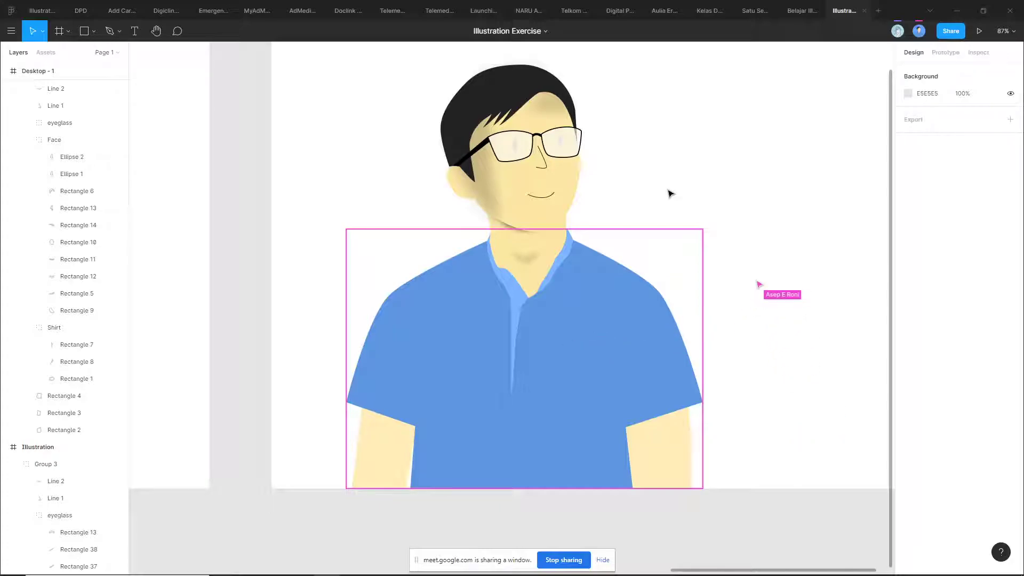
pyautogui.keyDown('ctrl'); pyautogui.scroll(-5, 671, 193); pyautogui.keyUp('ctrl')
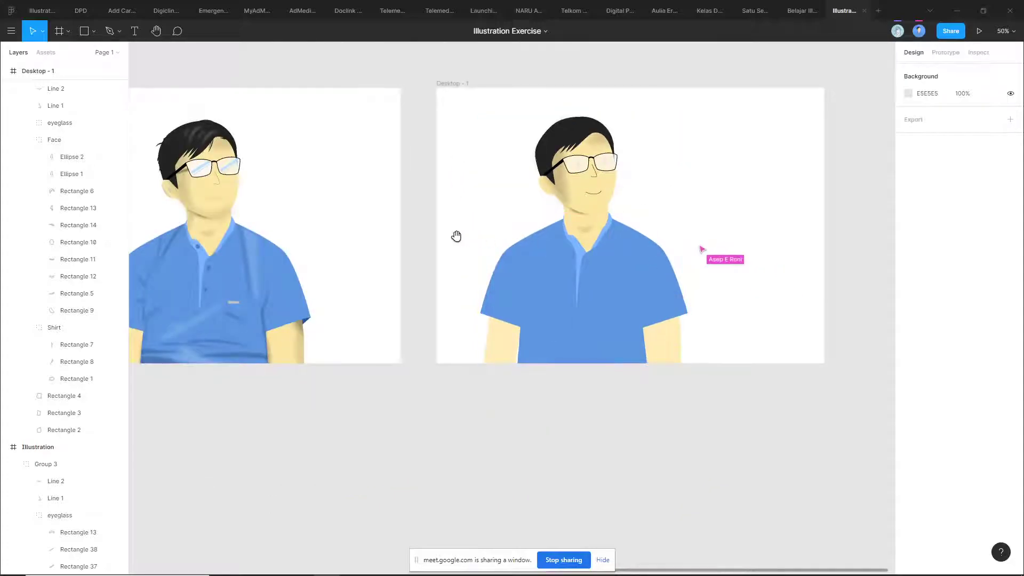
pyautogui.hscroll(-3, 457, 236)
pyautogui.click(364, 331)
pyautogui.press('Escape')
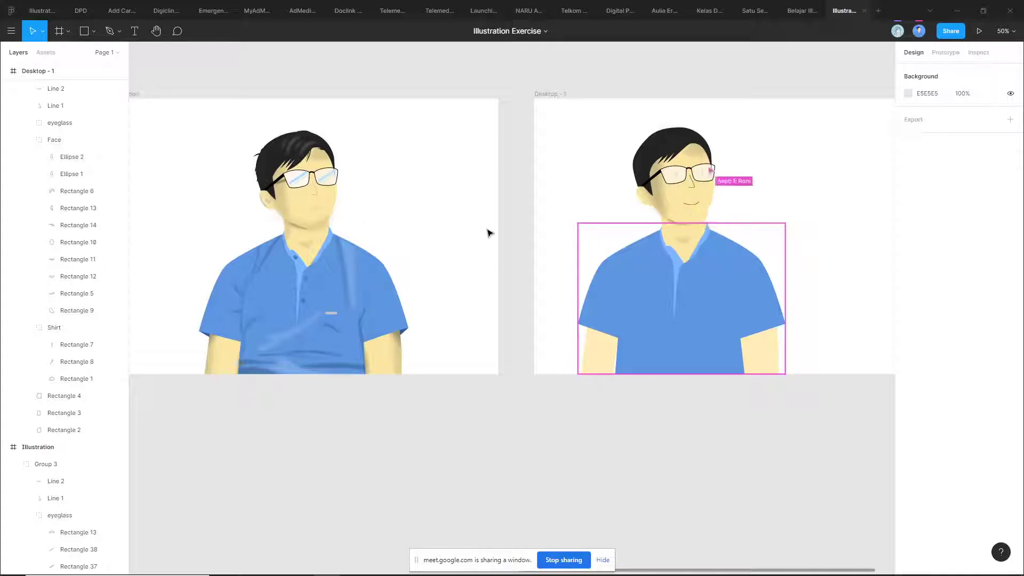
# - Inspect the shapes that make up the Desktop - 1 portrait's glasses: the lens, the bridge and the temple
pyautogui.scroll(6, 726, 196)
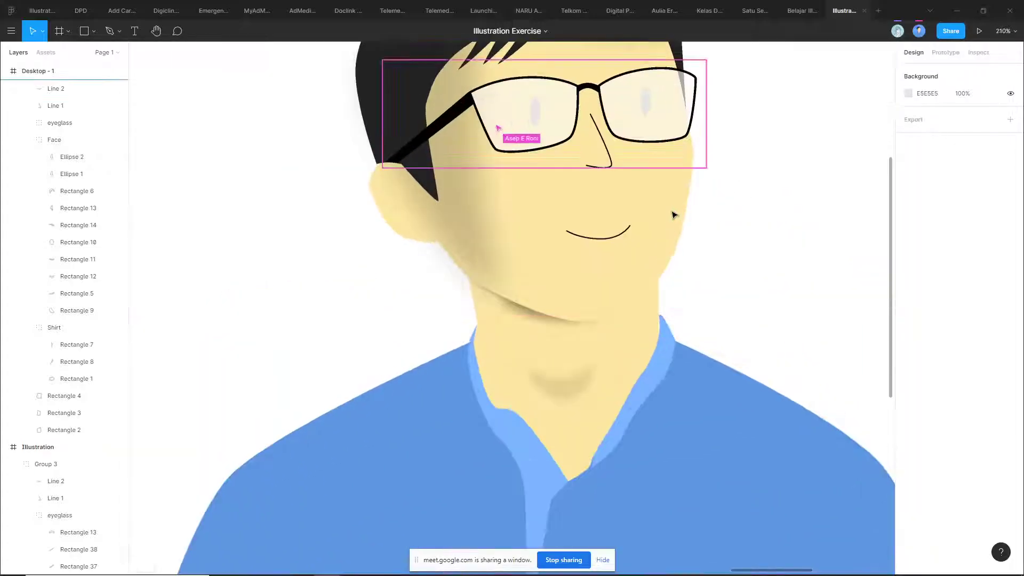
pyautogui.scroll(4, 712, 267)
pyautogui.scroll(-3, 712, 268)
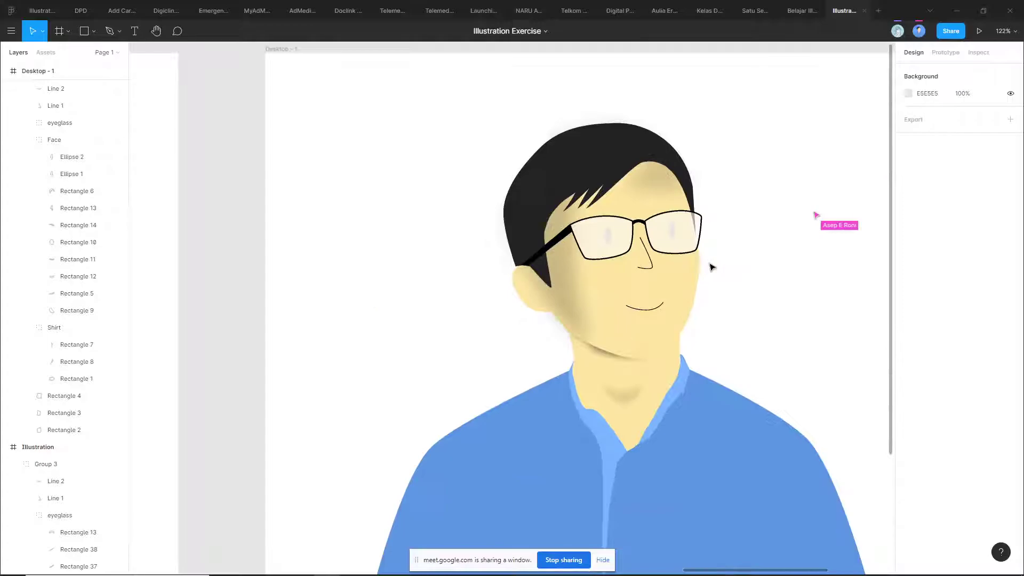
pyautogui.scroll(3, 703, 271)
pyautogui.keyDown('ctrl'); pyautogui.click(611, 234); pyautogui.keyUp('ctrl')
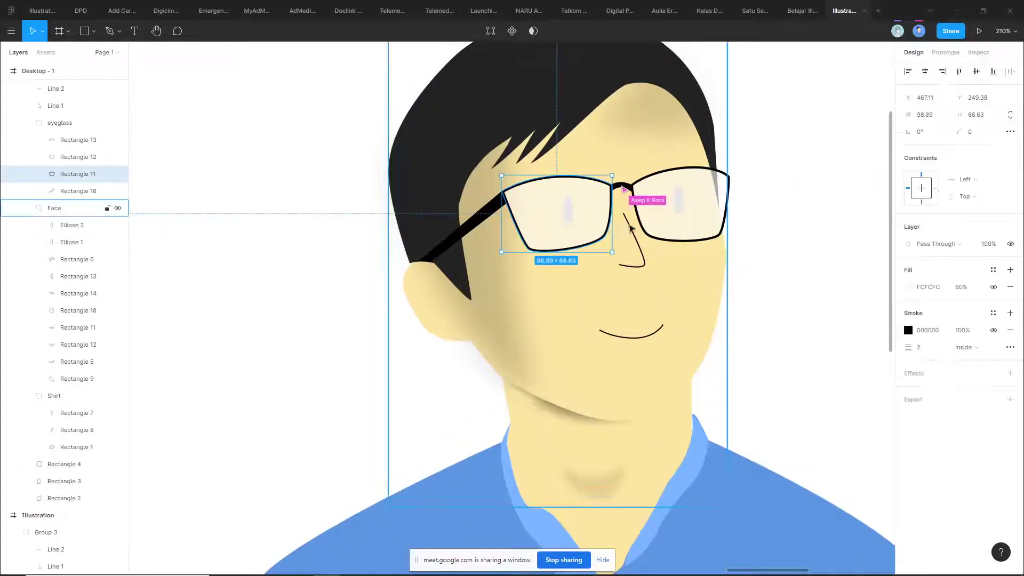
pyautogui.keyDown('ctrl'); pyautogui.click(642, 221); pyautogui.keyUp('ctrl')
pyautogui.keyDown('ctrl'); pyautogui.click(622, 187); pyautogui.keyUp('ctrl')
pyautogui.scroll(3, 623, 190)
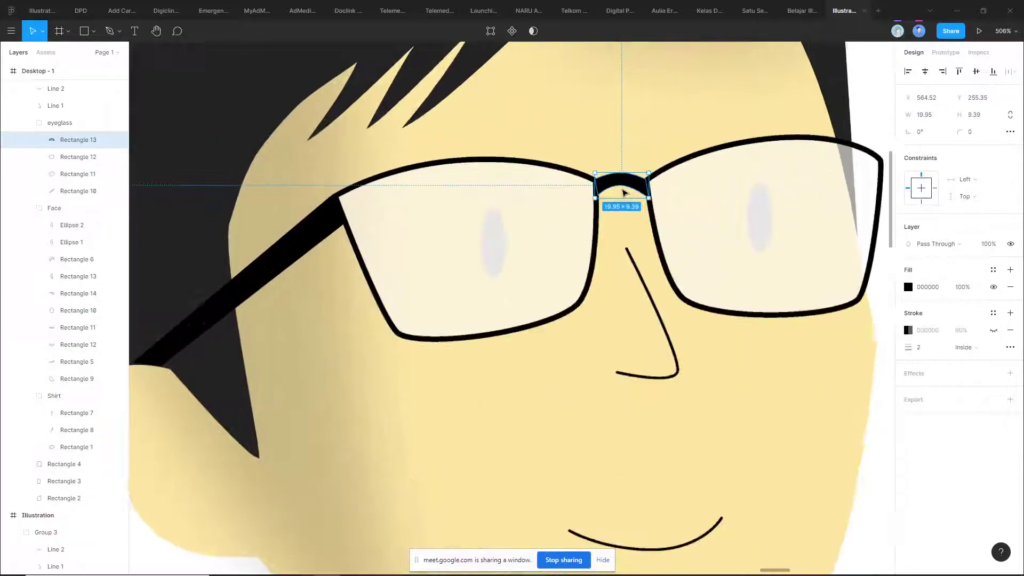
pyautogui.scroll(-3, 625, 193)
pyautogui.scroll(-3, 338, 210)
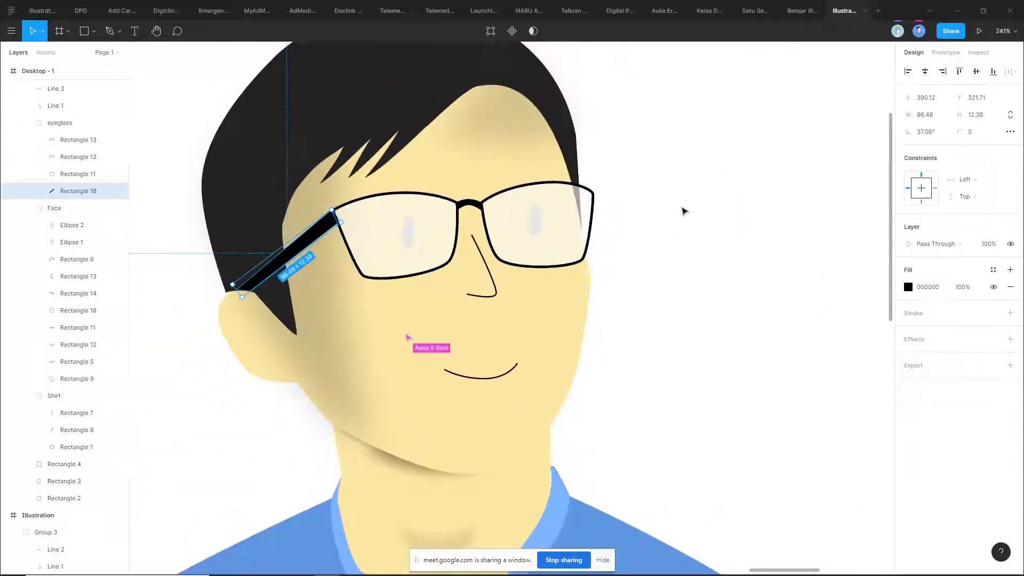
pyautogui.click(679, 213)
# - Inspect the nose line, the mouth line and the hair shape of the Desktop - 1 portrait
pyautogui.click(497, 302)
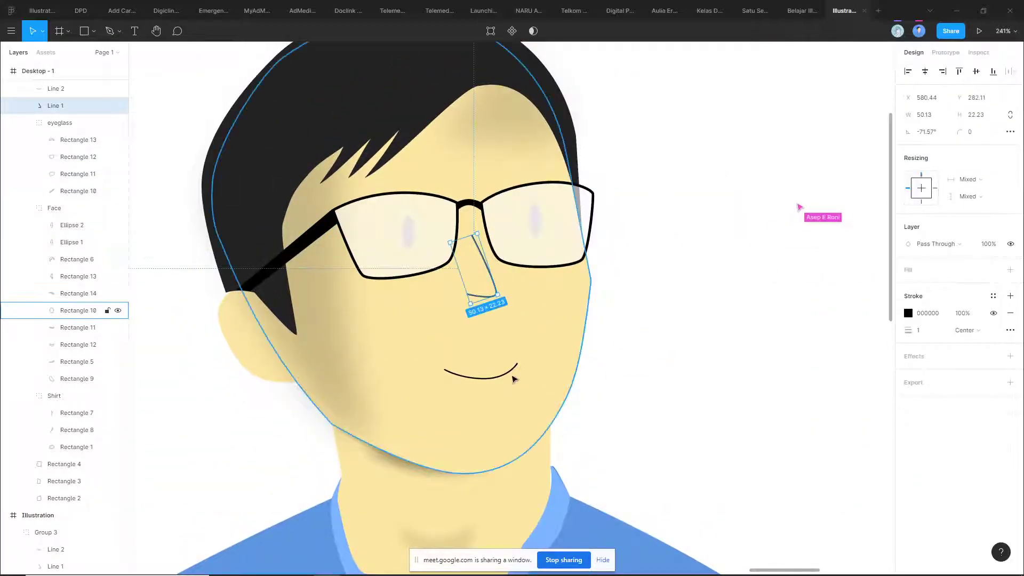
pyautogui.click(510, 376)
pyautogui.click(549, 380)
pyautogui.moveTo(687, 258); pyautogui.dragTo(860, 276)
pyautogui.click(478, 134)
pyautogui.press('Escape')
pyautogui.press('Escape')
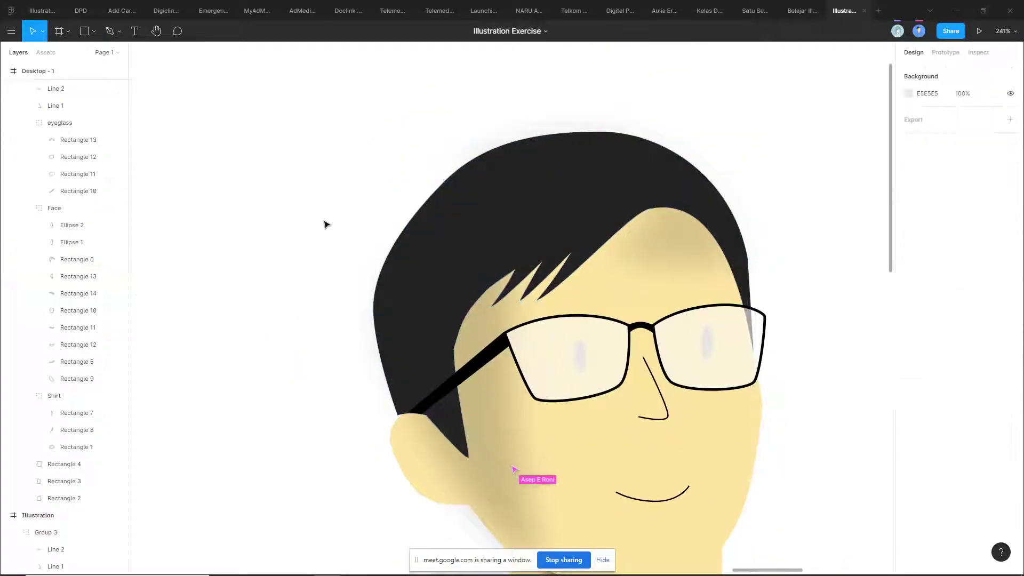
# - Inspect the blurred shadow shape on the ear side of the Desktop - 1 portrait's face
pyautogui.scroll(-3, 299, 276)
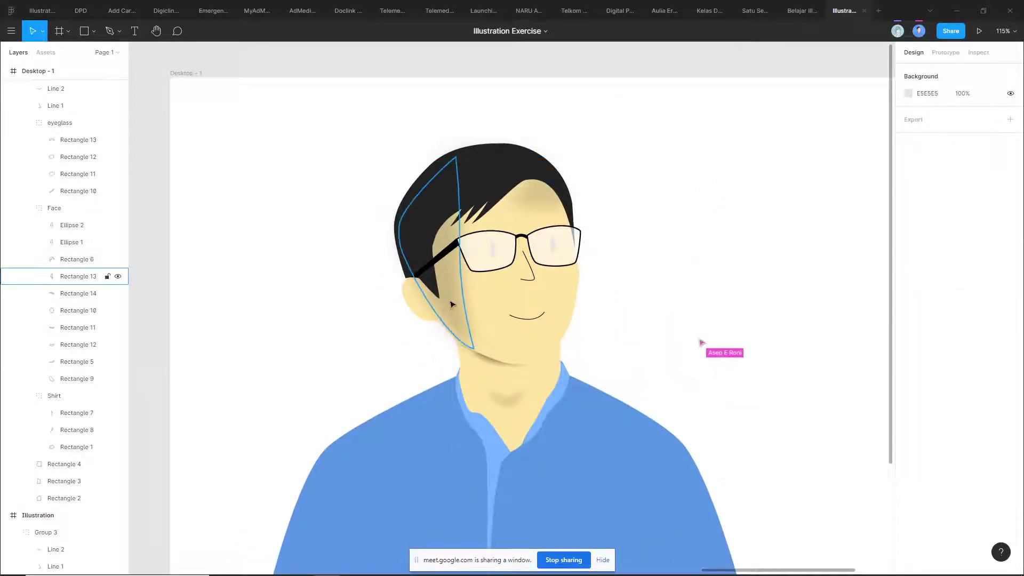
pyautogui.keyDown('ctrl'); pyautogui.click(402, 307); pyautogui.keyUp('ctrl')
pyautogui.click(481, 304)
pyautogui.click(359, 308)
pyautogui.scroll(5, 370, 325)
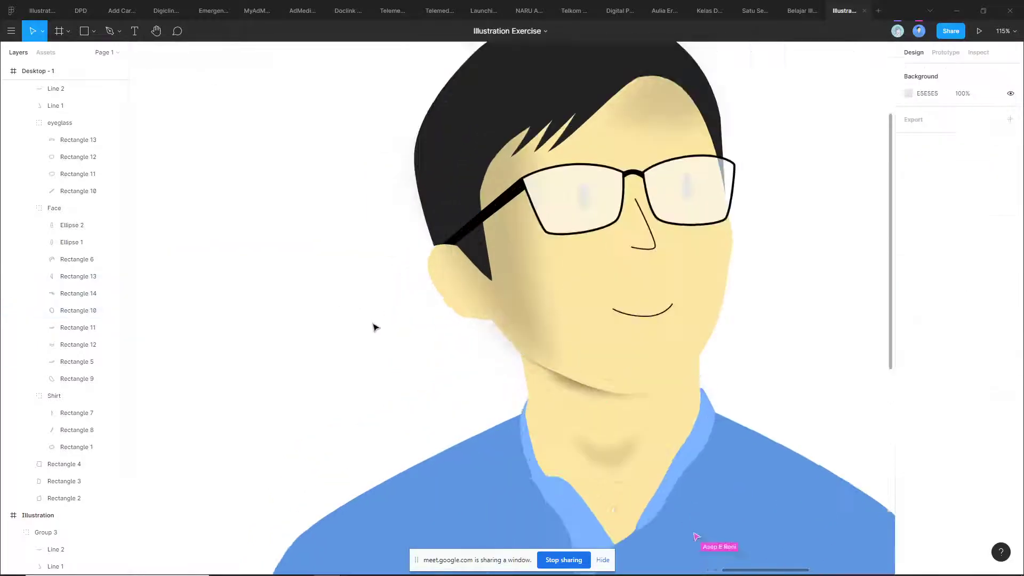
pyautogui.scroll(-4, 435, 331)
pyautogui.keyDown('ctrl'); pyautogui.click(498, 274); pyautogui.keyUp('ctrl')
pyautogui.click(802, 246)
pyautogui.keyDown('ctrl'); pyautogui.click(519, 290); pyautogui.keyUp('ctrl')
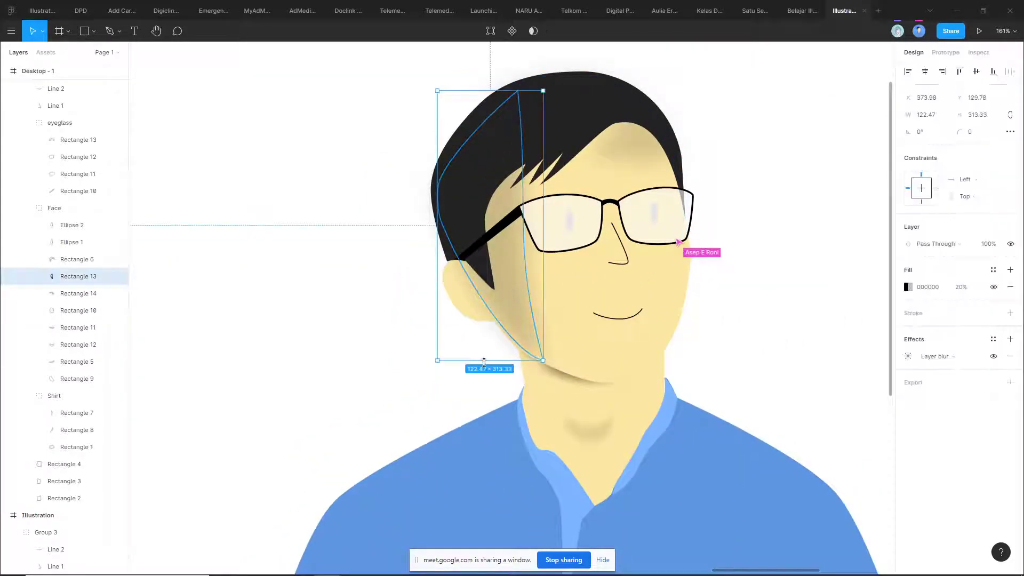
pyautogui.scroll(4, 499, 364)
pyautogui.scroll(2, 502, 365)
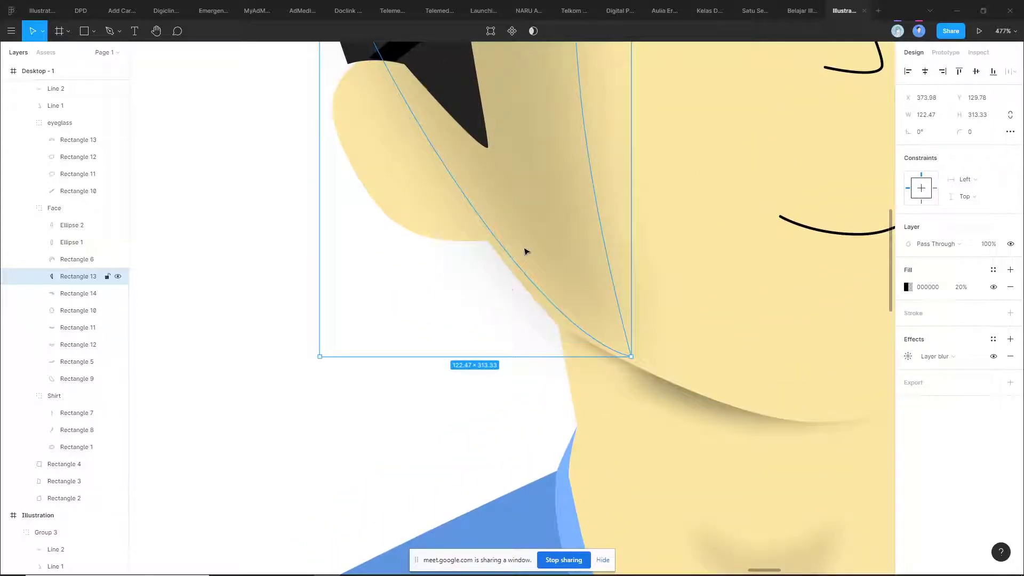
# - Examine how the side shadow overlaps the base face shape of the Desktop - 1 portrait along the jaw
pyautogui.click(455, 389)
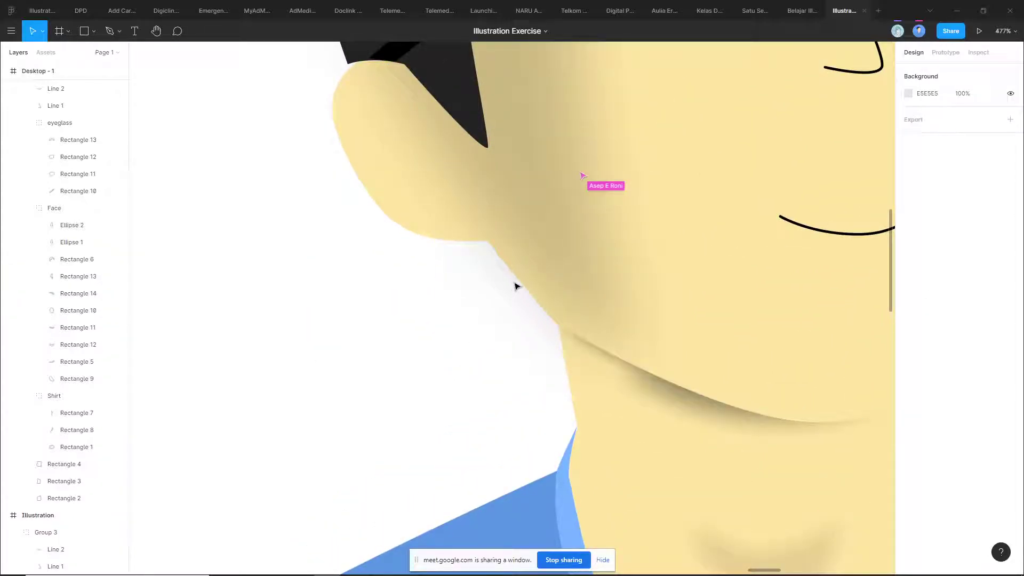
pyautogui.scroll(-6, 517, 290)
pyautogui.keyDown('ctrl'); pyautogui.click(502, 246); pyautogui.keyUp('ctrl')
pyautogui.press('Escape')
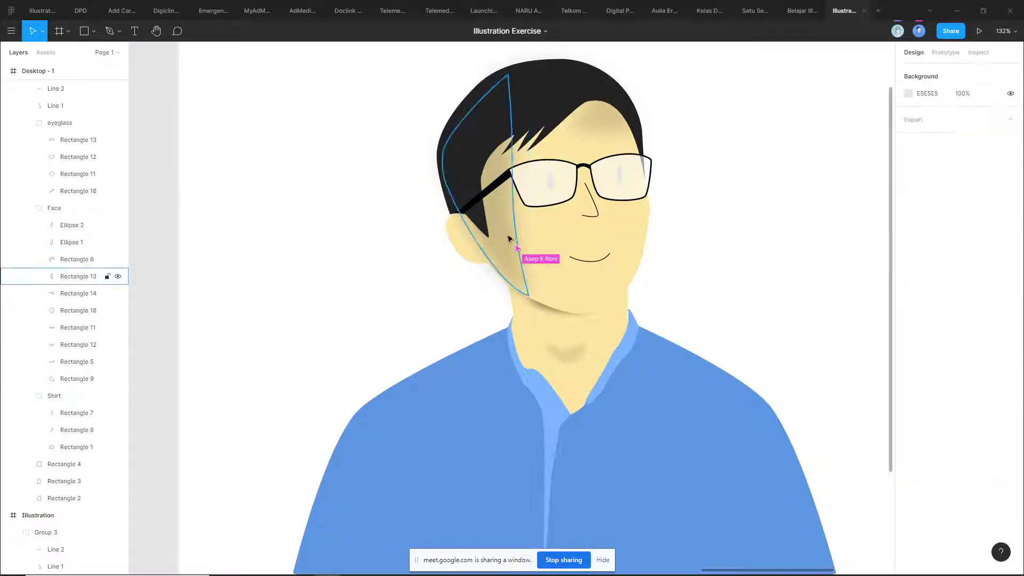
pyautogui.scroll(2, 382, 331)
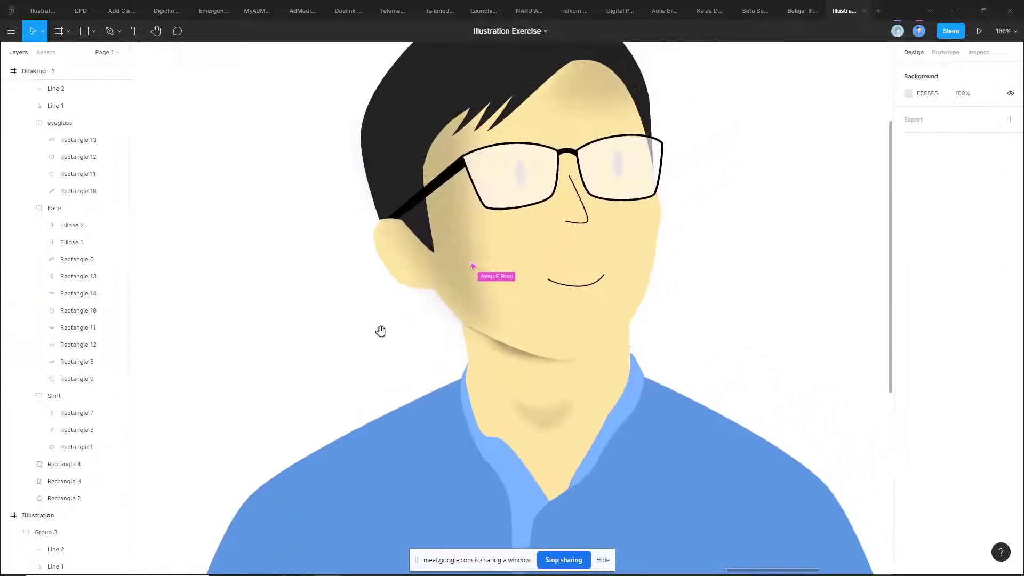
pyautogui.moveTo(378, 320); pyautogui.dragTo(384, 354)
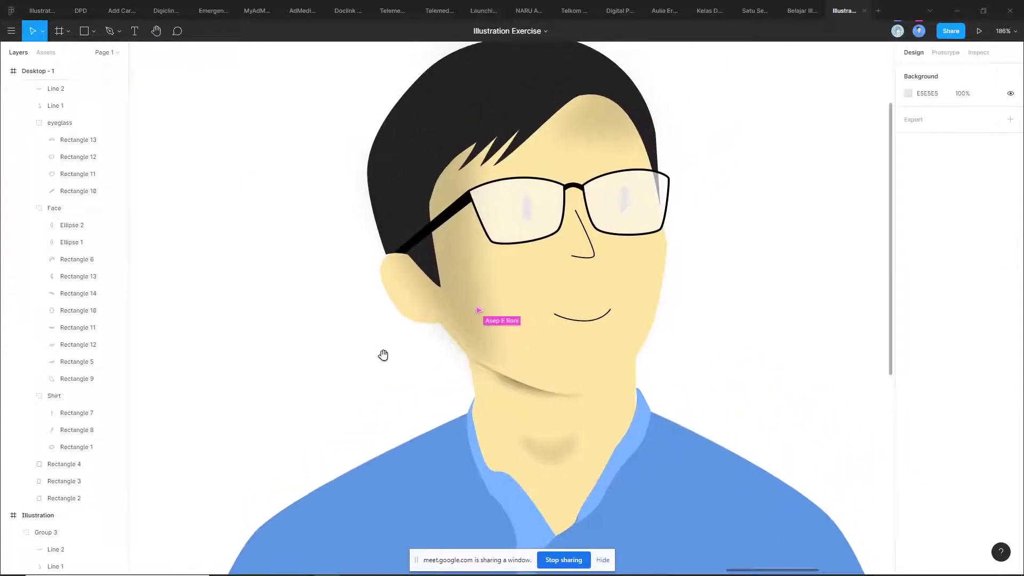
pyautogui.keyDown('ctrl'); pyautogui.click(507, 288); pyautogui.keyUp('ctrl')
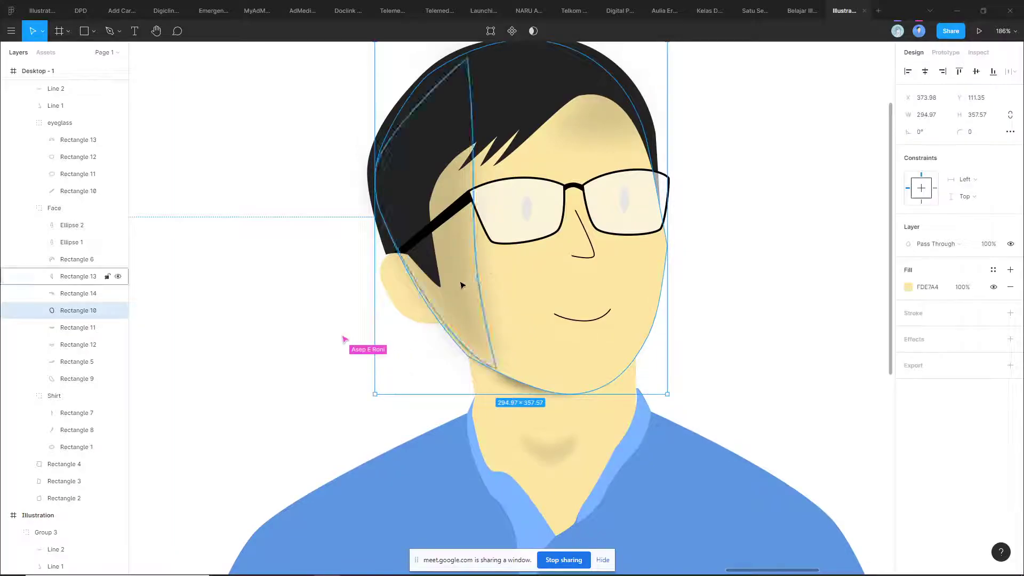
pyautogui.press('Escape')
pyautogui.scroll(-1, 374, 326)
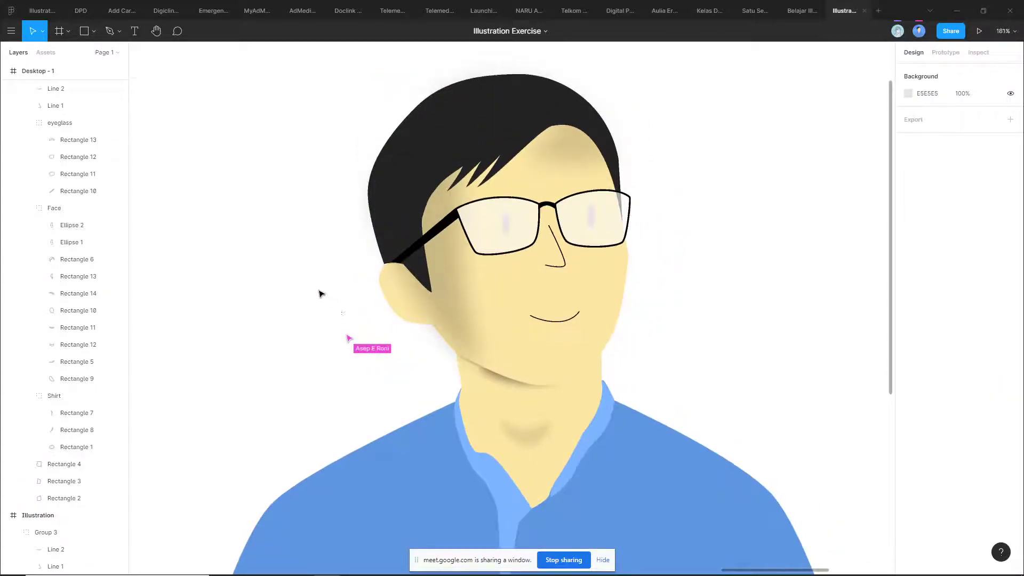
# - Compare the Desktop - 1 and Illustration portraits, and examine the hair strands and highlights of the Illustration portrait
pyautogui.scroll(-4, 323, 293)
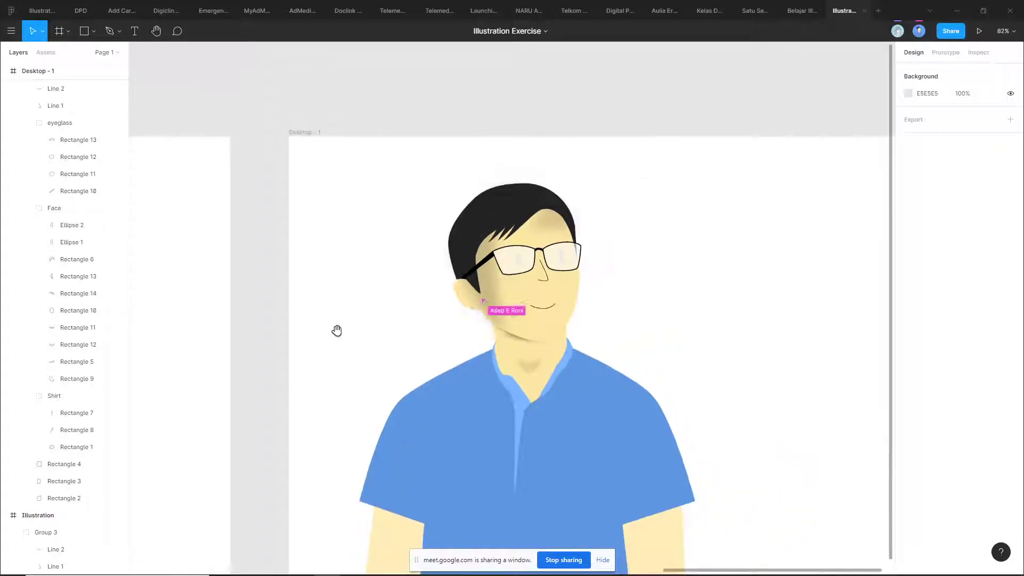
pyautogui.moveTo(337, 331); pyautogui.dragTo(394, 324)
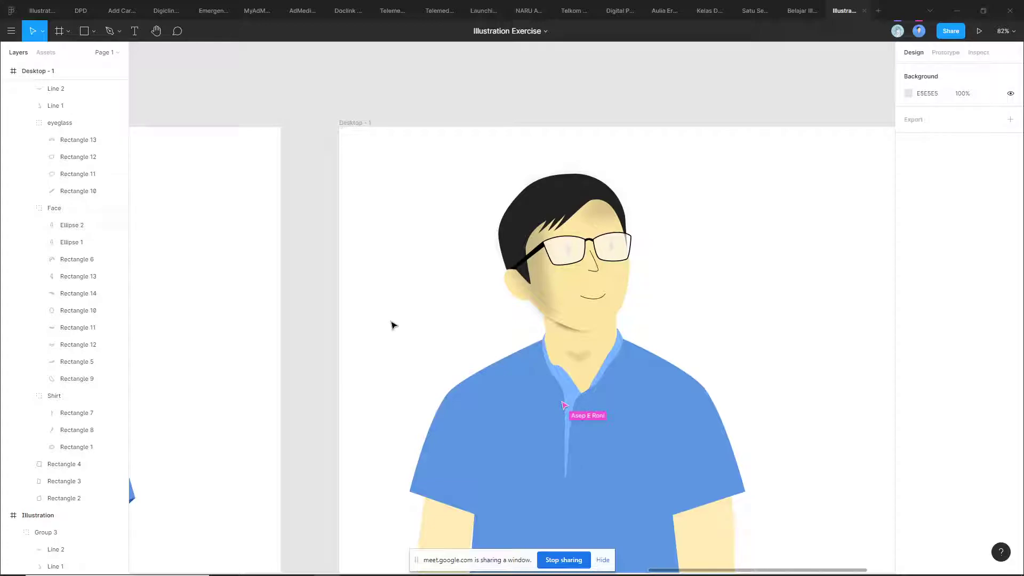
pyautogui.scroll(-3, 393, 325)
pyautogui.moveTo(384, 334); pyautogui.dragTo(494, 254)
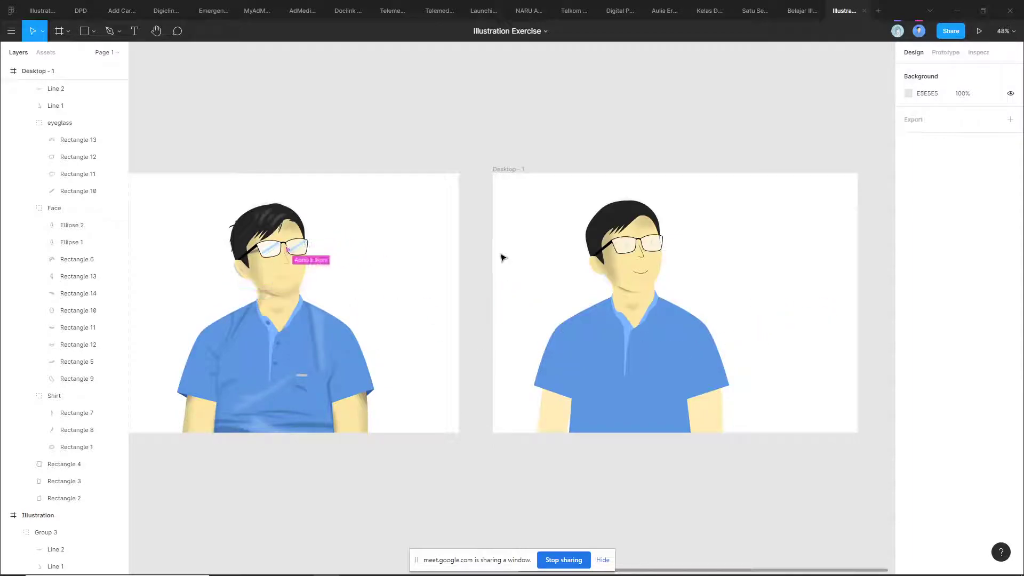
pyautogui.scroll(5, 526, 272)
pyautogui.moveTo(281, 288); pyautogui.dragTo(350, 288)
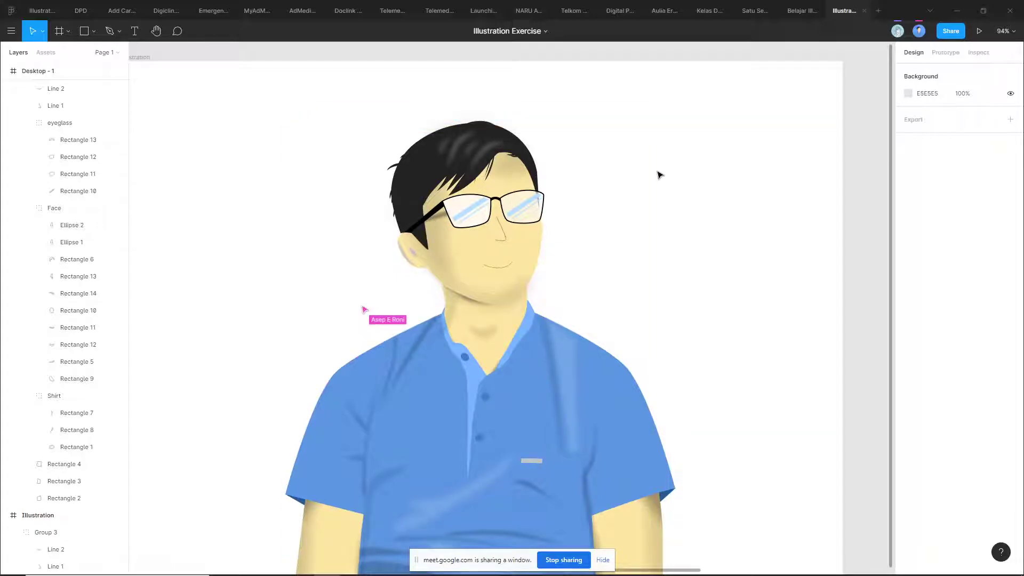
pyautogui.moveTo(307, 279); pyautogui.dragTo(359, 293)
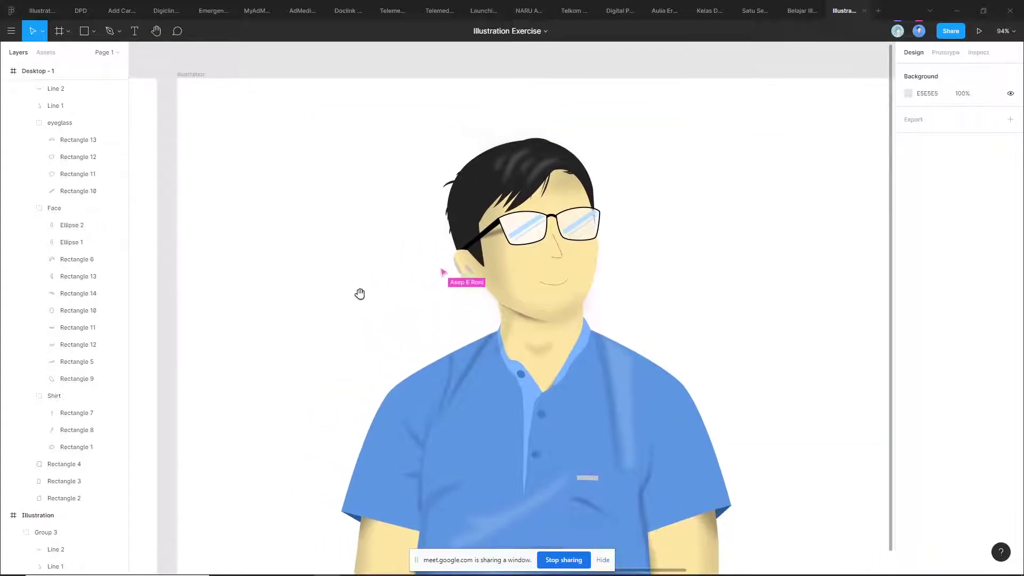
pyautogui.keyDown('ctrl'); pyautogui.scroll(5, 448, 297); pyautogui.keyUp('ctrl')
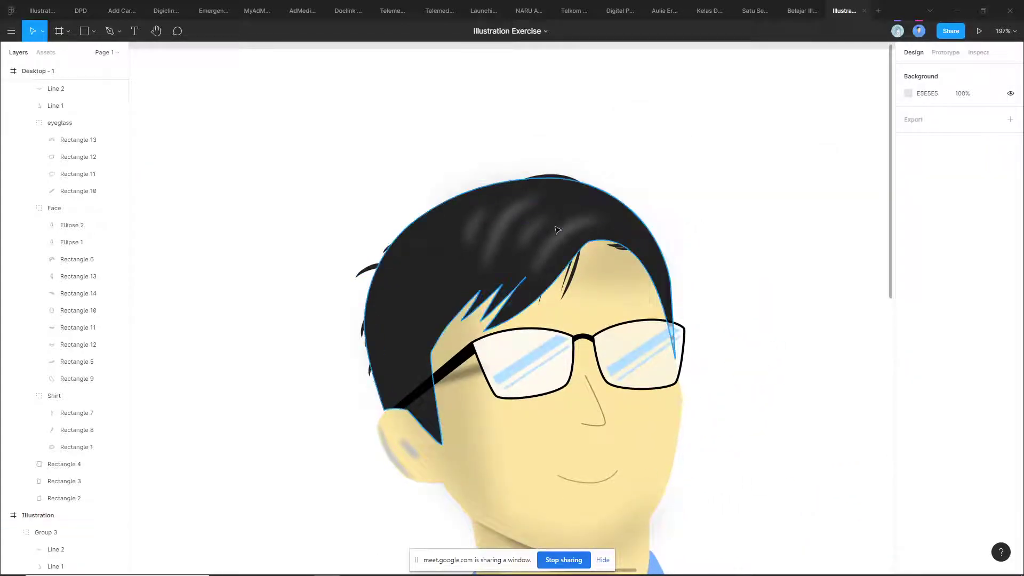
pyautogui.keyDown('ctrl'); pyautogui.scroll(-5, 659, 247); pyautogui.keyUp('ctrl')
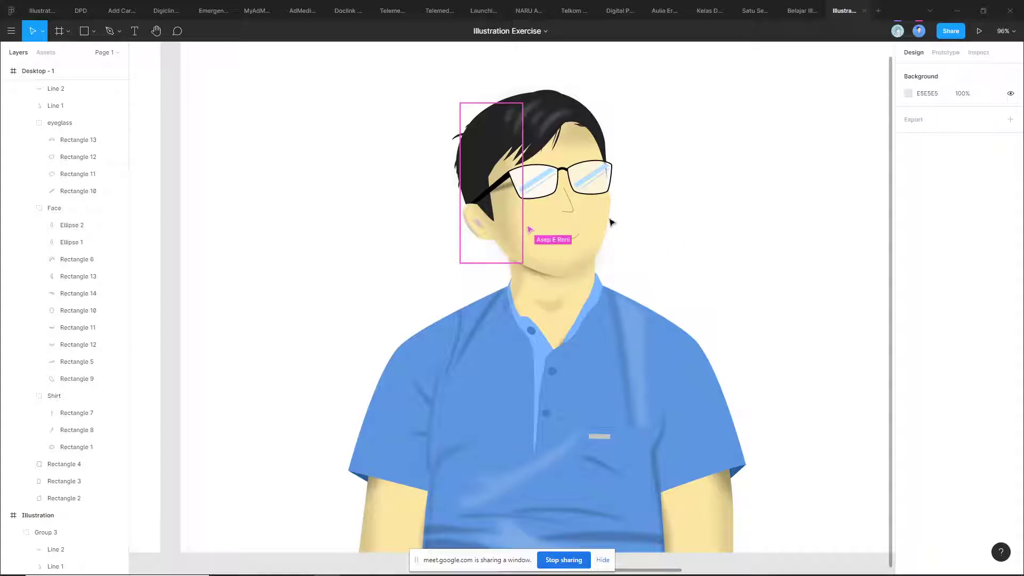
# - Inspect the blurred side shadow on the Illustration portrait's face
pyautogui.scroll(5, 563, 214)
pyautogui.click(453, 210)
pyautogui.click(723, 233)
pyautogui.click(474, 222)
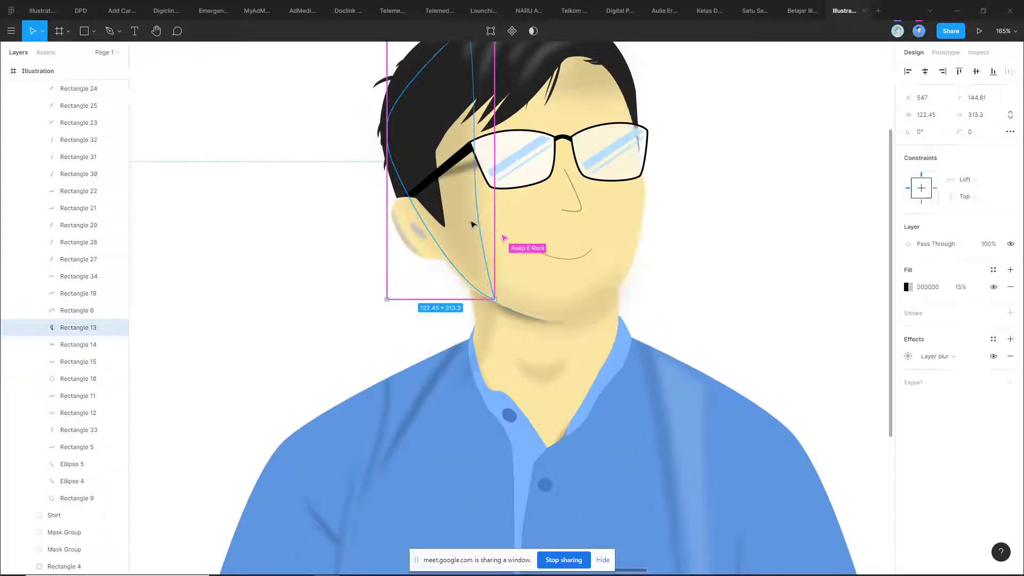
pyautogui.click(702, 230)
pyautogui.scroll(5, 459, 265)
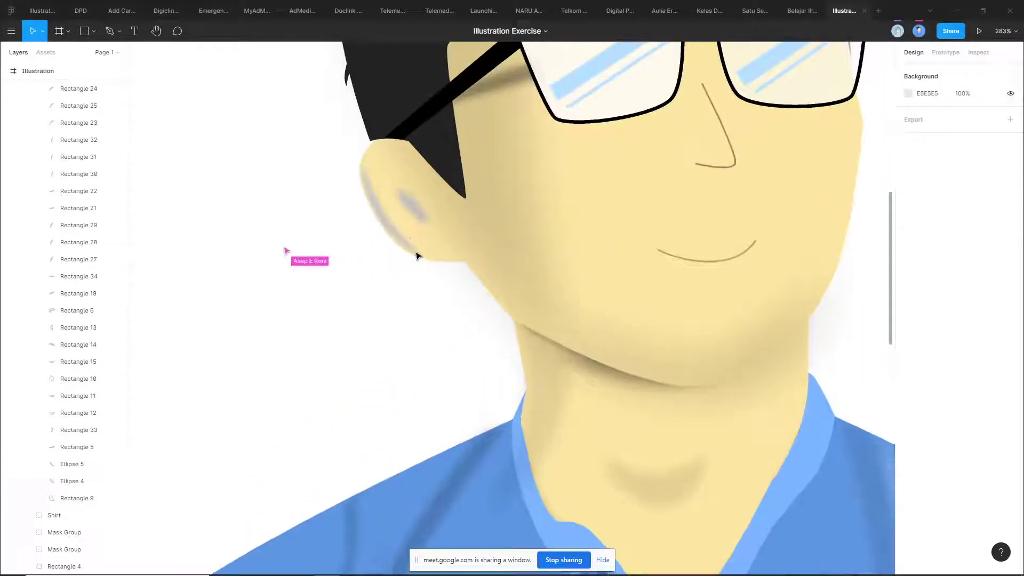
# - Inspect the blurred shapes that shade the rim and the inside of the Illustration portrait's ear
pyautogui.click(381, 224)
pyautogui.click(373, 279)
pyautogui.scroll(-2, 373, 277)
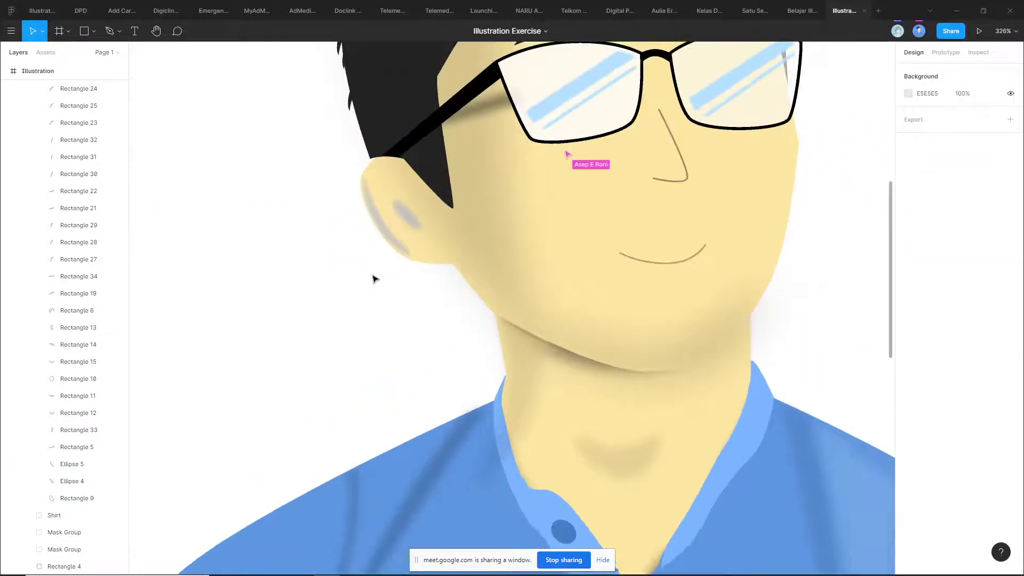
pyautogui.click(387, 233)
pyautogui.click(342, 257)
pyautogui.scroll(-3, 341, 257)
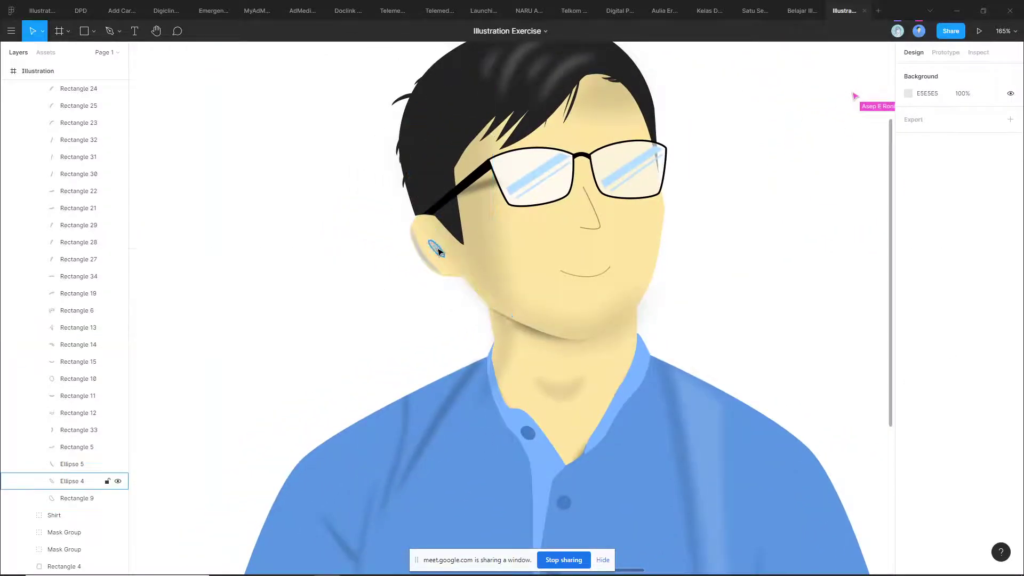
pyautogui.click(438, 252)
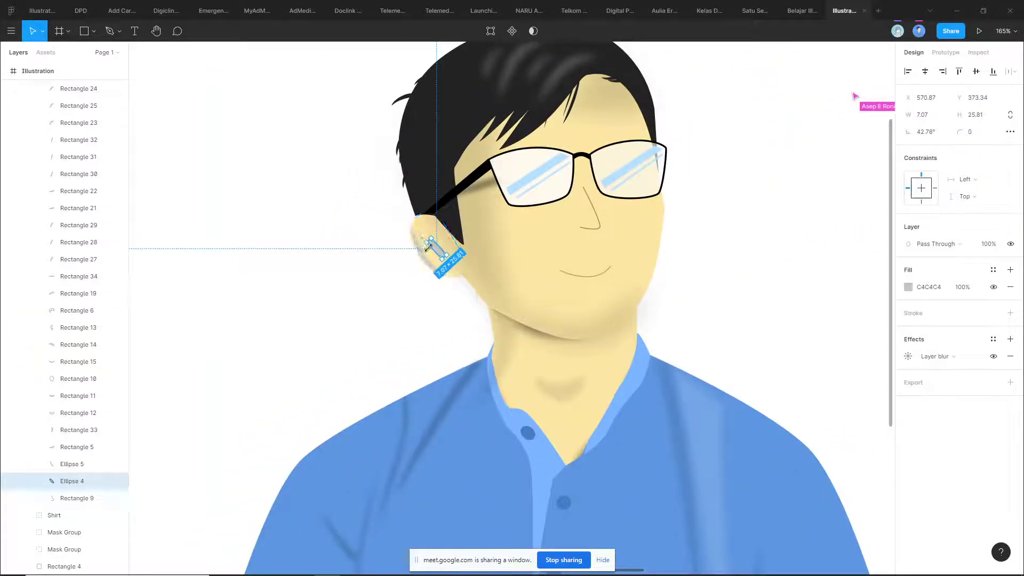
pyautogui.click(354, 241)
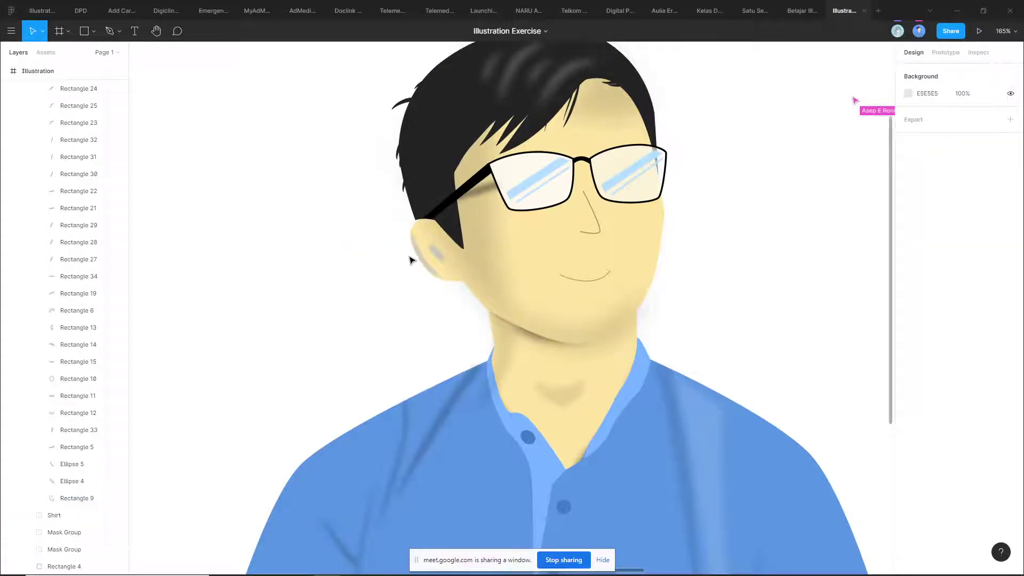
# - Compare the Illustration portrait's base face shape with the side shadow lying over it
pyautogui.click(530, 245)
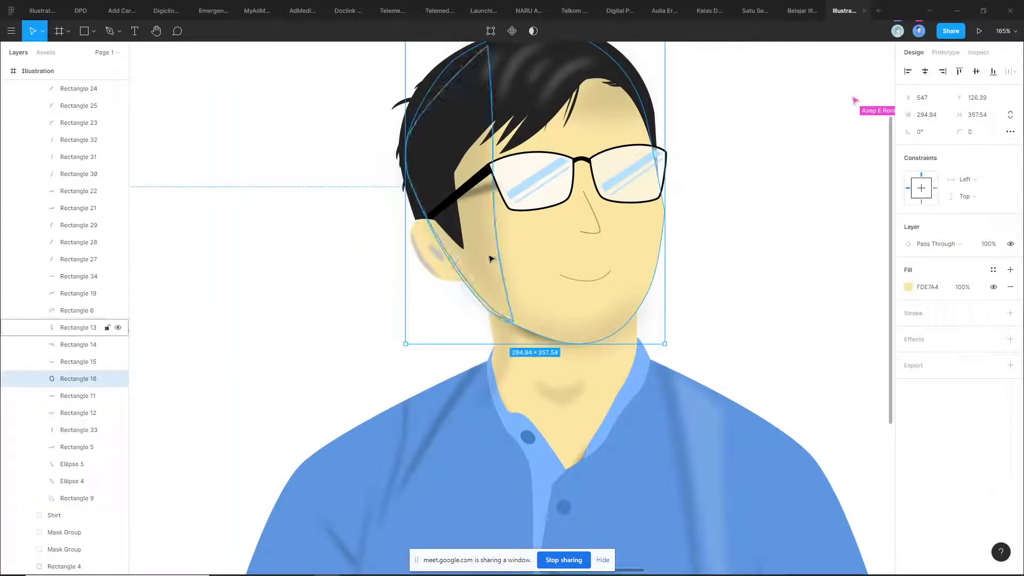
pyautogui.click(498, 274)
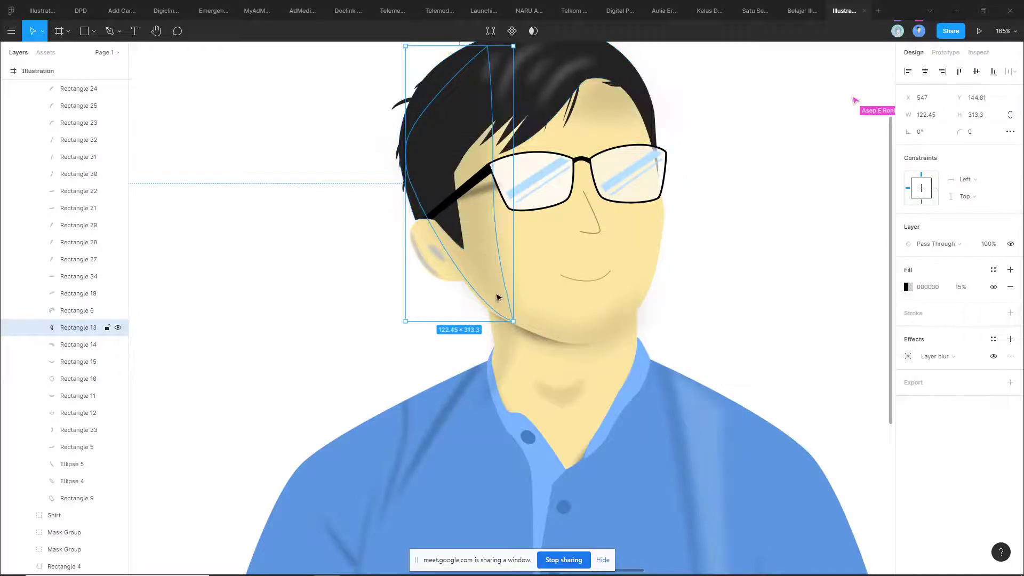
pyautogui.click(724, 263)
pyautogui.moveTo(725, 263); pyautogui.dragTo(708, 283)
pyautogui.click(469, 254)
pyautogui.click(757, 238)
pyautogui.moveTo(757, 237); pyautogui.dragTo(712, 247)
pyautogui.click(449, 282)
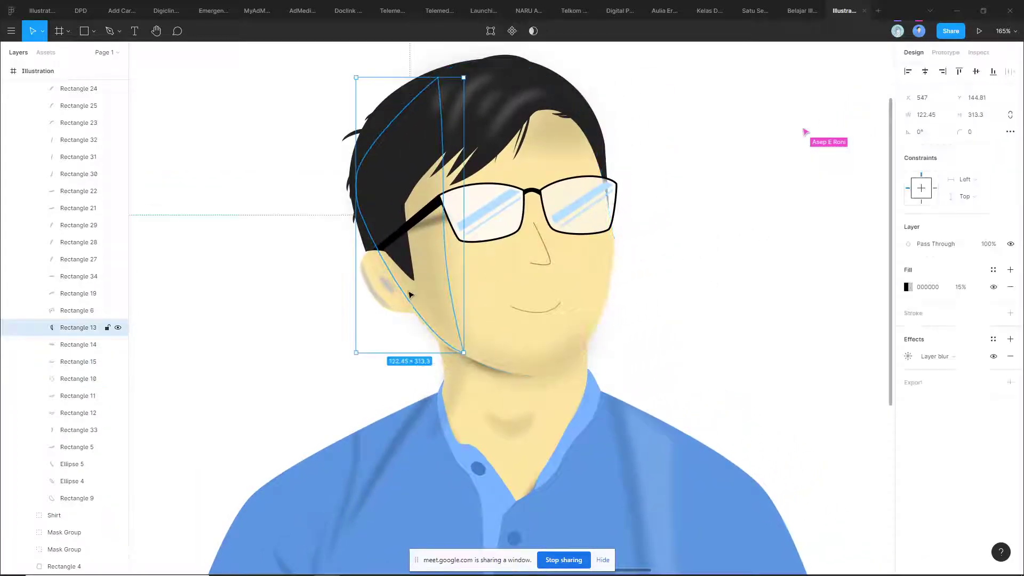
pyautogui.scroll(4, 422, 291)
pyautogui.scroll(-4, 795, 291)
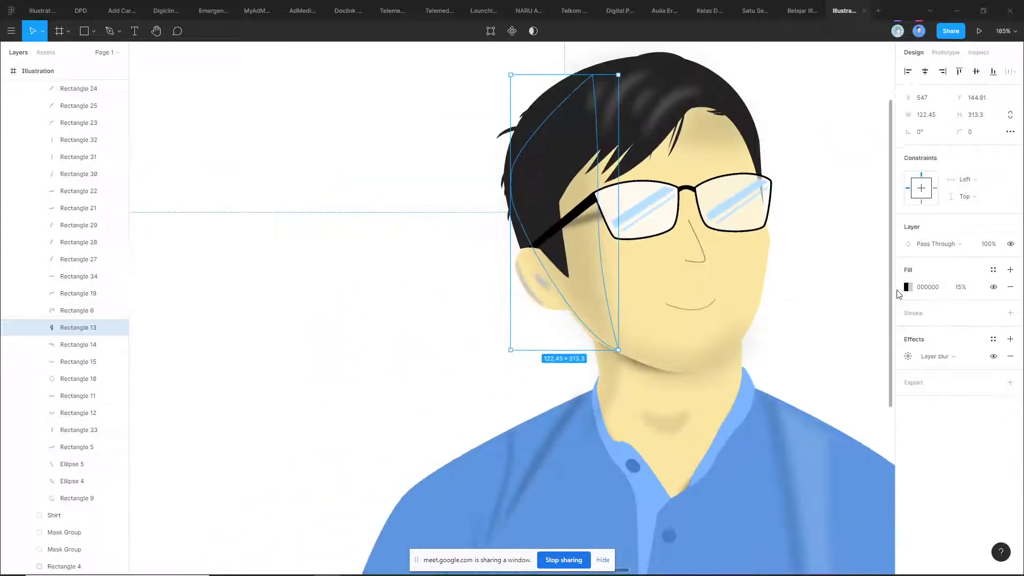
# - Change the fill of the Illustration portrait's side face shadow from solid to a linear gradient at 100% opacity
pyautogui.click(907, 288)
pyautogui.click(849, 251)
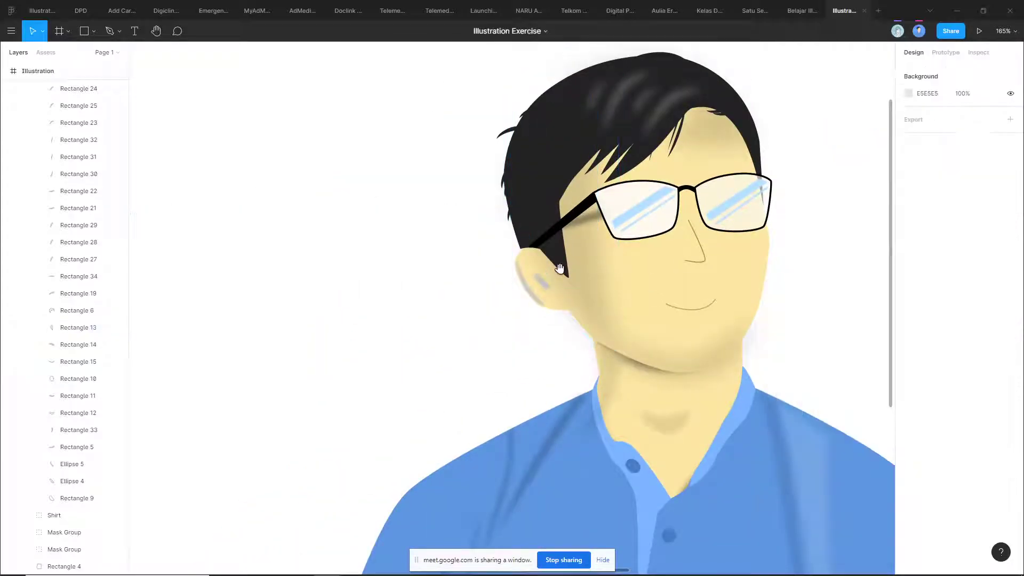
pyautogui.hscroll(3, 557, 269)
pyautogui.click(499, 289)
pyautogui.click(908, 288)
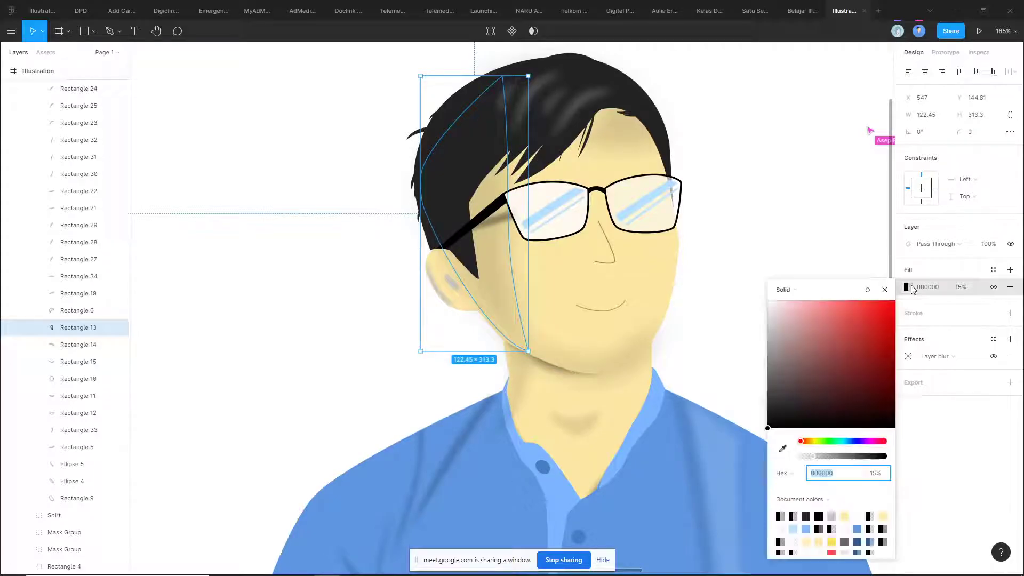
pyautogui.click(799, 293)
pyautogui.click(807, 308)
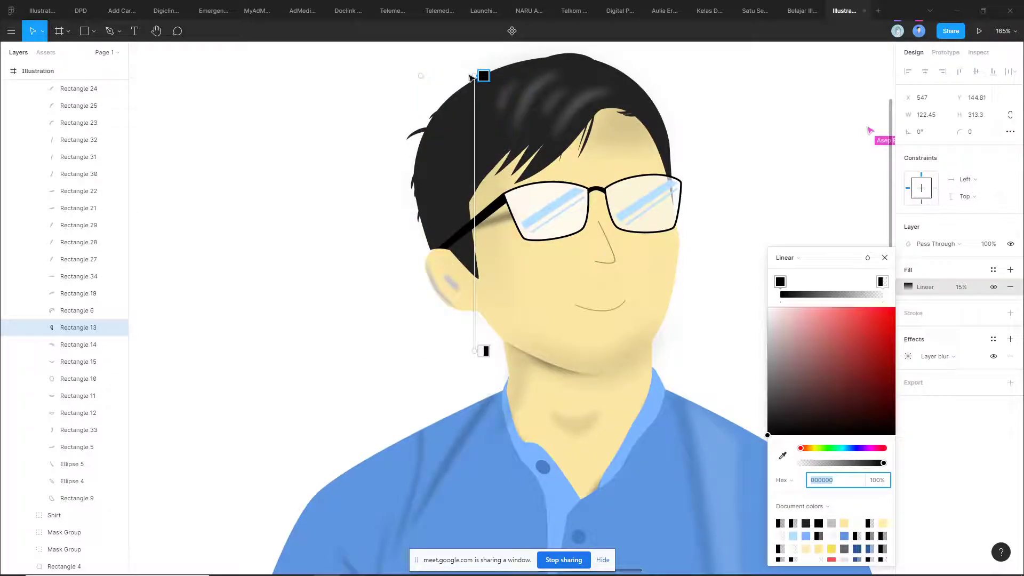
pyautogui.click(968, 292)
pyautogui.write('100')
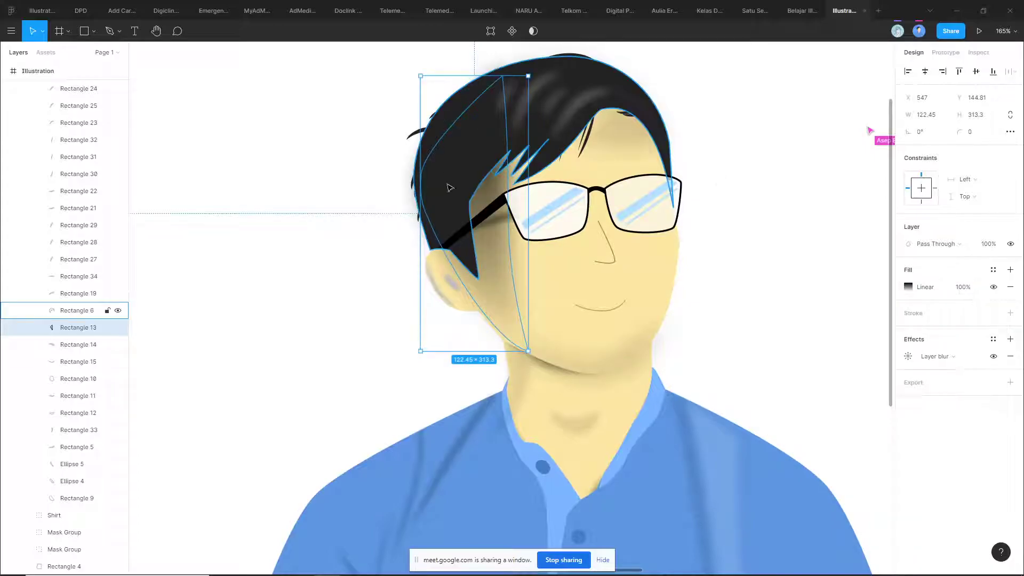
# - Reorient the side shadow's gradient to run from just below the ear to the cheek beside the mouth
pyautogui.click(908, 287)
pyautogui.moveTo(476, 81); pyautogui.dragTo(599, 278)
pyautogui.moveTo(456, 353); pyautogui.dragTo(457, 325)
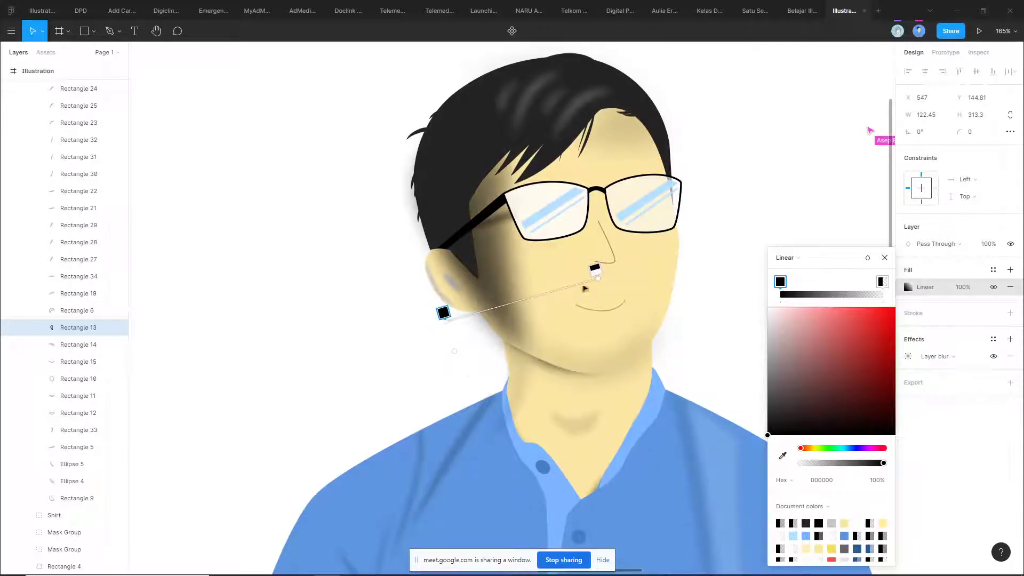
pyautogui.moveTo(601, 277); pyautogui.dragTo(542, 300)
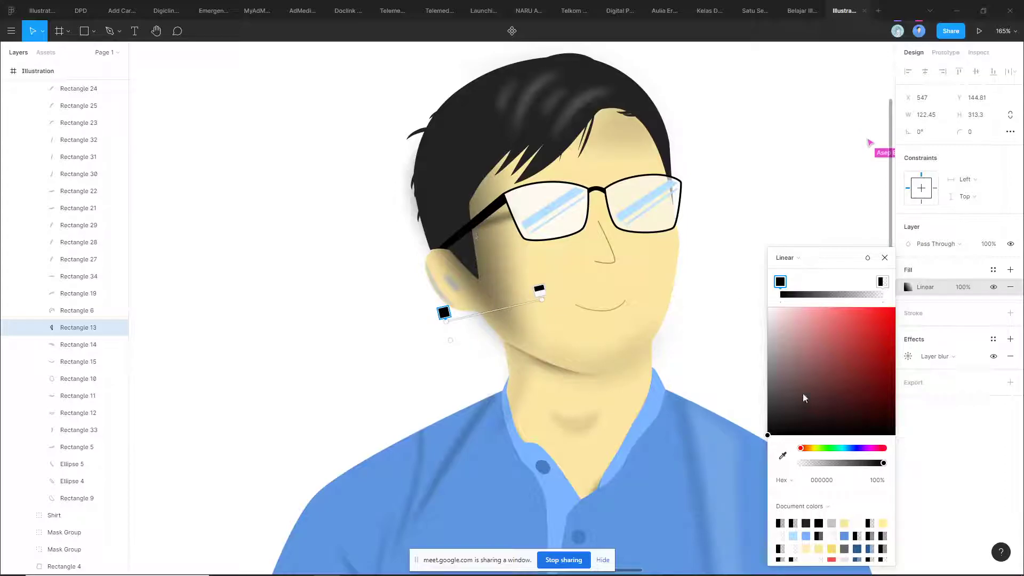
# - Lower the opacity of the gradient's black starting stop to 49% and deselect the side shadow
pyautogui.moveTo(883, 468); pyautogui.dragTo(840, 467)
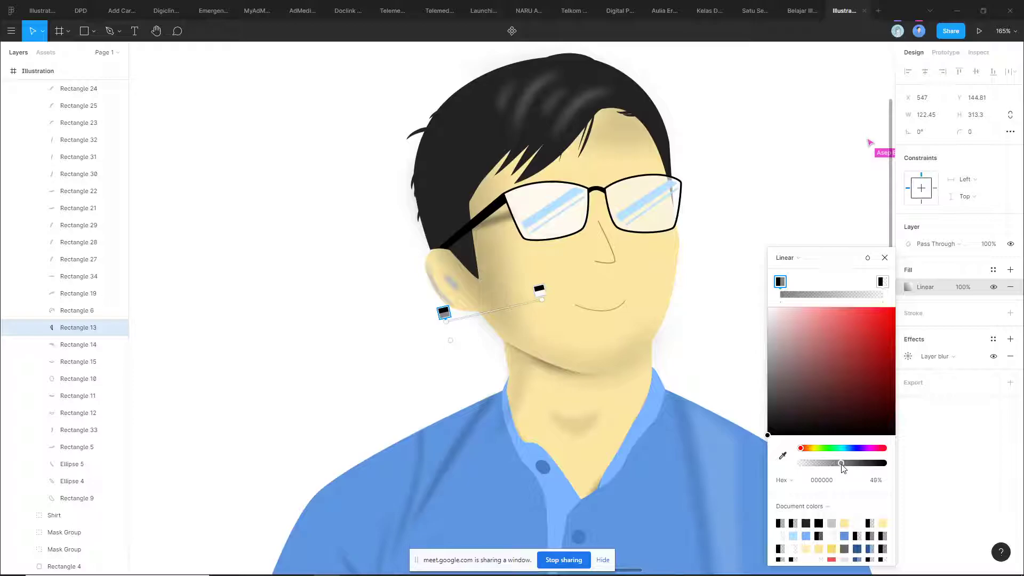
pyautogui.scroll(-5, 389, 382)
pyautogui.click(387, 382)
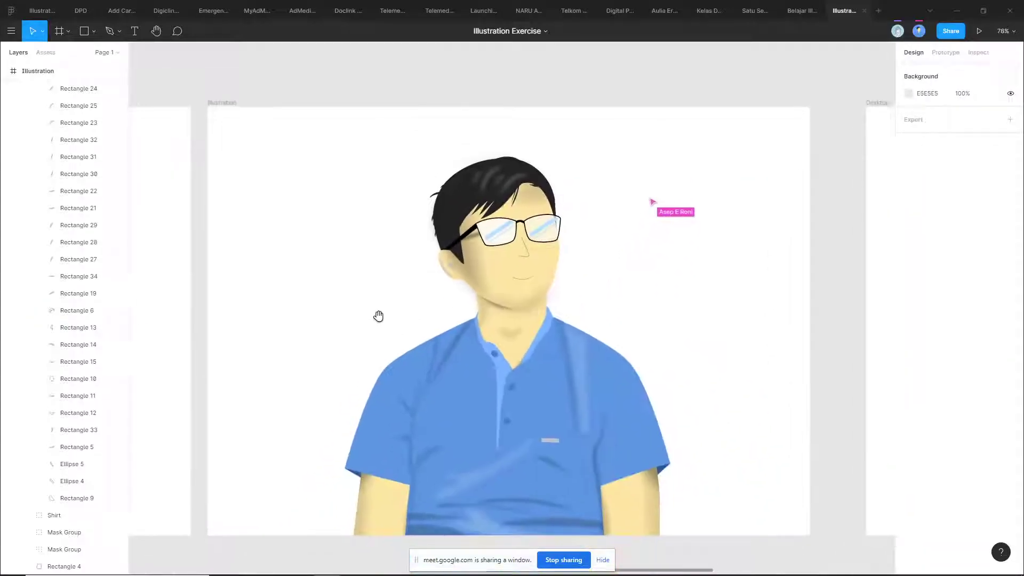
# - Examine the shaded Illustration portrait as a whole, alongside the cactus artwork and the flatter Desktop - 1 version
pyautogui.scroll(-2, 446, 303)
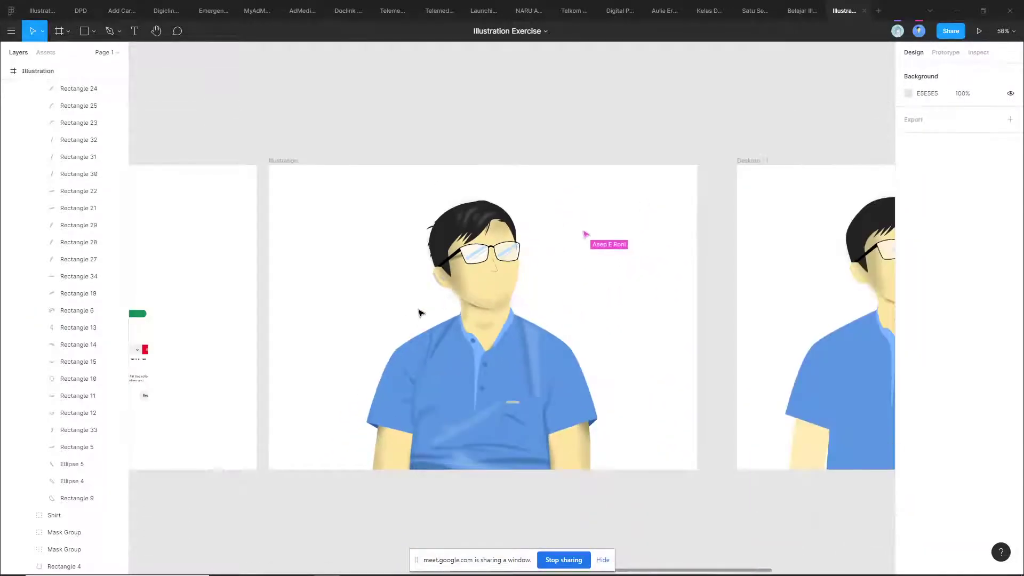
pyautogui.scroll(-2, 624, 281)
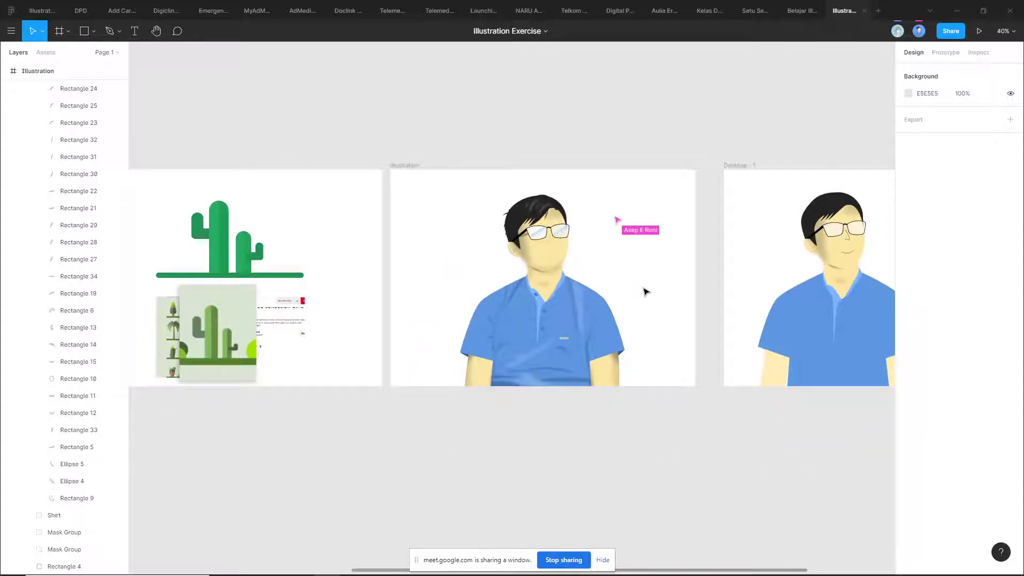
pyautogui.scroll(2, 534, 280)
pyautogui.click(520, 237)
pyautogui.click(456, 260)
pyautogui.moveTo(376, 302); pyautogui.dragTo(440, 300)
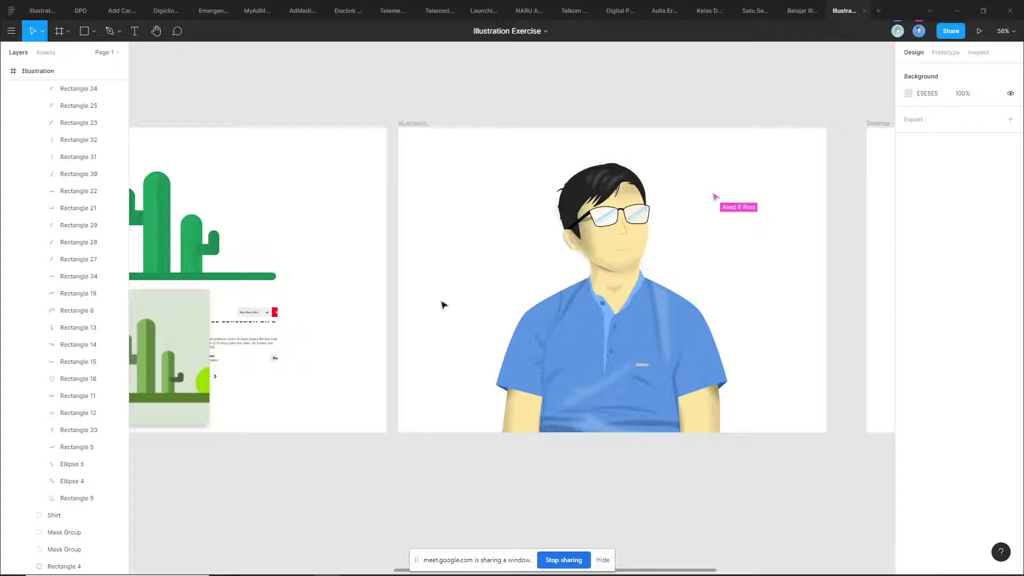
pyautogui.scroll(2, 478, 320)
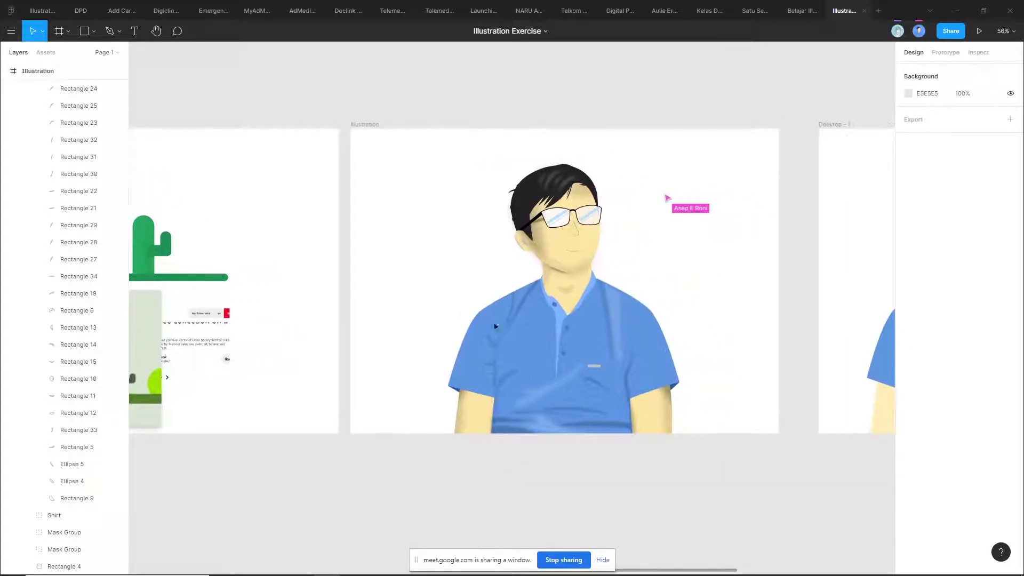
pyautogui.scroll(2, 715, 335)
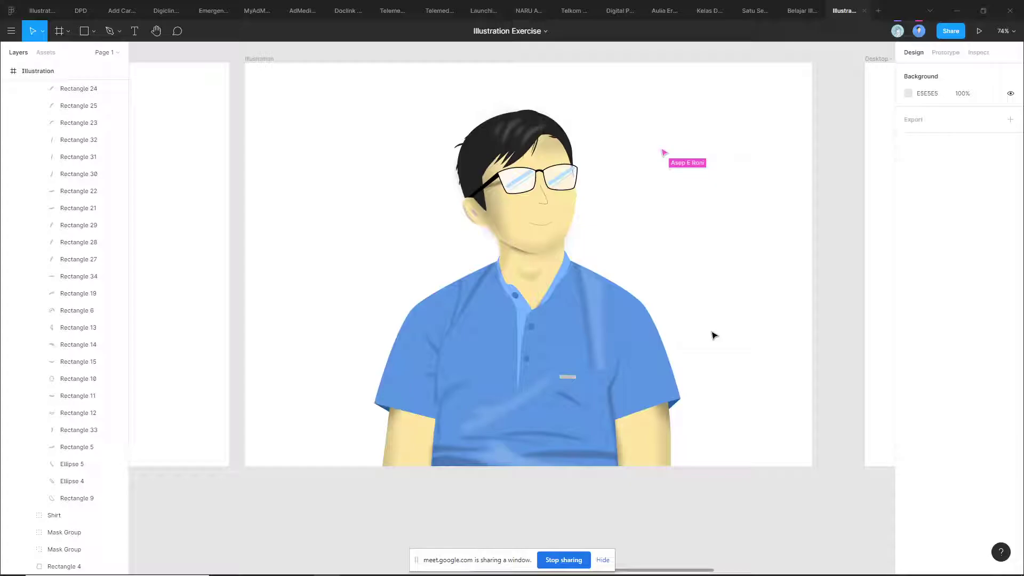
pyautogui.scroll(-3, 362, 506)
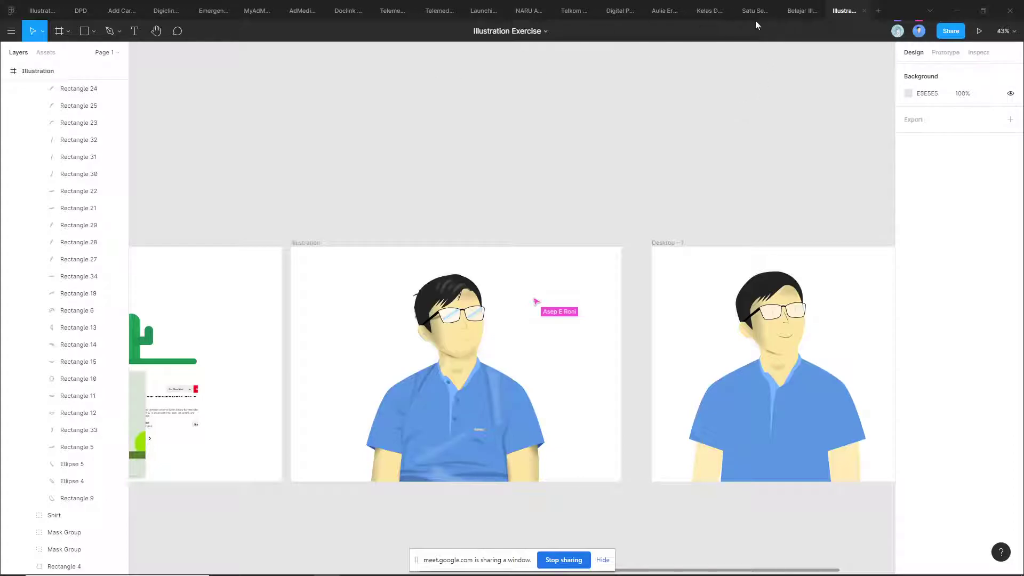
# - Switch to the Belajar Illustration file and inspect the hijab-wearing avatars in the Practice 2 frame up close
pyautogui.click(802, 10)
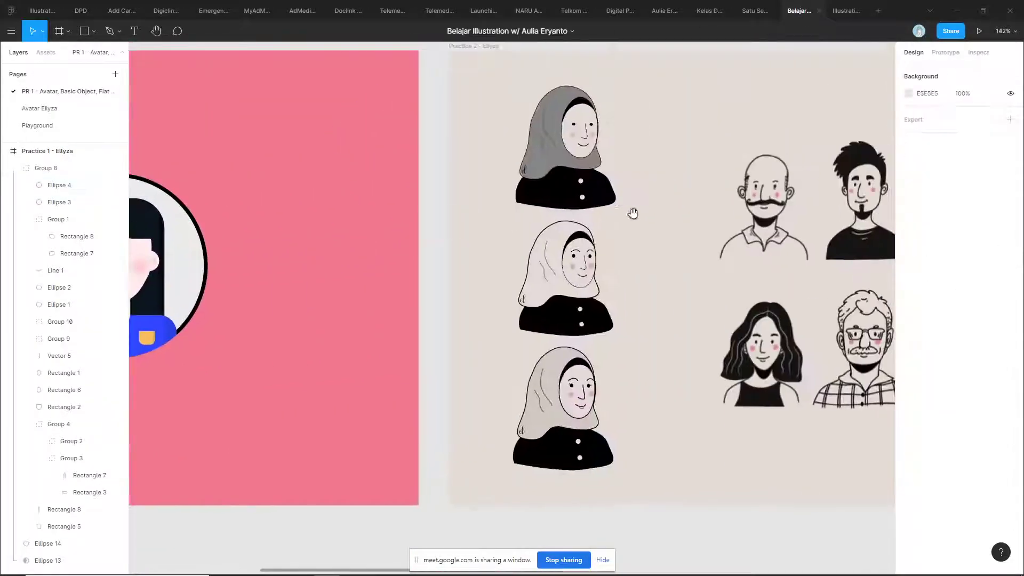
pyautogui.scroll(3, 549, 126)
pyautogui.click(549, 125)
pyautogui.scroll(-2, 482, 179)
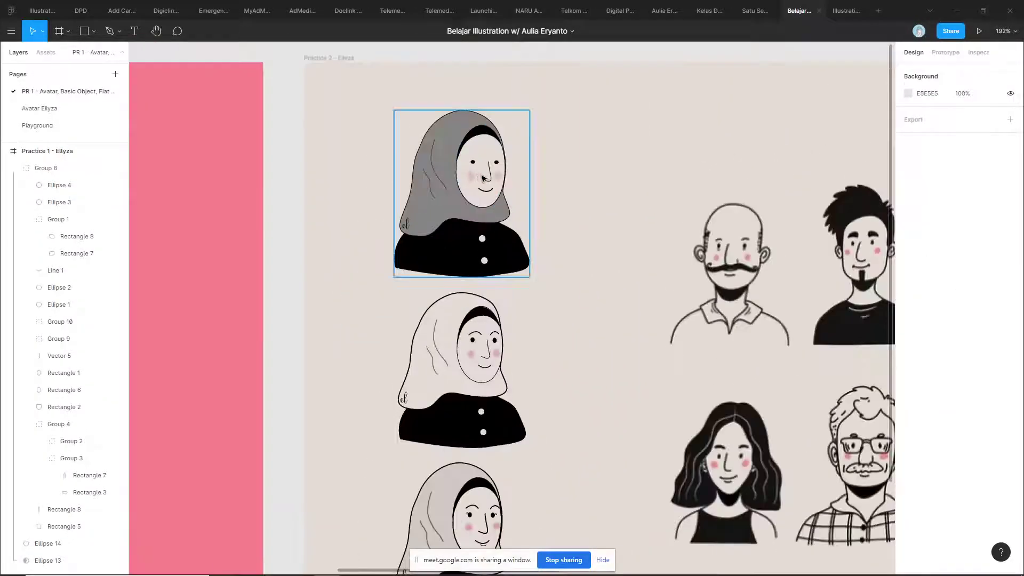
# - Inspect the mouth line of the grey-hijab avatar in the Practice 2 frame
pyautogui.scroll(4, 483, 179)
pyautogui.click(499, 213)
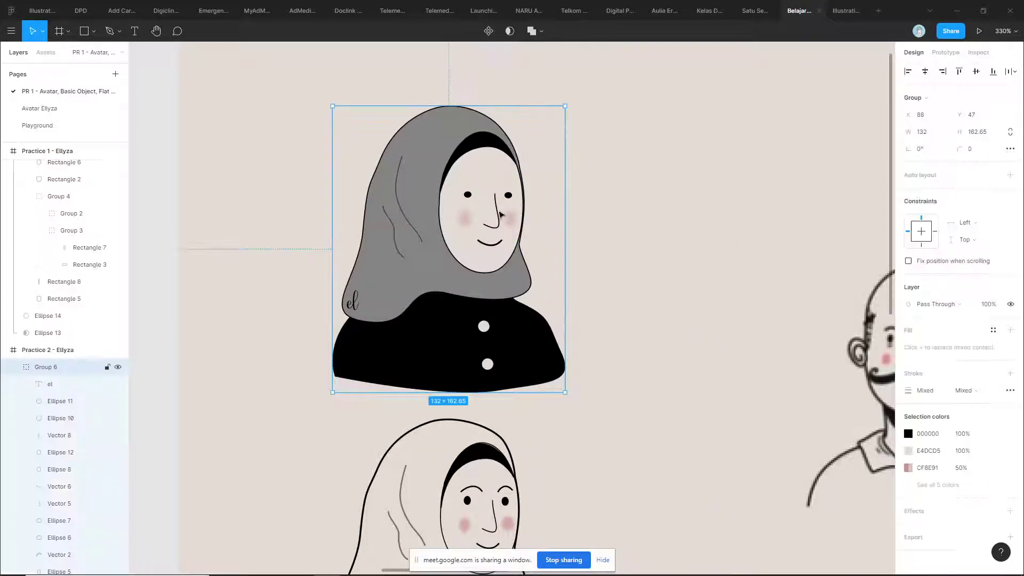
pyautogui.doubleClick(498, 213)
pyautogui.click(496, 249)
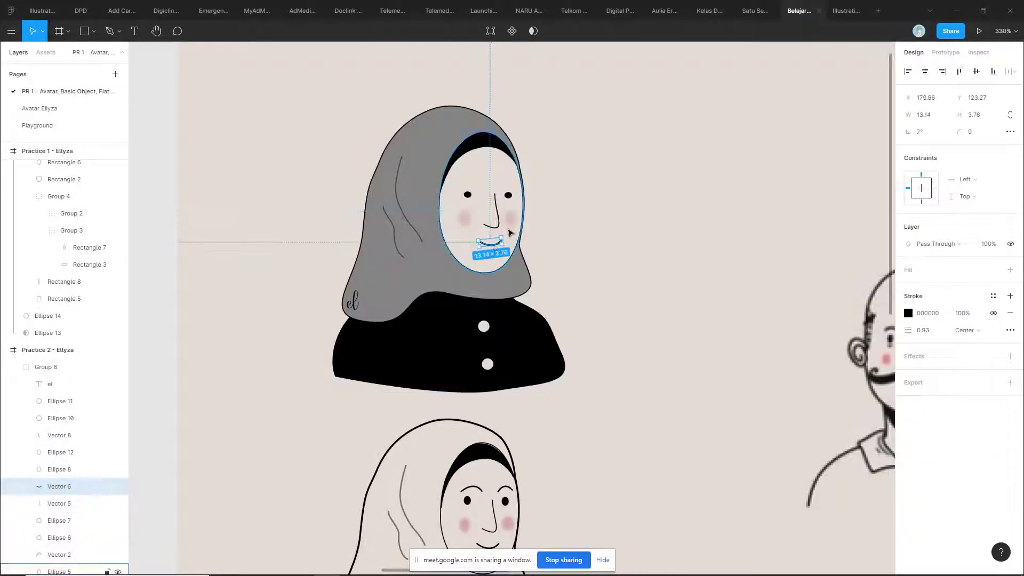
pyautogui.scroll(-3, 541, 222)
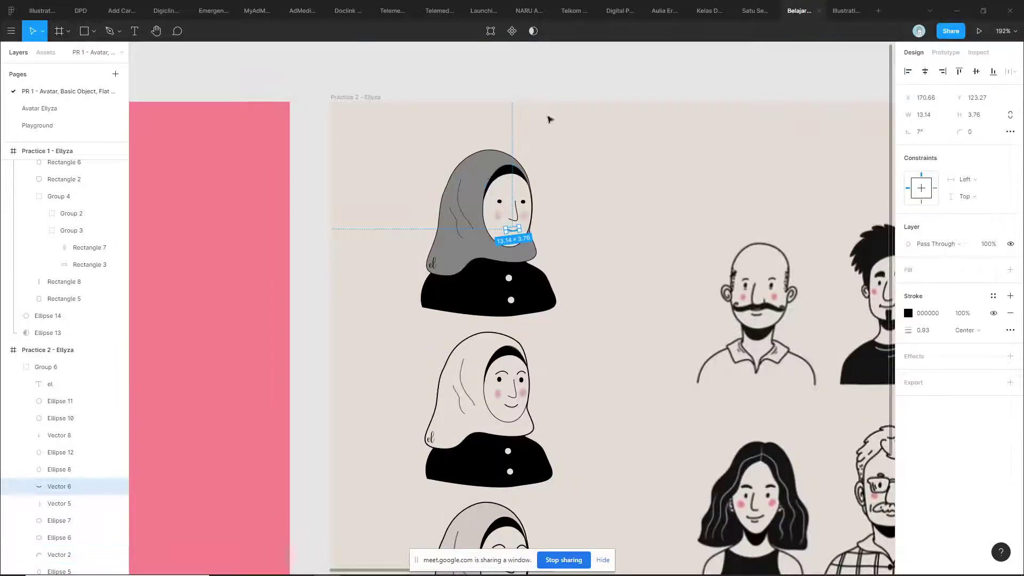
# - Switch to the Illustration Exercise file and examine the man's portrait in the Illustration frame
pyautogui.click(846, 11)
pyautogui.scroll(-1, 623, 160)
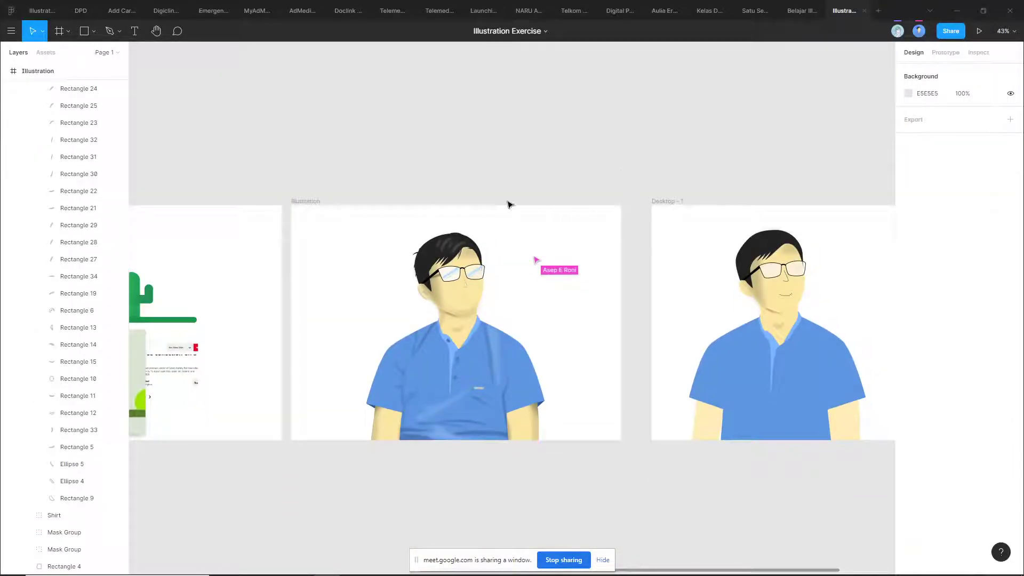
pyautogui.scroll(5, 521, 204)
pyautogui.press('l')
pyautogui.moveTo(455, 240); pyautogui.dragTo(463, 263)
pyautogui.click(608, 263)
pyautogui.scroll(2, 447, 275)
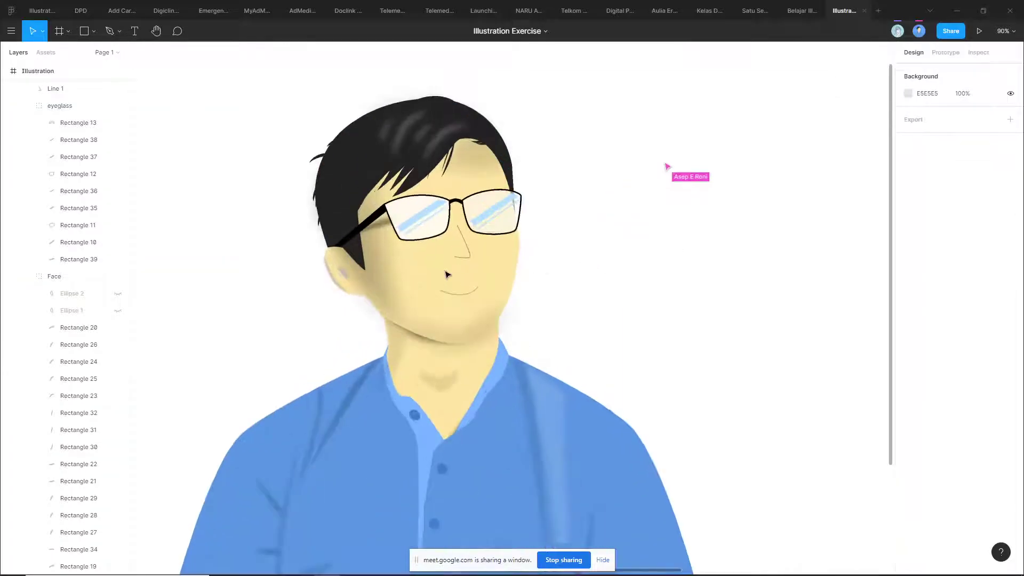
pyautogui.scroll(-1, 739, 265)
pyautogui.scroll(-3, 738, 265)
pyautogui.moveTo(738, 265); pyautogui.dragTo(625, 258)
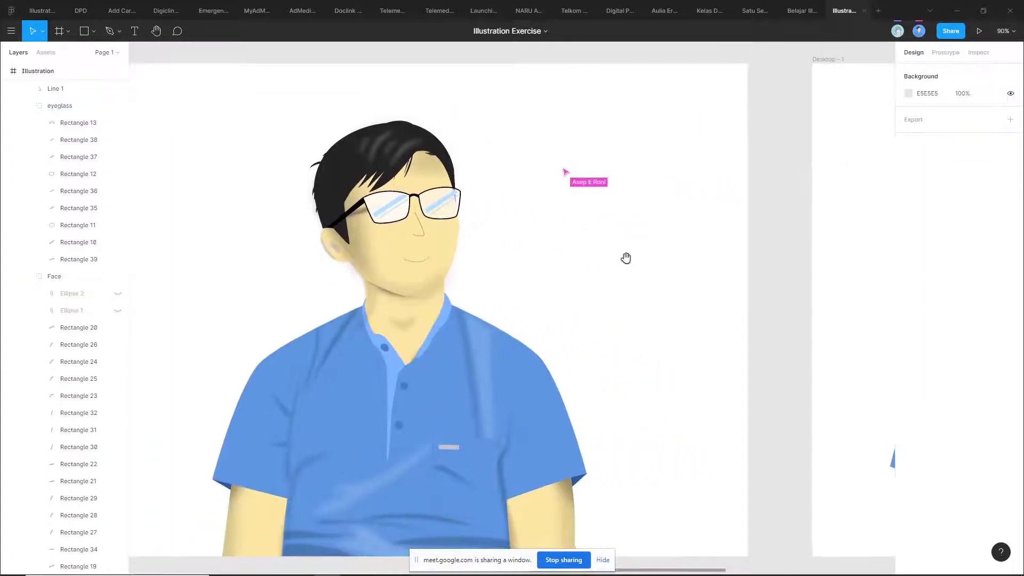
pyautogui.scroll(-5, 626, 258)
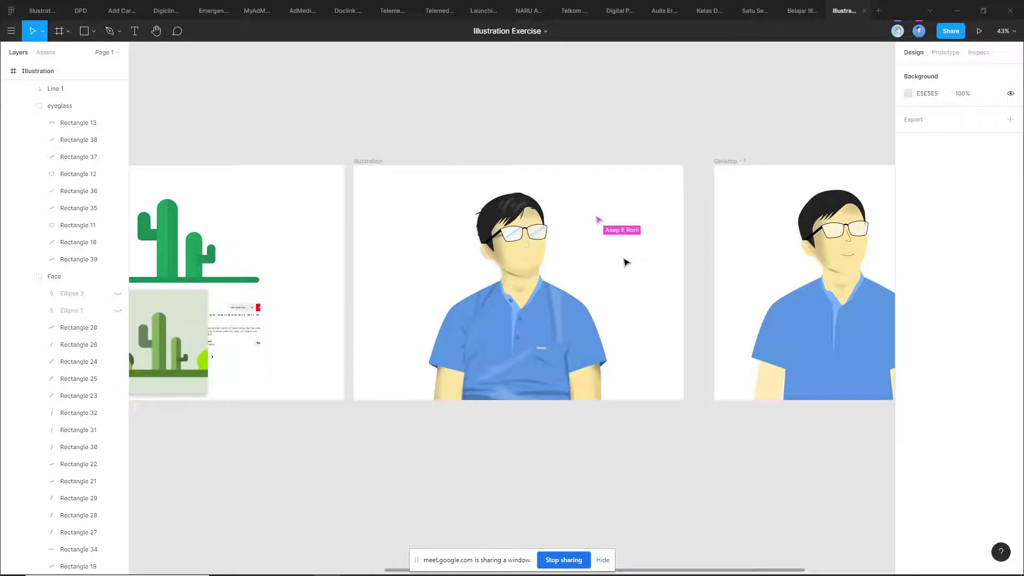
pyautogui.moveTo(627, 256); pyautogui.dragTo(574, 265)
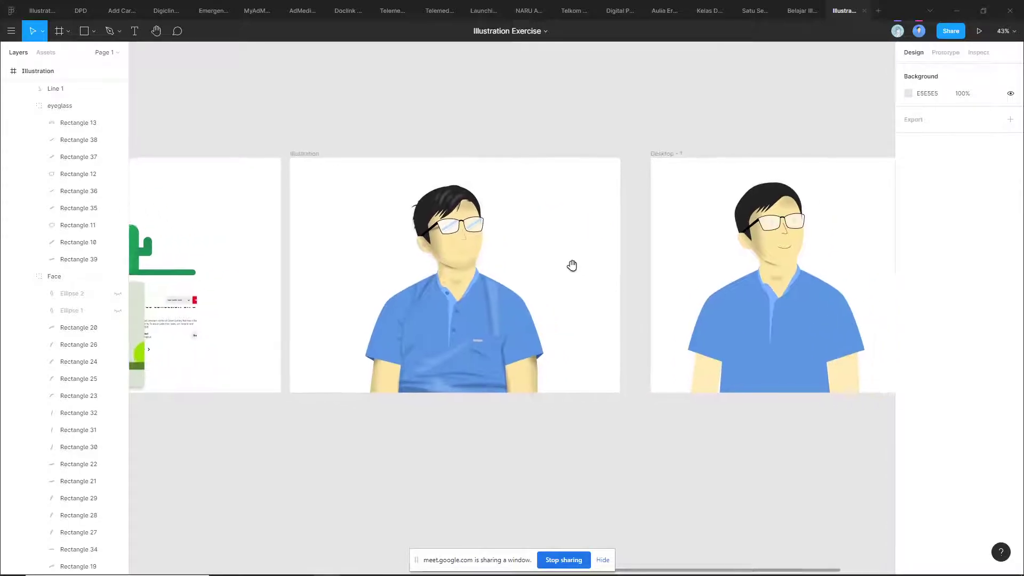
pyautogui.scroll(3, 528, 290)
pyautogui.moveTo(508, 260); pyautogui.dragTo(552, 263)
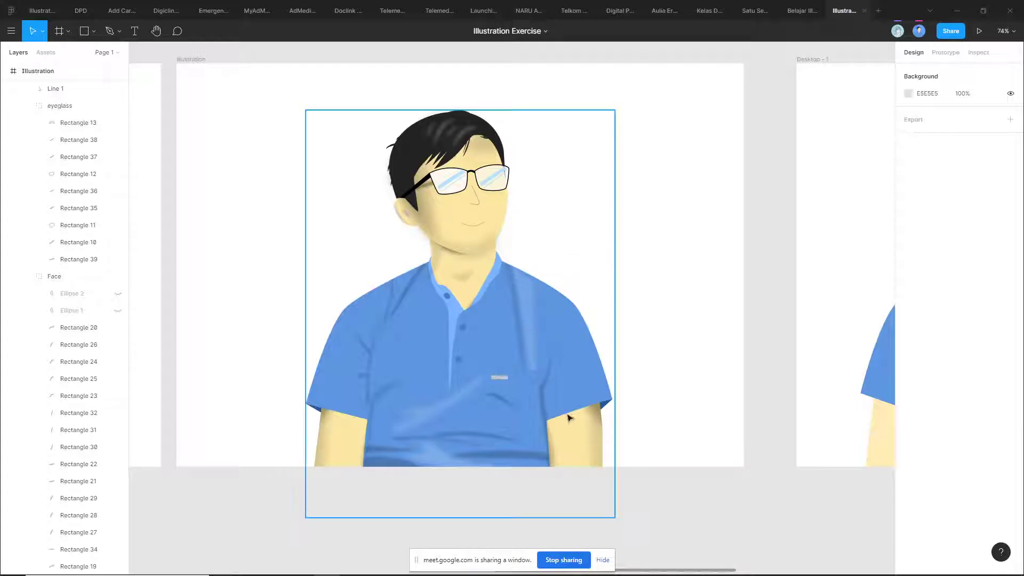
# - Inspect the masked shading group on the figure's left arm, including its layers inside the mask
pyautogui.click(582, 425)
pyautogui.scroll(3, 599, 411)
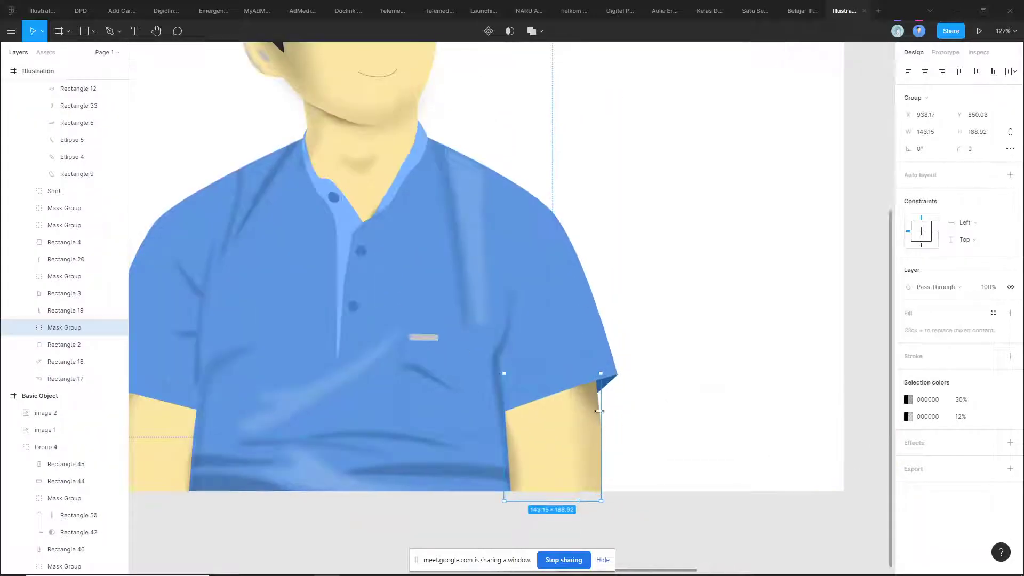
pyautogui.click(588, 396)
pyautogui.click(692, 361)
pyautogui.scroll(-5, 658, 377)
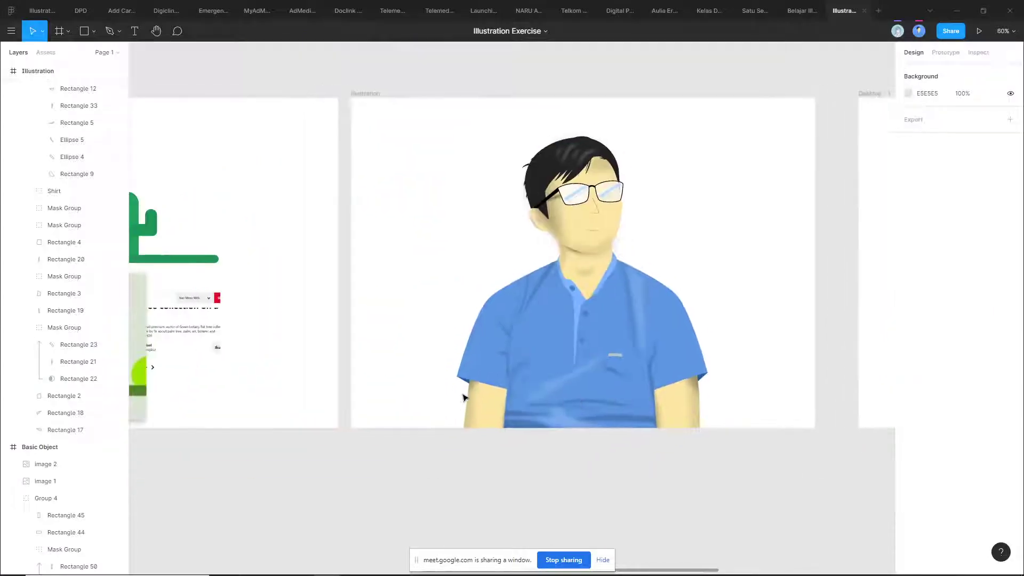
# - Inspect the blurred shadow and dark inner-sleeve shape beneath the sleeve on the figure's right arm
pyautogui.click(465, 383)
pyautogui.scroll(8, 466, 383)
pyautogui.click(466, 368)
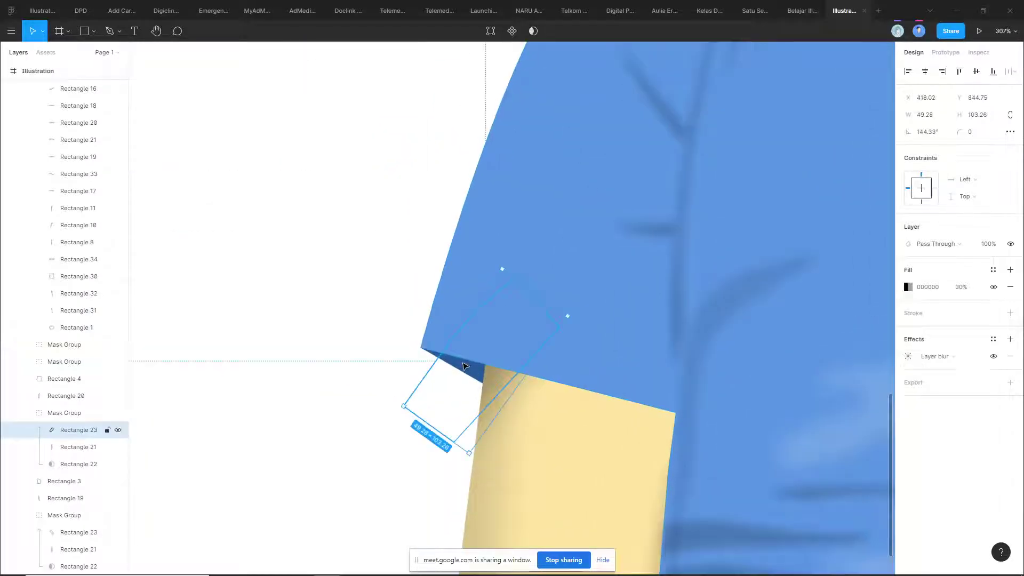
pyautogui.scroll(3, 404, 377)
pyautogui.click(421, 361)
pyautogui.click(450, 340)
pyautogui.click(368, 355)
pyautogui.scroll(-10, 368, 354)
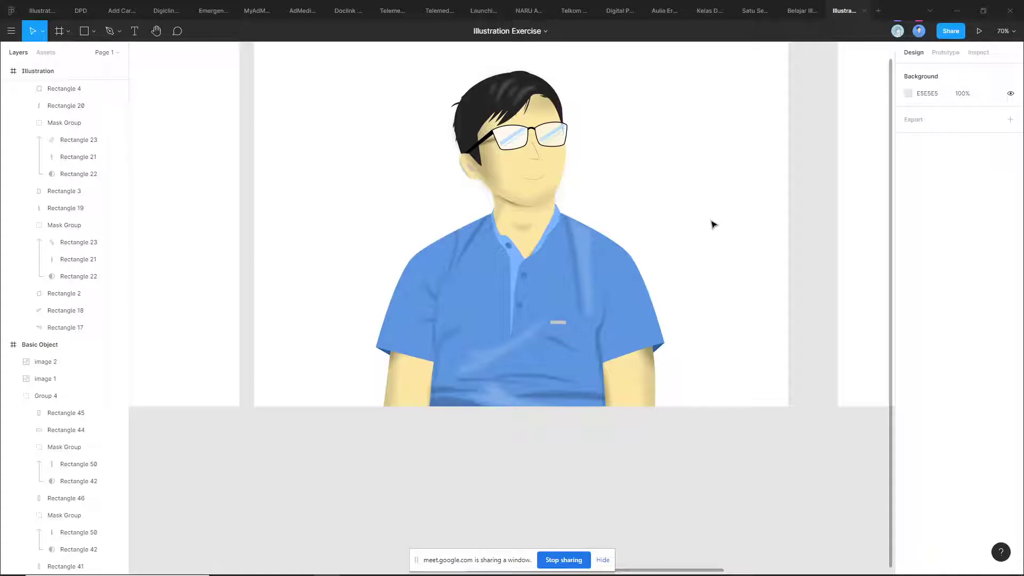
# - Compare the blurred sleeve shadow with the long side-shading shape on the figure's left arm
pyautogui.scroll(3, 651, 260)
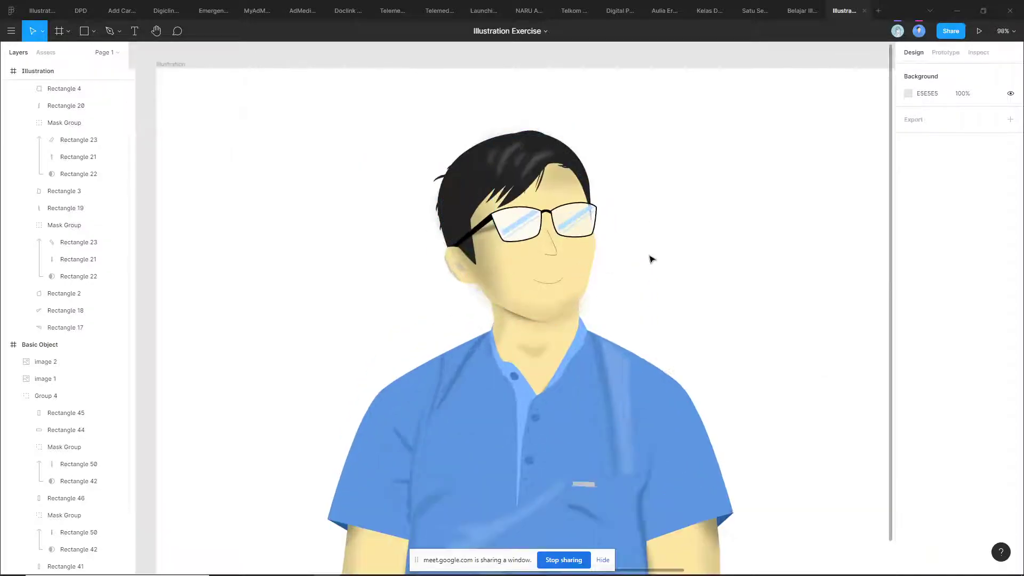
pyautogui.scroll(-2, 598, 219)
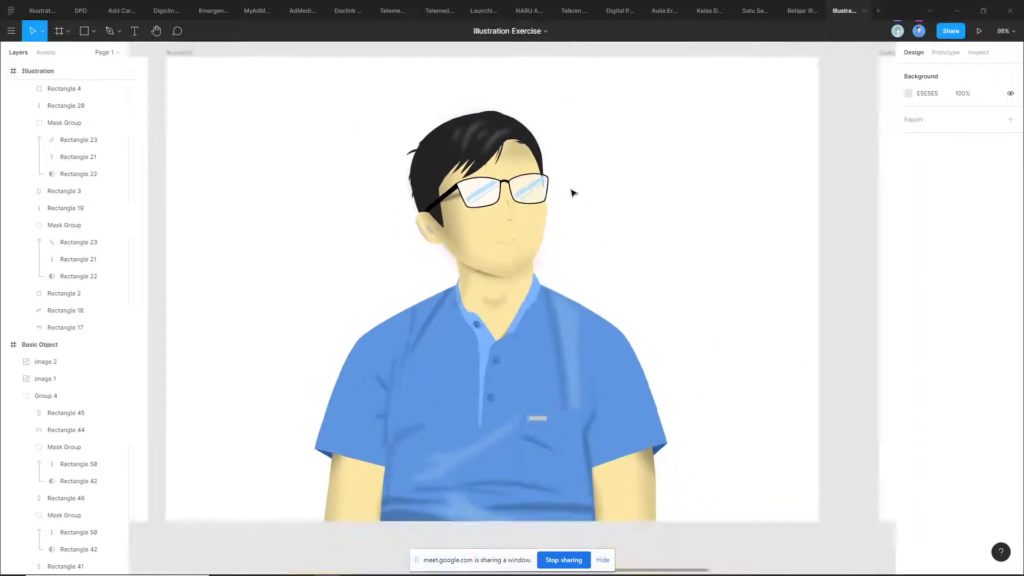
pyautogui.scroll(-1, 598, 218)
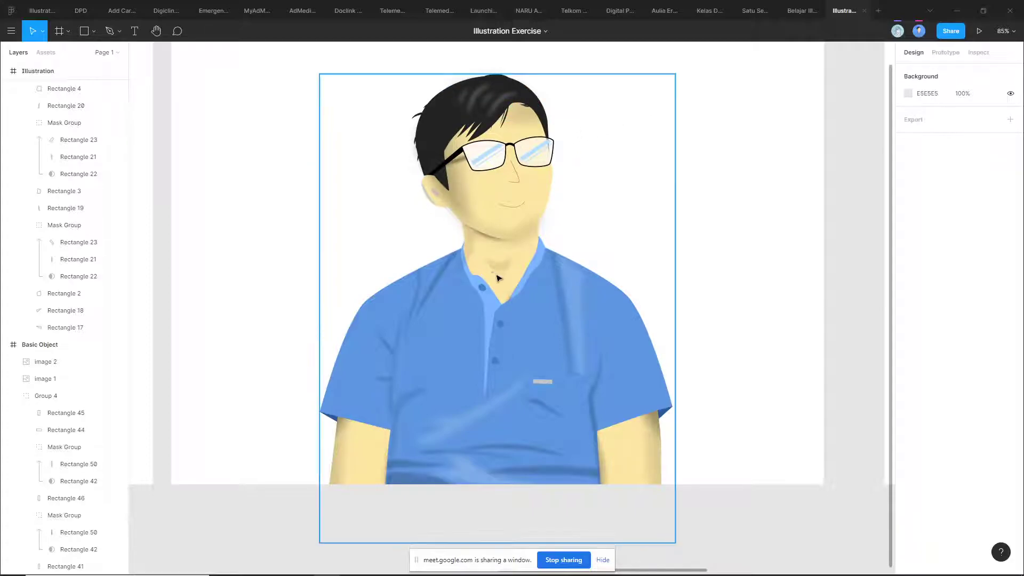
pyautogui.scroll(-3, 692, 400)
pyautogui.scroll(3, 623, 294)
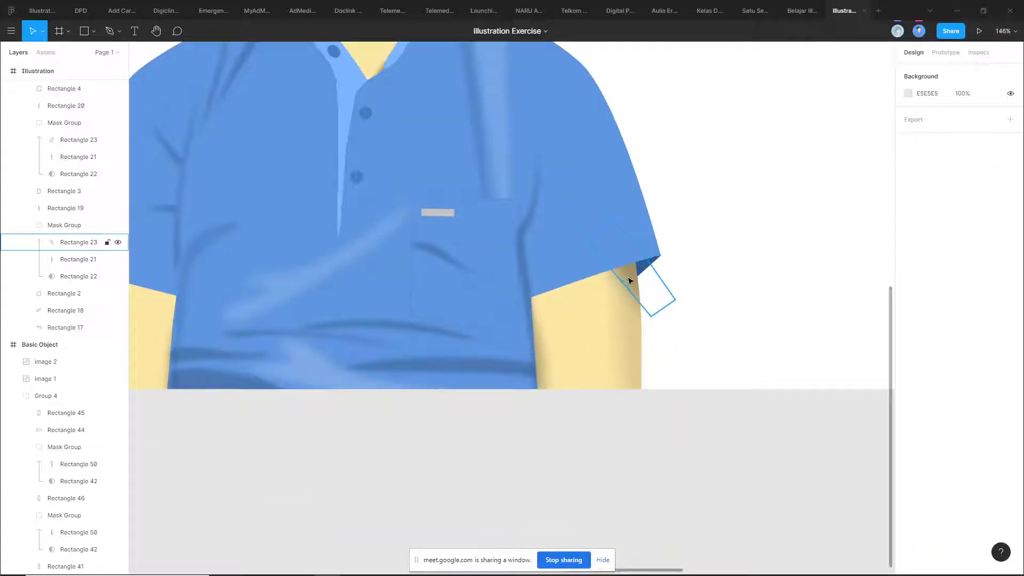
pyautogui.click(632, 281)
pyautogui.click(632, 365)
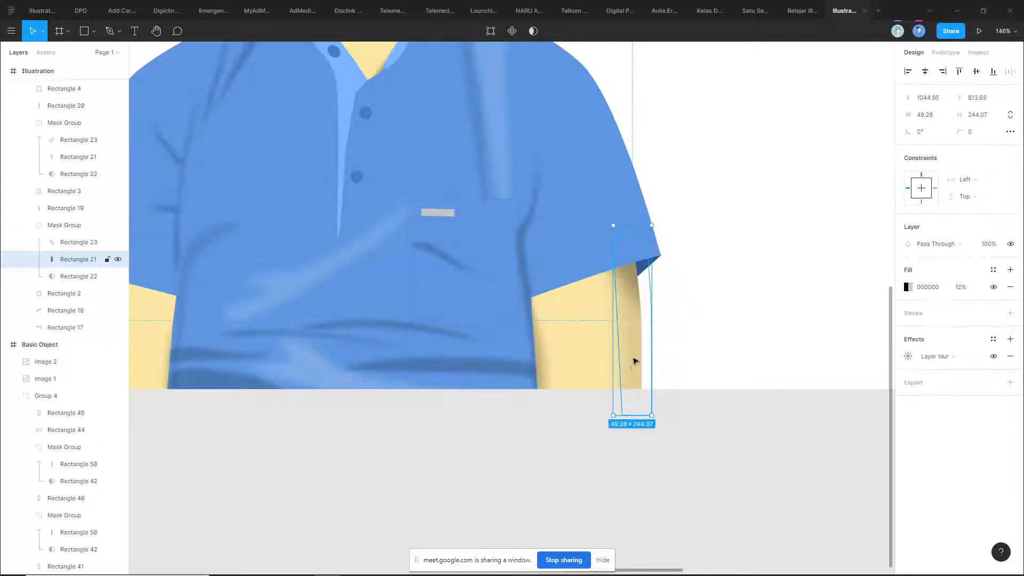
pyautogui.press('Escape')
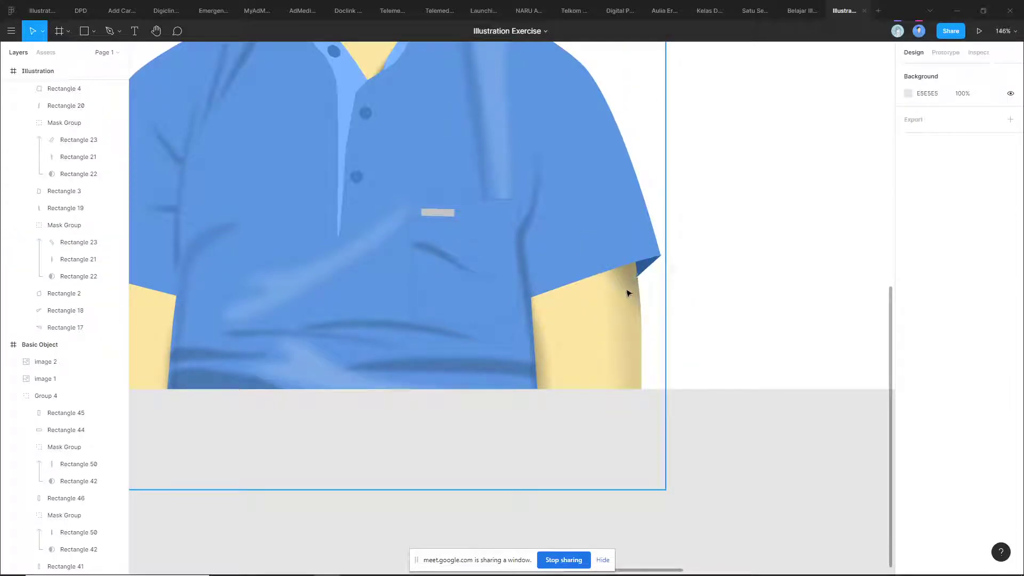
pyautogui.click(633, 336)
pyautogui.click(635, 281)
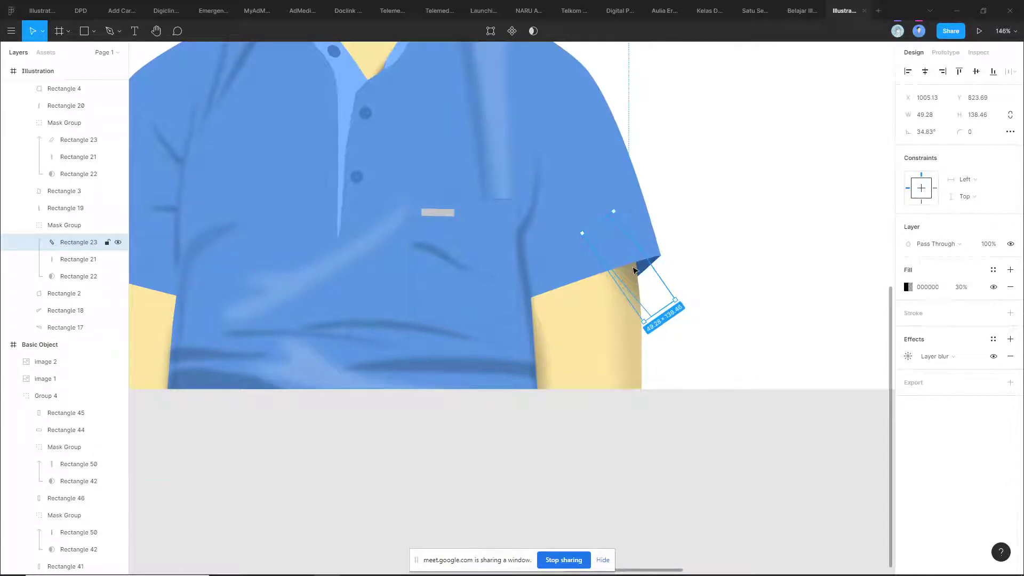
pyautogui.click(749, 309)
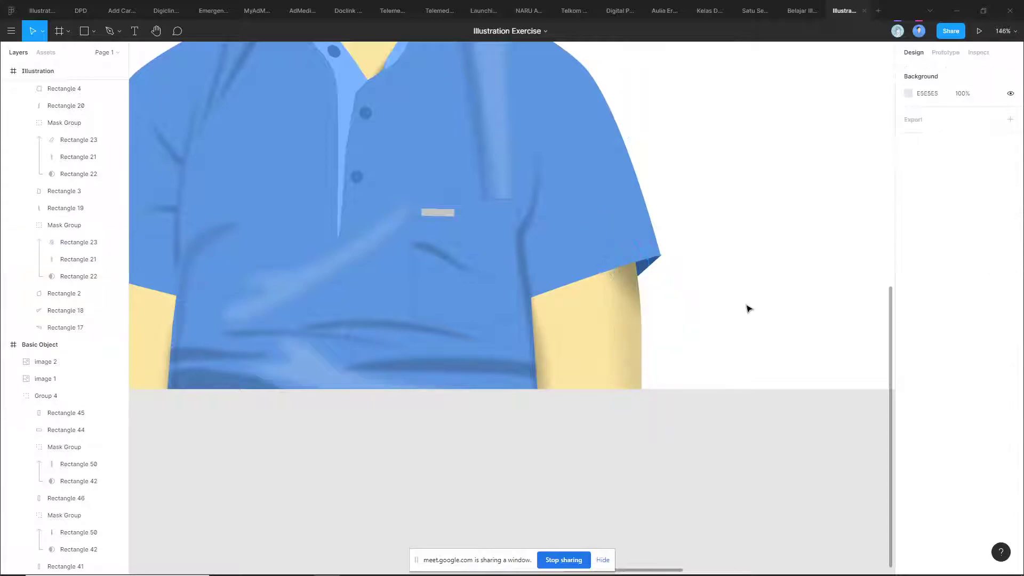
pyautogui.click(632, 276)
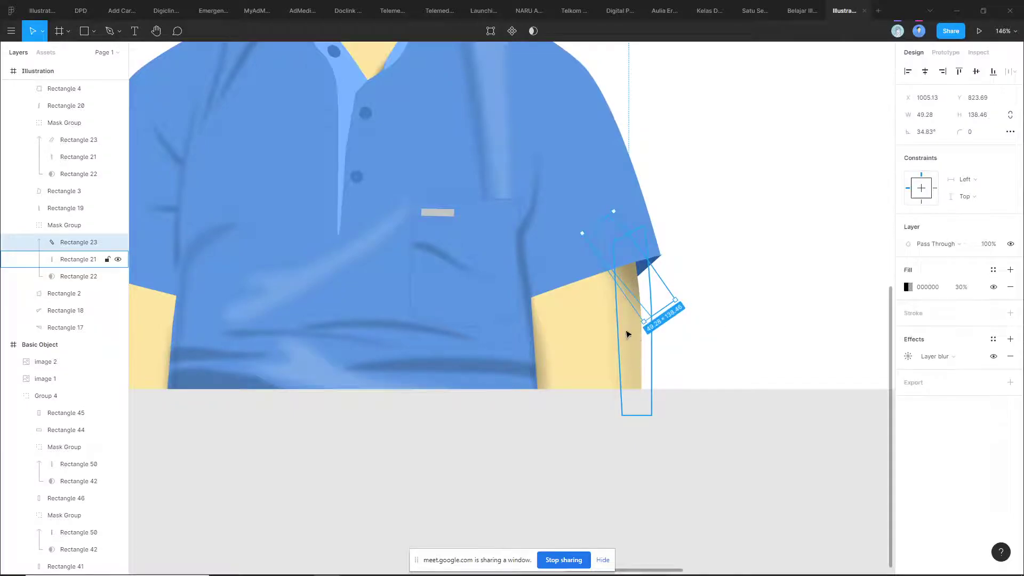
pyautogui.click(709, 276)
pyautogui.click(636, 274)
pyautogui.click(654, 277)
pyautogui.scroll(1, 693, 285)
# - Try deleting the blurred 30% black sleeve shadow on the figure's left arm, and restore it
pyautogui.click(630, 275)
pyautogui.click(643, 293)
pyautogui.click(650, 297)
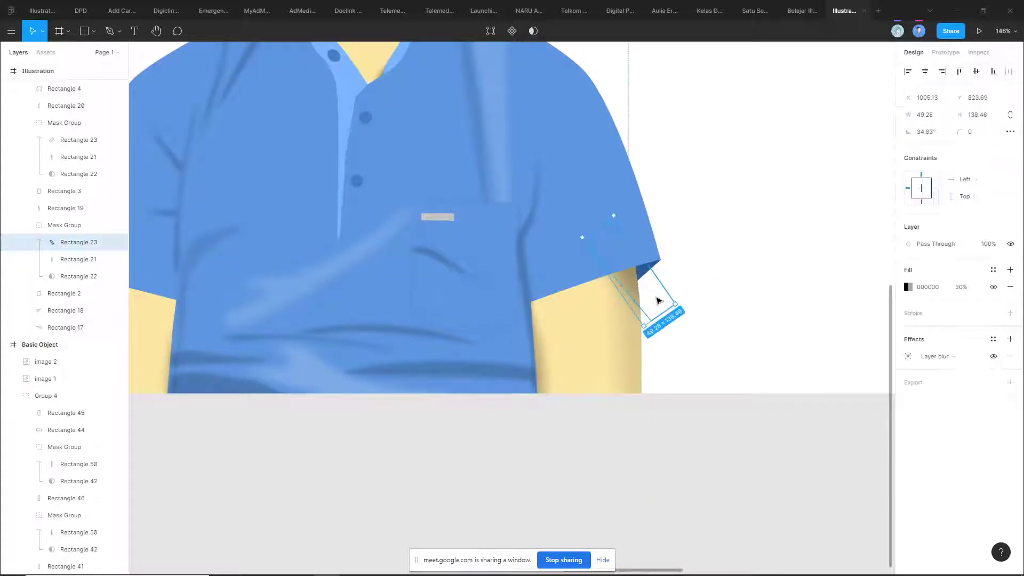
pyautogui.press('Delete')
pyautogui.click(634, 309)
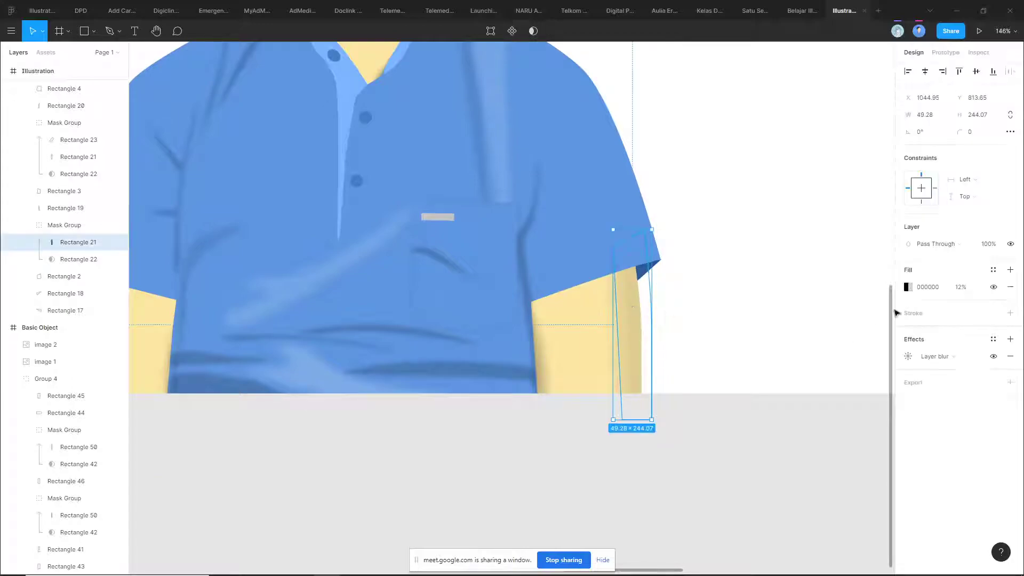
pyautogui.click(702, 287)
pyautogui.click(703, 287)
pyautogui.click(743, 274)
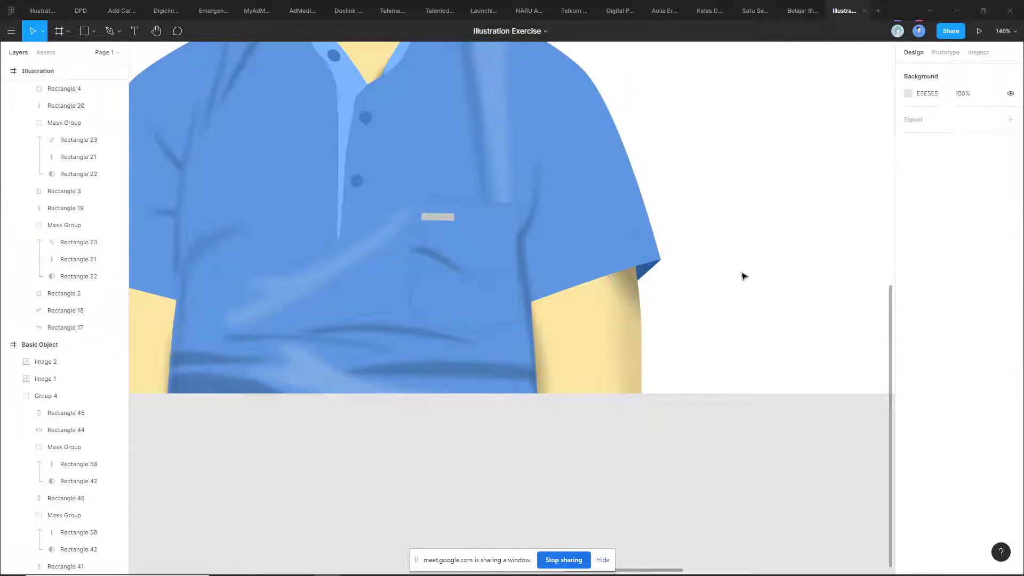
# - Examine the shading across the whole portrait, including the shirt folds, neck, face and hair
pyautogui.scroll(-5, 743, 275)
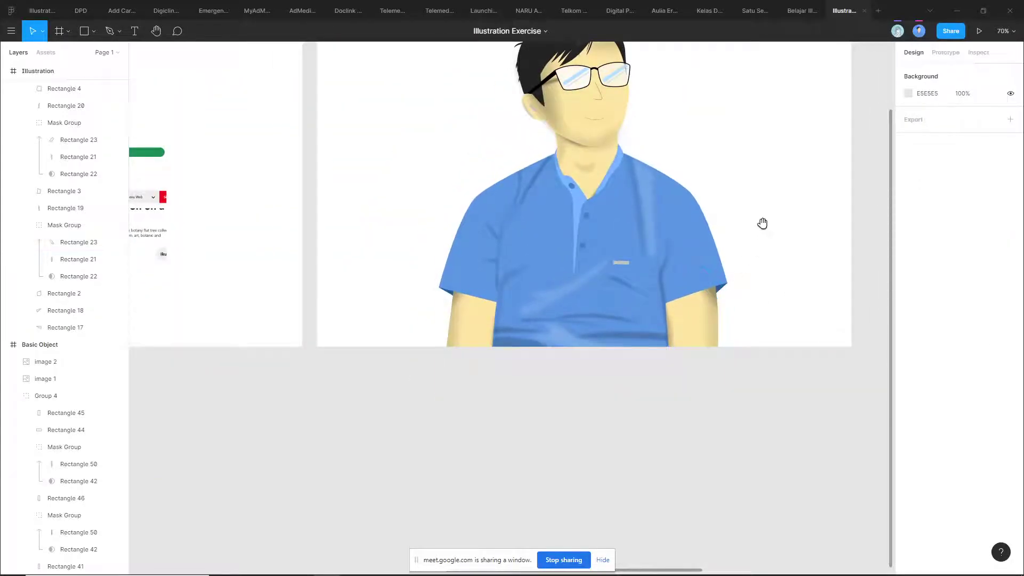
pyautogui.scroll(2, 763, 218)
pyautogui.scroll(1, 596, 377)
pyautogui.hscroll(2, 605, 339)
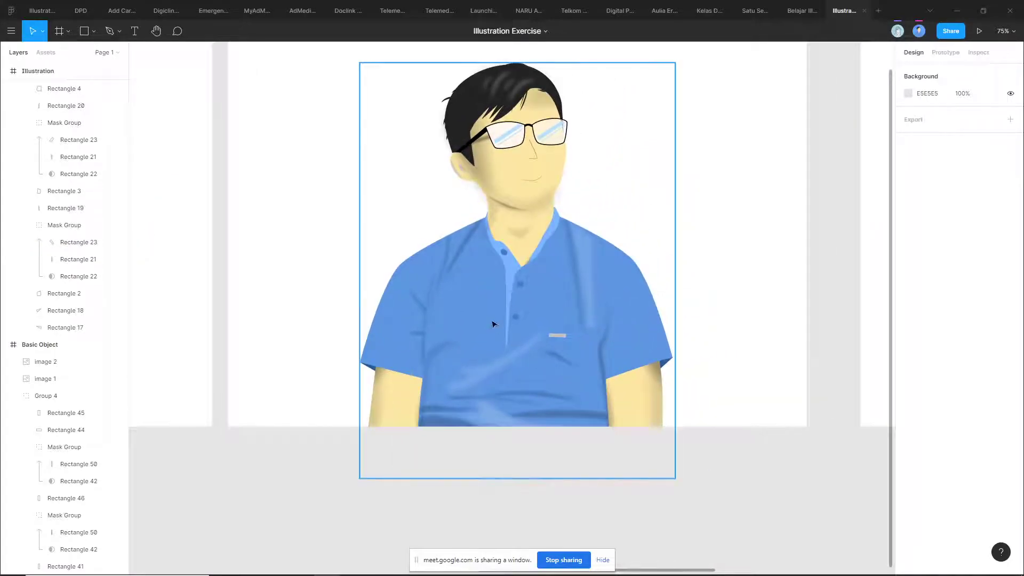
pyautogui.hscroll(2, 615, 293)
pyautogui.scroll(3, 583, 313)
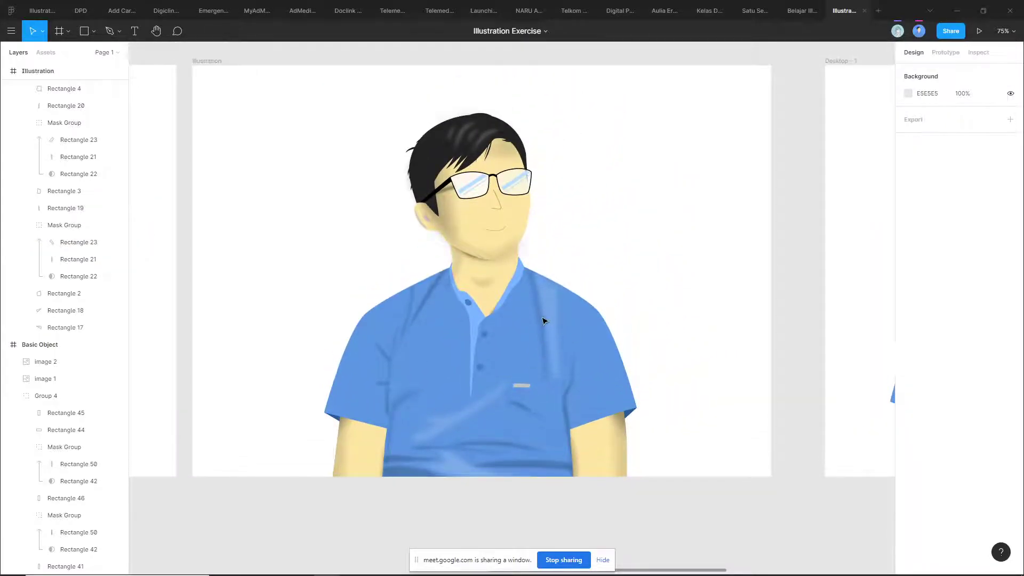
pyautogui.scroll(2, 526, 293)
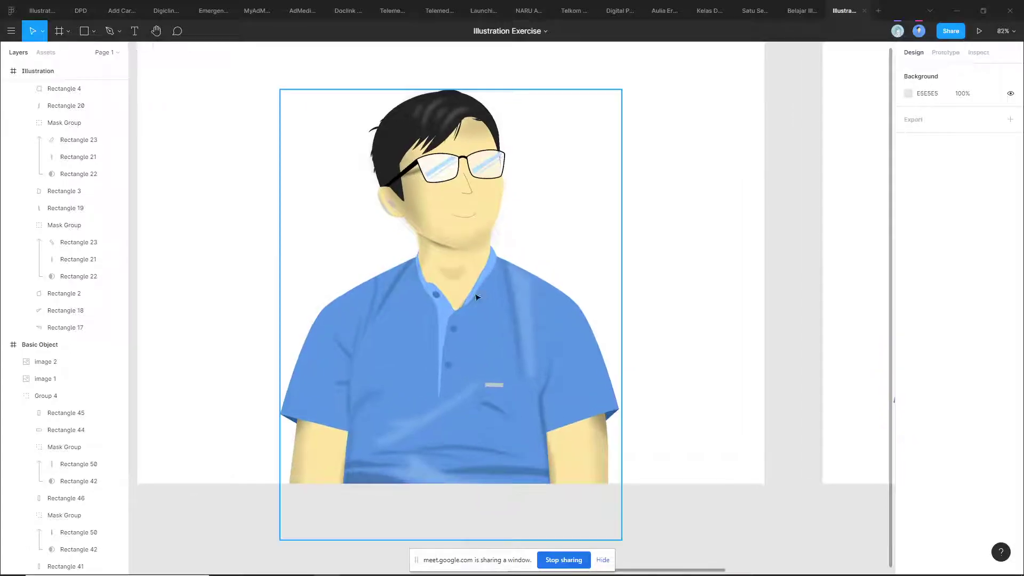
pyautogui.scroll(2, 464, 315)
pyautogui.scroll(-2, 449, 312)
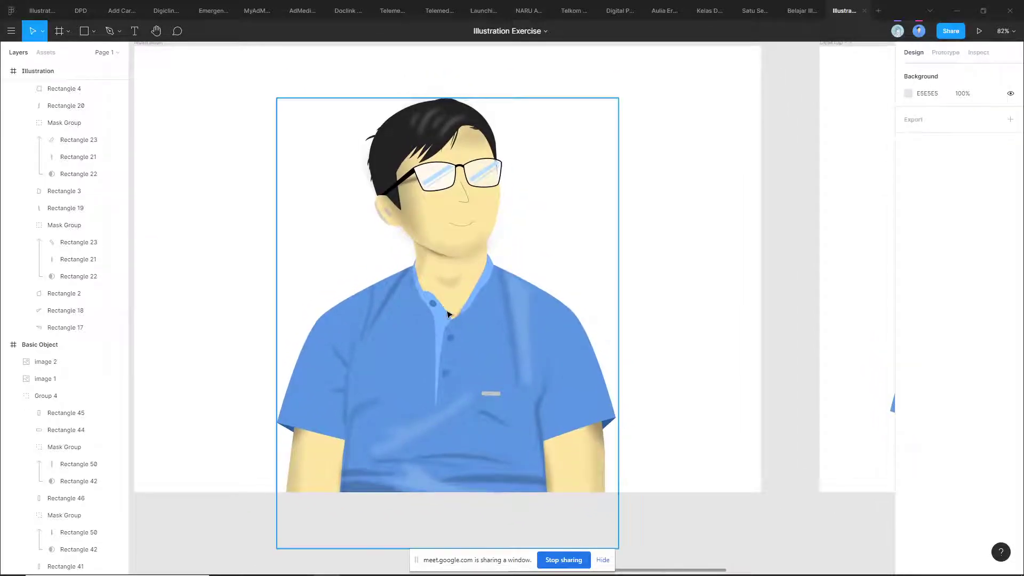
pyautogui.scroll(-1, 578, 245)
pyautogui.scroll(1, 579, 246)
pyautogui.moveTo(546, 235); pyautogui.dragTo(552, 250)
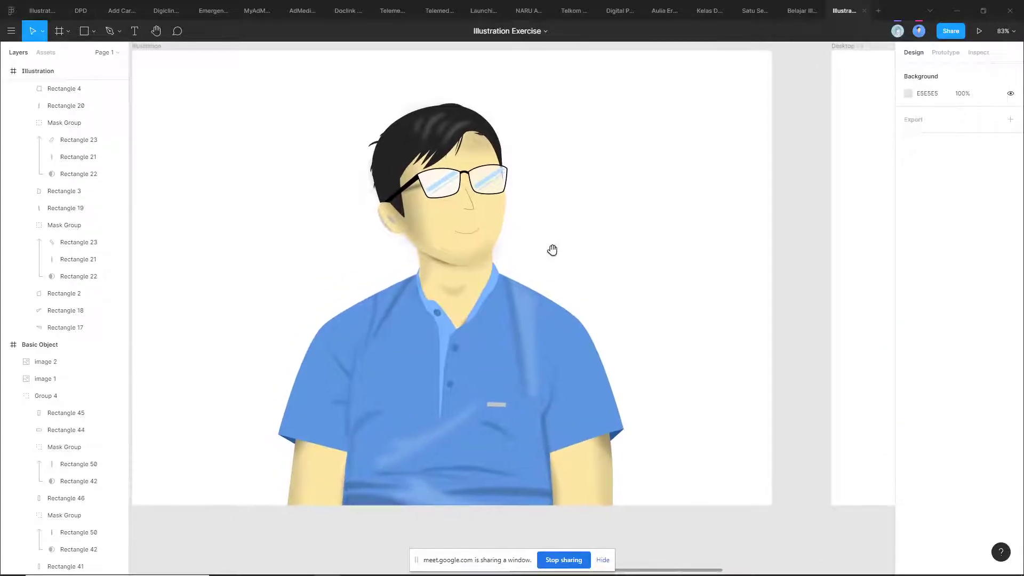
pyautogui.hscroll(-2, 448, 254)
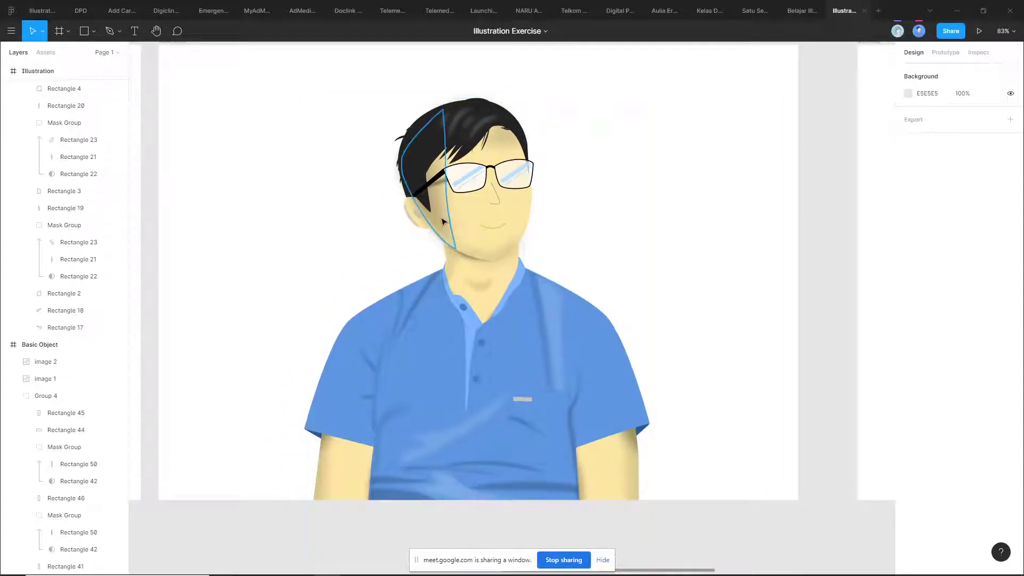
pyautogui.scroll(-1, 569, 209)
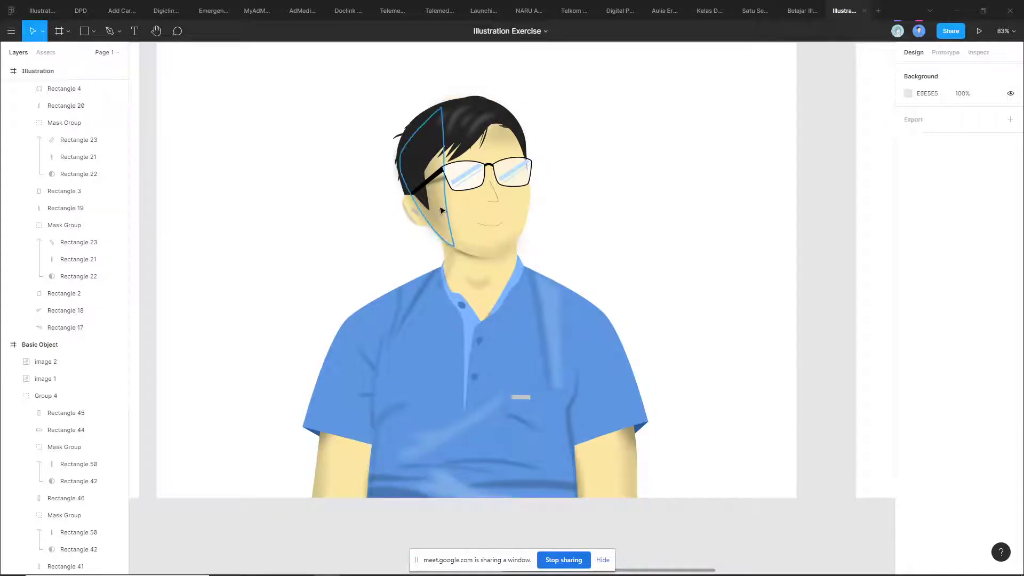
pyautogui.scroll(2, 434, 223)
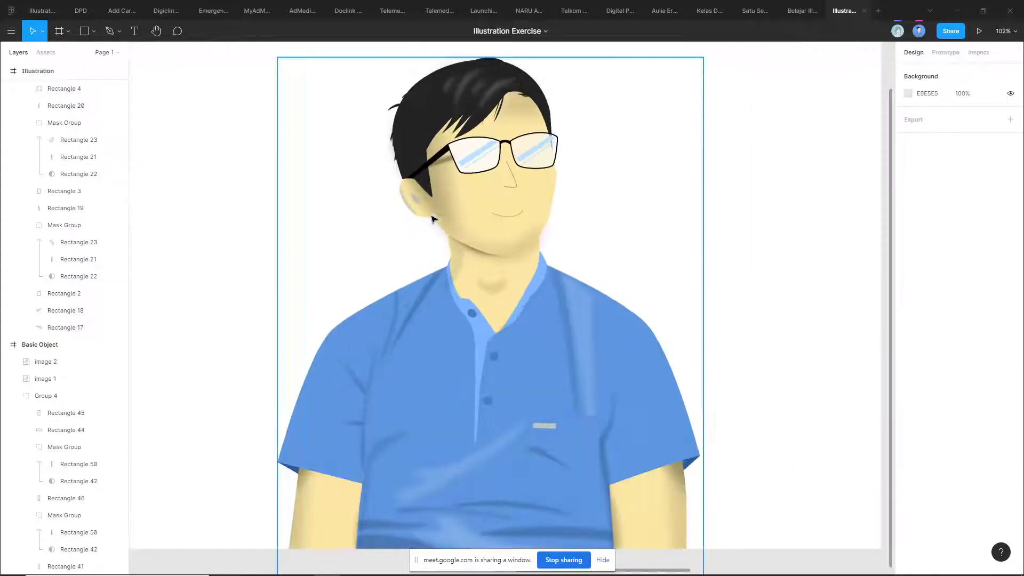
pyautogui.scroll(-3, 440, 309)
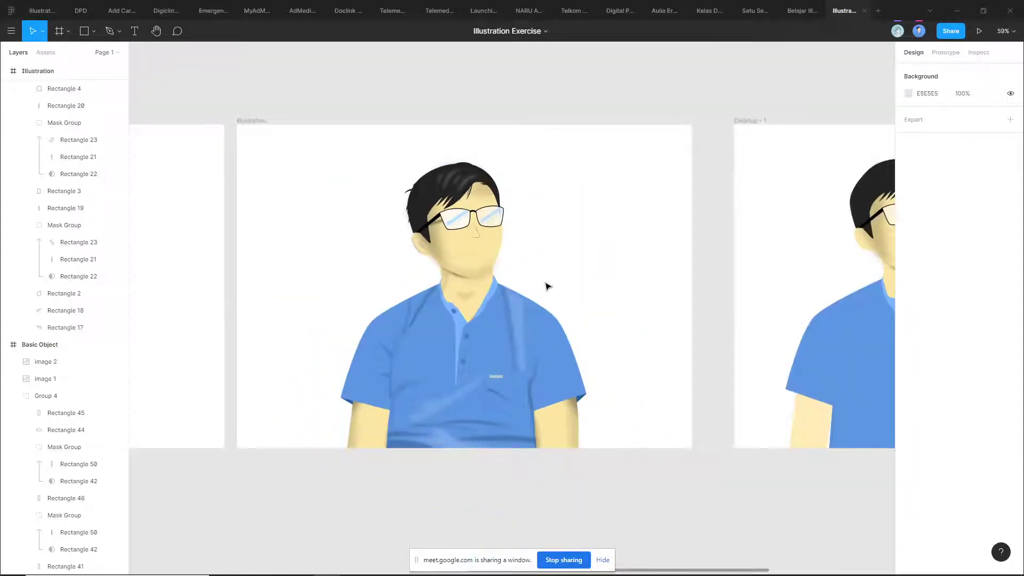
# - Examine the sleeve and arm shading on the portrait, including how it reads across the whole Illustration frame
pyautogui.scroll(3, 393, 372)
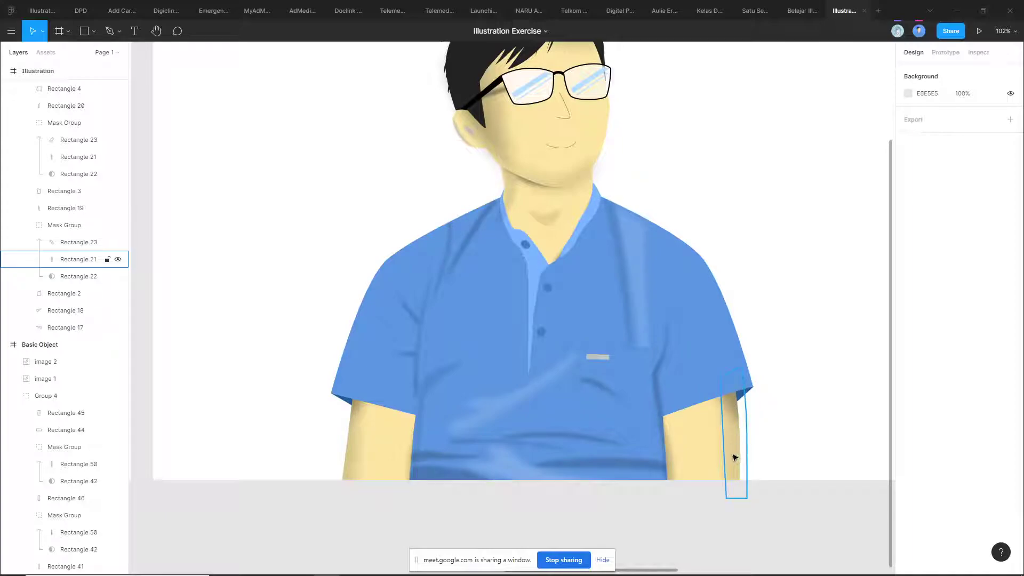
pyautogui.scroll(-5, 571, 281)
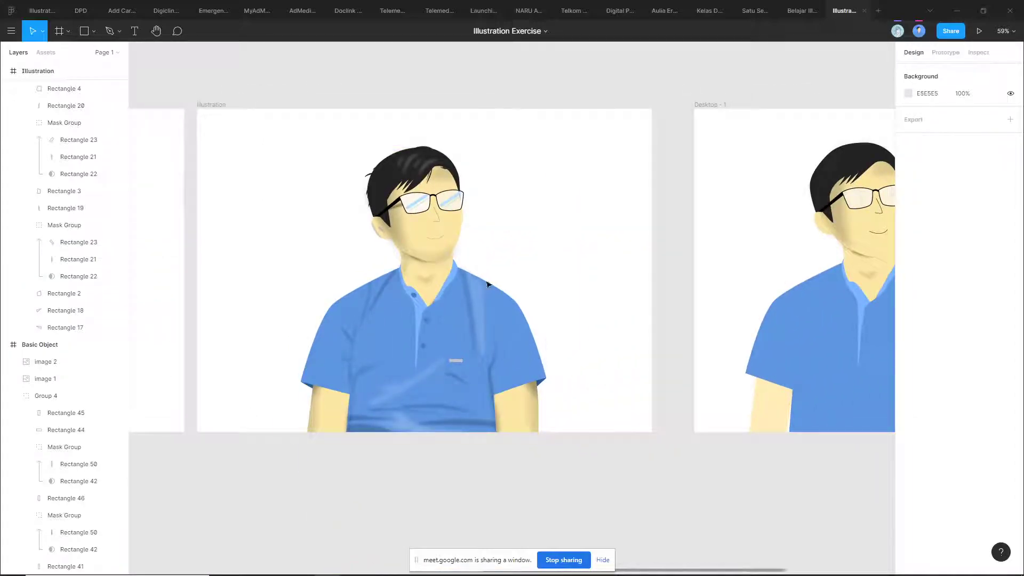
pyautogui.hscroll(-3, 533, 288)
pyautogui.scroll(-3, 554, 299)
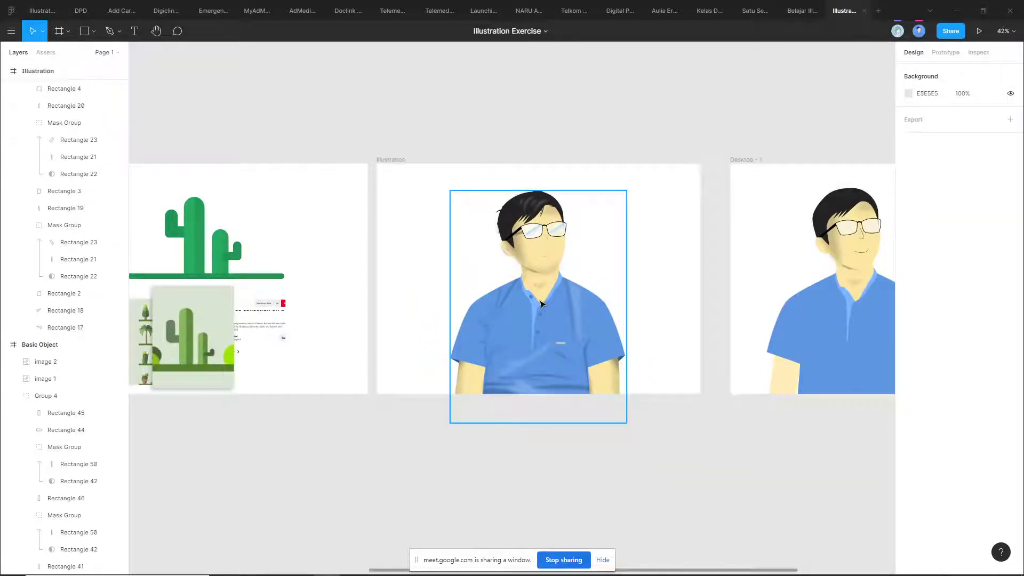
# - Check the participant list in the Google Meet call and the Figma Illustration Group messages in WhatsApp
pyautogui.hotkey('alt', 'Tab')
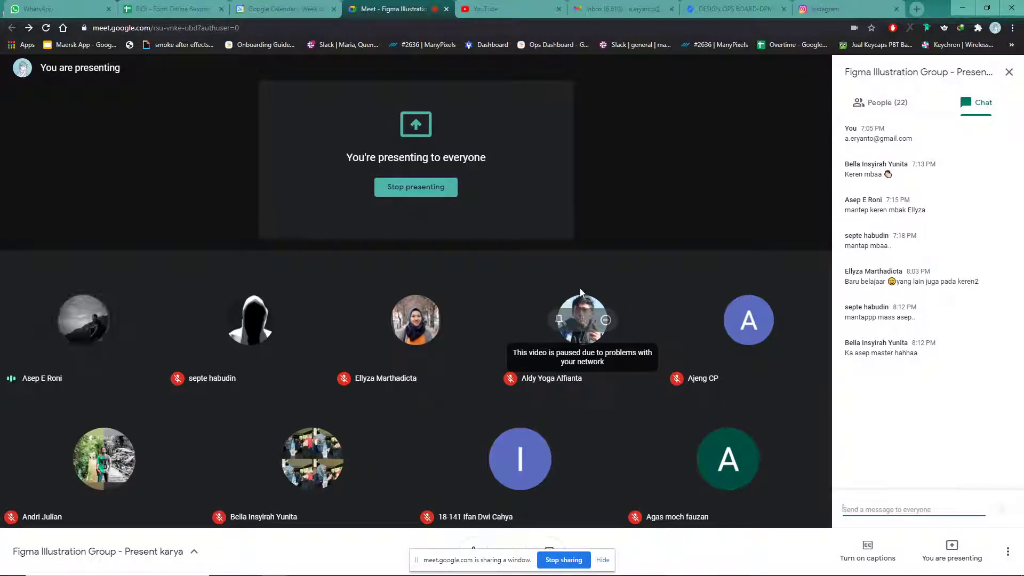
pyautogui.click(900, 103)
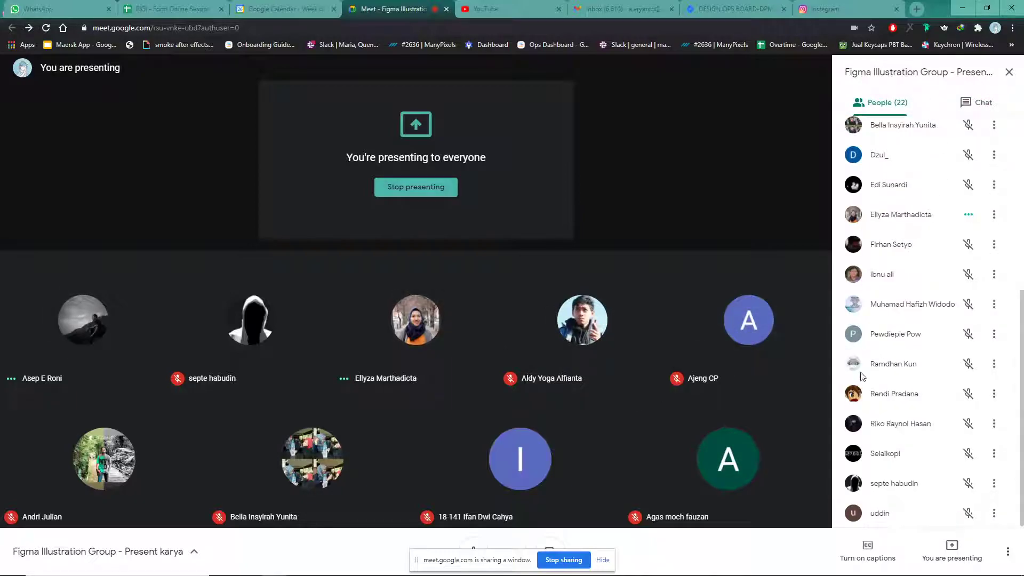
pyautogui.click(67, 5)
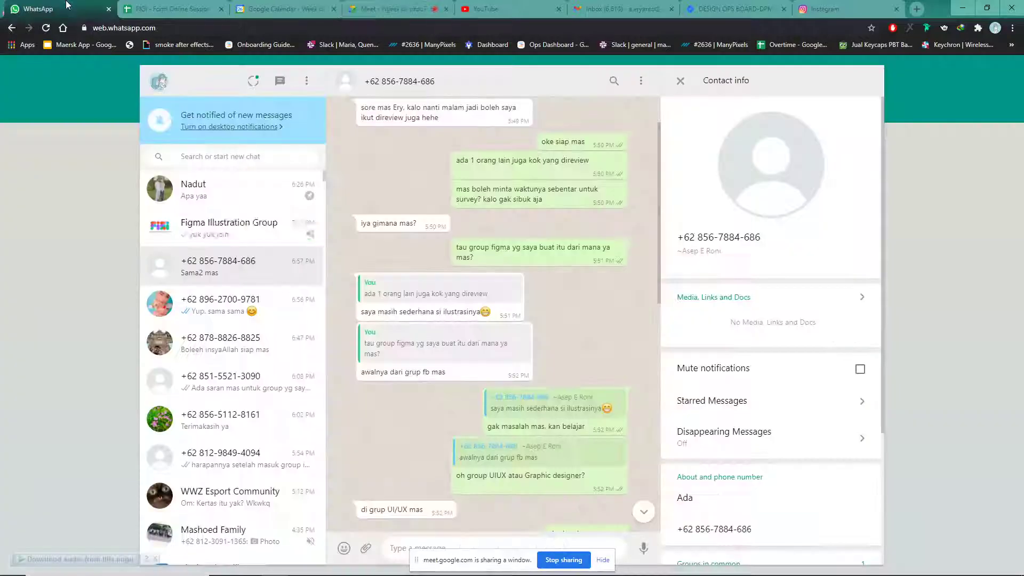
pyautogui.click(185, 235)
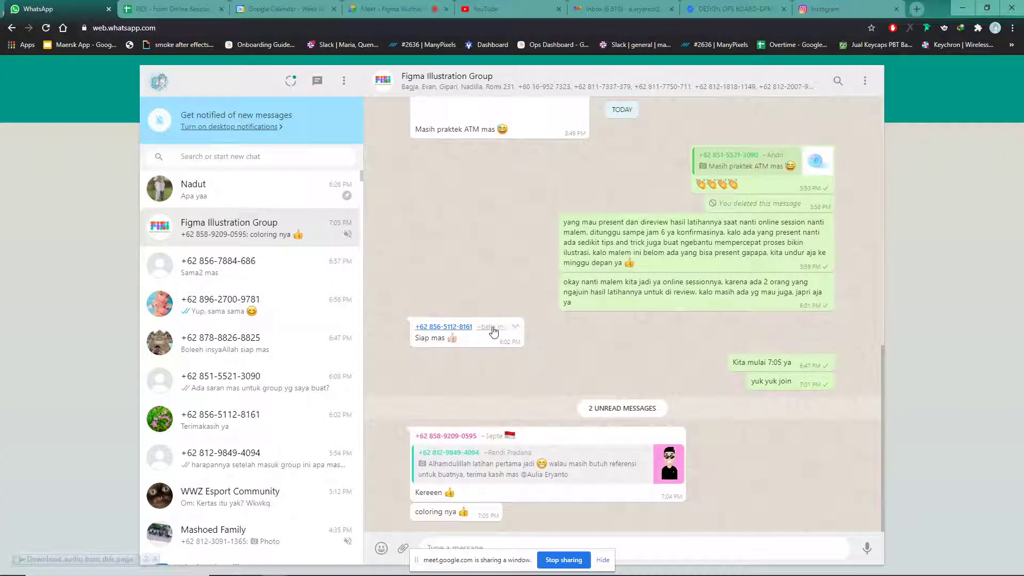
pyautogui.moveTo(420, 568)
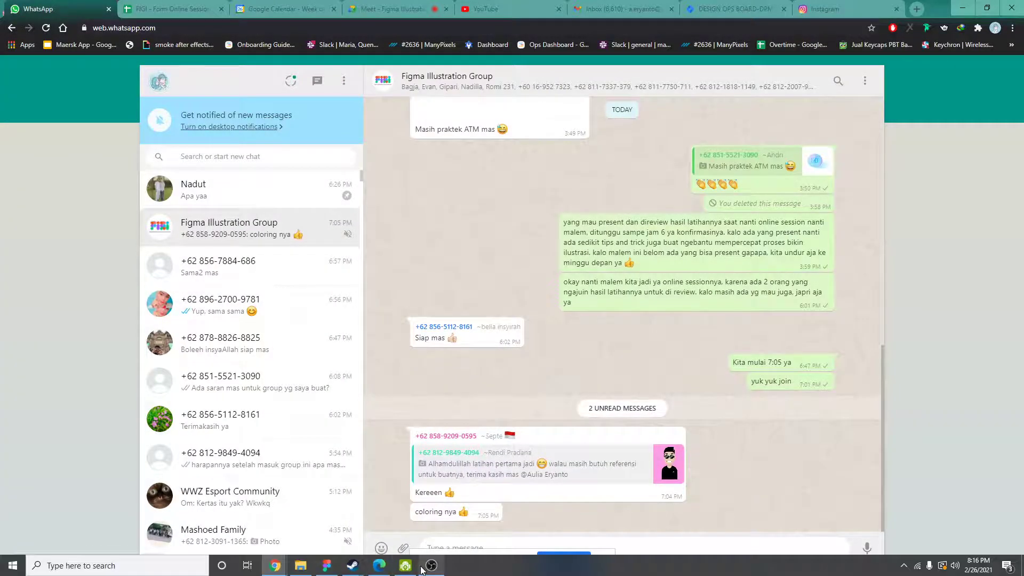
pyautogui.click(327, 566)
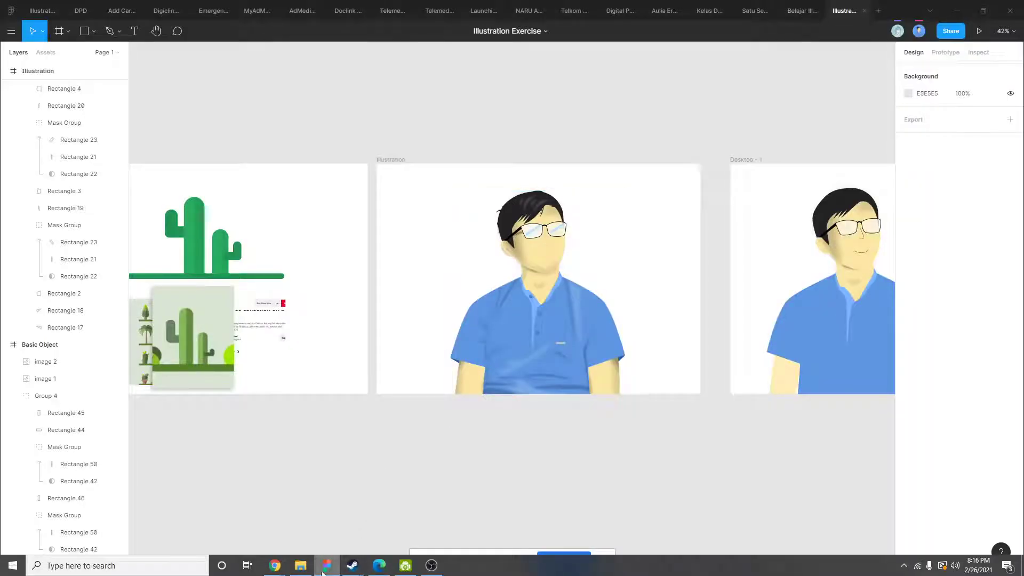
pyautogui.moveTo(275, 566)
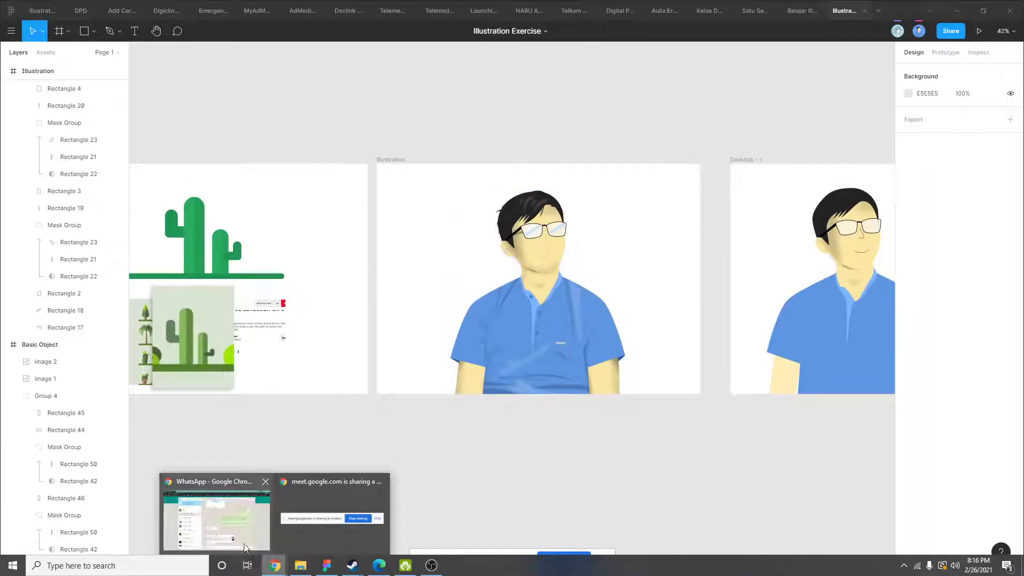
pyautogui.click(251, 515)
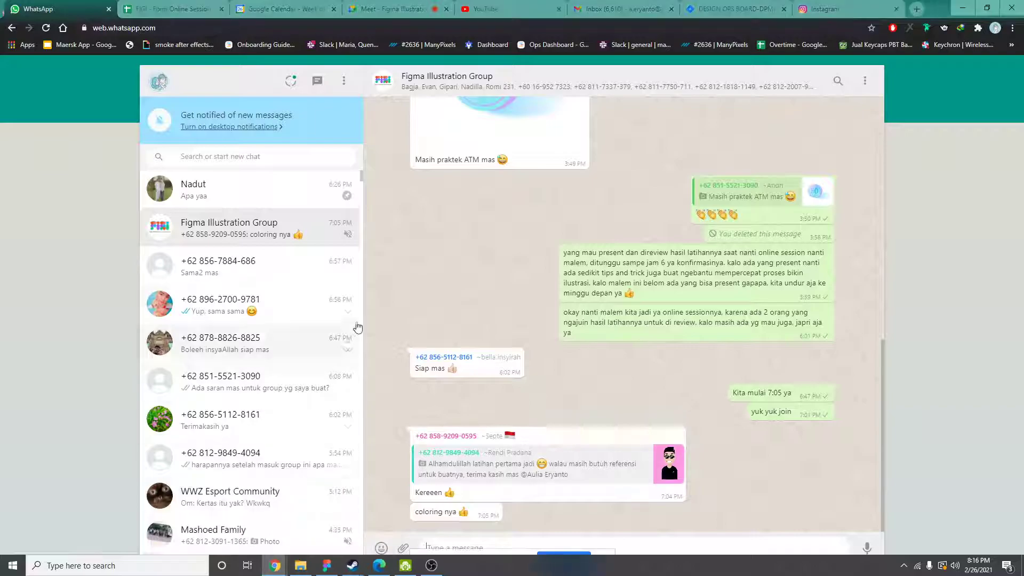
# - Return to the Google Meet call and read the participants' chat messages
pyautogui.click(391, 5)
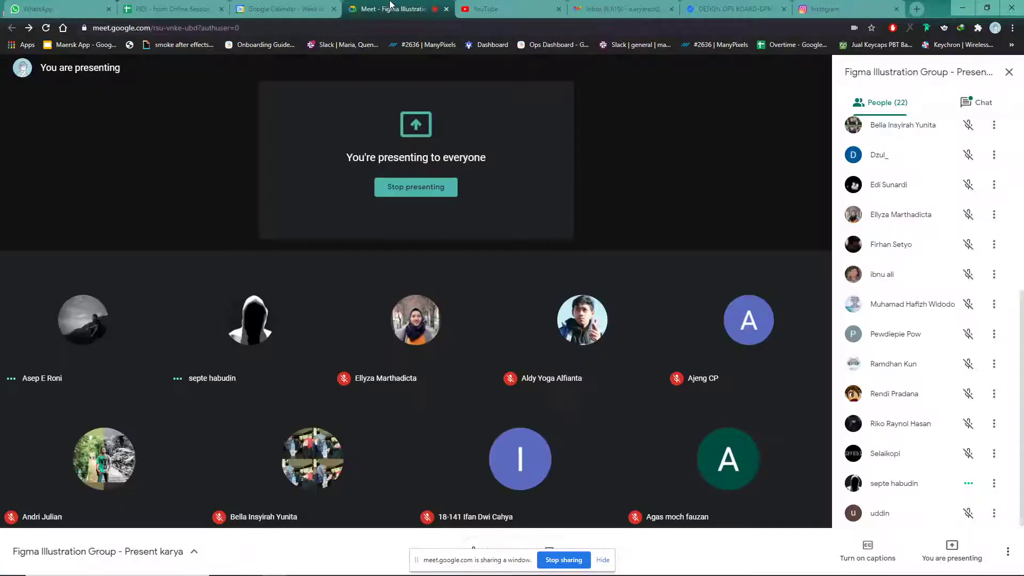
pyautogui.click(976, 103)
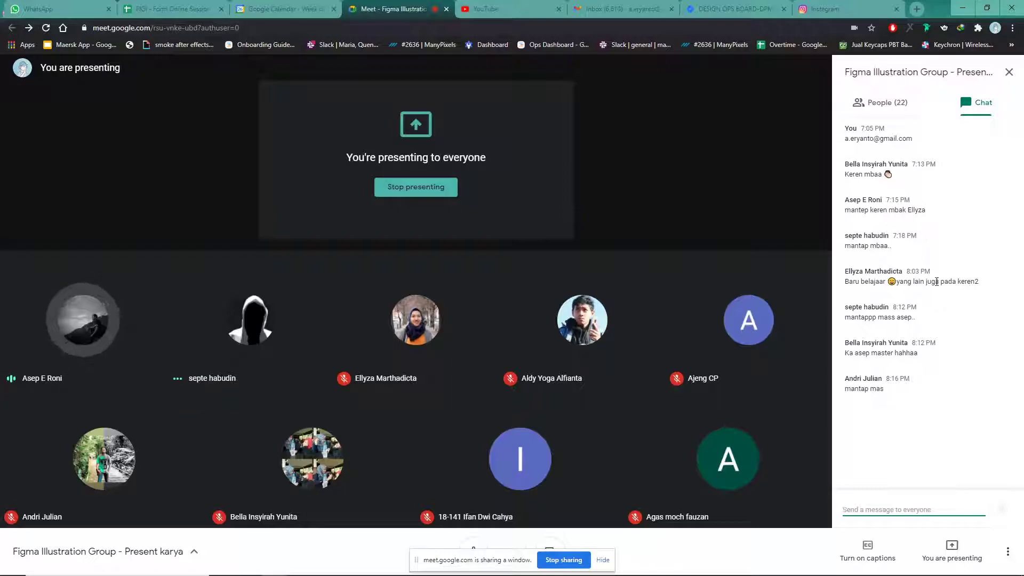
pyautogui.moveTo(808, 261)
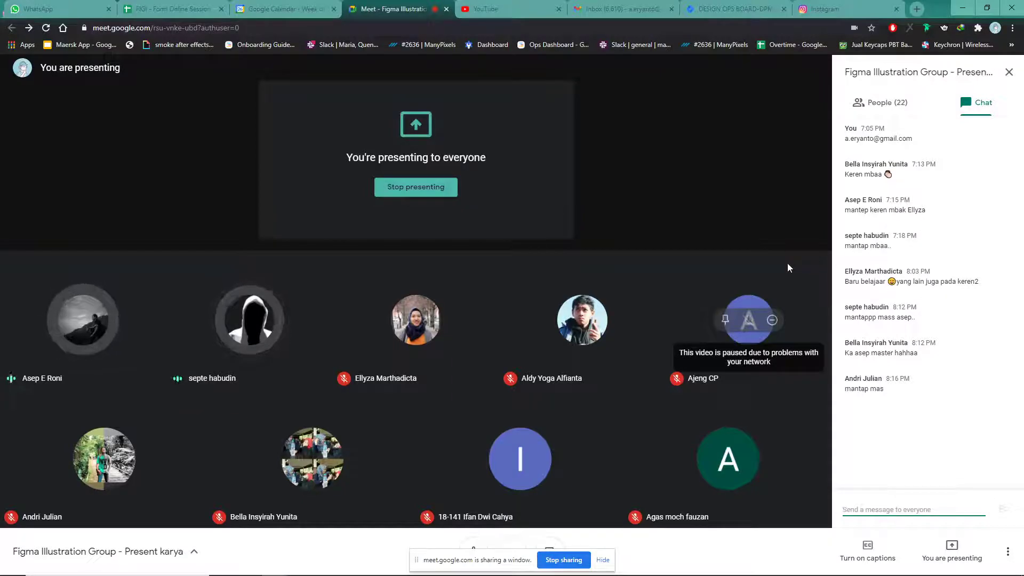
pyautogui.moveTo(659, 316)
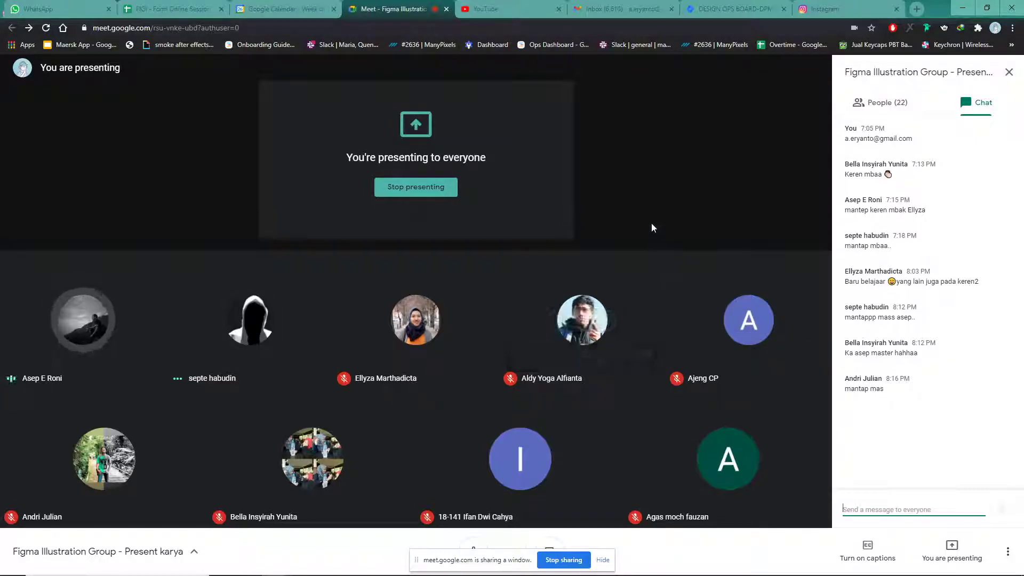
# - Switch back to Figma and compare the shaded portrait with the simpler portrait in the Desktop - 1 frame
pyautogui.hotkey('alt', 'Tab')
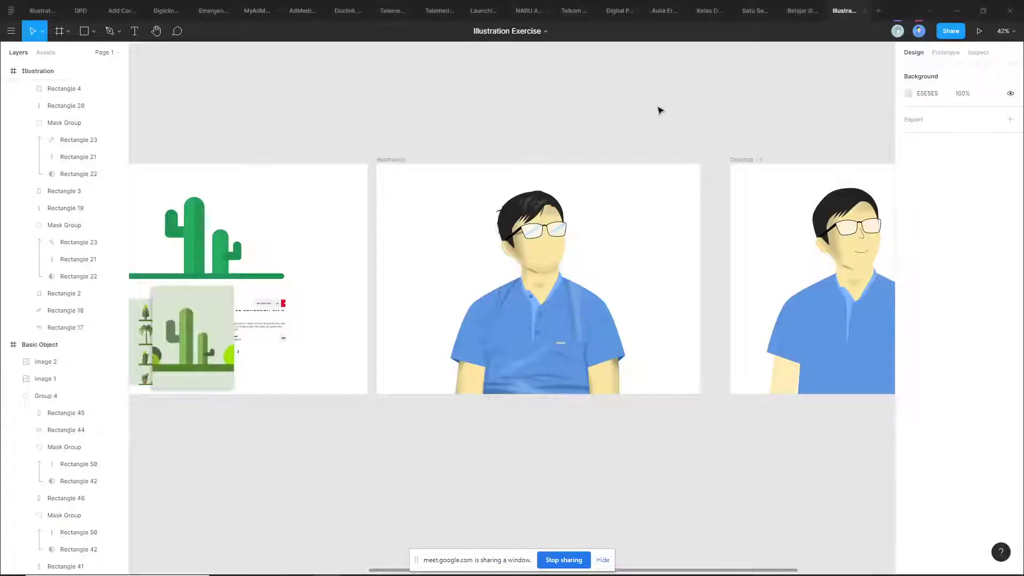
pyautogui.moveTo(687, 125); pyautogui.dragTo(537, 133)
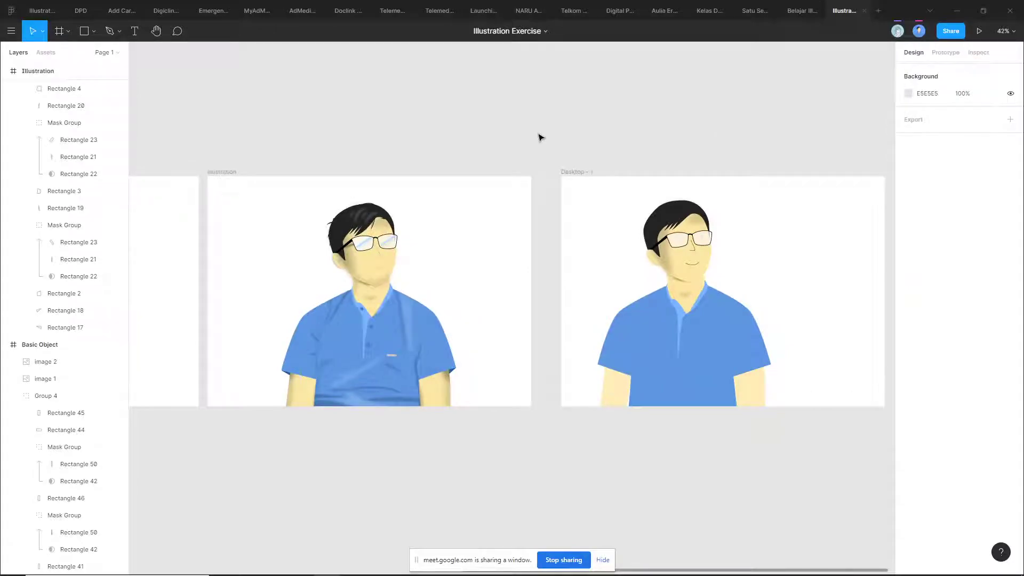
pyautogui.scroll(3, 521, 304)
pyautogui.moveTo(494, 300); pyautogui.dragTo(519, 290)
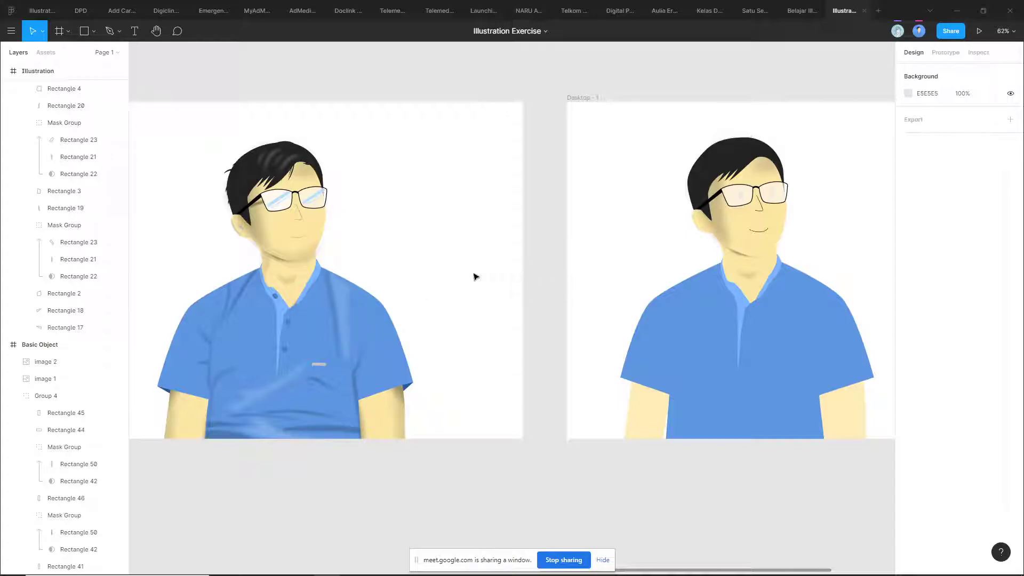
# - Check the Google Meet call, and return to Figma to view the Avatar, Basic Object and Illustration frames together
pyautogui.hotkey('alt', 'Tab')
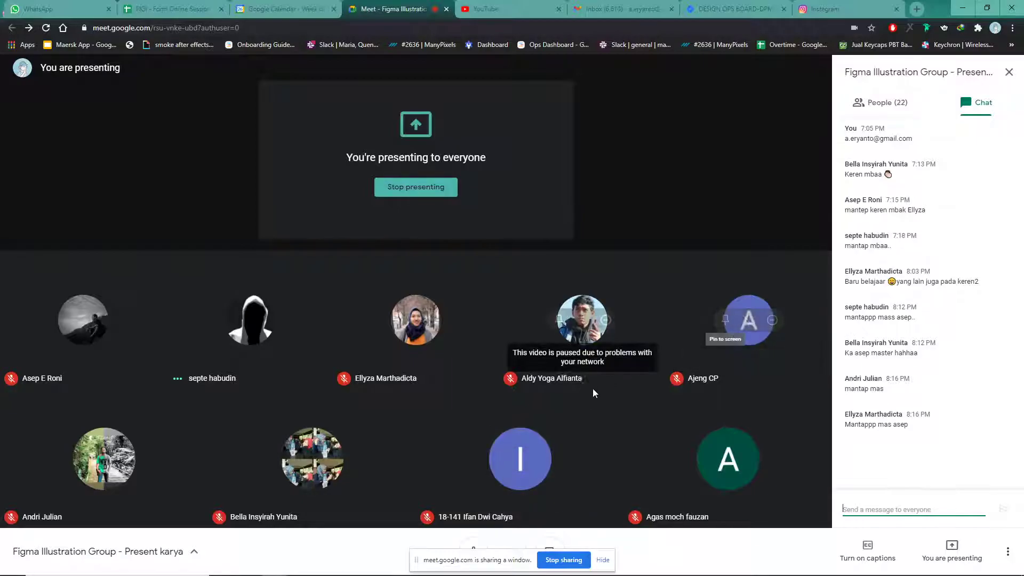
pyautogui.hotkey('alt', 'Tab')
pyautogui.scroll(-5, 549, 430)
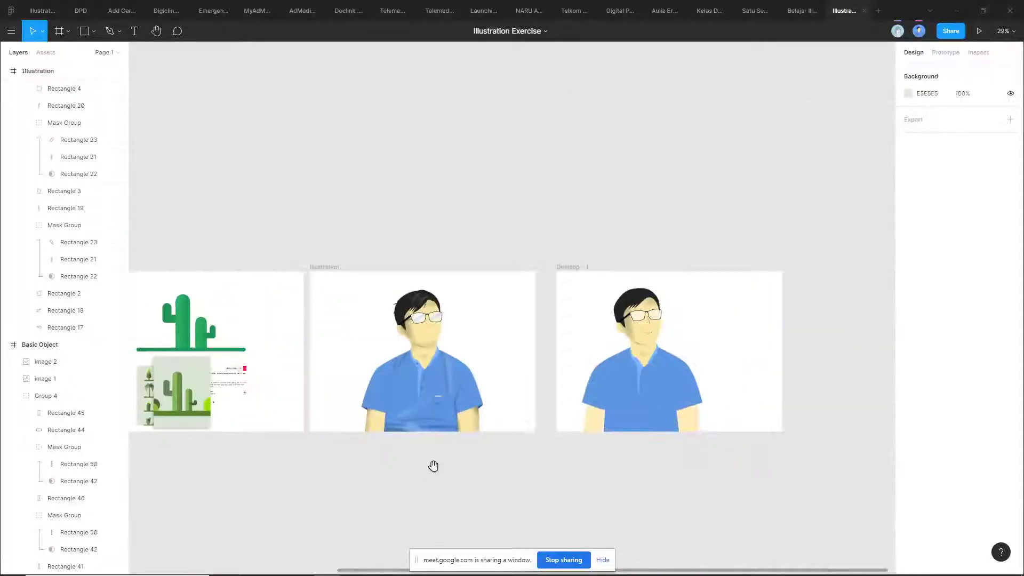
pyautogui.hscroll(-5, 420, 470)
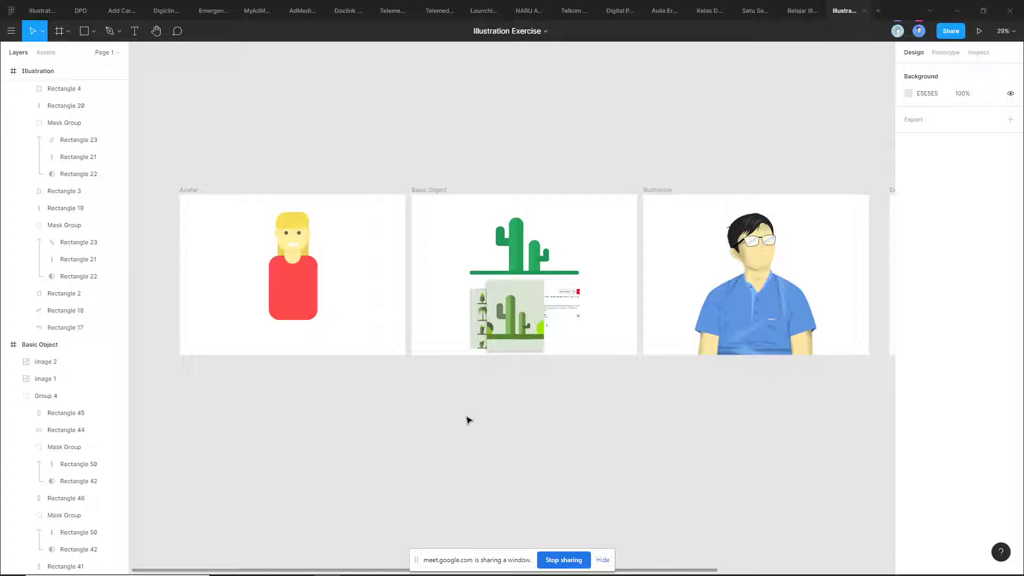
# - Open the Belajar Illustration file, clear the selection and view the hijab avatars beside their references in the Practice 2 frame
pyautogui.click(798, 10)
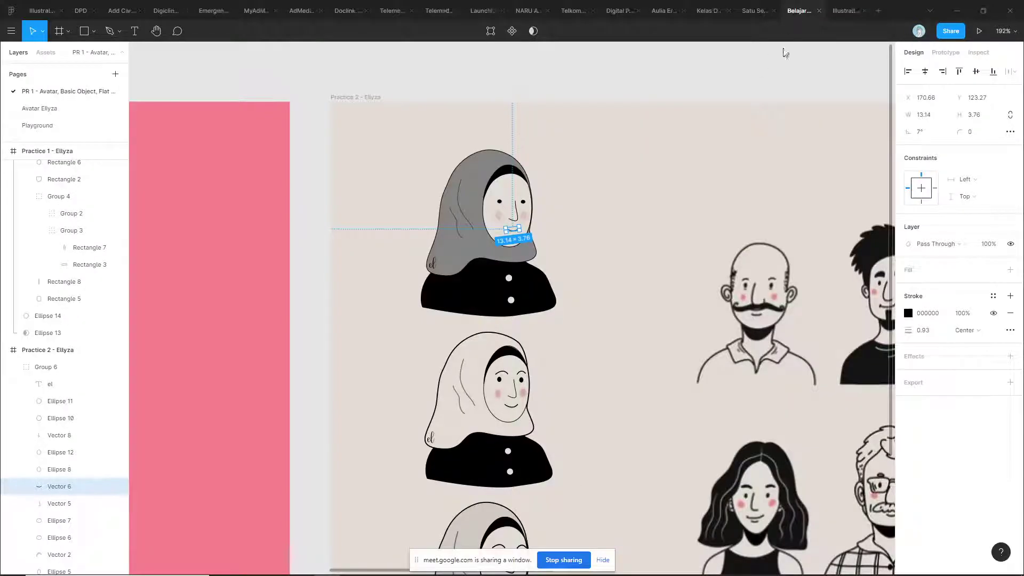
pyautogui.click(641, 172)
pyautogui.scroll(-5, 617, 224)
pyautogui.hscroll(2, 533, 290)
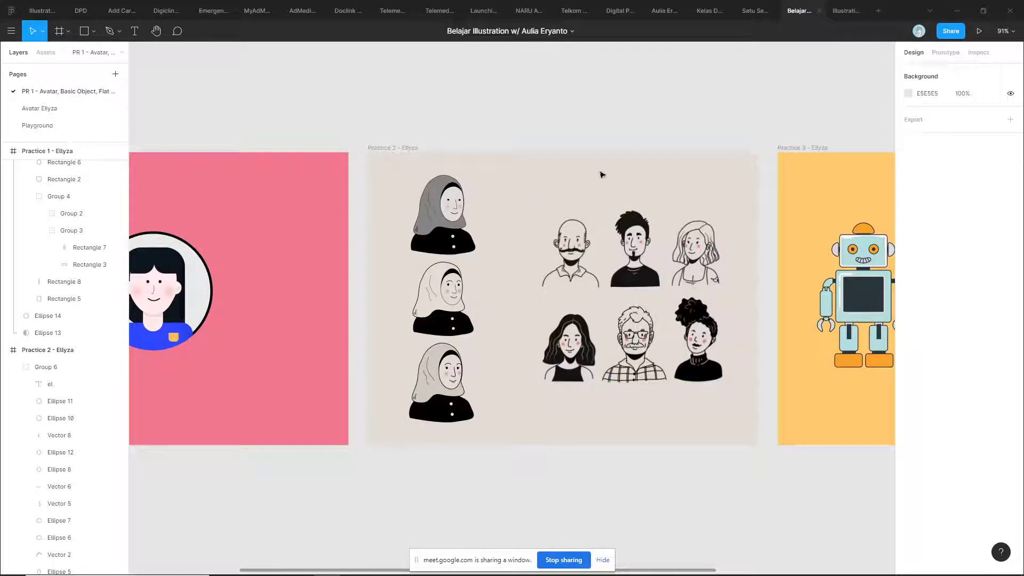
# - Compare the Illustration Exercise frames with the Practice 1 to 3 frames in the Belajar Illustration file, and check the Google Meet call
pyautogui.click(801, 12)
pyautogui.click(843, 12)
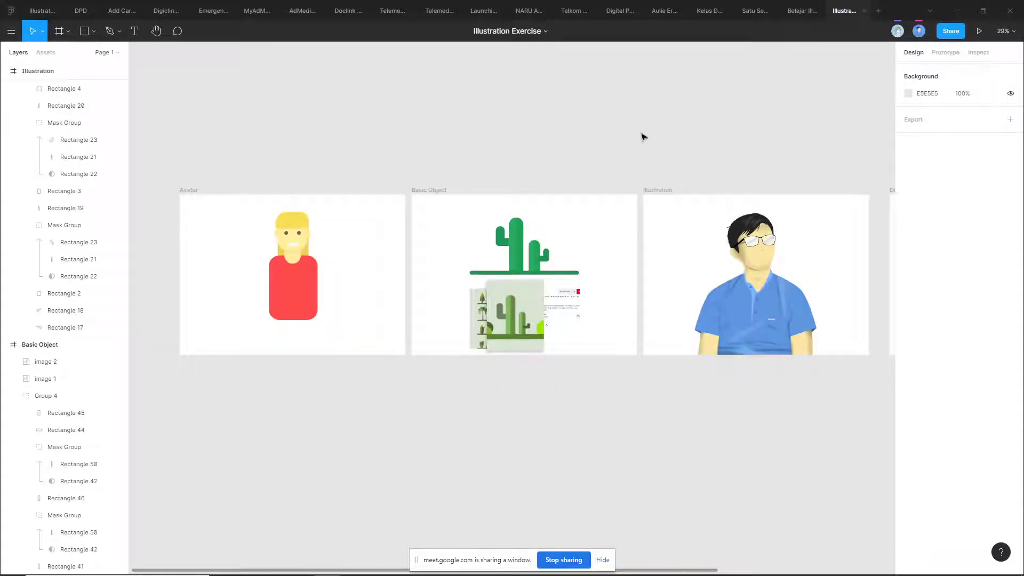
pyautogui.click(795, 11)
pyautogui.scroll(-3, 471, 139)
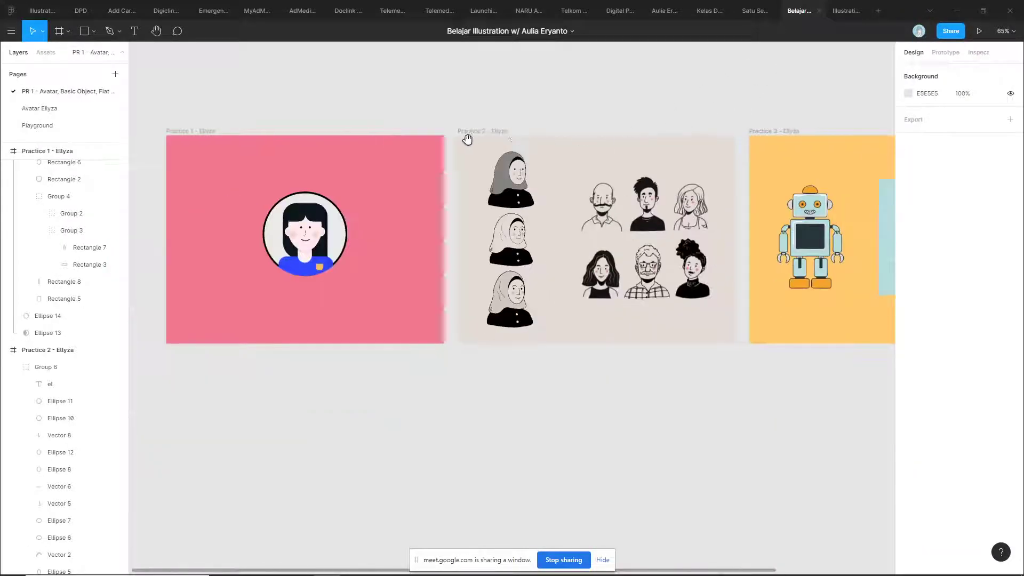
pyautogui.hscroll(-3, 711, 114)
pyautogui.click(838, 12)
pyautogui.hotkey('alt', 'Tab')
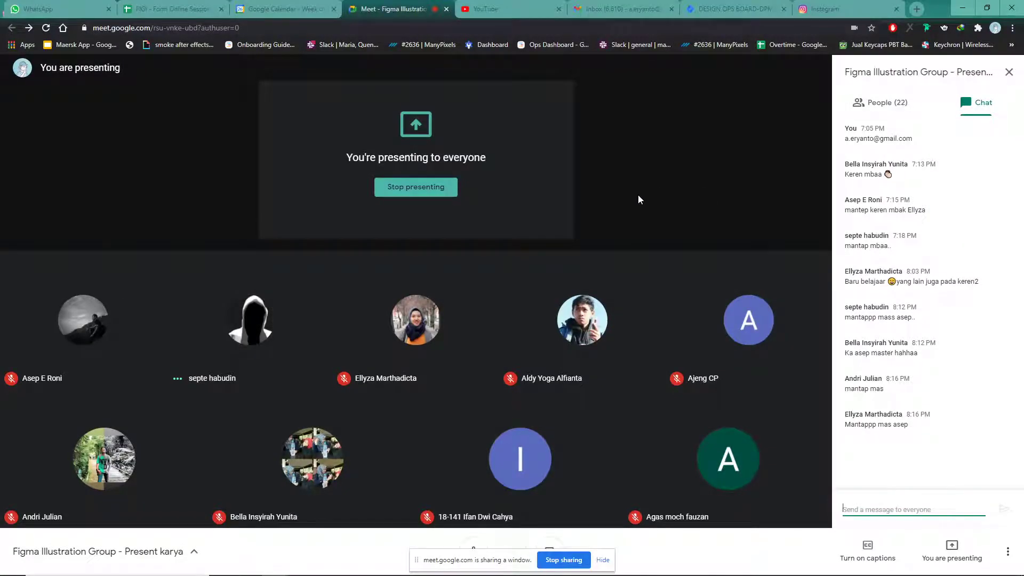
pyautogui.hotkey('alt', 'Tab')
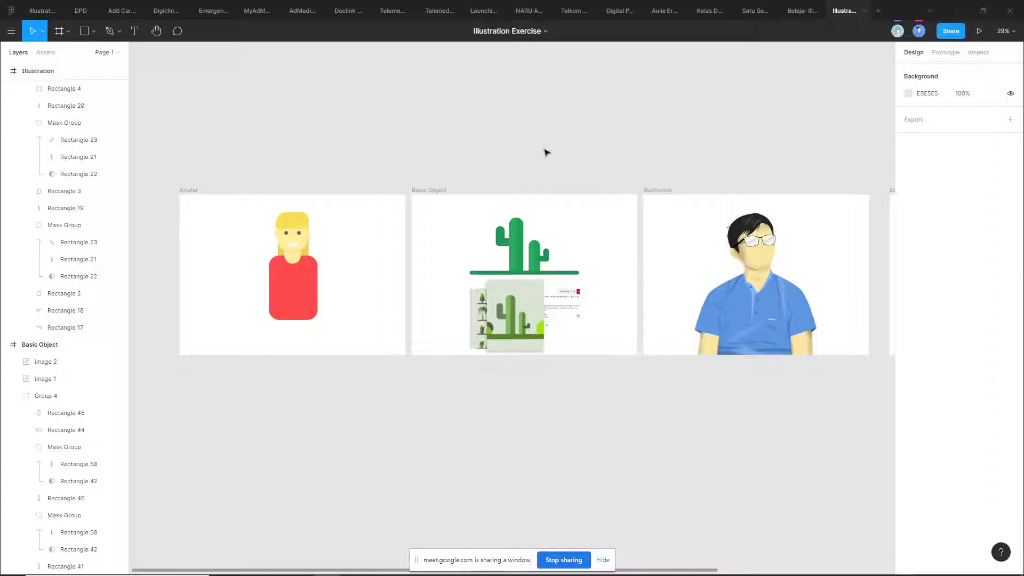
pyautogui.scroll(-2, 544, 151)
pyautogui.moveTo(527, 144); pyautogui.dragTo(521, 130)
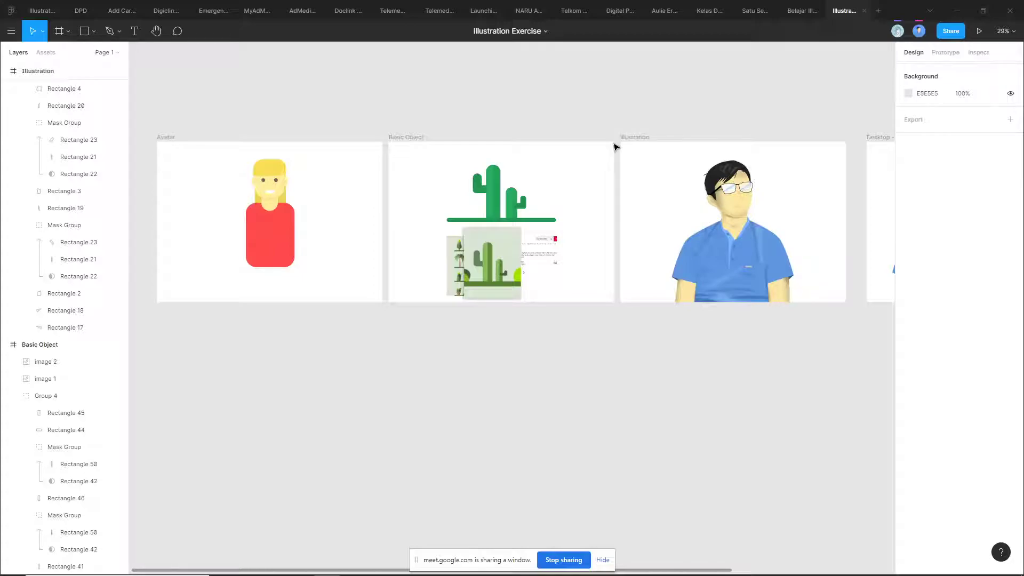
pyautogui.moveTo(780, 117); pyautogui.dragTo(624, 155)
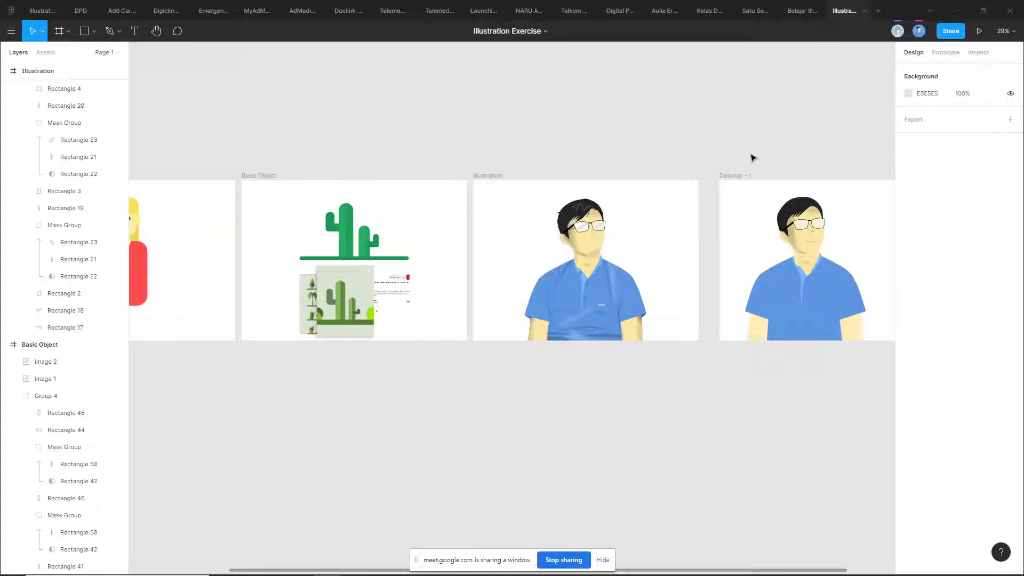
pyautogui.hscroll(-3, 741, 167)
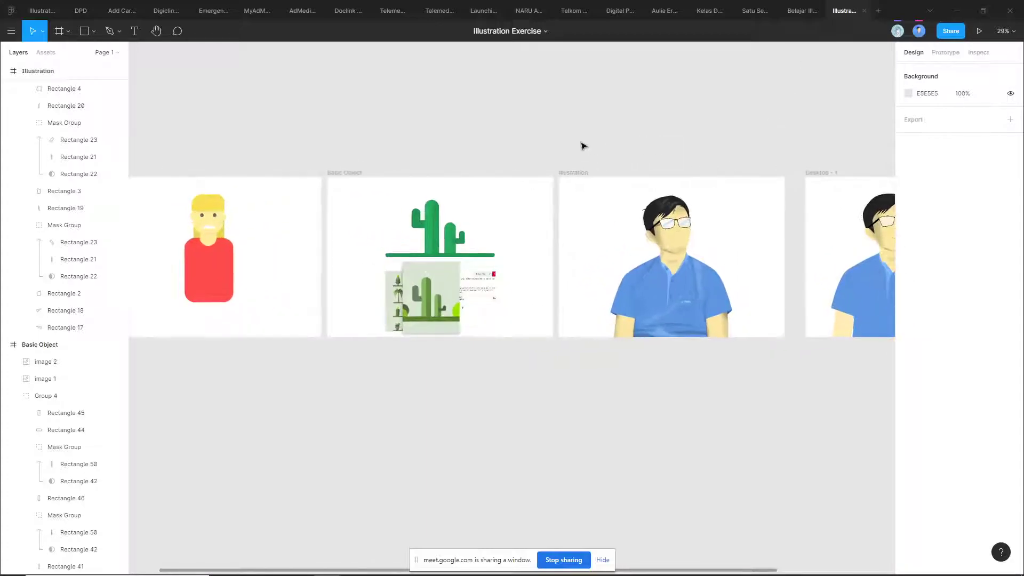
pyautogui.hscroll(-2, 589, 147)
pyautogui.scroll(-2, 592, 128)
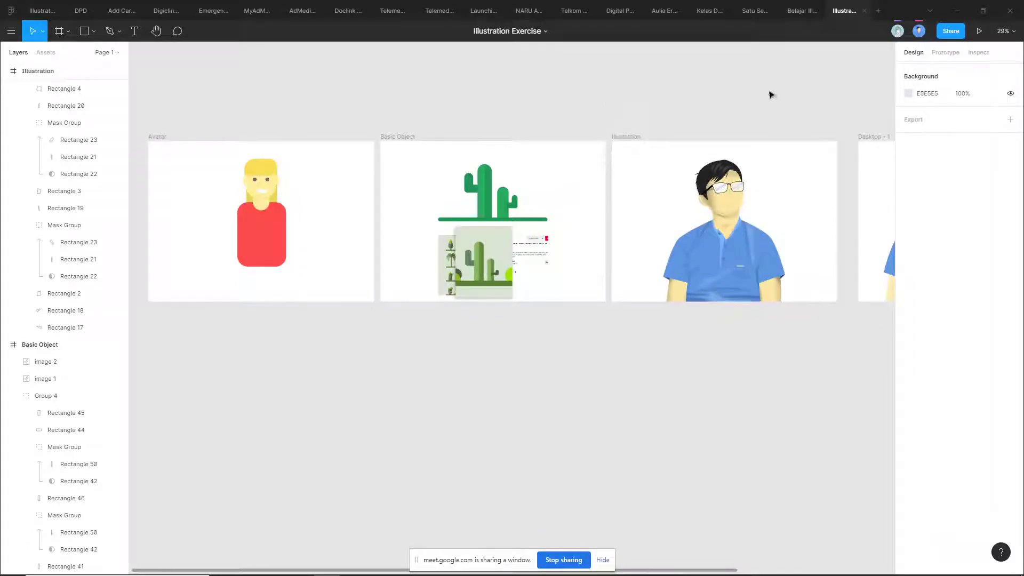
pyautogui.scroll(-1, 768, 94)
pyautogui.hscroll(-1, 768, 93)
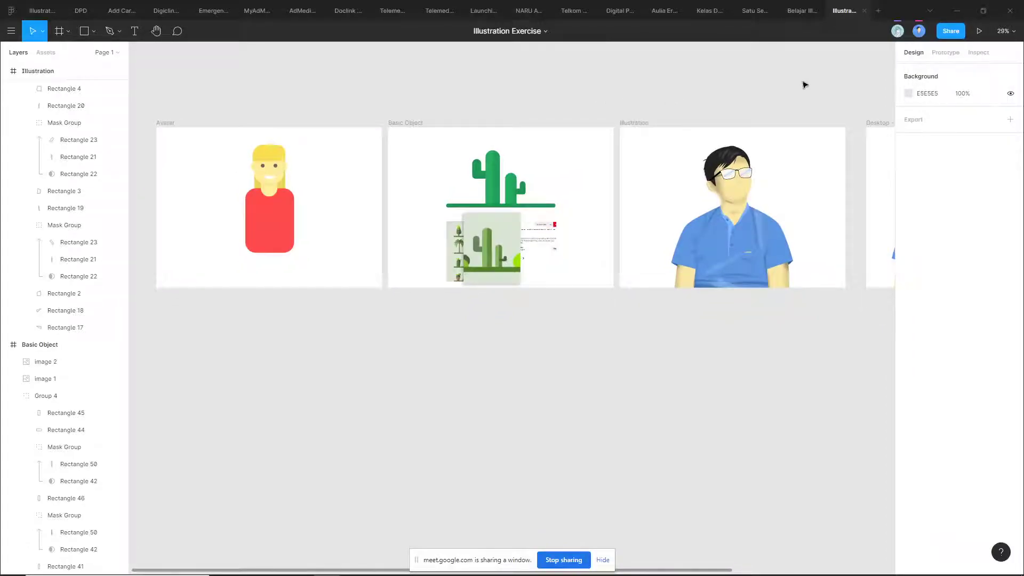
pyautogui.scroll(-1, 616, 102)
pyautogui.hscroll(-1, 616, 101)
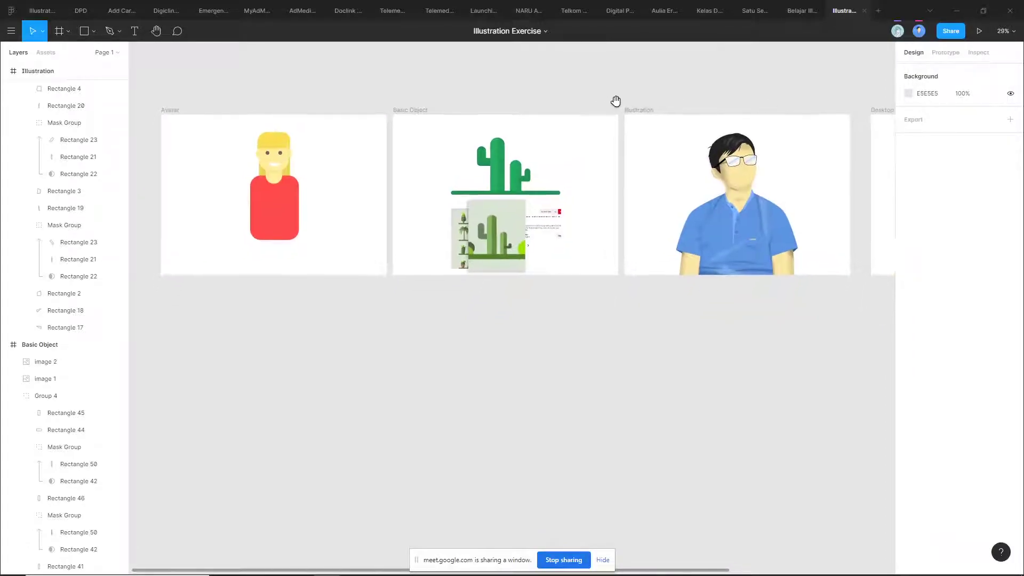
pyautogui.scroll(-3, 615, 107)
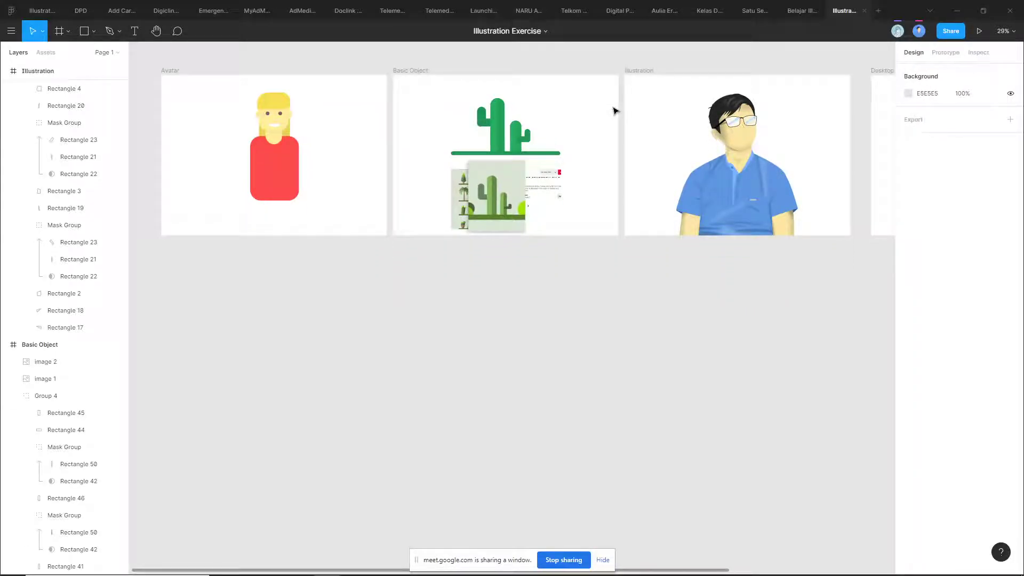
pyautogui.scroll(1, 615, 110)
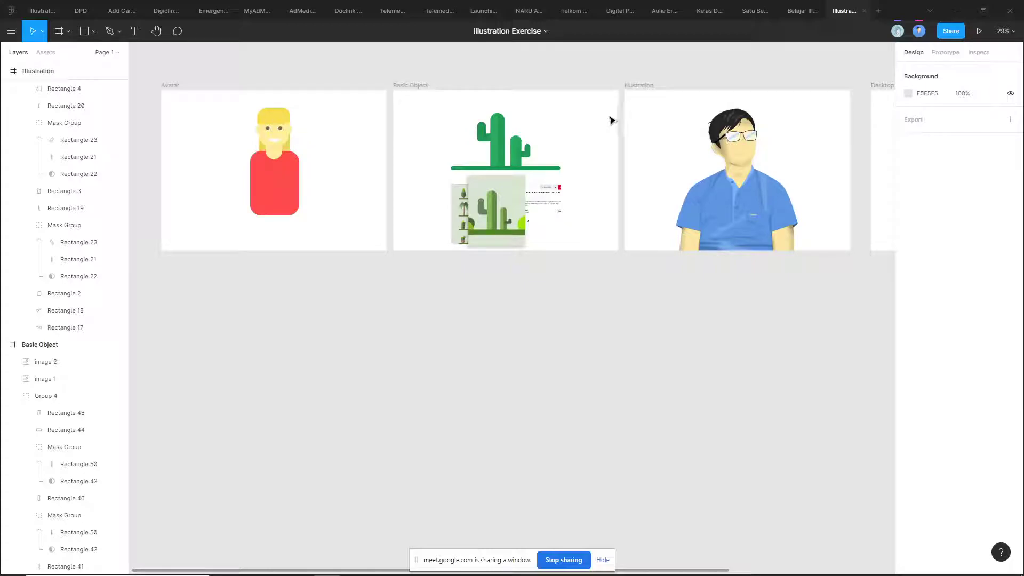
# - Examine the Avatar, Basic Object and Illustration frames together in the Illustration Exercise file
pyautogui.scroll(1, 613, 119)
pyautogui.scroll(2, 603, 130)
pyautogui.scroll(-1, 607, 117)
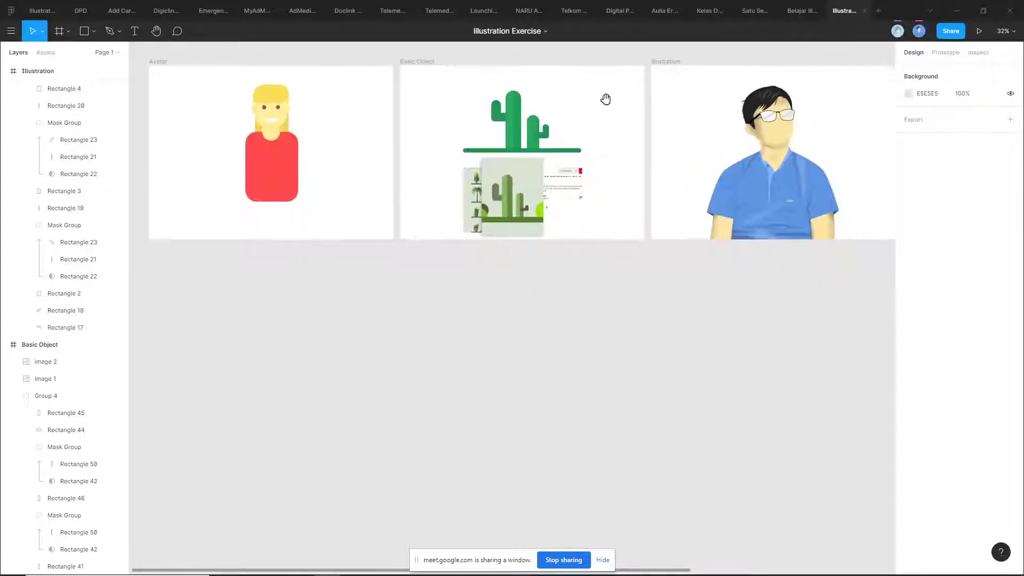
pyautogui.scroll(-1, 625, 130)
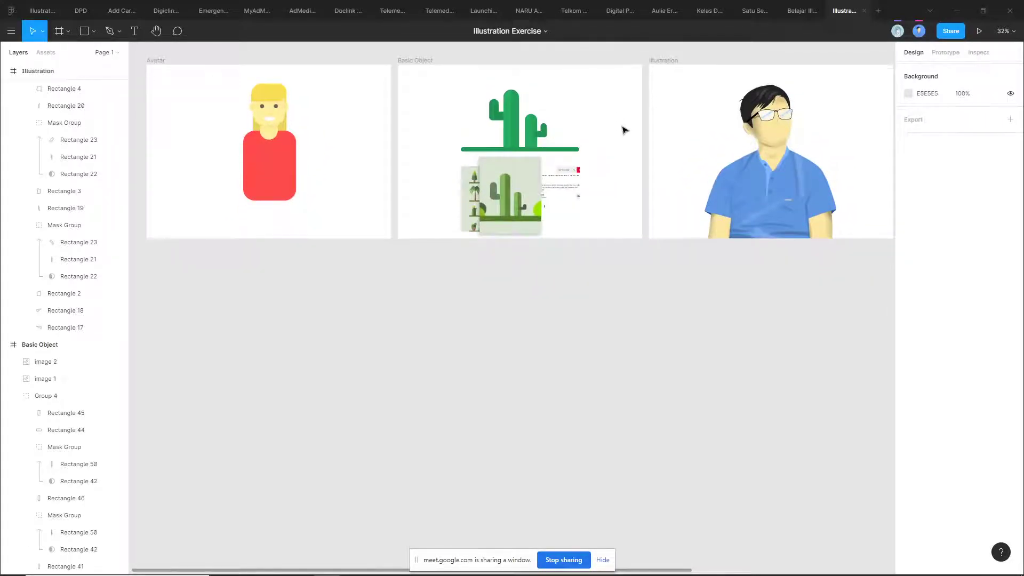
pyautogui.scroll(2, 622, 128)
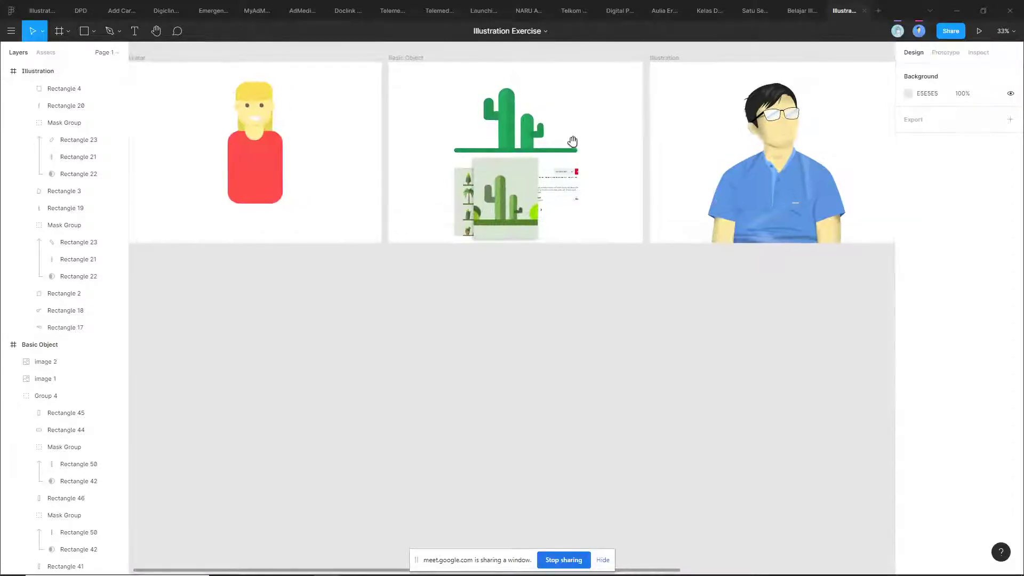
pyautogui.scroll(2, 600, 149)
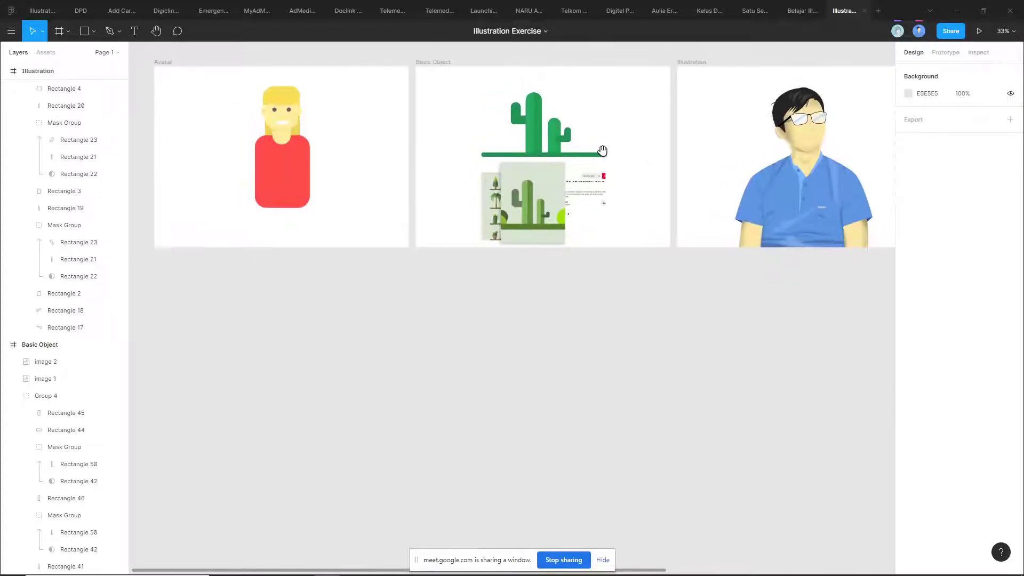
pyautogui.scroll(2, 501, 136)
pyautogui.moveTo(494, 131); pyautogui.dragTo(485, 140)
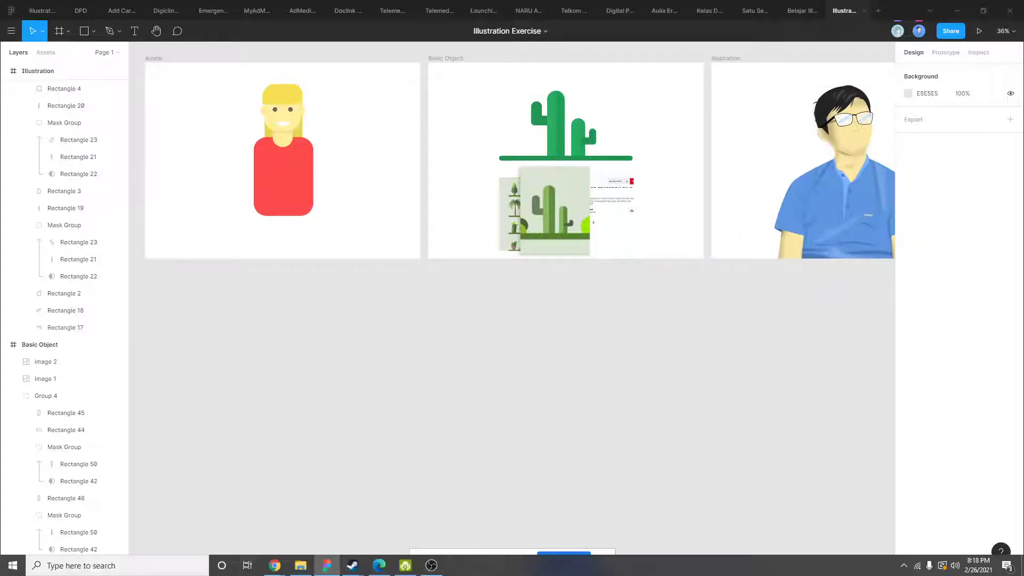
pyautogui.moveTo(352, 570)
pyautogui.moveTo(492, 354)
pyautogui.mouseDown()
pyautogui.moveTo(487, 342)
pyautogui.moveTo(499, 350)
pyautogui.mouseUp()
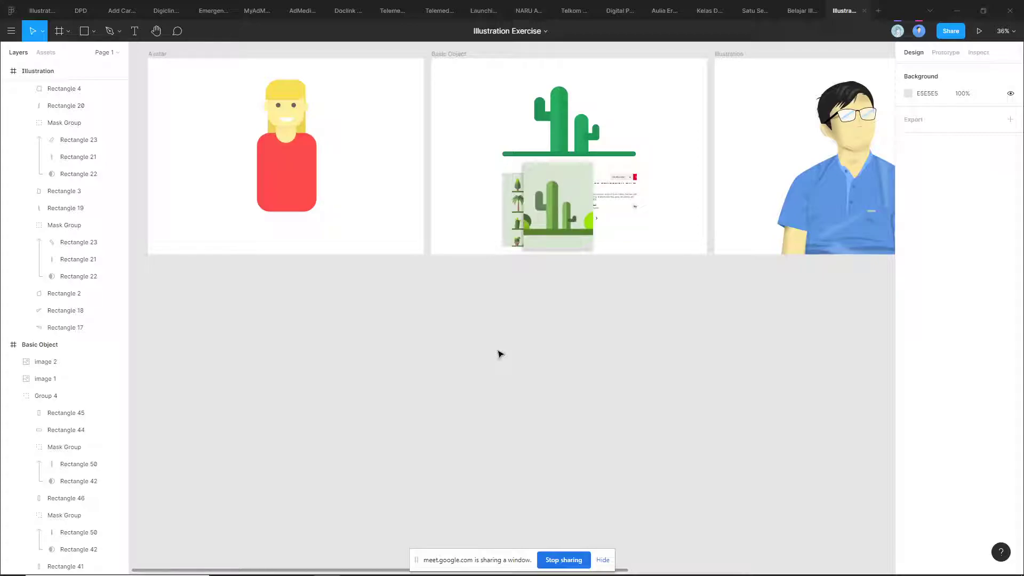
# - Compare the shaded portrait in the Illustration frame with the Desktop - 1 portrait, and return to the Avatar and Basic Object frames
pyautogui.hscroll(5, 494, 357)
pyautogui.scroll(1, 494, 357)
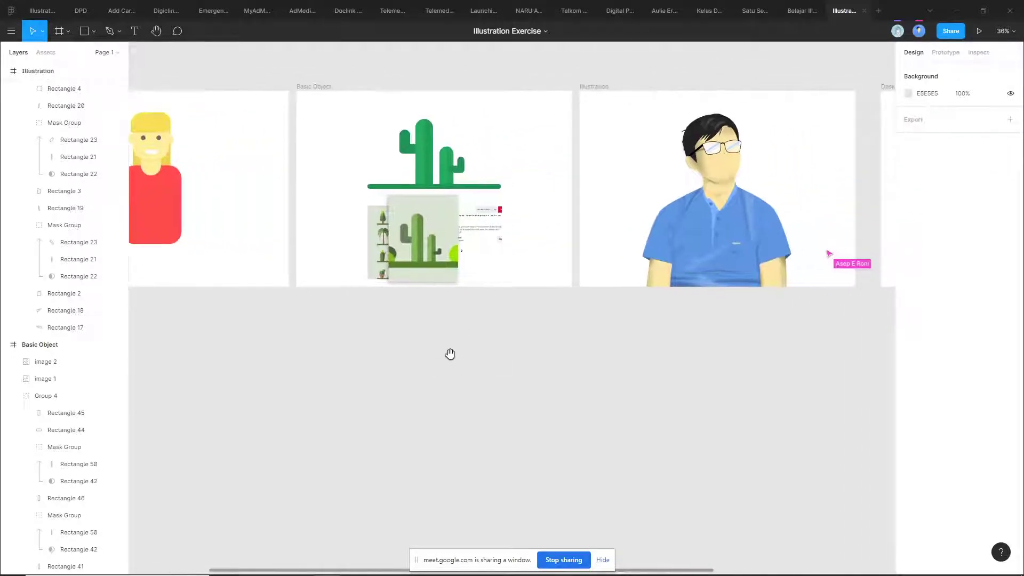
pyautogui.scroll(-2, 496, 368)
pyautogui.moveTo(379, 366); pyautogui.dragTo(442, 298)
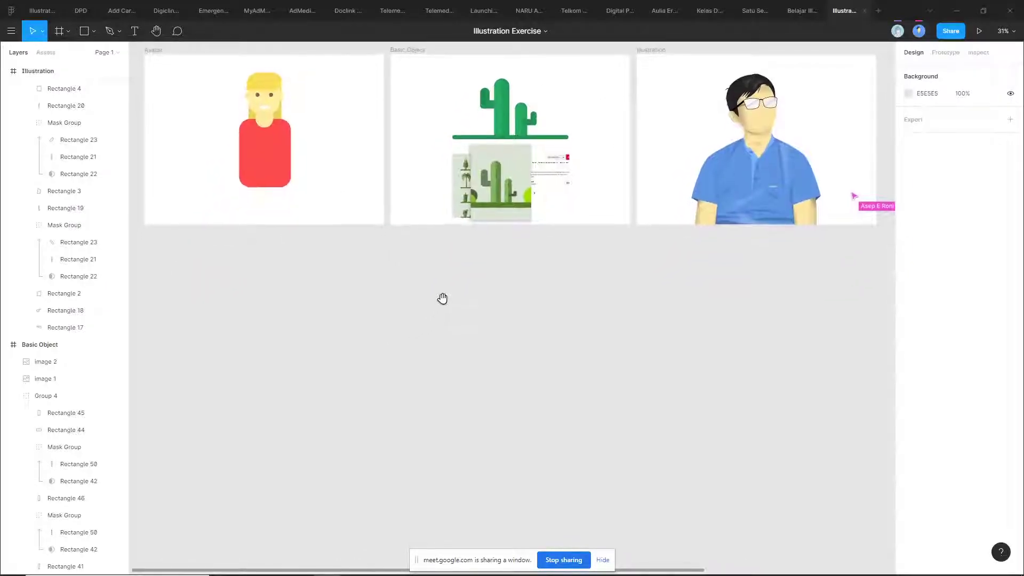
pyautogui.hscroll(11, 446, 300)
pyautogui.scroll(2, 445, 299)
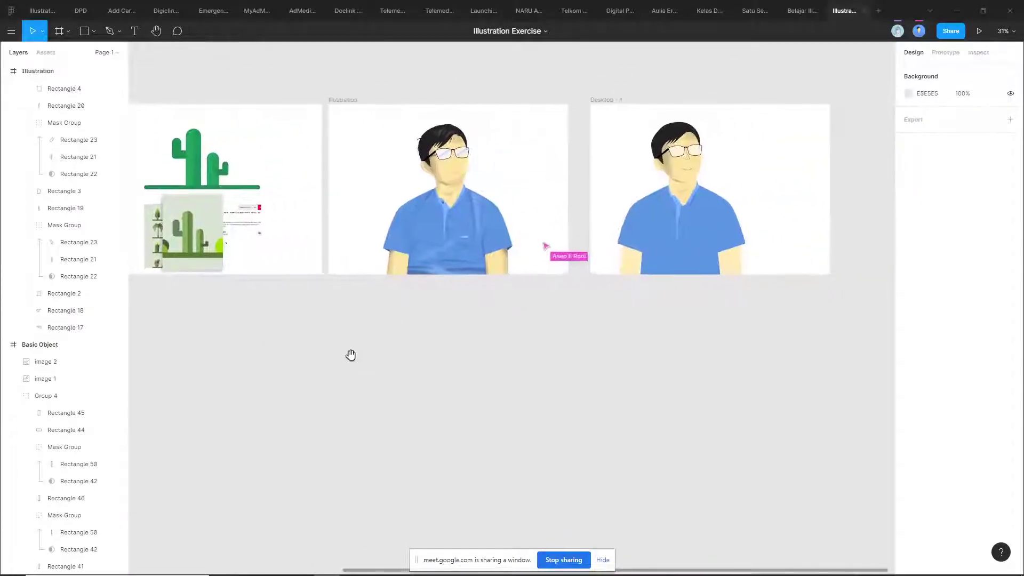
pyautogui.hscroll(-10, 350, 356)
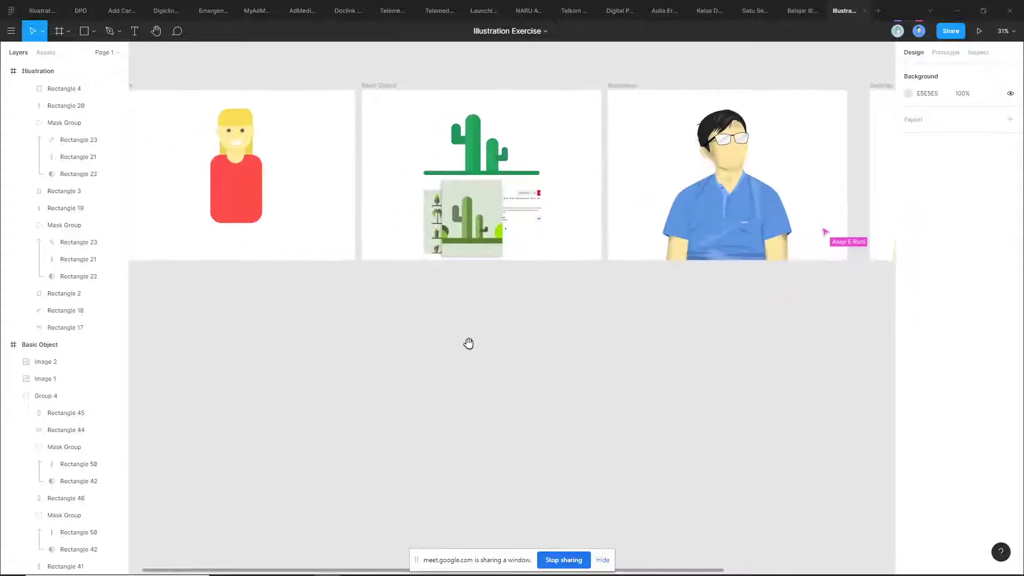
pyautogui.moveTo(468, 343); pyautogui.dragTo(507, 331)
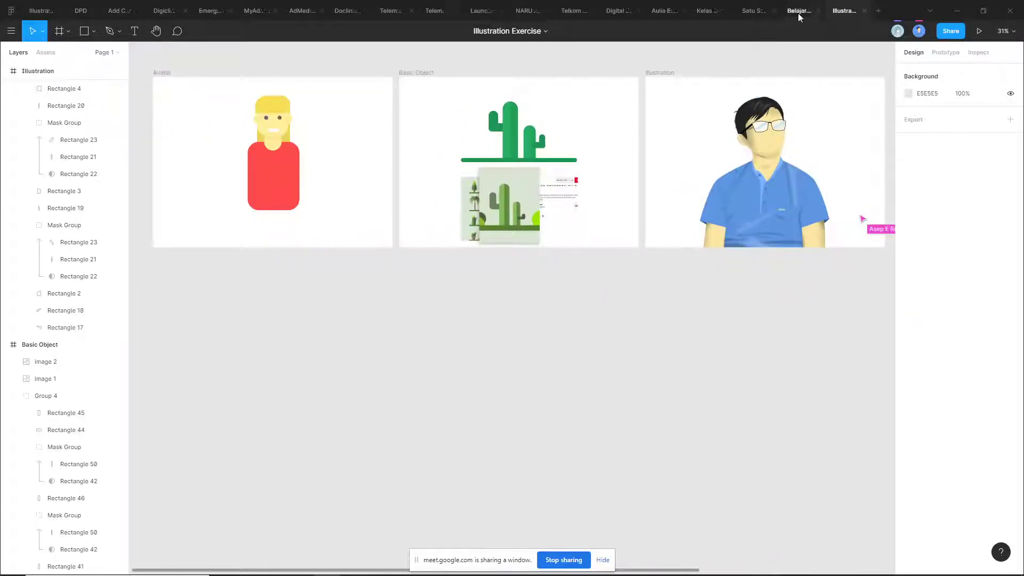
# - Open the Belajar Illustration file and view the Practice 1 to 3 frames side by side
pyautogui.click(799, 12)
pyautogui.moveTo(684, 103); pyautogui.dragTo(529, 60)
pyautogui.scroll(-1, 549, 107)
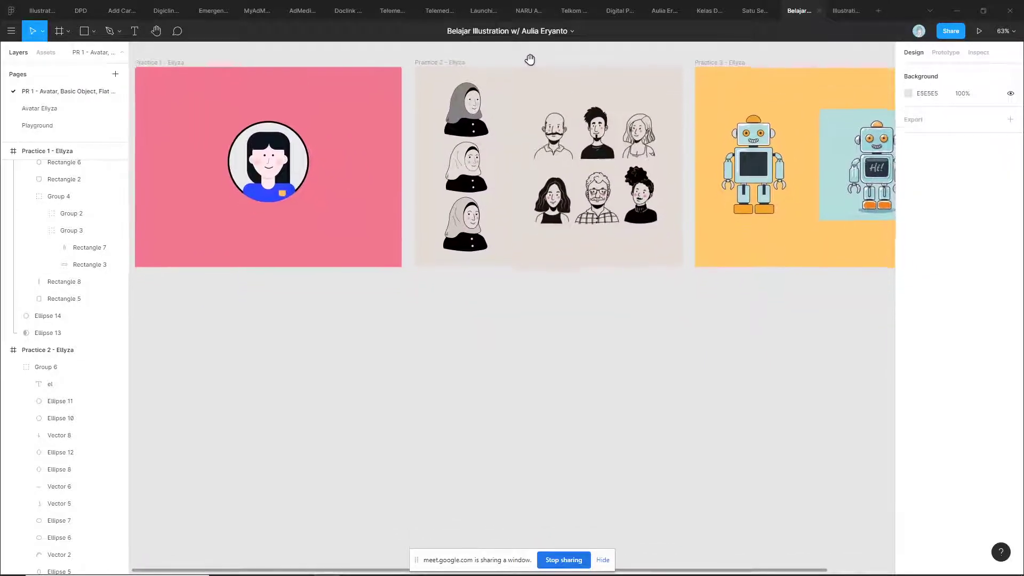
# - Switch to the Google Meet call and look through its full list of participants
pyautogui.click(957, 10)
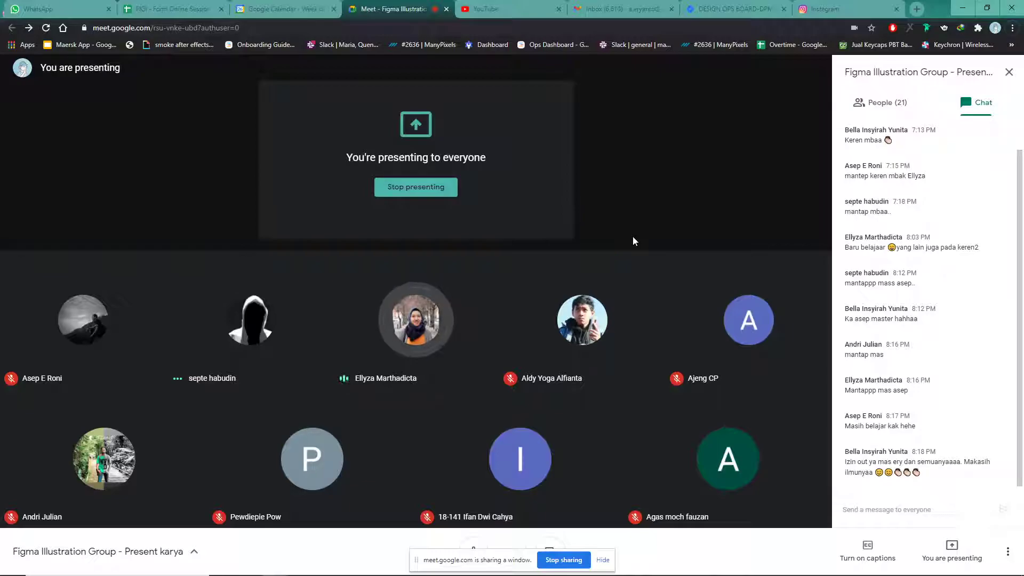
pyautogui.click(901, 102)
pyautogui.scroll(5, 917, 373)
pyautogui.scroll(-3, 925, 393)
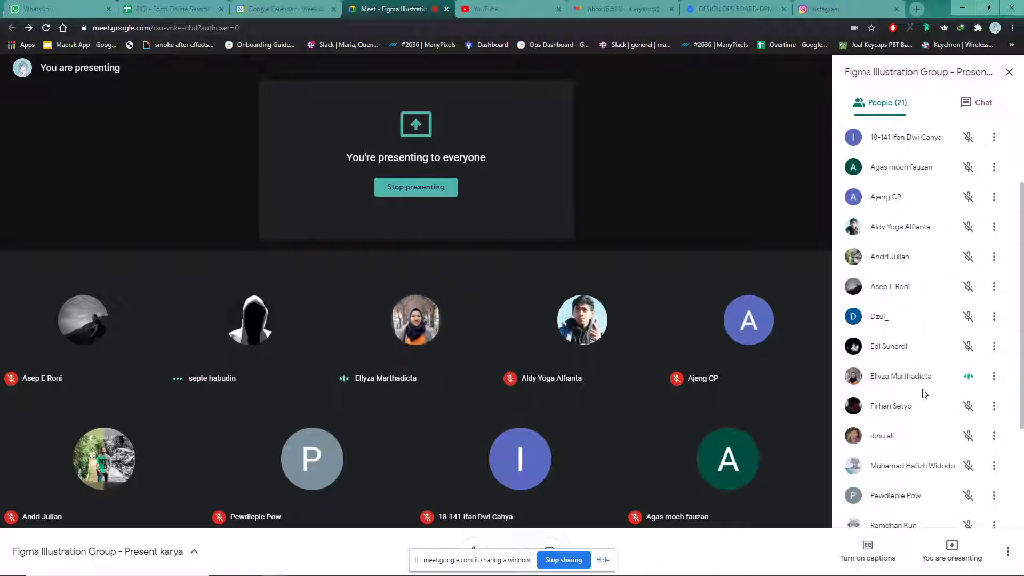
pyautogui.scroll(-2, 924, 393)
pyautogui.scroll(-2, 925, 393)
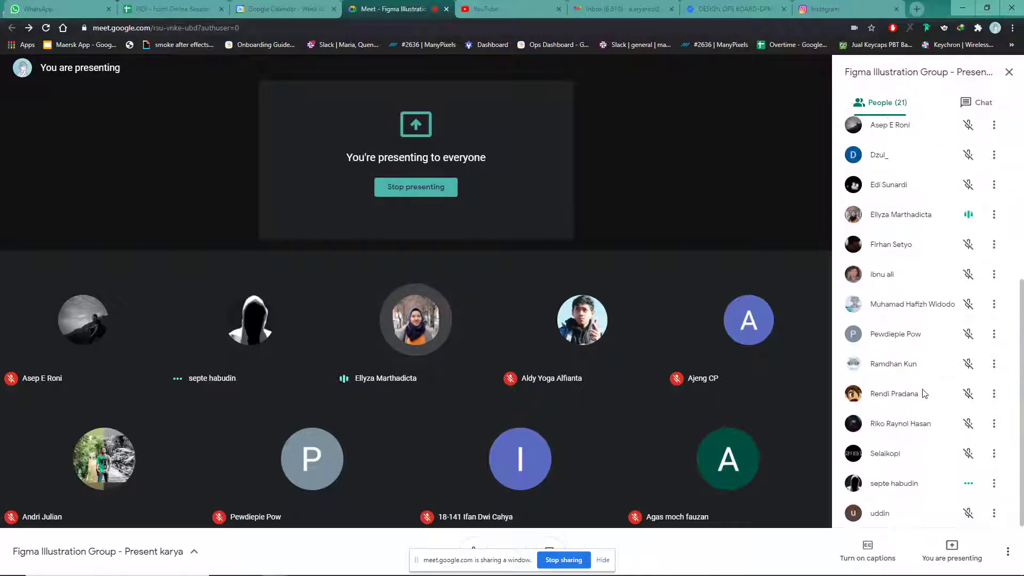
pyautogui.scroll(6, 925, 393)
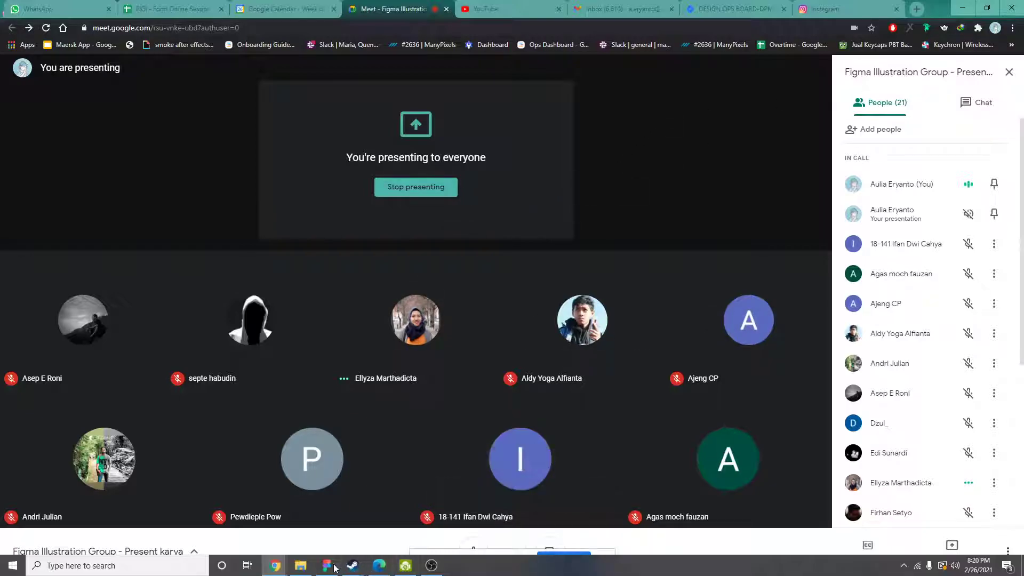
# - Return to Figma and review the Practice 1, Practice 2 and Practice 3 frames in the Belajar Illustration file
pyautogui.moveTo(327, 570)
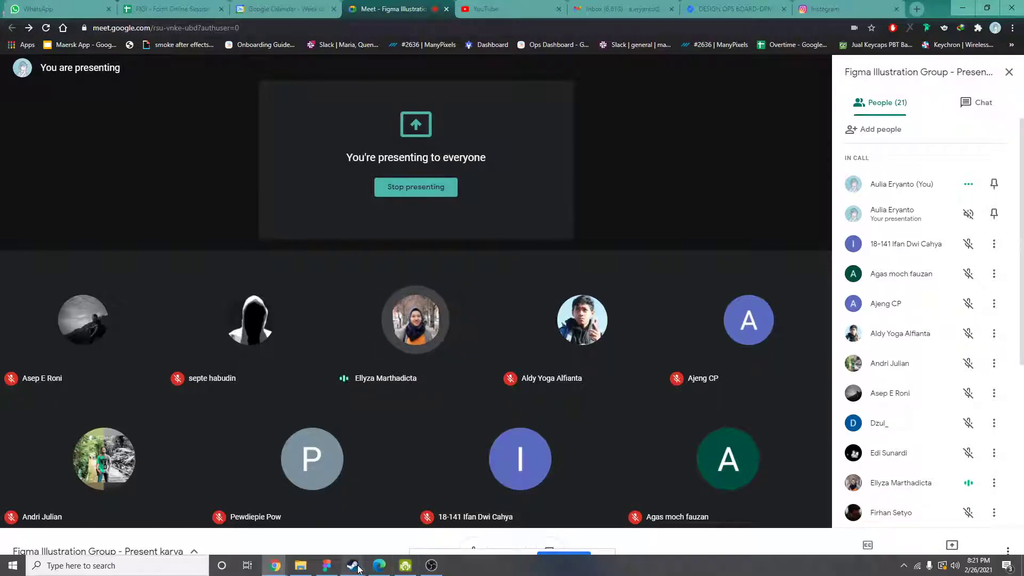
pyautogui.click(328, 567)
pyautogui.scroll(3, 431, 428)
pyautogui.scroll(-3, 431, 428)
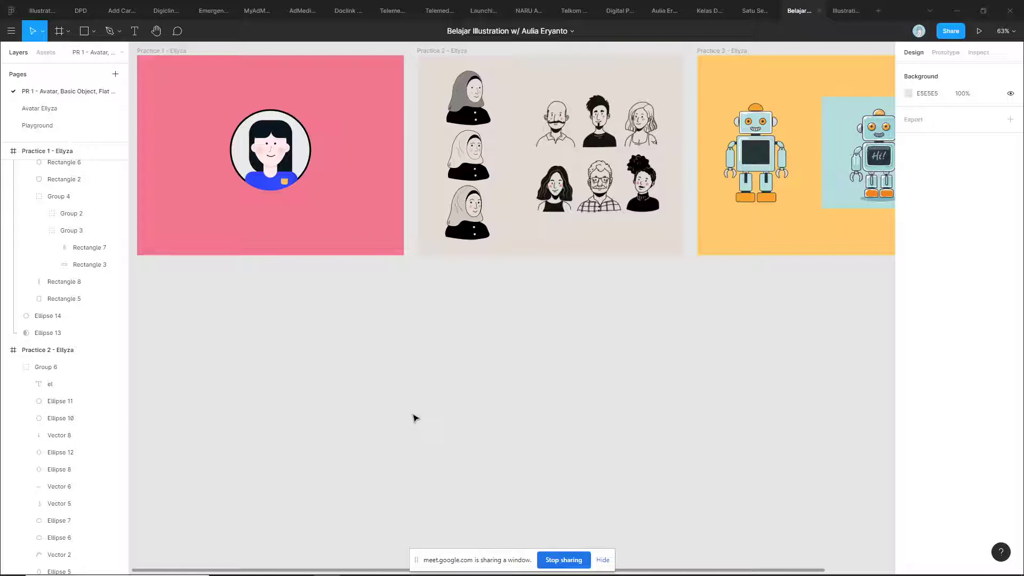
pyautogui.hscroll(-2, 395, 400)
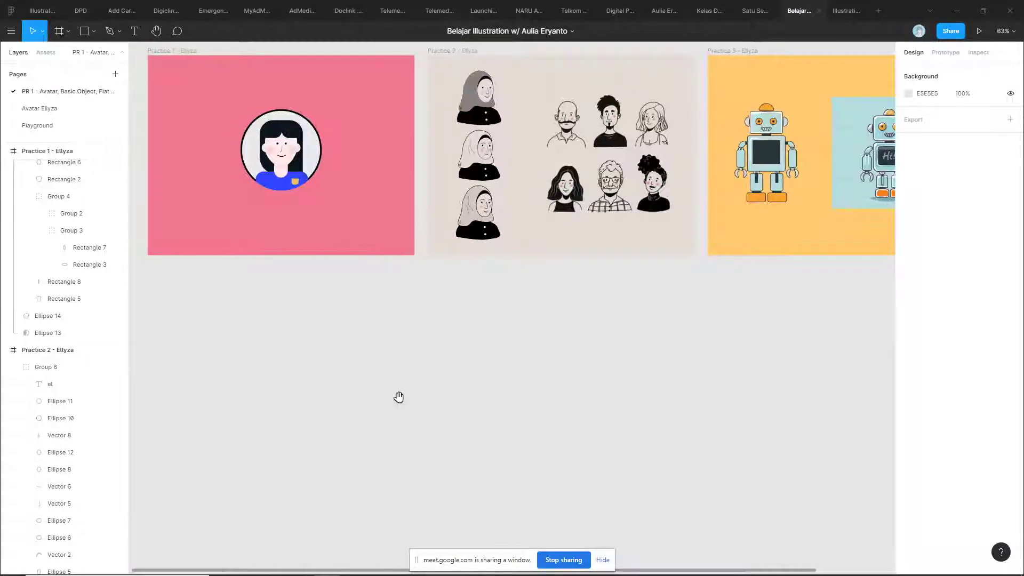
pyautogui.scroll(1, 397, 400)
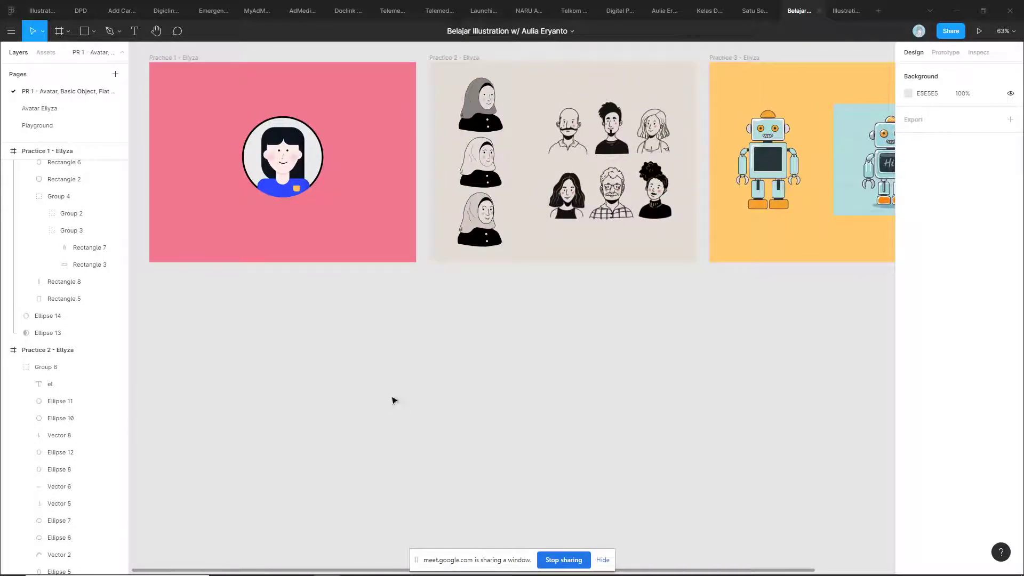
pyautogui.scroll(4, 393, 400)
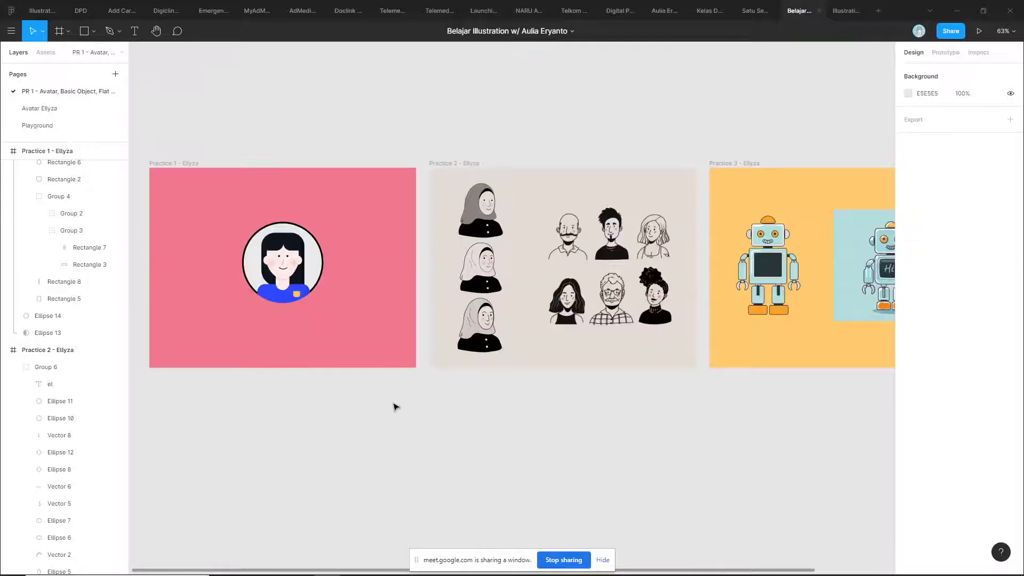
pyautogui.scroll(-3, 387, 407)
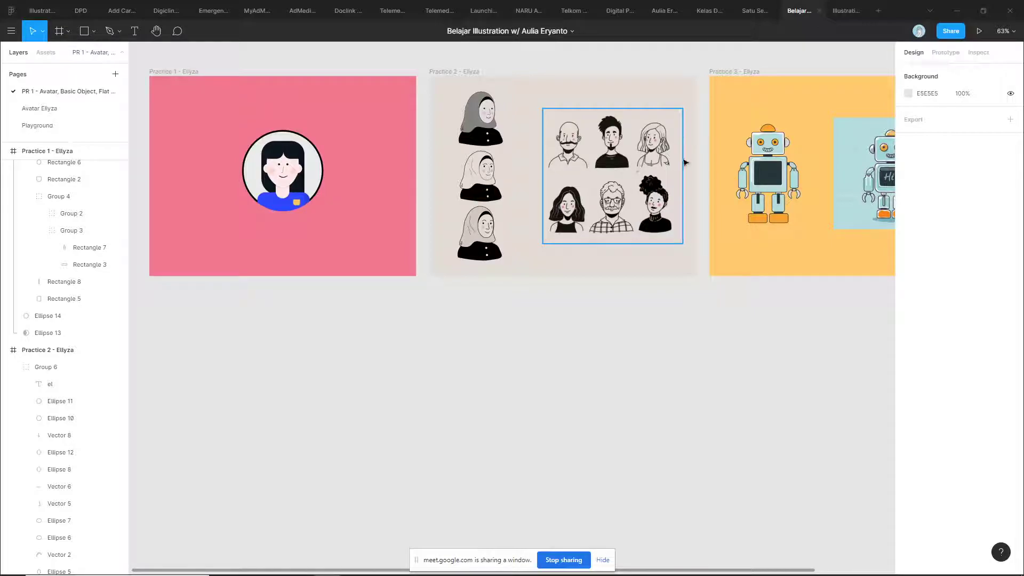
# - Check the Google Meet participants, and view the session agenda in the FIGI #1 file in the Edge browser
pyautogui.click(957, 11)
pyautogui.scroll(-5, 901, 346)
pyautogui.scroll(5, 901, 349)
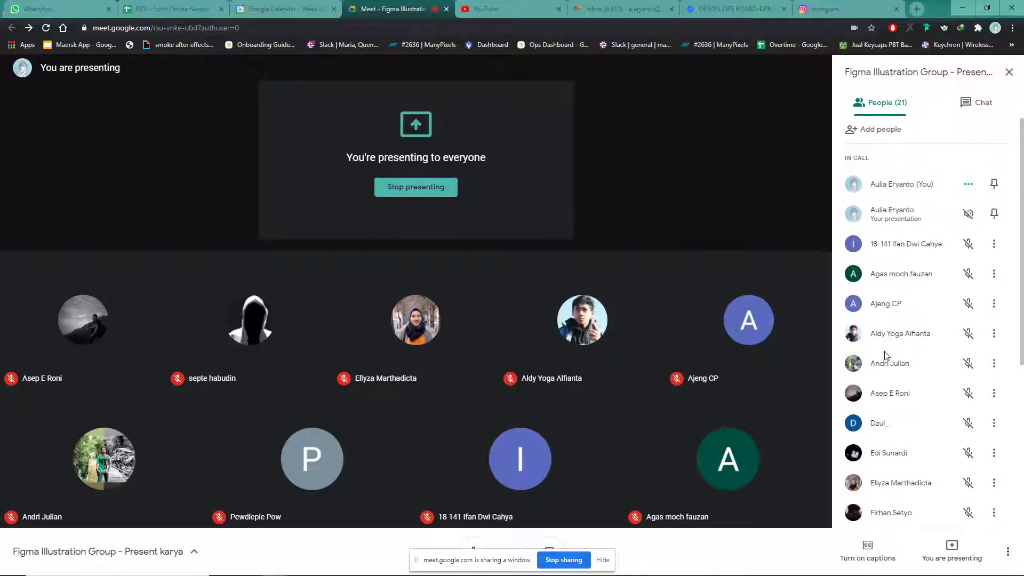
pyautogui.click(404, 565)
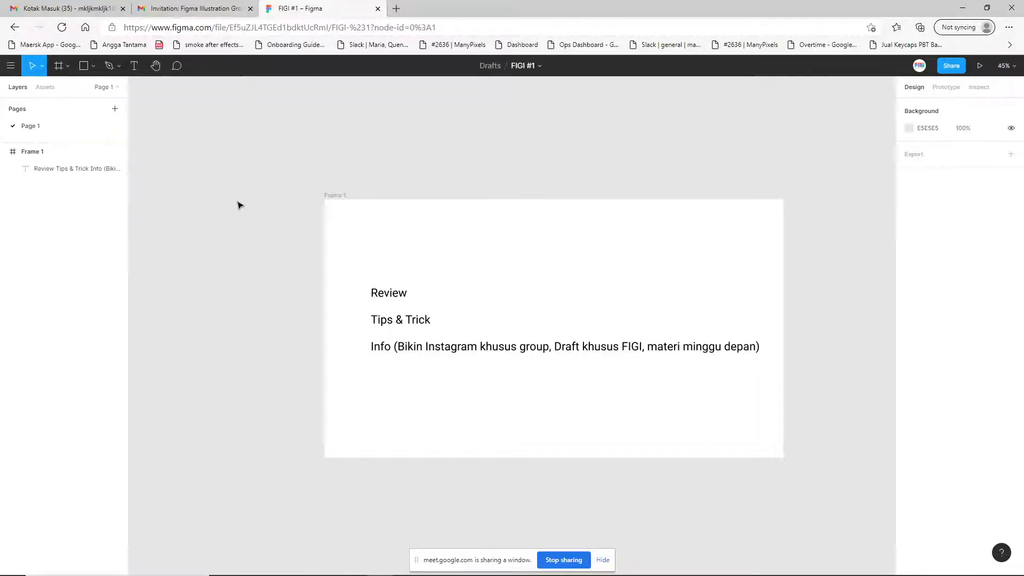
pyautogui.scroll(-1, 368, 189)
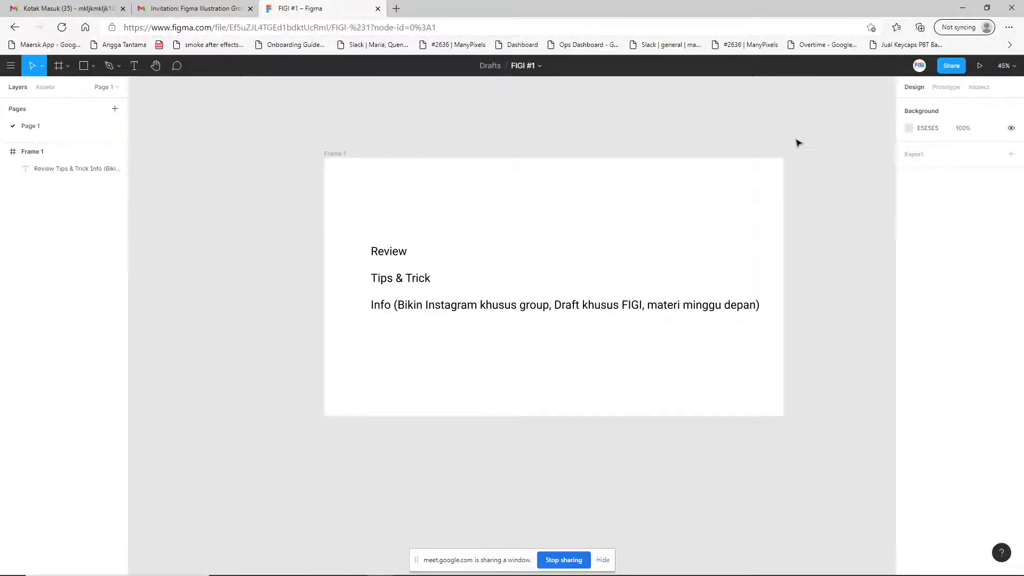
pyautogui.click(962, 9)
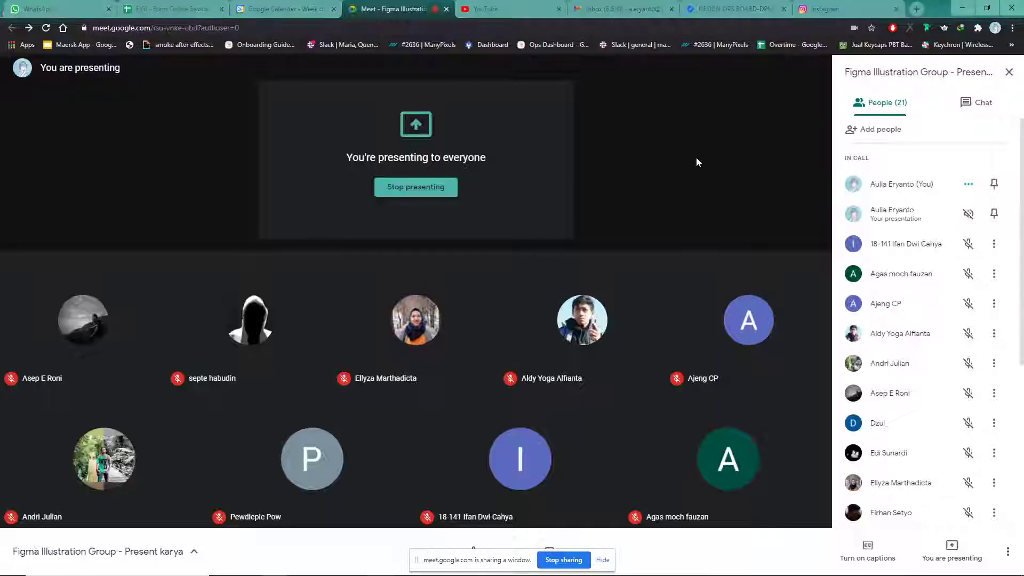
# - Switch back to the Figma desktop app and open the Kelas Design file near the online session posters
pyautogui.click(962, 9)
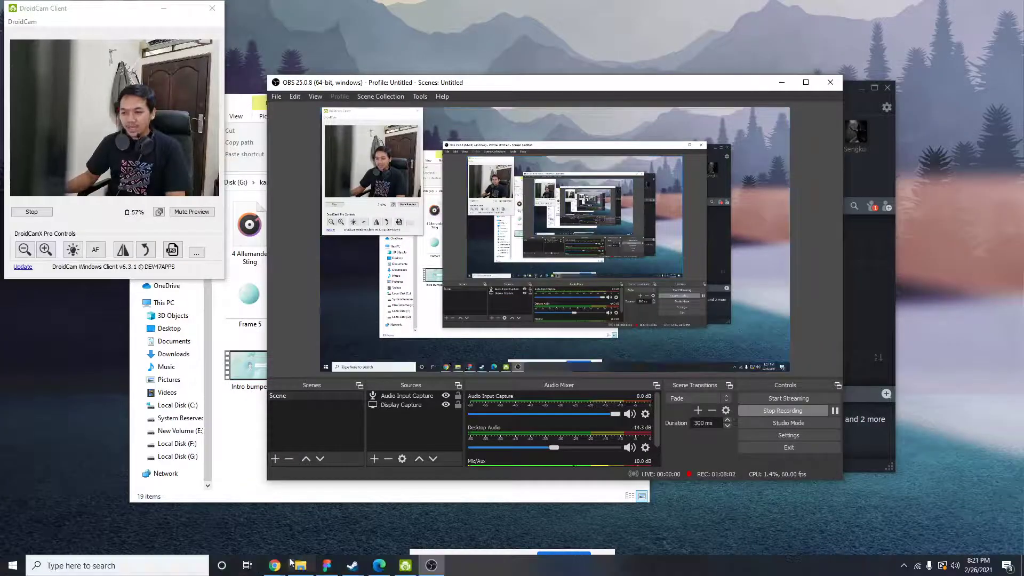
pyautogui.click(326, 564)
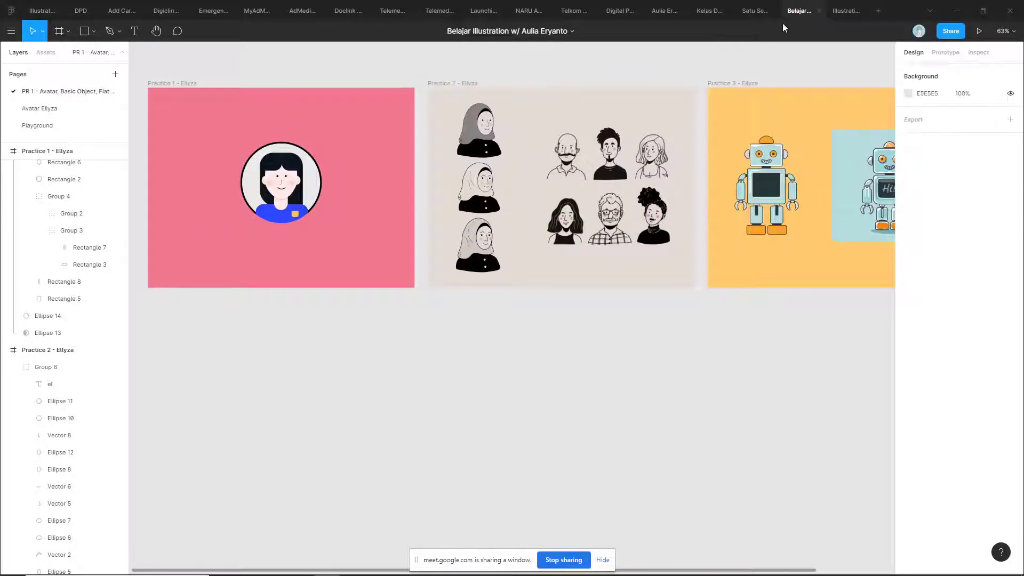
pyautogui.click(700, 11)
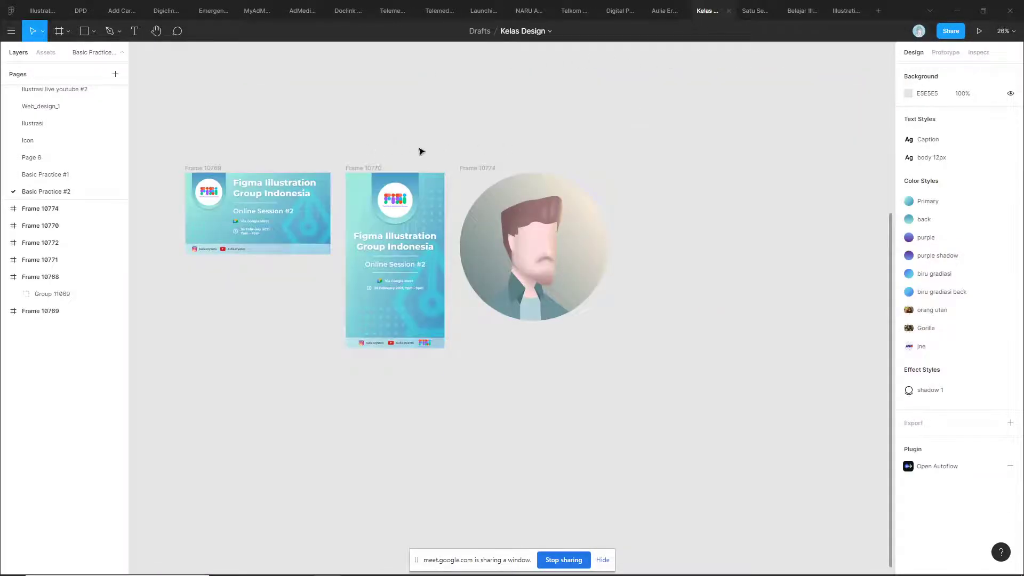
pyautogui.hscroll(-3, 473, 126)
pyautogui.scroll(3, 372, 288)
pyautogui.scroll(-1, 417, 264)
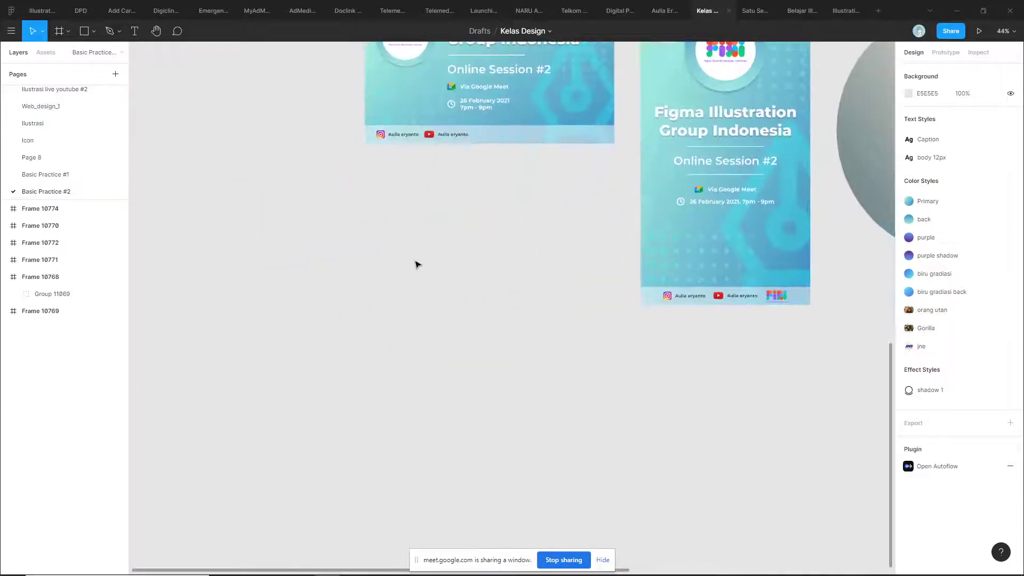
# - Draw a square frame of about 620 × 620 on the empty canvas below the session posters and deselect it
pyautogui.scroll(-2, 417, 264)
pyautogui.press('f')
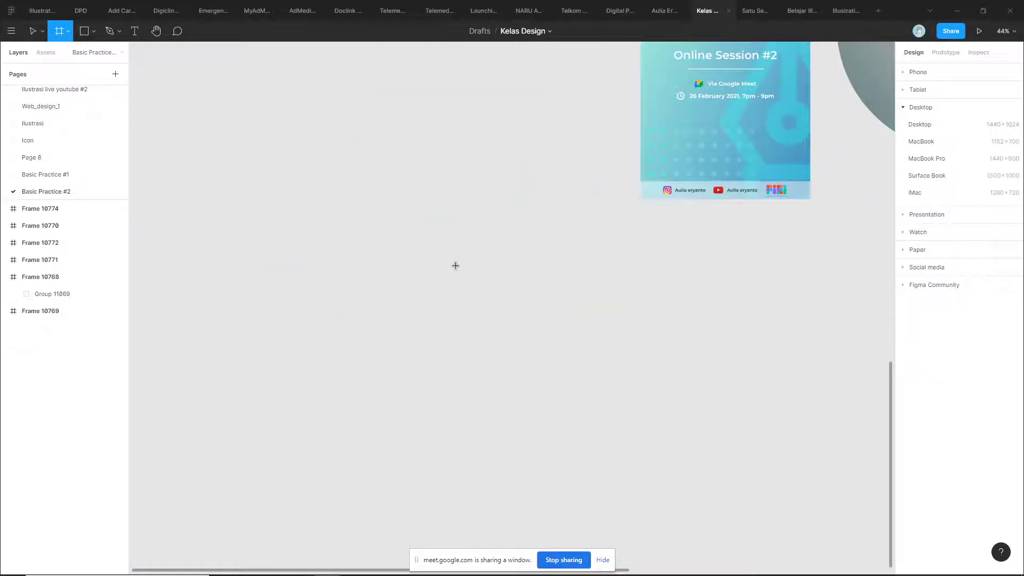
pyautogui.scroll(-1, 474, 284)
pyautogui.moveTo(409, 208); pyautogui.dragTo(554, 354)
pyautogui.click(618, 309)
pyautogui.hotkey('ctrl', 'z')
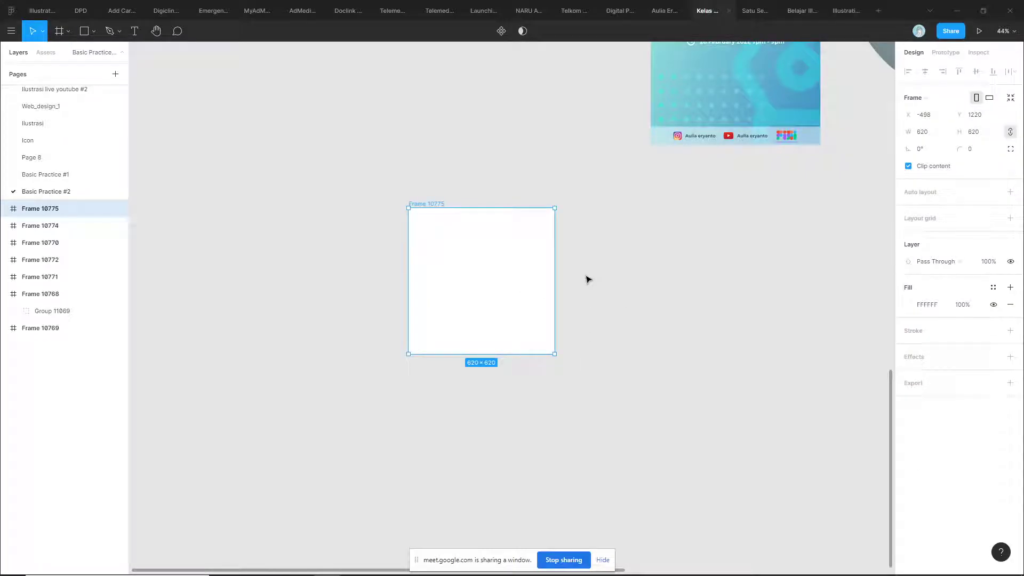
pyautogui.scroll(3, 515, 288)
pyautogui.click(663, 233)
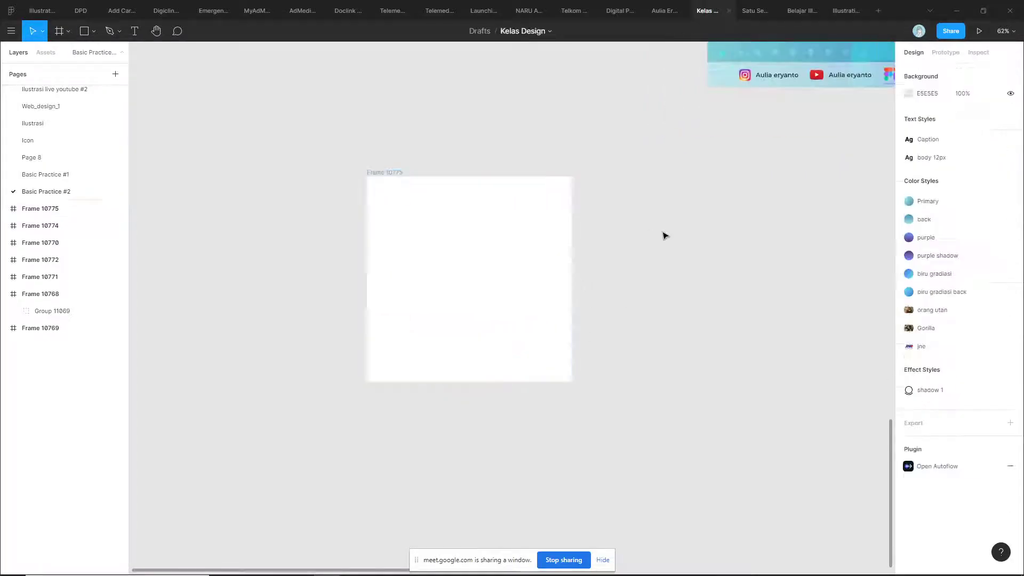
# - Draw a rectangle about 203 × 253 in the upper middle of the new square frame
pyautogui.scroll(2, 590, 254)
pyautogui.scroll(3, 493, 286)
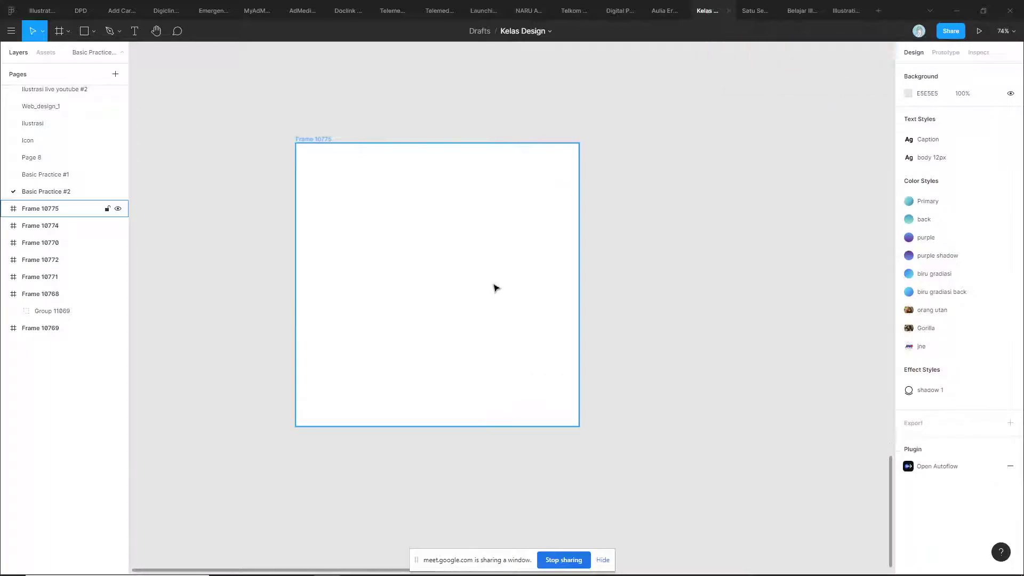
pyautogui.press('r')
pyautogui.moveTo(357, 178); pyautogui.dragTo(470, 319)
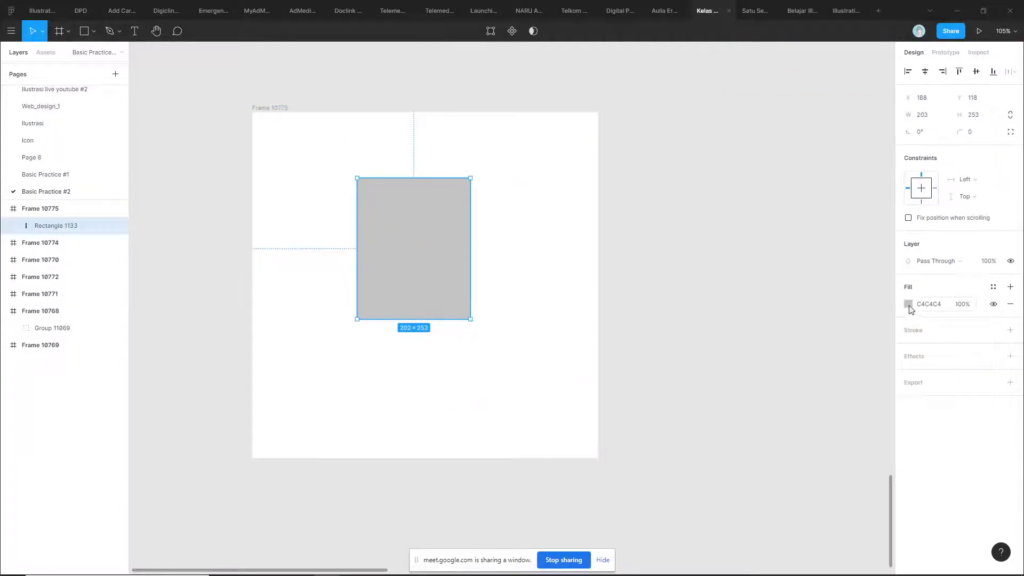
# - Fill the grey rectangle in the square frame with light pink FFDDDD
pyautogui.click(908, 304)
pyautogui.click(783, 308)
pyautogui.moveTo(784, 311); pyautogui.dragTo(785, 306)
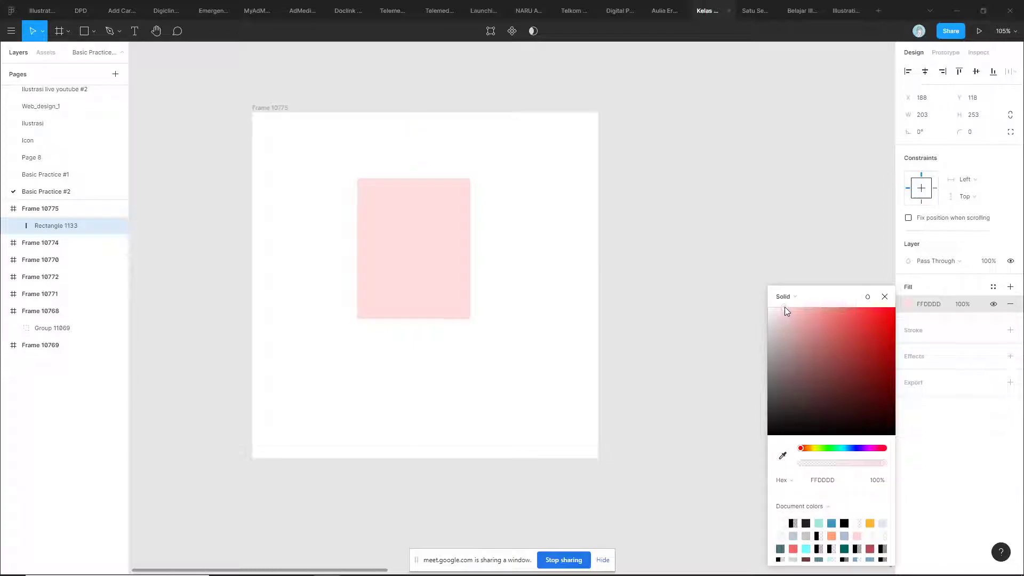
pyautogui.click(709, 272)
# - Round the pink rectangle's corners to a radius of 101.5 and centre it horizontally in the frame as the head
pyautogui.click(427, 243)
pyautogui.moveTo(464, 313); pyautogui.dragTo(309, 234)
pyautogui.click(309, 233)
# - Duplicate the head shape as a narrow neck about 103 × 253 extending below it, and bring the head in front
pyautogui.moveTo(392, 265); pyautogui.dragTo(449, 336)
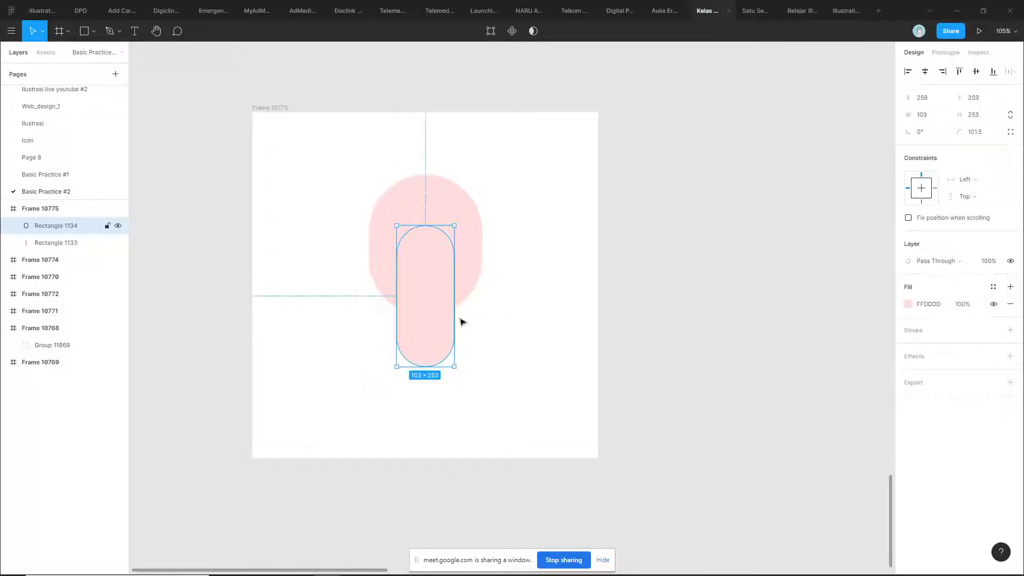
pyautogui.click(464, 245)
pyautogui.hotkey('ctrl', ']')
# - Try shifting the head shape's fill hue to a light peach tint, and undo the color change
pyautogui.click(510, 254)
pyautogui.click(478, 249)
pyautogui.click(908, 304)
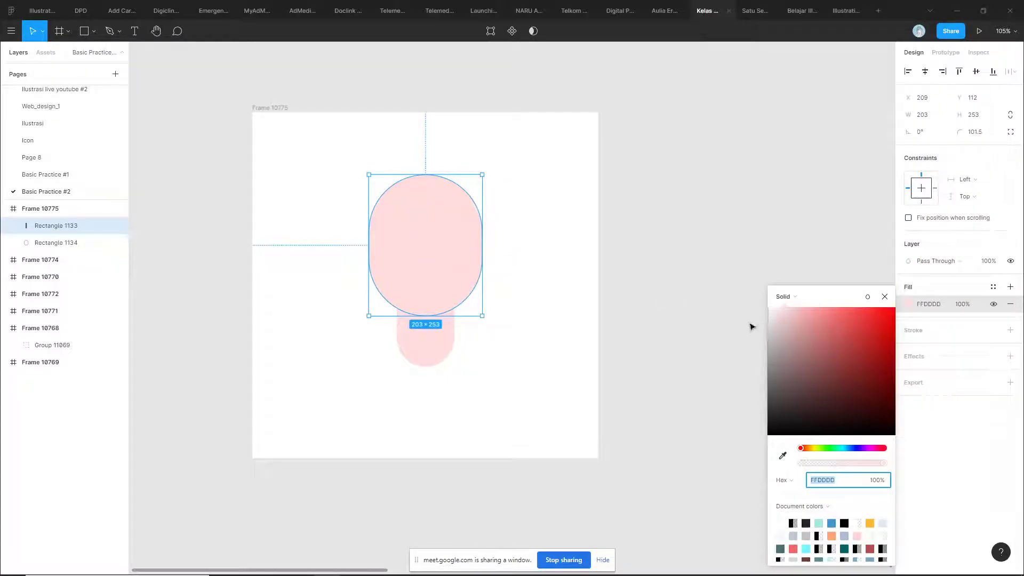
pyautogui.click(806, 449)
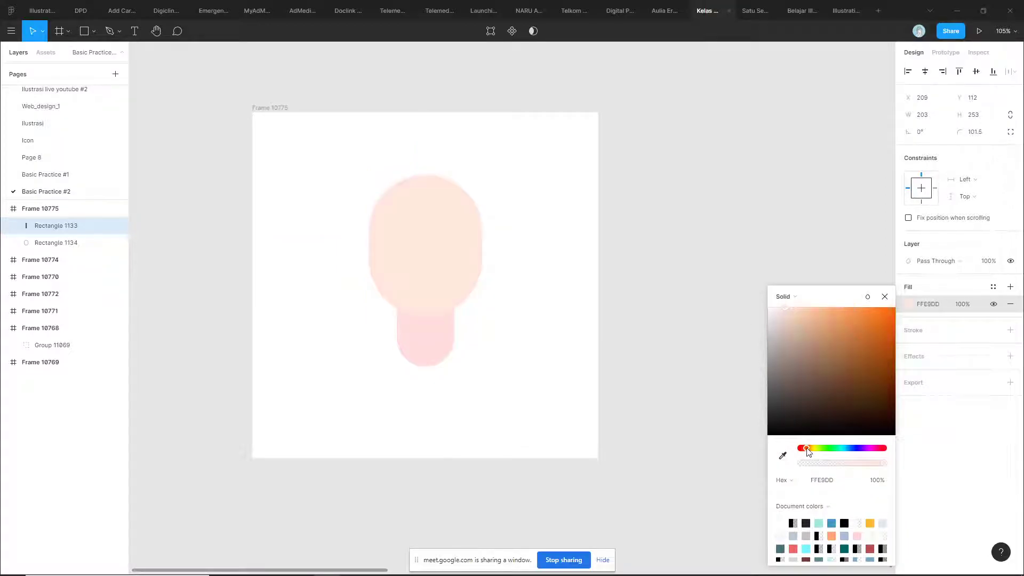
pyautogui.hotkey('ctrl', 'z')
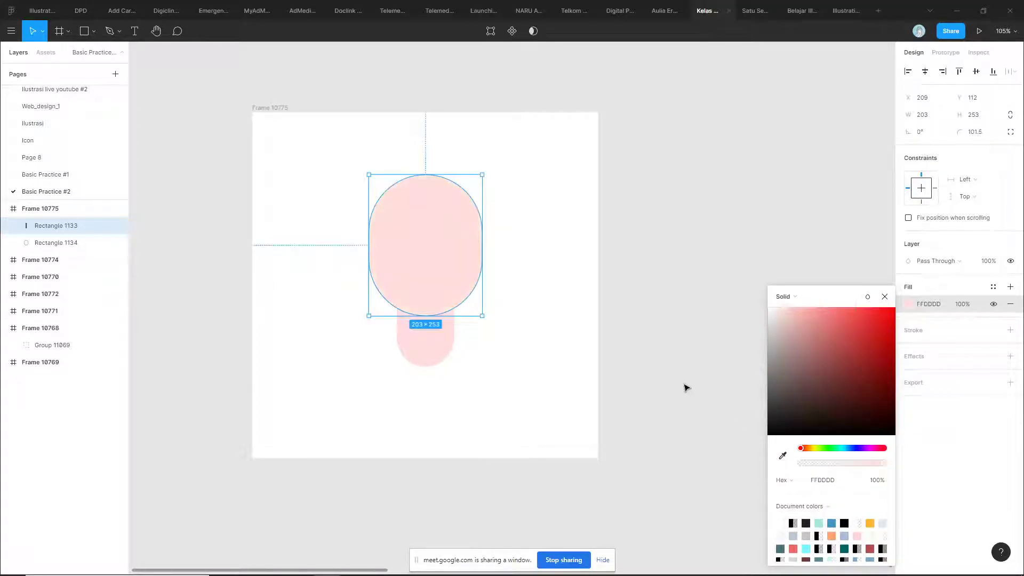
# - Move the neck shape slightly up beneath the head and deselect it
pyautogui.click(669, 368)
pyautogui.moveTo(422, 356); pyautogui.dragTo(421, 348)
pyautogui.click(505, 298)
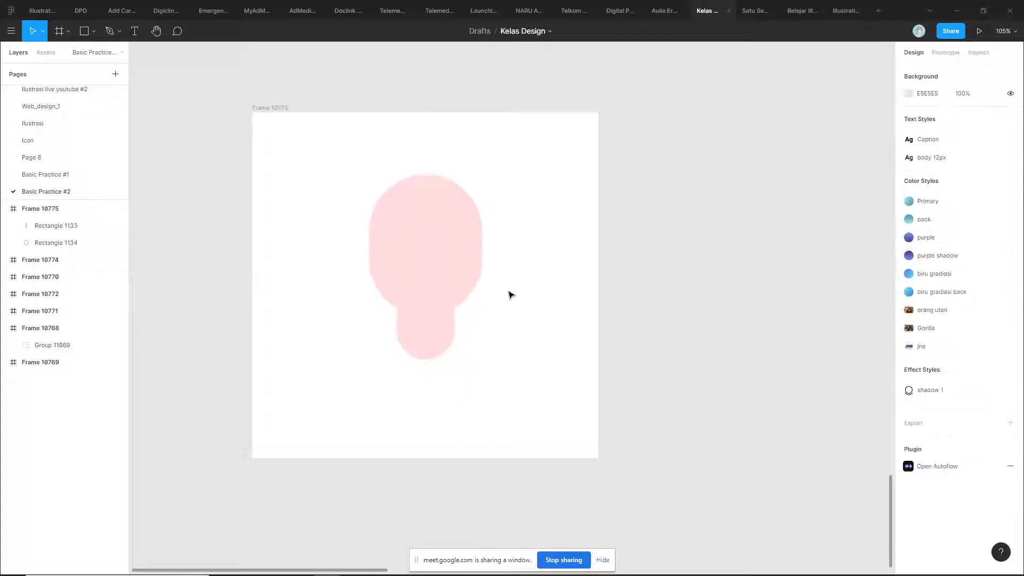
pyautogui.click(446, 236)
pyautogui.click(530, 263)
pyautogui.click(446, 255)
pyautogui.click(539, 263)
pyautogui.click(446, 254)
pyautogui.click(651, 293)
# - Draw a square swatch about 179 × 179 beside the frame and fill it with the pink sampled from the head
pyautogui.press('r')
pyautogui.moveTo(624, 210)
pyautogui.mouseDown()
pyautogui.moveTo(678, 282)
pyautogui.moveTo(725, 311)
pyautogui.mouseUp()
pyautogui.click(702, 318)
pyautogui.click(668, 281)
pyautogui.press('i')
pyautogui.click(460, 238)
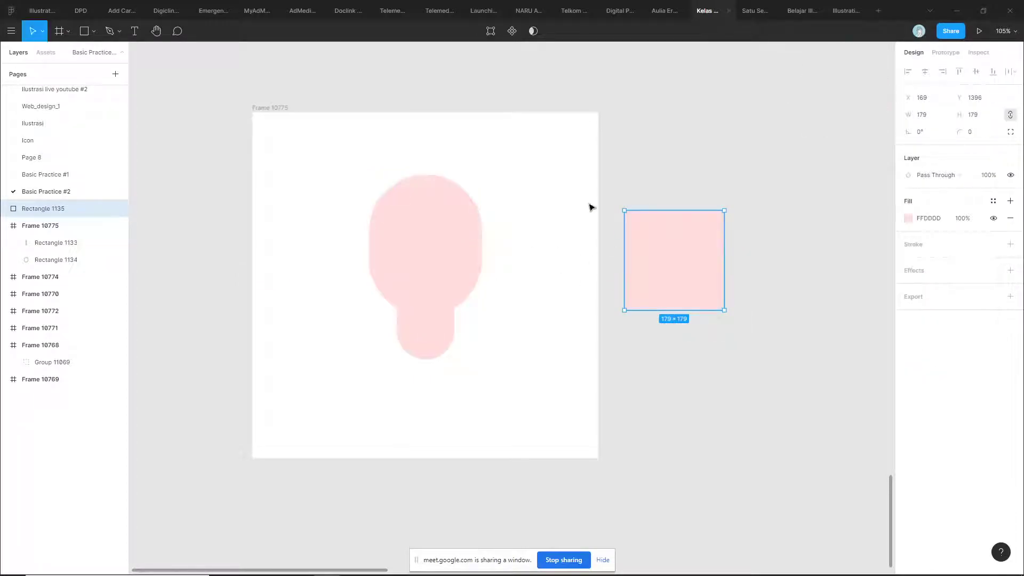
# - Select the head and neck shapes together and set their fill to grey DDDDDD
pyautogui.click(673, 188)
pyautogui.moveTo(503, 240); pyautogui.dragTo(437, 366)
pyautogui.click(929, 347)
pyautogui.write('DDDDDD')
pyautogui.press('Return')
pyautogui.click(676, 344)
# - Examine the color styles available for the pink swatch's fill
pyautogui.moveTo(648, 359); pyautogui.dragTo(544, 347)
pyautogui.moveTo(521, 139); pyautogui.dragTo(585, 131)
pyautogui.click(611, 240)
pyautogui.moveTo(752, 235); pyautogui.dragTo(705, 236)
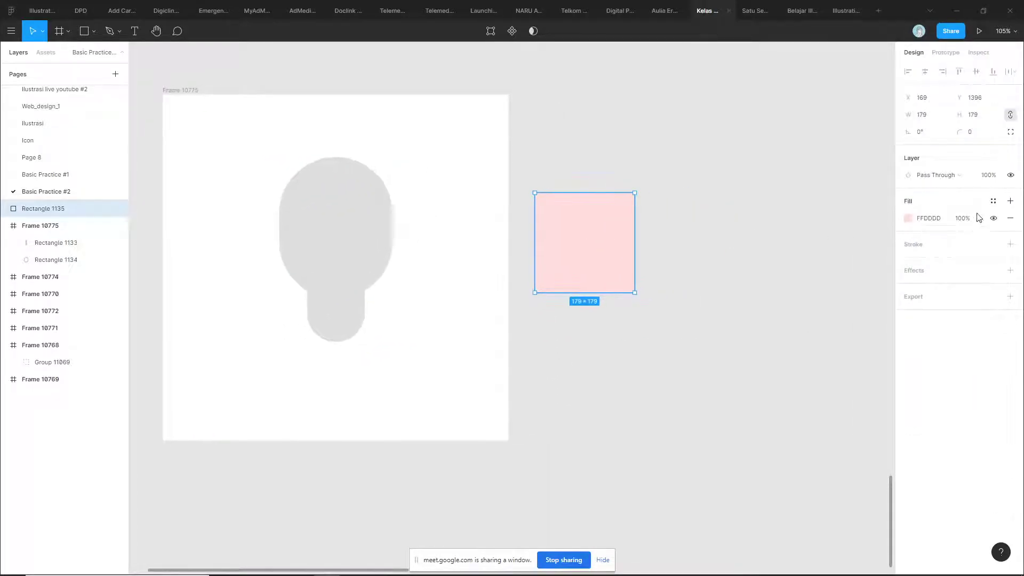
pyautogui.click(992, 202)
pyautogui.click(709, 234)
pyautogui.click(619, 235)
pyautogui.click(992, 202)
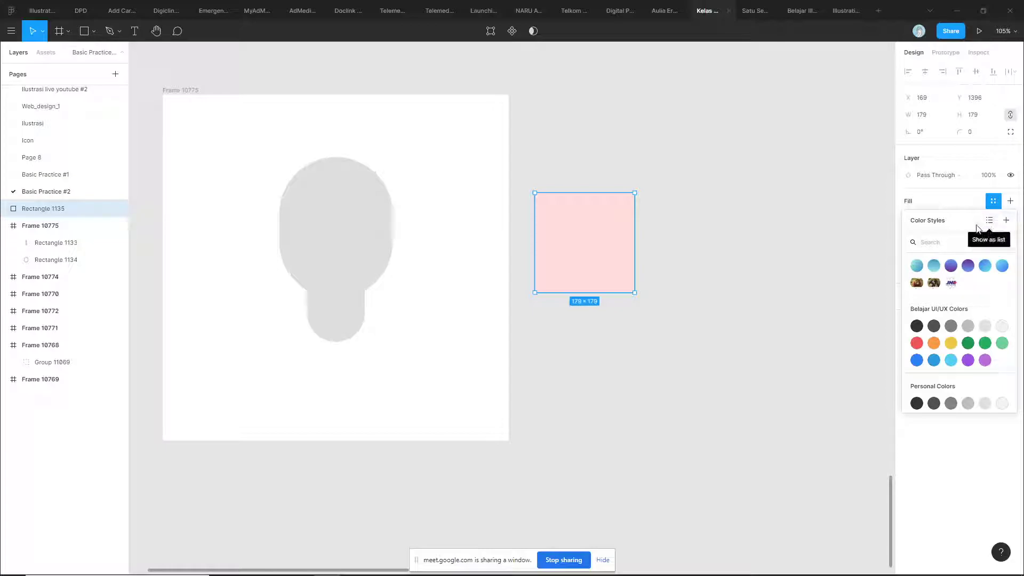
pyautogui.click(644, 217)
pyautogui.click(575, 233)
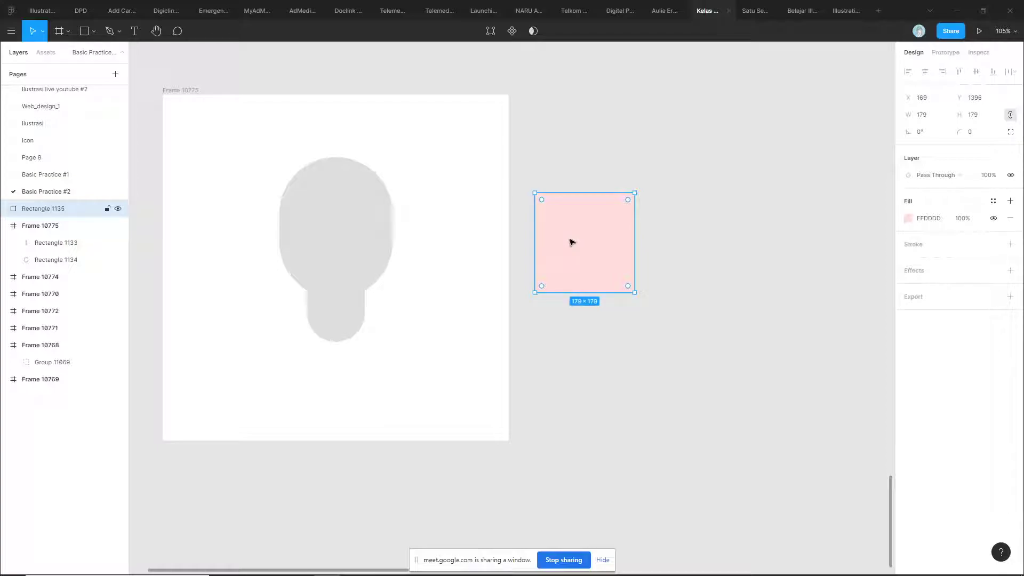
# - Save the pink swatch's fill as a new color style named Skin_tone_1
pyautogui.click(992, 203)
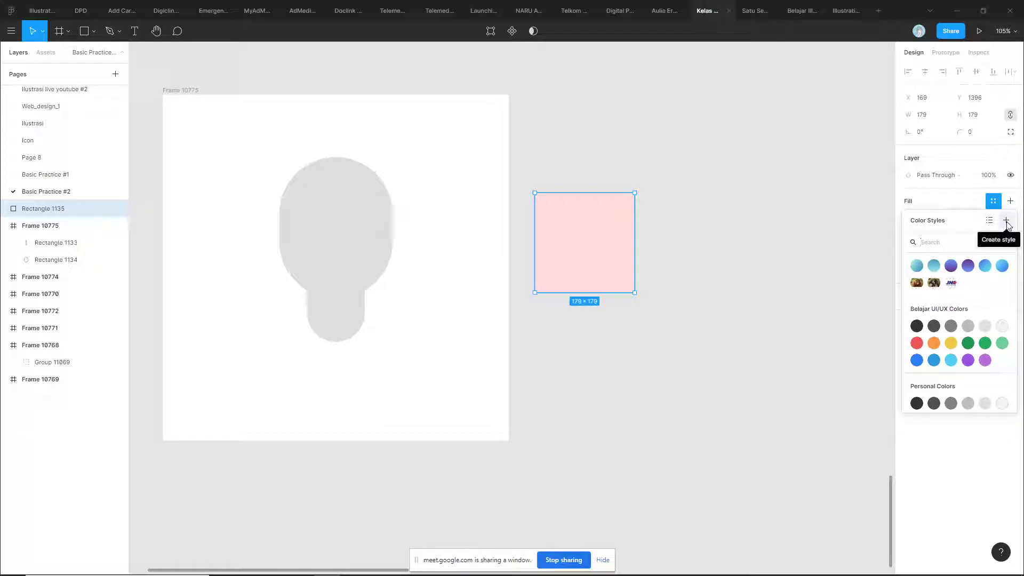
pyautogui.click(1007, 223)
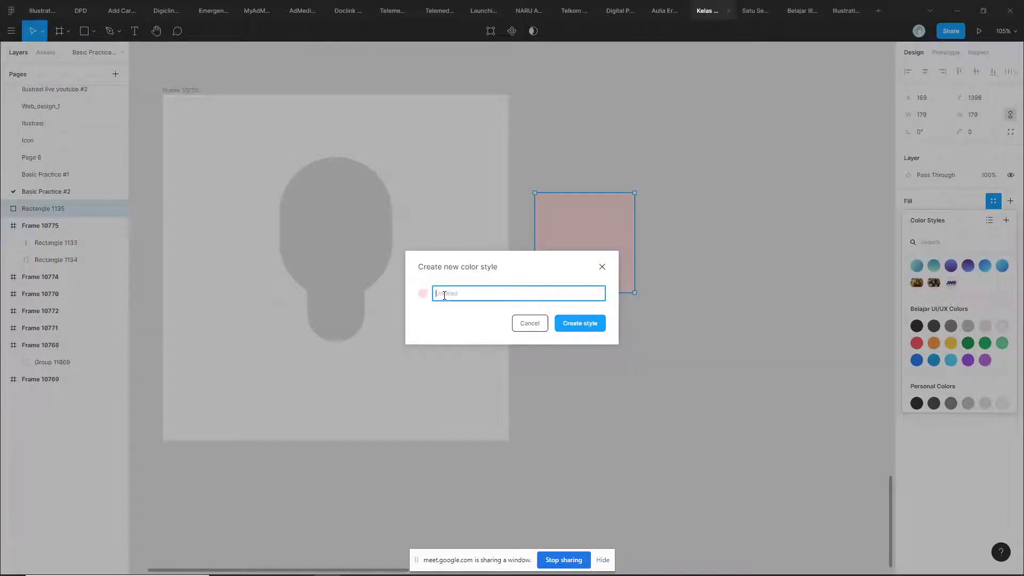
pyautogui.write('Skin_ton')
pyautogui.press('Return')
pyautogui.press('Escape')
# - Duplicate the pink swatch and place the copy to its right with a 47 gap
pyautogui.click(577, 224)
pyautogui.hscroll(1, 640, 214)
pyautogui.moveTo(640, 213); pyautogui.dragTo(548, 214)
pyautogui.press('Escape')
pyautogui.click(505, 235)
pyautogui.hotkey('ctrl', 'd')
pyautogui.moveTo(448, 259); pyautogui.dragTo(568, 270)
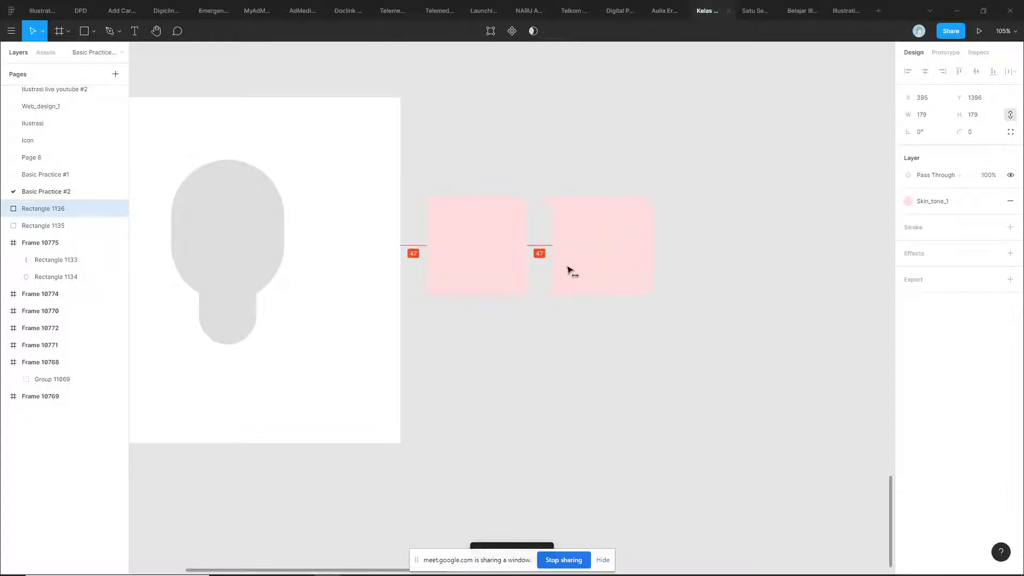
pyautogui.hscroll(-2, 386, 336)
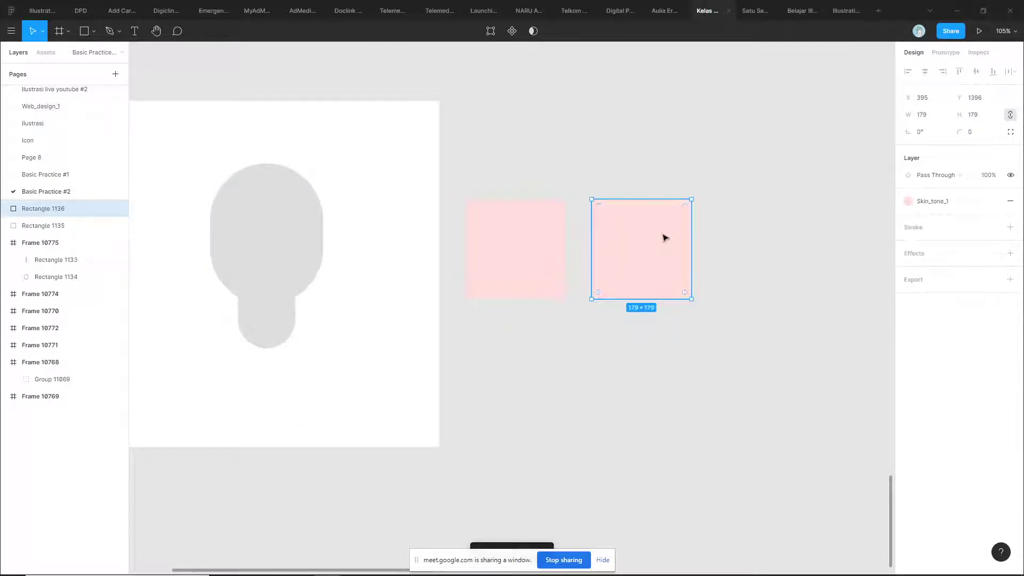
pyautogui.press('Escape')
pyautogui.click(647, 243)
pyautogui.hscroll(2, 667, 235)
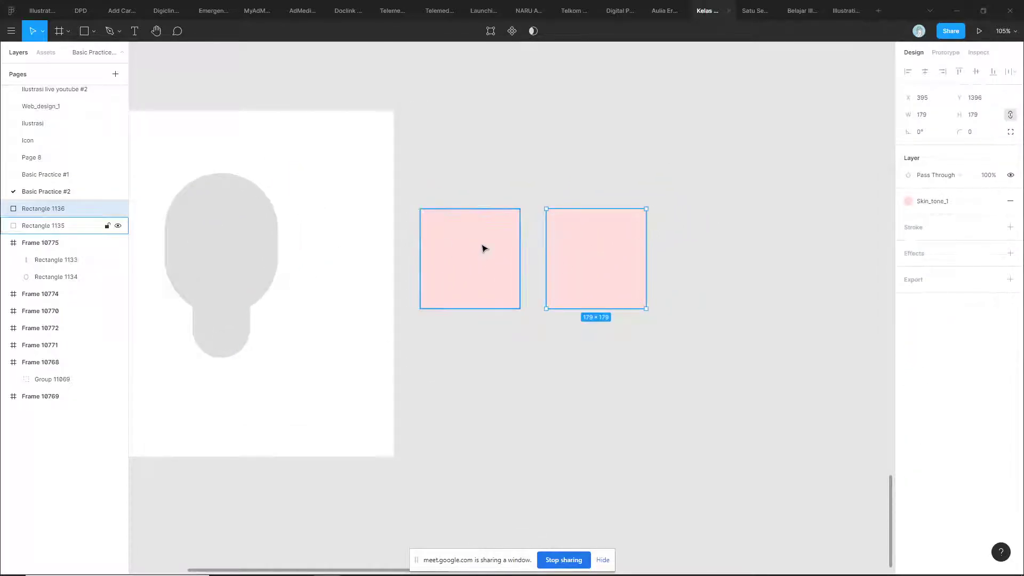
pyautogui.hscroll(2, 508, 281)
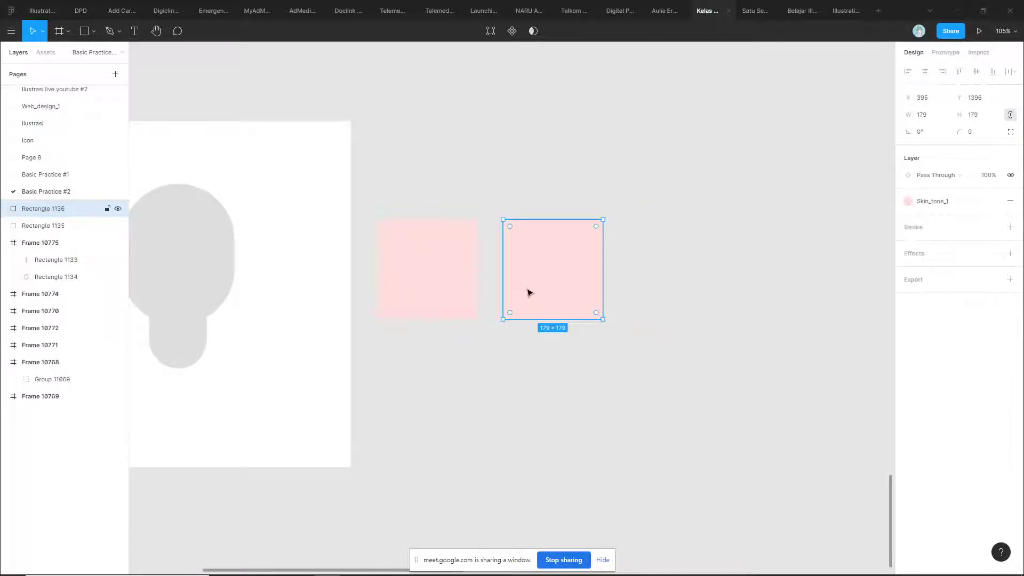
pyautogui.scroll(5, 539, 290)
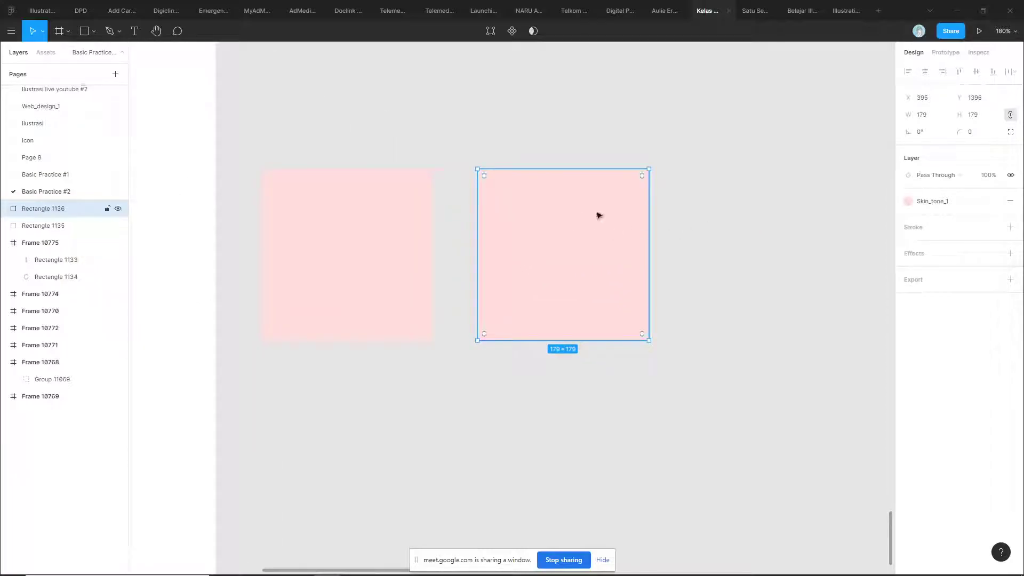
# - Try narrowing a duplicate of the first swatch to a strip about 30 × 179 along its right edge, and undo it
pyautogui.press('Escape')
pyautogui.click(478, 198)
pyautogui.click(347, 235)
pyautogui.hscroll(-3, 347, 236)
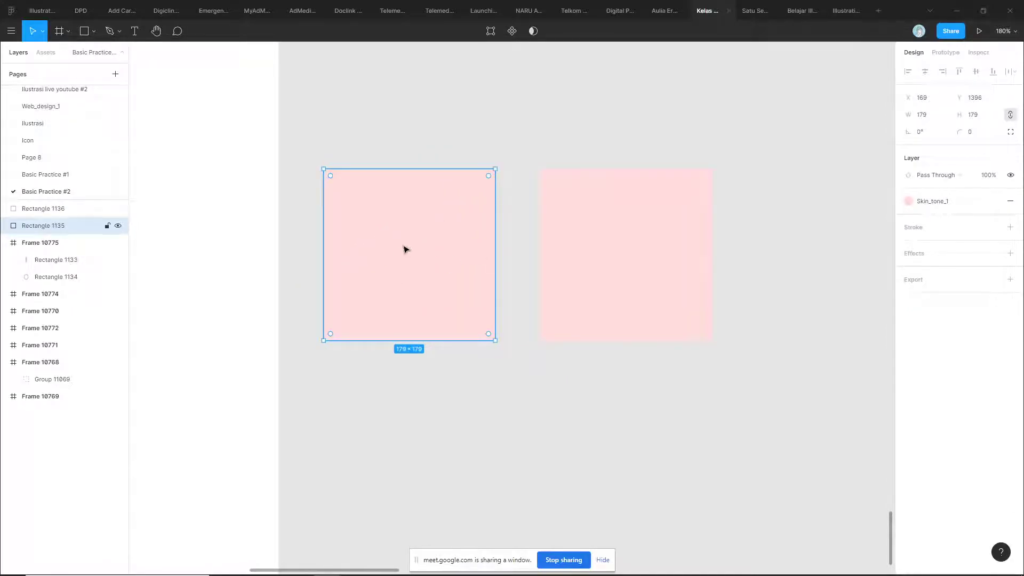
pyautogui.hotkey('ctrl', 'd')
pyautogui.moveTo(324, 259); pyautogui.dragTo(467, 264)
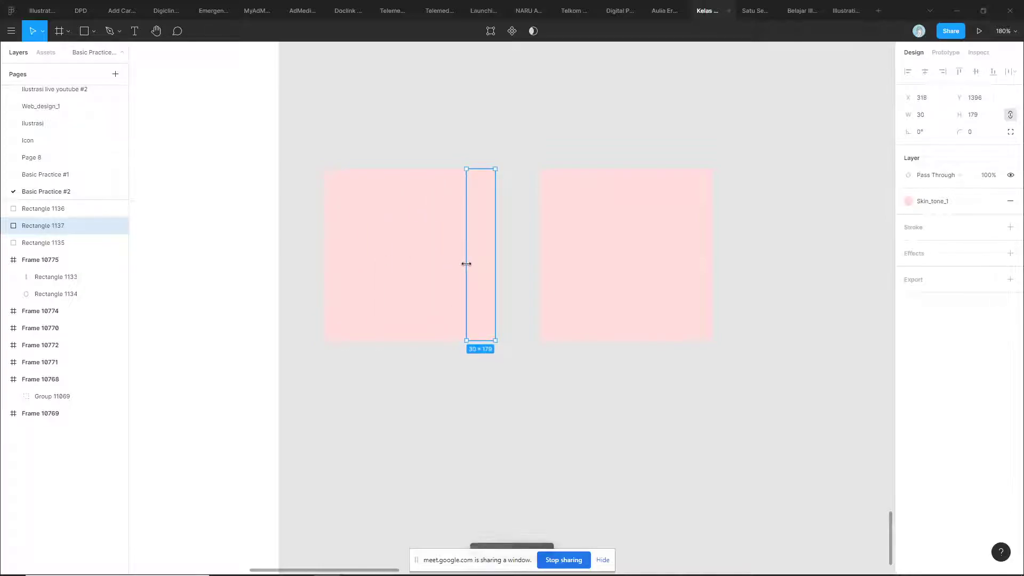
pyautogui.hotkey('ctrl', 'z')
pyautogui.hotkey('ctrl', 'z')
# - Duplicate the first swatch and narrow the copy to a strip about 33 × 179 along its right edge
pyautogui.click(408, 207)
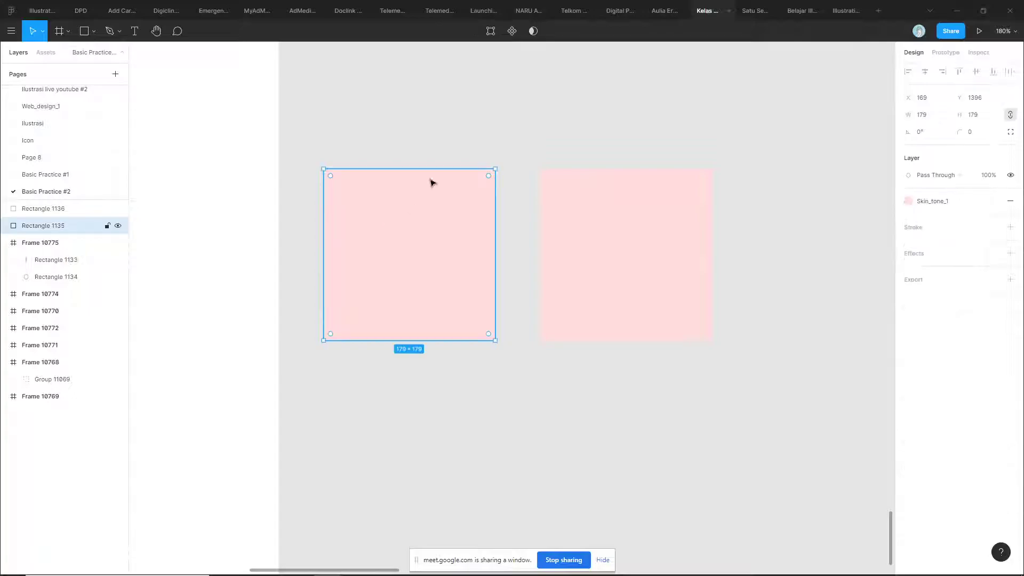
pyautogui.hotkey('ctrl', 'd')
pyautogui.moveTo(322, 247); pyautogui.dragTo(465, 251)
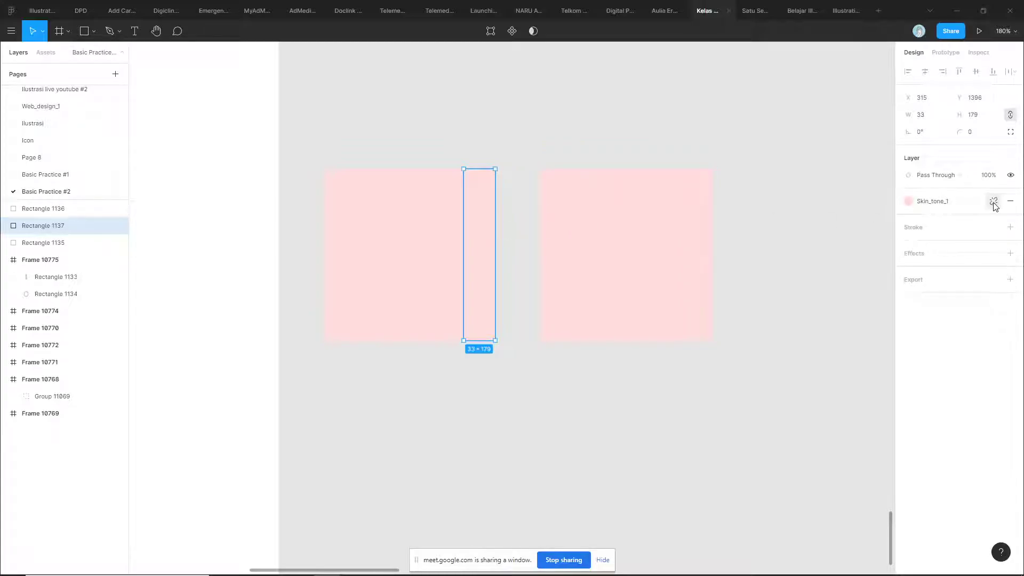
# - Detach the strip's fill from the Skin_tone_1 style and set it to black 000000
pyautogui.click(933, 203)
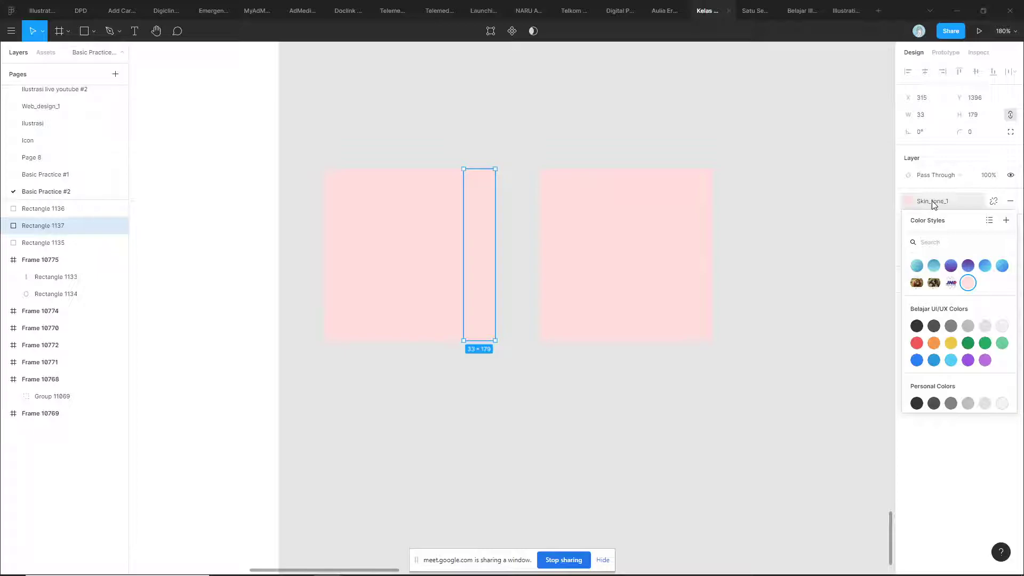
pyautogui.scroll(-2, 964, 346)
pyautogui.scroll(2, 963, 345)
pyautogui.click(957, 205)
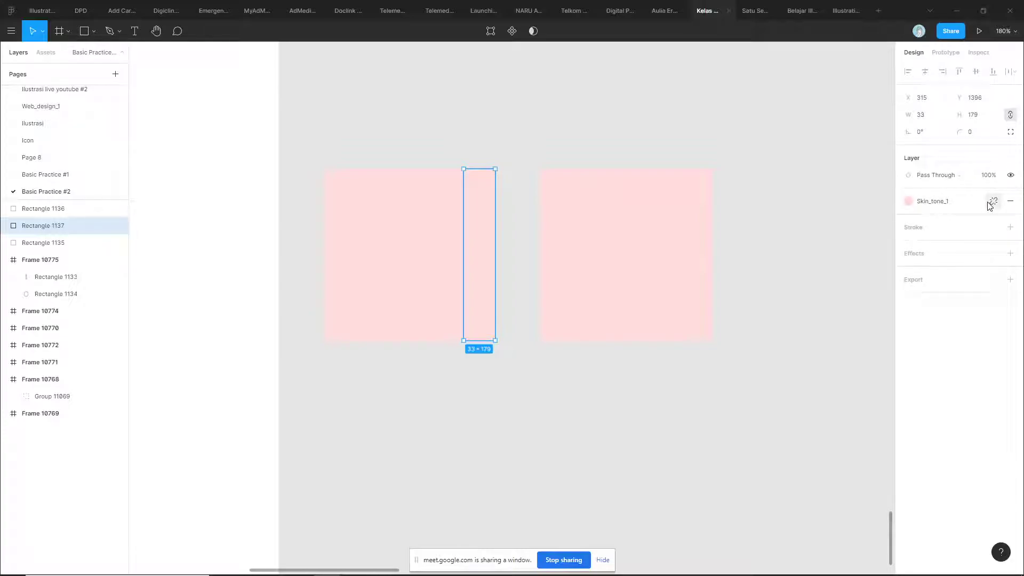
pyautogui.click(993, 202)
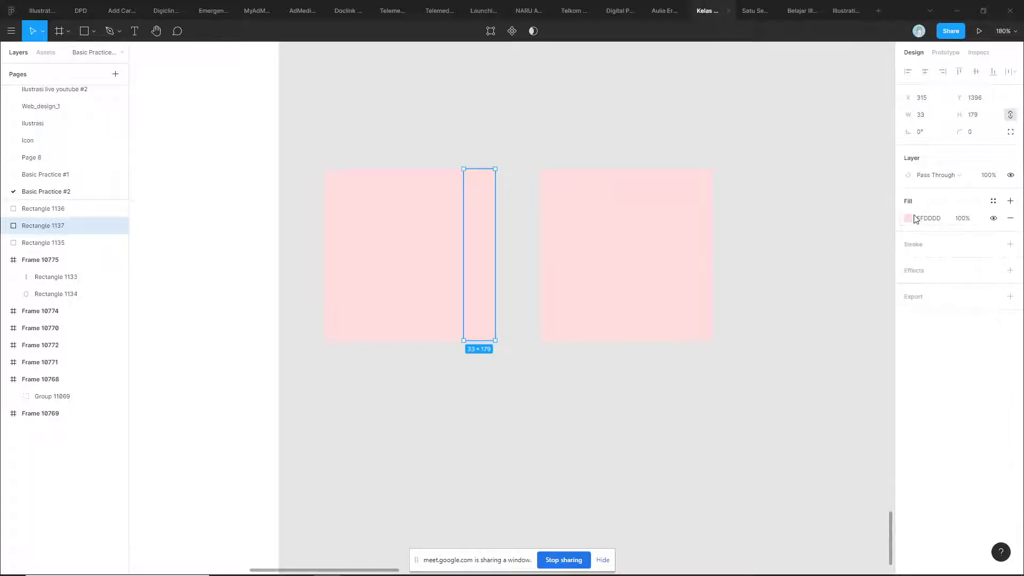
pyautogui.click(934, 221)
pyautogui.write('0')
pyautogui.press('Return')
# - Set the black strip's fill opacity to 10% and deselect it
pyautogui.click(957, 218)
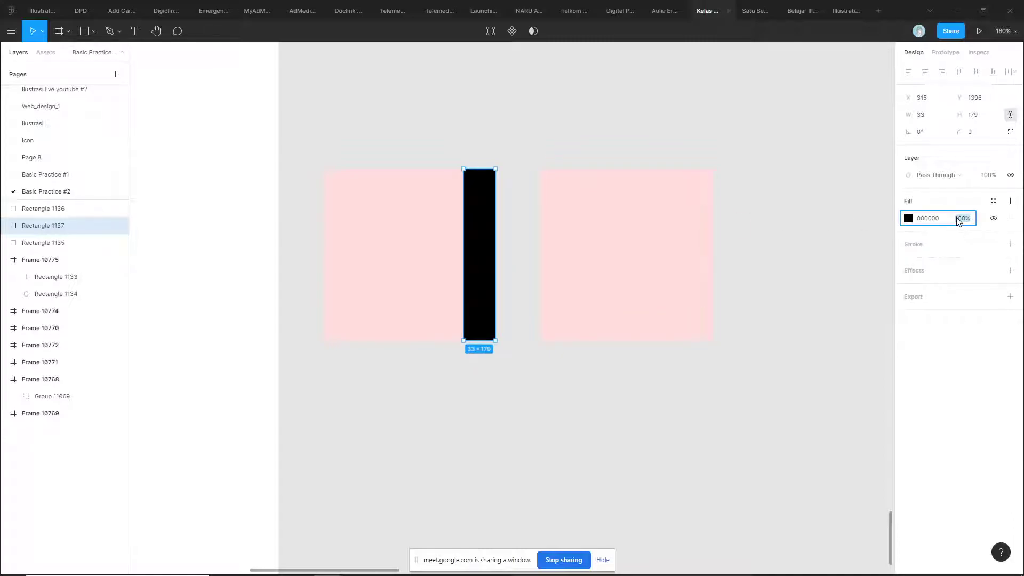
pyautogui.press('BackSpace')
pyautogui.write('10')
pyautogui.press('Return')
pyautogui.click(573, 149)
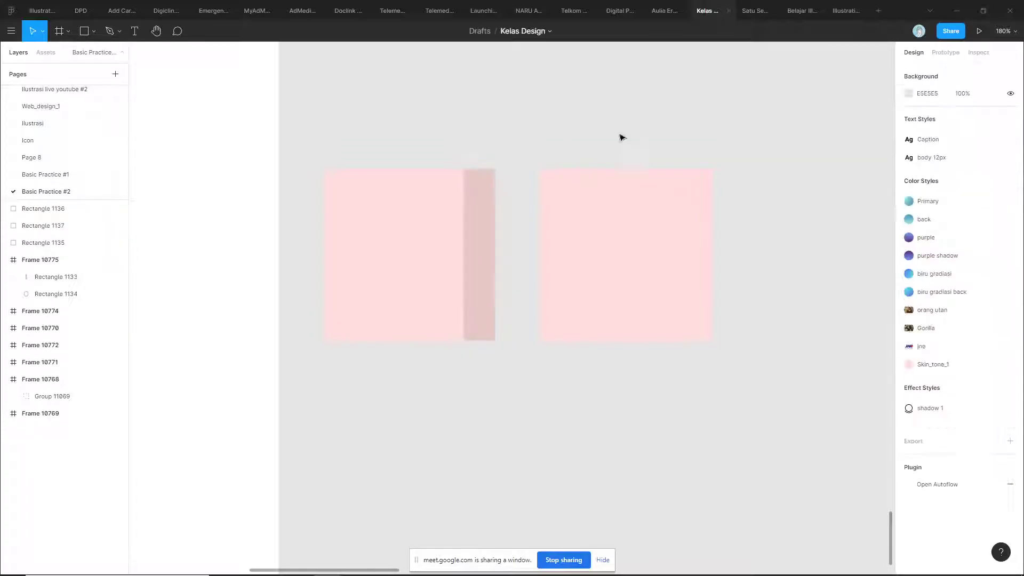
# - Shift the second pink swatch slightly to the right and fill it with the darker pink sampled from the strip
pyautogui.moveTo(597, 249); pyautogui.dragTo(617, 243)
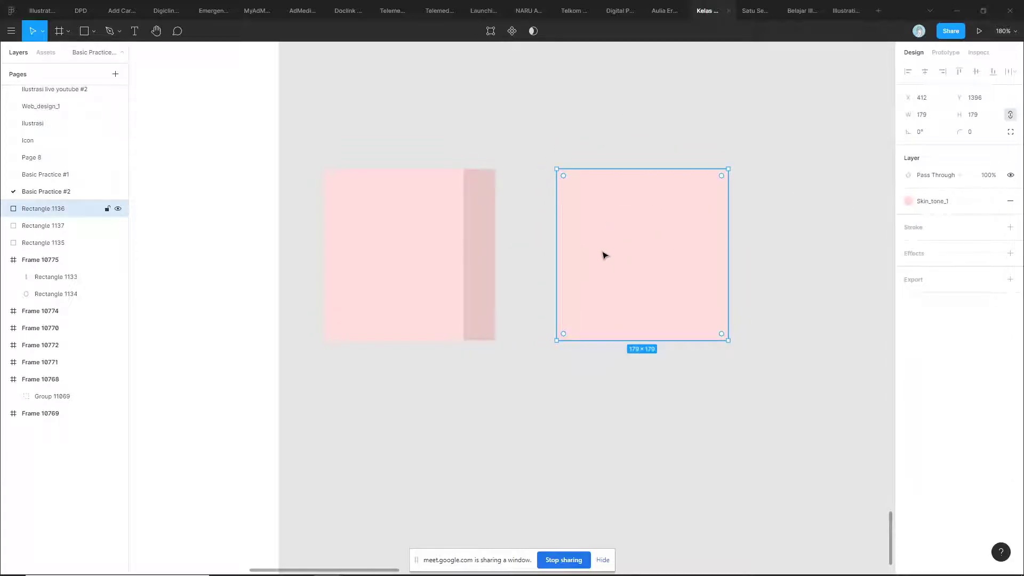
pyautogui.click(628, 160)
pyautogui.click(622, 286)
pyautogui.press('i')
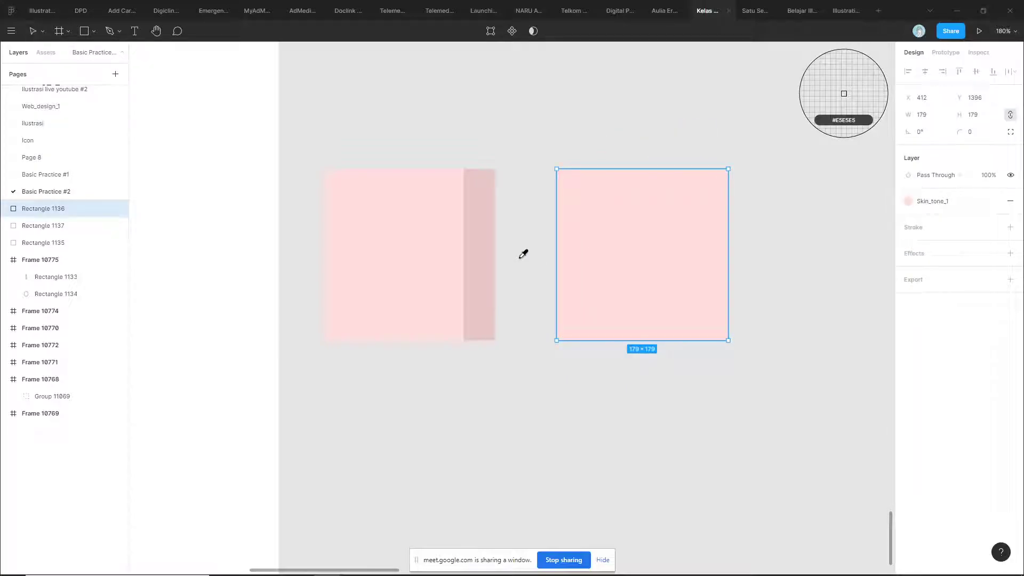
pyautogui.click(483, 240)
pyautogui.click(525, 145)
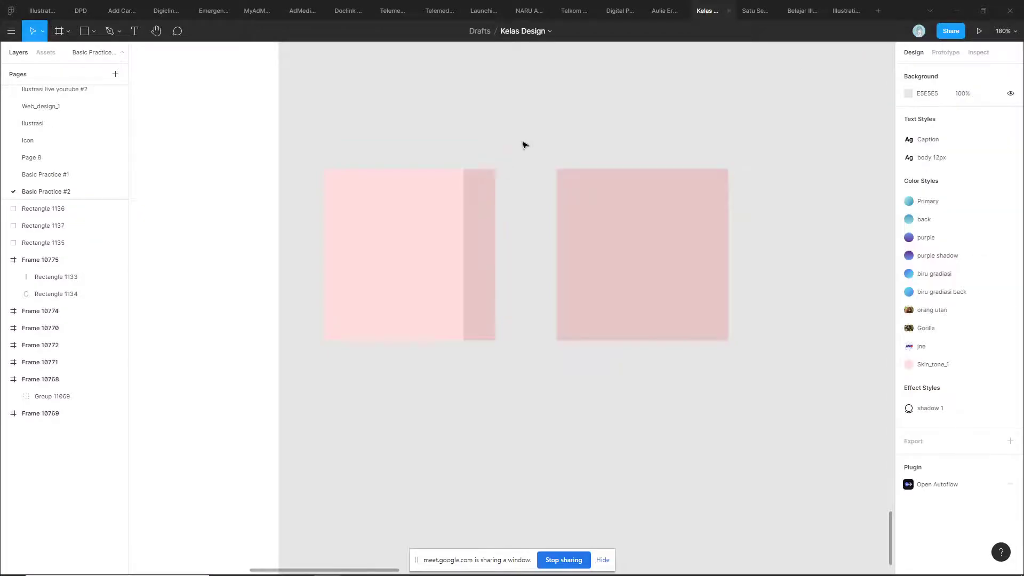
# - Save the darker swatch's fill as a new color style named skin_shadow_1 and deselect the swatch
pyautogui.click(670, 242)
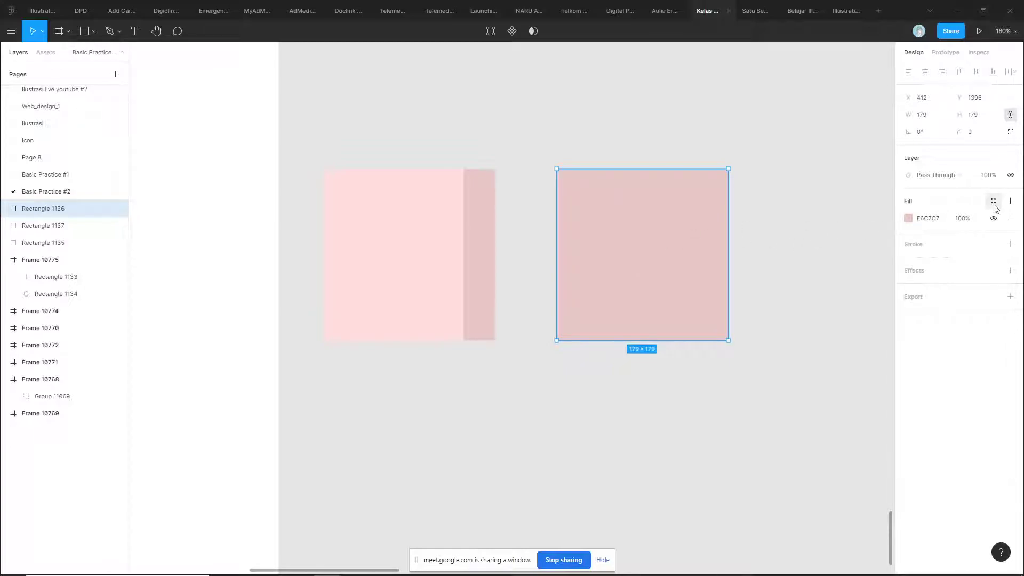
pyautogui.click(994, 203)
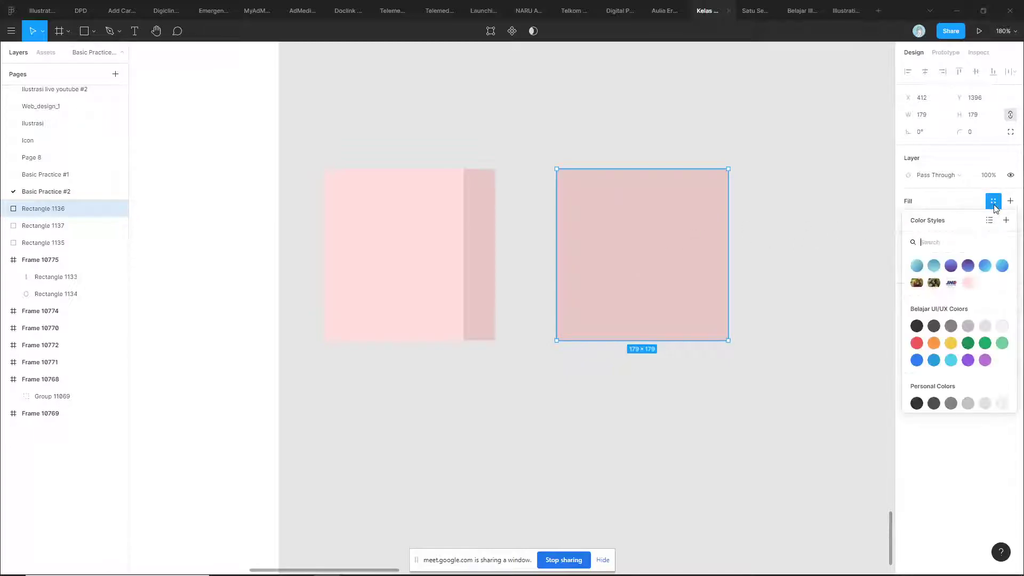
pyautogui.click(1006, 220)
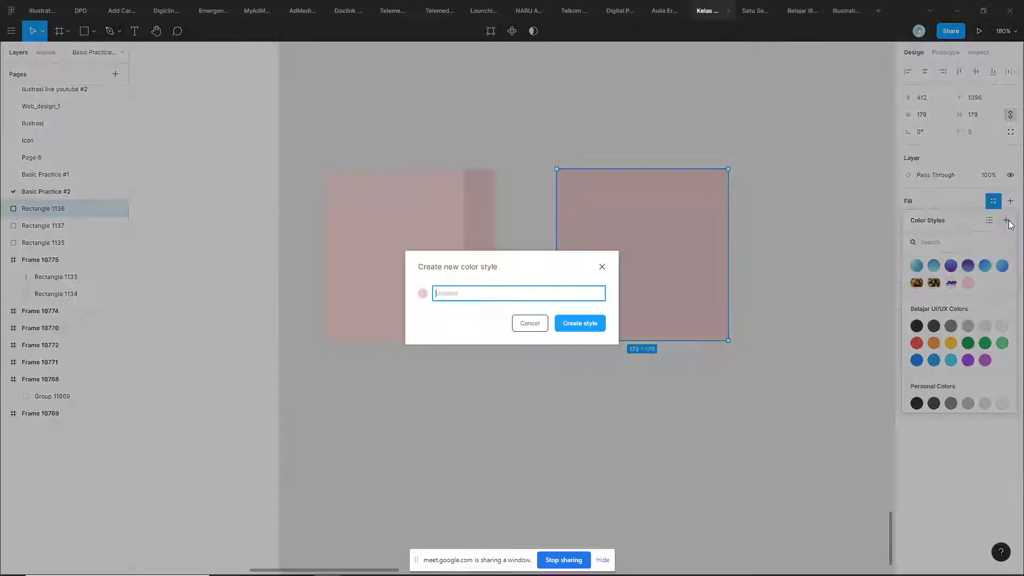
pyautogui.write('Rhadow_1')
pyautogui.press('BackSpace')
pyautogui.press('BackSpace')
pyautogui.hotkey('ctrl', 'a')
pyautogui.write('s')
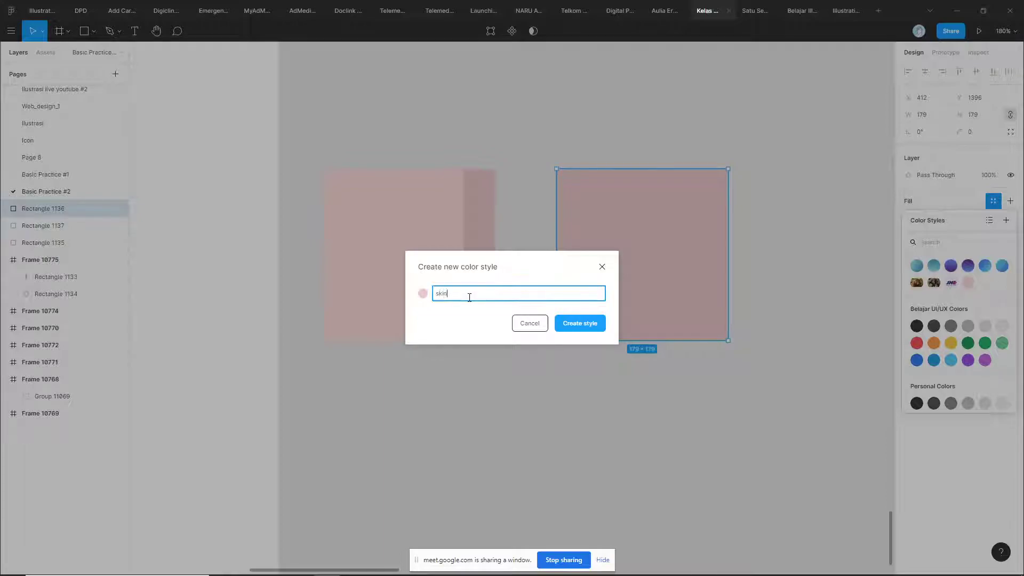
pyautogui.write('kin_shadow_1')
pyautogui.press('Return')
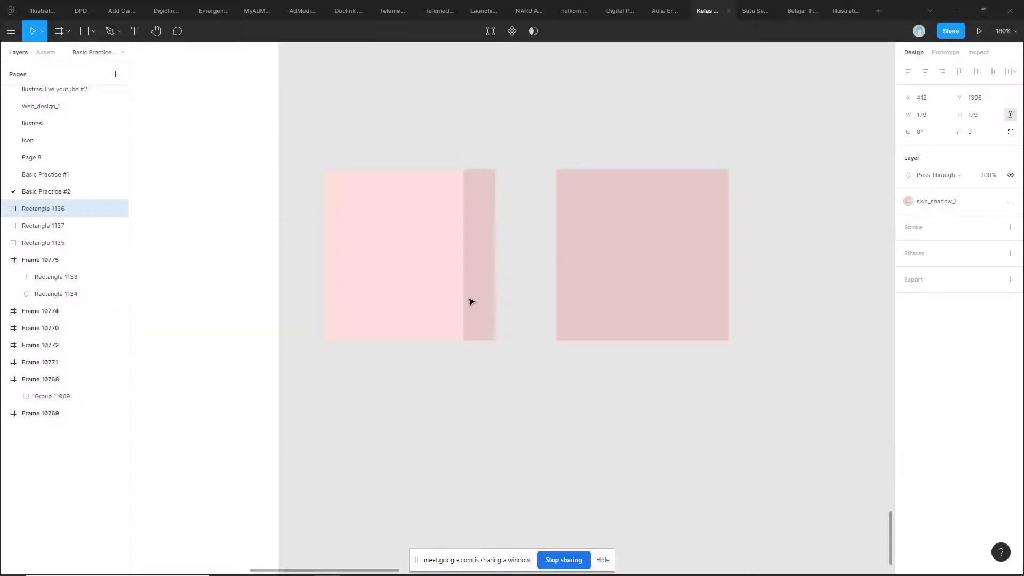
pyautogui.click(483, 118)
# - Delete the three pink swatch rectangles beside the frame
pyautogui.scroll(-3, 517, 169)
pyautogui.moveTo(516, 169); pyautogui.dragTo(430, 388)
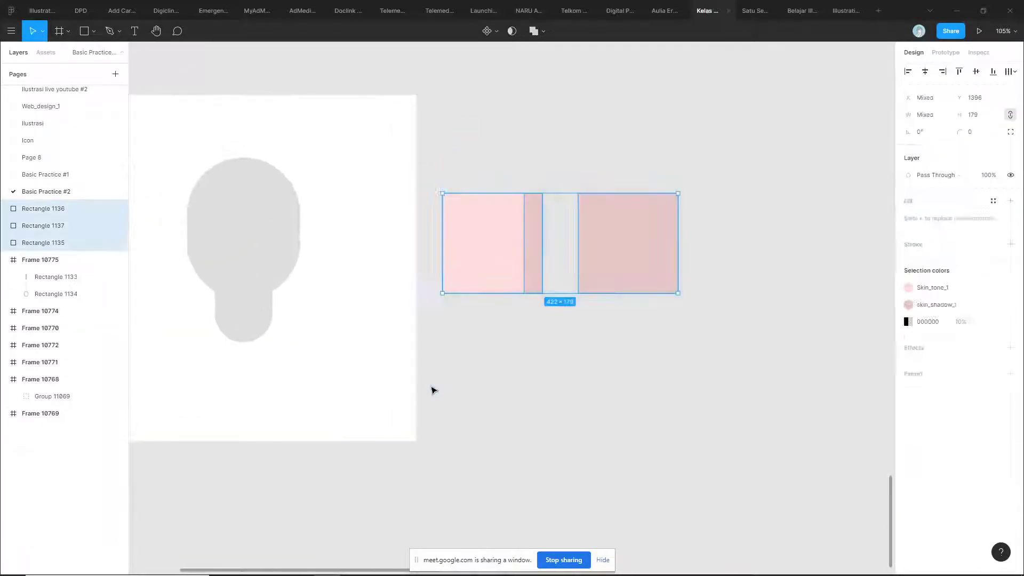
pyautogui.press('Delete')
pyautogui.scroll(2, 612, 300)
pyautogui.hscroll(2, 612, 299)
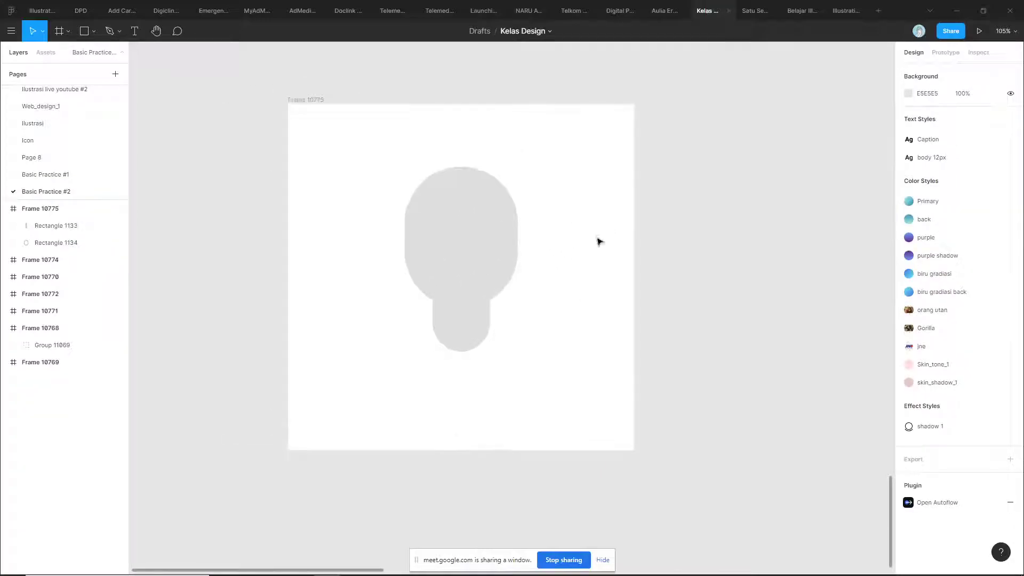
# - Try filling the head shape alone with the Skin_tone_1 color style and undo that fill
pyautogui.scroll(3, 523, 256)
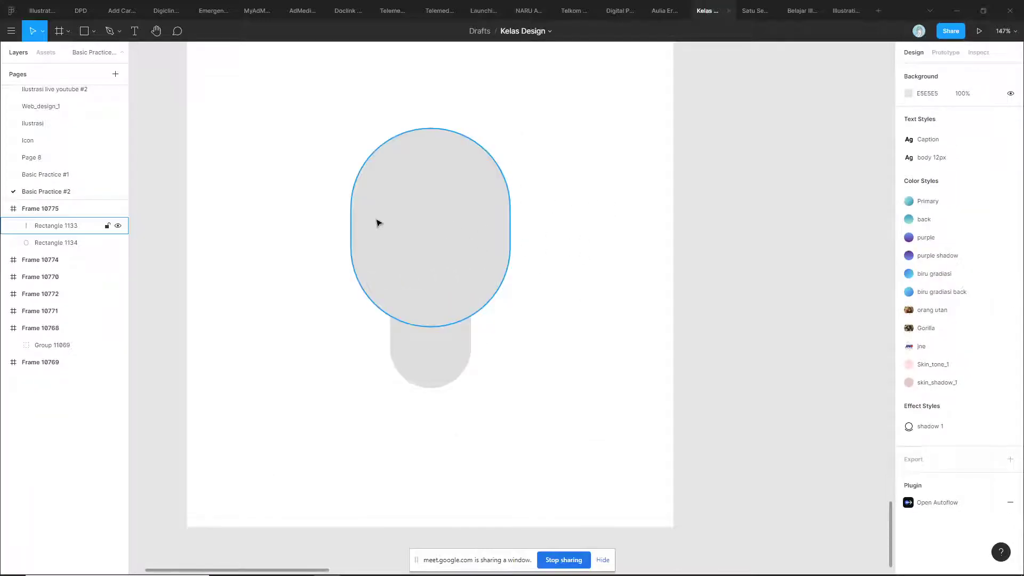
pyautogui.click(415, 230)
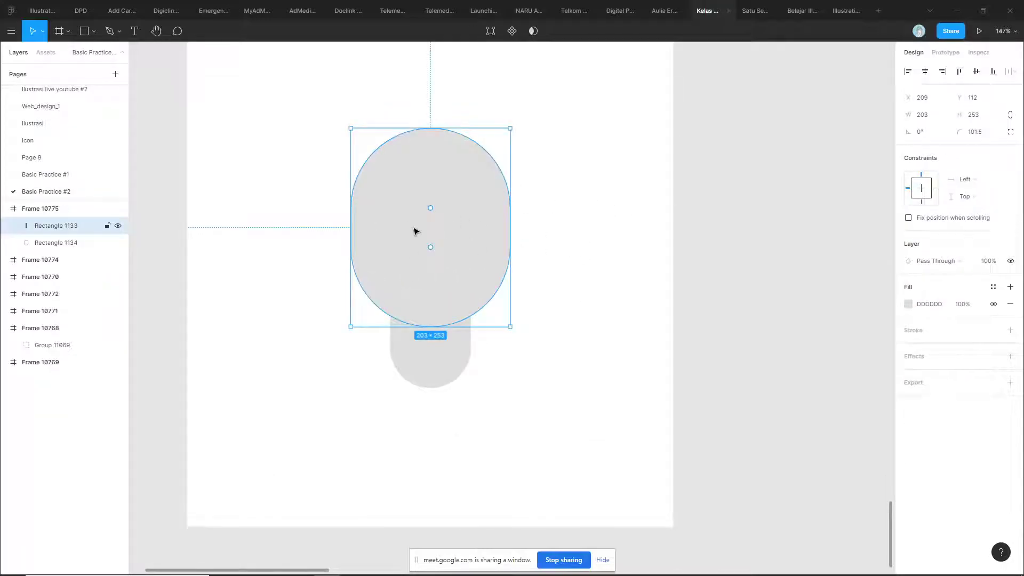
pyautogui.click(993, 288)
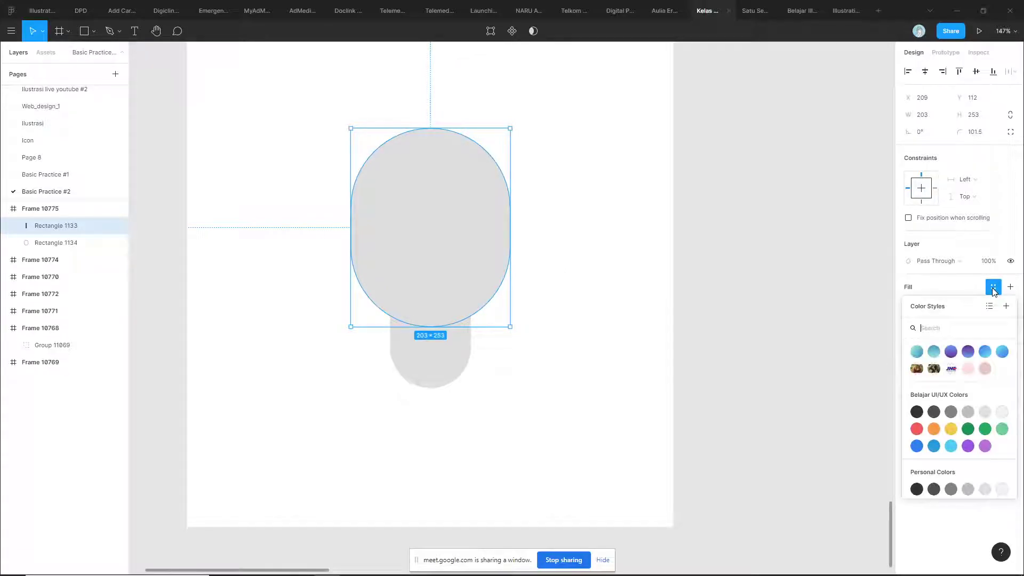
pyautogui.click(967, 369)
pyautogui.click(464, 247)
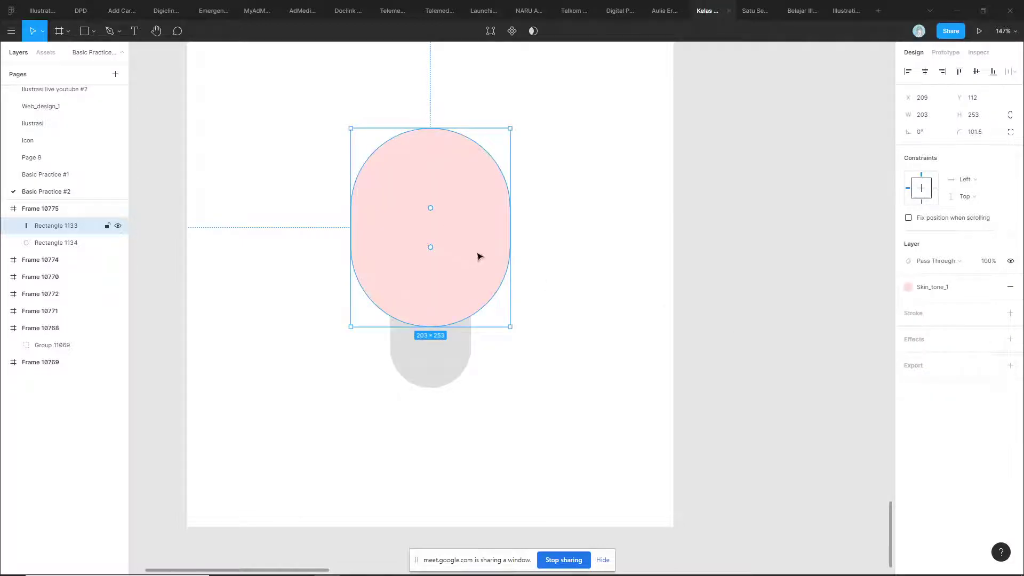
pyautogui.click(562, 270)
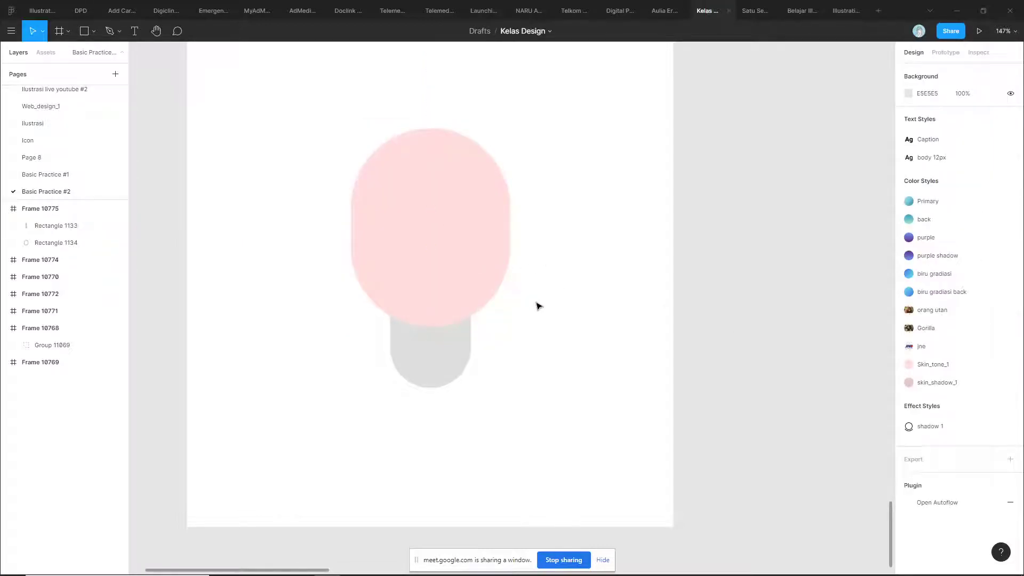
pyautogui.click(439, 354)
pyautogui.hotkey('ctrl', 'z')
# - Apply the Skin_tone_1 color style to both the head and neck shapes and deselect them
pyautogui.moveTo(590, 153); pyautogui.dragTo(360, 448)
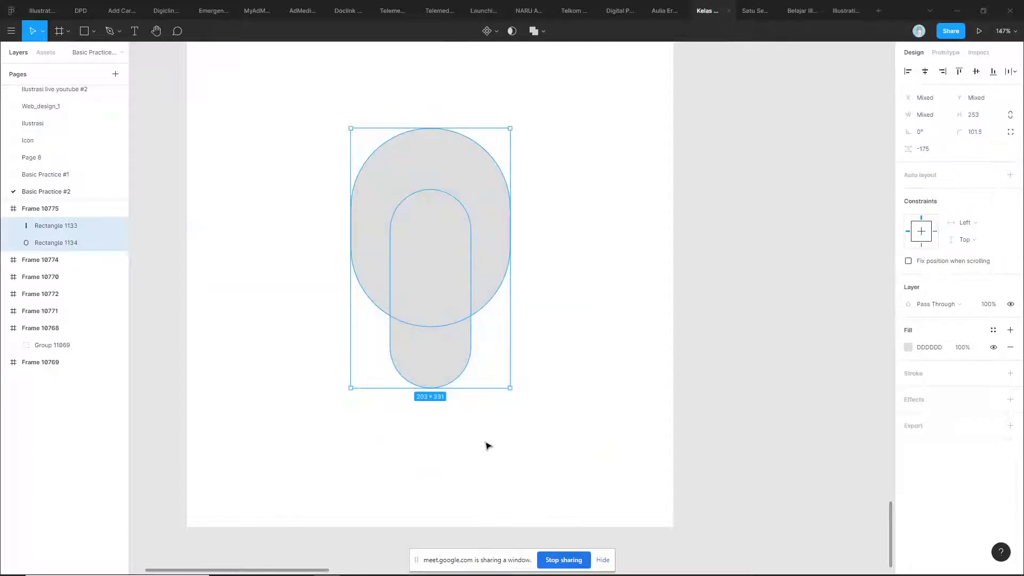
pyautogui.click(993, 331)
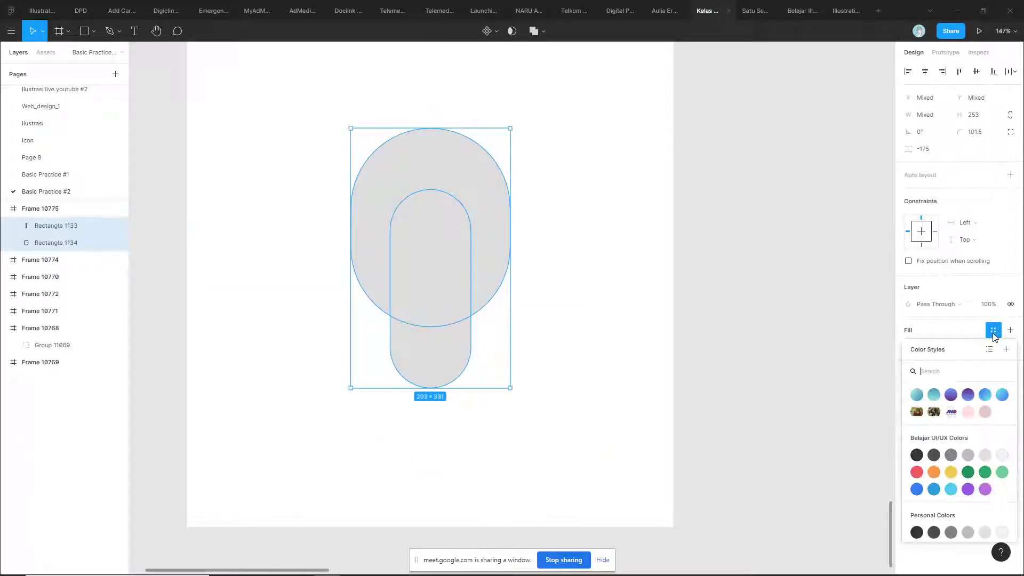
pyautogui.click(968, 412)
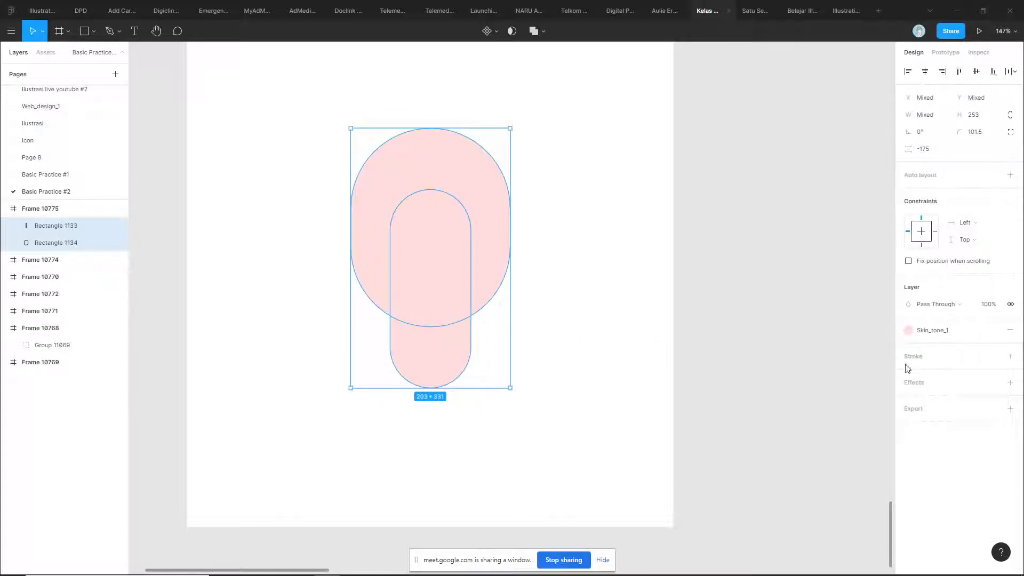
pyautogui.click(612, 243)
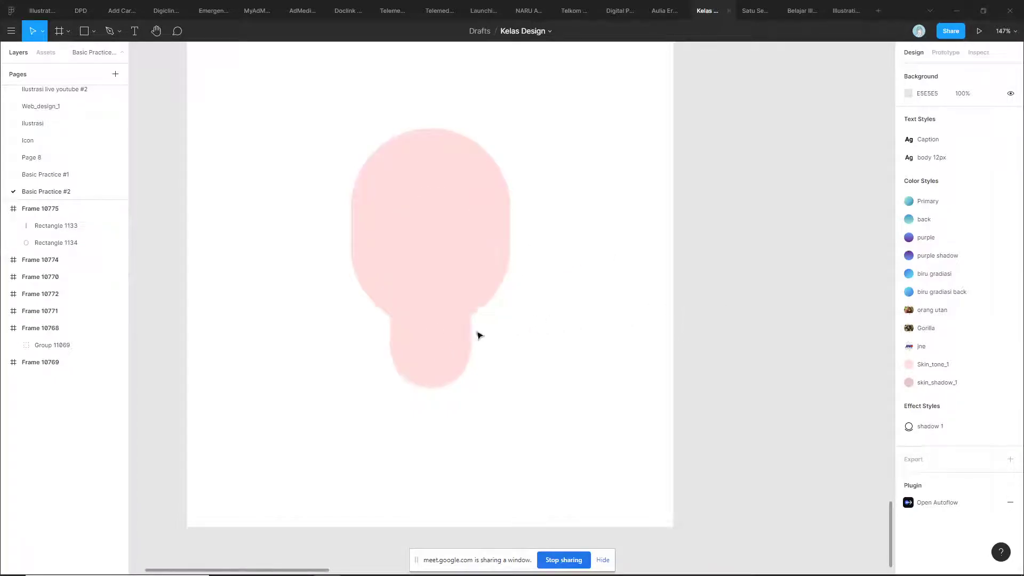
# - Duplicate the neck shape and shorten the copy from below to a height of about 205
pyautogui.click(435, 357)
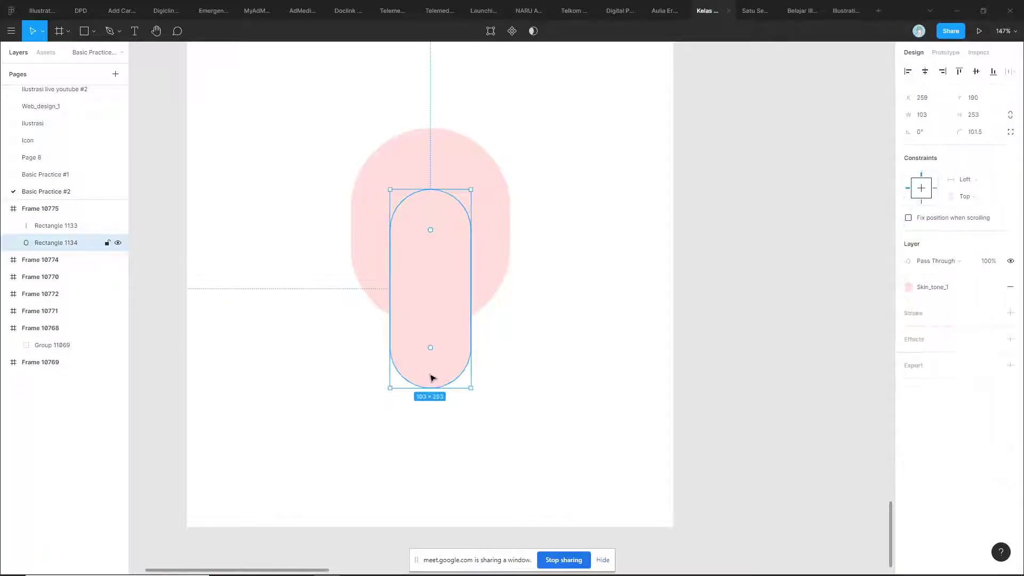
pyautogui.hotkey('ctrl', 'd')
pyautogui.moveTo(431, 388); pyautogui.dragTo(434, 350)
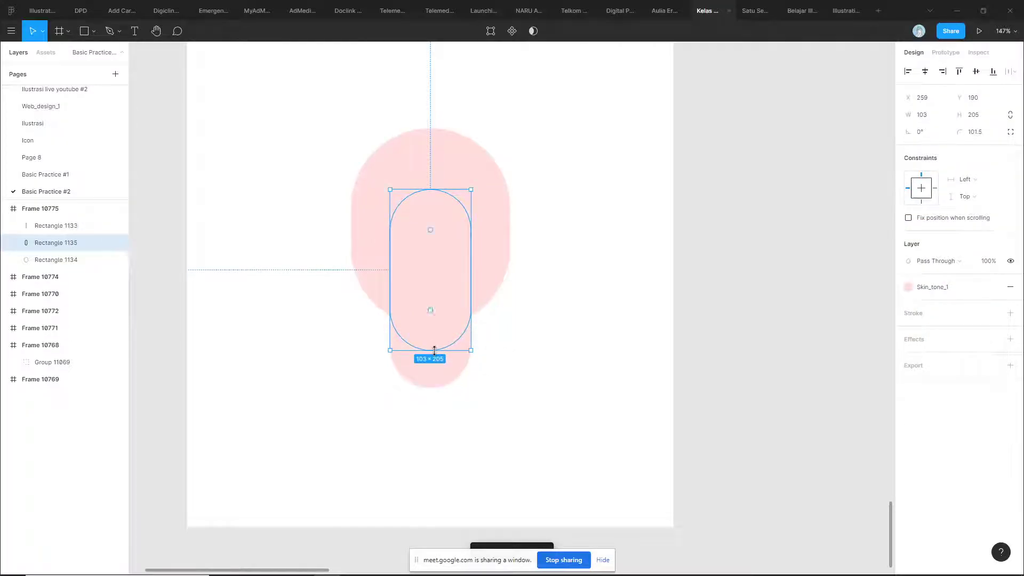
pyautogui.click(485, 208)
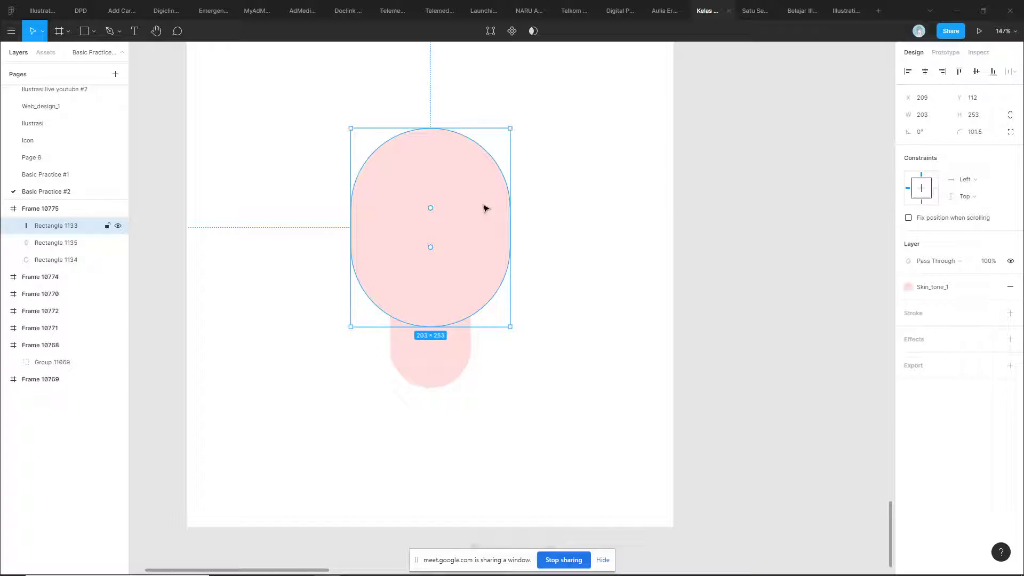
# - Fill the shortened neck copy with the skin_shadow_1 color style and deselect it
pyautogui.click(427, 347)
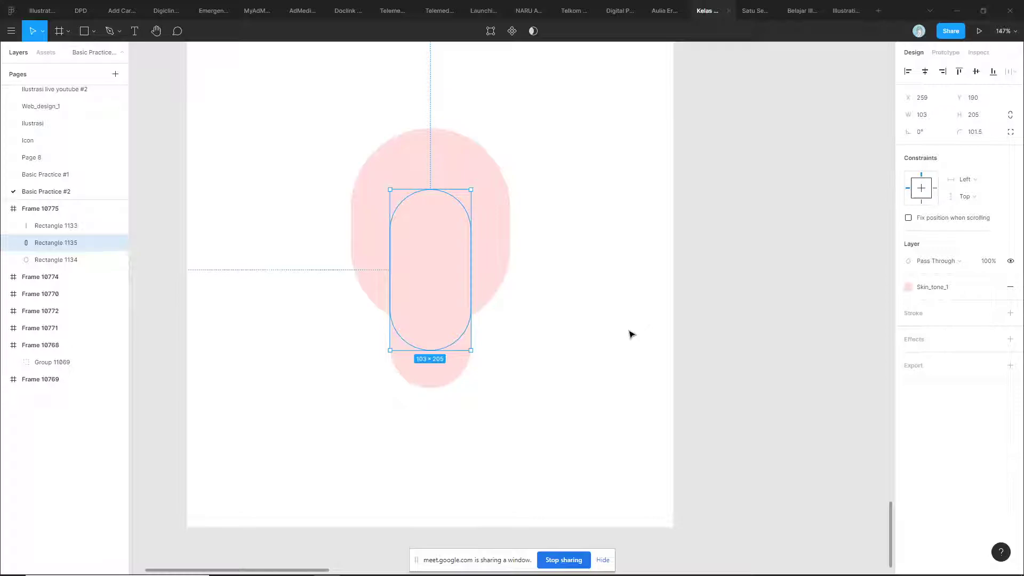
pyautogui.click(943, 291)
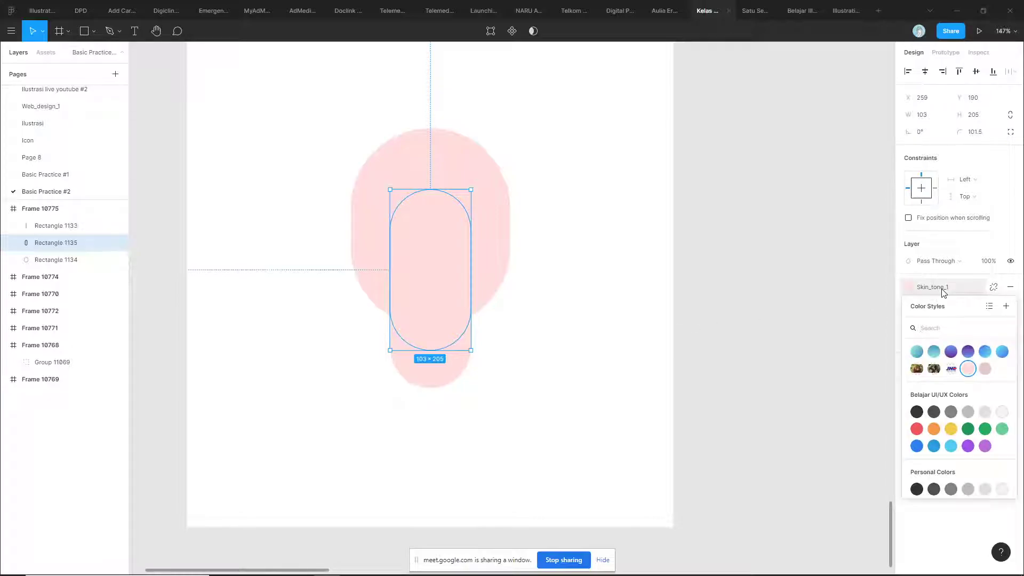
pyautogui.click(985, 369)
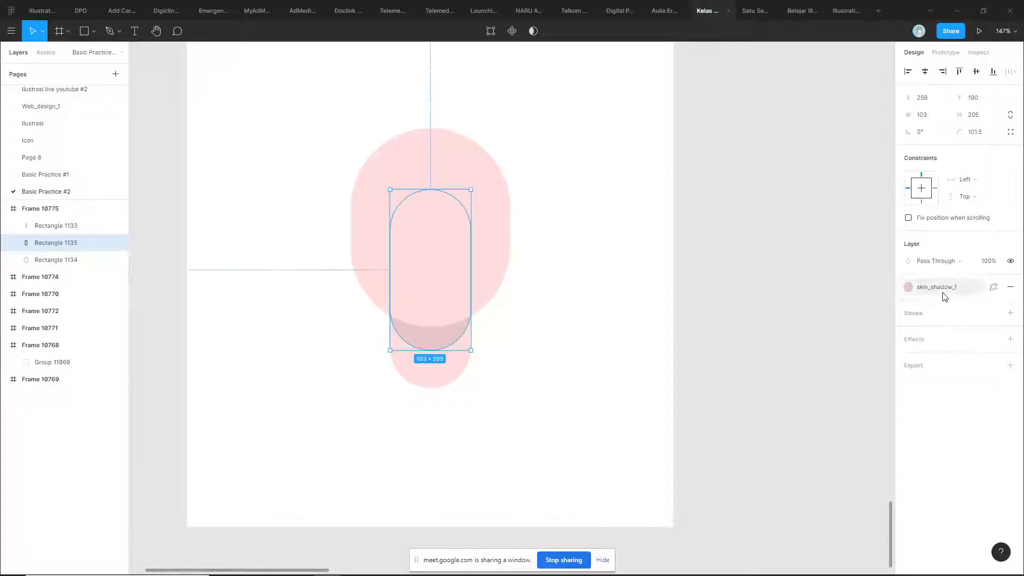
pyautogui.click(677, 297)
pyautogui.click(450, 338)
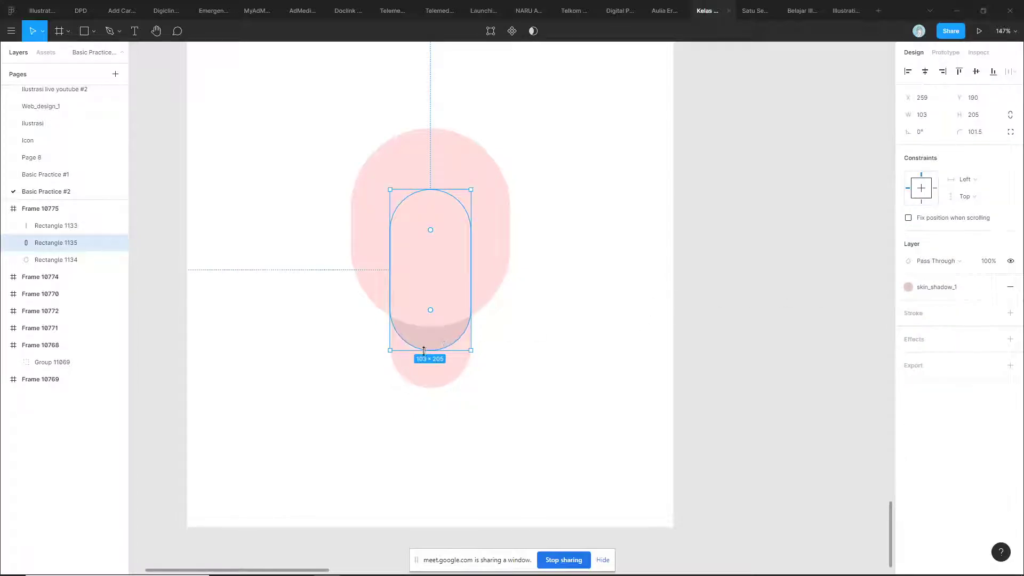
pyautogui.click(571, 290)
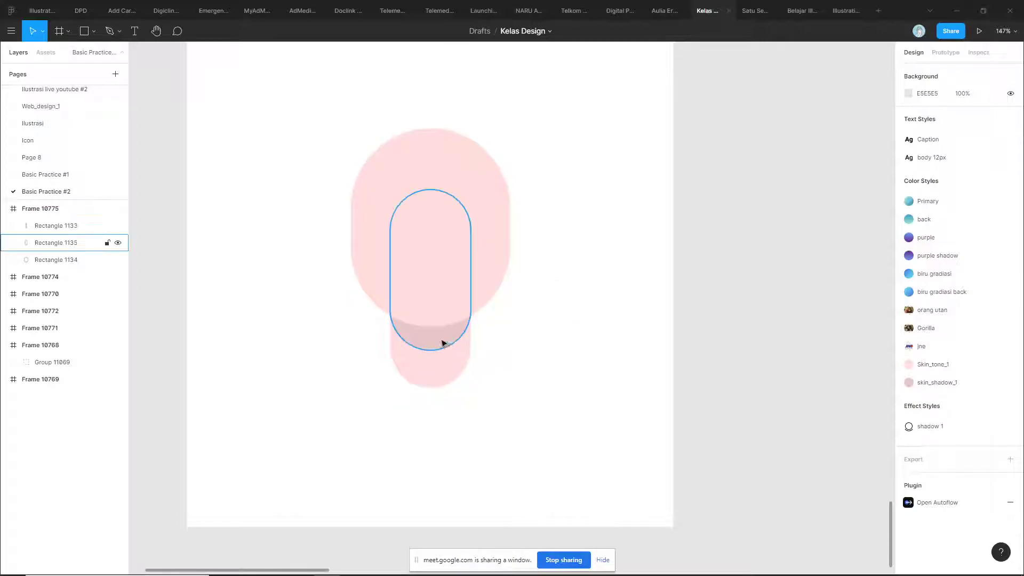
pyautogui.click(418, 342)
pyautogui.hscroll(-2, 590, 327)
pyautogui.click(590, 327)
pyautogui.moveTo(553, 414); pyautogui.dragTo(470, 356)
pyautogui.click(560, 349)
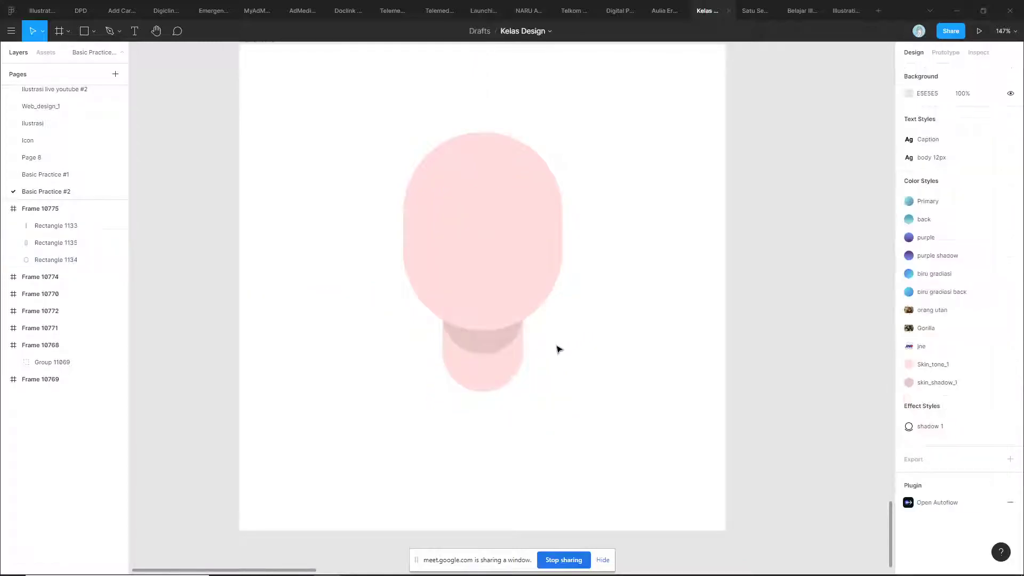
pyautogui.scroll(-3, 560, 350)
pyautogui.hscroll(2, 621, 259)
pyautogui.click(488, 283)
pyautogui.click(579, 277)
pyautogui.hscroll(2, 579, 277)
pyautogui.click(404, 291)
pyautogui.click(518, 275)
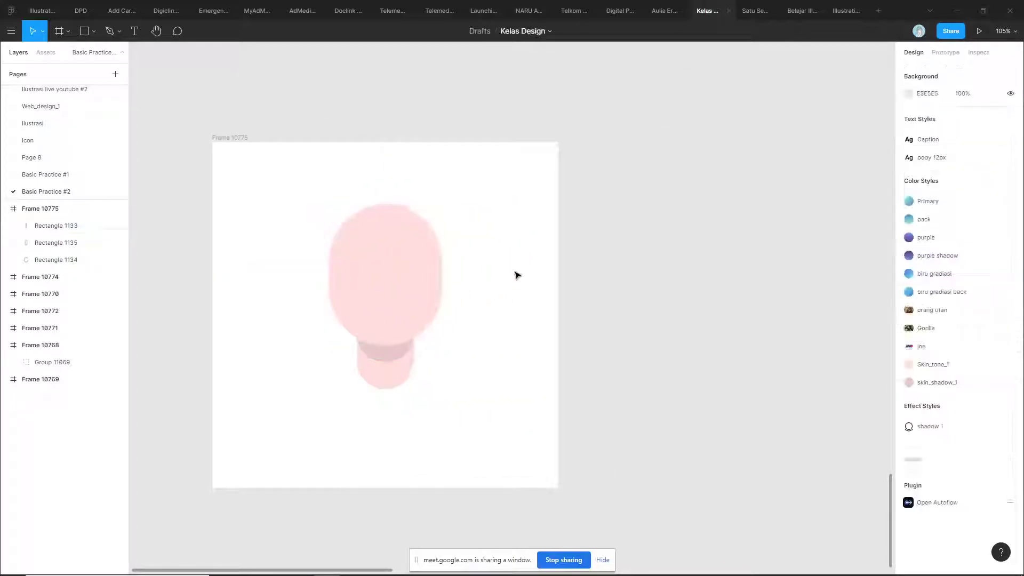
pyautogui.hscroll(1, 464, 269)
pyautogui.click(347, 275)
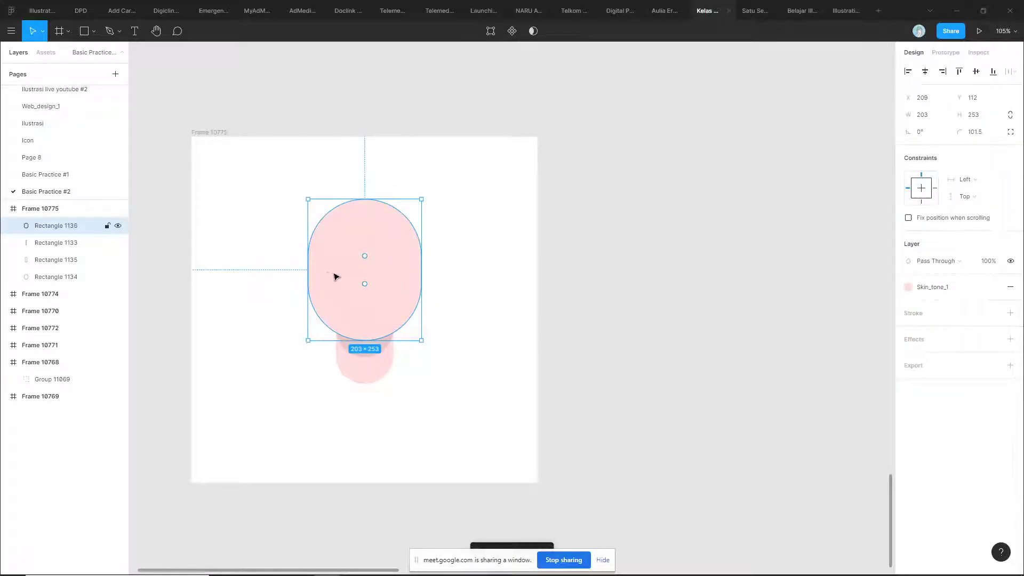
pyautogui.moveTo(336, 276); pyautogui.dragTo(626, 281)
pyautogui.press('Delete')
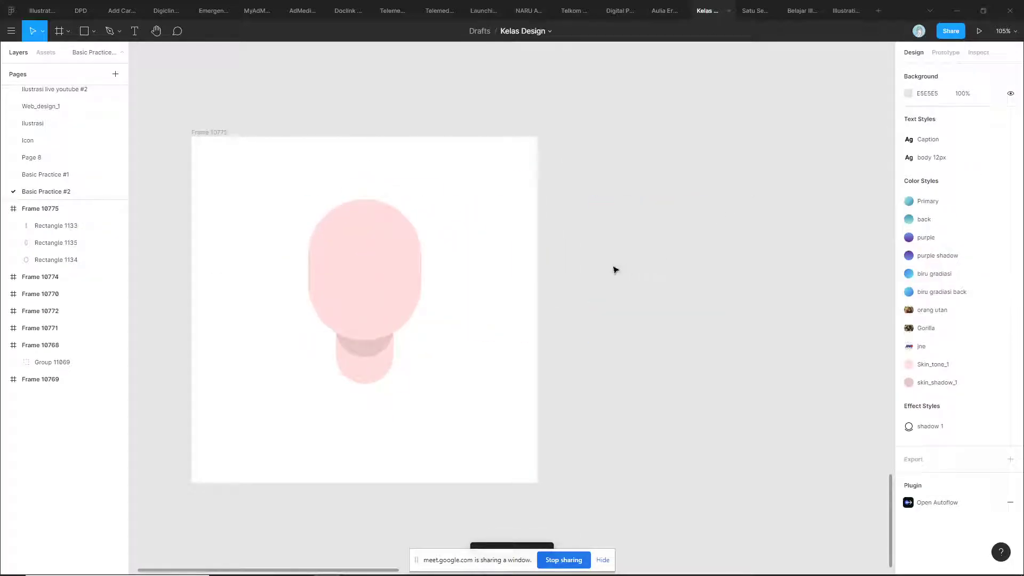
# - Draw a square swatch of about 236 × 236 in the empty canvas just right of the frame
pyautogui.press('r')
pyautogui.moveTo(564, 247); pyautogui.dragTo(697, 377)
pyautogui.press('Escape')
pyautogui.click(640, 311)
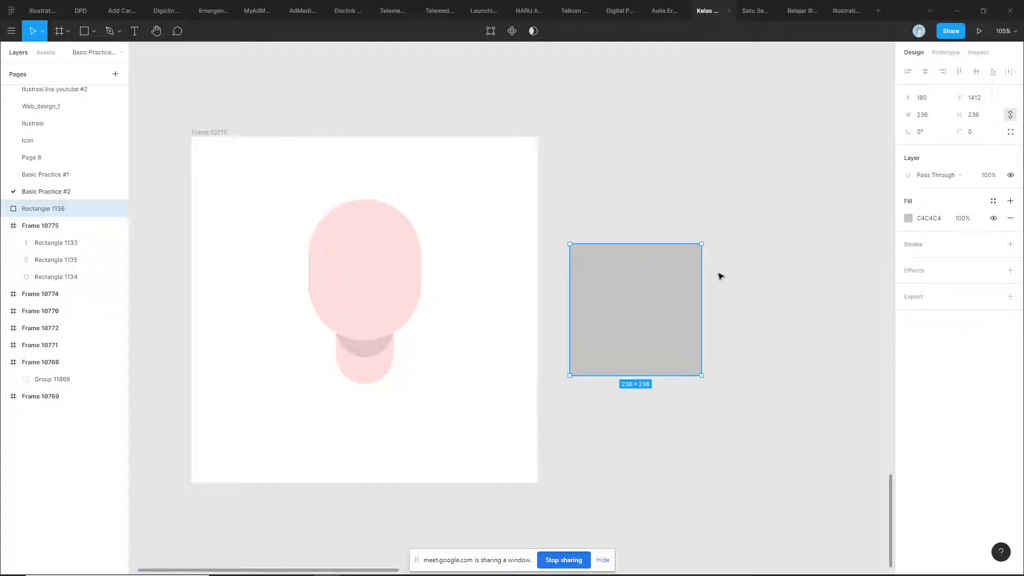
# - Set the new square's fill to the very light pink FFF3F3
pyautogui.click(909, 218)
pyautogui.write('FFEBEB')
pyautogui.press('Return')
pyautogui.moveTo(777, 232); pyautogui.dragTo(774, 229)
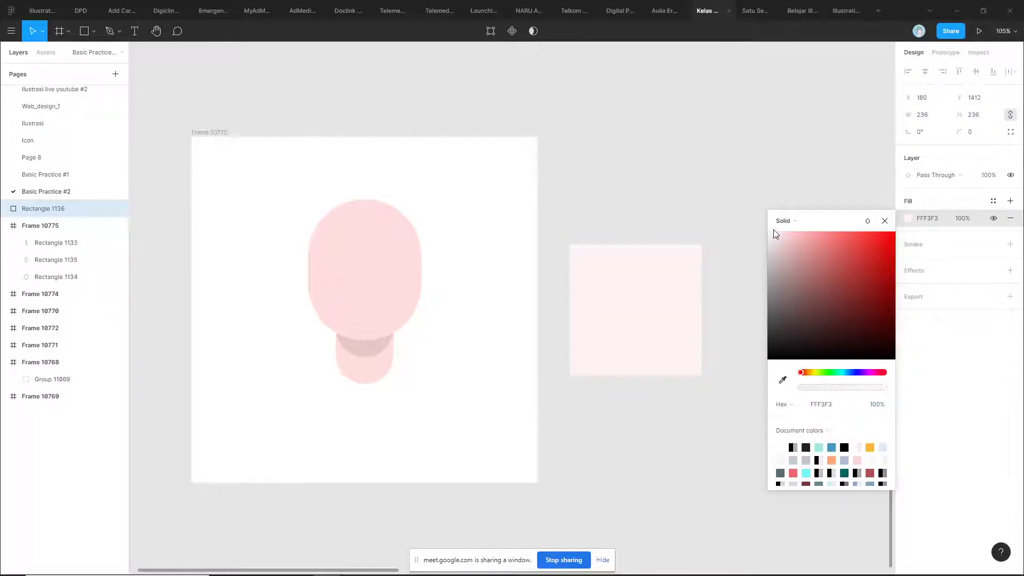
pyautogui.click(885, 221)
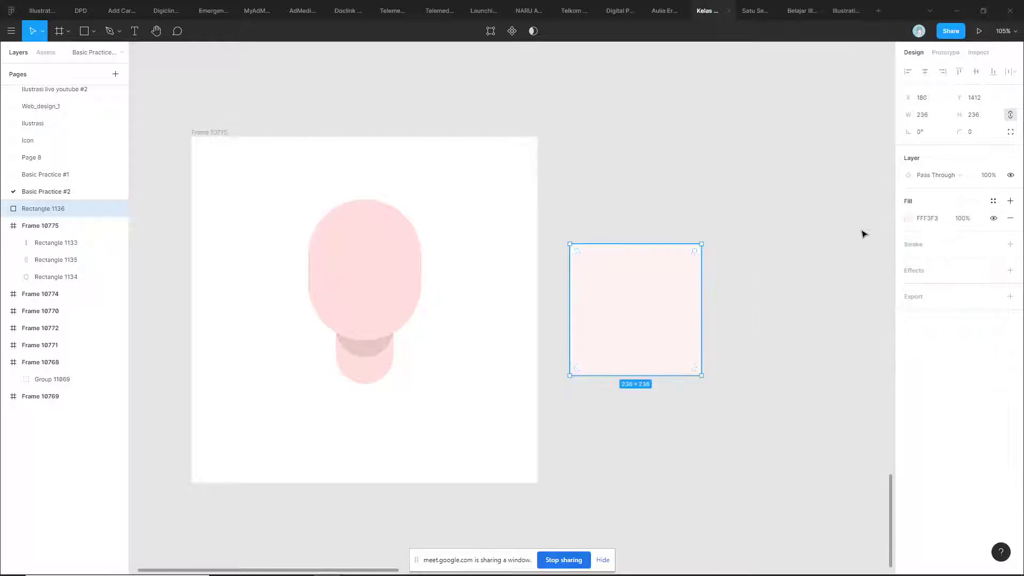
# - Save the square's fill as a new color style named skin_tone_2 and deselect the square
pyautogui.click(994, 201)
pyautogui.click(1006, 221)
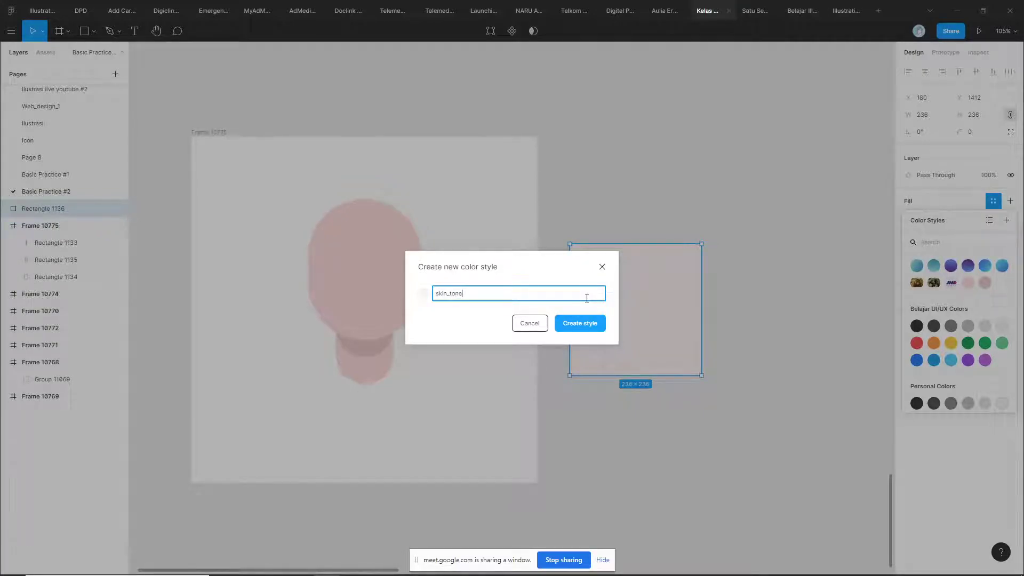
pyautogui.press('Return')
pyautogui.click(514, 206)
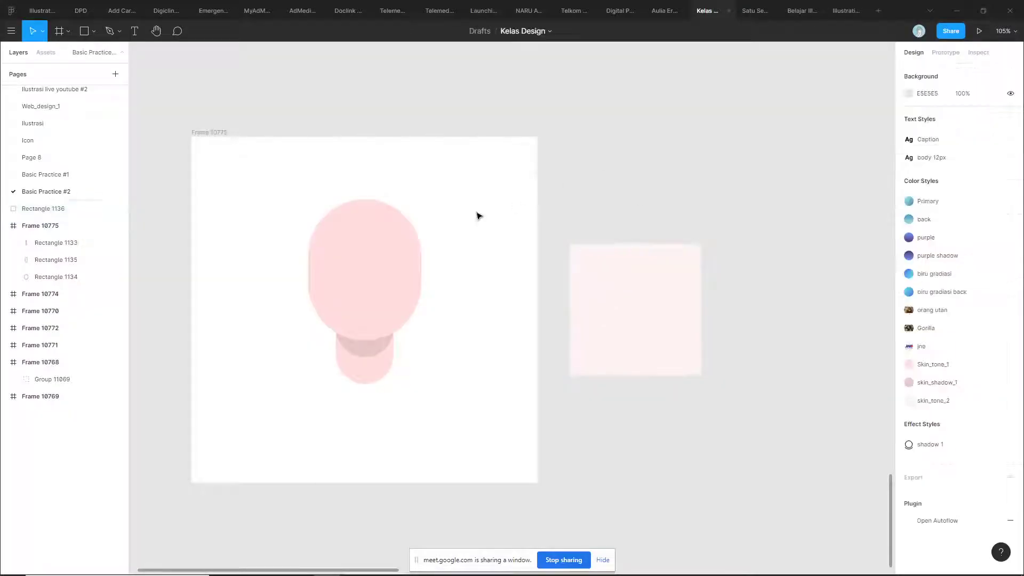
# - Switch the head shape's fill to the skin_tone_2 color style and deselect it
pyautogui.click(382, 261)
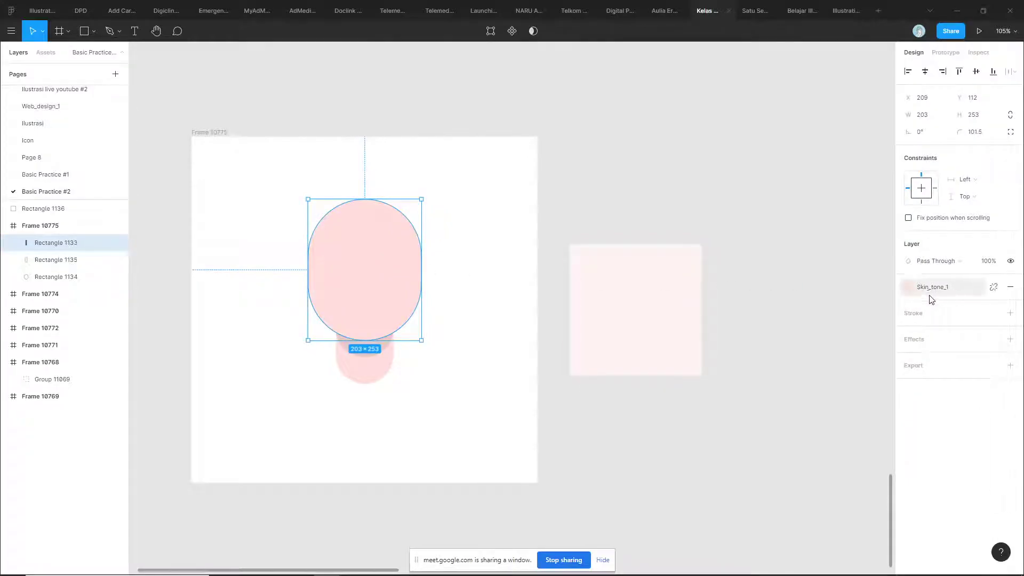
pyautogui.click(943, 292)
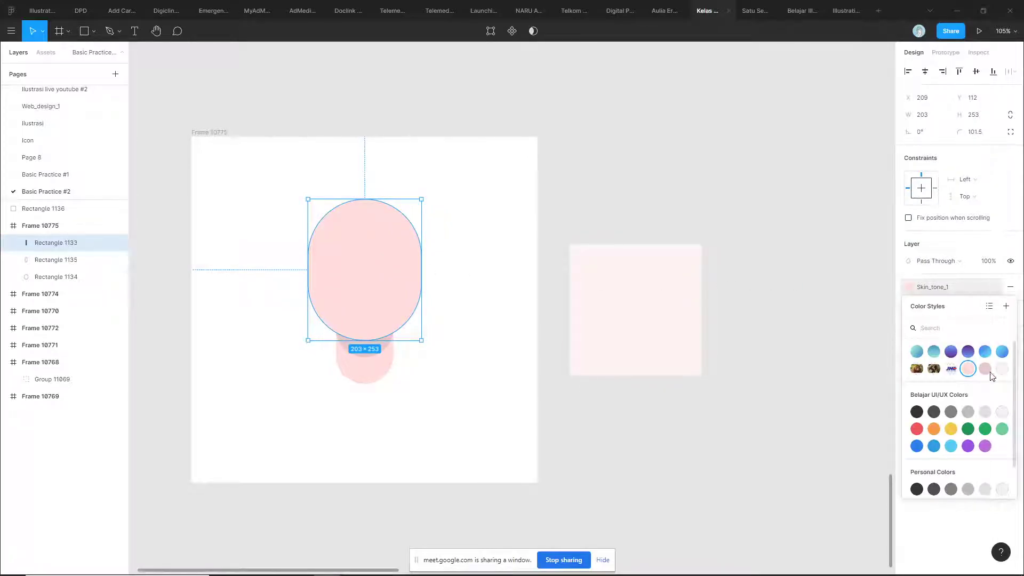
pyautogui.click(1006, 370)
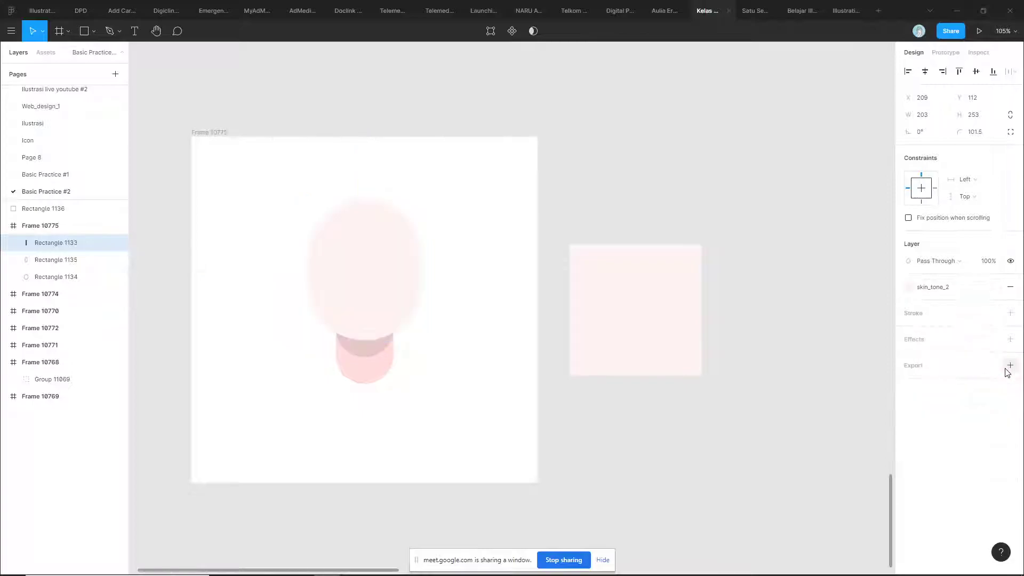
pyautogui.click(609, 443)
# - Delete the swatch square together with the head, neck and shadow shapes, and undo the deletion
pyautogui.scroll(-3, 574, 405)
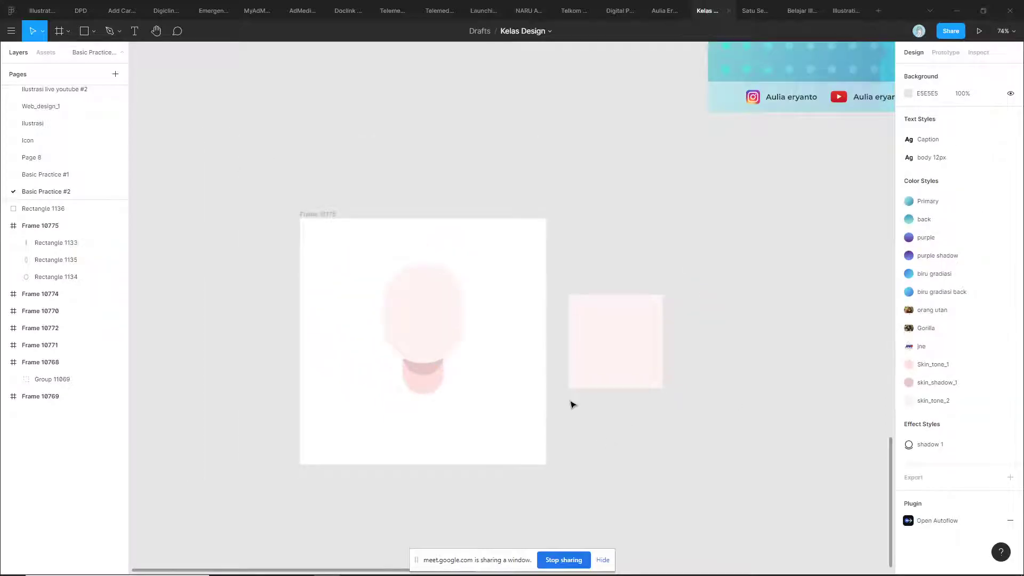
pyautogui.moveTo(692, 245); pyautogui.dragTo(576, 407)
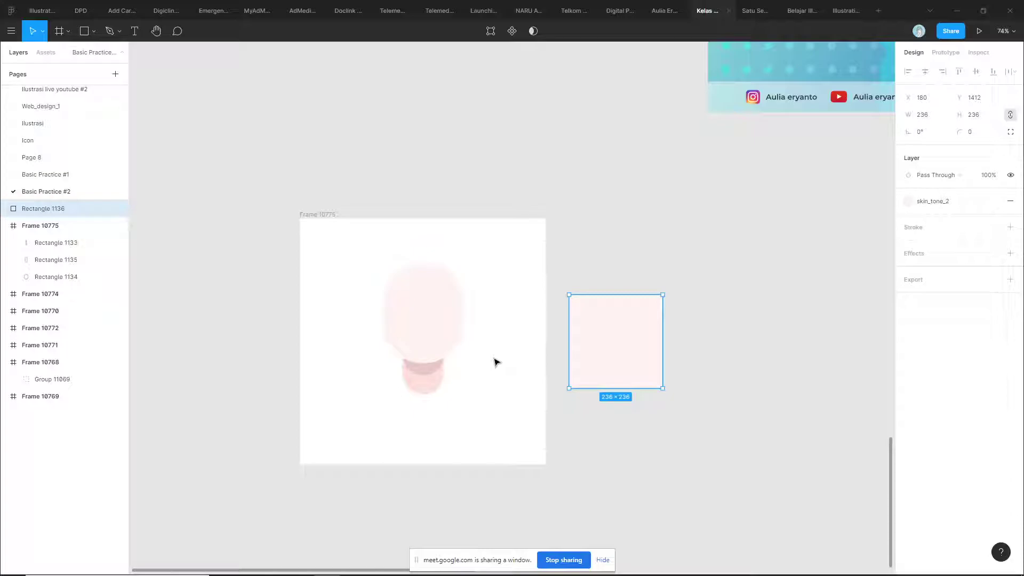
pyautogui.moveTo(718, 272); pyautogui.dragTo(226, 464)
pyautogui.press('Delete')
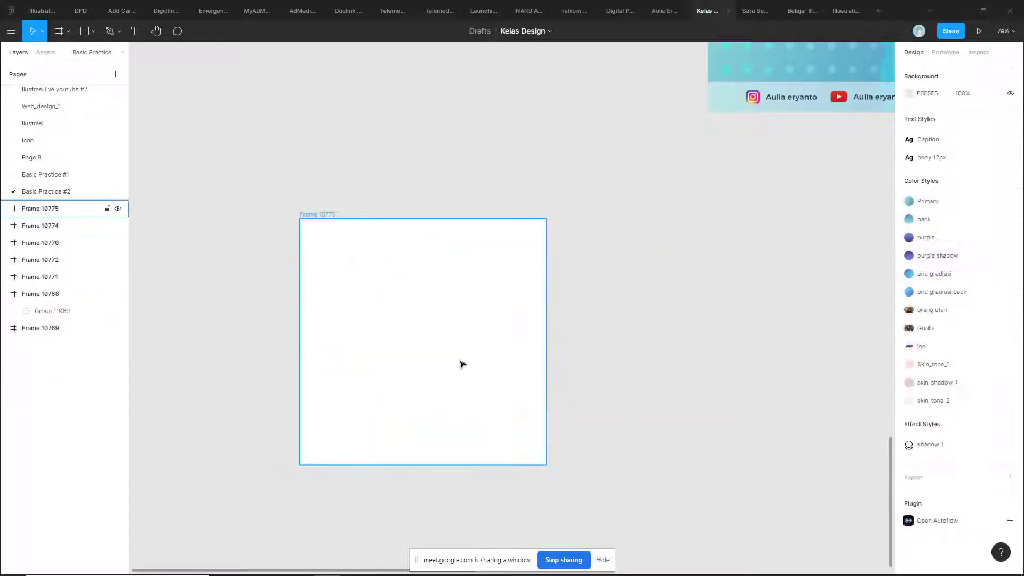
pyautogui.press('-')
pyautogui.hotkey('ctrl', 'z')
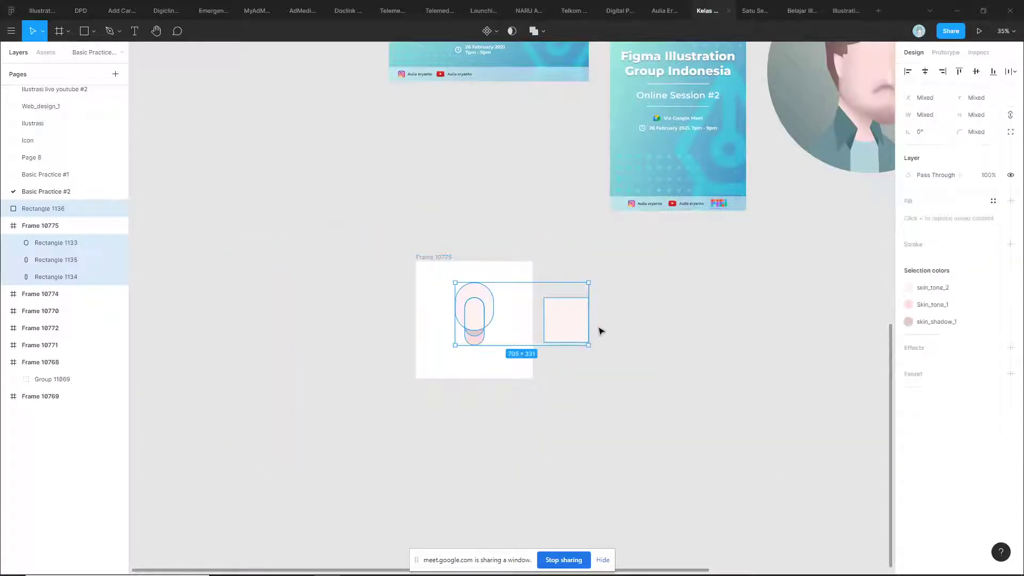
# - Clear the selection of the swatch square and the head, neck and shadow shapes
pyautogui.press('Escape')
pyautogui.hscroll(5, 586, 329)
pyautogui.scroll(2, 614, 330)
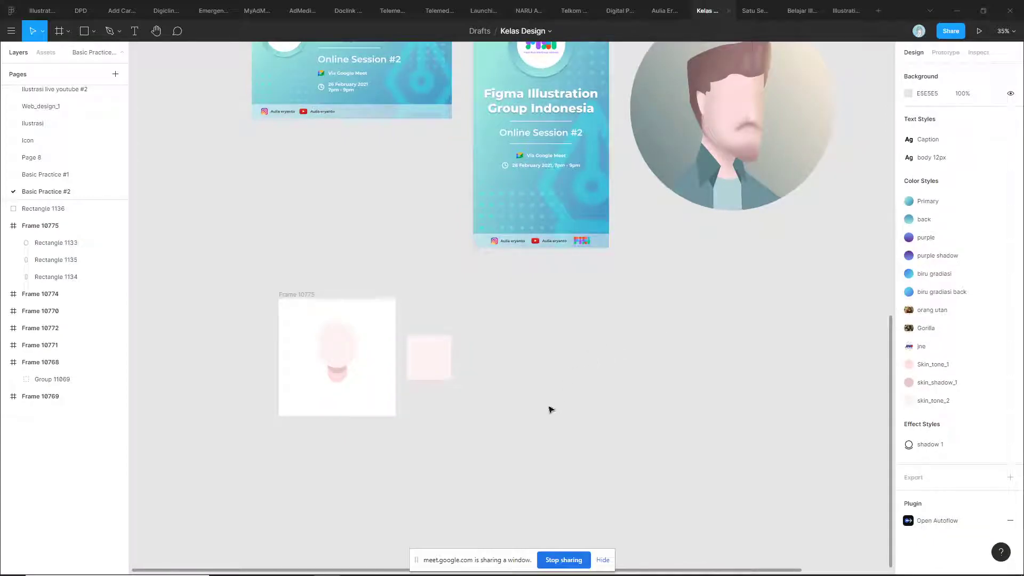
# - Switch to the FIGI #1 file in Edge to check the session agenda, and return to the Kelas Design file in Figma
pyautogui.hotkey('alt', 'Tab')
pyautogui.hotkey('alt', 'Tab')
pyautogui.hotkey('alt', 'Tab')
pyautogui.hotkey('alt', 'Tab')
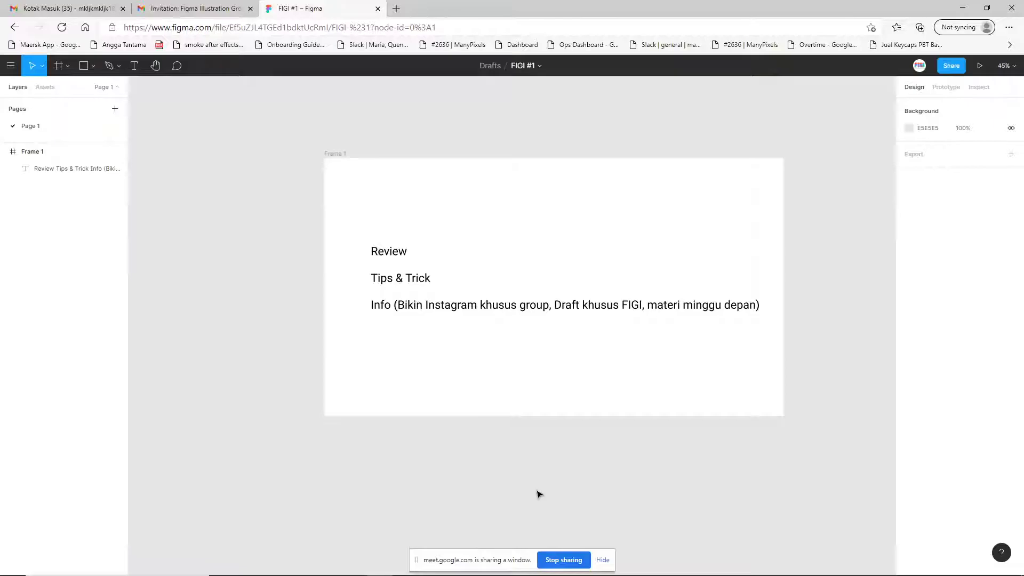
pyautogui.hotkey('alt', 'Tab')
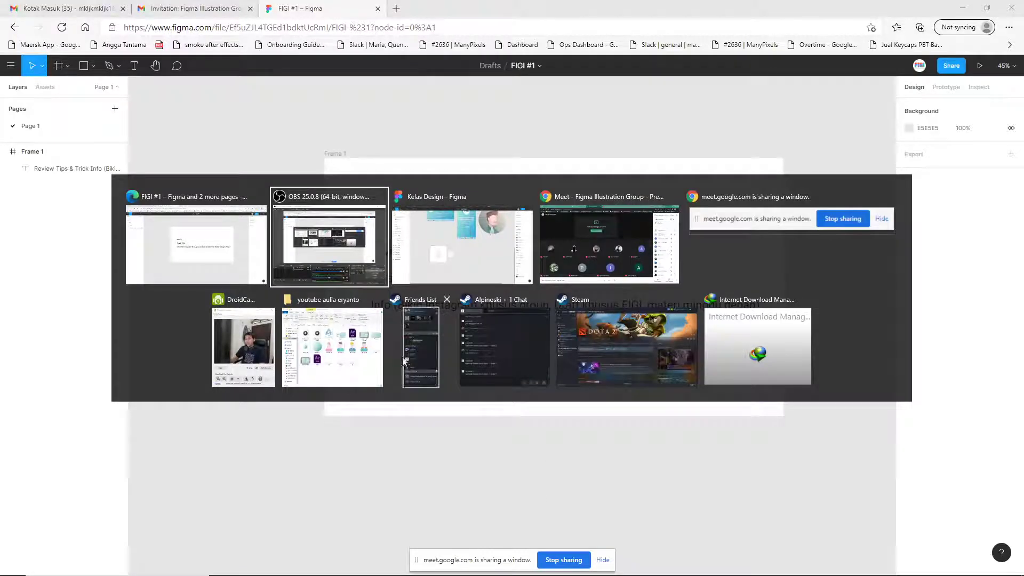
pyautogui.hotkey('alt', 'Tab')
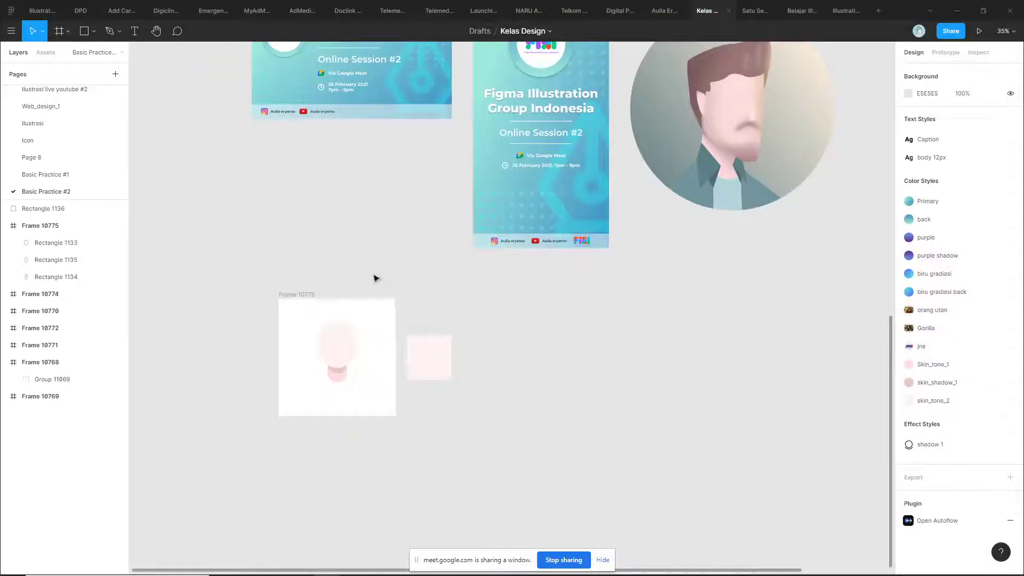
pyautogui.moveTo(376, 278); pyautogui.dragTo(427, 267)
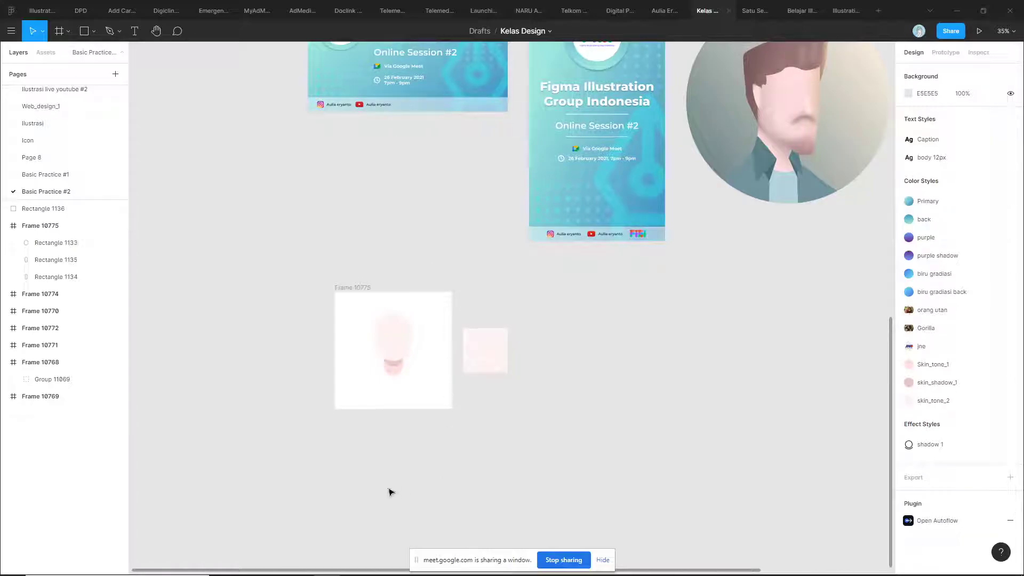
pyautogui.keyDown('ctrl'); pyautogui.scroll(5, 392, 435); pyautogui.keyUp('ctrl')
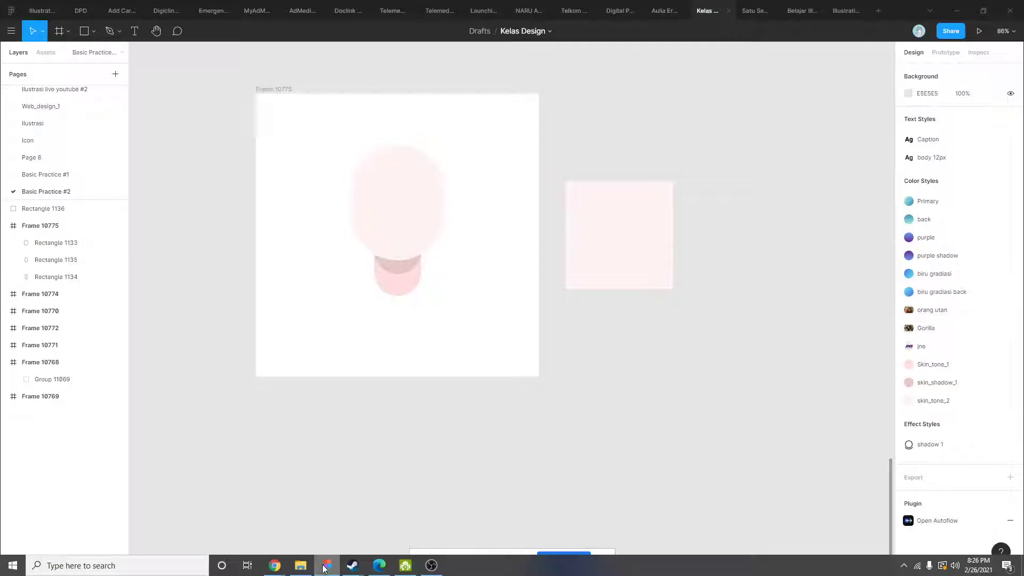
pyautogui.moveTo(324, 568)
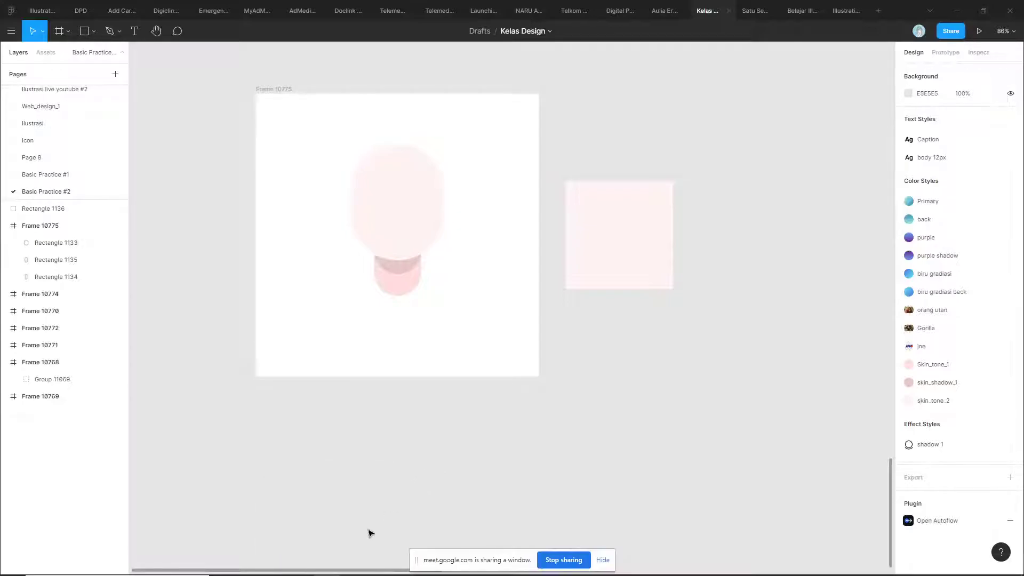
pyautogui.hscroll(2, 447, 438)
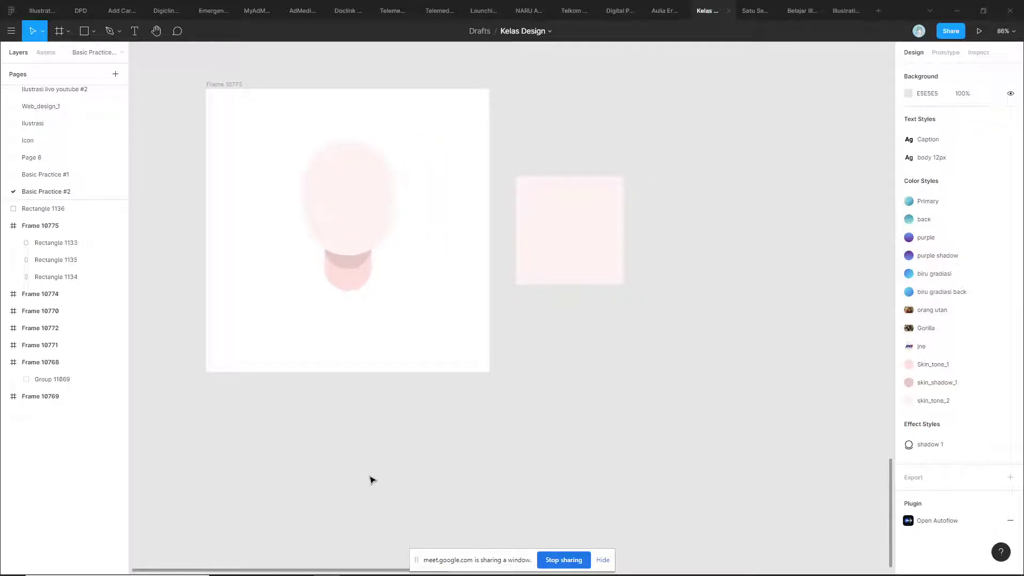
# - Minimize the browser window with the FIGI #1 file and show the chat of the Google Meet call in Chrome
pyautogui.hotkey('alt', 'Tab')
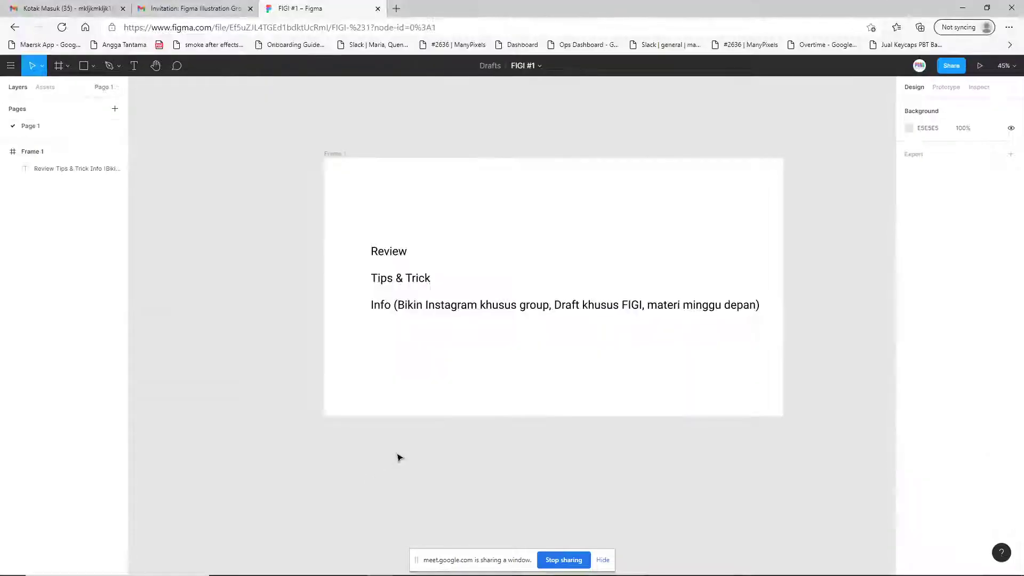
pyautogui.click(962, 7)
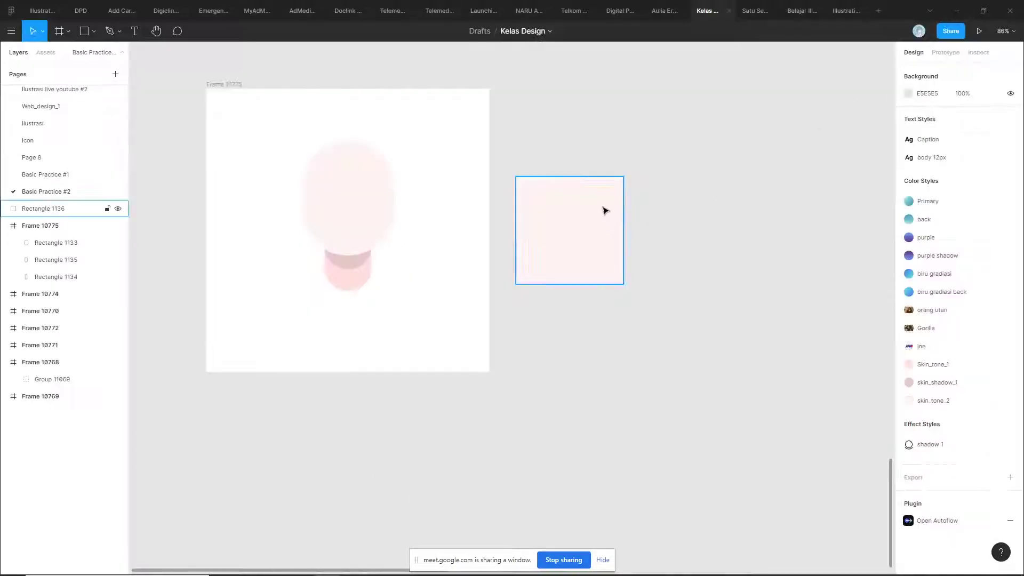
pyautogui.moveTo(279, 568)
pyautogui.click(249, 507)
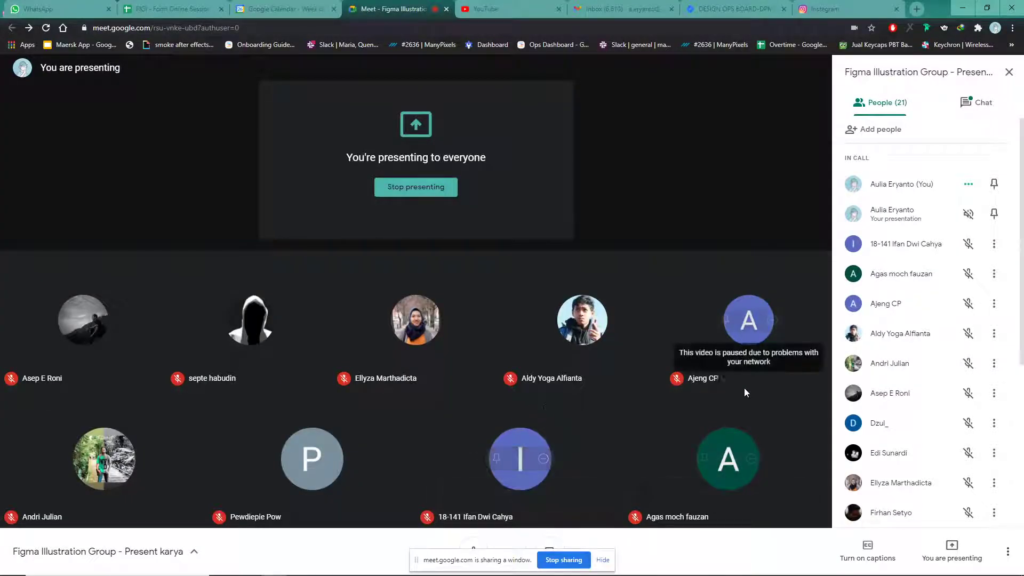
pyautogui.click(976, 103)
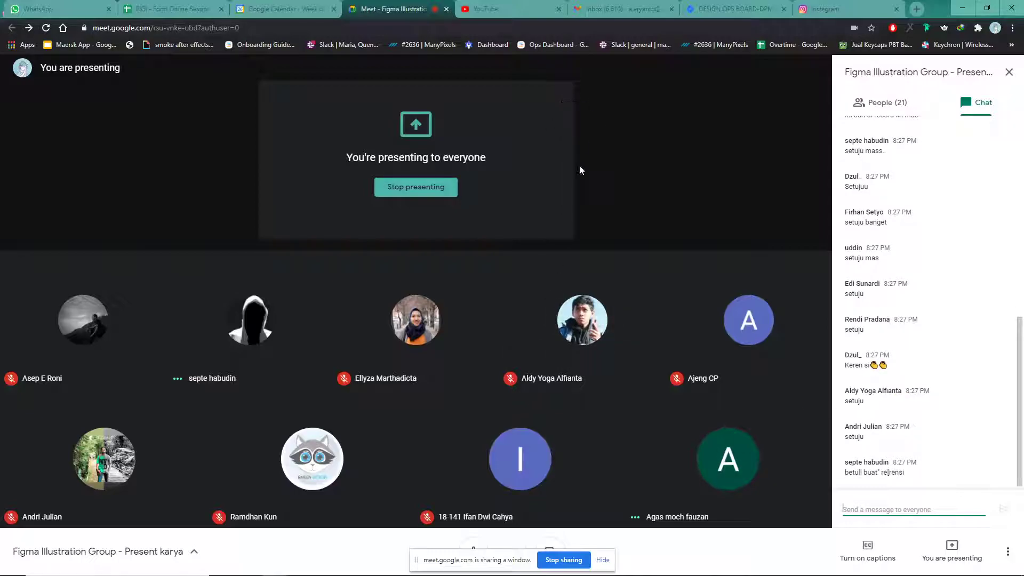
# - Look at the FIGI #1 agenda in Edge again and bring the Kelas Design file in Figma back to the front
pyautogui.moveTo(416, 573)
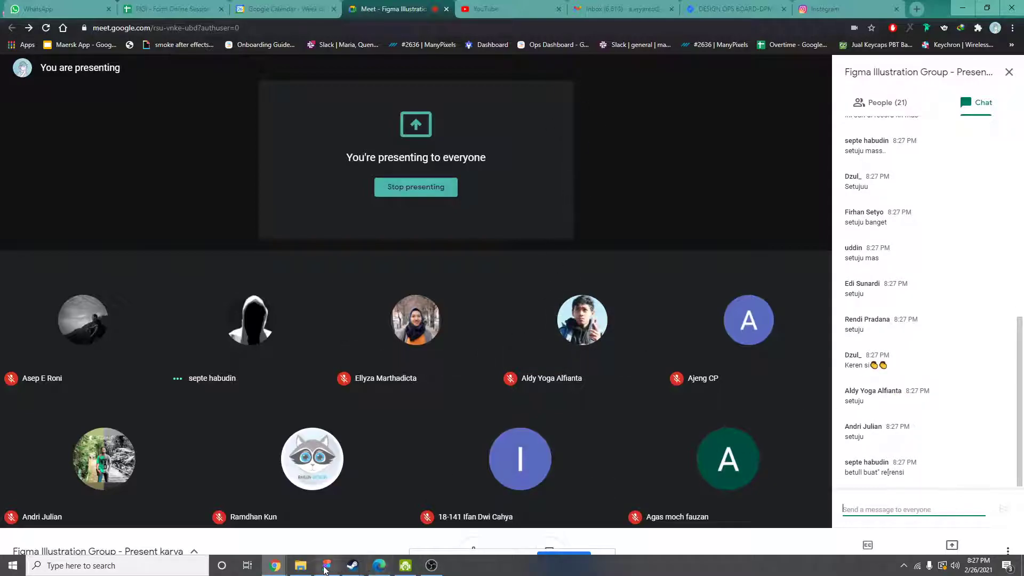
pyautogui.click(377, 566)
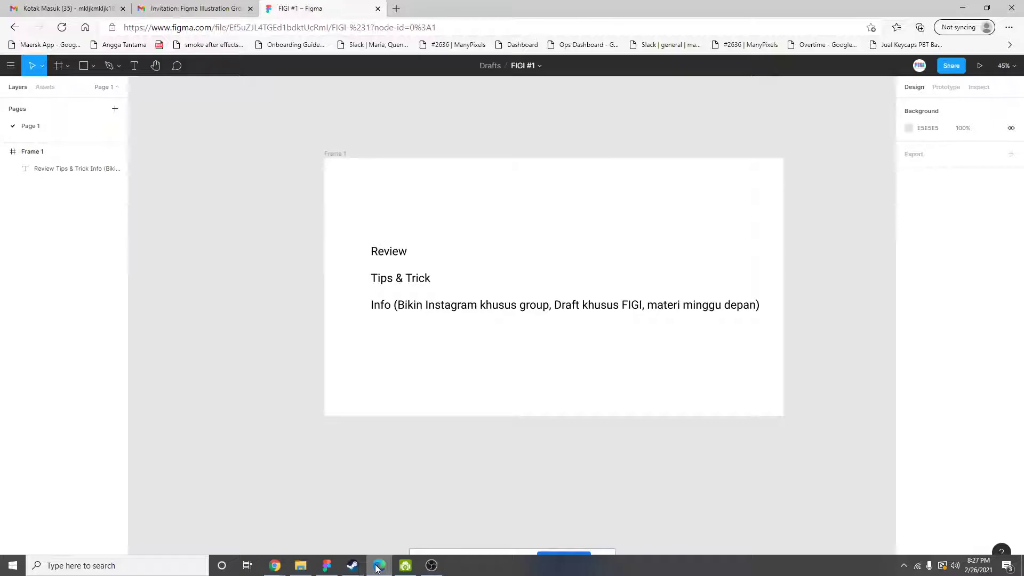
pyautogui.moveTo(276, 571)
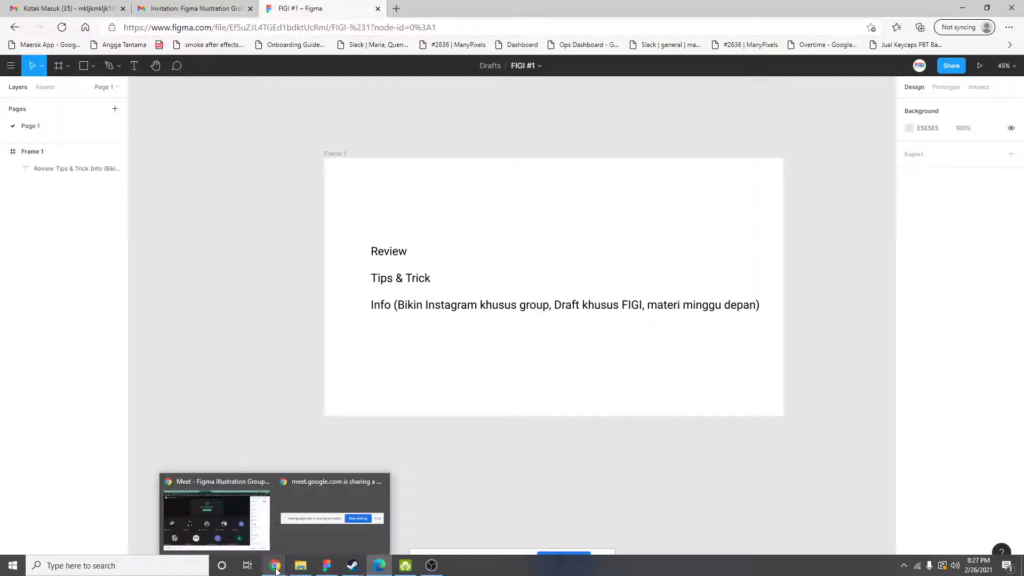
pyautogui.click(335, 566)
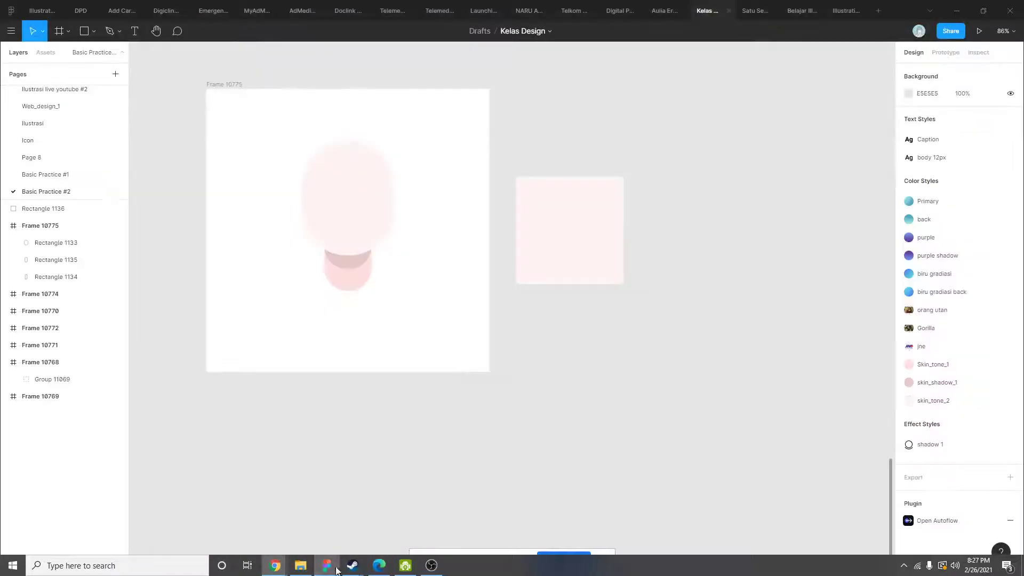
pyautogui.hscroll(-1, 427, 463)
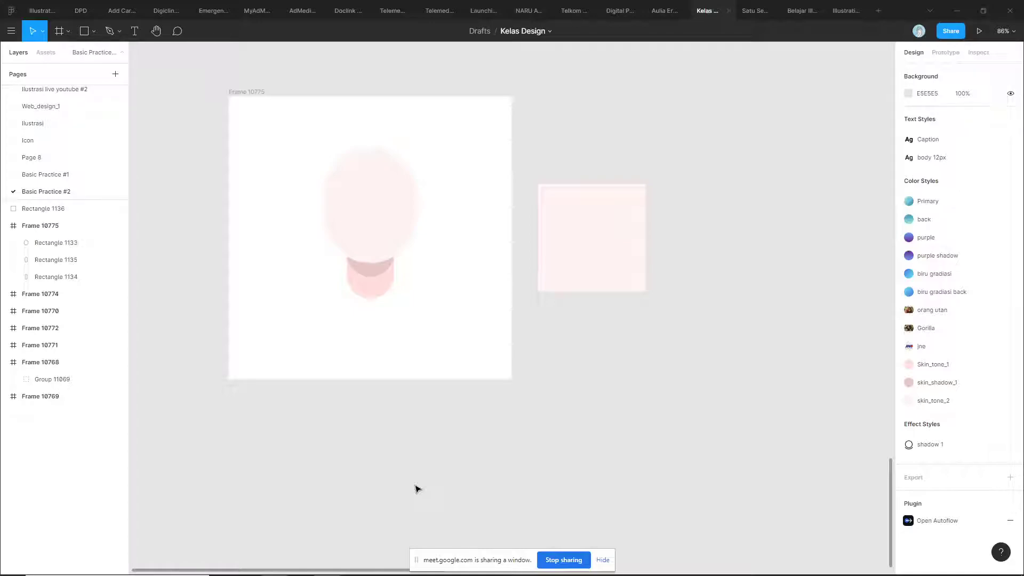
pyautogui.scroll(1, 465, 446)
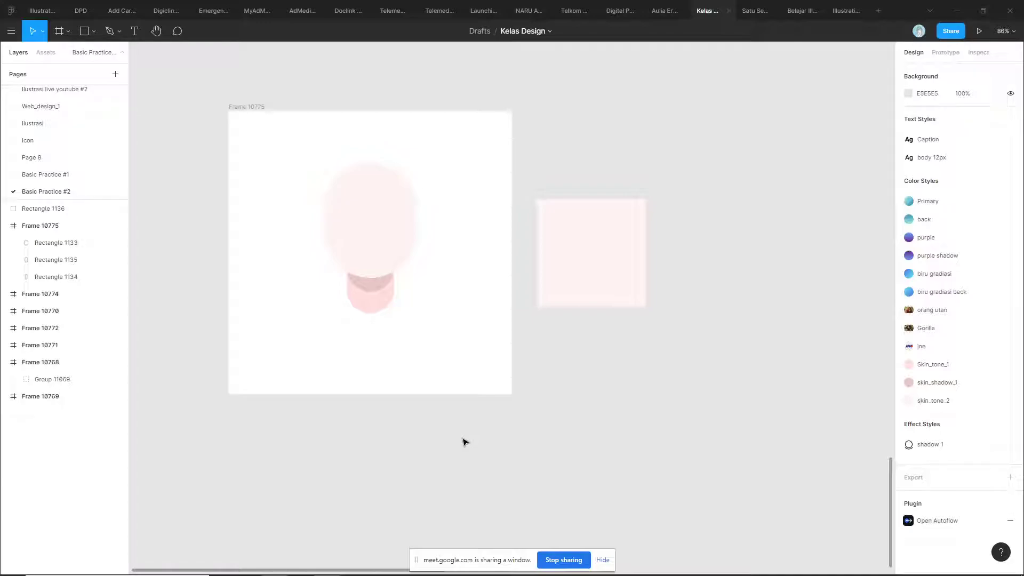
pyautogui.scroll(2, 465, 443)
pyautogui.scroll(1, 465, 442)
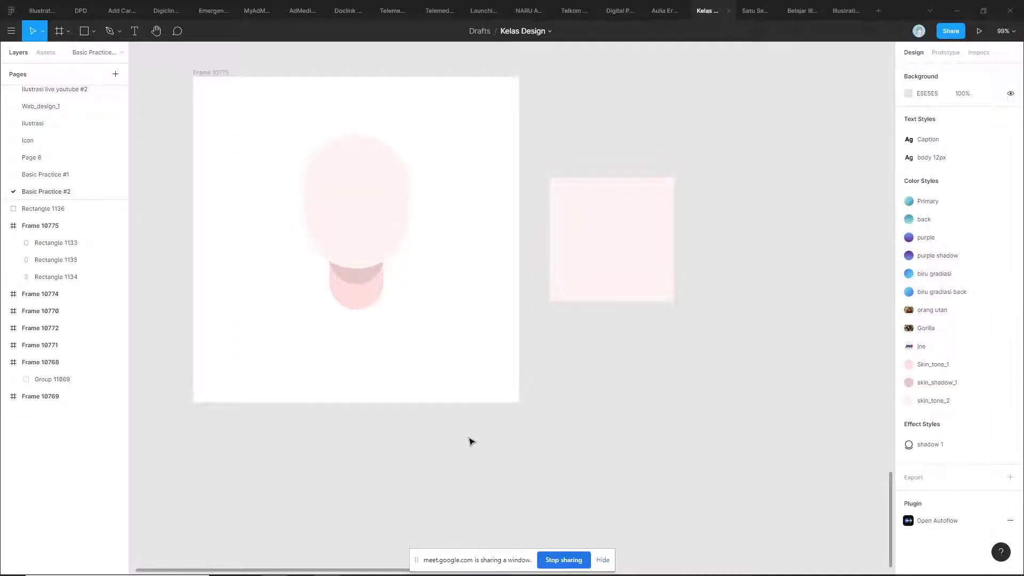
pyautogui.hscroll(2, 469, 427)
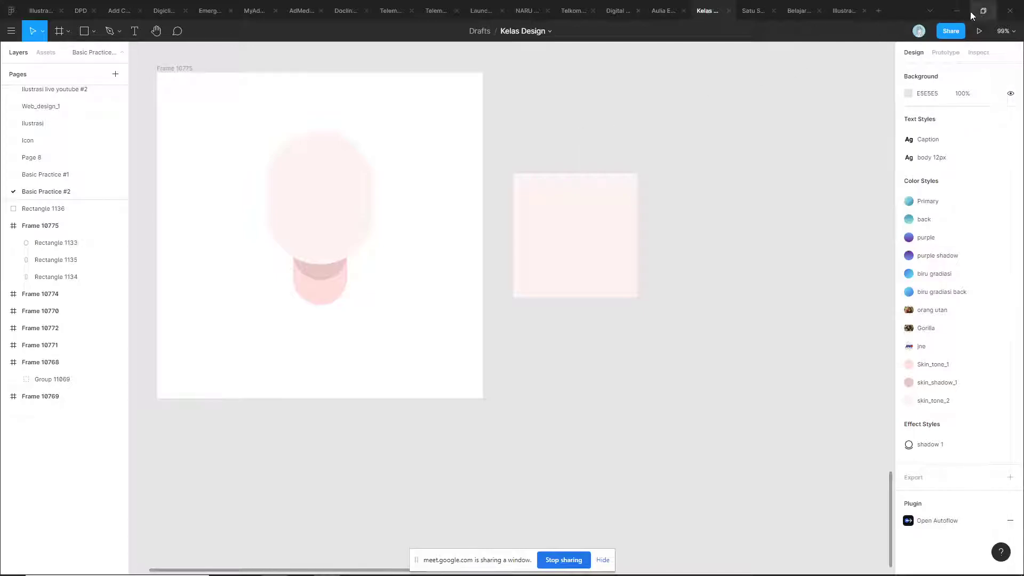
# - Briefly view the Review, Tips & Trick and Info notes in Edge and return to the Kelas Design file in Figma
pyautogui.moveTo(352, 568)
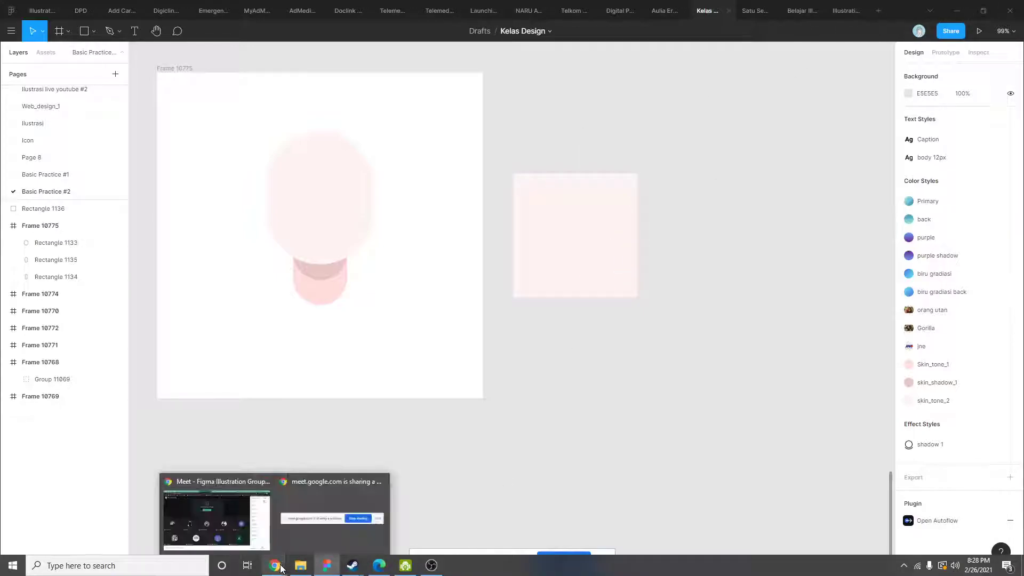
pyautogui.click(376, 567)
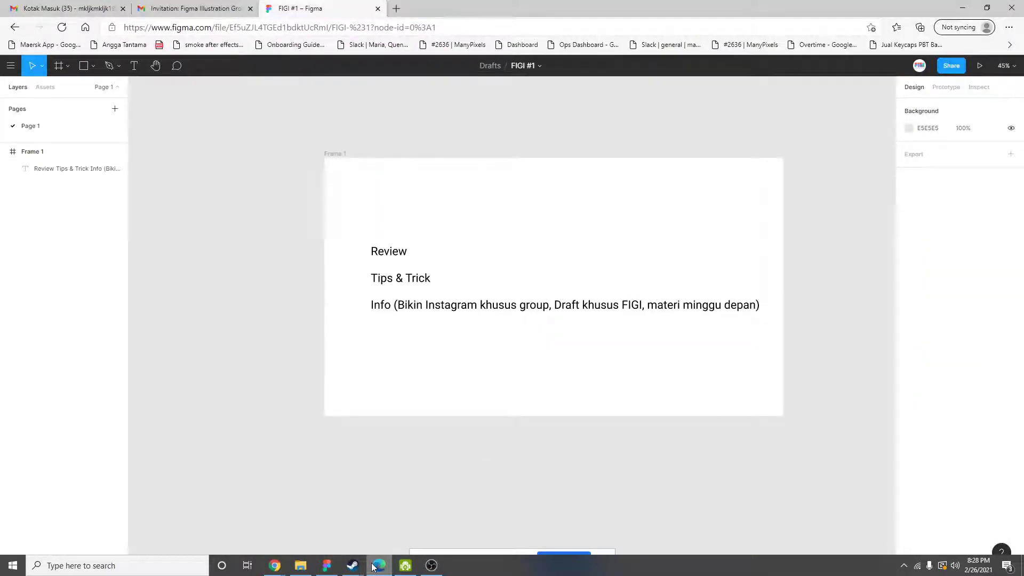
pyautogui.hotkey('alt', 'Tab')
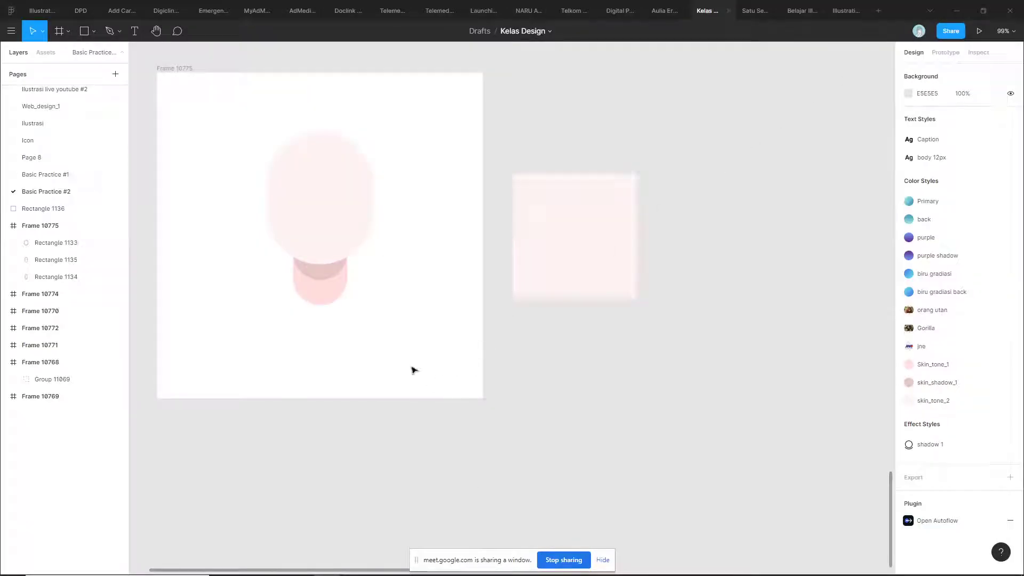
# - Check the participants' chat messages in the Google Meet call in Chrome and go back to the Kelas Design file in Figma
pyautogui.moveTo(279, 566)
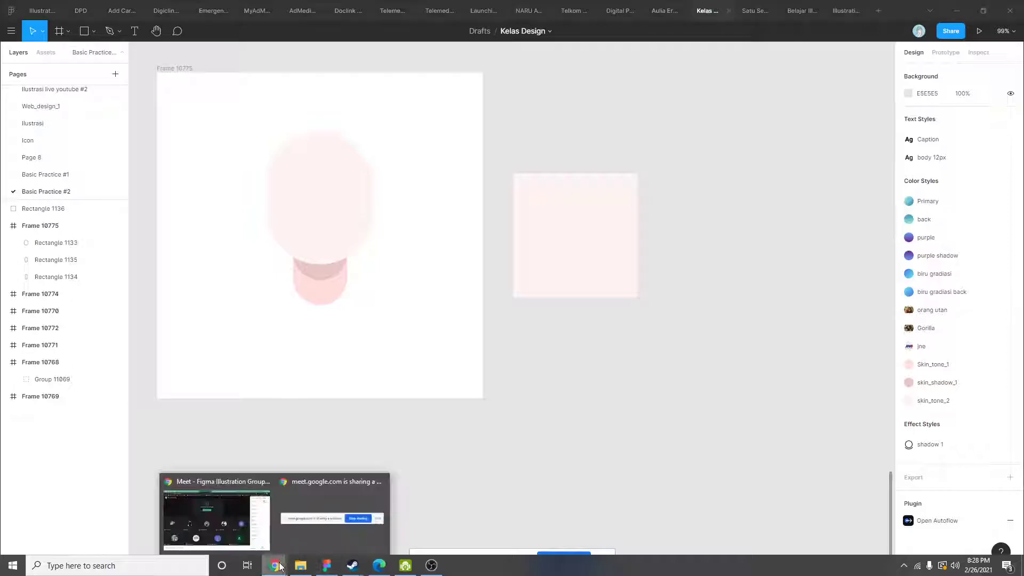
pyautogui.click(225, 506)
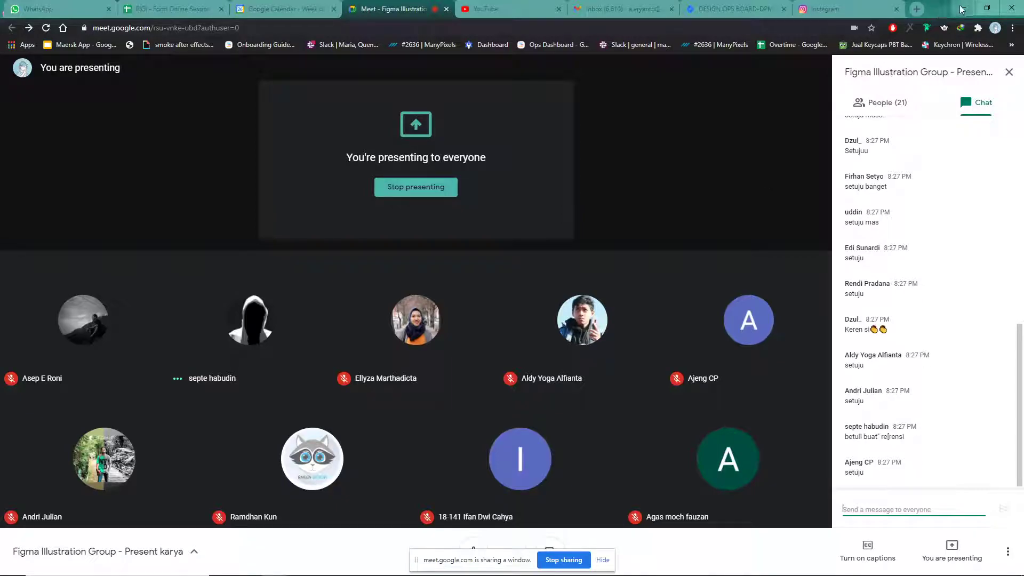
pyautogui.moveTo(339, 556)
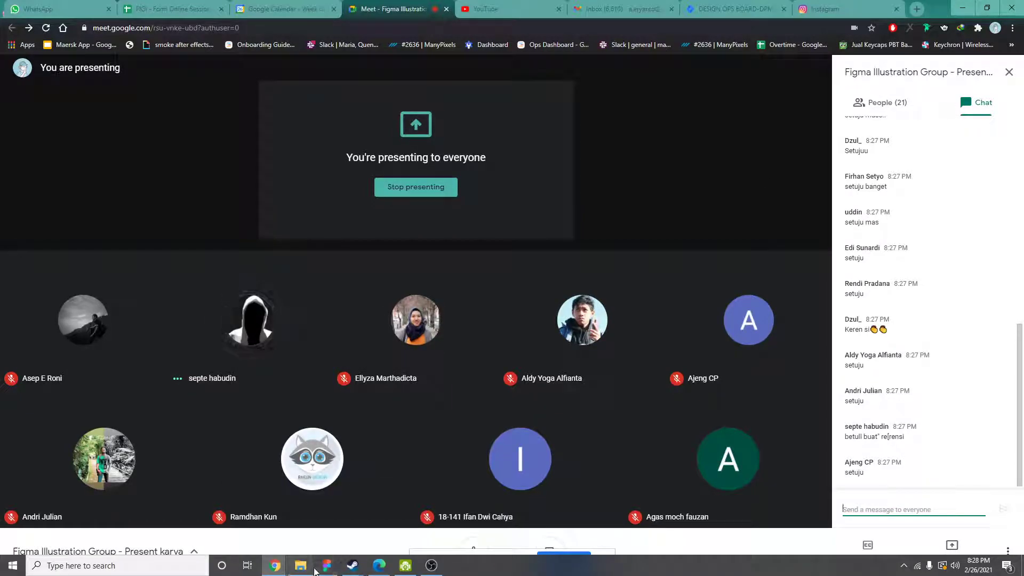
pyautogui.moveTo(306, 570)
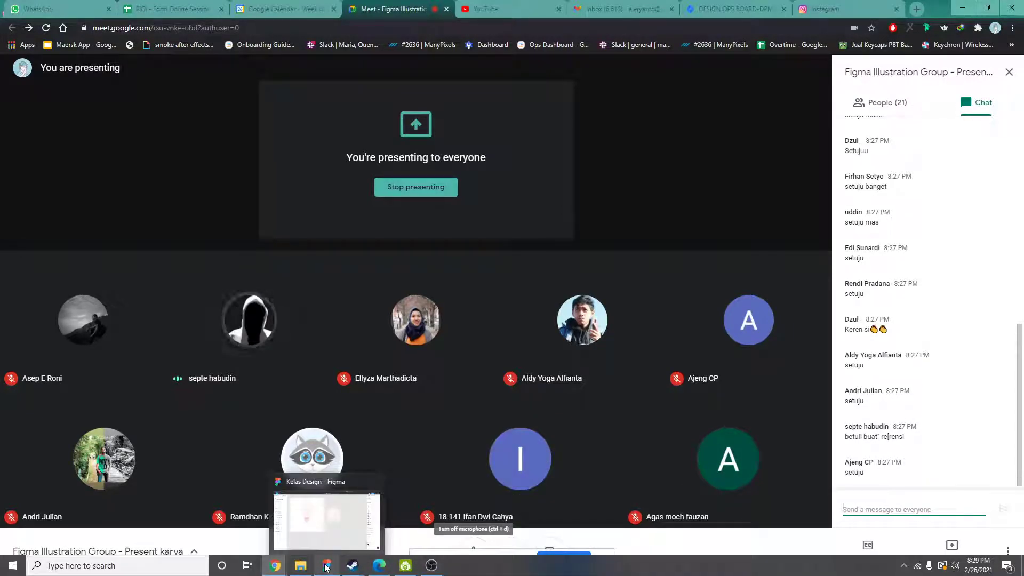
pyautogui.click(345, 509)
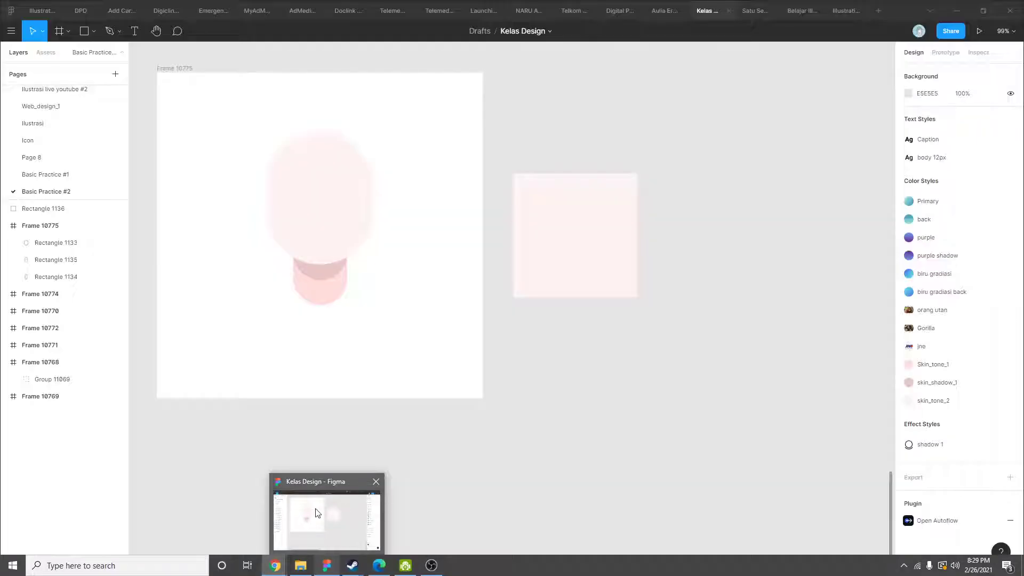
pyautogui.moveTo(301, 566)
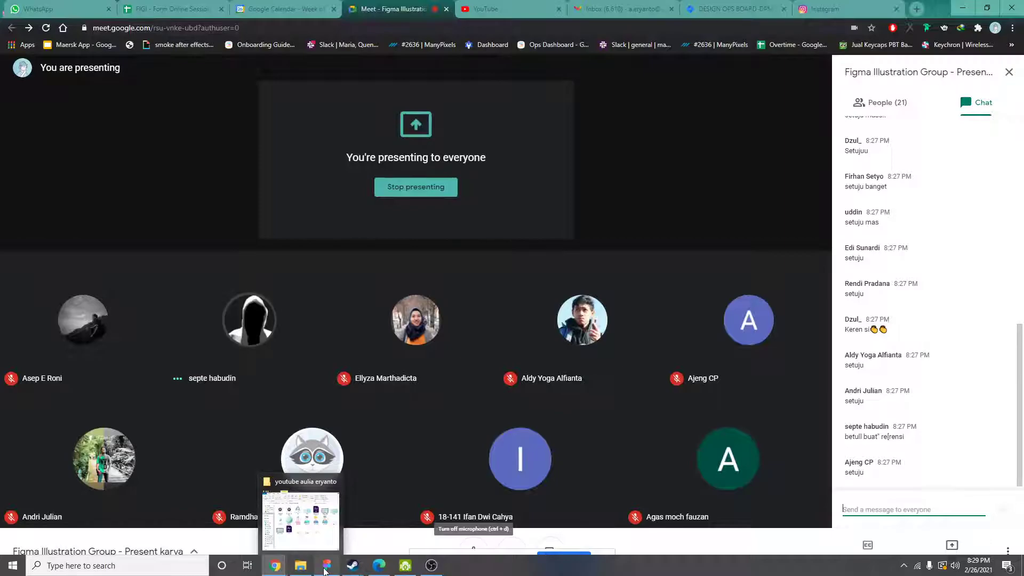
pyautogui.click(325, 567)
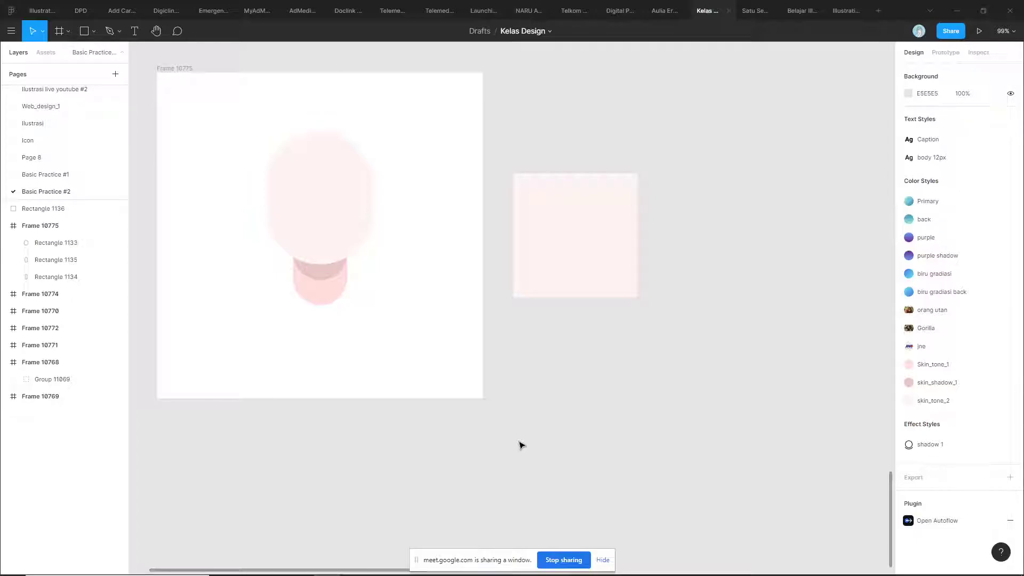
# - Switch to the Google Meet call in Chrome and read through the earlier and latest chat messages
pyautogui.hotkey('alt', 'Tab')
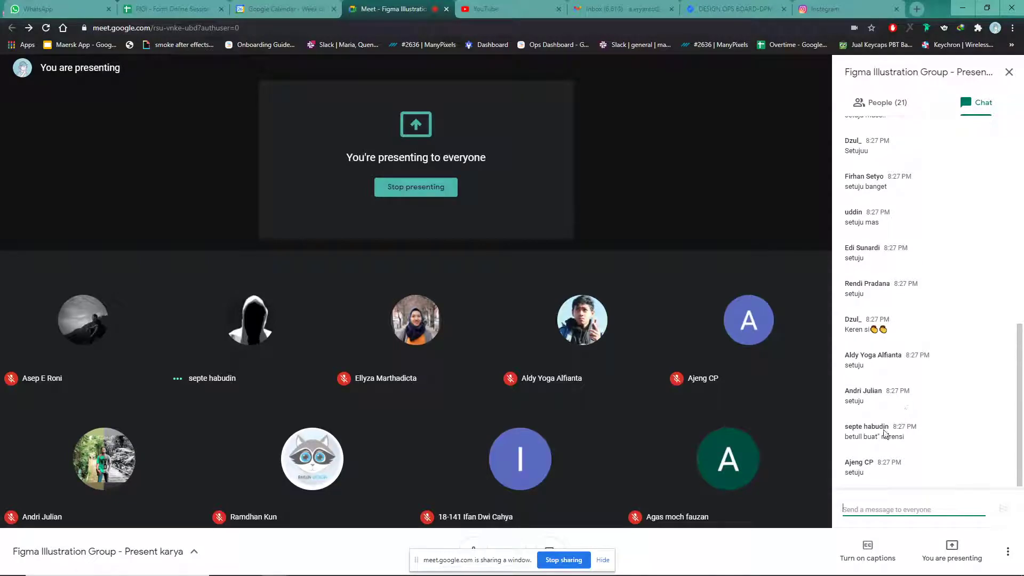
pyautogui.scroll(15, 944, 362)
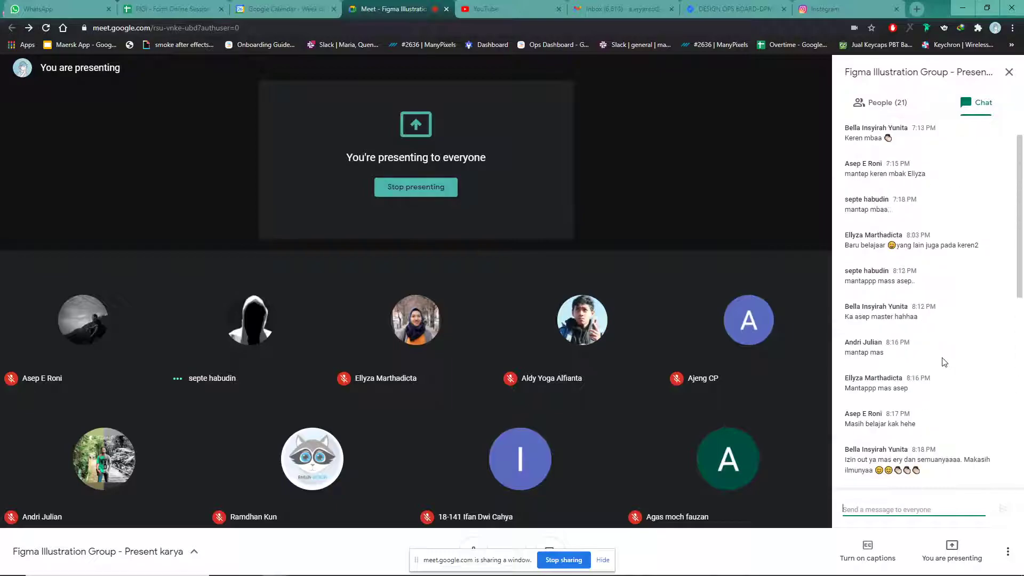
pyautogui.moveTo(1020, 168); pyautogui.dragTo(989, 379)
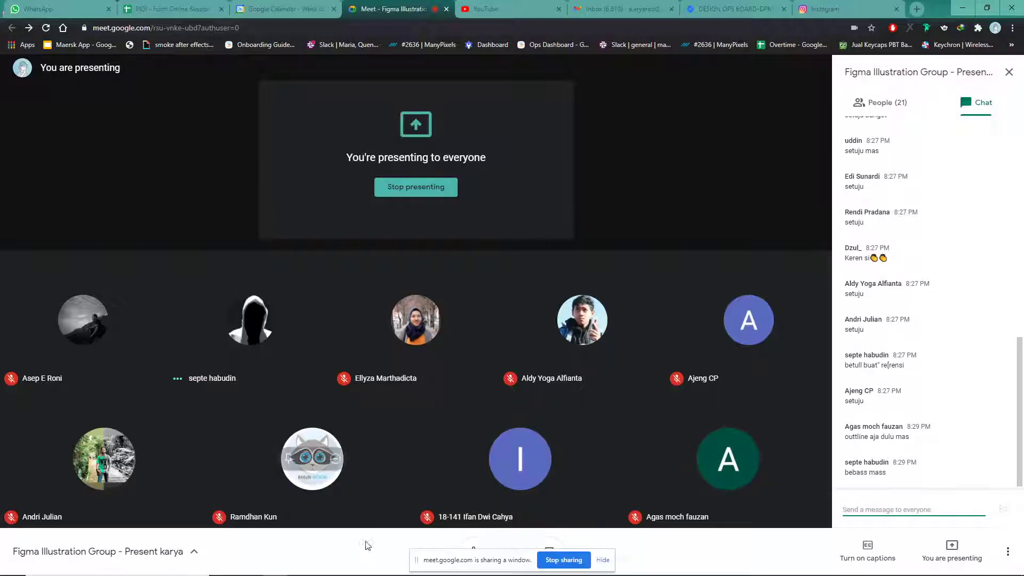
# - Return to Figma and switch from the Kelas Design file to the open file containing the scooter illustration
pyautogui.click(326, 567)
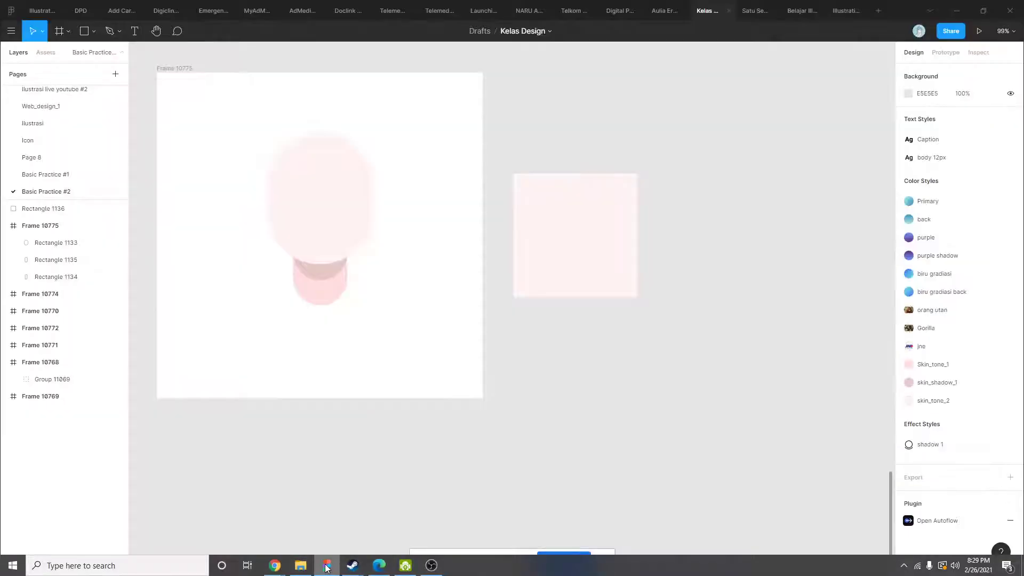
pyautogui.click(659, 18)
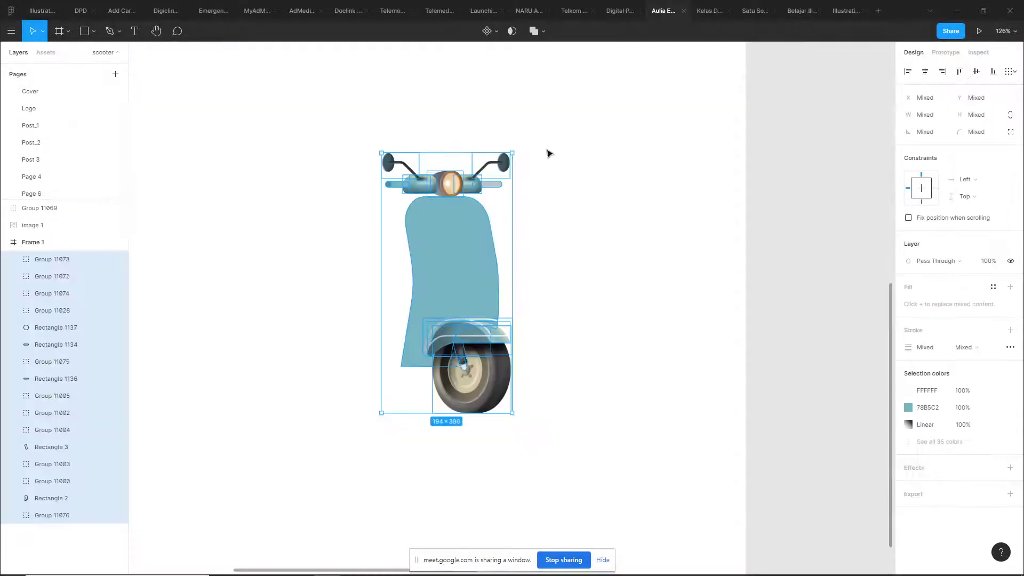
# - Clear the scooter selection and open Page 18 of the file
pyautogui.click(160, 174)
pyautogui.scroll(-3, 76, 188)
pyautogui.scroll(-3, 76, 188)
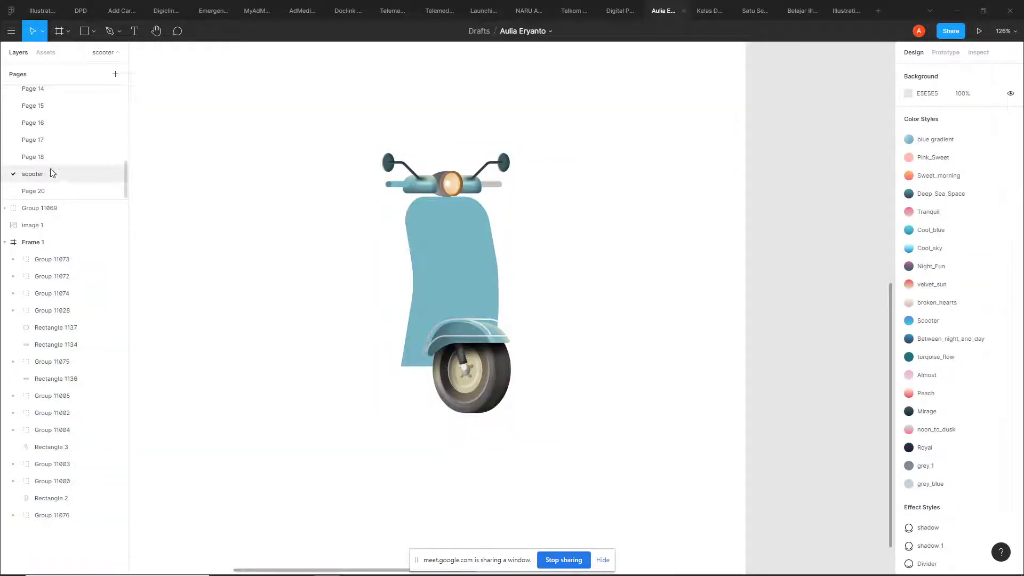
pyautogui.click(52, 161)
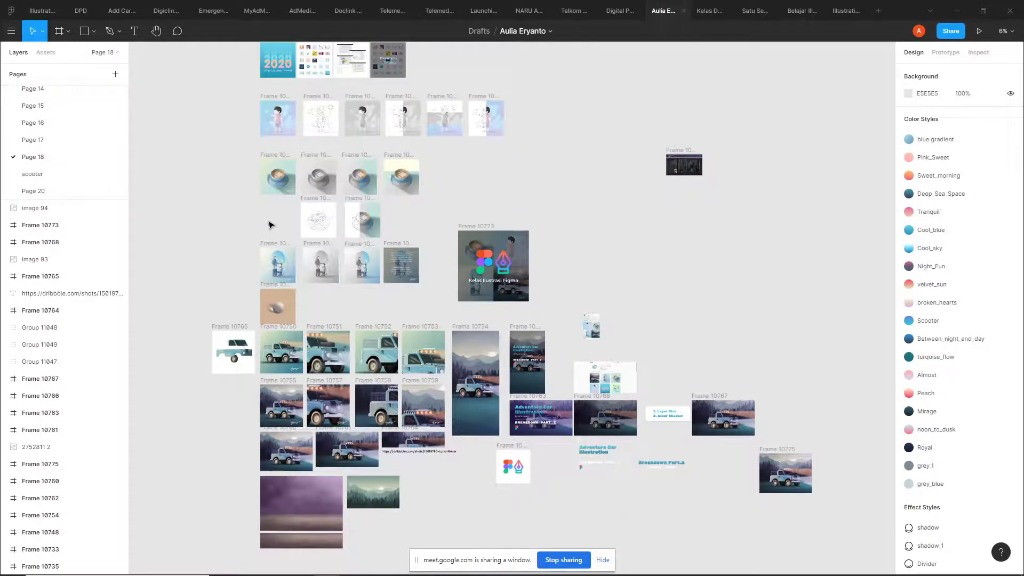
# - Examine the blue off-road car illustration in Frame 10750 up close, including its body panels, wheels and lights
pyautogui.scroll(10, 341, 374)
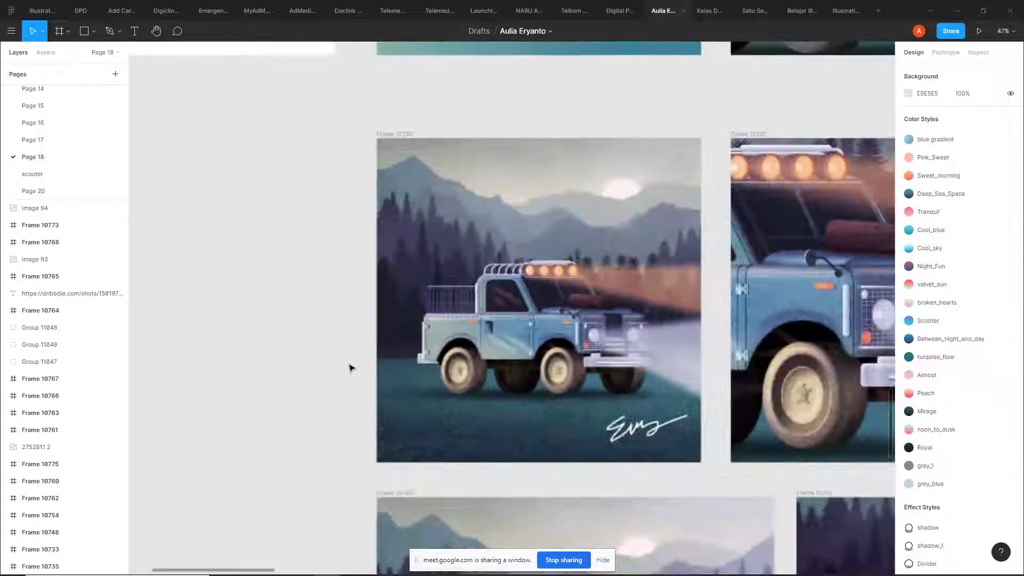
pyautogui.scroll(-3, 406, 331)
pyautogui.scroll(1, 499, 261)
pyautogui.scroll(3, 433, 202)
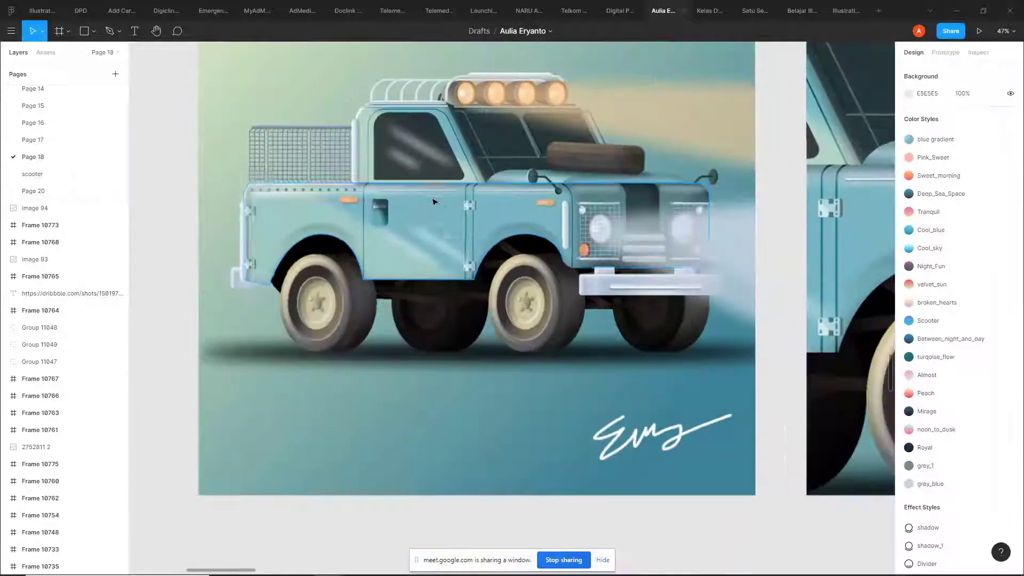
pyautogui.scroll(4, 433, 201)
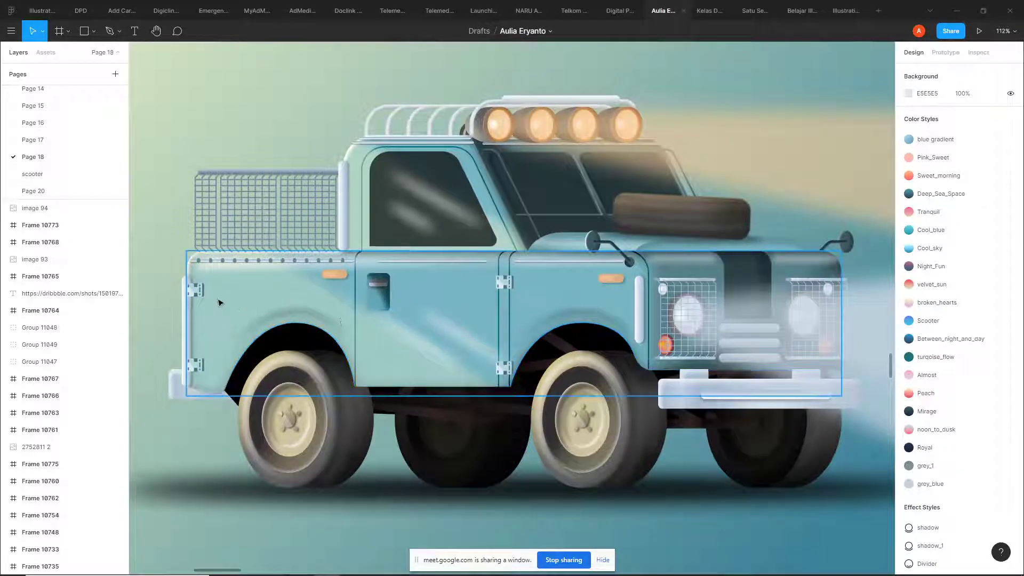
pyautogui.hscroll(-2, 248, 303)
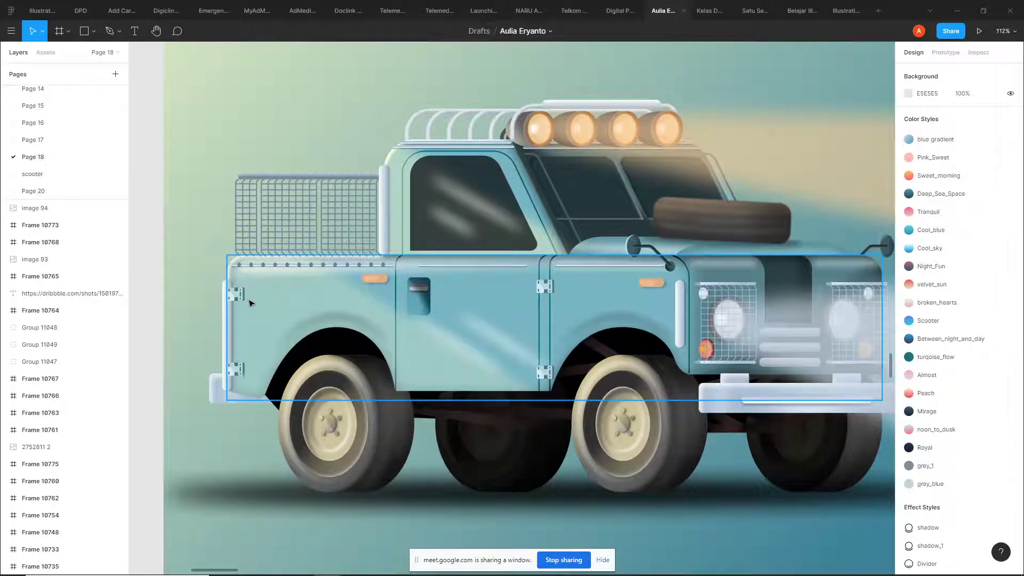
pyautogui.hscroll(-3, 249, 303)
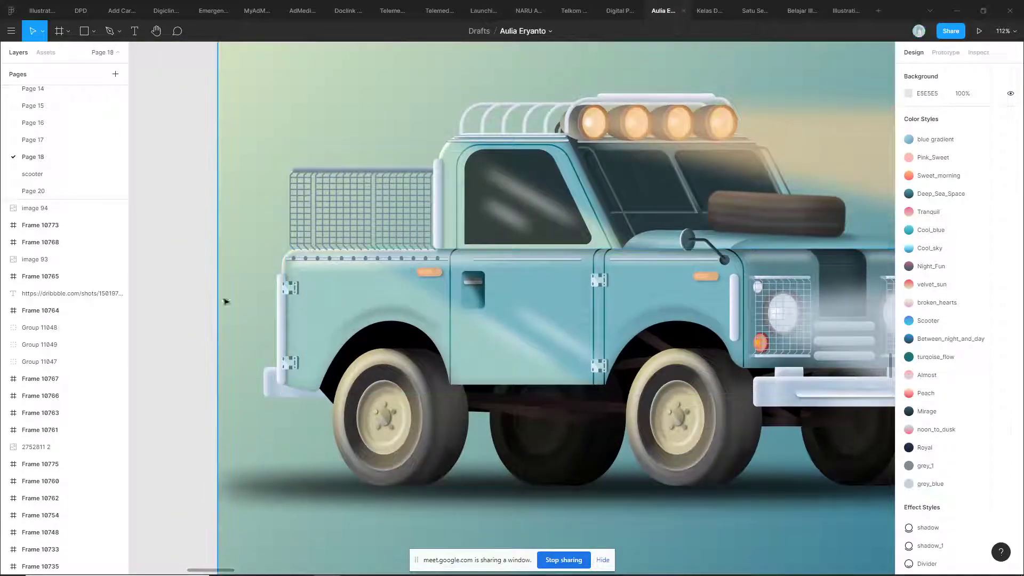
pyautogui.hscroll(3, 259, 293)
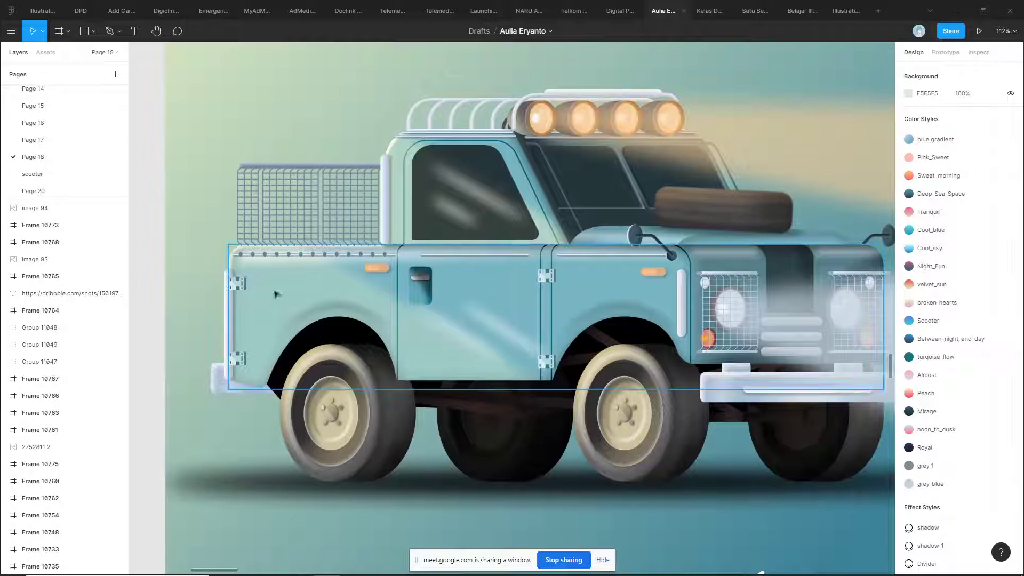
pyautogui.hscroll(1, 261, 293)
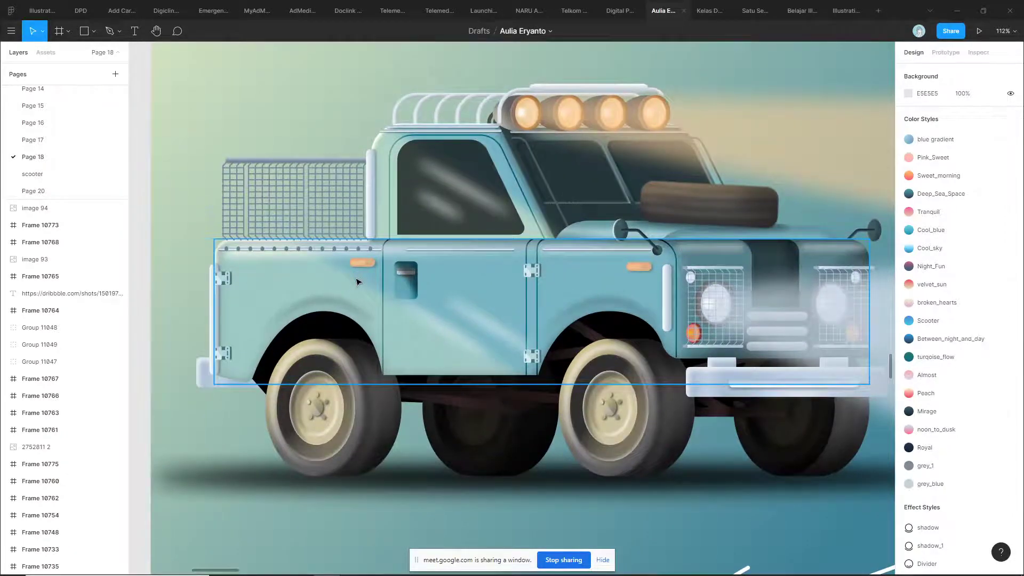
# - Check the Google Meet call in Chrome and return to Figma to inspect the car's wheels, shadow and background
pyautogui.hotkey('alt', 'Tab')
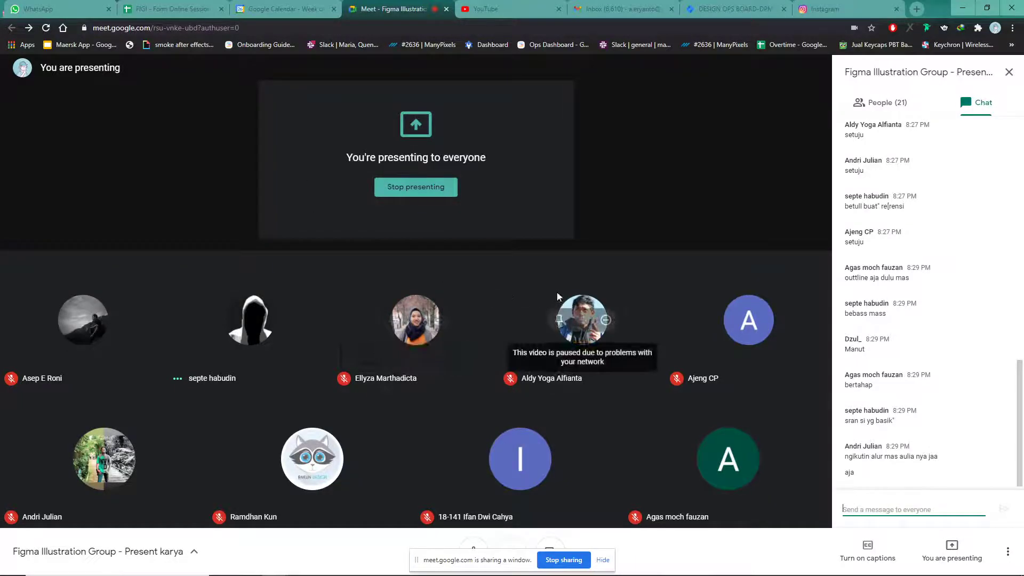
pyautogui.hotkey('alt', 'Tab')
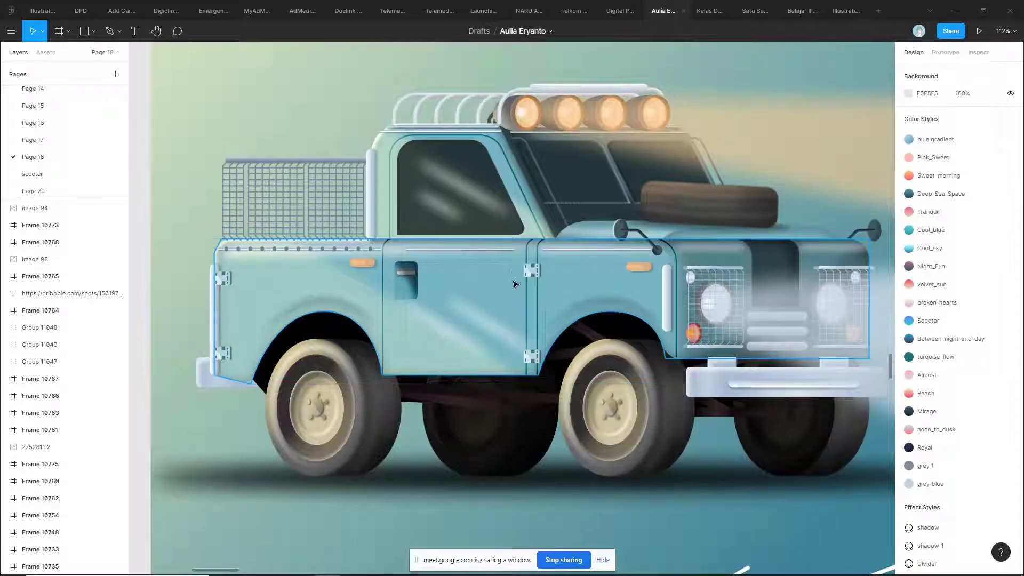
pyautogui.scroll(-3, 533, 299)
pyautogui.scroll(3, 506, 302)
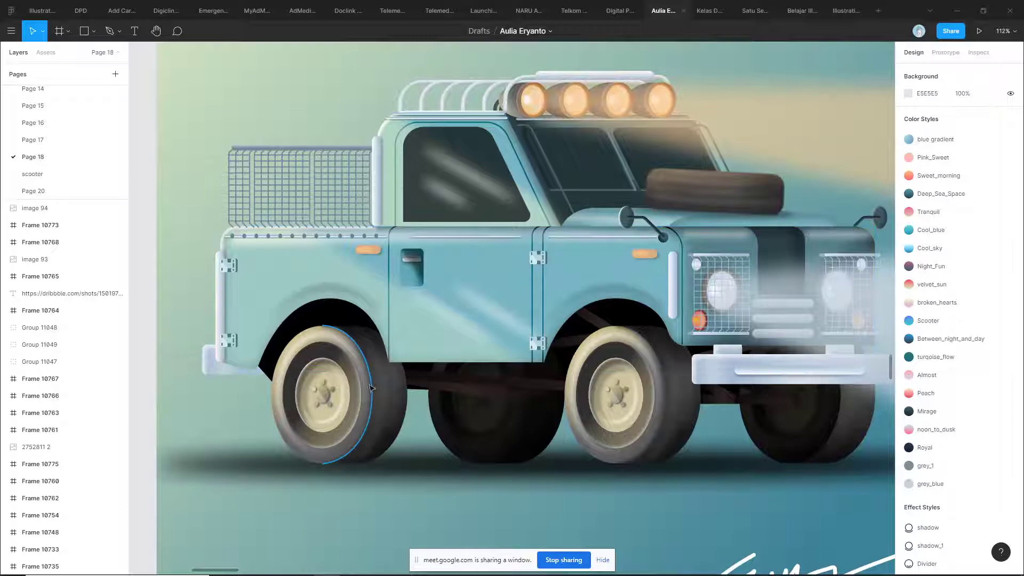
pyautogui.scroll(-2, 581, 470)
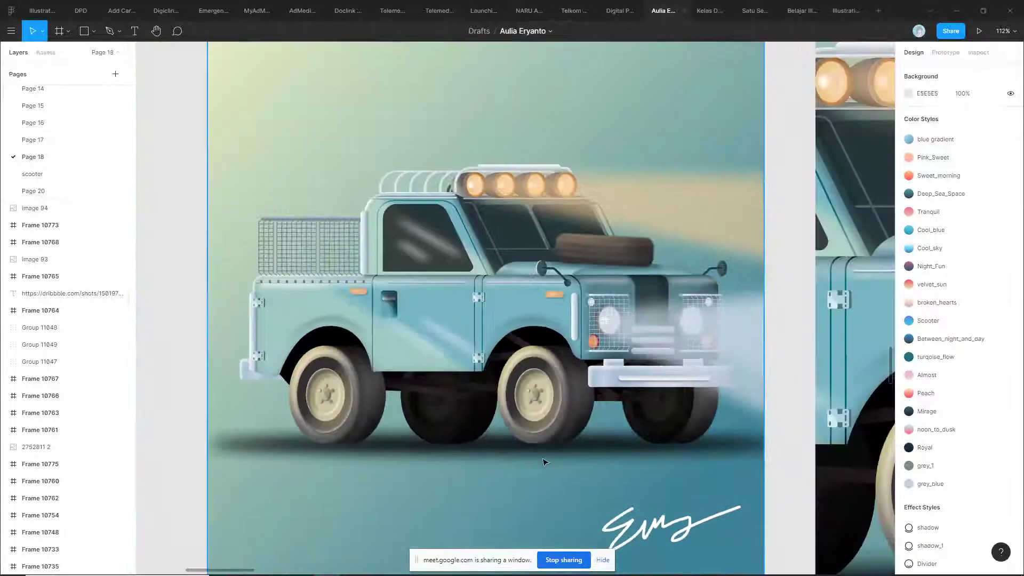
pyautogui.scroll(2, 523, 459)
pyautogui.scroll(1, 463, 447)
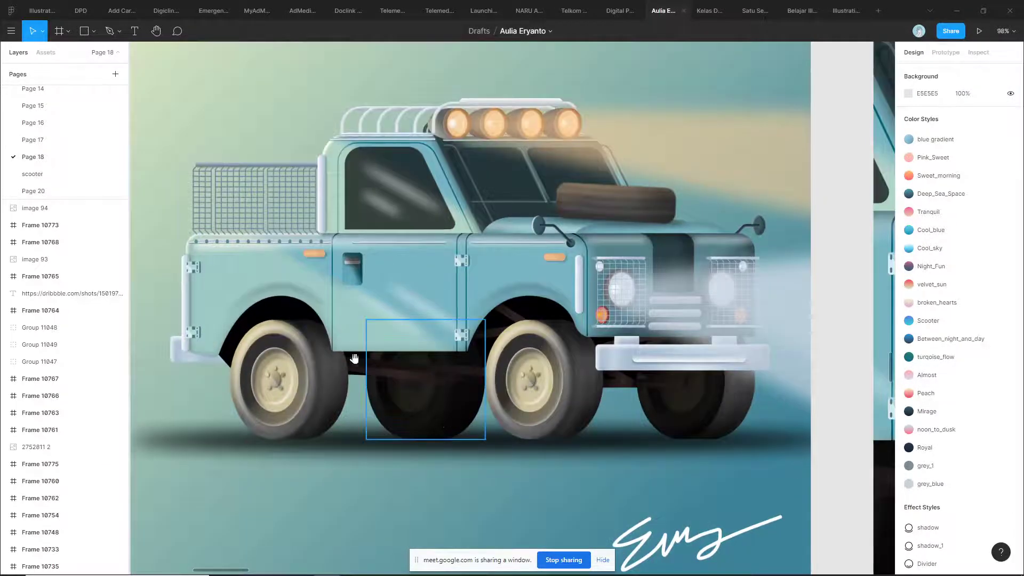
pyautogui.scroll(-1, 448, 432)
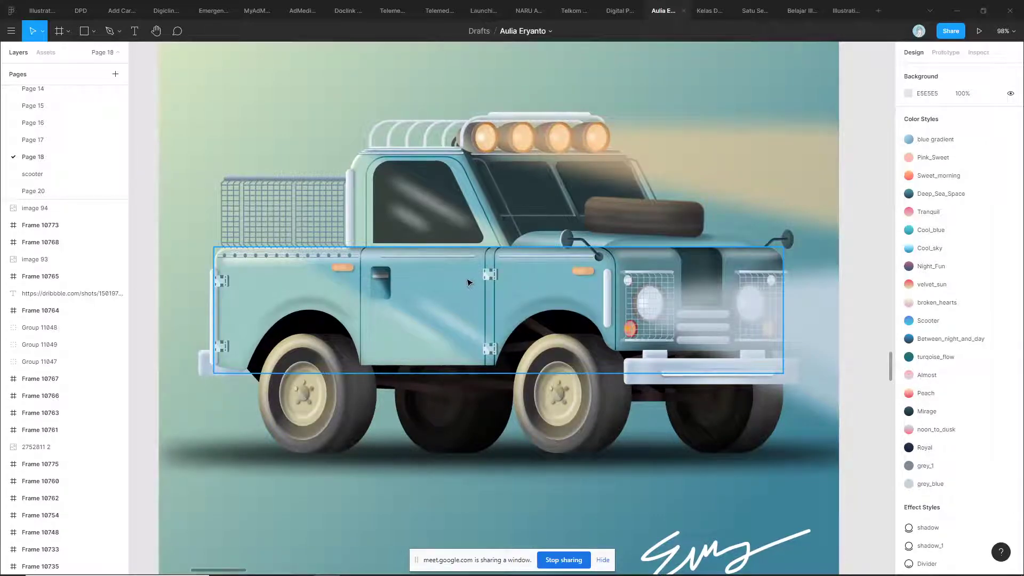
pyautogui.scroll(3, 447, 282)
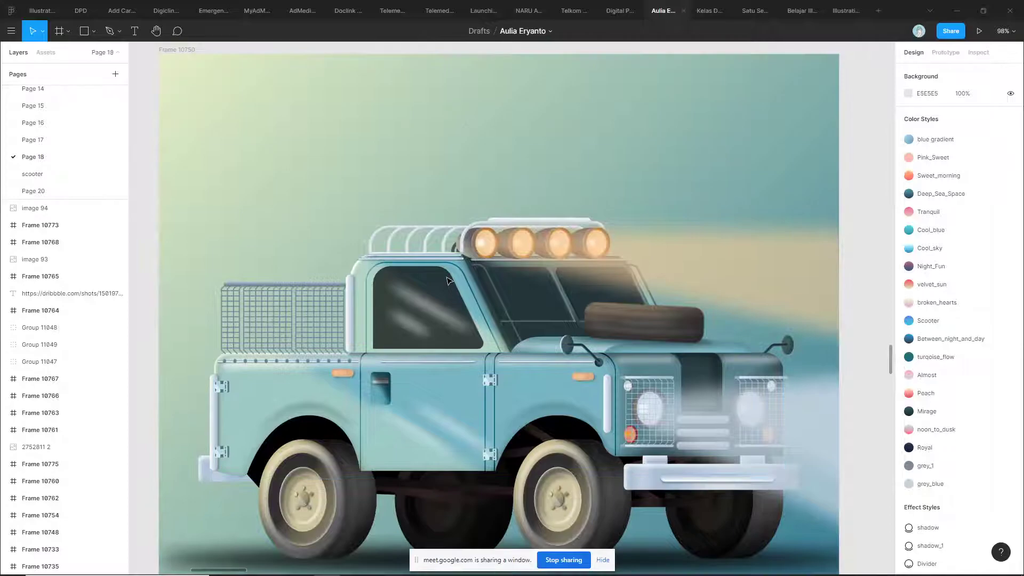
pyautogui.scroll(-3, 447, 281)
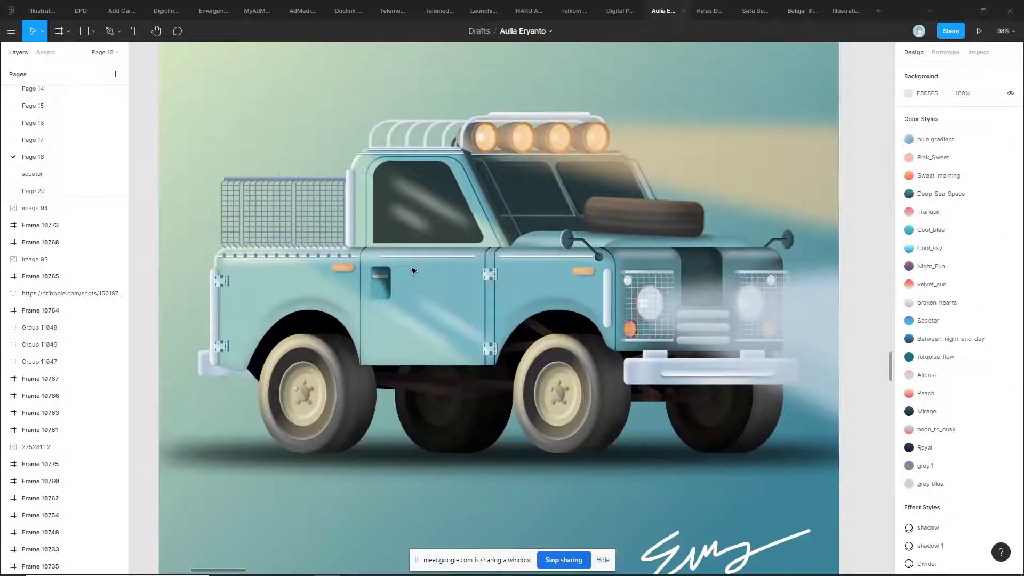
pyautogui.scroll(-5, 705, 158)
# - Select Frame 10750 and compare it with the neighbouring car variations and the other illustrations on the page
pyautogui.click(636, 297)
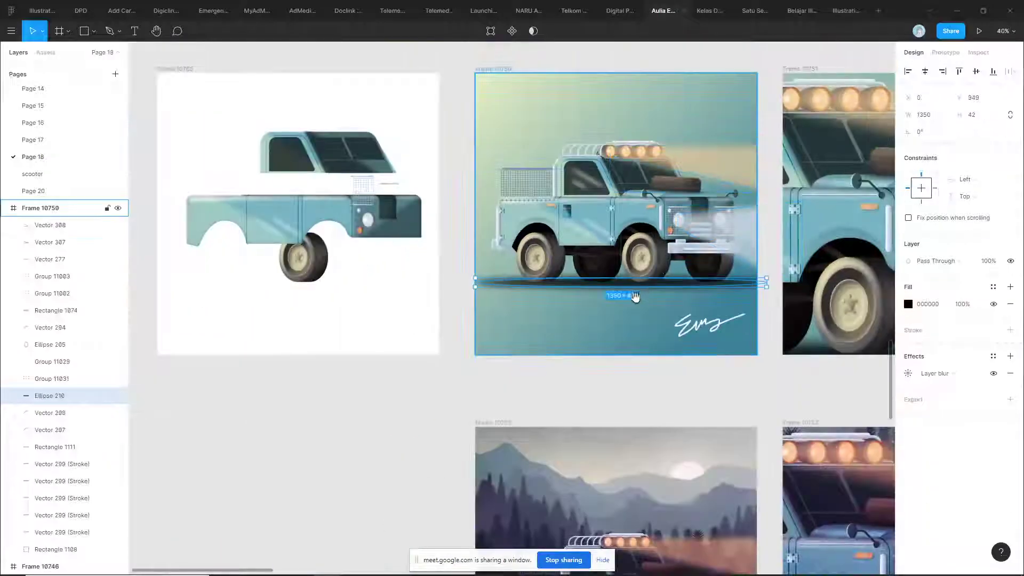
pyautogui.hscroll(3, 560, 326)
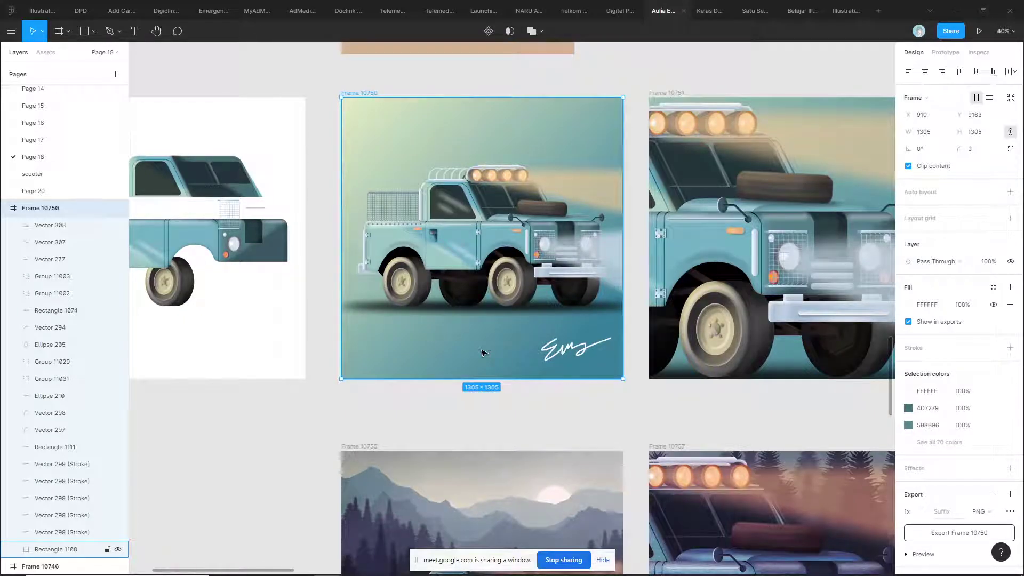
pyautogui.scroll(5, 475, 322)
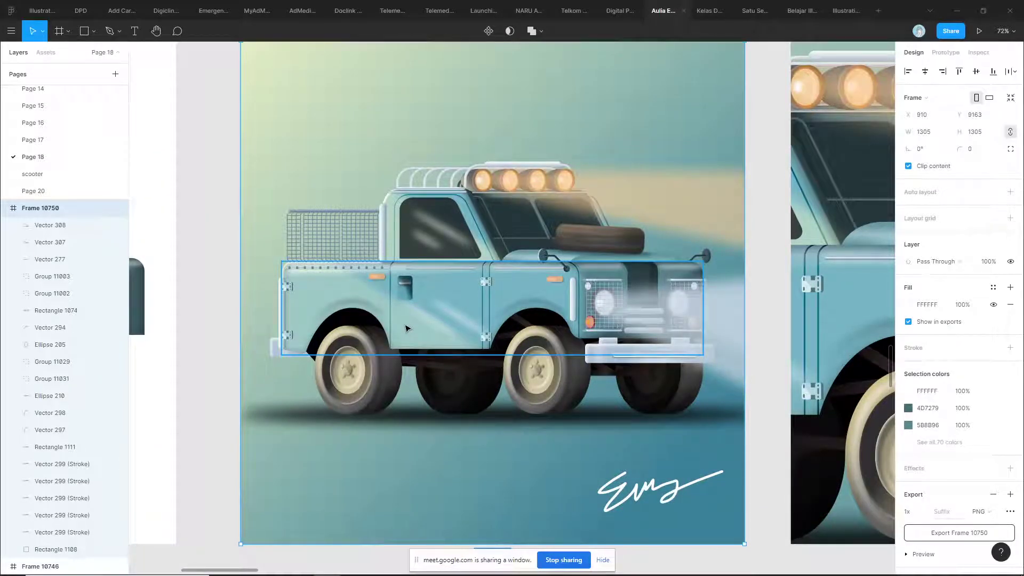
pyautogui.scroll(-5, 392, 326)
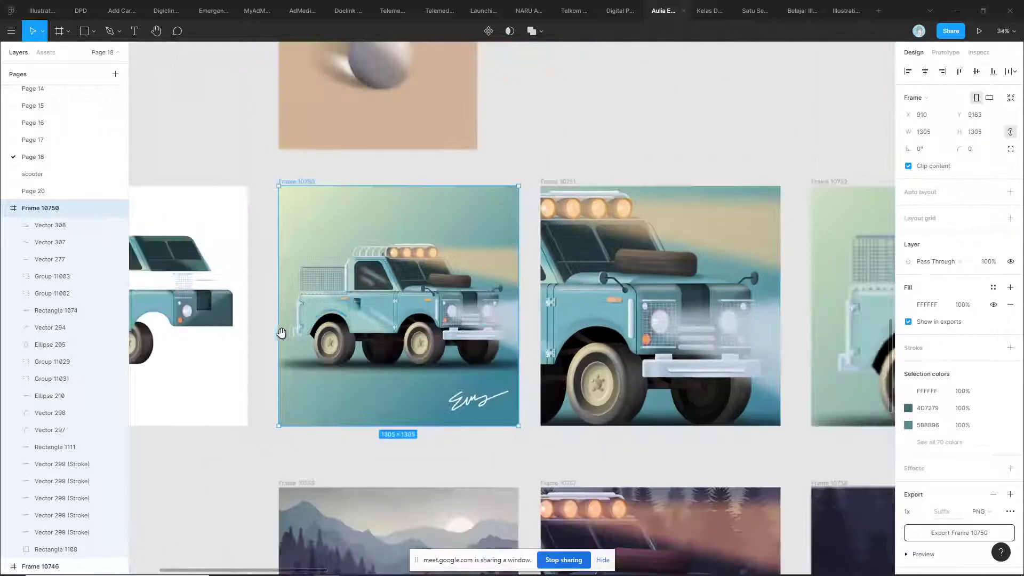
pyautogui.scroll(-10, 516, 325)
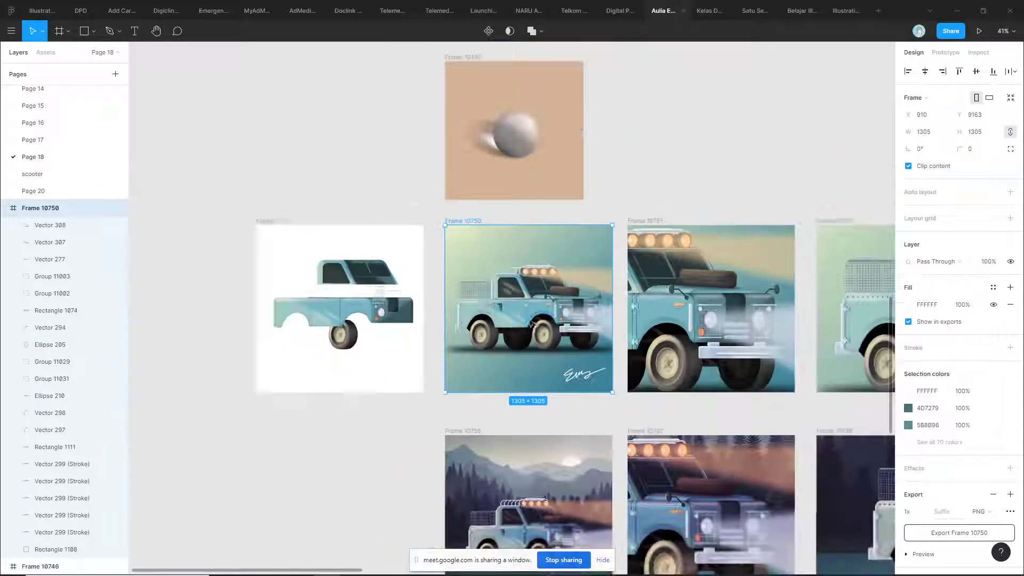
pyautogui.scroll(5, 374, 307)
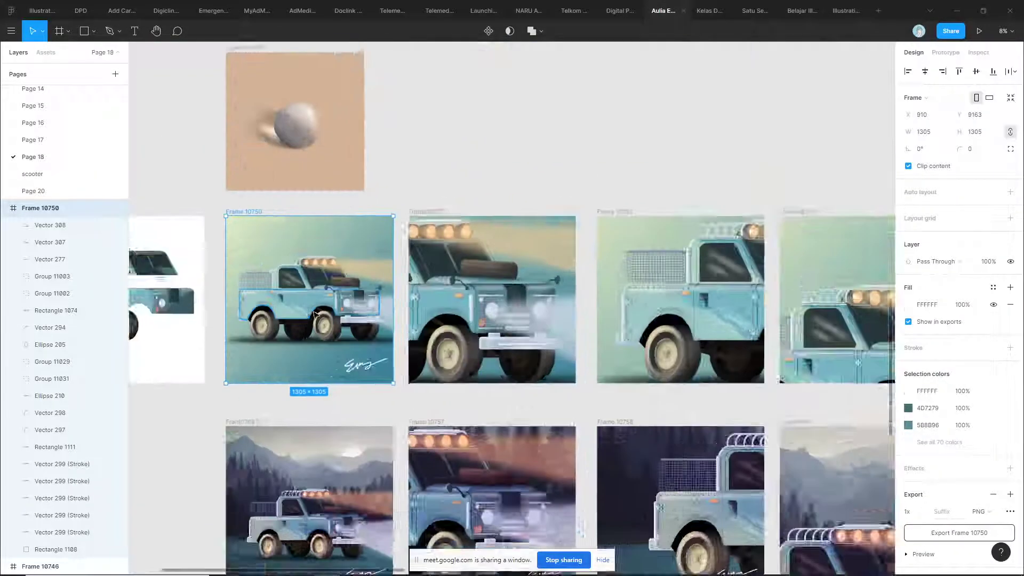
pyautogui.scroll(-6, 599, 308)
pyautogui.moveTo(598, 308); pyautogui.dragTo(667, 331)
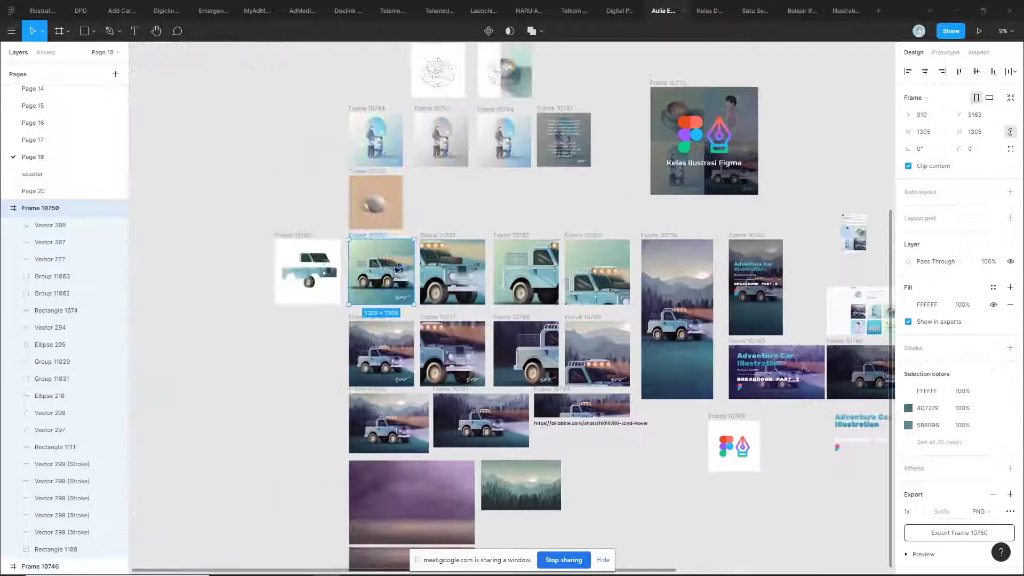
# - Compare the finished car in Frame 10750 with the separate car parts in Frame 10765, leaving nothing selected
pyautogui.scroll(6, 368, 262)
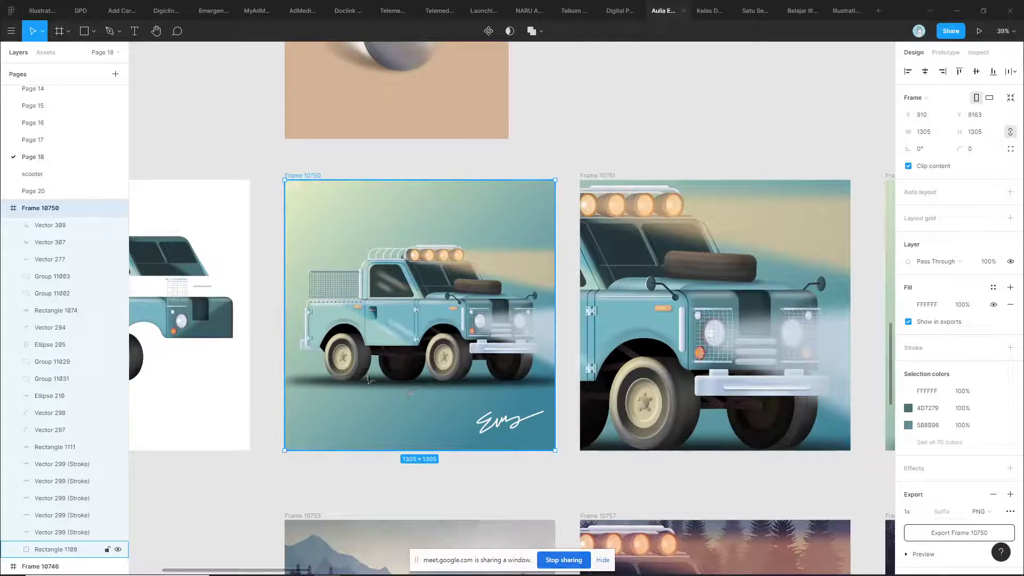
pyautogui.scroll(3, 384, 445)
pyautogui.hscroll(-5, 429, 392)
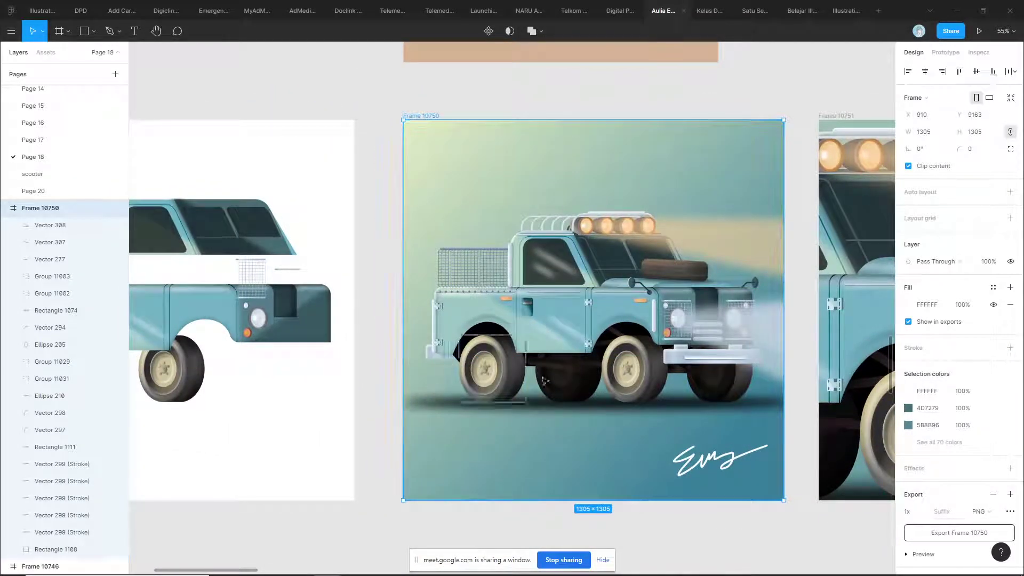
pyautogui.hscroll(-2, 451, 215)
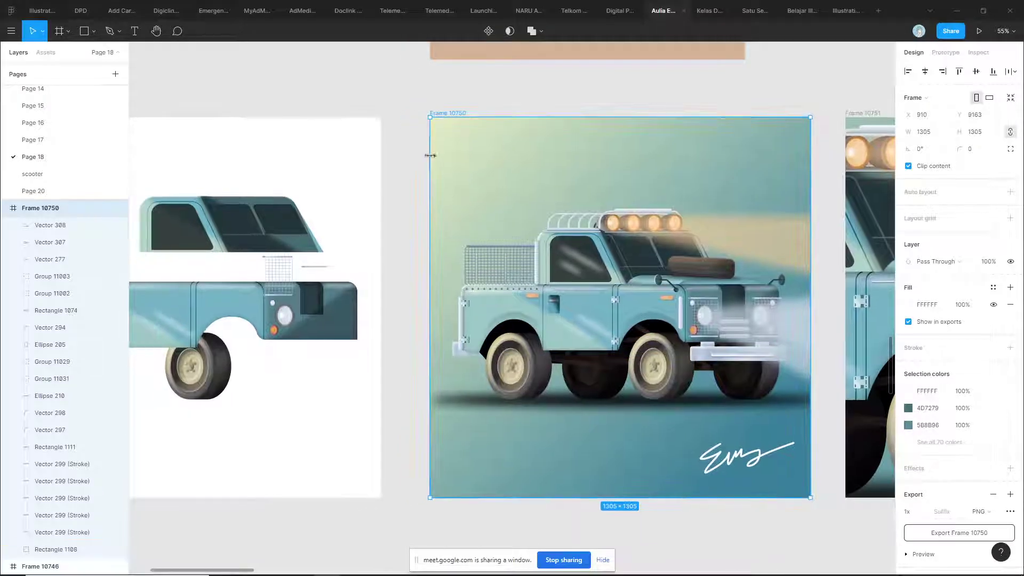
pyautogui.click(407, 155)
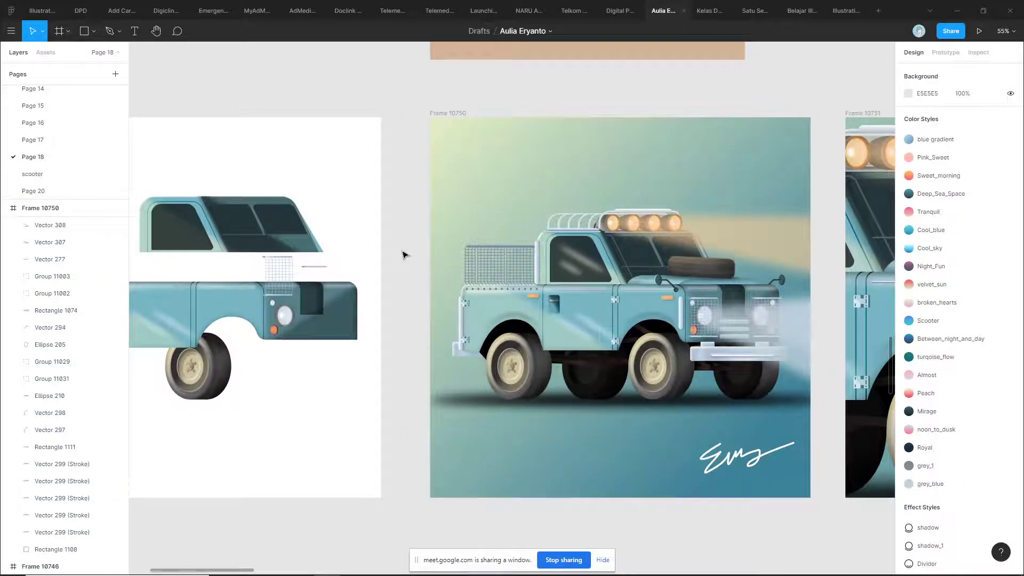
pyautogui.hscroll(-2, 425, 250)
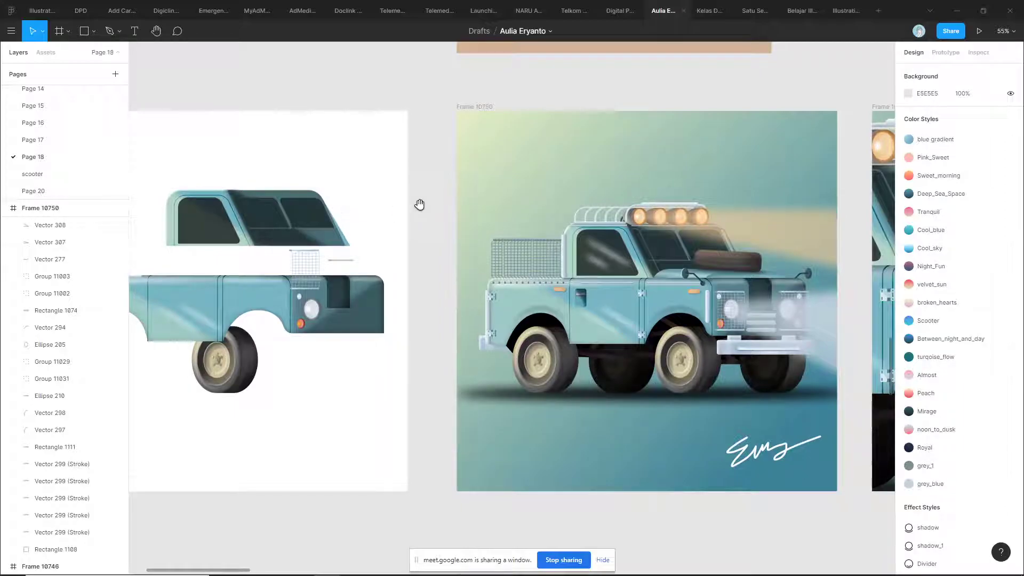
pyautogui.scroll(-1, 421, 208)
pyautogui.scroll(-3, 459, 229)
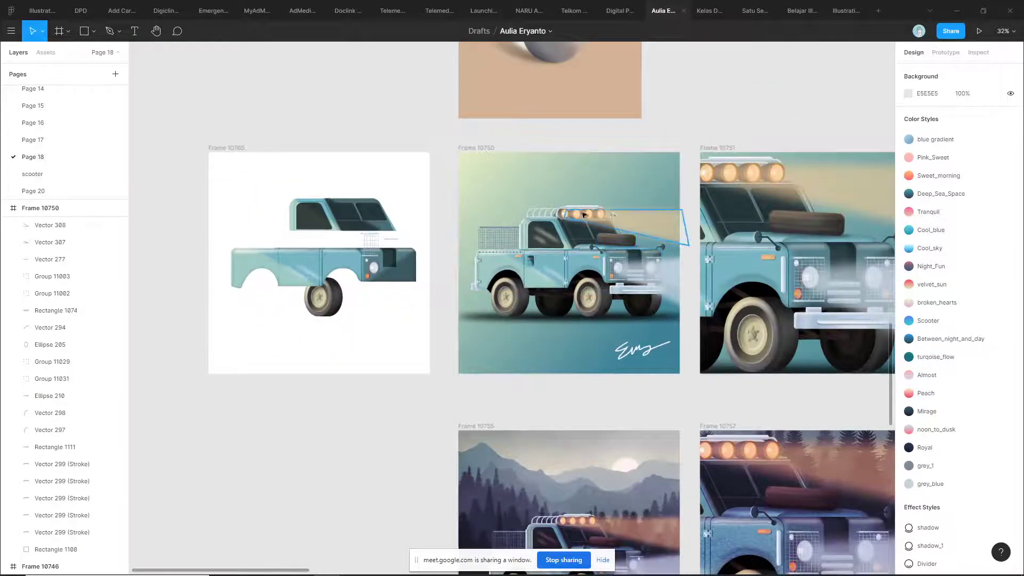
pyautogui.scroll(2, 681, 254)
pyautogui.click(495, 255)
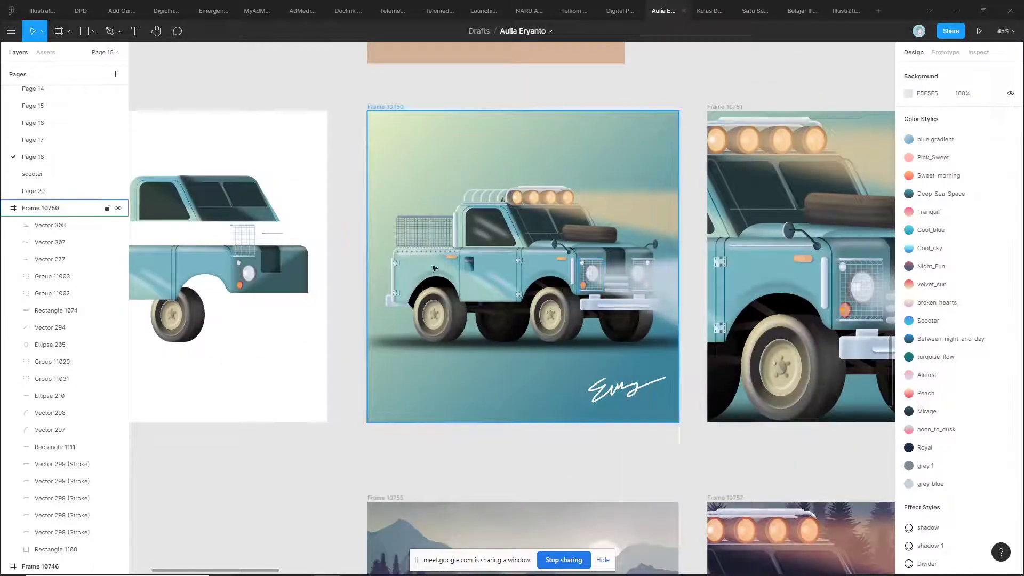
pyautogui.press('Escape')
# - Switch to Chrome, open dribbble.com in a new tab, and search for the Land Rover illustrator by name to open their profile
pyautogui.hotkey('alt', 'Tab')
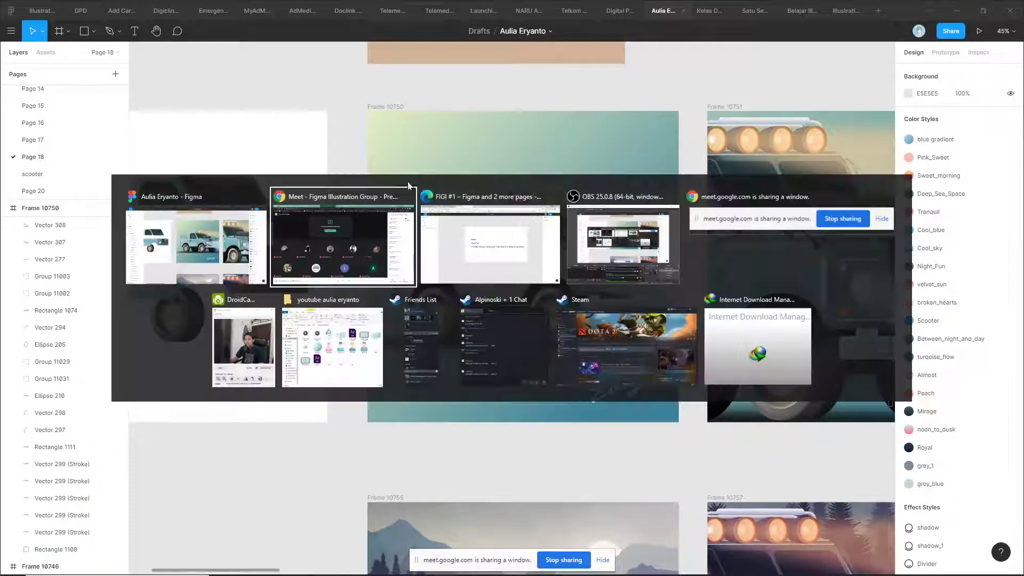
pyautogui.hotkey('ctrl', 't')
pyautogui.write('drib')
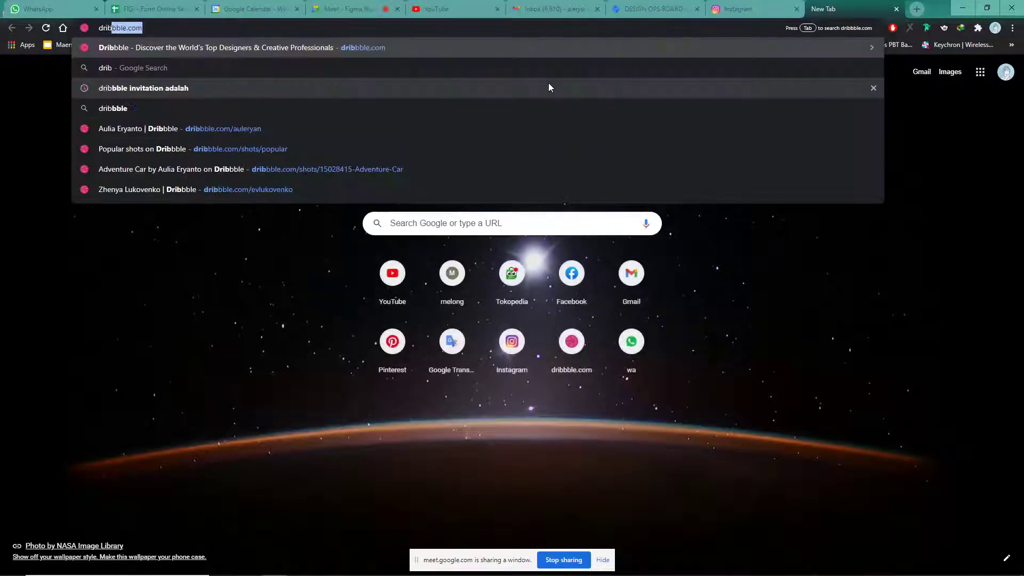
pyautogui.press('Return')
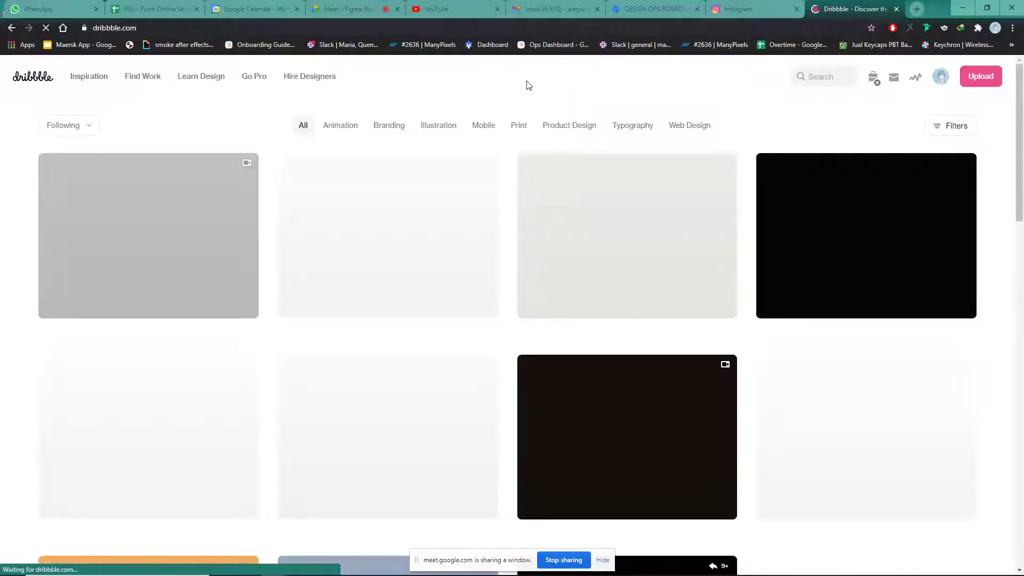
pyautogui.write('zheny')
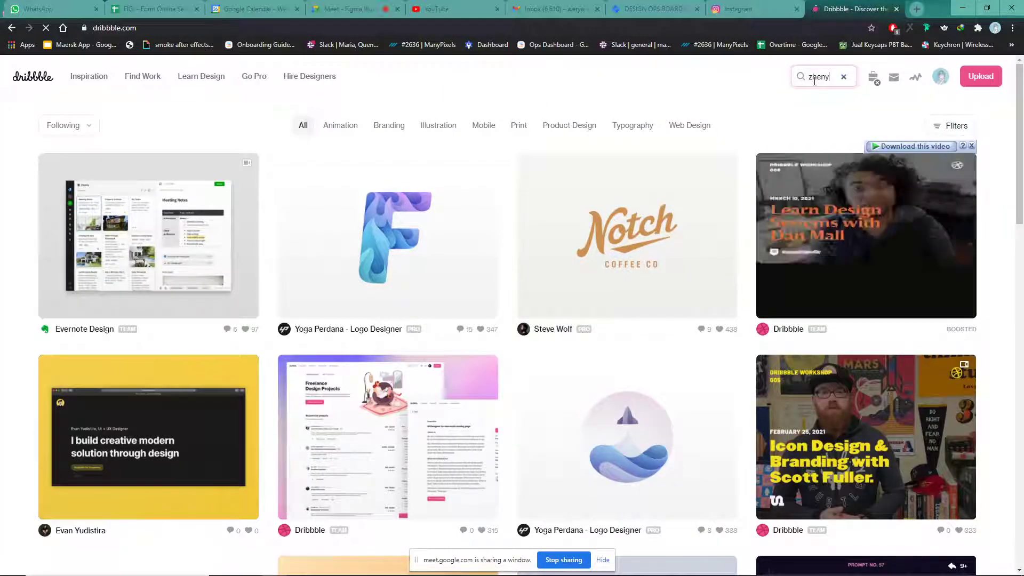
pyautogui.write('a luko')
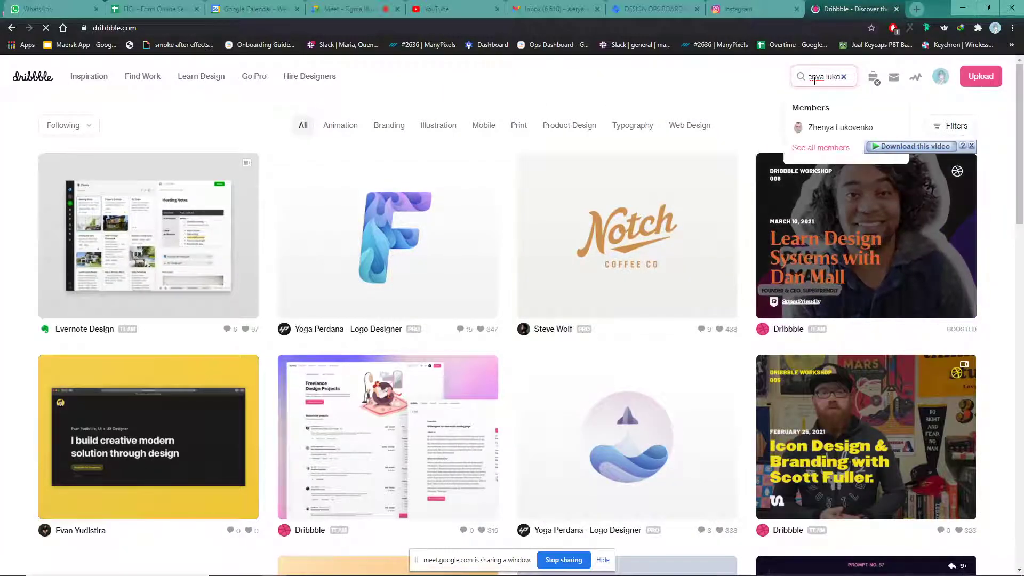
pyautogui.click(832, 128)
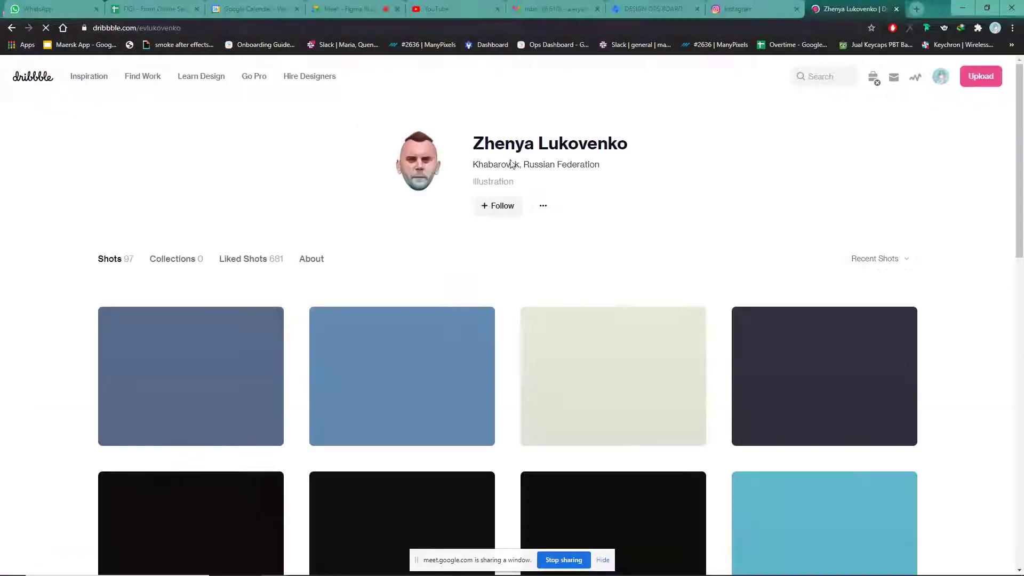
# - Open the illustrator's Land Rover shot, copy its image, and switch back to Figma
pyautogui.scroll(-3, 371, 307)
pyautogui.click(591, 351)
pyautogui.rightClick(497, 315)
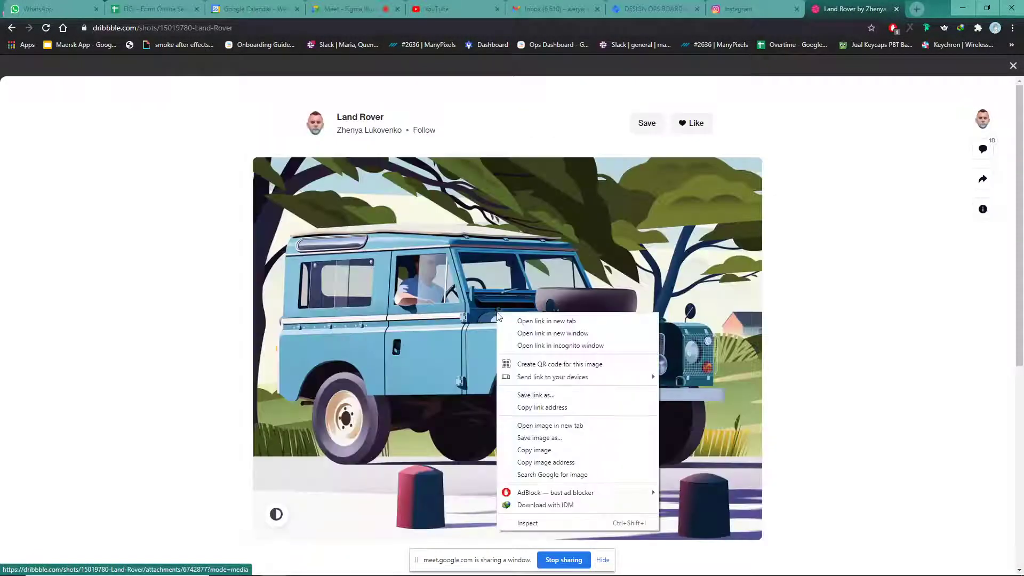
pyautogui.click(536, 450)
pyautogui.hotkey('alt', 'Tab')
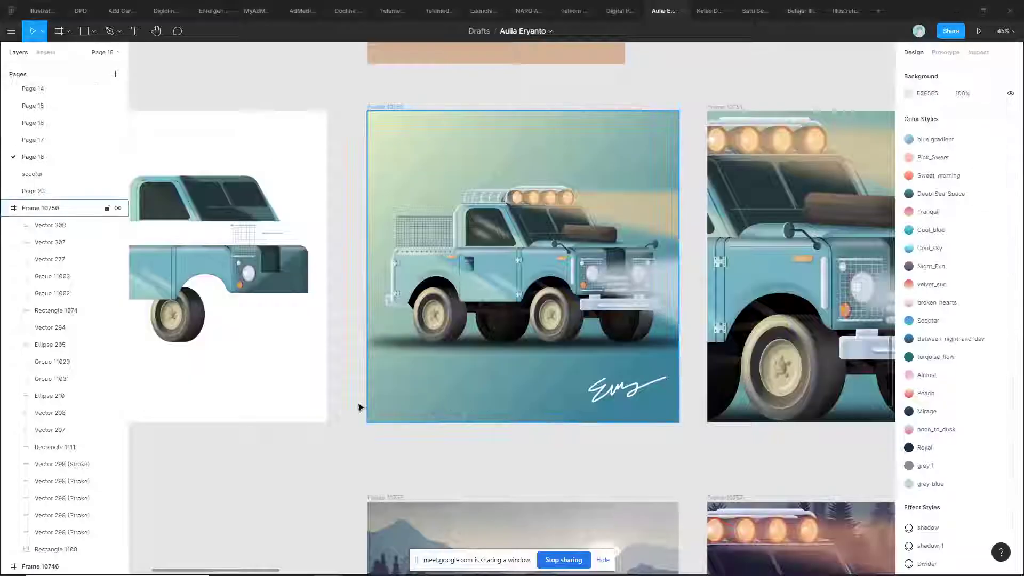
# - Delete the separate car parts beside Frame 10750 and place the copied Land Rover image in the cleared space
pyautogui.moveTo(299, 411); pyautogui.dragTo(536, 411)
pyautogui.scroll(-3, 537, 411)
pyautogui.click(416, 219)
pyautogui.press('Delete')
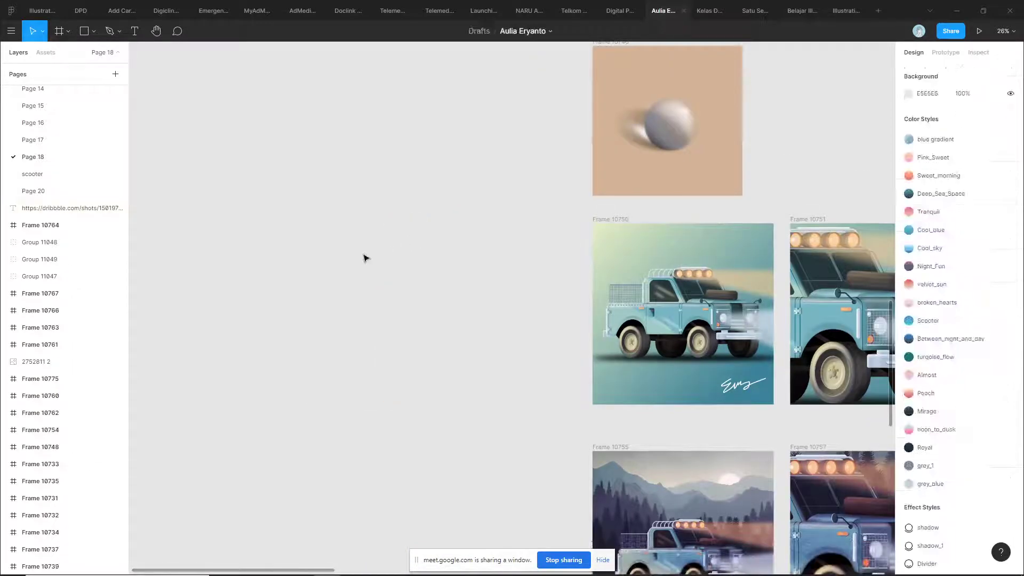
pyautogui.hotkey('ctrl', 'v')
pyautogui.scroll(2, 532, 376)
pyautogui.moveTo(466, 361); pyautogui.dragTo(478, 425)
pyautogui.moveTo(539, 354); pyautogui.dragTo(489, 316)
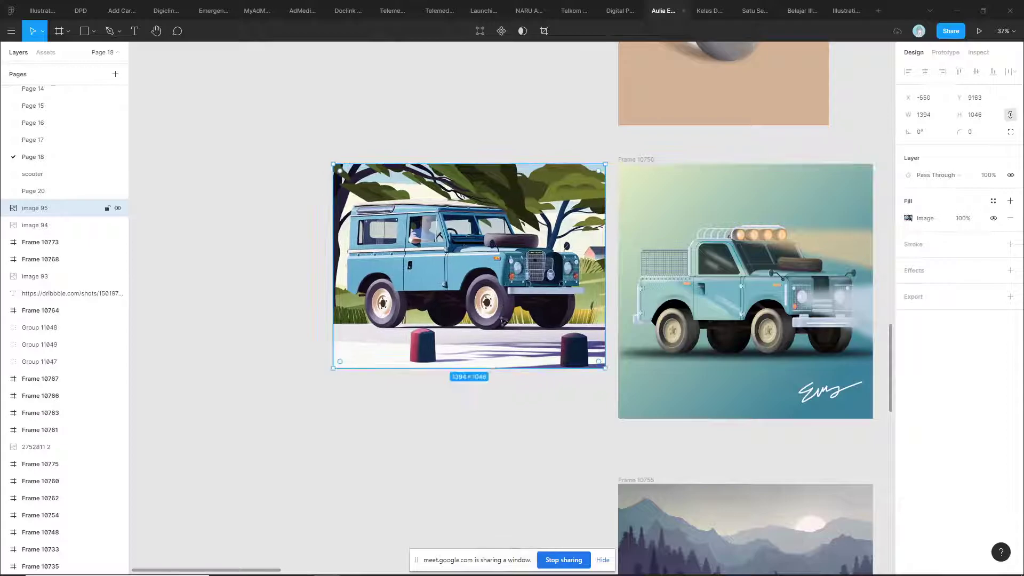
# - Trace the lower bodywork of the blue car in the Land Rover image with a rough Pen path
pyautogui.click(544, 400)
pyautogui.scroll(2, 457, 418)
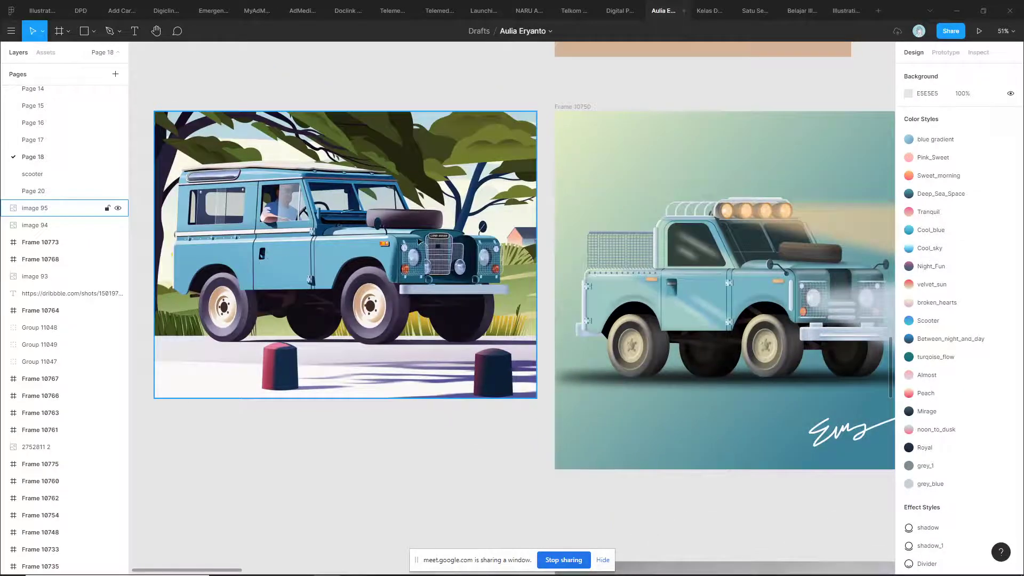
pyautogui.scroll(6, 297, 289)
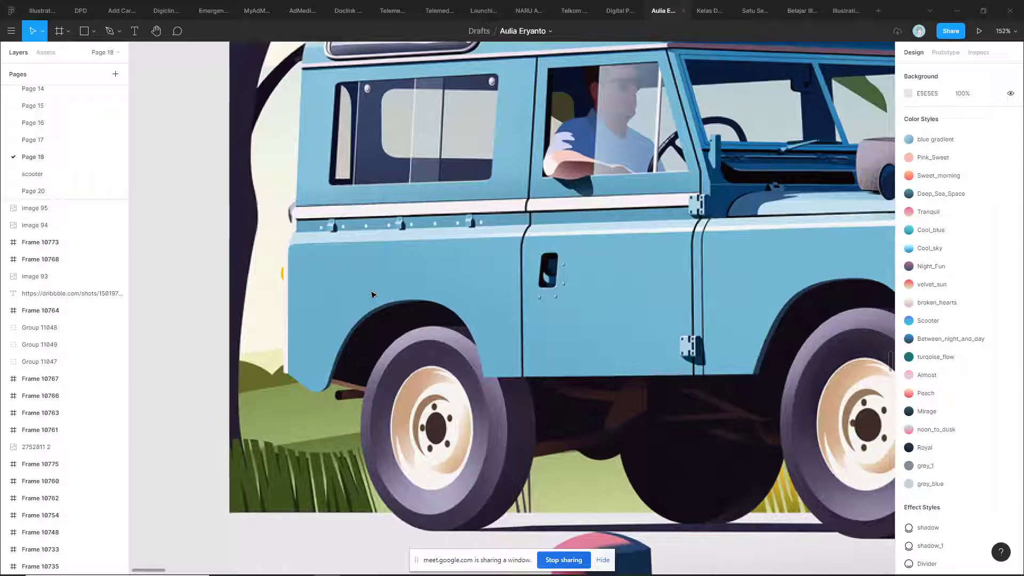
pyautogui.press('p')
pyautogui.click(290, 237)
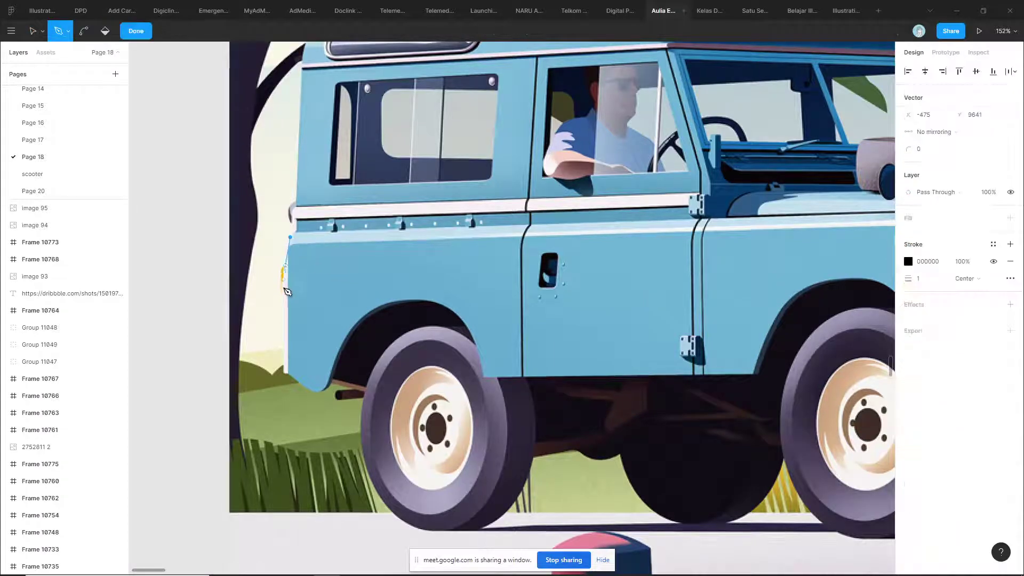
pyautogui.scroll(-4, 308, 372)
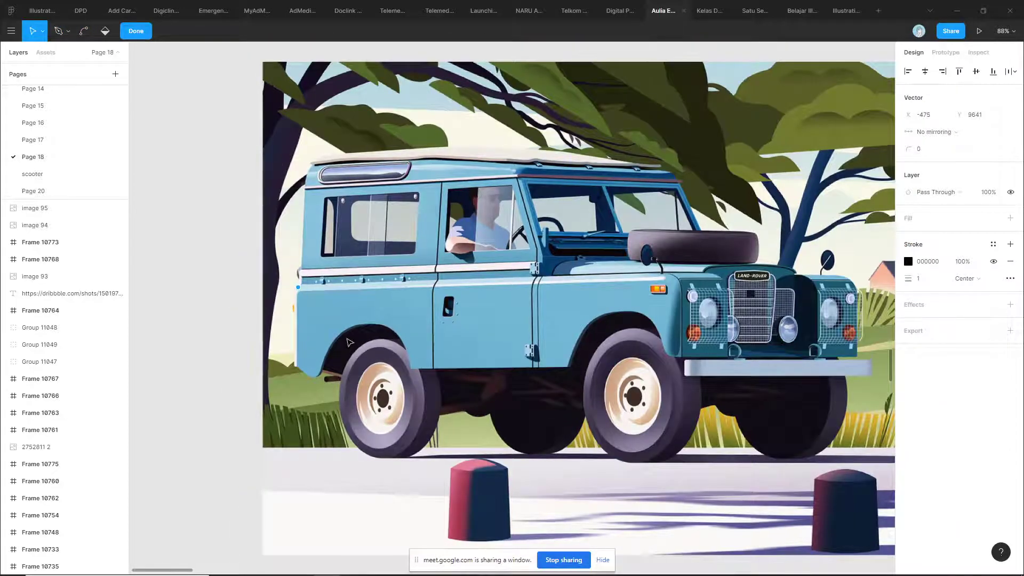
pyautogui.scroll(4, 345, 342)
pyautogui.press('p')
pyautogui.click(268, 249)
pyautogui.scroll(-3, 240, 298)
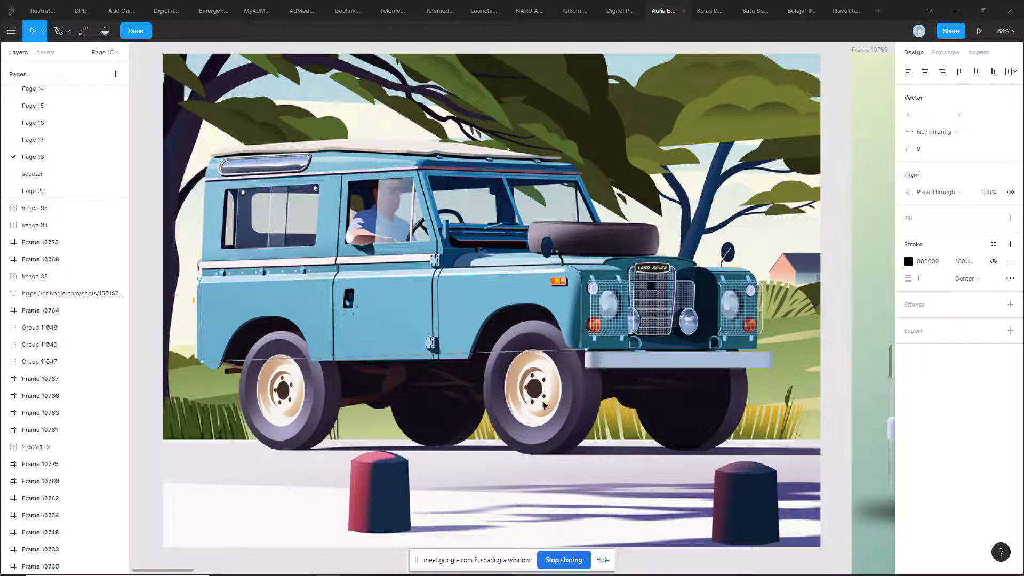
# - Compare the Land Rover image with the car in Frame 10750, and discard the path traced over the bodywork
pyautogui.scroll(-3, 547, 360)
pyautogui.hscroll(5, 535, 430)
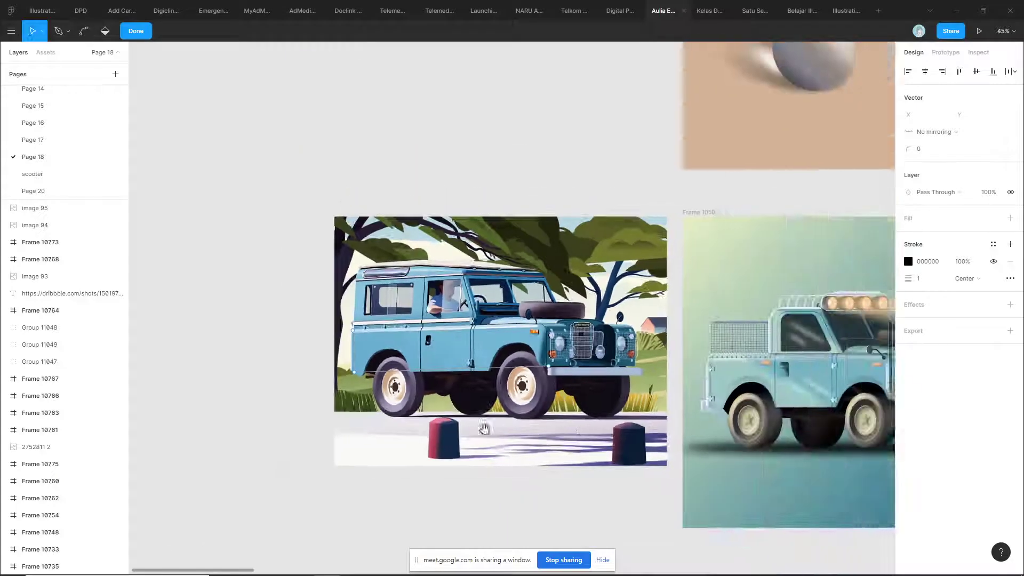
pyautogui.scroll(5, 330, 356)
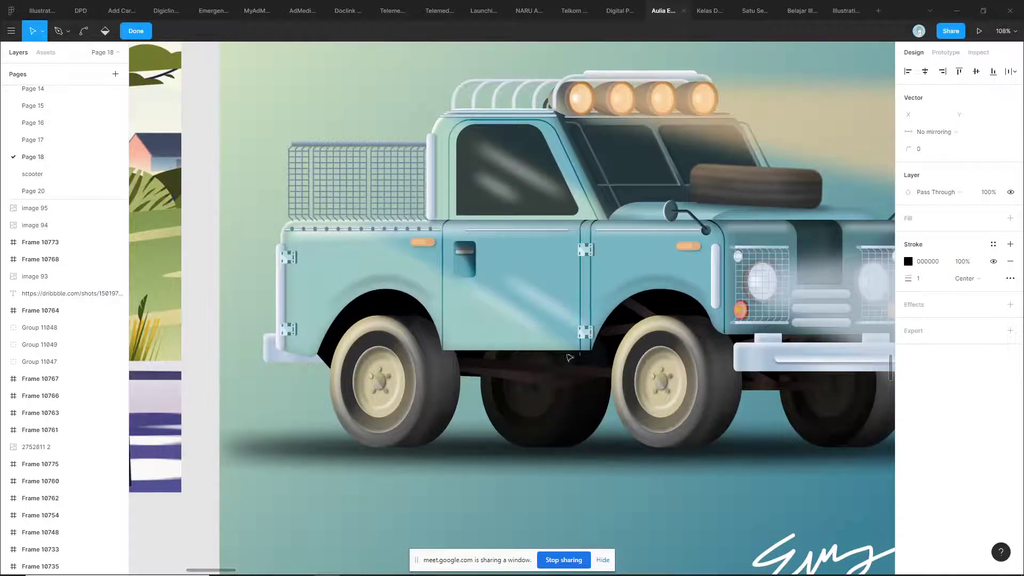
pyautogui.scroll(-6, 792, 359)
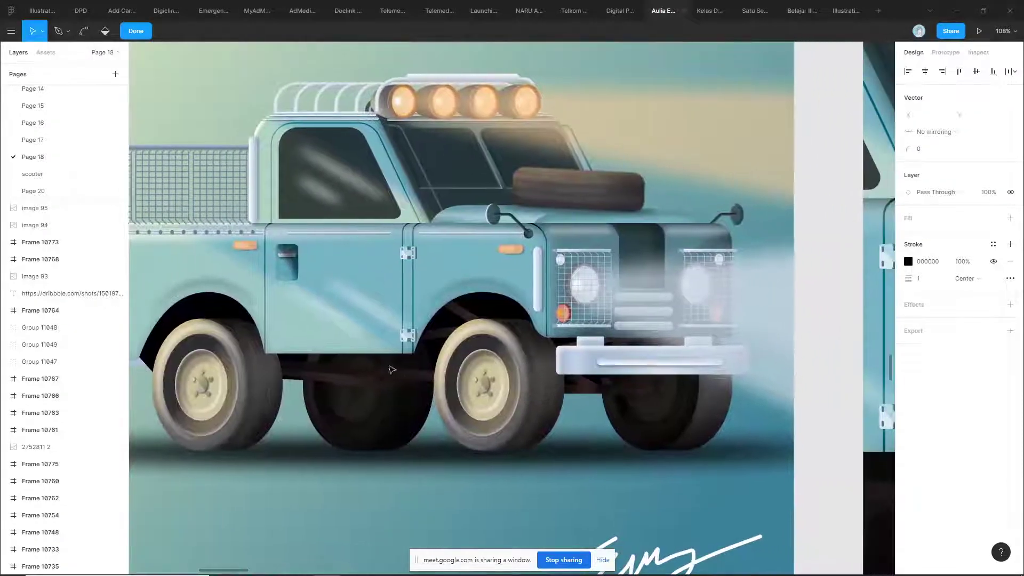
pyautogui.hscroll(-3, 329, 367)
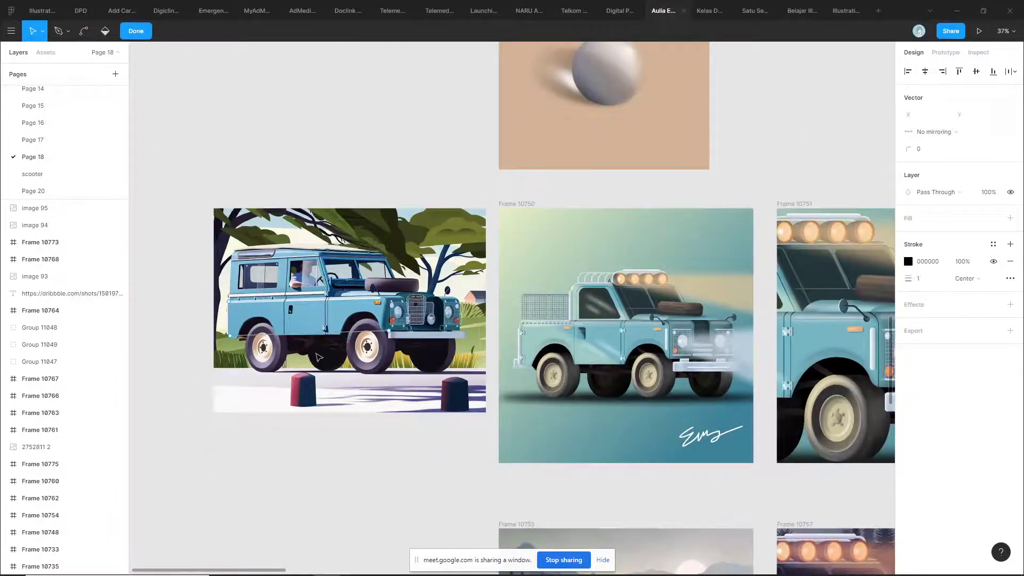
pyautogui.hscroll(-1, 318, 357)
pyautogui.press('Escape')
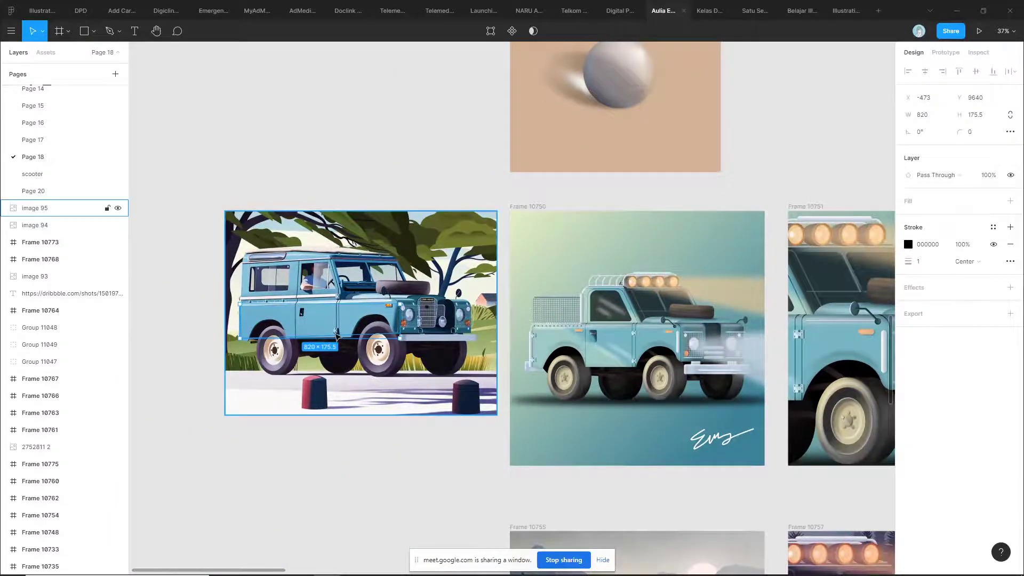
pyautogui.press('Escape')
pyautogui.hscroll(-1, 355, 344)
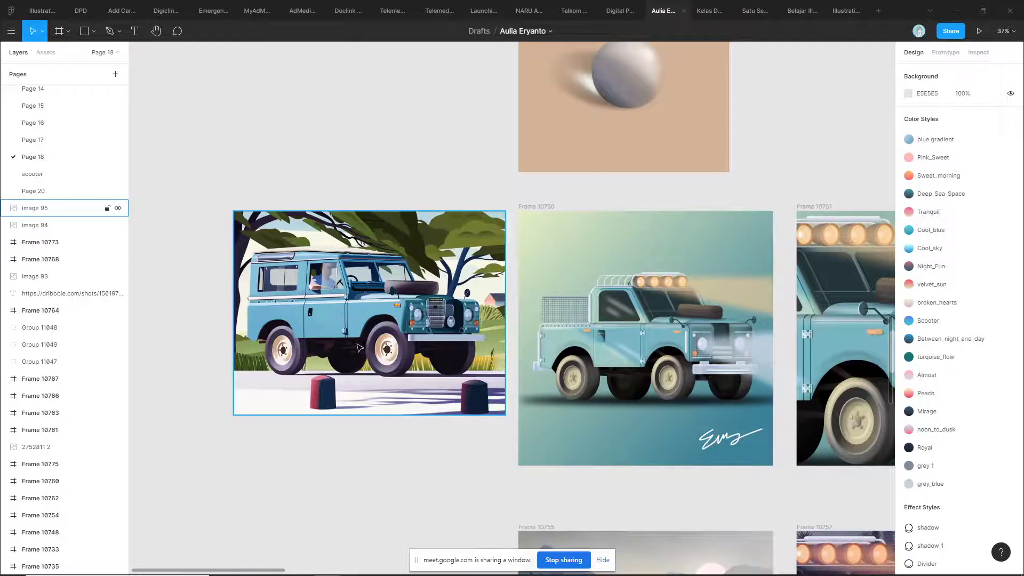
# - Examine the Land Rover image's body and wheels against those of the car in Frame 10750
pyautogui.scroll(3, 359, 348)
pyautogui.click(408, 331)
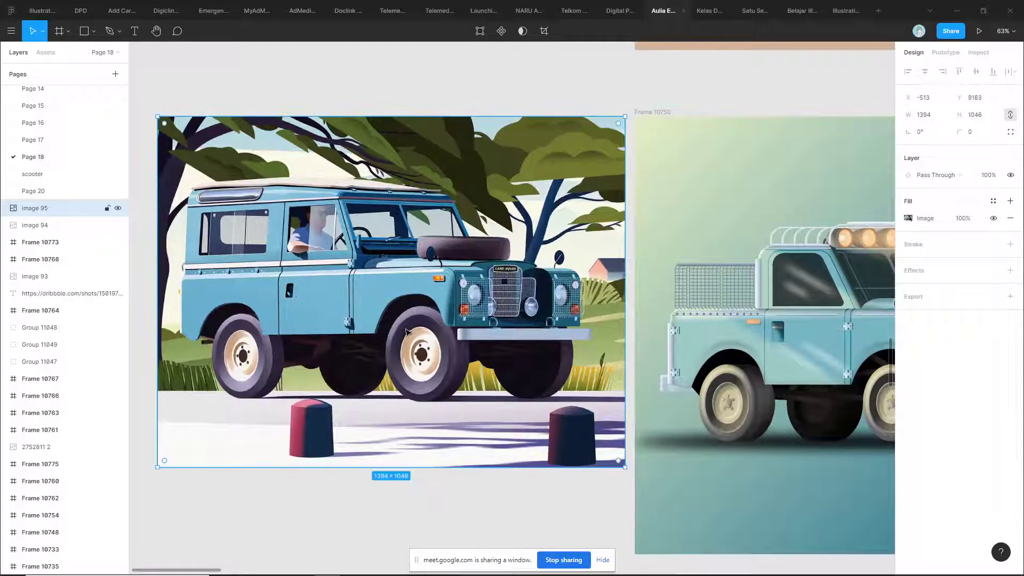
pyautogui.hscroll(-2, 408, 331)
pyautogui.moveTo(429, 340); pyautogui.dragTo(325, 343)
pyautogui.hscroll(5, 550, 342)
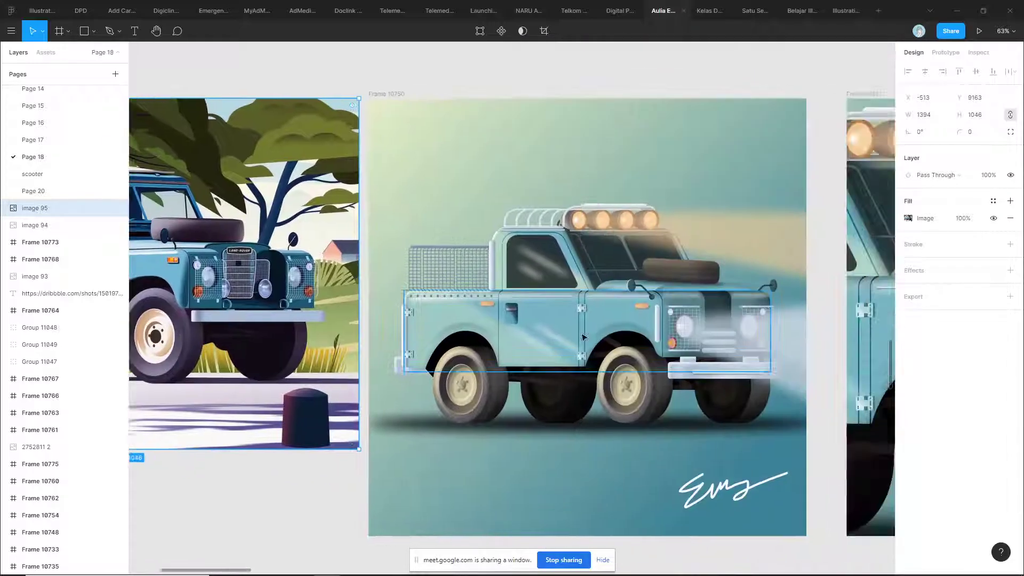
pyautogui.hscroll(-6, 599, 335)
pyautogui.keyDown('ctrl'); pyautogui.scroll(-3, 512, 347); pyautogui.keyUp('ctrl')
pyautogui.scroll(-1, 433, 337)
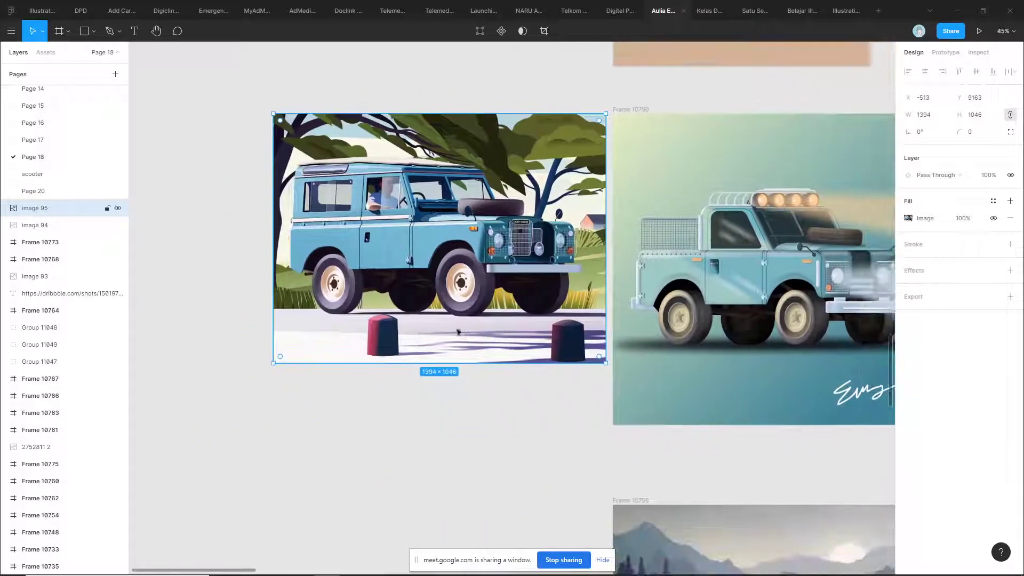
pyautogui.keyDown('ctrl'); pyautogui.scroll(3, 326, 282); pyautogui.keyUp('ctrl')
pyautogui.hscroll(5, 443, 385)
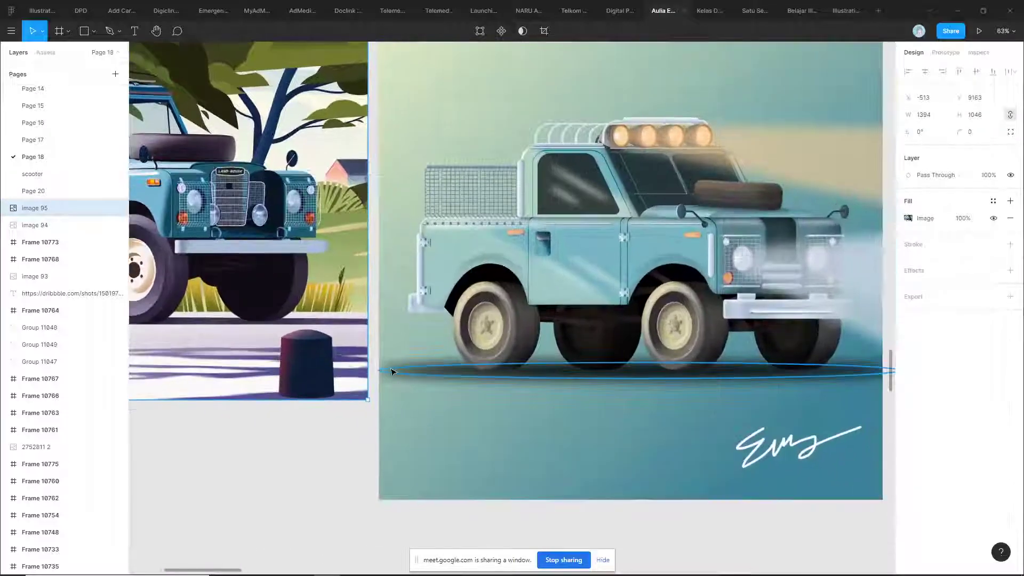
# - Try a Pen path on the empty ground below the car in Frame 10750, then discard it
pyautogui.press('p')
pyautogui.click(440, 382)
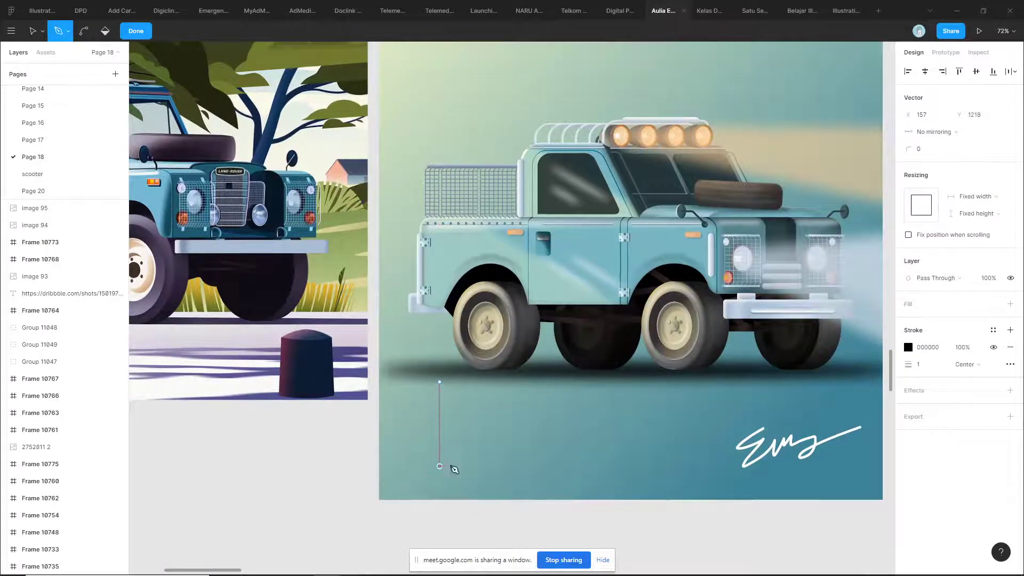
pyautogui.press('BackSpace')
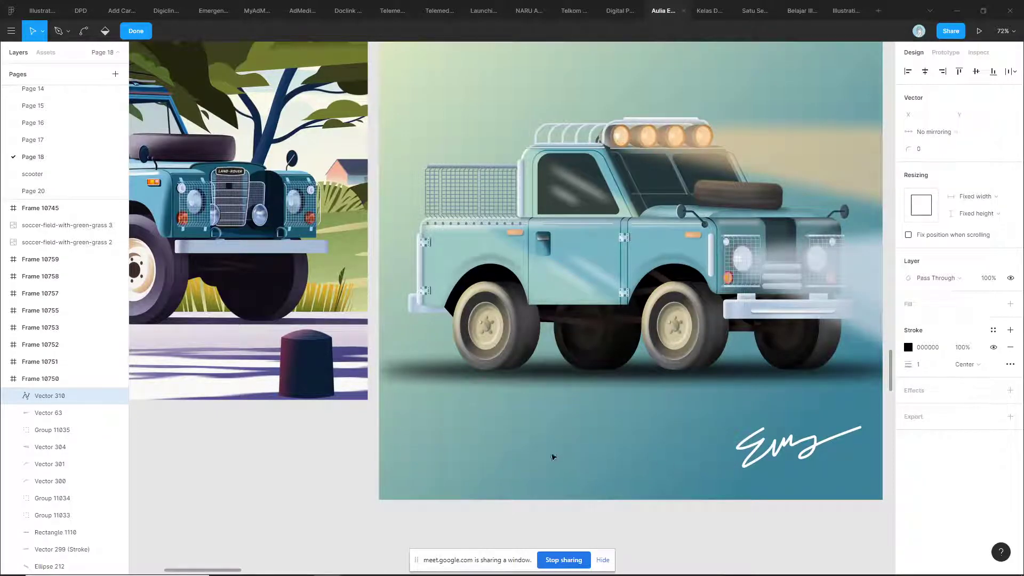
pyautogui.keyDown('ctrl'); pyautogui.scroll(-5, 559, 460); pyautogui.keyUp('ctrl')
pyautogui.press('Escape')
pyautogui.press('Delete')
# - Draw a rectangle about 665 × 173 below the car in Frame 10750 and delete it
pyautogui.press('r')
pyautogui.moveTo(459, 416); pyautogui.dragTo(608, 454)
pyautogui.keyDown('ctrl'); pyautogui.scroll(3, 477, 426); pyautogui.keyUp('ctrl')
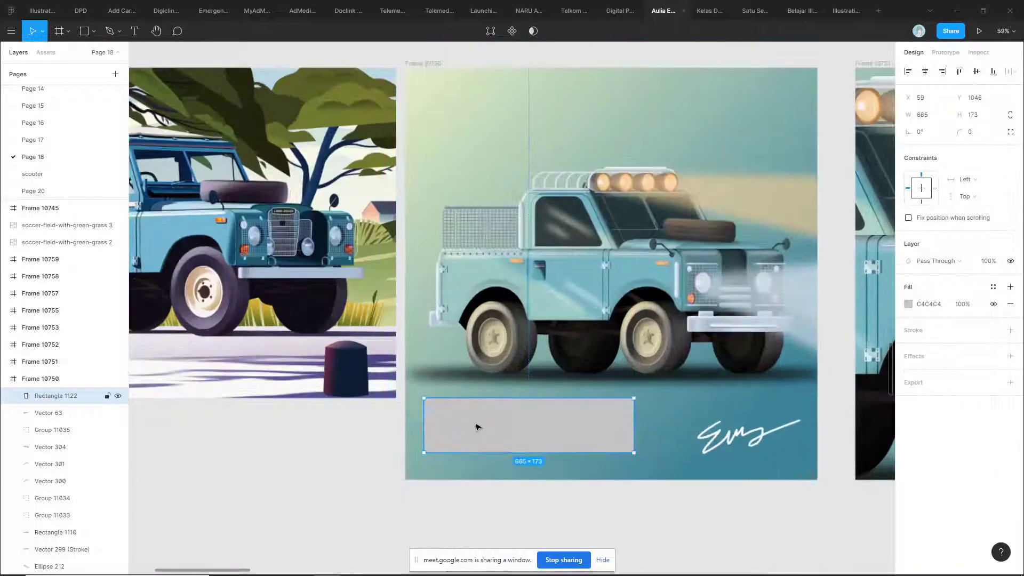
pyautogui.click(366, 448)
pyautogui.click(495, 441)
pyautogui.press('Delete')
# - Compare the Land Rover reference with the daytime car variations and the night version in Frame 10755
pyautogui.hscroll(-3, 364, 448)
pyautogui.keyDown('ctrl'); pyautogui.scroll(-5, 364, 448); pyautogui.keyUp('ctrl')
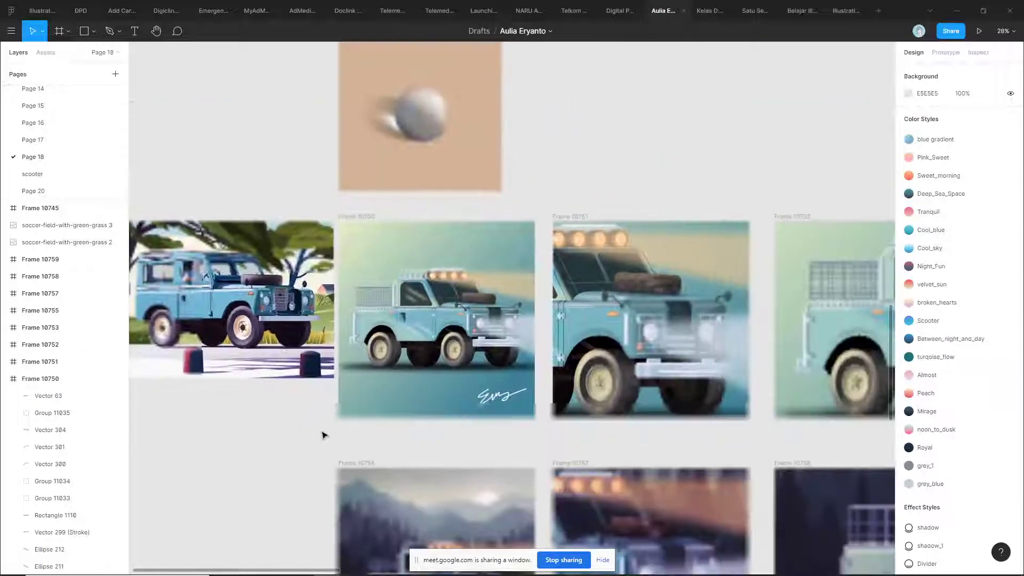
pyautogui.scroll(1, 354, 430)
pyautogui.scroll(-4, 353, 430)
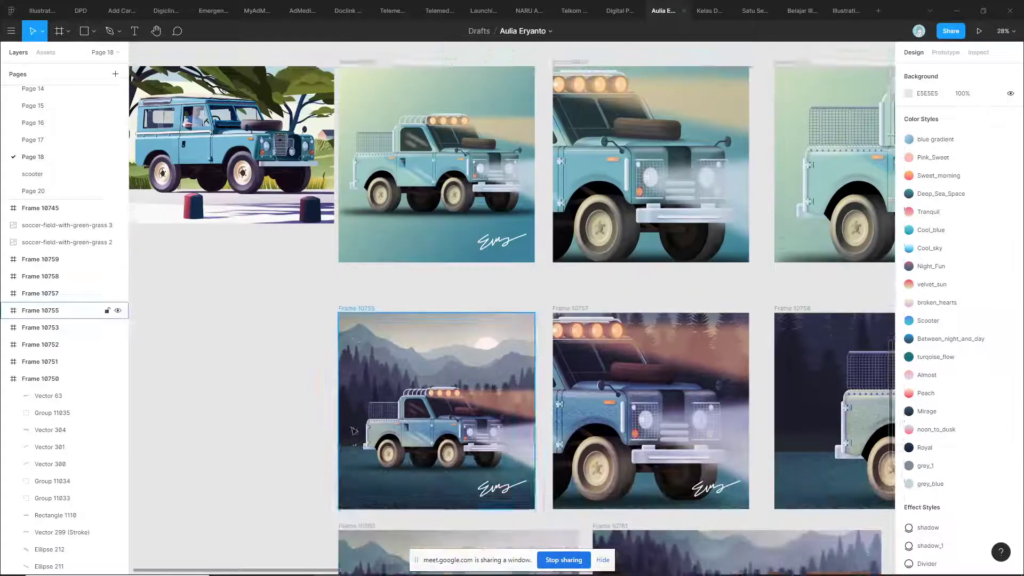
pyautogui.scroll(5, 353, 430)
# - Examine the shading and cast shadow of the sphere in Frame 10746 up close, leaving nothing selected
pyautogui.keyDown('ctrl'); pyautogui.scroll(6, 320, 327); pyautogui.keyUp('ctrl')
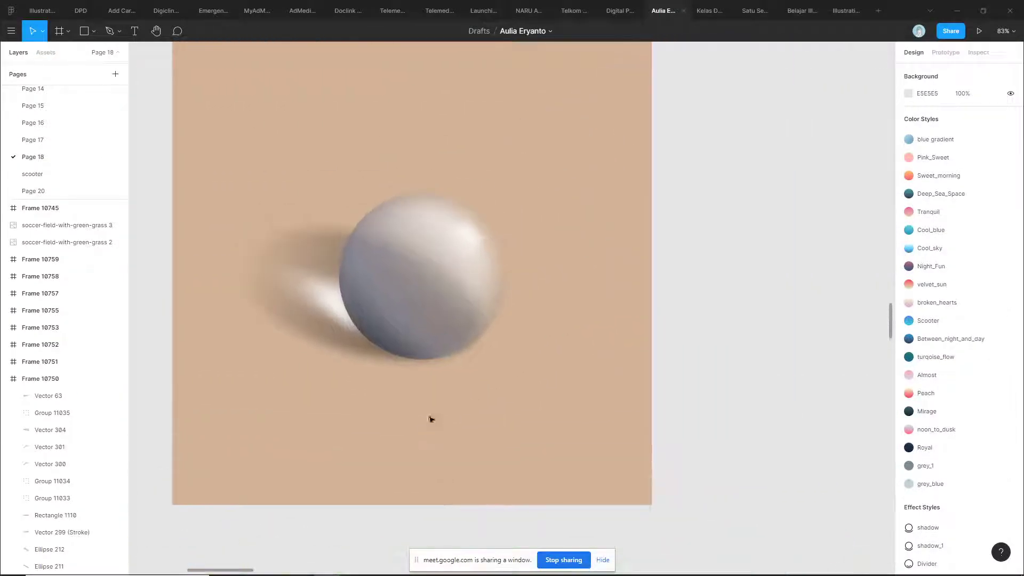
pyautogui.scroll(2, 512, 373)
pyautogui.hscroll(-2, 512, 373)
pyautogui.click(512, 373)
pyautogui.keyDown('ctrl'); pyautogui.scroll(1, 569, 410); pyautogui.keyUp('ctrl')
pyautogui.click(684, 373)
pyautogui.keyDown('ctrl'); pyautogui.scroll(-3, 693, 363); pyautogui.keyUp('ctrl')
pyautogui.hscroll(2, 586, 390)
pyautogui.scroll(1, 506, 416)
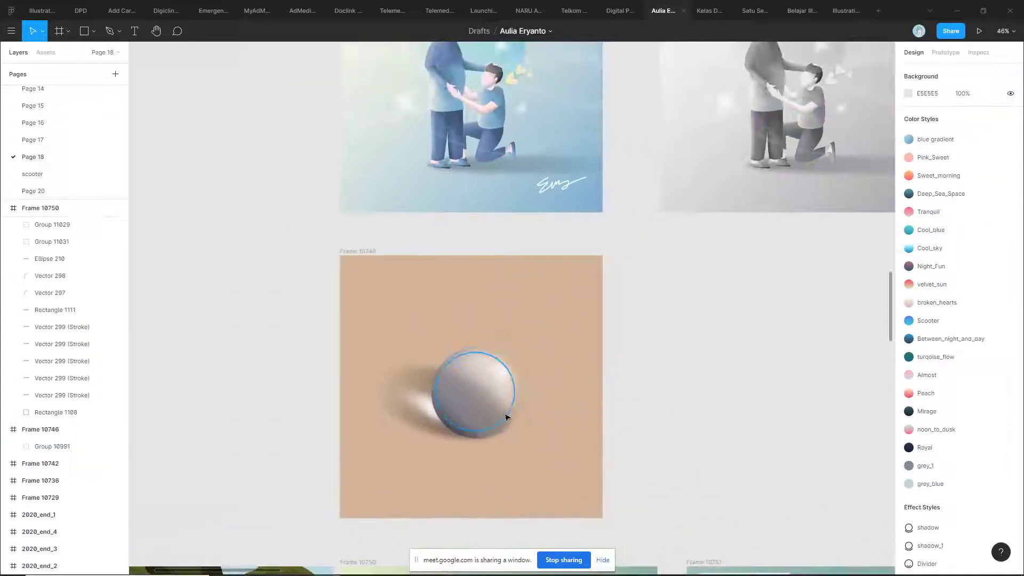
pyautogui.keyDown('ctrl'); pyautogui.scroll(2, 507, 417); pyautogui.keyUp('ctrl')
# - Check the Land Rover shot in Chrome and return to Figma to view the sphere in Frame 10746 among the neighbouring illustrations
pyautogui.hotkey('alt', 'Tab')
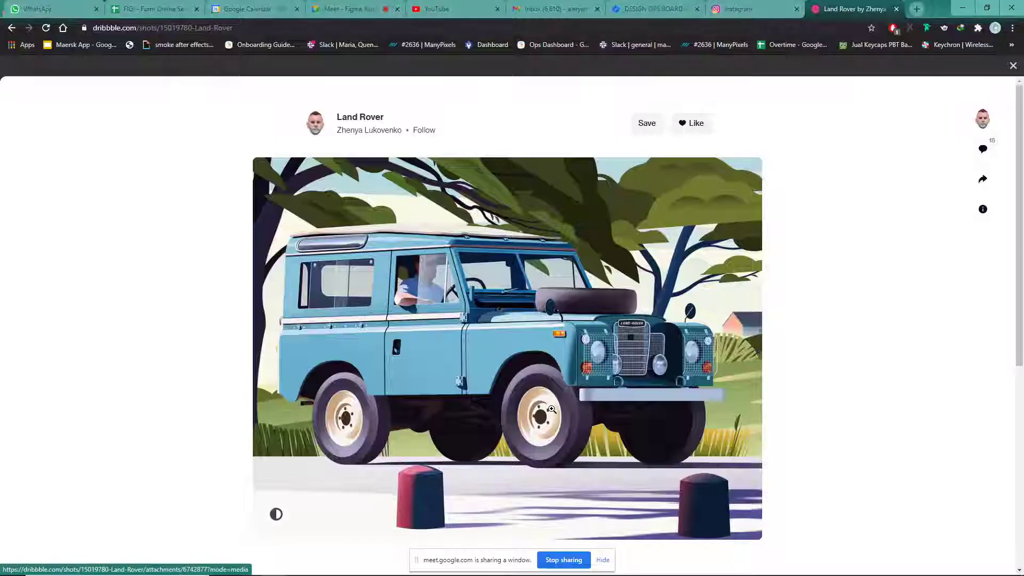
pyautogui.hotkey('alt', 'Tab')
pyautogui.keyDown('ctrl'); pyautogui.scroll(-5, 549, 414); pyautogui.keyUp('ctrl')
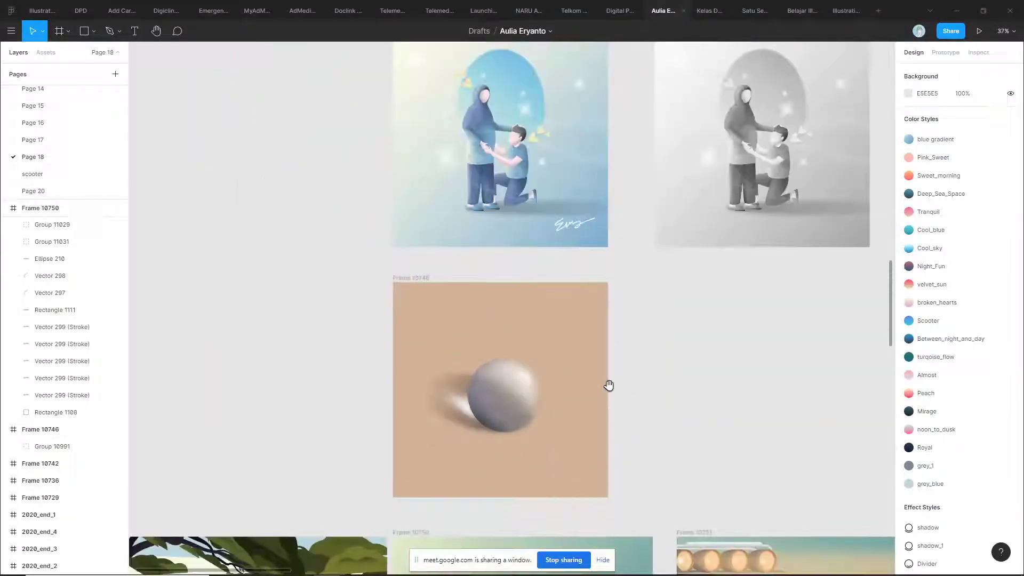
pyautogui.scroll(-3, 551, 395)
pyautogui.scroll(2, 546, 371)
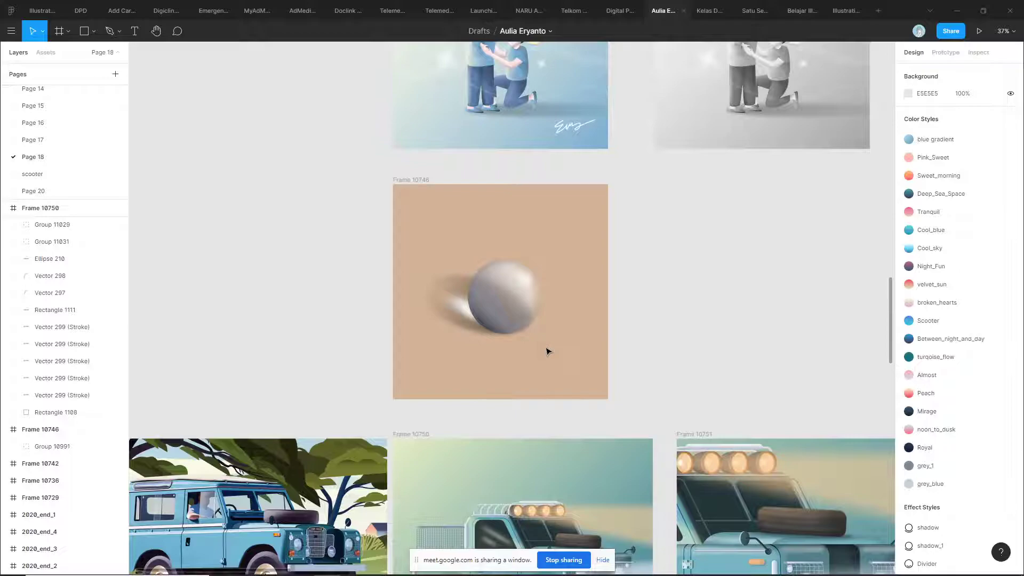
# - Inspect the sphere in Frame 10746 up close and switch to Google Meet in Chrome to read the group chat
pyautogui.keyDown('ctrl'); pyautogui.scroll(5, 548, 351); pyautogui.keyUp('ctrl')
pyautogui.moveTo(599, 285); pyautogui.dragTo(624, 318)
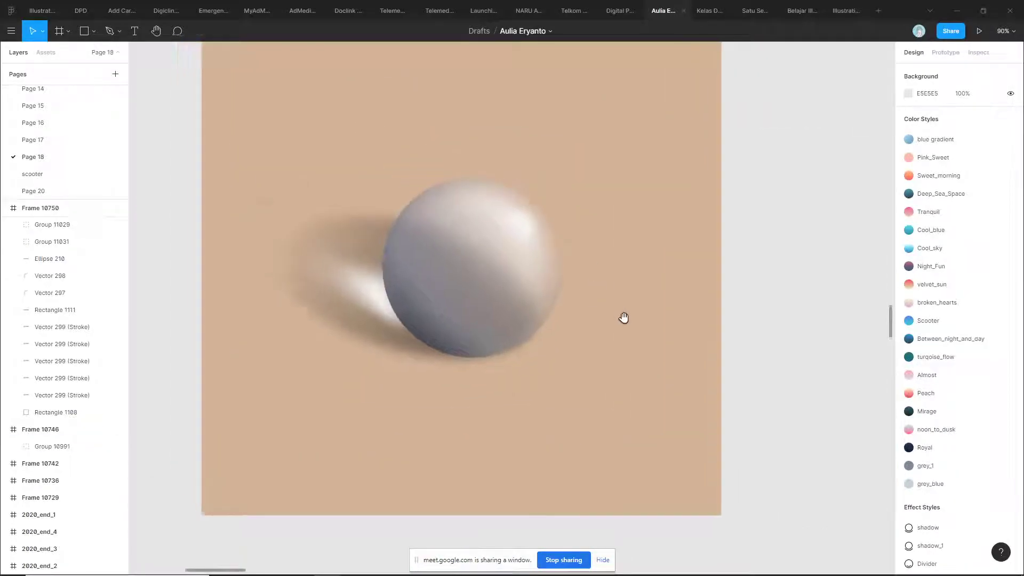
pyautogui.hotkey('alt', 'Tab')
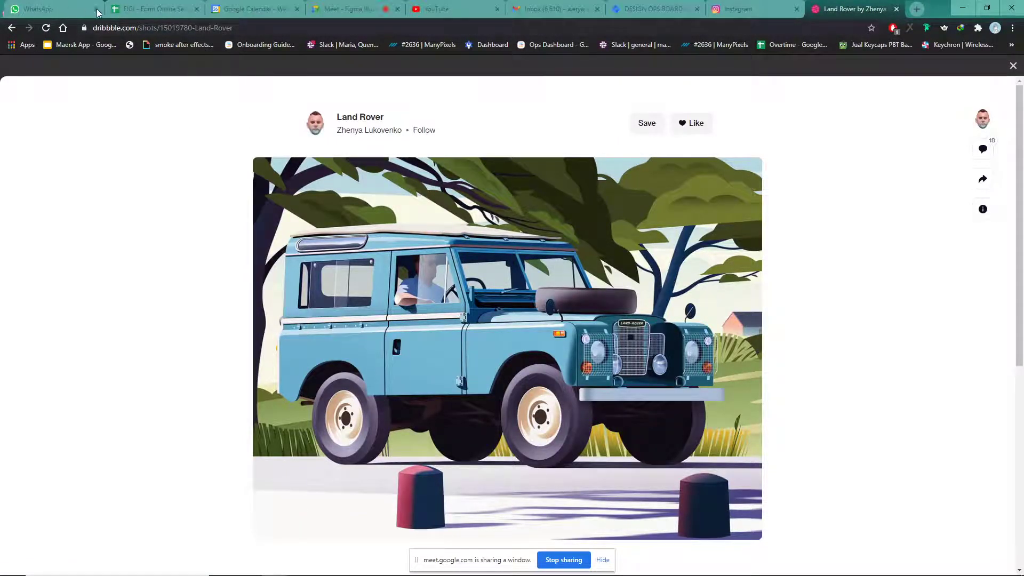
pyautogui.click(336, 9)
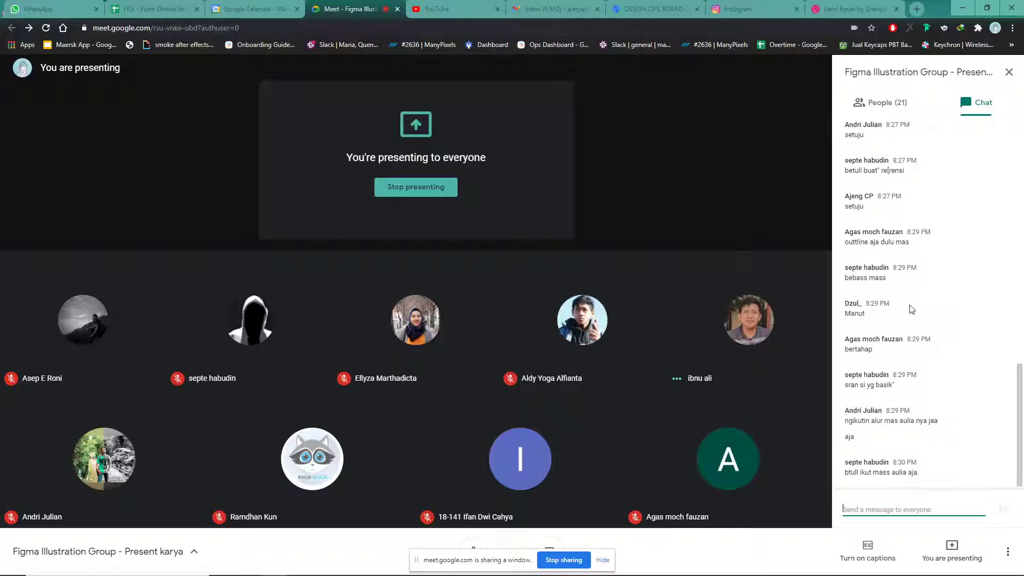
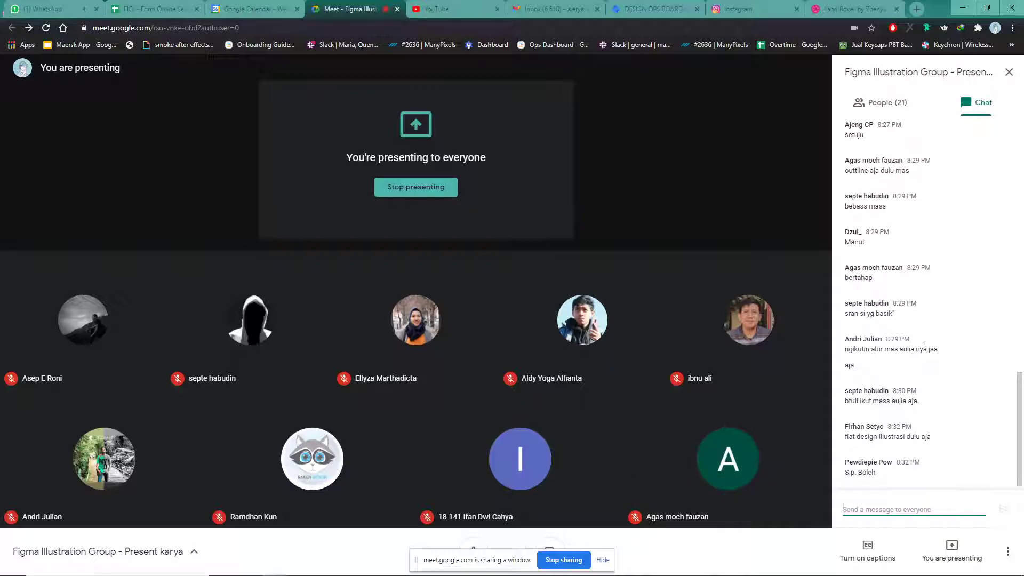
pyautogui.scroll(5, 933, 337)
pyautogui.scroll(-5, 936, 344)
# - Return to Figma and view the sphere in Frame 10746 together with the neighbouring car and family illustrations
pyautogui.click(964, 11)
pyautogui.keyDown('ctrl'); pyautogui.scroll(-6, 701, 183); pyautogui.keyUp('ctrl')
pyautogui.moveTo(727, 208); pyautogui.dragTo(453, 252)
pyautogui.hscroll(2, 463, 250)
pyautogui.keyDown('ctrl'); pyautogui.scroll(-2, 466, 274); pyautogui.keyUp('ctrl')
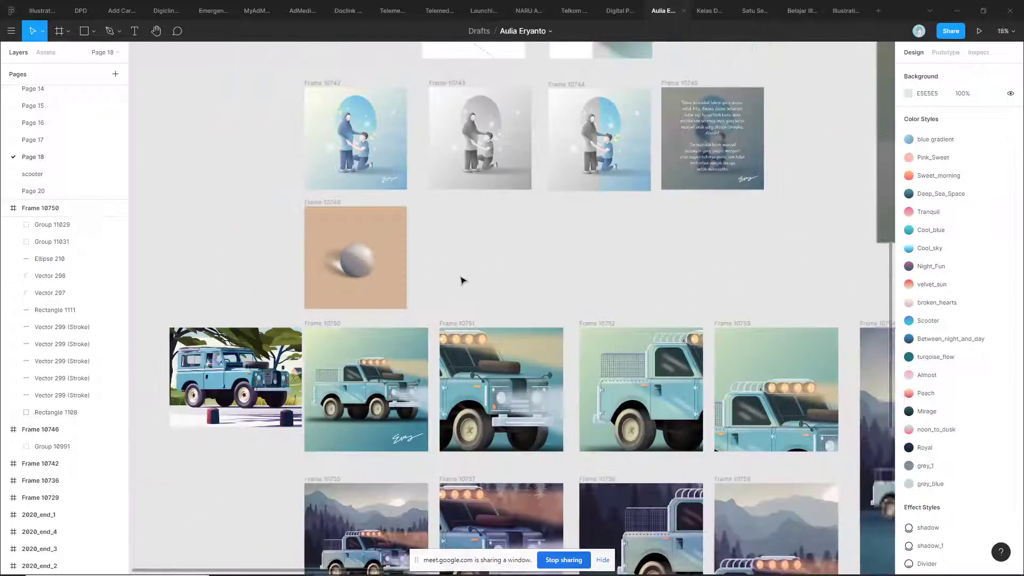
pyautogui.keyDown('ctrl'); pyautogui.scroll(2, 293, 264); pyautogui.keyUp('ctrl')
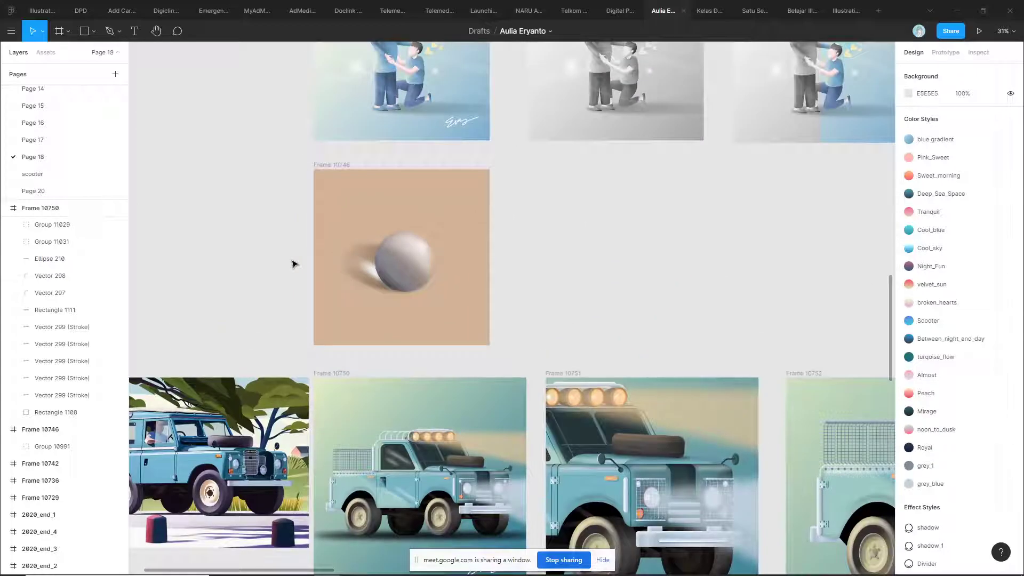
pyautogui.scroll(3, 294, 267)
pyautogui.scroll(-1, 180, 197)
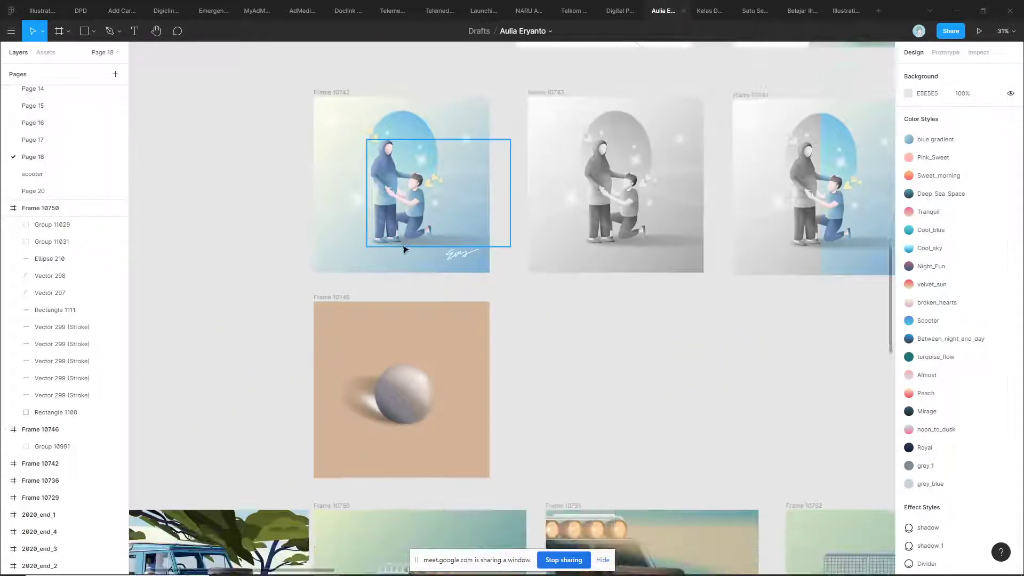
# - Look through the file's earlier pages from Page 17 back to Portfolio, ending on the sticker whatsapp page
pyautogui.click(57, 142)
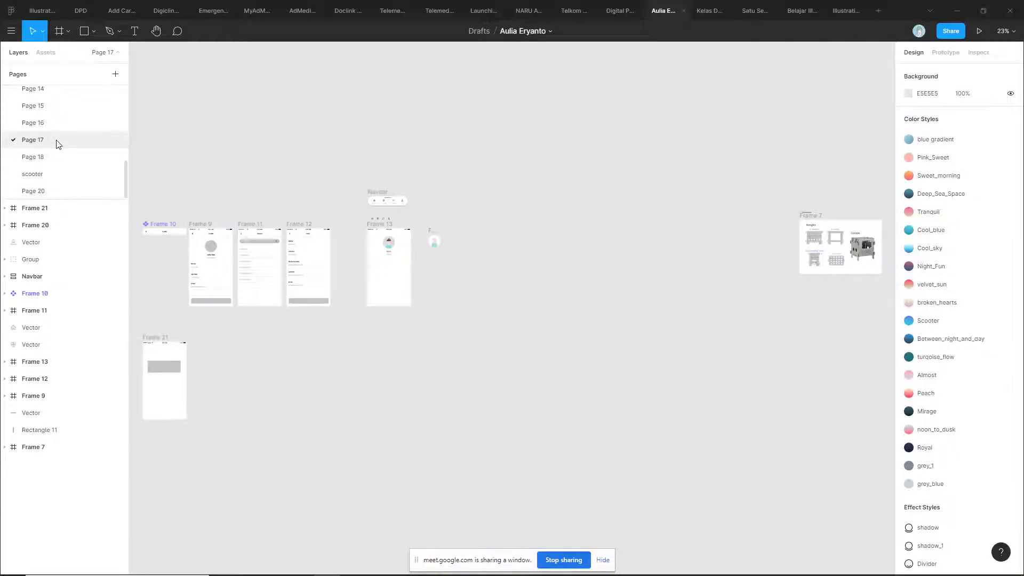
pyautogui.click(50, 123)
pyautogui.click(51, 106)
pyautogui.scroll(1, 57, 142)
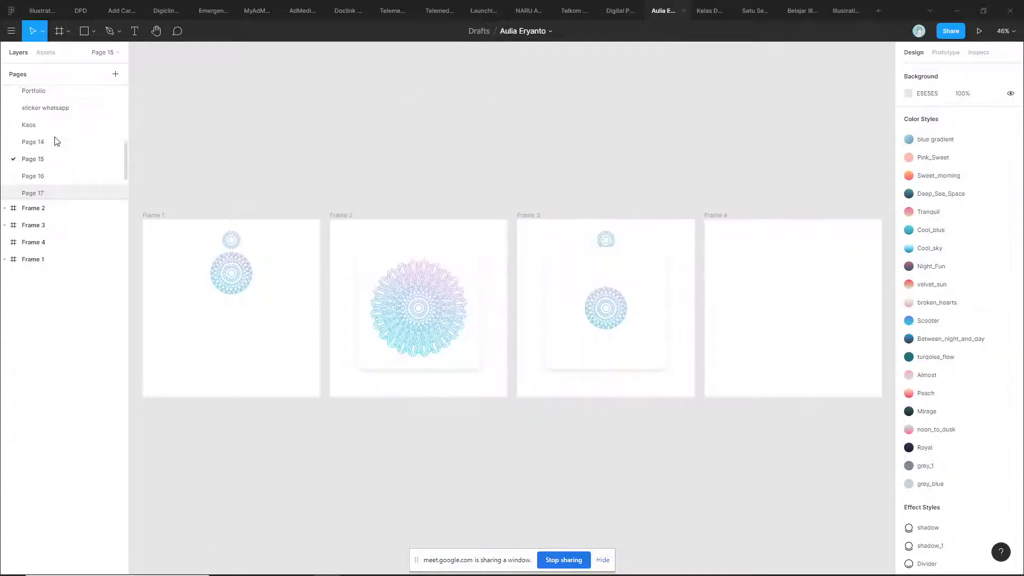
pyautogui.click(41, 145)
pyautogui.click(44, 125)
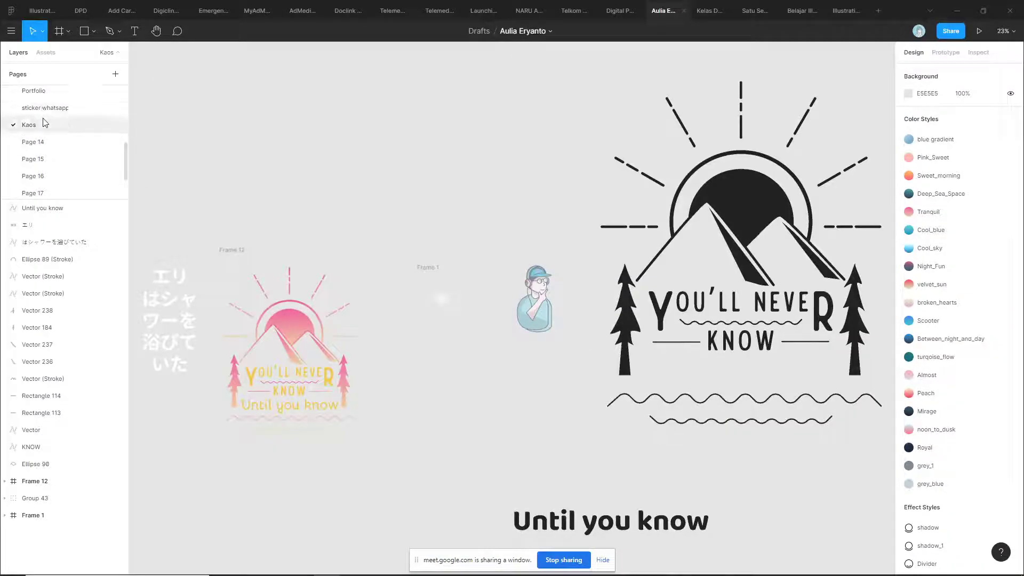
pyautogui.click(45, 107)
pyautogui.click(45, 90)
pyautogui.click(43, 107)
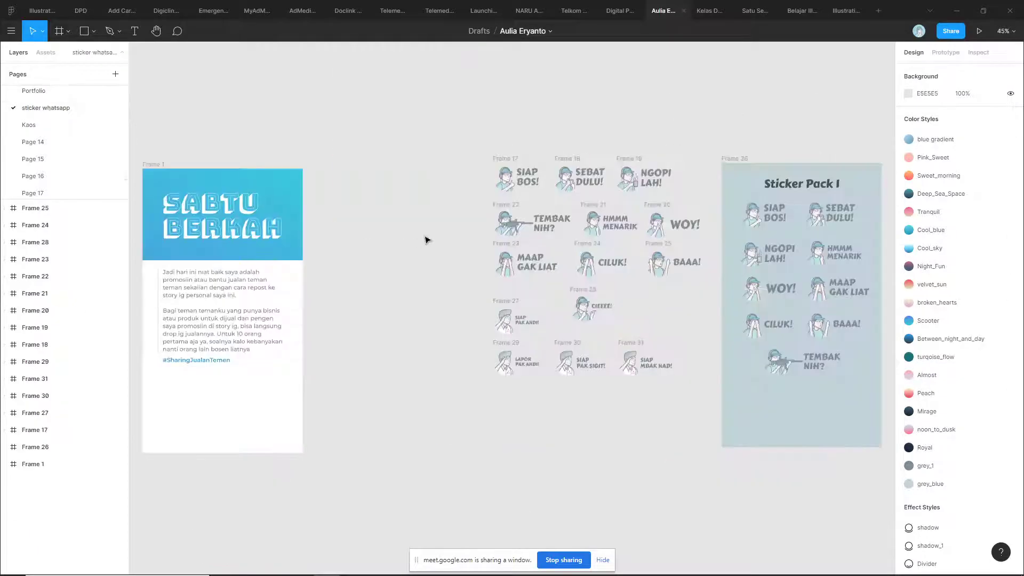
# - Examine the outlined character stickers and their captions on the sticker whatsapp page up close
pyautogui.scroll(10, 565, 266)
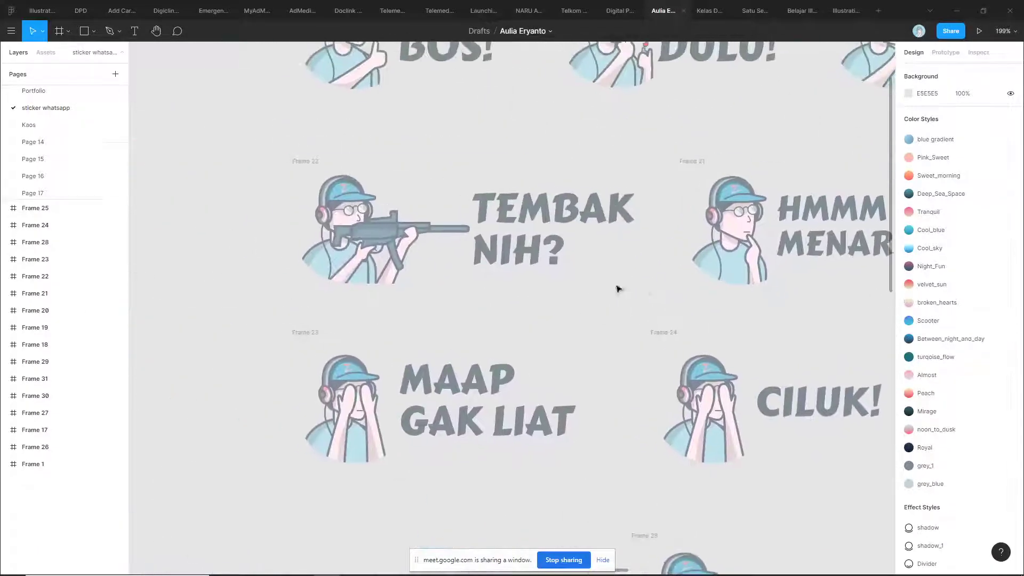
pyautogui.scroll(5, 313, 236)
pyautogui.scroll(-5, 240, 213)
pyautogui.moveTo(368, 144); pyautogui.dragTo(435, 234)
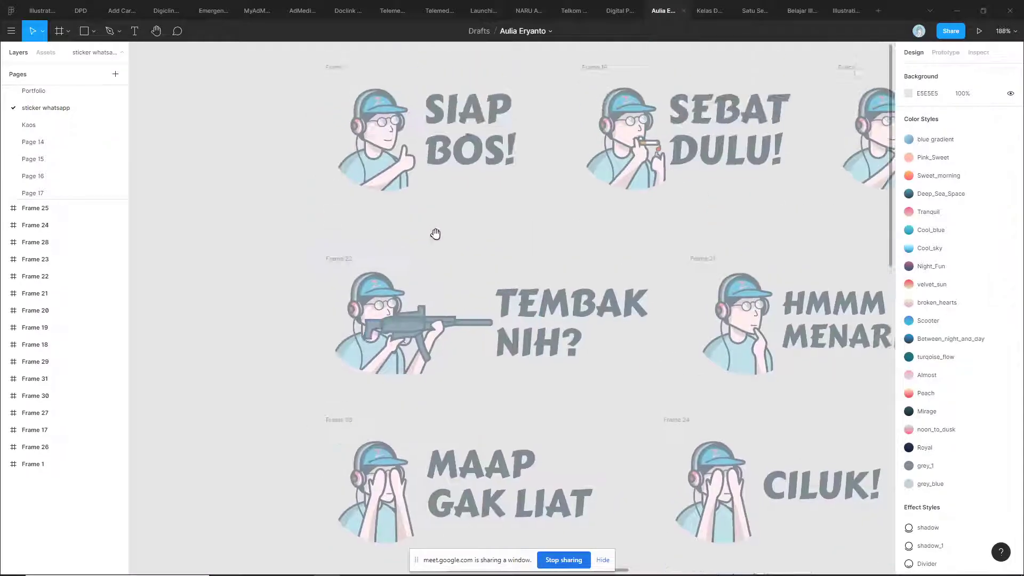
pyautogui.scroll(4, 435, 233)
pyautogui.hscroll(5, 337, 233)
pyautogui.scroll(-6, 337, 234)
pyautogui.scroll(-4, 428, 149)
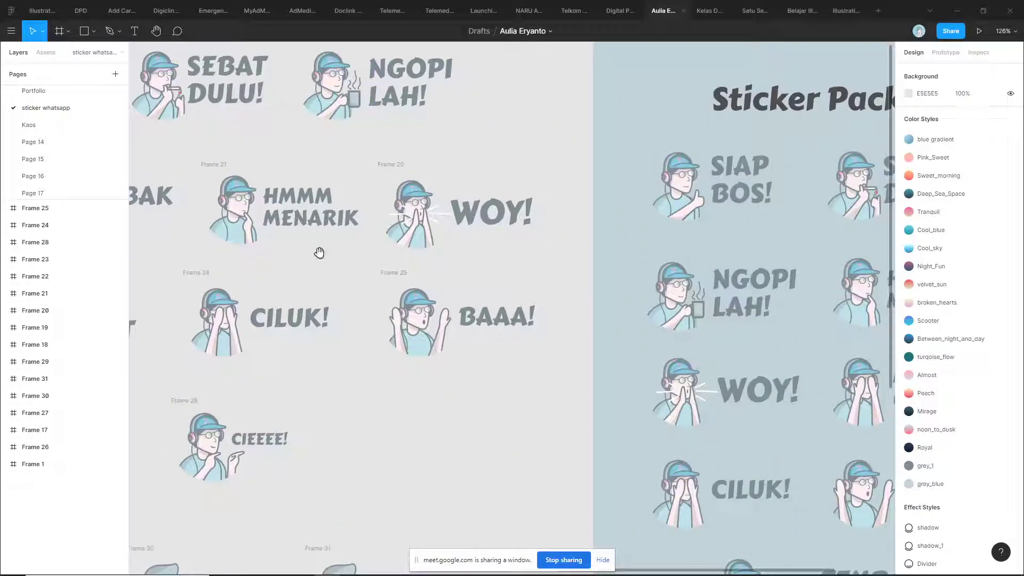
pyautogui.scroll(-3, 373, 253)
pyautogui.hscroll(-5, 373, 254)
pyautogui.scroll(2, 426, 254)
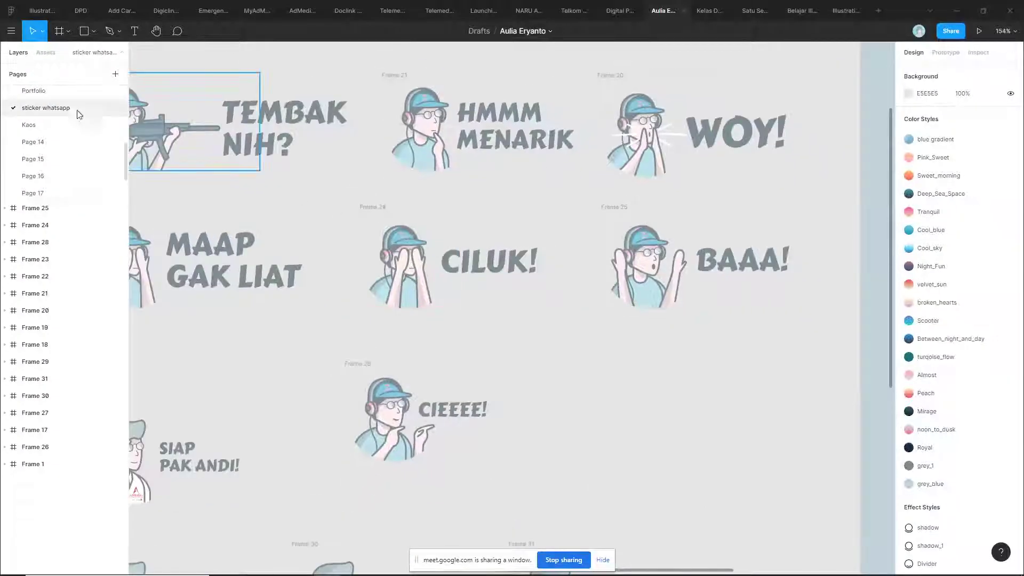
# - Open Page 10 by way of the Portfolio page and examine the standing man illustration in Frame 1 up close
pyautogui.scroll(2, 61, 134)
pyautogui.click(49, 144)
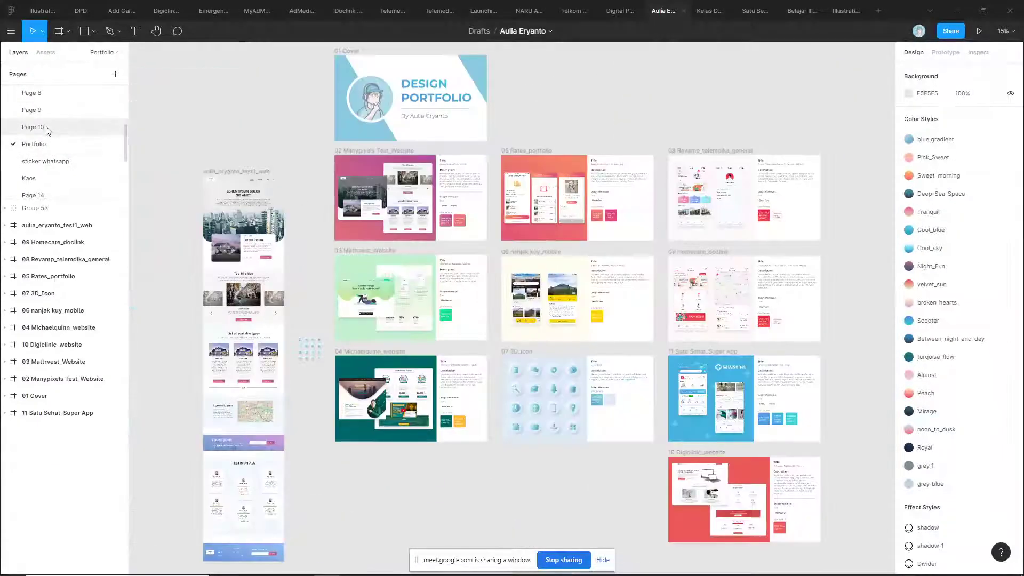
pyautogui.click(46, 127)
pyautogui.scroll(5, 315, 260)
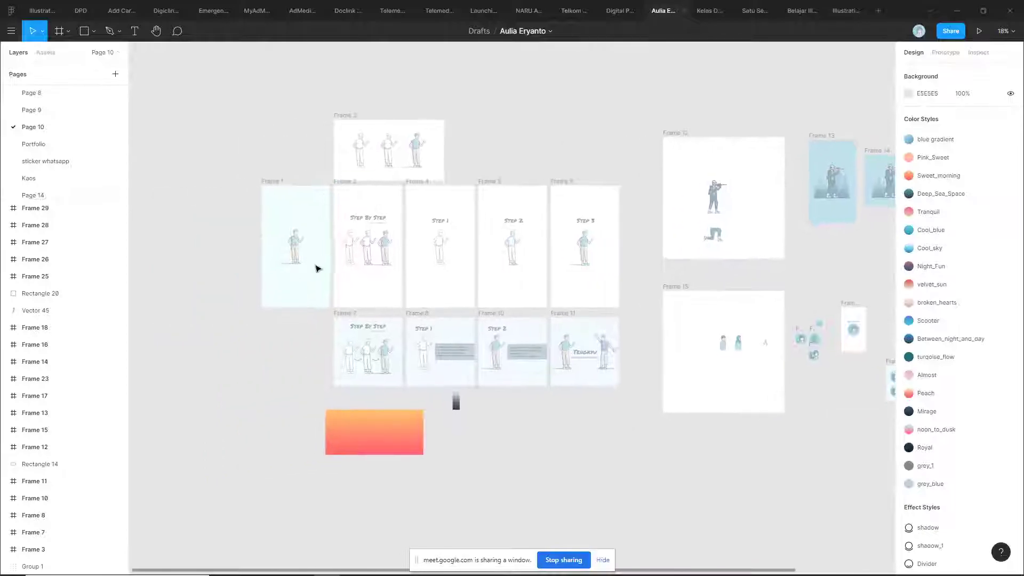
pyautogui.scroll(8, 320, 261)
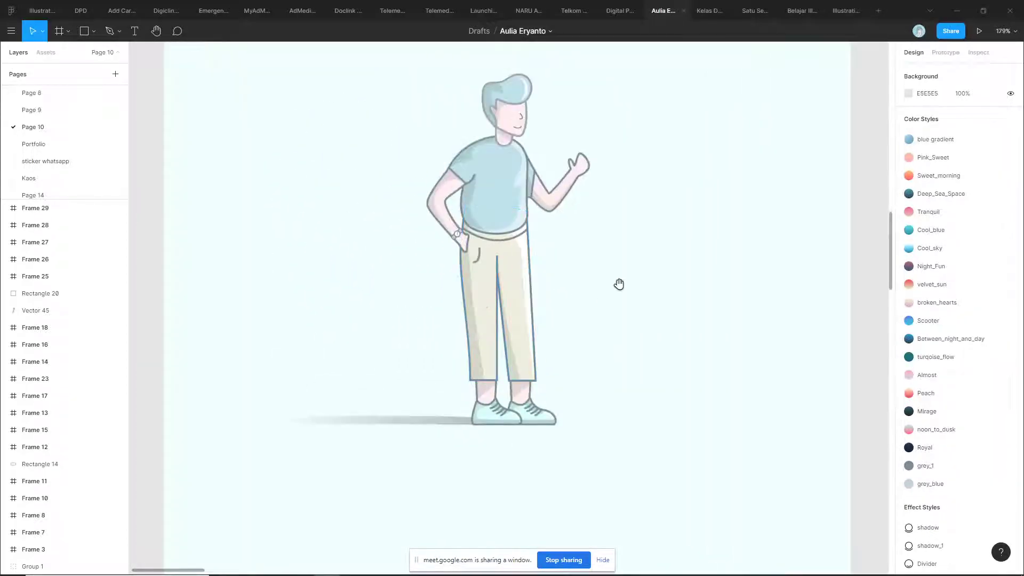
pyautogui.scroll(3, 505, 304)
pyautogui.scroll(2, 448, 240)
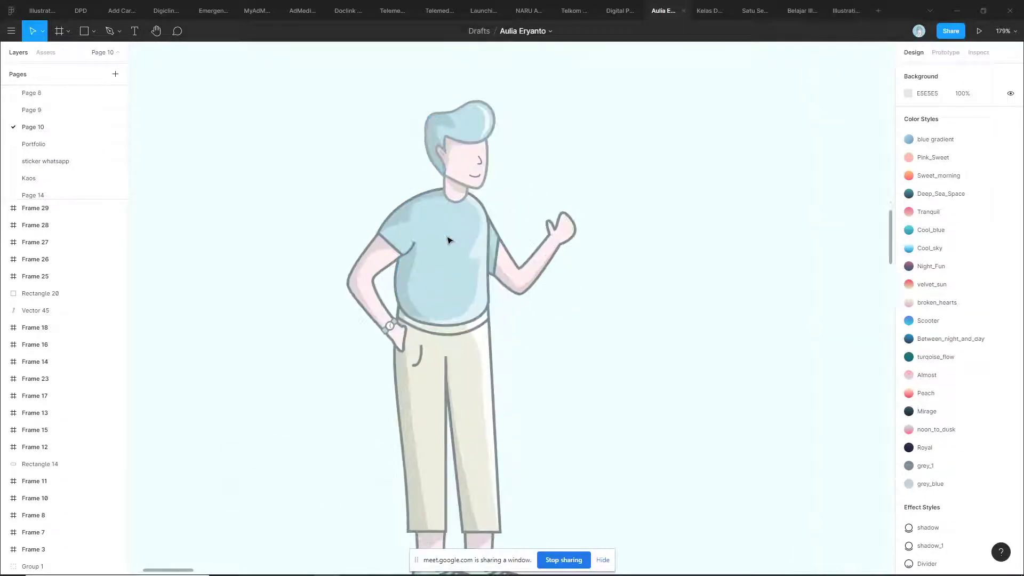
pyautogui.scroll(-6, 452, 264)
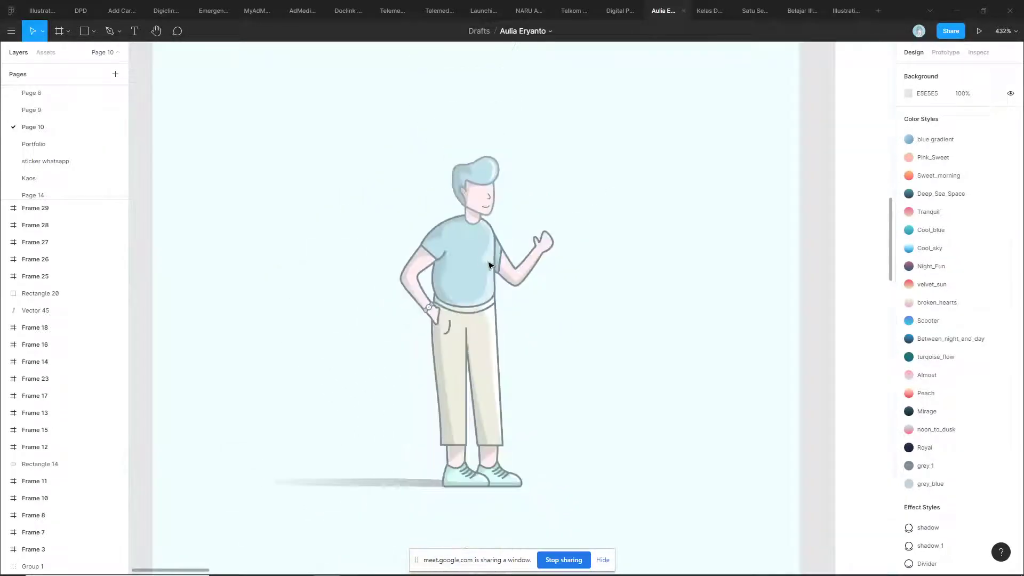
pyautogui.scroll(3, 528, 263)
# - Read the replies in the Google Meet chat and return to Figma to view the step-by-step character frames on Page 10
pyautogui.hotkey('alt', 'Tab')
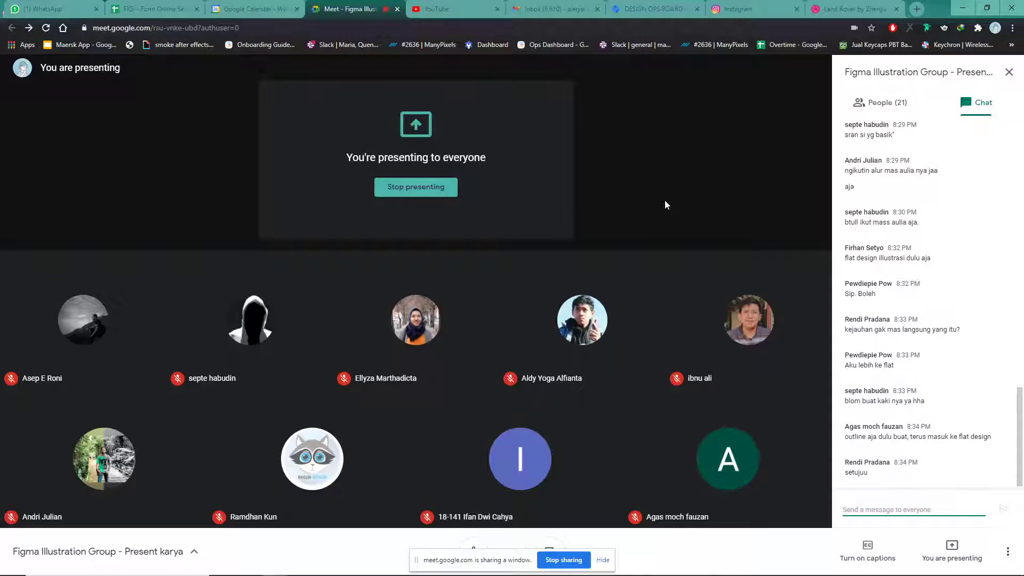
pyautogui.hotkey('alt', 'Tab')
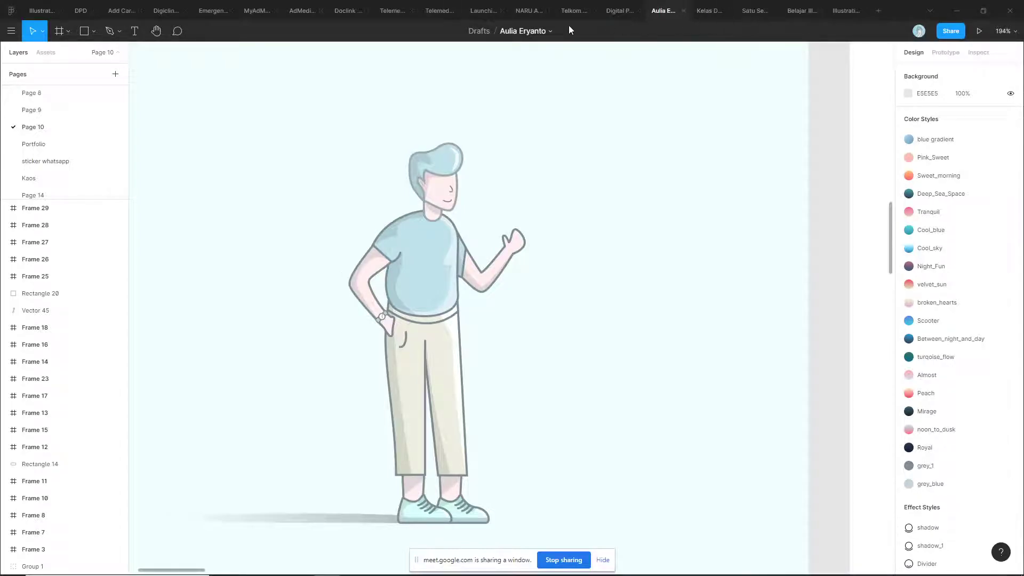
pyautogui.hotkey('alt', 'Tab')
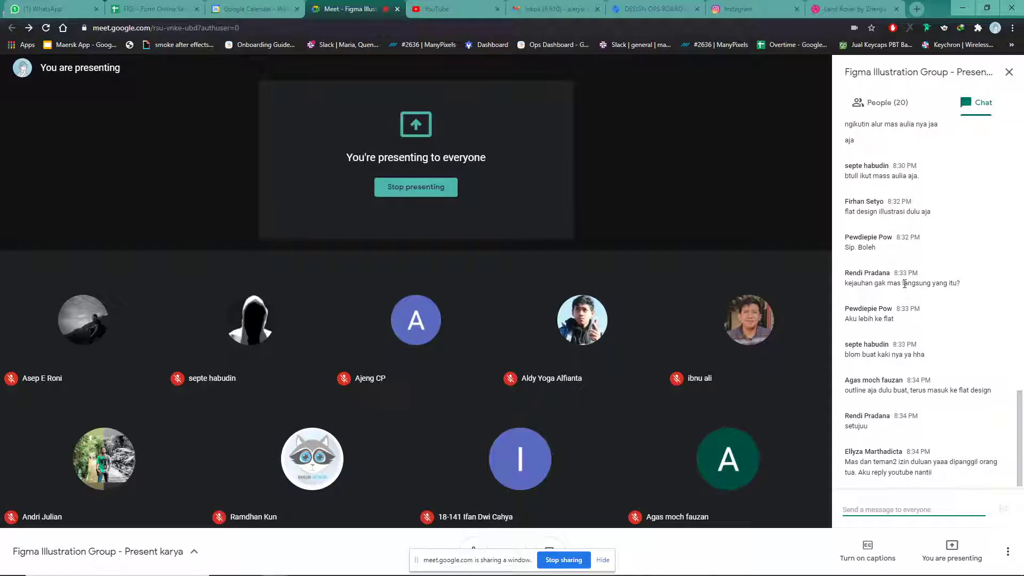
pyautogui.click(962, 8)
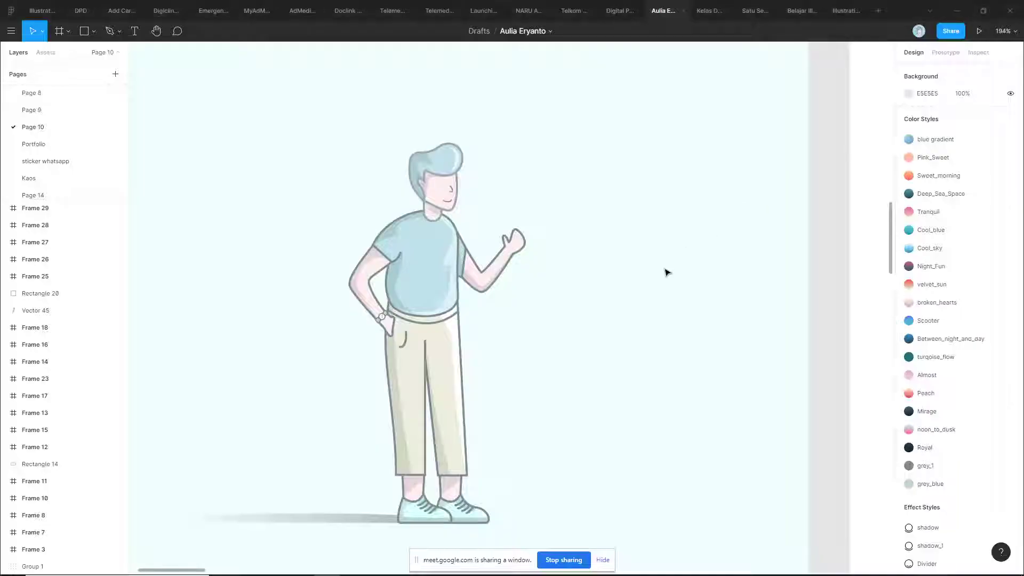
pyautogui.scroll(-3, 667, 284)
pyautogui.scroll(-5, 667, 283)
pyautogui.hscroll(3, 542, 315)
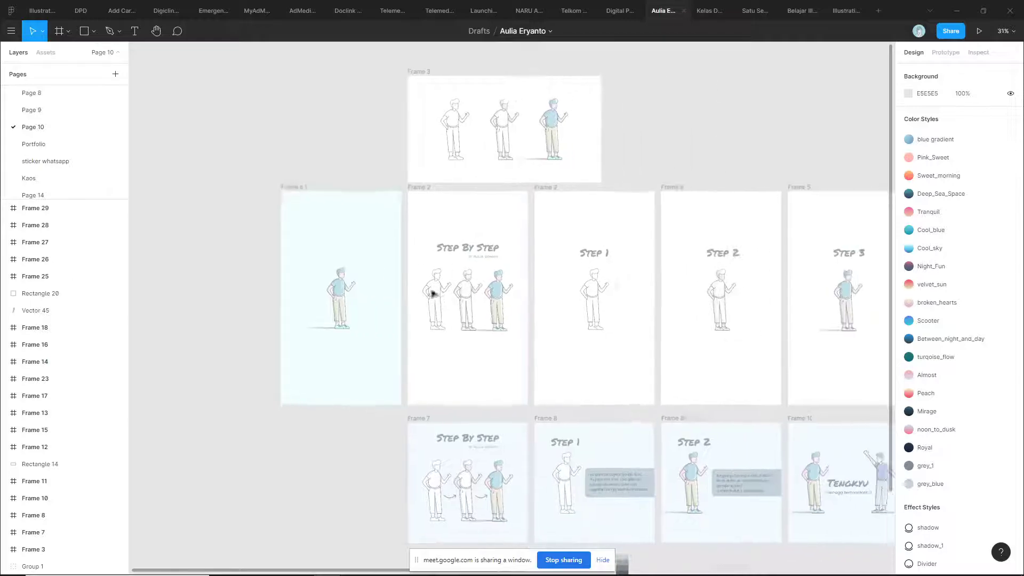
# - Switch to the Kelas Design file and delete the pale pink square beside Frame 10775
pyautogui.click(708, 11)
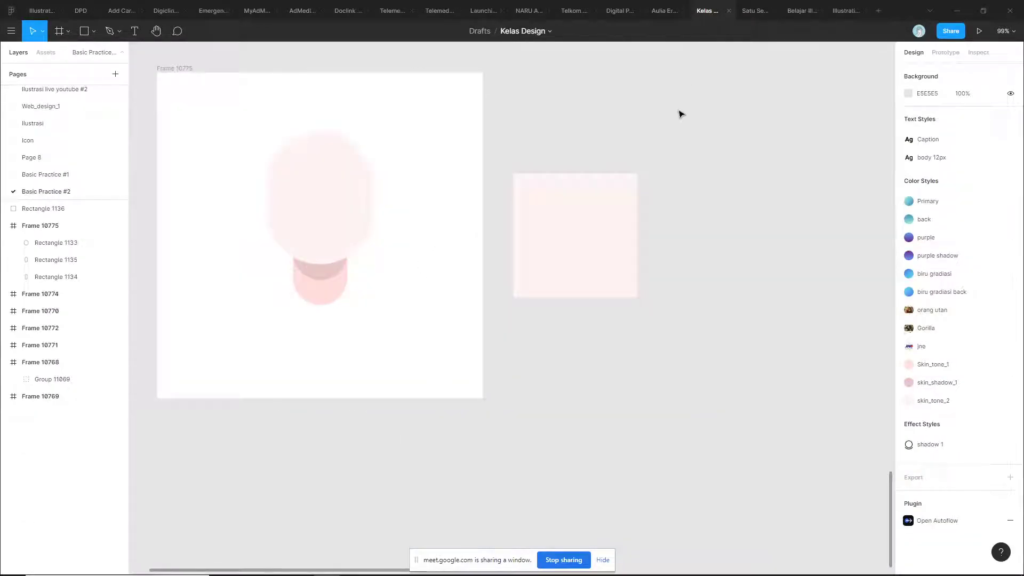
pyautogui.click(640, 171)
pyautogui.press('Delete')
# - Draw a tall rectangle about 263 × 620 on the empty canvas beside Frame 10775
pyautogui.scroll(3, 569, 183)
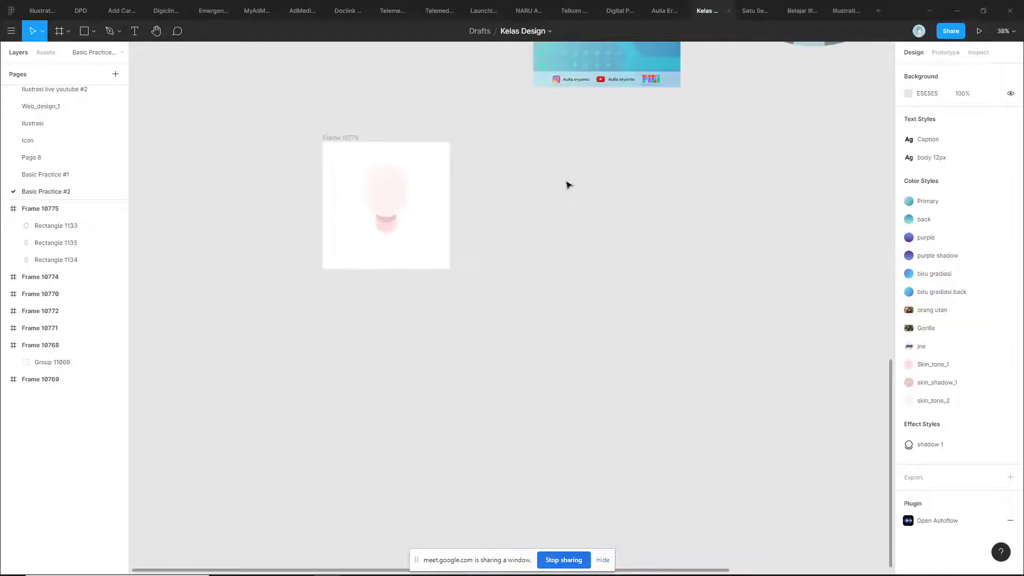
pyautogui.press('r')
pyautogui.moveTo(487, 121)
pyautogui.mouseDown()
pyautogui.moveTo(503, 217)
pyautogui.moveTo(562, 318)
pyautogui.moveTo(562, 302)
pyautogui.mouseUp()
pyautogui.click(585, 202)
pyautogui.scroll(3, 584, 201)
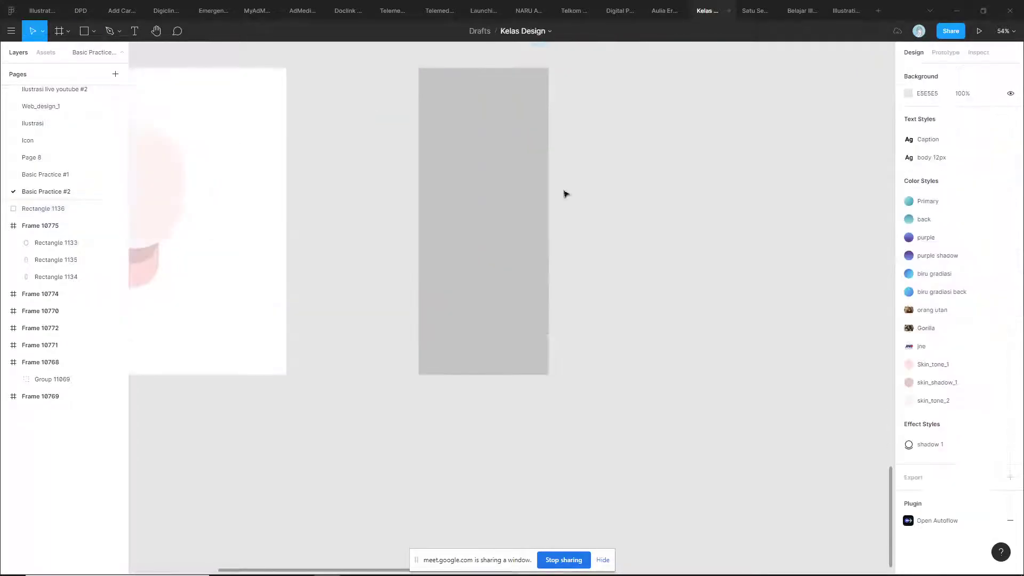
# - Apply the Yellow color style to the fill of the tall rectangle and deselect it
pyautogui.click(993, 201)
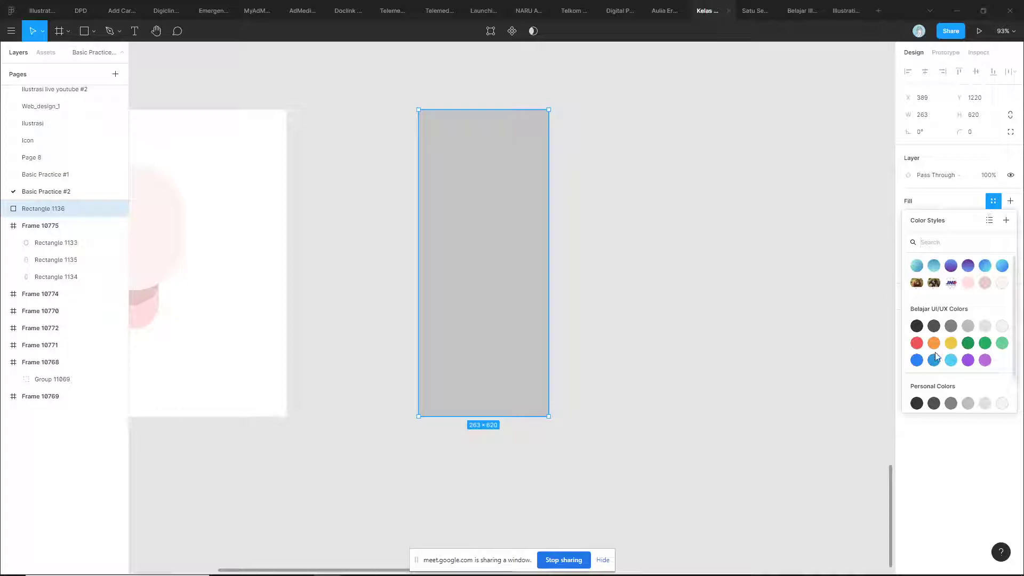
pyautogui.press('Escape')
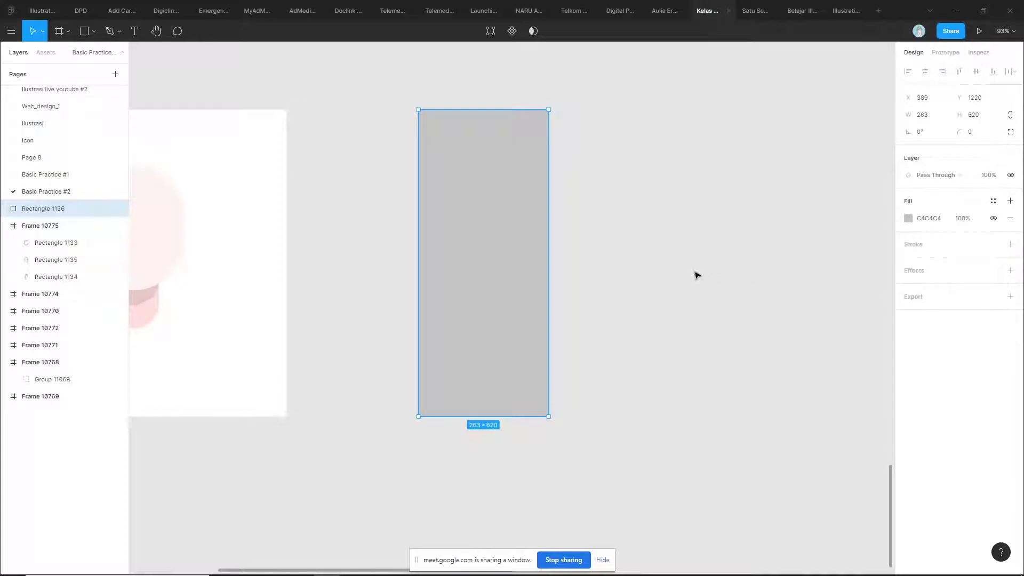
pyautogui.click(620, 199)
pyautogui.click(541, 200)
pyautogui.scroll(1, 494, 235)
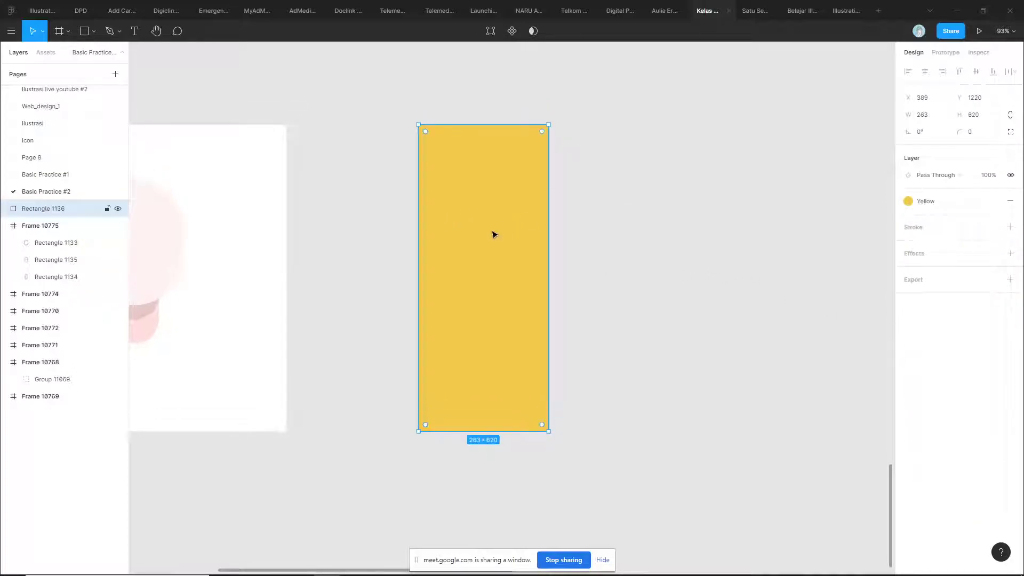
pyautogui.press('Escape')
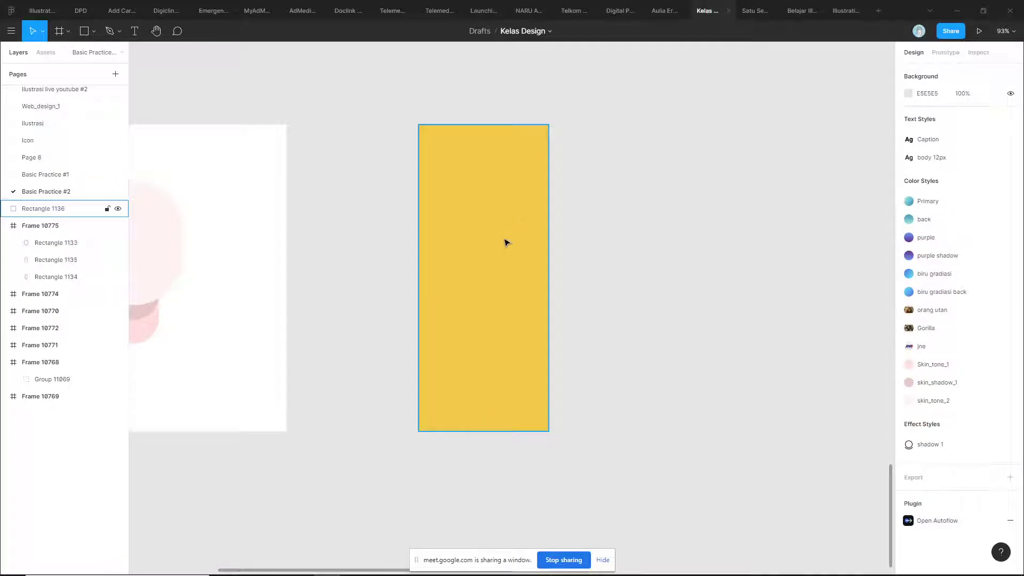
# - Move the yellow rectangle farther from Frame 10775, to about X 485, Y 1208
pyautogui.click(499, 216)
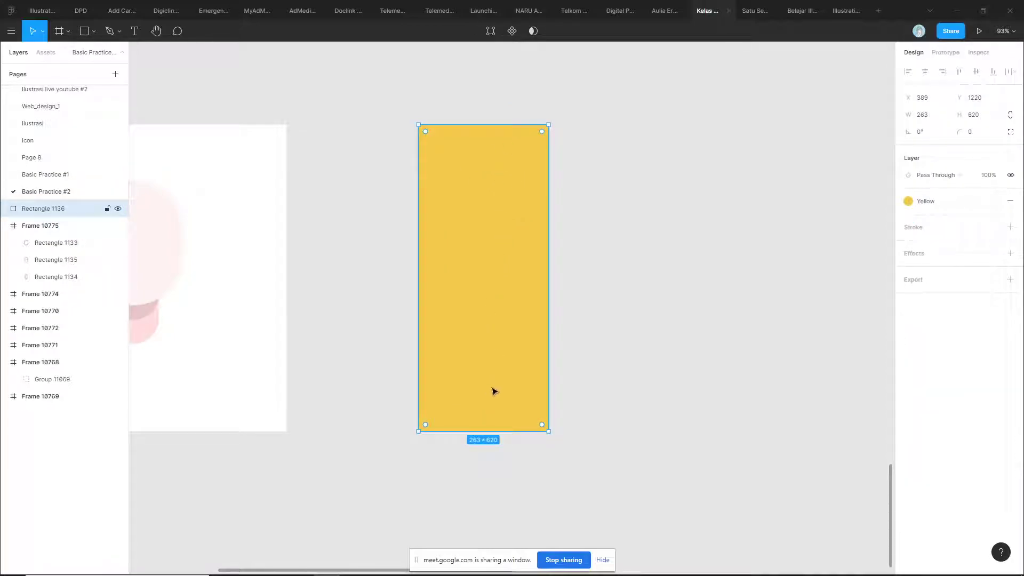
pyautogui.click(644, 222)
pyautogui.click(462, 219)
pyautogui.click(583, 218)
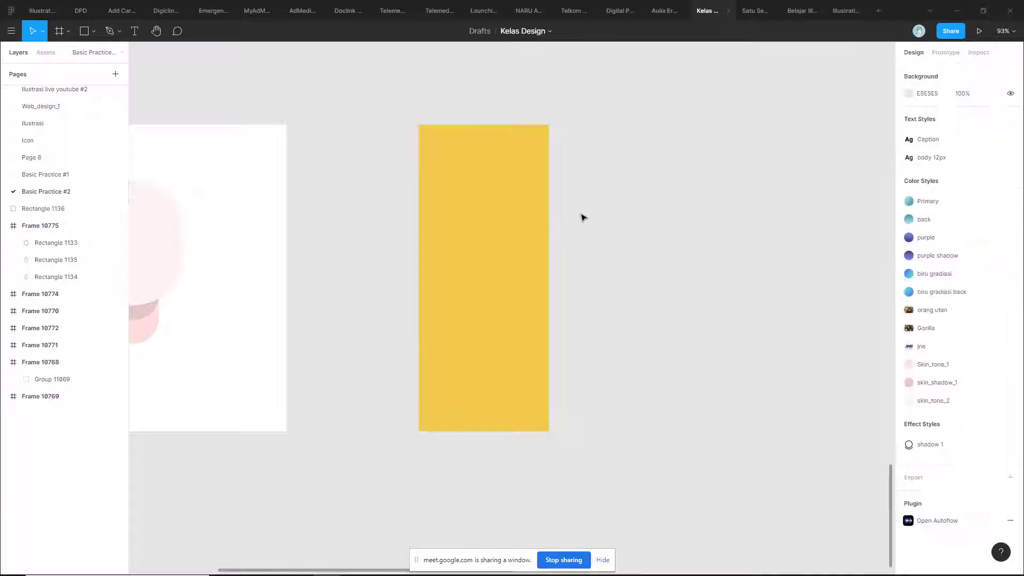
pyautogui.click(455, 231)
pyautogui.moveTo(455, 231); pyautogui.dragTo(502, 230)
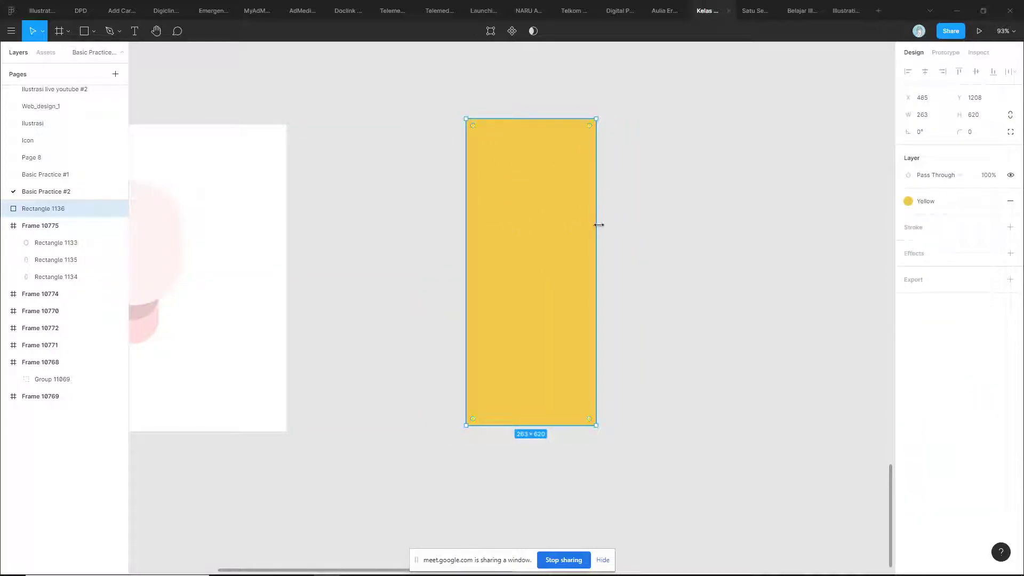
# - Narrow the yellow rectangle to a width of about 215 and duplicate it in place with a white FFFFFF fill
pyautogui.moveTo(596, 224); pyautogui.dragTo(573, 224)
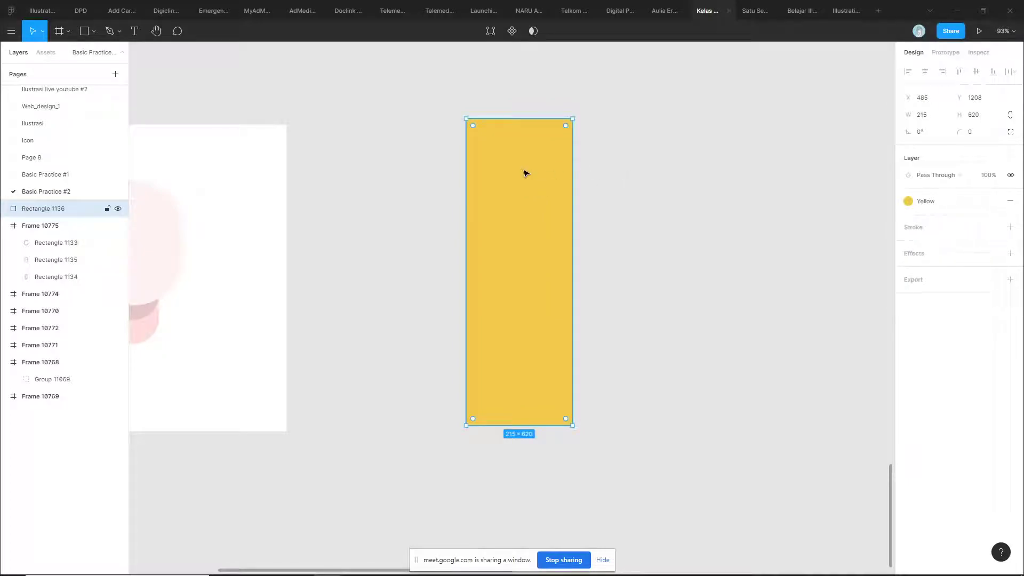
pyautogui.hotkey('ctrl', 'd')
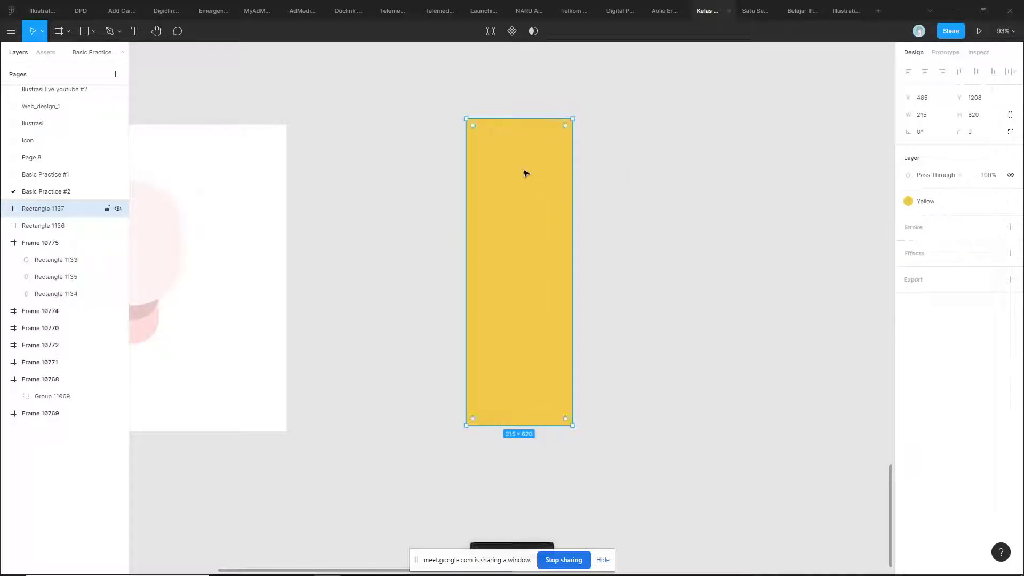
pyautogui.click(983, 201)
pyautogui.click(927, 220)
pyautogui.write('ffffff')
pyautogui.press('Return')
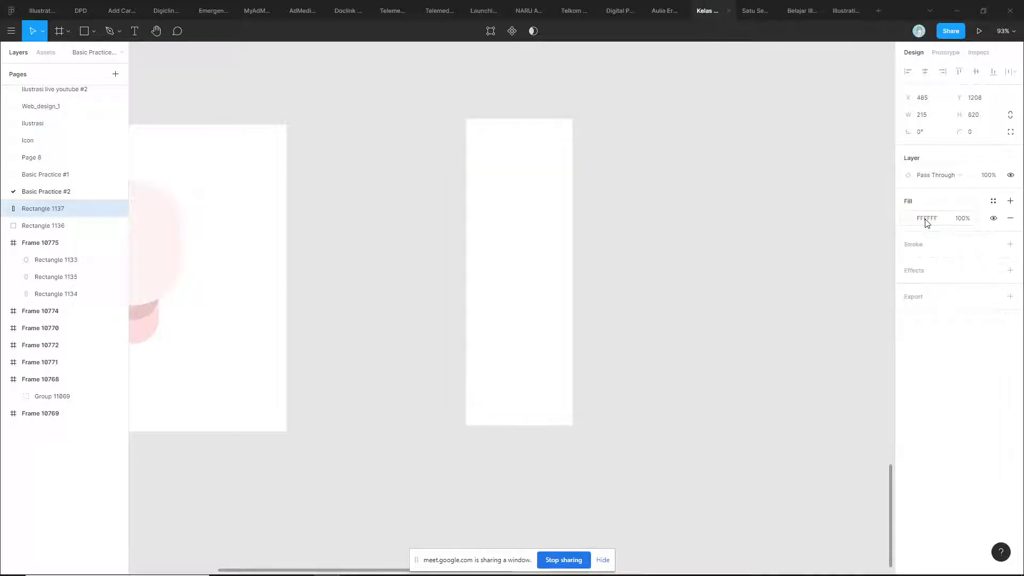
pyautogui.moveTo(526, 155); pyautogui.dragTo(472, 207)
pyautogui.click(549, 169)
pyautogui.click(423, 156)
pyautogui.click(534, 165)
pyautogui.hotkey('ctrl', 'z')
pyautogui.hotkey('ctrl', 'z')
# - Set the fill opacity of the white rectangle covering the yellow one to 20%
pyautogui.click(641, 165)
pyautogui.click(537, 169)
pyautogui.scroll(3, 538, 169)
pyautogui.hscroll(1, 542, 169)
pyautogui.scroll(-1, 542, 169)
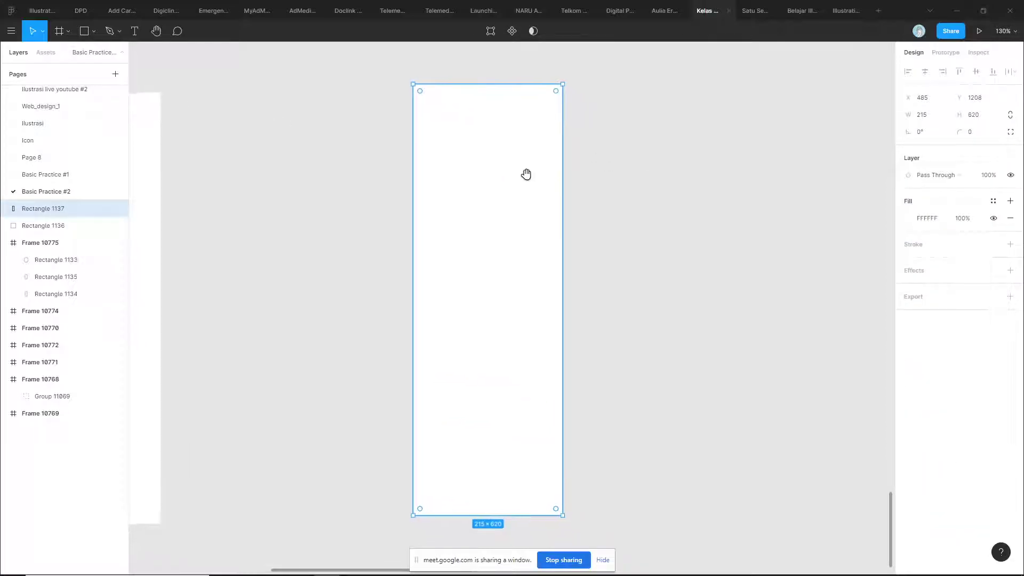
pyautogui.click(959, 220)
pyautogui.press('Return')
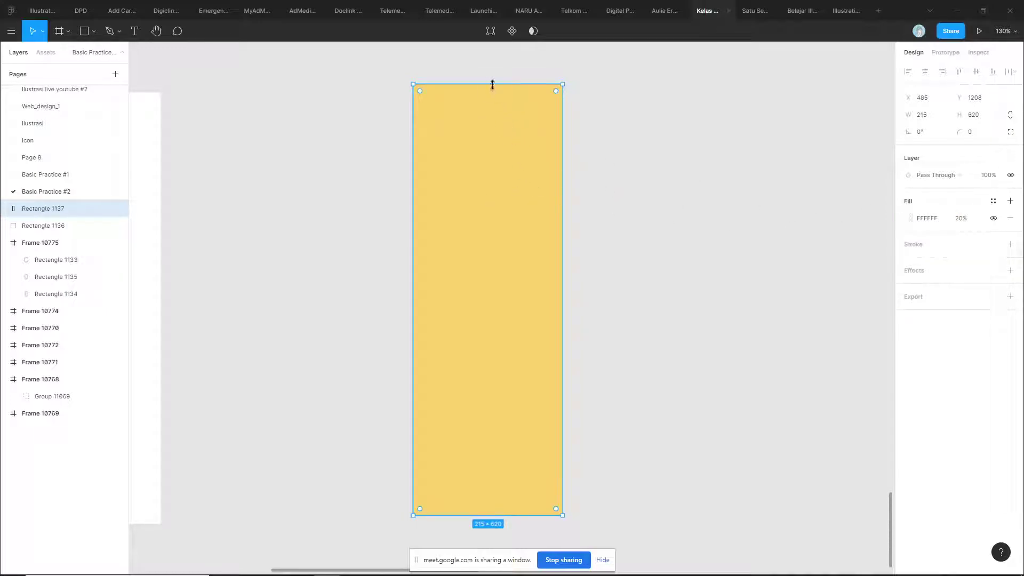
# - Shorten the translucent white rectangle from its top edge to a height of about 551 and deselect it
pyautogui.moveTo(492, 86); pyautogui.dragTo(492, 132)
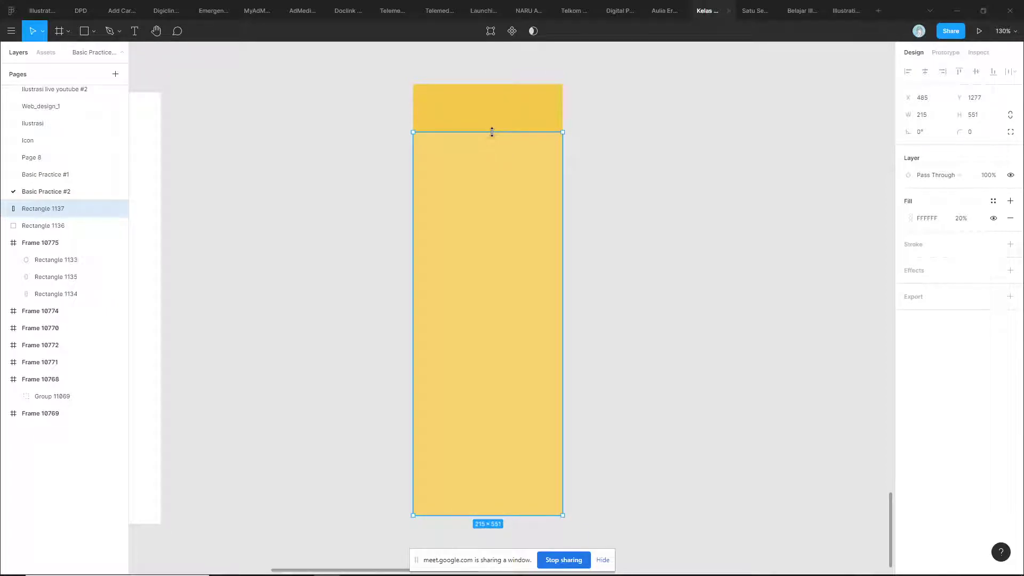
pyautogui.click(613, 116)
pyautogui.scroll(-3, 614, 117)
pyautogui.hscroll(2, 640, 141)
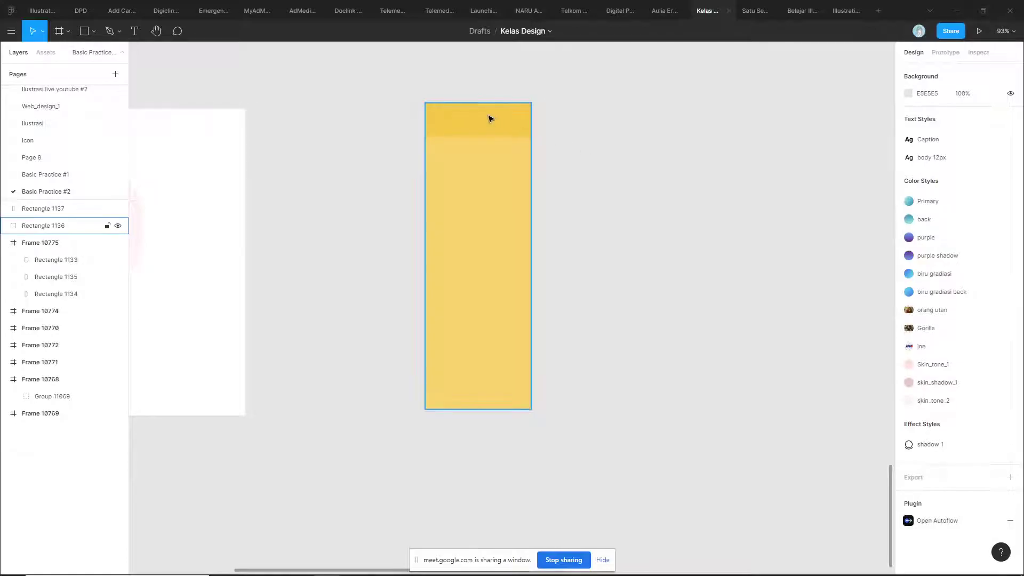
# - Duplicate the translucent white overlay and shorten the copy from its top edge to a height of about 487
pyautogui.click(476, 171)
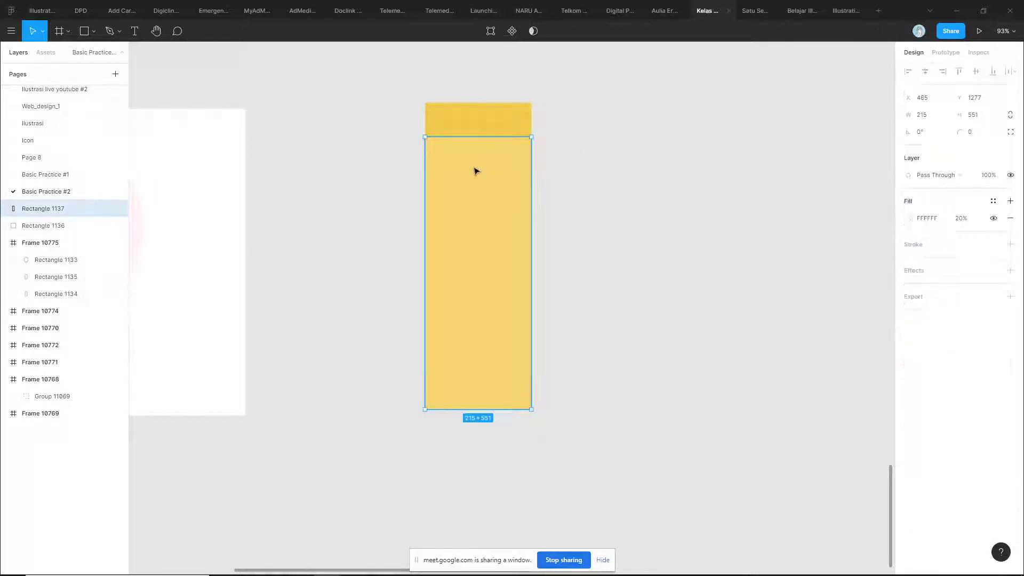
pyautogui.scroll(3, 476, 171)
pyautogui.hotkey('ctrl', 'd')
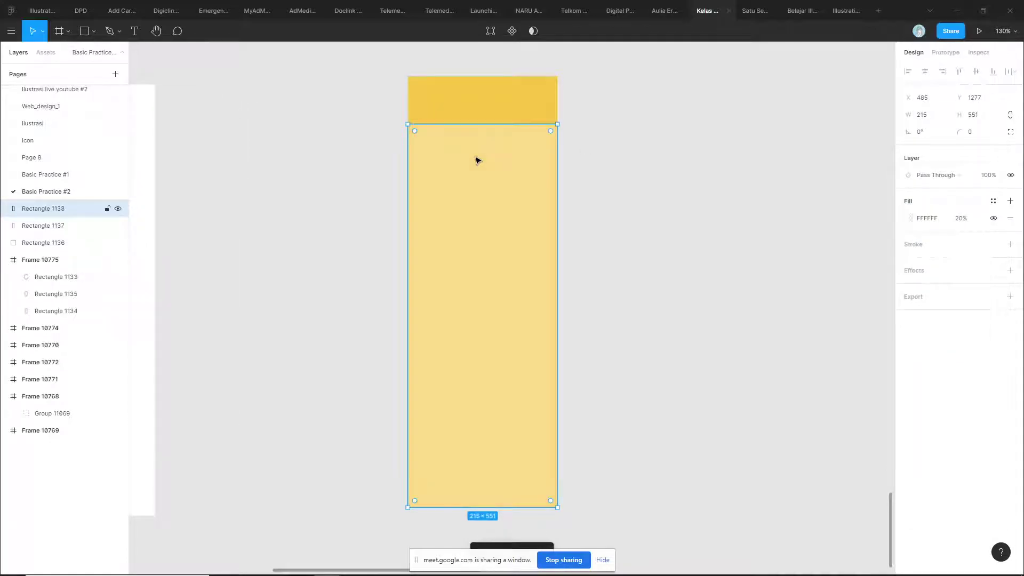
pyautogui.moveTo(480, 123); pyautogui.dragTo(480, 168)
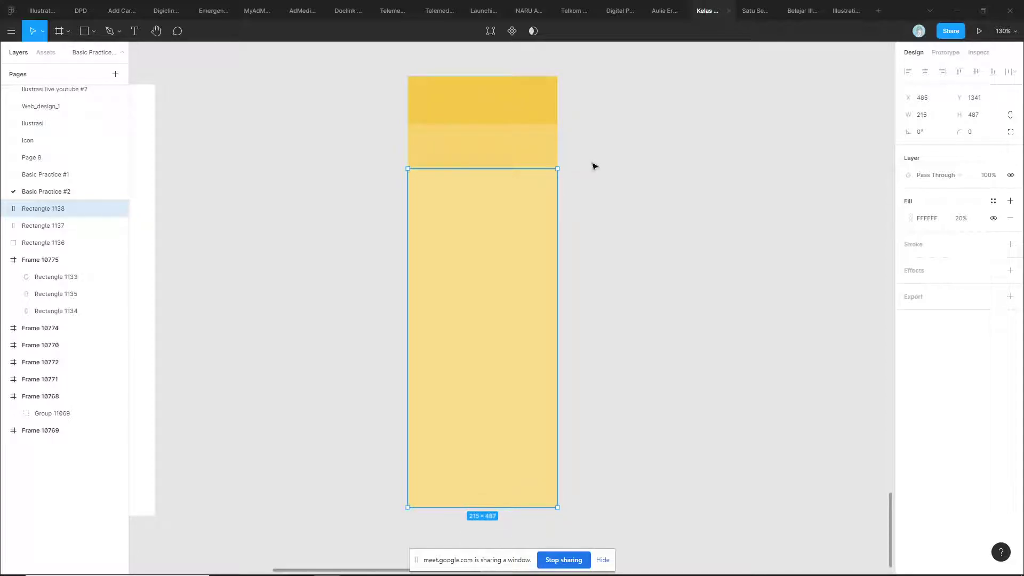
# - Duplicate the 215 × 487 overlay six times, each copy one band lower, to build a ramp of lighter yellow tints
pyautogui.hotkey('ctrl', 'd')
pyautogui.hotkey('ctrl', 'd')
pyautogui.hotkey('ctrl', 'd')
pyautogui.hotkey('ctrl', 'd')
pyautogui.hotkey('ctrl', 'd')
pyautogui.hotkey('ctrl', 'd')
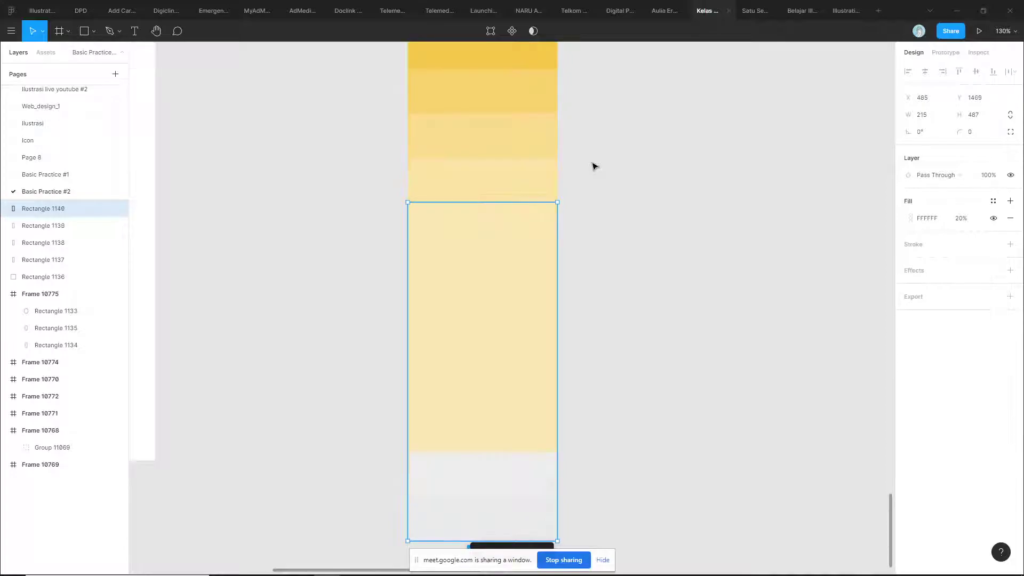
pyautogui.scroll(-3, 594, 165)
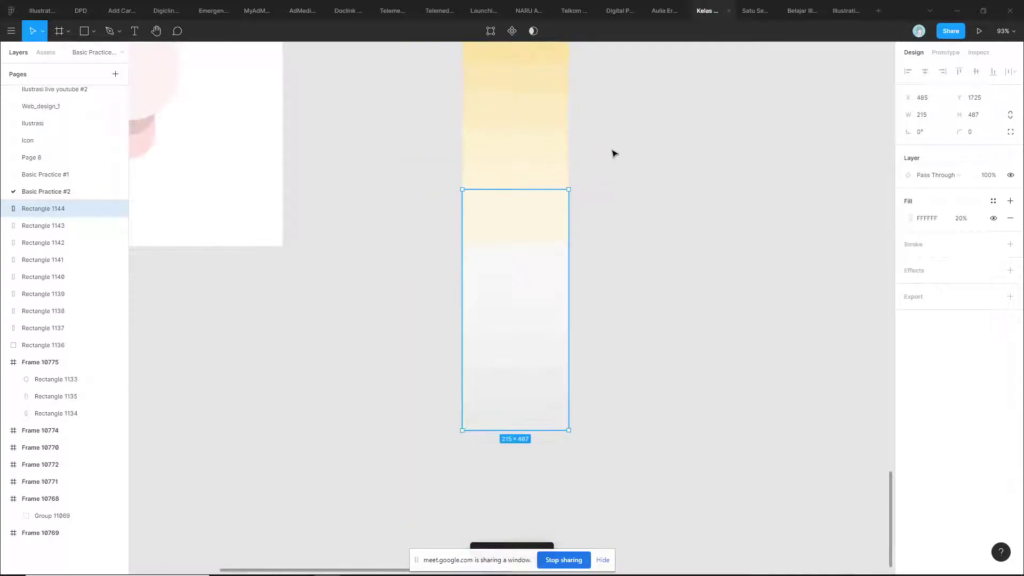
# - Examine the tint bands of the yellow ramp and compare them with the base rectangle
pyautogui.scroll(3, 612, 153)
pyautogui.click(594, 258)
pyautogui.moveTo(540, 138); pyautogui.dragTo(571, 151)
pyautogui.click(517, 94)
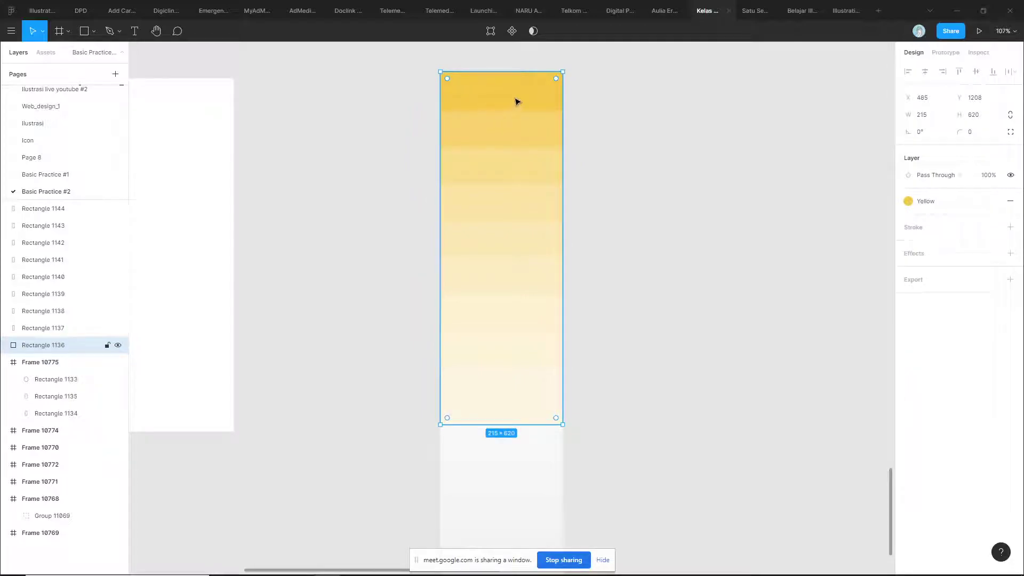
pyautogui.scroll(2, 510, 104)
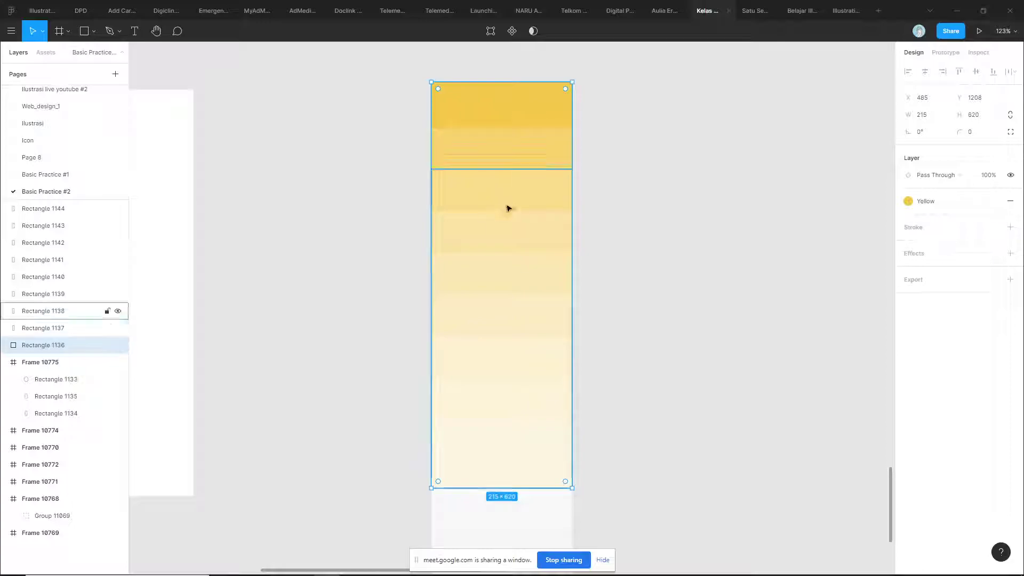
pyautogui.click(614, 203)
pyautogui.scroll(-5, 613, 203)
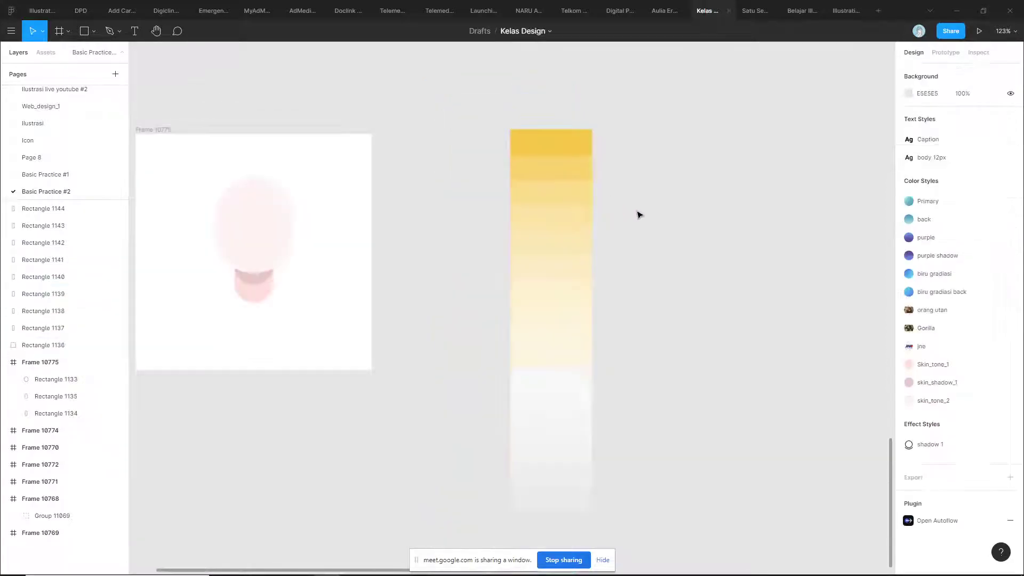
# - Group the yellow base rectangle with all its translucent white overlays
pyautogui.moveTo(630, 174); pyautogui.dragTo(489, 503)
pyautogui.scroll(2, 659, 203)
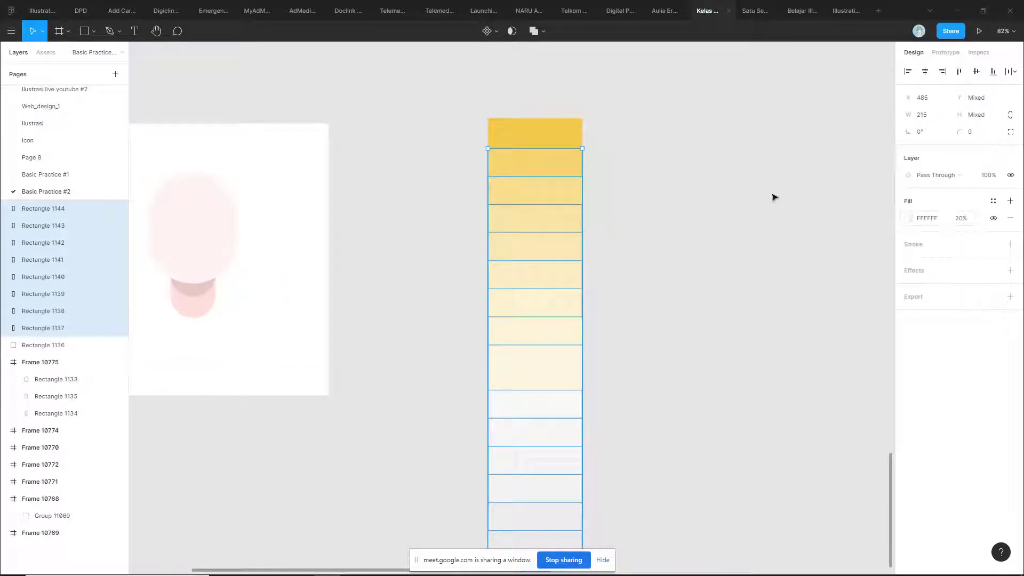
pyautogui.click(795, 205)
pyautogui.moveTo(692, 95); pyautogui.dragTo(400, 430)
pyautogui.hotkey('ctrl', 'g')
pyautogui.scroll(-5, 499, 382)
pyautogui.click(718, 312)
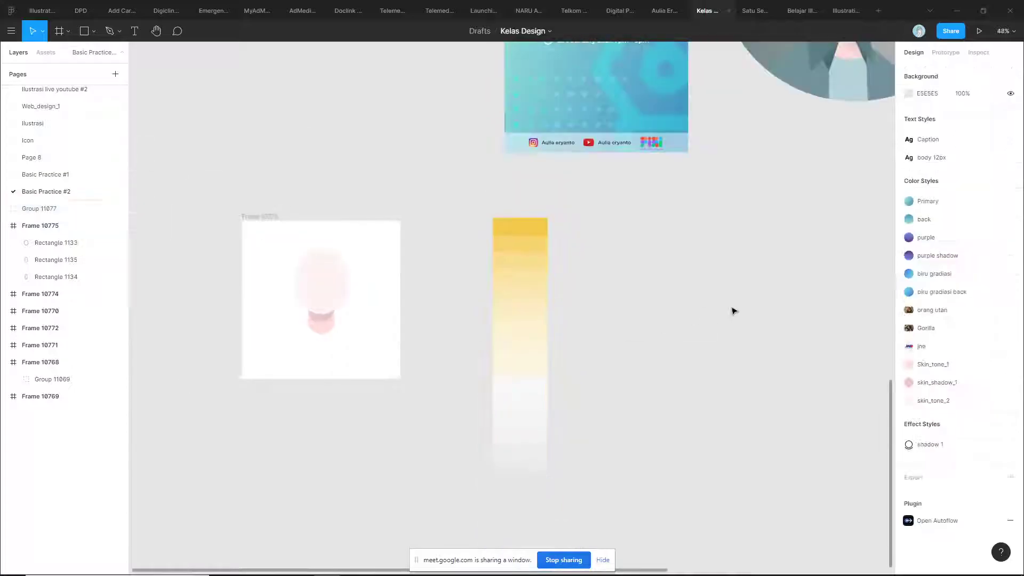
# - Place a duplicate of the tint ramp group beside the original and ungroup the copy
pyautogui.hscroll(3, 718, 312)
pyautogui.click(428, 316)
pyautogui.moveTo(428, 316); pyautogui.dragTo(488, 302)
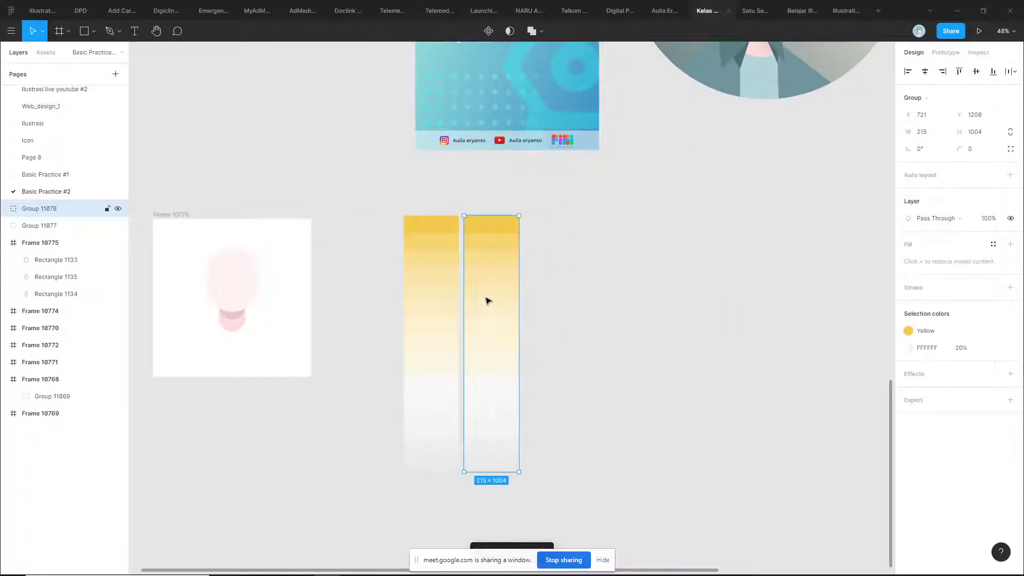
pyautogui.hotkey('ctrl', 'shift', 'g')
pyautogui.click(599, 275)
# - Set the fill of the copied ramp's translucent overlays to black 000000, leaving its yellow base as it is
pyautogui.scroll(2, 567, 298)
pyautogui.moveTo(597, 211); pyautogui.dragTo(446, 504)
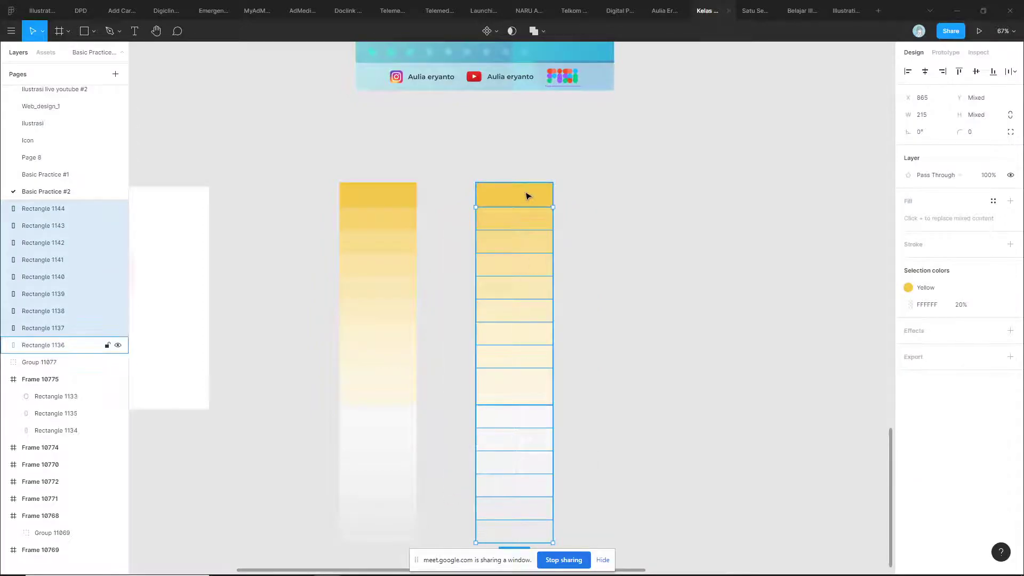
pyautogui.click(924, 219)
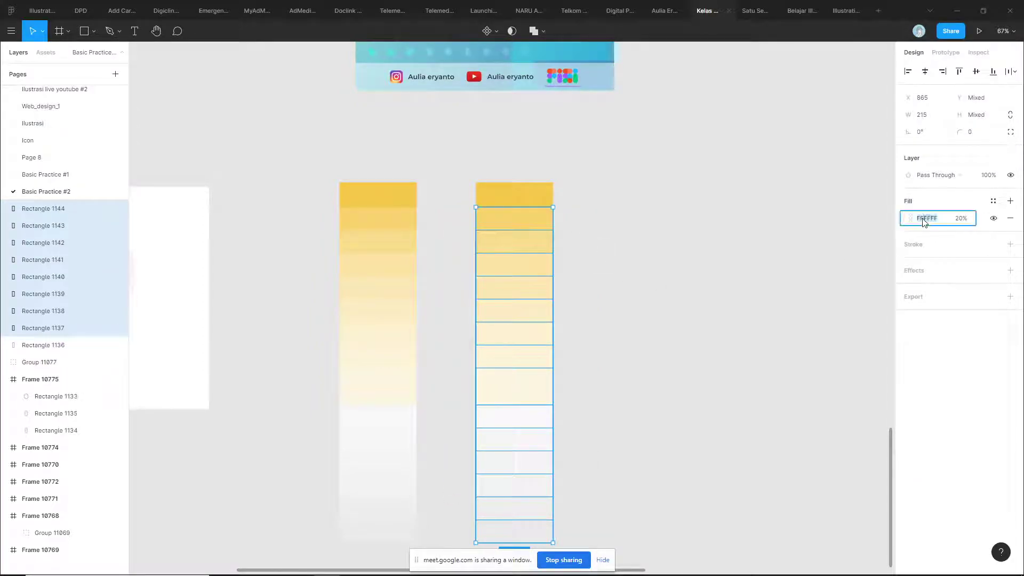
pyautogui.write('0')
pyautogui.press('Return')
pyautogui.click(660, 295)
# - Compare the bands of the light tint ramp with those of the dark shade ramp
pyautogui.scroll(2, 670, 256)
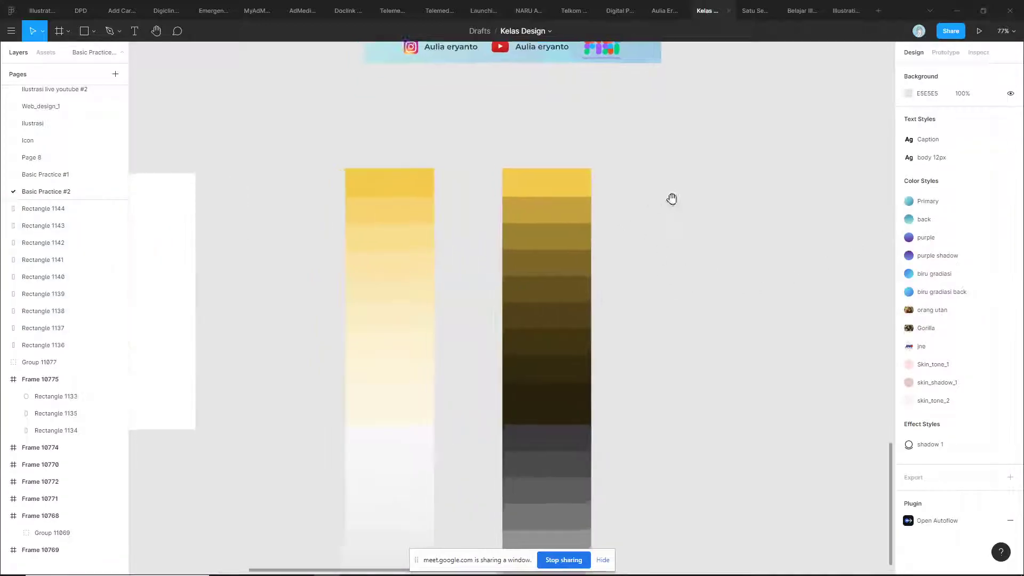
pyautogui.hscroll(-2, 659, 200)
pyautogui.scroll(3, 613, 192)
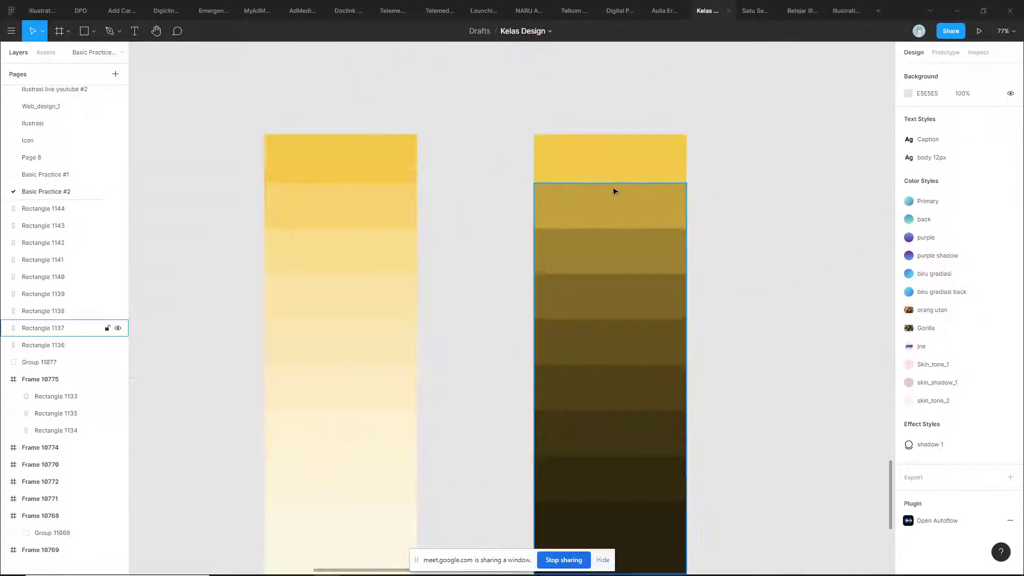
pyautogui.scroll(-3, 646, 429)
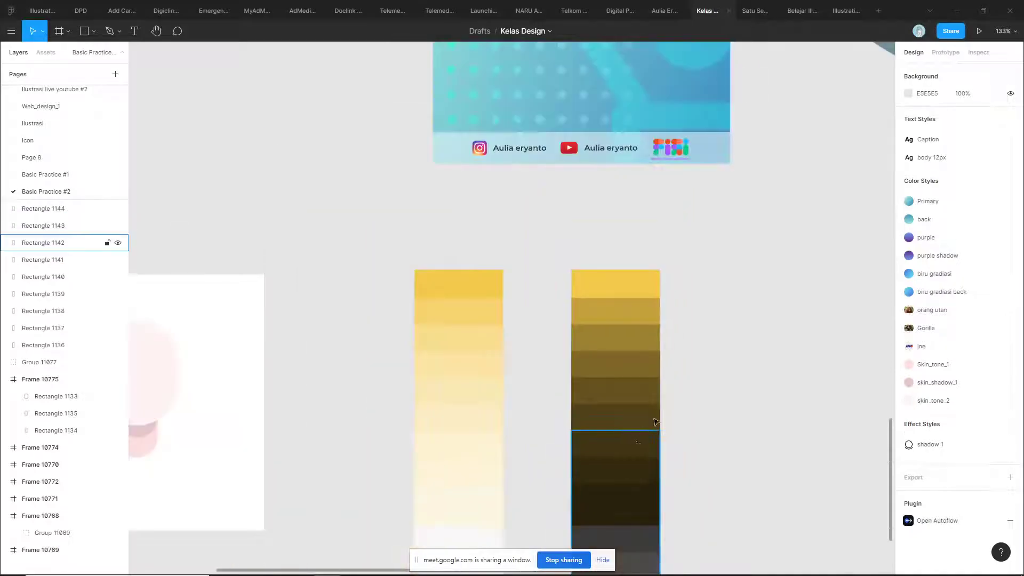
pyautogui.scroll(-6, 667, 346)
pyautogui.moveTo(728, 202); pyautogui.dragTo(528, 492)
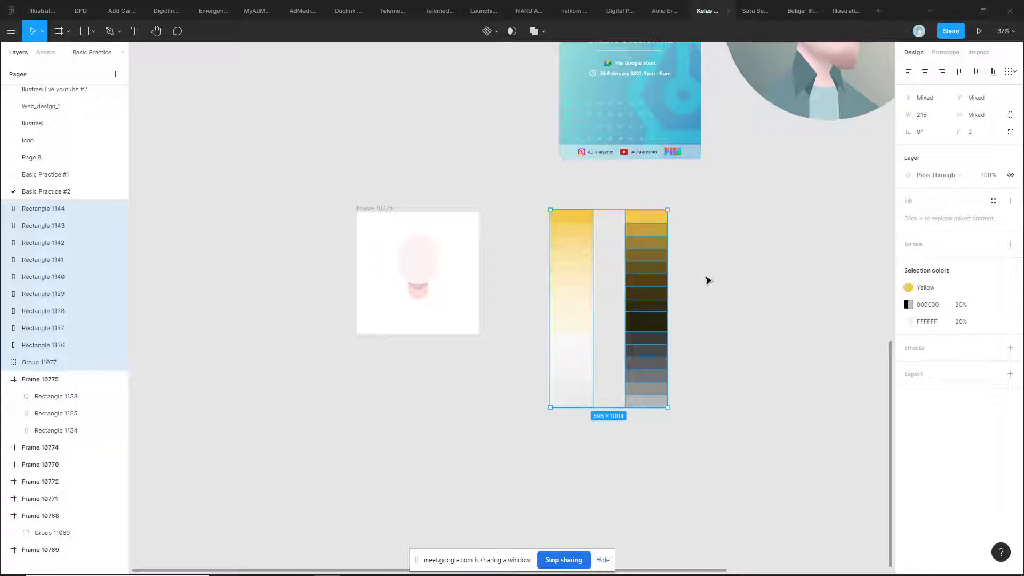
pyautogui.click(750, 254)
# - Draw a square about 301 × 301 on the empty canvas beside the dark shade ramp
pyautogui.scroll(3, 647, 235)
pyautogui.press('r')
pyautogui.moveTo(579, 213); pyautogui.dragTo(662, 297)
pyautogui.click(669, 265)
pyautogui.scroll(1, 666, 261)
pyautogui.click(587, 240)
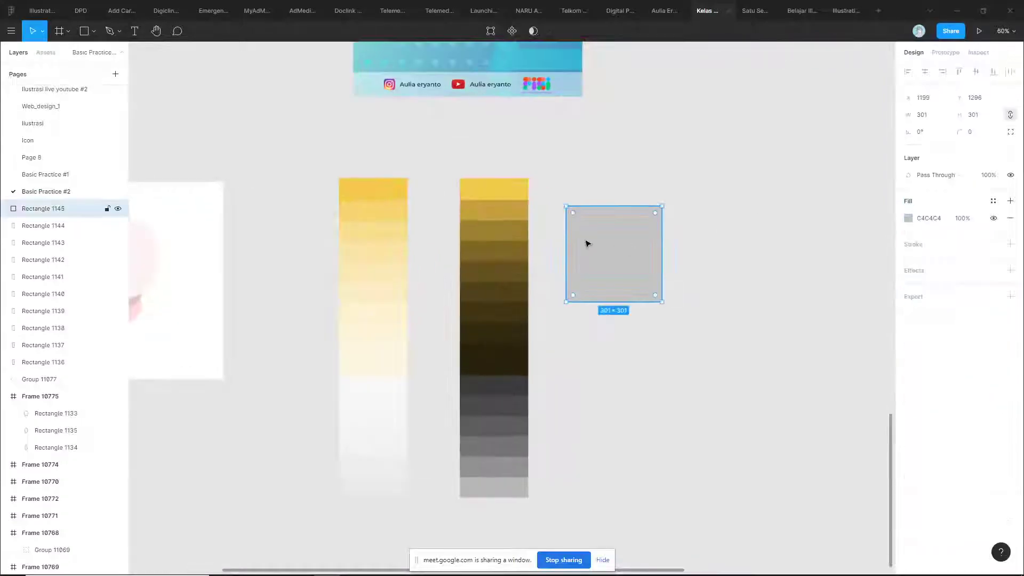
# - Fill the square with yellow F2C94C sampled from the shade ramp's top band and move it to about X 1206, Y 1232
pyautogui.press('i')
pyautogui.click(510, 180)
pyautogui.click(645, 245)
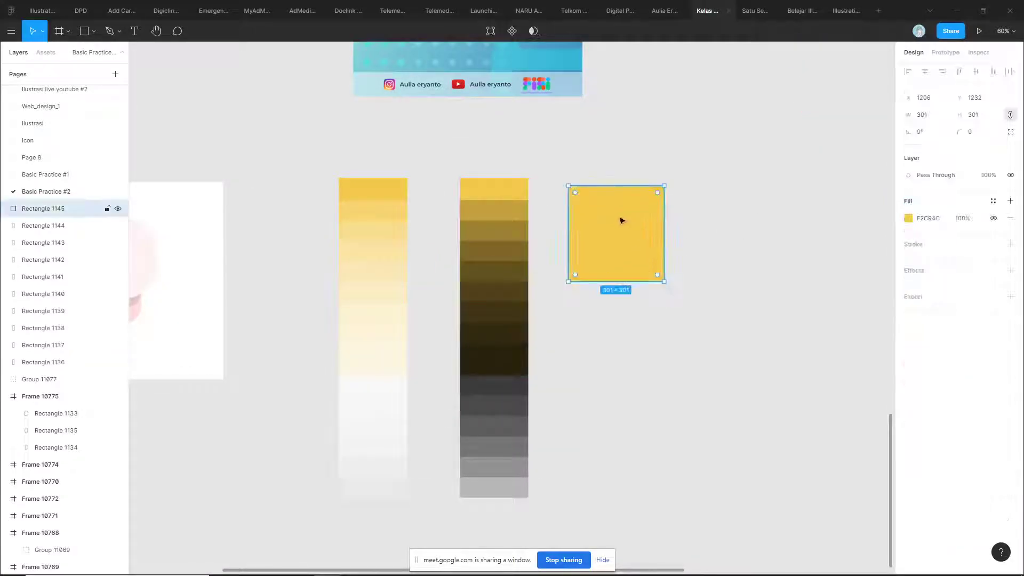
# - Switch the square's fill color to HSL values and set its lightness to 15
pyautogui.scroll(3, 589, 241)
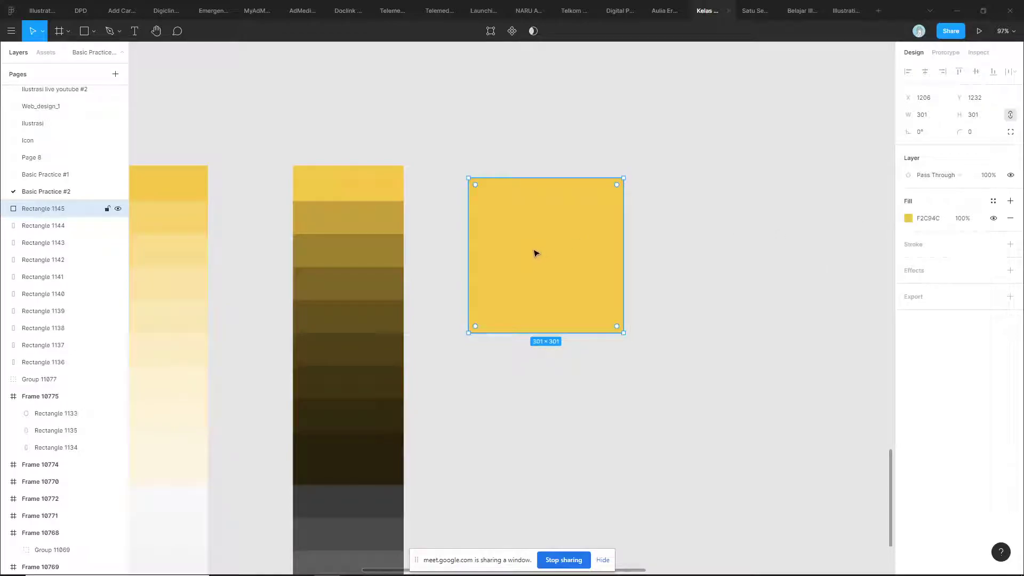
pyautogui.click(909, 218)
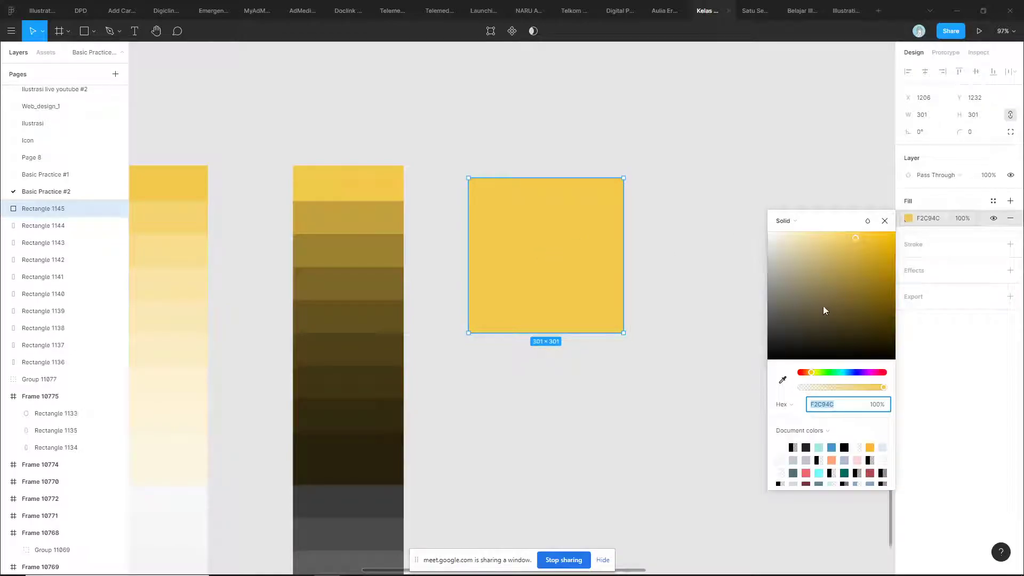
pyautogui.click(783, 405)
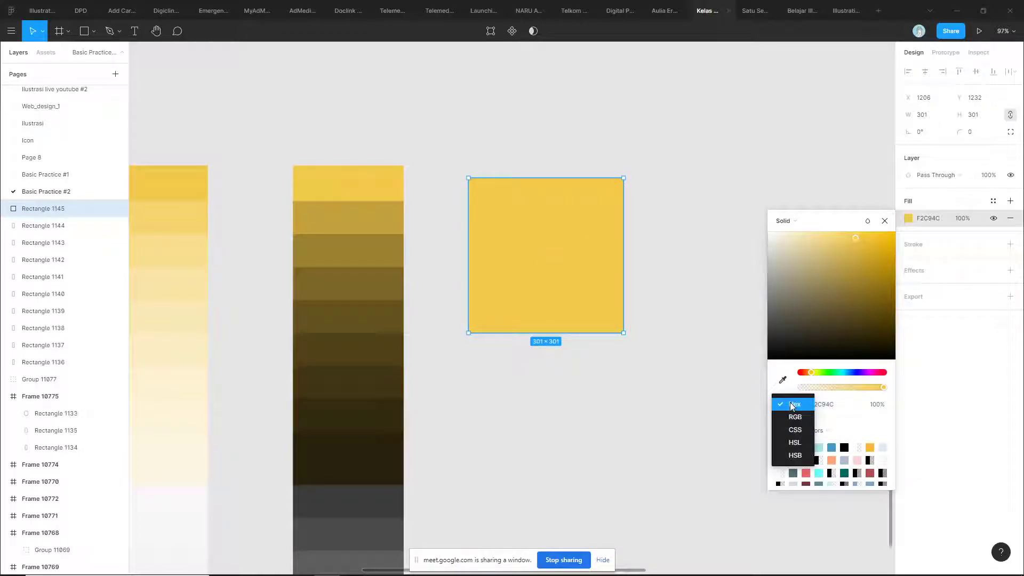
pyautogui.click(794, 443)
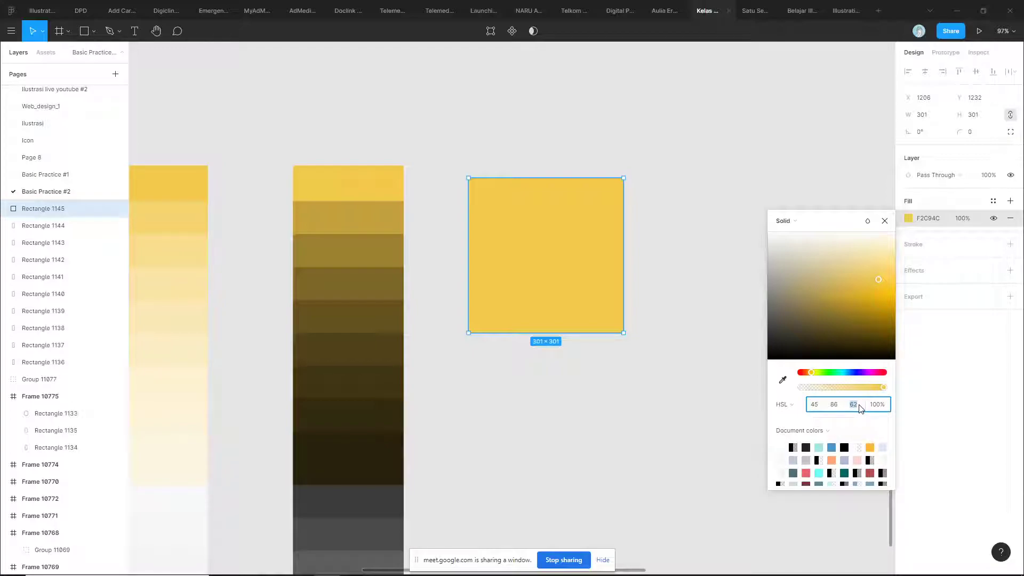
pyautogui.write('15')
pyautogui.press('Return')
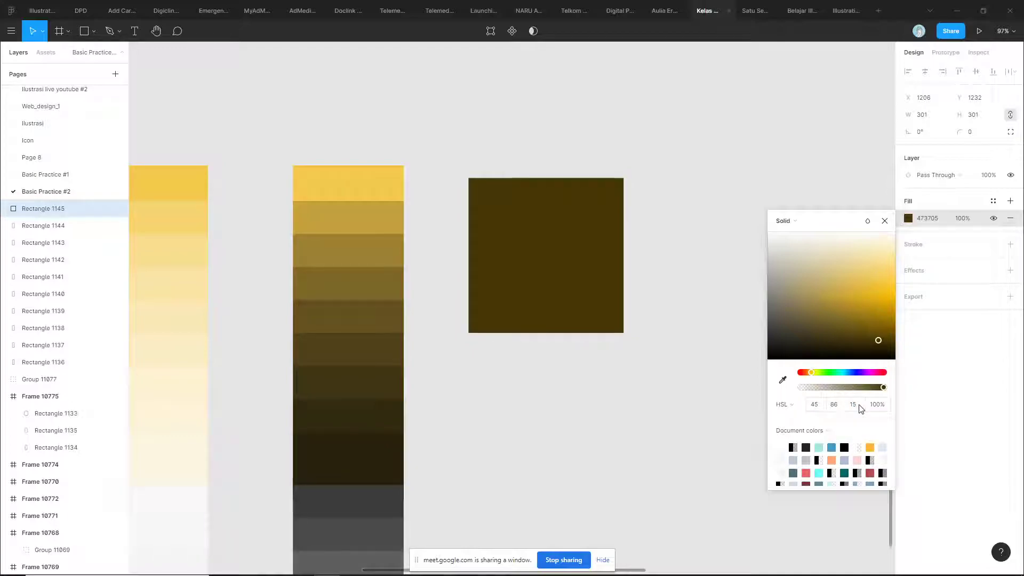
# - Raise the HSL lightness of the square's fill successively to 20, 30, 50 and 100
pyautogui.click(860, 409)
pyautogui.write('20')
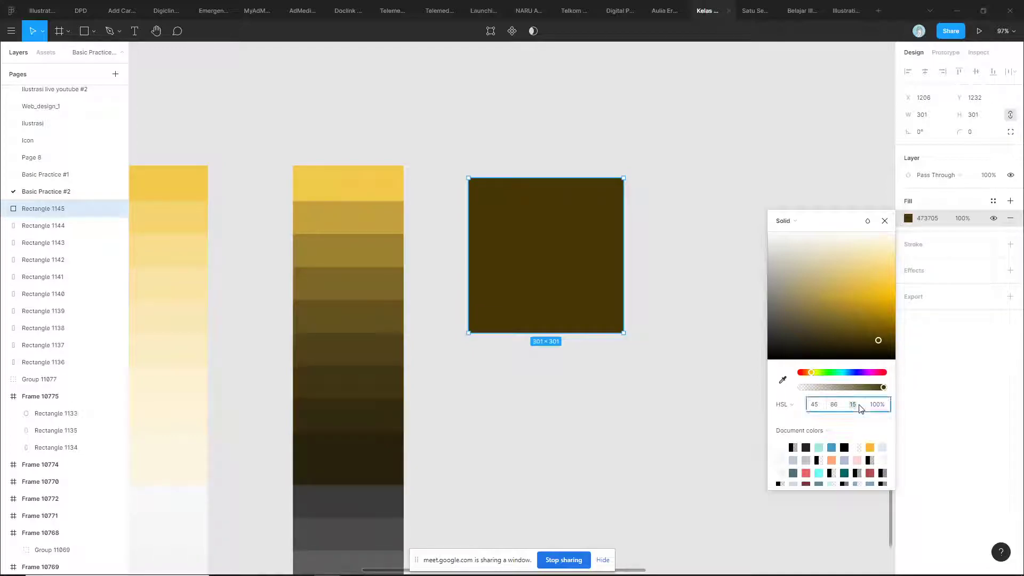
pyautogui.press('Return')
pyautogui.click(860, 409)
pyautogui.write('30')
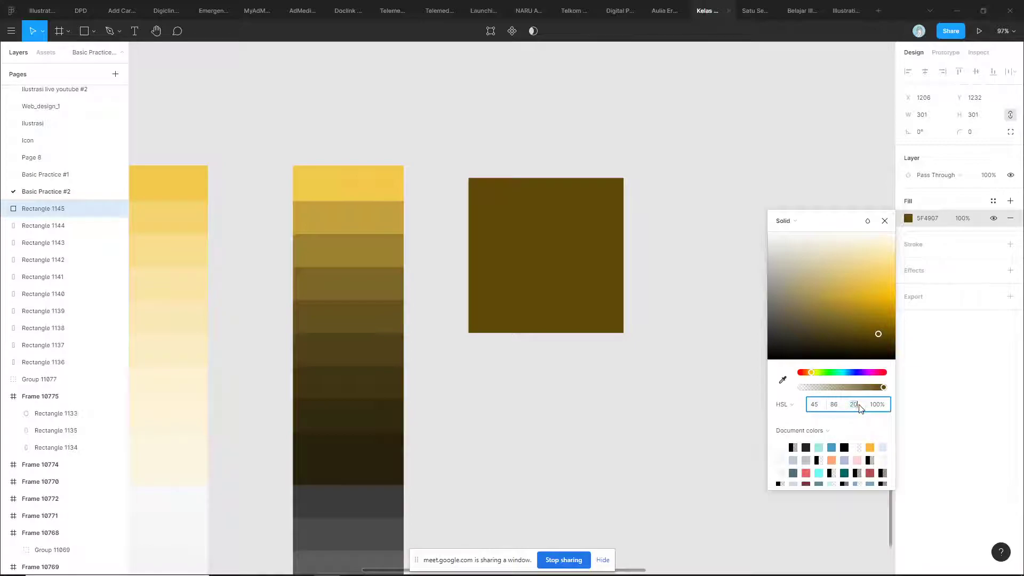
pyautogui.press('Return')
pyautogui.click(860, 409)
pyautogui.write('50')
pyautogui.press('Return')
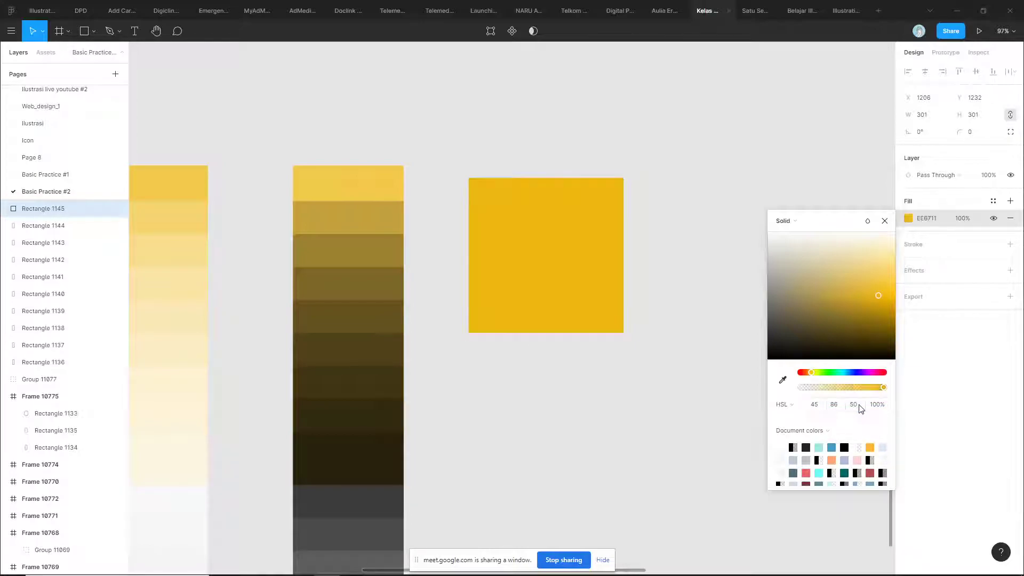
pyautogui.click(860, 408)
pyautogui.write('100')
pyautogui.press('Return')
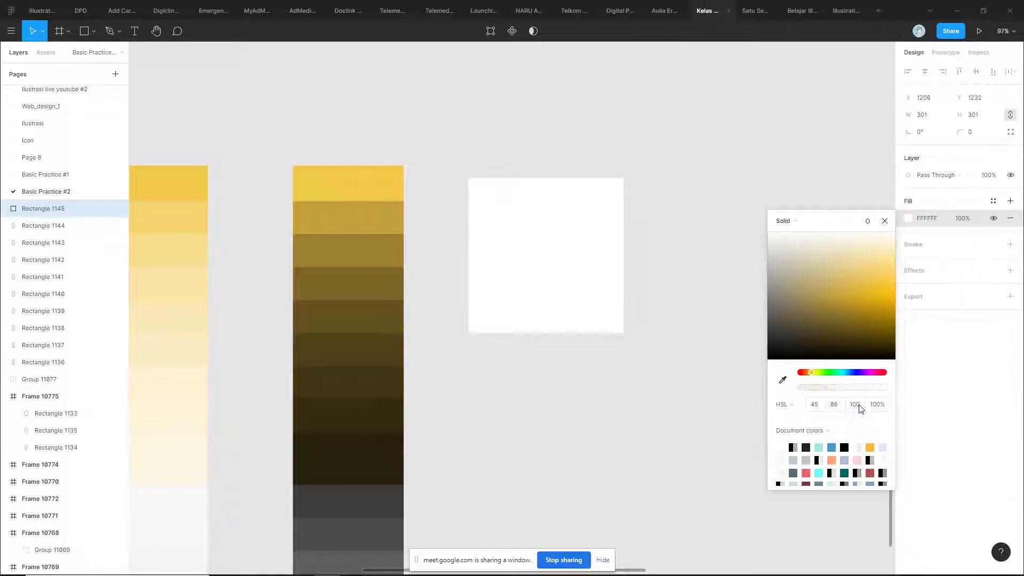
# - Move the white square so its top edge lines up with the tops of the two yellow color ramps
pyautogui.click(634, 317)
pyautogui.scroll(-5, 632, 318)
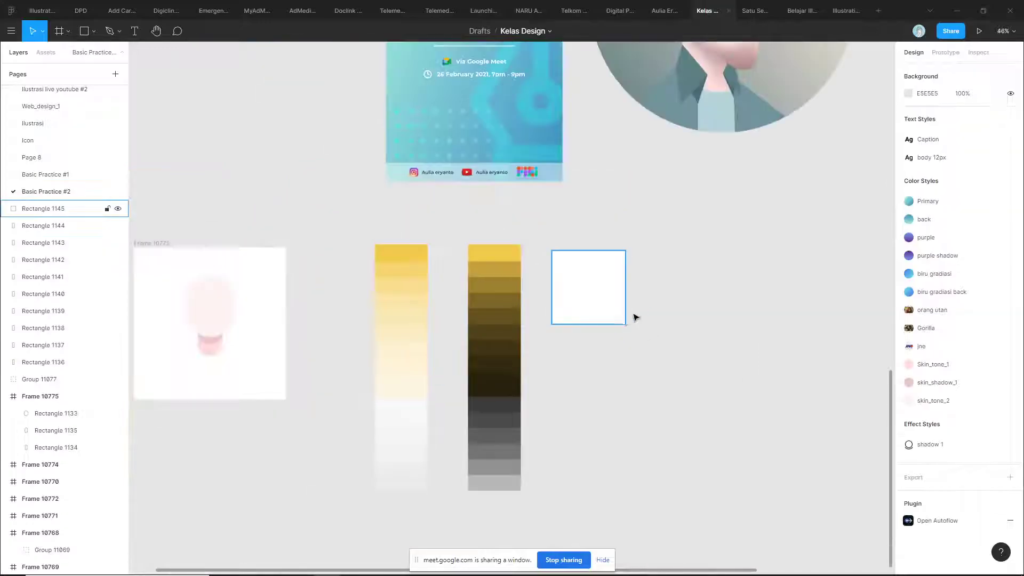
pyautogui.moveTo(583, 302); pyautogui.dragTo(588, 295)
pyautogui.hotkey('ctrl', 'a')
pyautogui.click(322, 496)
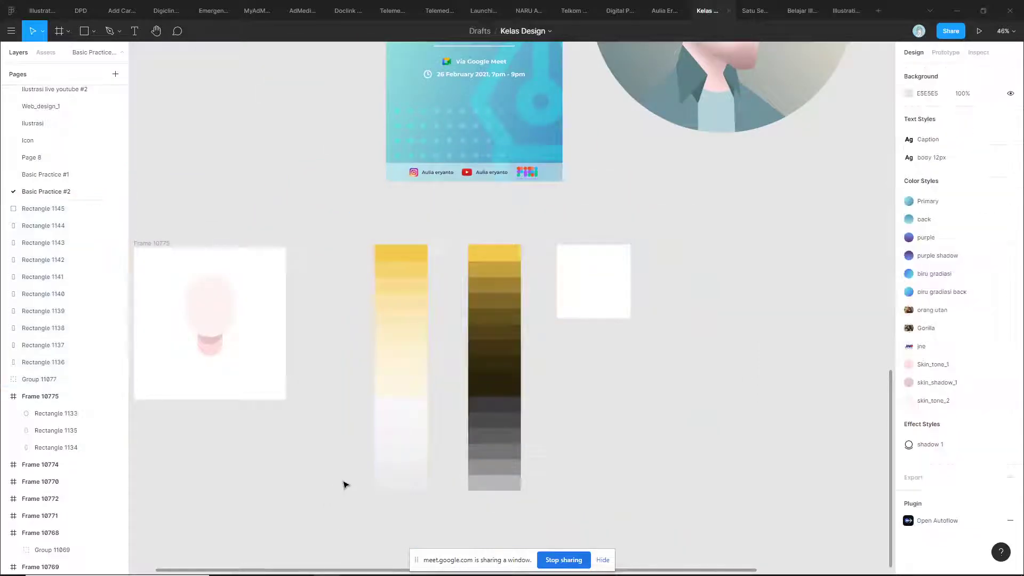
# - Switch to the Google Meet call, read the participants' chat messages and close the chat
pyautogui.hotkey('alt', 'Tab')
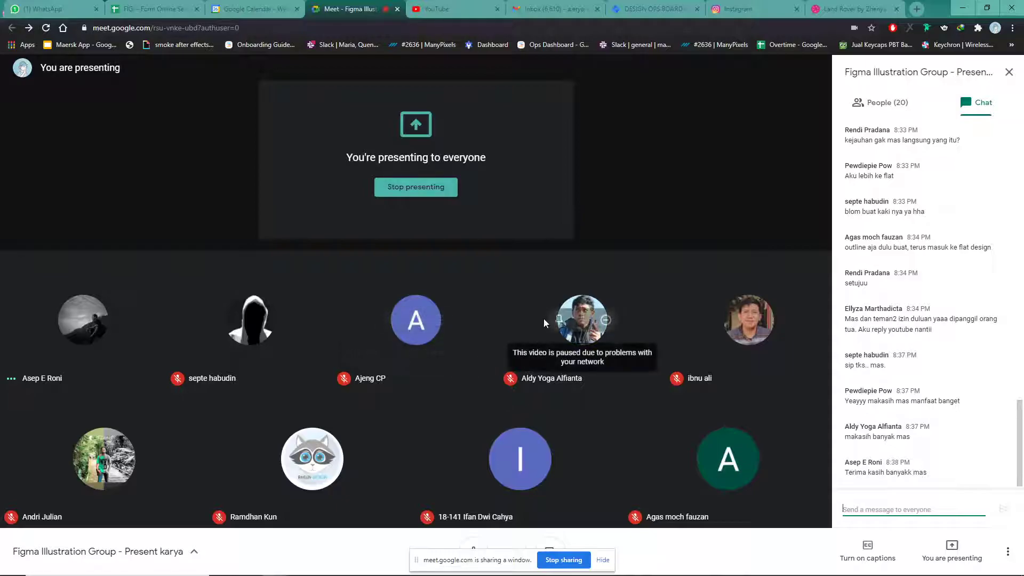
pyautogui.moveTo(587, 325)
pyautogui.moveTo(250, 373)
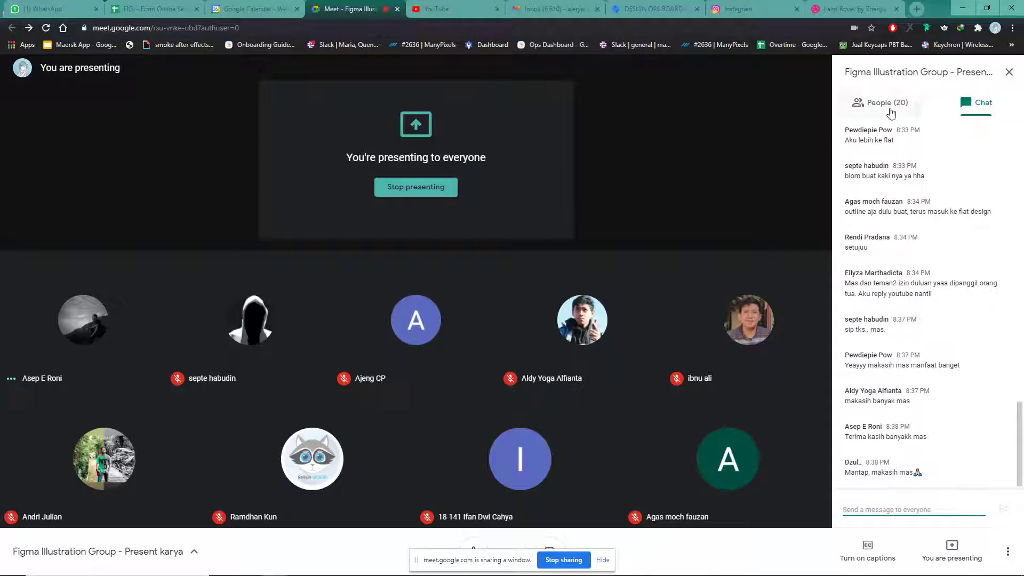
pyautogui.click(966, 103)
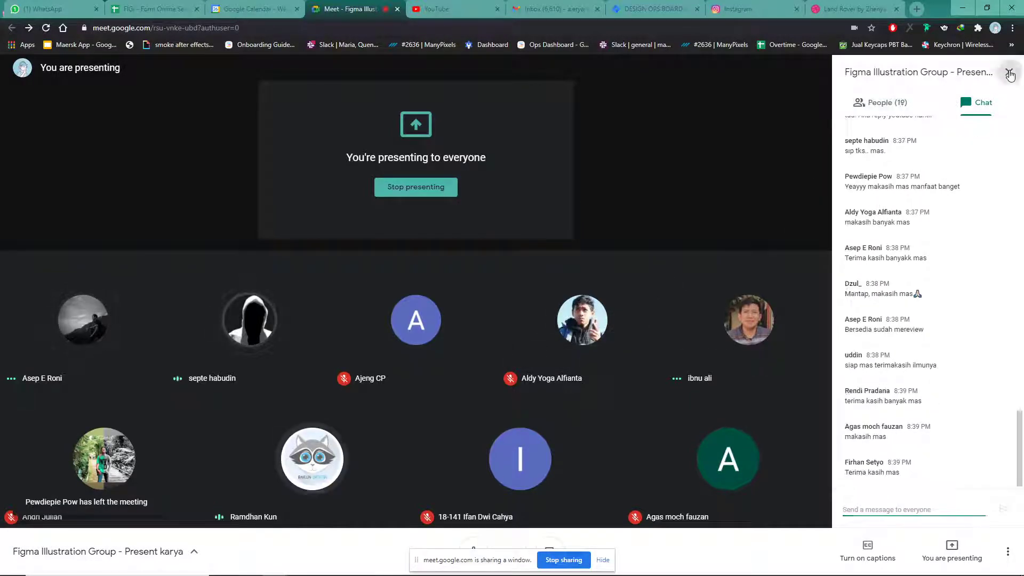
pyautogui.click(1009, 75)
pyautogui.moveTo(695, 277)
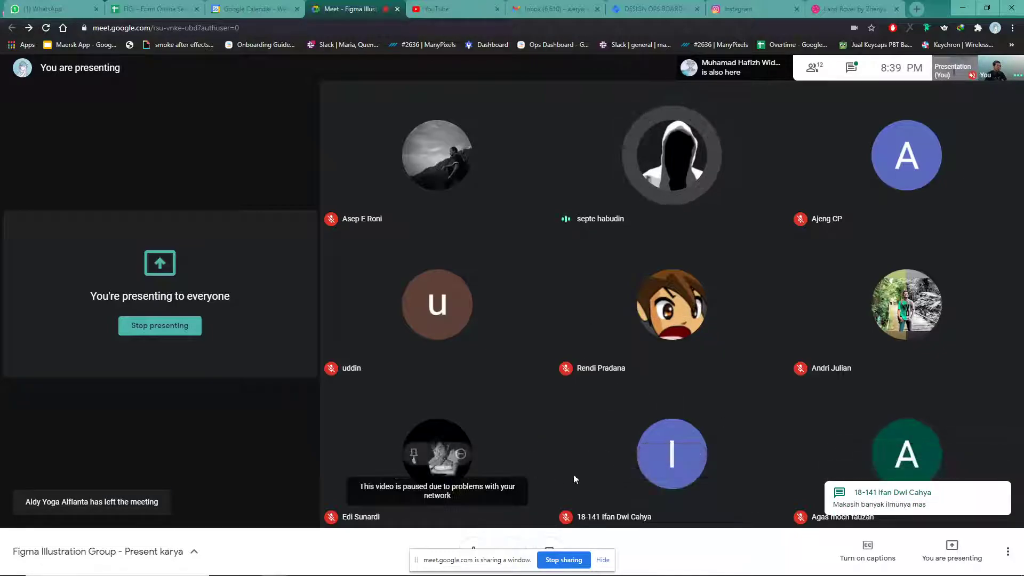
# - Open the newest chat message in the call and leave the meeting
pyautogui.click(914, 498)
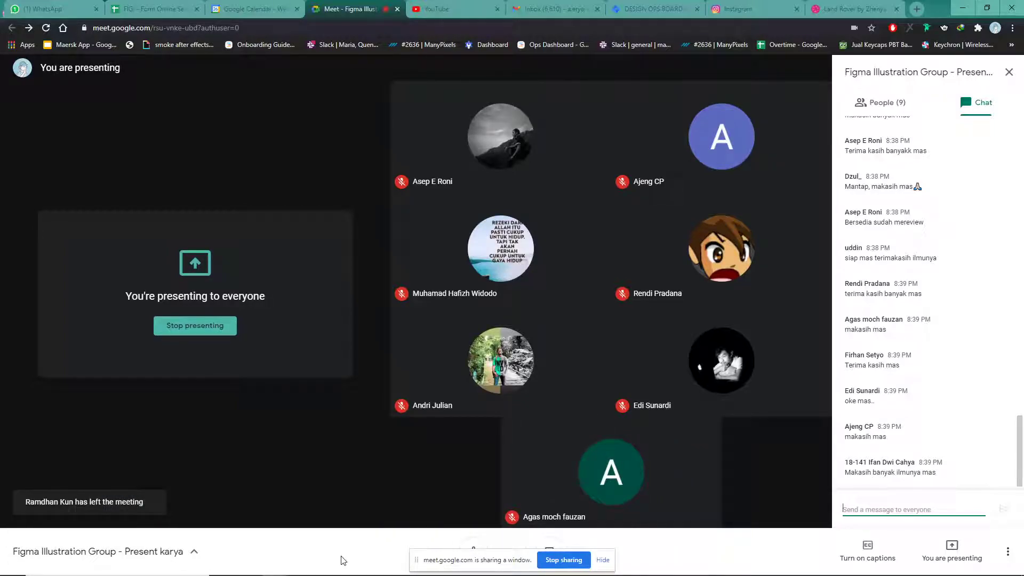
pyautogui.click(510, 549)
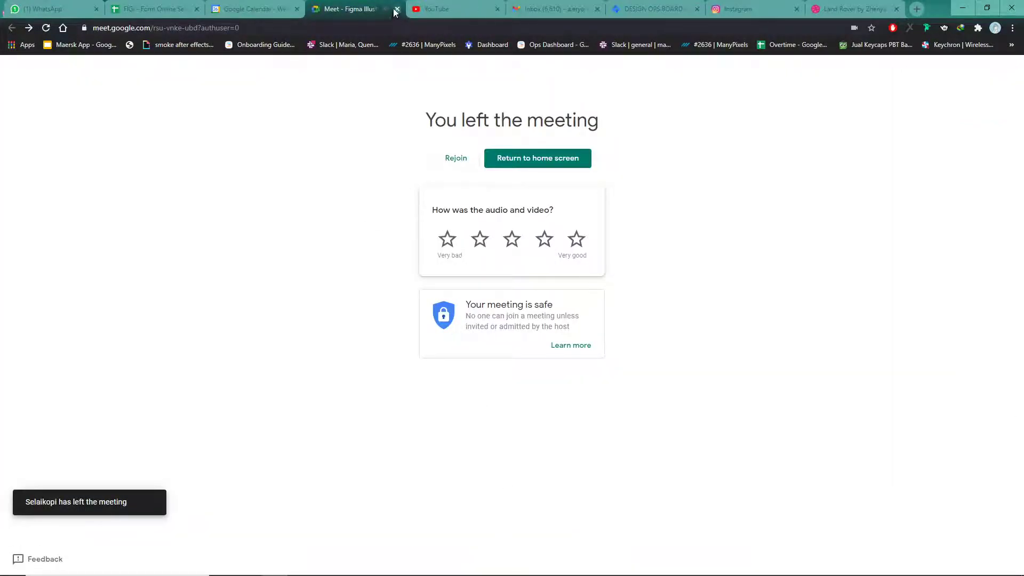